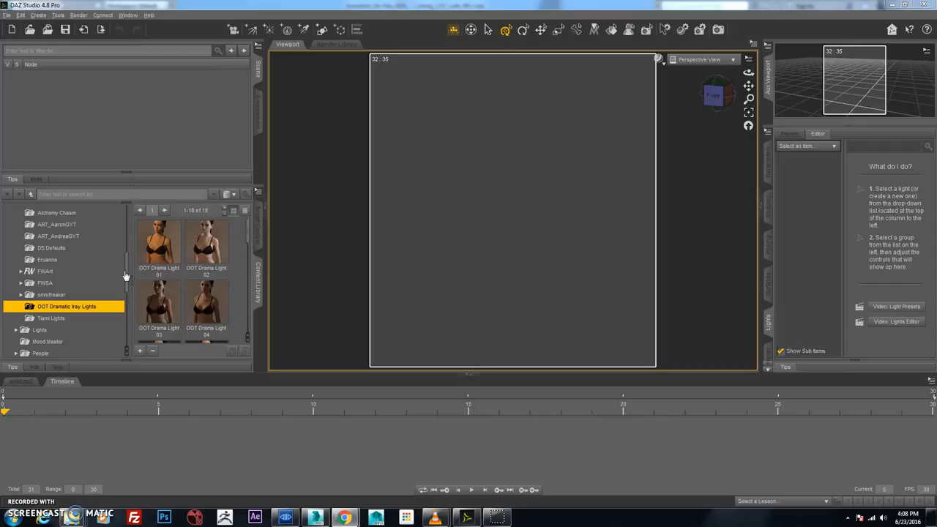
- Expand the Figures and People folders in the Content Library, collapsing Light Presets
left_click_drag(125, 278, 130, 237)
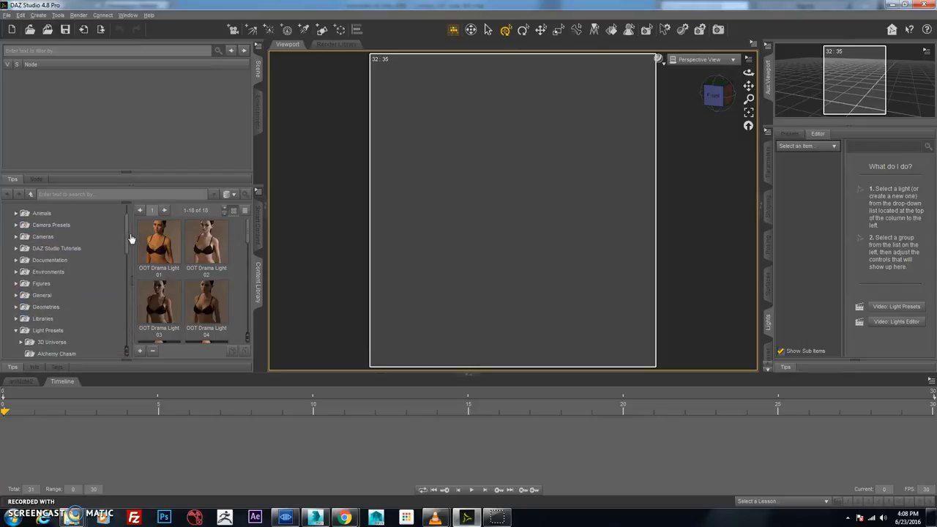
left_click(16, 283)
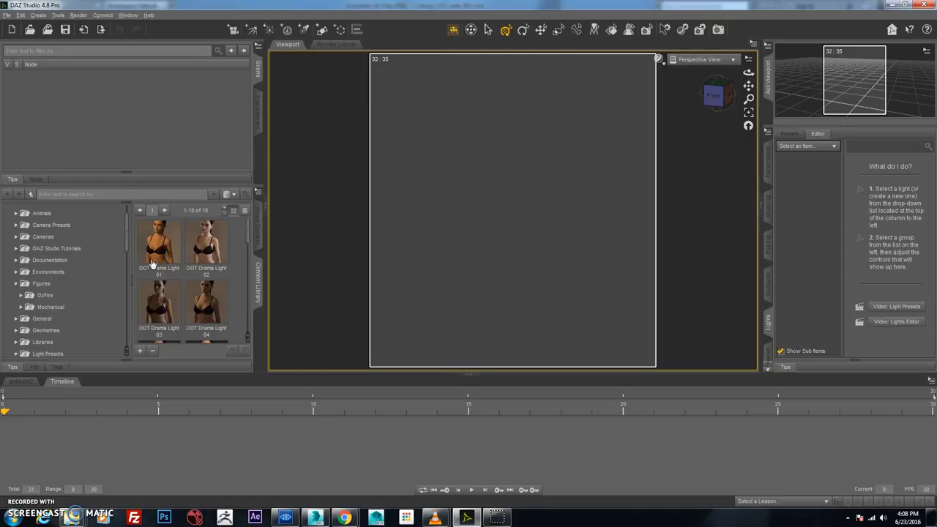
scroll(125, 250, "down", 2)
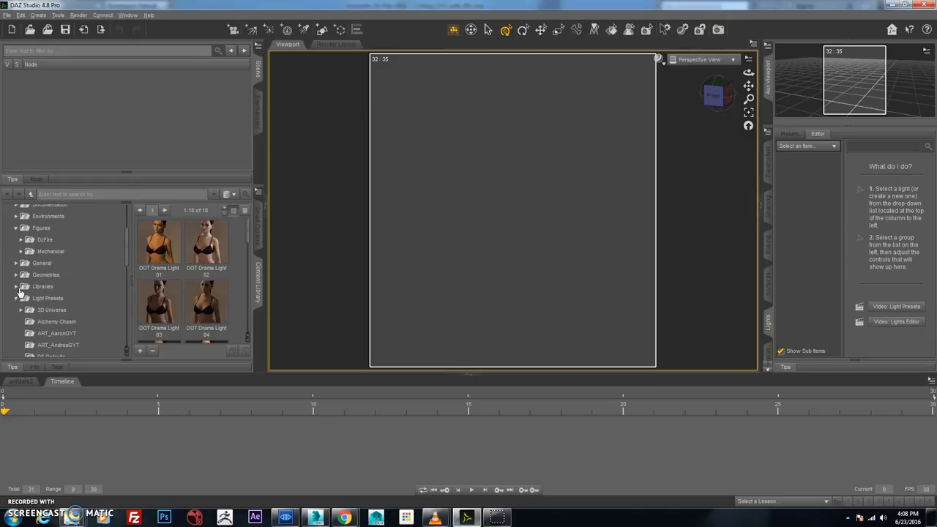
left_click(16, 299)
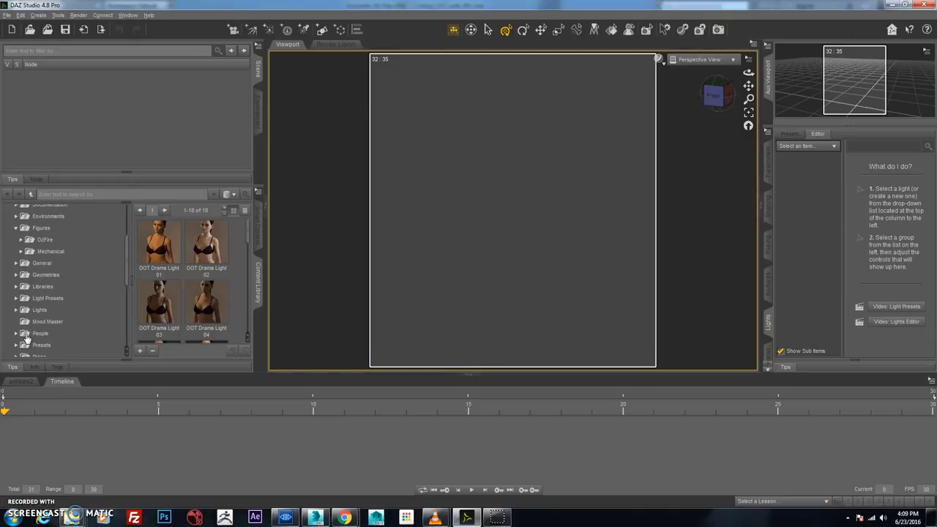
left_click(16, 333)
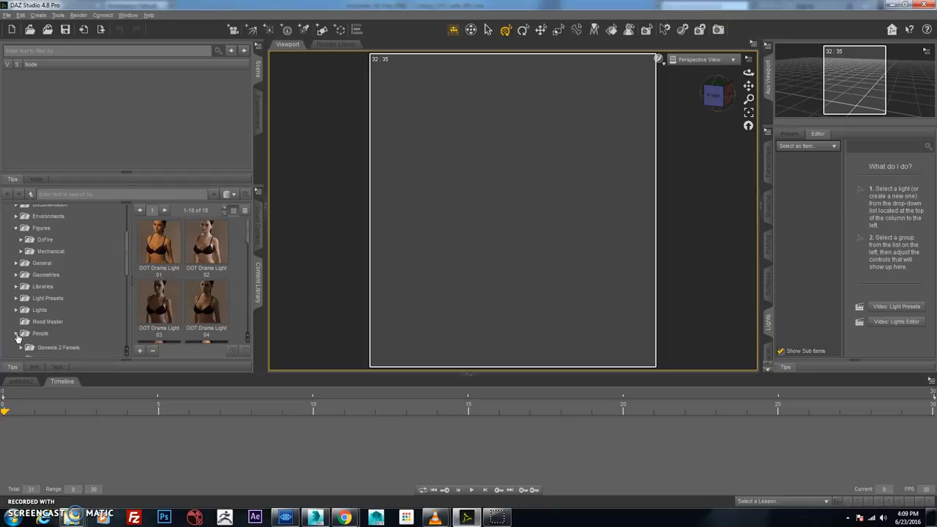
scroll(126, 278, "down", 3)
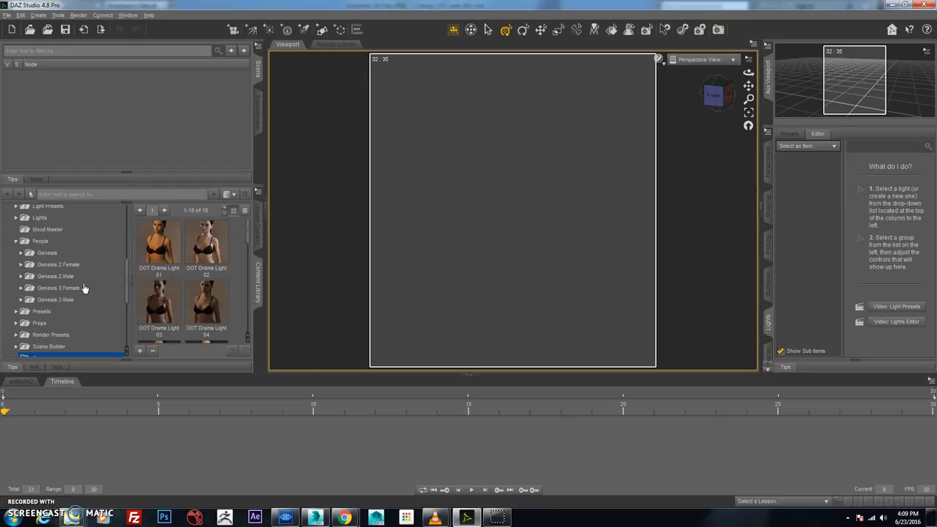
- Open Genesis 2 Male > Characters and select the Scott 6 preset
left_click(67, 280)
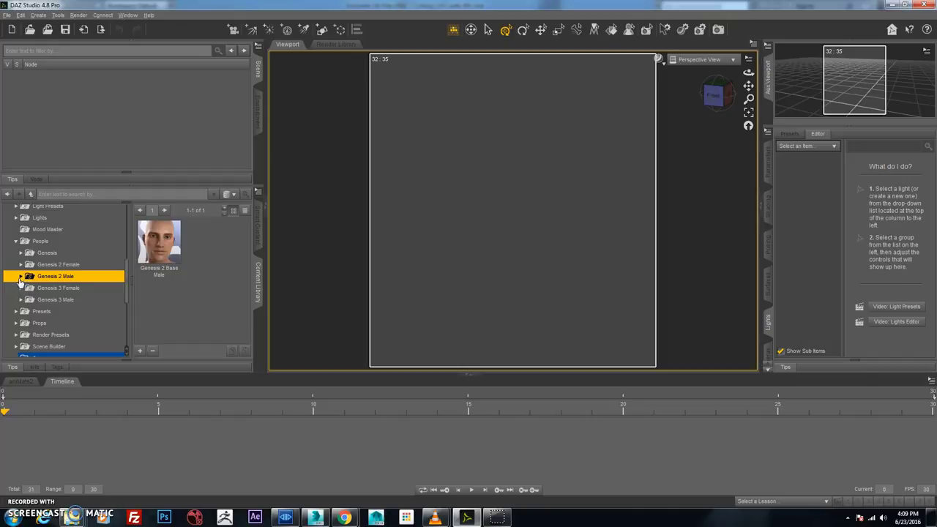
left_click(20, 277)
left_click(56, 312)
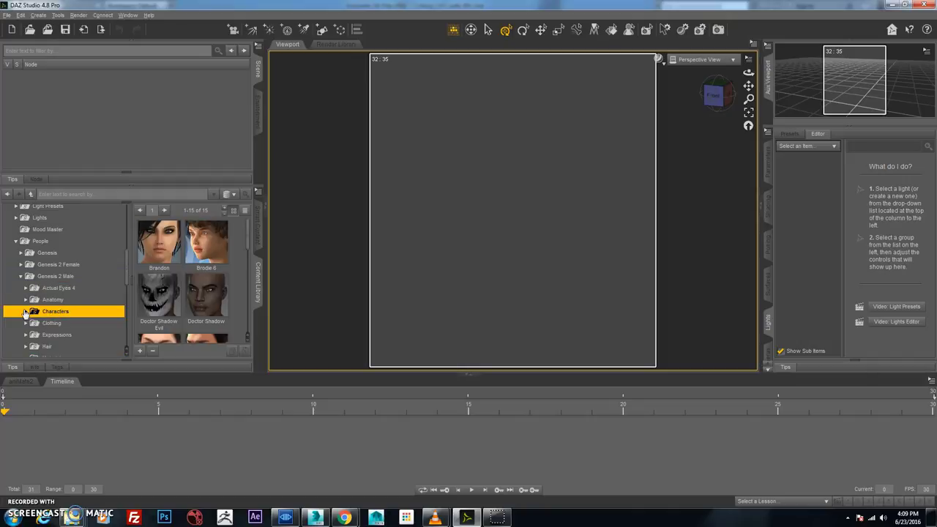
left_click(25, 312)
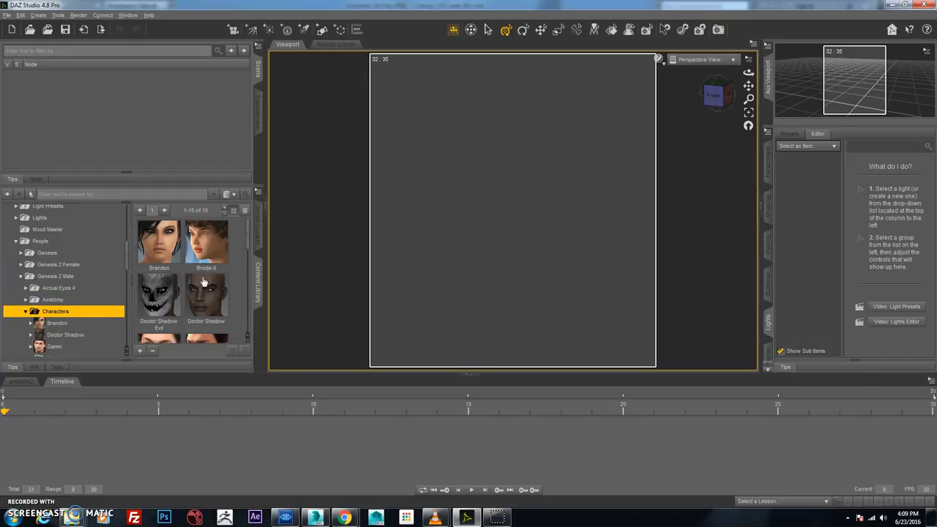
left_click_drag(248, 247, 250, 324)
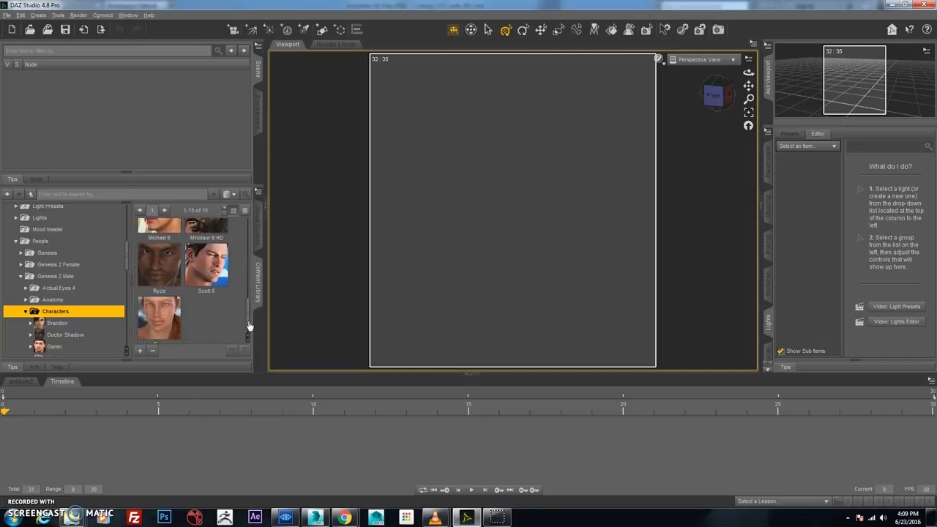
left_click(205, 280)
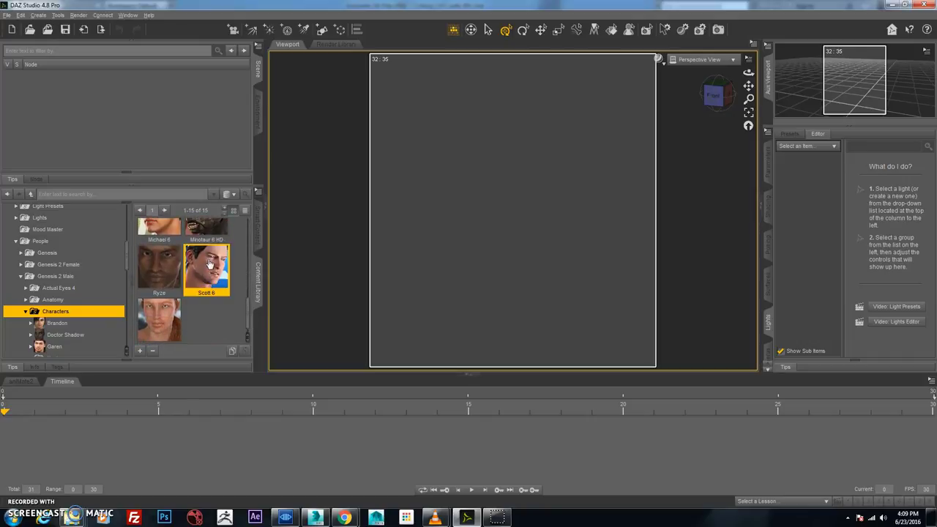
- Load Scott 6 into the scene and orbit to view the figure's side
double_click(210, 269)
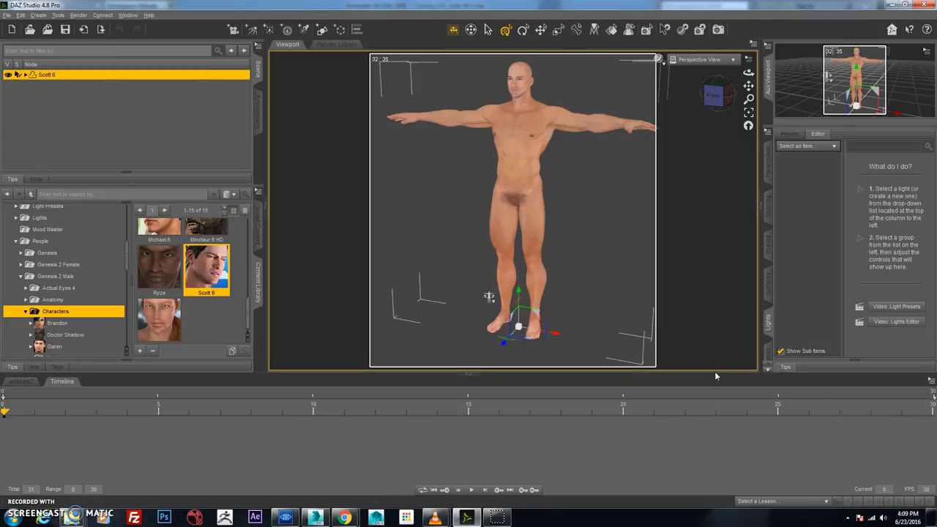
left_click_drag(715, 371, 717, 418)
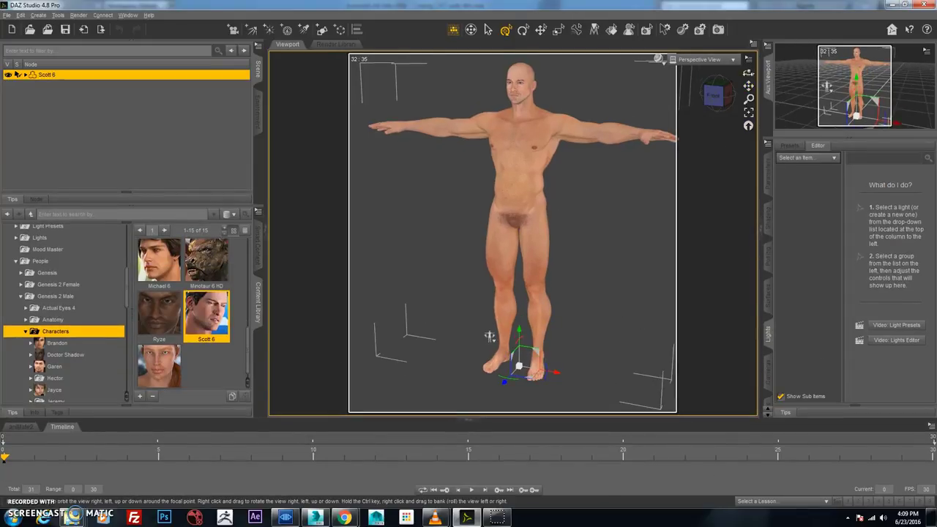
left_click_drag(748, 72, 517, 183)
- Frame Scott 6's head front-on, then reframe the whole figure and move the camera closer
left_click(515, 136)
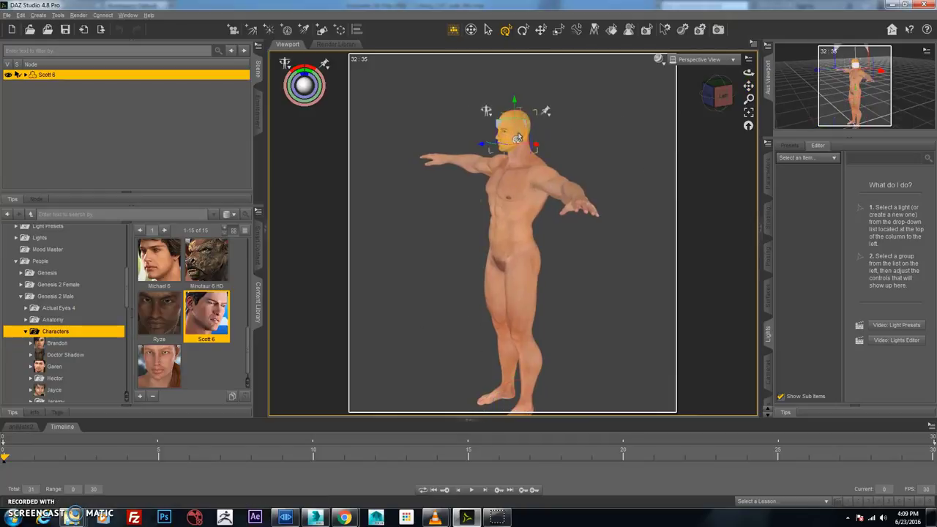
left_click(748, 112)
left_click_drag(748, 73, 606, 160)
left_click(648, 146)
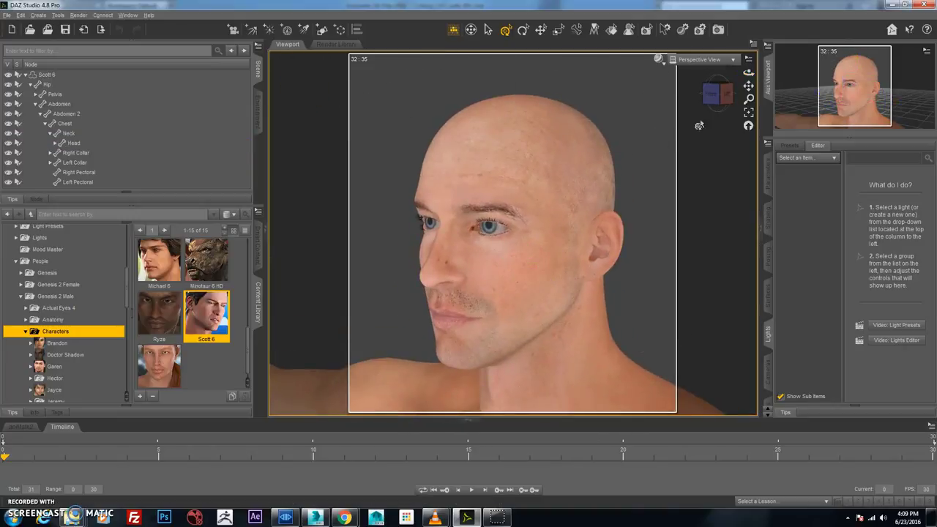
left_click(748, 112)
left_click_drag(748, 99, 747, 72)
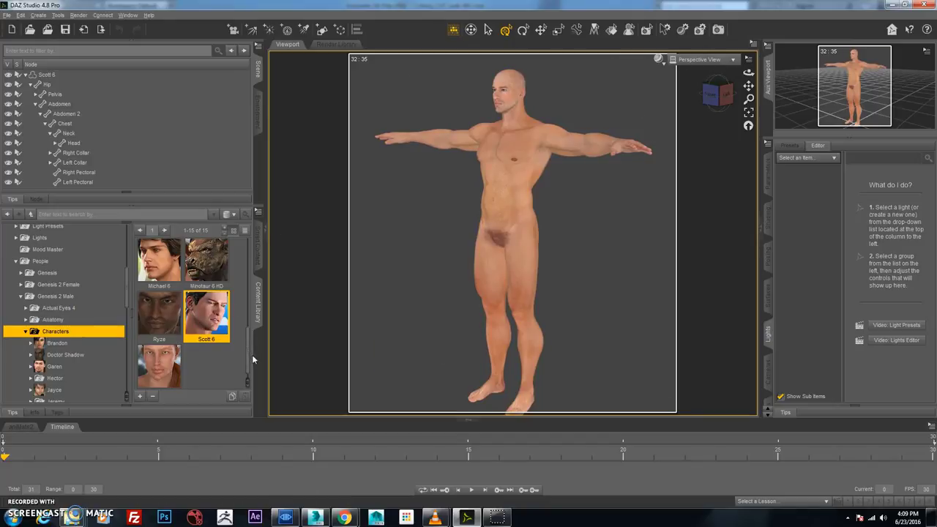
- Collapse the Figures folder and reopen People to get back to Genesis 2 Male
scroll(249, 359, "up", 1)
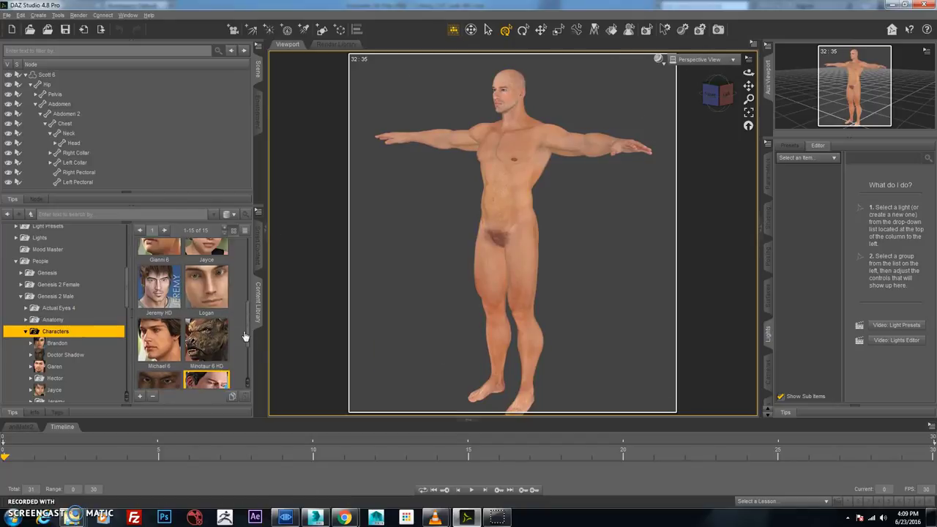
left_click(29, 261)
left_click(16, 261)
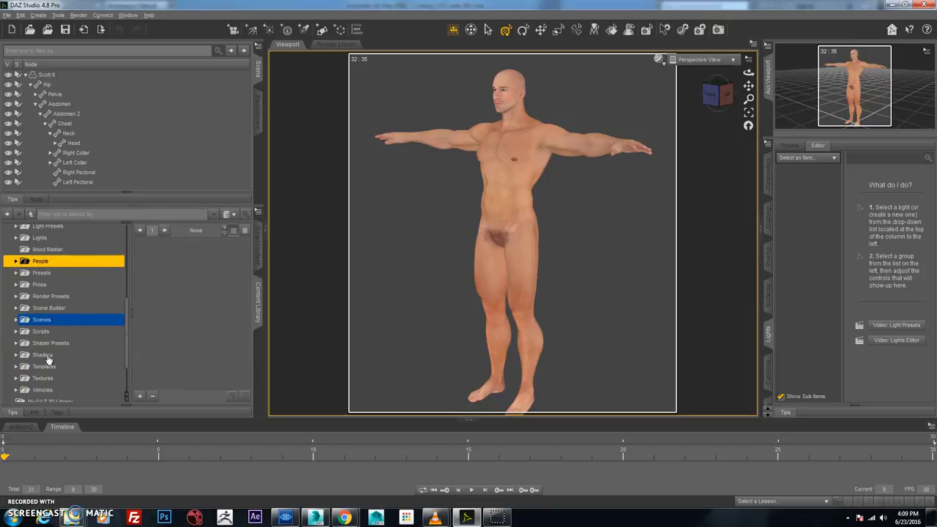
scroll(125, 359, "up", 2)
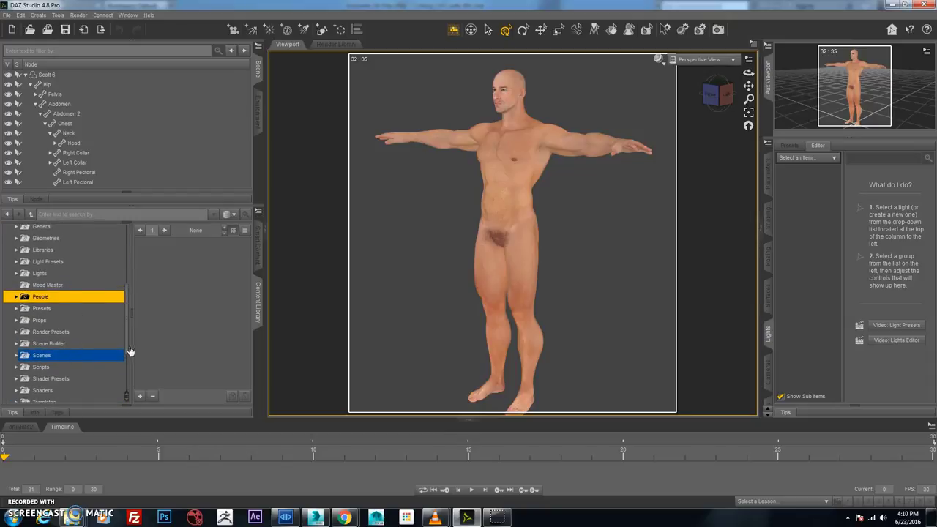
scroll(130, 352, "down", 3)
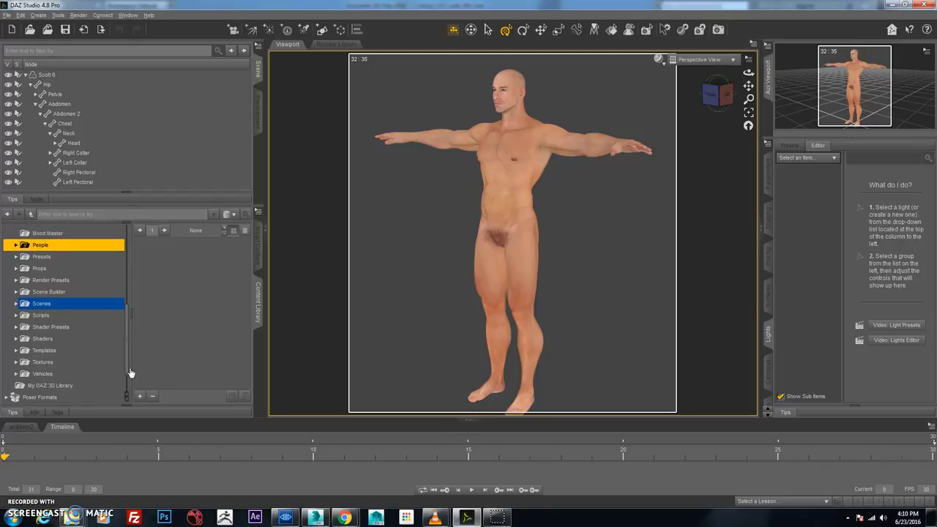
left_click_drag(130, 373, 136, 292)
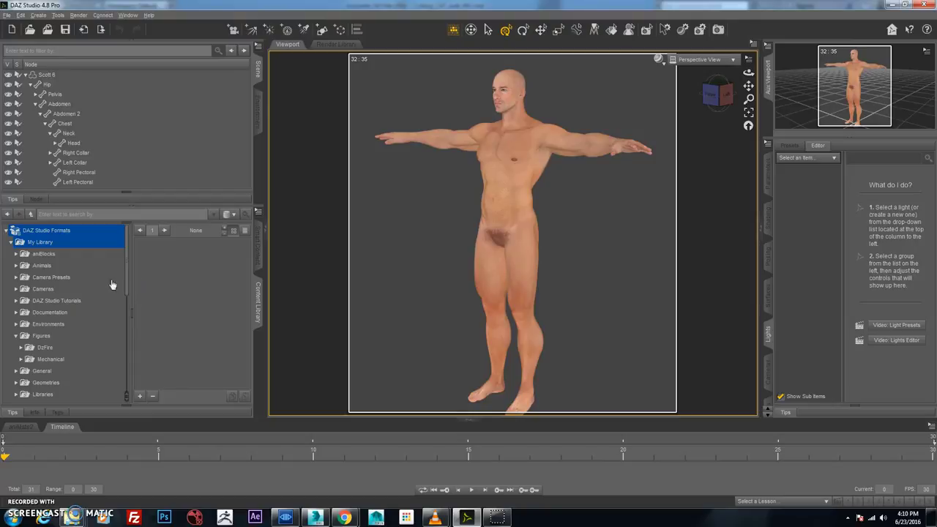
left_click(16, 337)
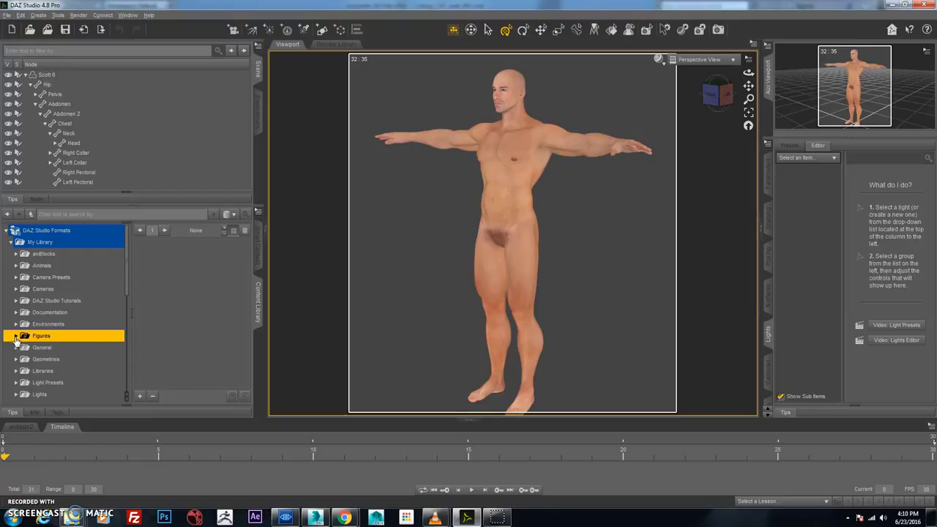
left_click_drag(129, 294, 127, 330)
left_click(15, 341)
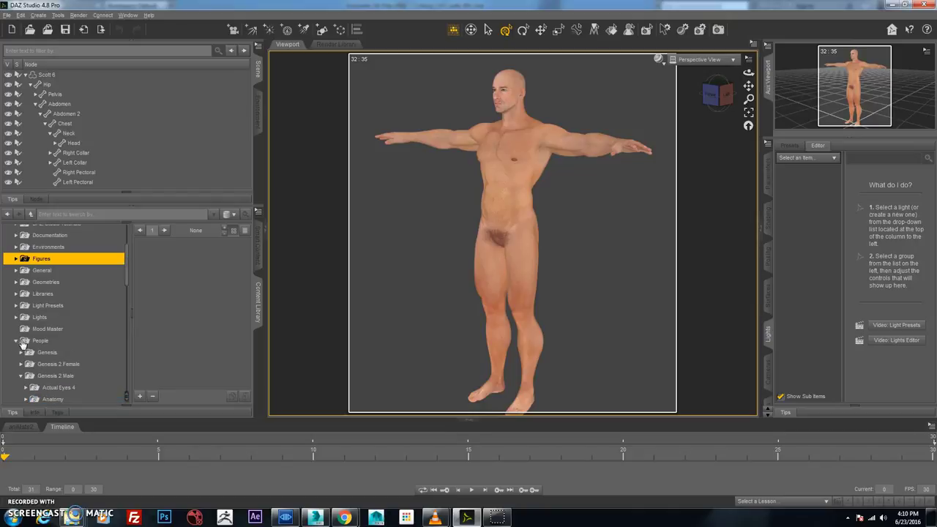
left_click(20, 376)
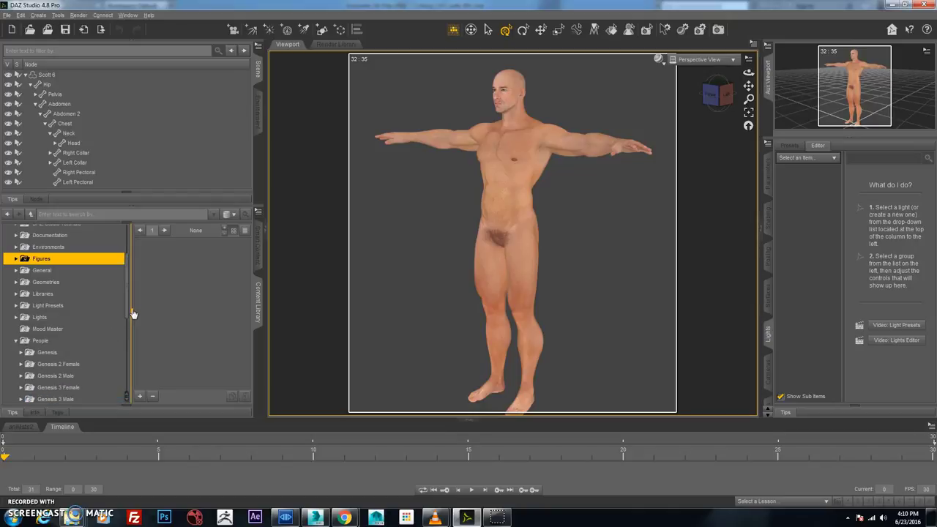
left_click_drag(129, 309, 128, 339)
- Expand Genesis 2 Male > Clothing, showing the Alternate Identity items
left_click(22, 301)
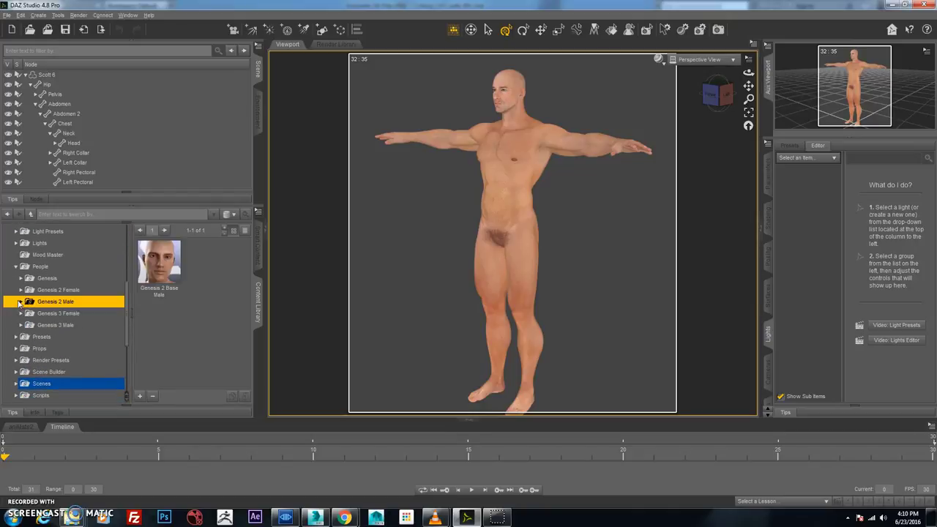
left_click(21, 304)
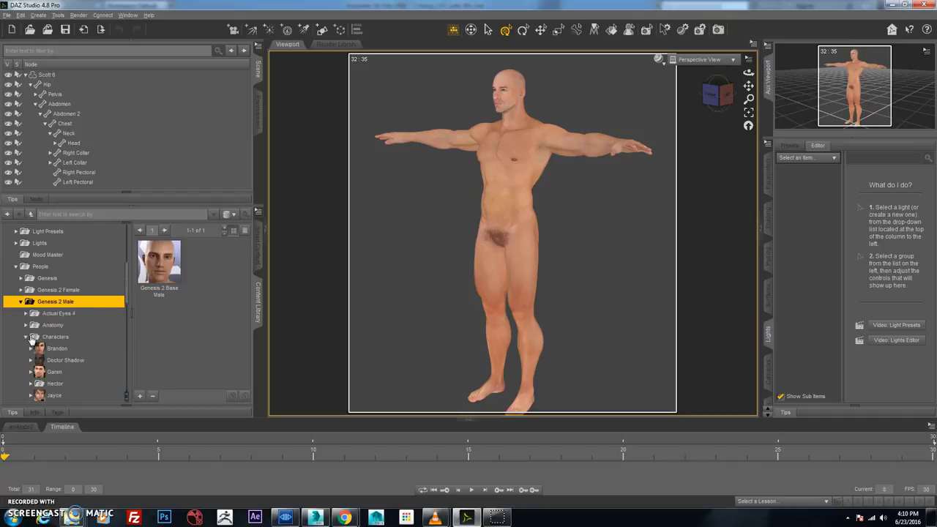
left_click(27, 337)
left_click(27, 350)
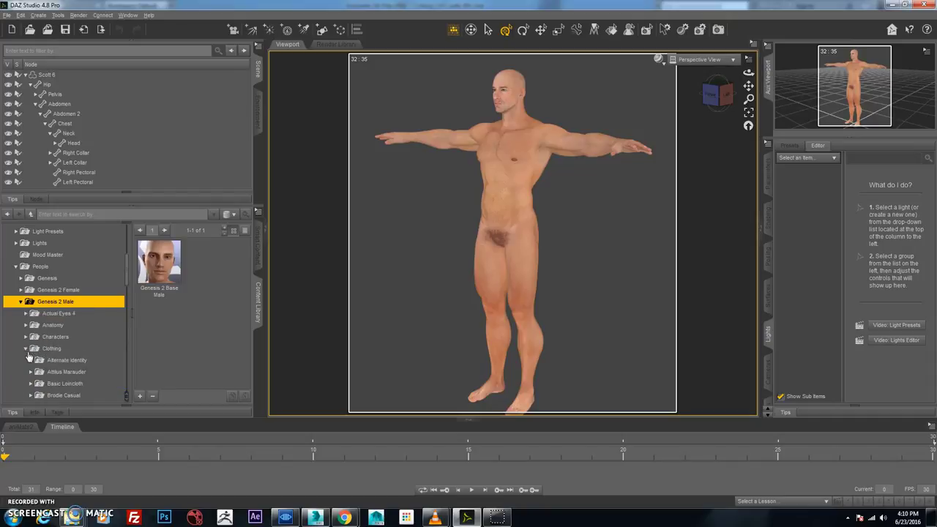
left_click(62, 350)
left_click(73, 361)
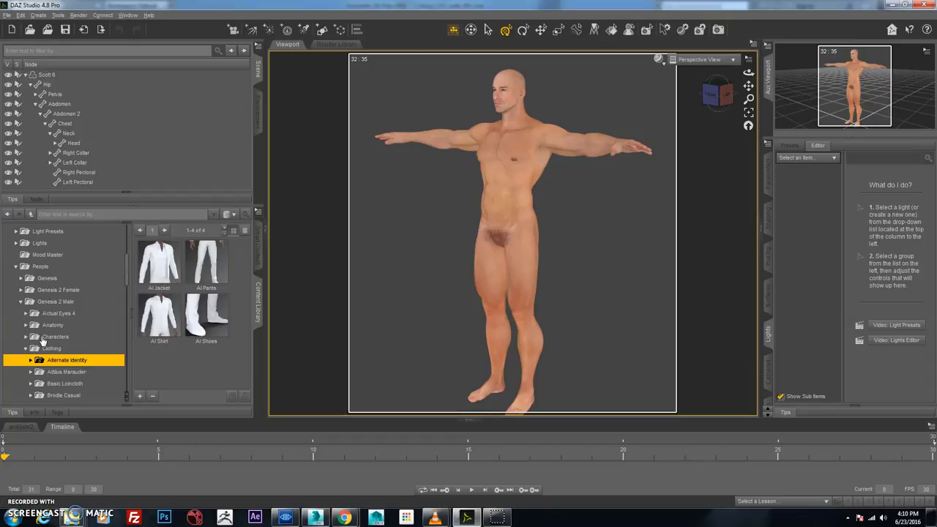
- Step down the clothing sets past Basic Loincloth and Brodie Casual to Luthbel > Urban Survivors
key("Down")
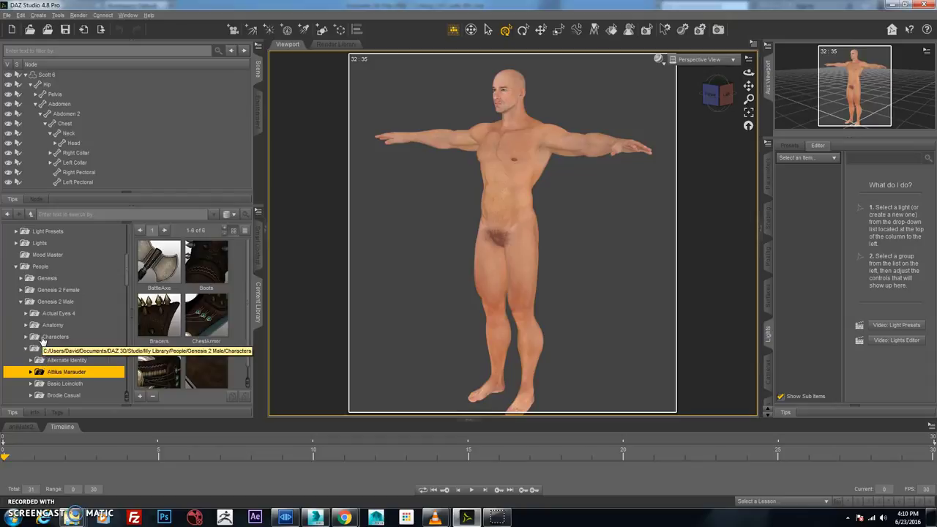
key("Up")
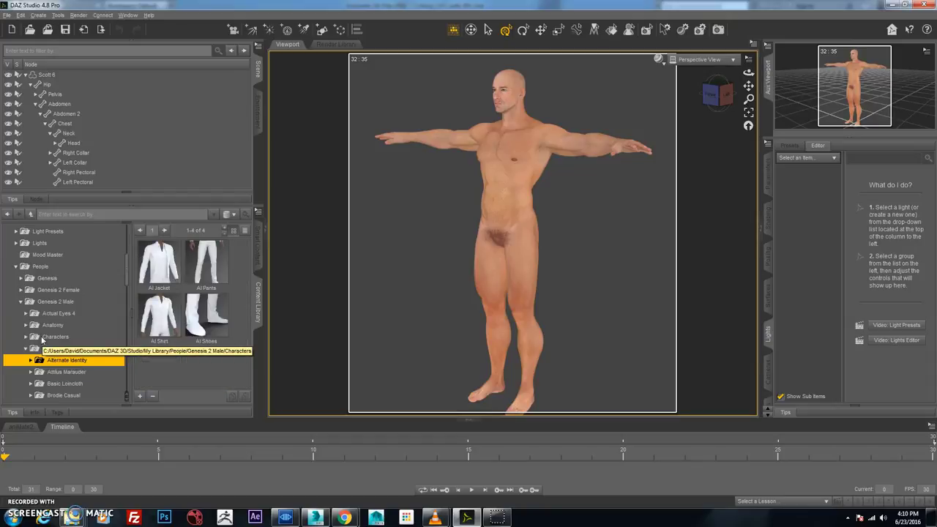
key("Down")
key("Up")
key("Down")
key("Down")
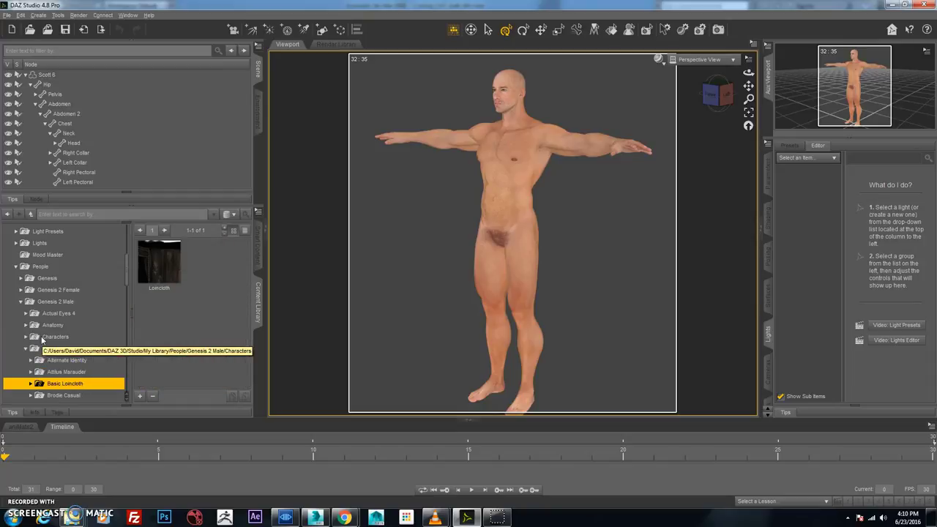
key("Down")
key("Down")
key("Down")
key("Down")
key("Down")
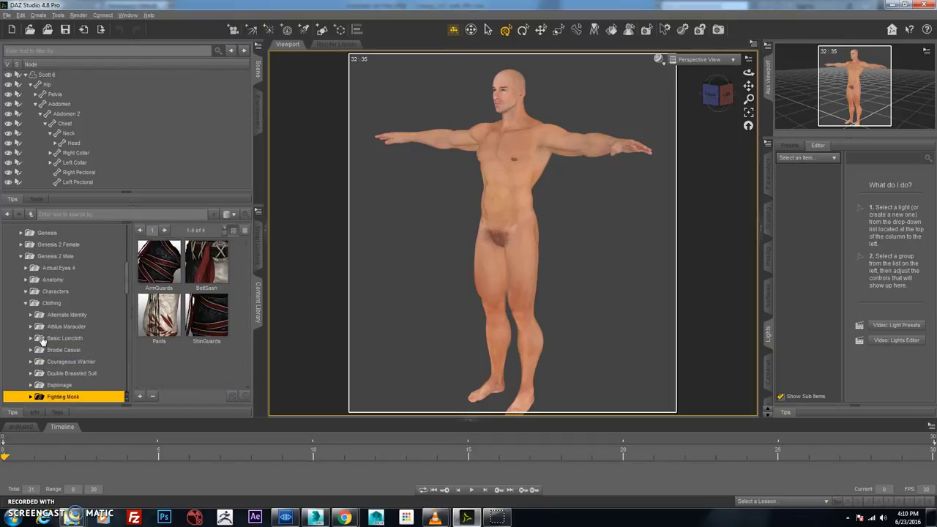
key("Down")
key("Down")
key("Down")
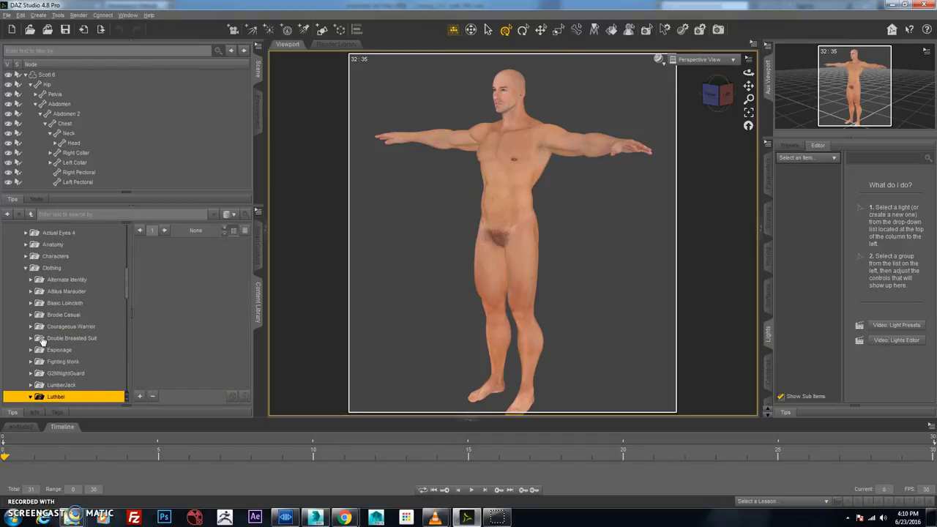
key("Down")
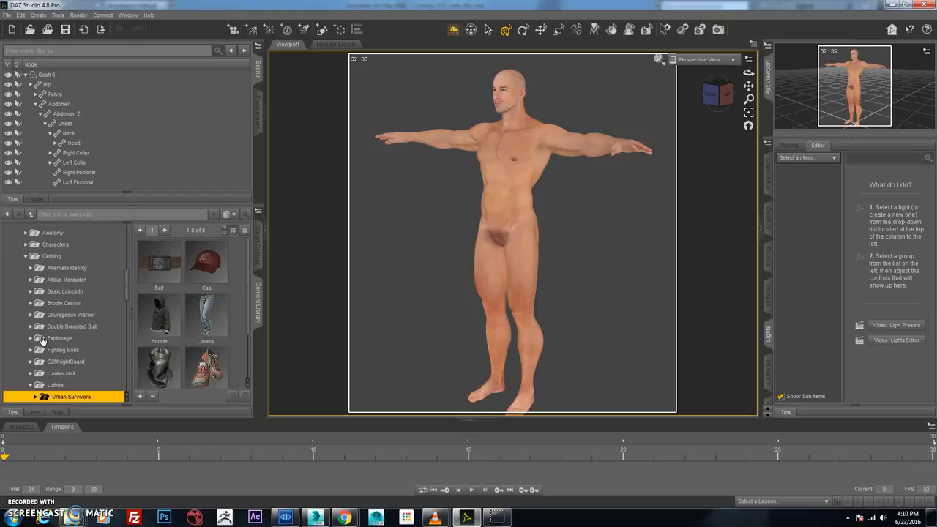
key("Down")
key("Down")
key("Up")
key("Up")
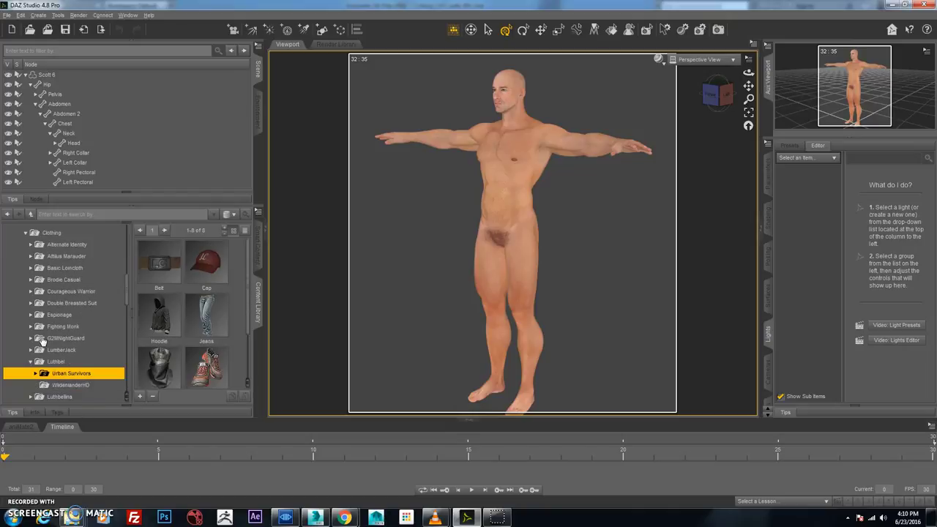
scroll(250, 295, "down", 3)
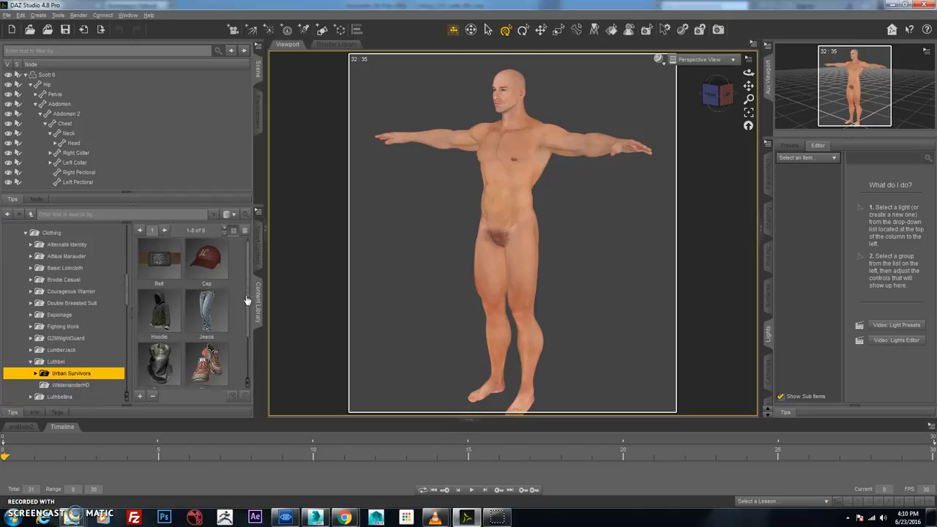
- Select Scott 6 and load the Urban Survivors Jeans onto him
left_click(515, 216)
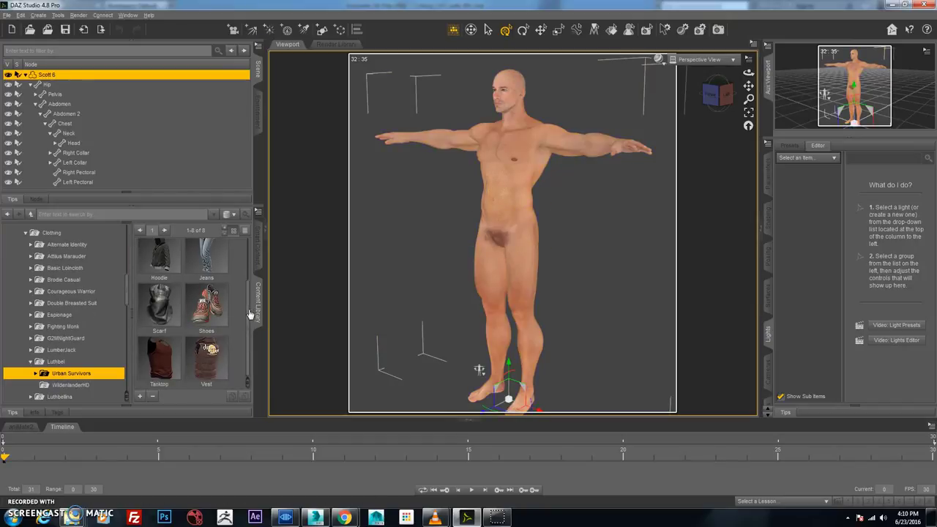
scroll(250, 313, "up", 3)
left_click(206, 306)
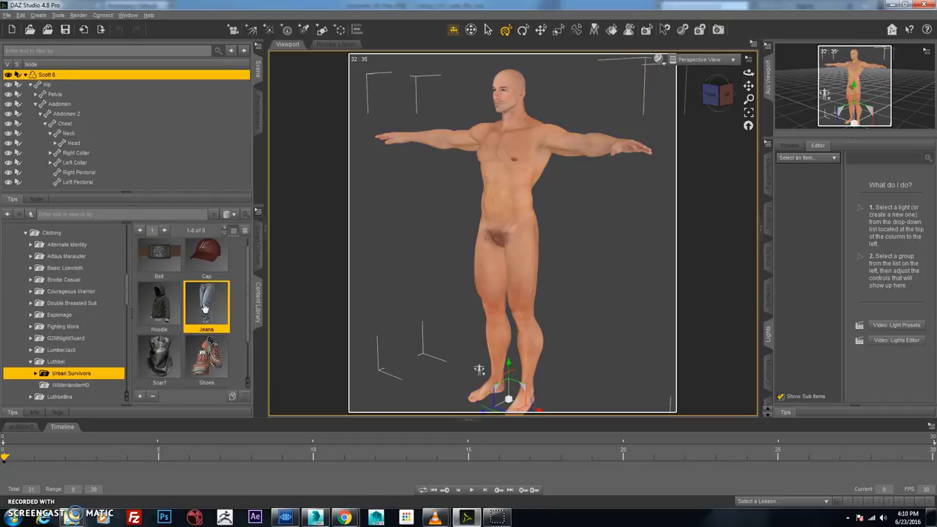
double_click(208, 305)
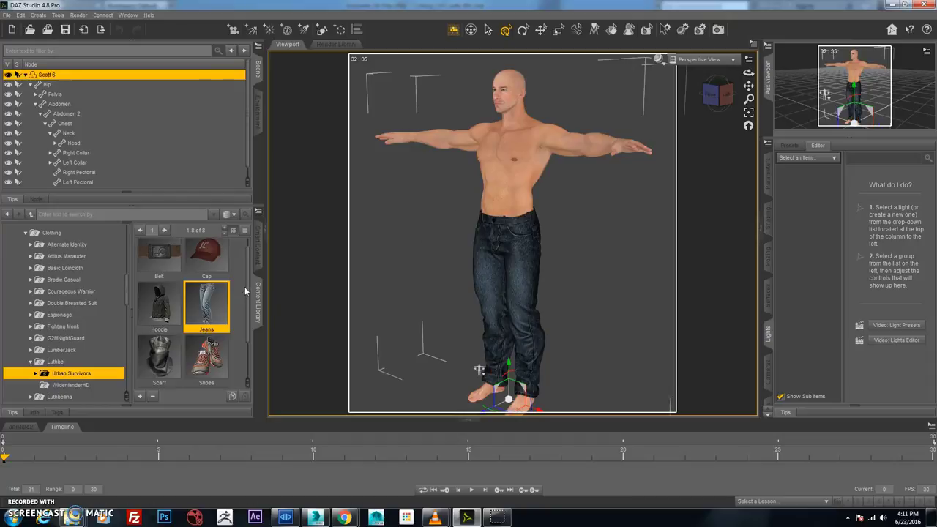
- Put the Urban Survivors Tanktop onto the figure's chest
scroll(249, 307, "down", 1)
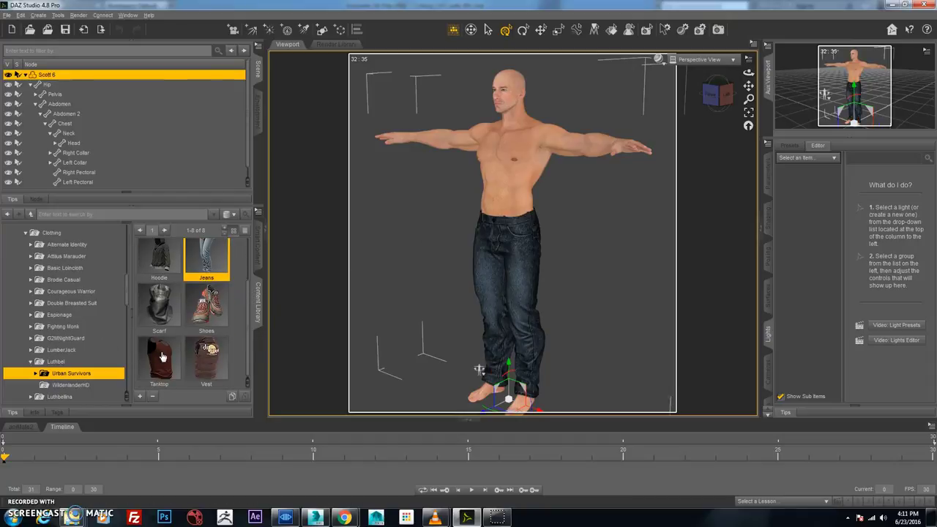
double_click(163, 357)
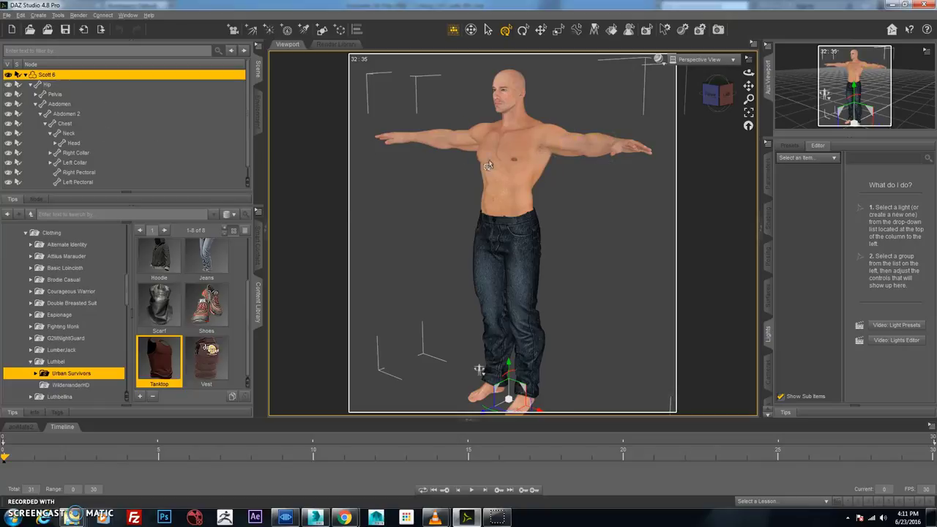
left_click_drag(488, 165, 488, 167)
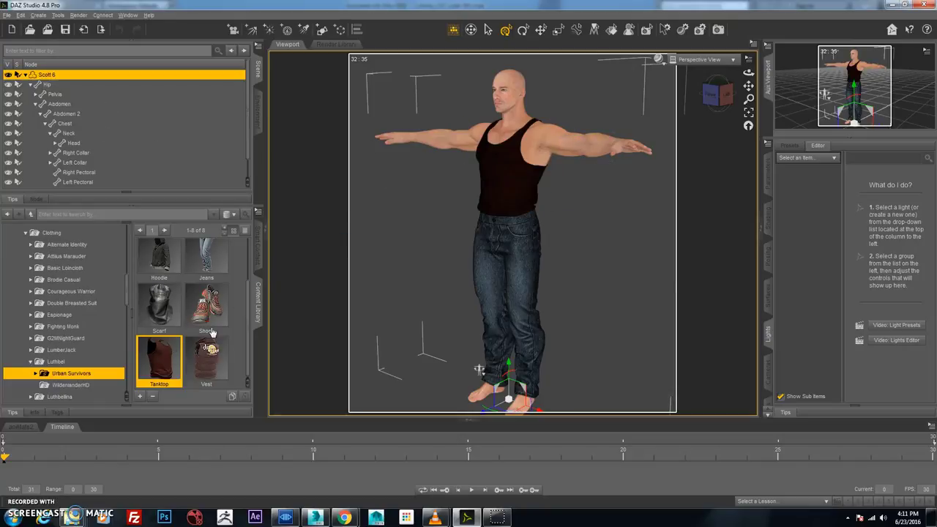
left_click_drag(244, 342, 245, 299)
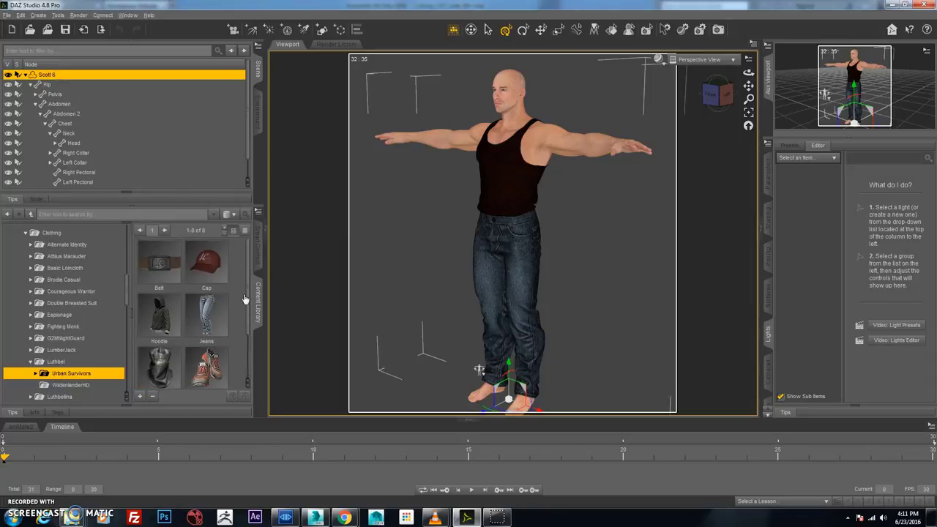
- Add the Hoodie and Shoes to Scott 6 and check the outfit from the side
left_click(446, 144)
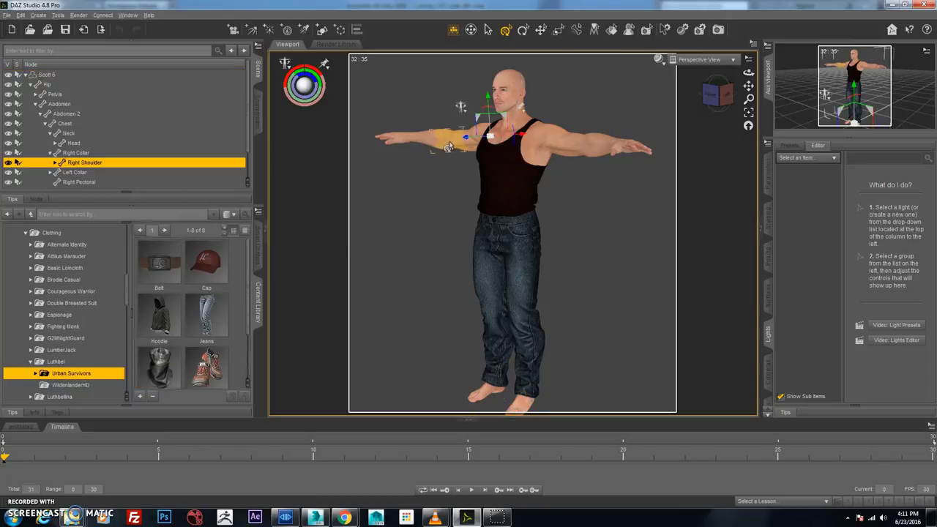
left_click(163, 320)
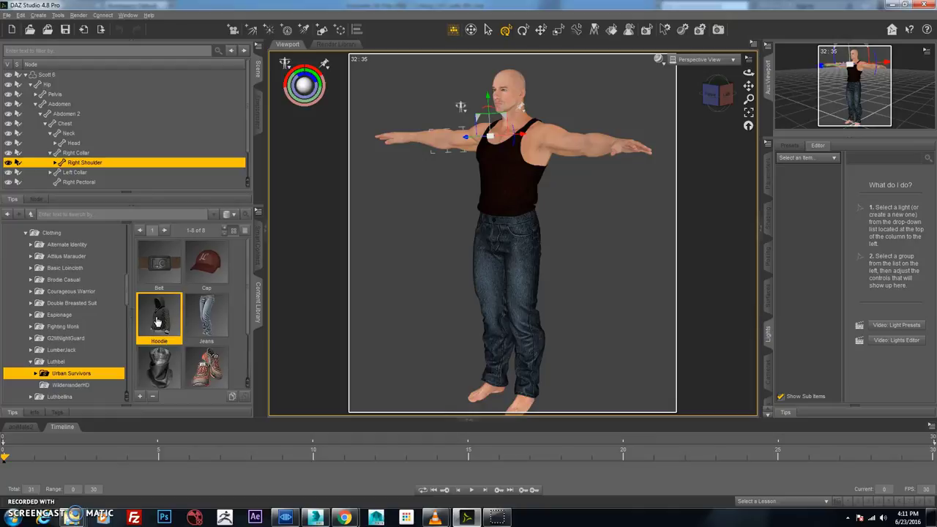
double_click(161, 317)
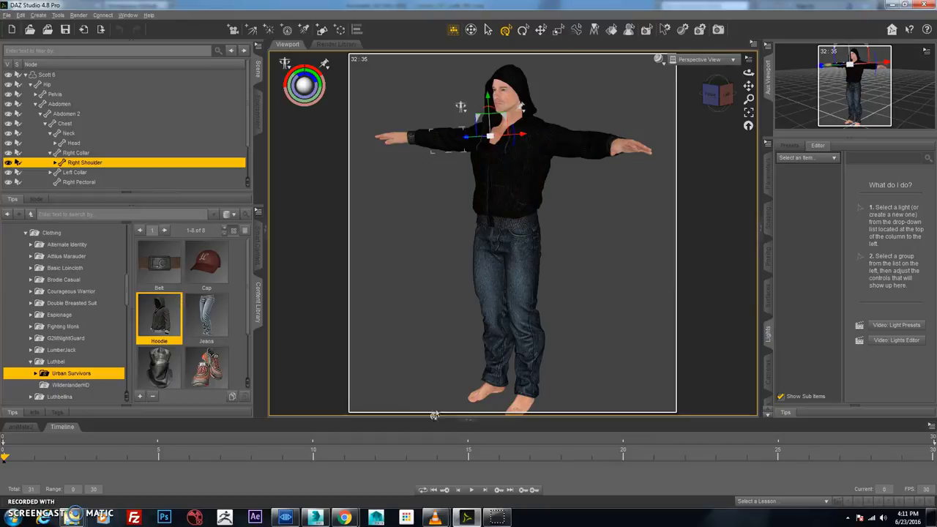
double_click(218, 378)
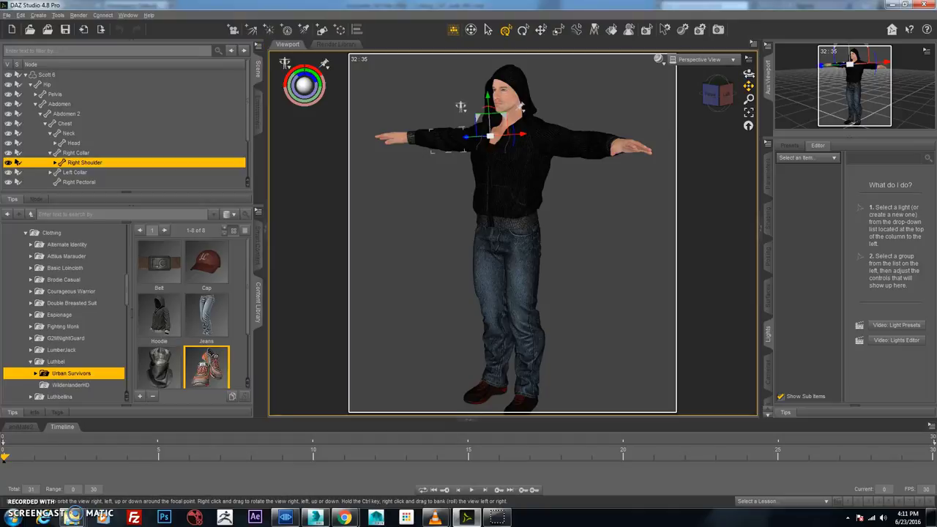
left_click_drag(748, 73, 681, 86)
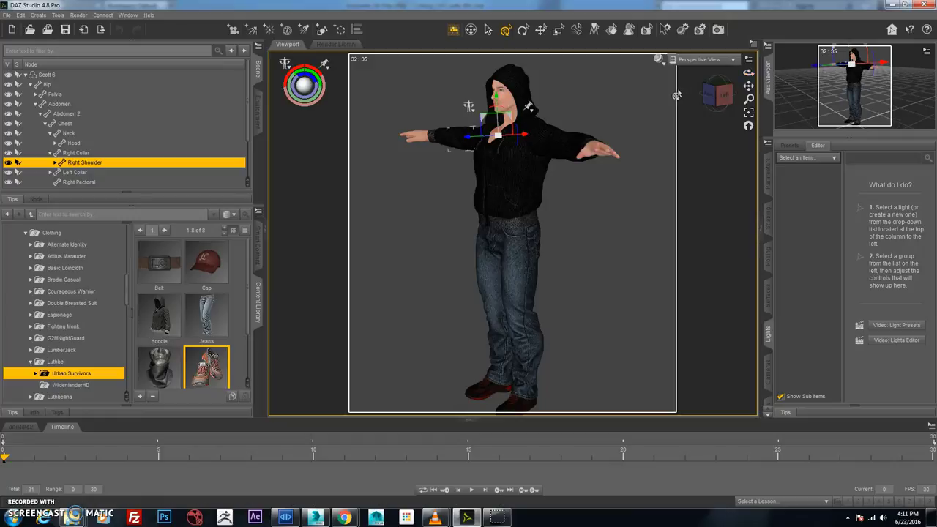
left_click(46, 75)
- Set Mesh Resolution level to Base for Scott 6 and USJeans
left_click(25, 75)
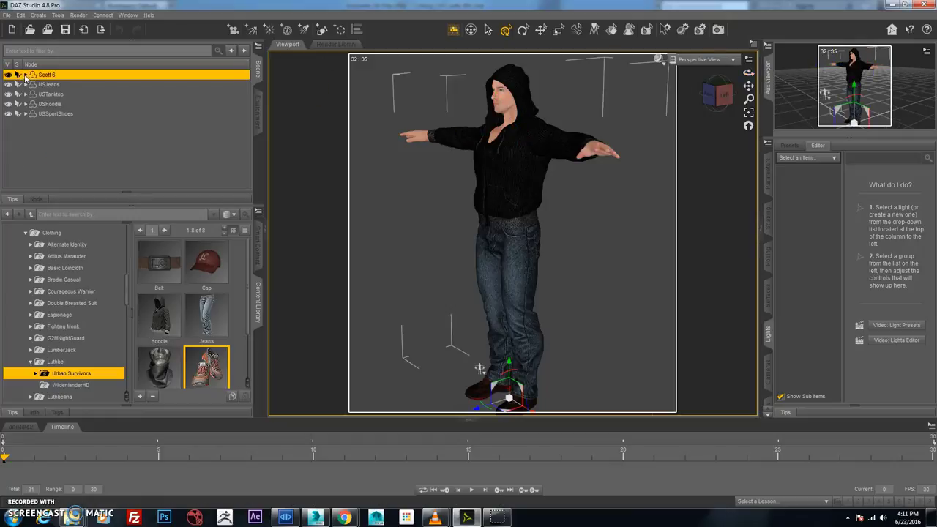
left_click(768, 185)
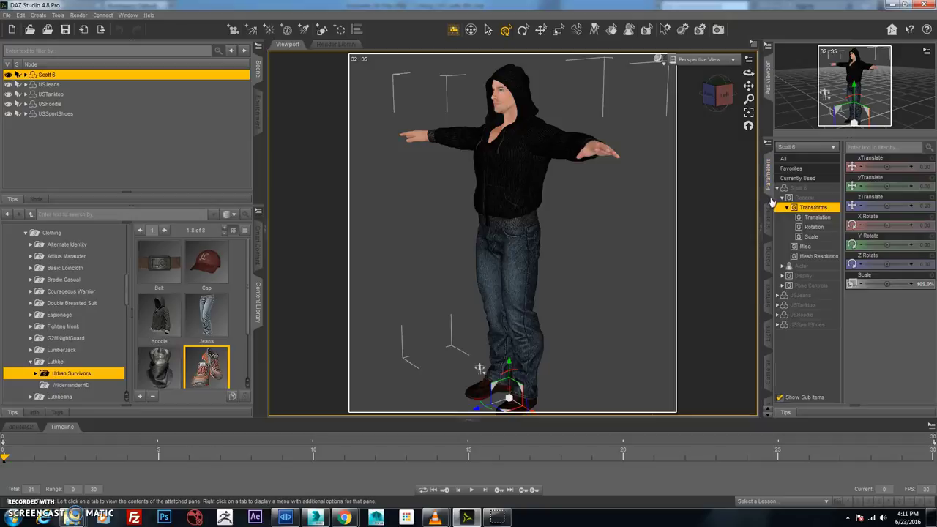
left_click(819, 256)
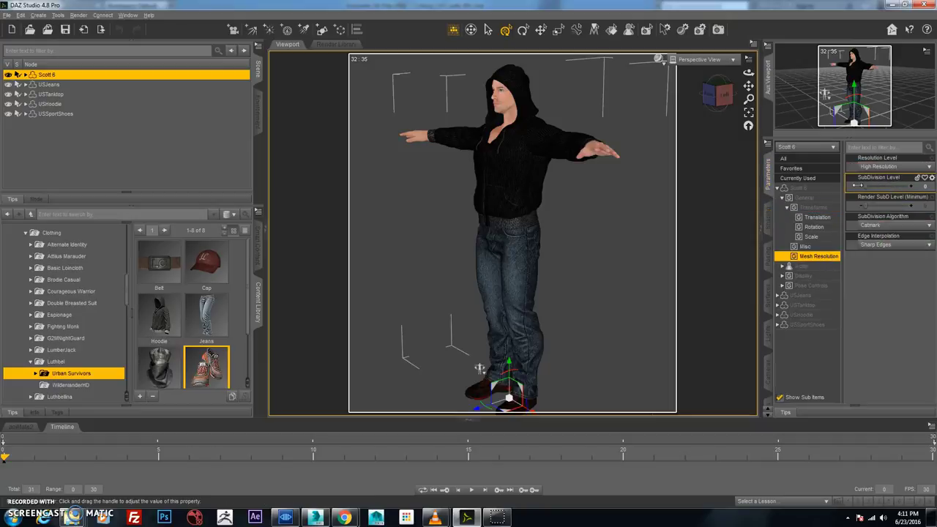
left_click(884, 172)
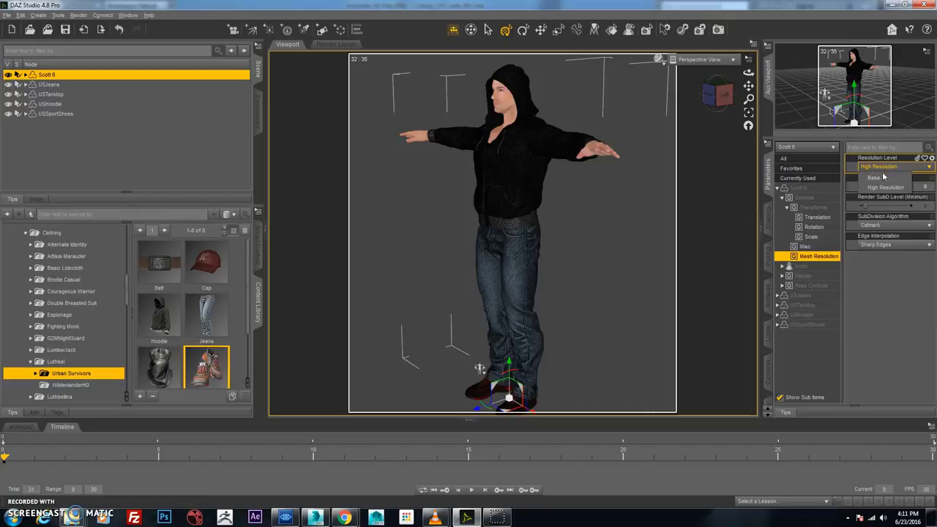
left_click(877, 183)
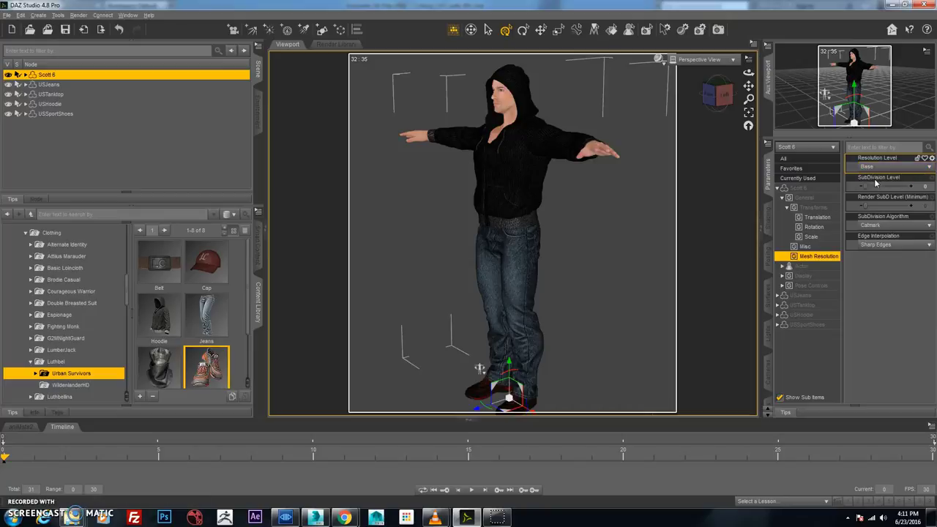
left_click(55, 86)
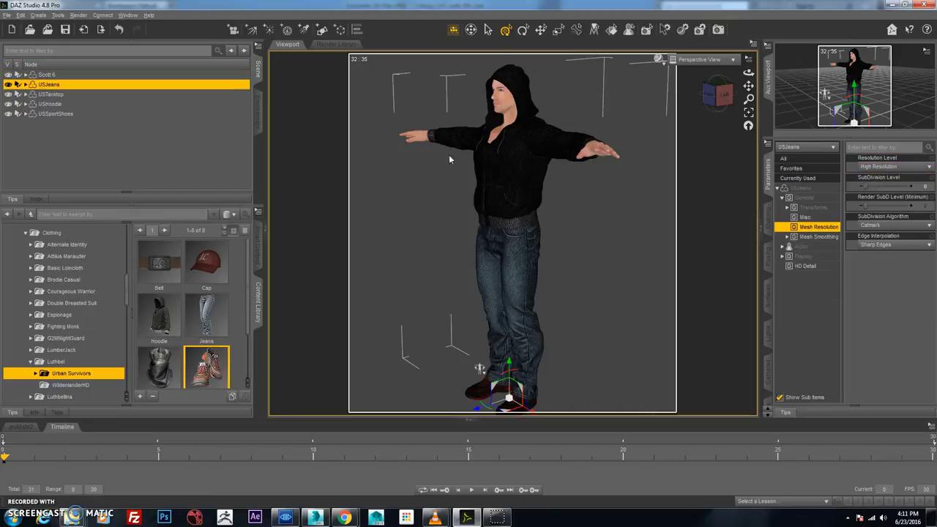
left_click(884, 167)
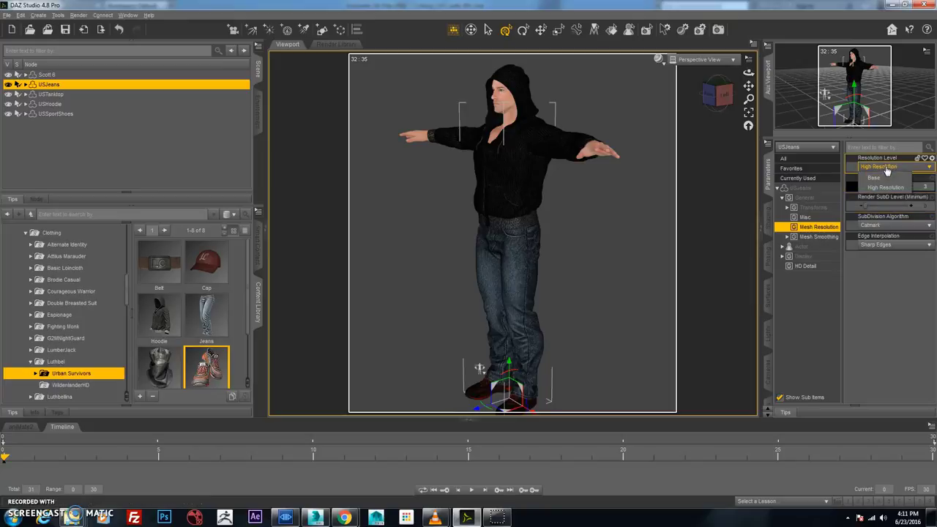
left_click(874, 186)
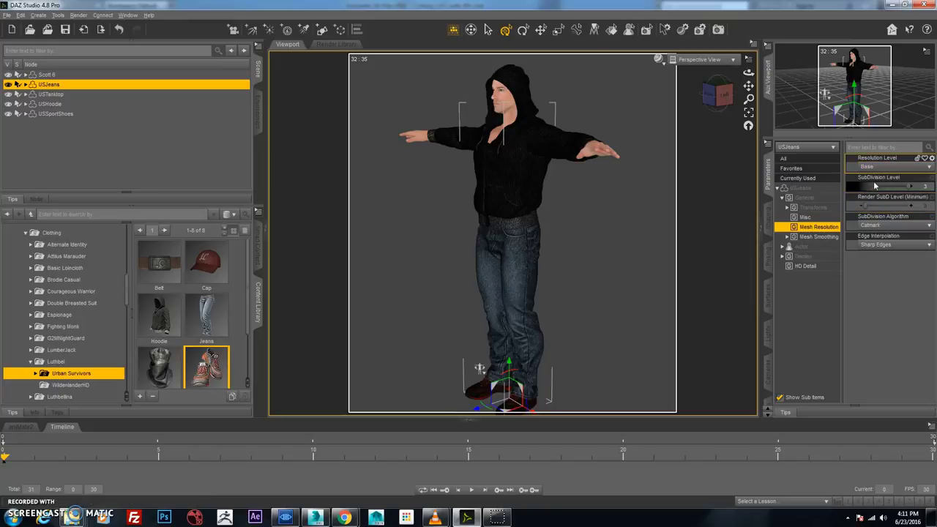
- Set USTanktop, USHoodie and USSportShoes resolution level to Base
left_click(52, 95)
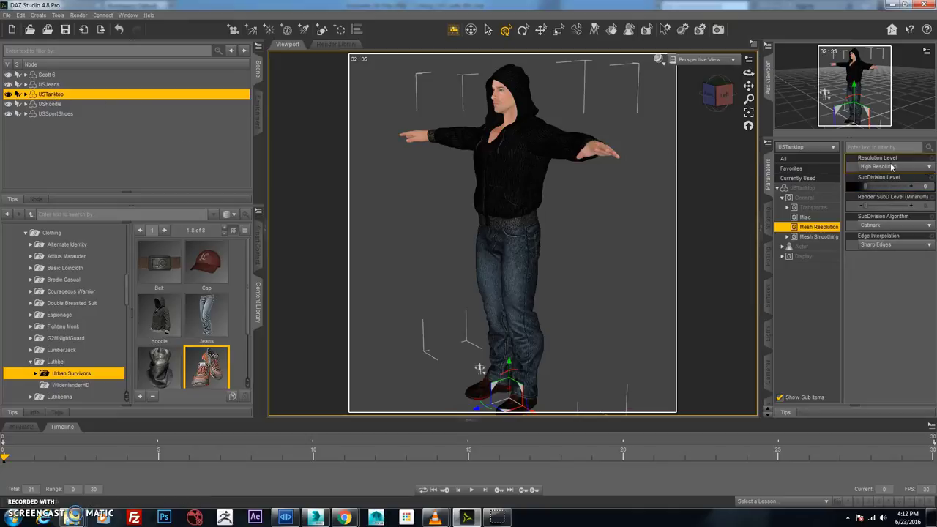
left_click(882, 166)
left_click(875, 178)
left_click(46, 104)
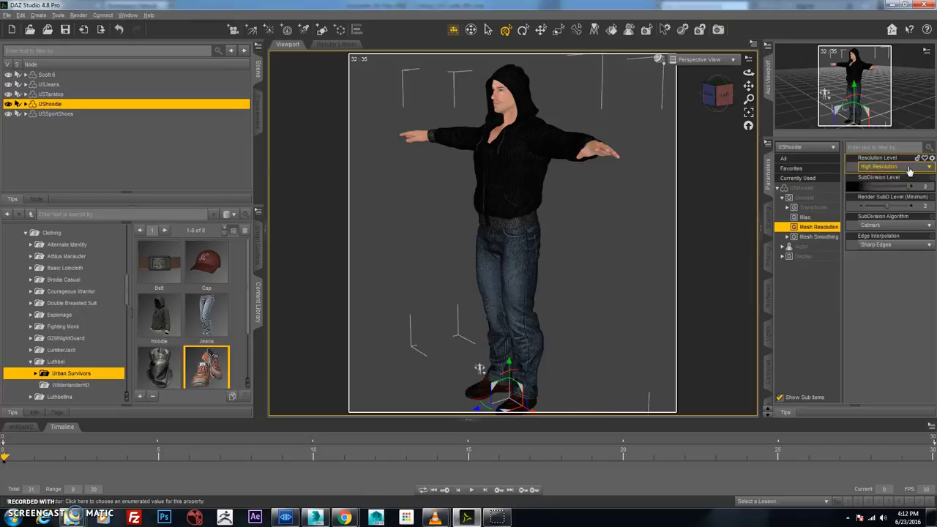
left_click(886, 167)
left_click(889, 179)
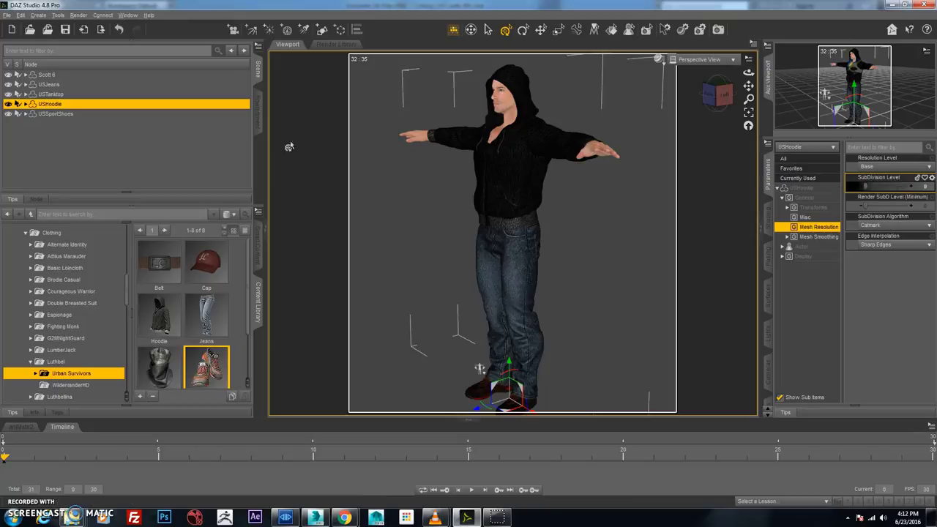
left_click(52, 113)
left_click(883, 167)
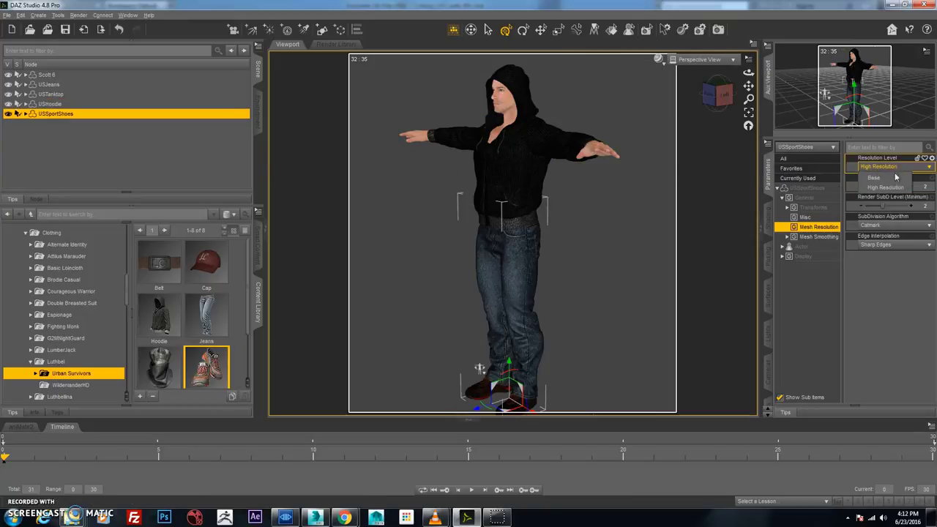
left_click(878, 177)
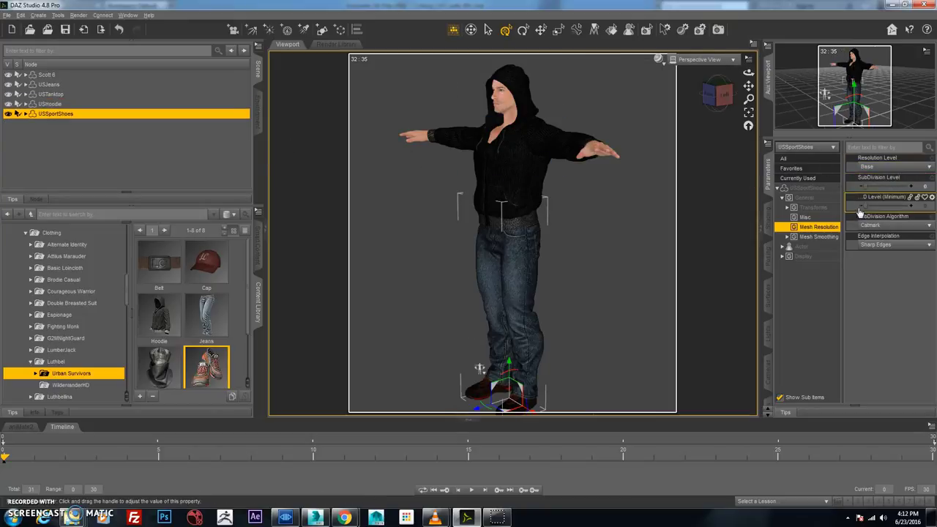
left_click_drag(748, 72, 772, 72)
- Switch the viewport to Wire Shaded and frame the figure's head up close
left_click(661, 62)
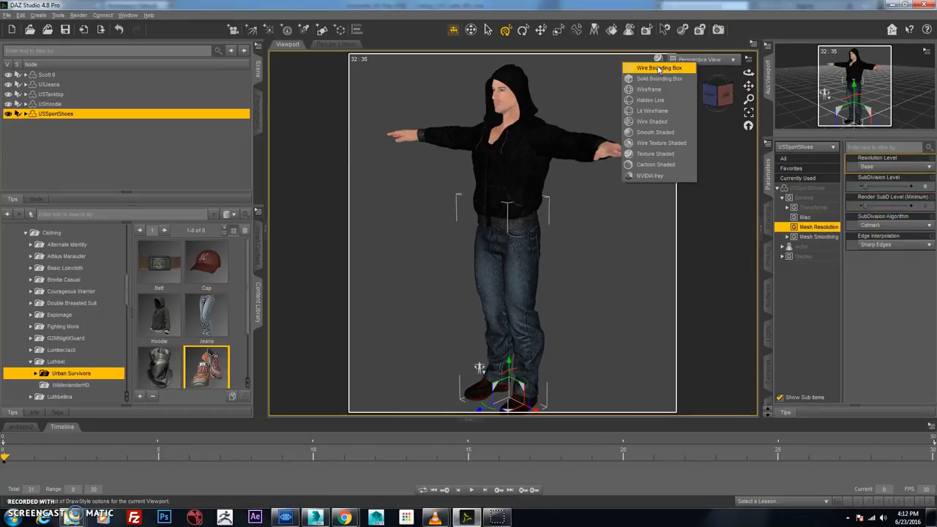
left_click(670, 126)
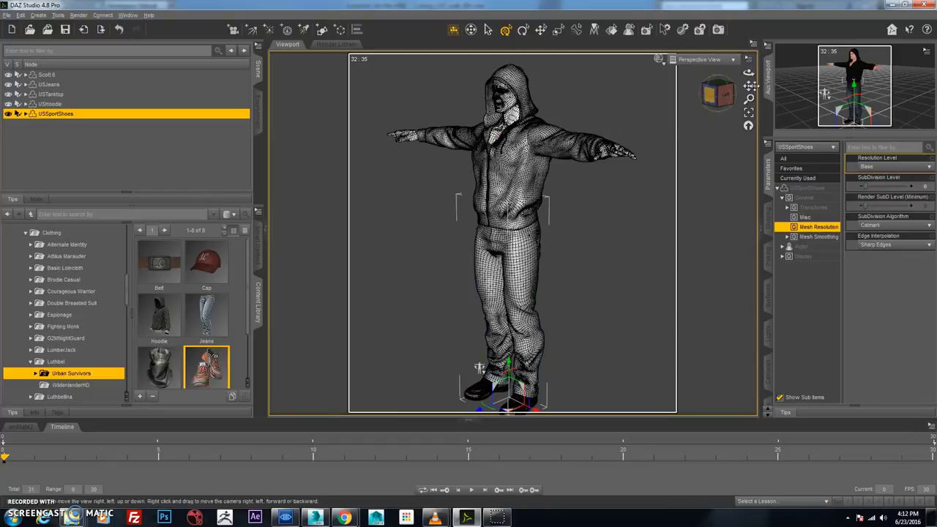
left_click_drag(749, 98, 750, 94)
scroll(478, 376, "up", 3)
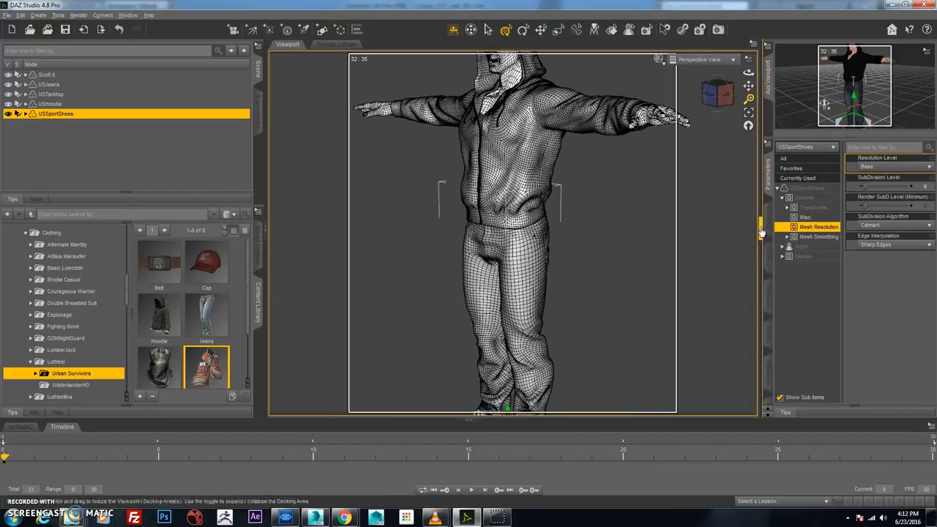
left_click(474, 74)
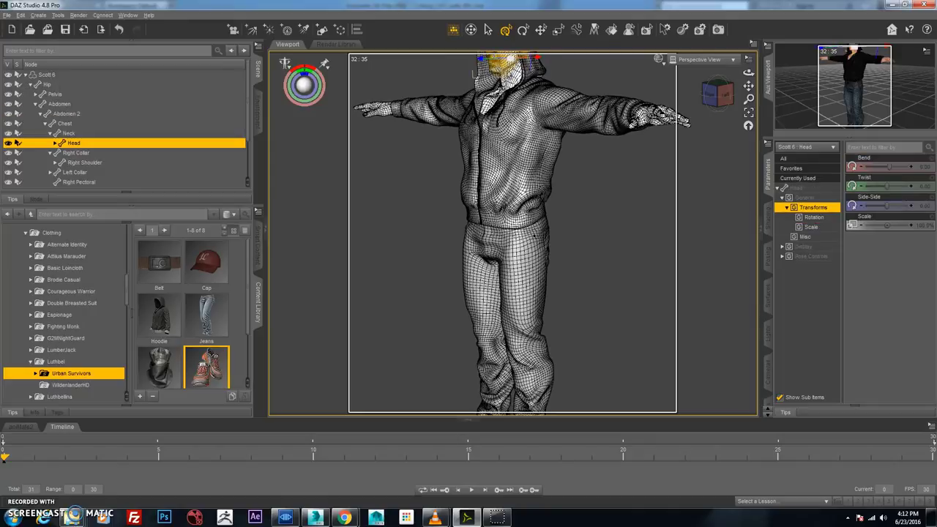
left_click(748, 112)
left_click_drag(749, 98, 749, 74)
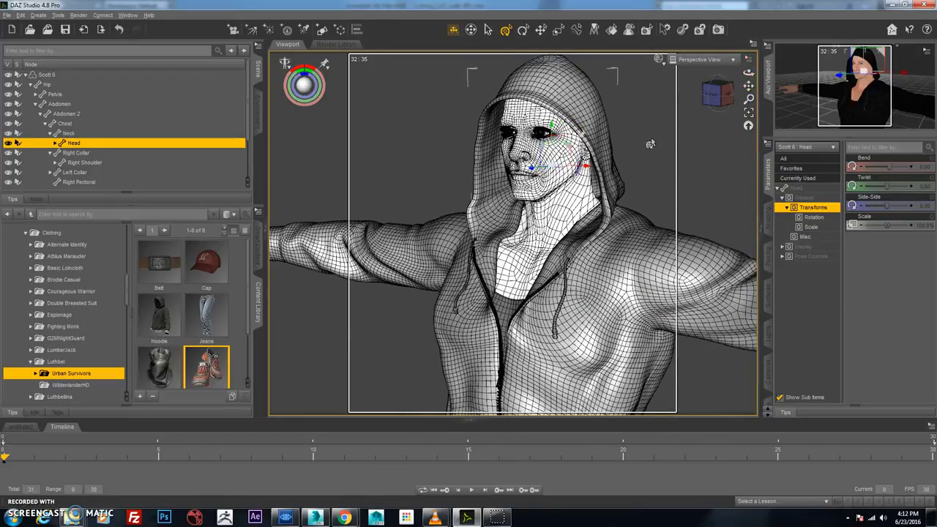
- Frame the whole figure and switch the viewport back to Texture Shaded
left_click(754, 121)
left_click(748, 112)
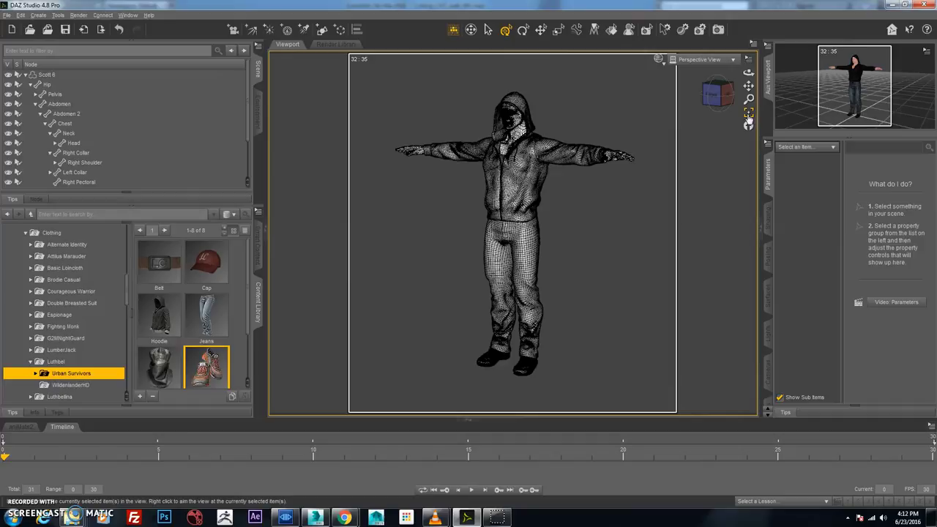
left_click(699, 60)
left_click(659, 60)
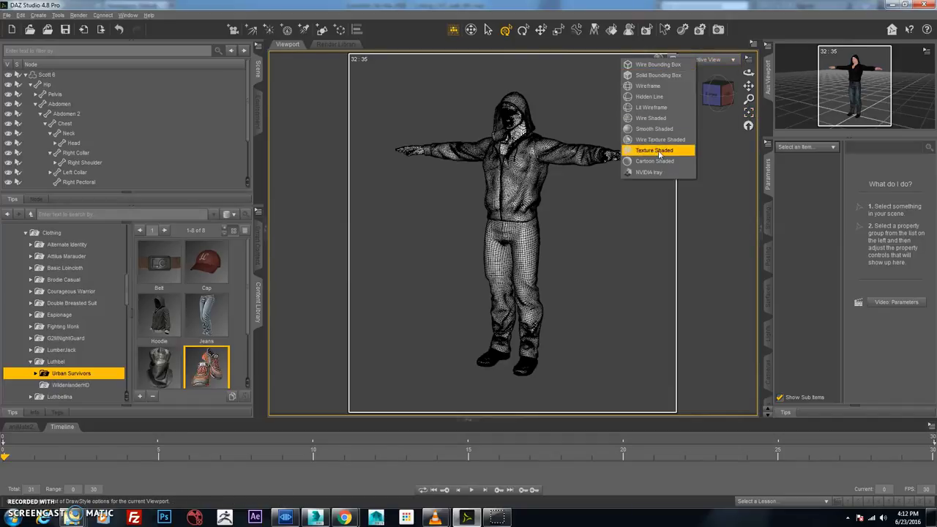
left_click(655, 153)
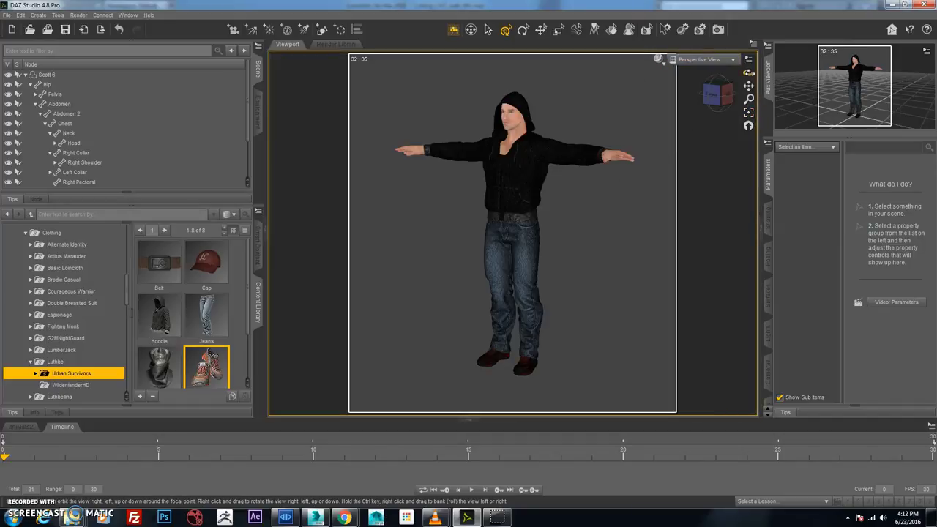
left_click_drag(749, 73, 727, 272)
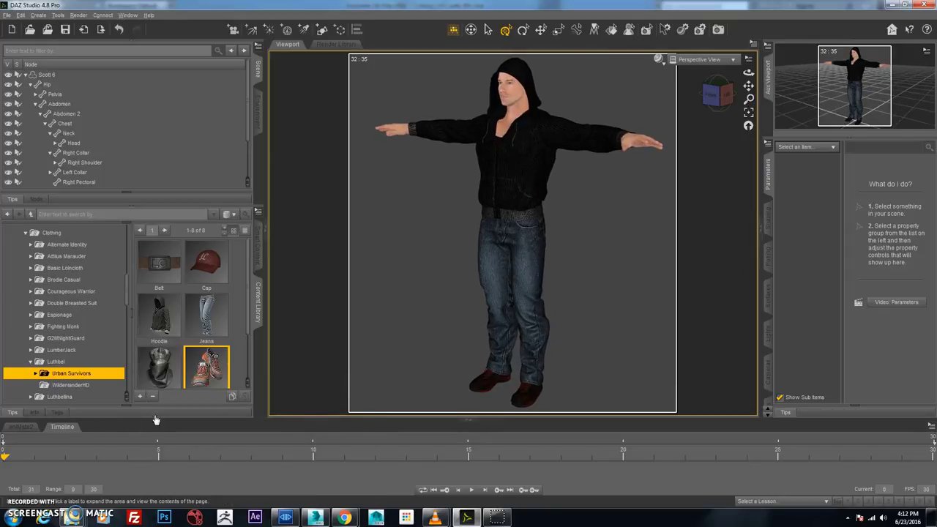
- Close the Timeline and aniMate2 panes and collapse Scott 6's bone list in the Scene pane
left_click(931, 426)
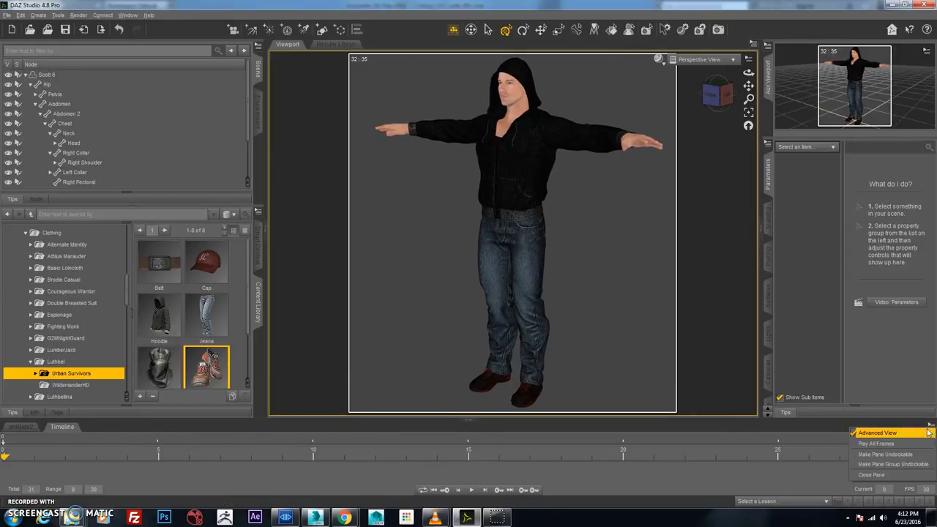
left_click(873, 475)
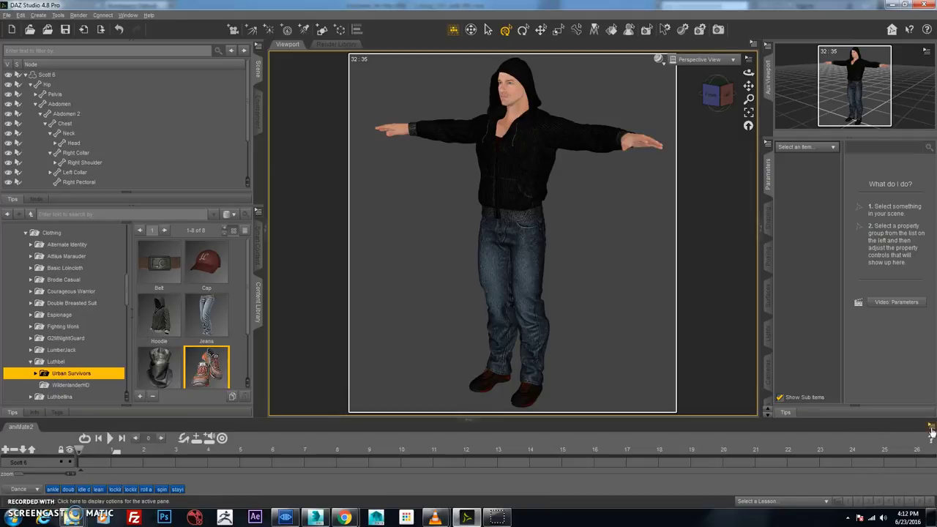
left_click(930, 425)
left_click(887, 466)
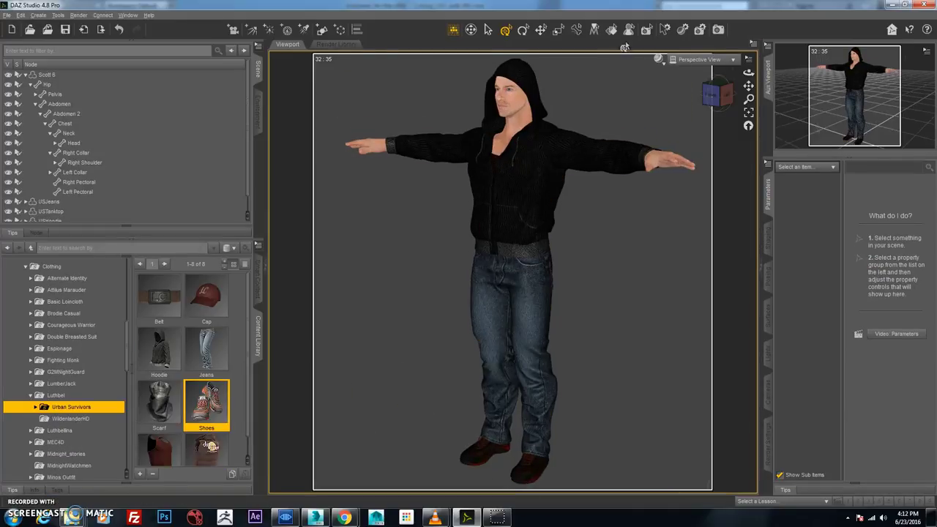
left_click_drag(748, 73, 613, 103)
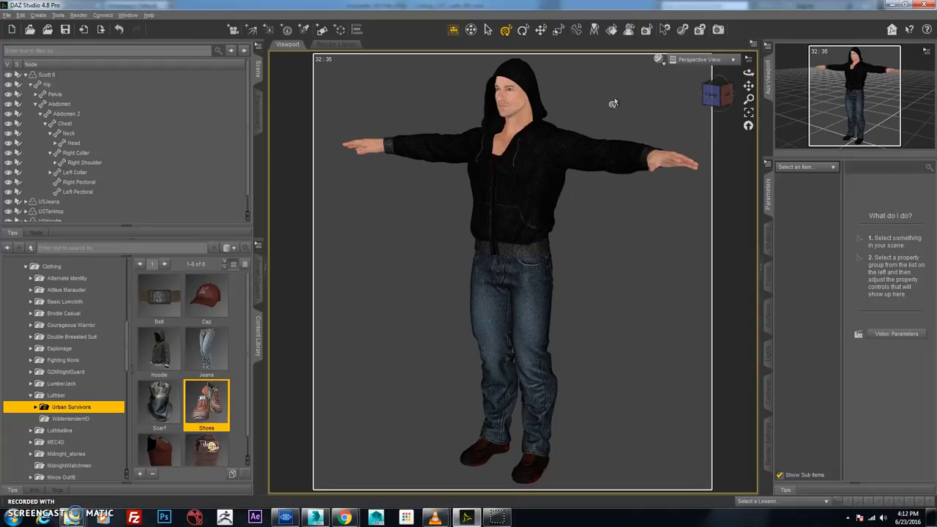
left_click(26, 75)
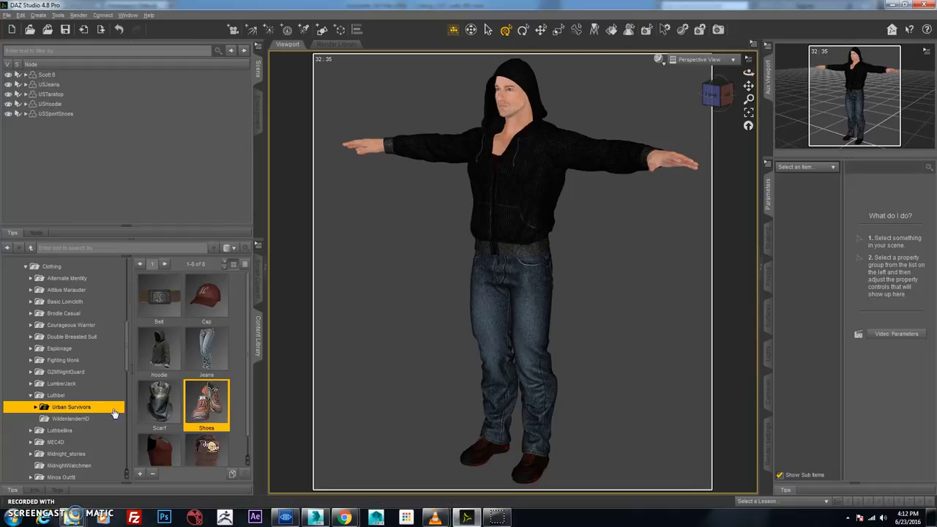
- Select Scott 6 and step through Luthbellina, MEC4D and Midnight_stories to the MidnightWatchmen items
left_click(49, 75)
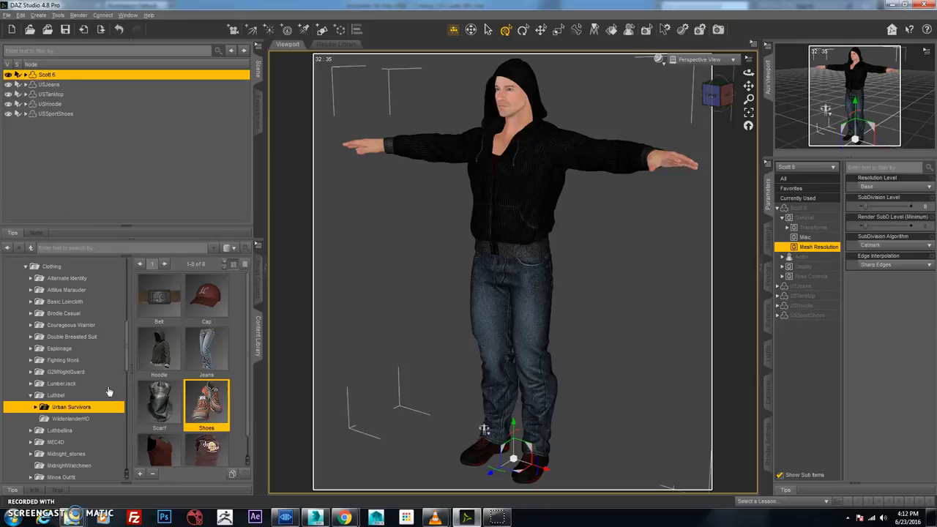
scroll(117, 386, "down", 2)
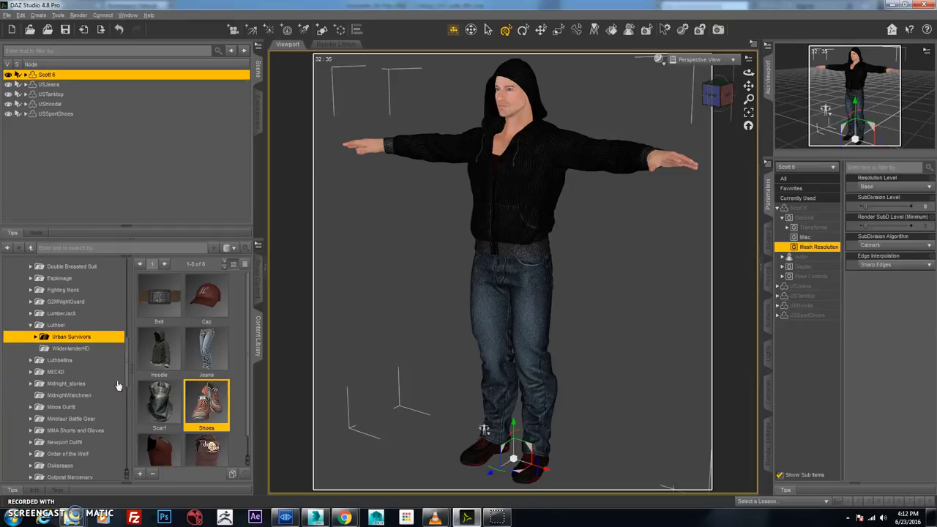
left_click(79, 349)
key("Down")
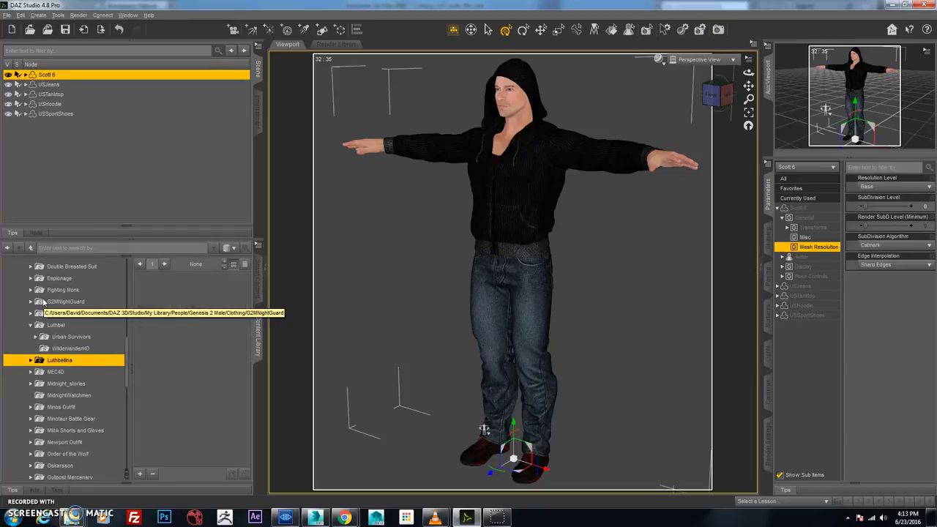
key("Right")
key("Down")
key("Down")
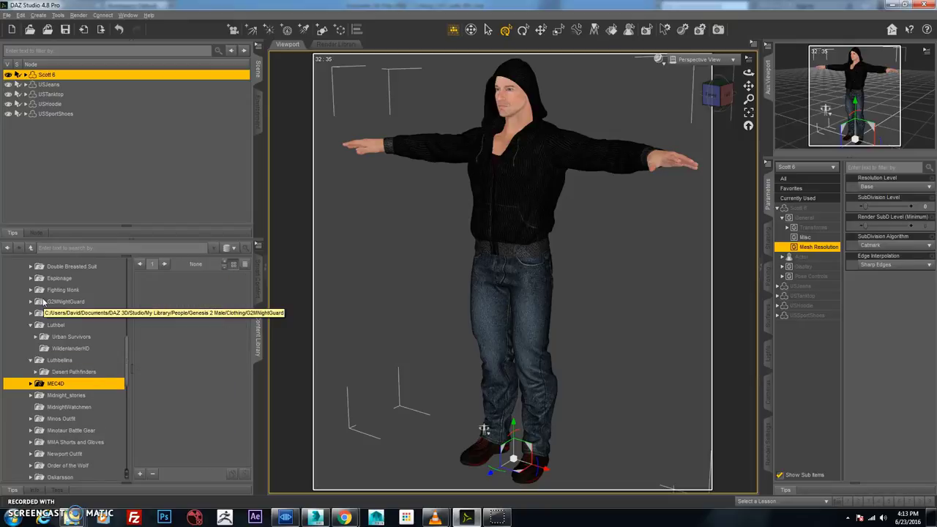
key("Right")
key("Down")
key("Down")
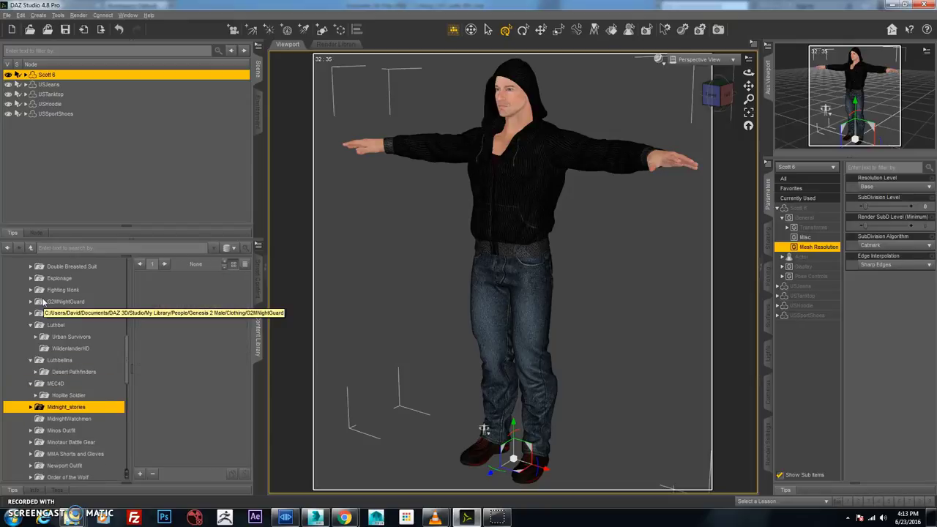
key("Right")
key("Down")
key("Down")
key("Down")
key("Down")
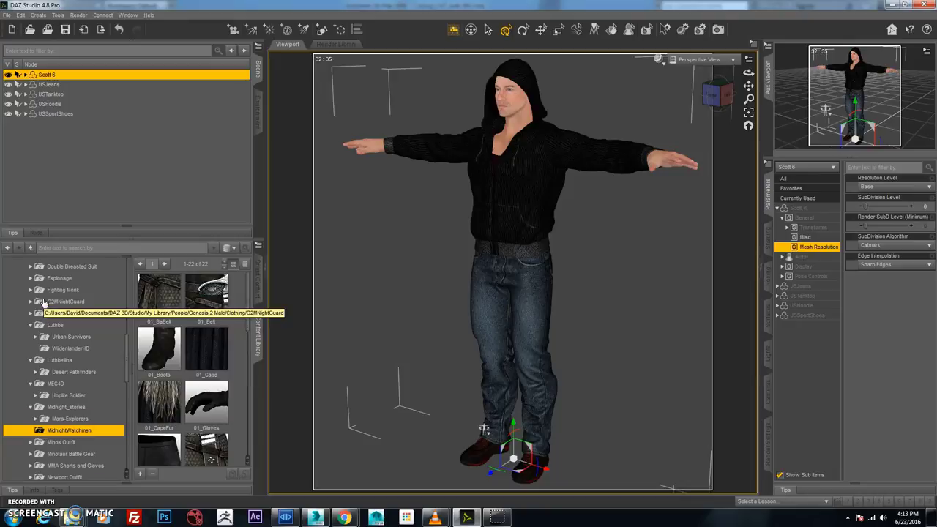
key("Down")
key("Down")
key("Down")
key("Down")
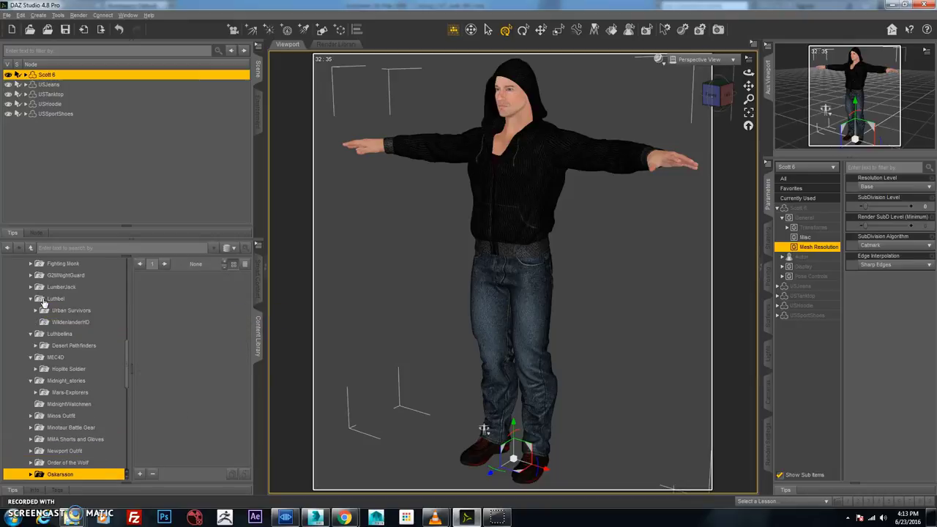
- Load Outpost Shades from Oskarsson > Outpost Mercenary onto the figure
key("Right")
key("Down")
key("Down")
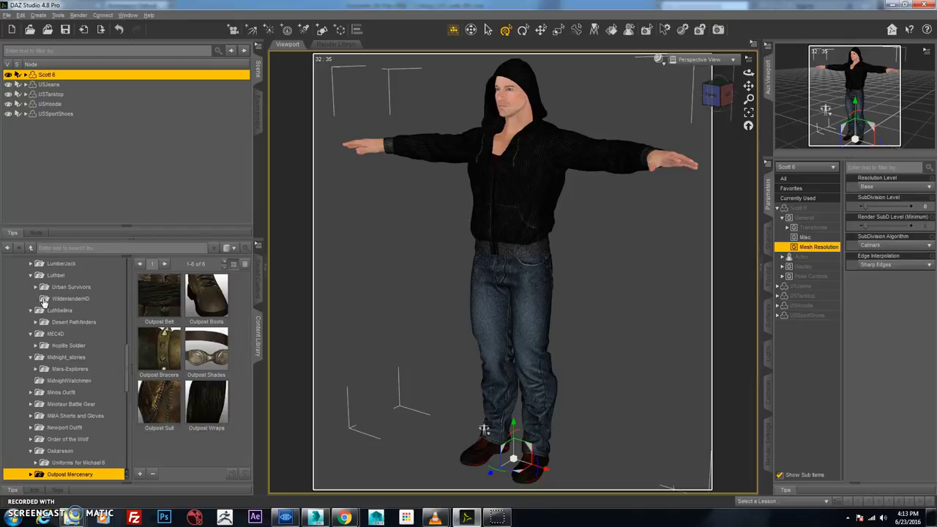
left_click(220, 347)
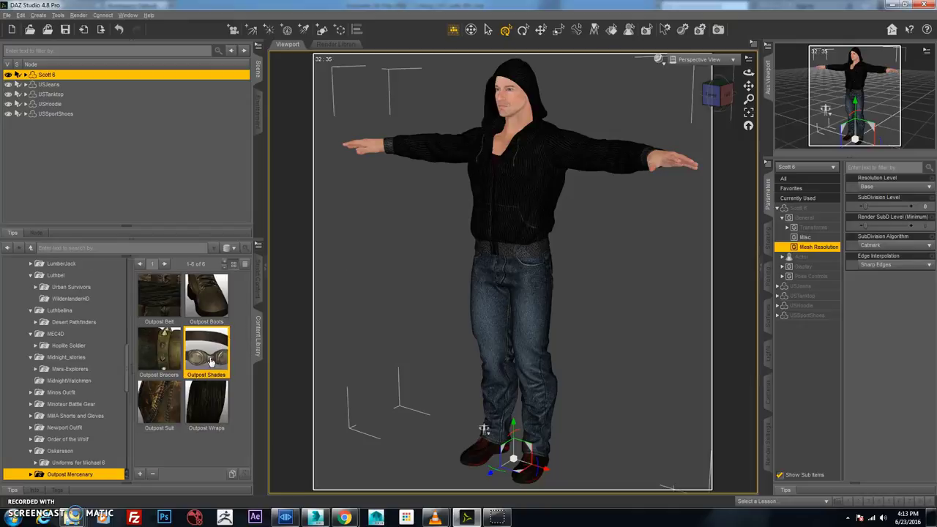
double_click(211, 357)
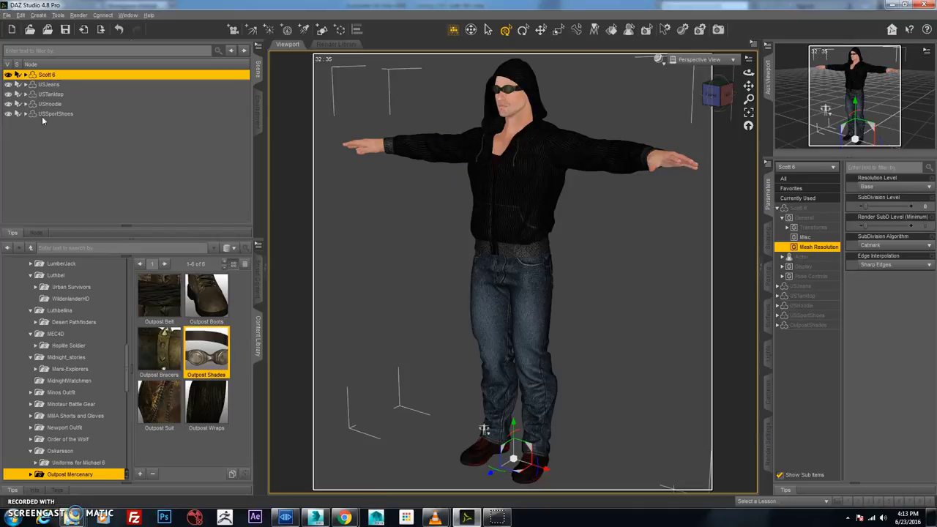
- Set the OutpostShades resolution level to Base, then reselect Scott 6
left_click(25, 75)
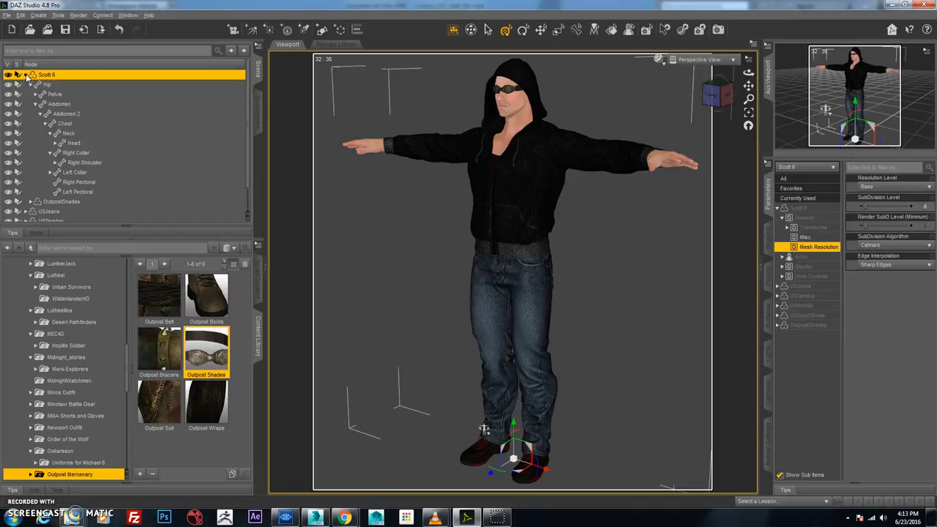
left_click(71, 201)
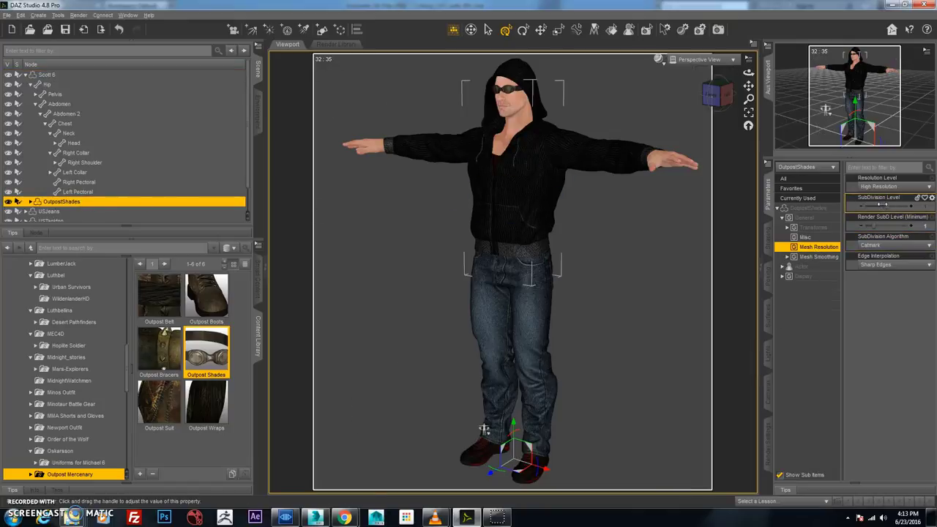
left_click(889, 187)
left_click(877, 198)
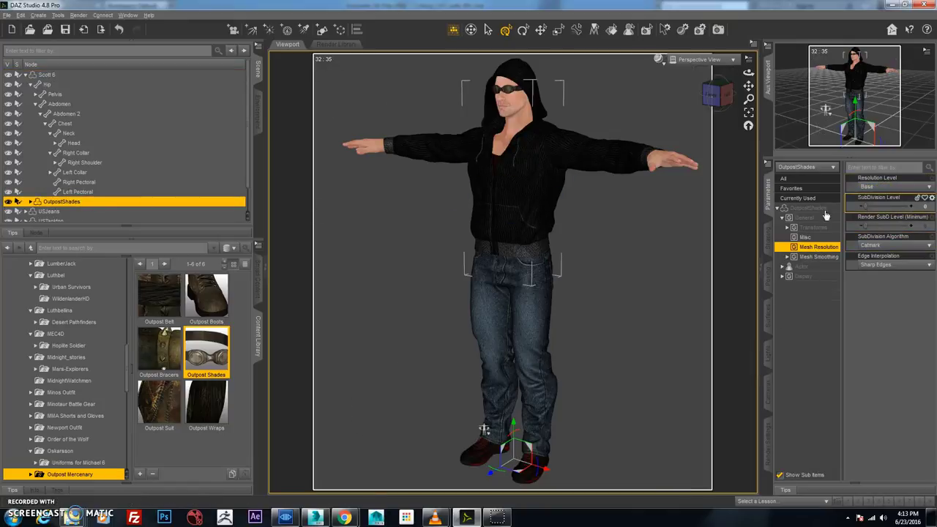
left_click(51, 75)
left_click(25, 75)
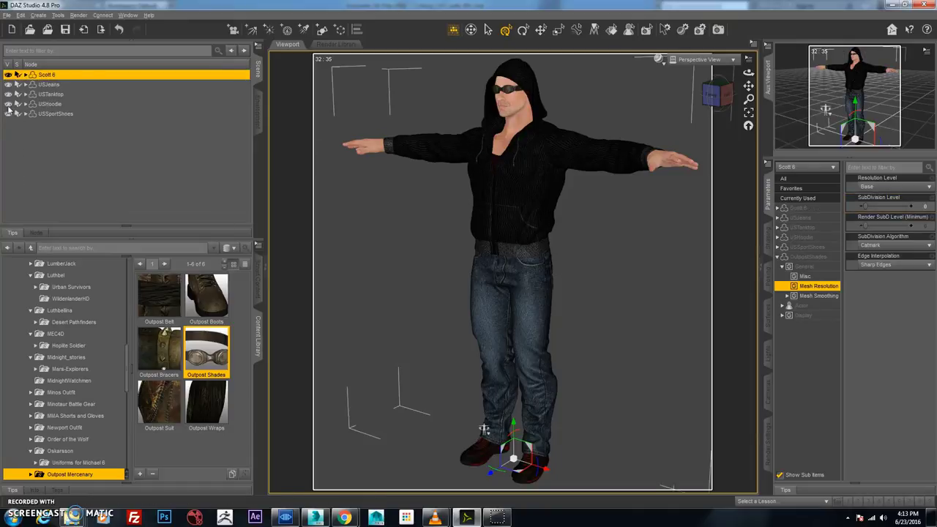
- Toggle the hoodie's visibility and select USHoodie on its own in the Scene pane
left_click(8, 105)
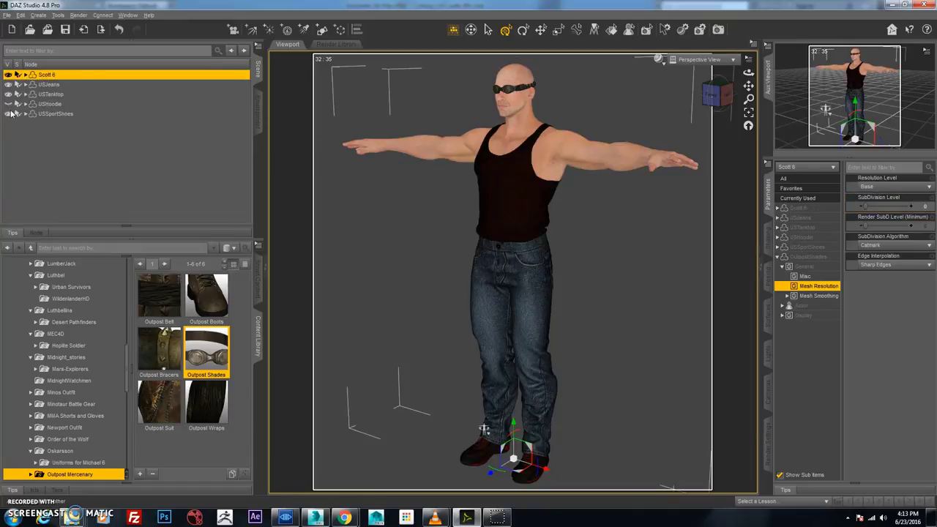
left_click(8, 104)
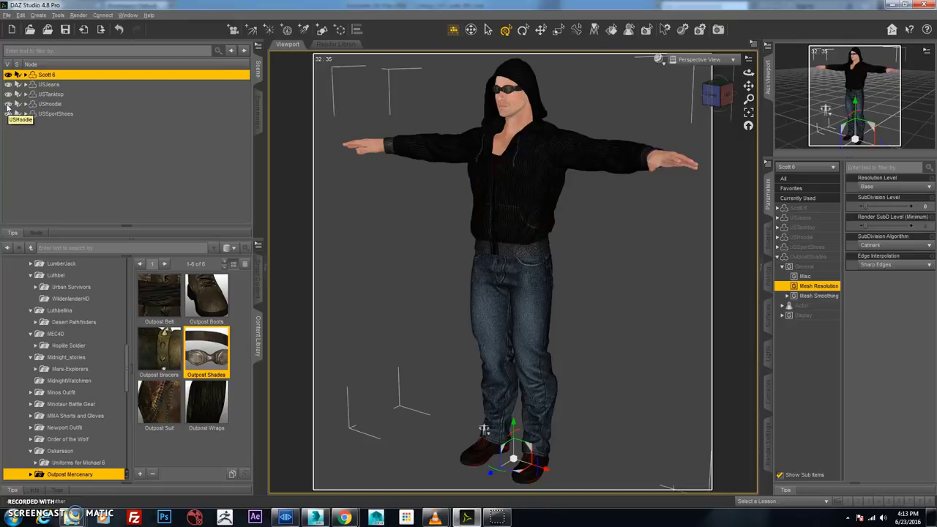
left_click(9, 104, "shift")
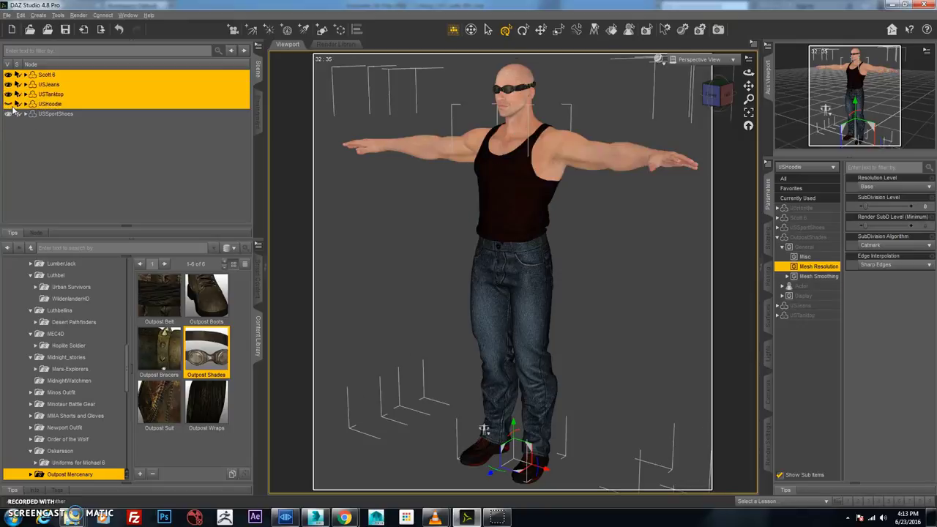
left_click(51, 94, "shift")
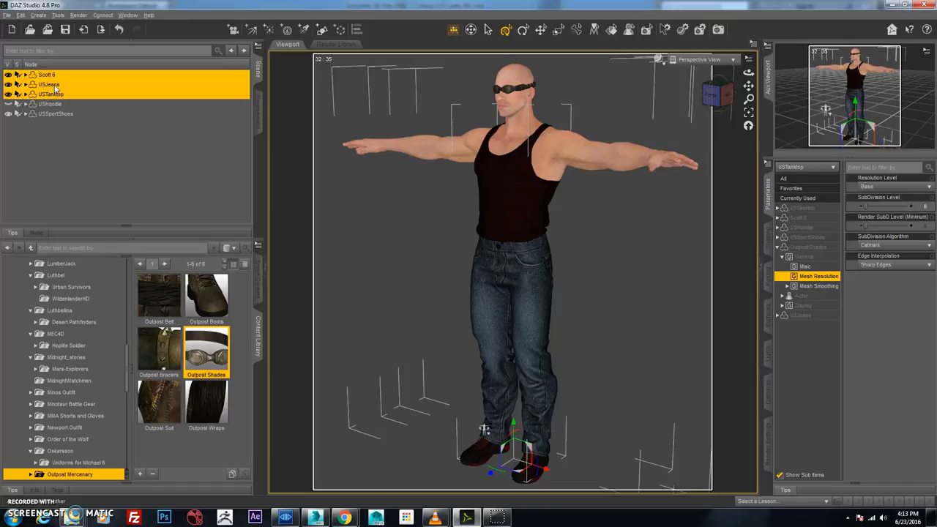
left_click(53, 85)
left_click(49, 75)
left_click(48, 105)
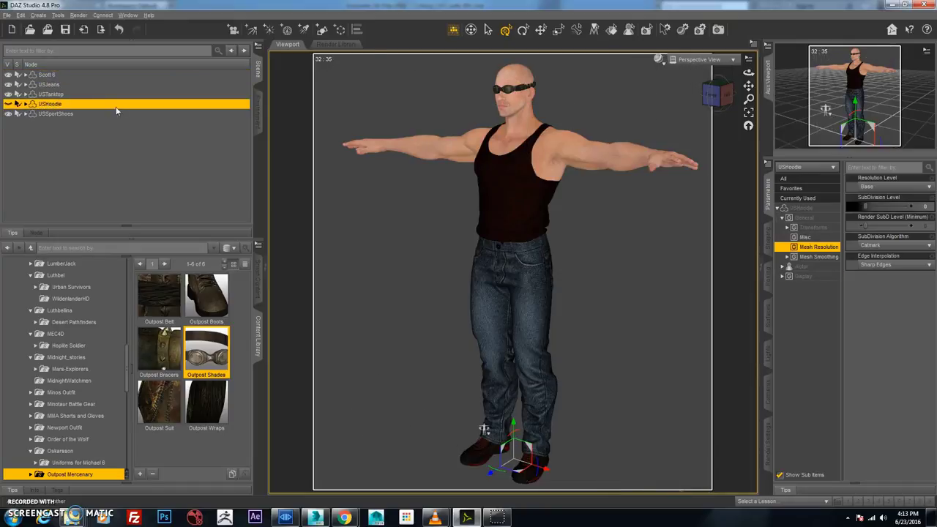
left_click_drag(748, 73, 874, 73)
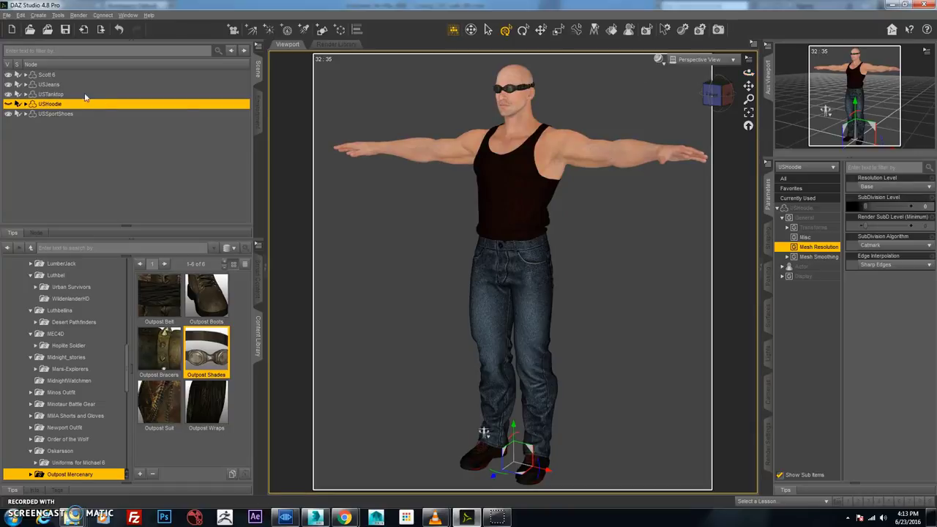
- Delete the hoodie and select Scott 6 with all remaining clothing items
left_click(9, 104)
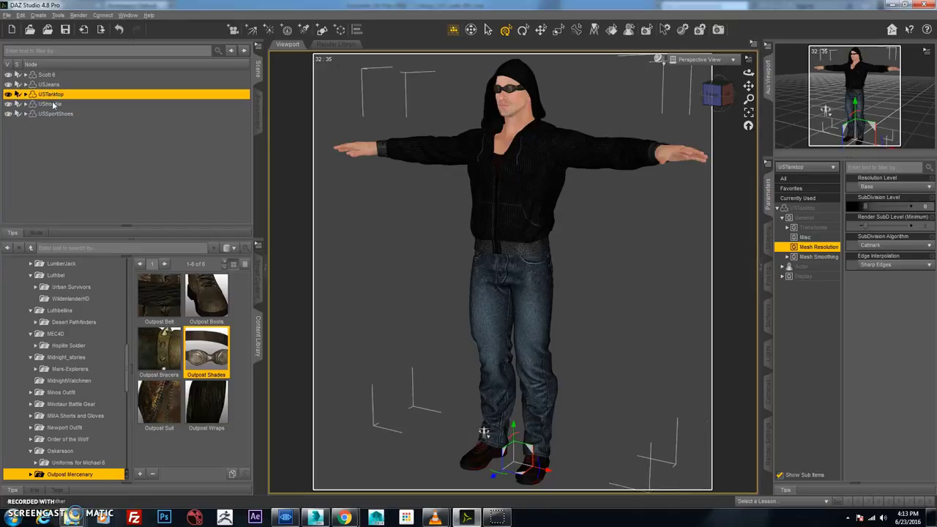
key("Delete")
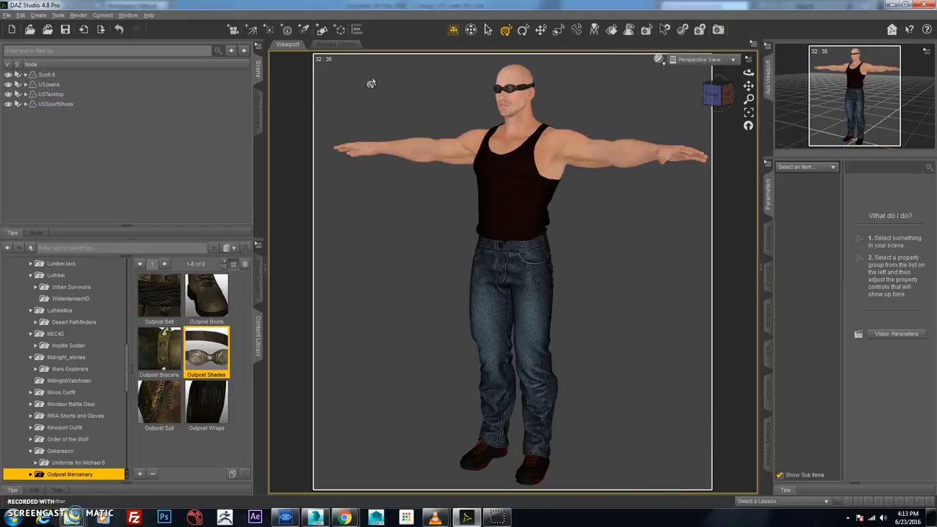
left_click(48, 76)
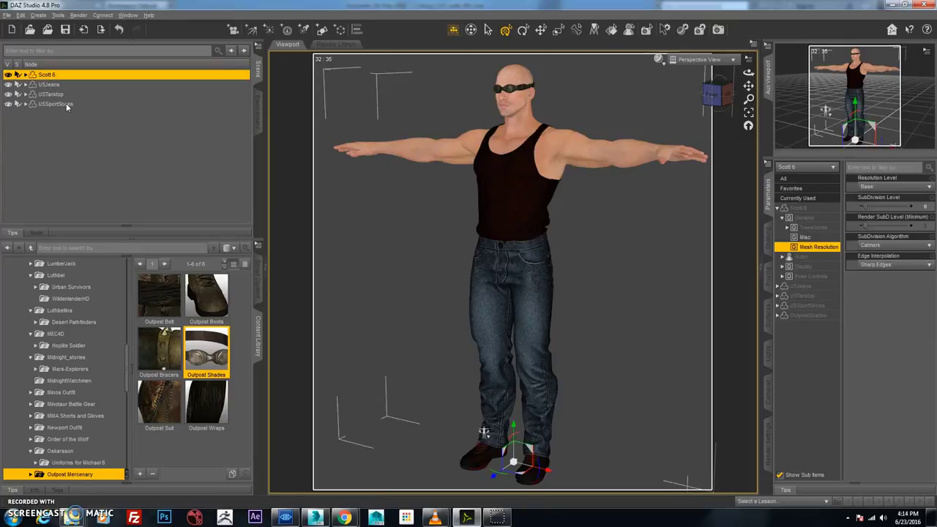
left_click(66, 104, "shift")
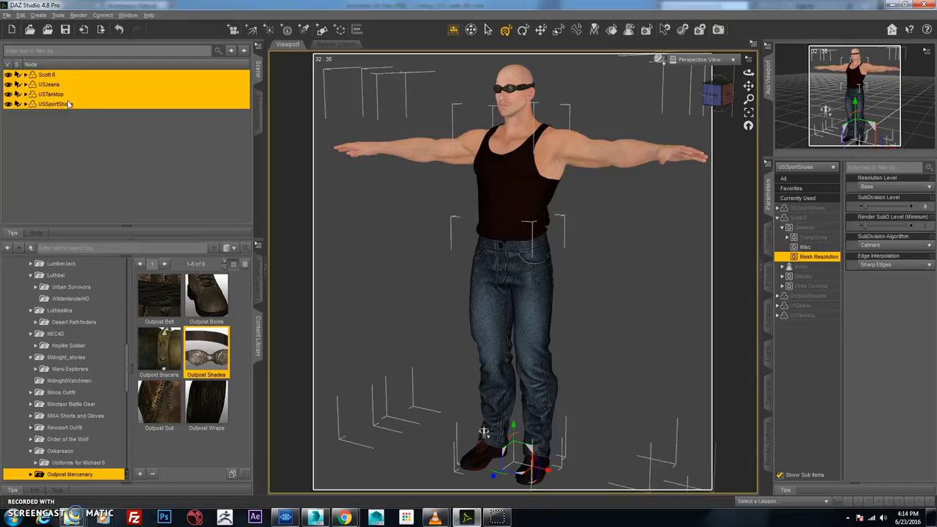
left_click(7, 15)
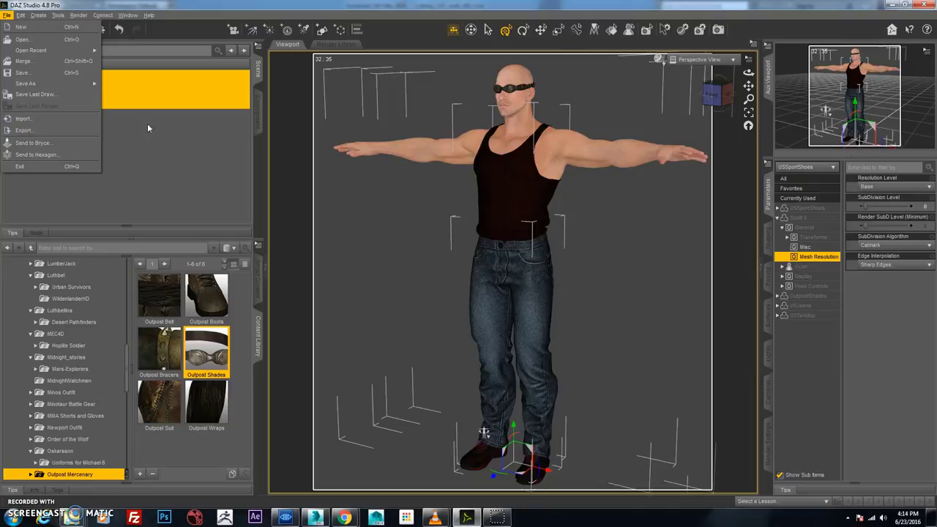
- Export to the cyborg Tutorial folder as Autodesk FBX, renaming the file to hero_001
left_click(79, 132)
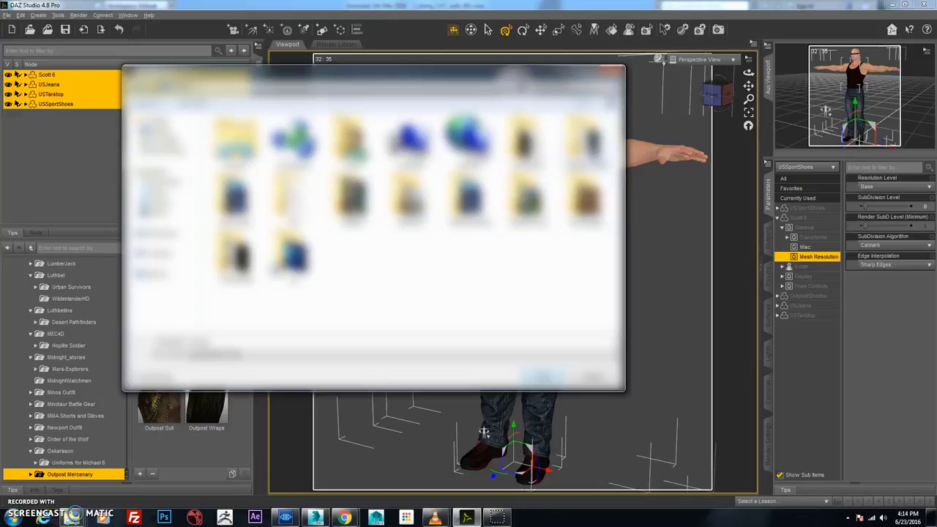
double_click(585, 139)
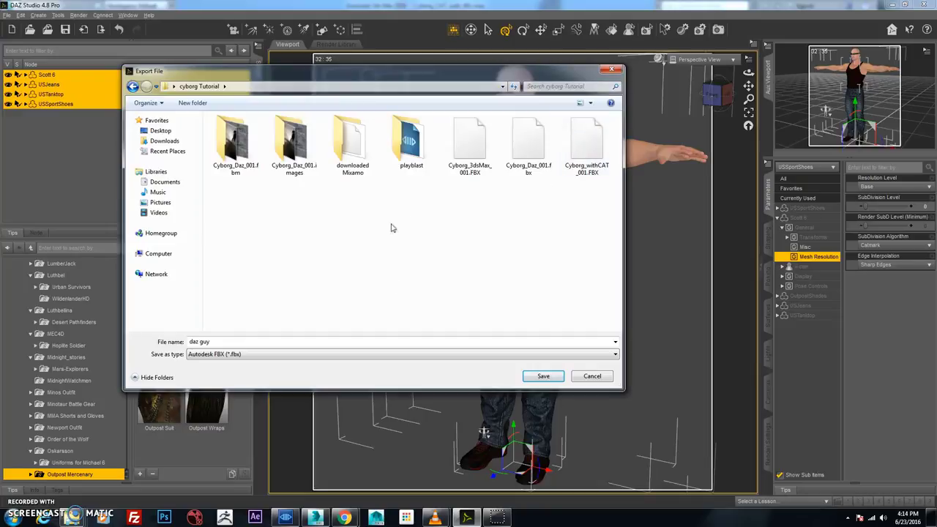
left_click(234, 341)
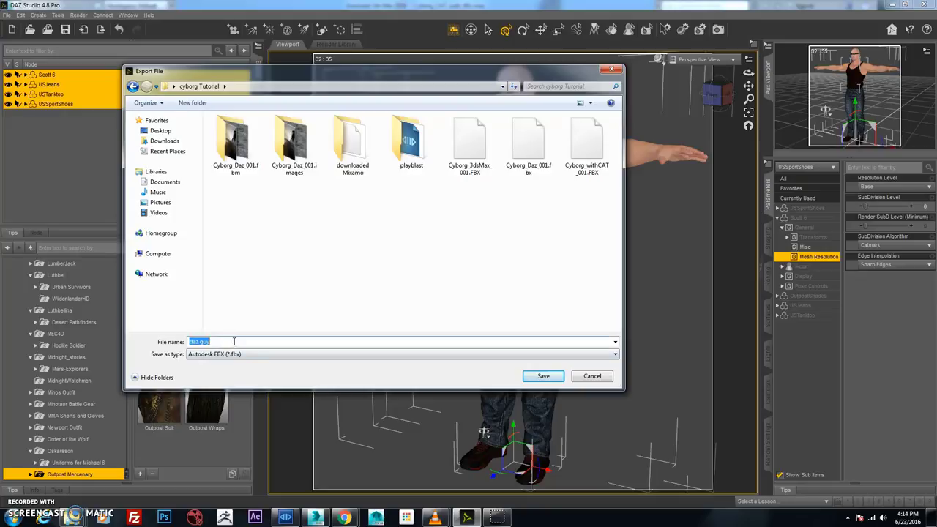
left_click_drag(231, 344, 170, 339)
left_click(211, 343)
left_click_drag(217, 342, 185, 344)
type("hero_001")
left_click(544, 375)
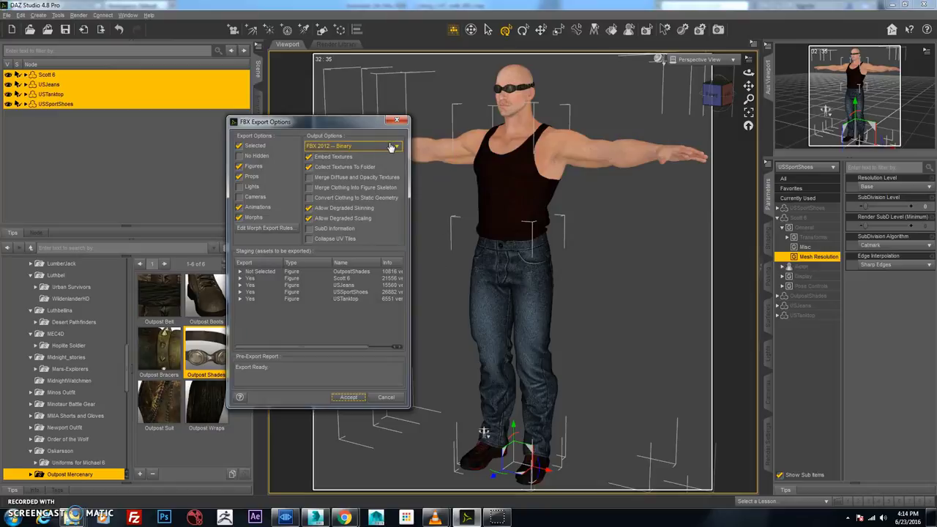
- Export only selected items, with Animations off and Collect Textures To Folder on, then switch to 3ds Max
left_click(266, 148)
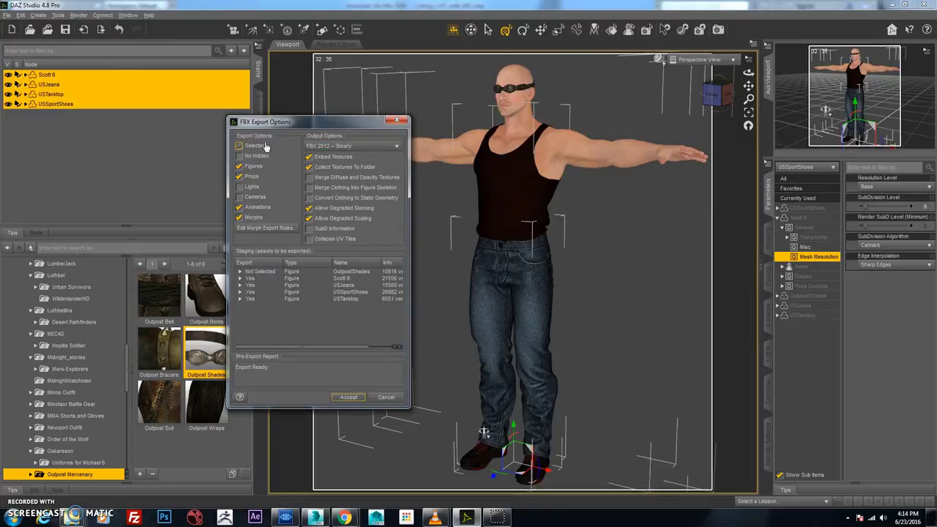
left_click(253, 177)
left_click(260, 208)
left_click(348, 170)
left_click(351, 397)
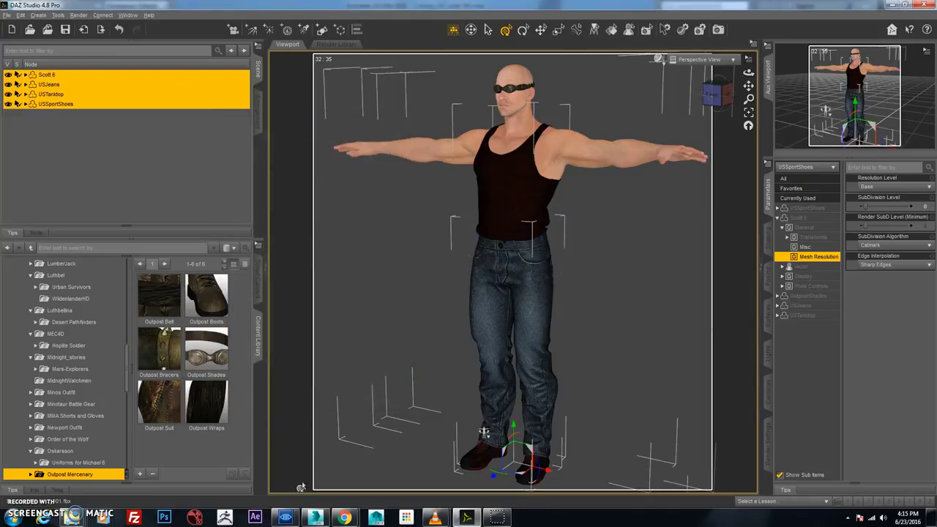
left_click(315, 517)
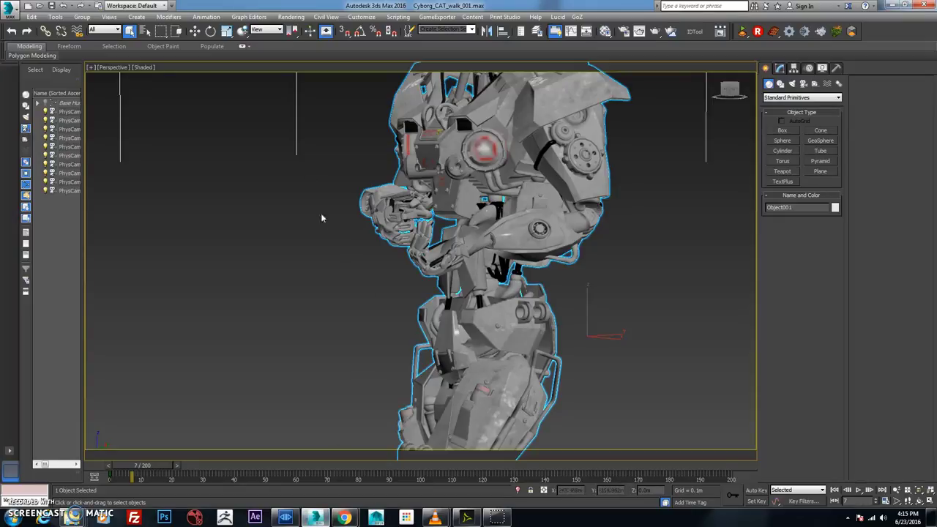
- Reset 3ds Max without saving the cyborg scene and maximize the Perspective viewport
left_click(10, 8)
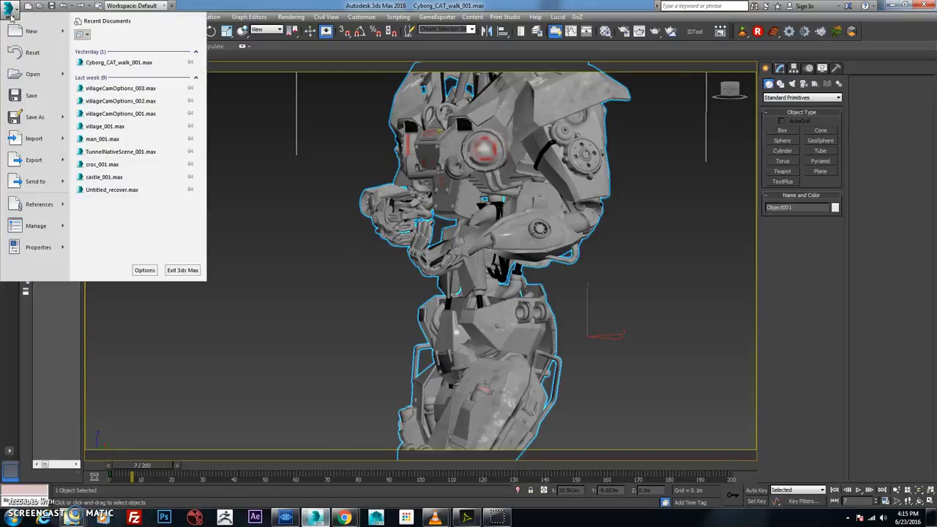
left_click(37, 52)
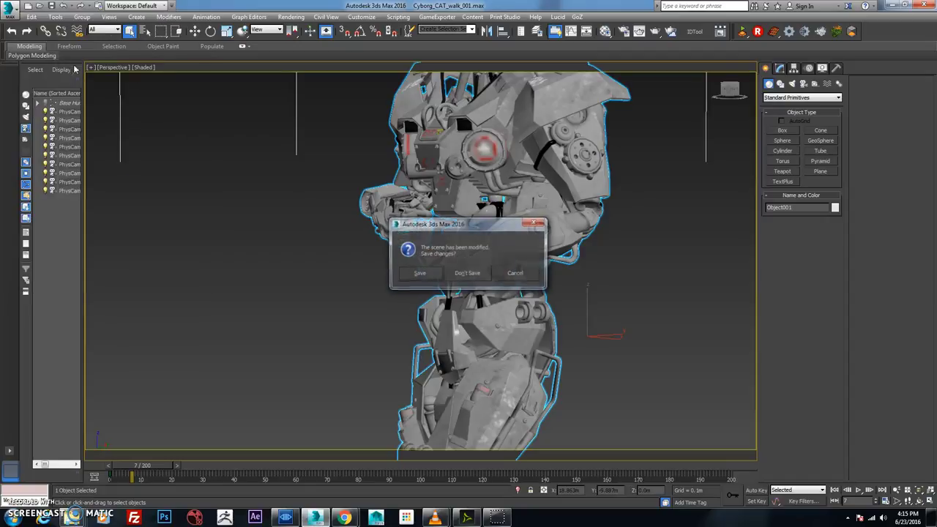
left_click(487, 276)
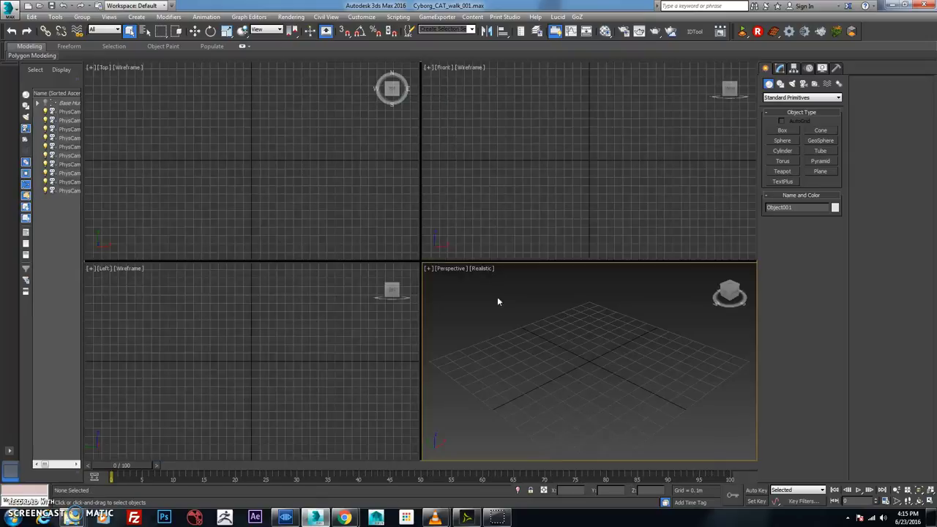
key("alt+w")
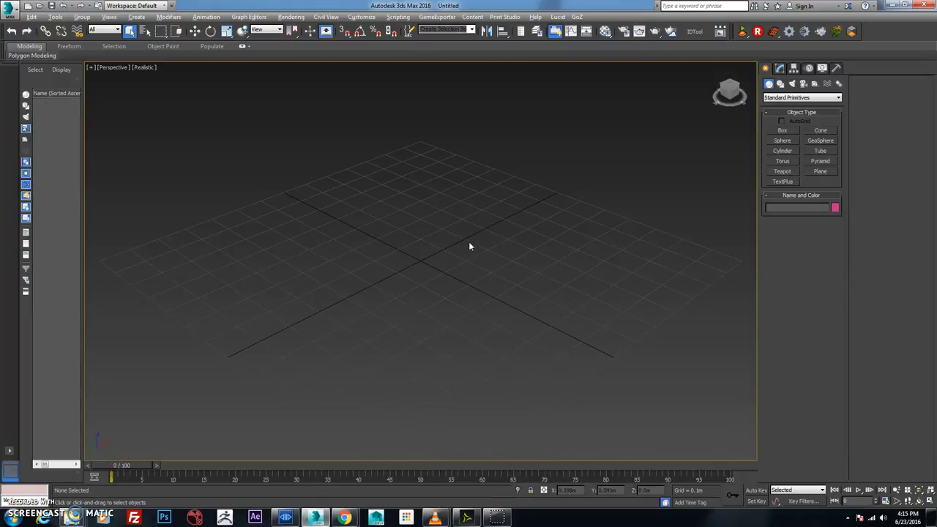
left_click(10, 11)
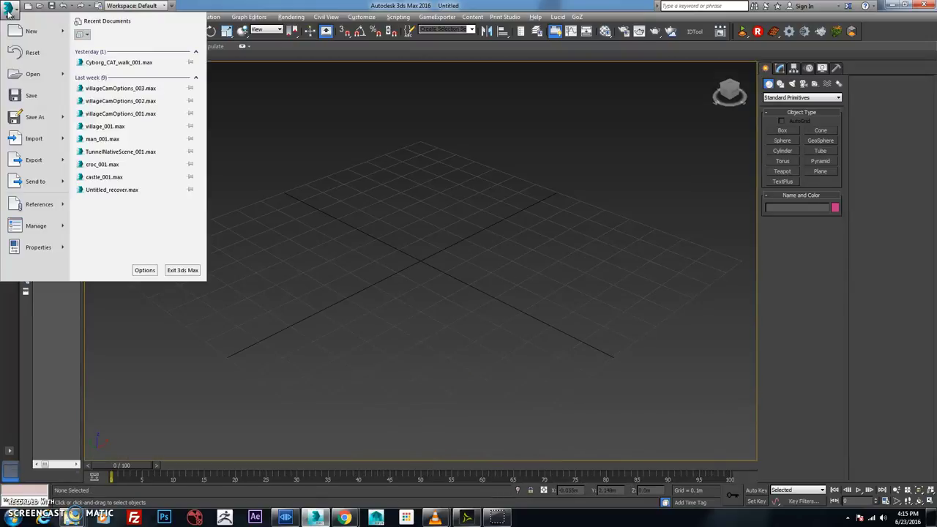
- Import hero_001.fbx from Desktop > cyborg Tutorial, accepting the FBX Import settings
left_click(56, 142)
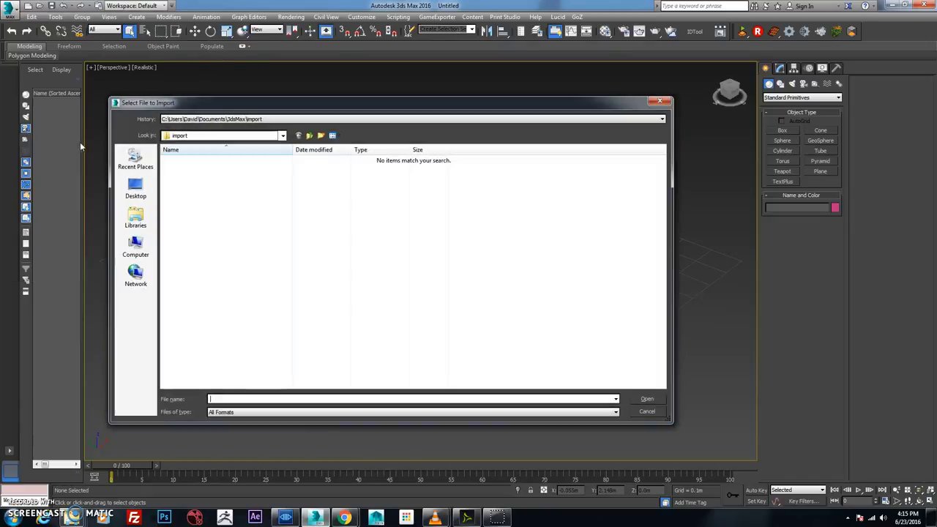
left_click(135, 189)
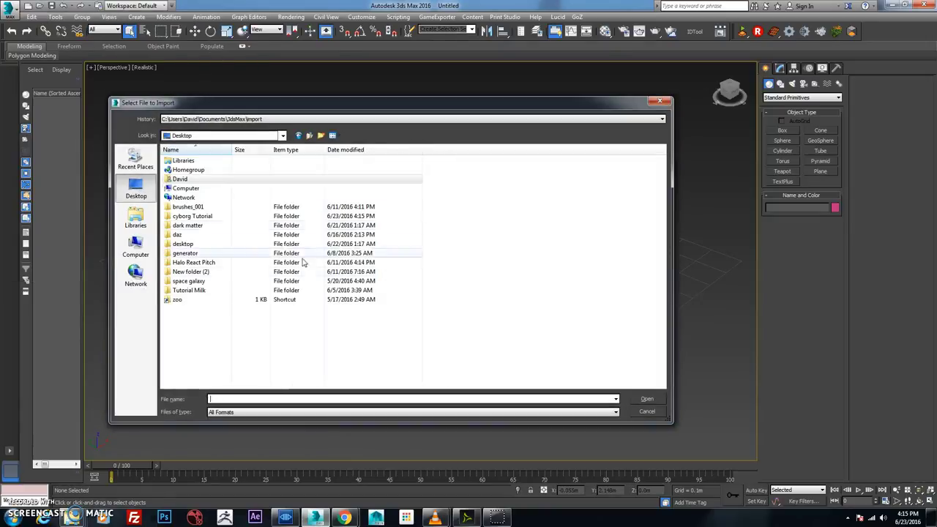
double_click(206, 217)
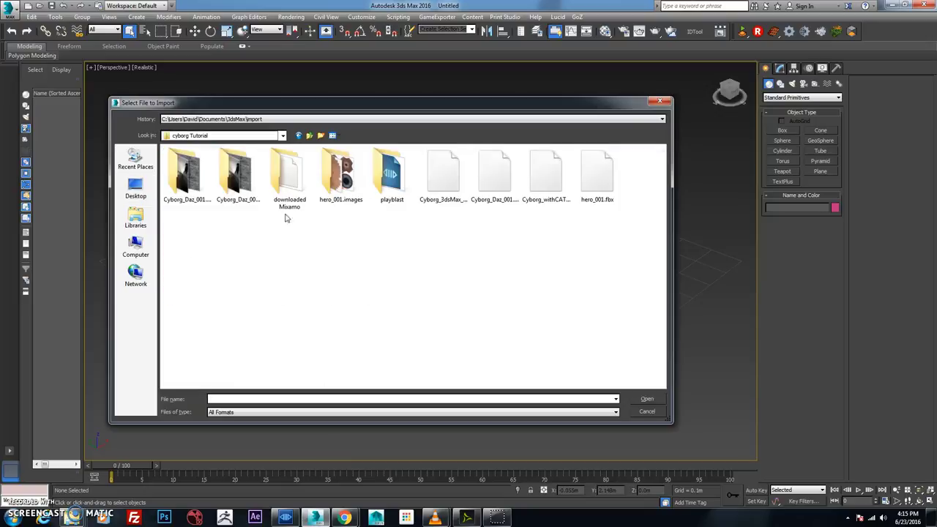
left_click(596, 172)
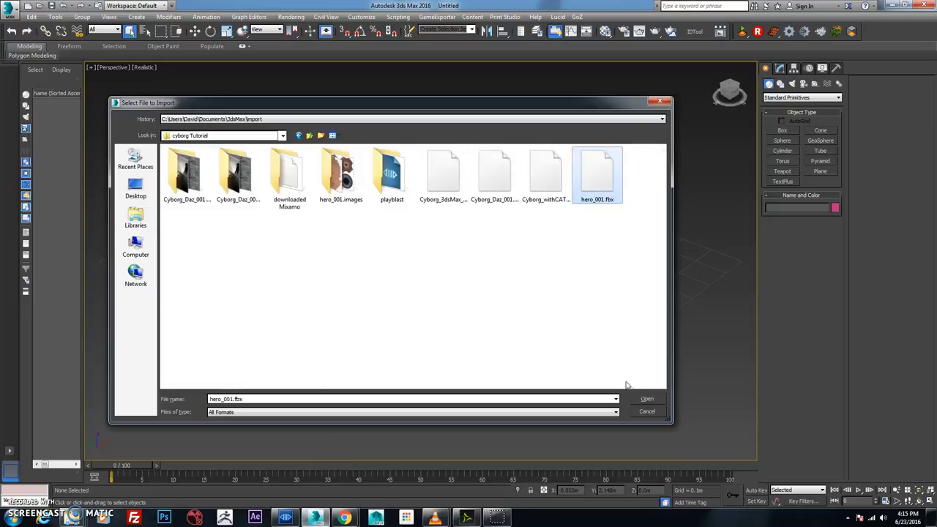
left_click(647, 399)
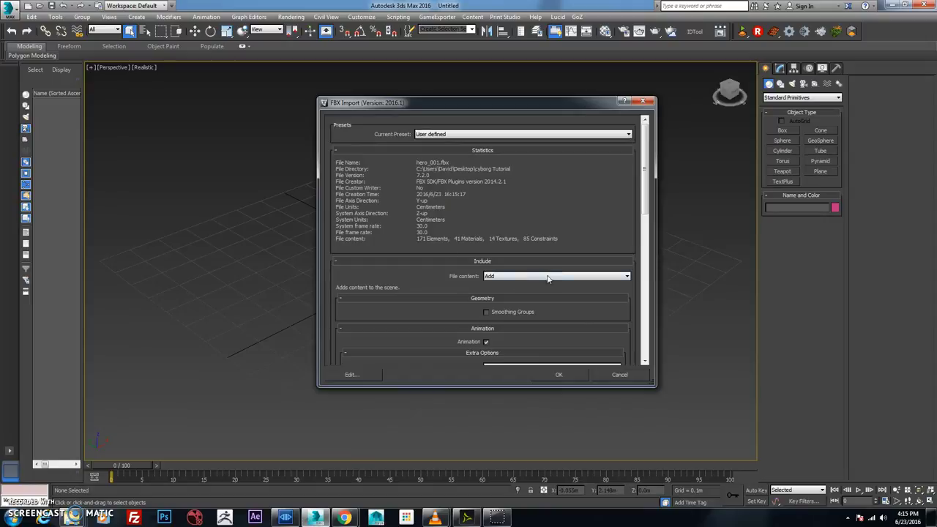
scroll(651, 257, "down", 10)
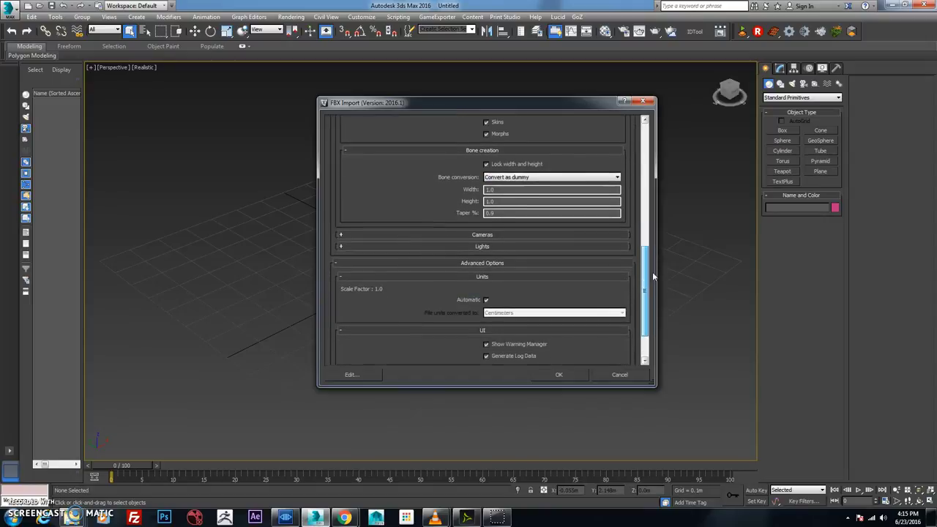
scroll(657, 293, "down", 1)
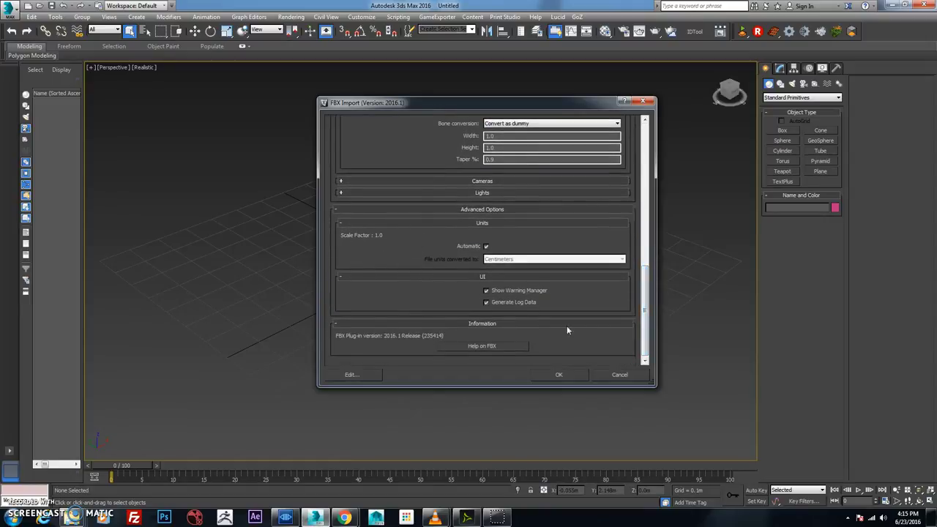
left_click(563, 375)
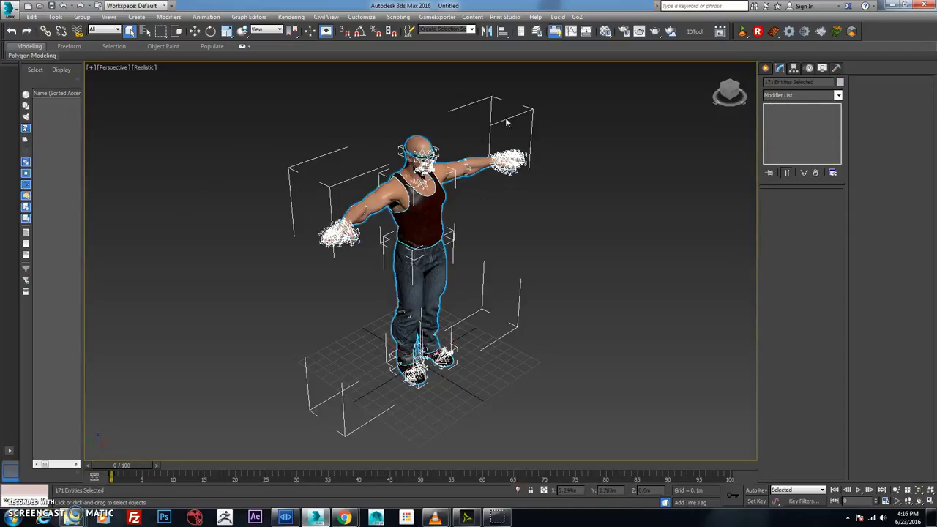
middle_click_drag(521, 218, 488, 205, "alt")
scroll(487, 205, "up", 4)
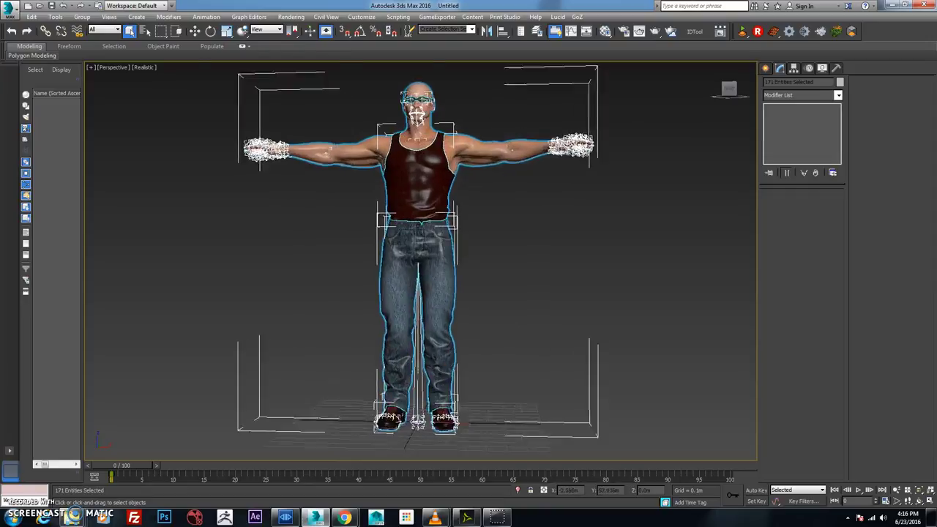
scroll(495, 263, "down", 2)
middle_click_drag(495, 264, 524, 224, "alt")
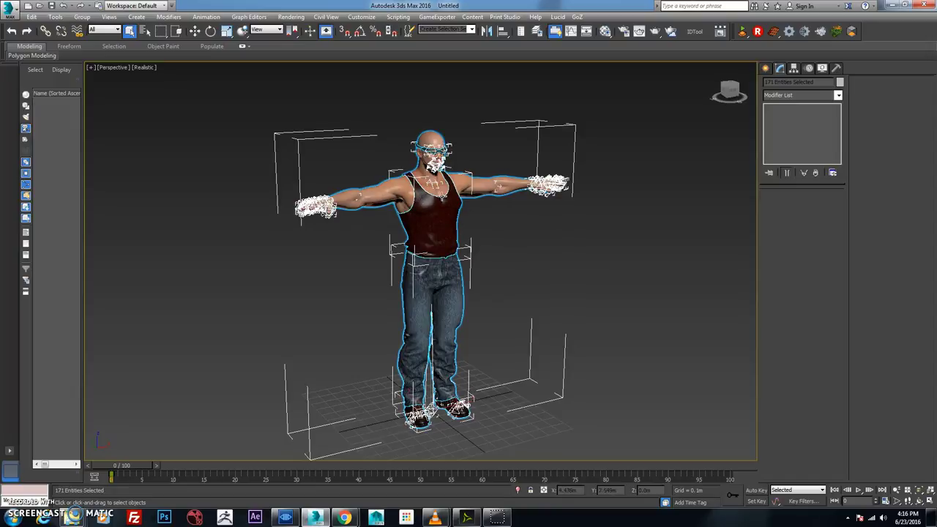
right_click(442, 196)
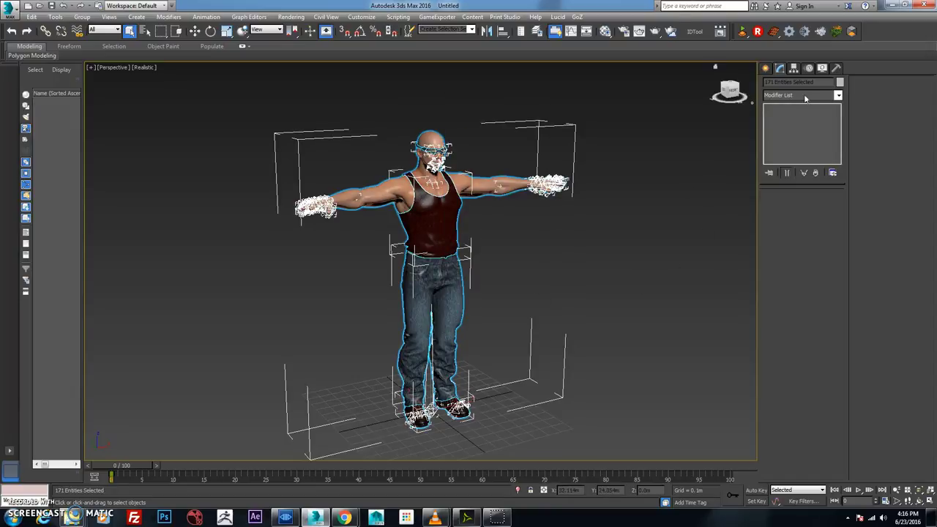
- Set the selection filter to Geometry, select all five meshes and convert them to Editable Poly
left_click(604, 208)
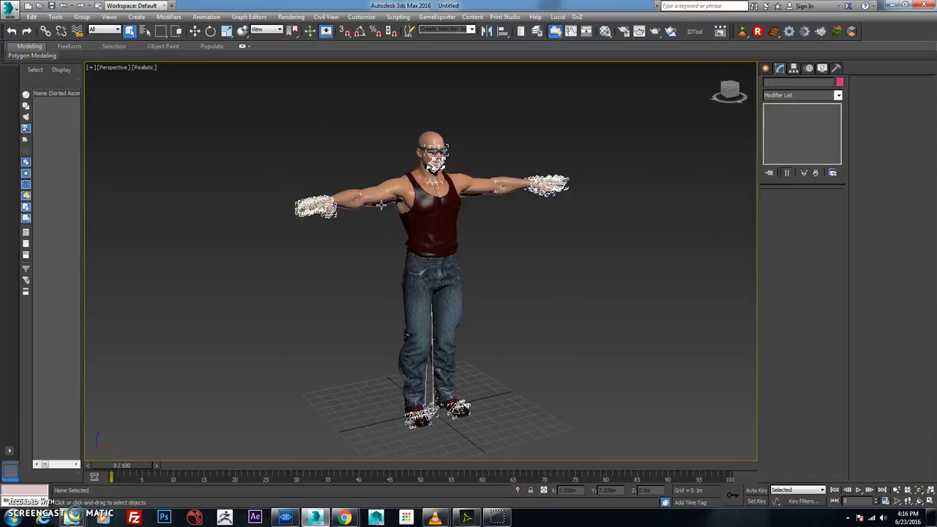
left_click(423, 208)
middle_click_drag(239, 92, 317, 160, "alt")
left_click(115, 30)
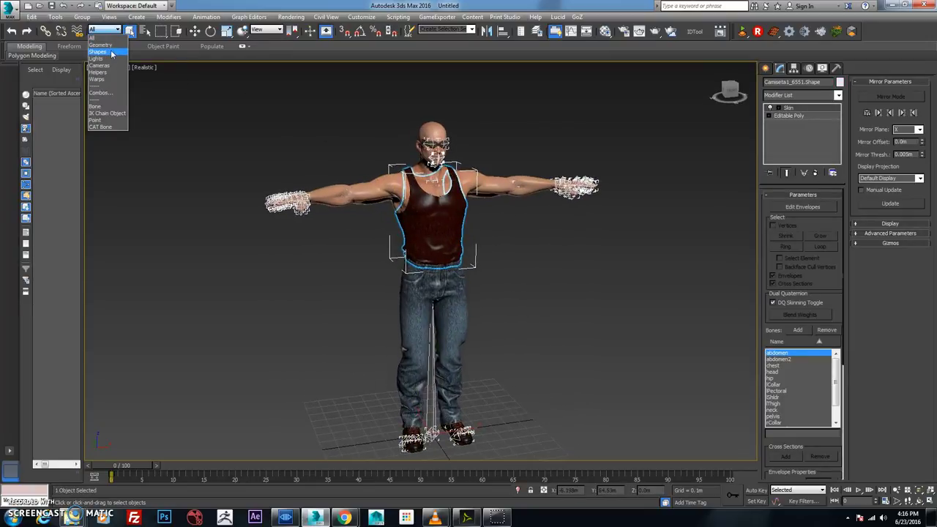
left_click(103, 44)
key("ctrl+a")
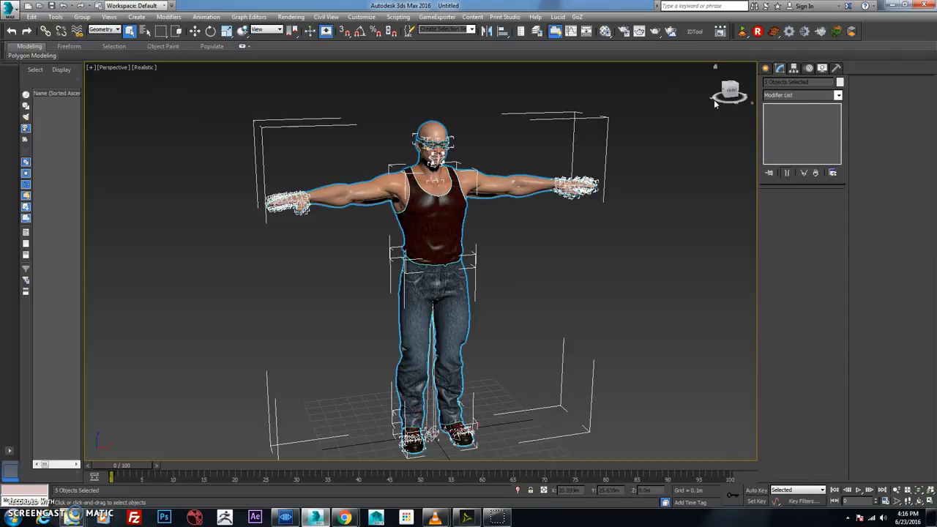
right_click(444, 189)
mouse_move(480, 289)
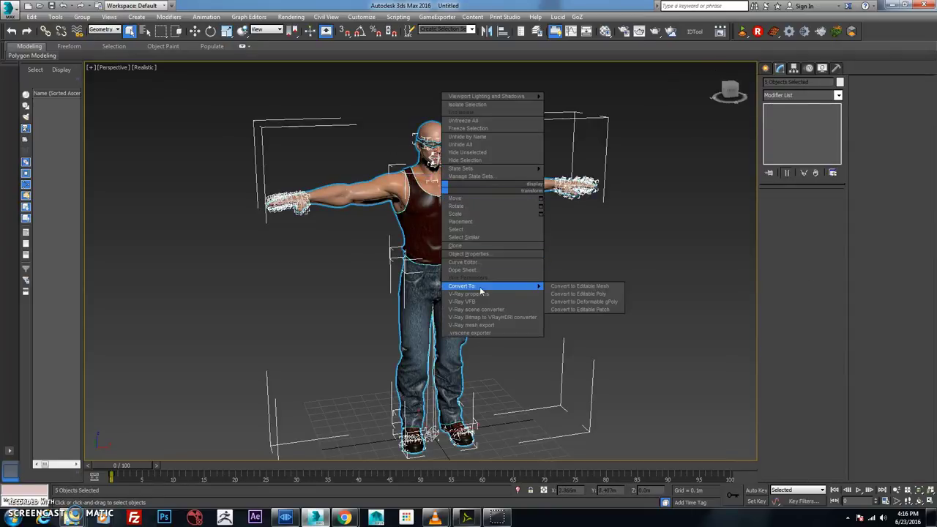
left_click(611, 293)
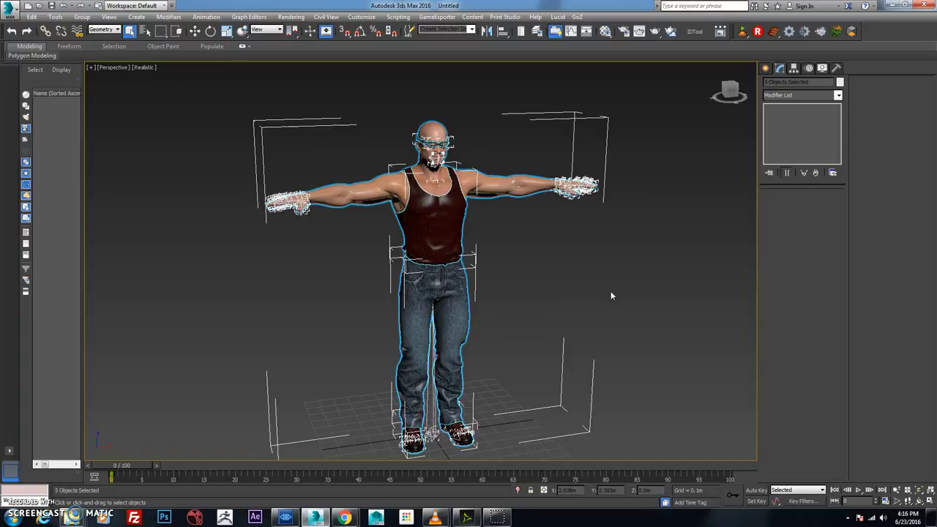
middle_click_drag(685, 157, 574, 181, "alt")
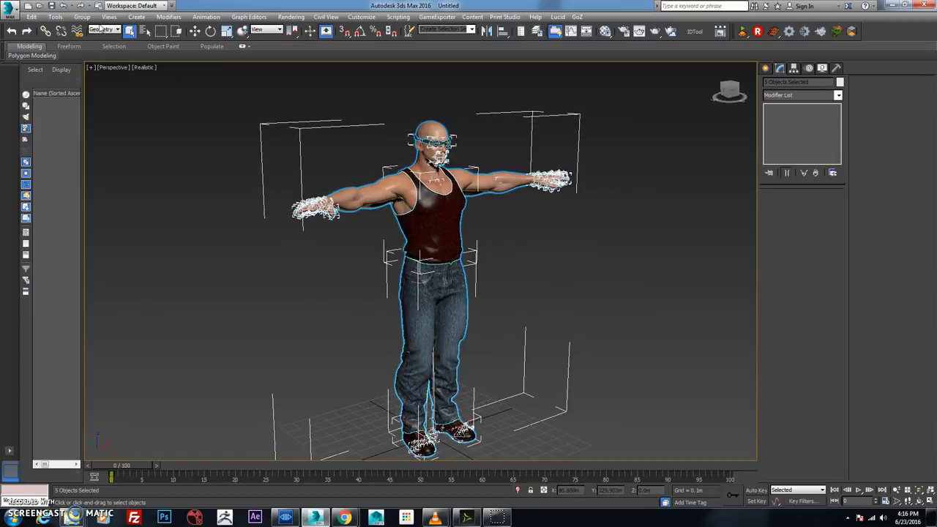
- Apply Reset XForm to the selected character meshes
left_click(837, 68)
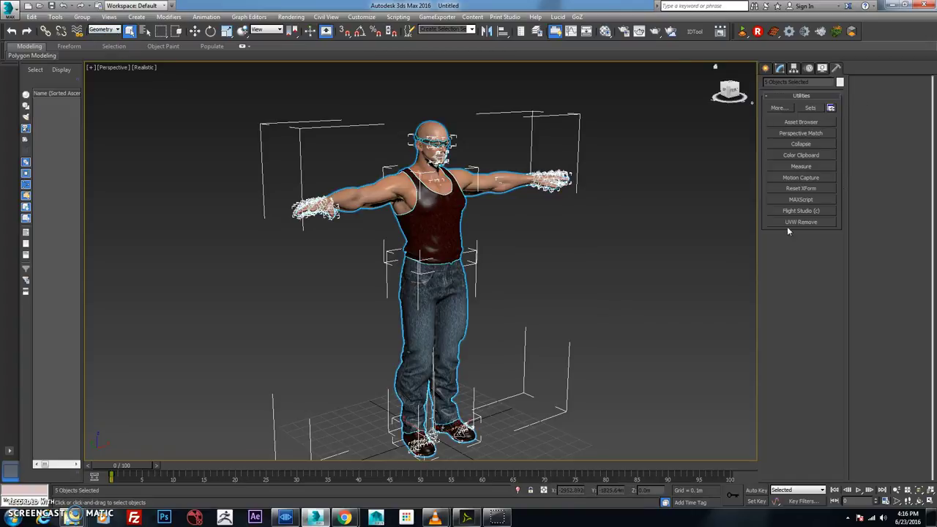
left_click(805, 189)
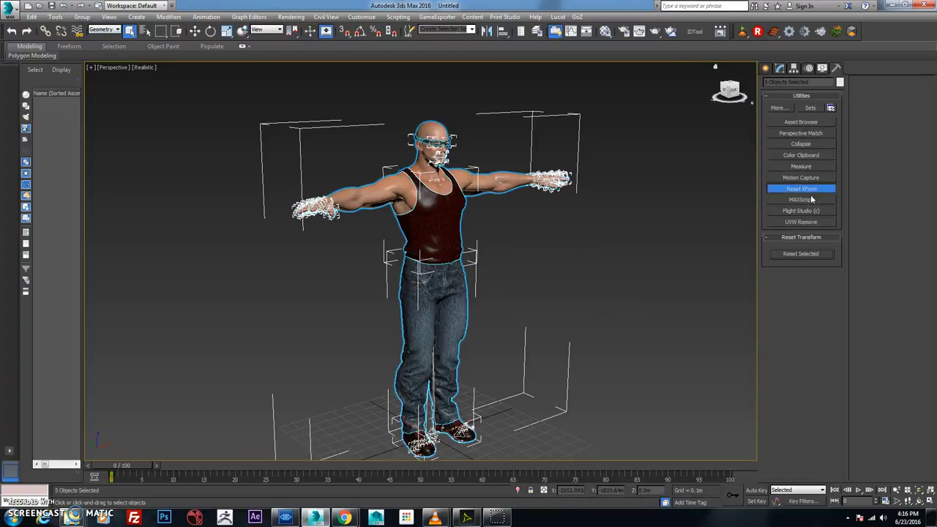
left_click(800, 253)
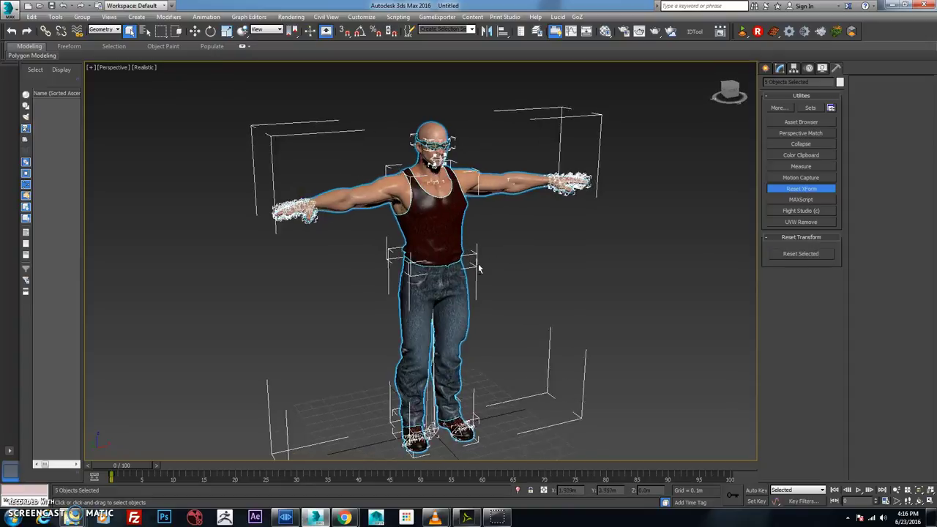
right_click(446, 206)
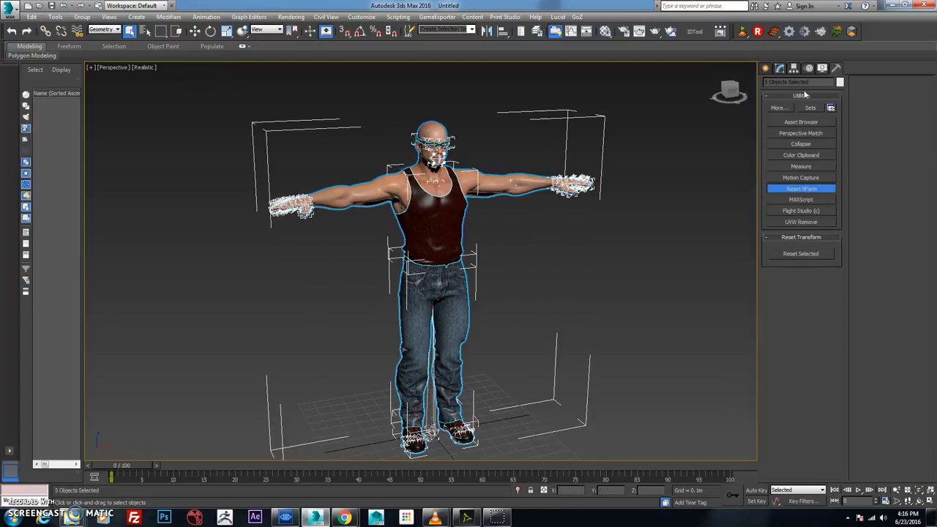
- Collapse all five meshes to Editable Poly and set the selection filter back to All
left_click(782, 68)
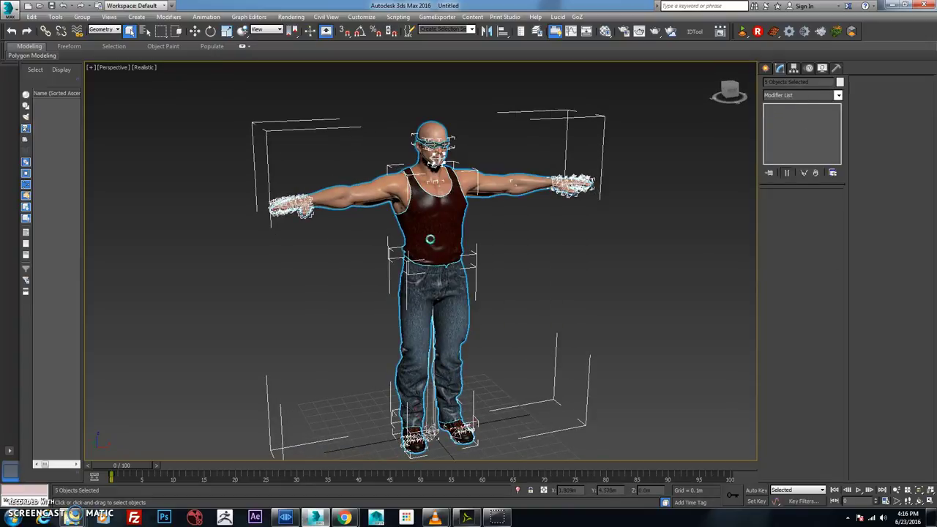
left_click(432, 240)
key("ctrl+a")
right_click(433, 206)
mouse_move(512, 296)
left_click(604, 309)
left_click(105, 29)
left_click(99, 36)
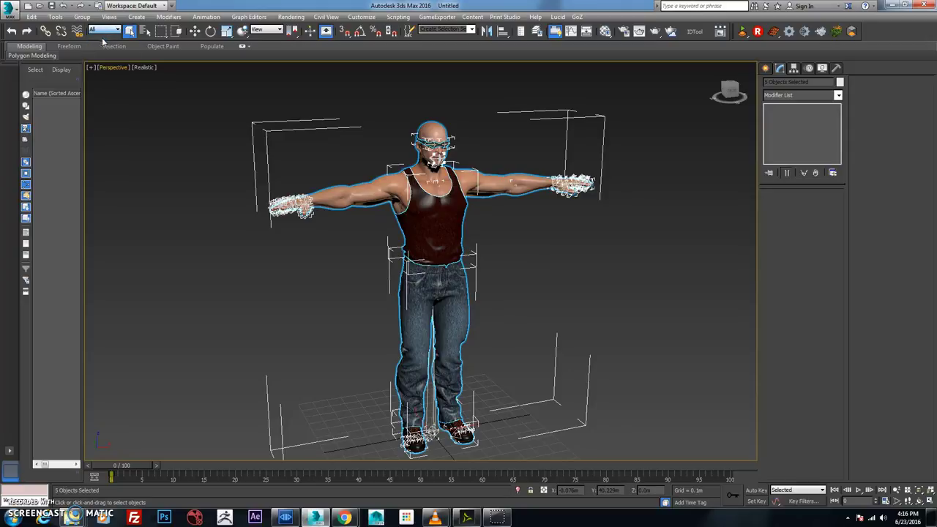
- Invert the selection to grab the 166 helper objects and delete them
left_click(33, 17)
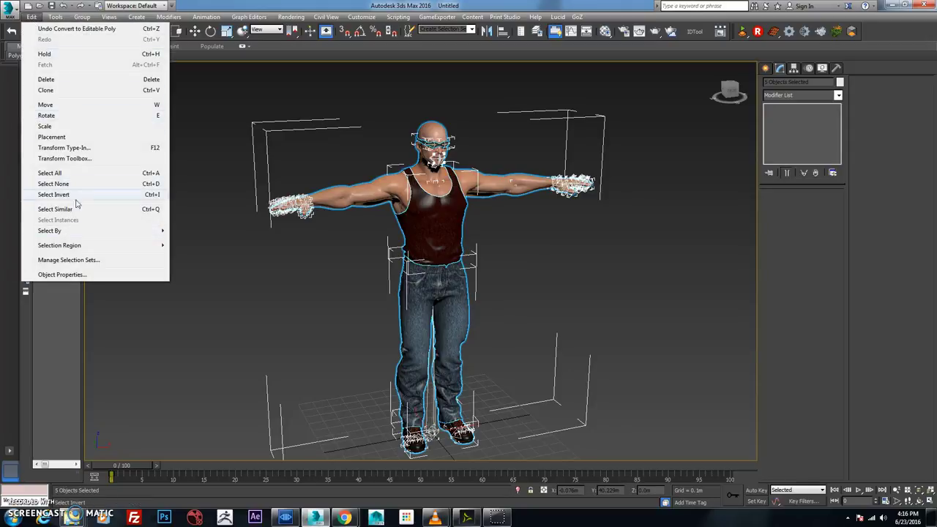
left_click(54, 194)
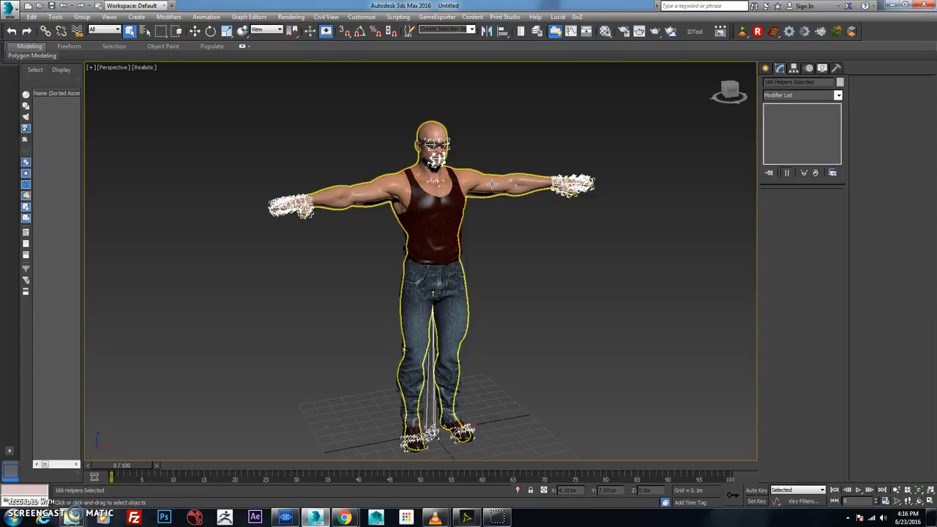
key("Delete")
middle_click_drag(464, 249, 606, 156, "alt")
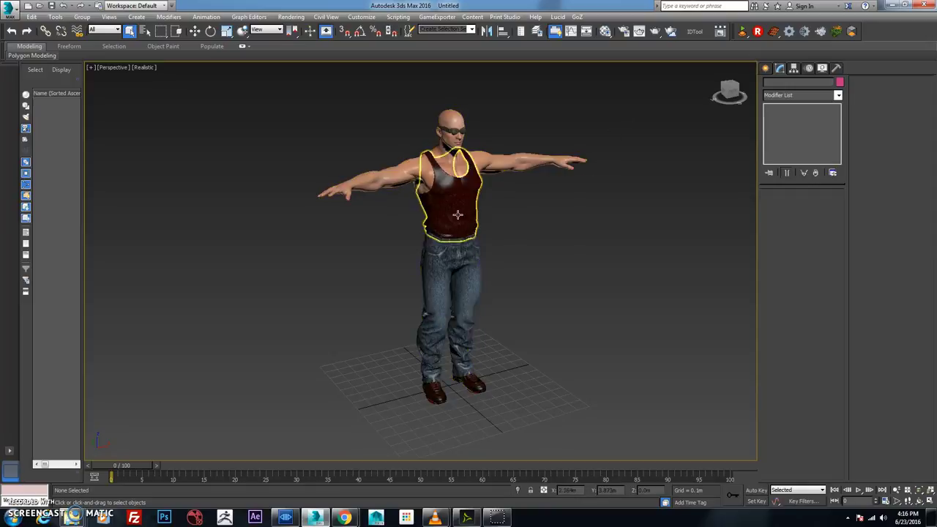
- Attach the shirt, body, shades and shoes to the USPants_15560.Shape jeans via Attach List
left_click(454, 272)
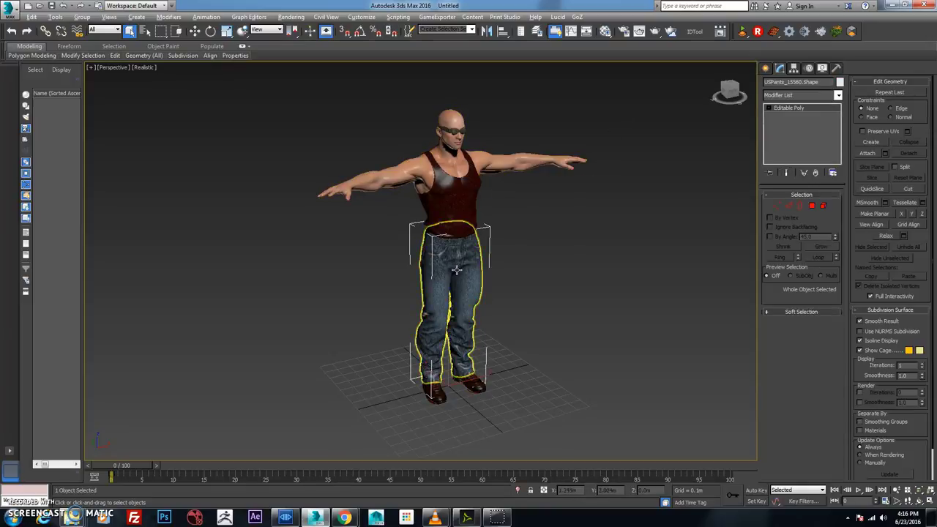
mouse_move(454, 272)
middle_mouse_down("alt")
mouse_move(432, 271)
mouse_move(443, 262)
middle_mouse_up("alt")
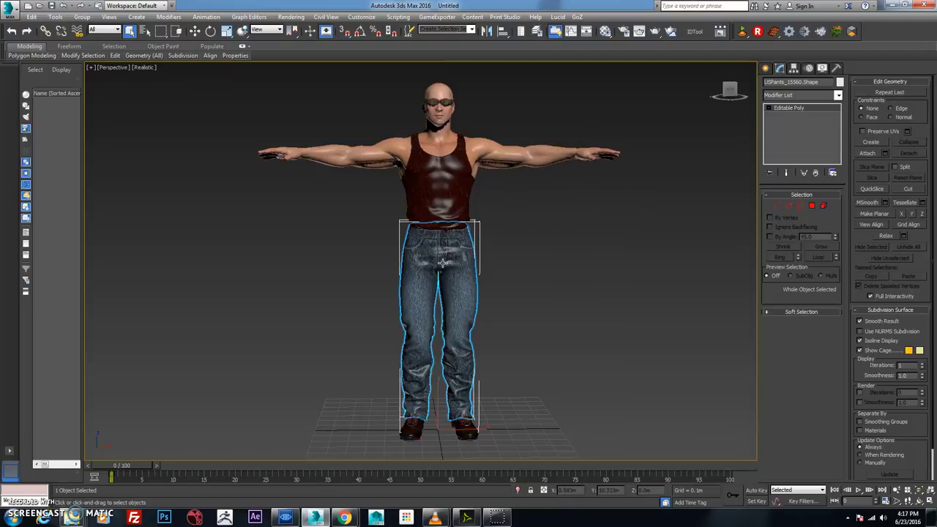
left_click(885, 154)
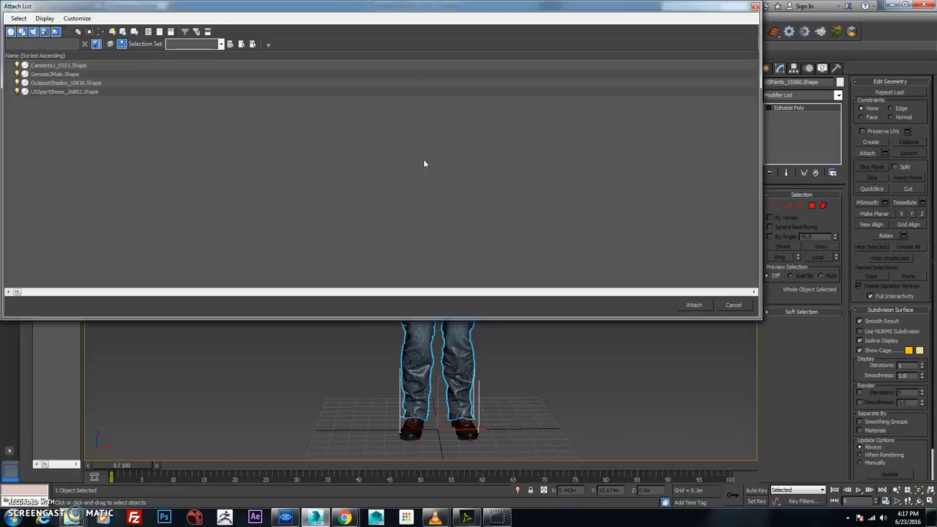
left_click(95, 66)
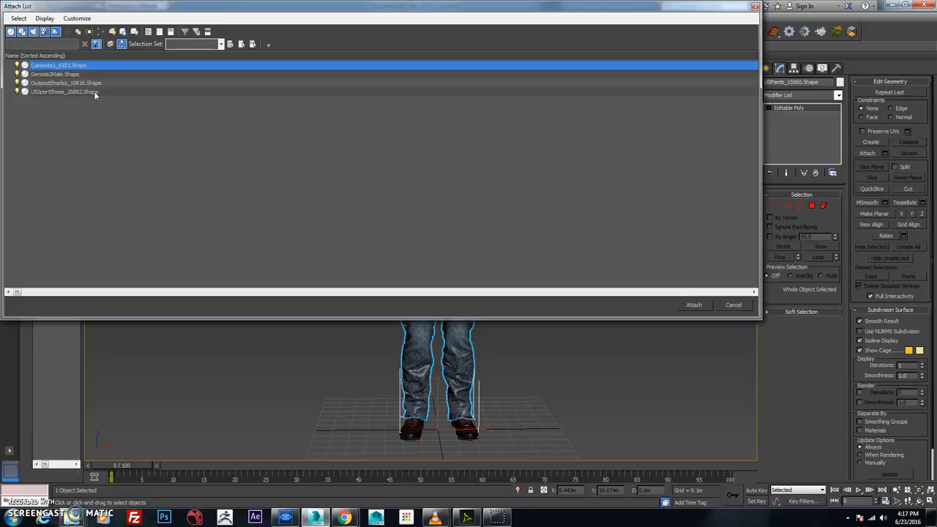
left_click(94, 91, "shift")
left_click(692, 305)
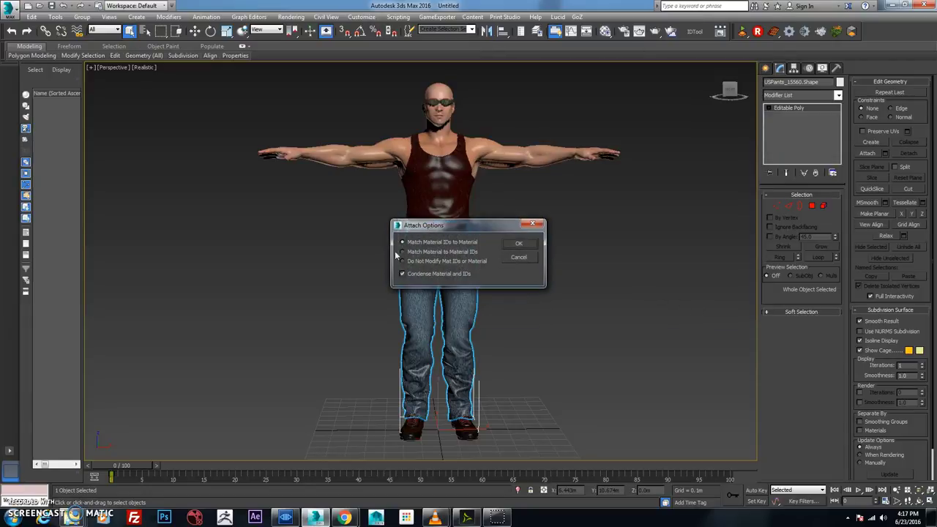
left_click(518, 246)
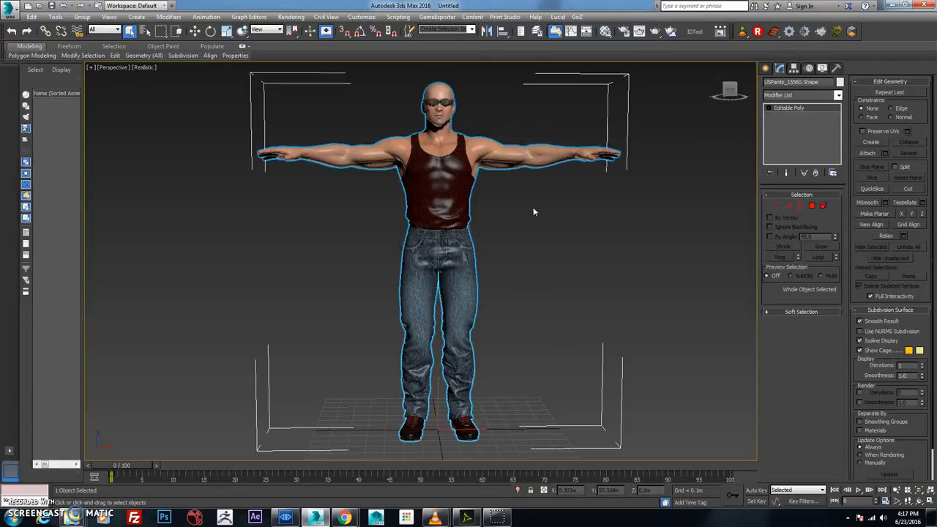
- Raise the merged character slightly to Z 0.016m in the front view
mouse_move(533, 212)
middle_mouse_down("alt")
mouse_move(533, 195)
mouse_move(540, 208)
middle_mouse_up("alt")
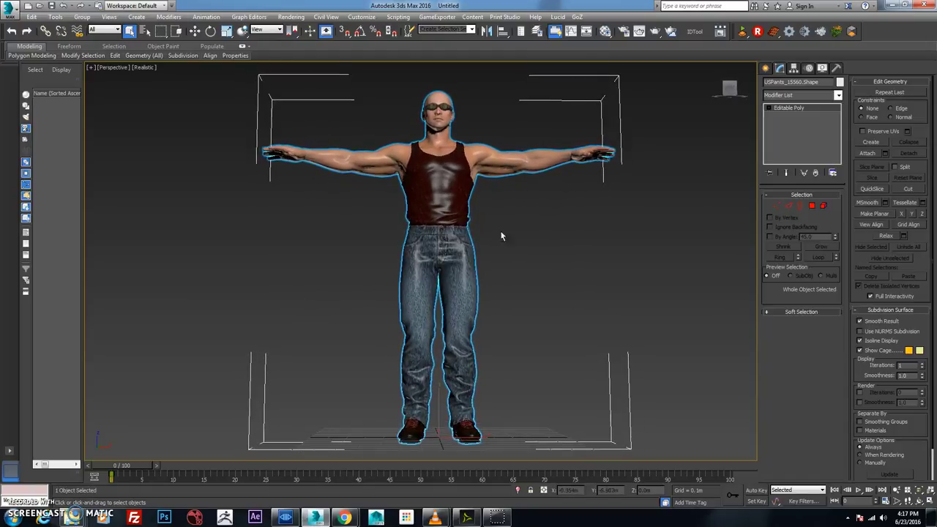
middle_click_drag(501, 236, 489, 217, "alt")
key("f")
scroll(415, 343, "up", 5)
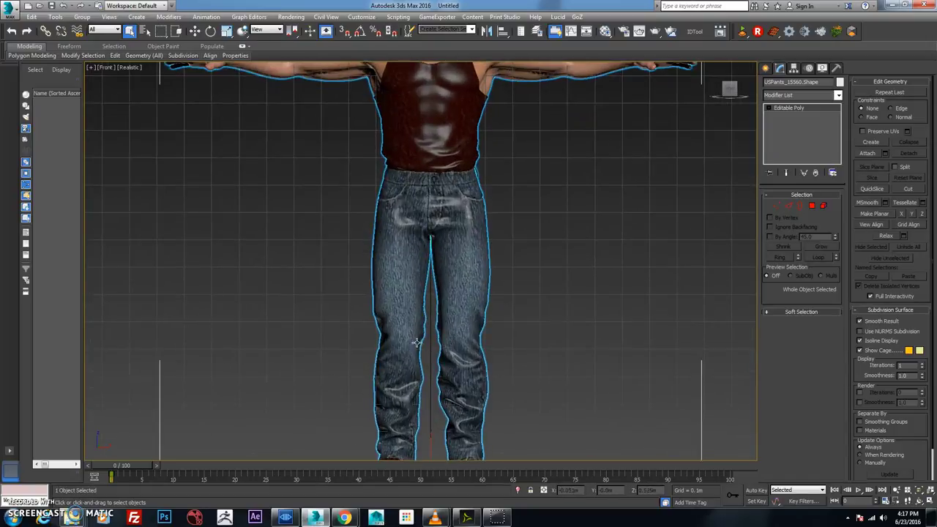
middle_click_drag(415, 342, 412, 287)
key("w")
left_click_drag(422, 308, 437, 307)
scroll(436, 307, "down", 2)
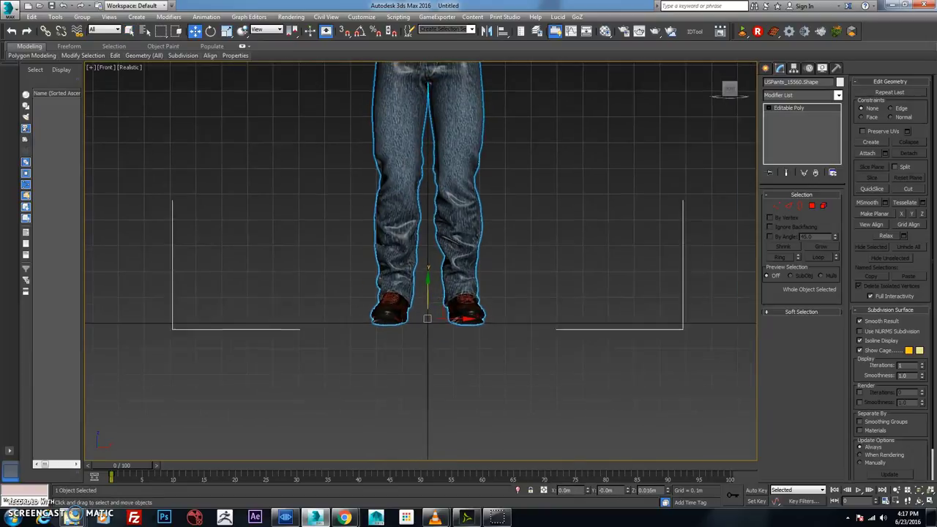
mouse_move(475, 257)
middle_mouse_down()
mouse_move(475, 303)
mouse_move(475, 251)
middle_mouse_up()
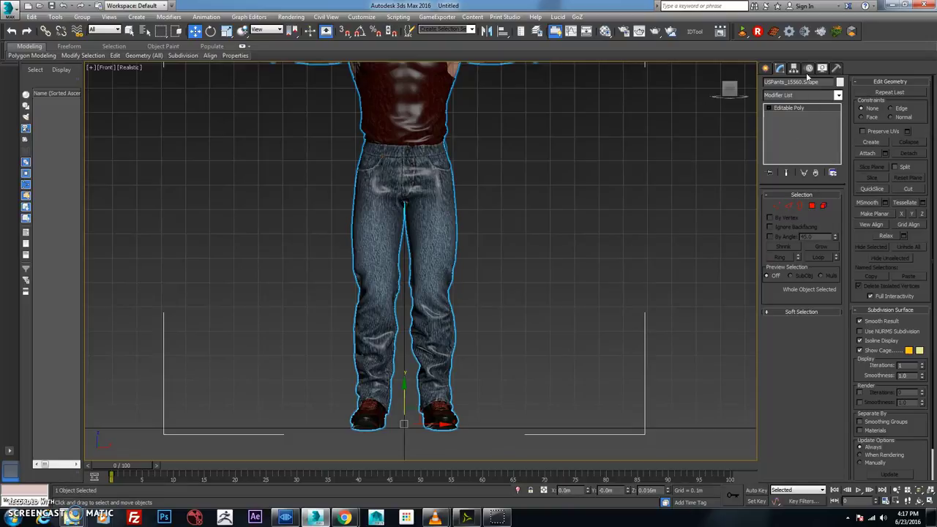
- Move the pivot up to the pants waist using Affect Pivot Only
left_click(794, 68)
left_click(805, 131)
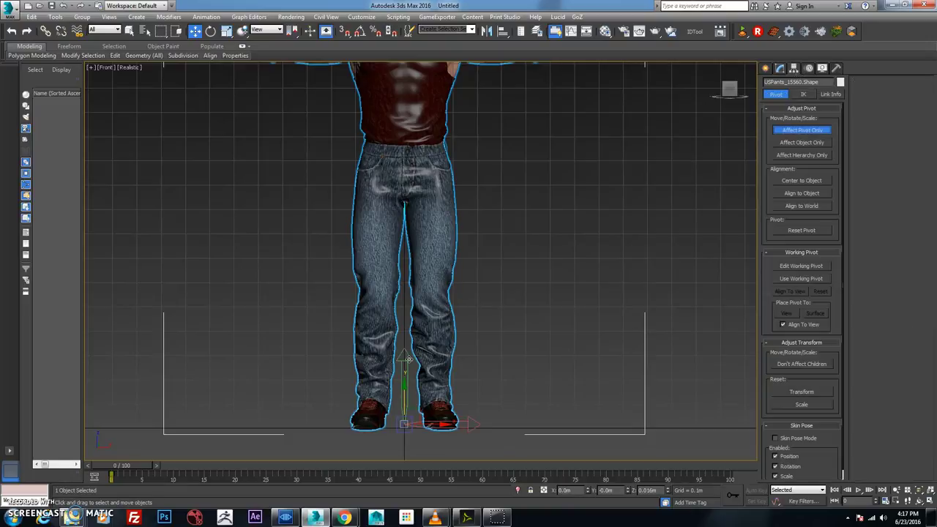
left_click_drag(405, 386, 405, 137)
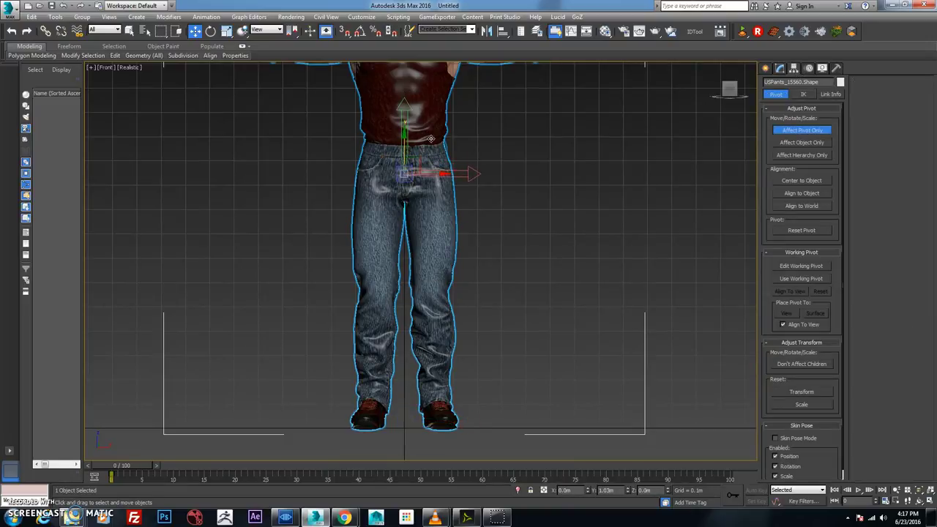
left_click(780, 68)
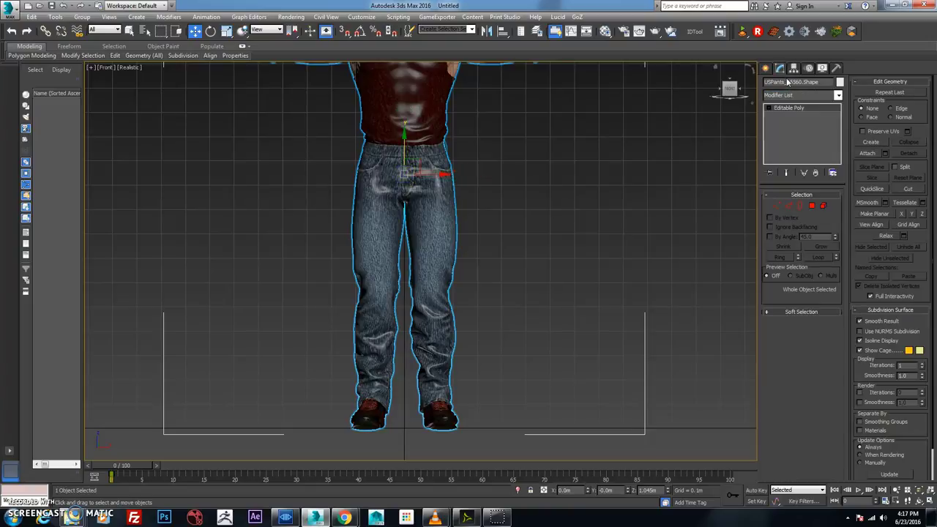
middle_click_drag(598, 183, 644, 162, "alt")
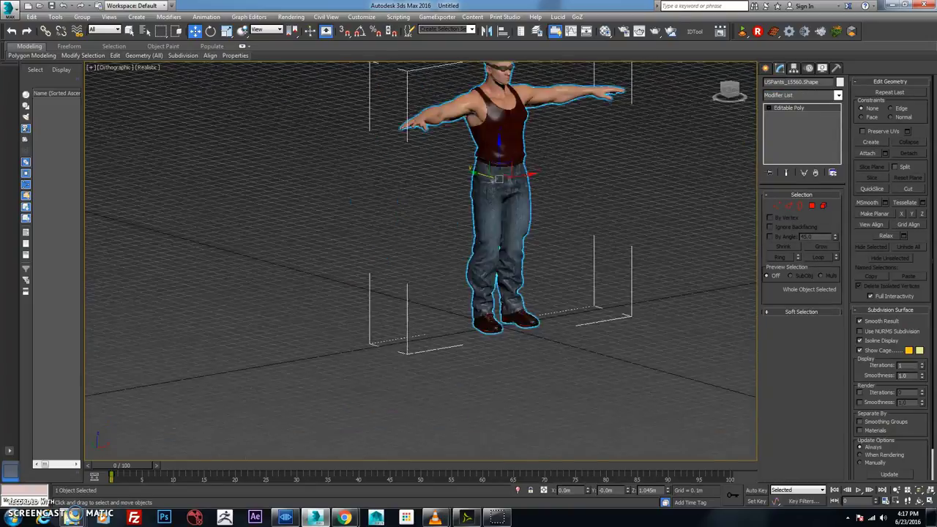
scroll(482, 257, "down", 3)
key("p")
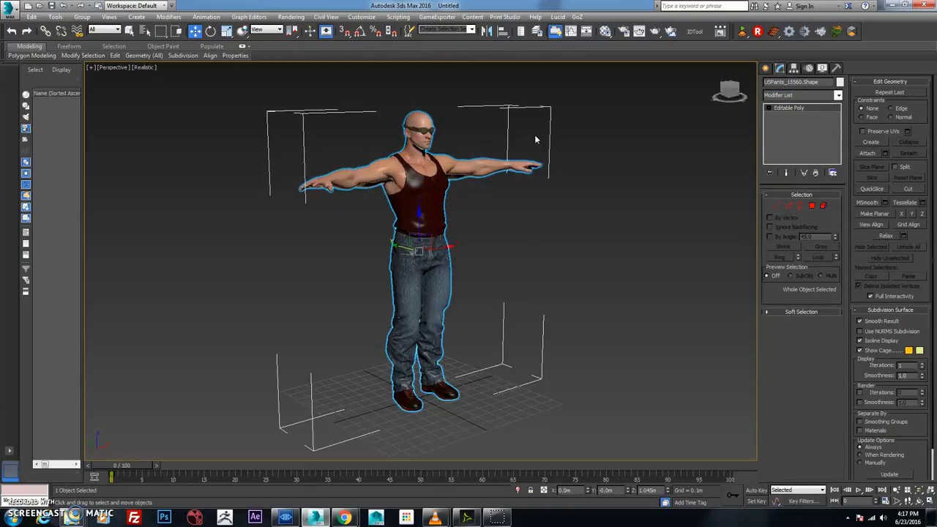
middle_click_drag(548, 210, 535, 210, "alt")
- Collapse the character to a single Editable Poly
left_click(836, 68)
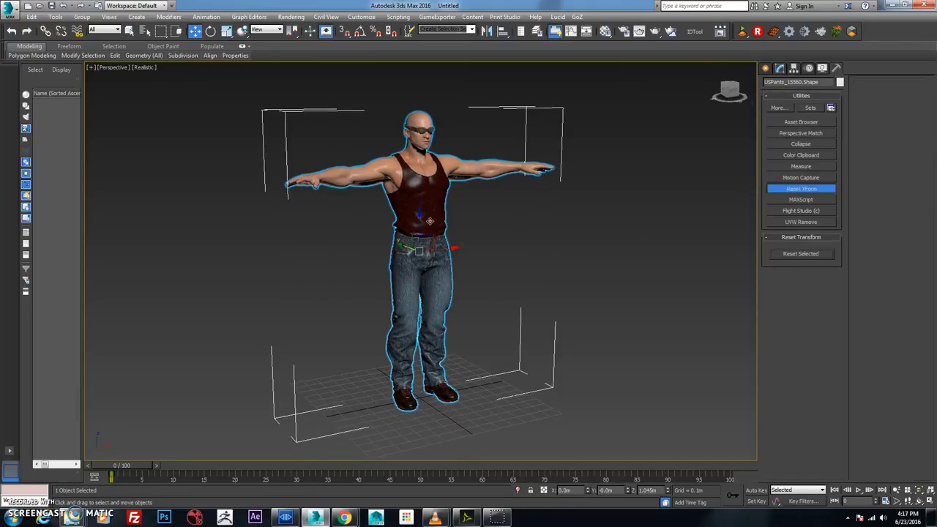
right_click(551, 198)
mouse_move(497, 298)
left_click(597, 305)
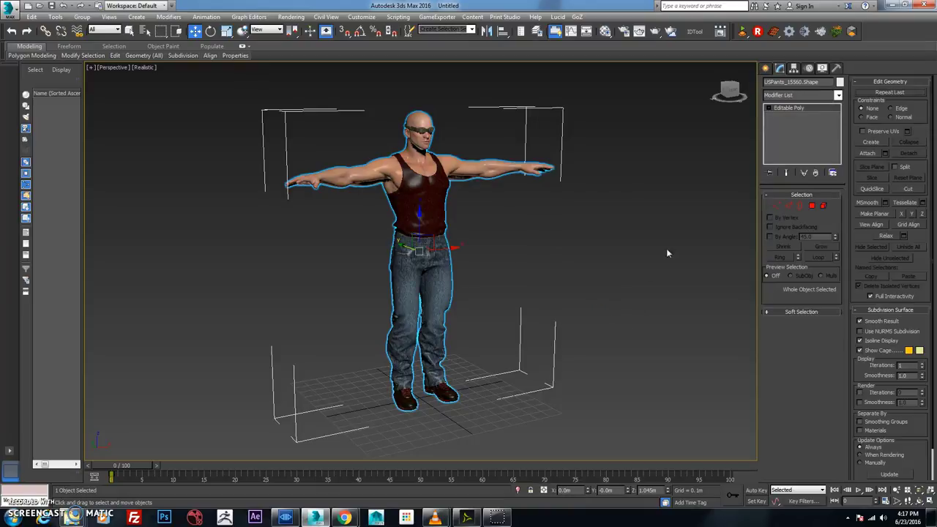
- Start a merge from Cyborg_CAT_001.max in the Desktop cyborg Tutorial folder
left_click(9, 10)
mouse_move(70, 140)
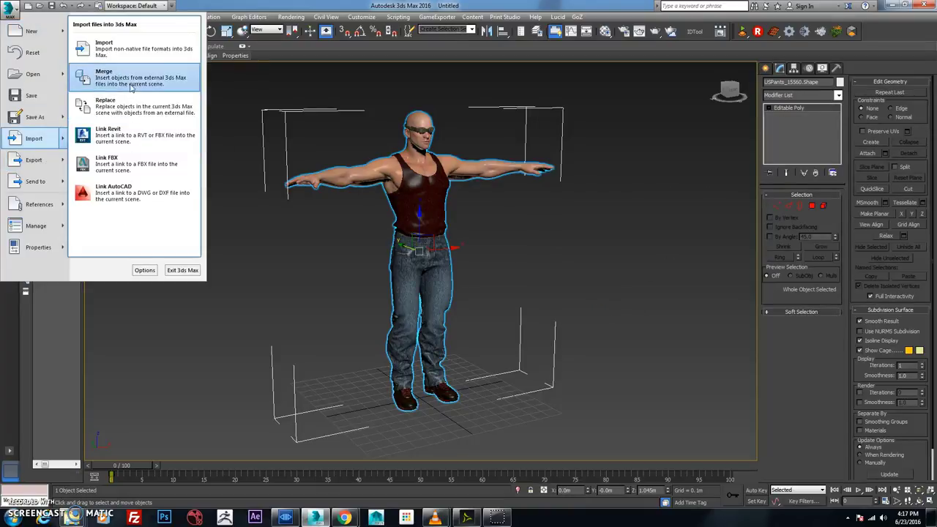
left_click(145, 82)
left_click(136, 189)
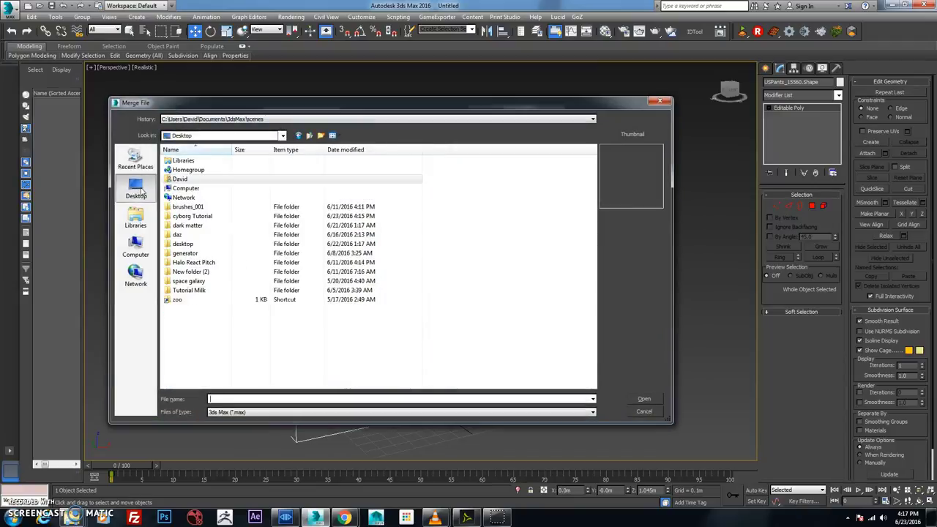
double_click(229, 217)
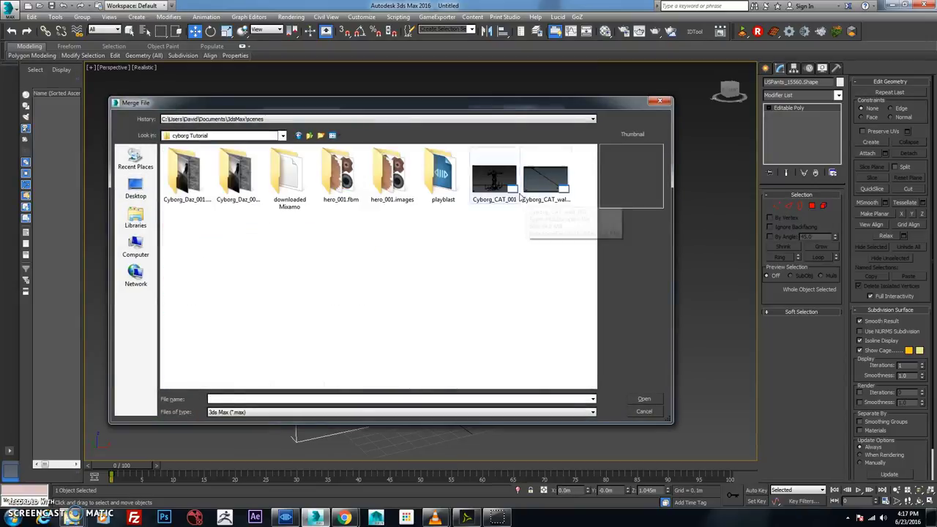
left_click(496, 183)
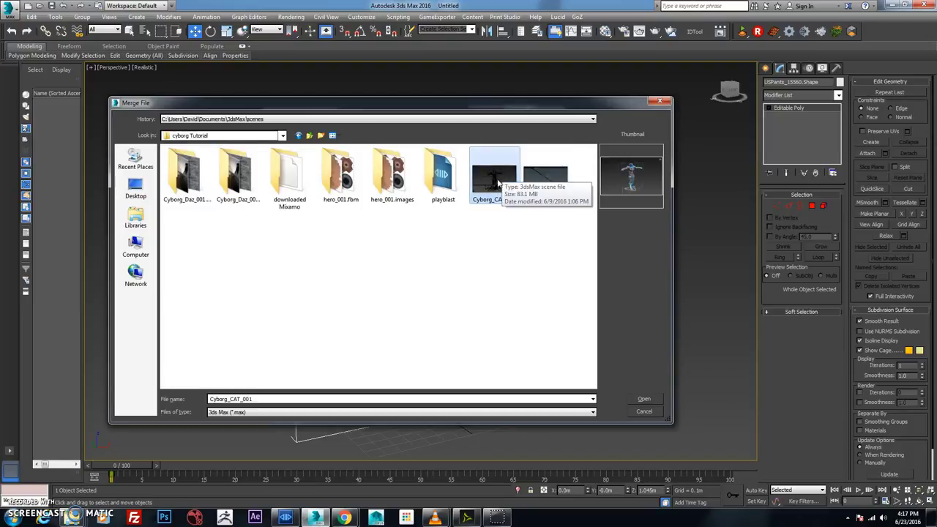
double_click(497, 181)
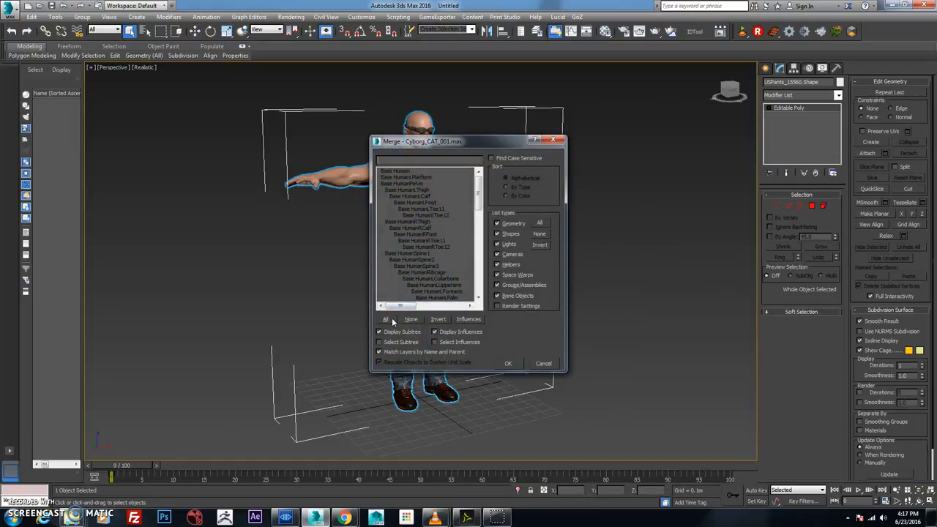
- Filter the merge list to geometry and merge Object001 into the scene
left_click(497, 223)
left_click(438, 320)
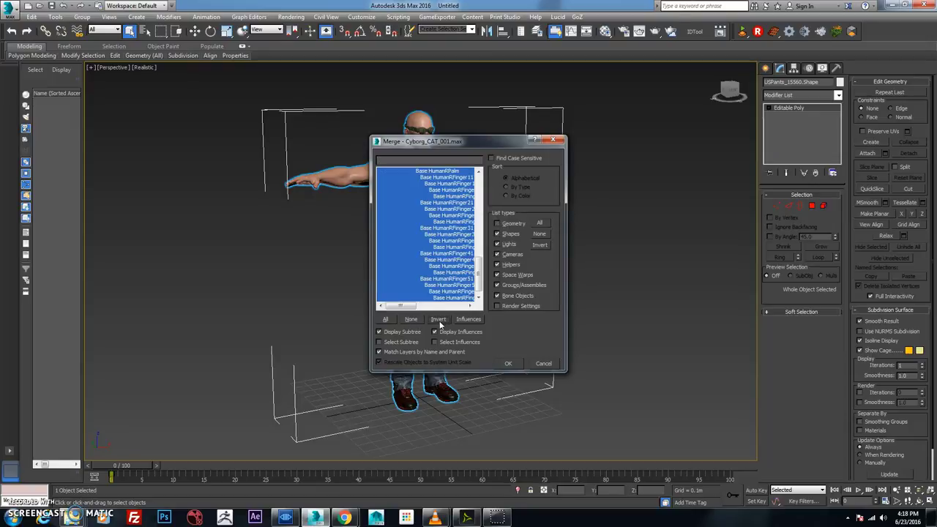
left_click(539, 246)
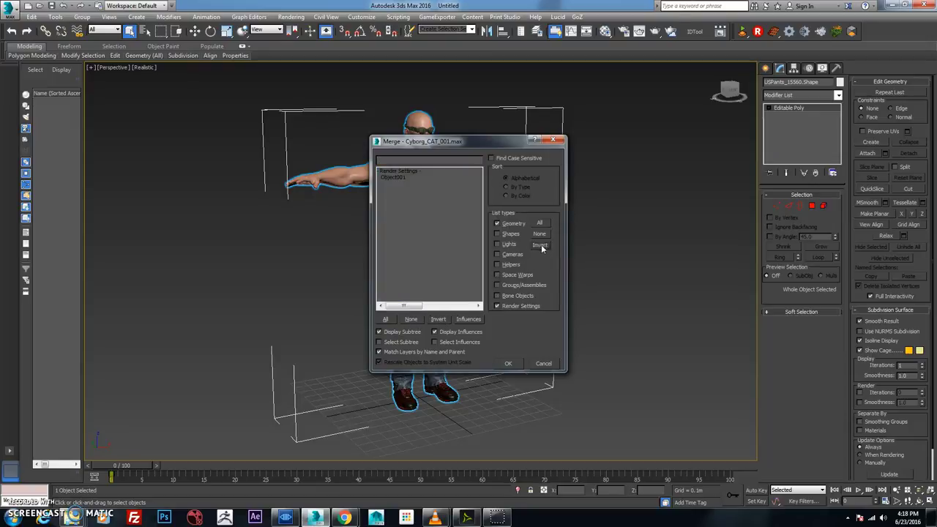
left_click(387, 319)
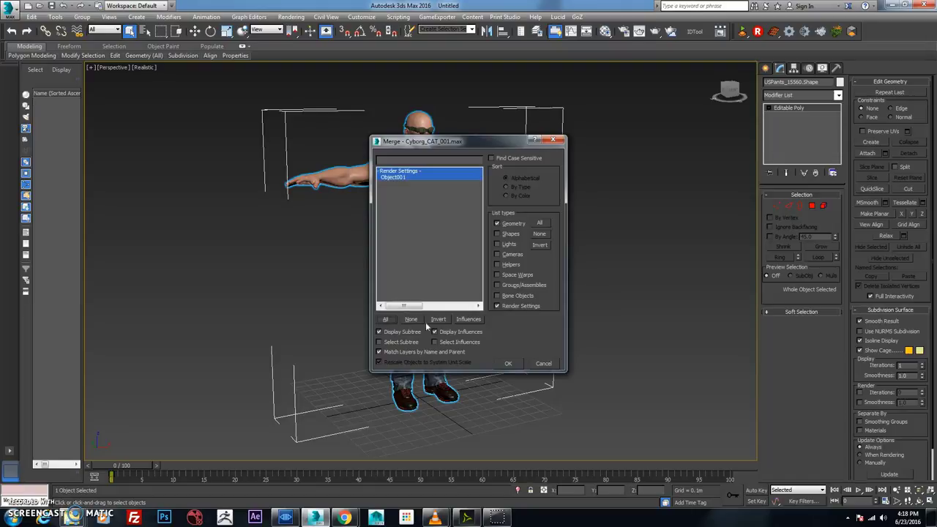
left_click(508, 363)
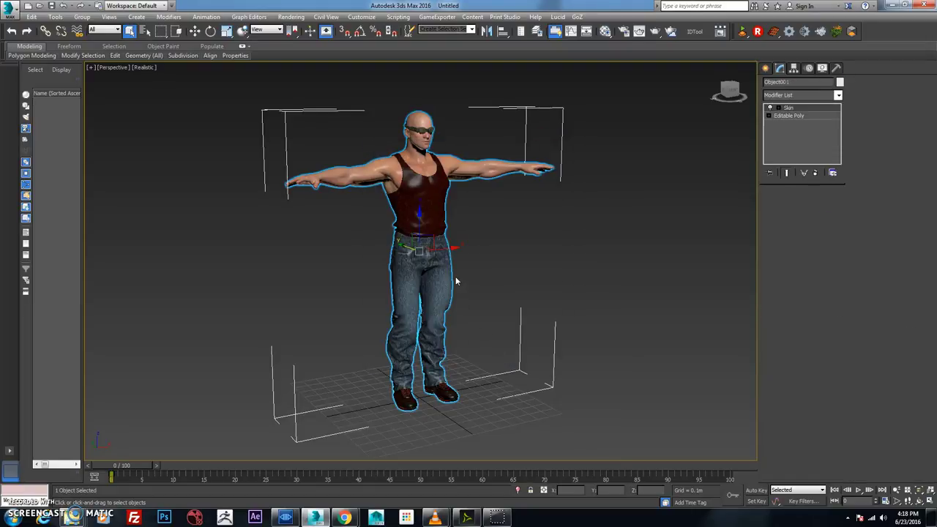
- Move the armoured Object001 aside, delete it, and select the remaining tank-top character
middle_click_drag(455, 275, 456, 247, "alt")
key("w")
left_click_drag(394, 255, 259, 238)
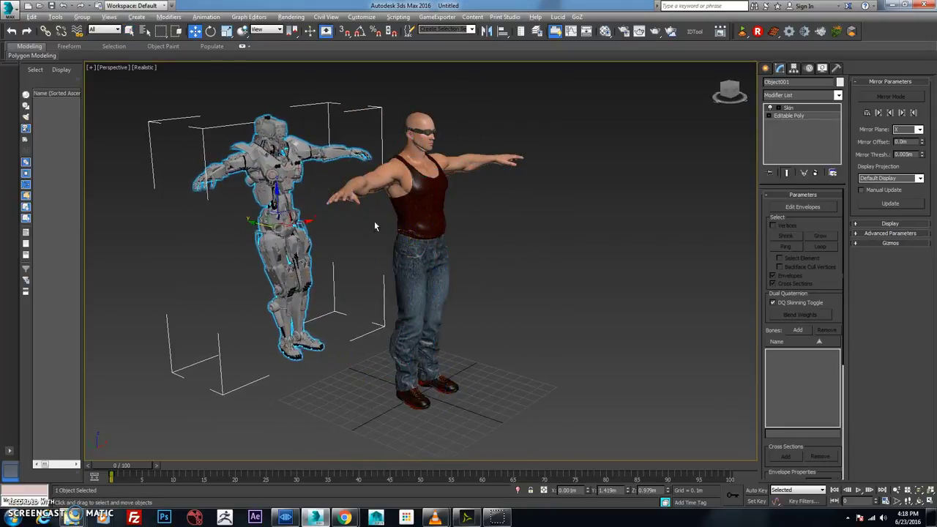
middle_click_drag(263, 238, 401, 215, "alt")
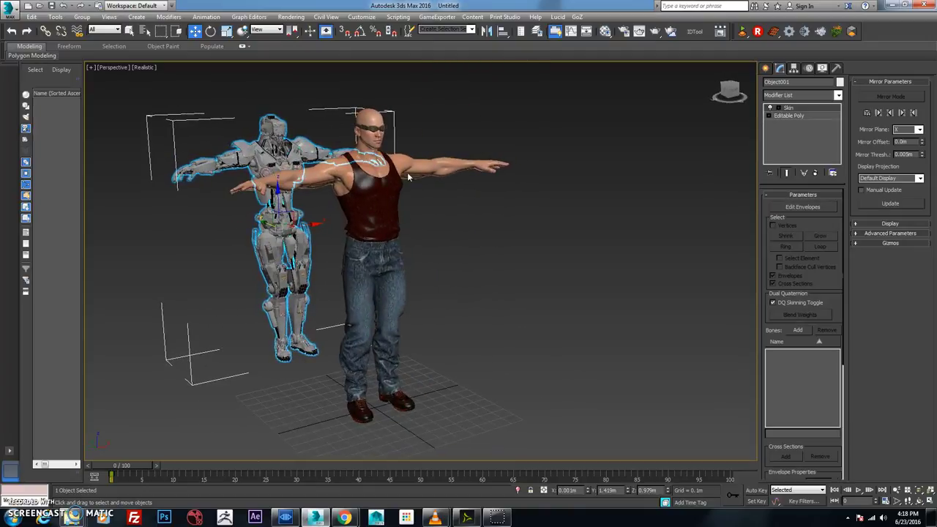
key("Delete")
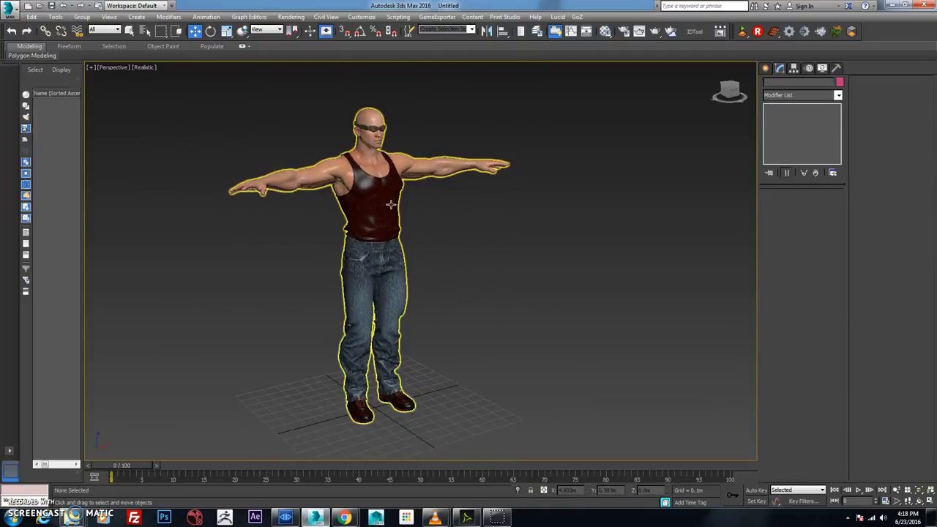
left_click_drag(491, 215, 302, 269)
middle_click_drag(399, 234, 441, 234, "alt")
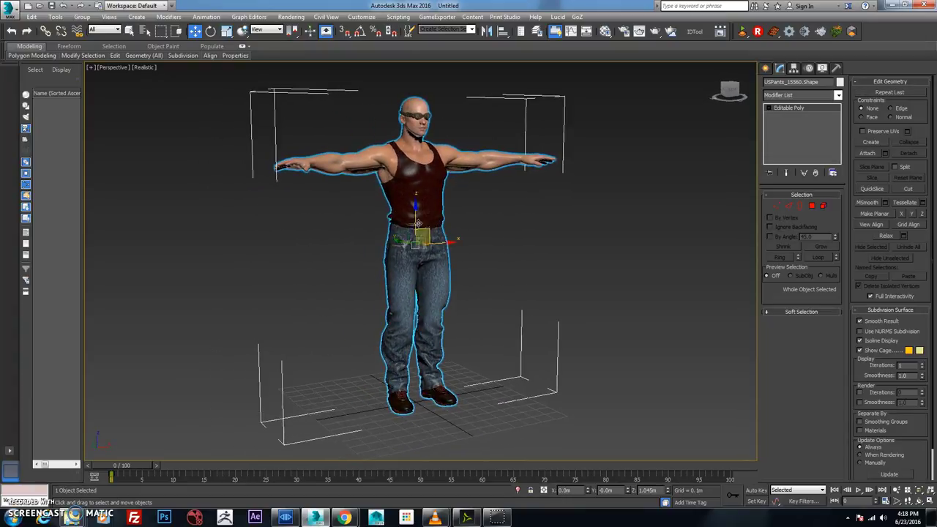
- Export the selected character as hero_002.fbx into Desktop/cyborg Tutorial, embedding media without animation
left_click(10, 10)
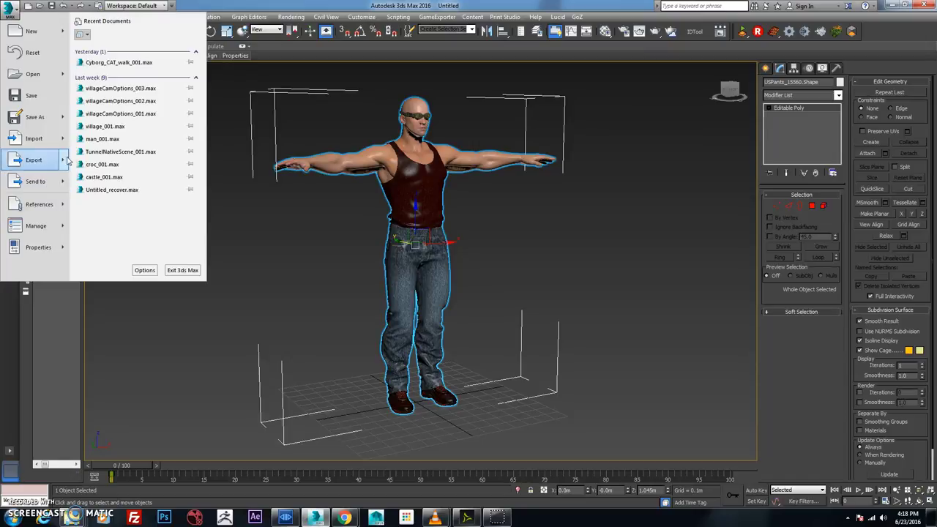
mouse_move(68, 161)
left_click(141, 82)
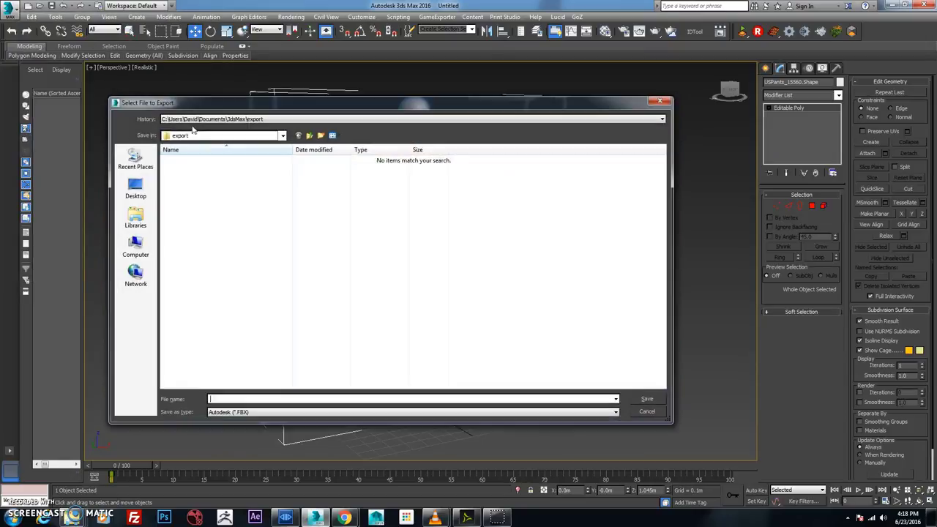
left_click(142, 189)
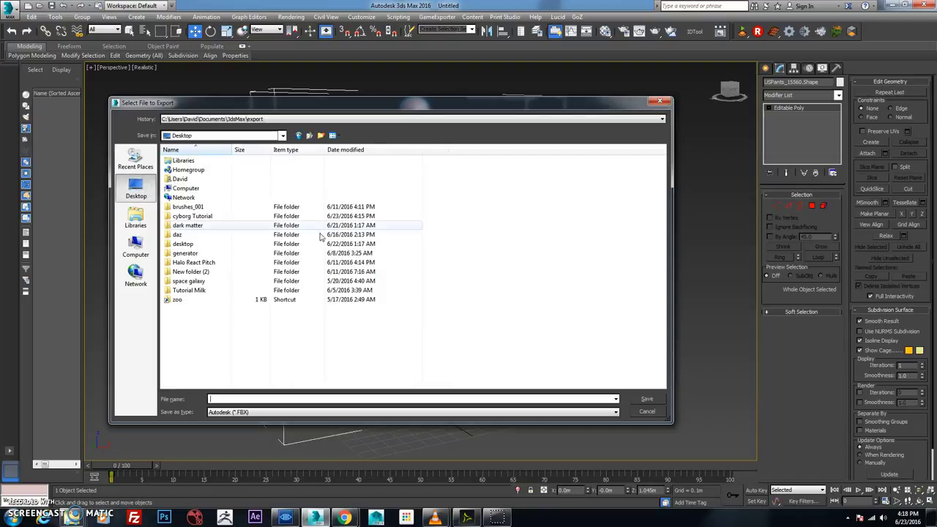
double_click(211, 216)
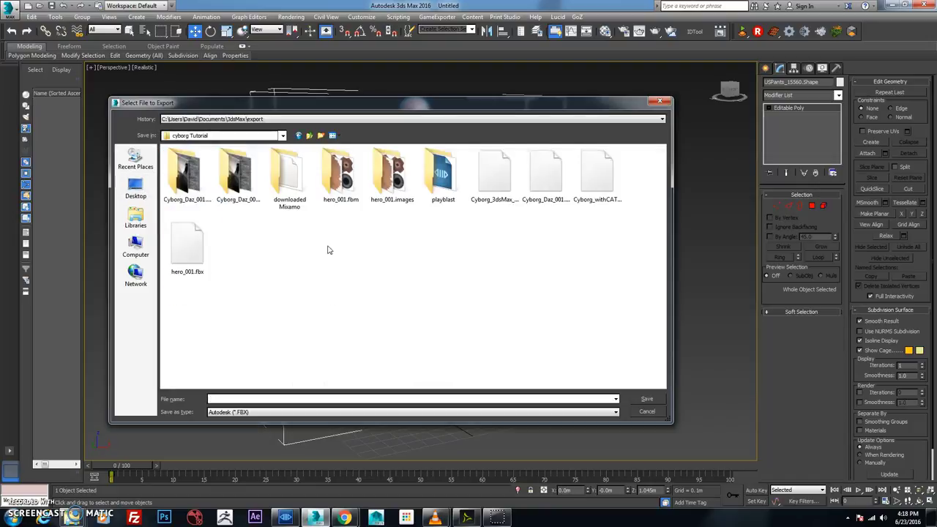
left_click(191, 249)
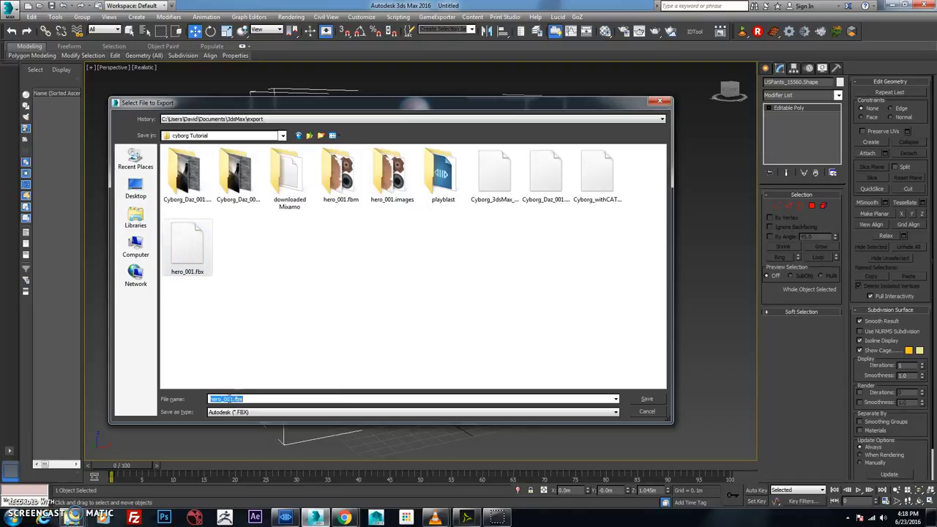
left_click(231, 399)
left_click(648, 400)
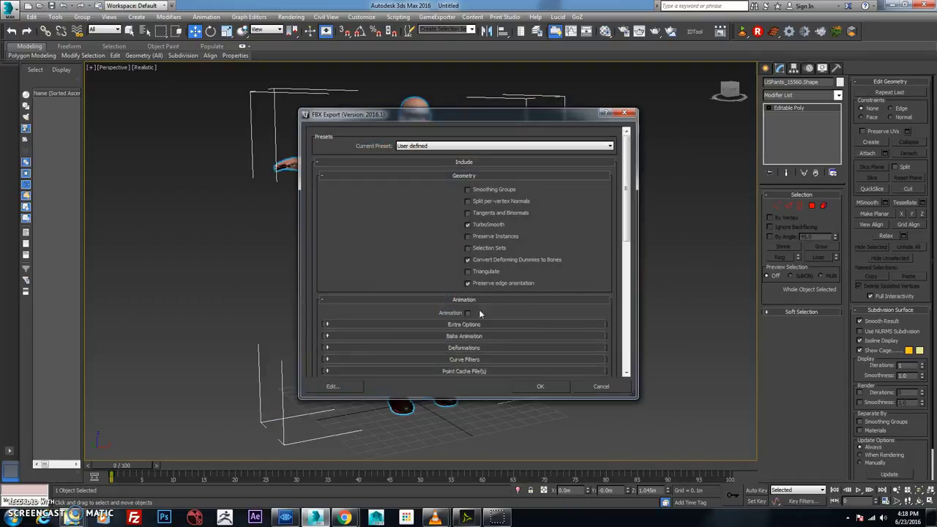
scroll(559, 301, "down", 10)
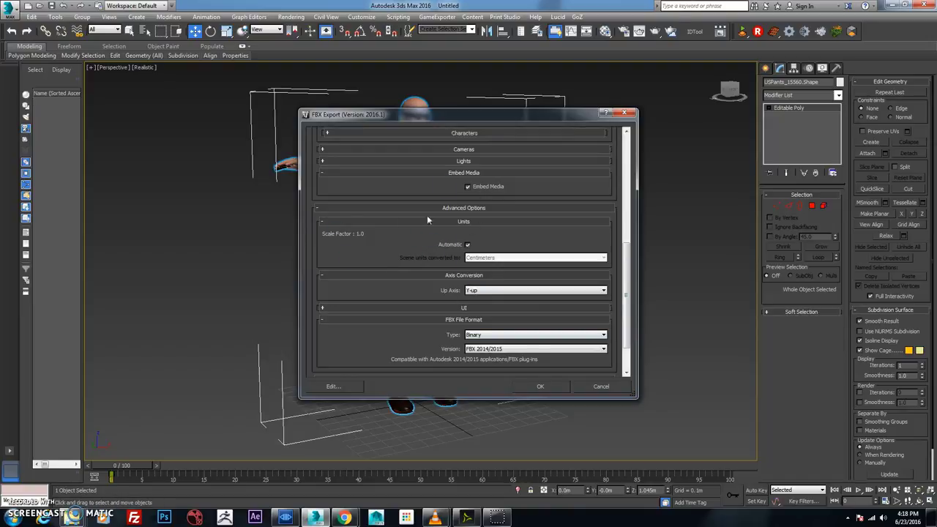
left_click(540, 386)
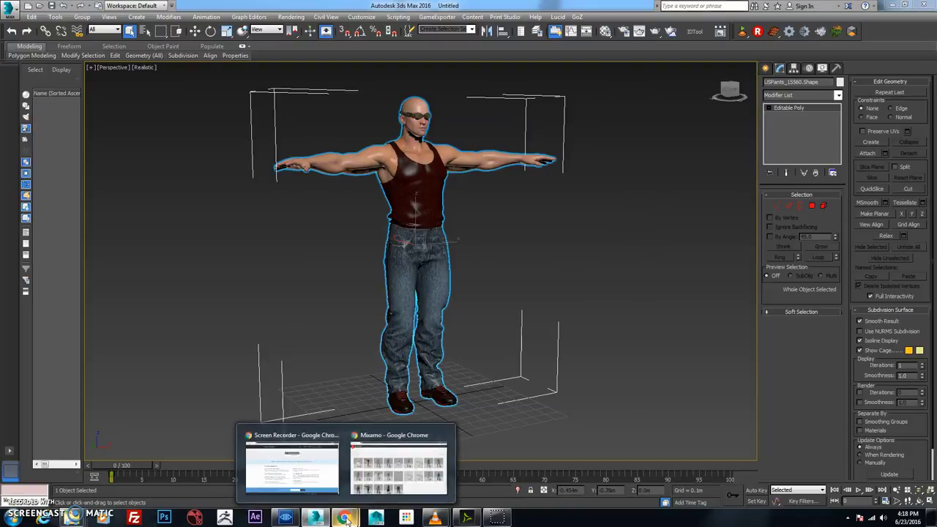
- Upload hero_002.fbx from Desktop/cyborg Tutorial to Mixamo as a new character
key("alt+Tab")
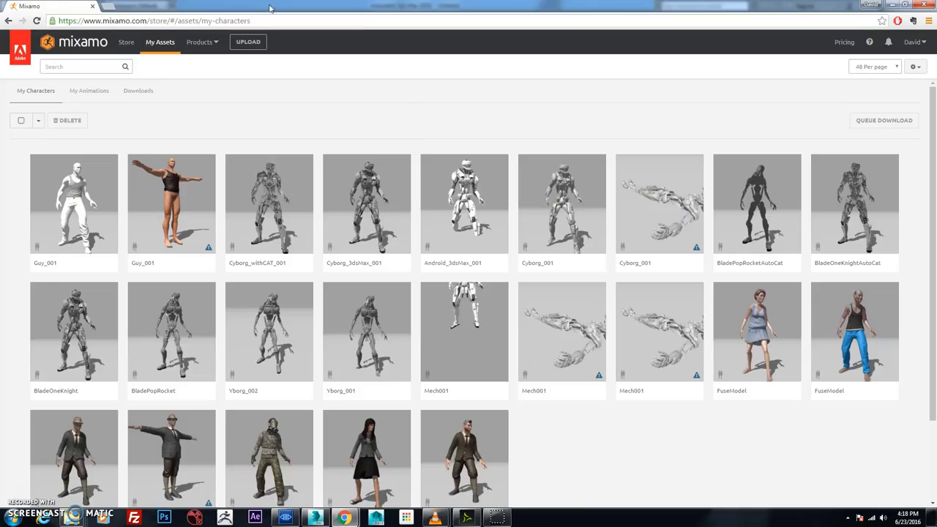
left_click(253, 43)
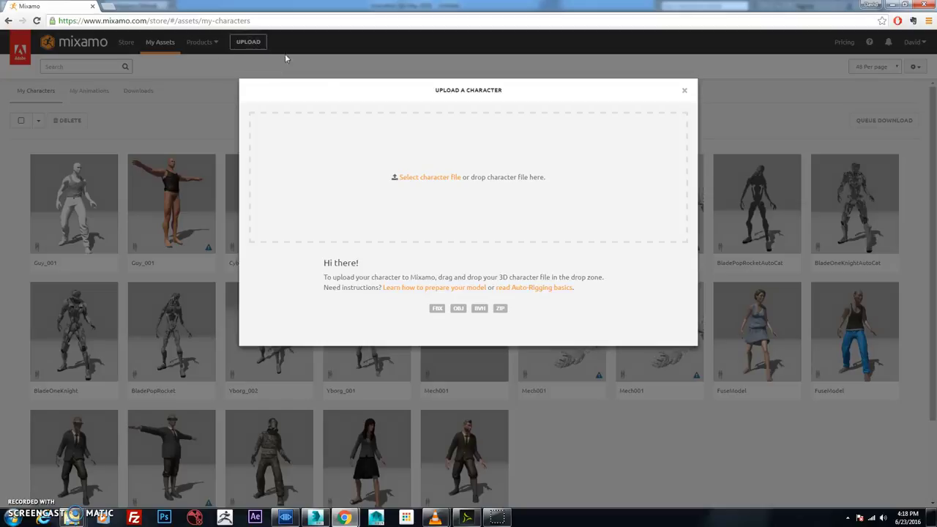
left_click(439, 180)
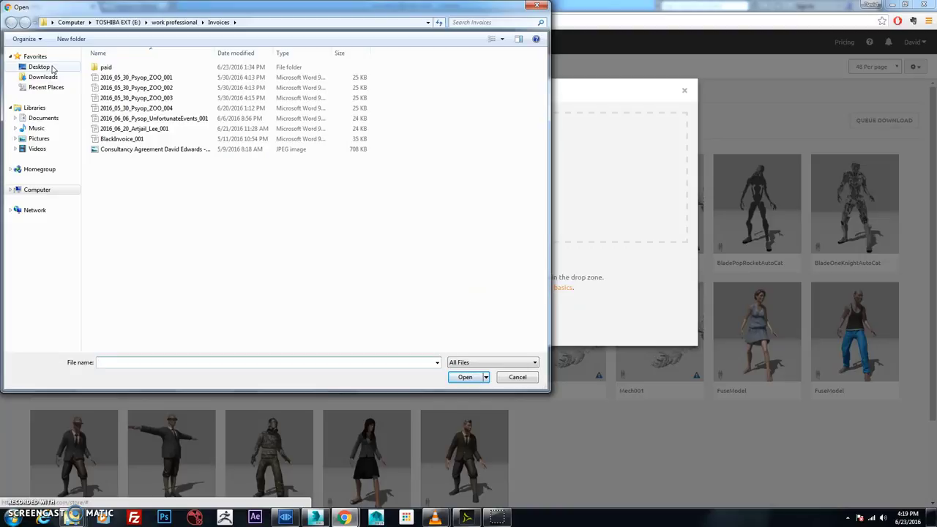
left_click(52, 68)
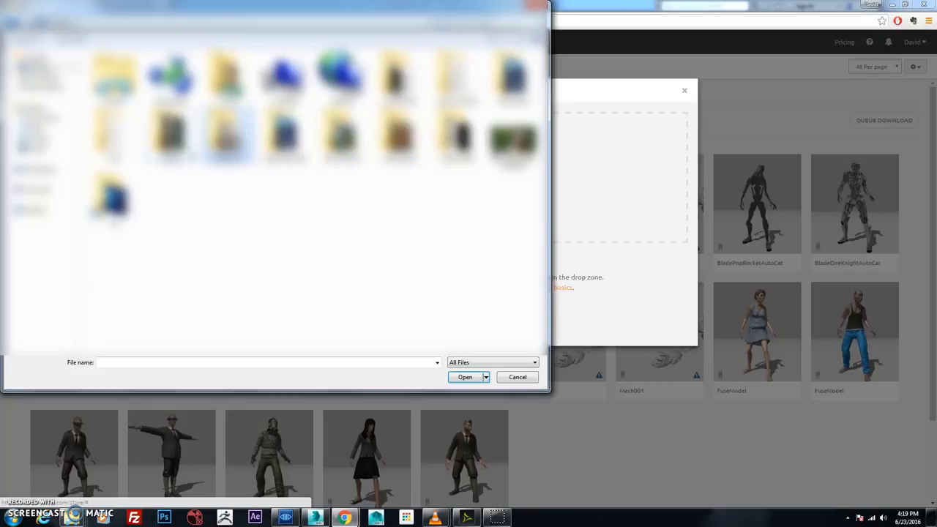
double_click(213, 132)
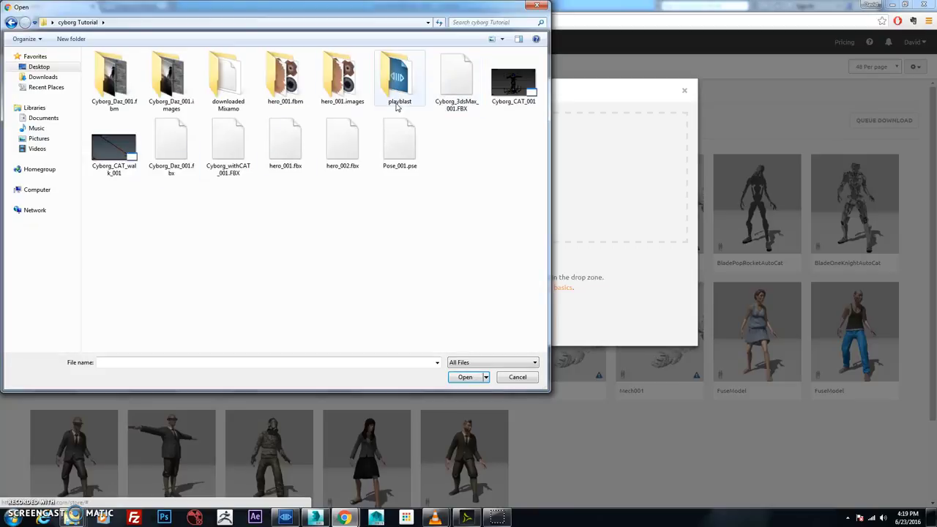
left_click(401, 148)
left_click(344, 146)
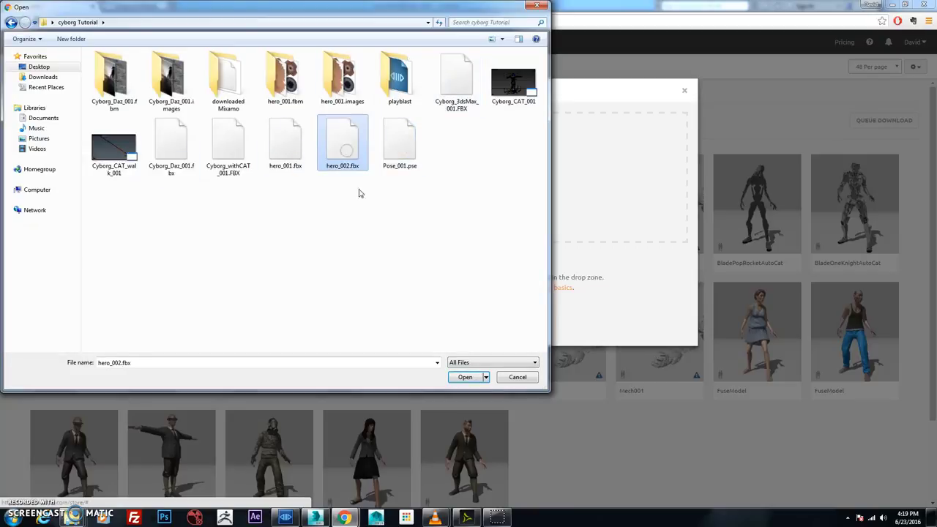
left_click(466, 377)
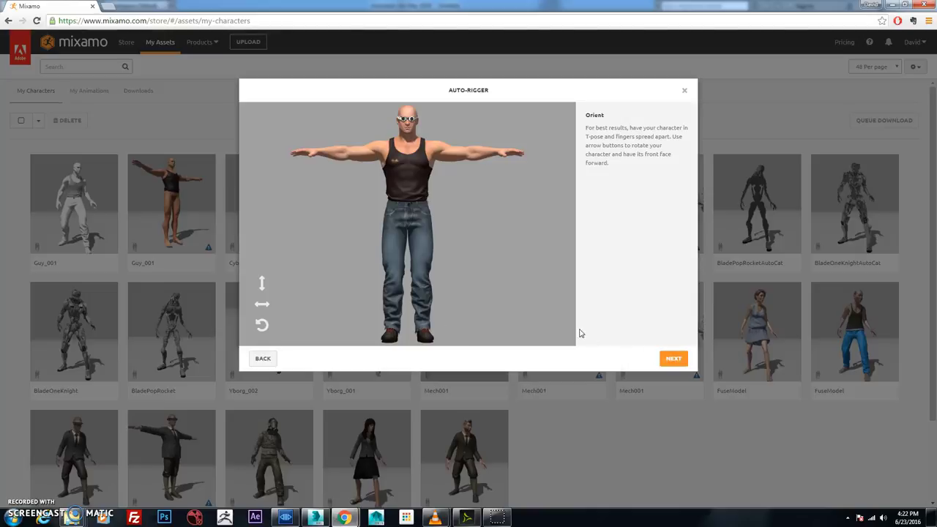
- Place the chin, wrist, elbow, knee and groin markers on the model and start auto-rigging
left_click(674, 358)
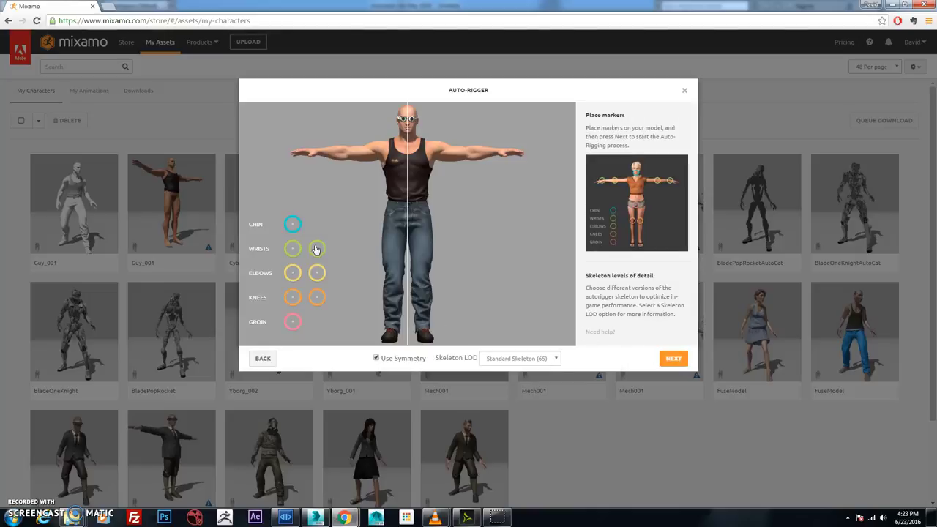
mouse_move(292, 224)
left_mouse_down()
mouse_move(313, 224)
mouse_move(424, 145)
mouse_move(410, 135)
left_mouse_up()
mouse_move(293, 248)
left_mouse_down()
mouse_move(325, 169)
mouse_move(321, 148)
mouse_move(321, 157)
left_mouse_up()
mouse_move(292, 272)
left_mouse_down()
mouse_move(332, 169)
mouse_move(347, 158)
left_mouse_up()
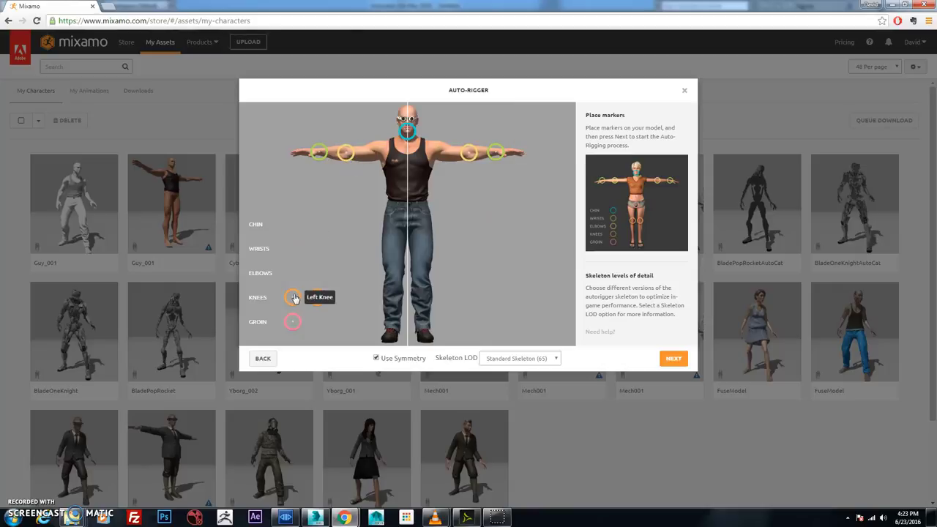
left_click_drag(301, 293, 394, 274)
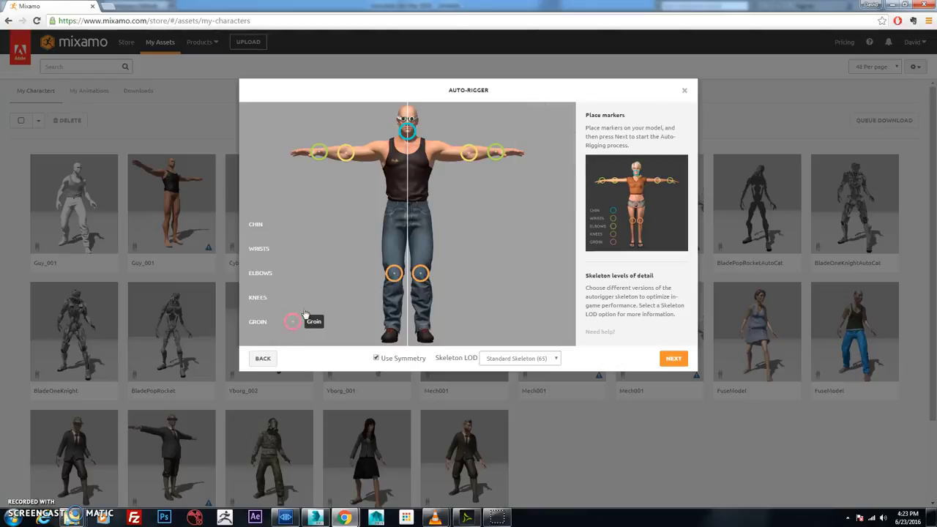
mouse_move(290, 324)
left_mouse_down()
mouse_move(407, 213)
mouse_move(407, 233)
mouse_move(407, 222)
left_mouse_up()
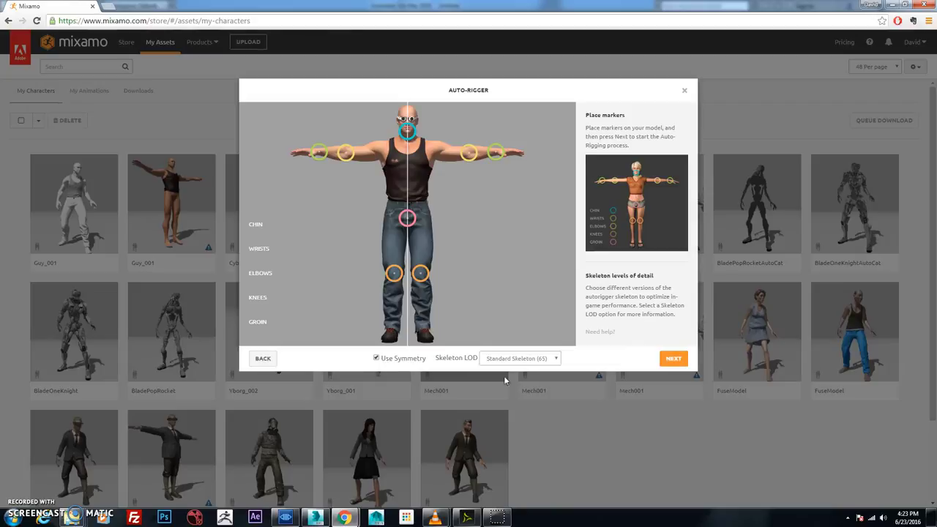
left_click(674, 360)
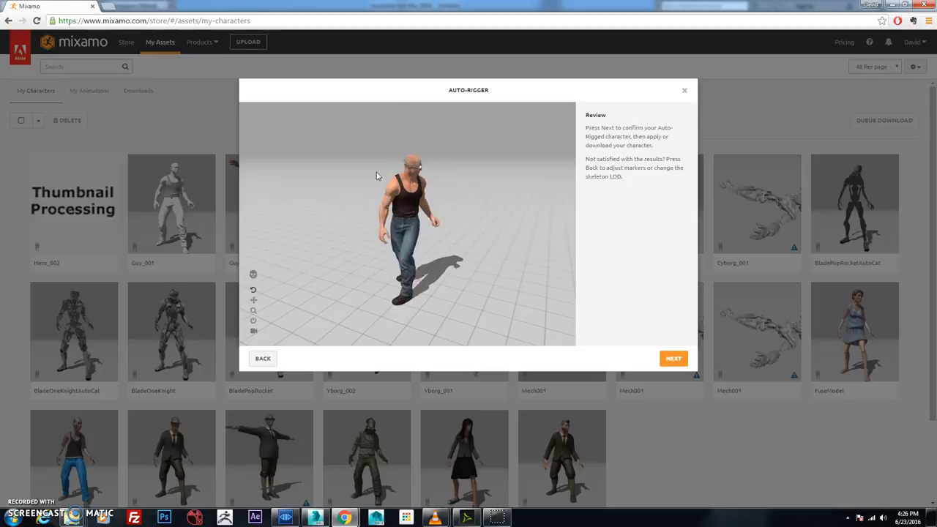
- Accept the new rig and queue Hero_002 for download as FBX in T-Pose
left_click_drag(306, 278, 360, 276)
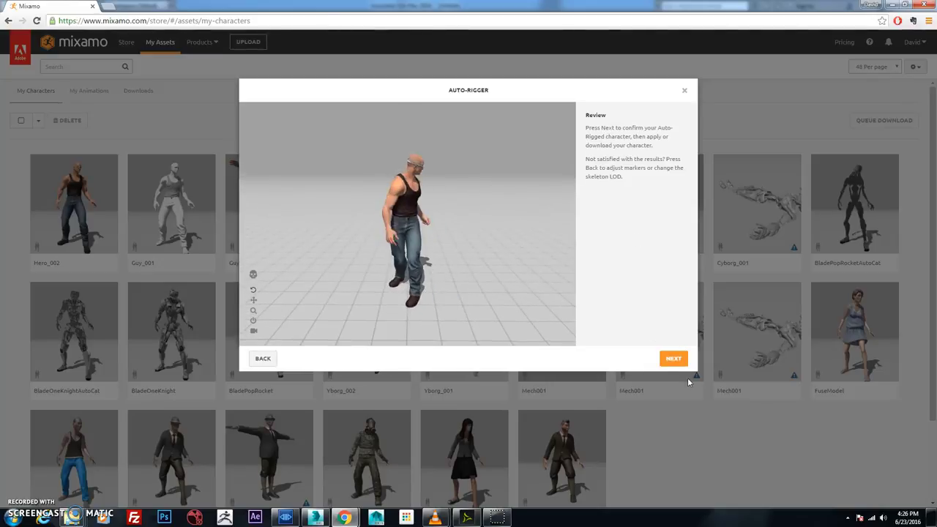
left_click(673, 358)
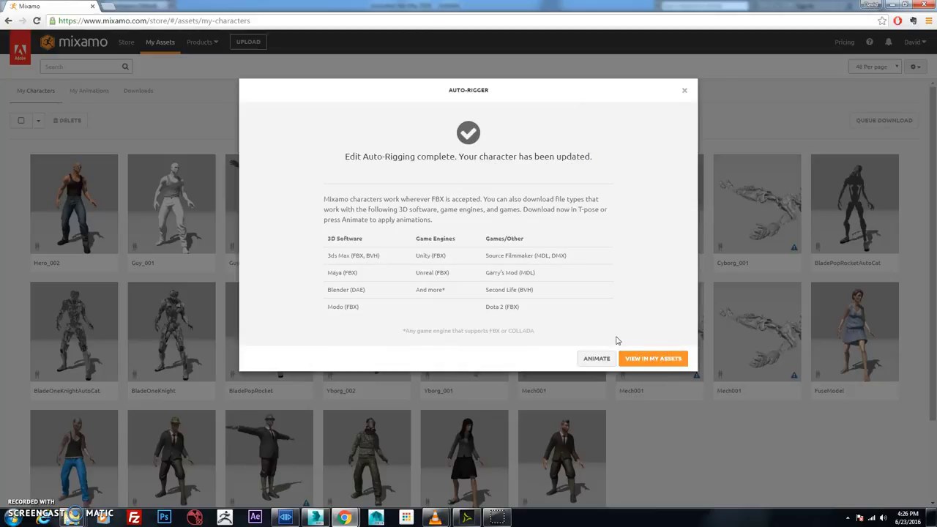
left_click(653, 359)
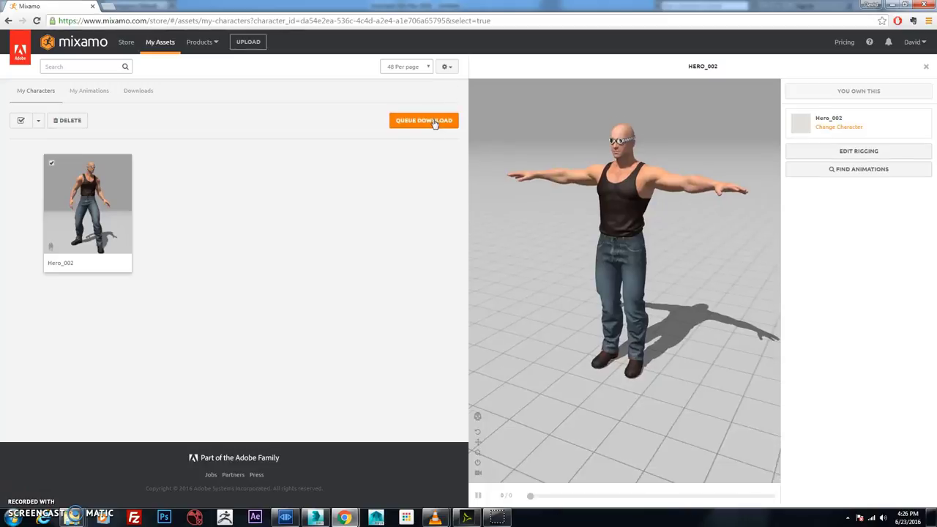
left_click(436, 121)
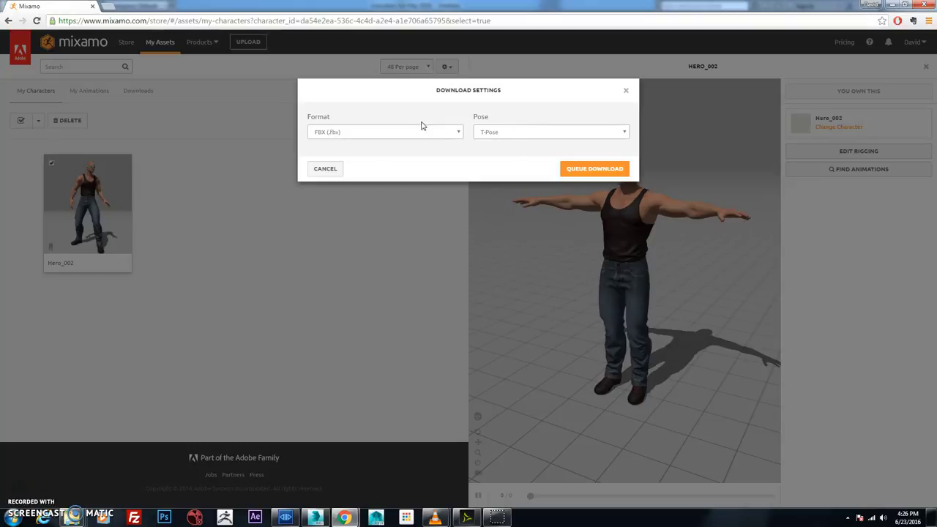
left_click(595, 173)
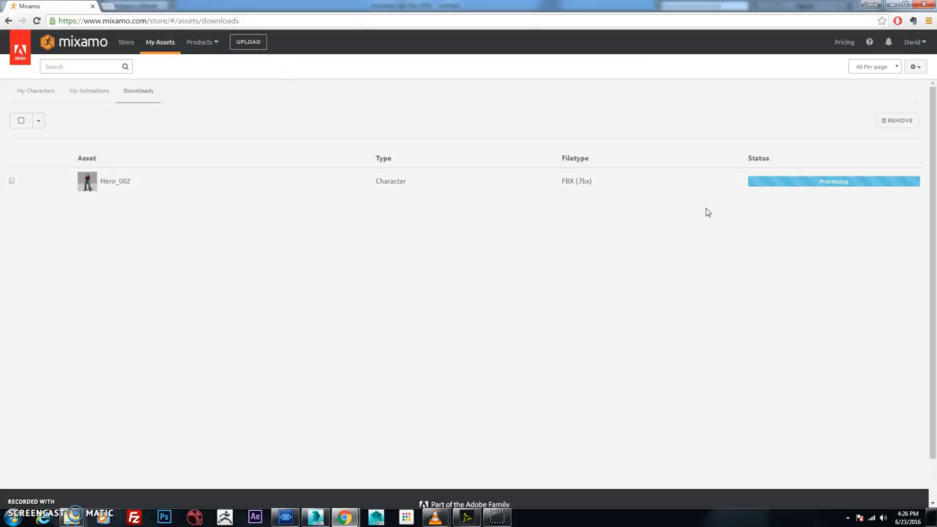
- Download the processed hero_002.fbx and switch to the cyborg Tutorial folder in Explorer
left_click(758, 183)
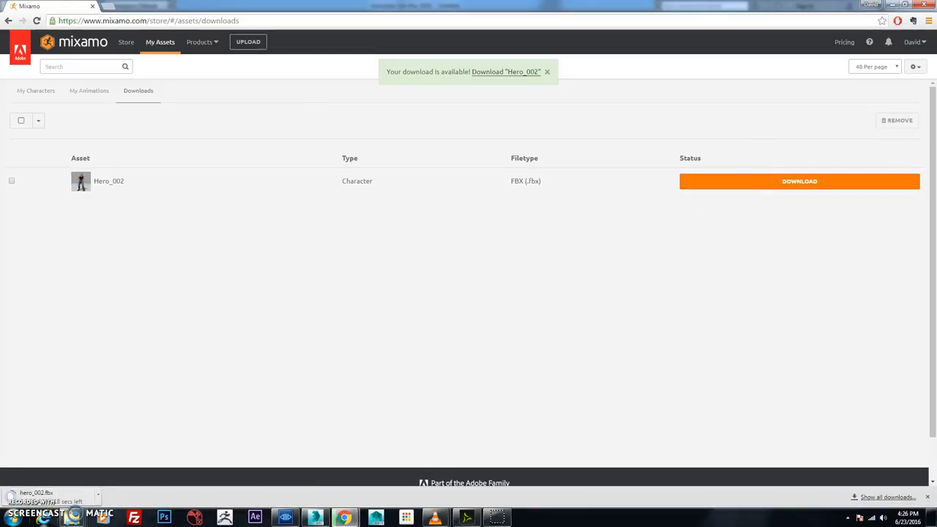
left_click(13, 520)
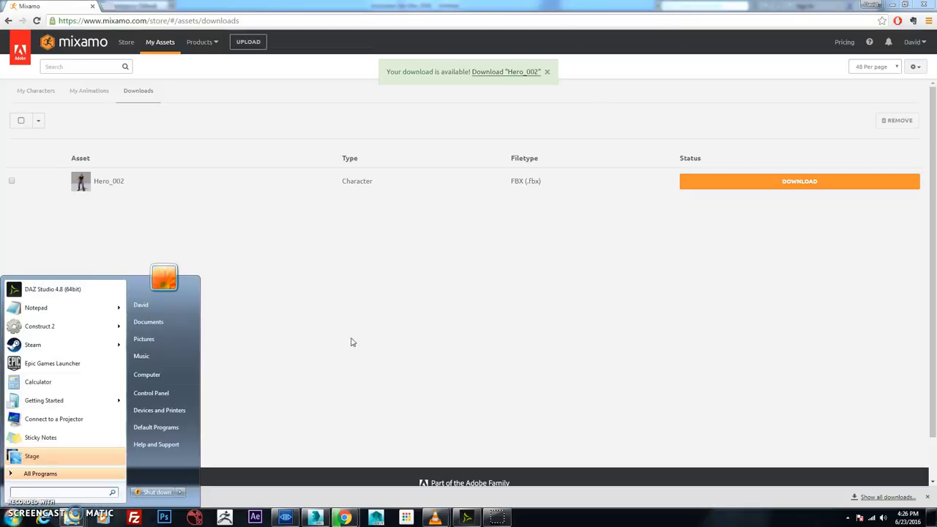
left_click(380, 343)
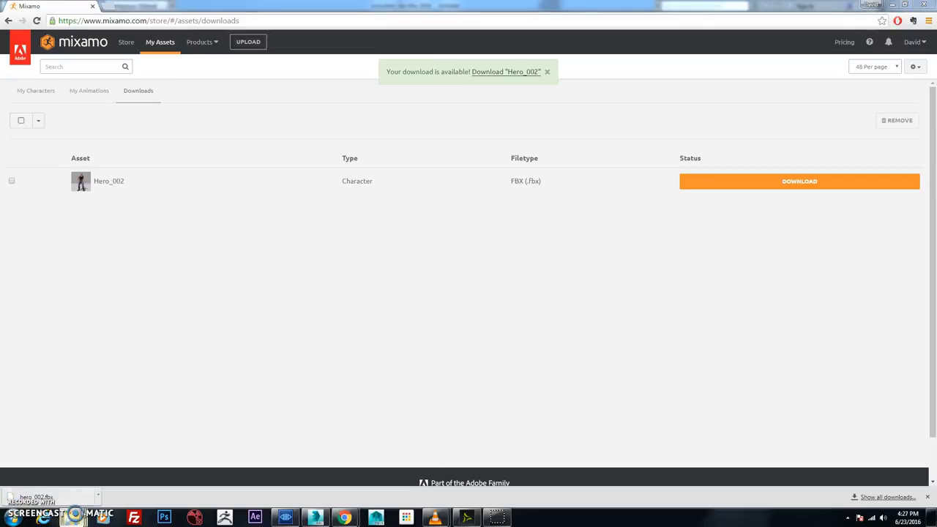
mouse_move(75, 518)
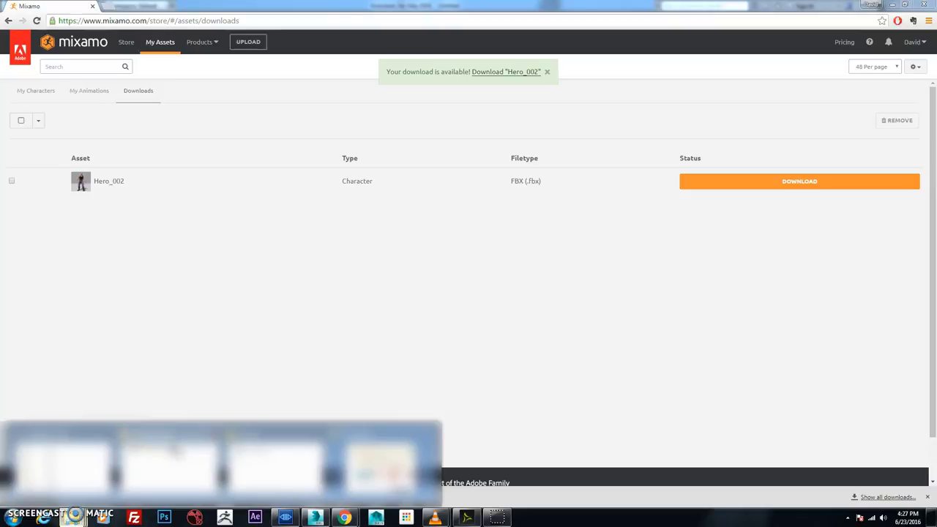
left_click(170, 454)
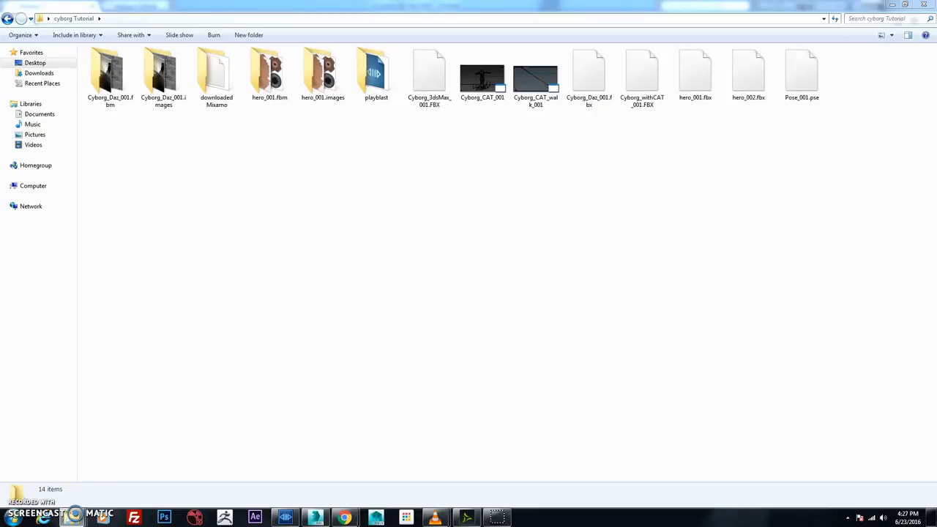
- Move hero_002.fbx into cyborg Tutorial, replacing the older copy, and return to 3ds Max
left_click_drag(936, 358, 593, 211)
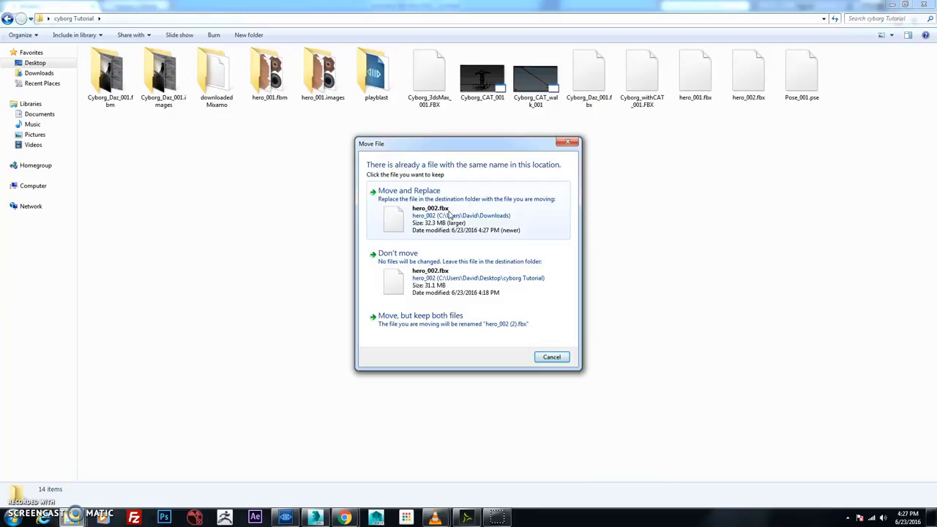
left_click(449, 214)
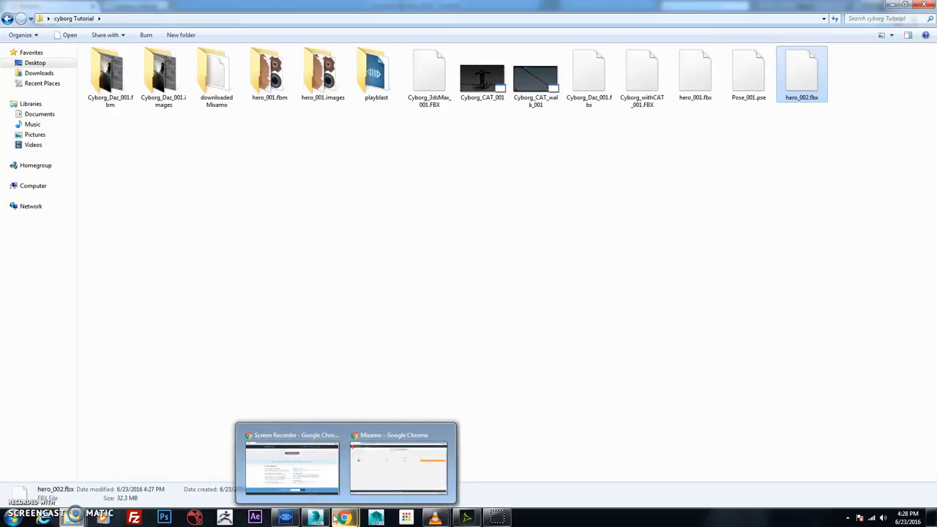
mouse_move(319, 518)
left_click(297, 468)
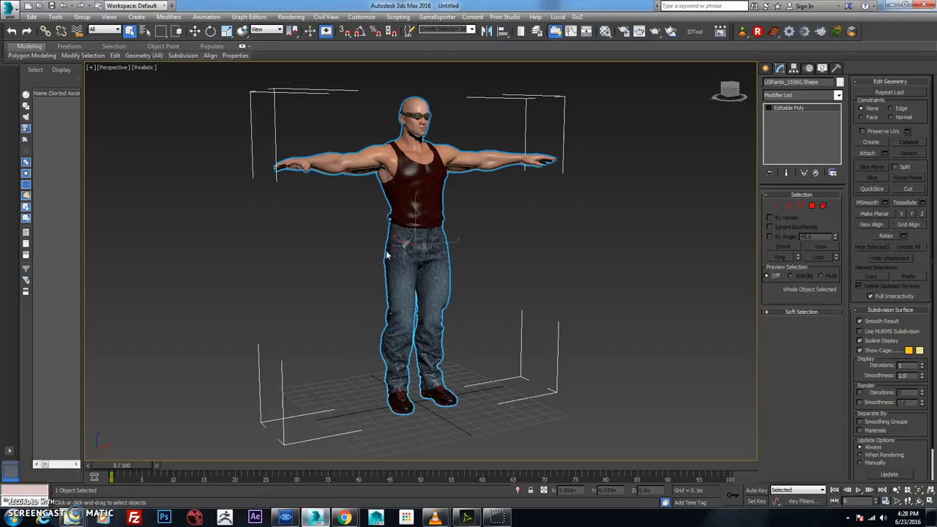
- Delete the old character and import hero_002.fbx with the default FBX import settings
scroll(431, 247, "up", 1)
key("Delete")
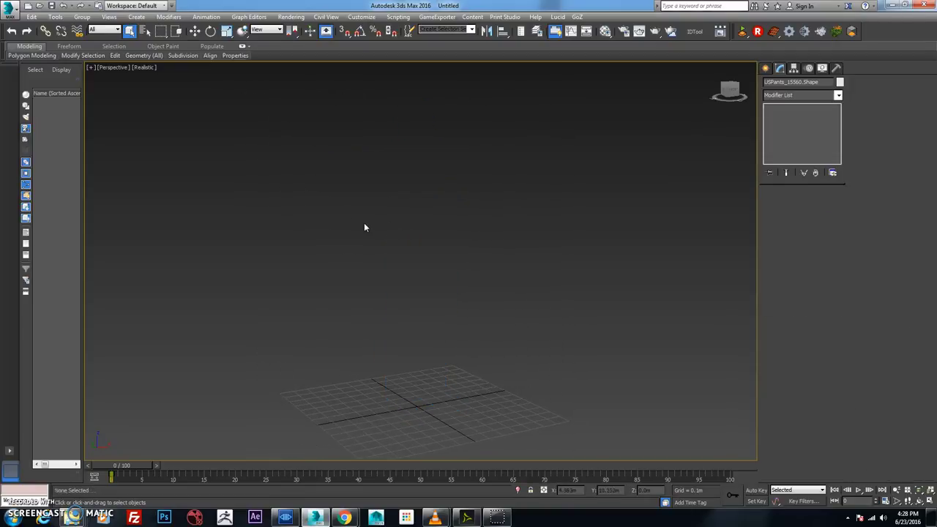
left_click(5, 6)
left_click(29, 139)
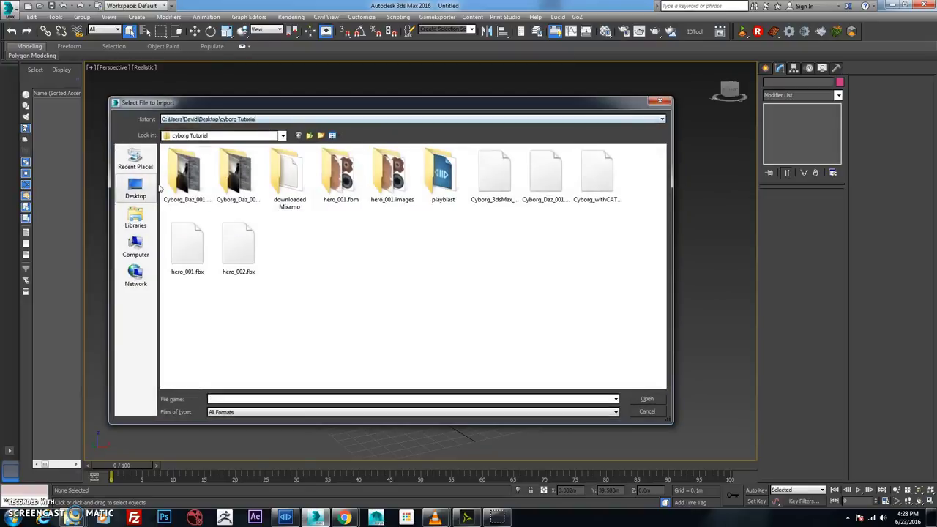
double_click(245, 252)
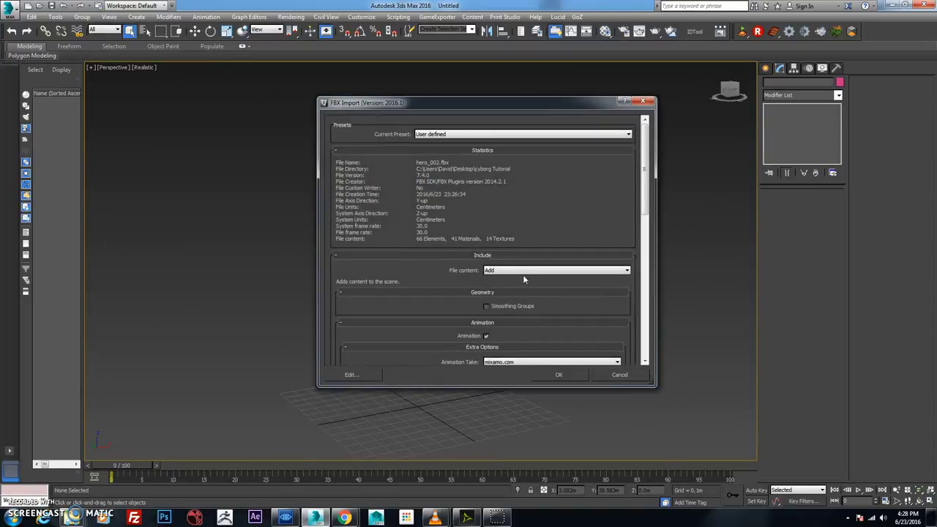
left_click(565, 375)
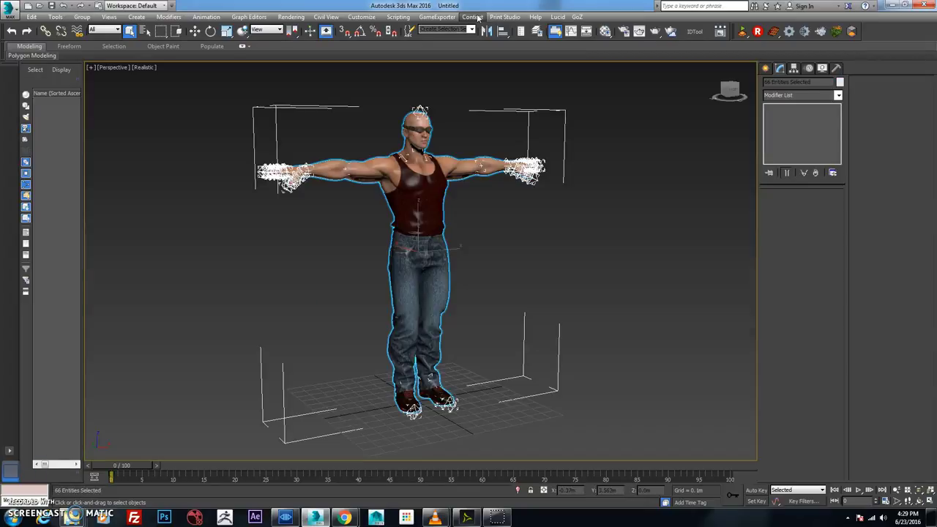
- Open the Scripting menu once the hero_002.fbx import finishes
left_click(489, 17)
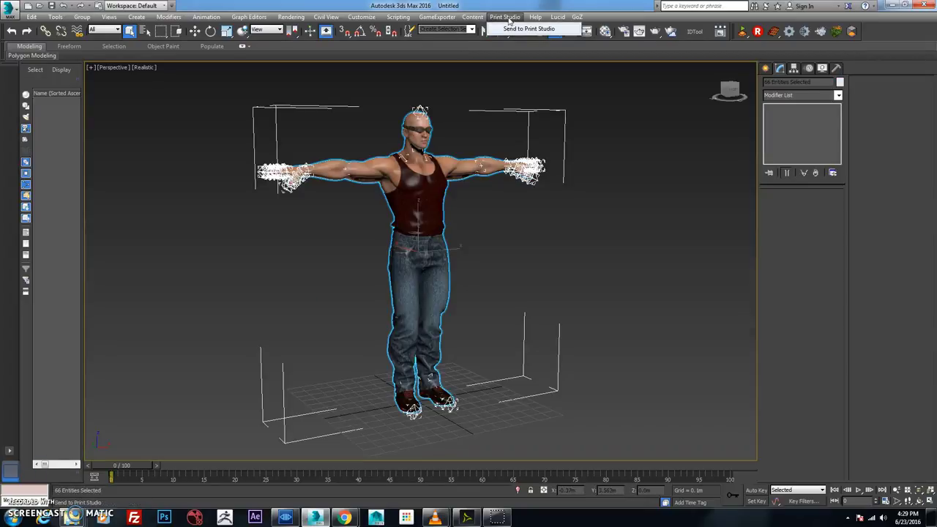
- Run the AutoCAT script from Desktop/cyborg Tutorial/downloaded Mixamo/AutoCAT
mouse_move(398, 17)
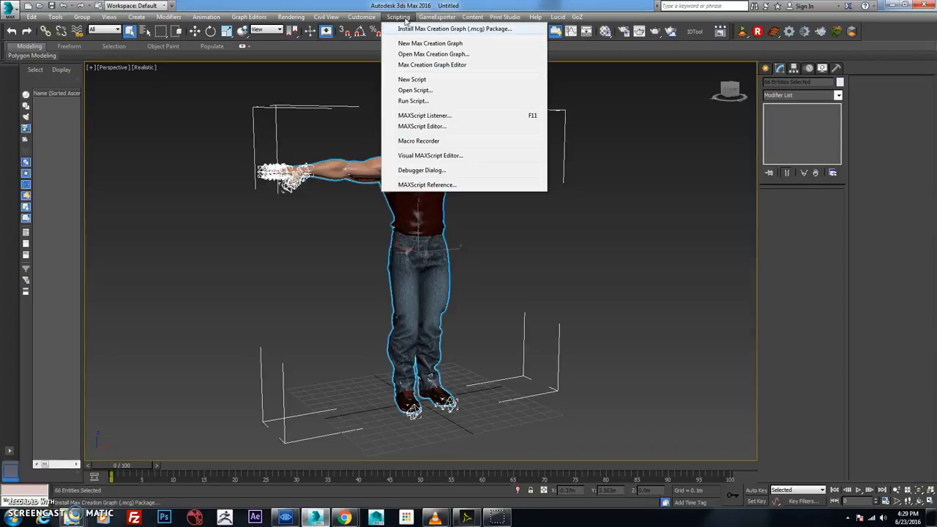
left_click(431, 104)
left_click(139, 175)
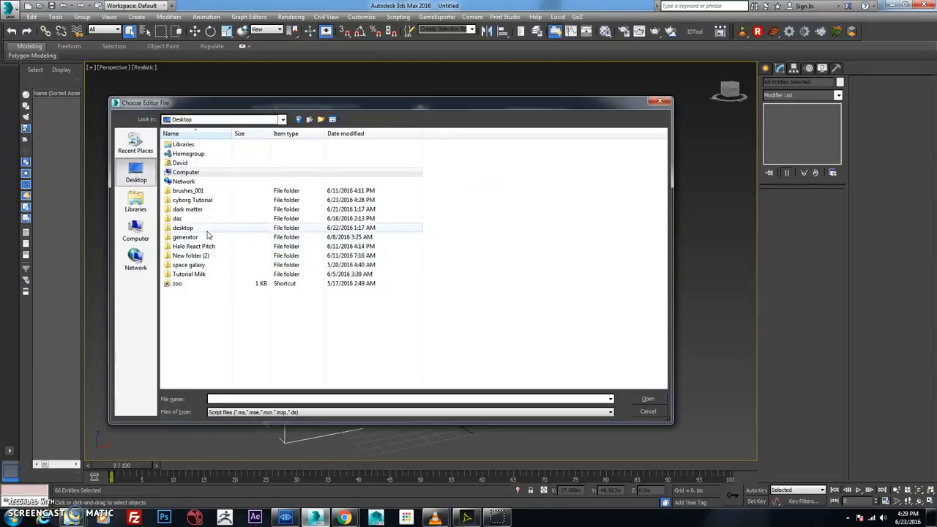
left_click(214, 206)
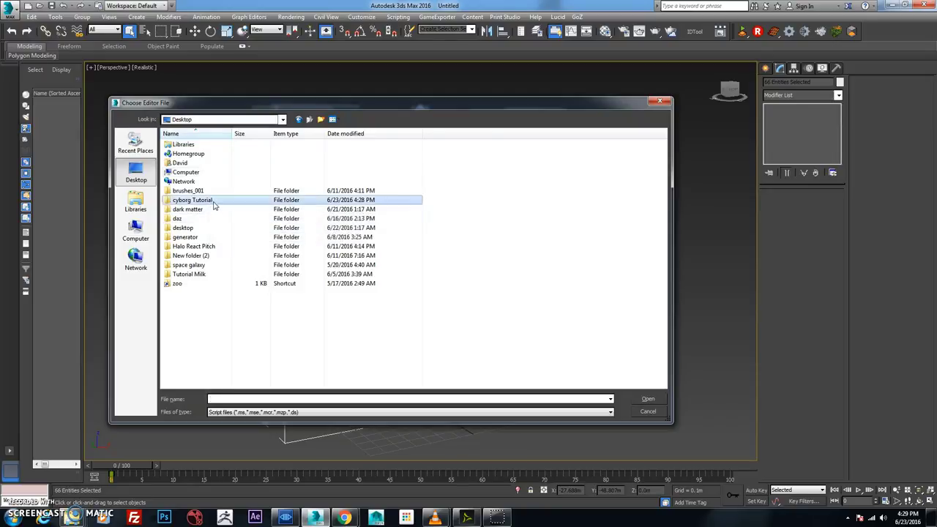
double_click(214, 206)
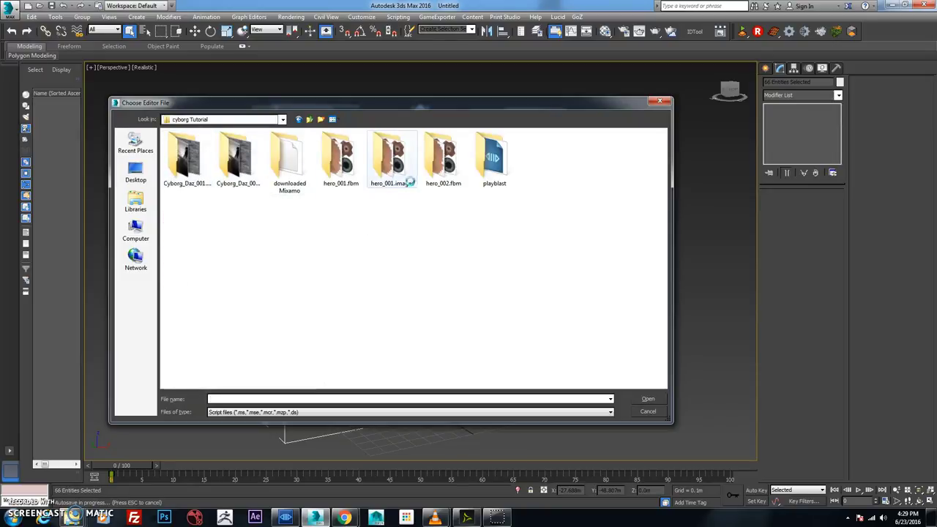
left_click(290, 176)
double_click(289, 175)
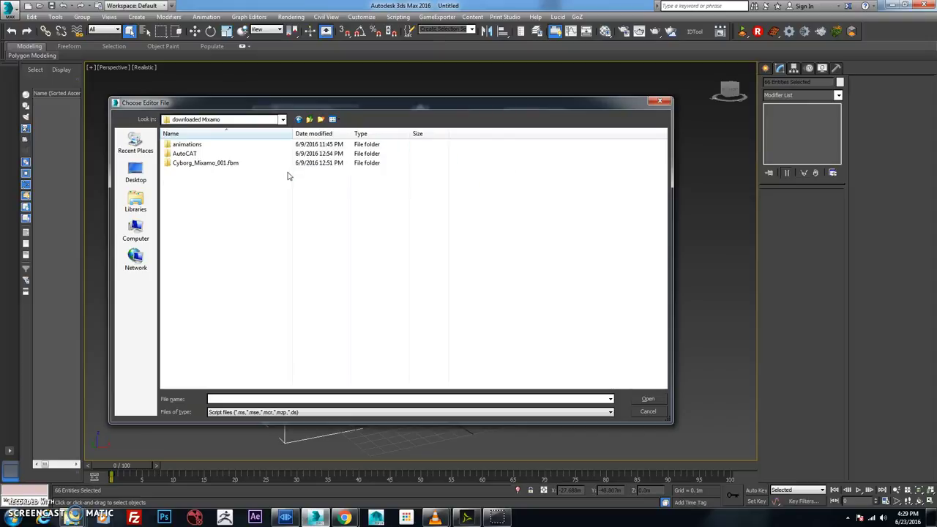
double_click(225, 157)
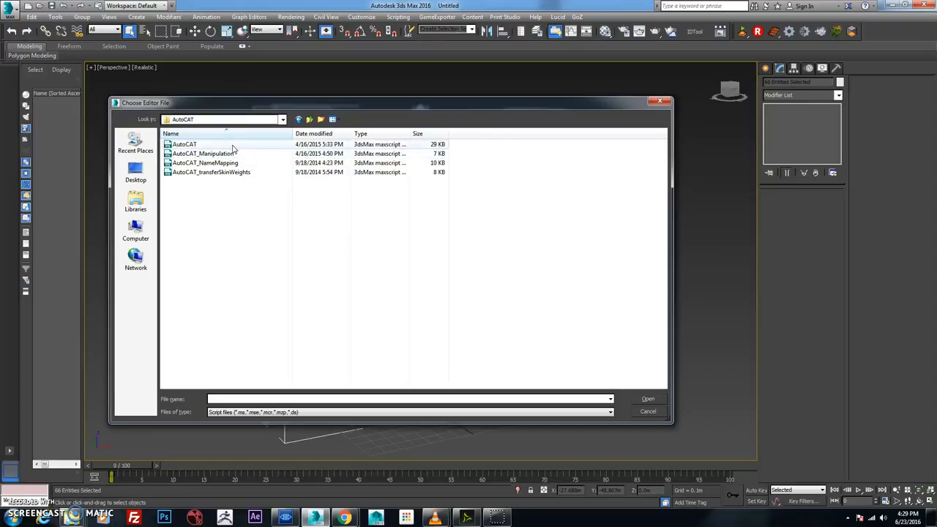
left_click(231, 145)
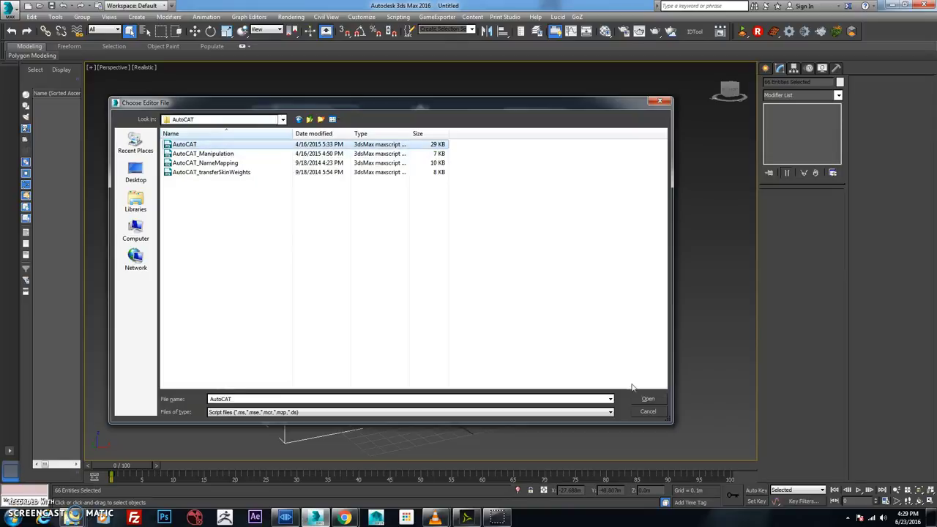
left_click(649, 399)
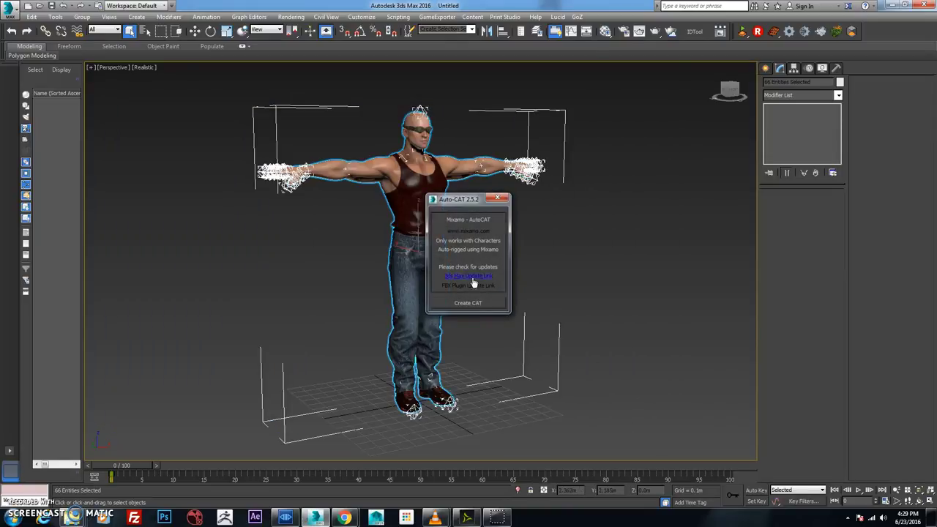
- Generate the CAT rig from the Mixamo skeleton, close Auto-CAT, and clear the selection
left_click(484, 303)
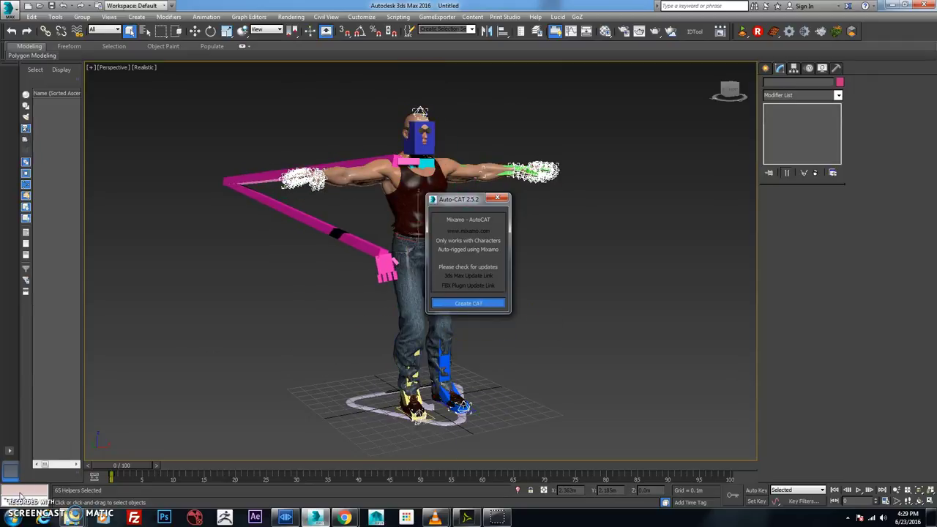
left_click(500, 199)
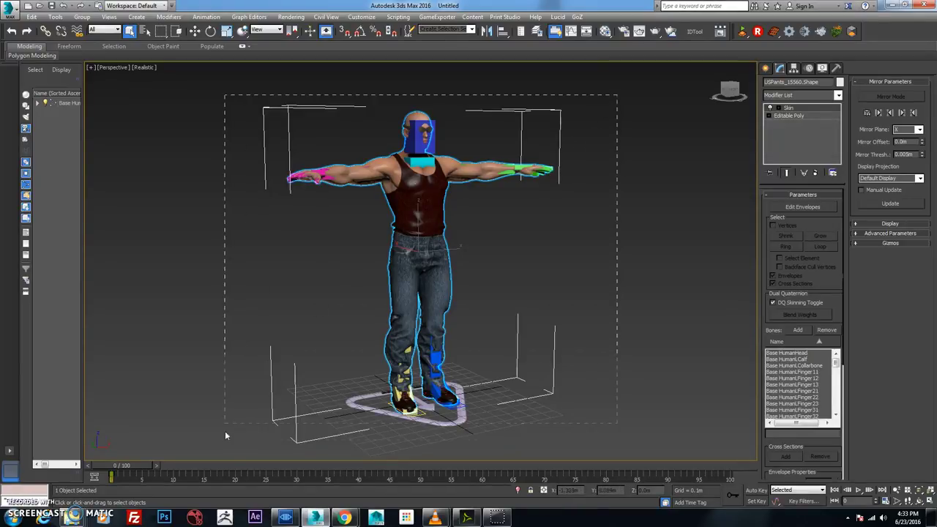
key("ctrl+a")
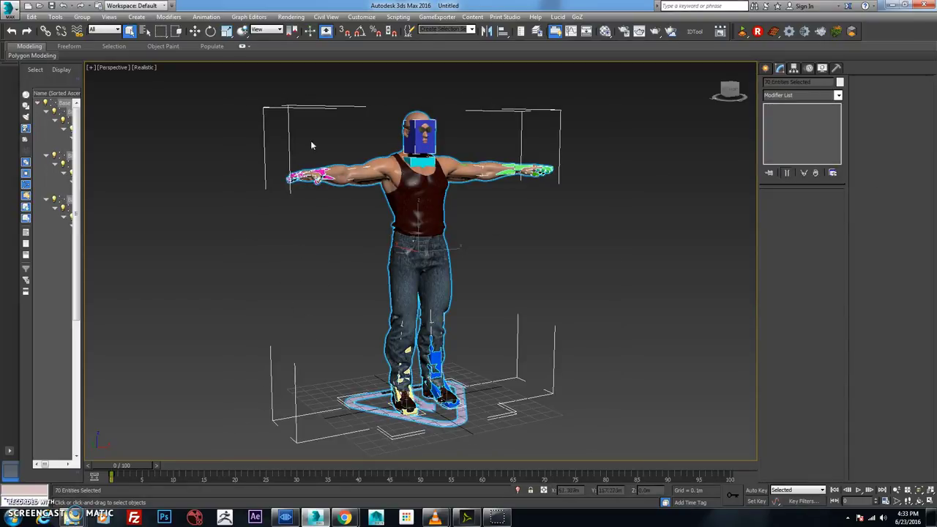
left_click(335, 116)
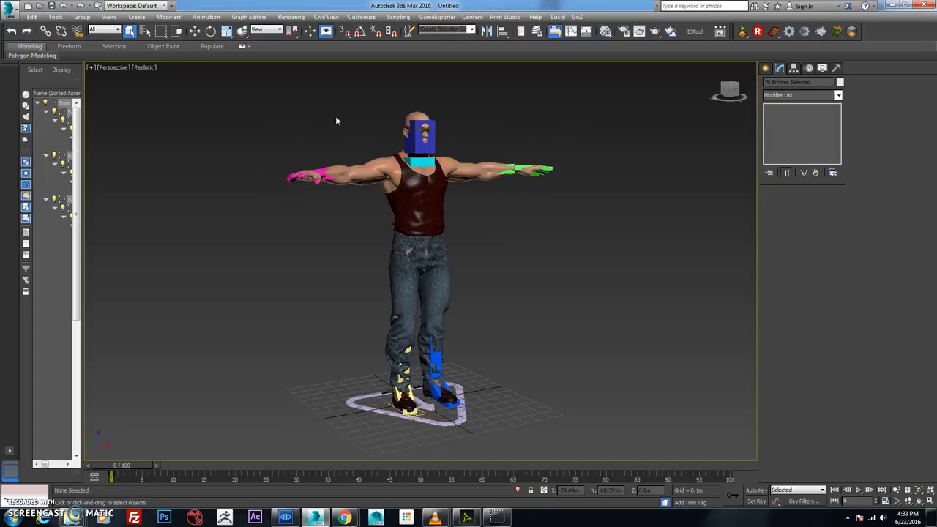
- Select the left foot bone and move it upward to test the leg and body
left_click(438, 388)
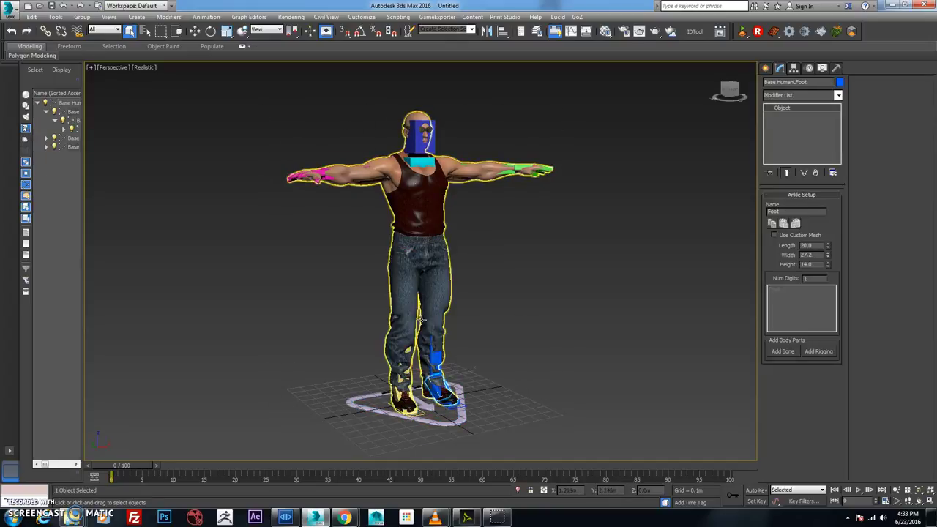
key("w")
middle_click_drag(433, 357, 465, 381, "alt")
left_click(443, 348)
key("shift+z")
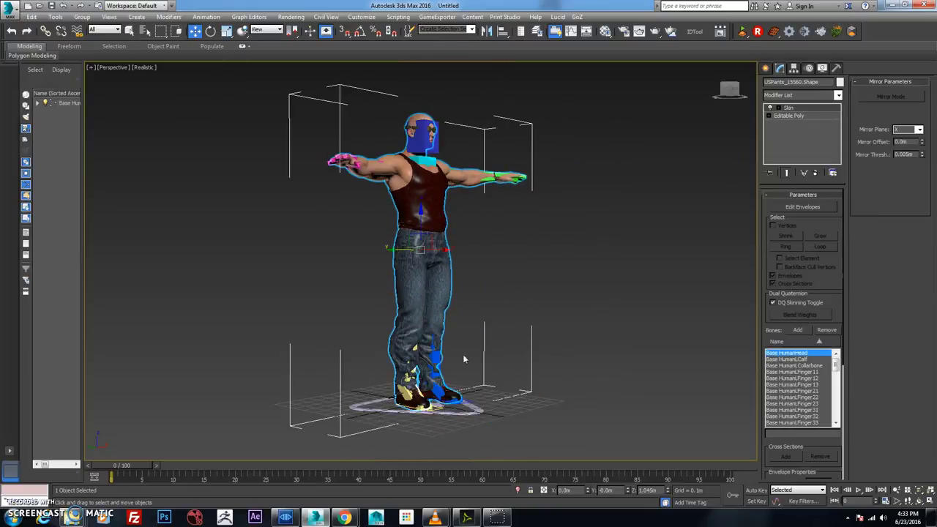
left_click(438, 386)
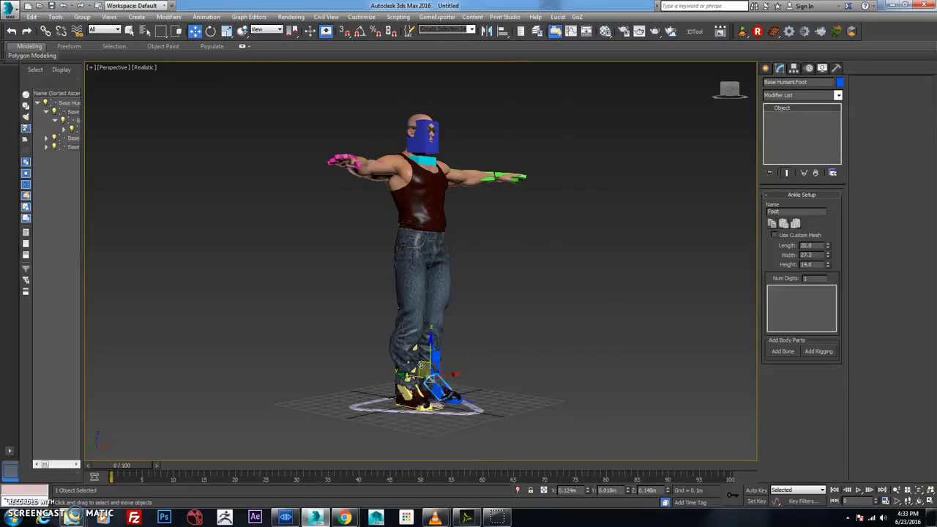
left_click_drag(437, 356, 459, 338)
- Switch the CAT rig's Layer Manager into animation mode from the Motion panel
left_click(795, 68)
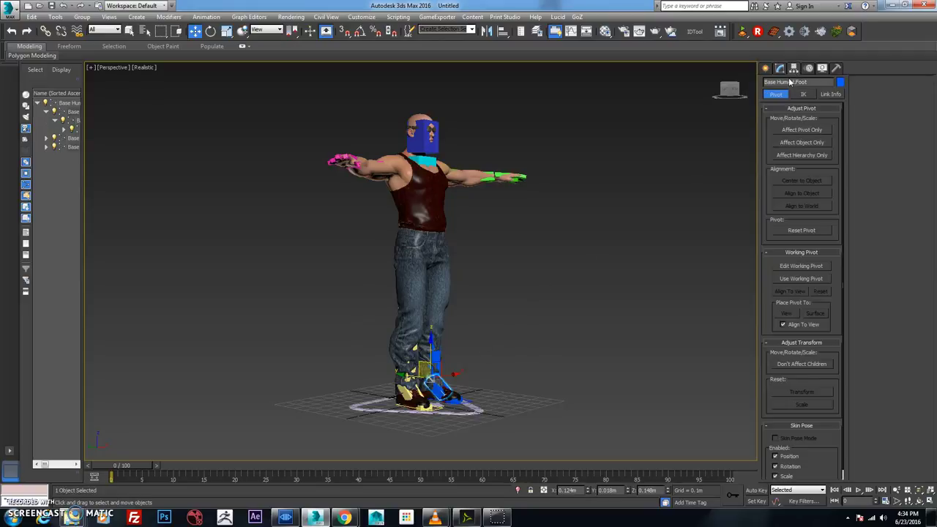
left_click(808, 67)
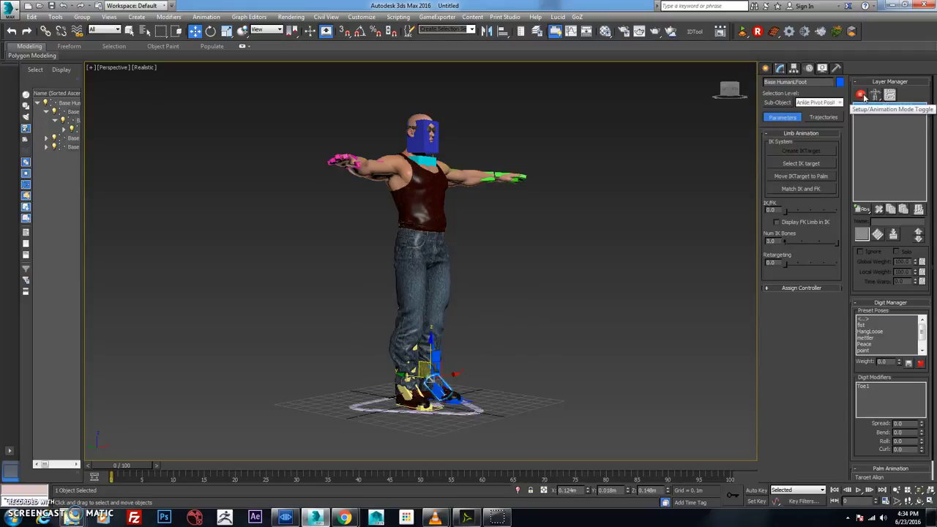
left_click(868, 95)
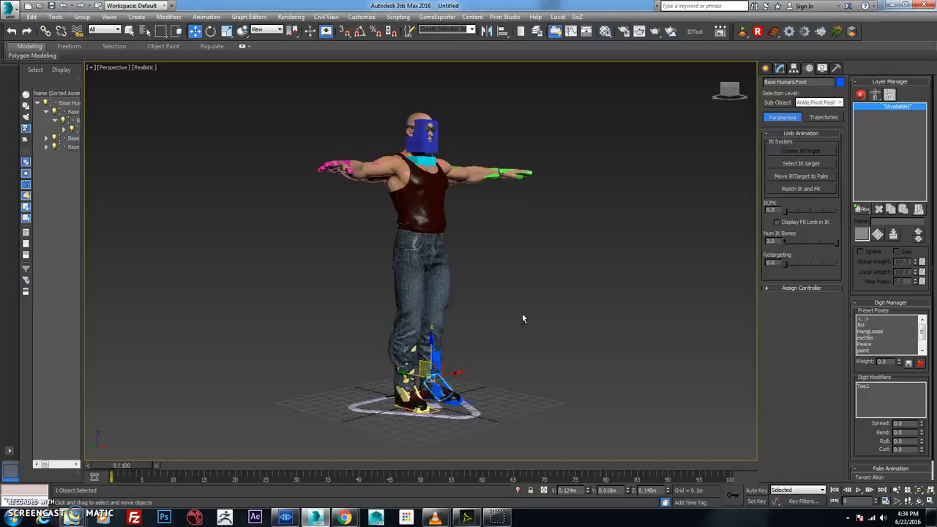
scroll(541, 307, "up", 2)
middle_click_drag(522, 313, 502, 230, "alt")
- Rotate the head control to test the rig, then marquee-select the whole character and bones
left_click(483, 288)
scroll(483, 289, "down", 2)
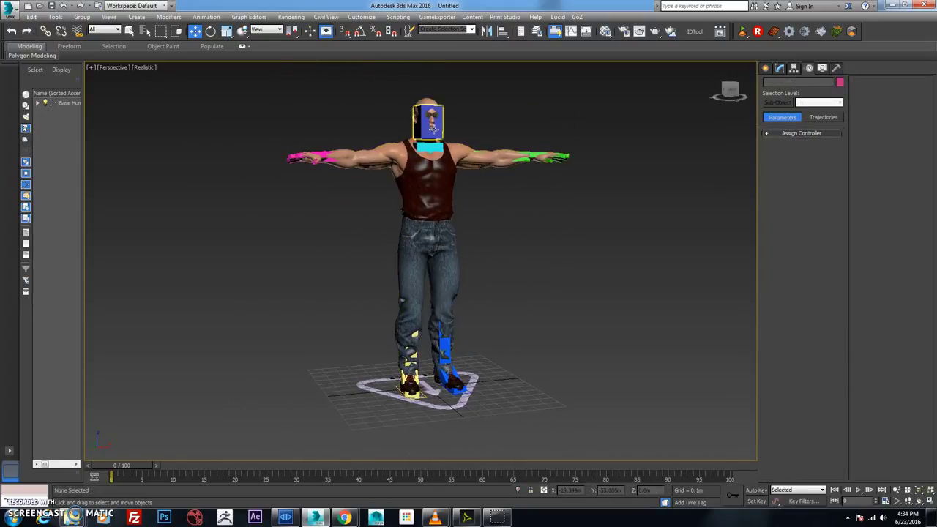
left_click(426, 123)
key("e")
left_click_drag(429, 121, 452, 117)
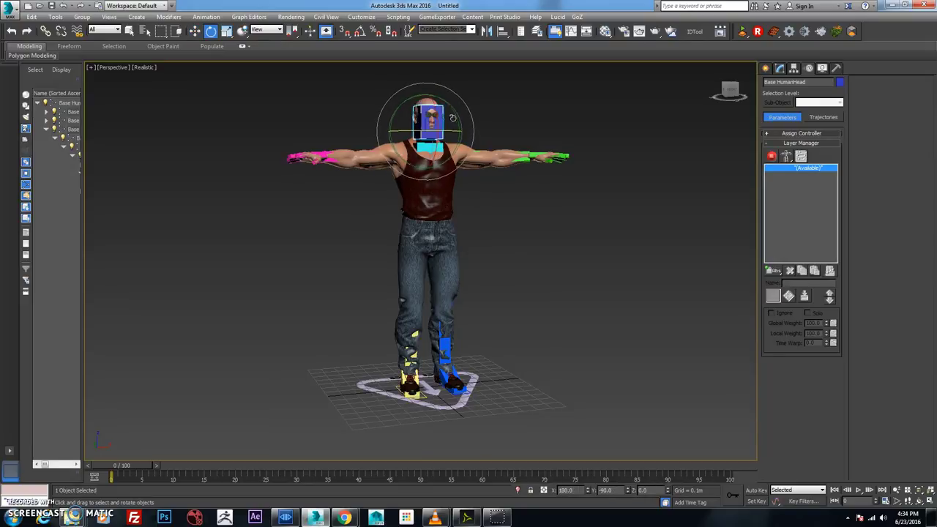
left_click(527, 113)
middle_click_drag(513, 139, 544, 166, "alt")
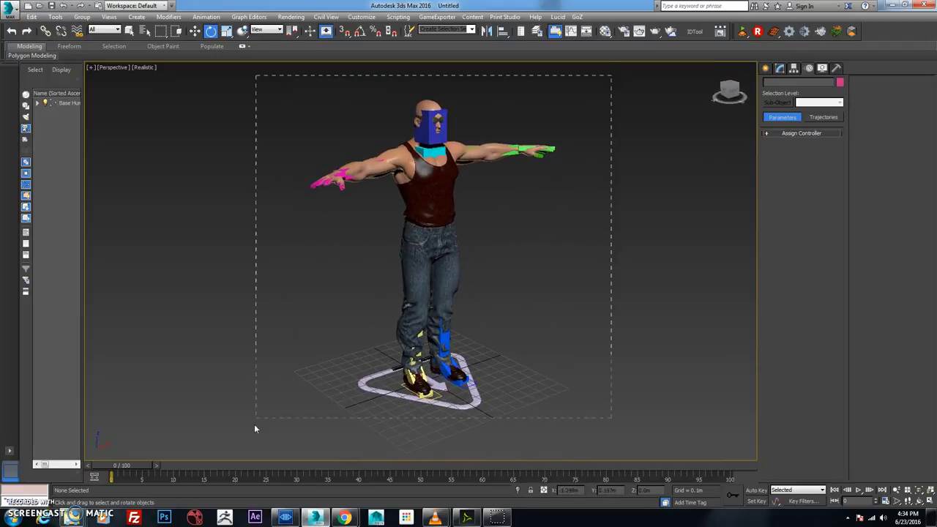
left_click_drag(255, 429, 256, 397)
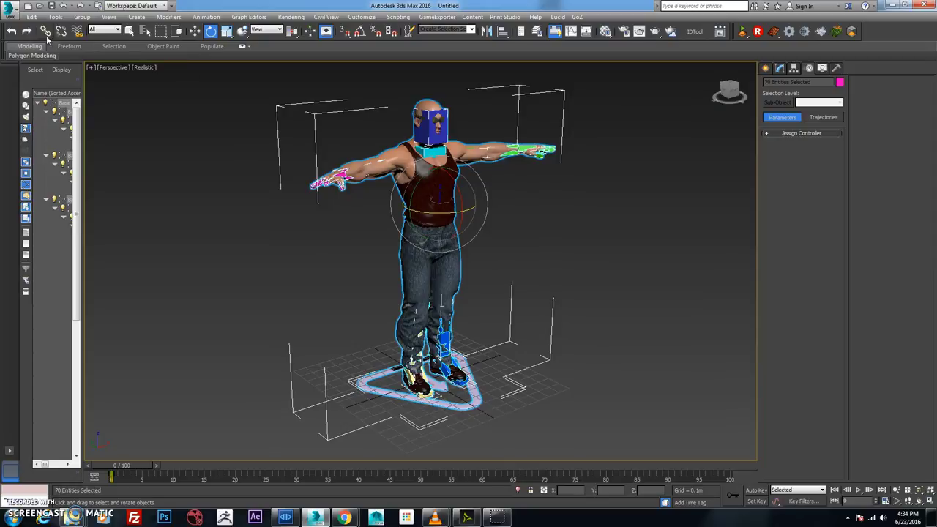
- Export Selected as hero_003.fbx, accepting the FBX Export settings and dismissing the warnings
left_click(10, 10)
left_click(33, 160)
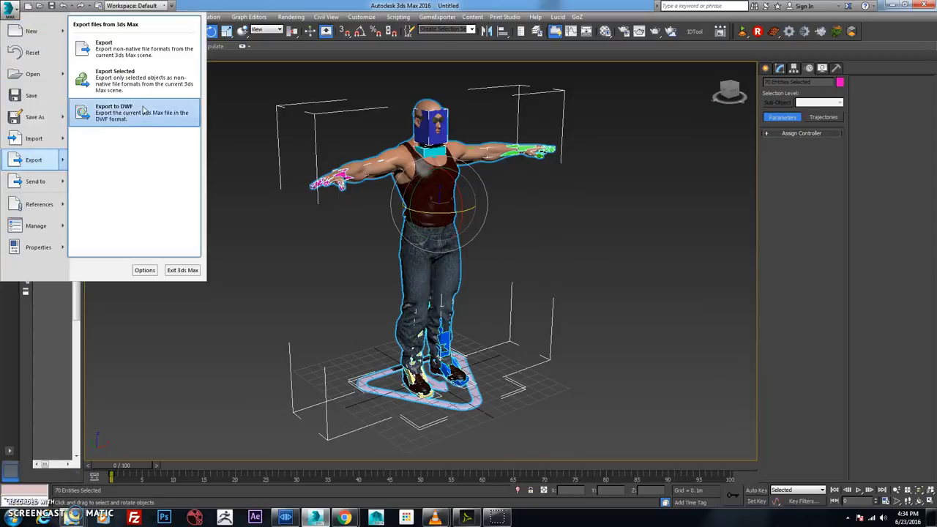
left_click(158, 87)
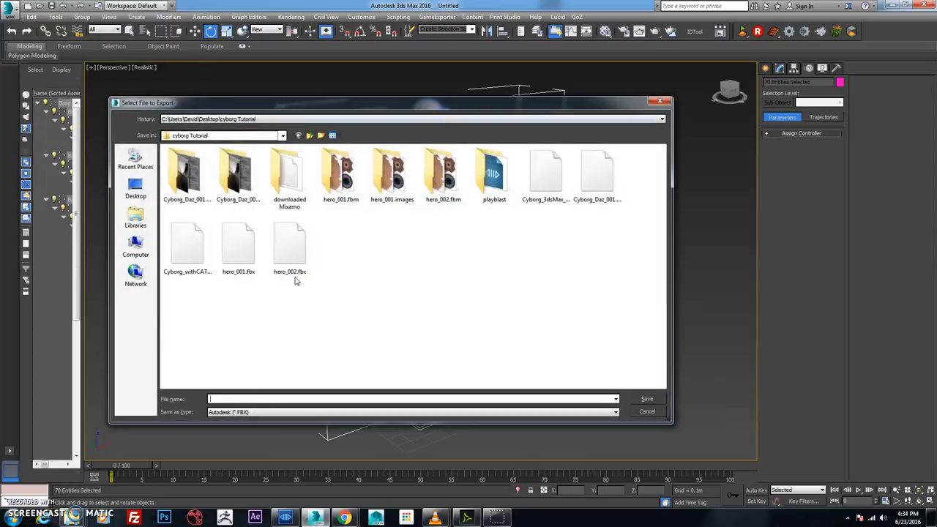
left_click(291, 253)
left_click(236, 398)
left_click(231, 399)
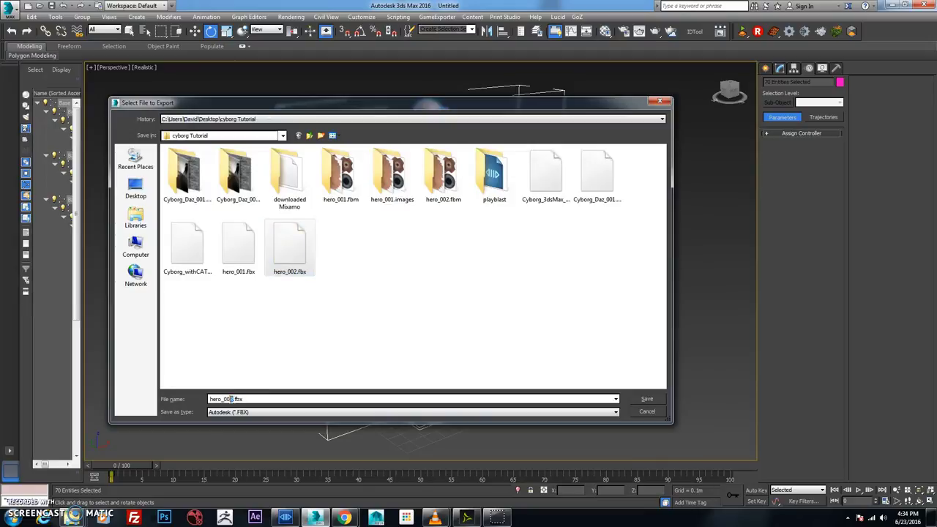
left_click(647, 400)
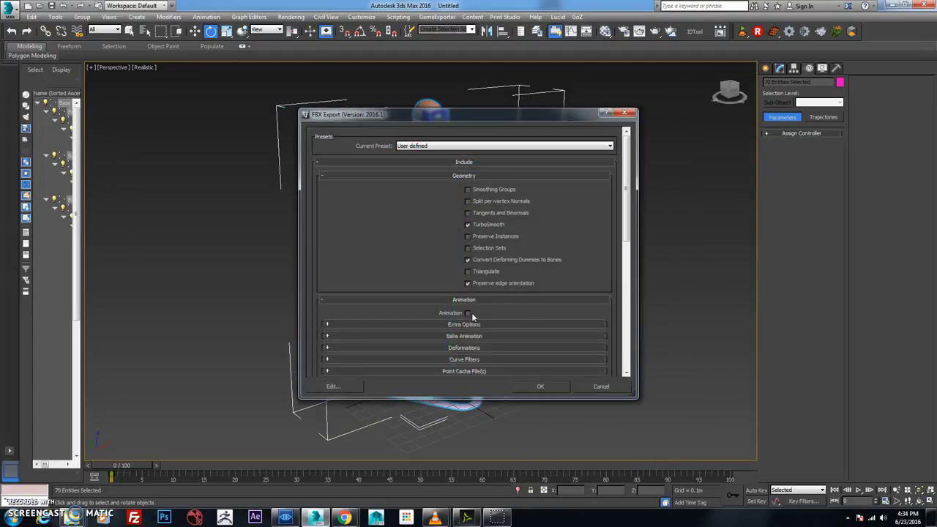
left_click(625, 330)
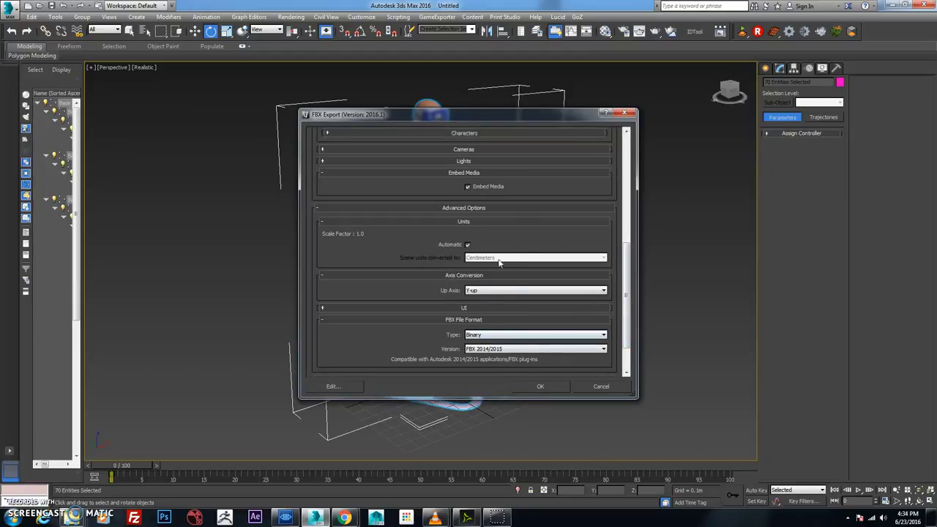
left_click(544, 388)
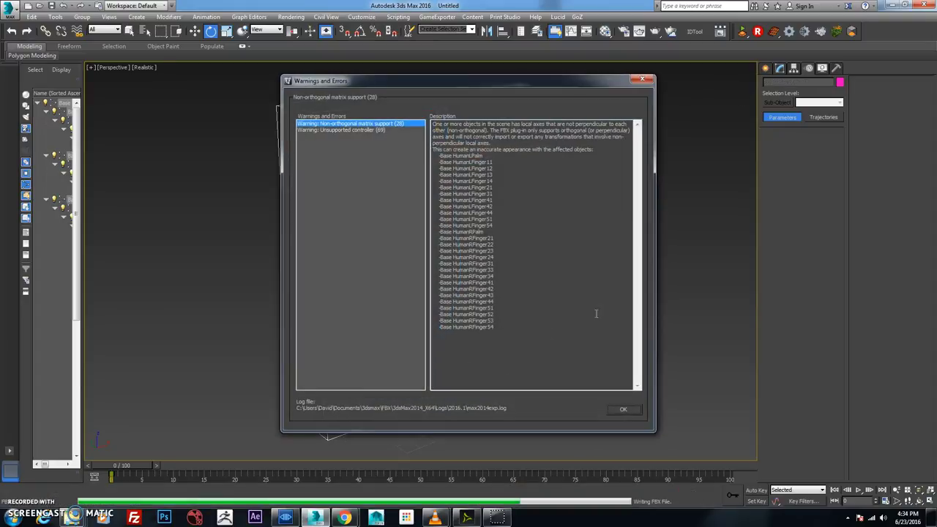
left_click(617, 410)
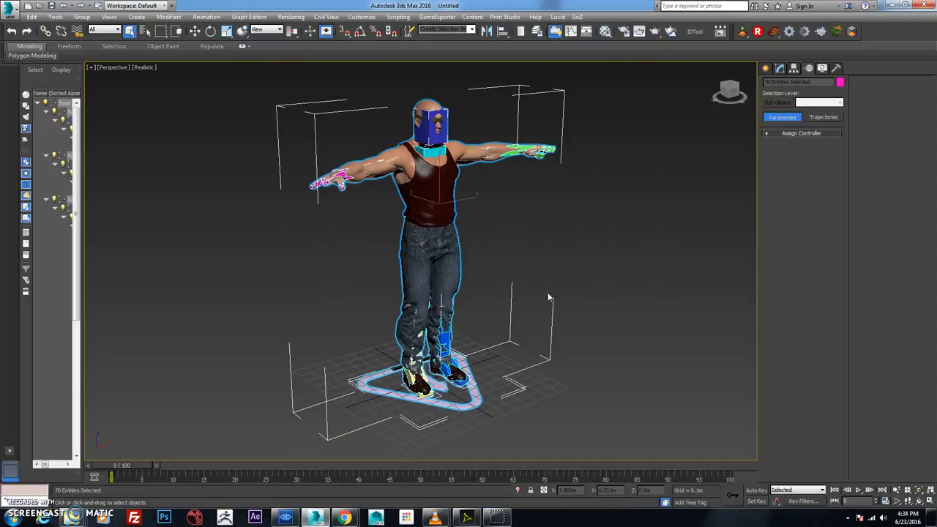
- Upload hero_003.fbx to Mixamo in Chrome and make Hero_003 the current character
mouse_move(344, 517)
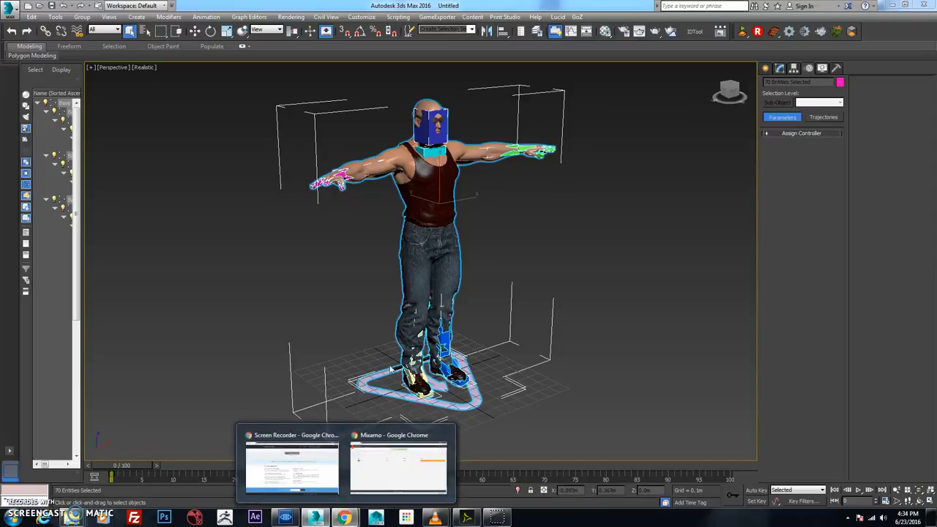
left_click(398, 465)
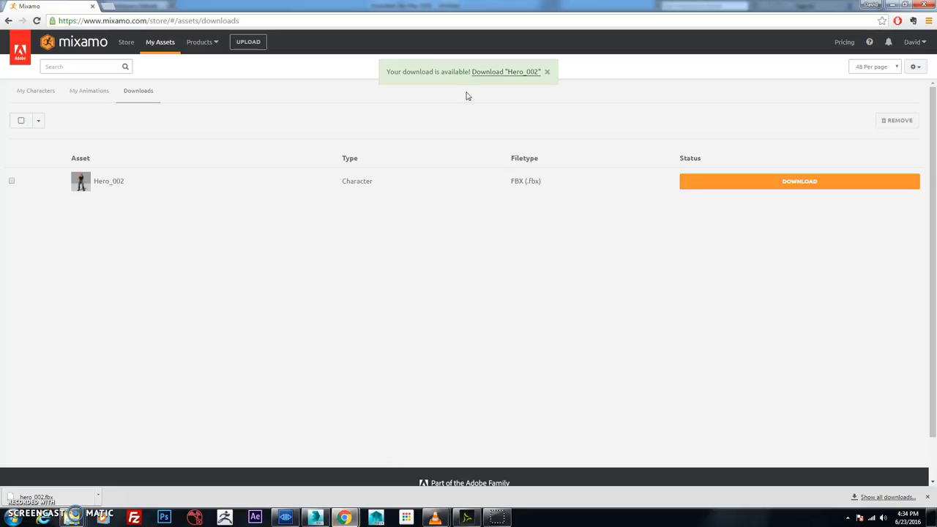
left_click(250, 41)
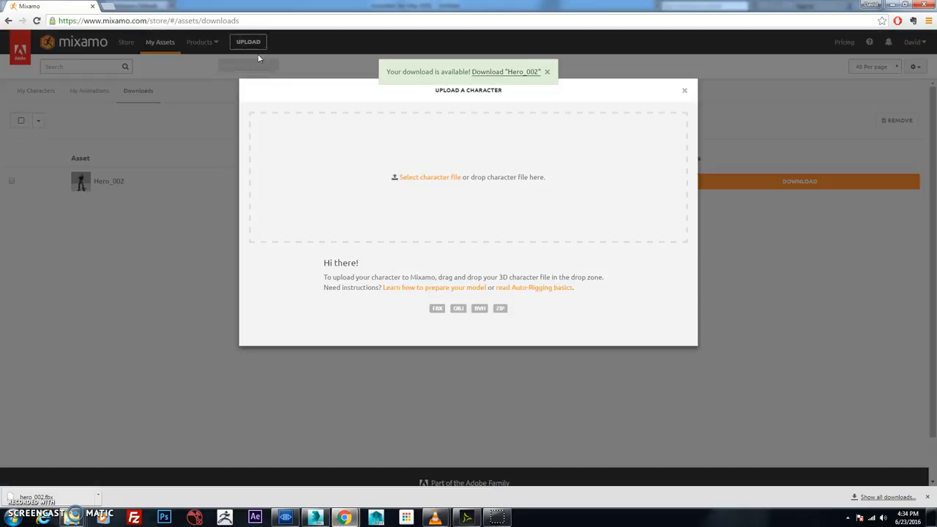
left_click(433, 185)
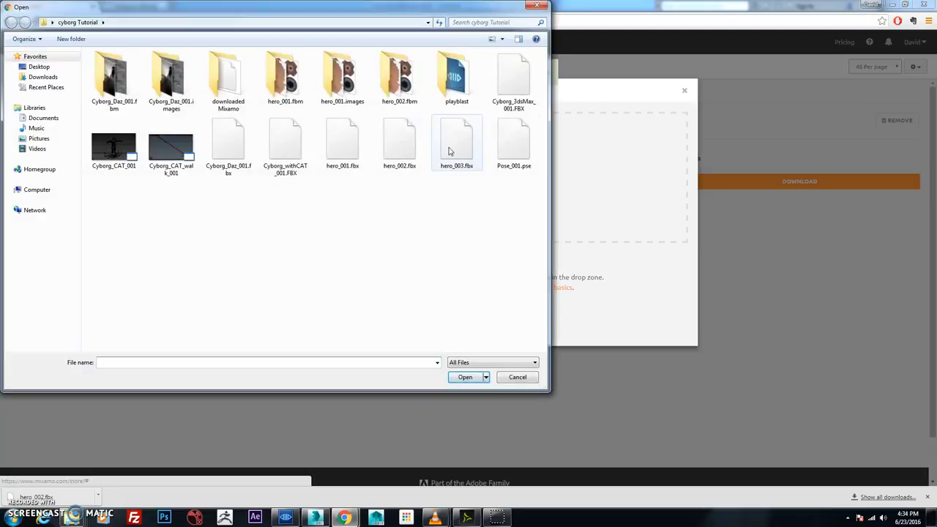
left_click(449, 151)
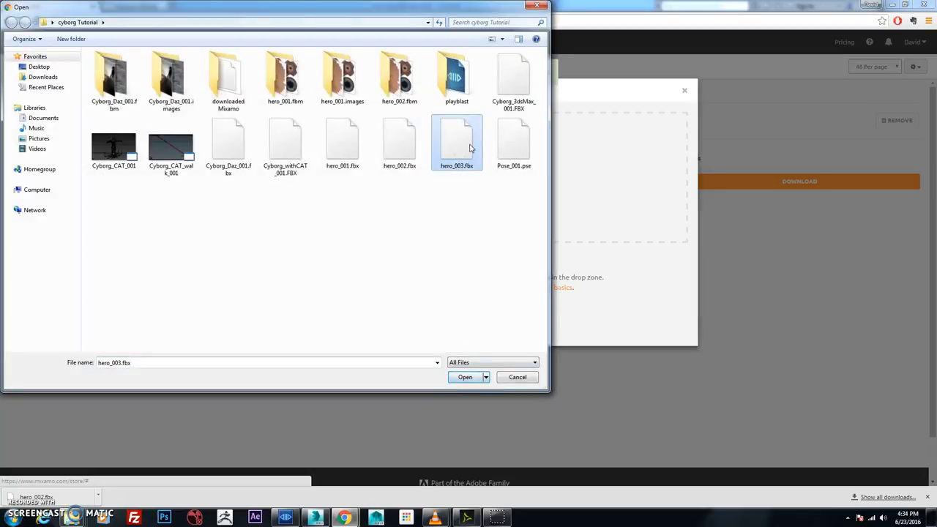
left_click(465, 377)
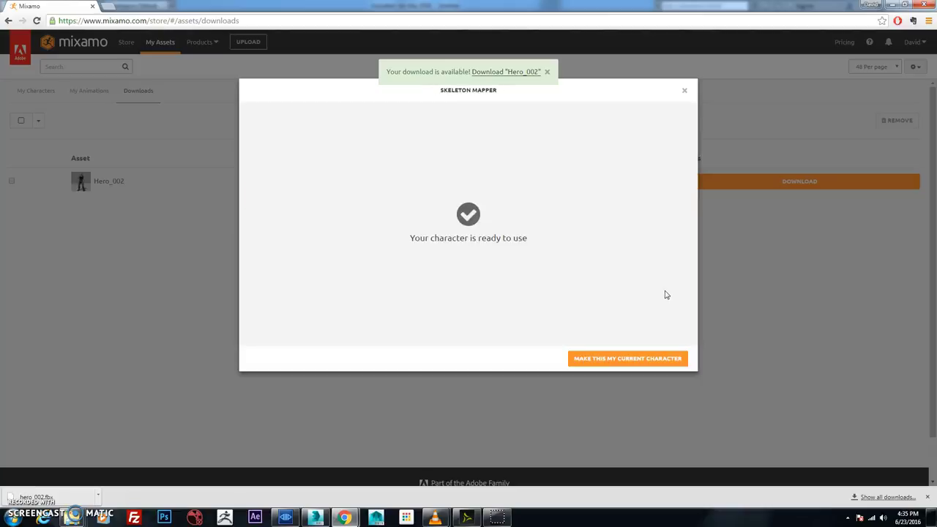
left_click(642, 359)
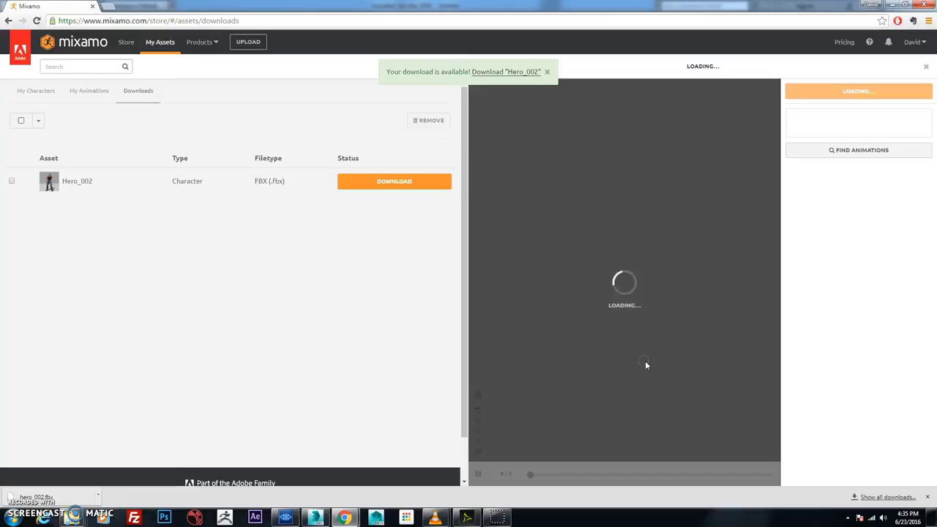
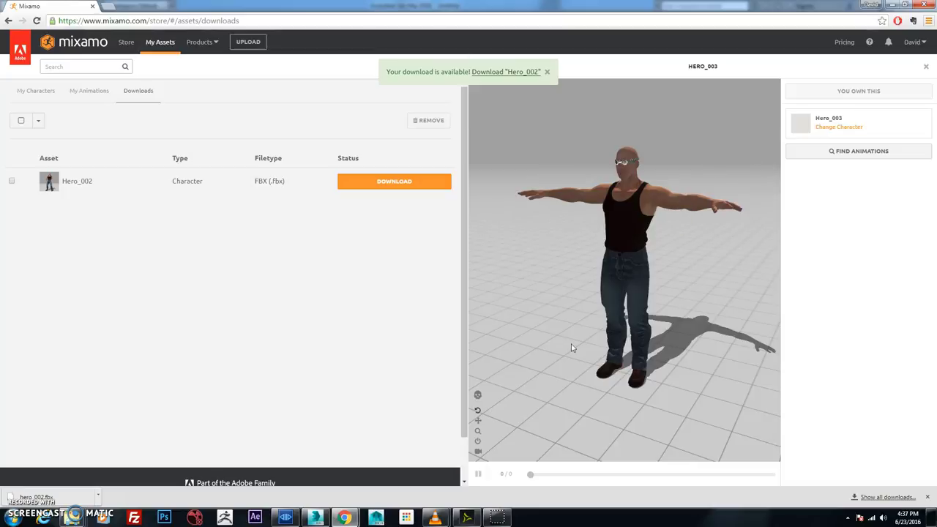
- Turn the Hero_003 preview to face the character and bring up the human Animations catalogue
mouse_move(572, 348)
left_mouse_down()
mouse_move(651, 345)
mouse_move(590, 342)
left_mouse_up()
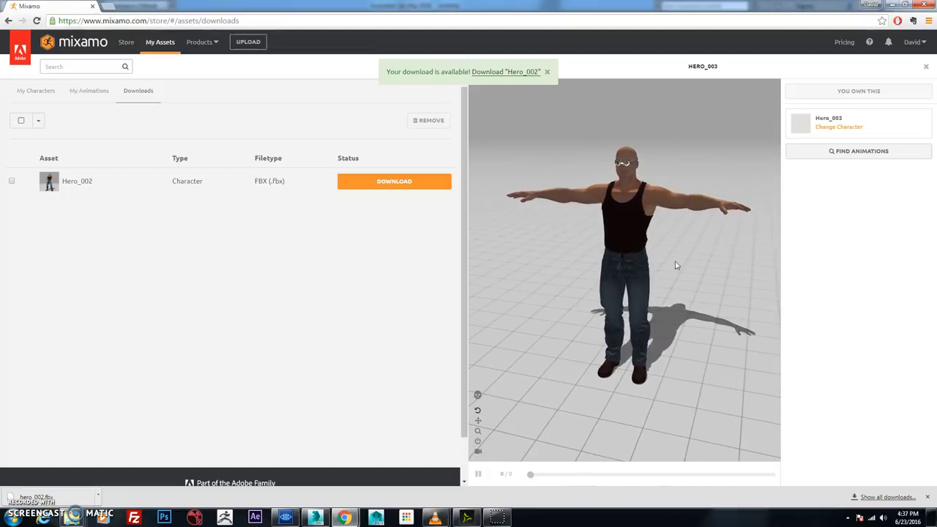
left_click(861, 152)
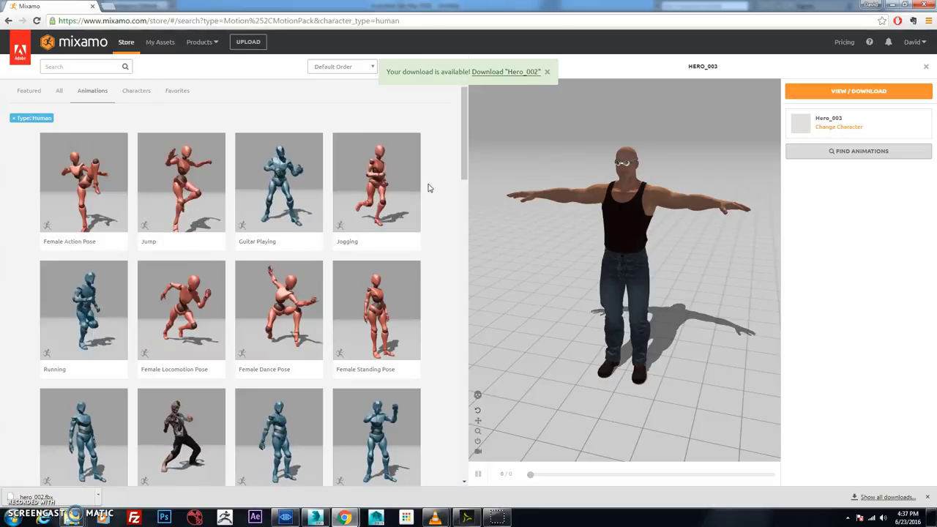
mouse_move(464, 180)
left_mouse_down()
mouse_move(457, 241)
mouse_move(468, 170)
left_mouse_up()
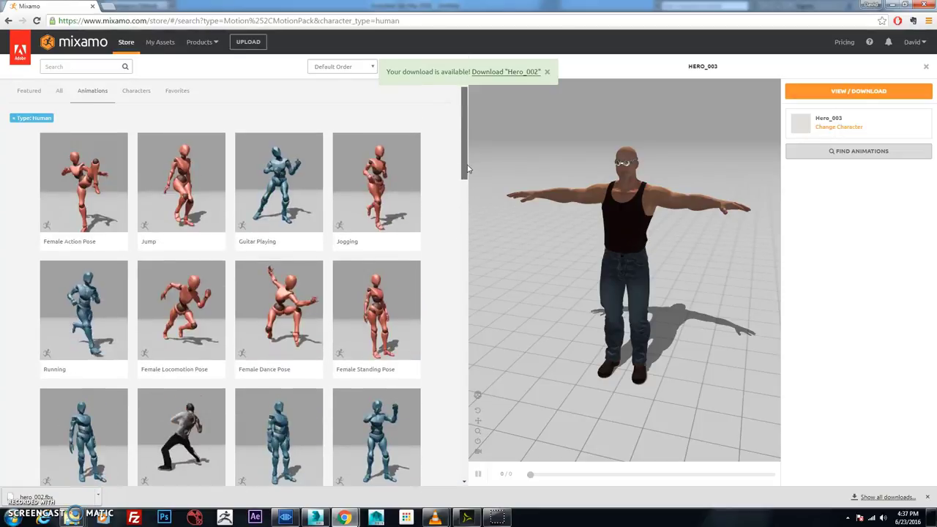
left_click(87, 66)
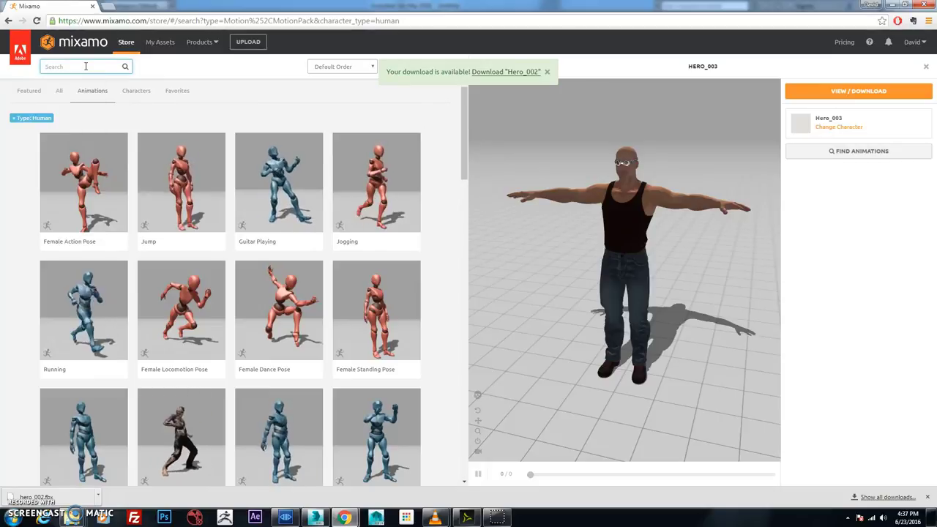
- Search for 'running' and preview several Running clips on Hero_003, one set to In Place
key("Return")
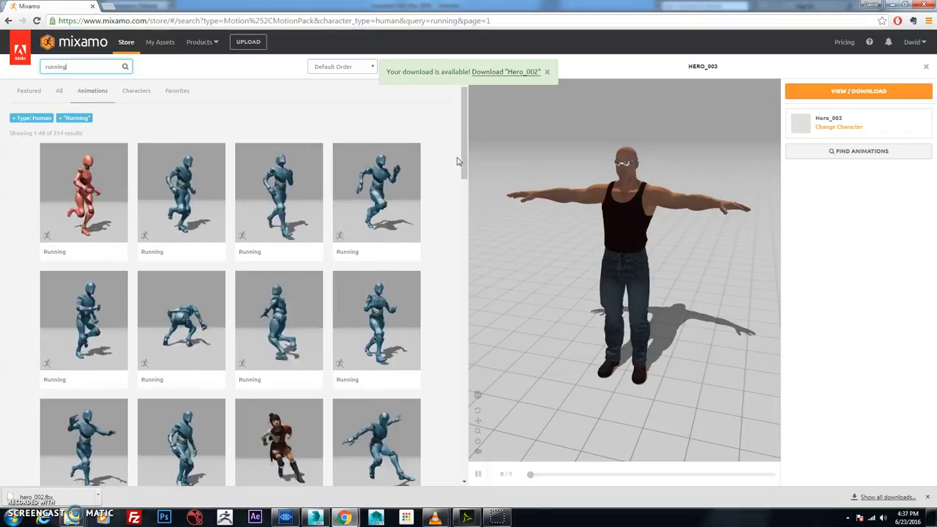
left_click_drag(464, 161, 441, 188)
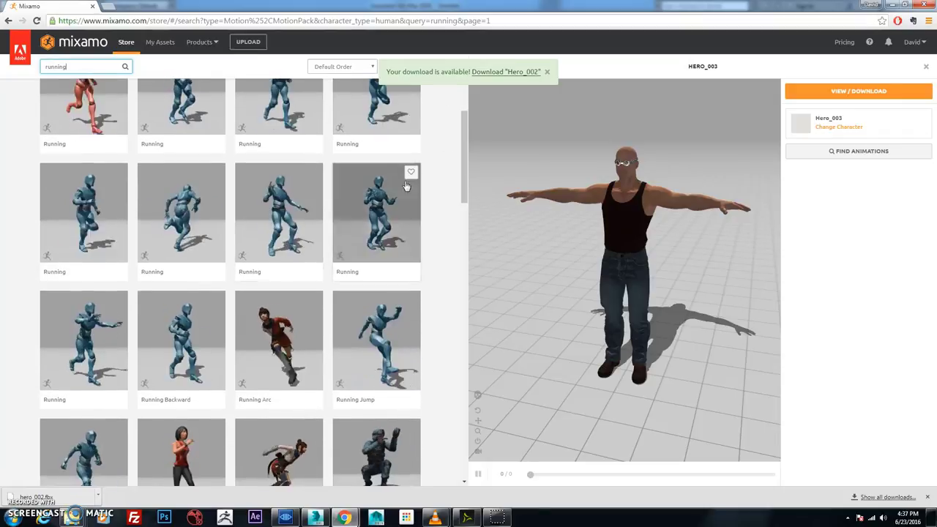
left_click(100, 236)
left_click(806, 264)
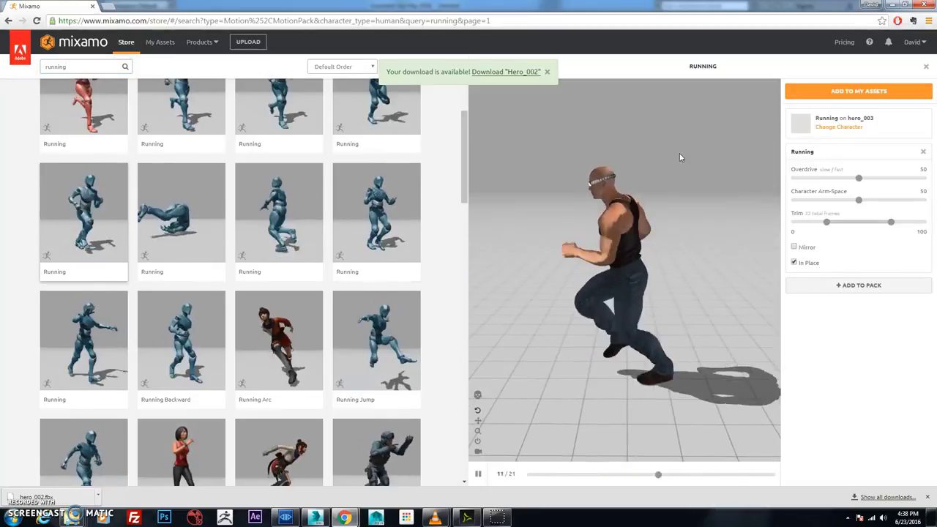
scroll(466, 154, "up", 3)
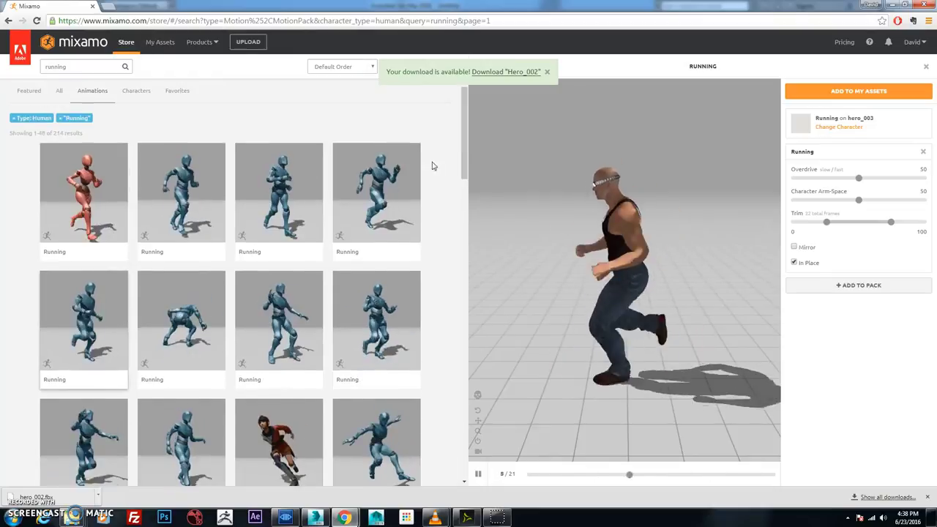
left_click(380, 194)
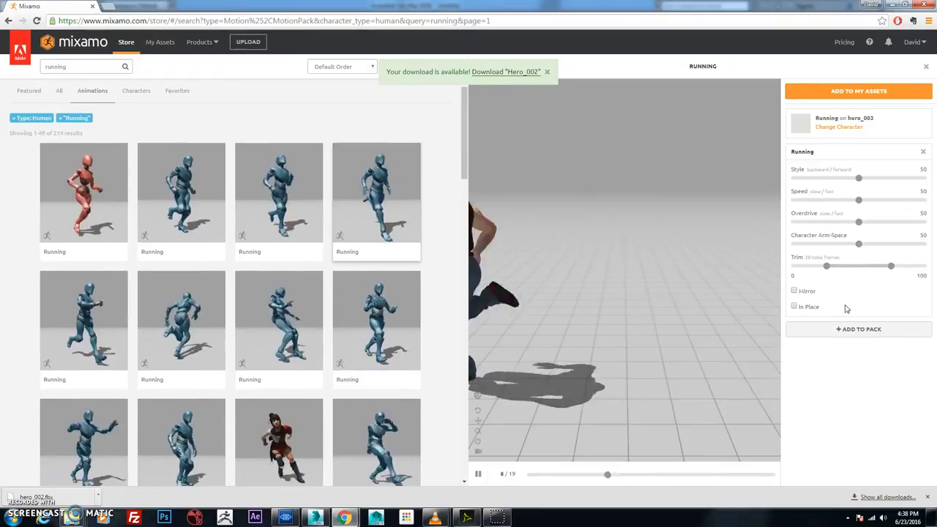
left_click(795, 307)
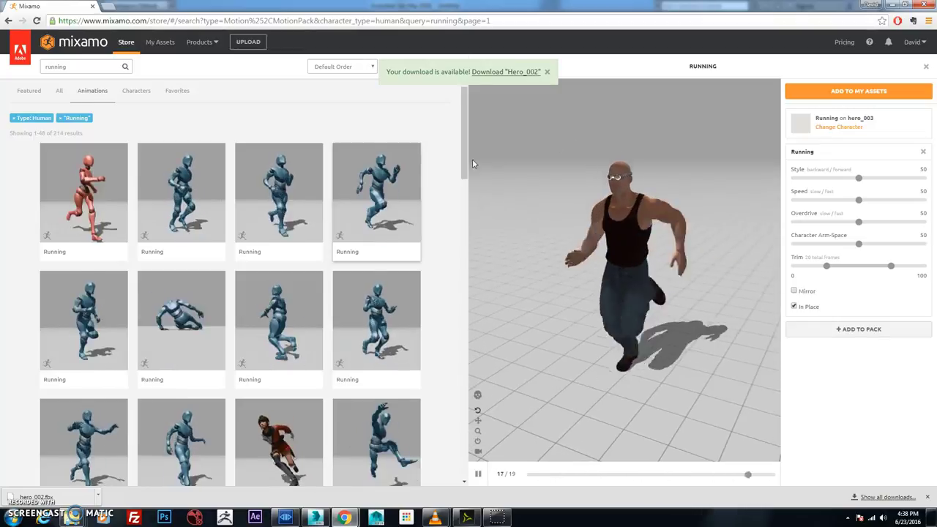
- Preview another Running clip in place, then the Running clip that includes a roll
left_click_drag(464, 170, 427, 429)
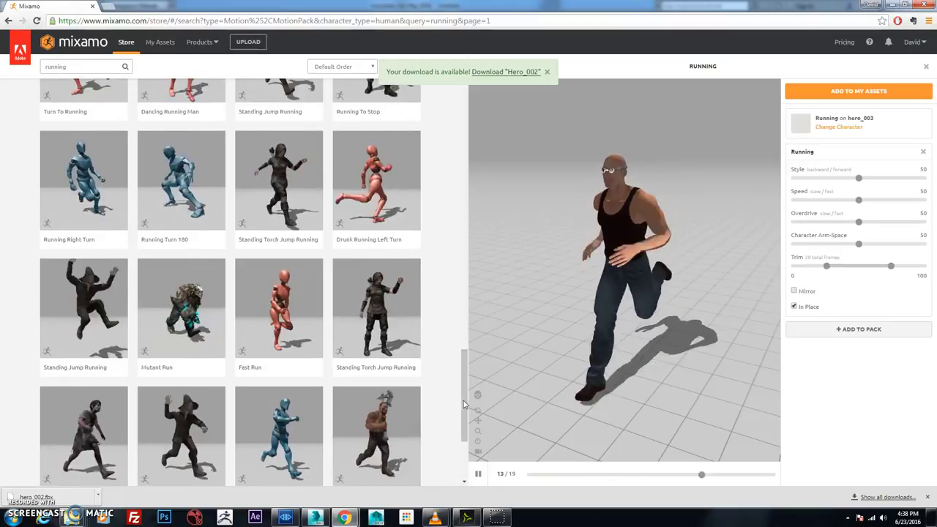
left_click_drag(463, 405, 467, 140)
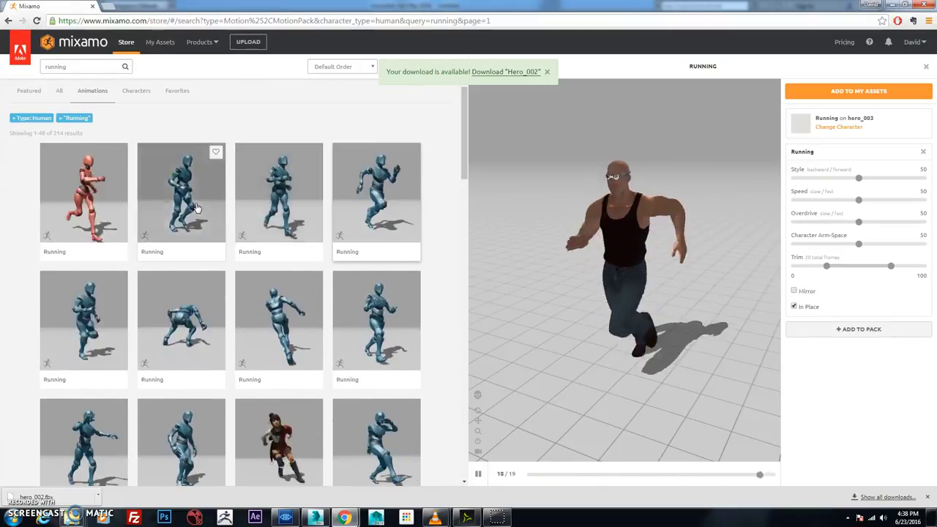
left_click(91, 314)
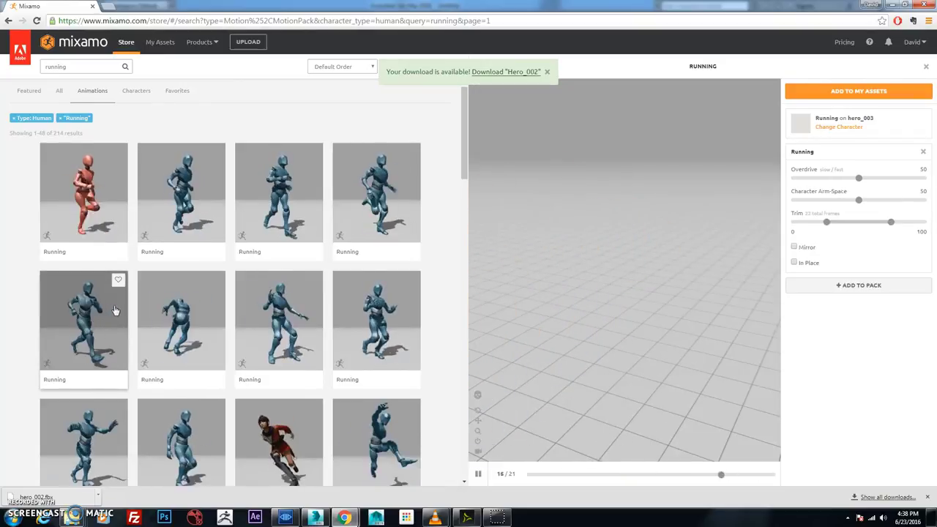
left_click(801, 262)
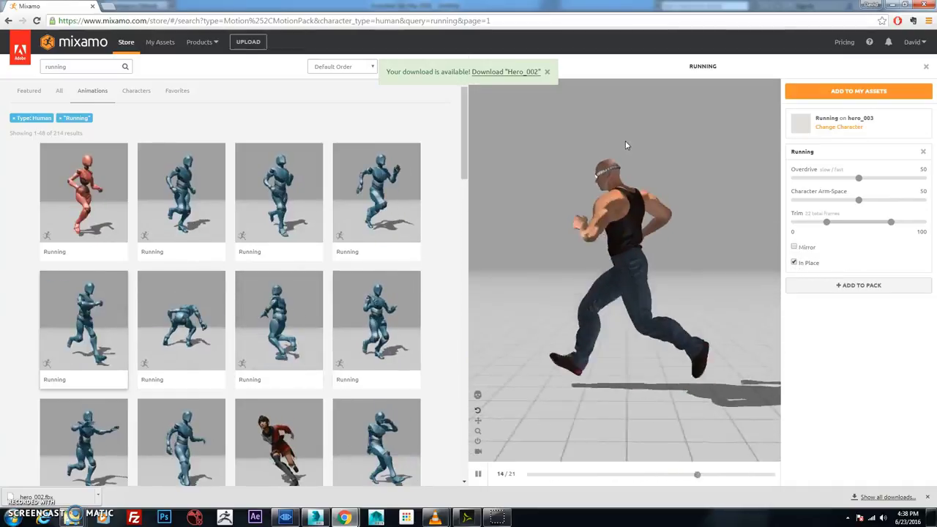
left_click(181, 320)
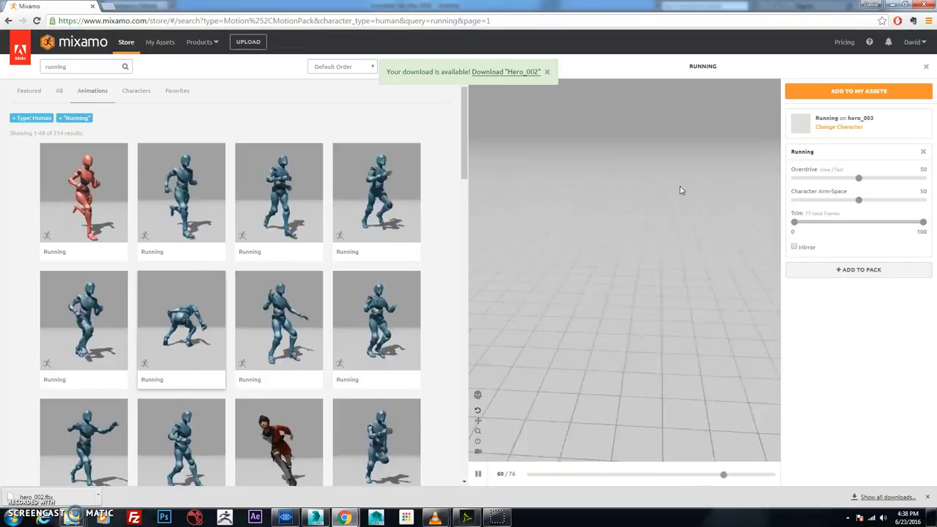
- Zoom in and scrub the paused 76-frame Running clip through its crouch and roll poses
left_click_drag(680, 188, 614, 200)
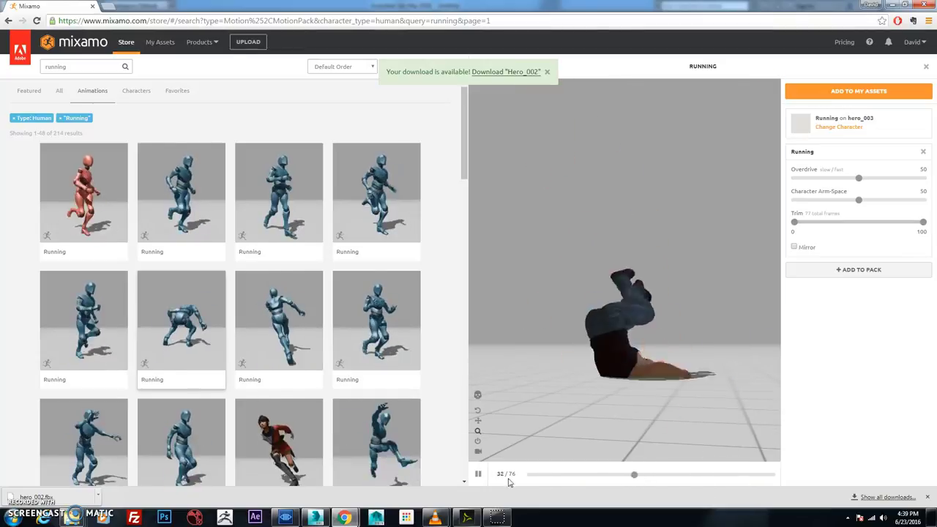
left_click(477, 474)
left_click(519, 475)
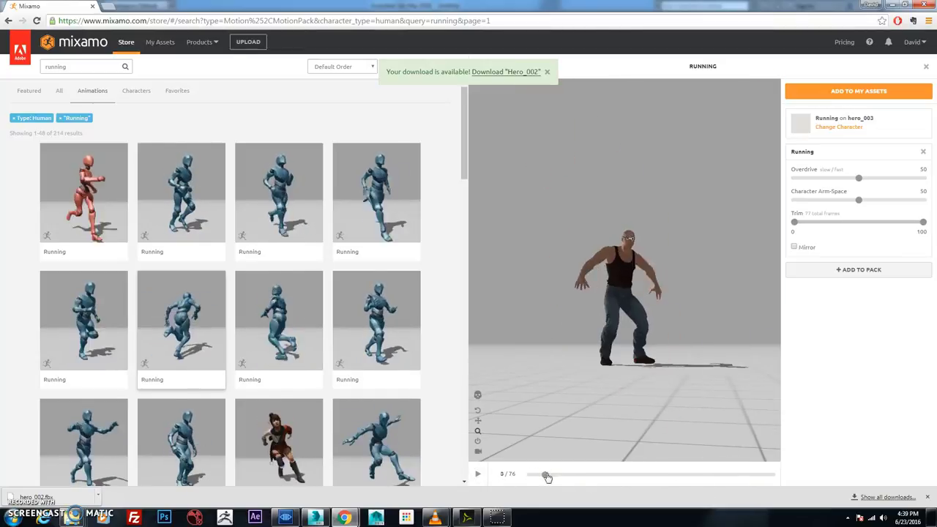
left_click_drag(593, 474, 661, 488)
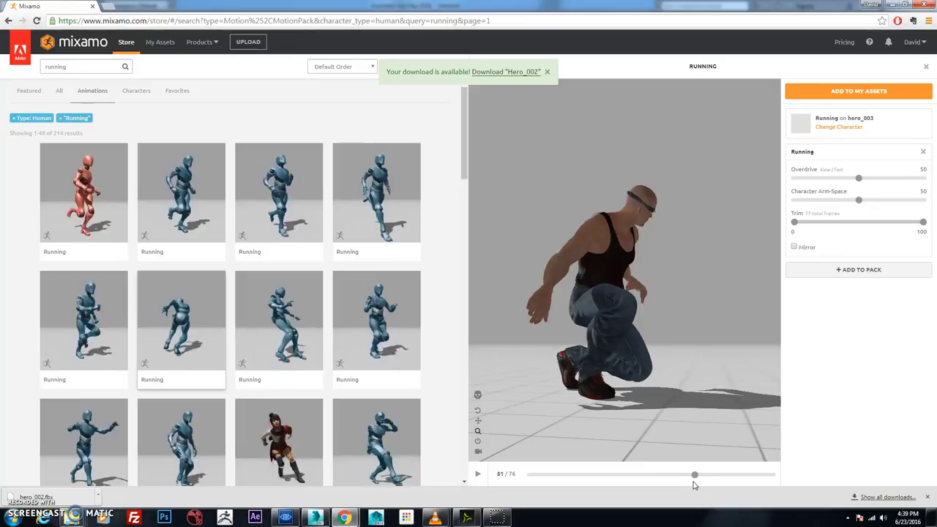
left_click_drag(694, 484, 664, 488)
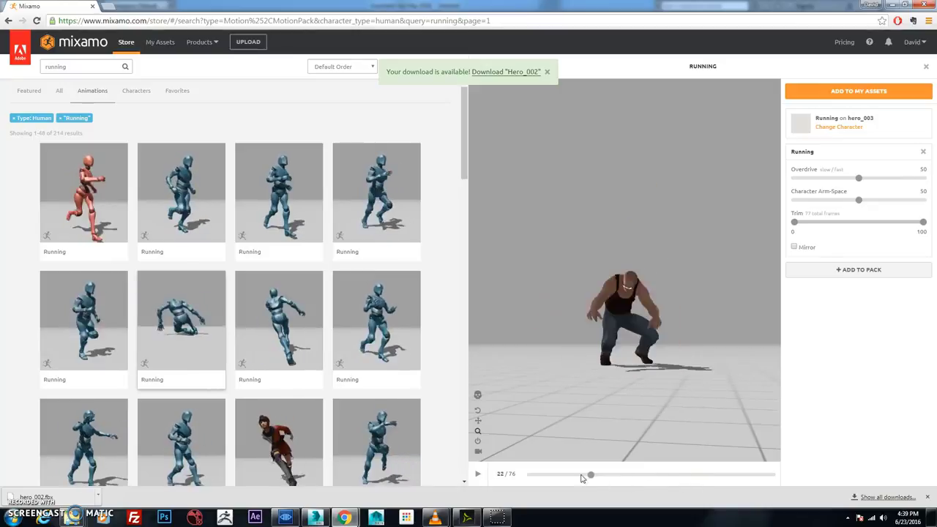
left_click_drag(594, 480, 654, 487)
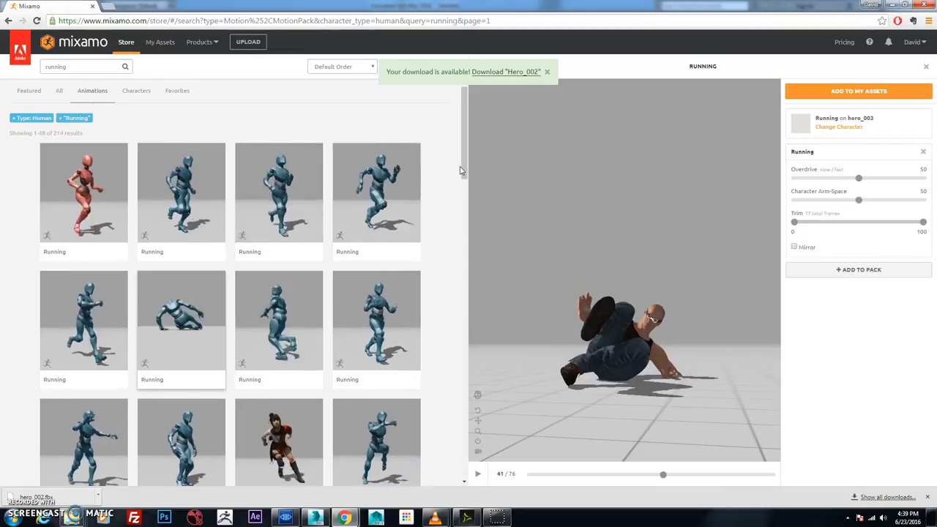
- Switch to 3ds Max, where the rigged hero character stands in T-pose
scroll(464, 165, "down", 1)
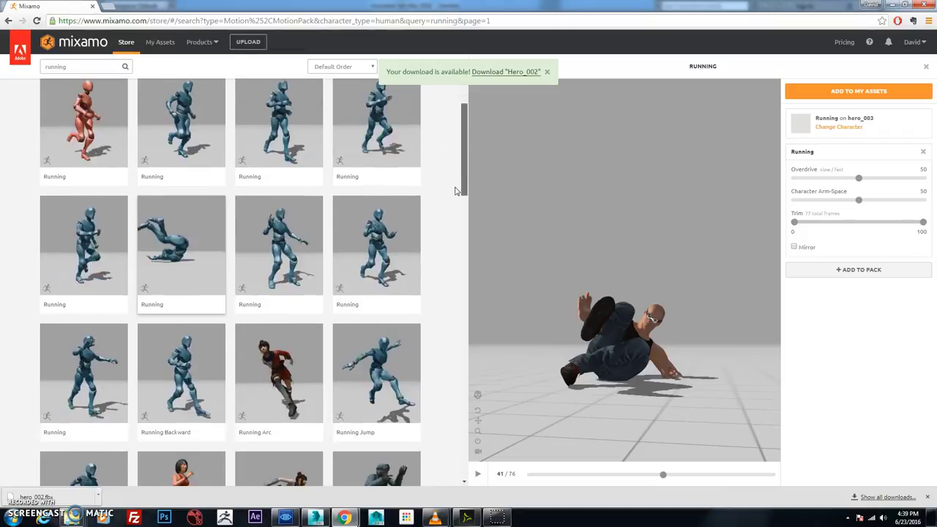
scroll(461, 169, "up", 1)
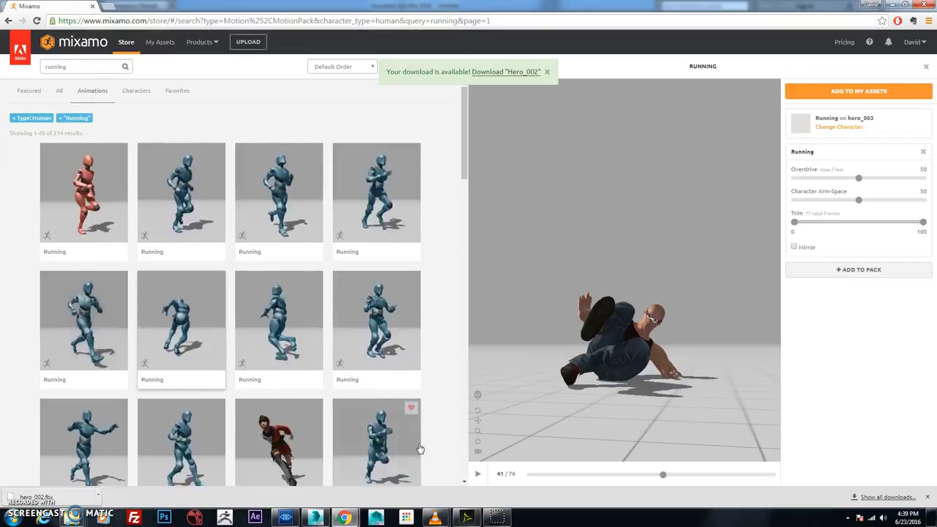
left_click(314, 518)
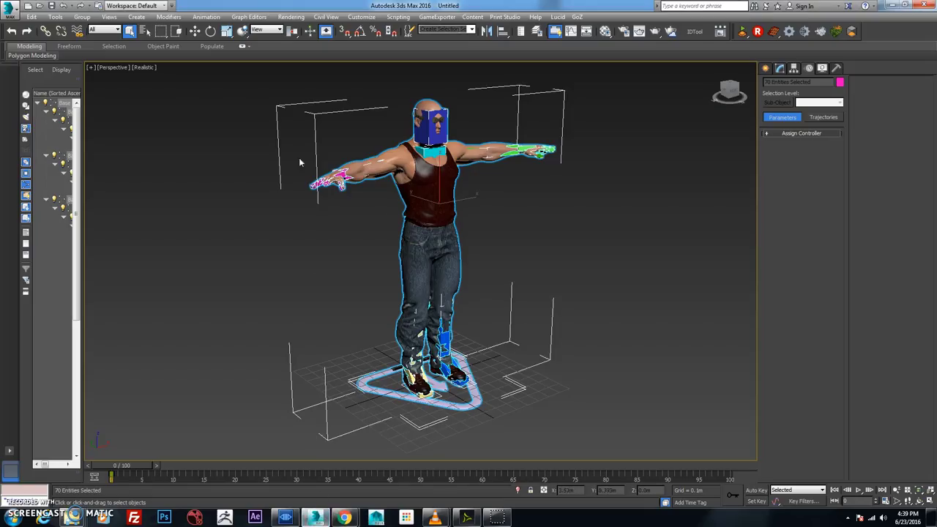
- Save the scene as Hero_001.max in the cyborg Tutorial folder on the Desktop
left_click(11, 10)
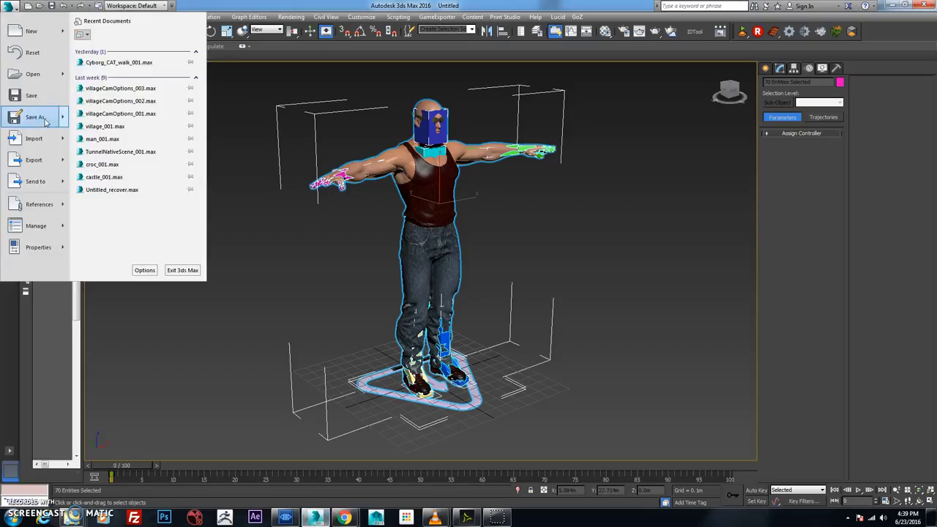
left_click(34, 118)
left_click(136, 189)
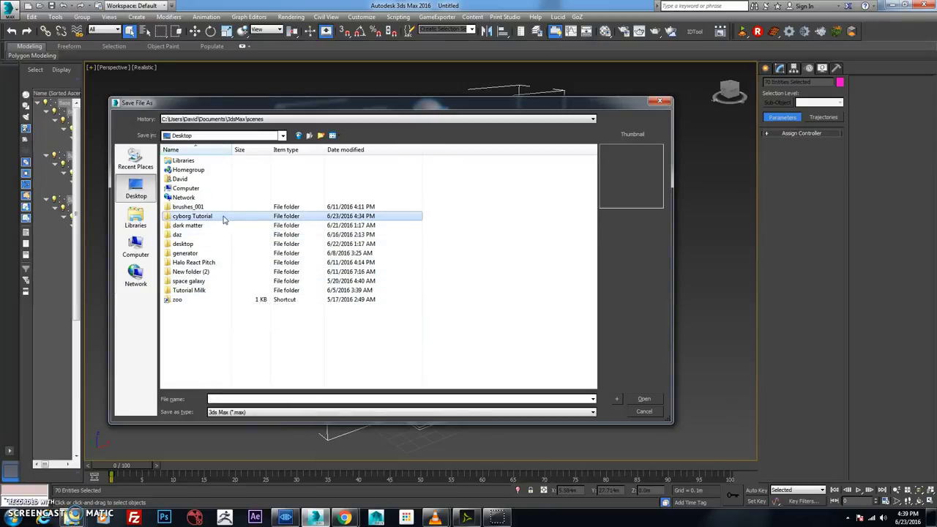
double_click(192, 216)
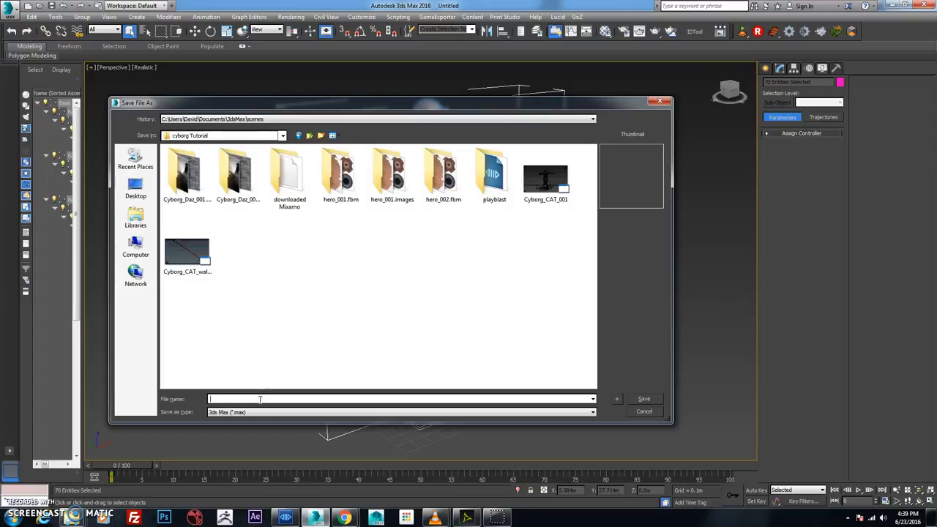
type("Hero")
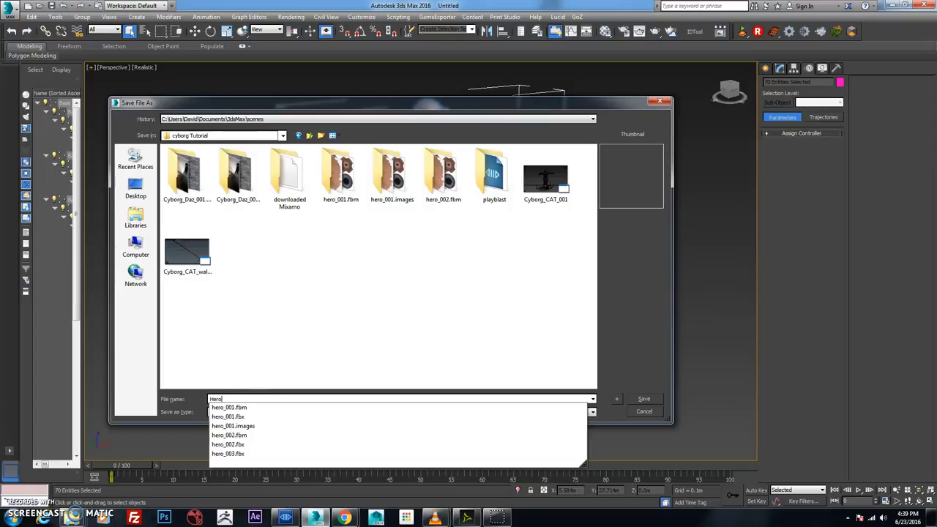
type("_001")
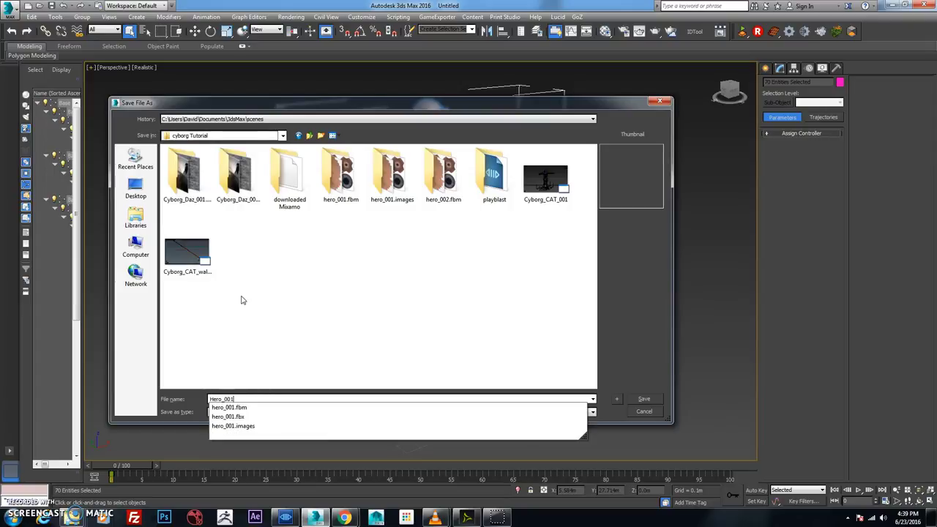
left_click(495, 364)
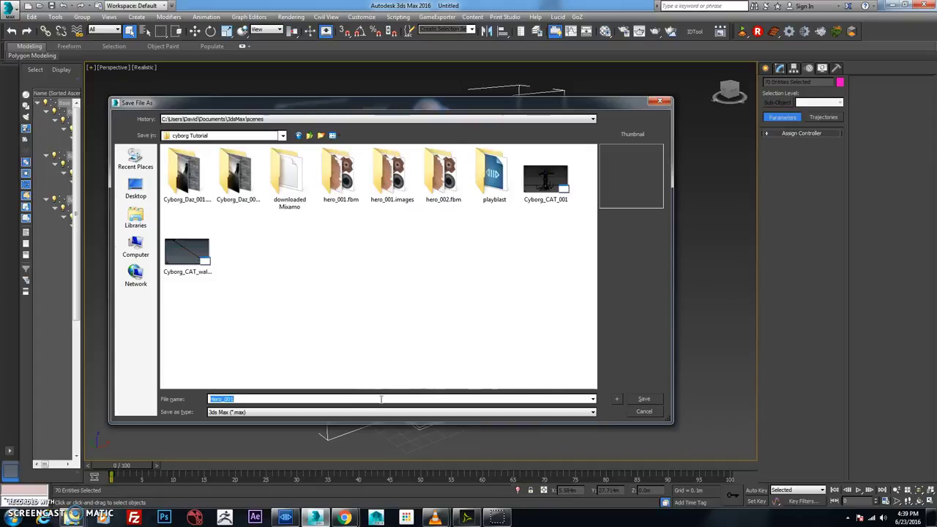
left_click(645, 399)
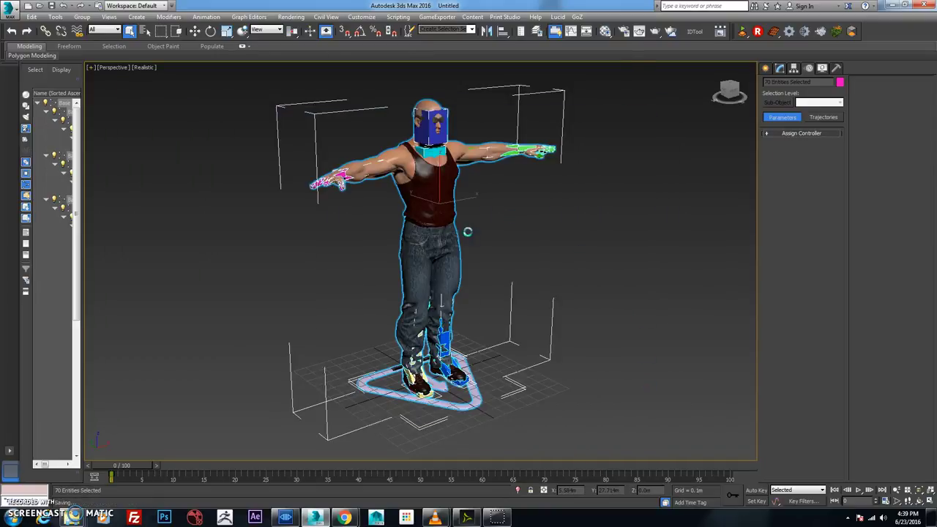
- Back in Mixamo, add a Running clip to My Assets, then preview the 76-frame Running variant with a roll
mouse_move(345, 519)
left_click(407, 469)
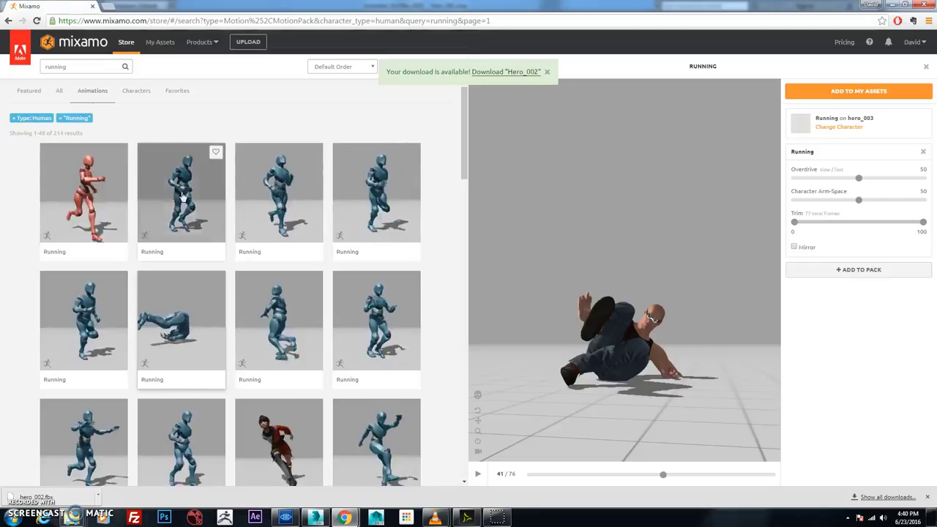
left_click(99, 307)
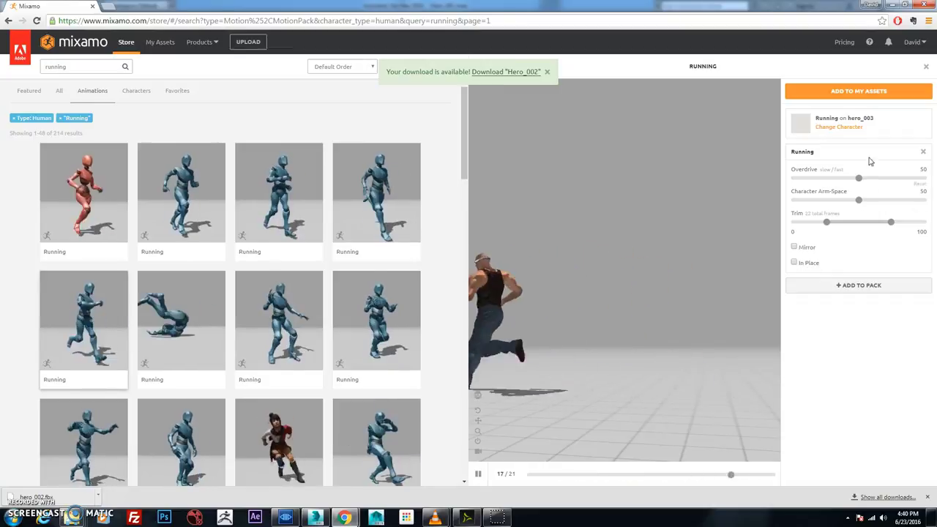
left_click(879, 93)
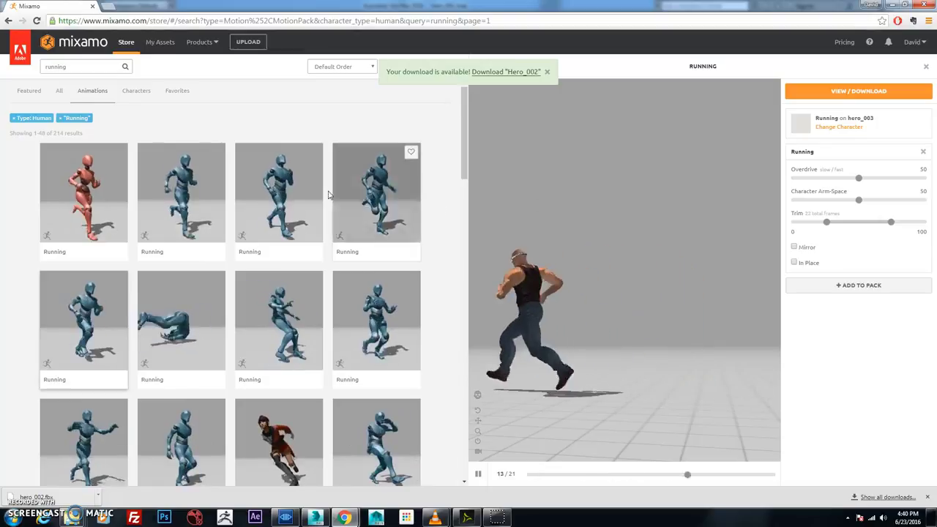
scroll(464, 175, "down", 1)
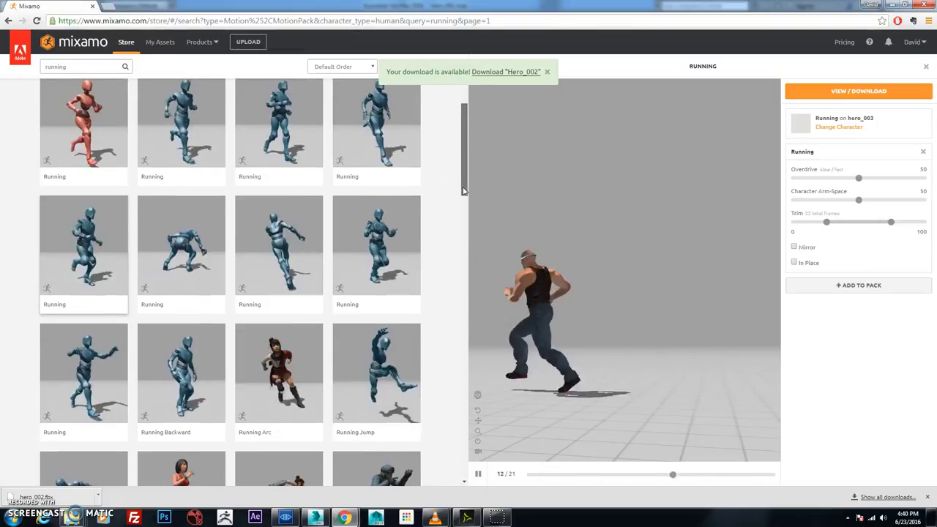
left_click(223, 256)
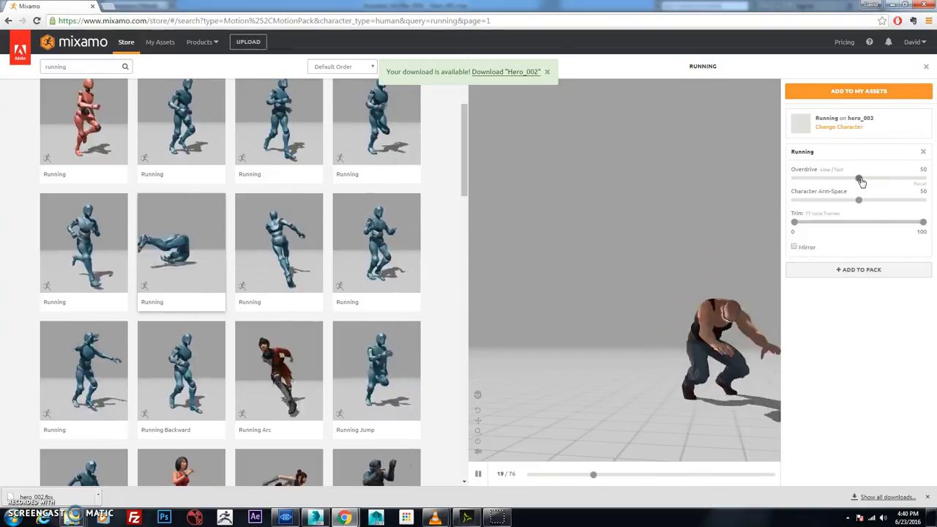
- Try Overdrive speeds of 66 and 77 on the crouched Running clip, settling on 74
left_click_drag(883, 180, 880, 180)
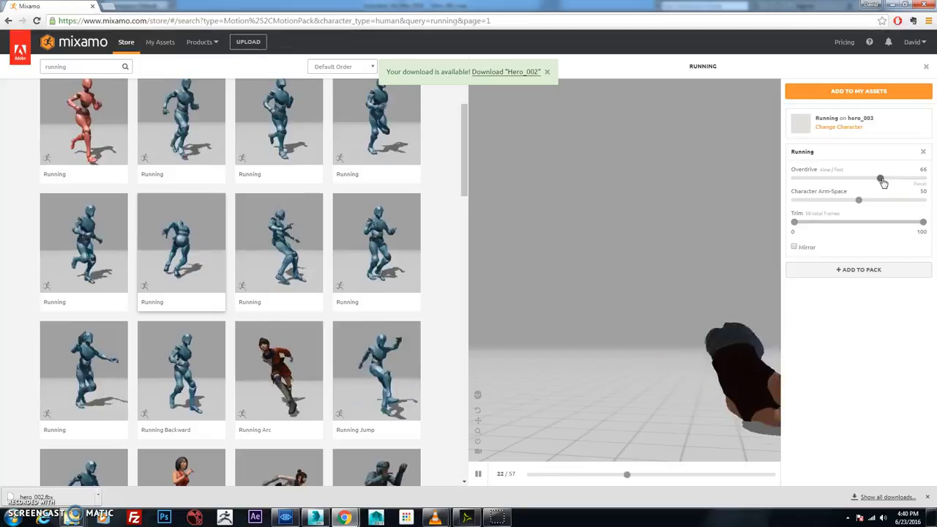
left_click_drag(897, 183, 893, 184)
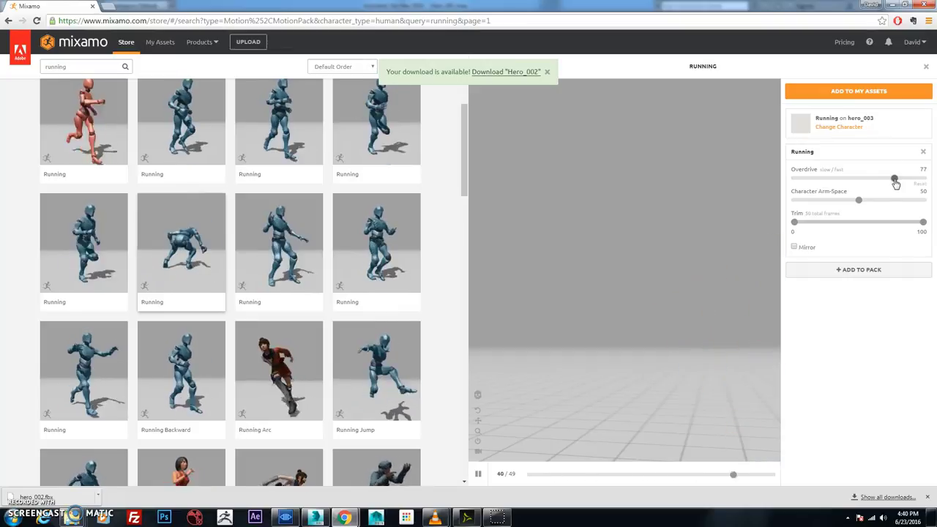
left_click_drag(888, 184, 891, 184)
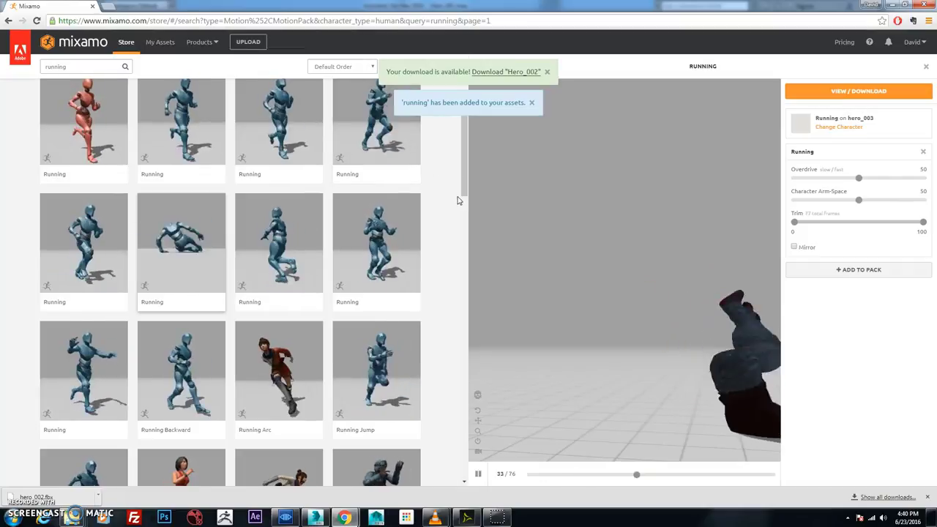
- Preview Running Turn 180, then the 23-frame Running Right Turn from a raised angle
scroll(466, 194, "down", 1)
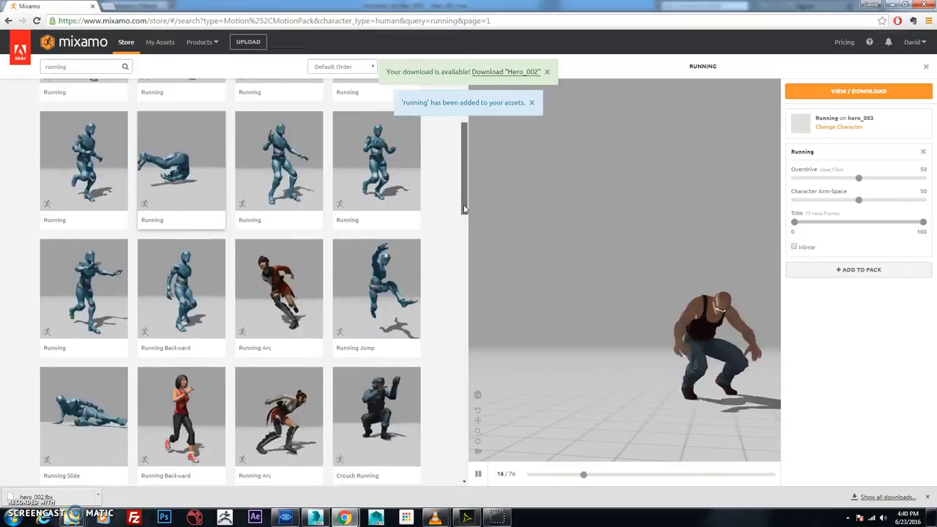
scroll(460, 195, "up", 1)
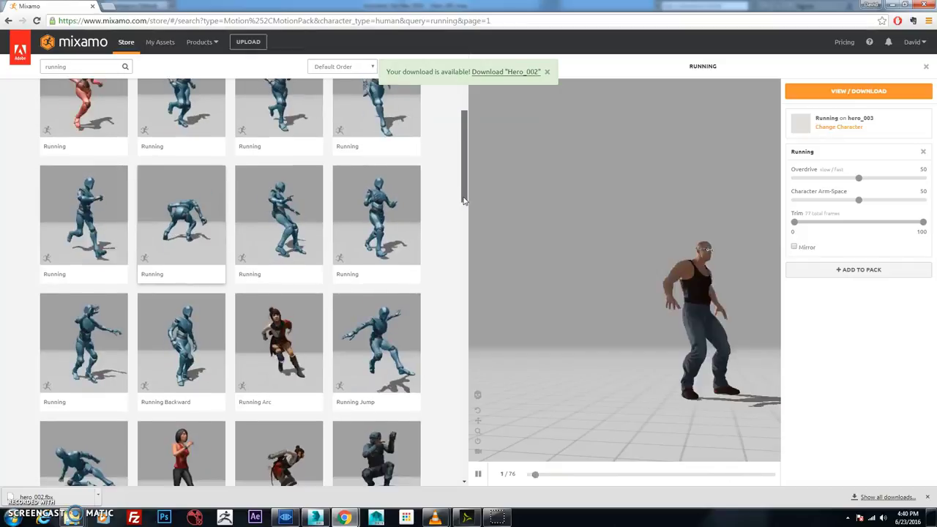
scroll(463, 197, "up", 1)
scroll(472, 206, "down", 2)
scroll(476, 209, "down", 4)
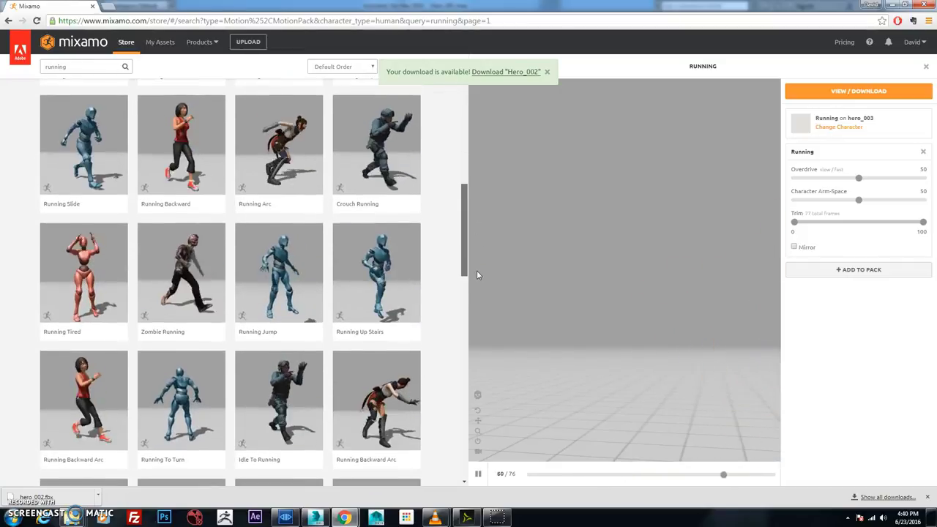
scroll(480, 307, "down", 4)
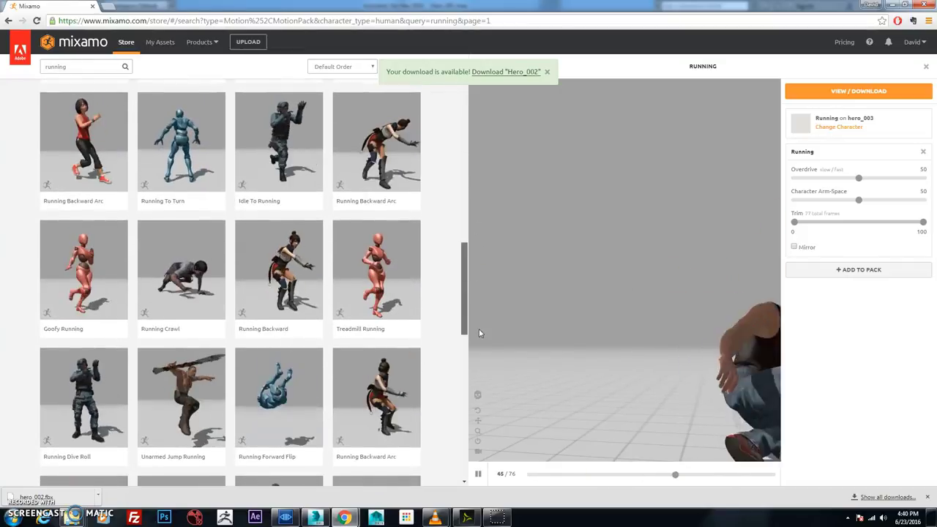
scroll(480, 344, "down", 4)
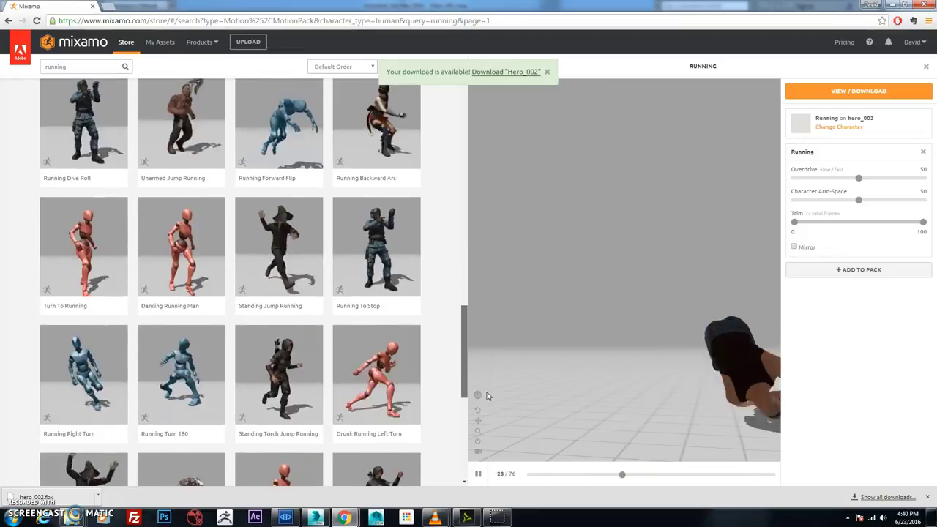
scroll(195, 249, "down", 2)
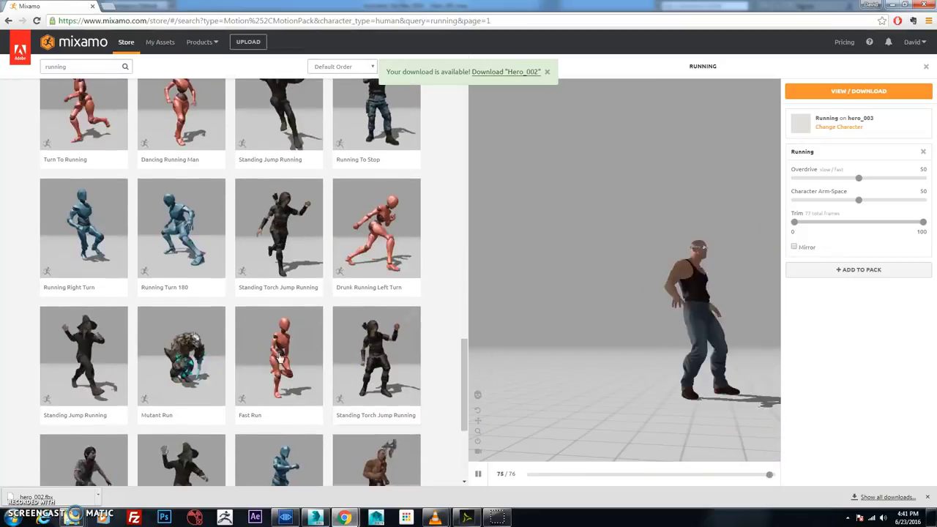
left_click(195, 249)
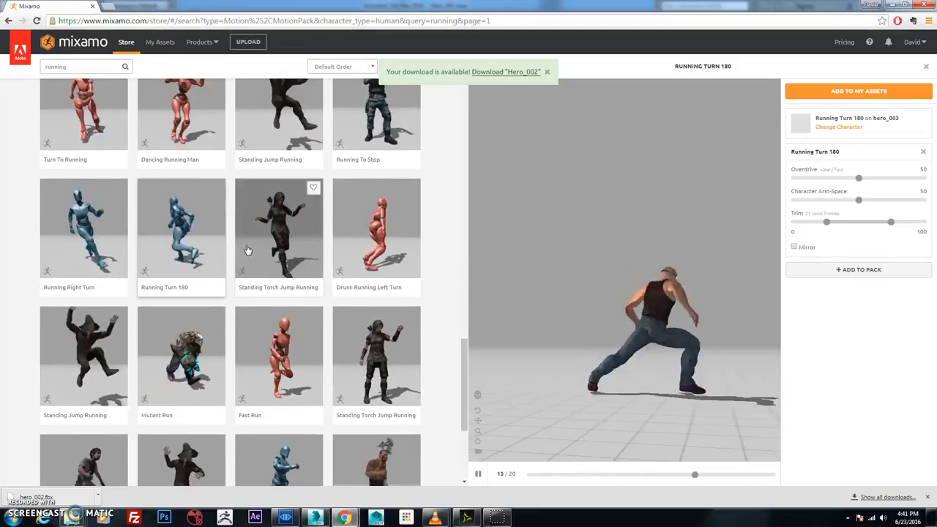
left_click(82, 231)
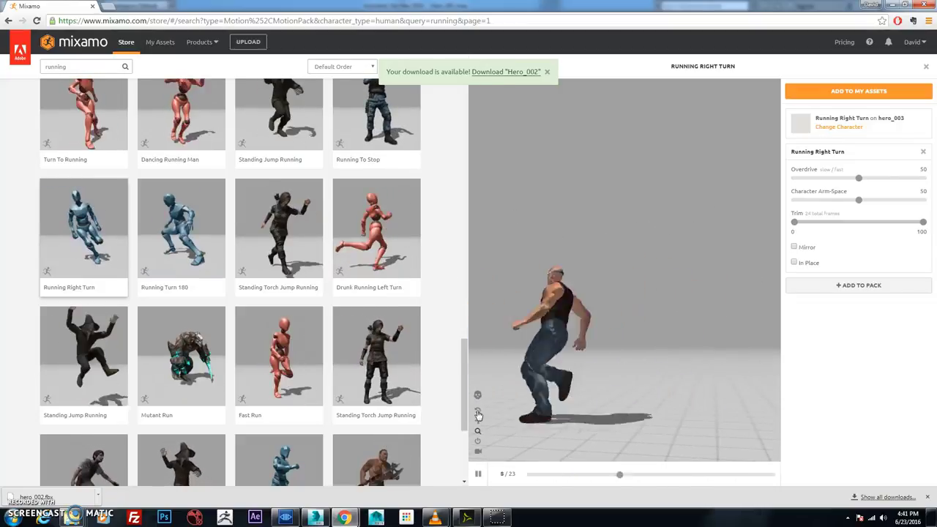
left_click_drag(555, 194, 518, 236)
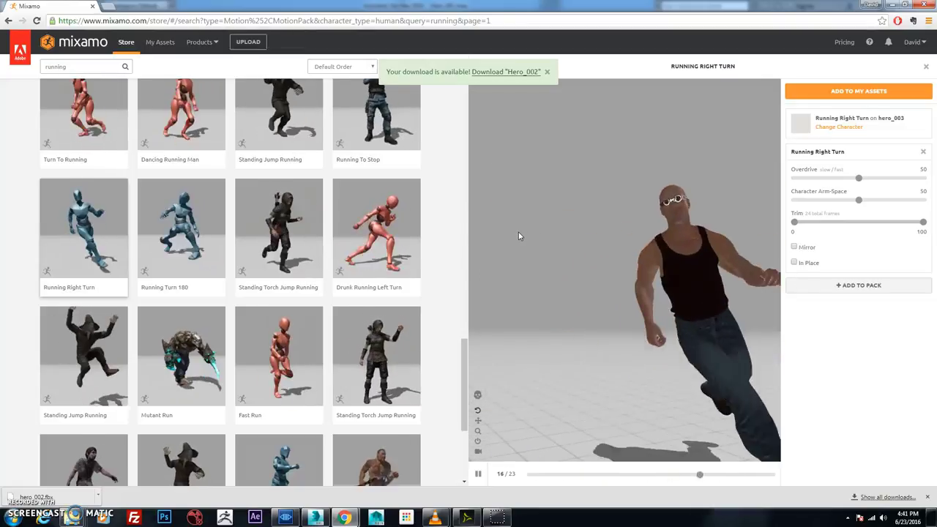
- On results page 2, preview Standard Run in place from side and three-quarter views
left_click_drag(465, 391, 465, 422)
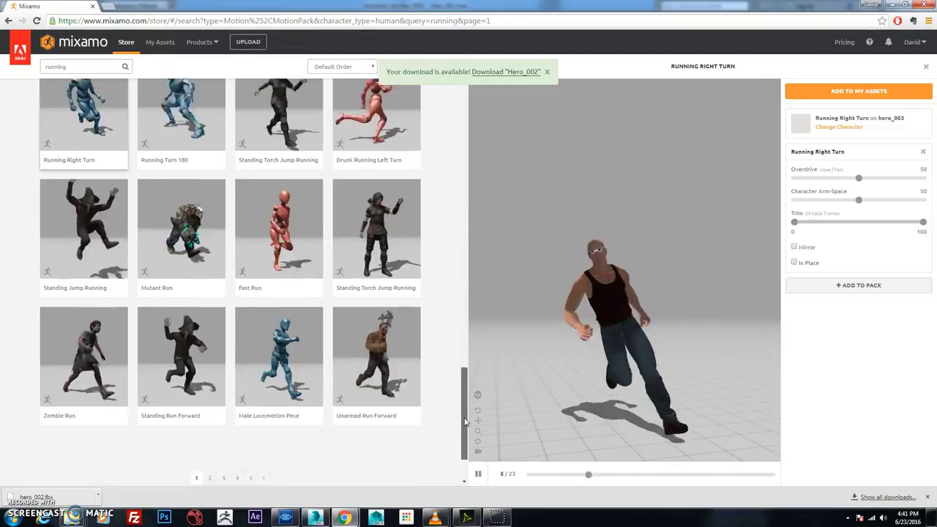
scroll(465, 421, "down", 2)
left_click(210, 415)
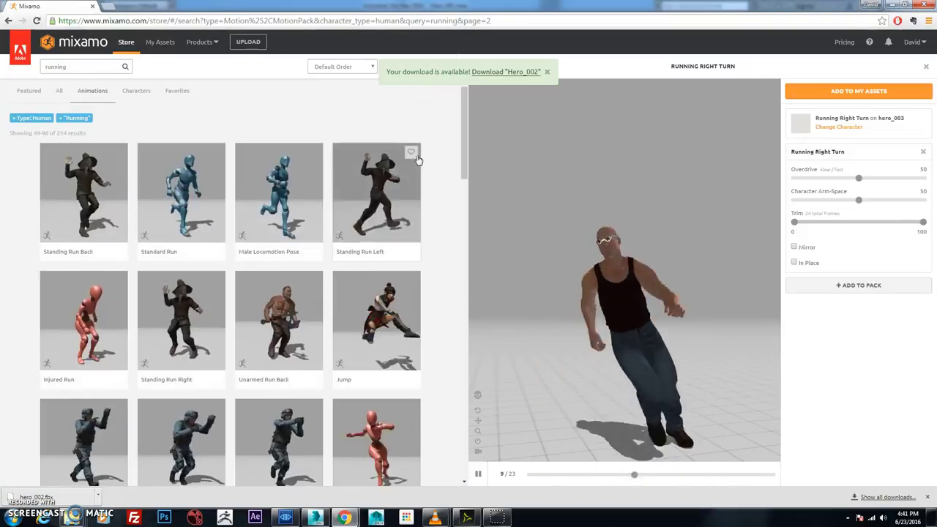
left_click(156, 211)
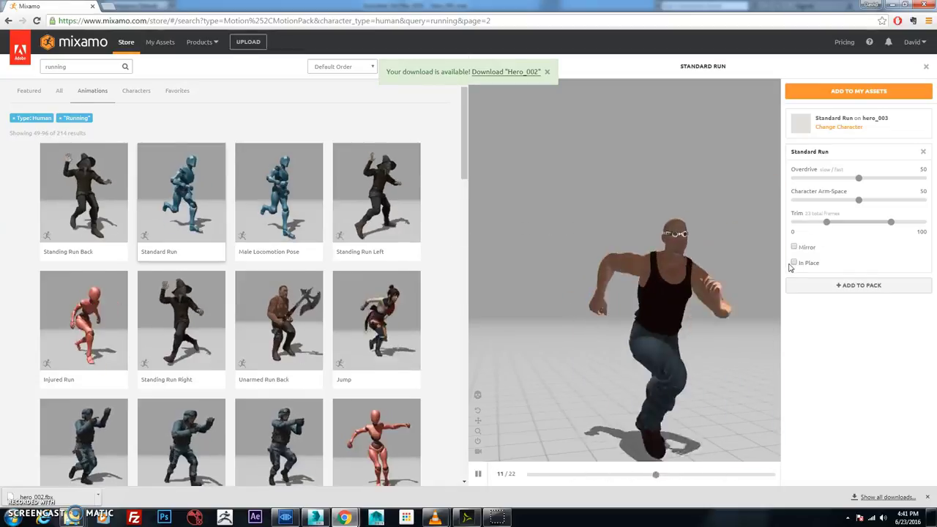
left_click(794, 263)
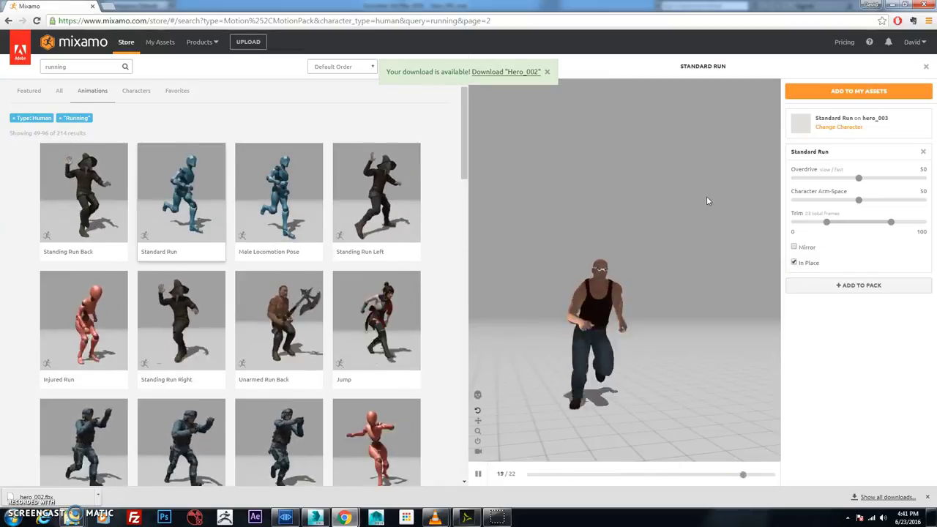
left_click_drag(706, 196, 549, 205)
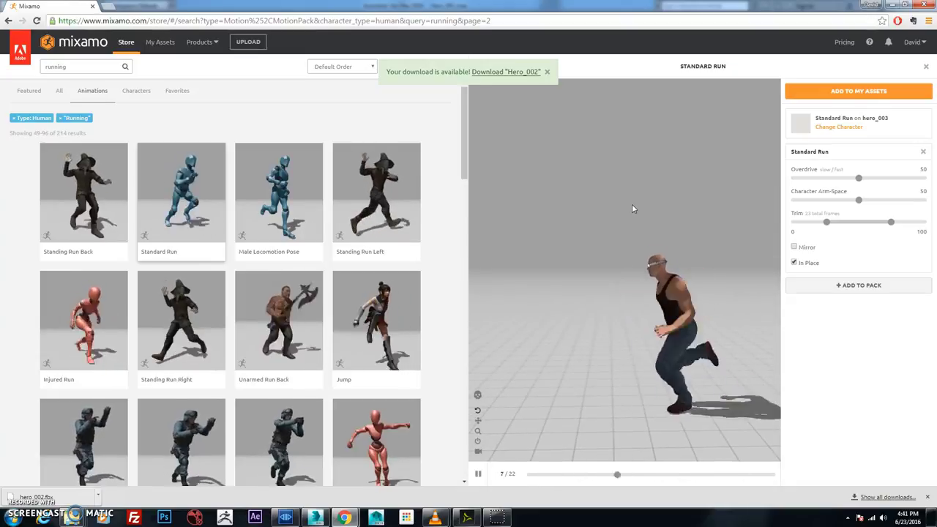
left_click_drag(634, 211, 671, 212)
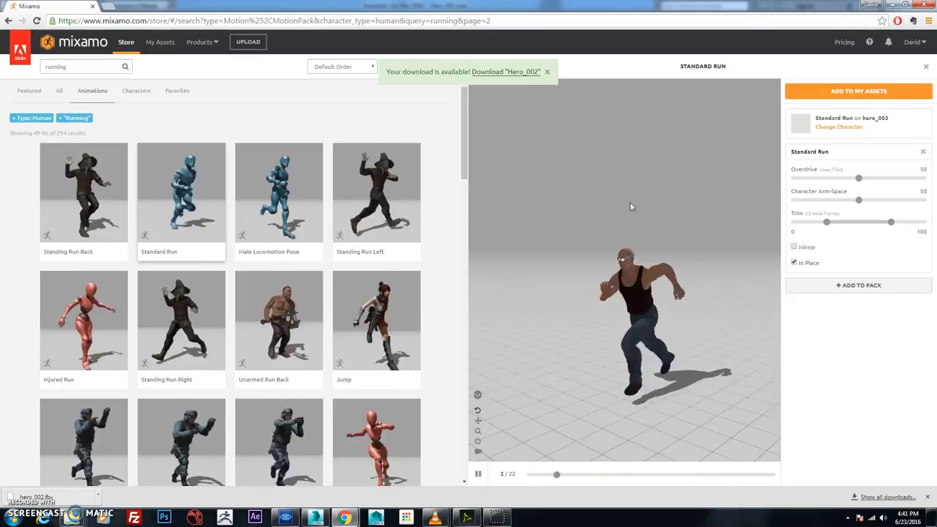
- Preview Look Behind Run and the 108-frame Defender, then advance to results page 3
left_click_drag(466, 168, 496, 338)
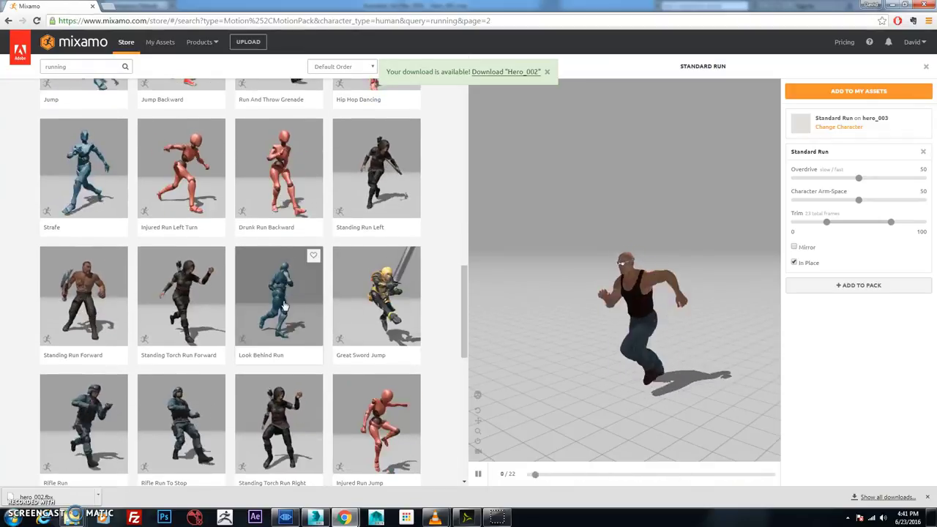
left_click(284, 306)
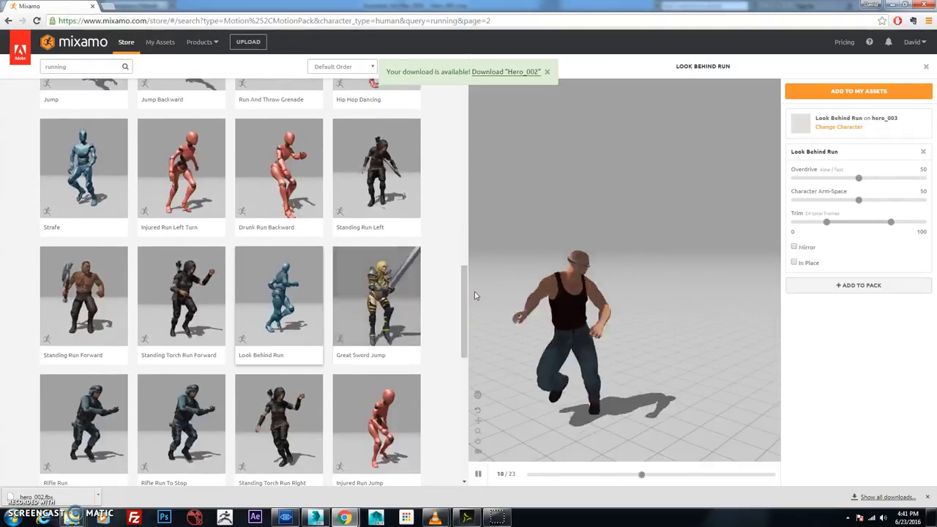
scroll(468, 330, "down", 4)
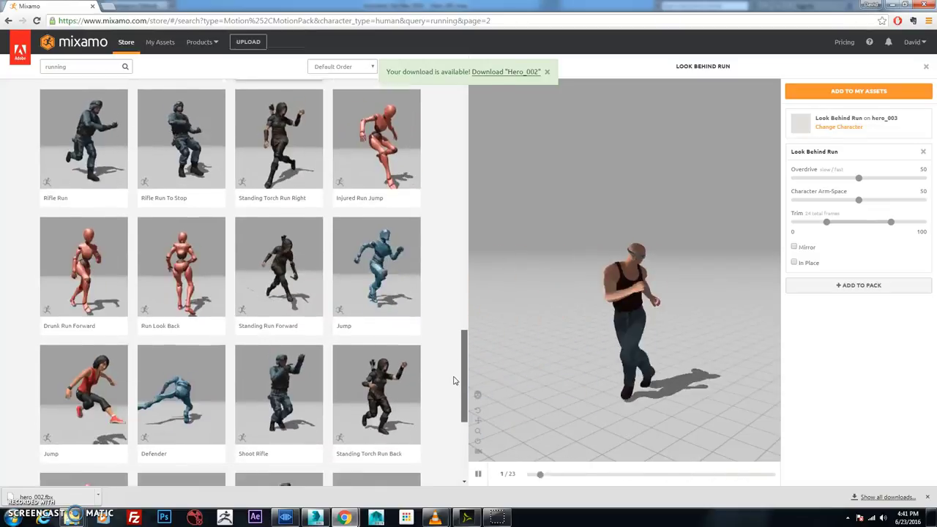
scroll(453, 381, "down", 2)
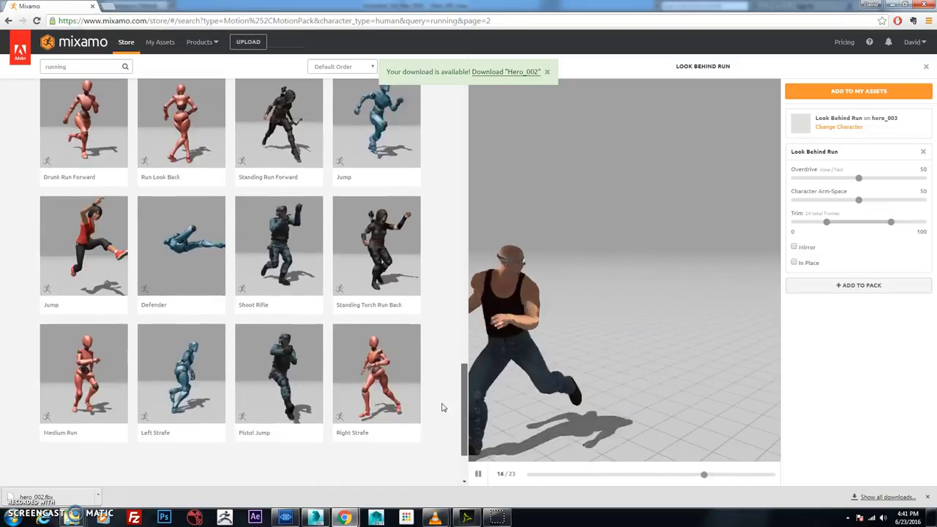
left_click(187, 241)
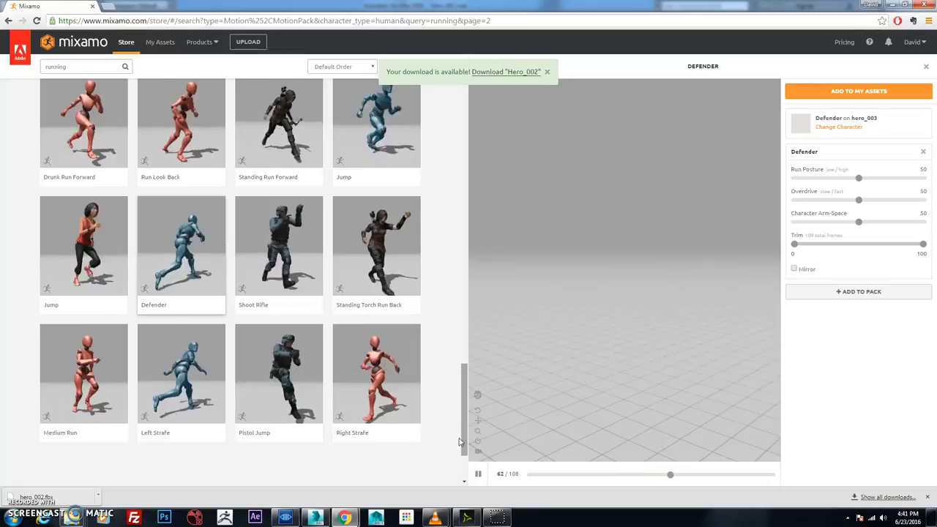
scroll(425, 435, "down", 2)
left_click(230, 400)
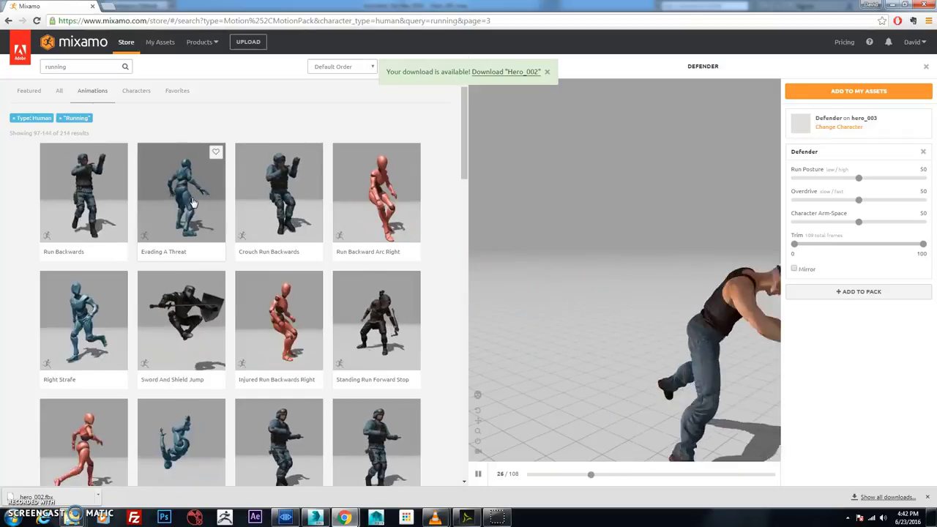
- Preview the 112-frame Evading A Threat clip, pausing and resuming it, then scroll to the pagination
left_click(211, 202)
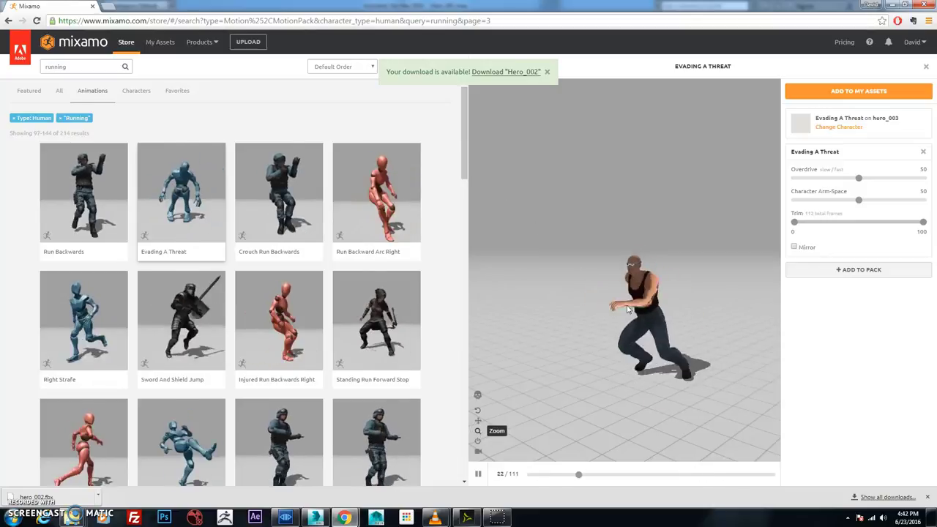
left_click_drag(646, 316, 655, 224)
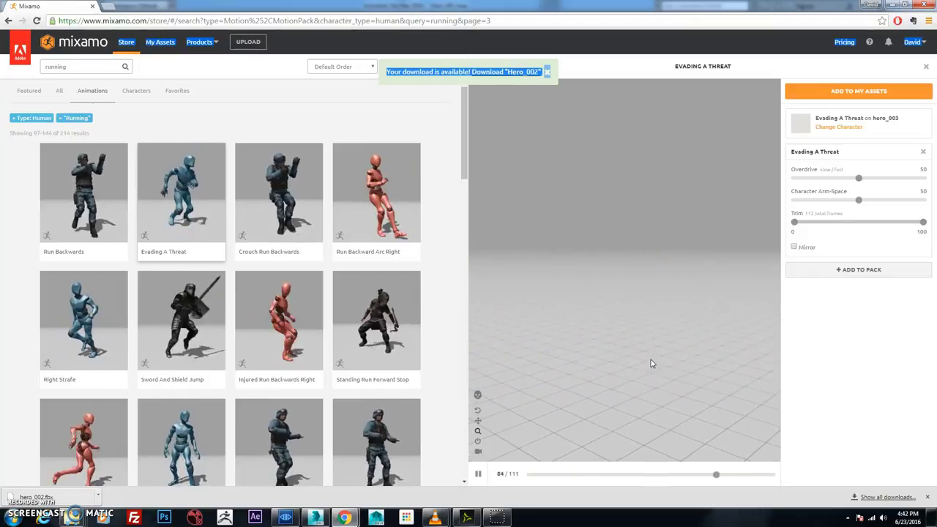
left_click(477, 474)
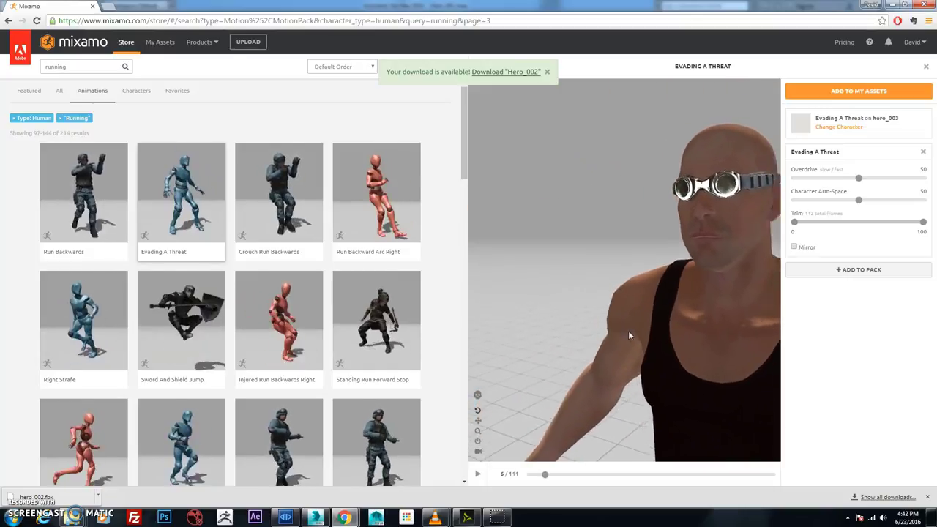
left_click(476, 474)
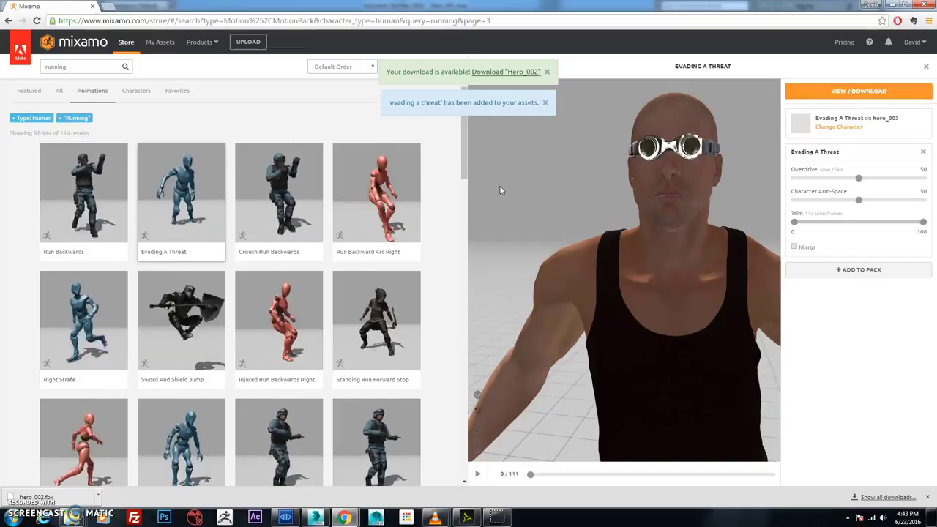
left_click_drag(463, 165, 459, 466)
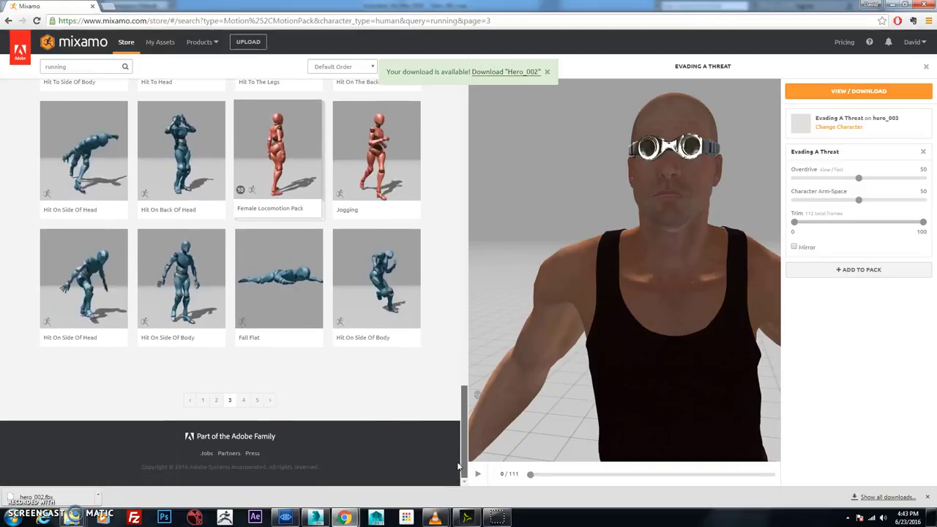
- On results page 4, preview the 16-frame Sprint playing in place from a side view
left_click(243, 402)
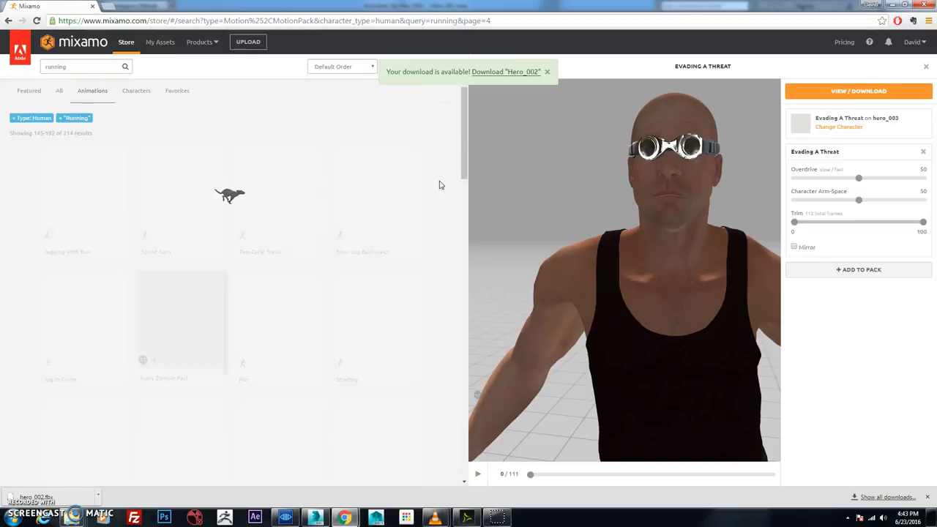
scroll(409, 260, "down", 1)
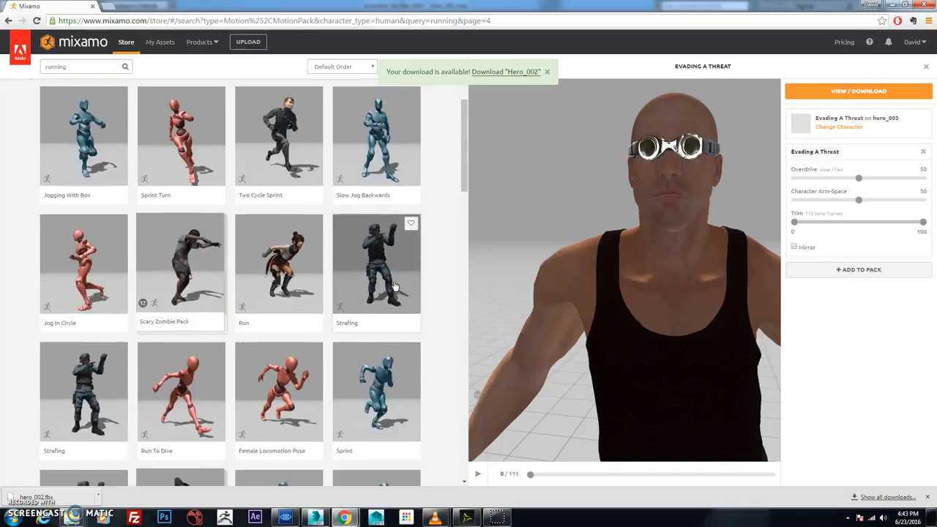
scroll(392, 293, "down", 2)
left_click(382, 228)
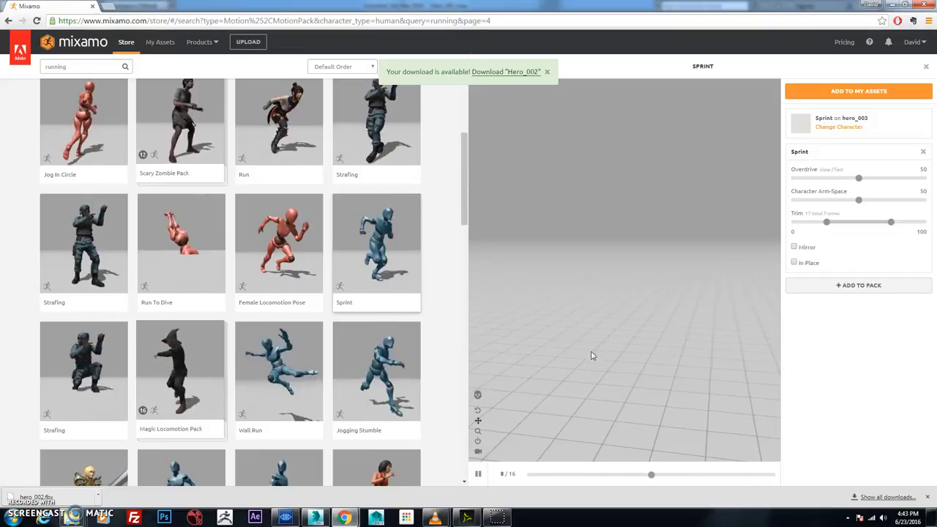
left_click(478, 475)
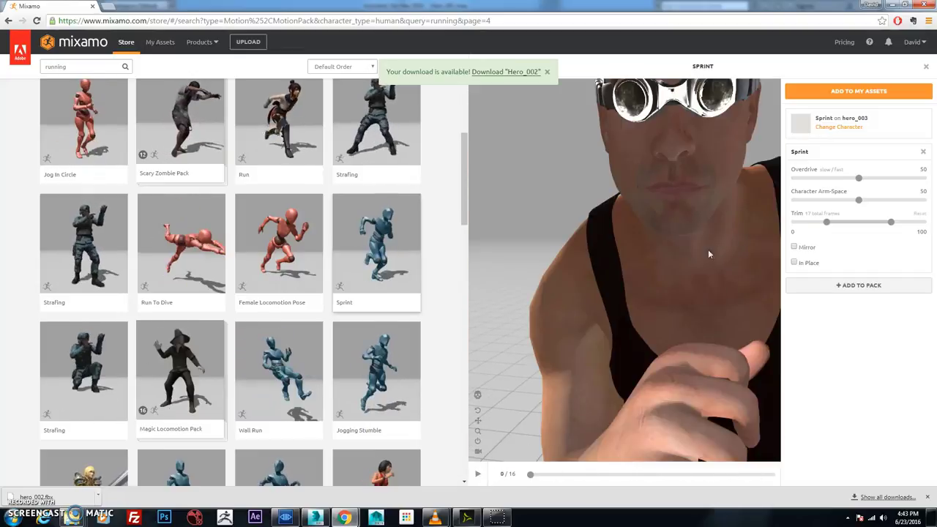
left_click(799, 264)
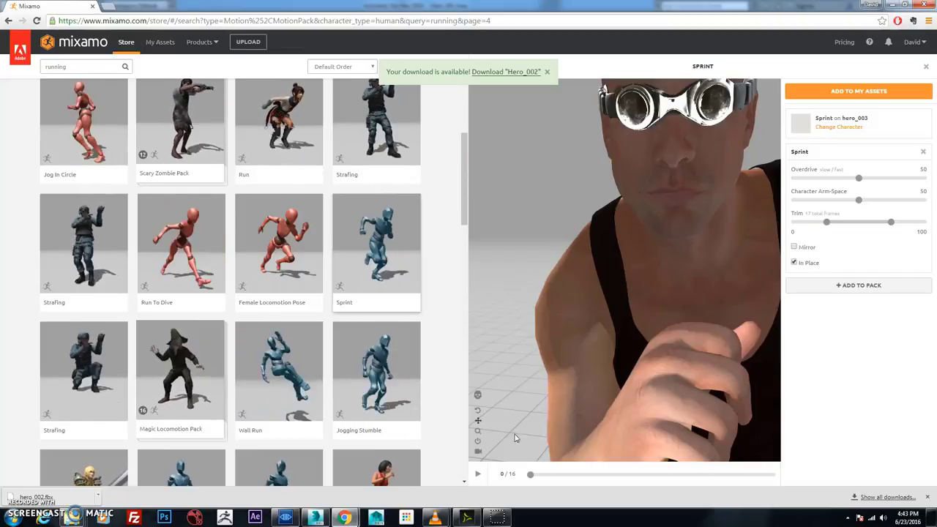
scroll(625, 325, "down", 5)
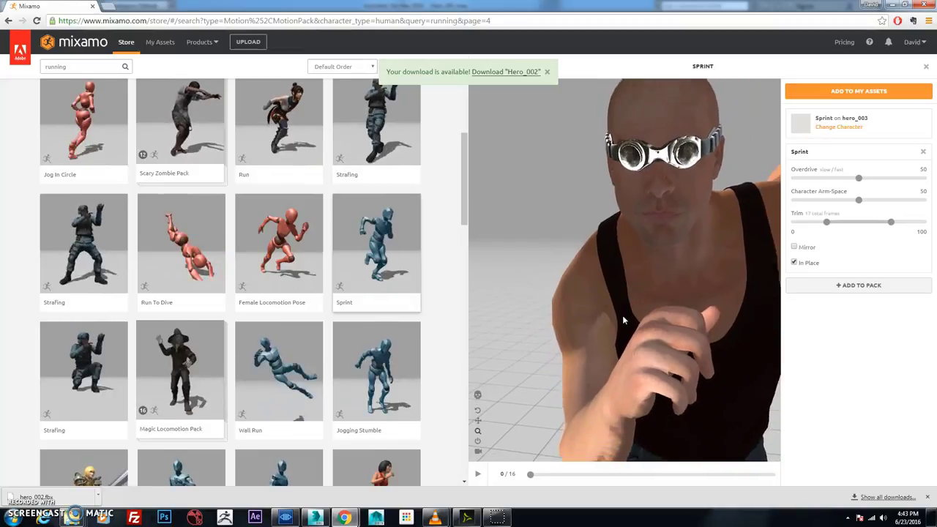
scroll(600, 388, "down", 5)
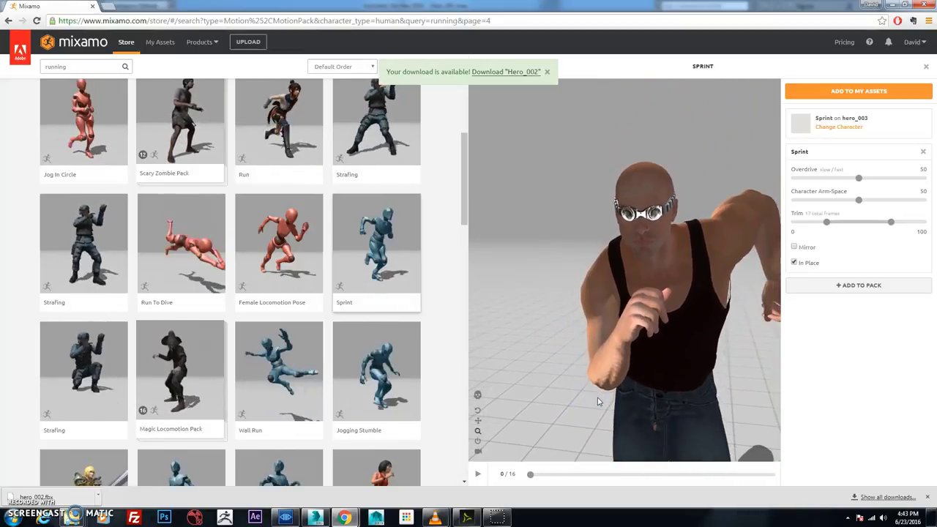
scroll(595, 432, "down", 3)
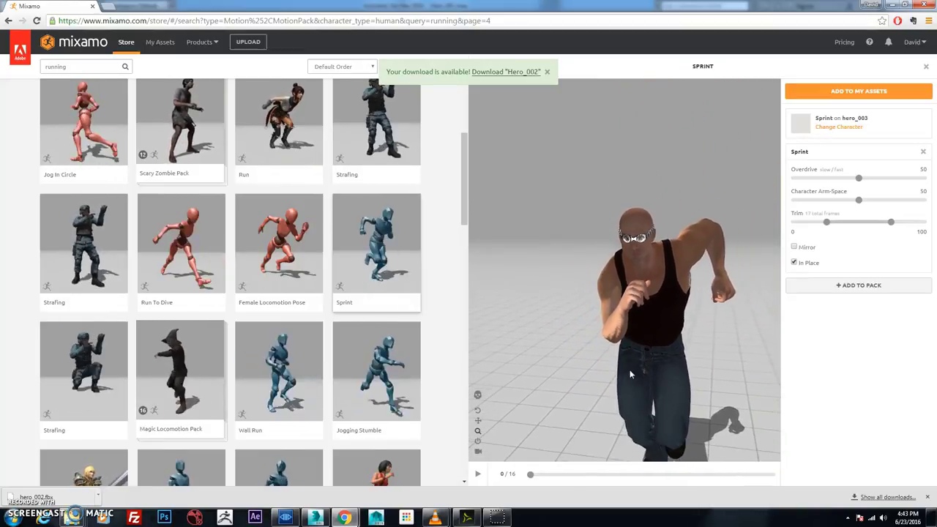
left_click_drag(620, 383, 597, 375)
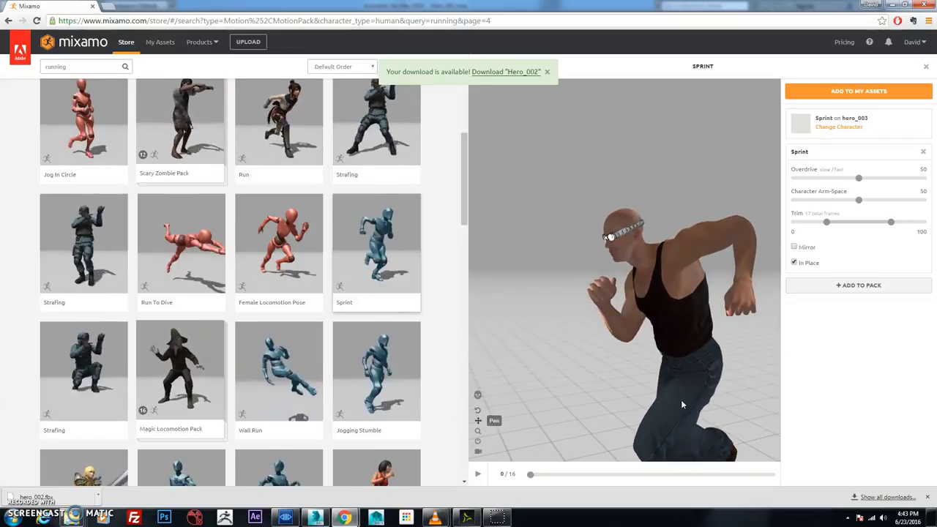
scroll(681, 404, "up", 3)
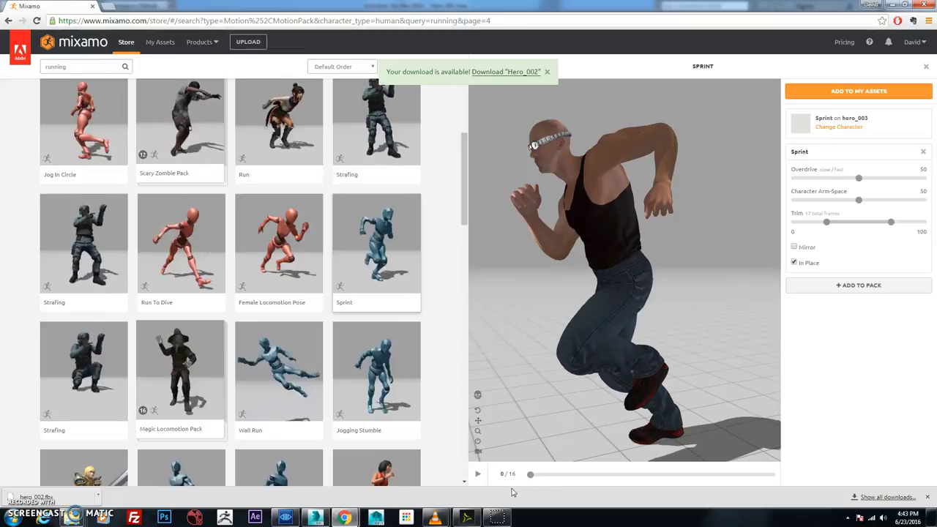
left_click(474, 476)
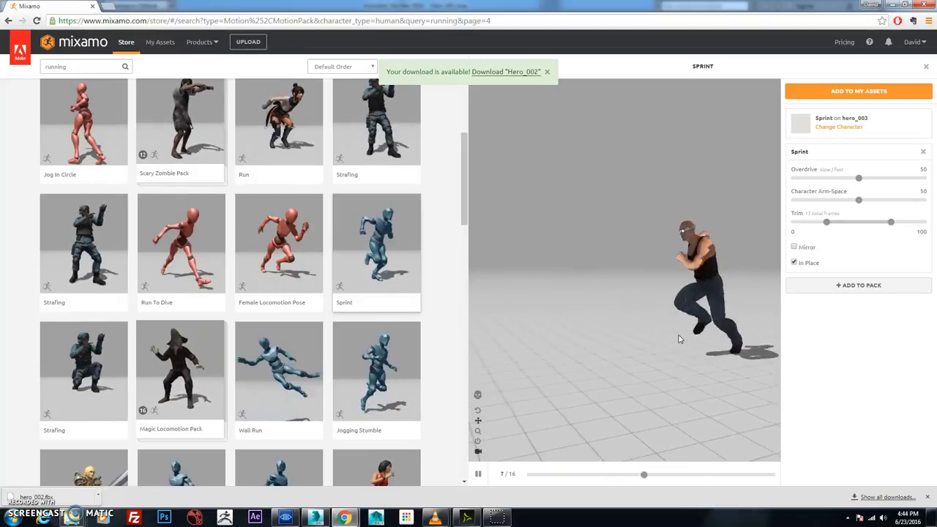
- Let the Sprint travel forward, view it from the front, then open results page 5
left_click(795, 263)
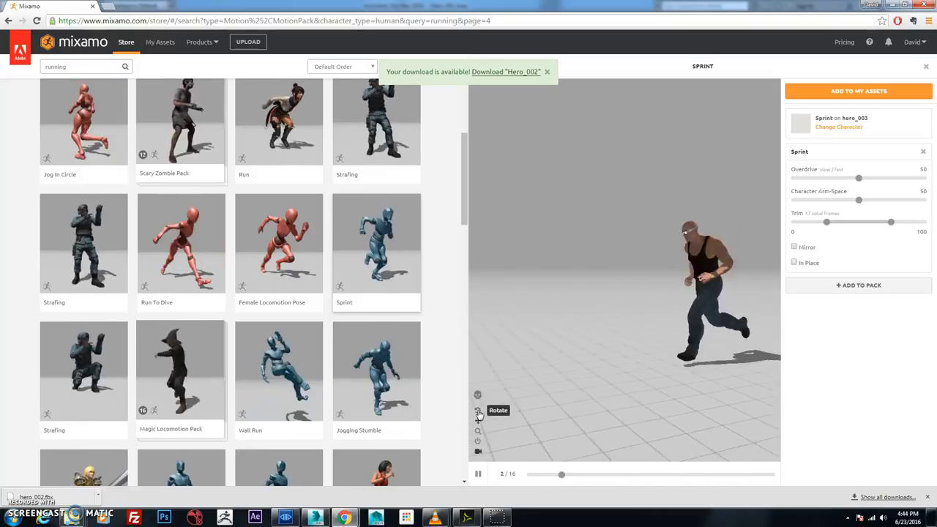
left_click_drag(762, 409, 646, 308)
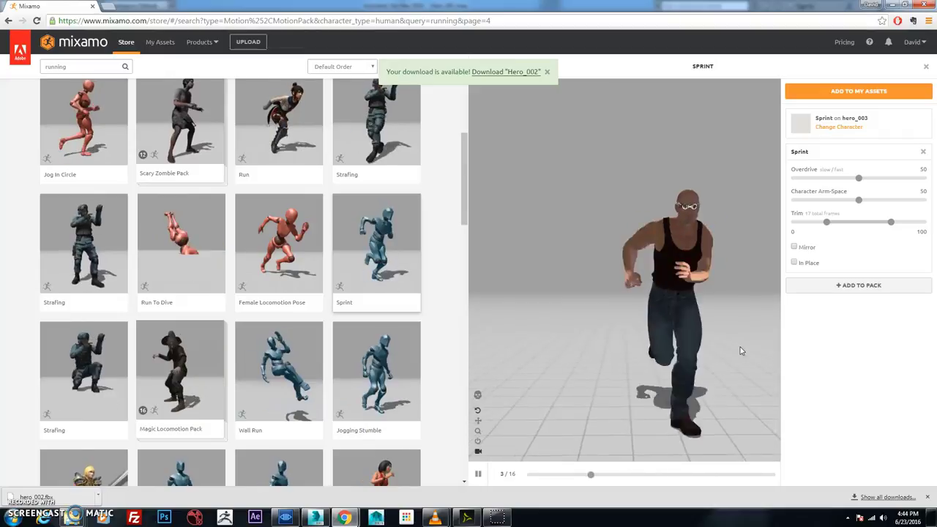
left_click(477, 474)
scroll(436, 245, "down", 2)
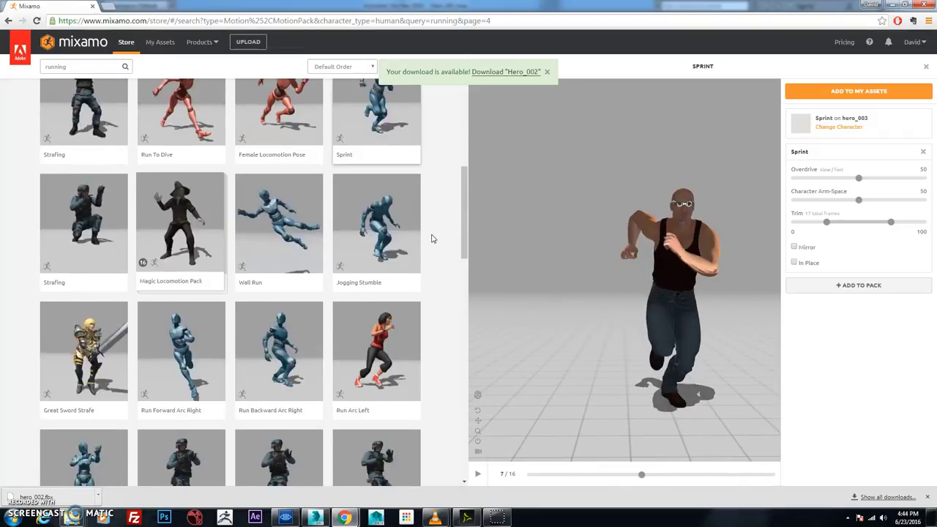
scroll(433, 242, "down", 4)
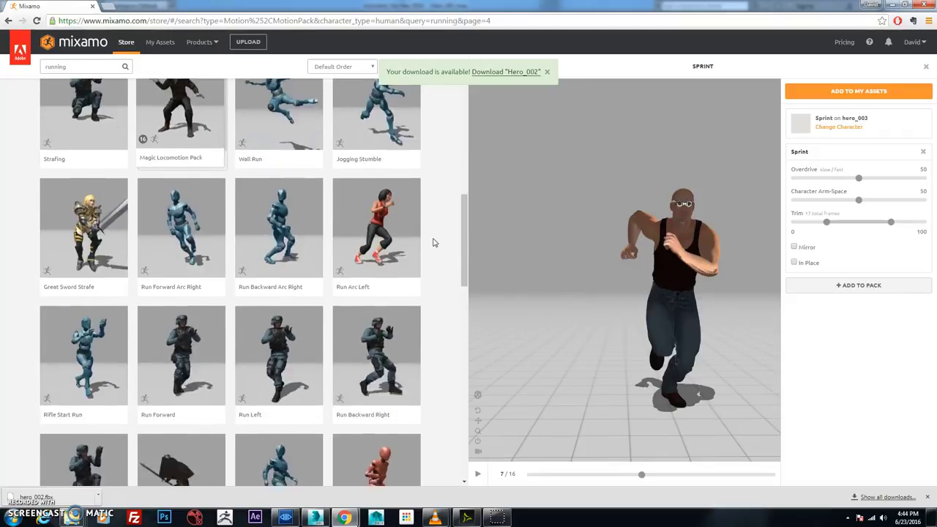
scroll(432, 242, "down", 6)
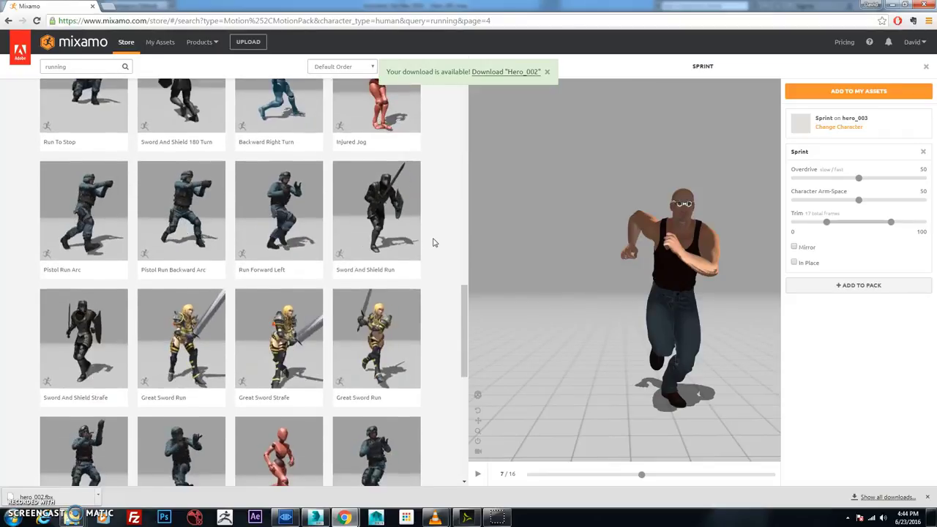
scroll(433, 242, "down", 4)
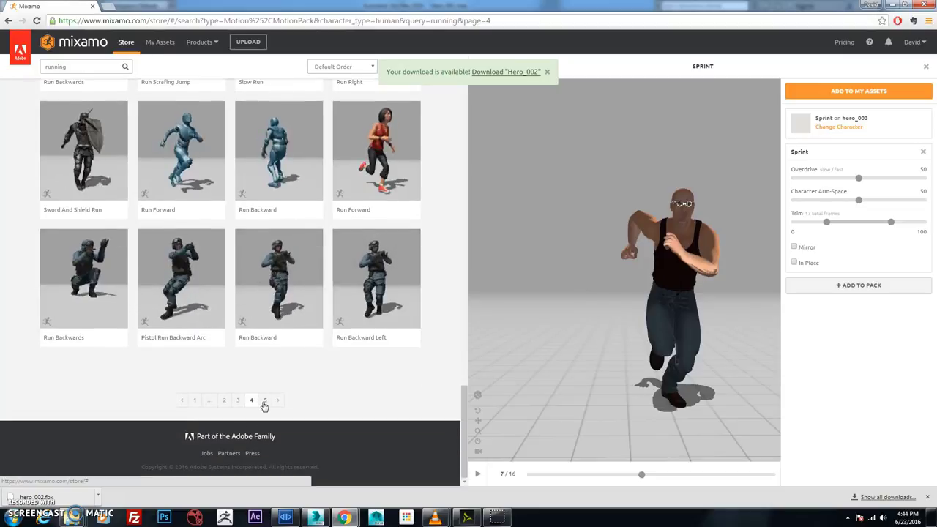
left_click(264, 400)
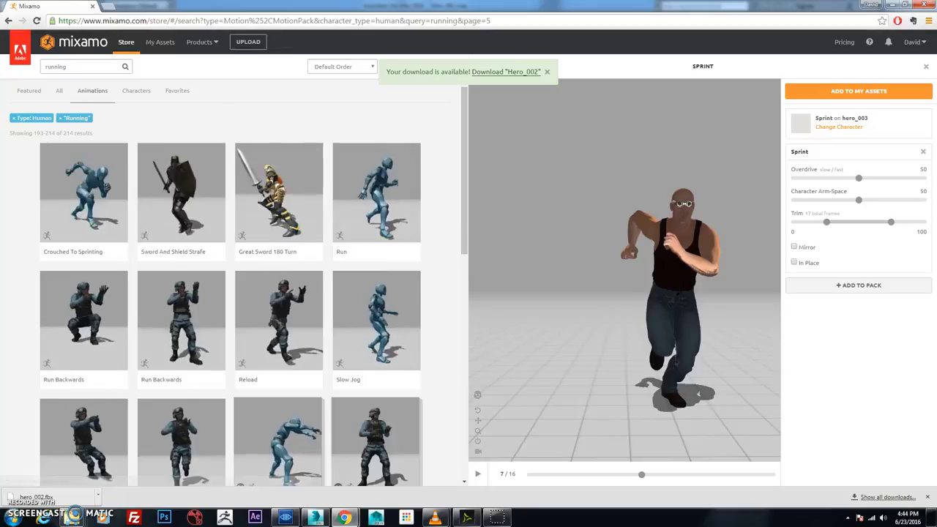
- Preview Crouched To Sprinting on hero_003 and add it to My Assets
left_click(90, 194)
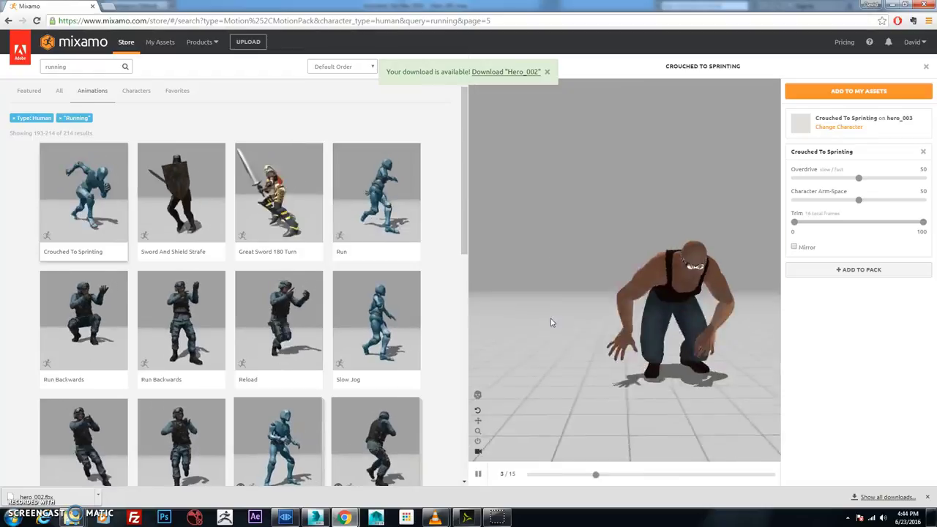
left_click(478, 474)
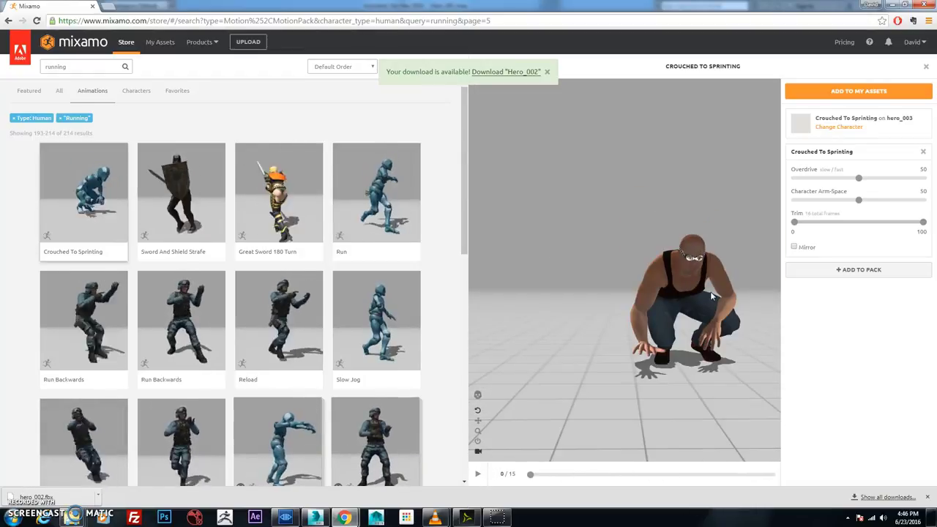
left_click(478, 476)
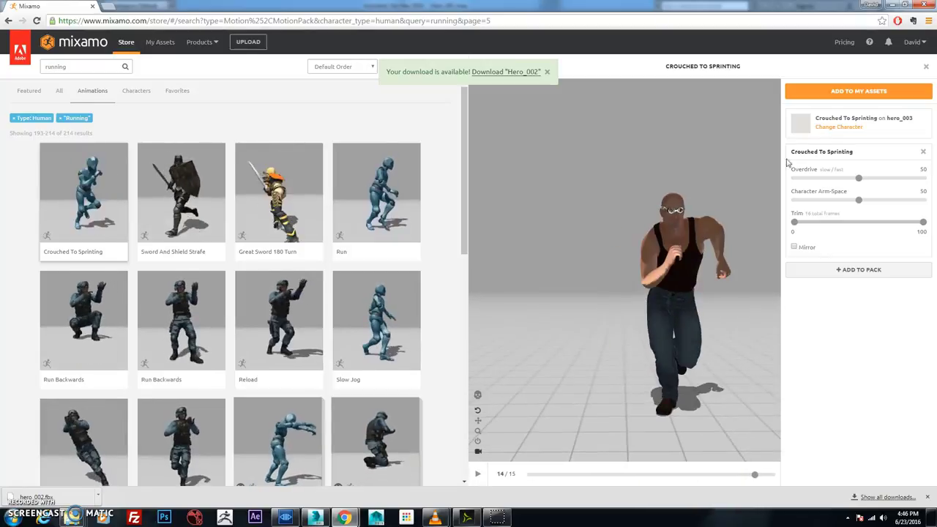
left_click(875, 93)
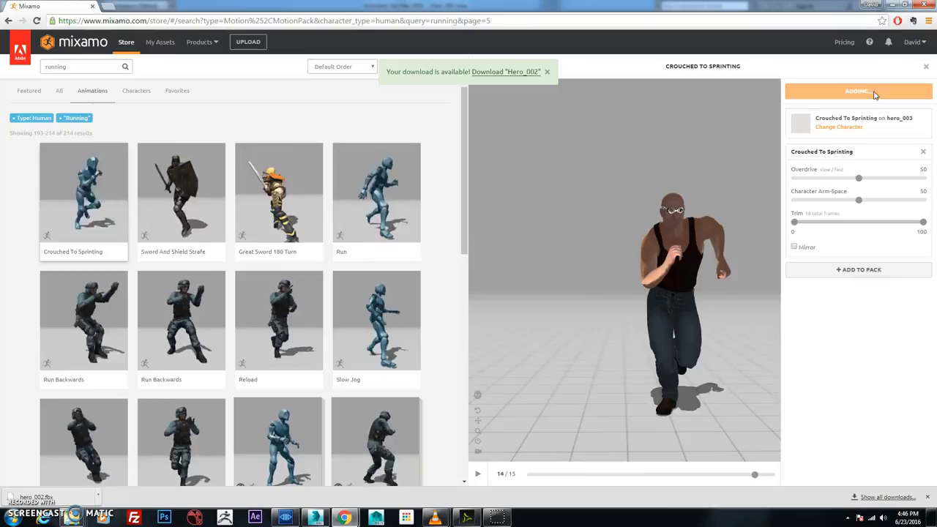
- Scroll back to the top of the page and start a new animation search
left_click_drag(465, 224, 462, 432)
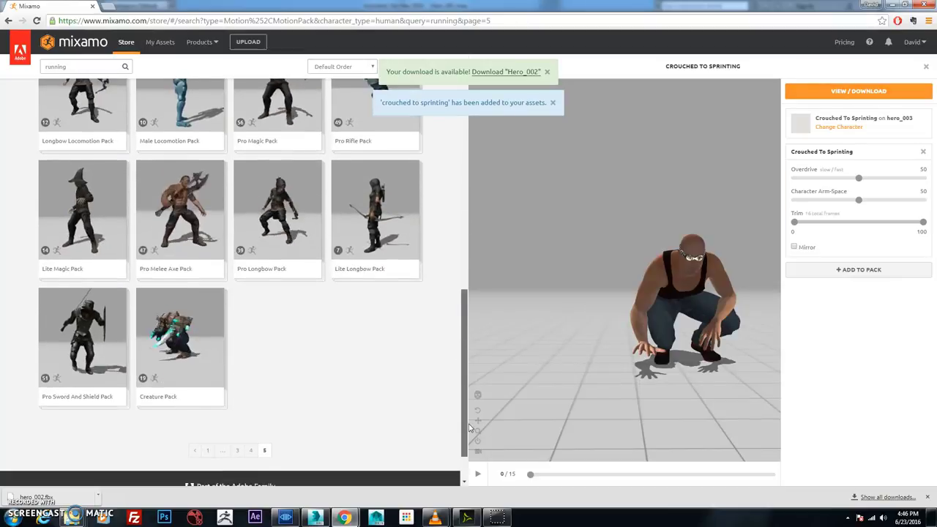
scroll(307, 369, "up", 3)
scroll(307, 373, "up", 10)
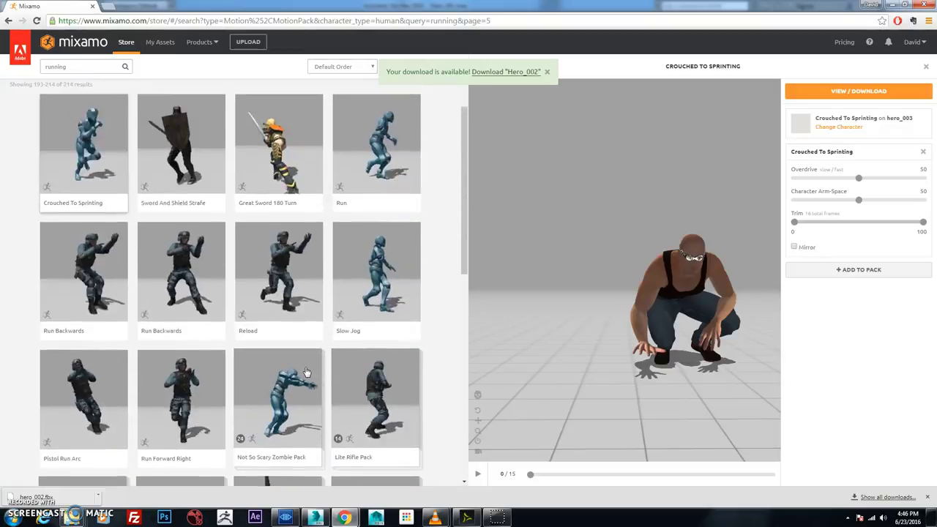
left_click(70, 65)
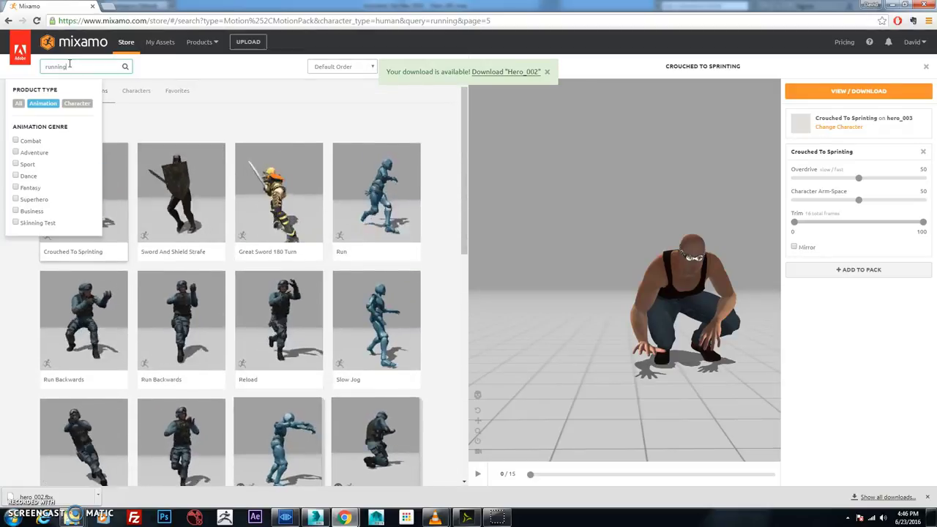
- Search 'run jump', preview Running Jump on hero_003 and add it to My Assets
left_click(125, 70)
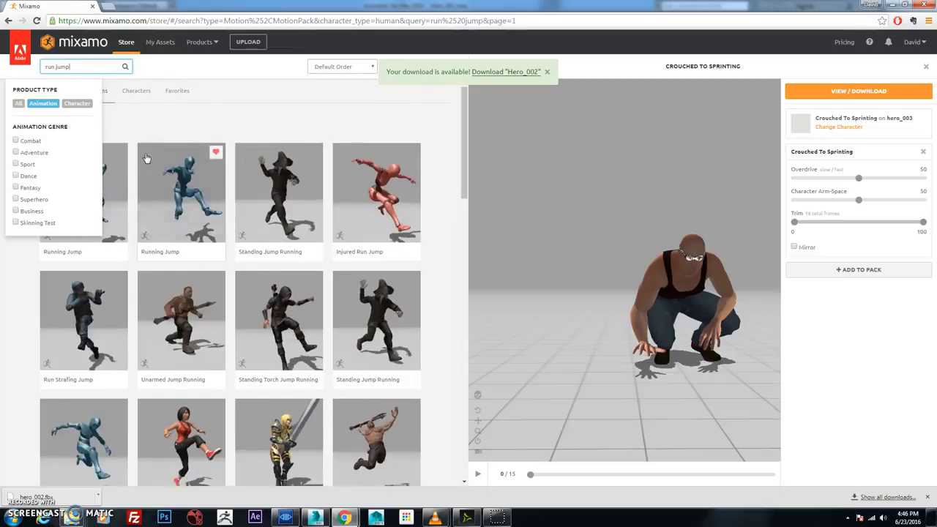
left_click(152, 131)
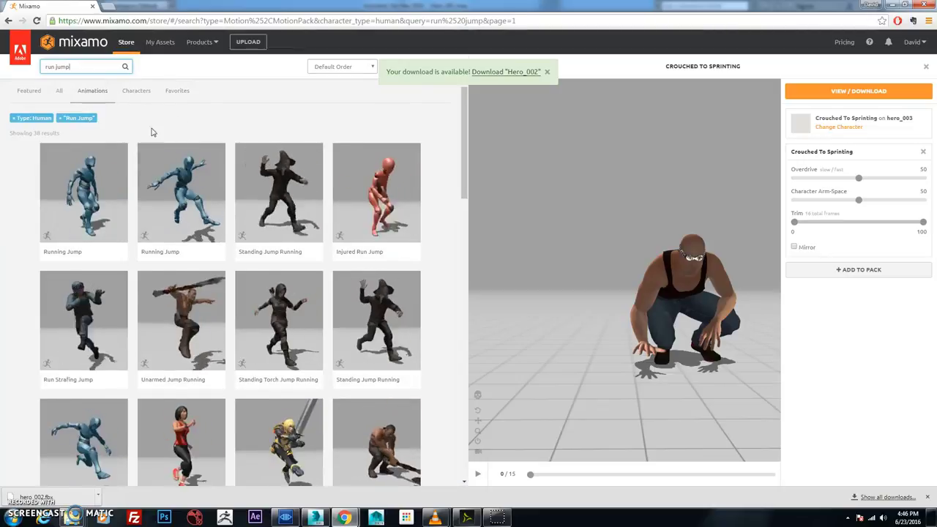
left_click(101, 190)
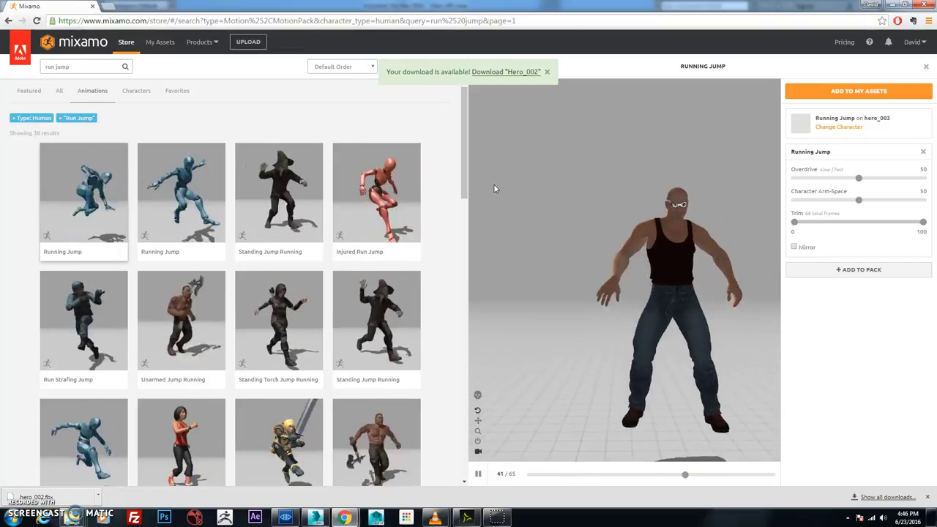
left_click(888, 93)
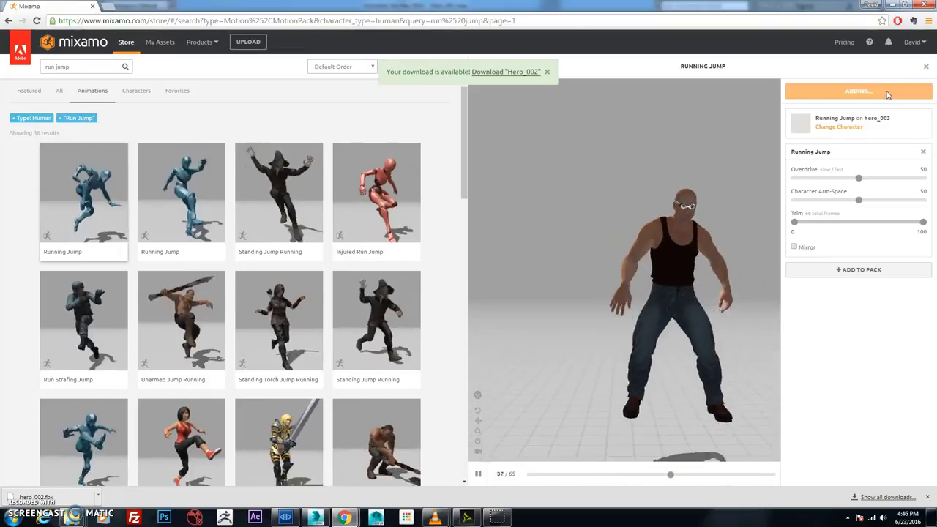
- Preview the Jump and Goalkeeper Catch animations, then pause the preview
scroll(385, 324, "down", 2)
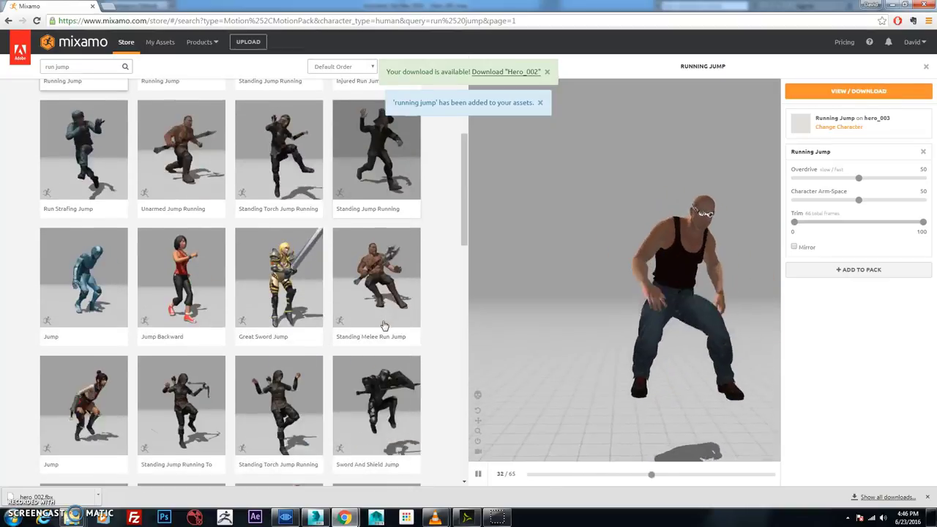
left_click(94, 280)
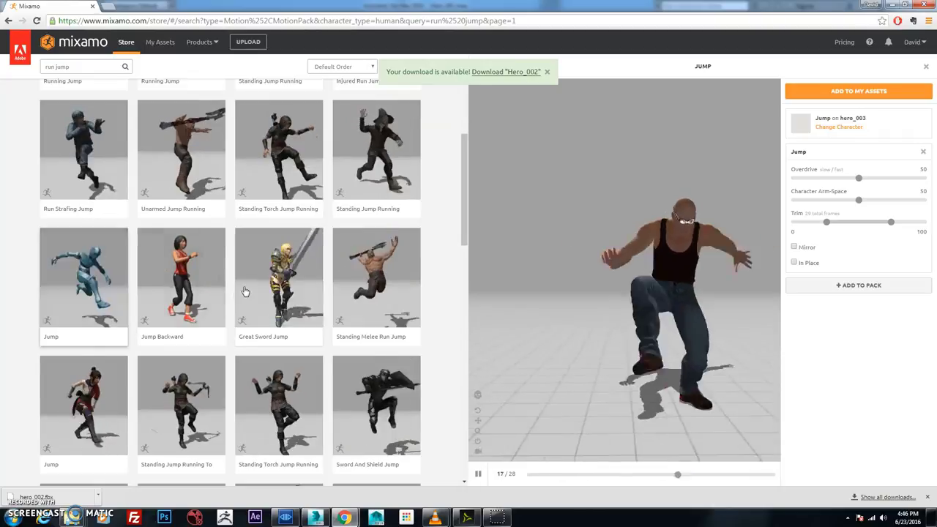
scroll(248, 290, "down", 3)
scroll(250, 289, "down", 1)
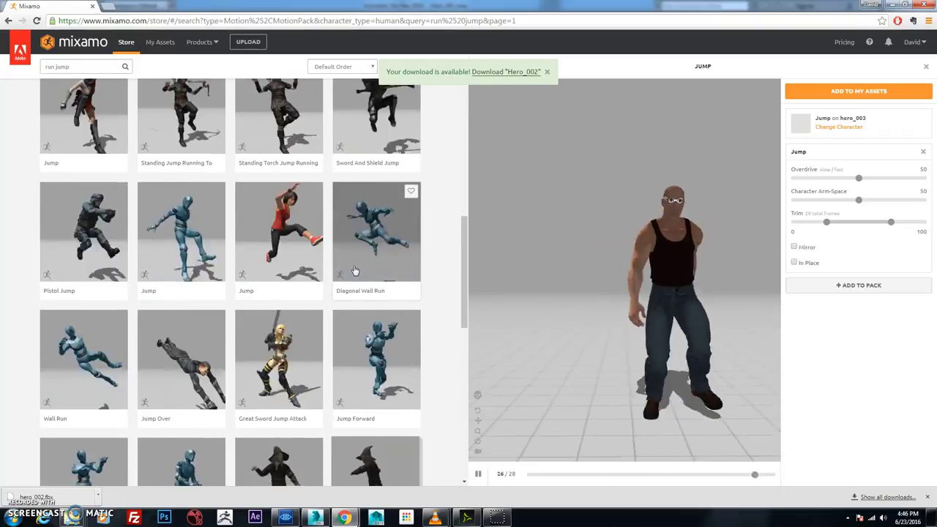
scroll(351, 275, "down", 2)
scroll(354, 270, "down", 2)
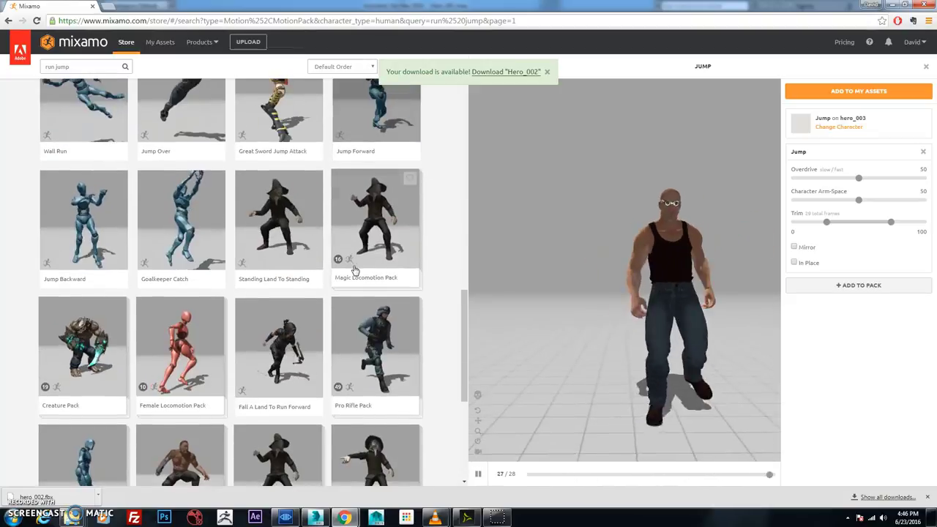
left_click(208, 236)
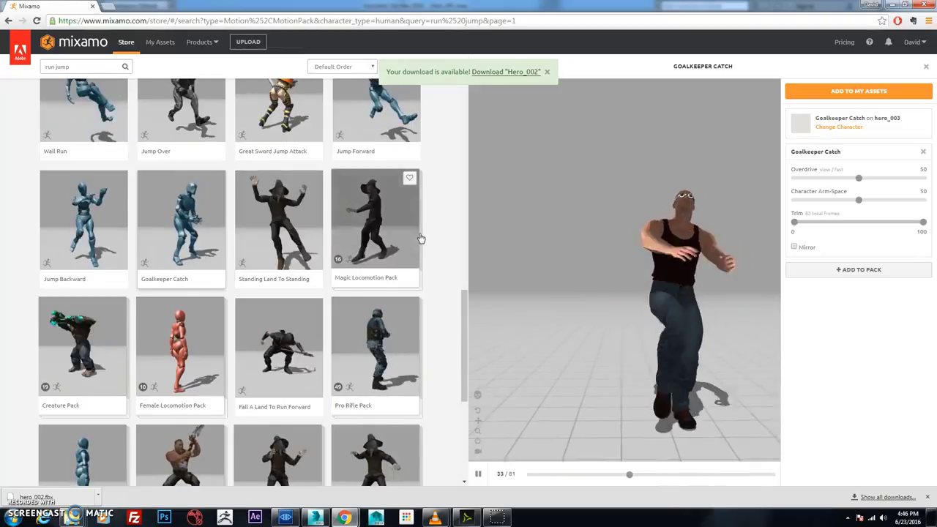
scroll(420, 237, "down", 3)
scroll(385, 262, "down", 2)
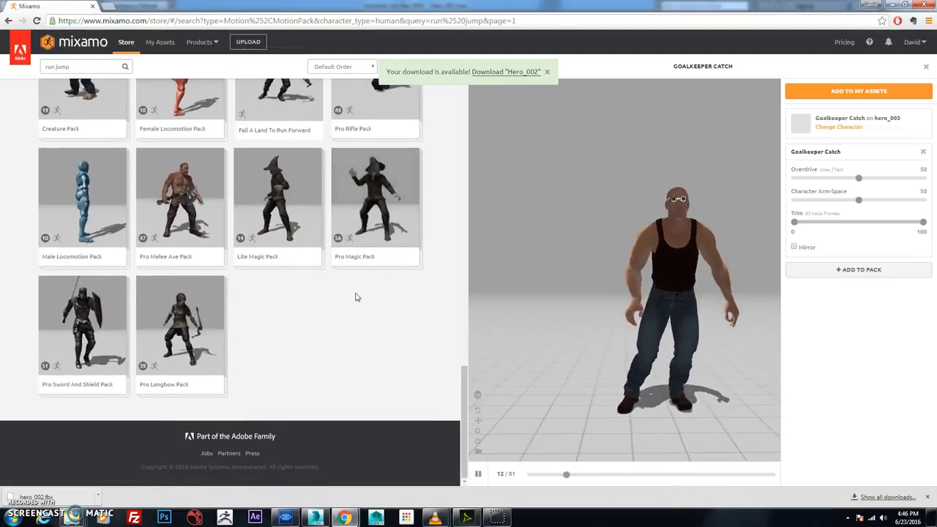
scroll(356, 298, "up", 3)
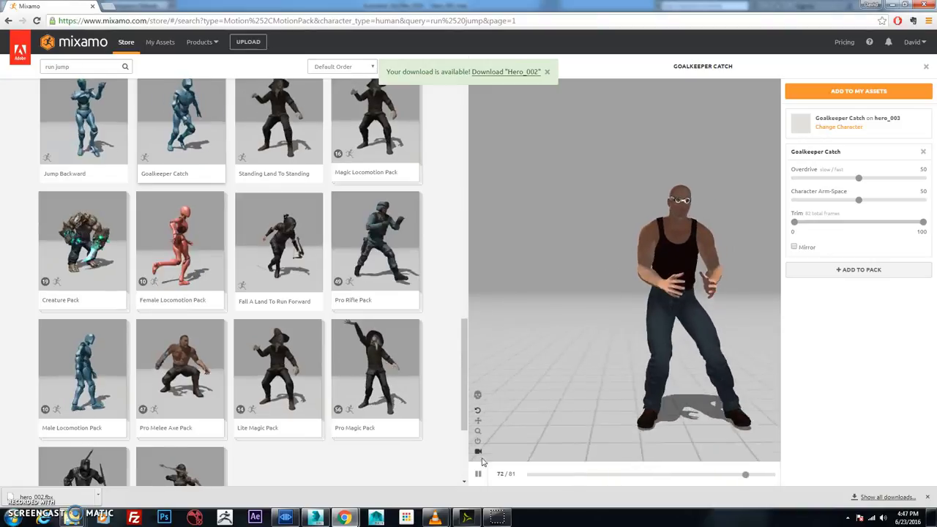
left_click(477, 474)
left_click(196, 41)
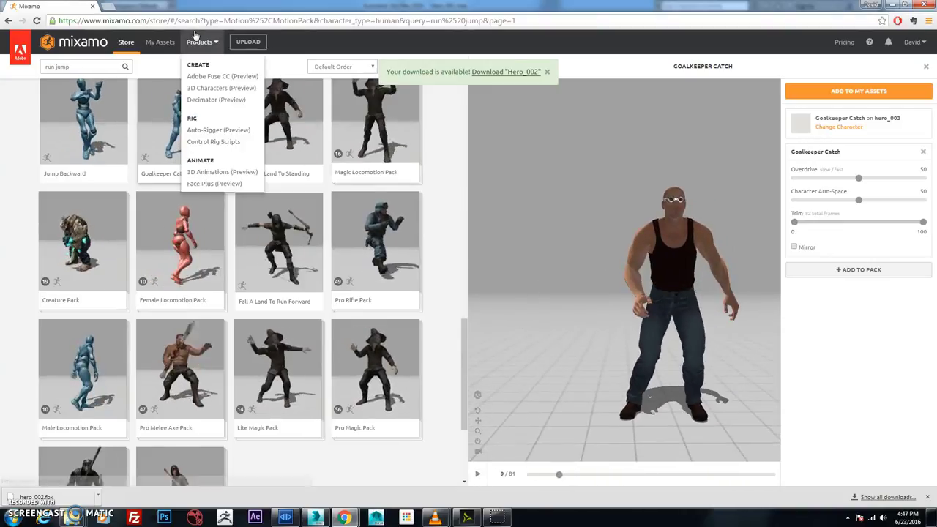
- In My Assets > My Animations, tick Running Jump, Crouched To Sprinting and Evading A Threat
left_click(161, 41)
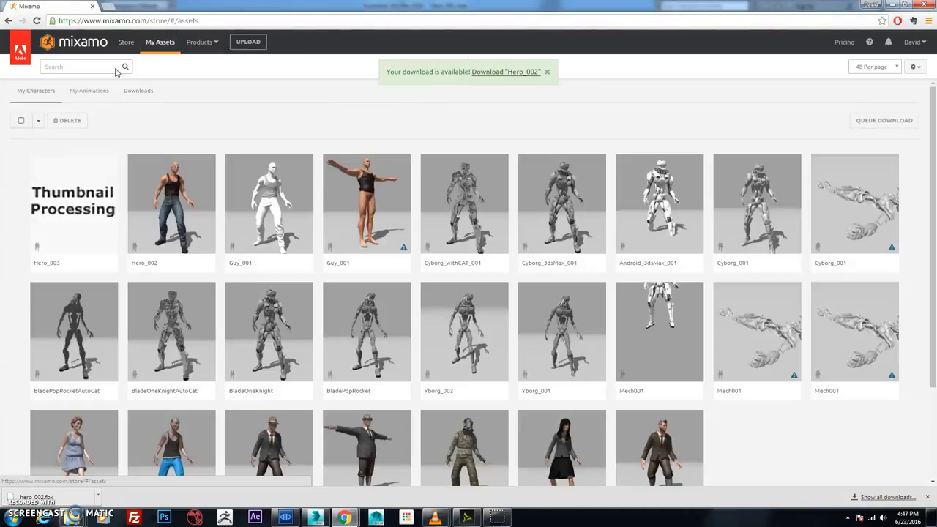
left_click(89, 90)
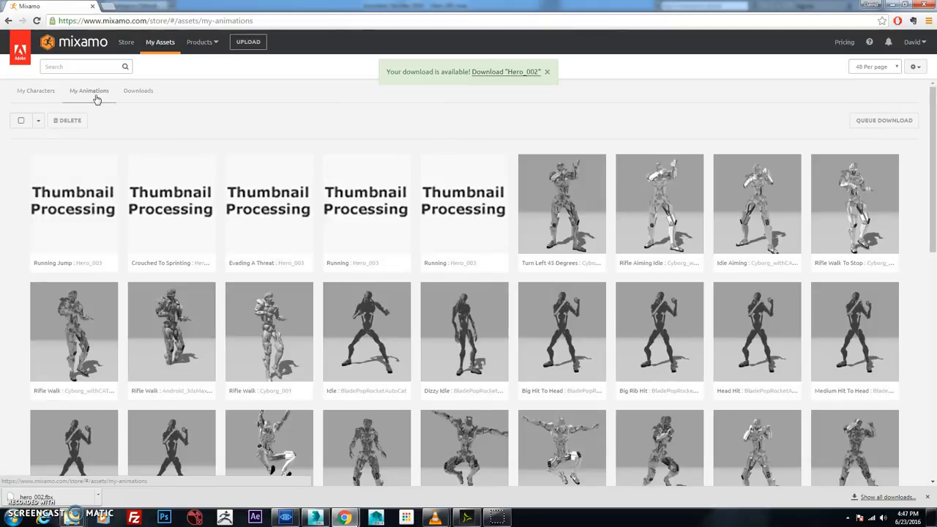
left_click(38, 164)
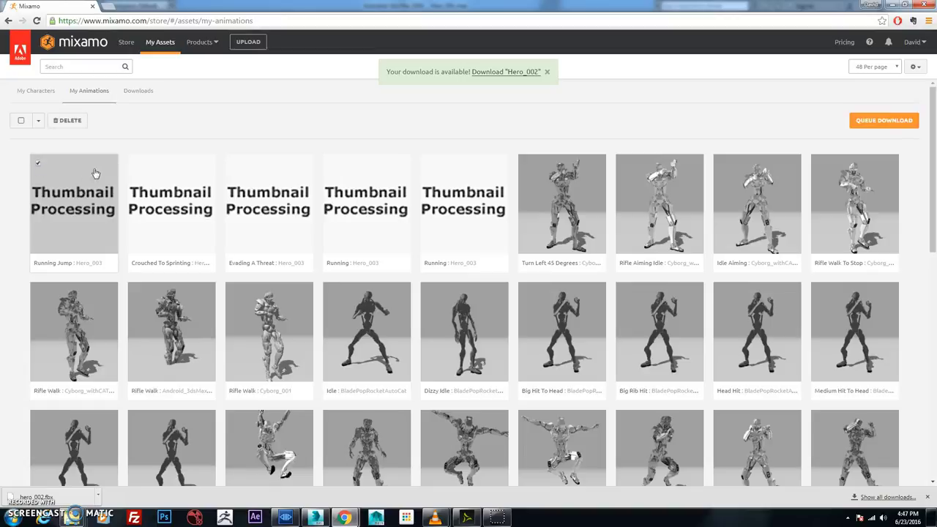
left_click(136, 164)
left_click(232, 165)
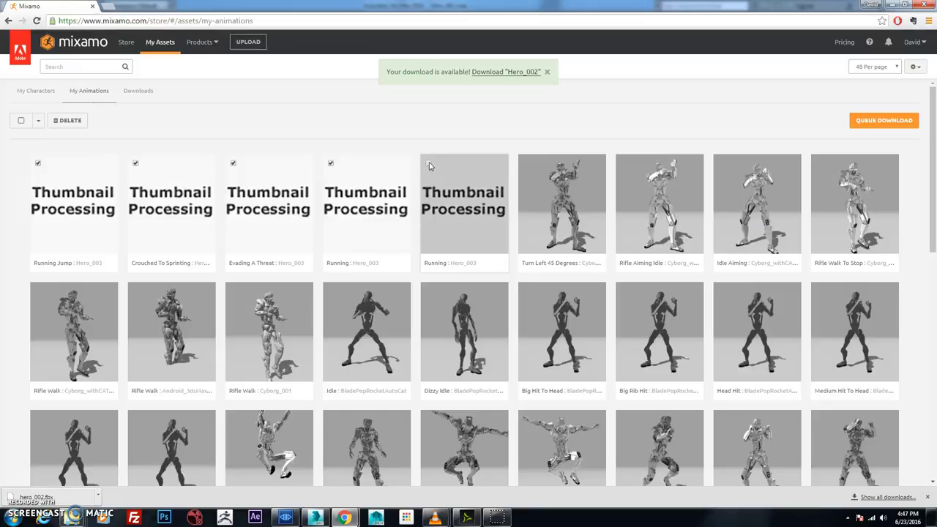
- Queue the ticked animations for download as FBX Without Skin
left_click(894, 121)
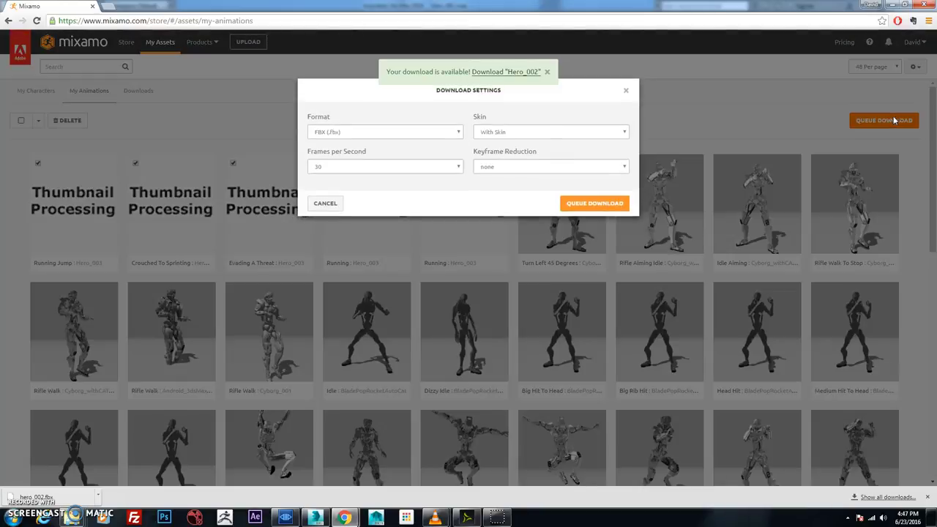
left_click(571, 131)
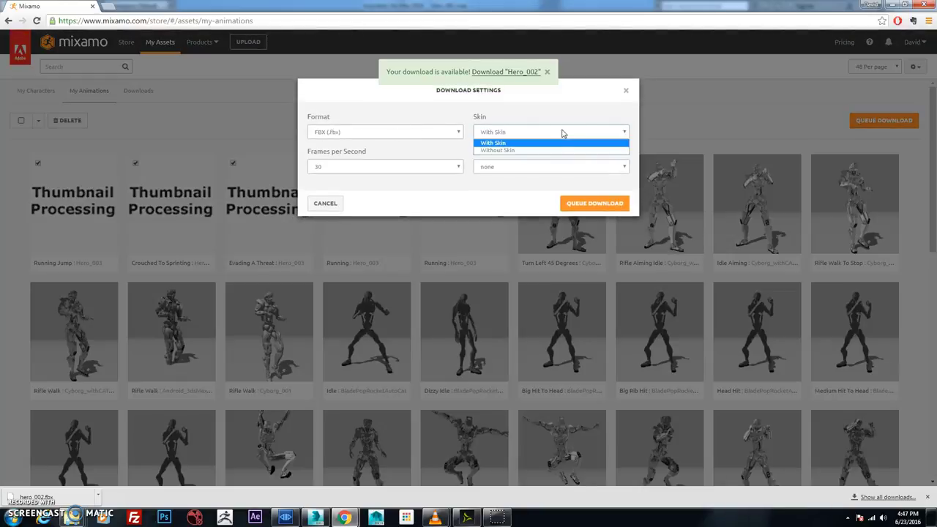
left_click(514, 151)
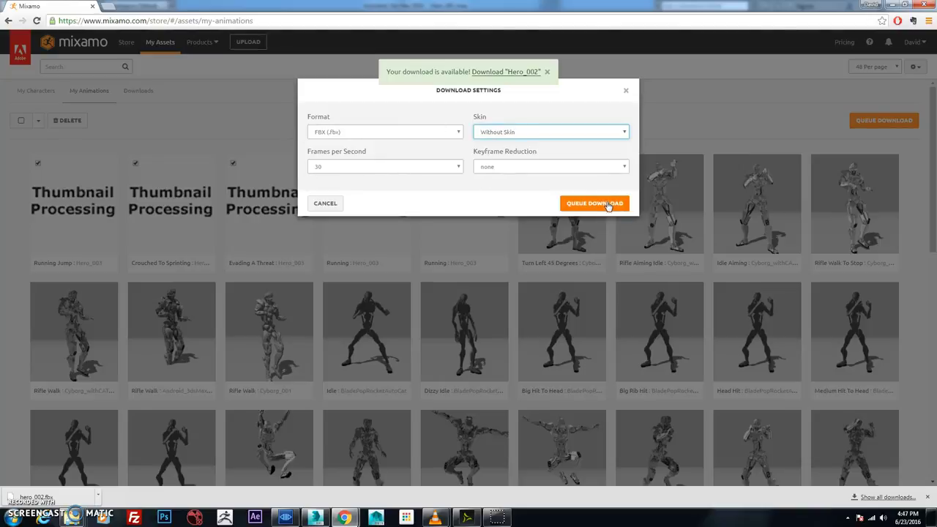
left_click(606, 206)
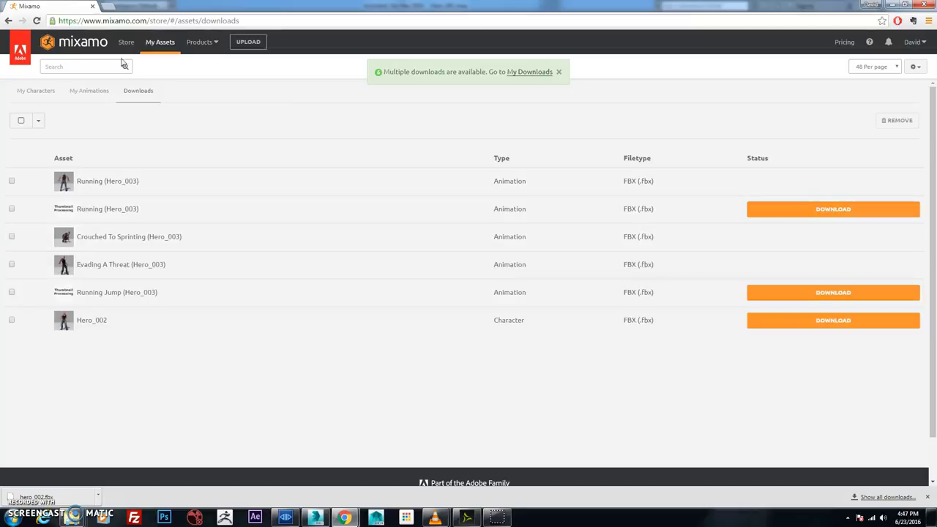
- Reload the Downloads page until every queued animation is ready
left_click(36, 21)
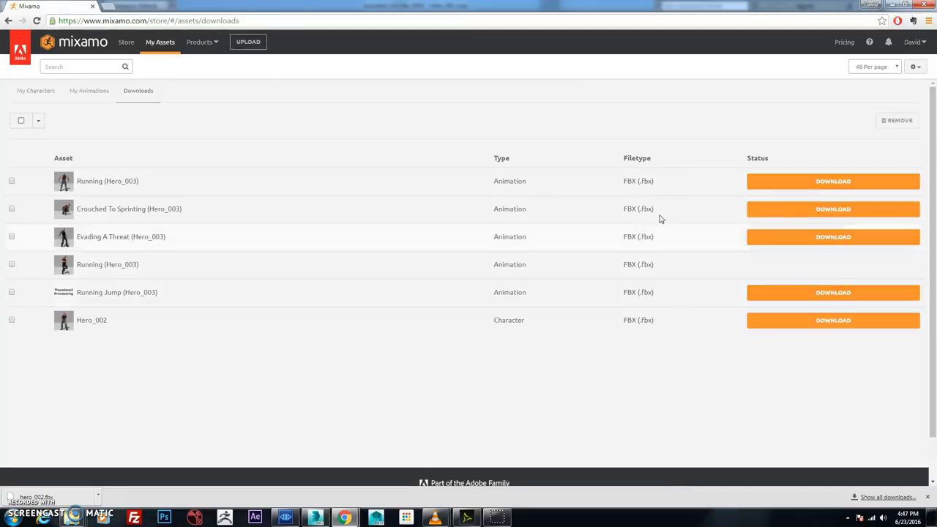
left_click(37, 21)
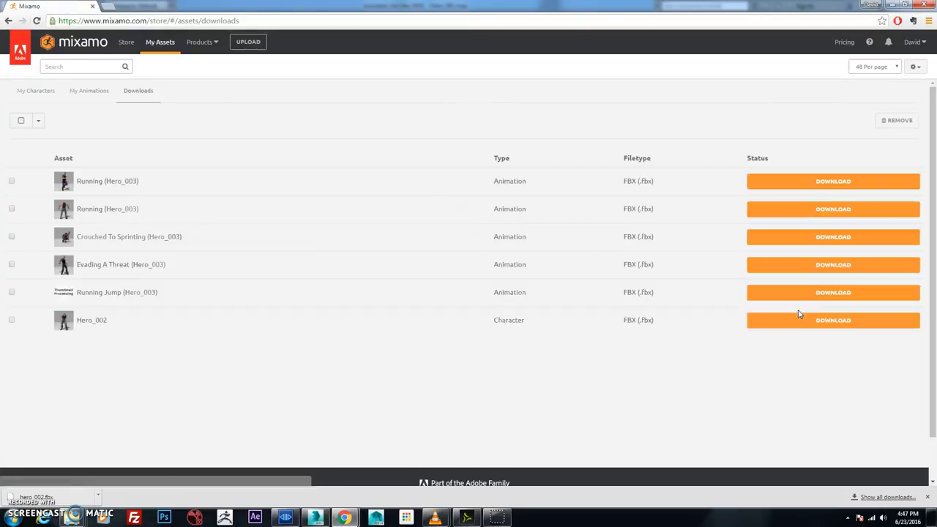
left_click(35, 22)
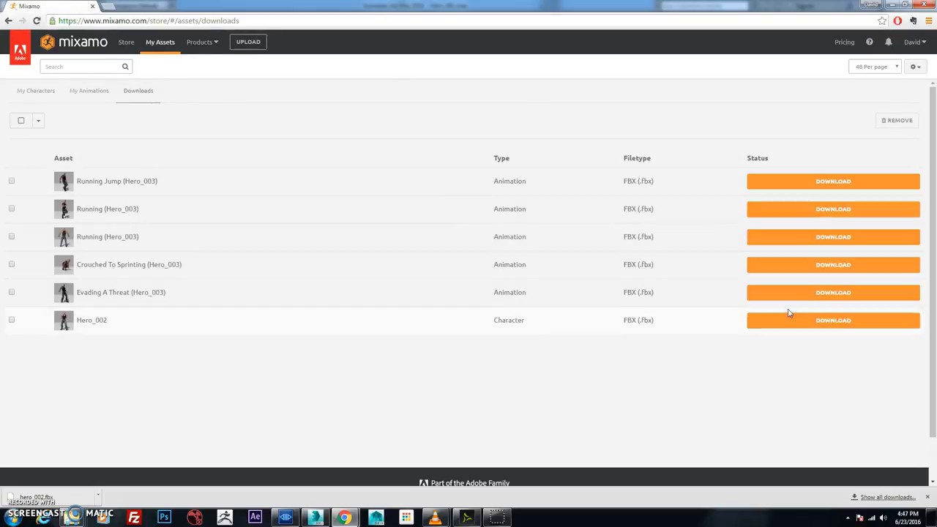
- Download the Evading A Threat, Crouched To Sprinting, both Running and Running Jump FBX files
left_click(796, 293)
left_click(801, 266)
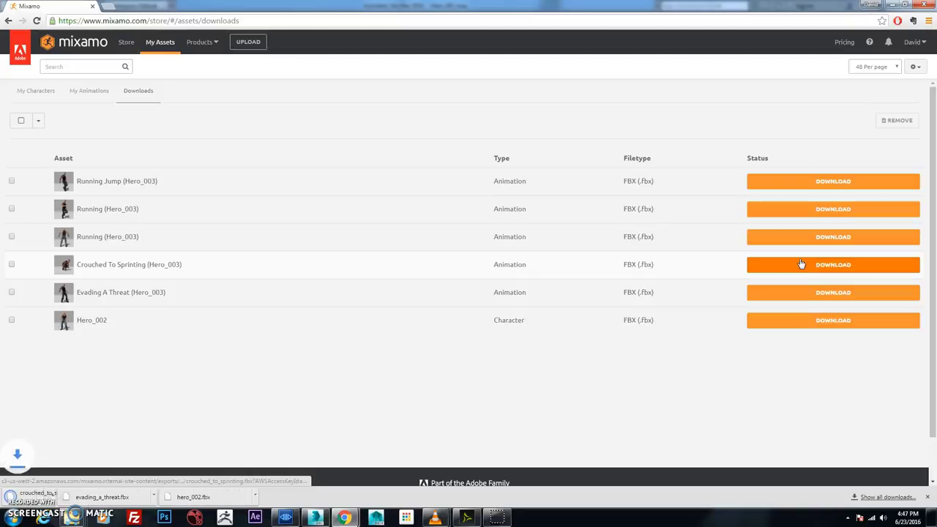
left_click(801, 240)
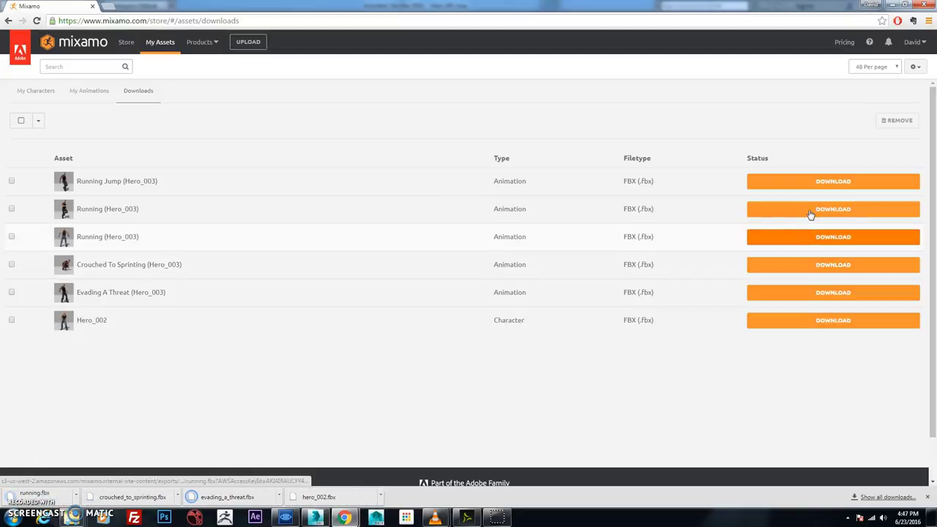
left_click(811, 212)
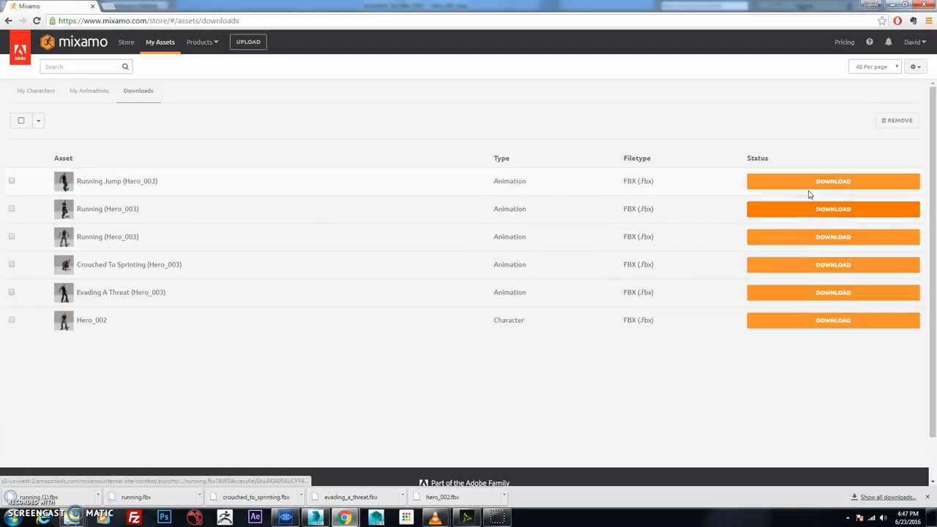
left_click(811, 186)
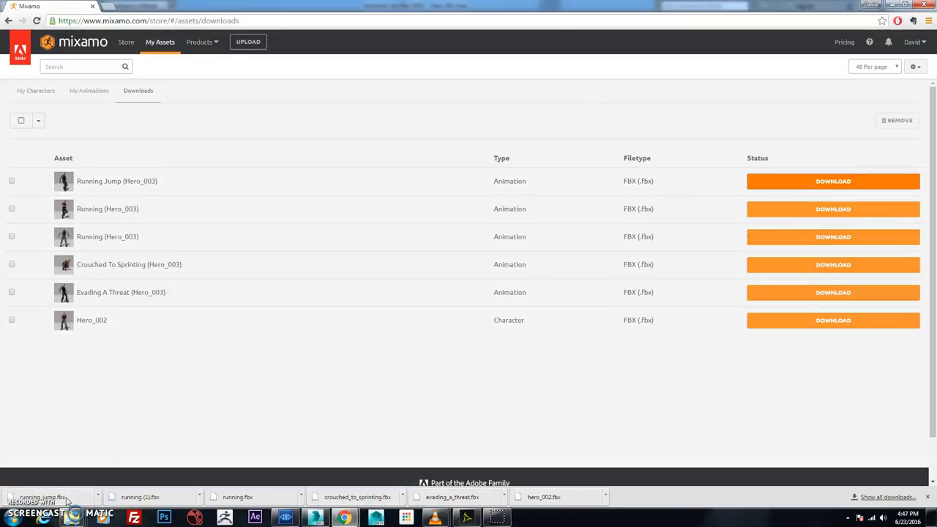
left_click_drag(66, 500, 73, 516)
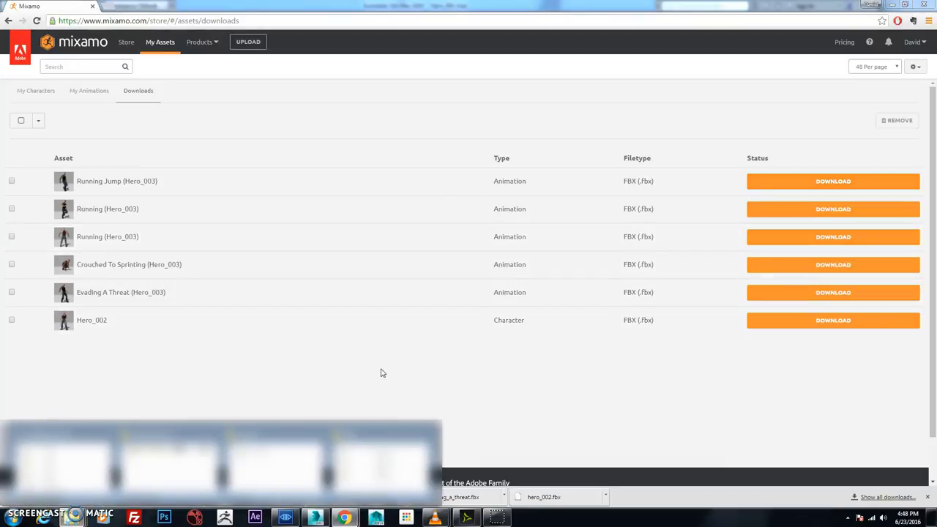
- Move the downloaded FBX files into the Mixamo animations folder, then minimize Explorer and Chrome
left_click(212, 434)
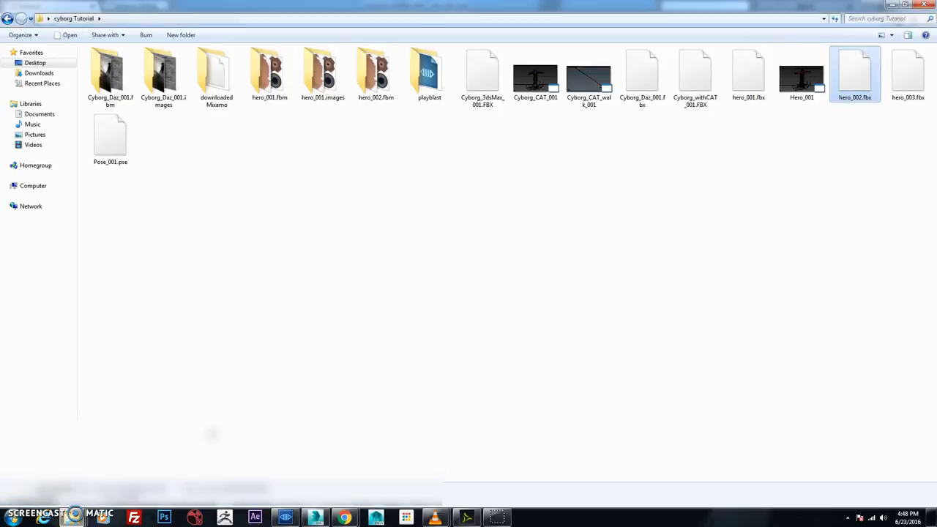
double_click(217, 73)
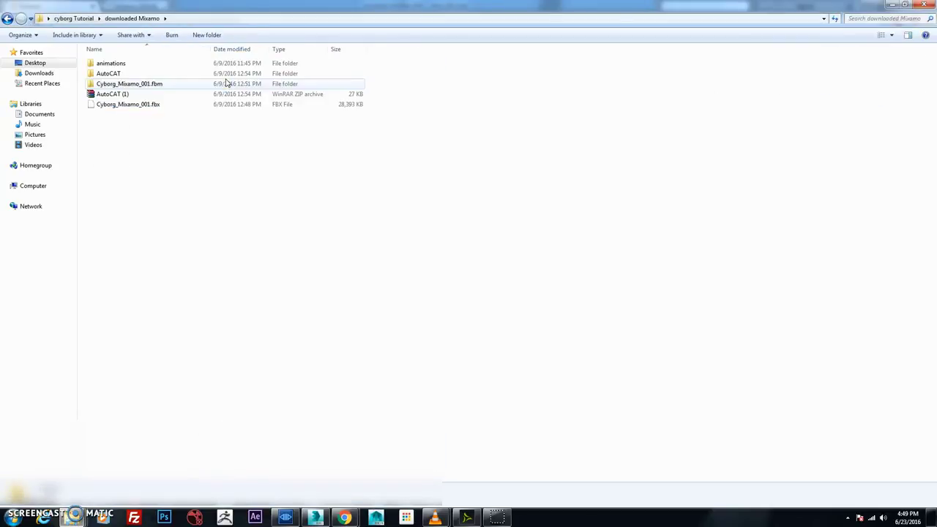
double_click(135, 63)
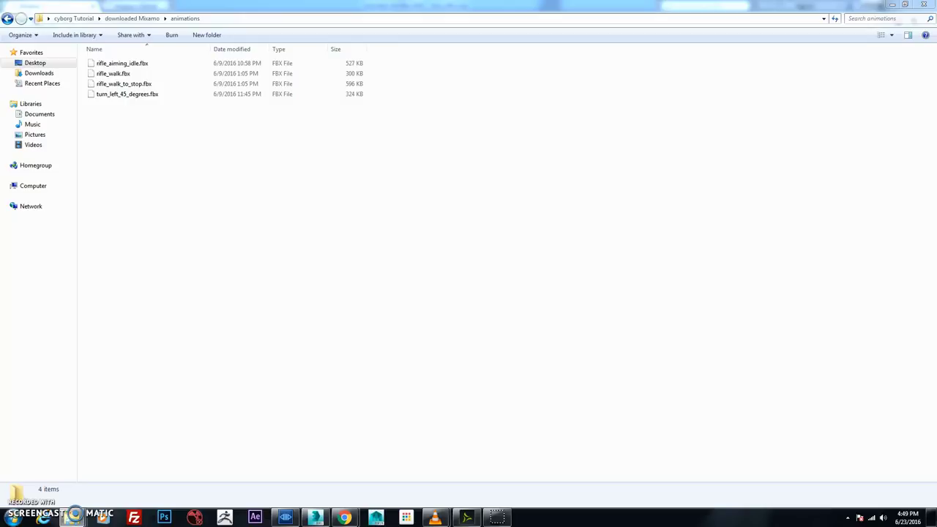
left_click_drag(622, 235, 534, 260)
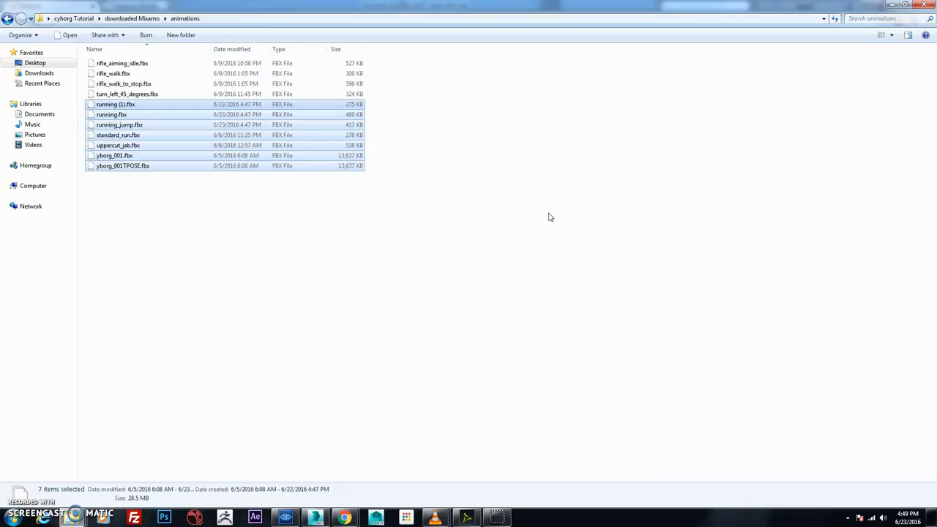
left_click(893, 6)
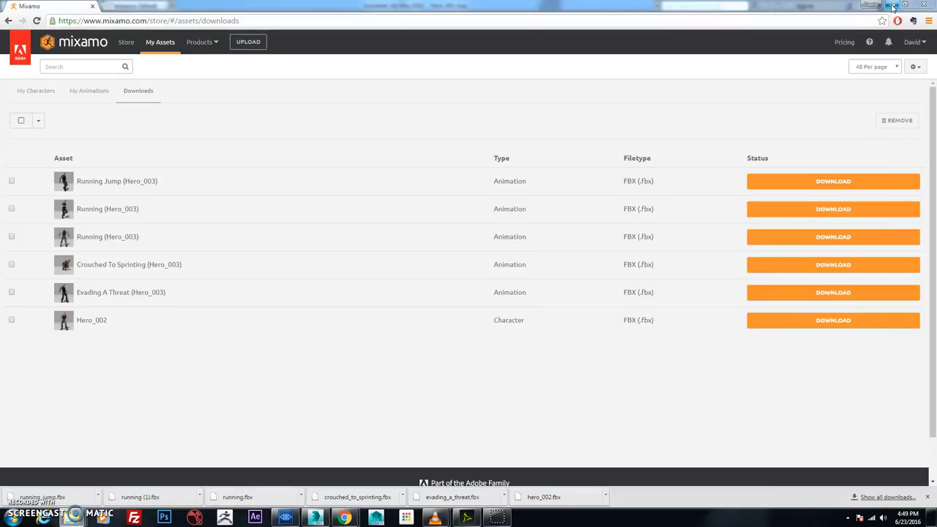
left_click(892, 6)
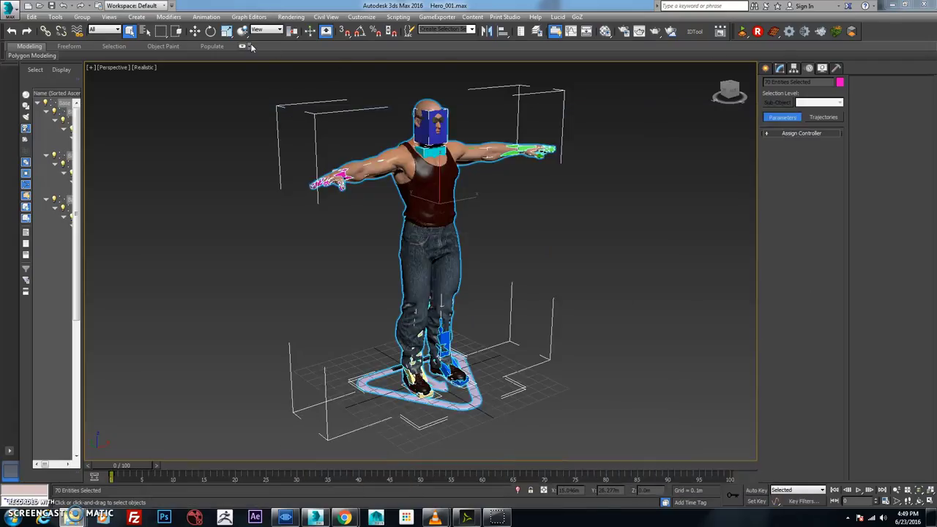
- Deselect the rig and import running.fbx from the downloaded Mixamo animations folder
left_click(237, 110)
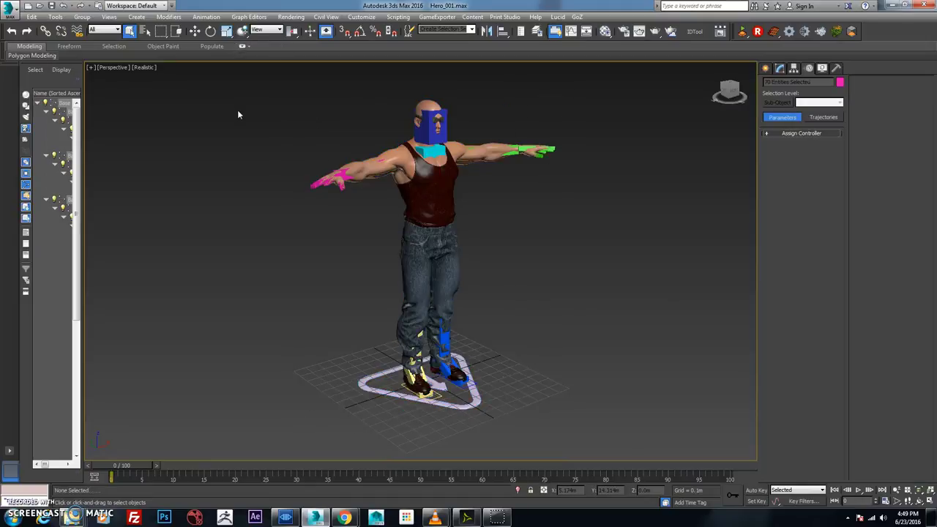
left_click(10, 9)
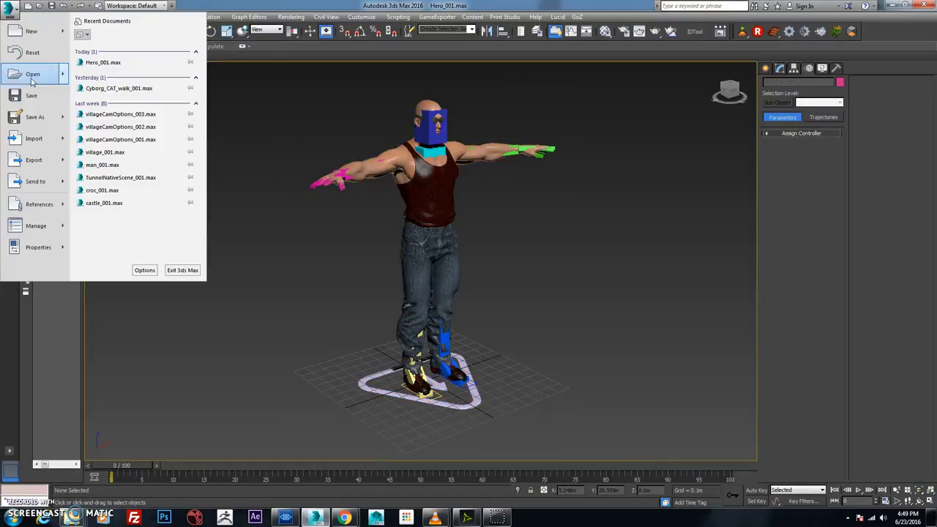
left_click(42, 139)
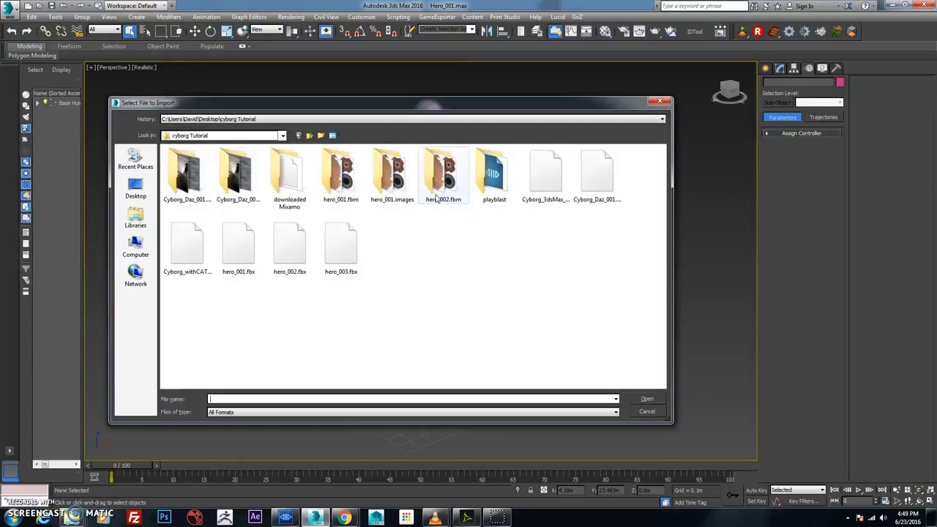
double_click(289, 176)
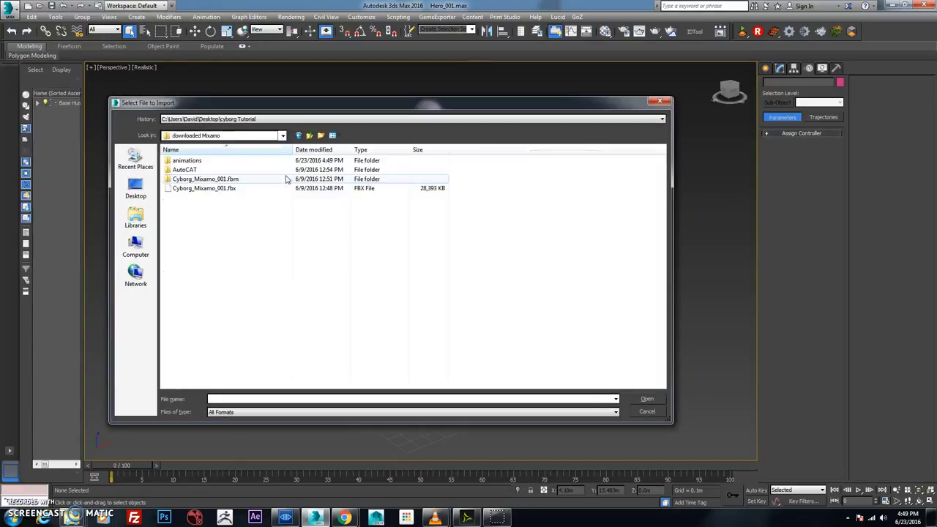
double_click(211, 162)
left_click(220, 162)
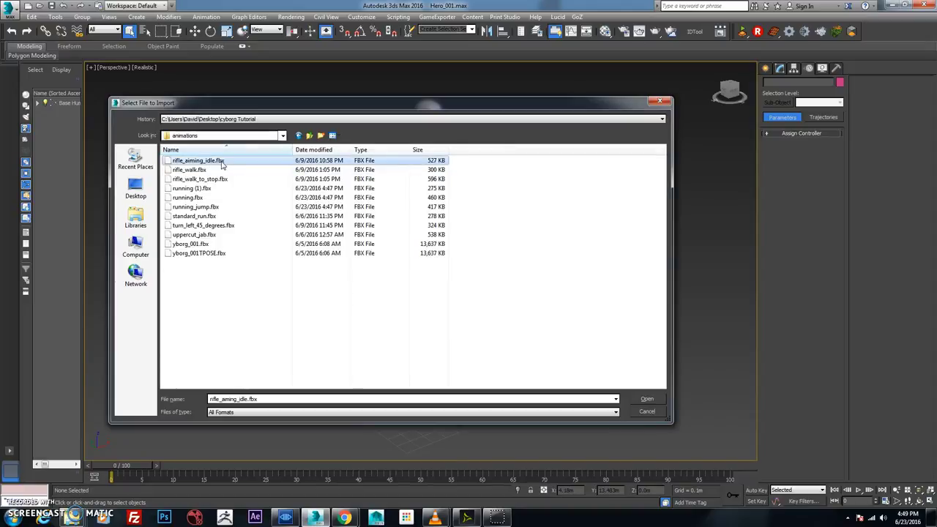
left_click(220, 200)
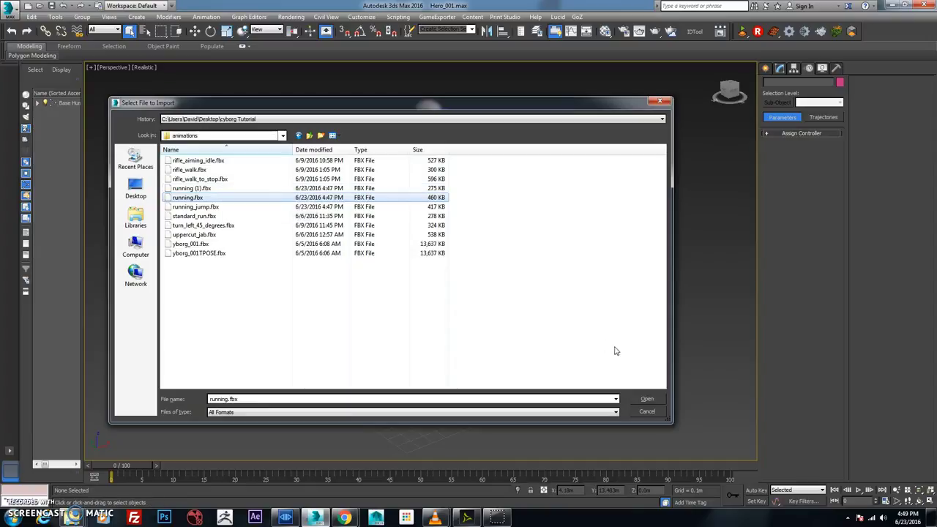
left_click(654, 399)
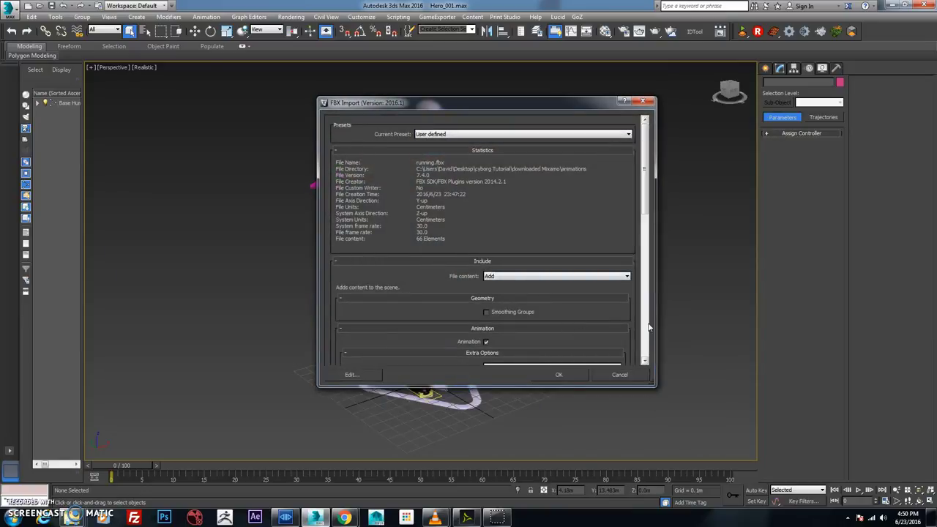
- Import running.fbx with File content mode kept as Add
left_click(647, 336)
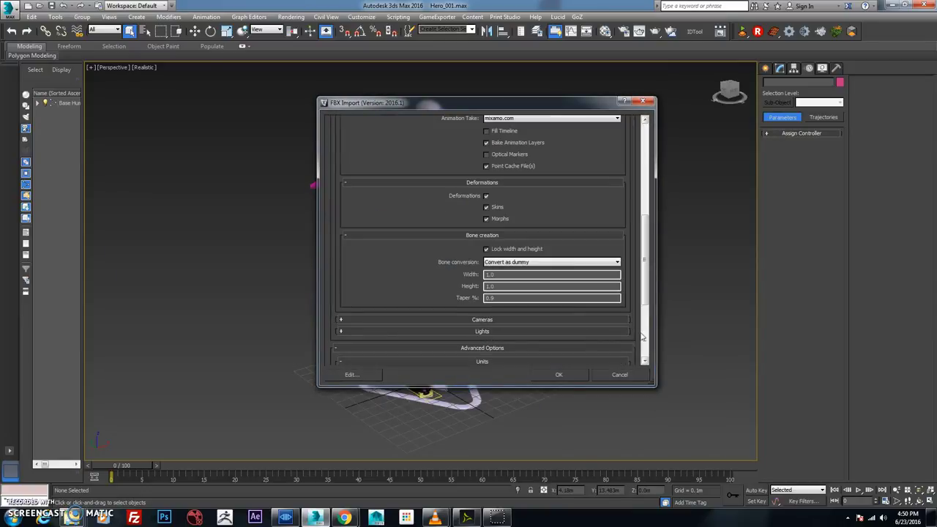
left_click_drag(651, 217, 662, 152)
left_click(530, 226)
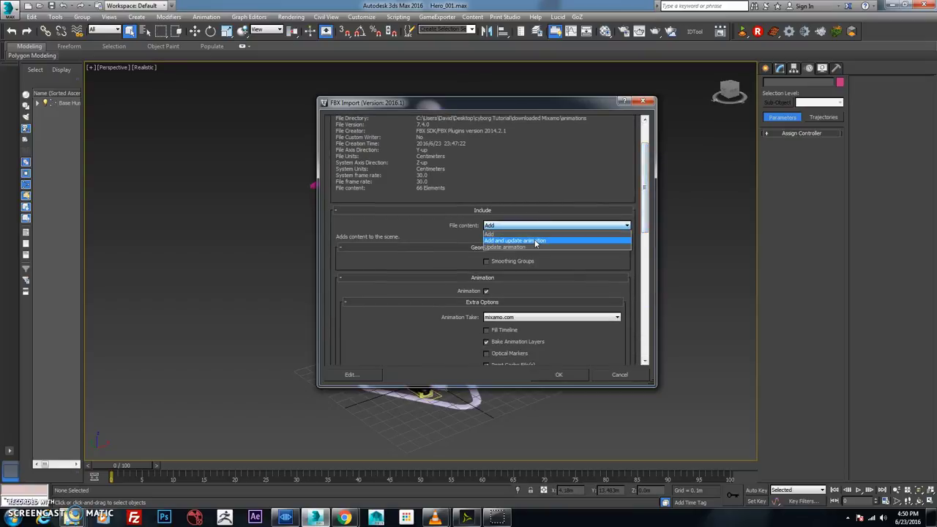
left_click(529, 234)
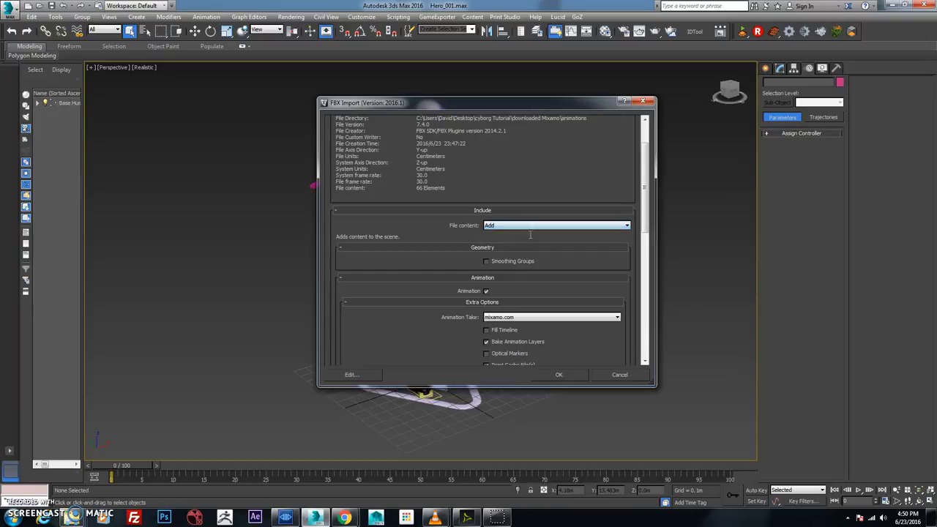
left_click(560, 375)
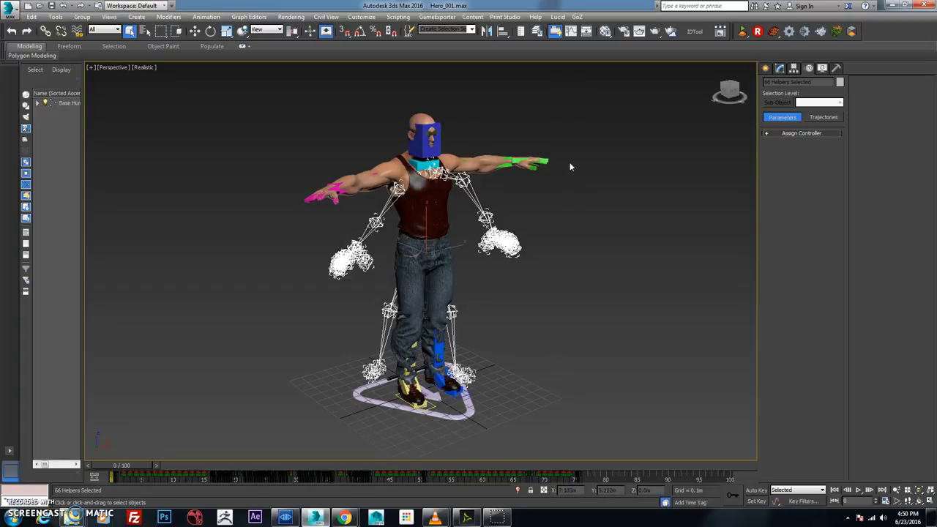
- Check the run at frame 16, then select and delete the imported skeleton helpers
left_click_drag(150, 464, 623, 500)
key("q")
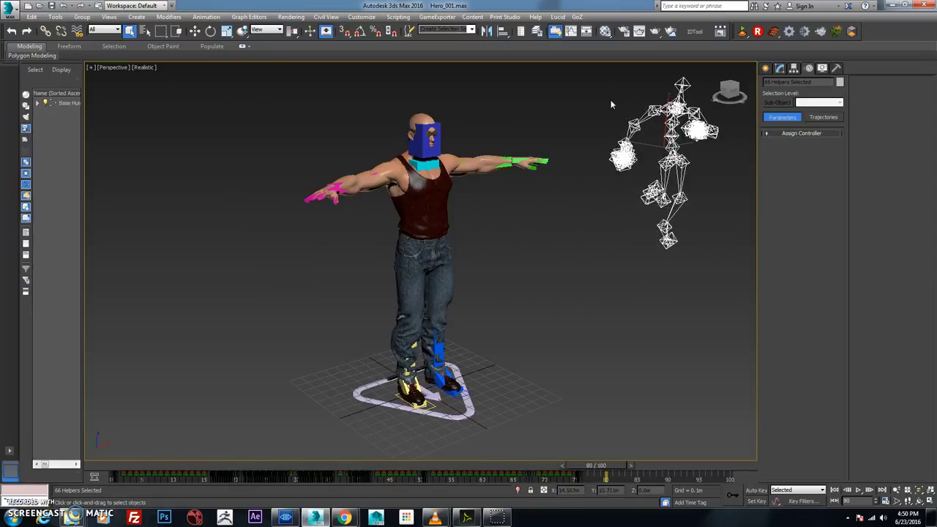
middle_click_drag(610, 103, 554, 124)
left_click_drag(720, 324, 718, 329)
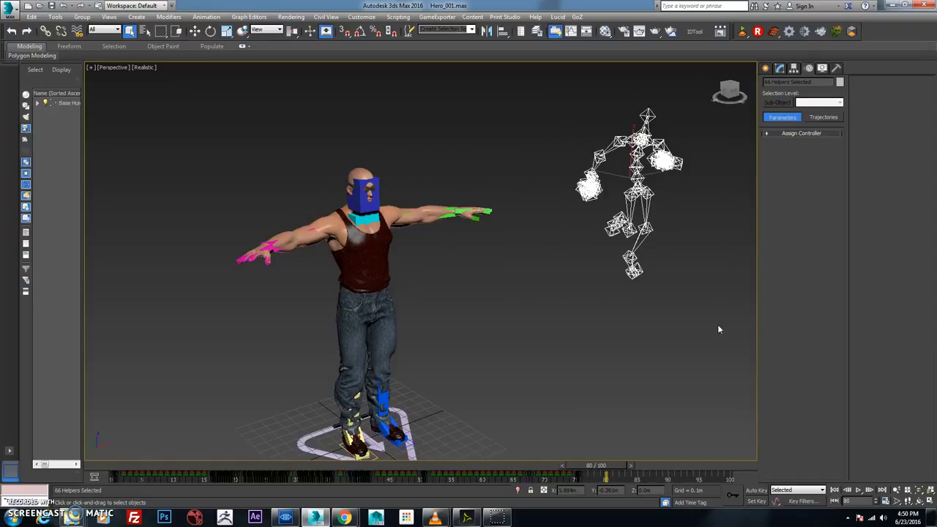
key("Delete")
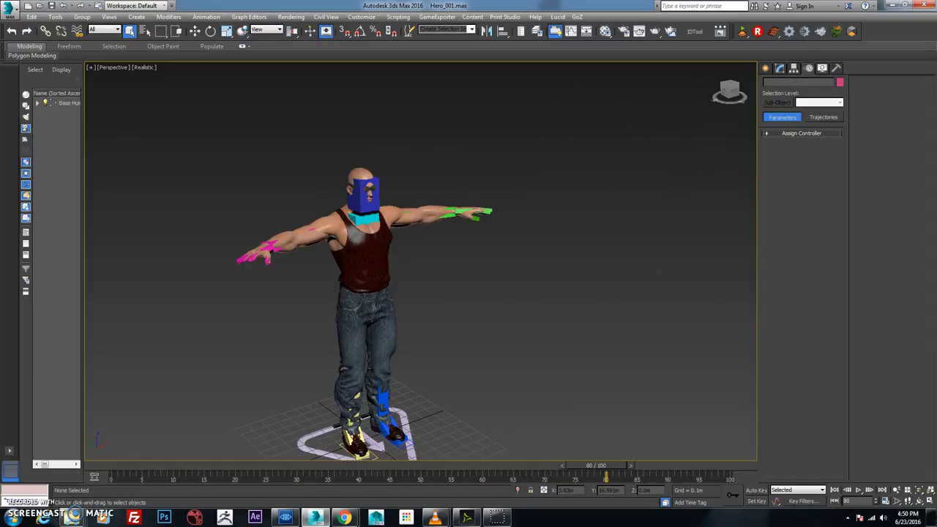
left_click(9, 5)
- Import running (1).fbx into the Hero_001 scene with default FBX options
left_click(46, 139)
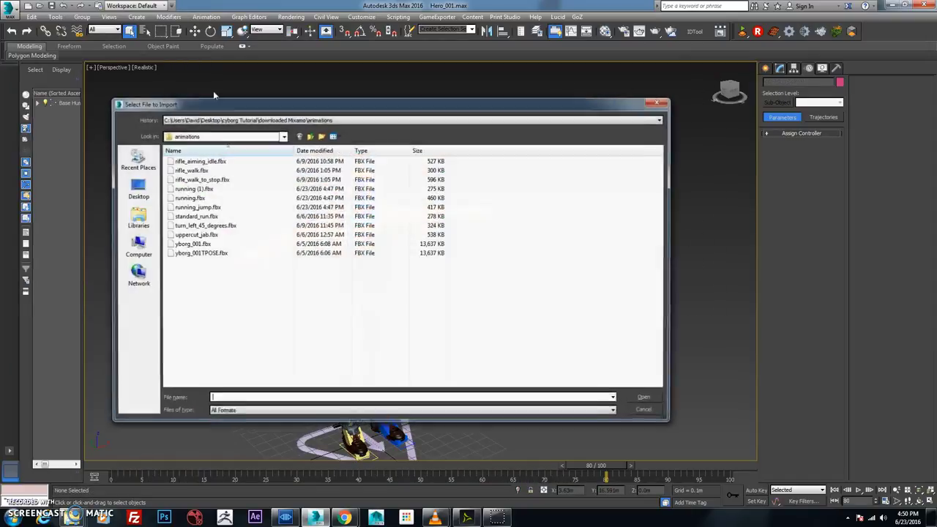
left_click(215, 189)
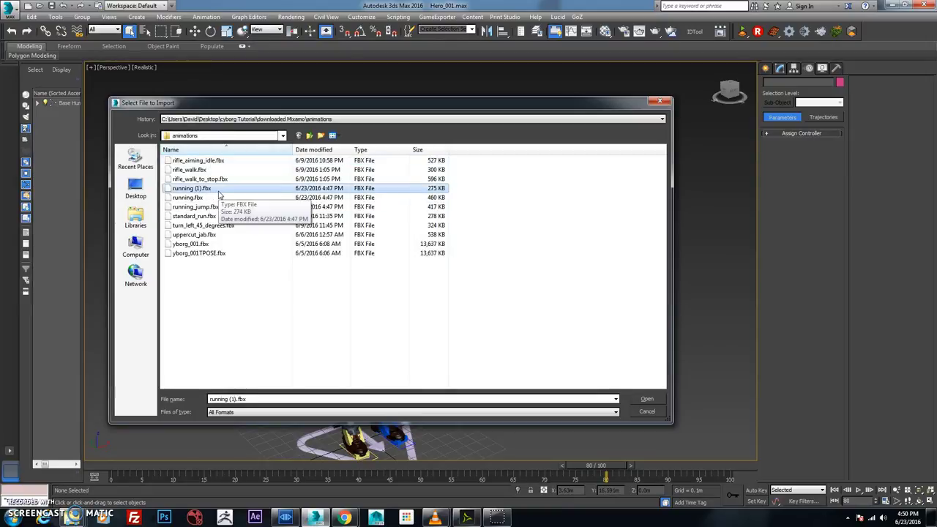
double_click(218, 192)
left_click(557, 373)
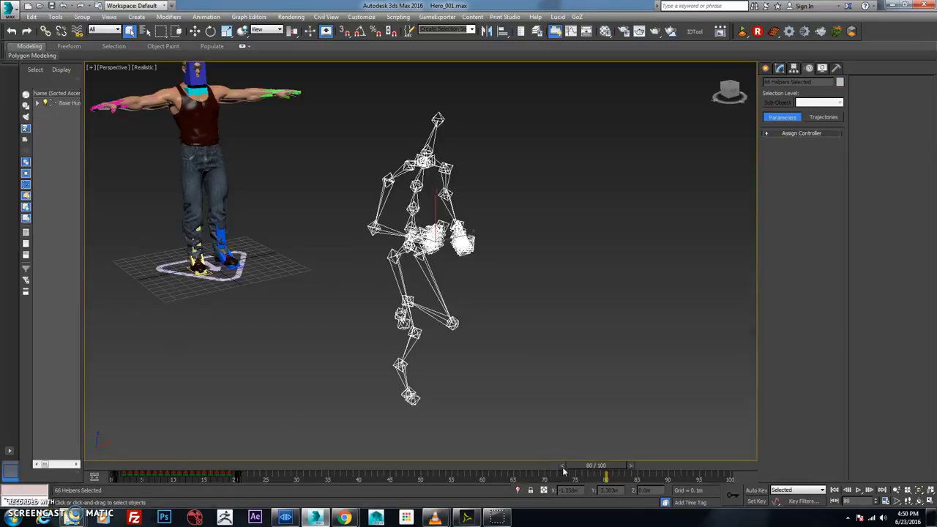
- Play through the imported run from frame 0, then scrub to frame 12
left_click_drag(562, 467, 109, 455)
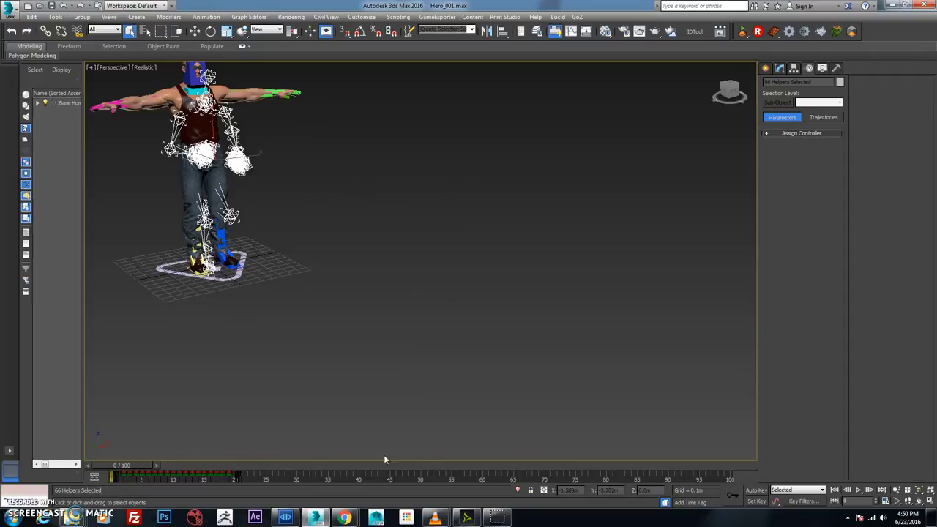
left_click(858, 494)
left_click(859, 495)
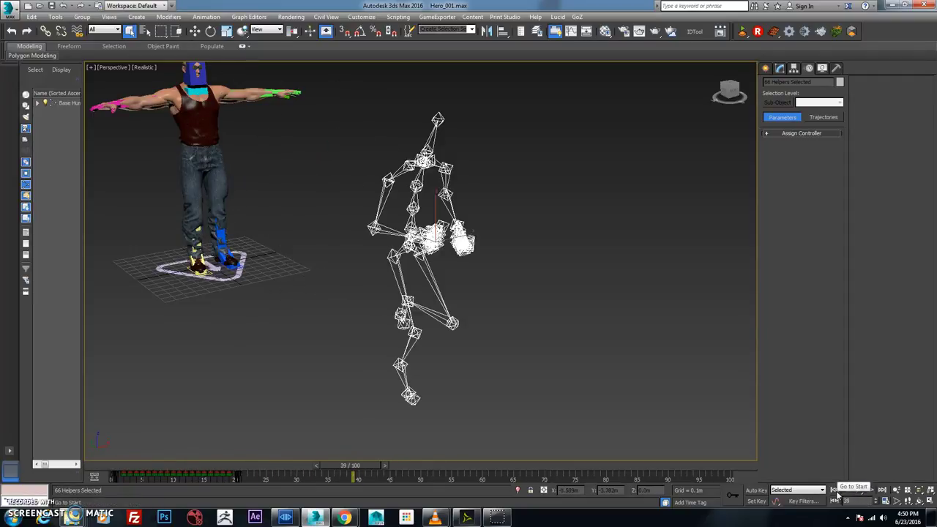
left_click(835, 491)
middle_click_drag(366, 267, 516, 362)
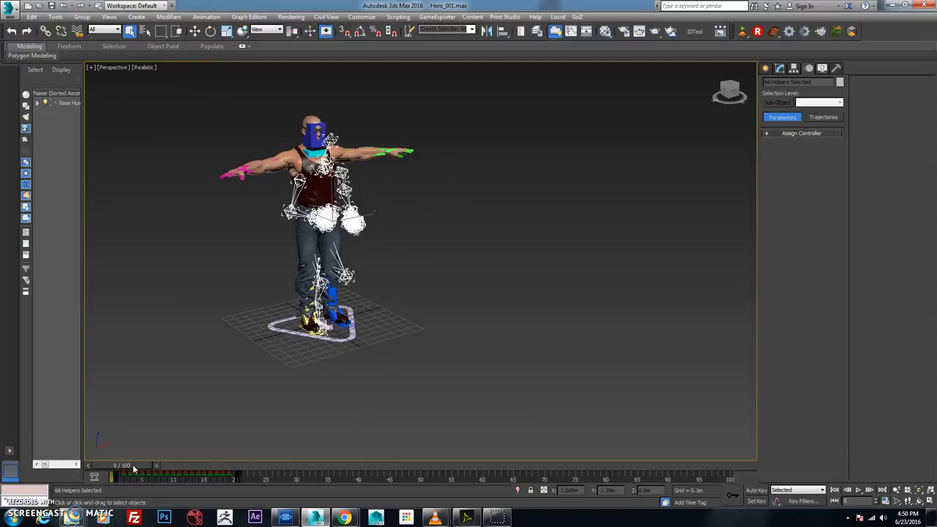
left_click_drag(132, 464, 214, 476)
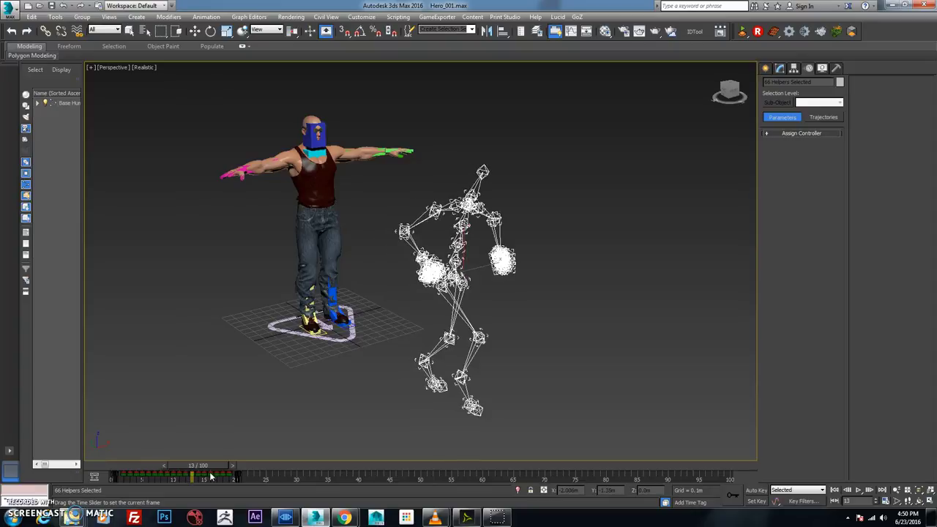
- Open CAT Capture Animation and pick Base HumanPelvis as the source
key("q")
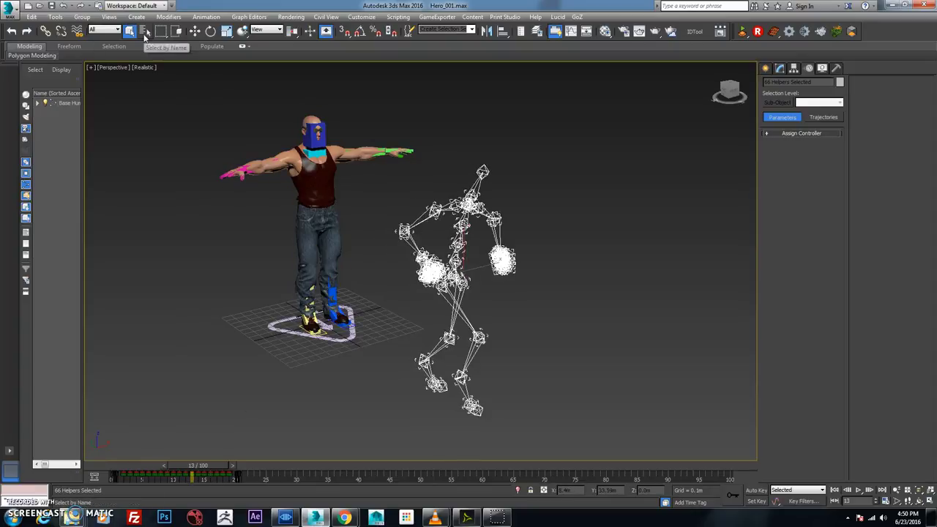
left_click(176, 18)
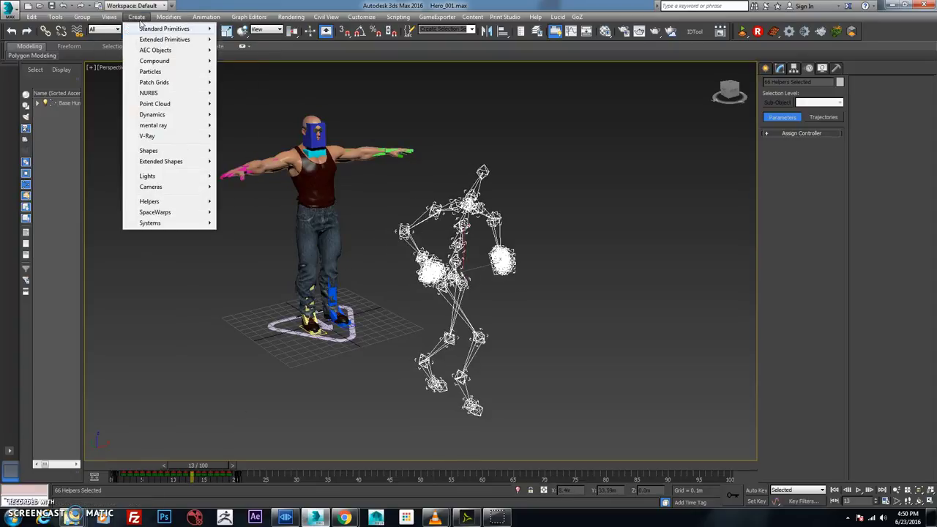
mouse_move(206, 17)
mouse_move(241, 139)
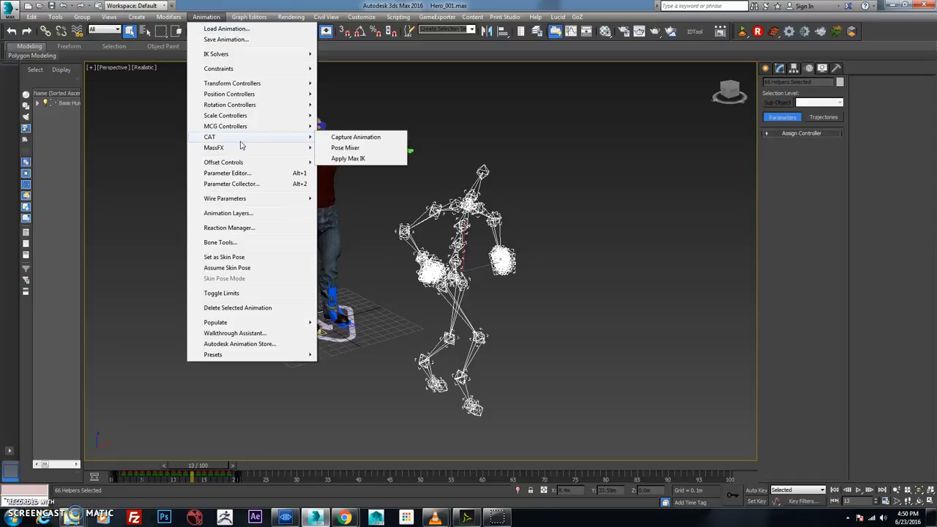
left_click(357, 138)
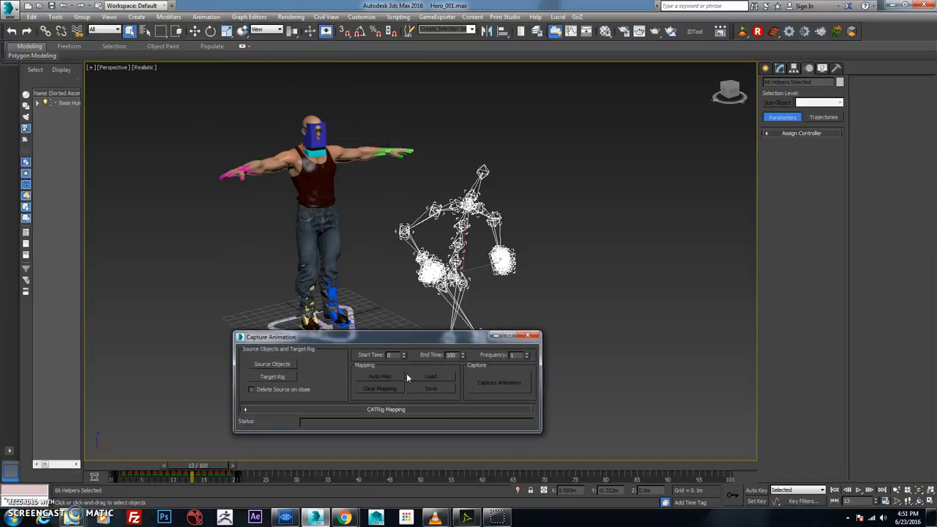
left_click(280, 366)
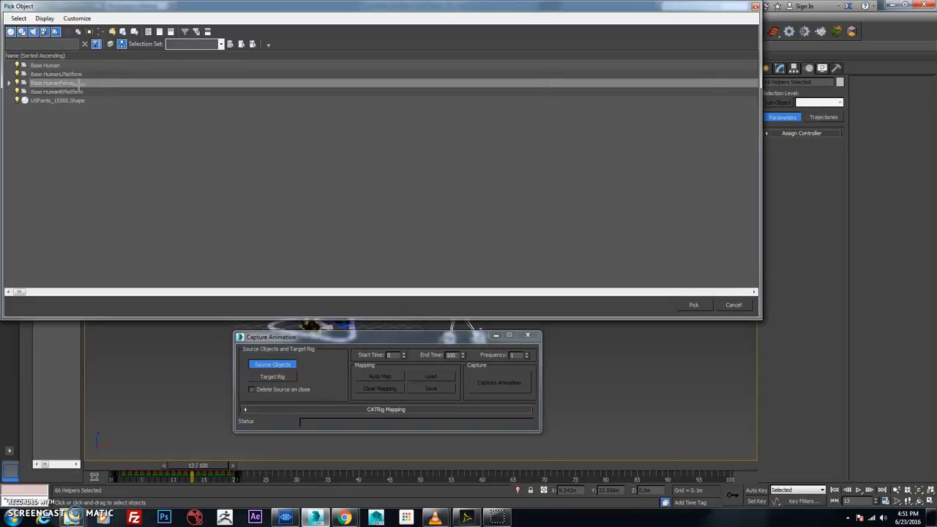
left_click(78, 85)
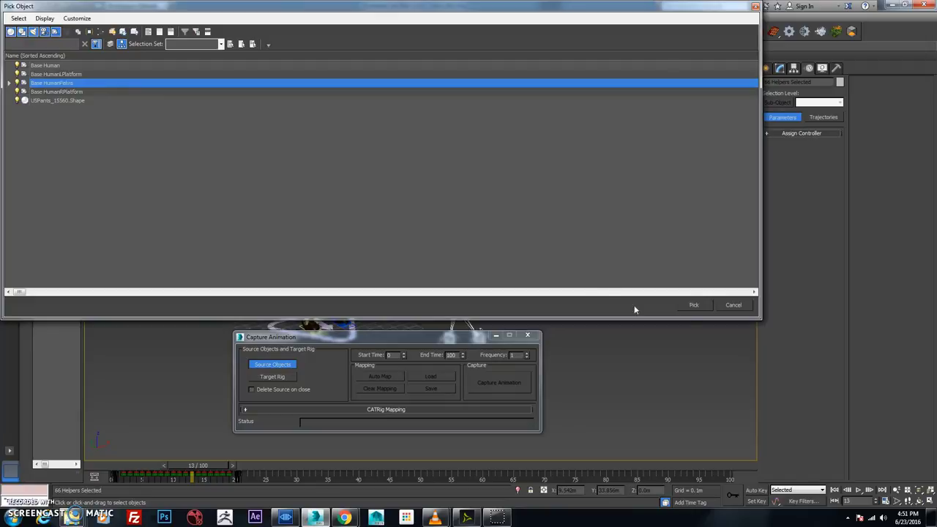
left_click(692, 304)
- Target the Base Human rig, load Mixamo_AutoCAT_MappingPreset.cam, and capture the animation
left_click(271, 376)
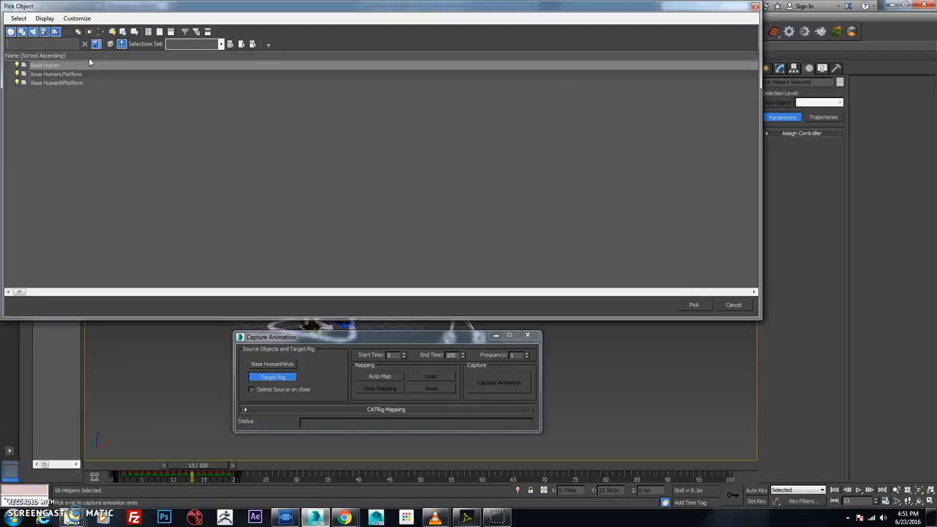
left_click(89, 65)
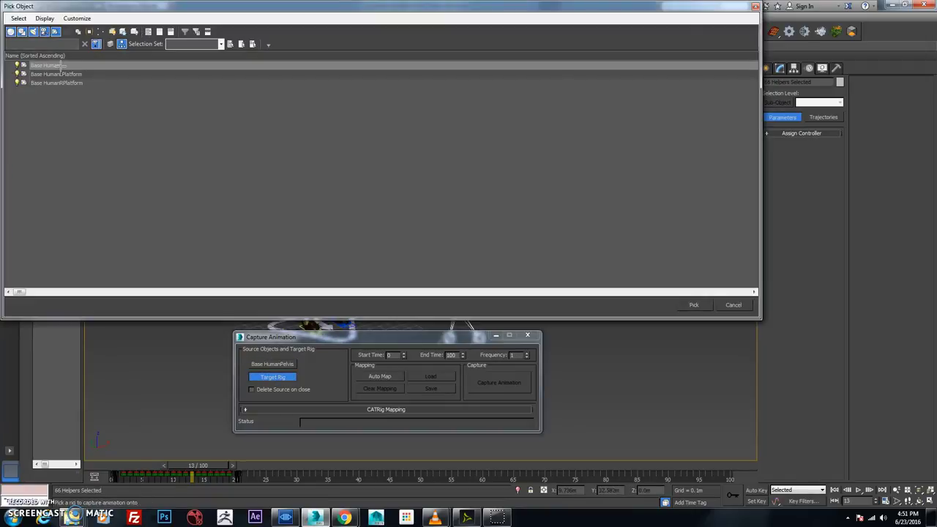
left_click(696, 306)
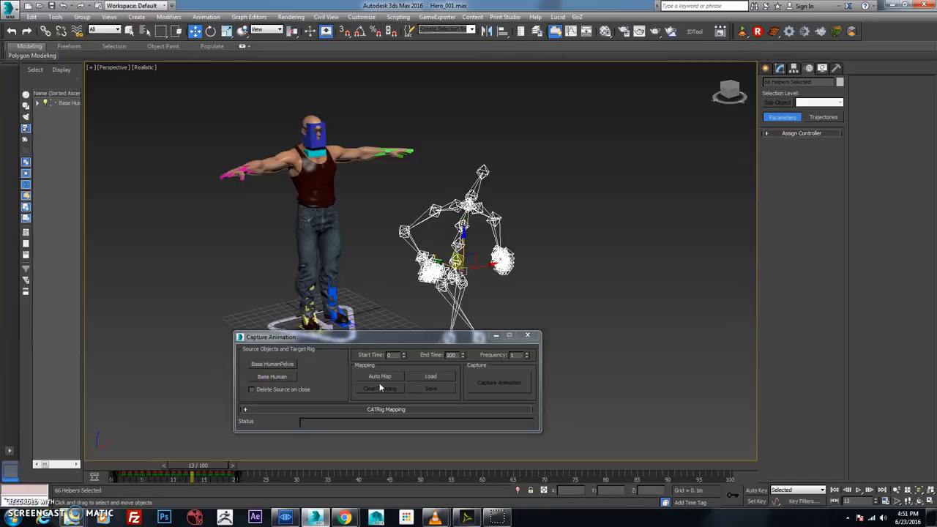
left_click(431, 377)
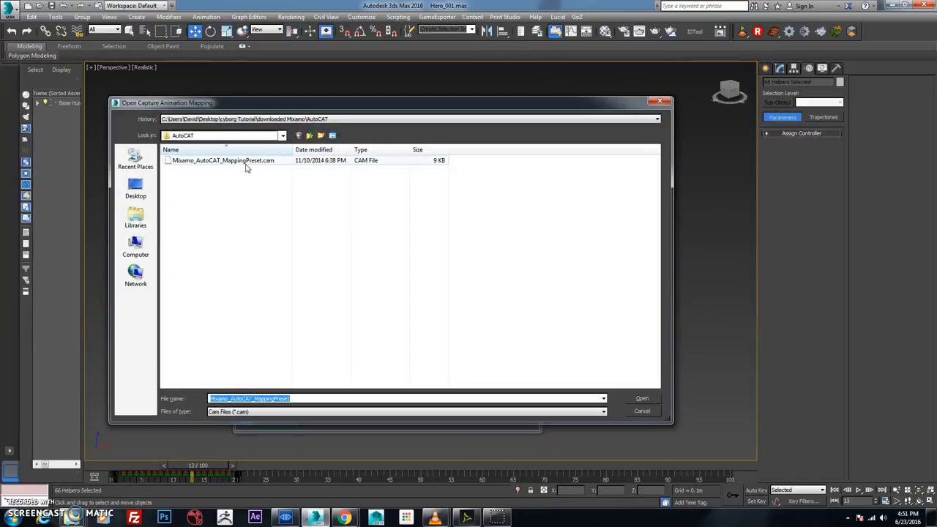
left_click(242, 160)
left_click(642, 399)
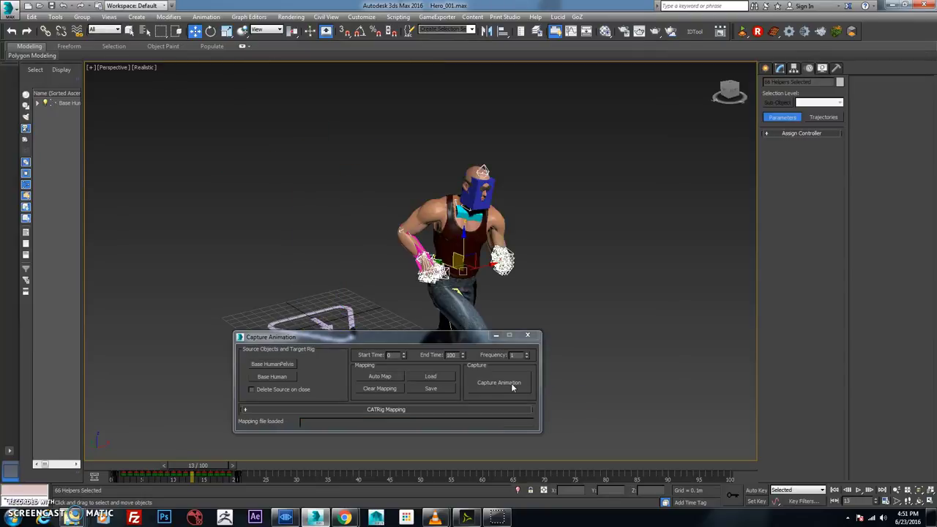
left_click(511, 383)
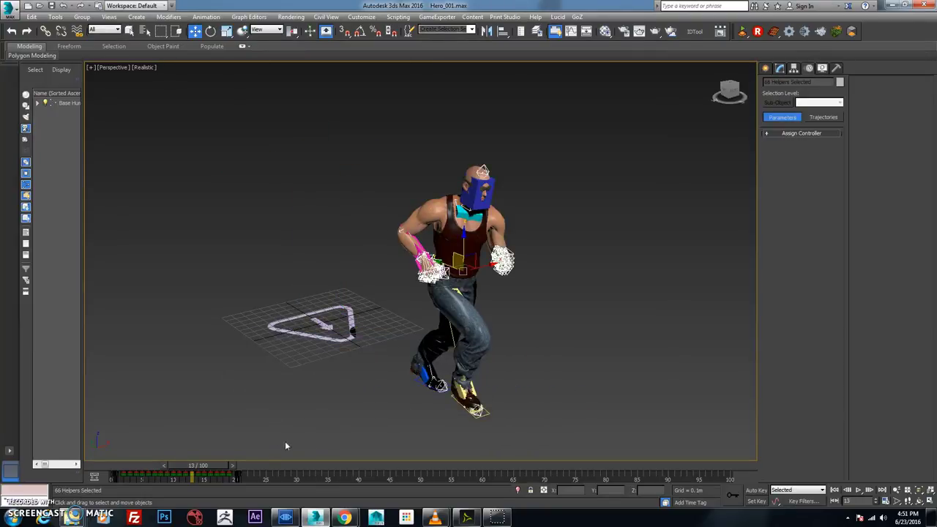
- At frame 0, filter selection to Geometry, select the pants and hide everything unselected
left_click_drag(207, 468, 112, 476)
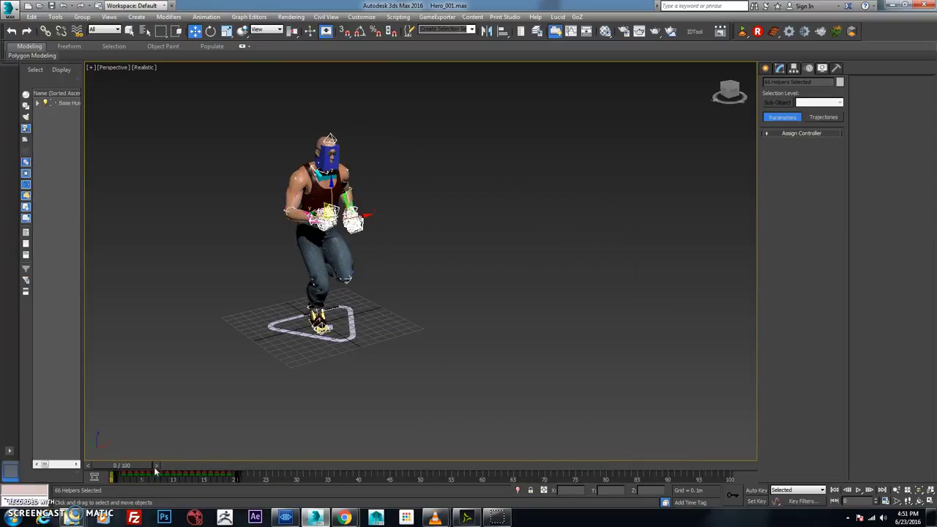
middle_click_drag(308, 230, 327, 235)
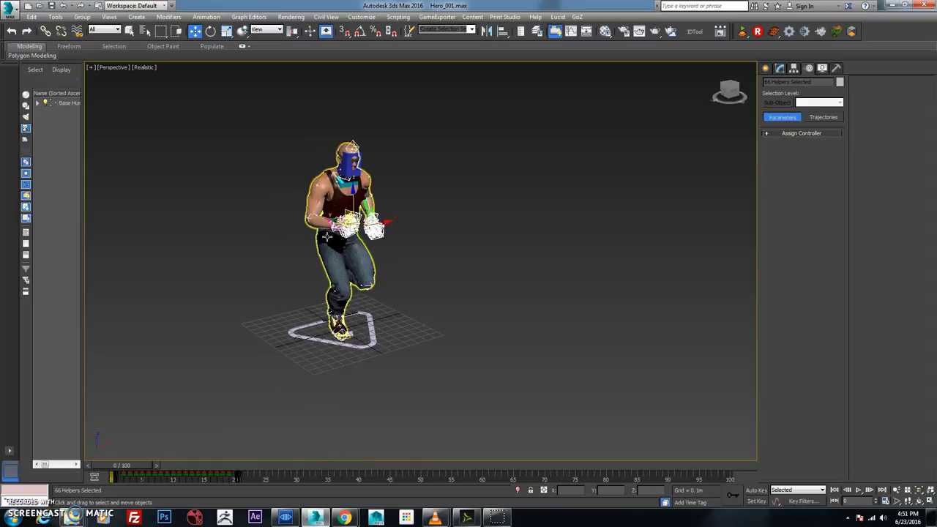
left_click(105, 30)
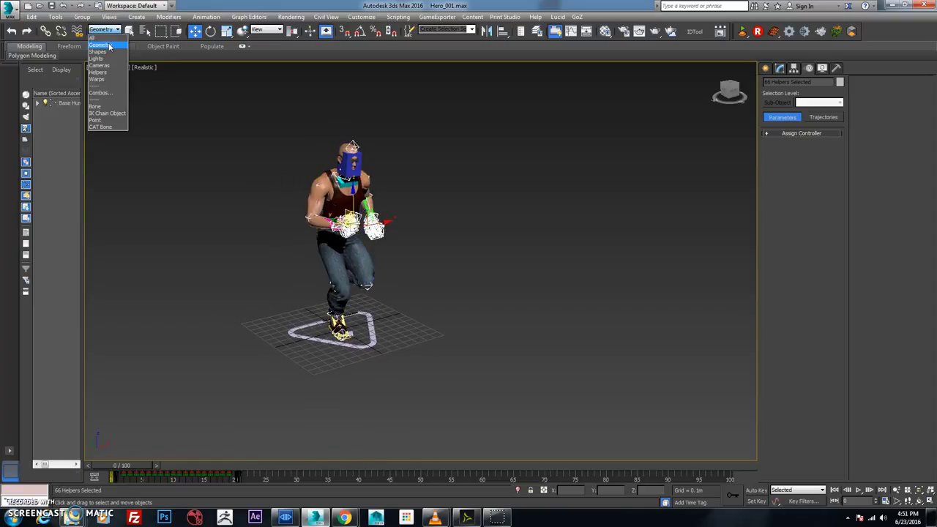
left_click(109, 46)
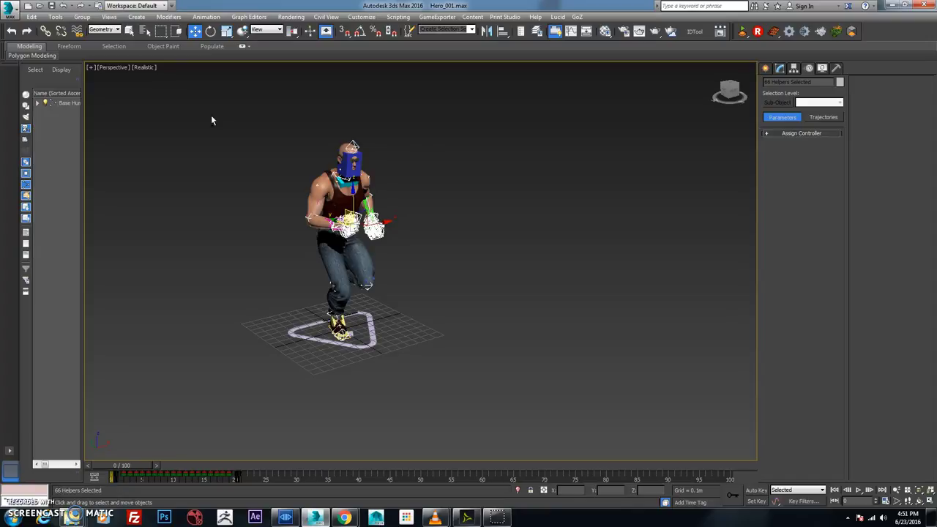
left_click(341, 235)
right_click(338, 201)
left_click(381, 167)
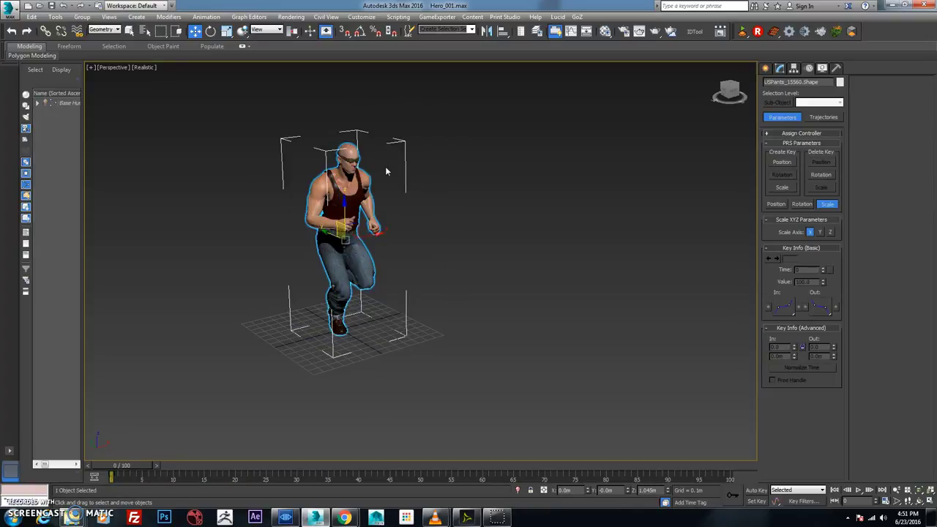
left_click(397, 170)
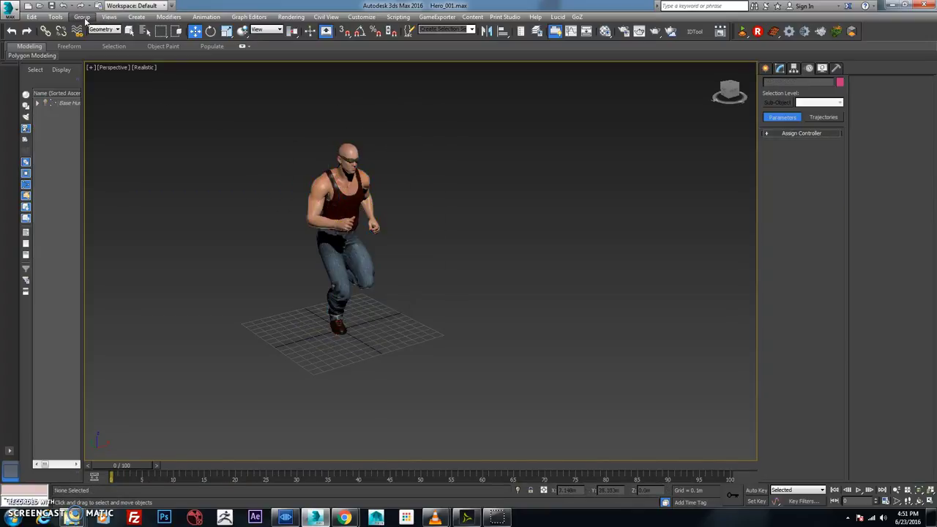
- Switch the viewport to Shaded and play the captured run
left_click(150, 67)
left_click(167, 88)
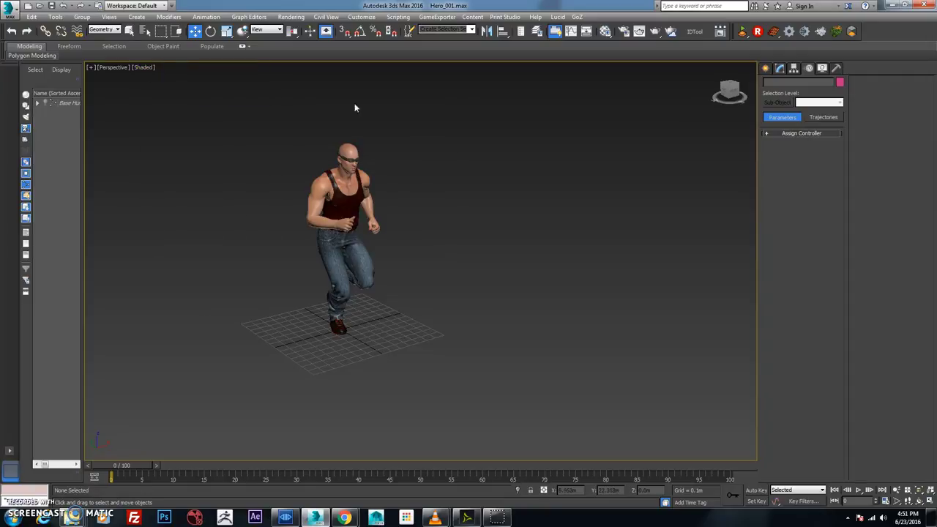
left_click(858, 490)
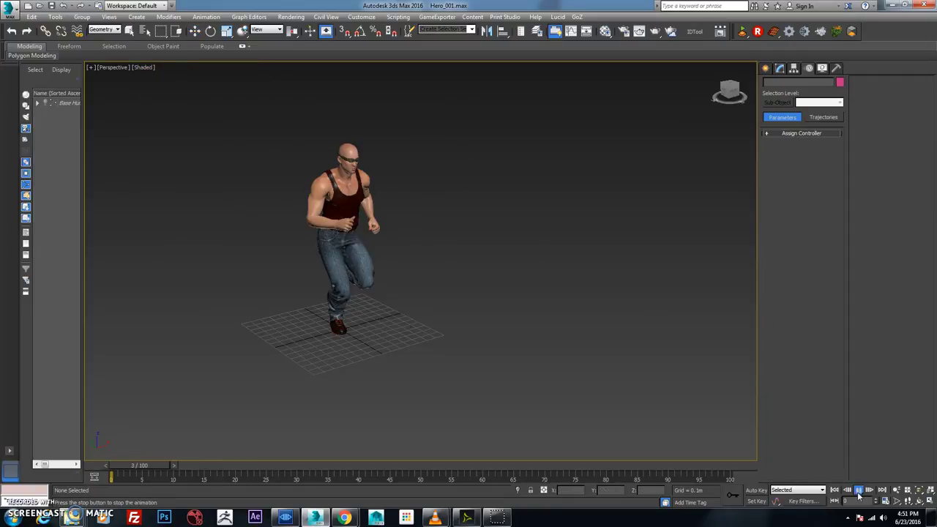
left_click_drag(259, 471, 165, 466)
scroll(455, 287, "up", 5)
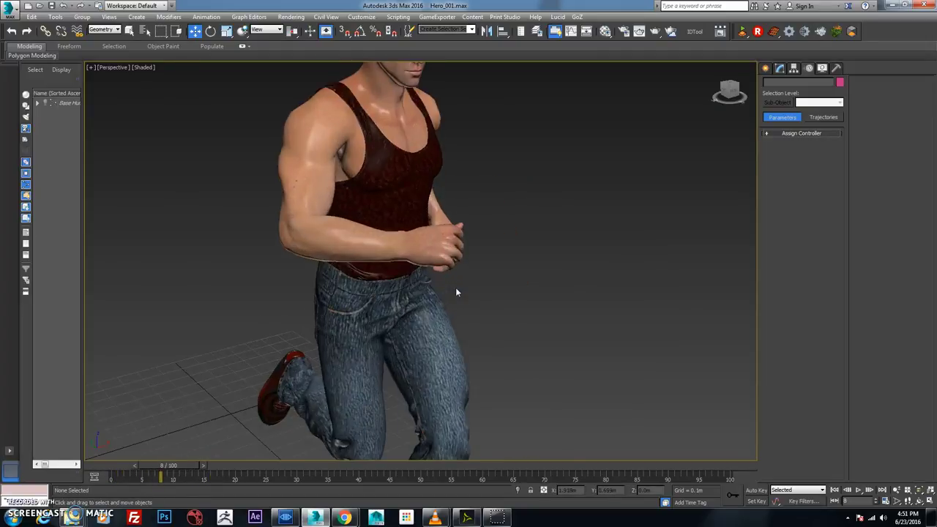
scroll(455, 287, "down", 2)
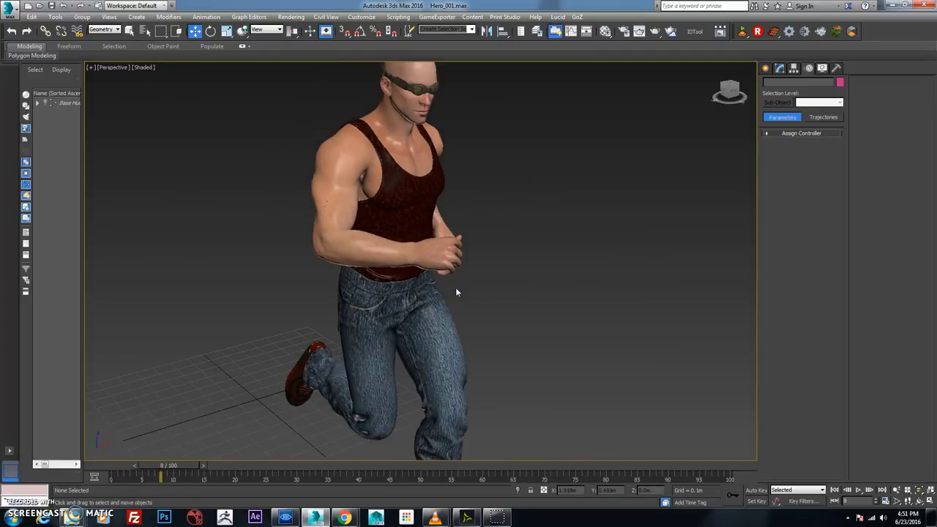
left_click(920, 501)
left_click_drag(472, 290, 171, 288)
right_click(337, 301)
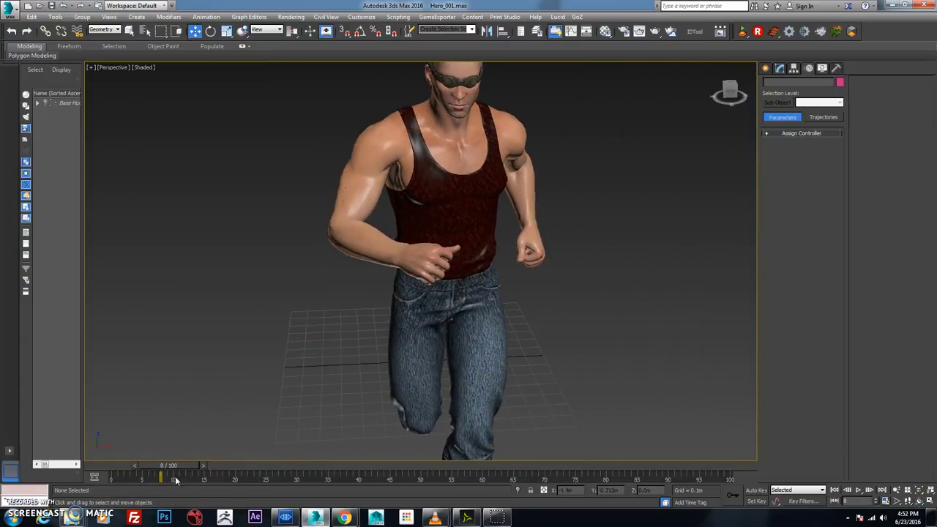
left_click_drag(167, 466, 201, 476)
scroll(355, 383, "down", 8)
middle_click_drag(358, 388, 365, 344)
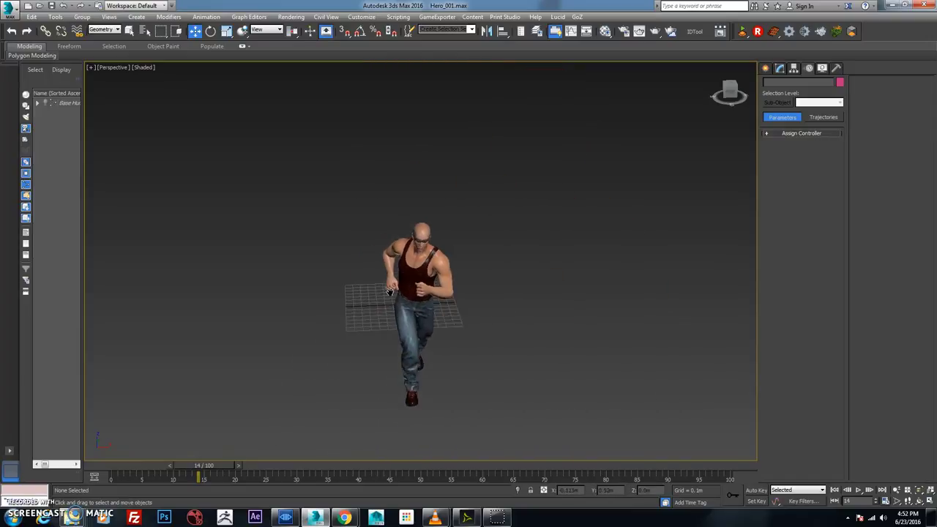
scroll(386, 272, "up", 3)
scroll(385, 272, "up", 4)
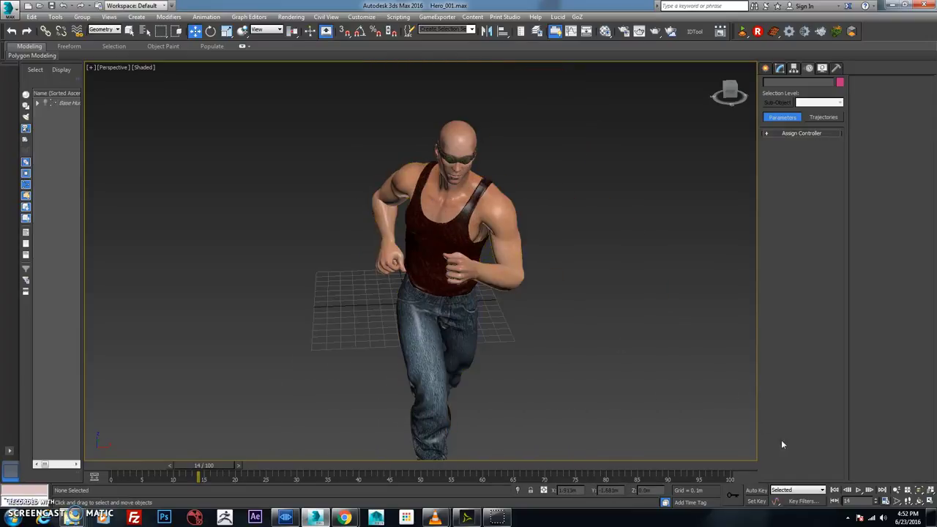
left_click(918, 502)
left_click_drag(396, 248, 437, 249)
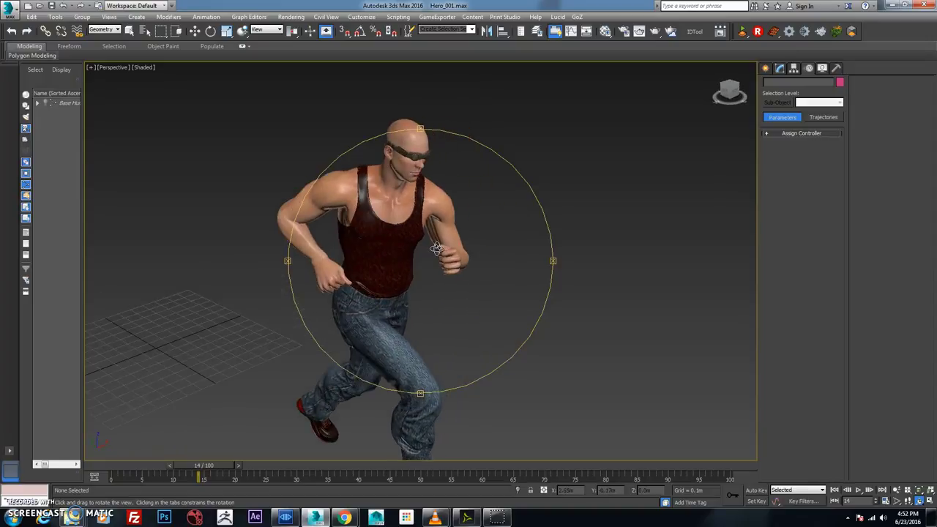
left_click_drag(414, 293, 384, 283)
right_click(413, 311)
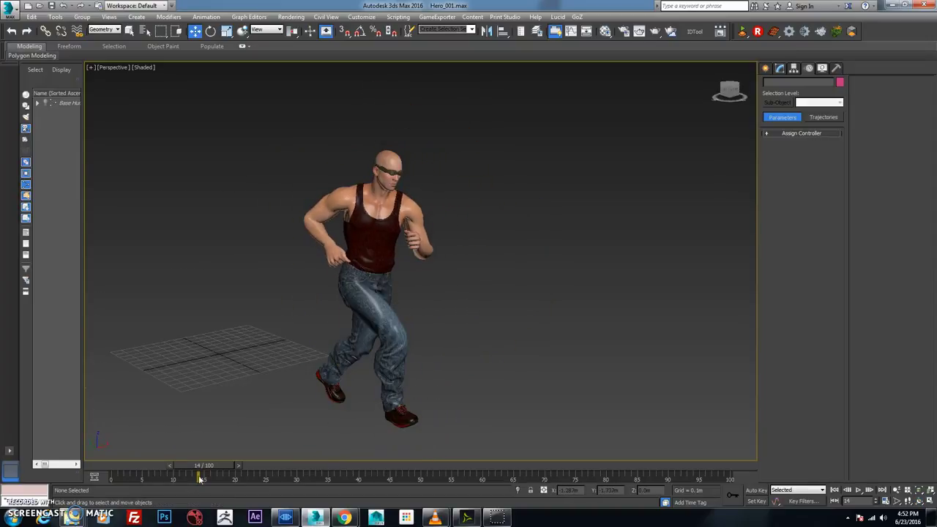
mouse_move(203, 466)
left_mouse_down()
mouse_move(135, 466)
mouse_move(254, 484)
mouse_move(206, 477)
left_mouse_up()
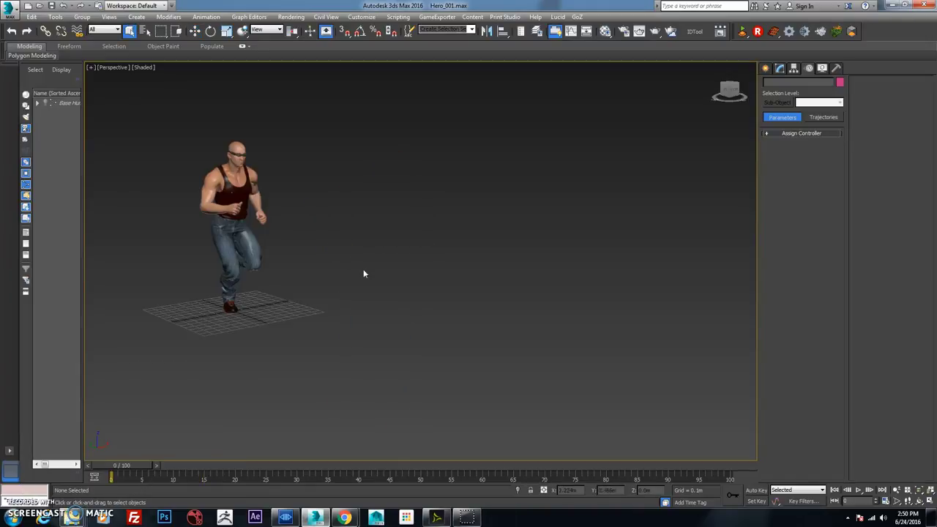
- Unhide all objects, then hide the character mesh so only the skeletons remain
mouse_move(140, 468)
left_mouse_down()
mouse_move(252, 463)
mouse_move(133, 464)
left_mouse_up()
right_click(368, 256)
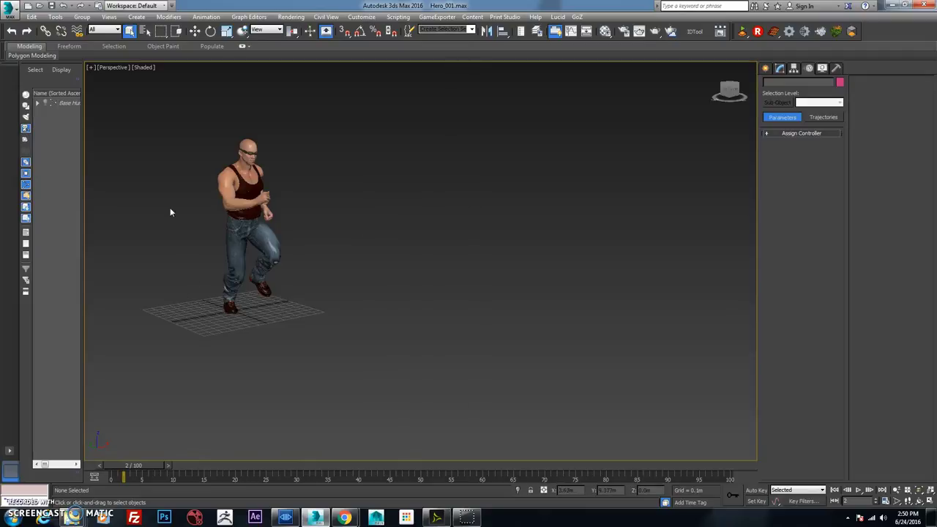
left_click(285, 240)
right_click(244, 178)
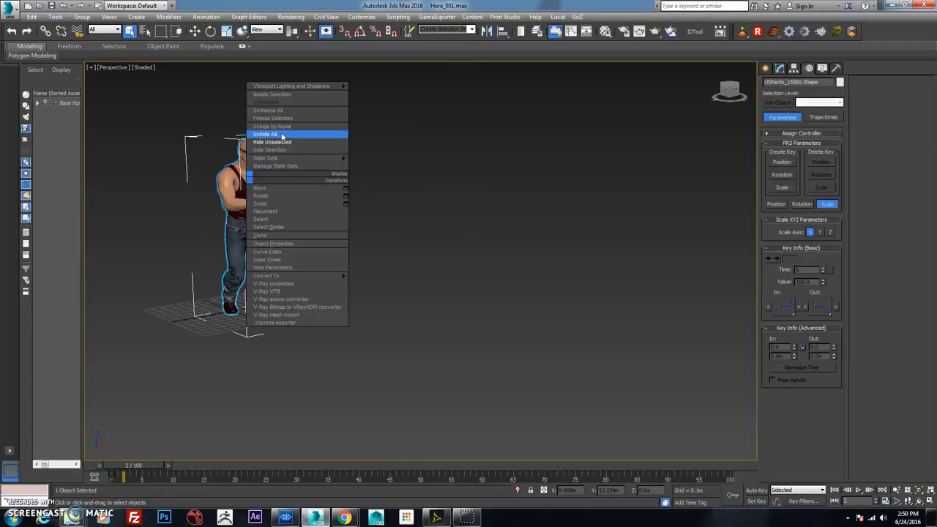
left_click(282, 135)
right_click(245, 184)
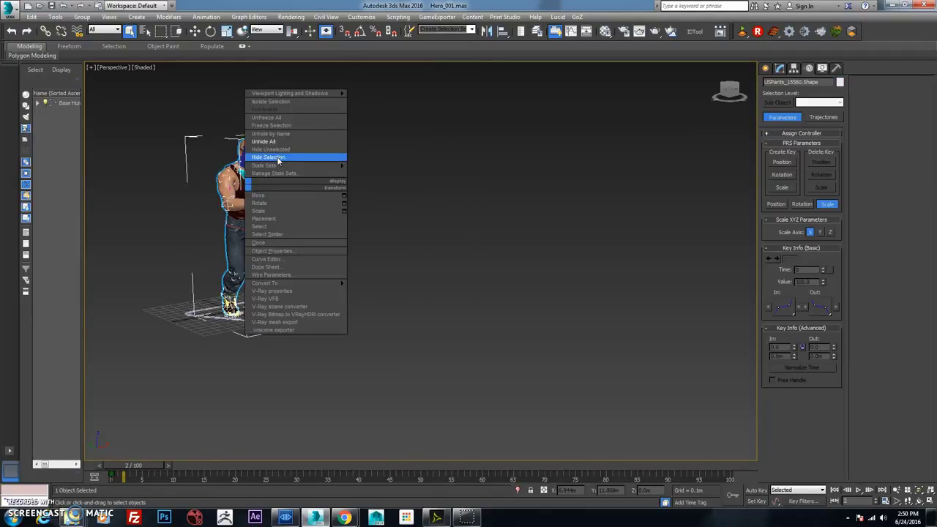
left_click(307, 158)
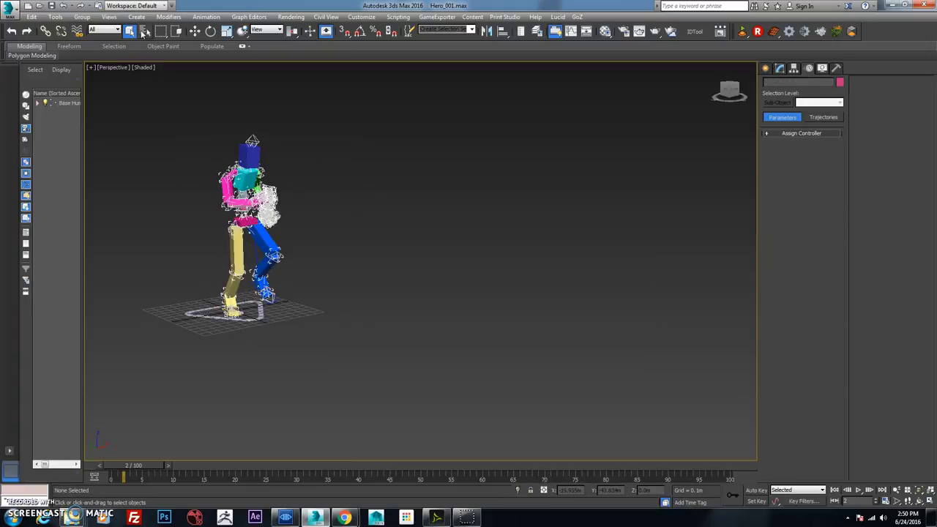
- Select Base HumanPelvis through the Select by Name list
left_click(145, 31)
left_click(59, 83)
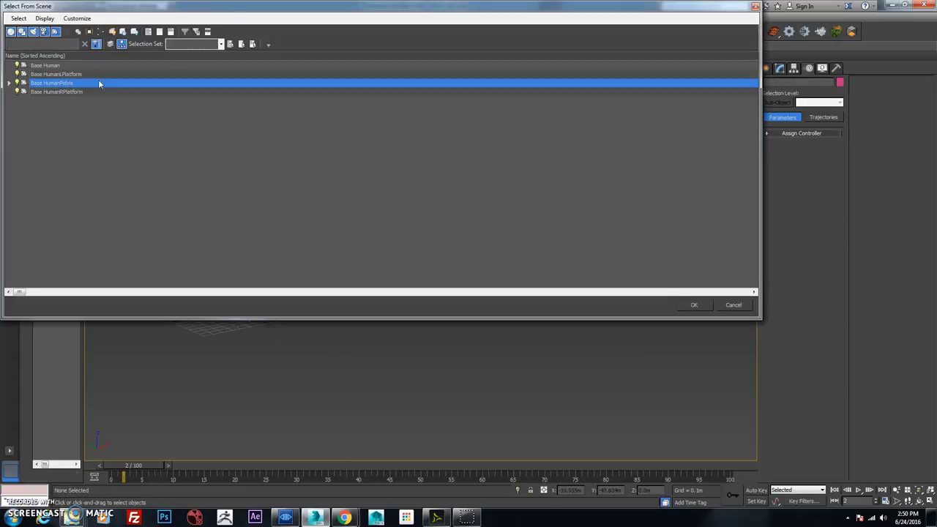
left_click(694, 305)
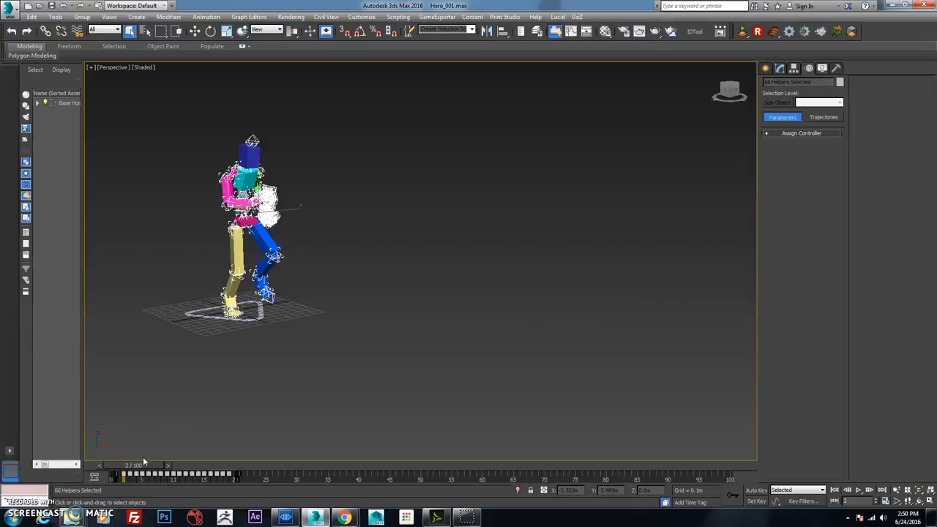
- Slide the helper skeleton's trackbar keys later by 22 frames, starting at frame 24
left_click_drag(139, 467, 250, 466)
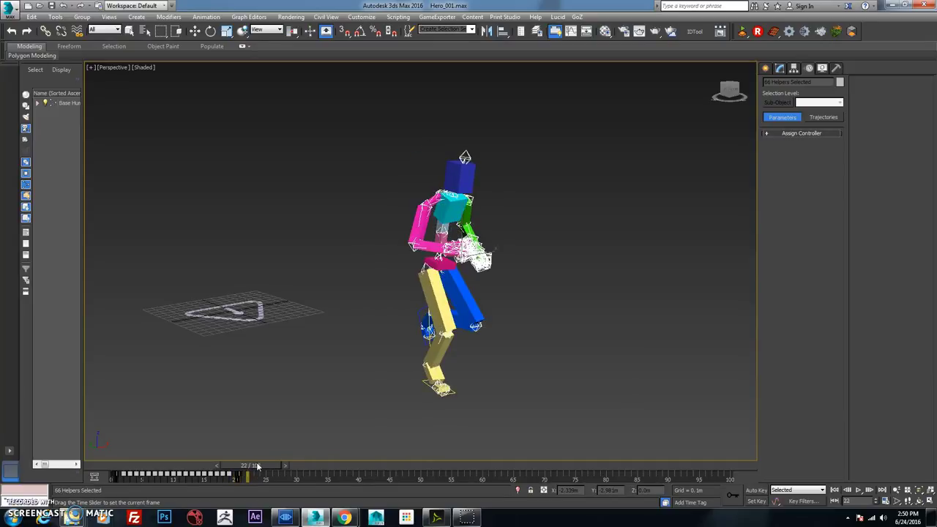
key("q")
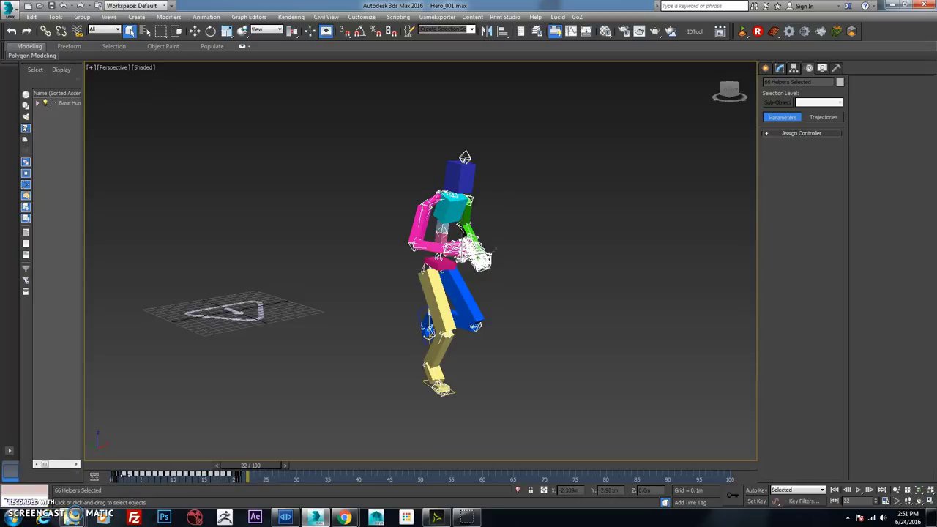
left_click_drag(123, 474, 259, 474)
left_click_drag(268, 473, 260, 473)
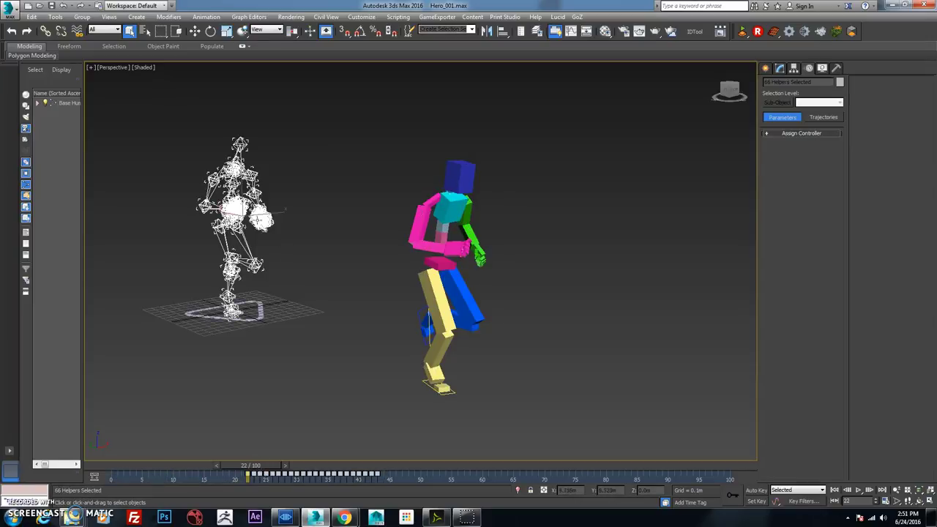
- Move the white helper rig to stand beside the coloured CAT rig and select its right foot
key("w")
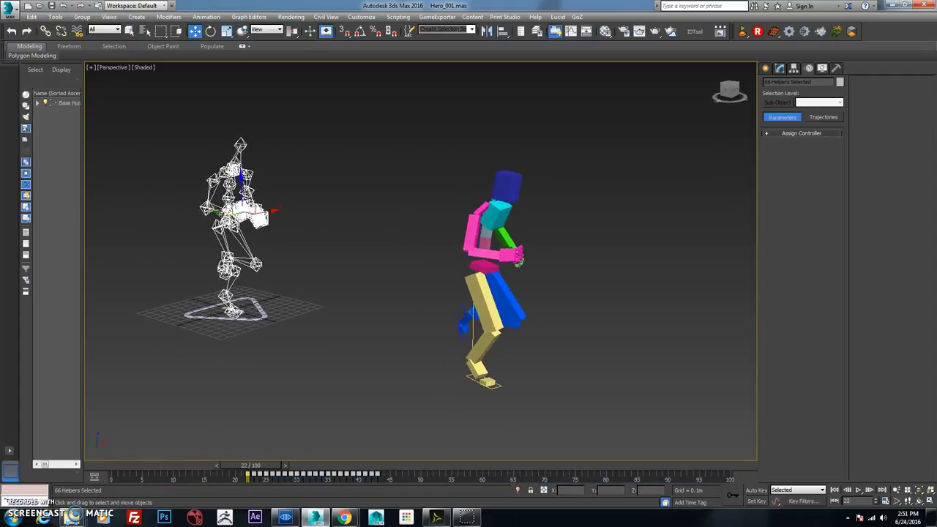
left_click_drag(220, 211, 493, 235)
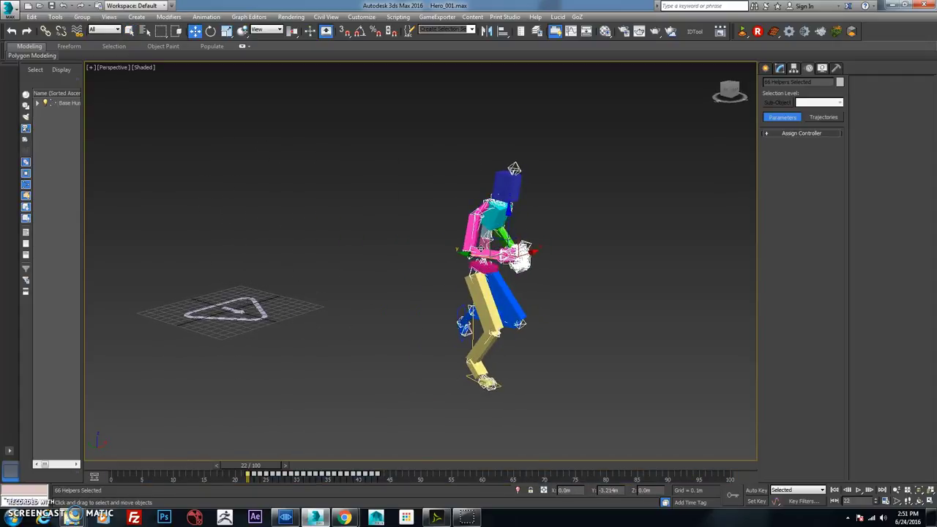
scroll(493, 235, "up", 5)
scroll(494, 235, "down", 2)
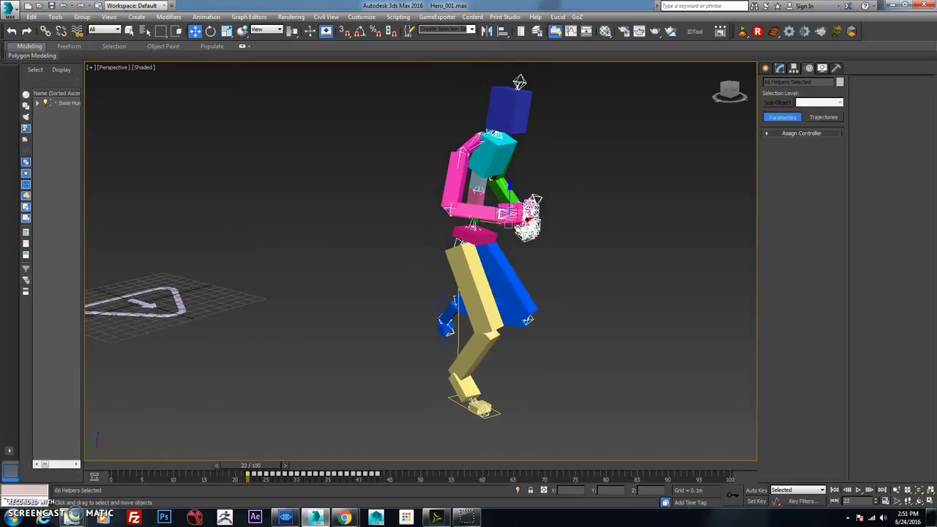
left_click_drag(478, 232, 328, 155)
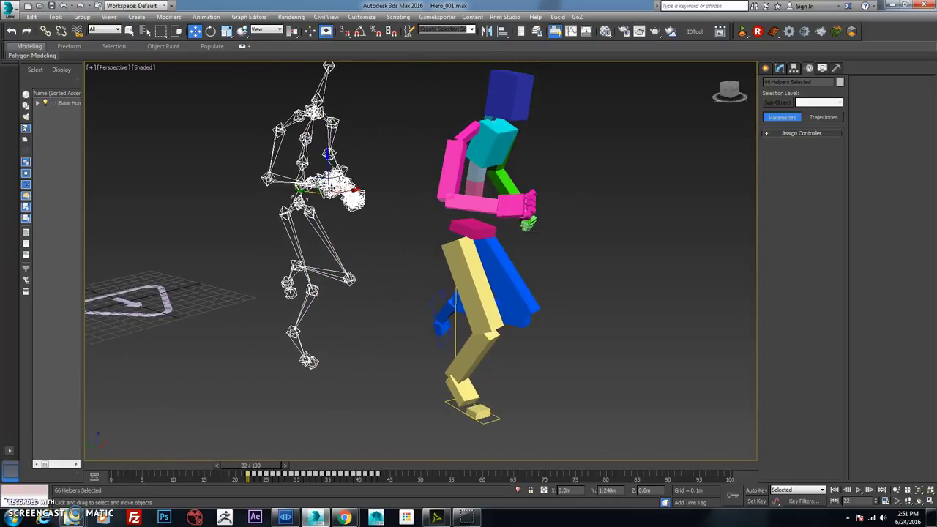
left_click(460, 389)
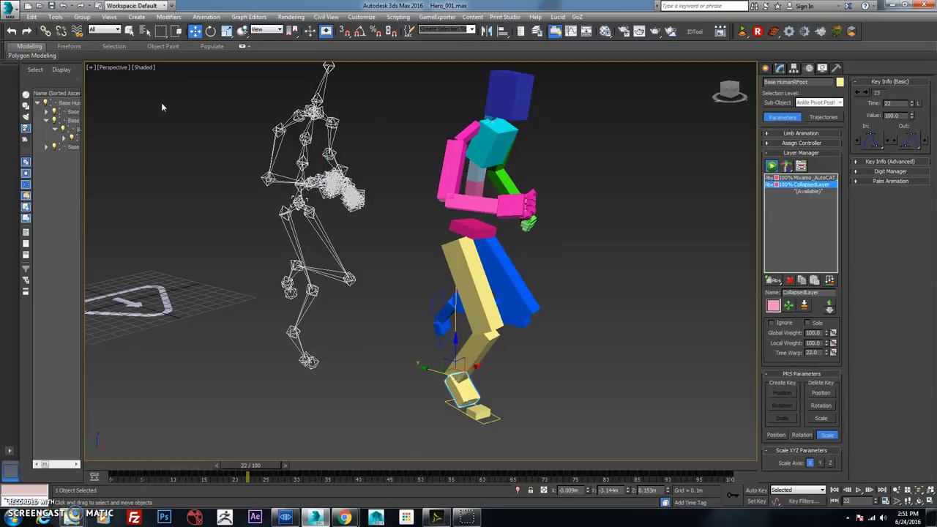
- Turn on Views > Show Ghosting and review the run from frames 22 to 31
left_click(136, 17)
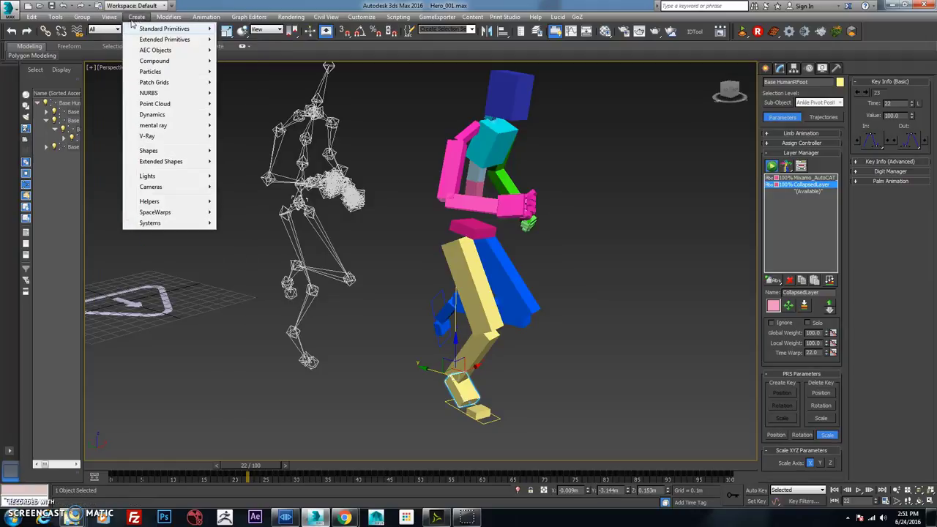
mouse_move(112, 22)
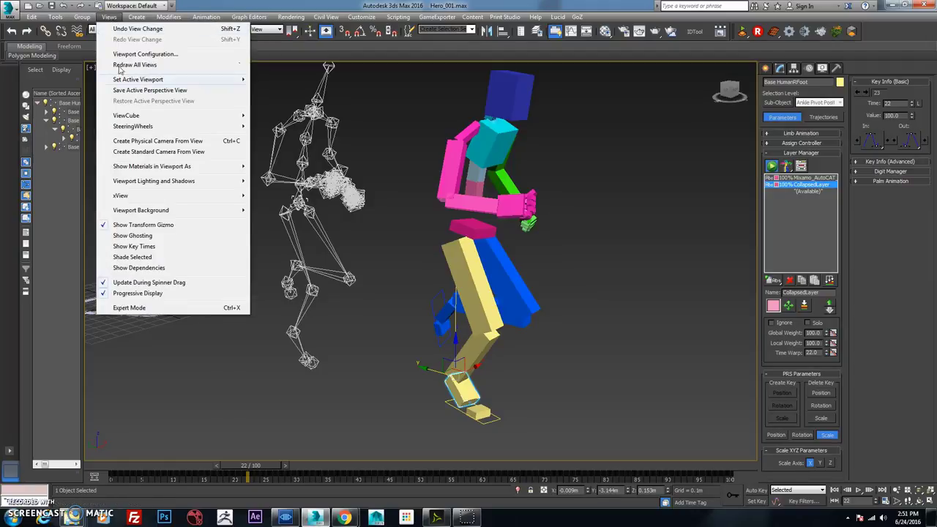
left_click(150, 235)
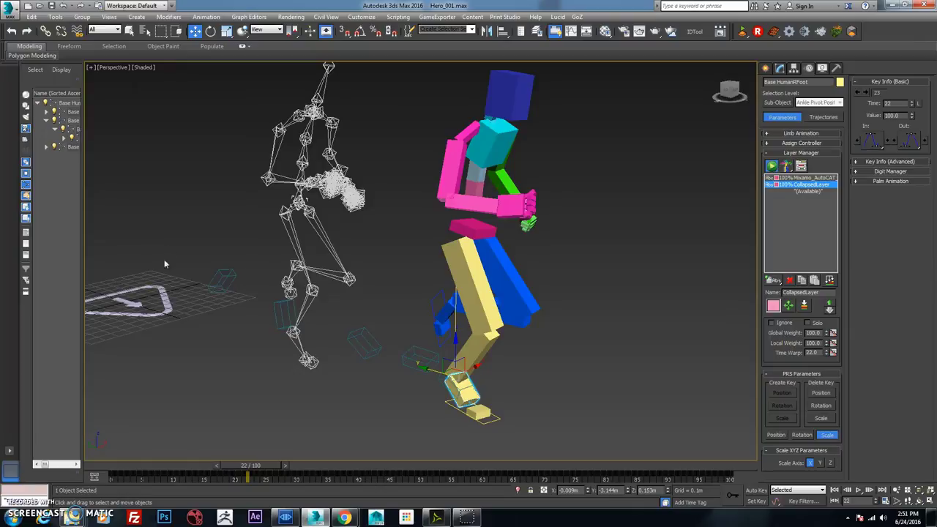
mouse_move(266, 469)
left_mouse_down()
mouse_move(325, 470)
mouse_move(220, 466)
mouse_move(325, 477)
mouse_move(249, 456)
mouse_move(344, 466)
mouse_move(262, 453)
mouse_move(294, 459)
mouse_move(279, 454)
left_mouse_up()
key("w")
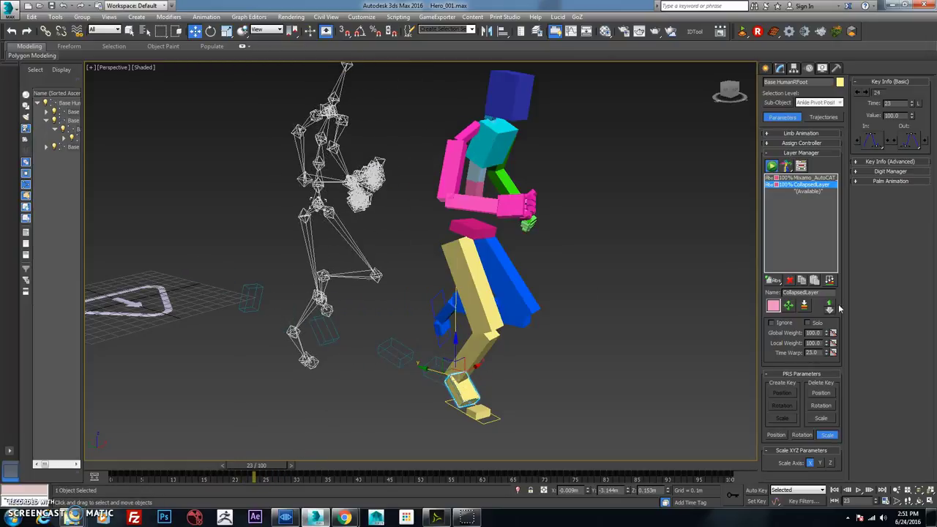
- Toggle Display Layer Transform Gizmo on and off while reviewing poses at frames 16 and 18
left_click(790, 307)
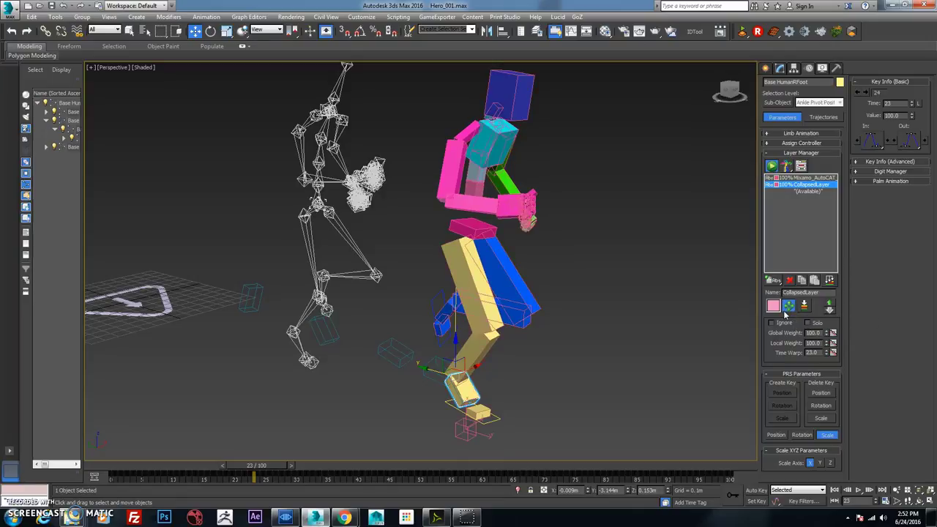
left_click_drag(255, 466, 204, 469)
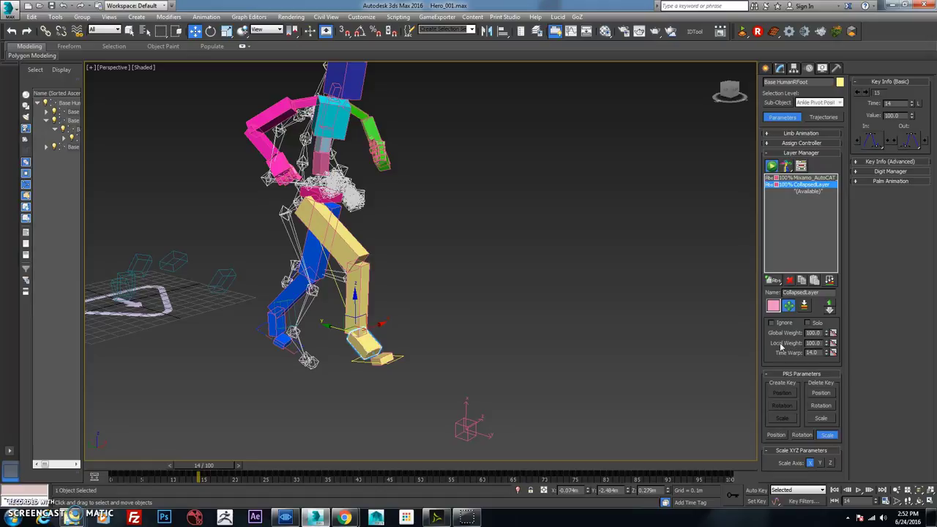
left_click(789, 306)
left_click(790, 306)
left_click(789, 308)
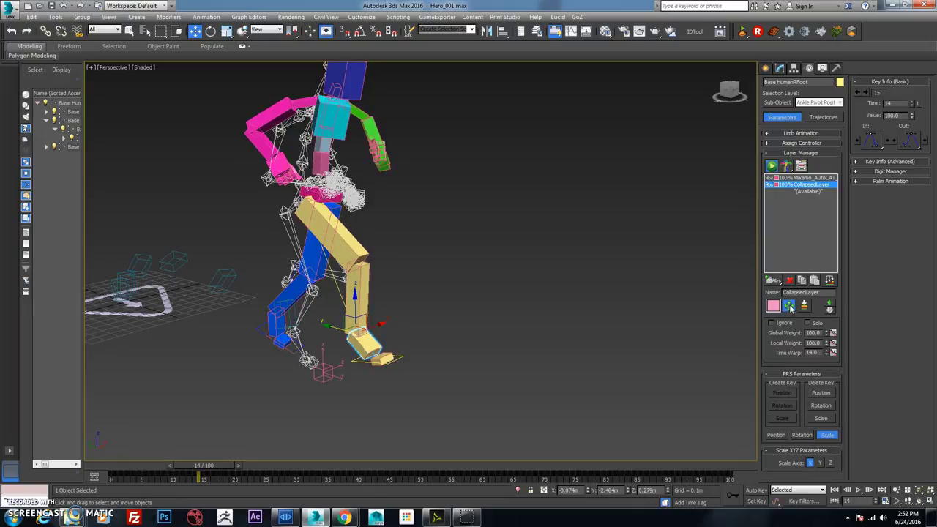
left_click(790, 308)
left_click(789, 307)
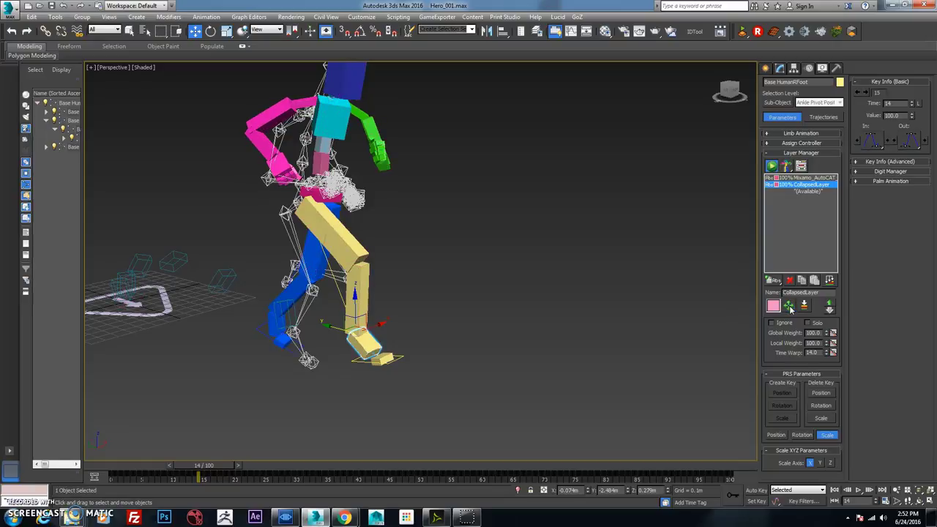
left_click(789, 308)
left_click(789, 307)
left_click(789, 309)
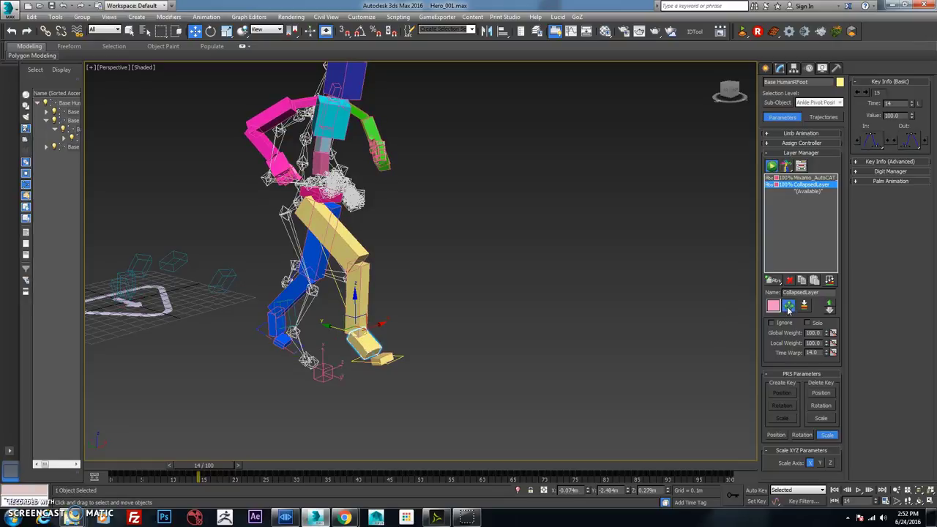
left_click_drag(213, 466, 238, 477)
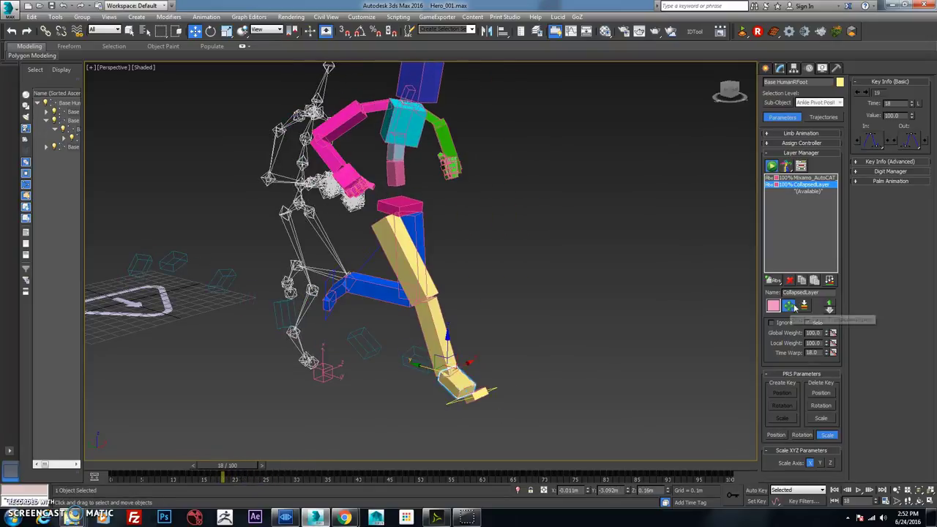
- Select all 66 helpers and move them onto the coloured CAT rig
double_click(285, 212)
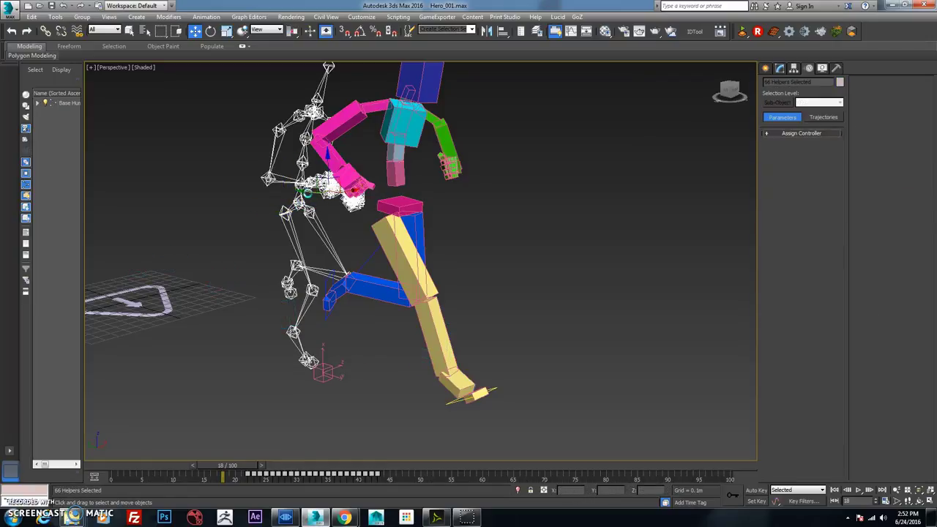
left_click_drag(307, 192, 331, 194)
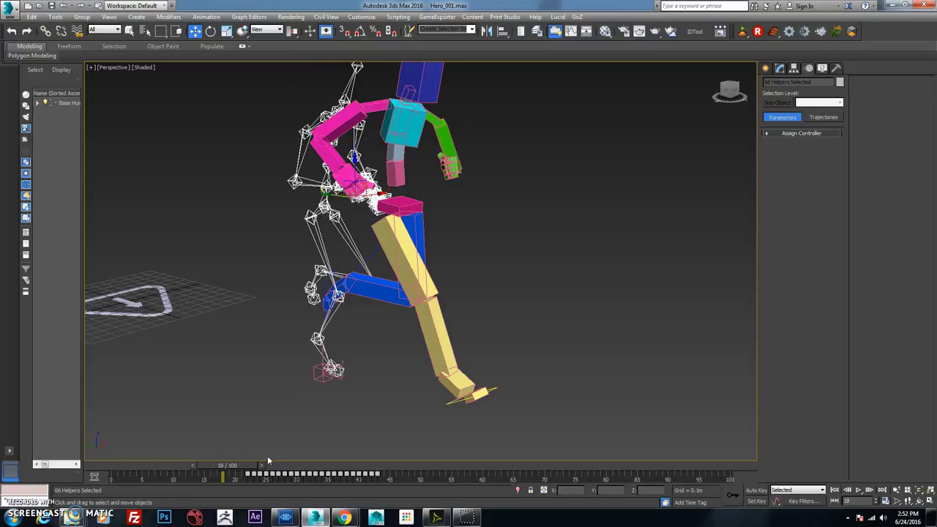
left_click_drag(242, 469, 273, 472)
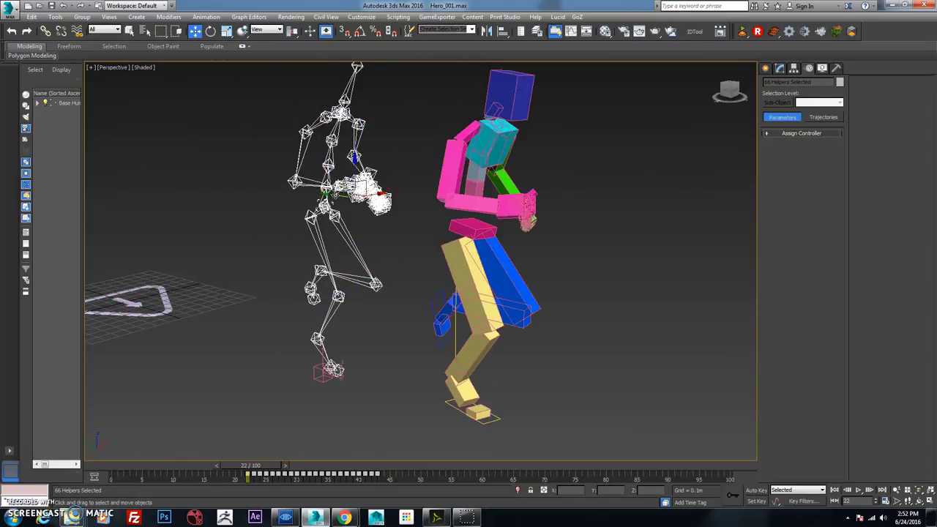
left_click_drag(335, 196, 503, 208)
left_click_drag(490, 251, 489, 251)
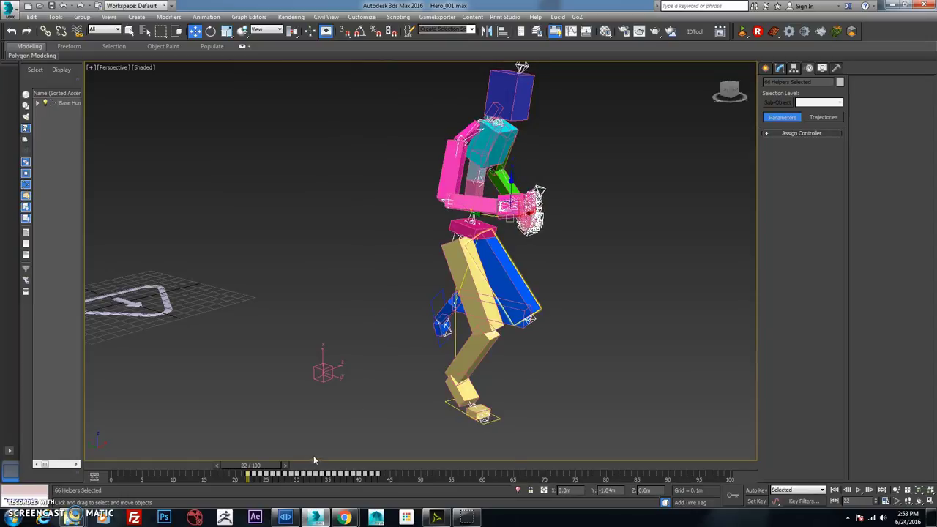
left_click_drag(272, 471, 240, 467)
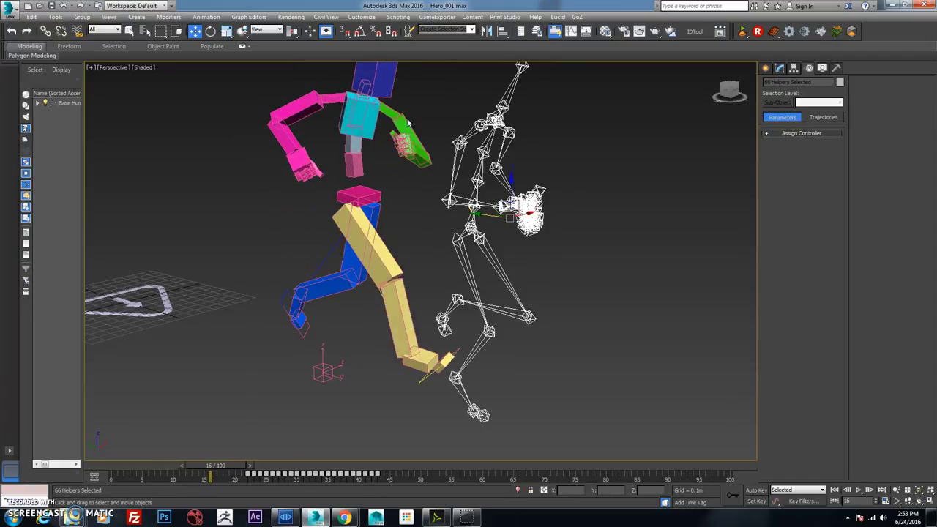
- Orbit to compare both characters, select the CAT pelvis, and check frames 24 and 22
middle_click_drag(411, 167, 443, 198, "alt")
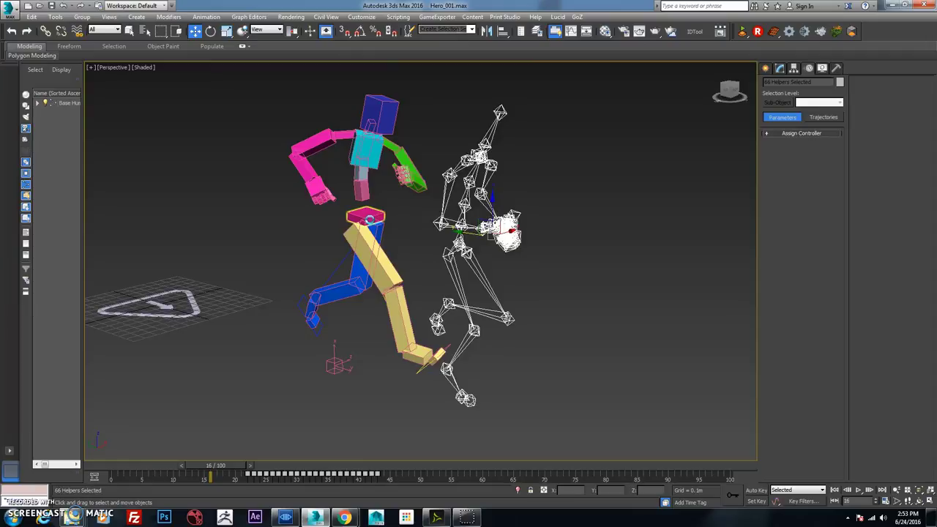
left_click(365, 218)
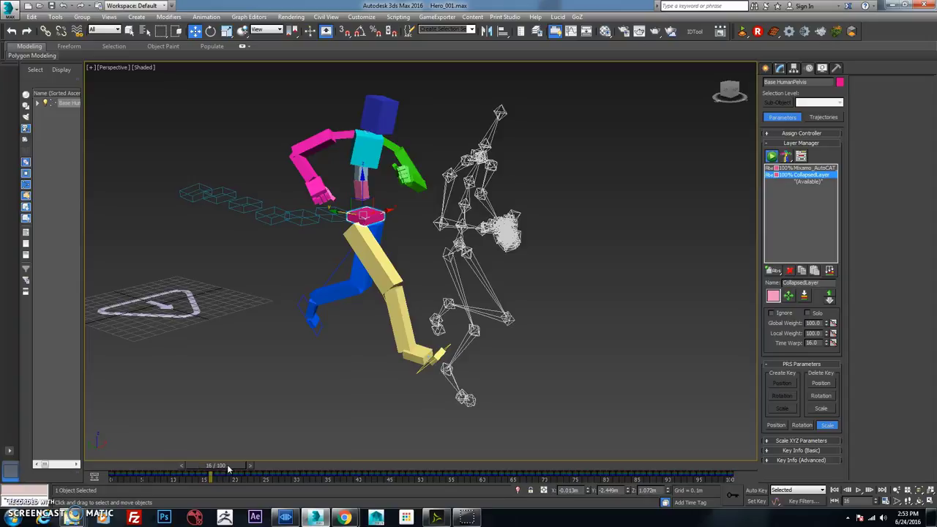
left_click_drag(235, 469, 266, 476)
key("w")
key("w")
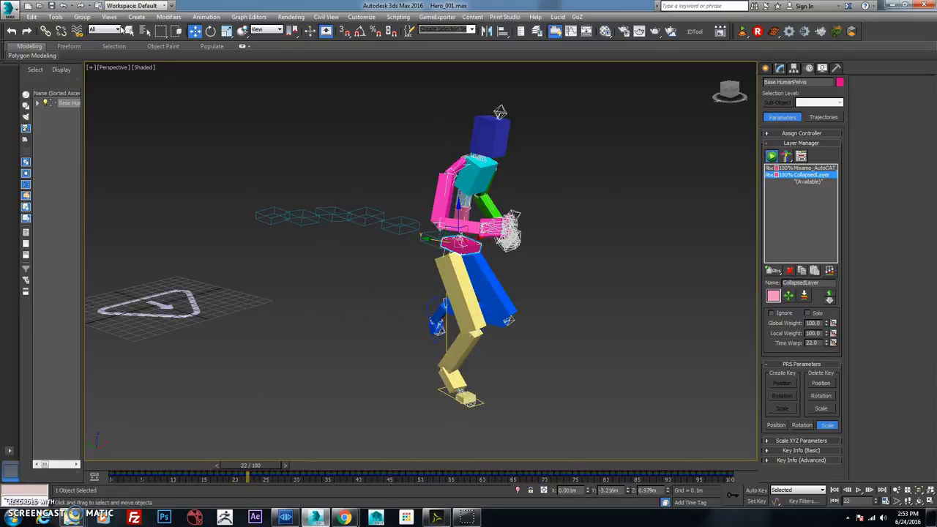
- Open CAT Capture Animation, then cancel source picking and close the window
left_click(205, 16)
mouse_move(271, 137)
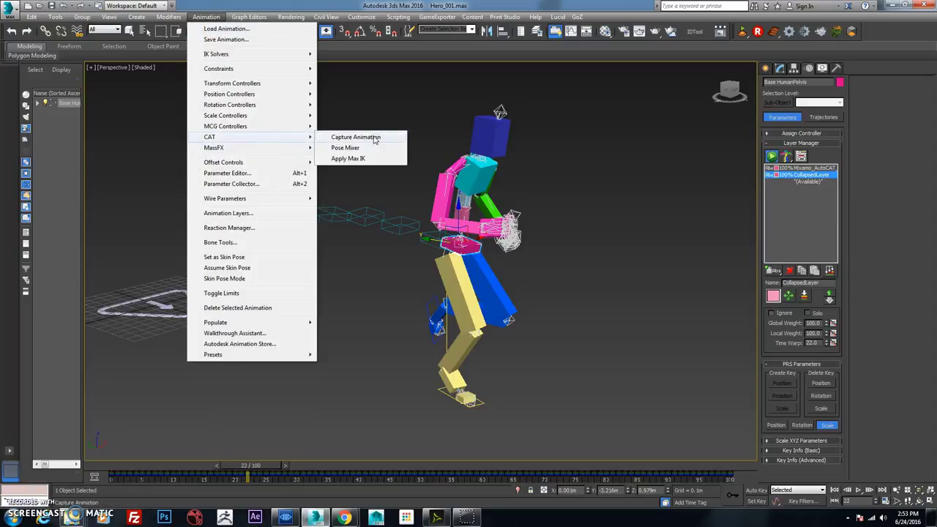
left_click(356, 138)
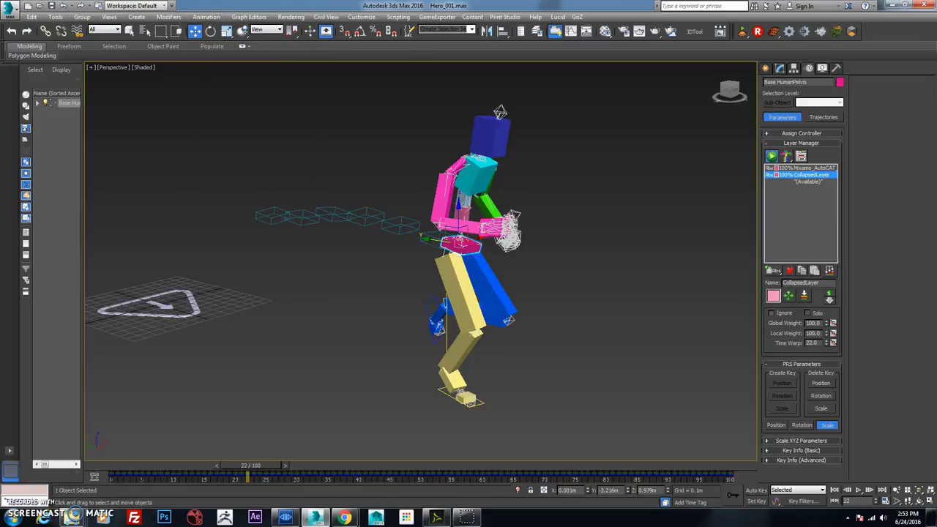
left_click(208, 214)
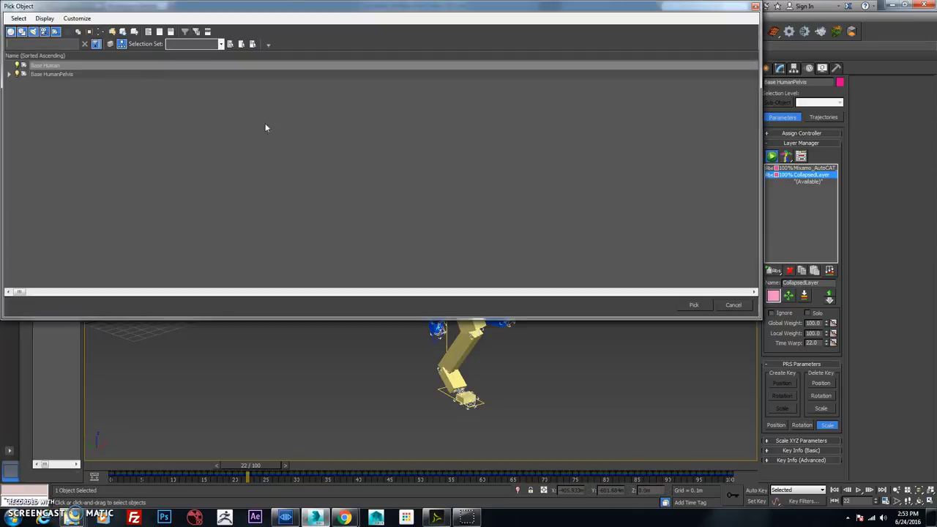
left_click(734, 307)
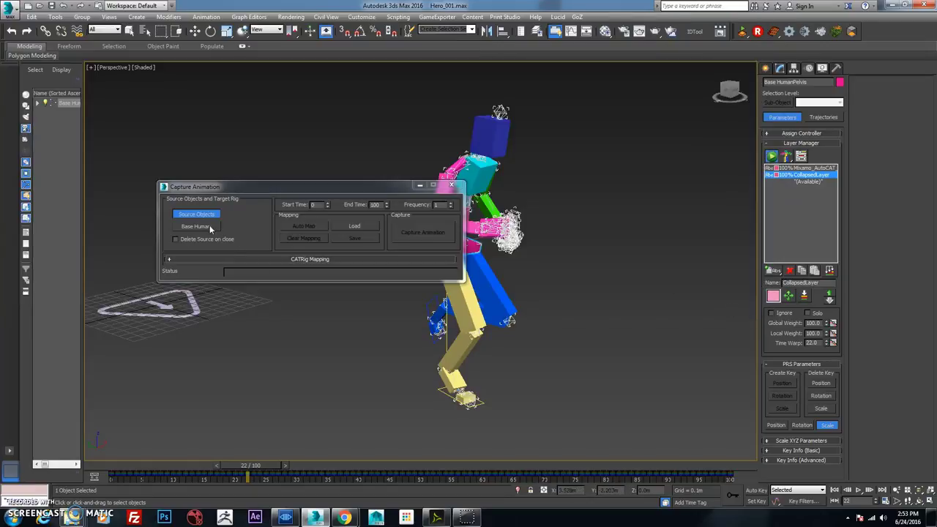
left_click(454, 186)
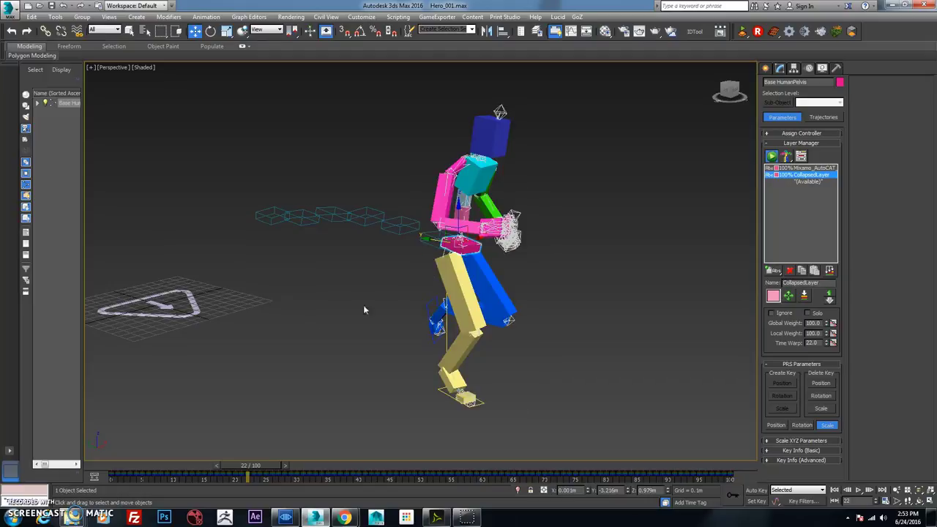
- Select the whole biped hierarchy, hide its boxes, and clear the selection
left_click(548, 280)
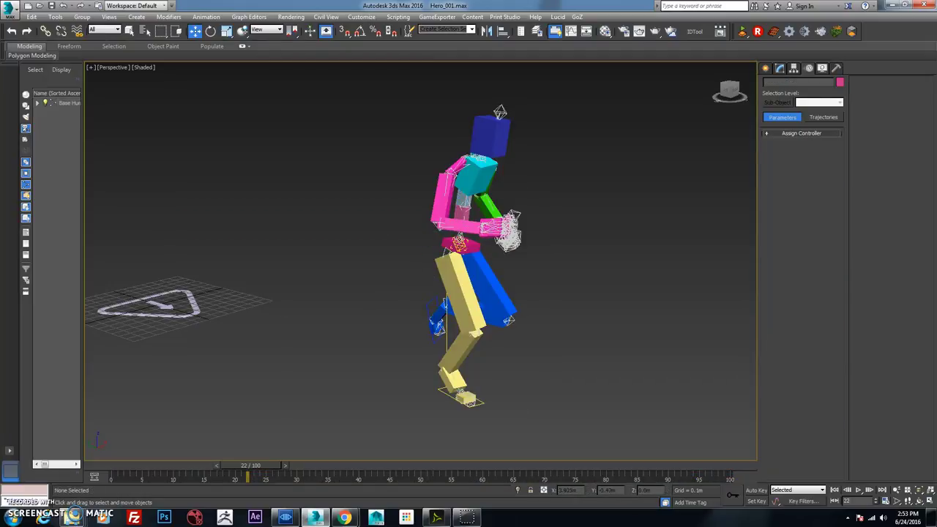
left_click(459, 244)
double_click(459, 244)
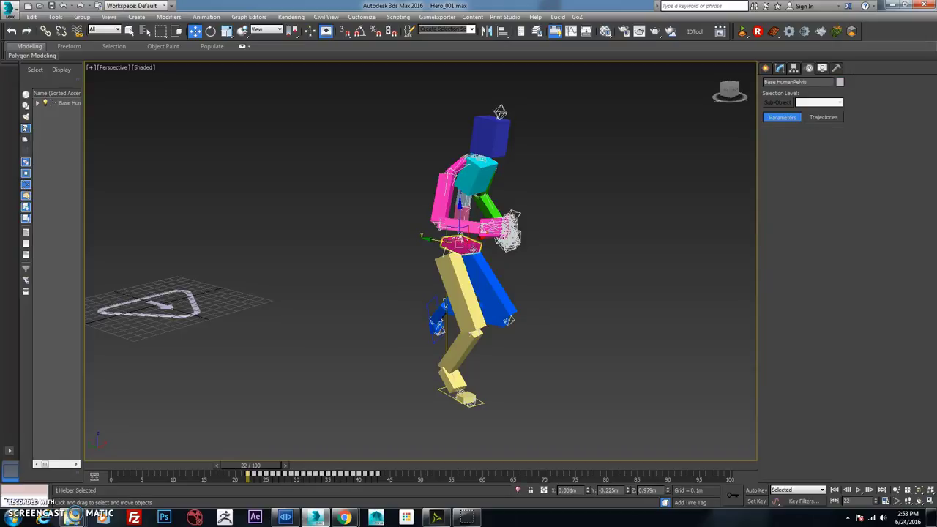
right_click(469, 246)
left_click(505, 217)
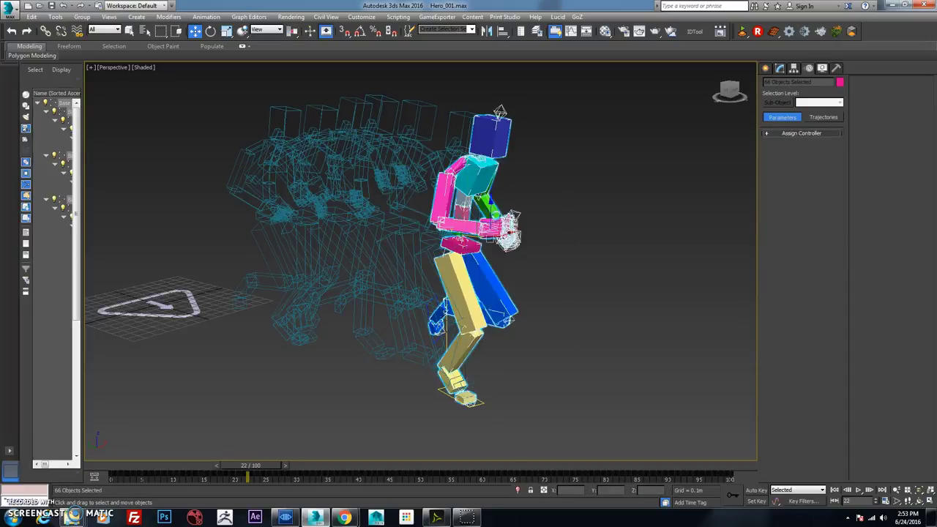
left_click(459, 243)
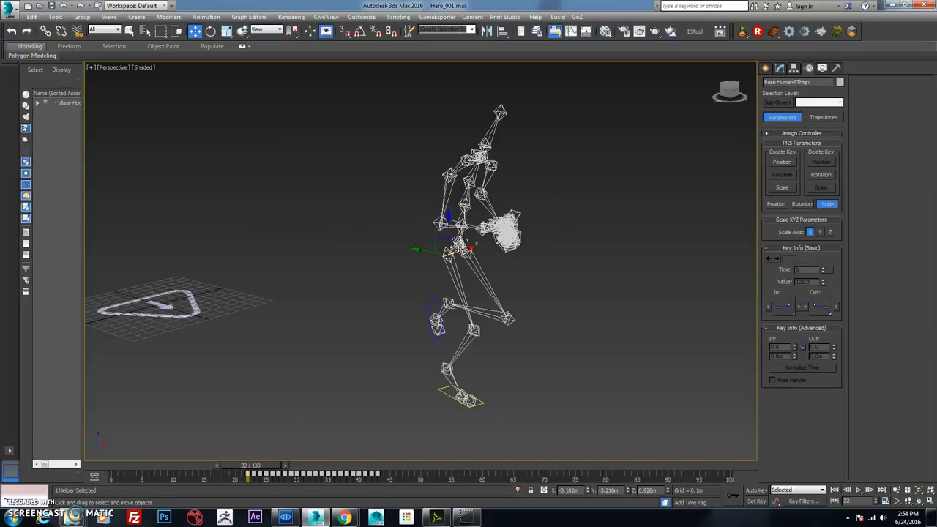
left_click(428, 190)
- Dismiss the object list without selecting, then Unhide All to reveal the character mesh
left_click(150, 32)
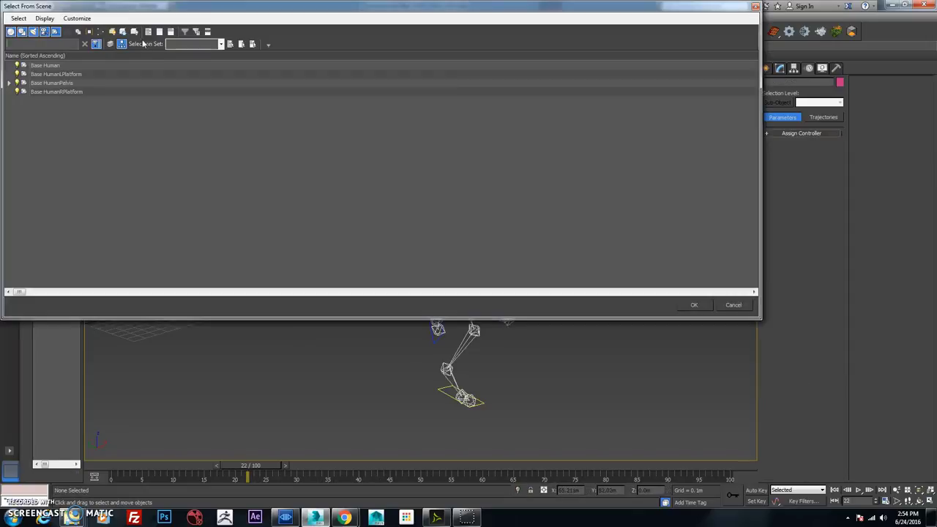
left_click(64, 84)
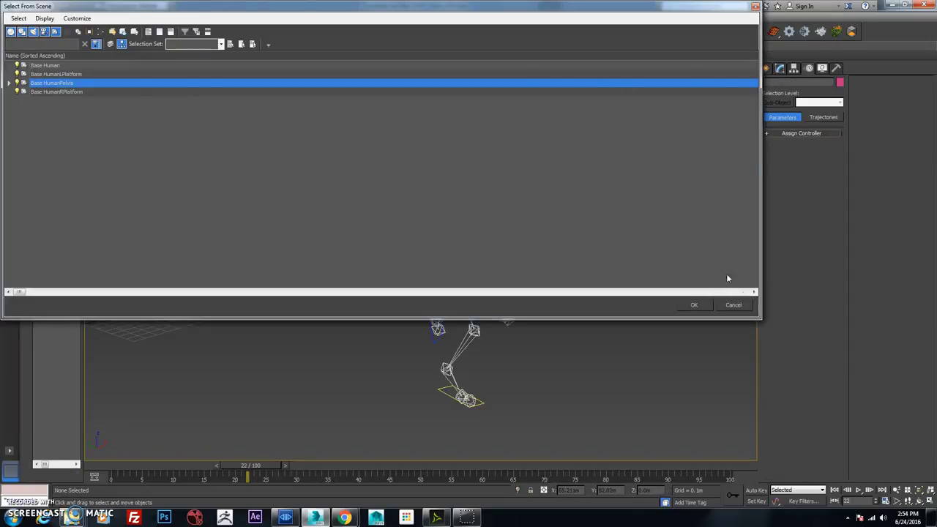
left_click(733, 304)
right_click(515, 176)
left_click(510, 163)
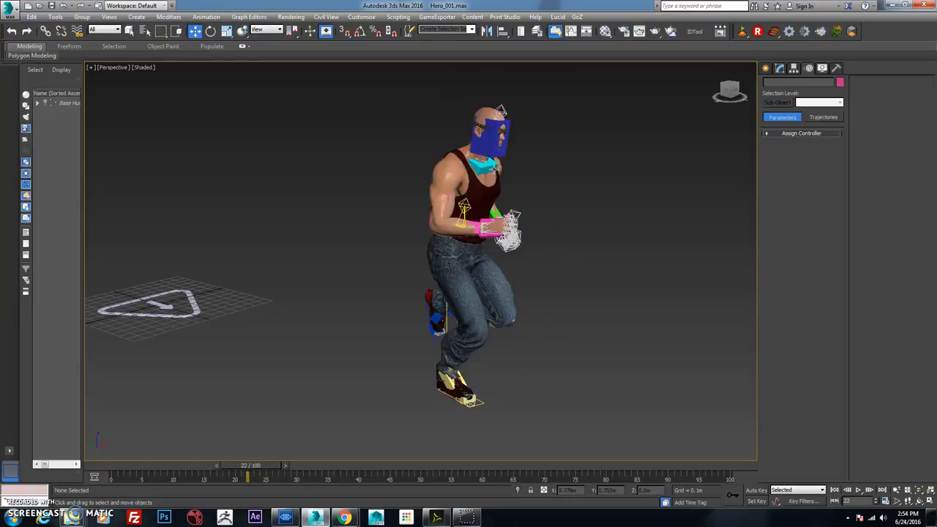
- Hide the character mesh again, undo back to shaded rig boxes, and inspect the pelvis layers
left_click(443, 176)
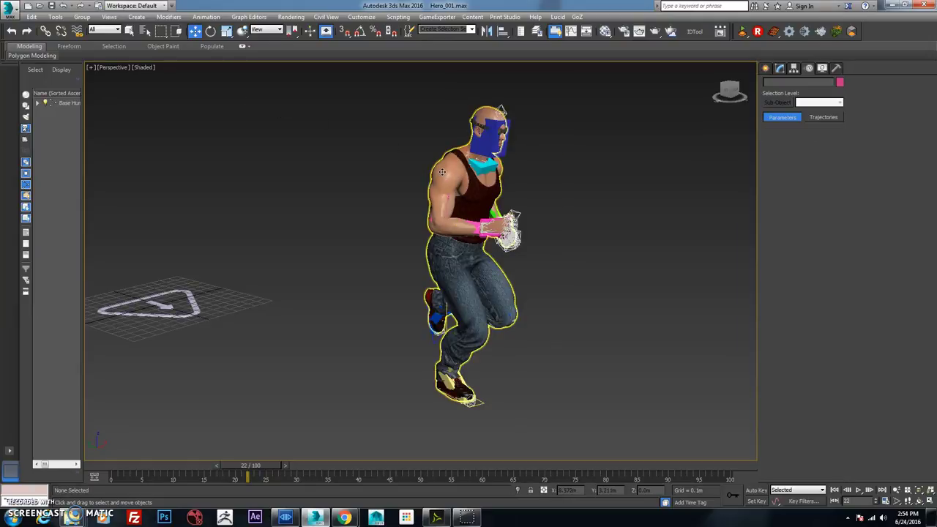
left_click(442, 173)
left_click(417, 161)
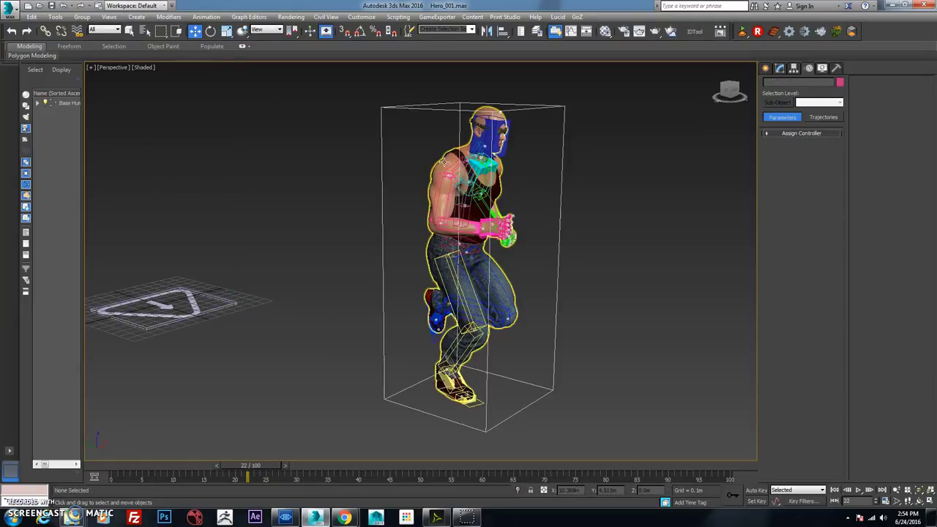
left_click(444, 161)
left_click(445, 164)
right_click(451, 162)
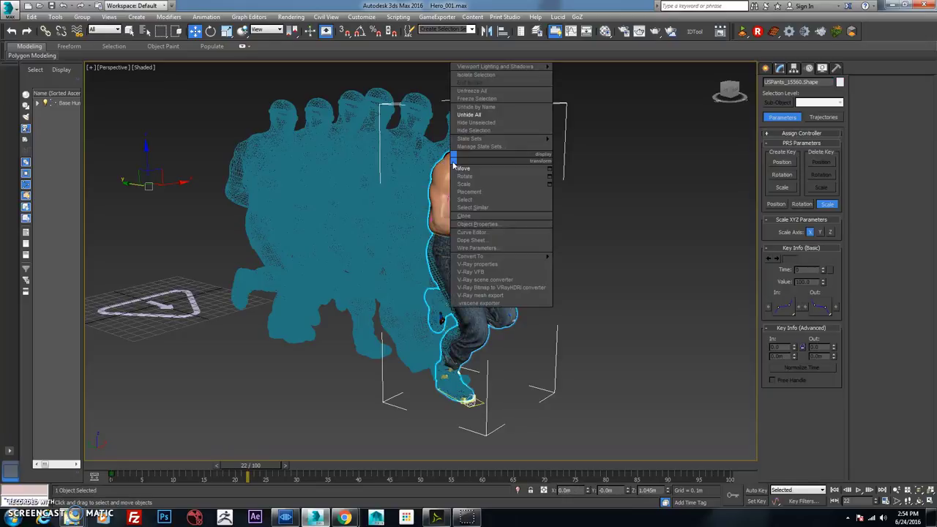
left_click(480, 130)
key("ctrl+z")
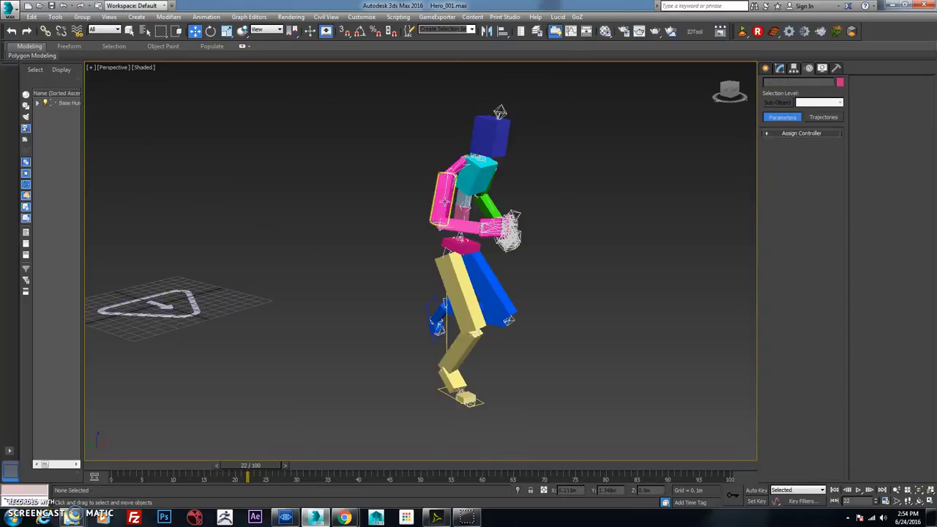
left_click(459, 244)
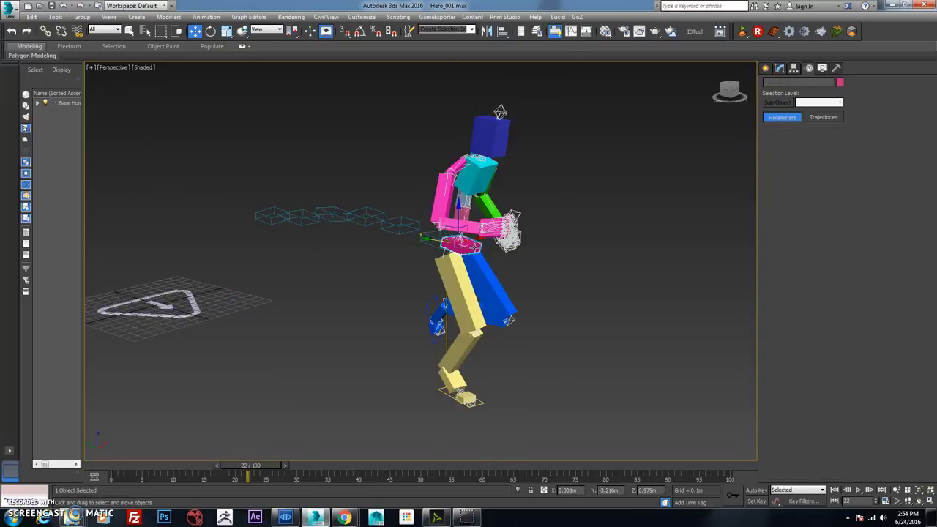
left_click(384, 283)
- Open CAT Capture Animation and set Base HumanPelvis as the source
left_click(206, 16)
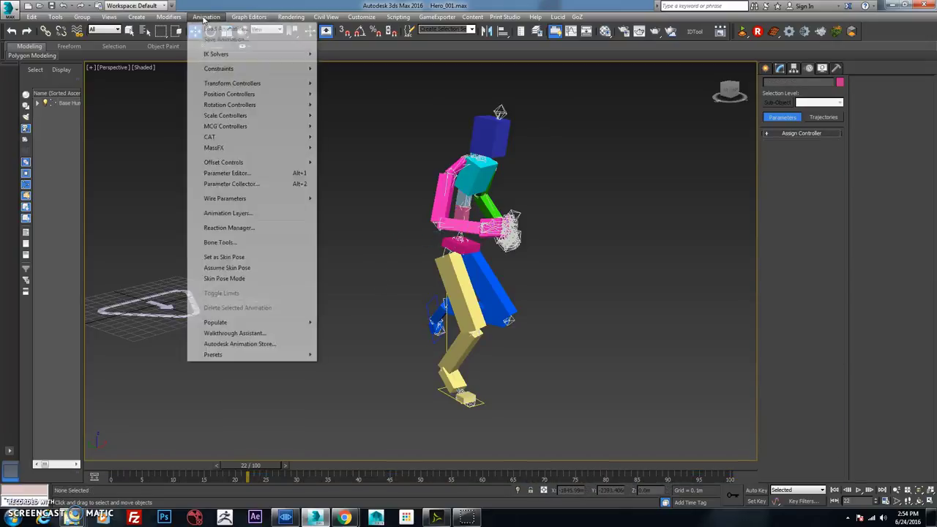
mouse_move(168, 16)
mouse_move(206, 16)
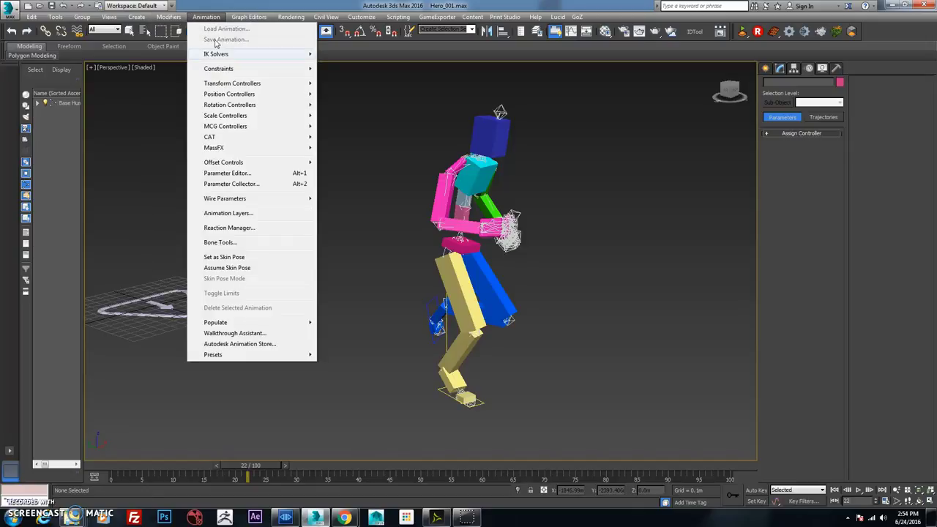
mouse_move(293, 137)
left_click(356, 137)
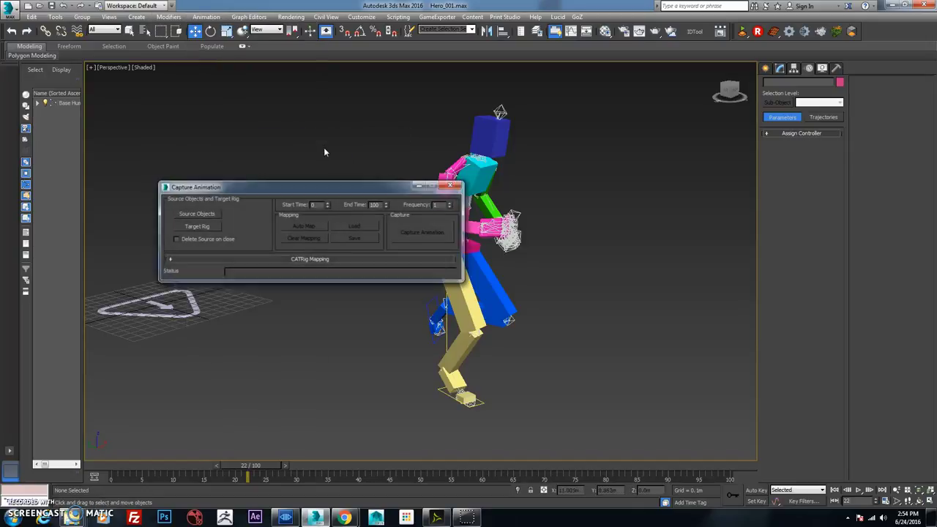
left_click(195, 216)
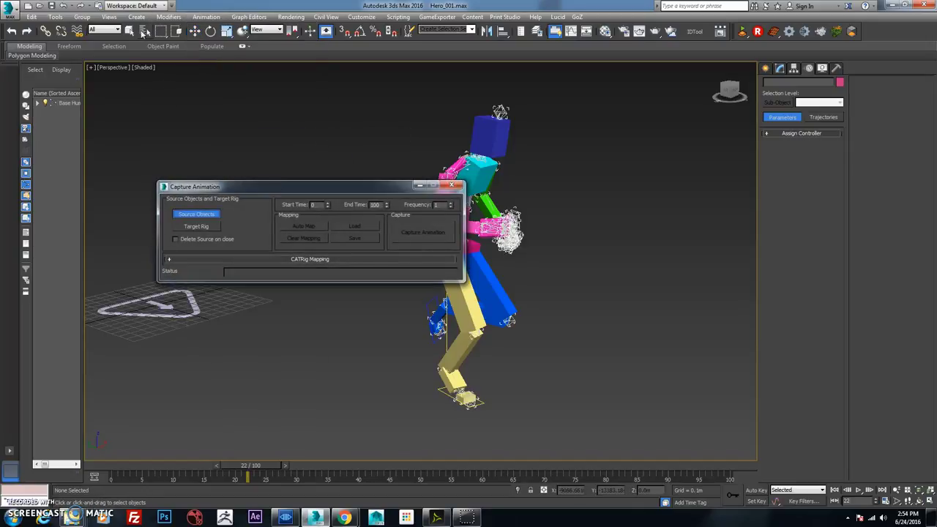
left_click(144, 30)
left_click(52, 83)
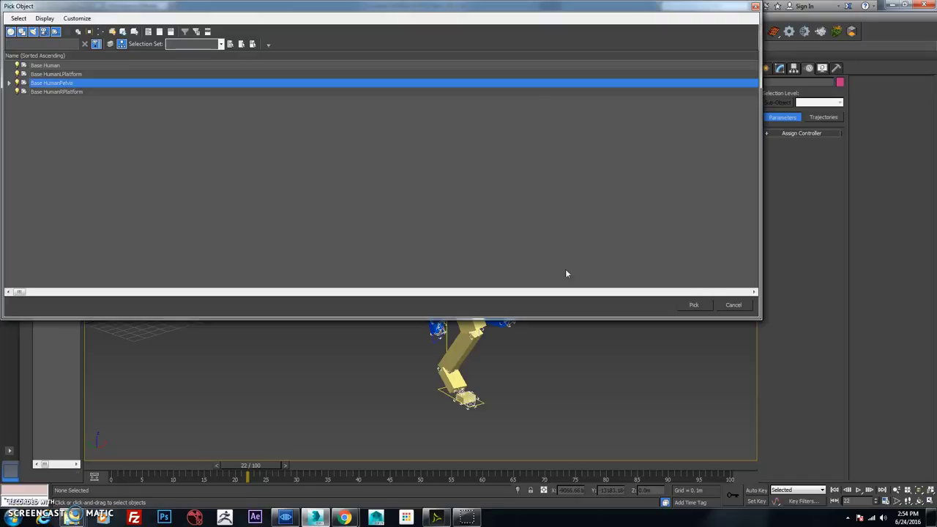
left_click(694, 305)
- Target Base Human, load Mixamo_AutoCAT_MappingPreset.cam, and capture the animation
left_click(208, 226)
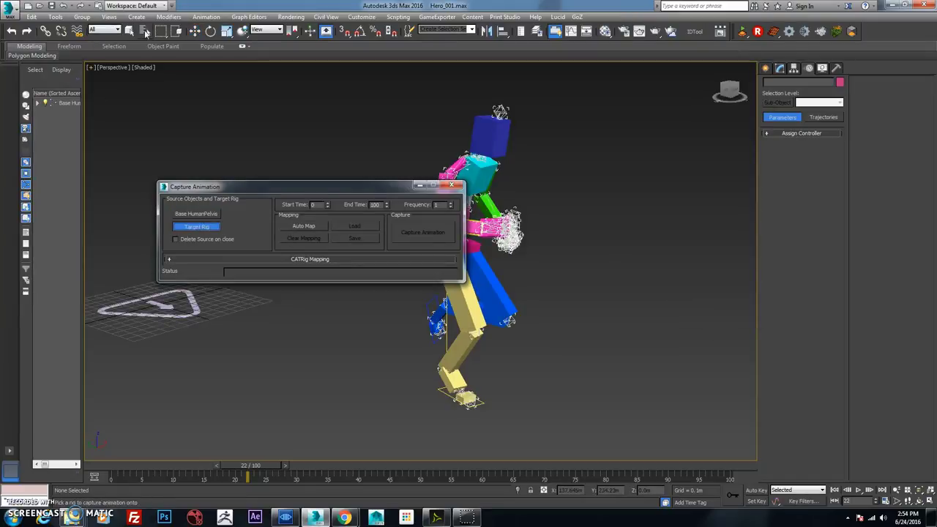
left_click(144, 32)
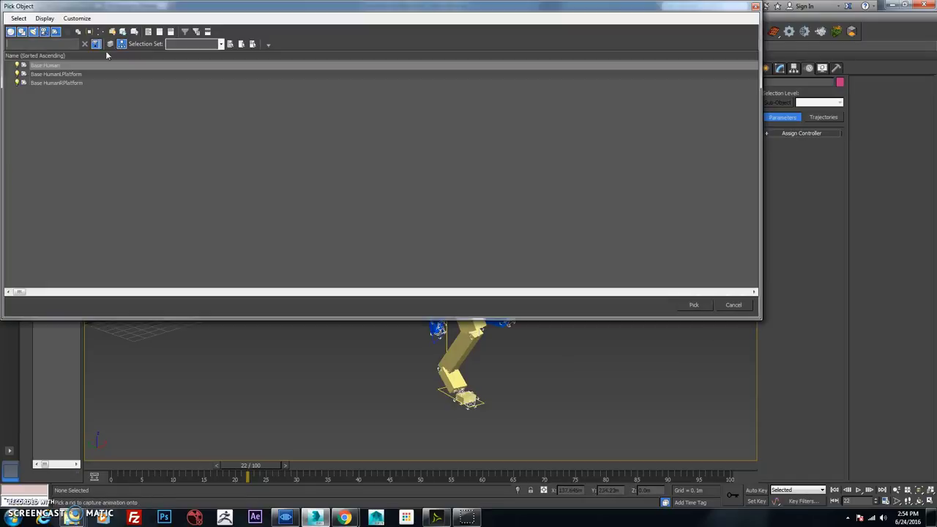
left_click(695, 304)
left_click(353, 226)
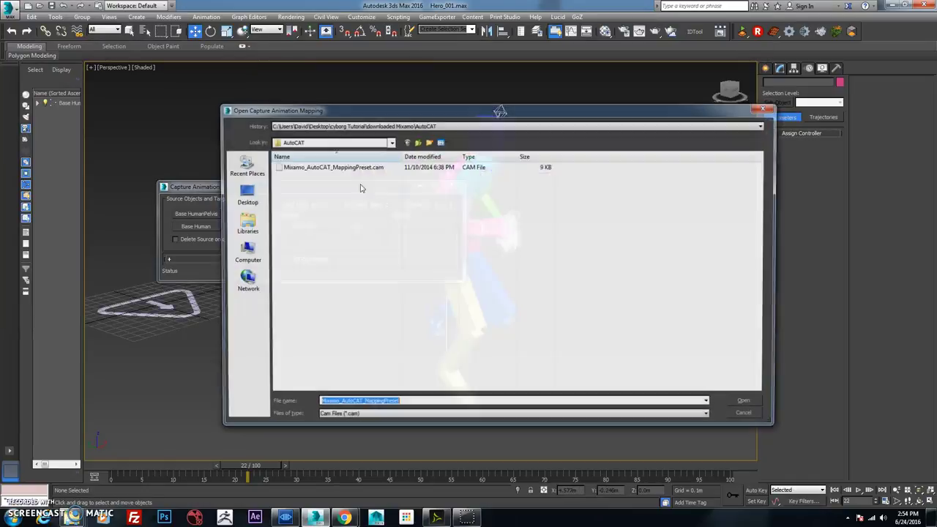
left_click(749, 405)
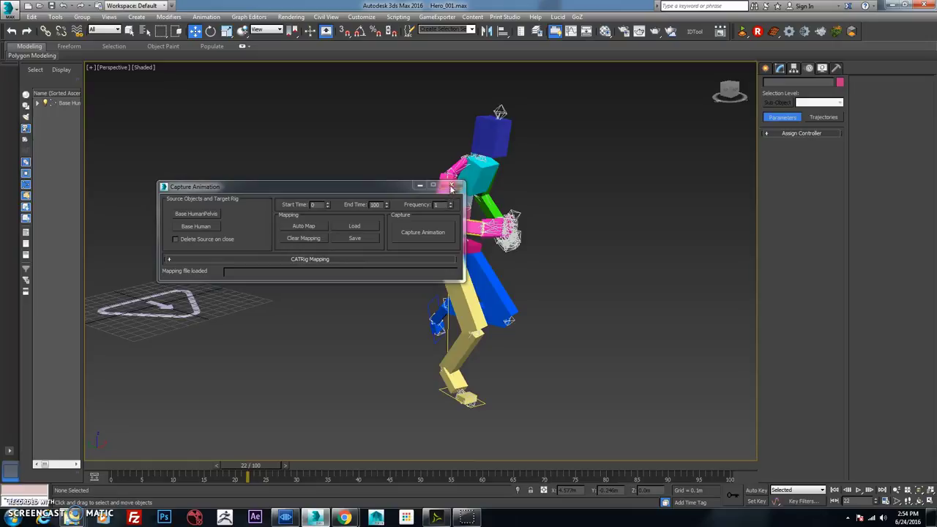
left_click(431, 234)
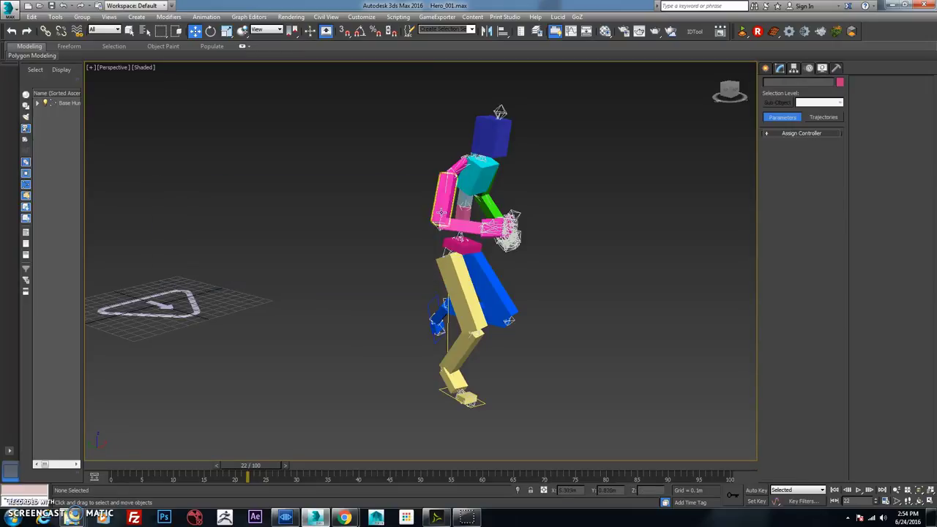
- On the pelvis, set the new Mixamo layer's Global Weight to 0 and preview the CollapsedLayer blend
mouse_move(268, 469)
left_mouse_down()
mouse_move(239, 469)
mouse_move(312, 469)
mouse_move(265, 469)
left_mouse_up()
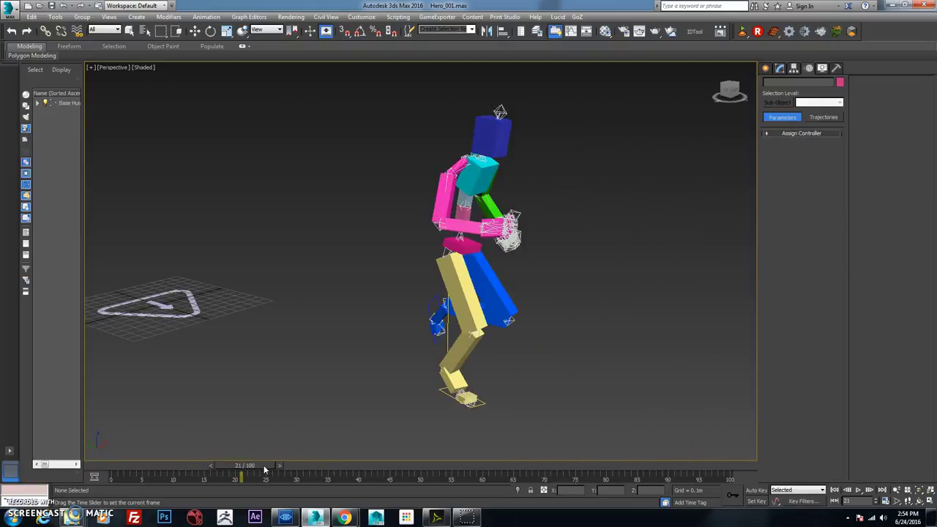
key("w")
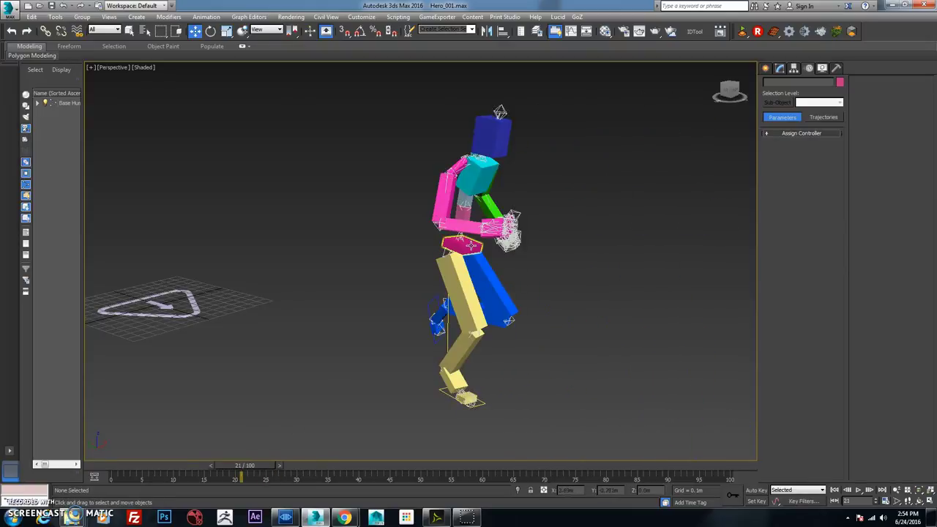
left_click(472, 245)
left_click(795, 182)
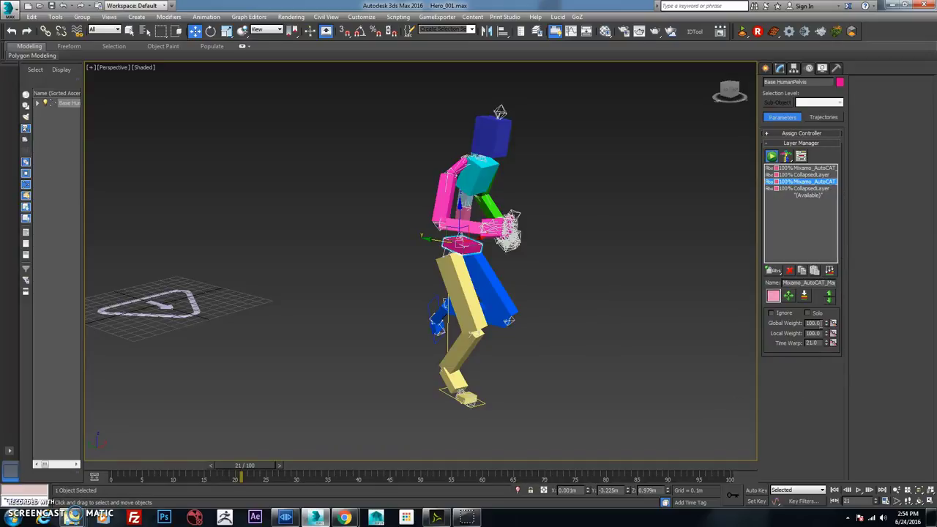
left_click(817, 188)
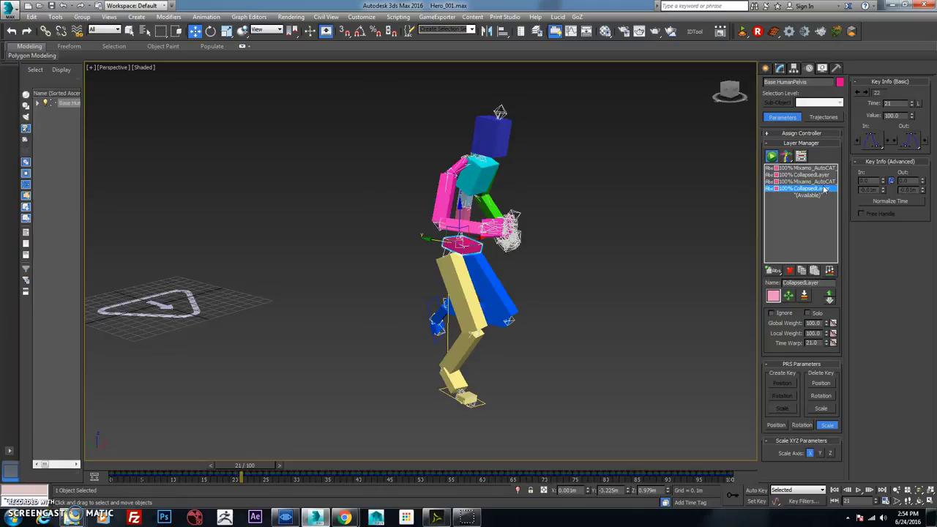
left_click(819, 182)
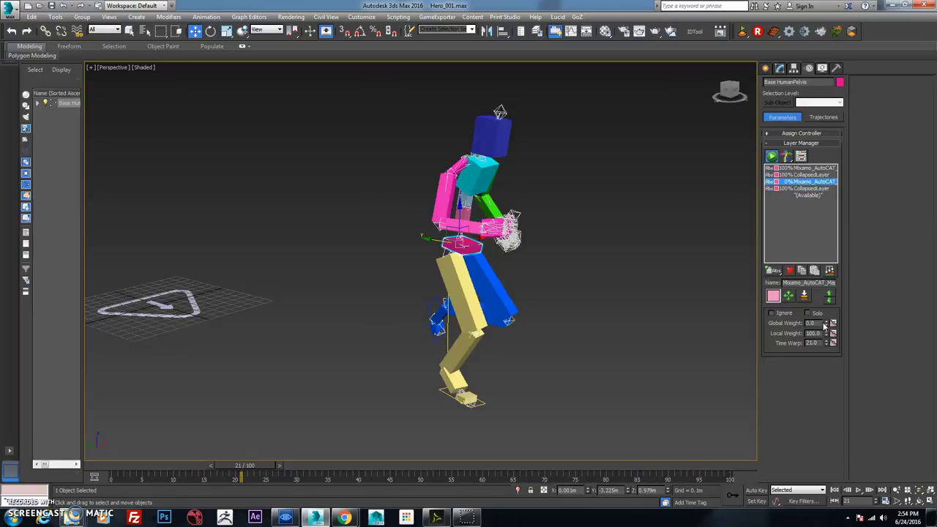
mouse_move(254, 468)
left_mouse_down()
mouse_move(221, 466)
mouse_move(239, 465)
left_mouse_up()
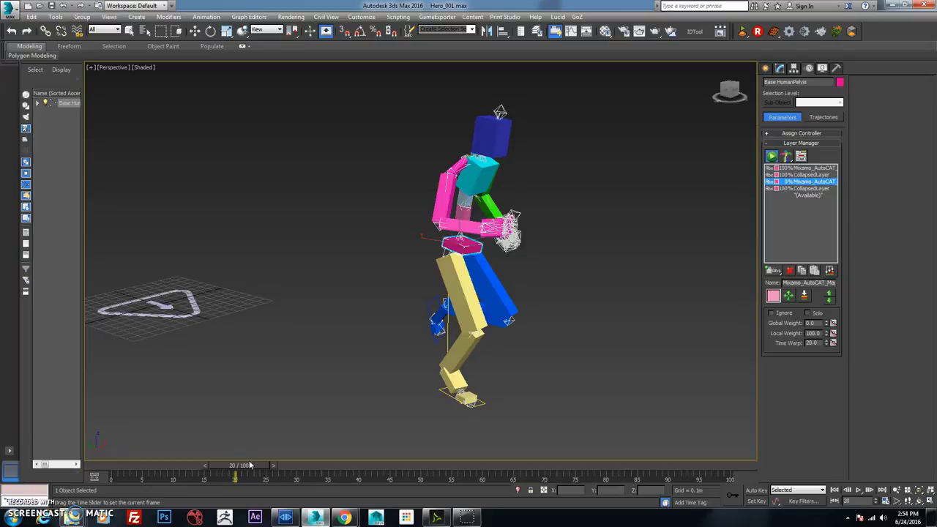
left_click(809, 190)
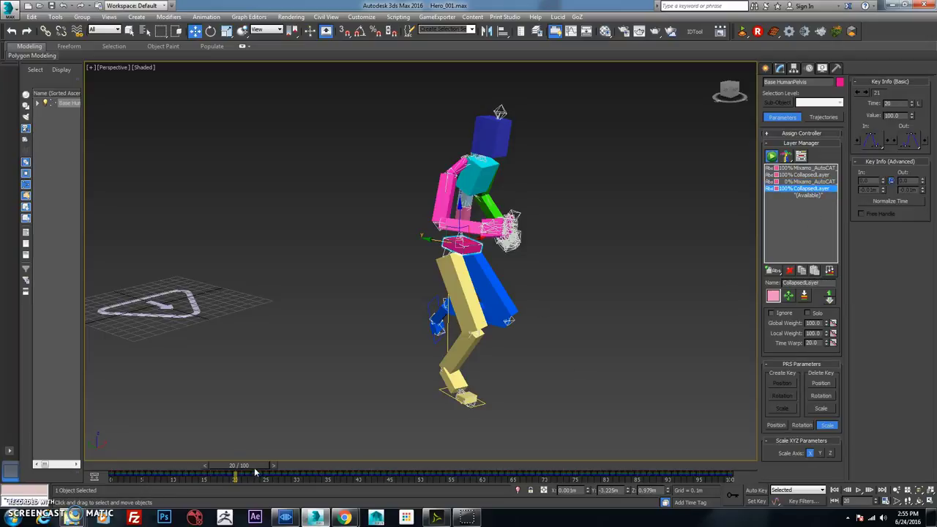
left_click_drag(258, 466, 269, 471)
key("w")
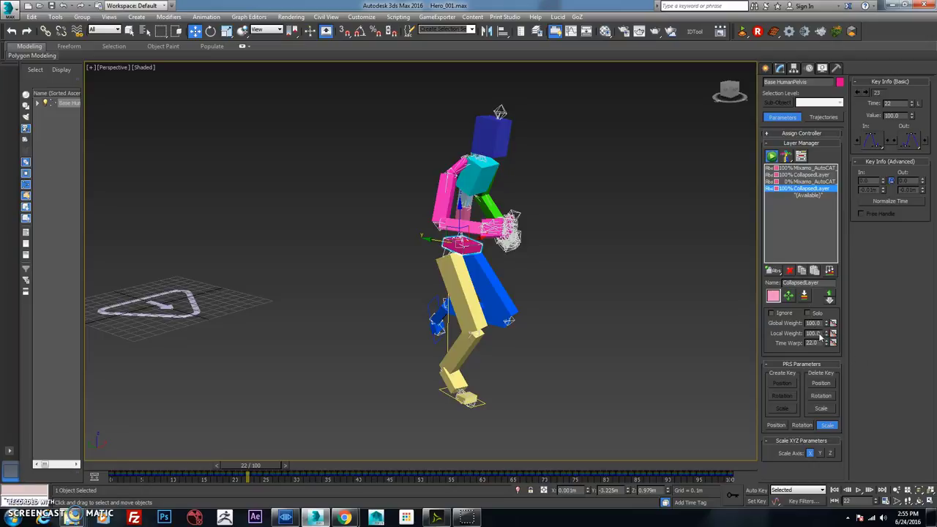
- With Auto Key on, zero the CollapsedLayer's Global Weight, then raise it to 100 near frame 20
left_click(761, 492)
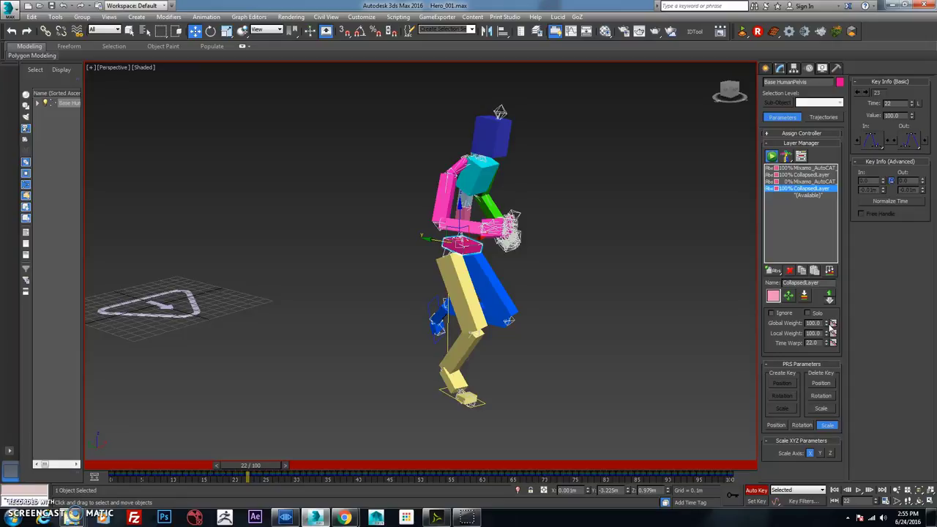
right_click(829, 324)
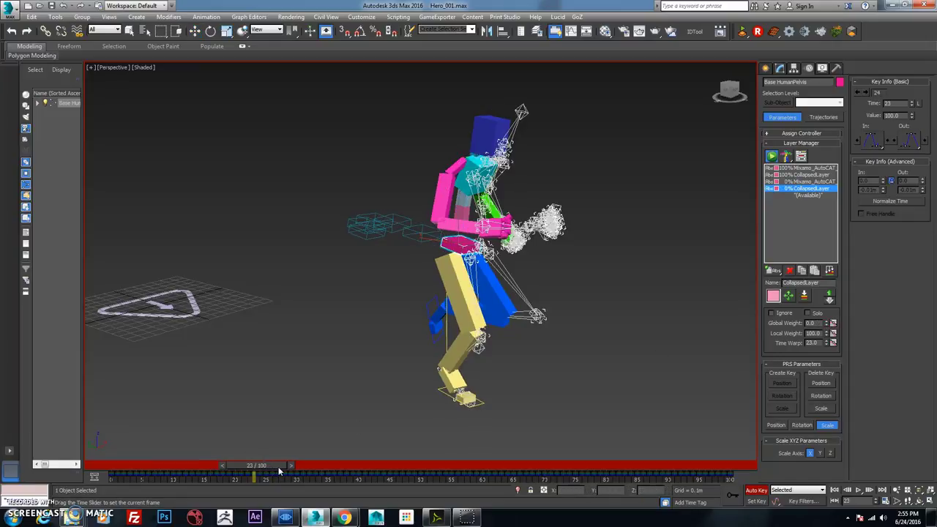
left_click_drag(271, 470, 266, 470)
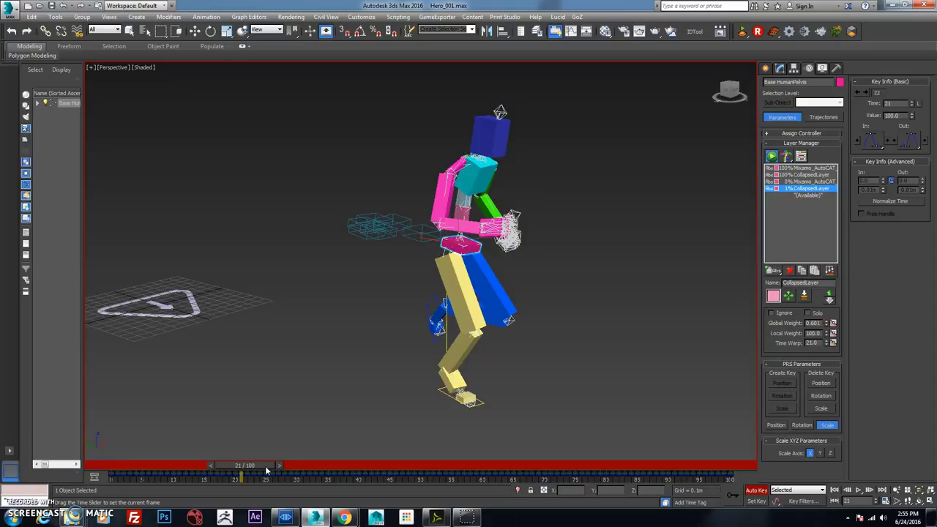
key("w")
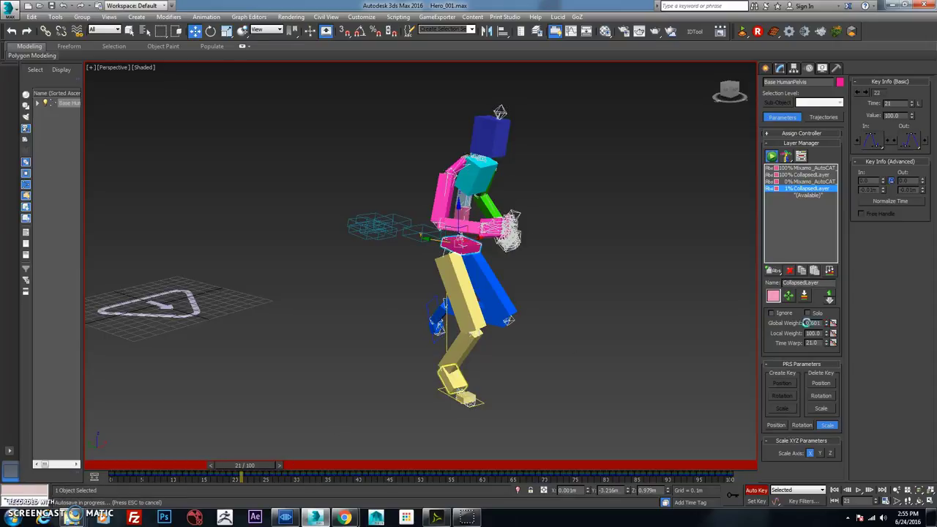
left_click(832, 332)
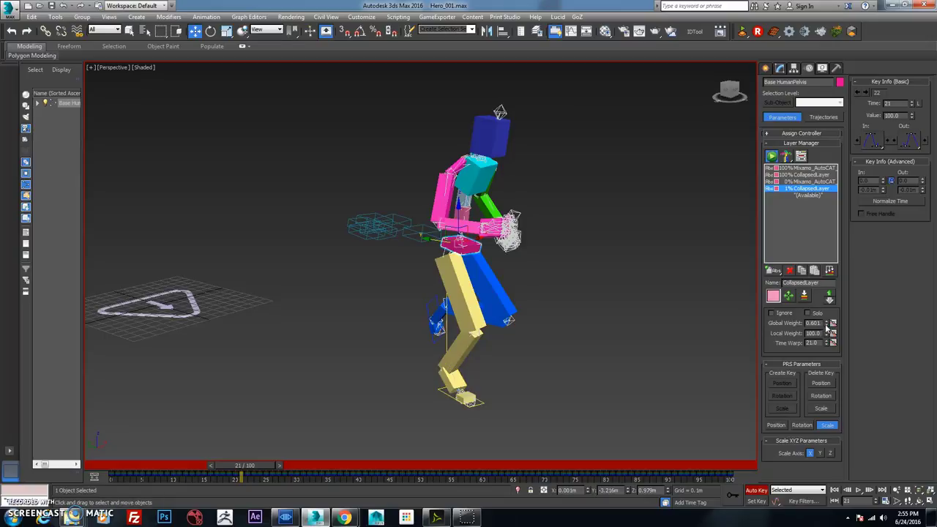
left_click_drag(829, 325, 830, 278)
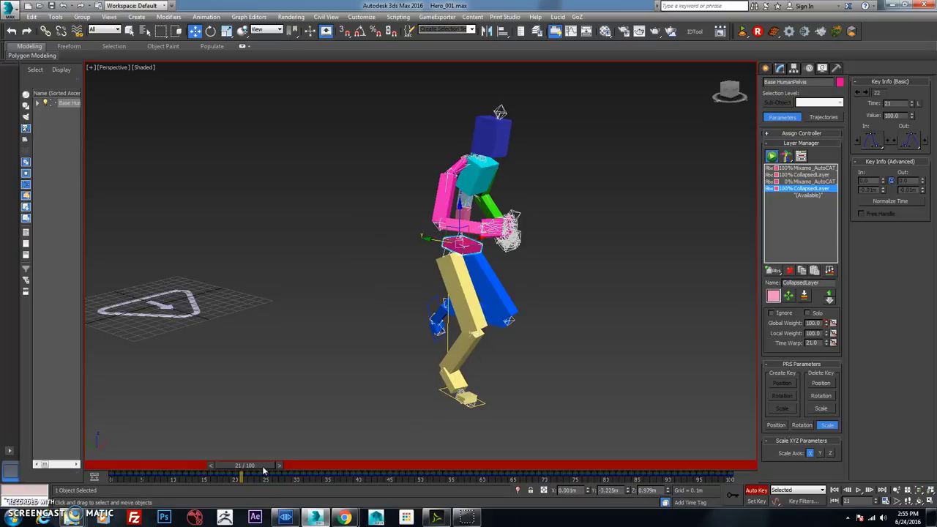
- Scrub the blend and compare the Mixamo_AutoCAT layers with the CollapsedLayer
mouse_move(264, 470)
left_mouse_down()
mouse_move(297, 472)
mouse_move(128, 472)
mouse_move(258, 477)
left_mouse_up()
key("w")
left_click(815, 181)
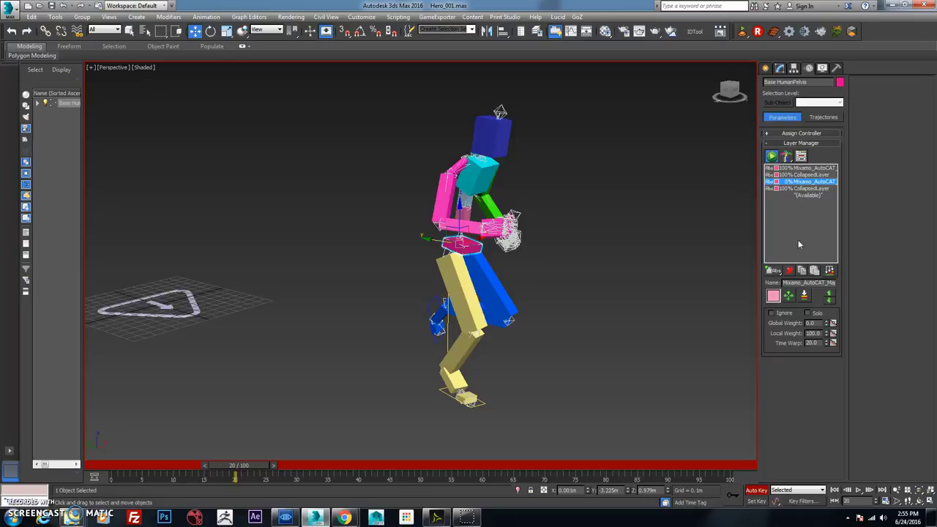
left_click(810, 189)
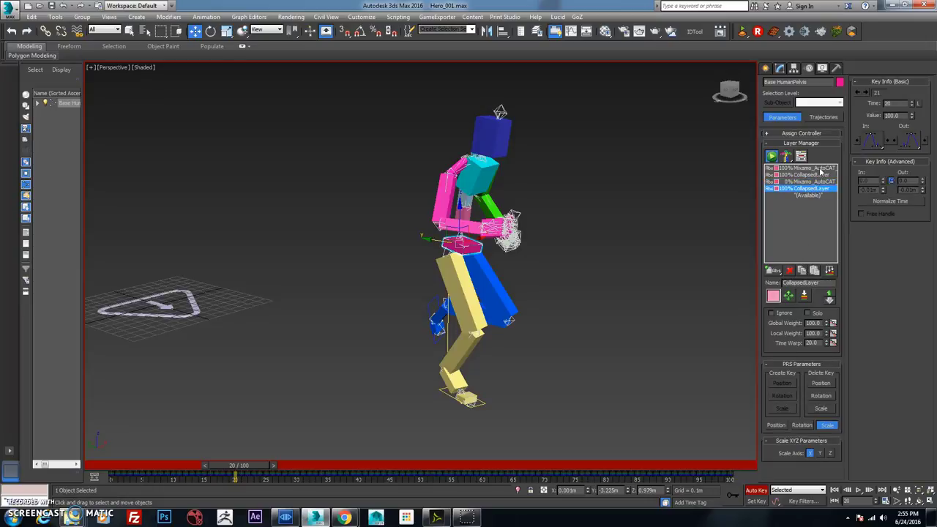
left_click(821, 168)
left_click(820, 182)
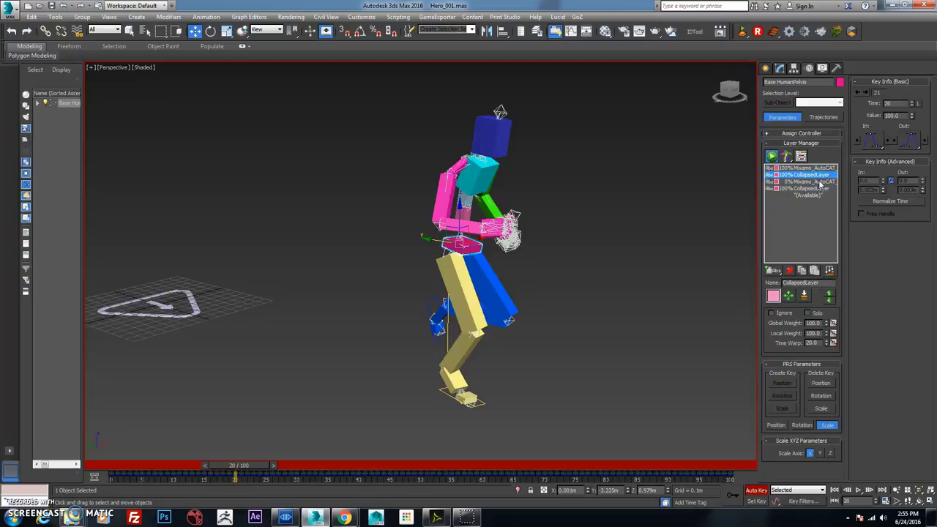
left_click(818, 189)
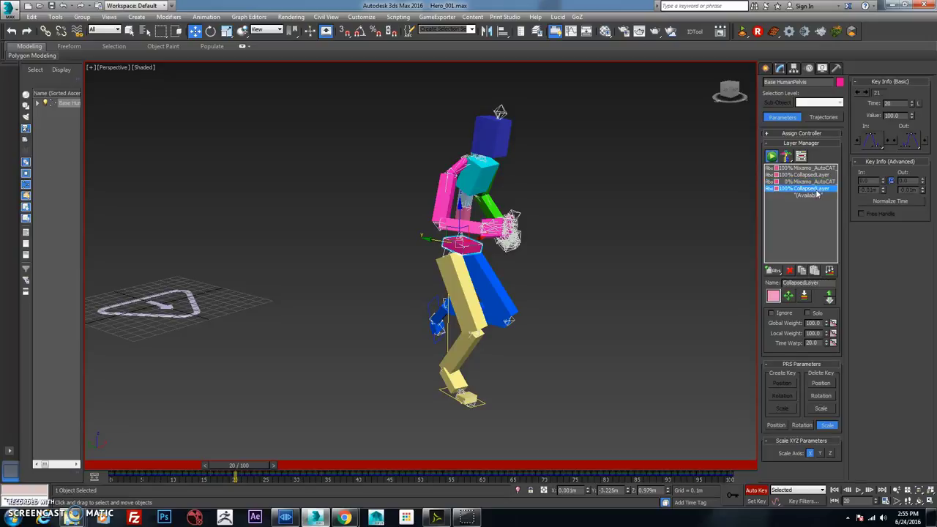
- Key the CollapsedLayer's Global Weight to 100 at frame 23, then back to 0 at frame 0
mouse_move(249, 475)
left_mouse_down()
mouse_move(322, 468)
mouse_move(263, 472)
left_mouse_up()
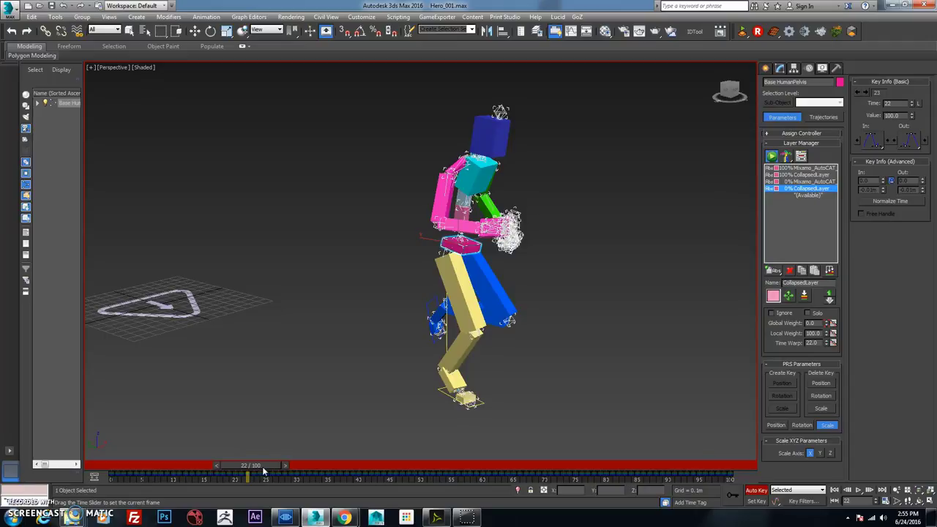
left_click_drag(263, 466, 262, 465)
key("w")
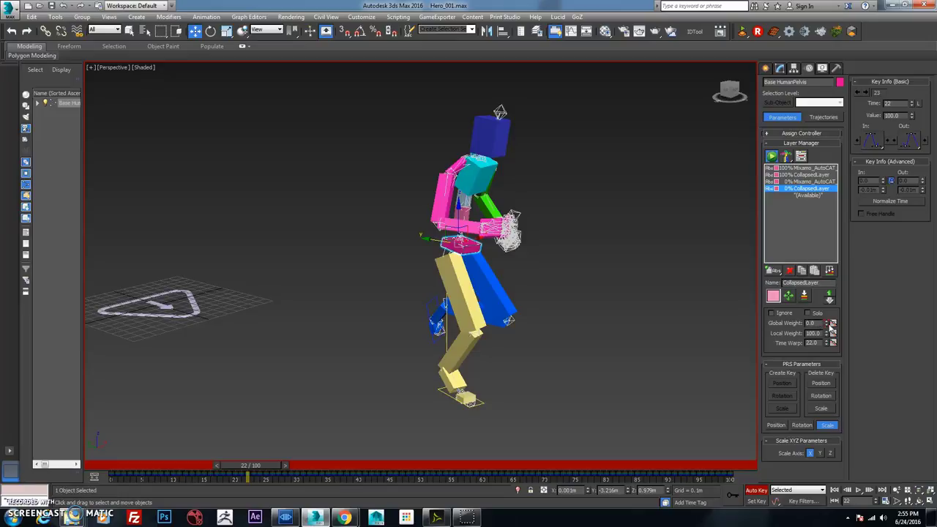
left_click_drag(829, 323, 827, 217)
mouse_move(278, 469)
left_mouse_down()
mouse_move(308, 466)
mouse_move(220, 466)
mouse_move(294, 472)
mouse_move(272, 474)
left_mouse_up()
key("w")
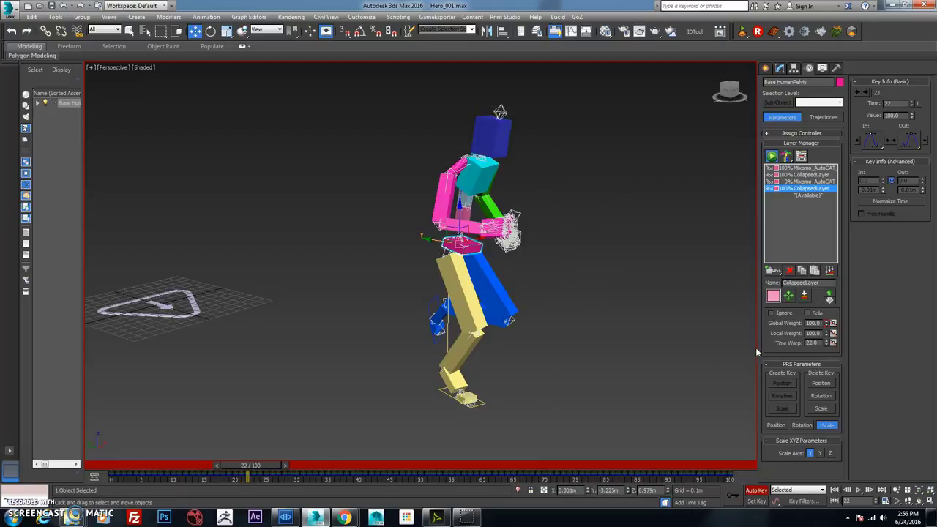
right_click(827, 324)
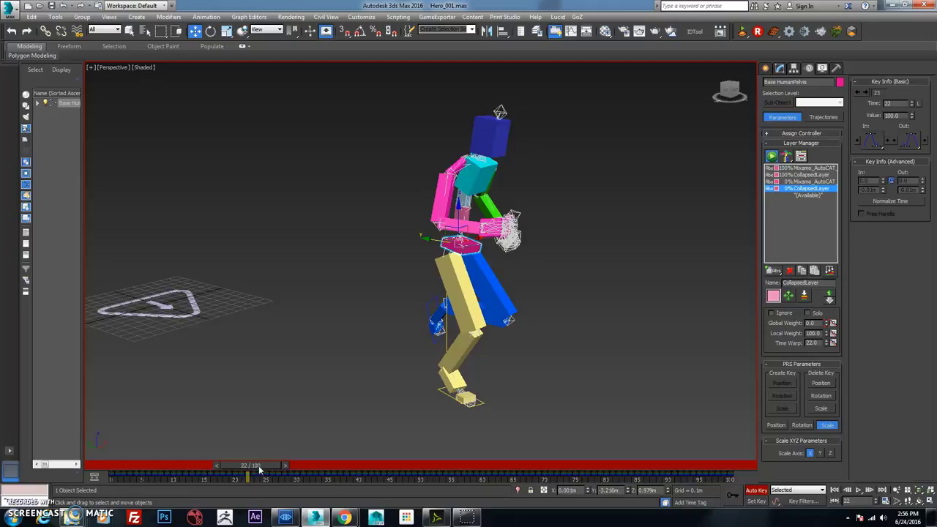
left_click_drag(260, 470, 81, 470)
right_click(828, 324)
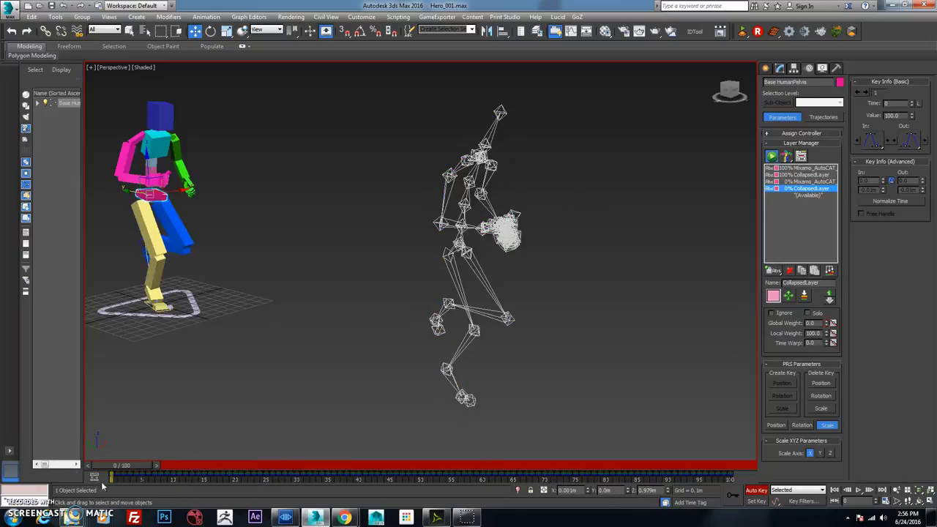
- Reset the CollapsedLayer's Global Weight, key it to 100 at frame 22, and check the fade
left_click_drag(137, 470, 259, 469)
key("w")
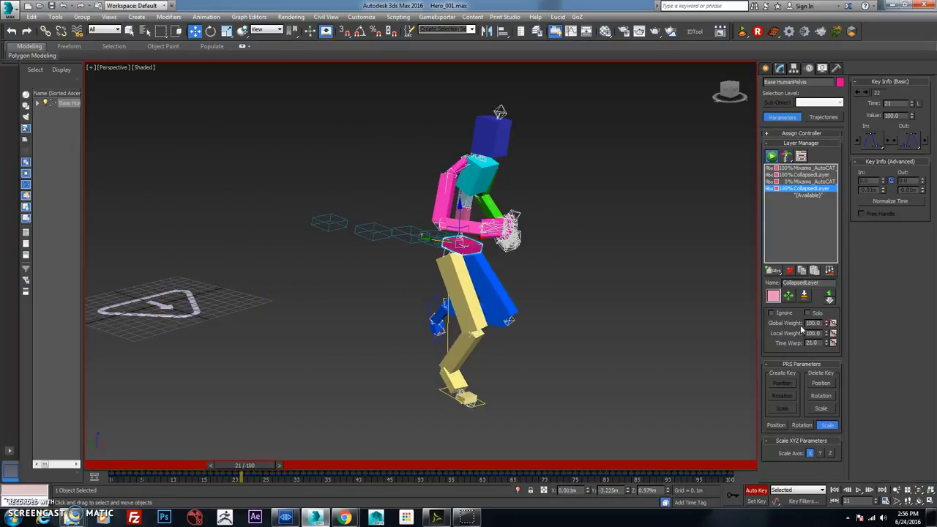
right_click(827, 325)
mouse_move(255, 464)
left_mouse_down()
mouse_move(151, 464)
mouse_move(298, 467)
mouse_move(219, 468)
mouse_move(265, 474)
left_mouse_up()
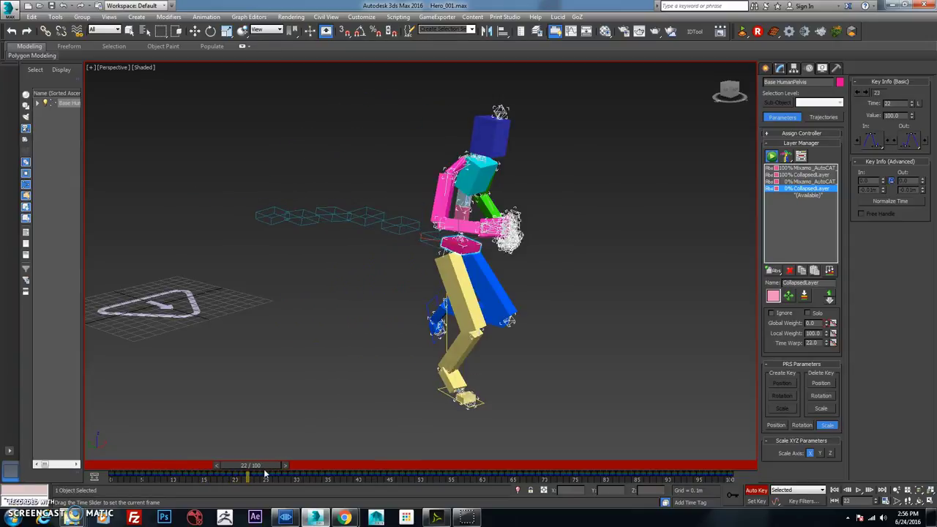
key("w")
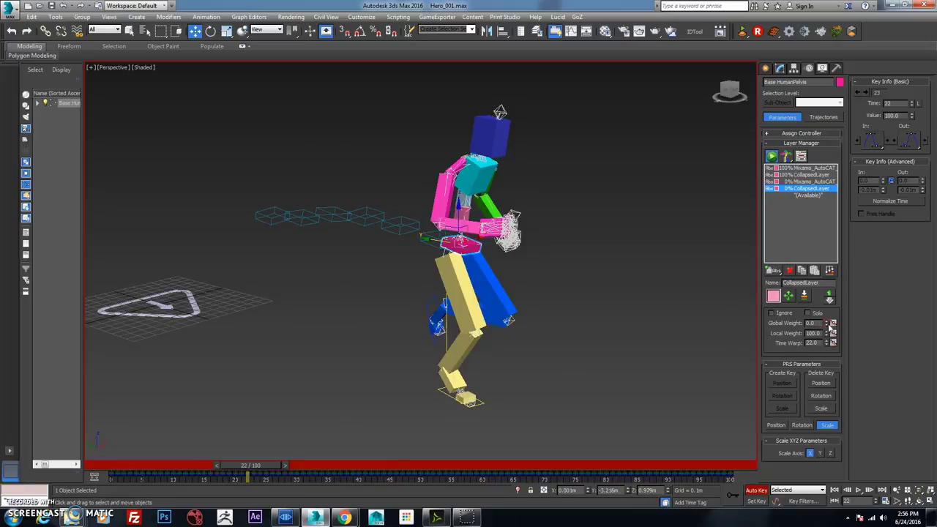
left_click_drag(824, 316, 815, 192)
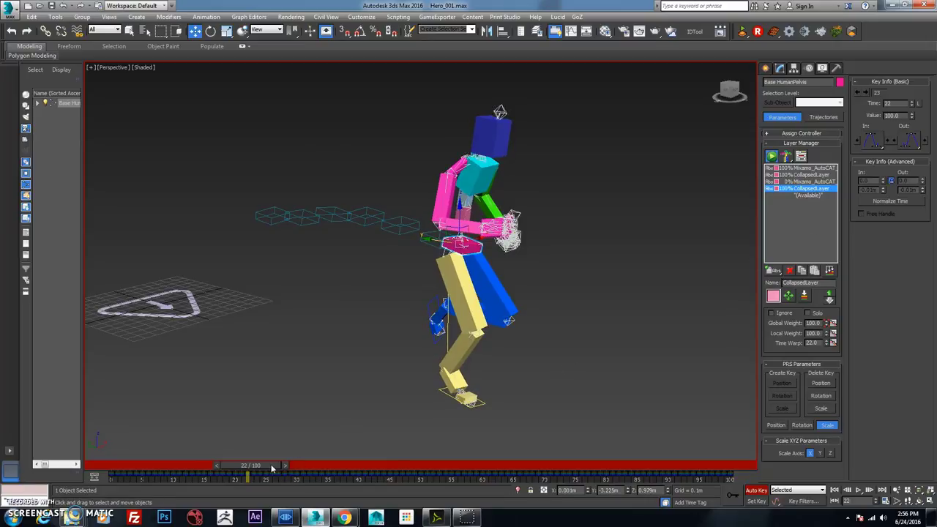
left_click_drag(272, 468, 110, 468)
- Play back the blended run, then return to frame 0
key("w")
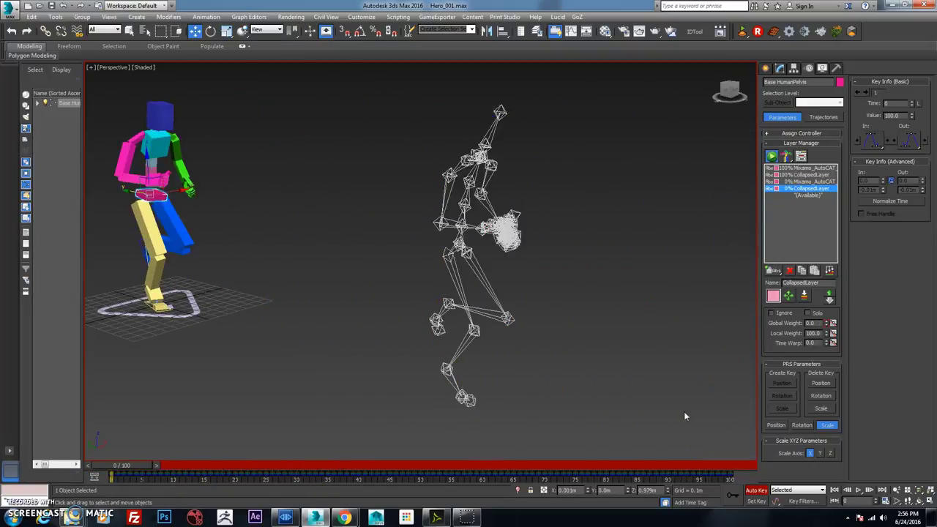
left_click(861, 491)
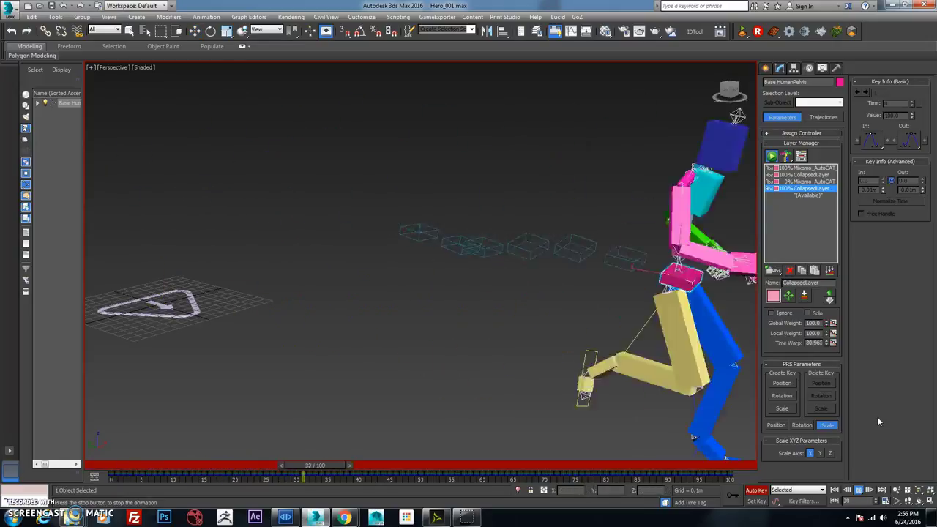
left_click(860, 491)
left_click_drag(458, 469, 117, 469)
key("w")
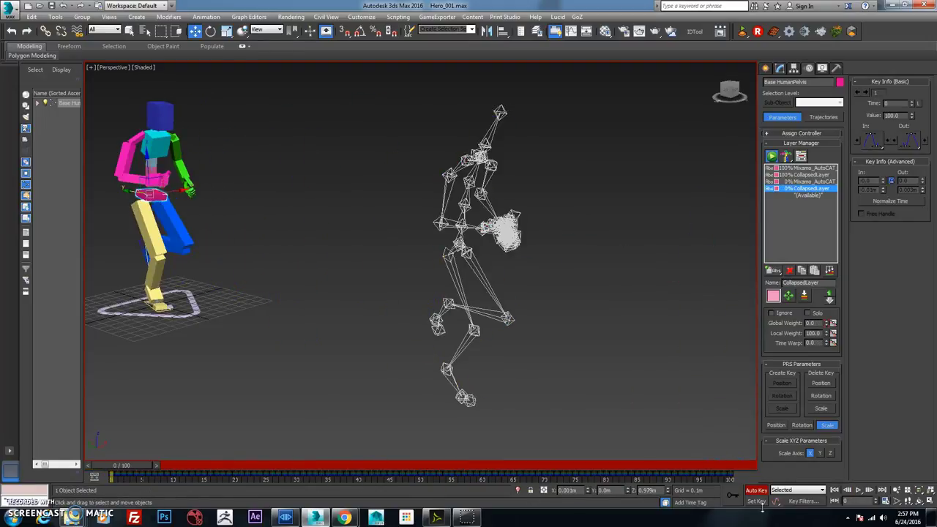
- Turn off Auto Key and frame both figures in the viewport
left_click(761, 492)
middle_click_drag(655, 403, 456, 264)
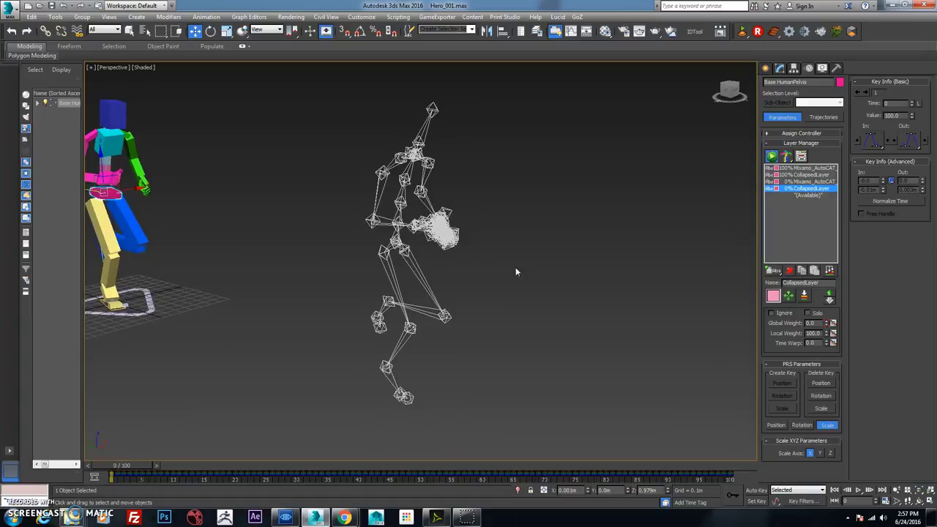
scroll(517, 271, "down", 2)
scroll(387, 329, "down", 2)
scroll(387, 329, "up", 2)
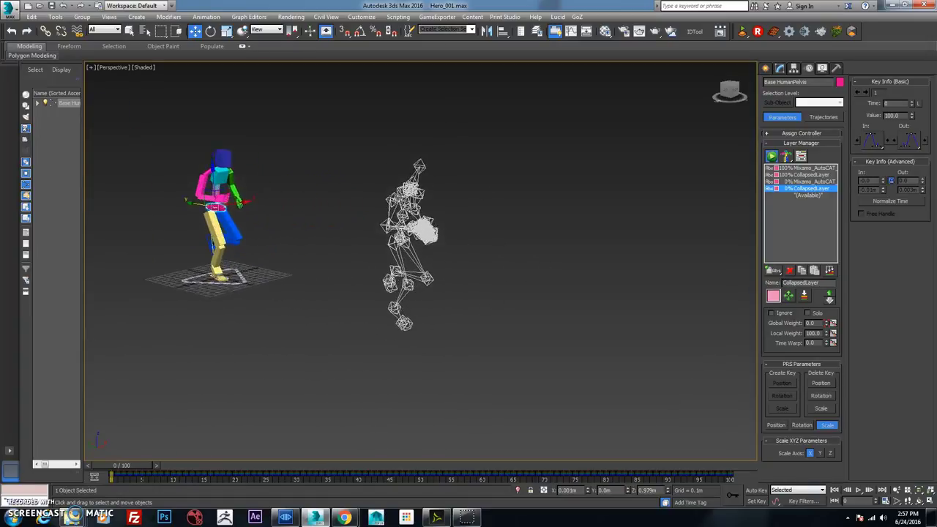
scroll(458, 291, "down", 2)
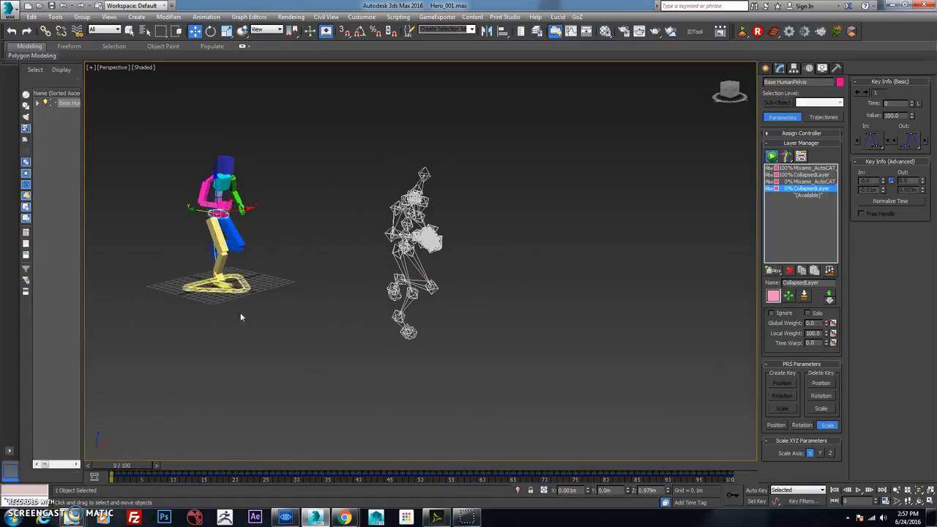
left_click_drag(135, 465, 279, 464)
mouse_move(265, 462)
left_mouse_down()
mouse_move(213, 461)
mouse_move(299, 471)
mouse_move(246, 466)
mouse_move(279, 466)
mouse_move(259, 467)
mouse_move(271, 472)
left_mouse_up()
key("w")
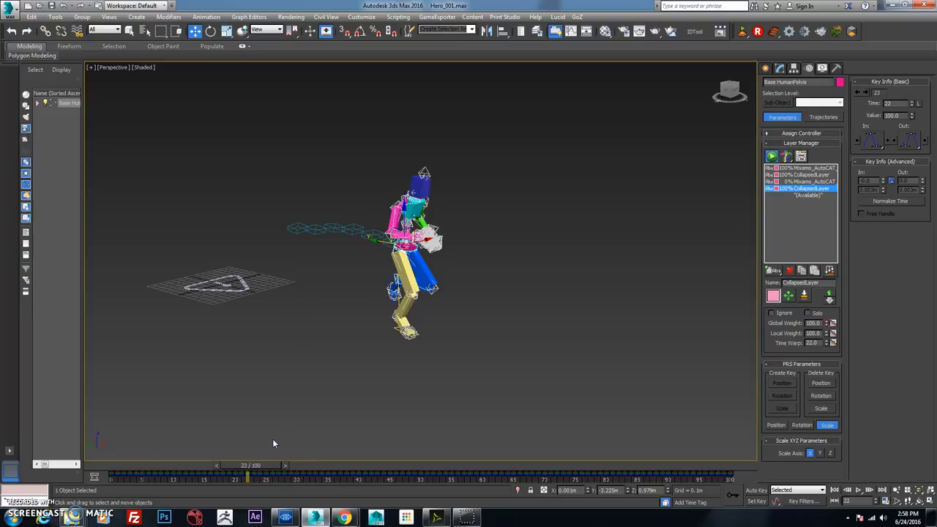
- Shift the CollapsedLayer's range slightly earlier in the layer ranges editor, then scrub back to frame 20
left_click(801, 157)
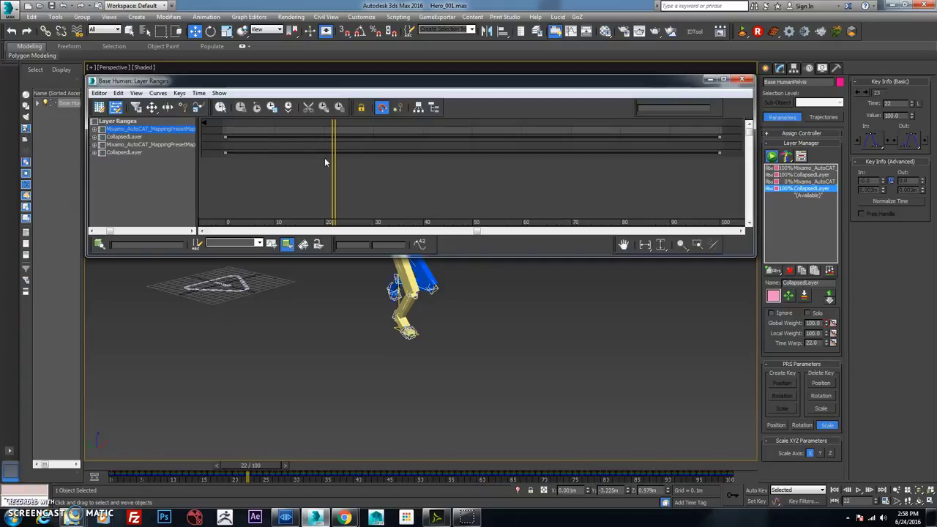
left_click(171, 145)
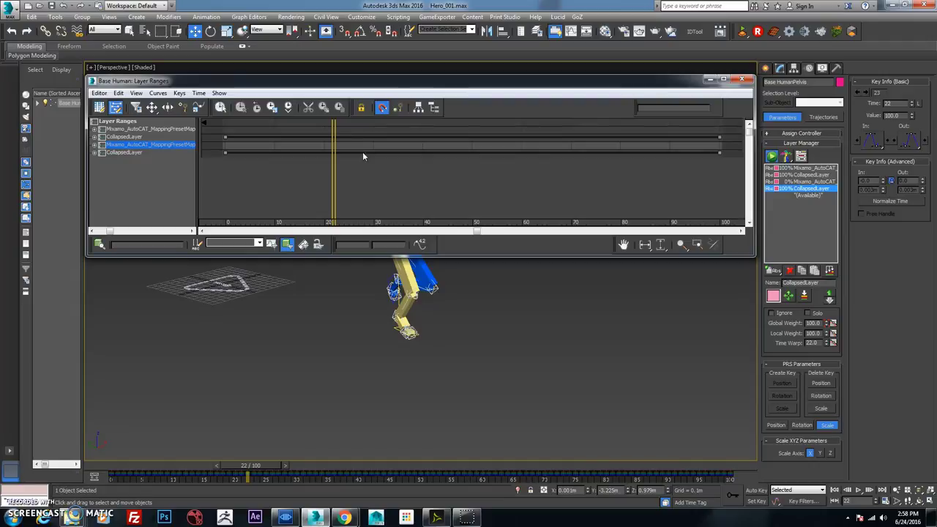
left_click(134, 151)
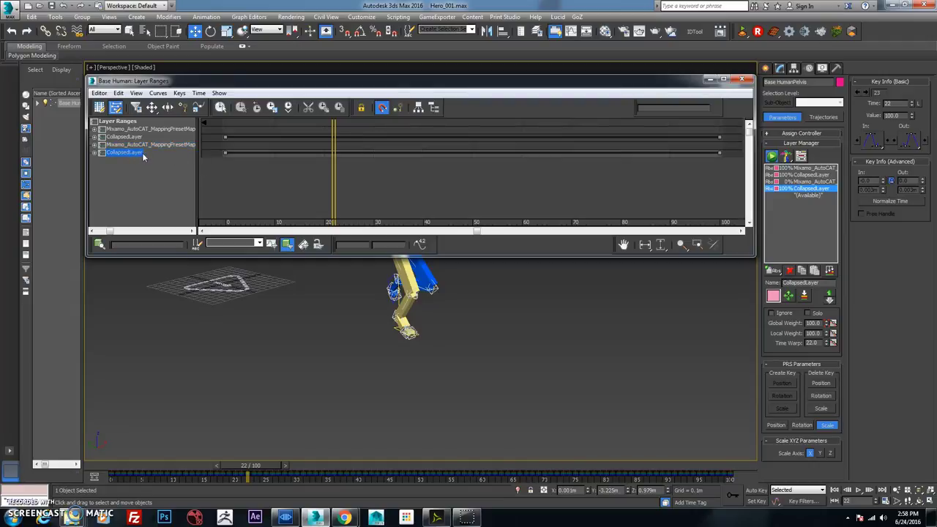
left_click_drag(413, 153, 409, 153)
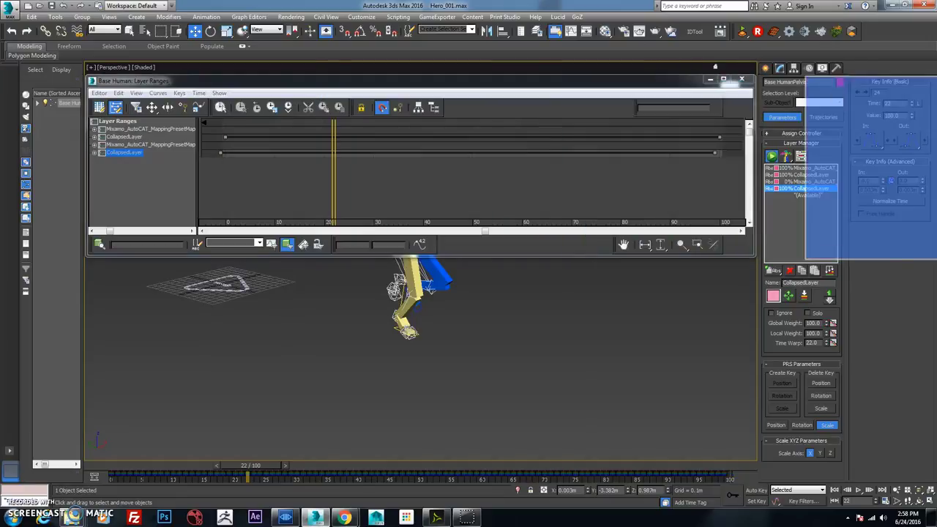
left_click(742, 78)
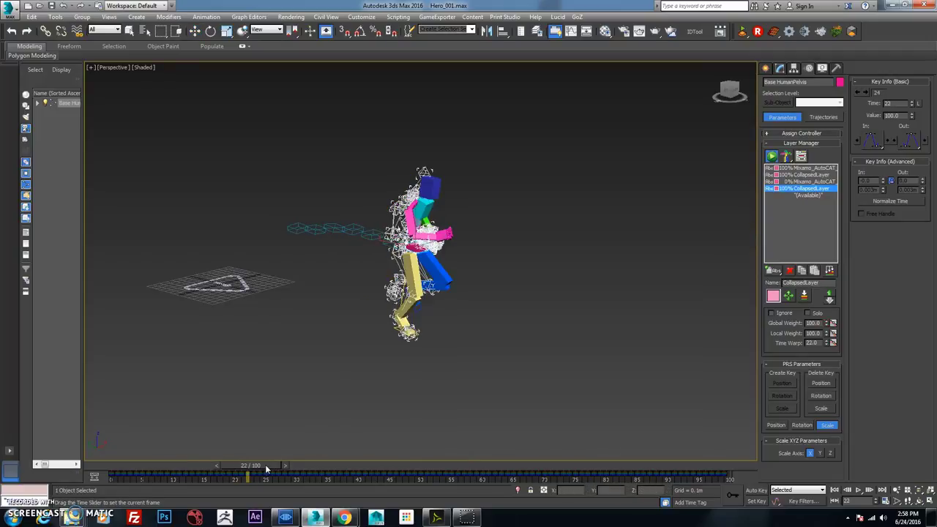
left_click_drag(273, 465, 181, 456)
- Select the white wireframe skeleton's hierarchy and hide it
key("w")
double_click(281, 221)
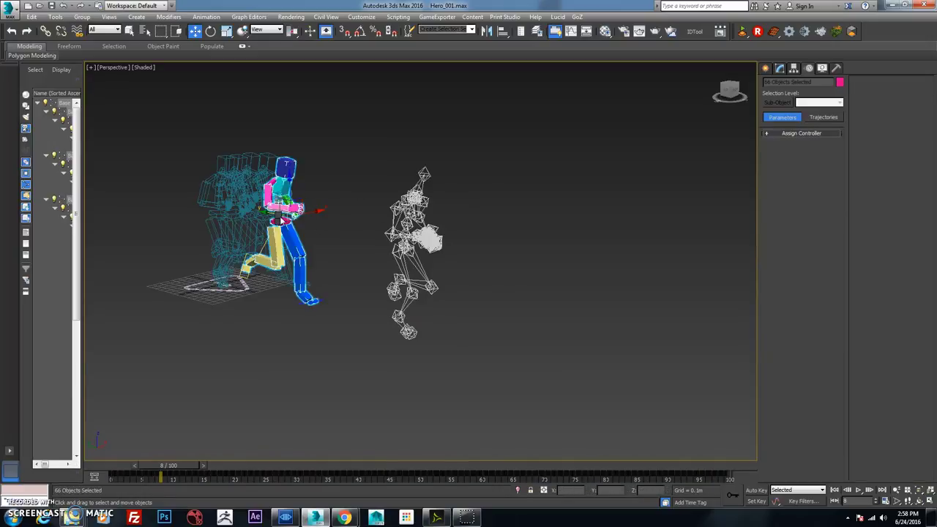
right_click(279, 218)
left_click(342, 190)
left_click(439, 262)
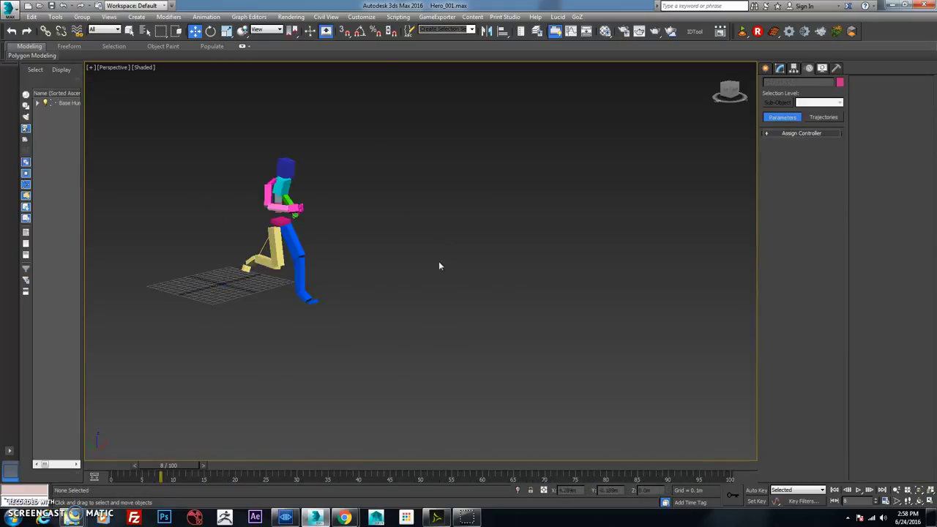
- Play the coloured rig's run from frame 0, then scrub back to frame 13
left_click(835, 491)
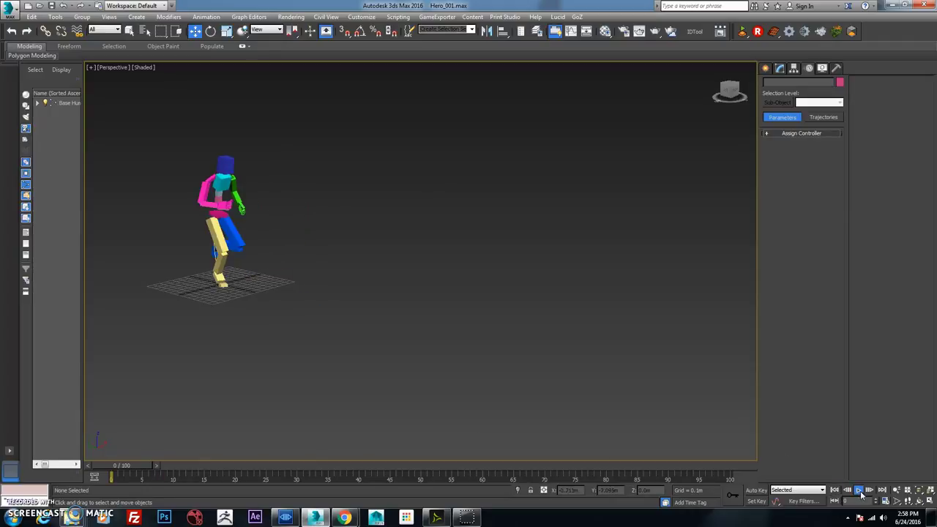
left_click(860, 492)
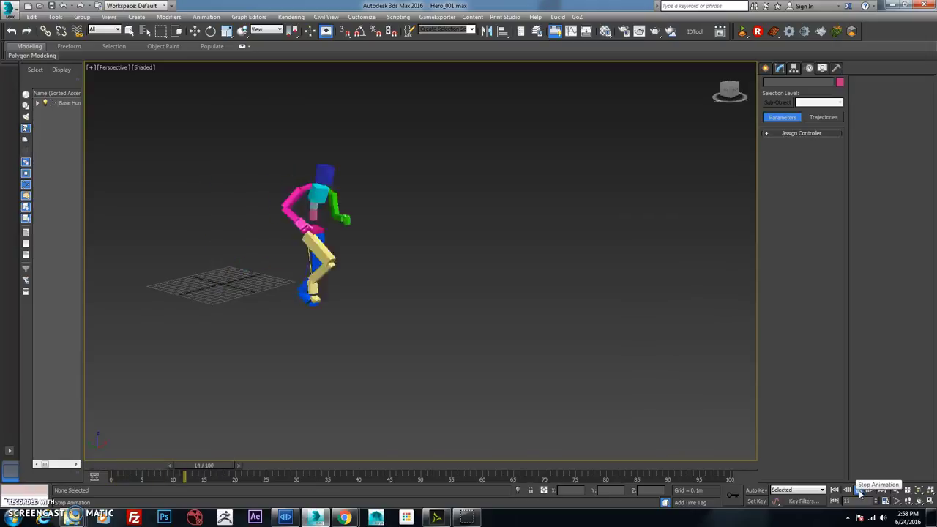
left_click(861, 492)
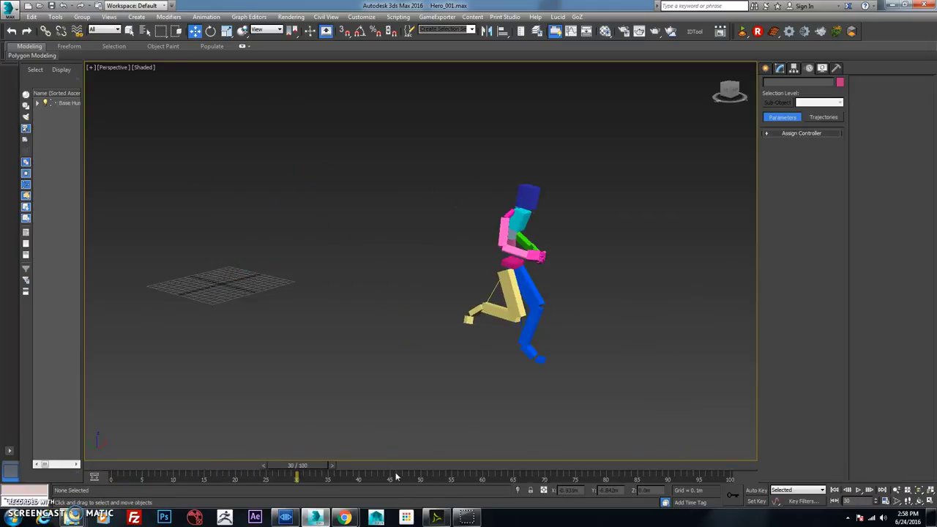
left_click_drag(312, 466, 112, 470)
- Confirm the Time Configuration settings and play the run once
key("w")
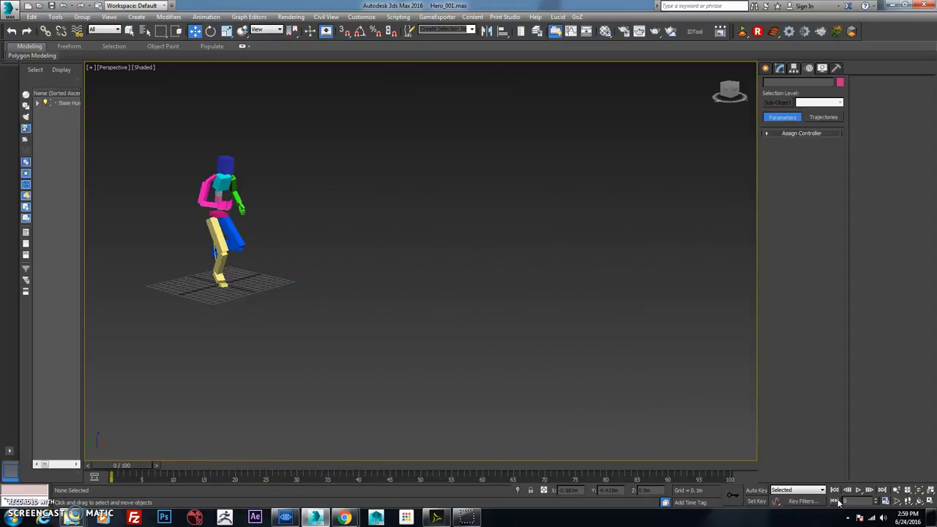
left_click(884, 501)
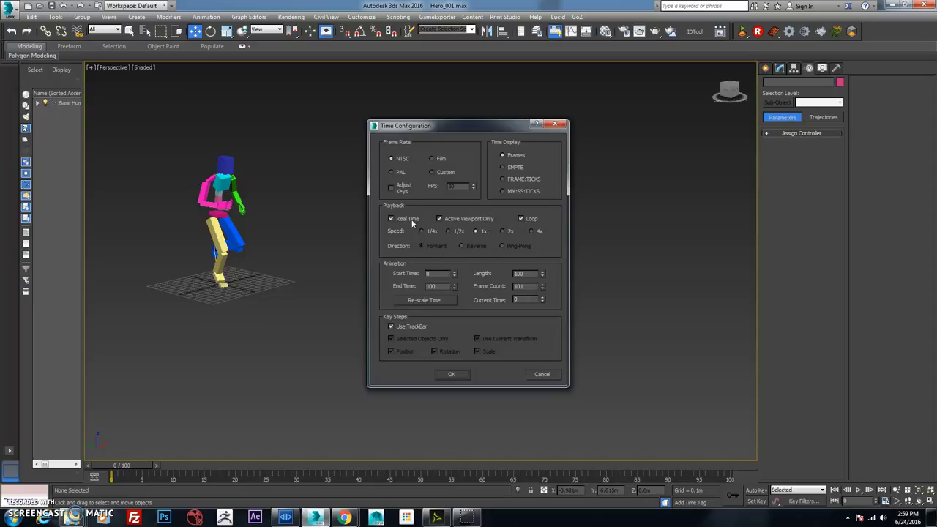
left_click(455, 376)
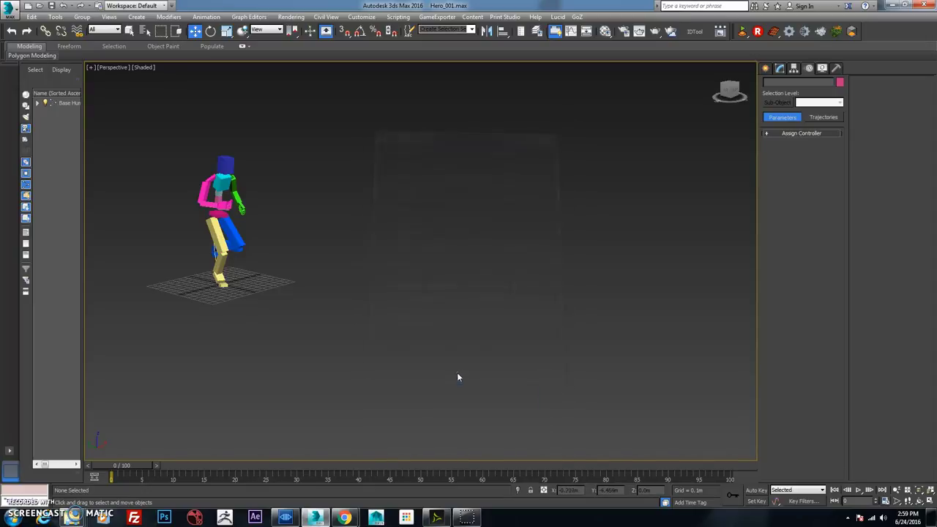
left_click(858, 489)
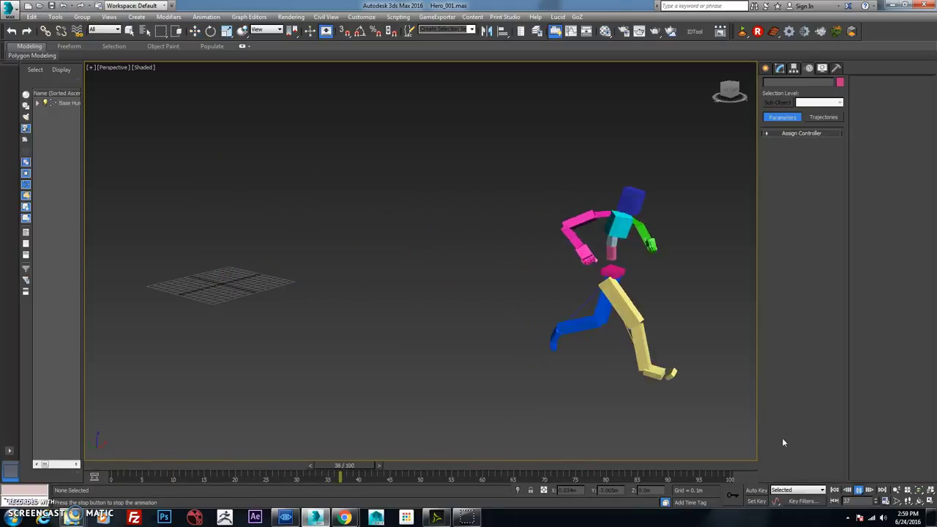
left_click(862, 492)
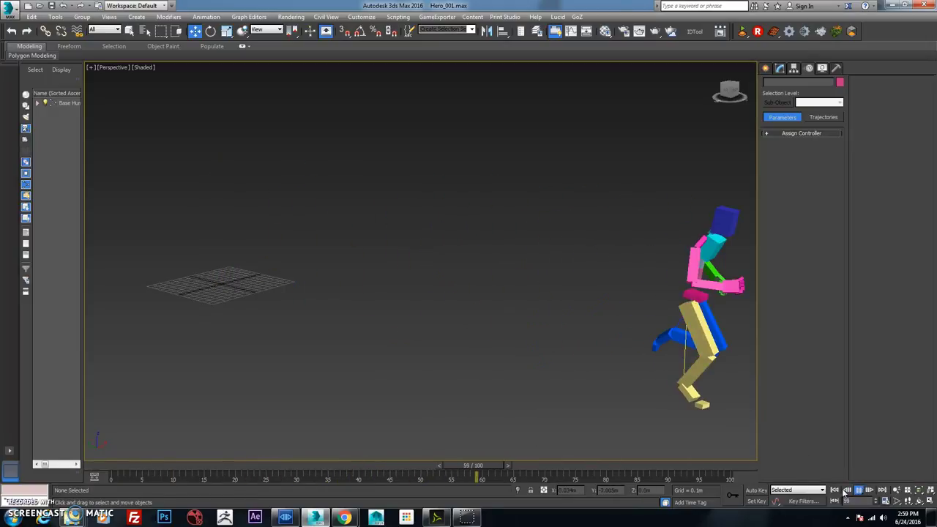
- Replay the run from frame 0, then marquee-select all 66 rig objects
key("Home")
left_click(859, 490)
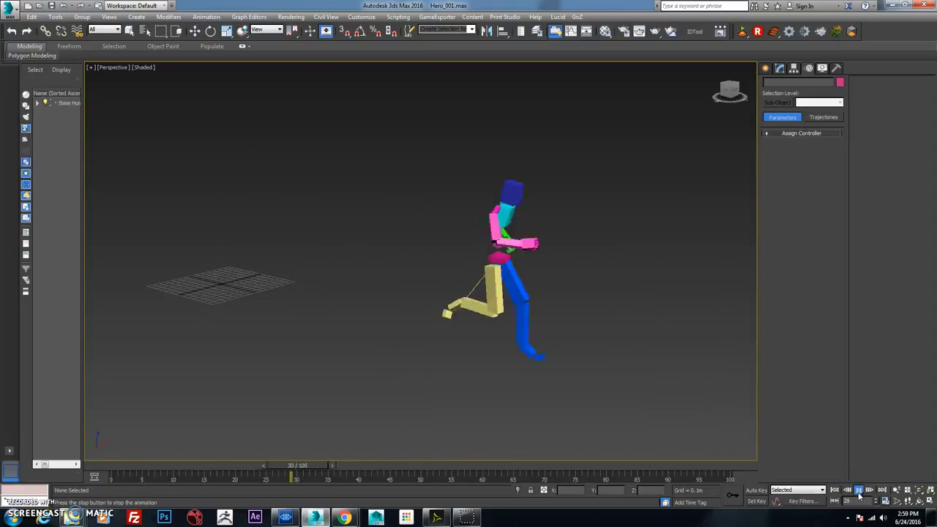
left_click(860, 490)
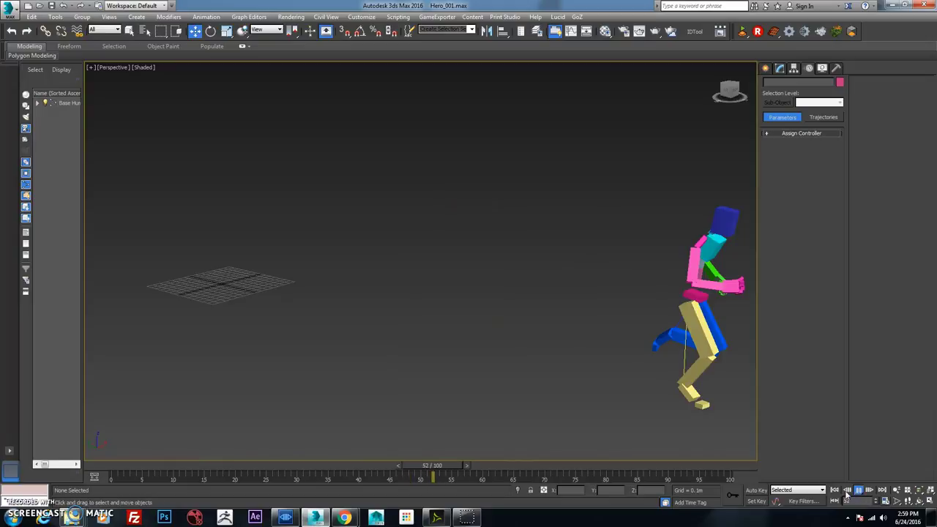
left_click(835, 490)
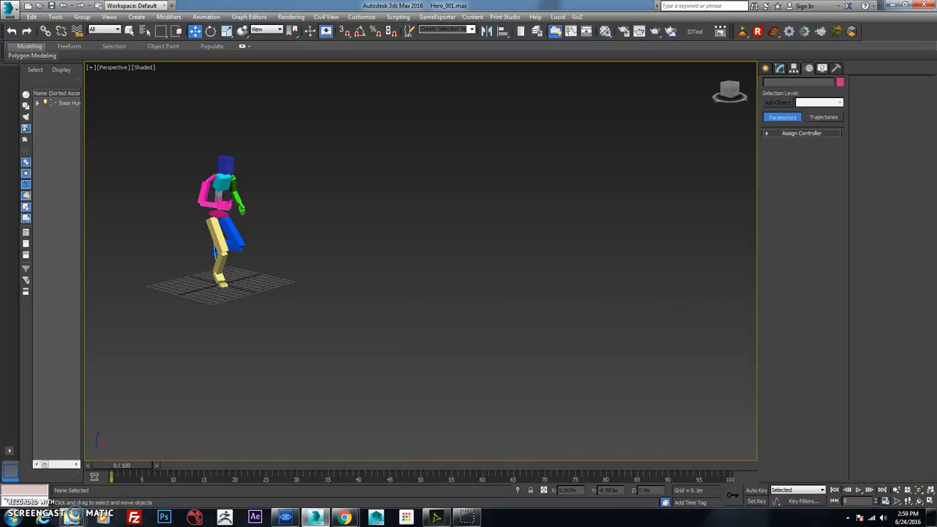
left_click_drag(180, 130, 266, 310)
- Inspect the rig's curves in a maximized Curve Editor zoomed to frames 20–55, then restore it
left_click(569, 33)
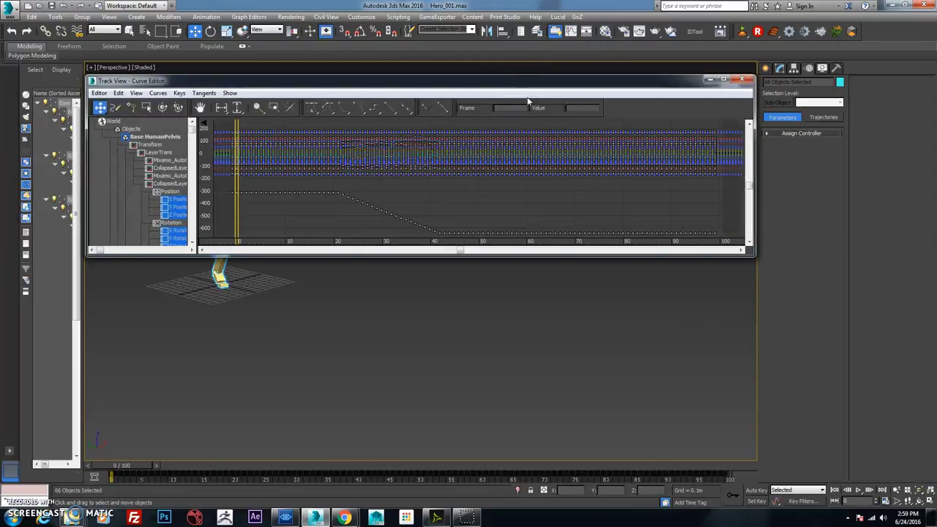
left_click(723, 79)
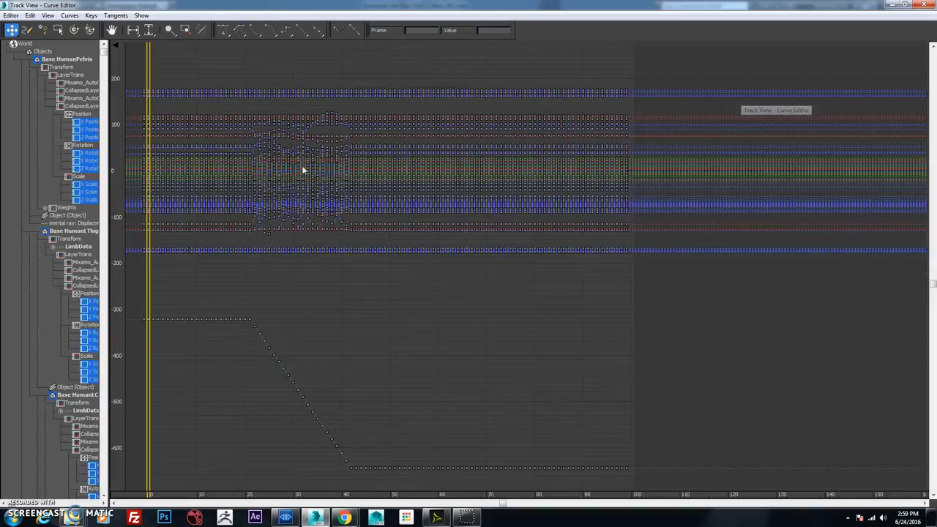
middle_click_drag(279, 138, 642, 124, "ctrl+alt")
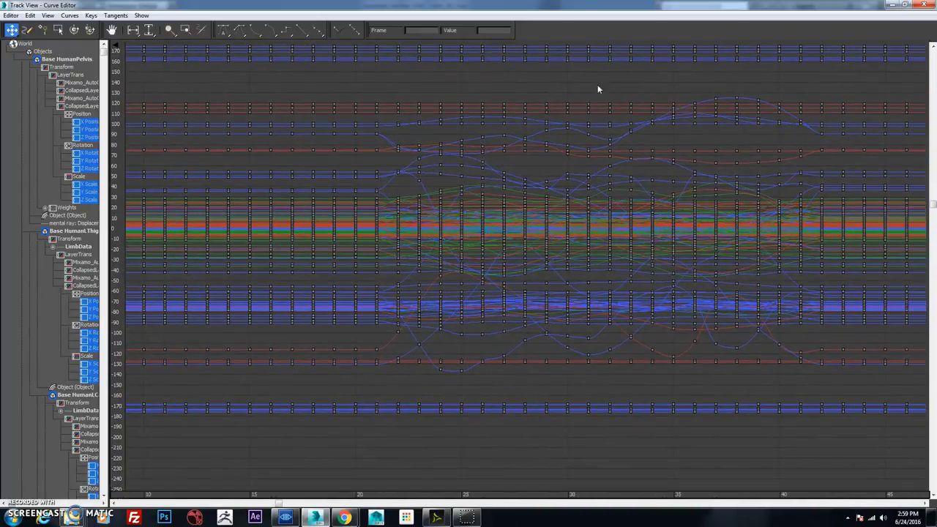
left_click(904, 5)
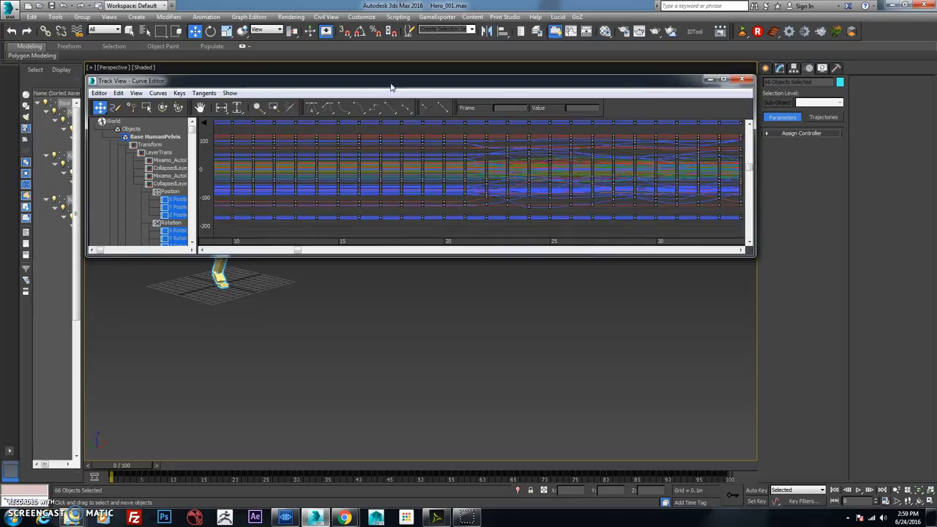
mouse_move(392, 87)
left_mouse_down()
mouse_move(806, 183)
mouse_move(395, 87)
left_mouse_up()
- Close the Curve Editor, scrub to frame 24 and back to 0, and toggle Show Ghosting
left_click(742, 78)
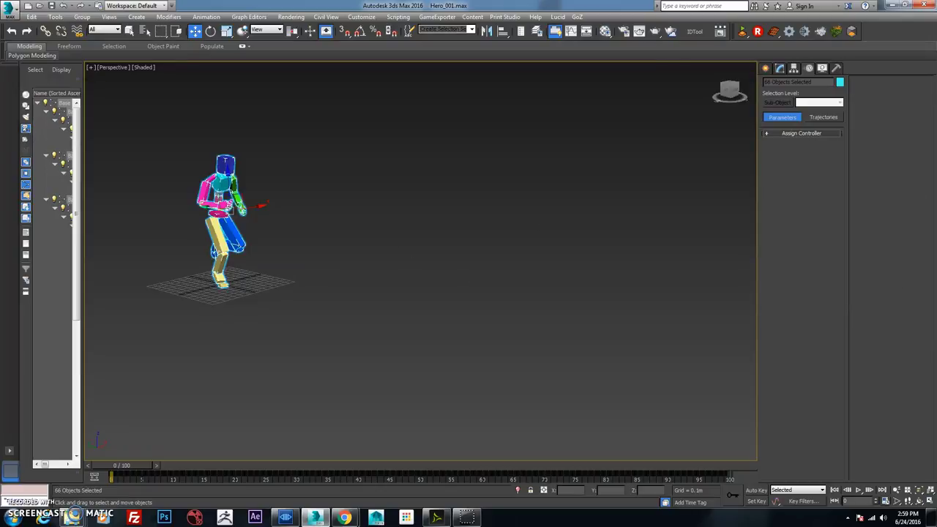
left_click_drag(133, 468, 418, 461)
key("Home")
key("w")
left_click(122, 16)
left_click(161, 234)
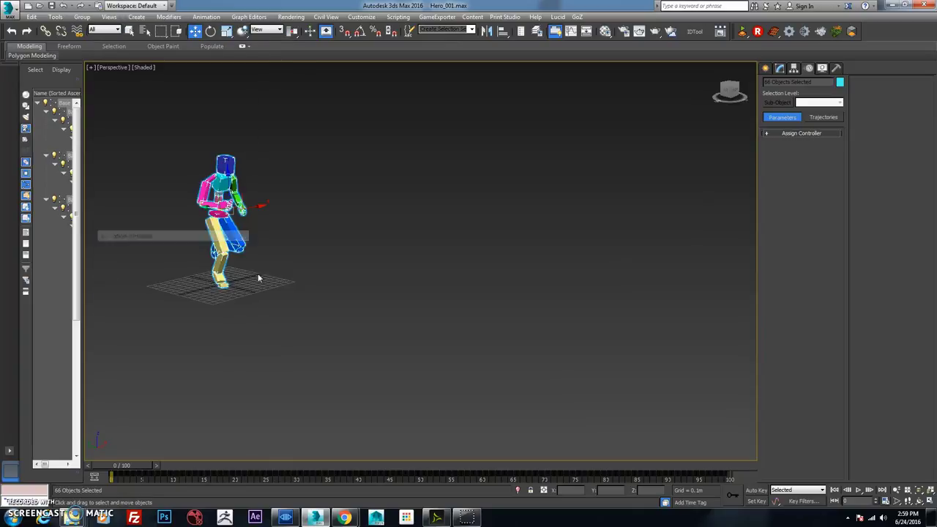
- Deselect the rig, confirm the Time Configuration settings, and play the run again
left_click(636, 375)
left_click(858, 489)
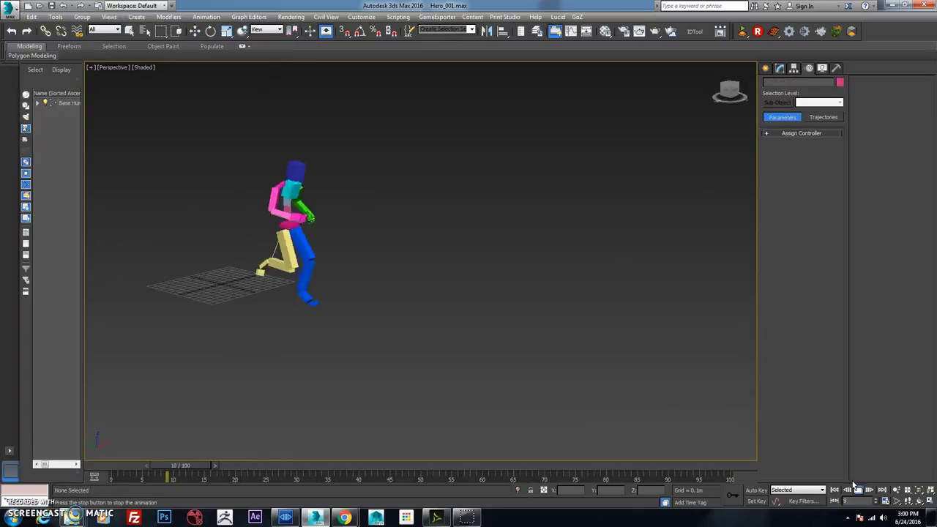
left_click(858, 489)
left_click(885, 502)
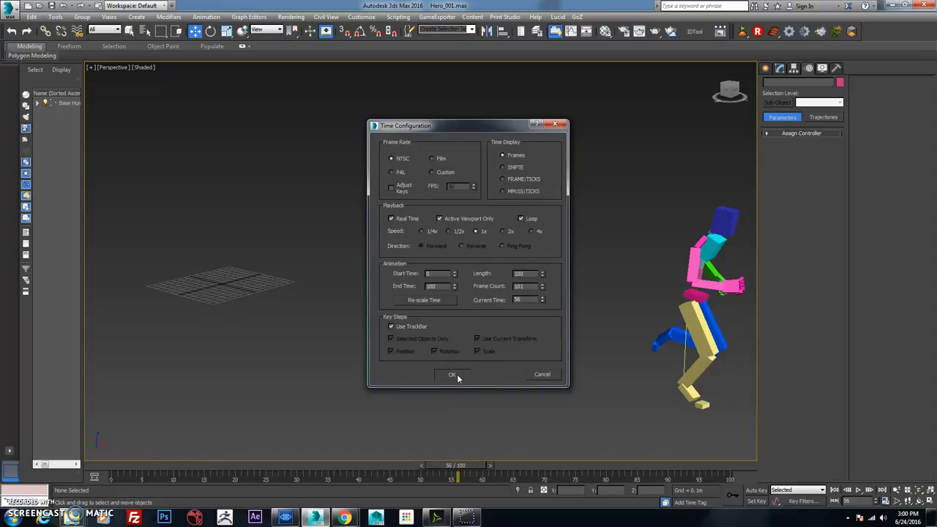
left_click(451, 375)
left_click(858, 490)
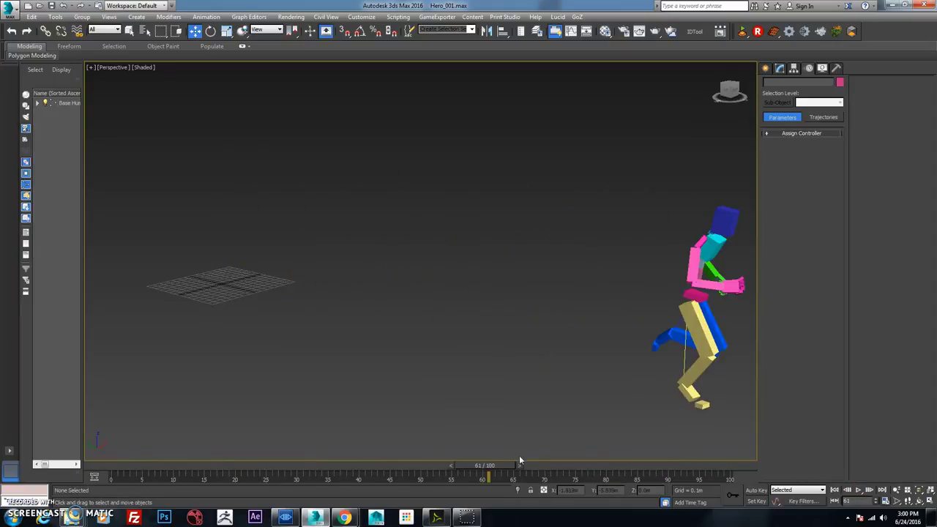
- Unhide all objects and scrub the run between frames 50, 15 and 40
right_click(530, 331)
left_click(549, 288)
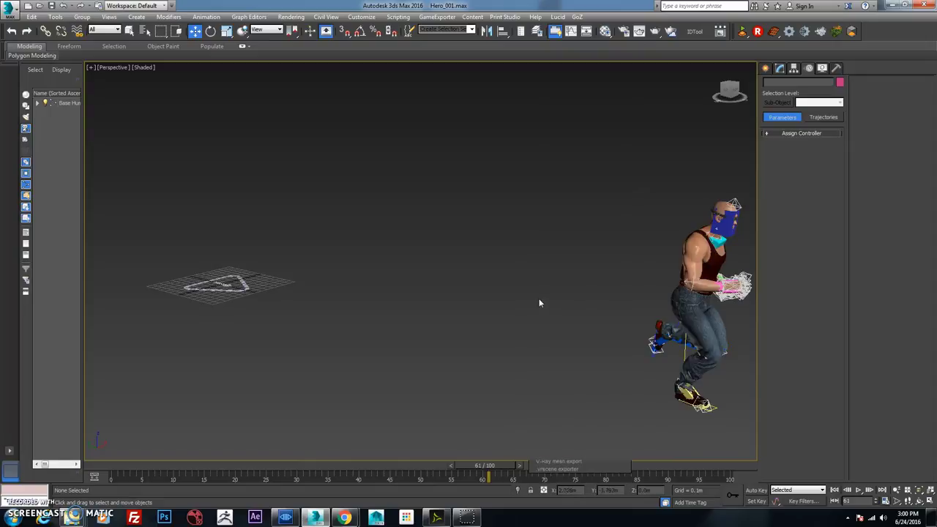
left_click_drag(505, 472, 443, 465)
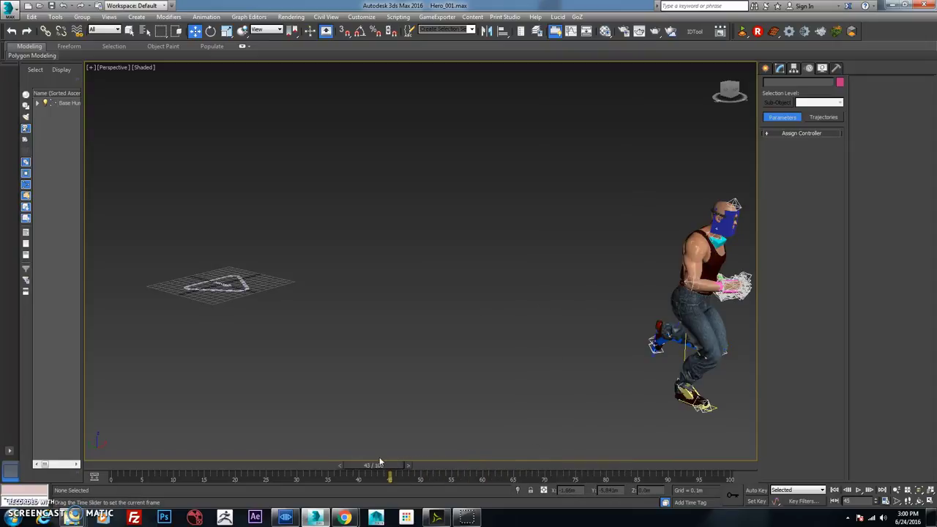
mouse_move(380, 462)
left_mouse_down()
mouse_move(236, 448)
mouse_move(372, 446)
mouse_move(288, 433)
mouse_move(152, 429)
mouse_move(412, 452)
mouse_move(76, 437)
left_mouse_up()
mouse_move(176, 438)
left_mouse_down()
mouse_move(416, 442)
mouse_move(190, 428)
left_mouse_up()
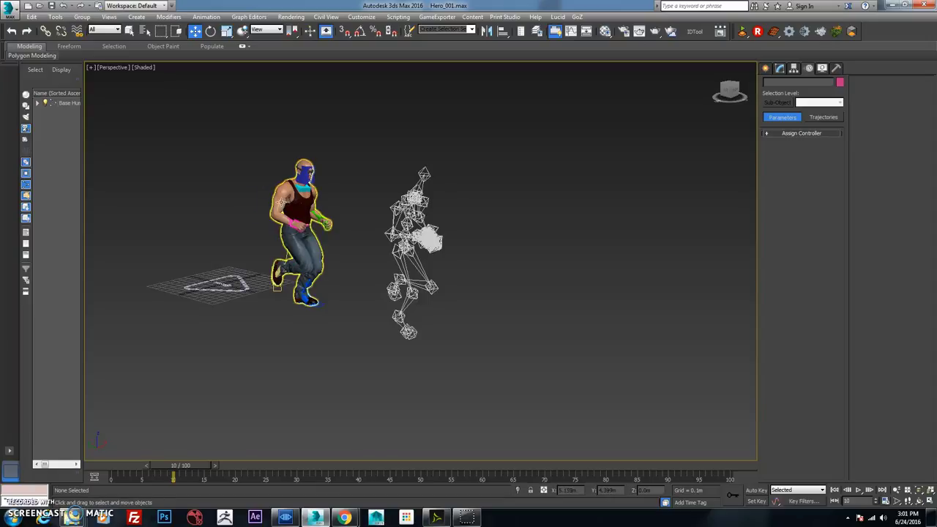
- Hide the skinned character mesh
left_click(278, 200)
right_click(280, 196)
left_click(306, 169)
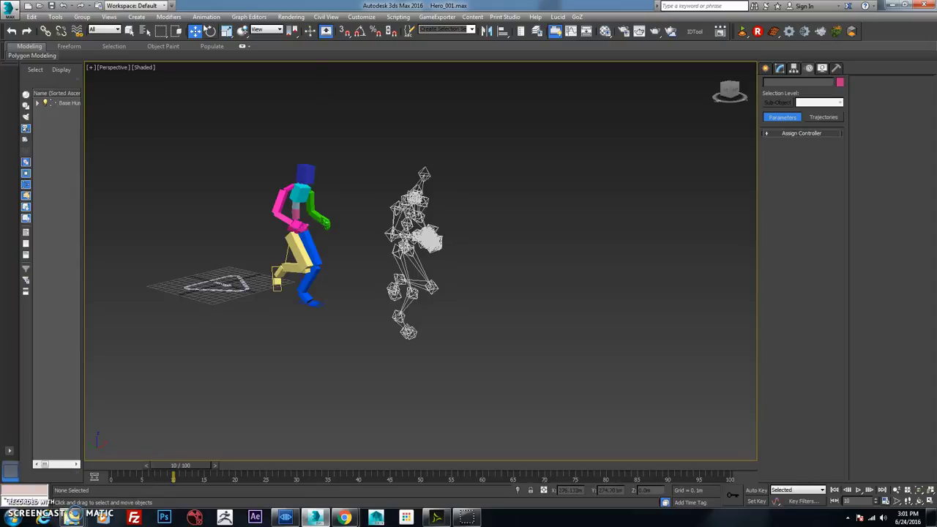
left_click(205, 16)
- Open and close the CAT Capture Animation settings
mouse_move(277, 141)
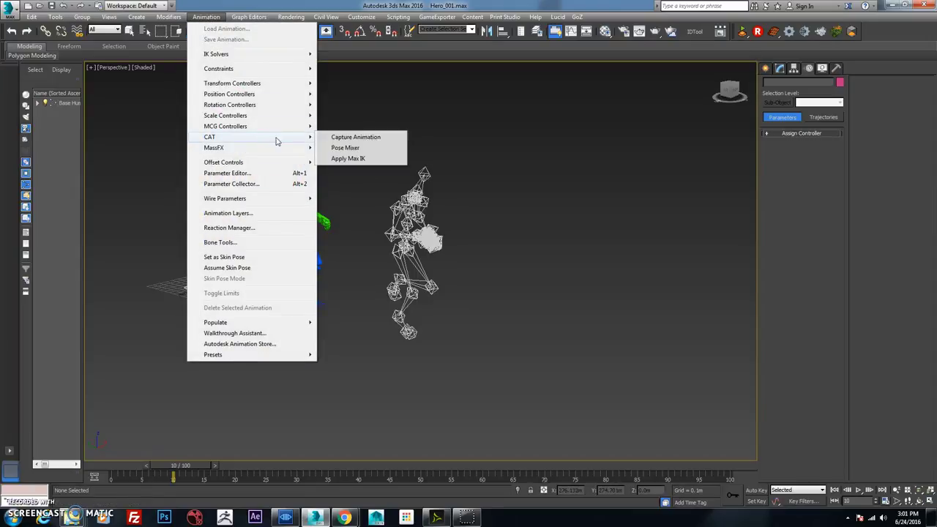
left_click(366, 137)
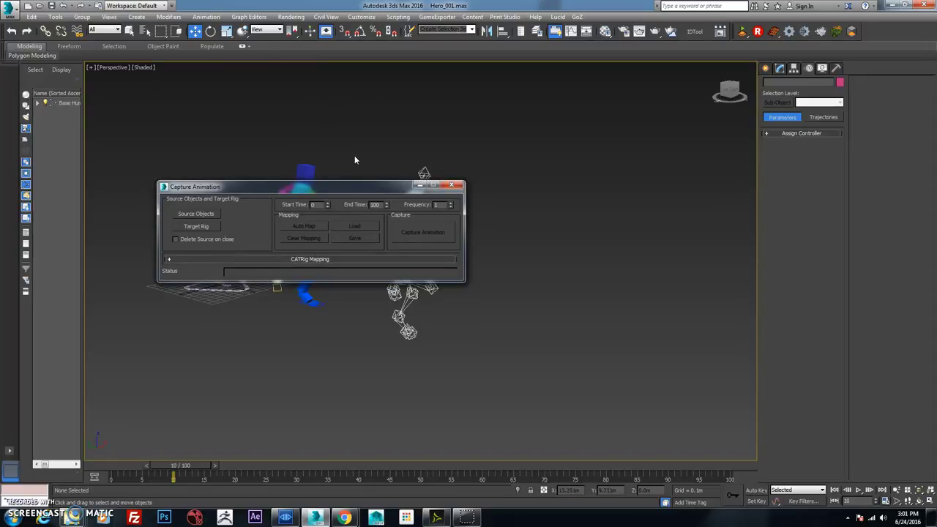
left_click(452, 185)
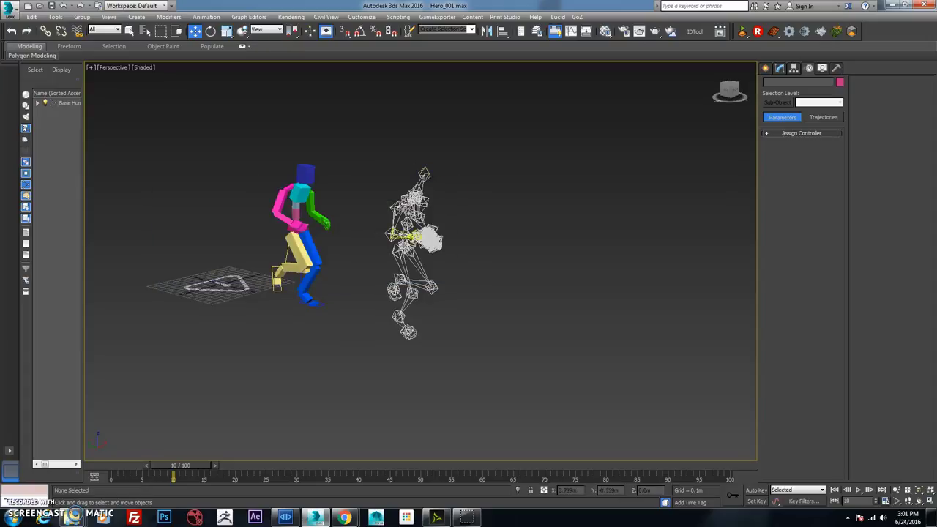
- Select the wireframe skeleton's 66 helpers and slide their run keys from frame 22 to 42
left_click_drag(369, 151, 448, 322)
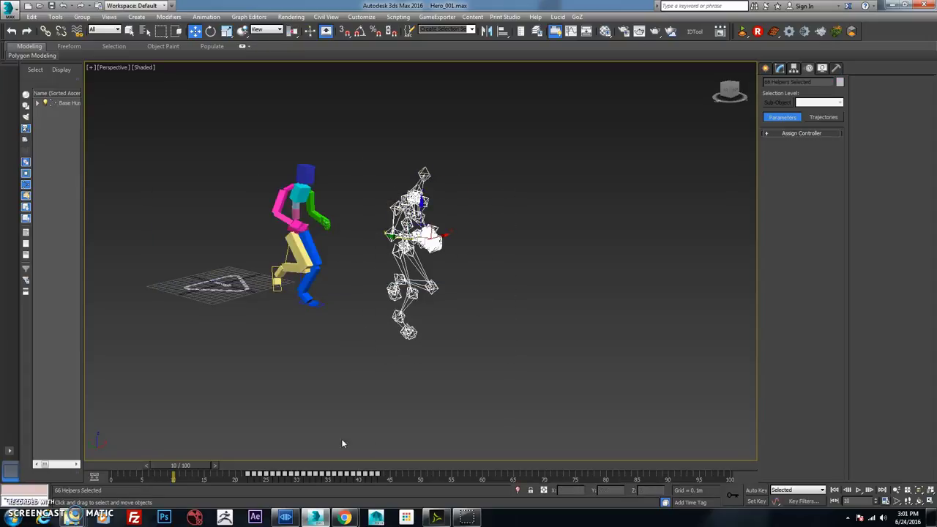
left_click_drag(192, 465, 387, 467)
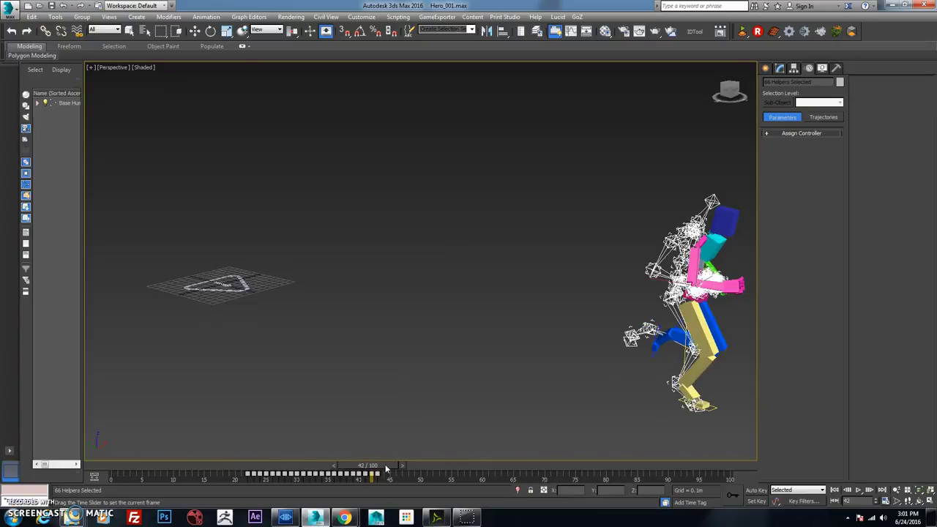
key("w")
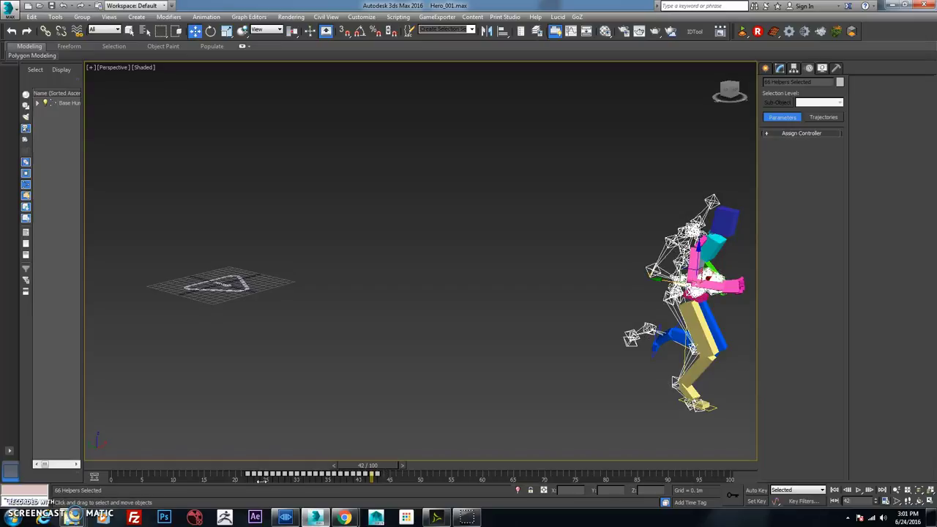
left_click_drag(219, 472, 417, 483)
left_click_drag(247, 477, 375, 469)
- Move the white helper rig onto the coloured CAT rig and verify the alignment at frame 42
middle_click_drag(432, 287, 354, 287)
left_click_drag(277, 227, 507, 272)
middle_click_drag(512, 278, 593, 309, "alt")
scroll(593, 310, "up", 6)
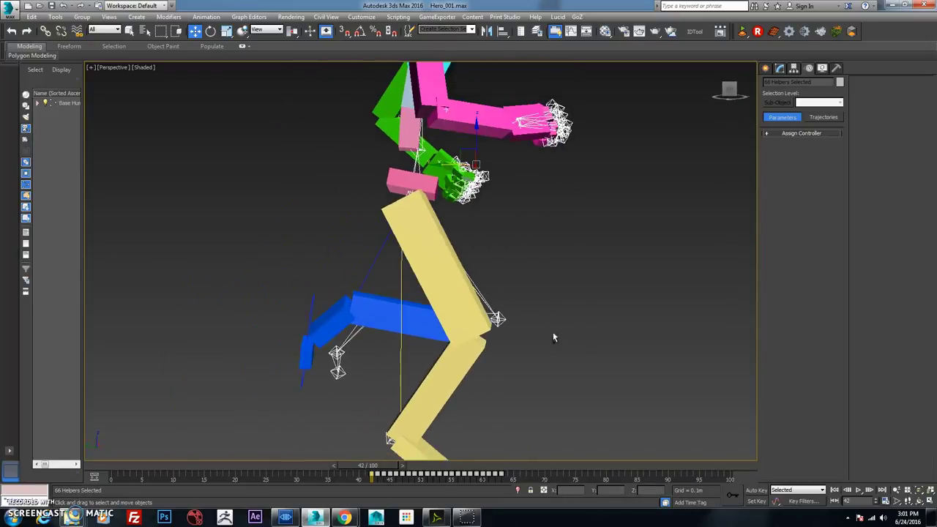
middle_click_drag(552, 338, 542, 271, "alt")
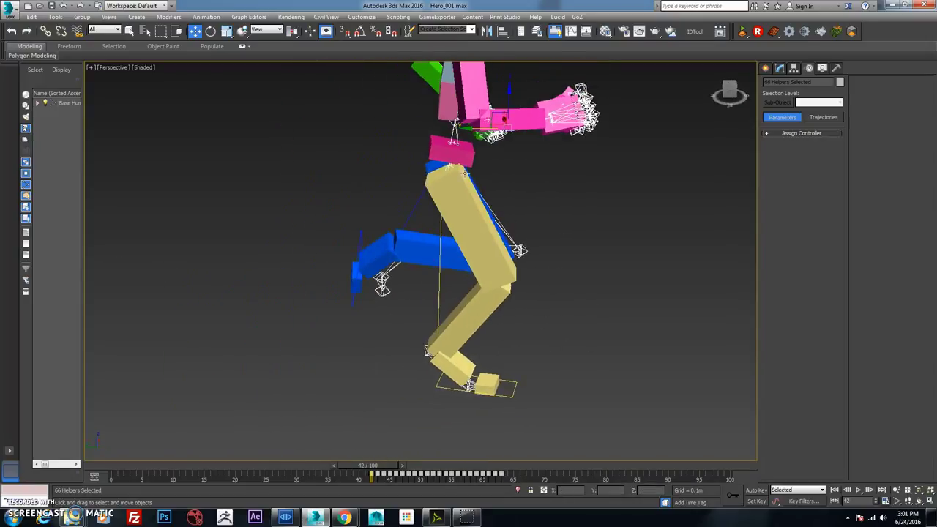
left_click_drag(475, 131, 465, 135)
middle_click_drag(466, 134, 428, 448, "alt")
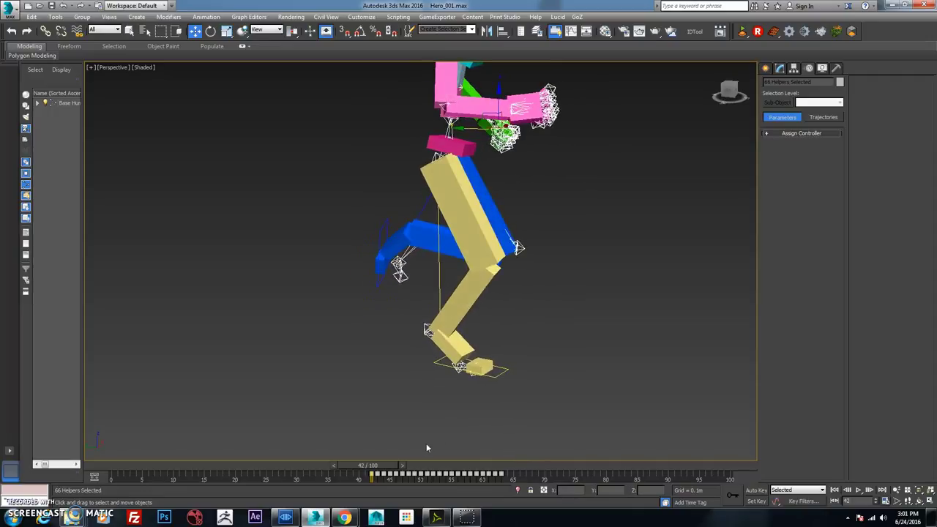
mouse_move(394, 470)
left_mouse_down()
mouse_move(382, 470)
mouse_move(410, 470)
mouse_move(360, 472)
mouse_move(410, 474)
mouse_move(356, 475)
mouse_move(439, 474)
mouse_move(396, 475)
left_mouse_up()
key("w")
middle_click_drag(519, 219, 490, 276)
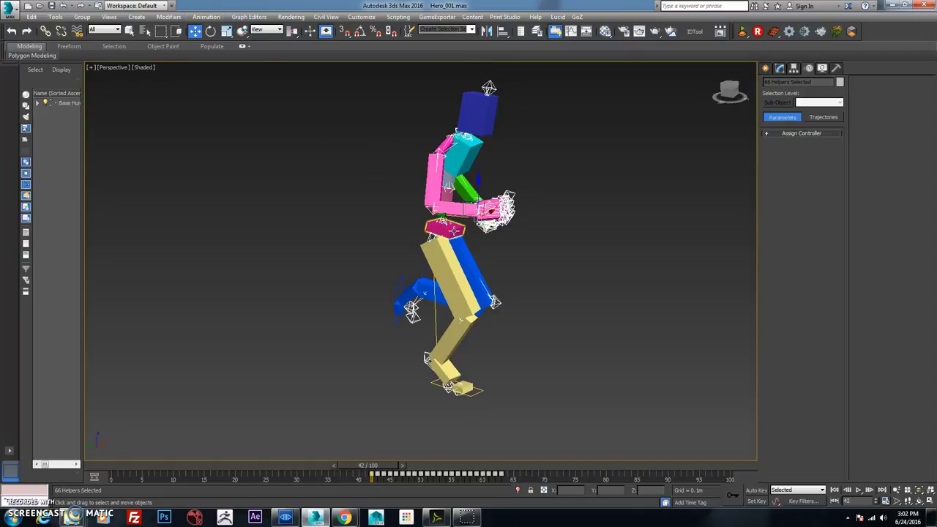
- Select the CAT pelvis and try Capture Animation, then cancel and clear the selection
left_click(454, 230)
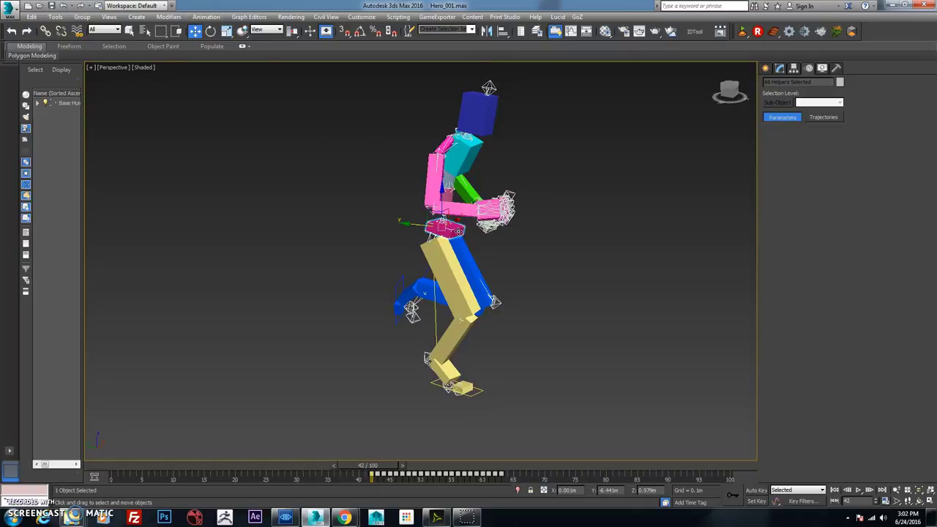
left_click(213, 19)
mouse_move(253, 138)
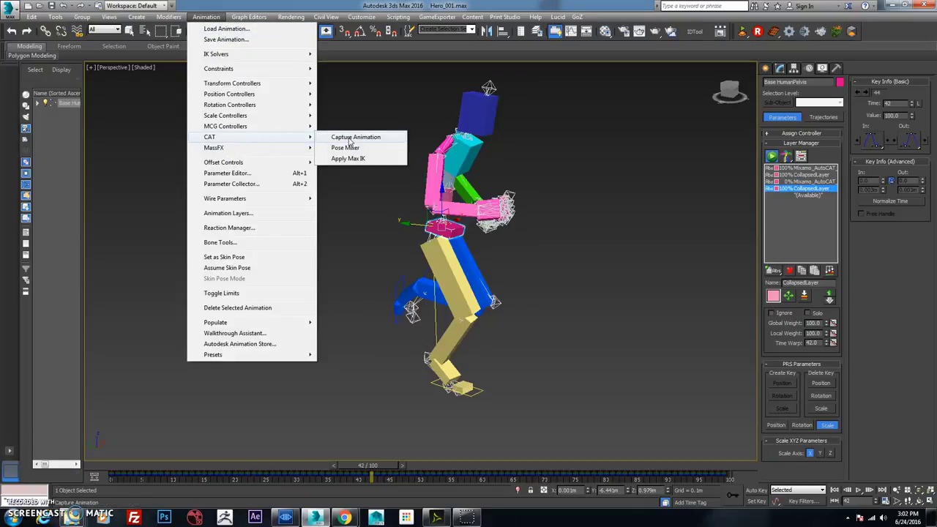
left_click(350, 141)
left_click(208, 213)
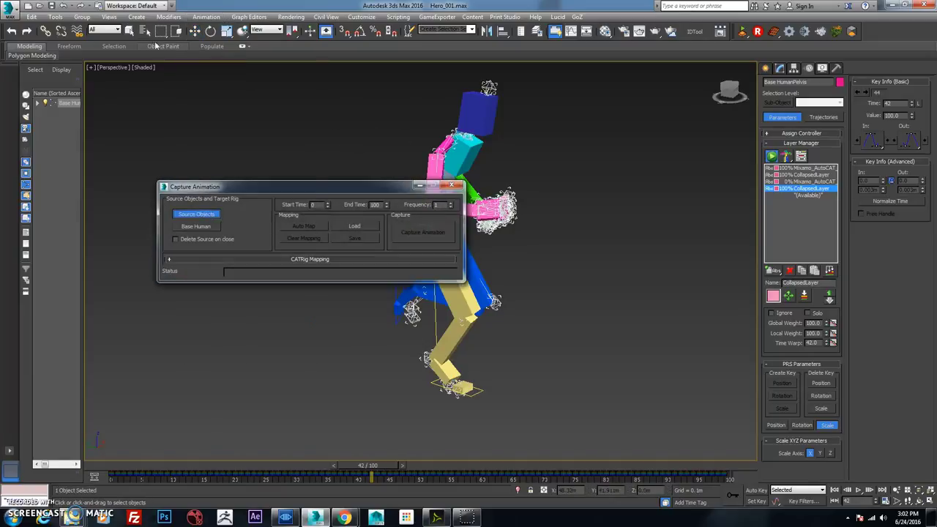
left_click(145, 31)
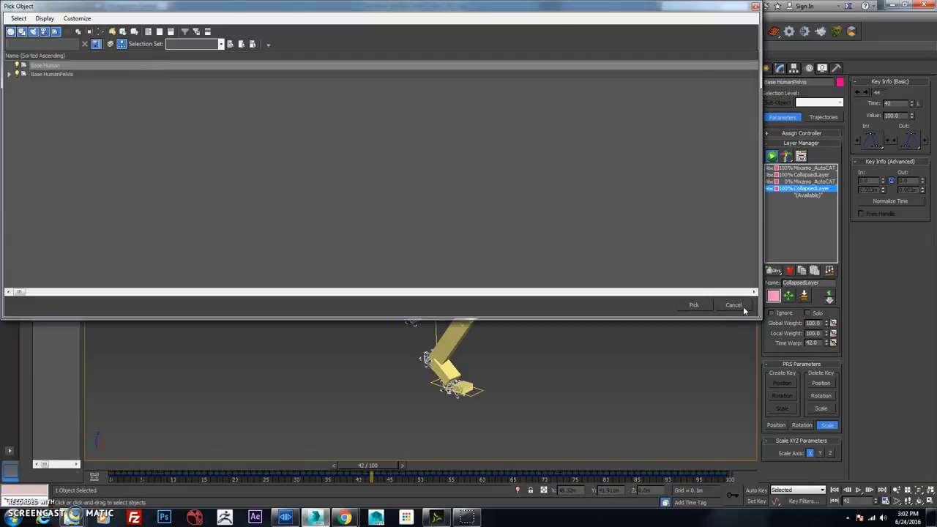
left_click(734, 304)
left_click(452, 185)
left_click(565, 203)
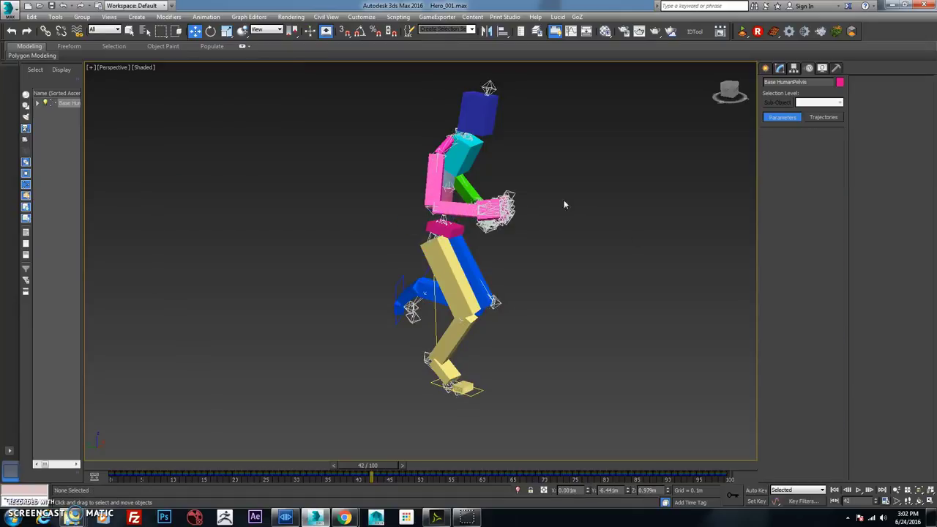
- In Capture Animation, set Base HumanPelvis as source and Base Human as target
left_click(206, 16)
mouse_move(219, 137)
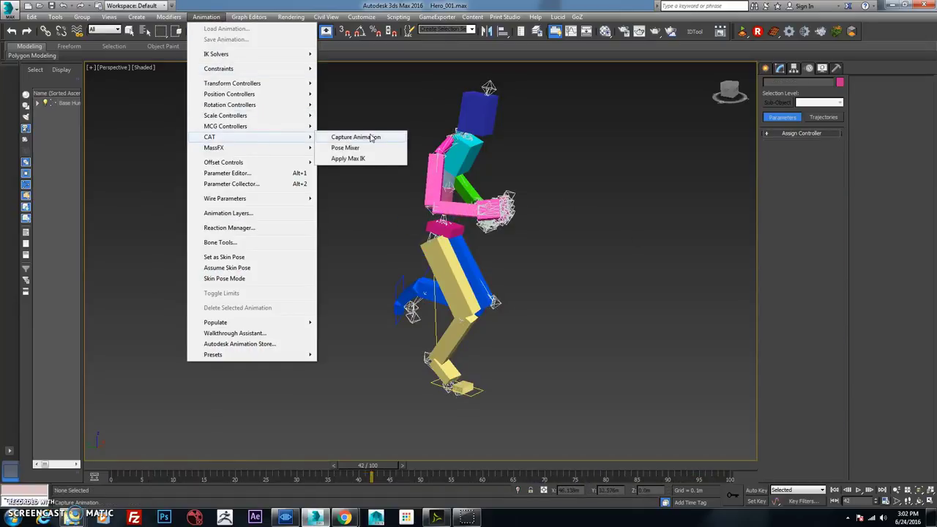
left_click(344, 137)
left_click(198, 214)
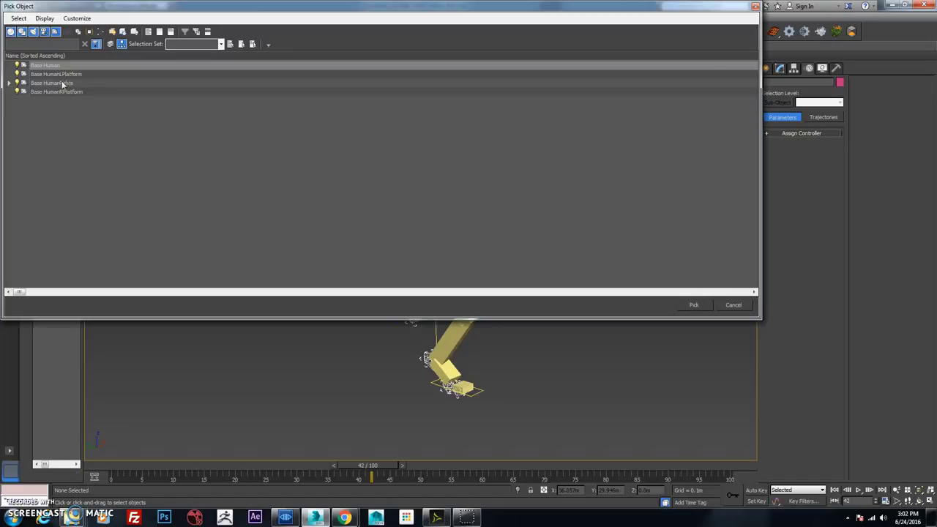
left_click(63, 85)
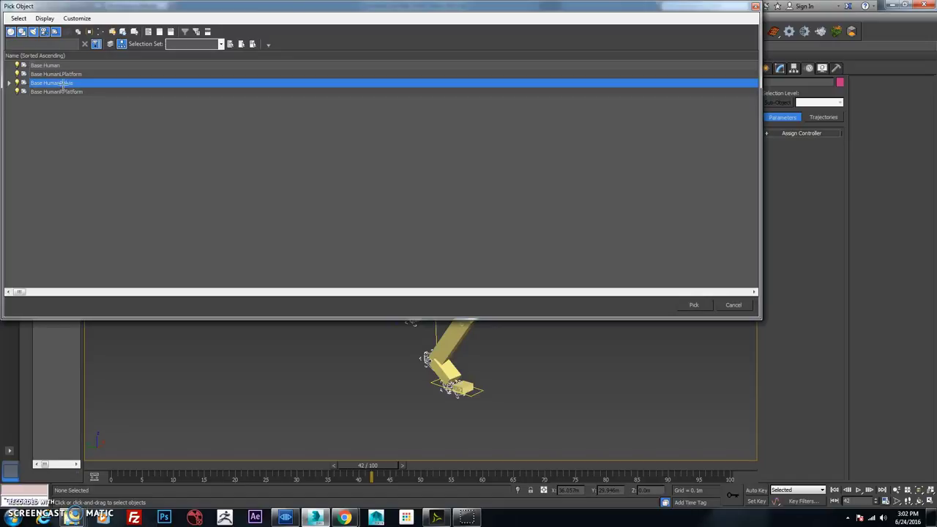
left_click(694, 306)
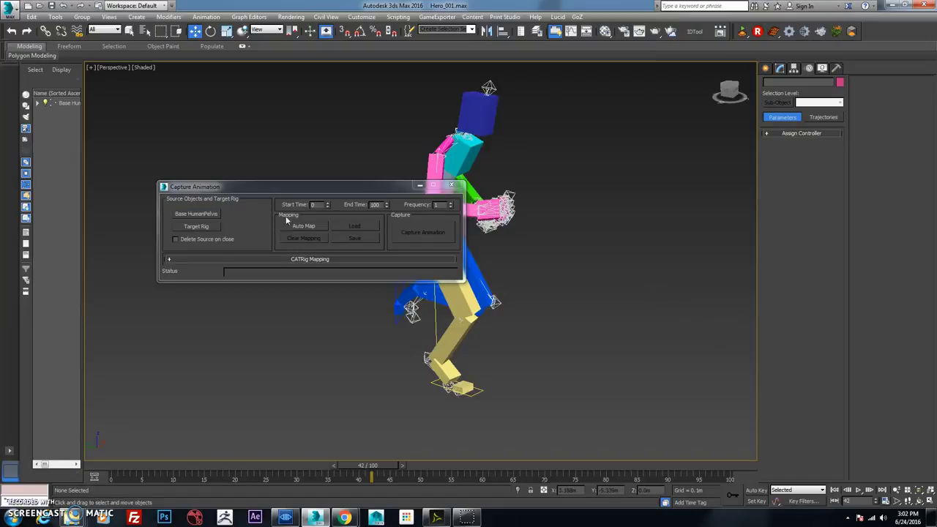
left_click(210, 228)
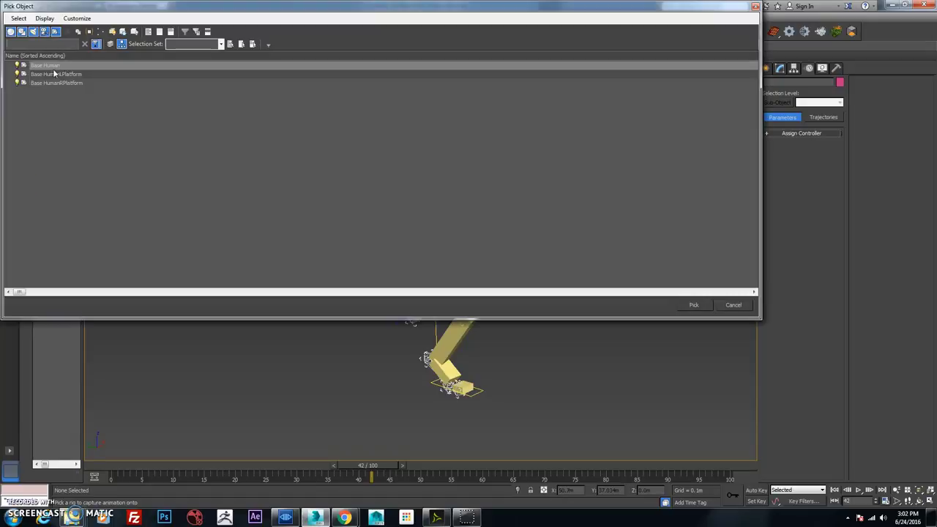
left_click(51, 66)
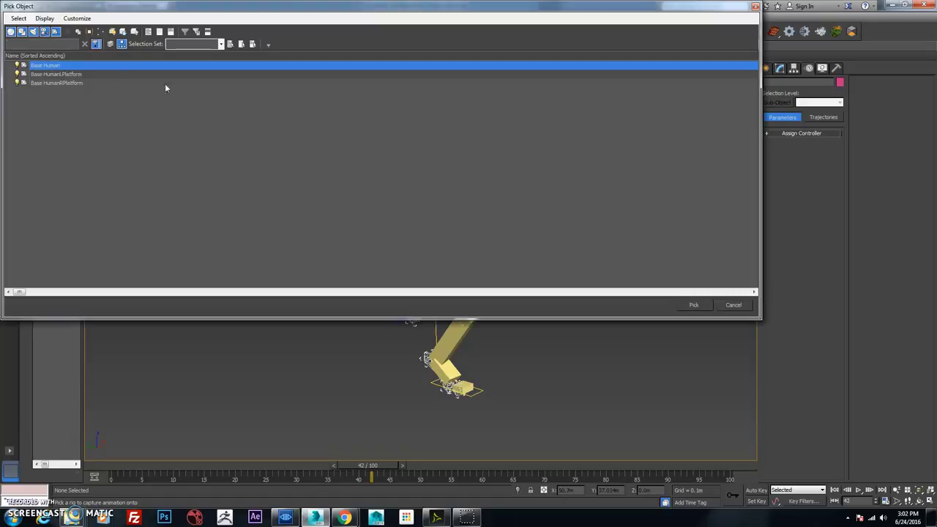
left_click(702, 305)
- Load the saved .cam bone mapping and capture the run onto the CAT rig
left_click(359, 228)
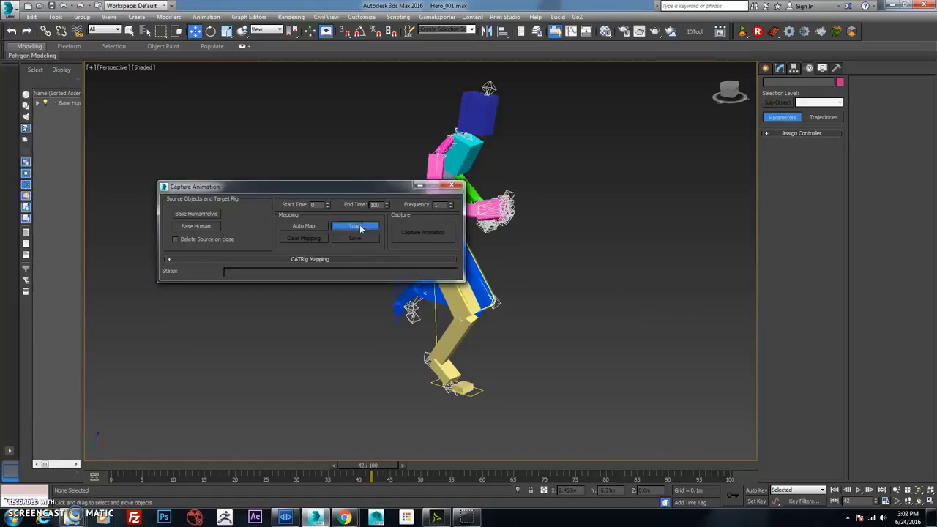
left_click(351, 168)
left_click(746, 403)
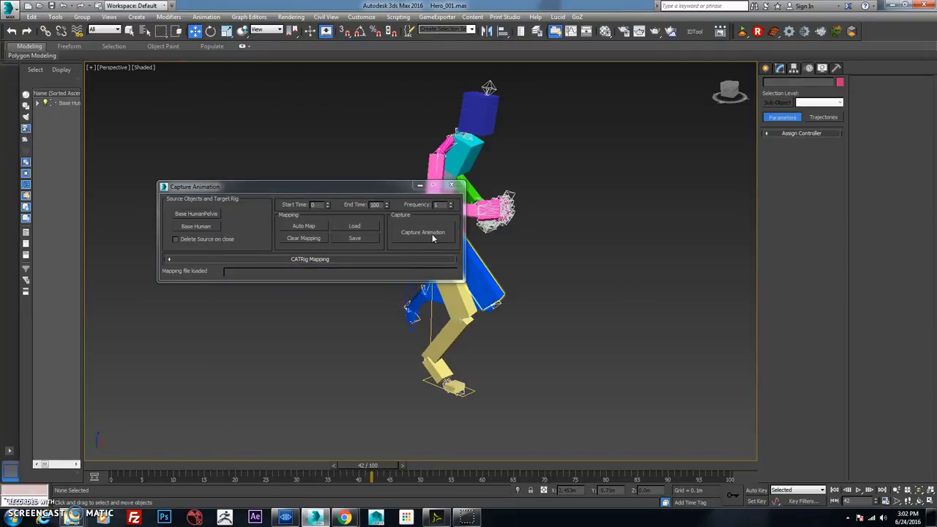
left_click(432, 234)
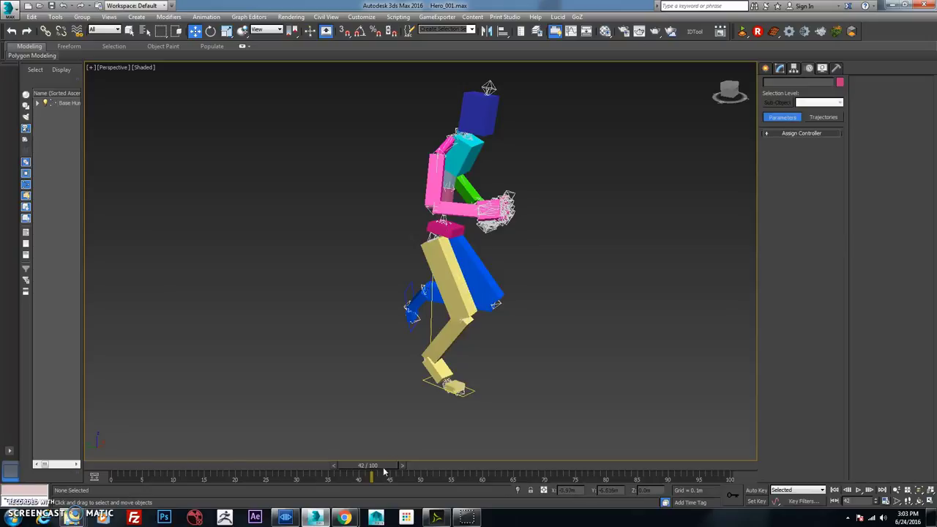
- Select the rig's pelvis, zero the newest Mixamo layer's global weight and pick the last CollapsedLayer
mouse_move(384, 472)
left_mouse_down()
mouse_move(436, 468)
mouse_move(365, 466)
mouse_move(389, 472)
left_mouse_up()
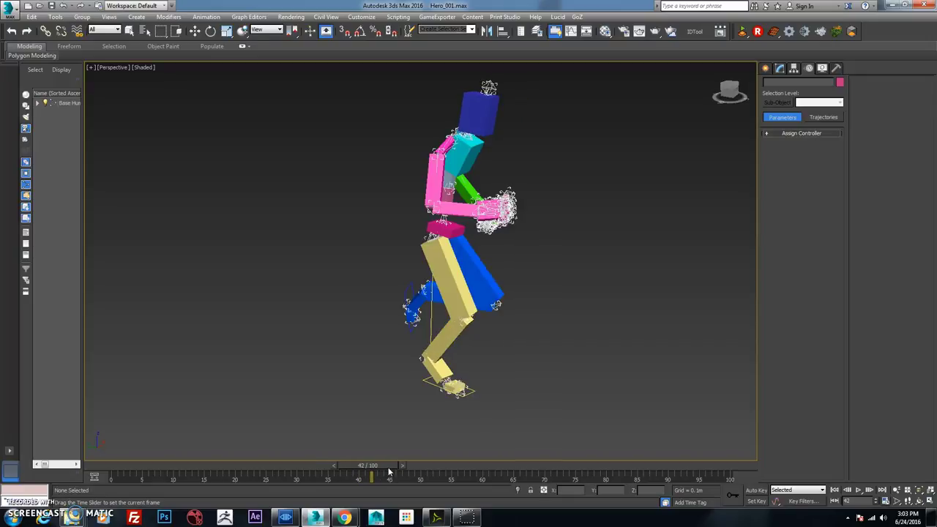
key("w")
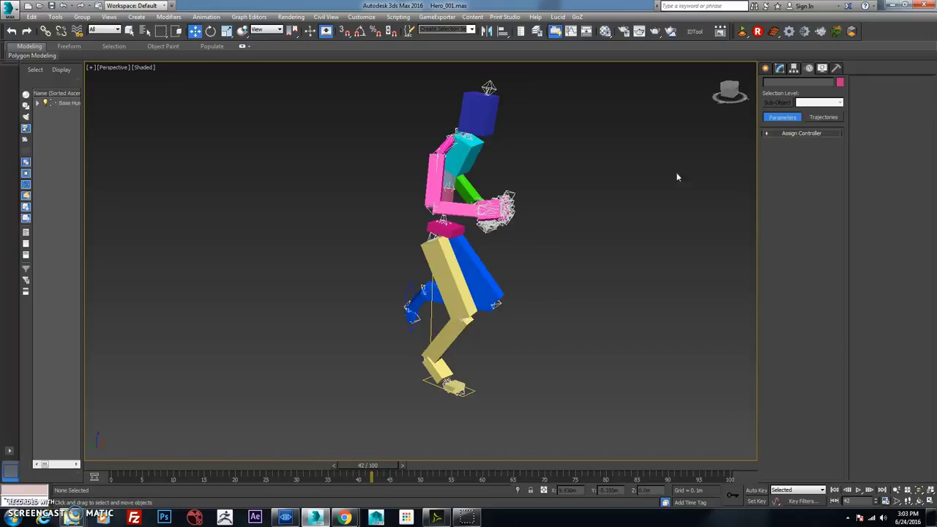
left_click(447, 229)
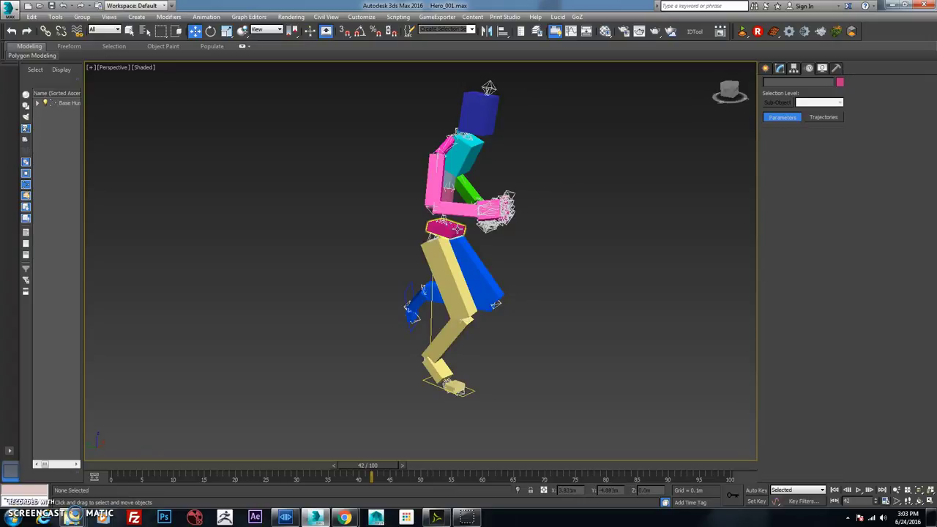
left_click(761, 491)
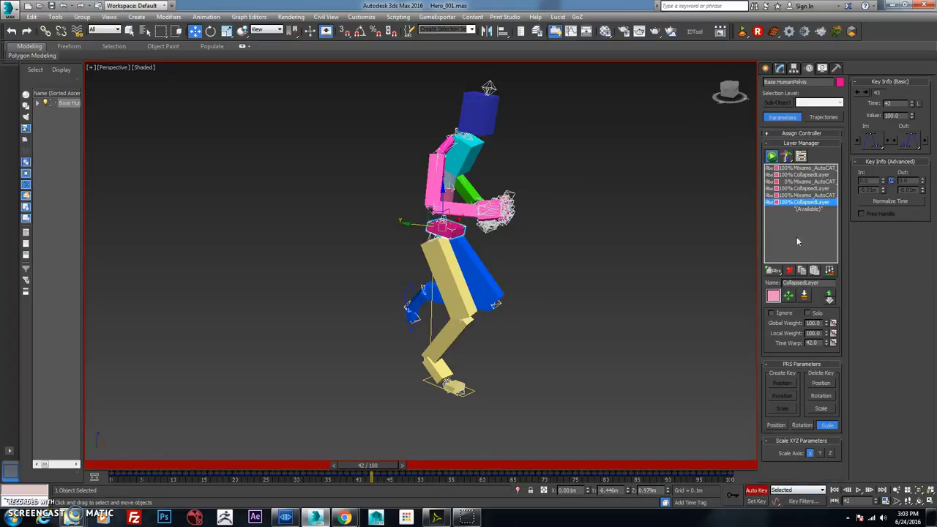
left_click(762, 492)
left_click(819, 195)
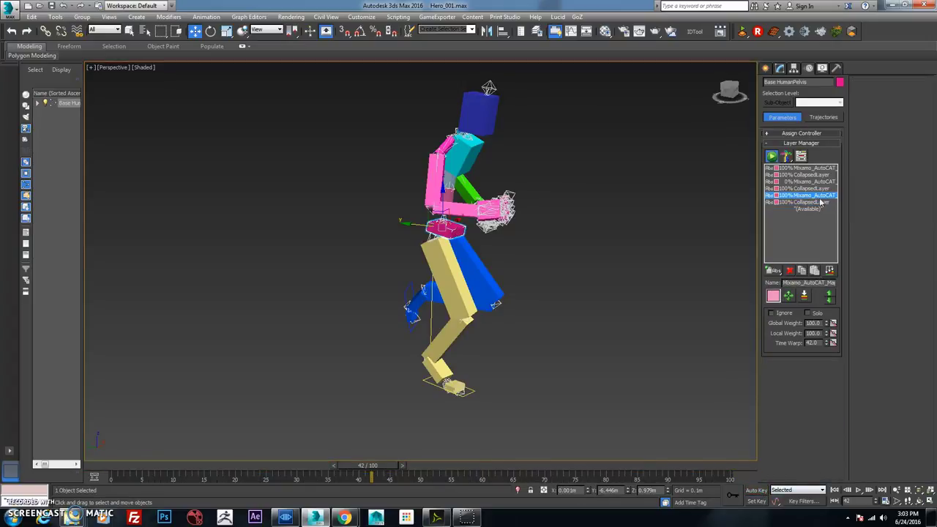
right_click(827, 324)
left_click(805, 202)
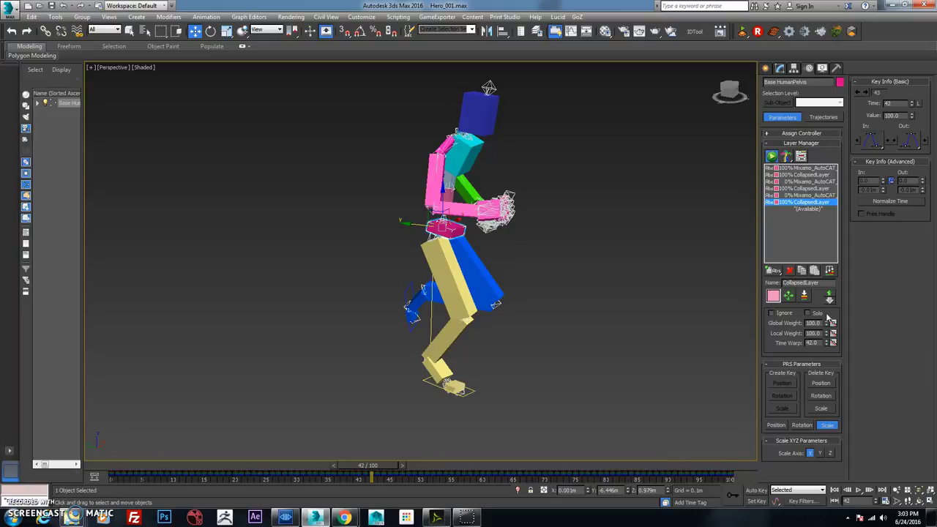
- With Auto Key on, test the CollapsedLayer's global weight at 0 and 100 near frame 41
left_click_drag(389, 466, 385, 466)
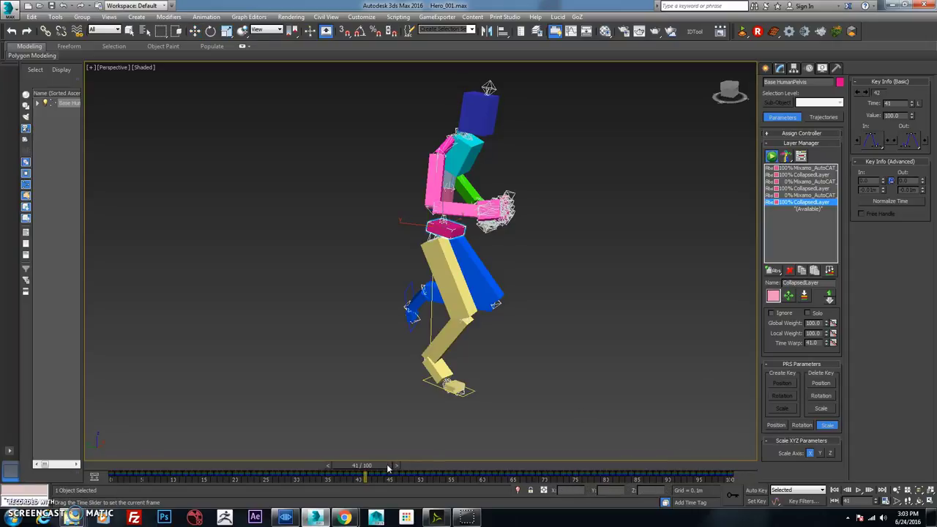
right_click(829, 323)
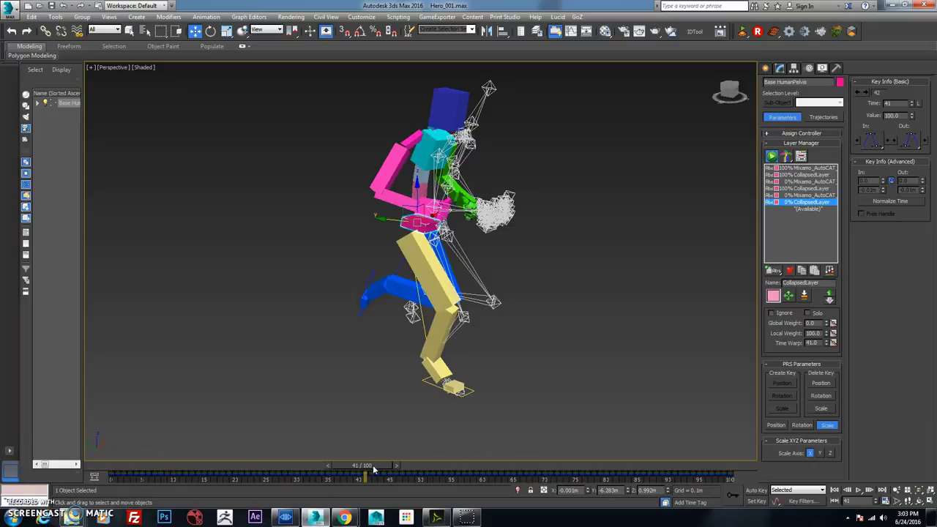
left_click_drag(380, 470, 110, 467)
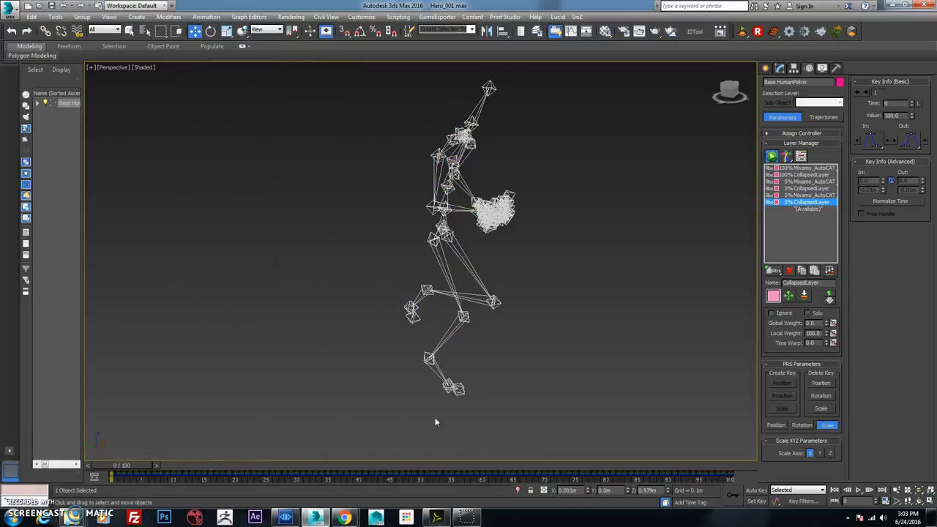
left_click_drag(141, 469, 388, 466)
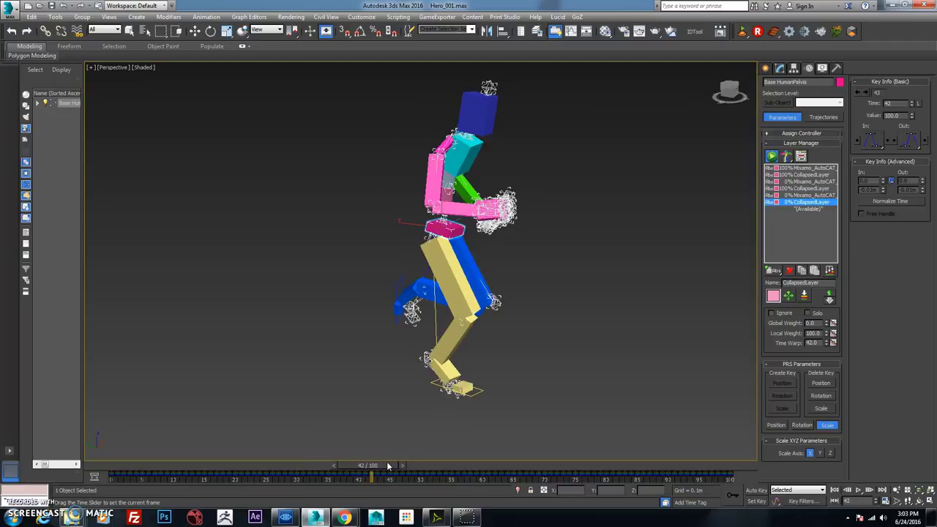
key("w")
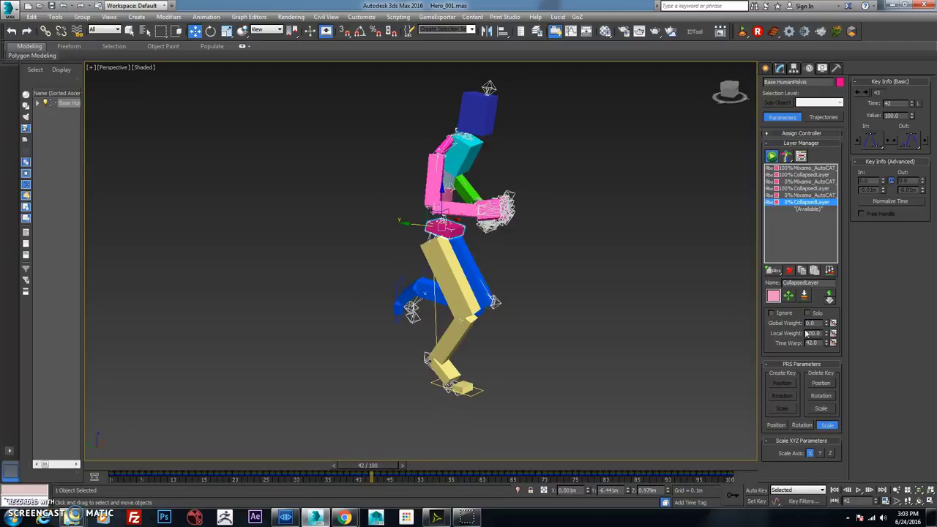
left_click(758, 490)
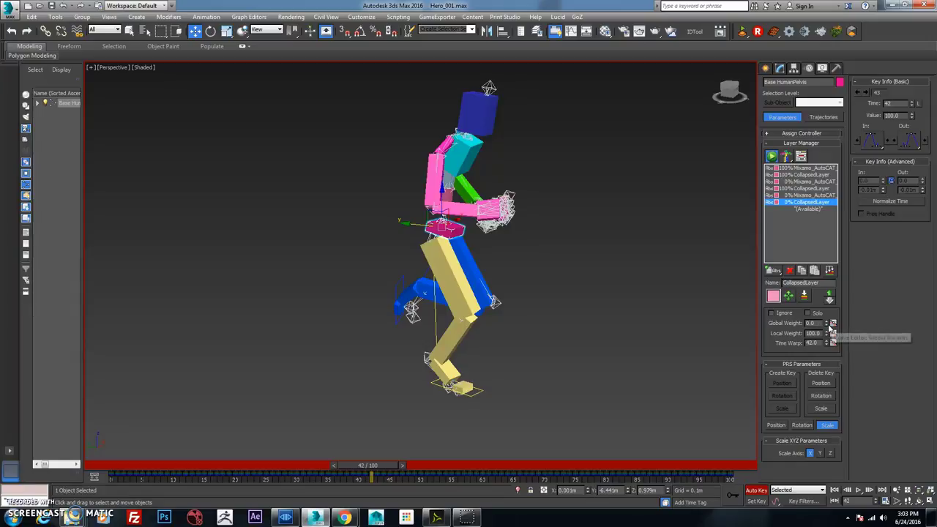
left_click_drag(825, 323, 820, 222)
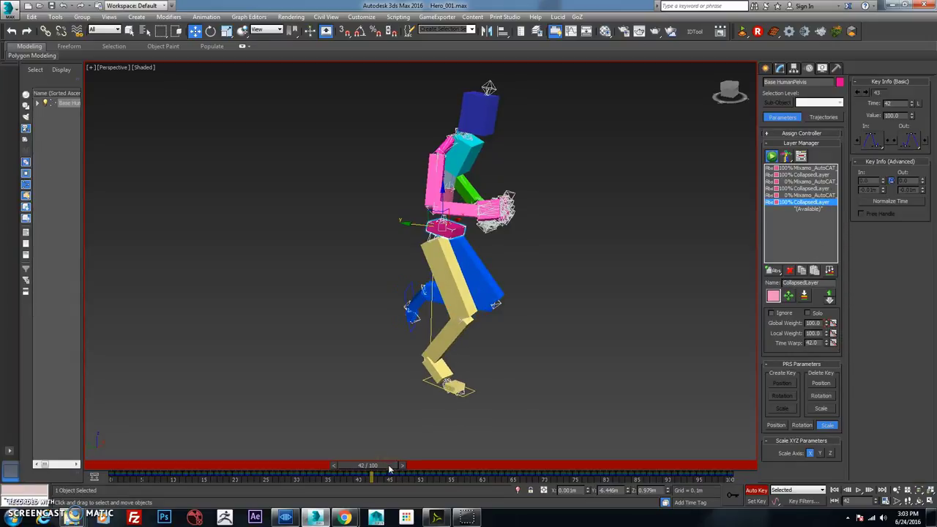
- Key the CollapsedLayer's global weight to 0 at frame 42 and 100 at frame 43
mouse_move(390, 469)
left_mouse_down()
mouse_move(375, 471)
mouse_move(417, 469)
mouse_move(322, 470)
mouse_move(403, 466)
mouse_move(392, 466)
left_mouse_up()
key("w")
right_click(828, 323)
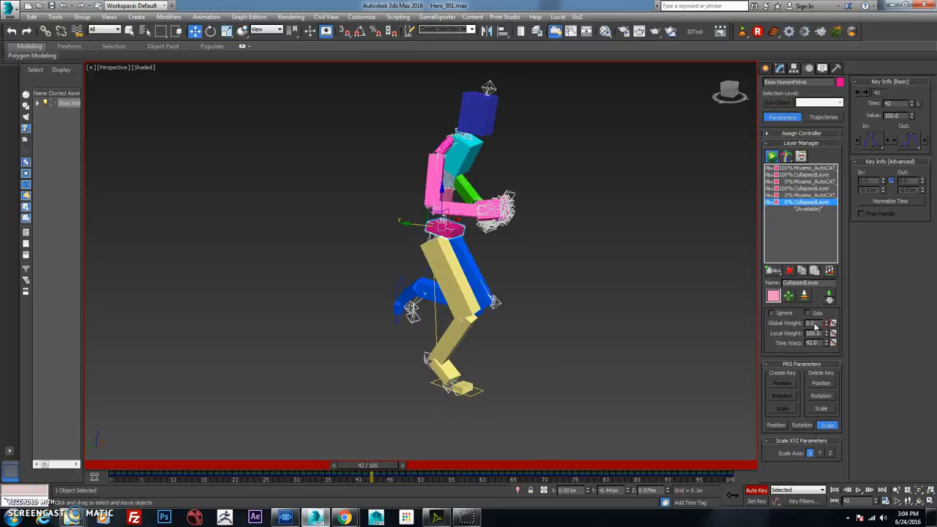
left_click_drag(385, 464, 392, 467)
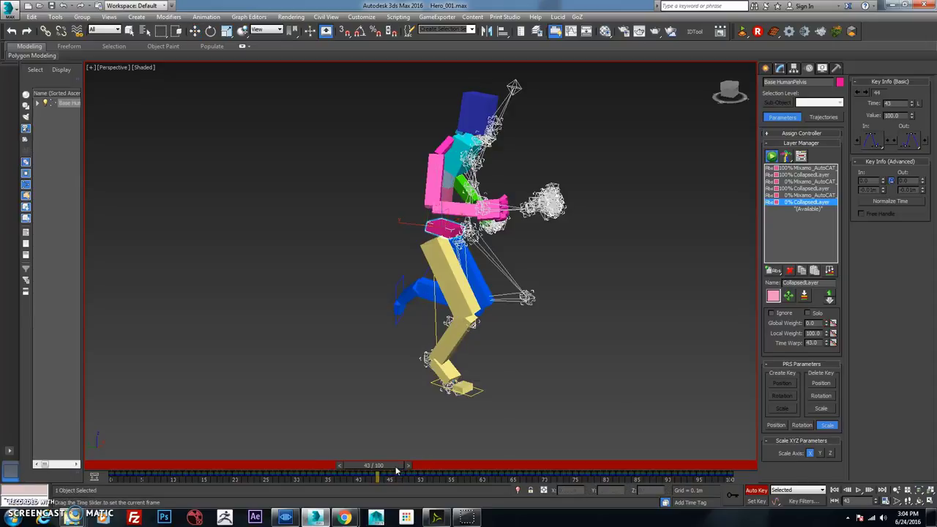
left_click_drag(827, 323, 825, 224)
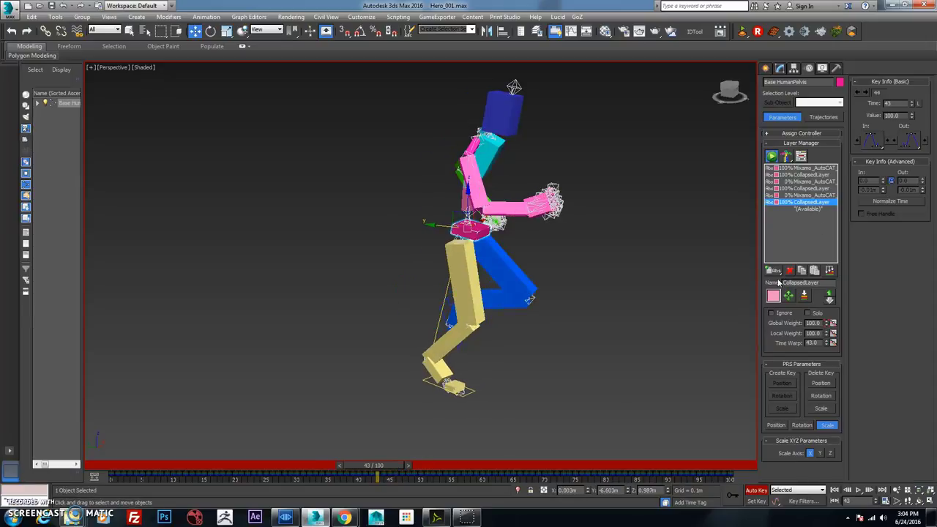
mouse_move(394, 470)
left_mouse_down()
mouse_move(383, 468)
mouse_move(394, 469)
left_mouse_up()
right_click(832, 323)
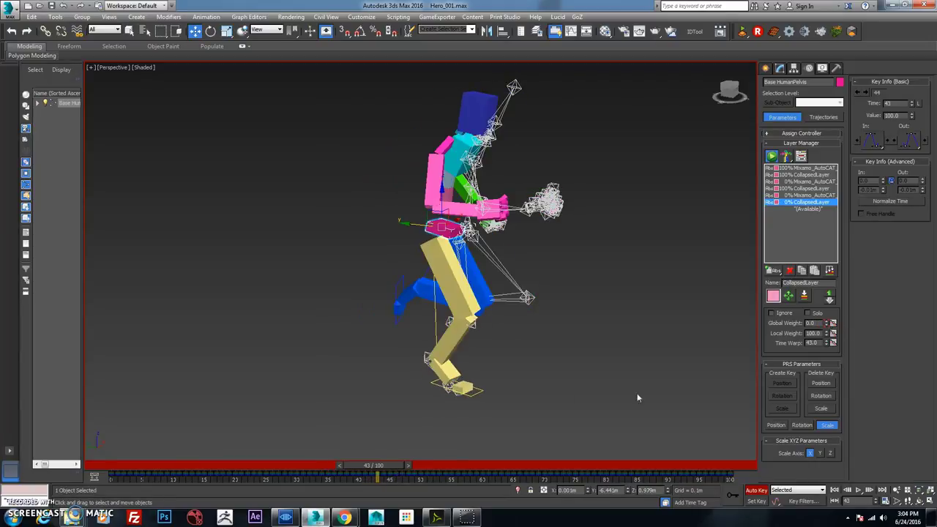
left_click_drag(390, 470, 396, 477)
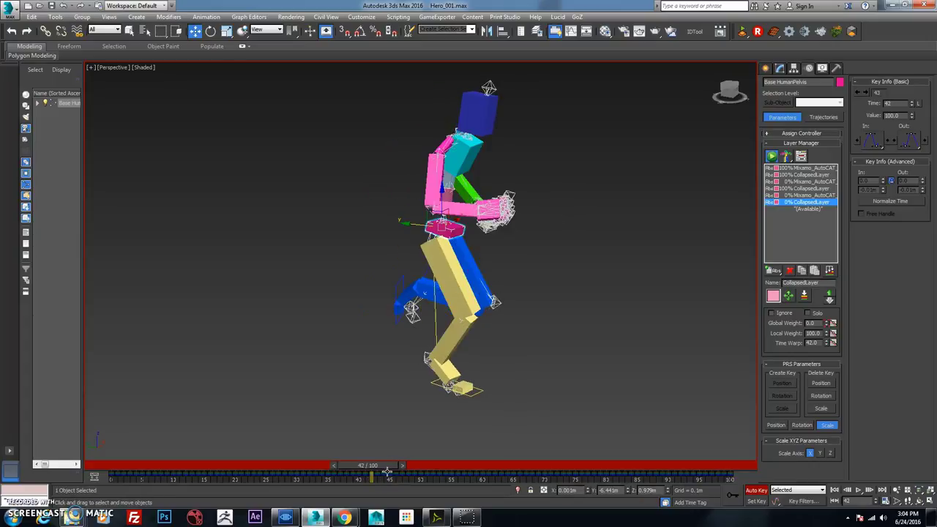
mouse_move(387, 472)
left_mouse_down()
mouse_move(376, 469)
mouse_move(396, 470)
left_mouse_up()
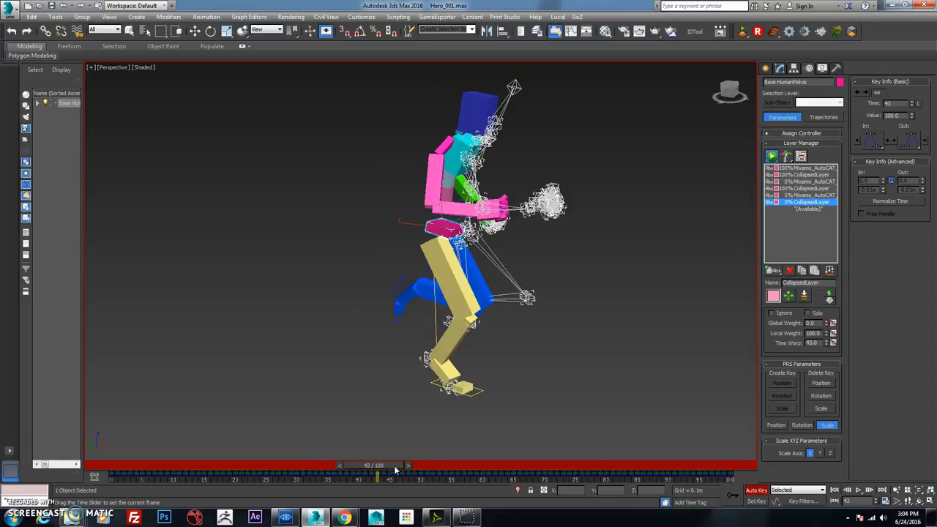
left_click_drag(829, 325, 809, 253)
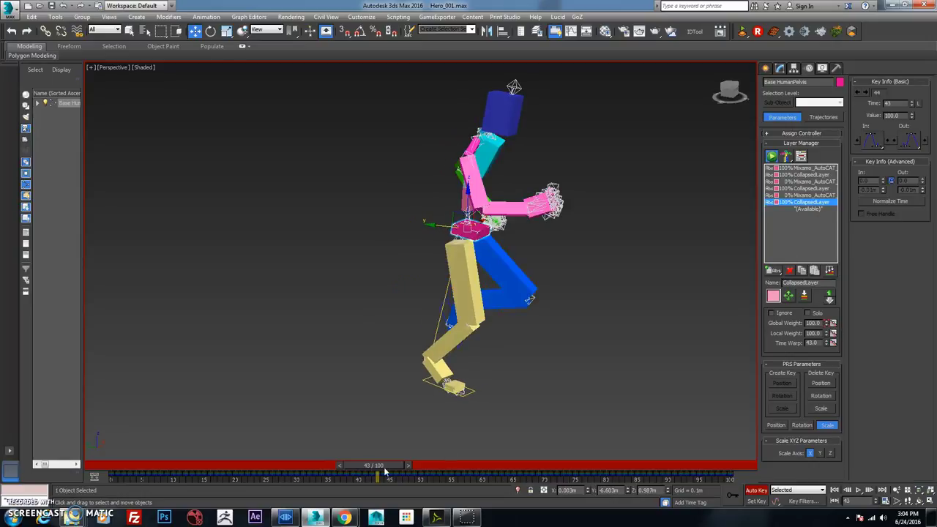
left_click_drag(393, 469, 349, 459)
- Turn Auto Key off and preview the blended run playback
key("w")
scroll(495, 323, "down", 3)
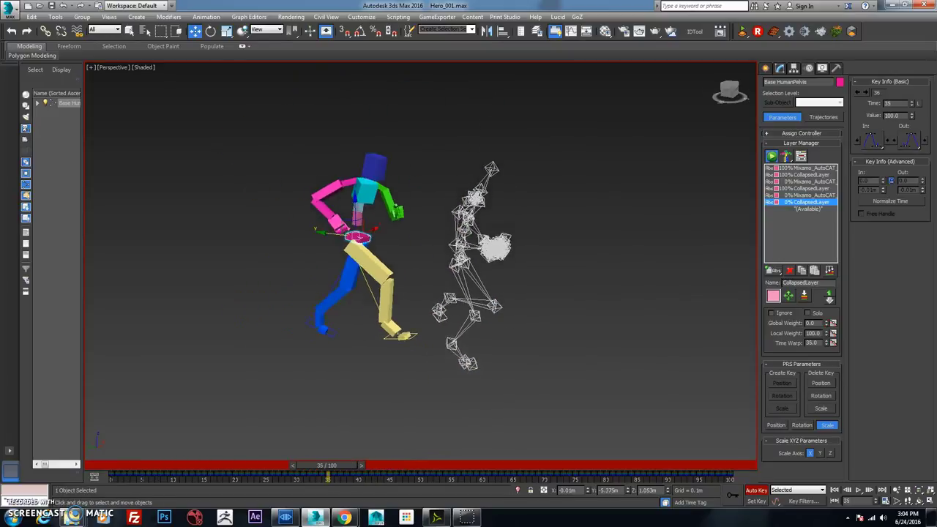
middle_click_drag(495, 323, 649, 330, "alt")
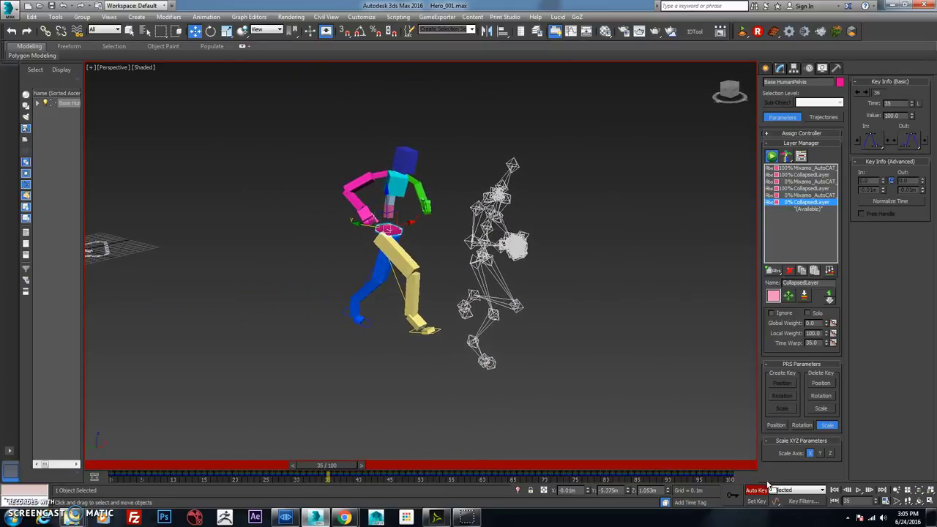
left_click(757, 489)
left_click(858, 490)
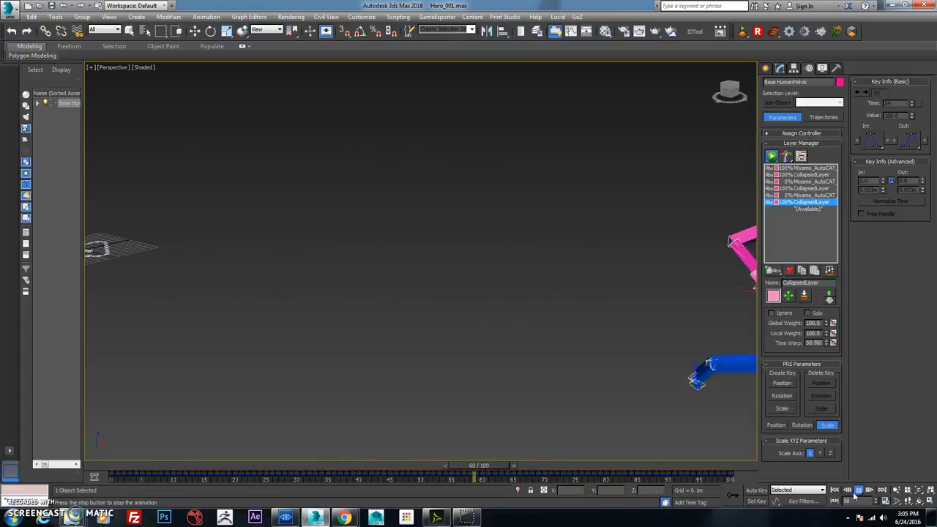
left_click(858, 490)
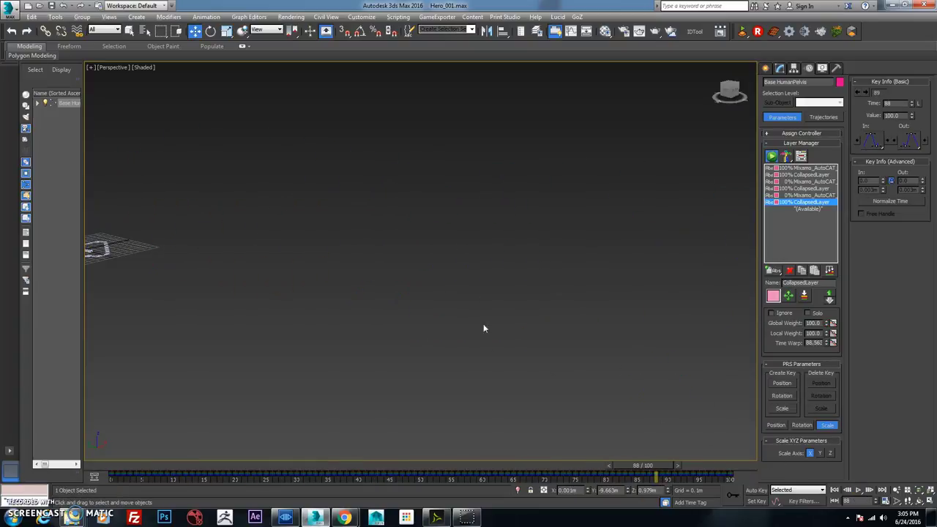
- Select all and frame the rig with Z, then replay the run from frame 0
middle_click_drag(483, 329, 483, 351, "alt")
left_click(702, 342)
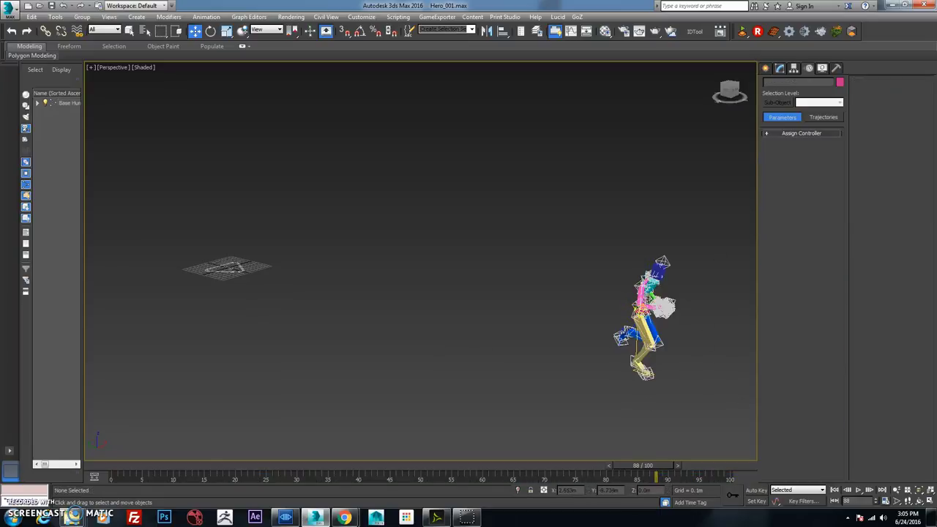
key("ctrl+a")
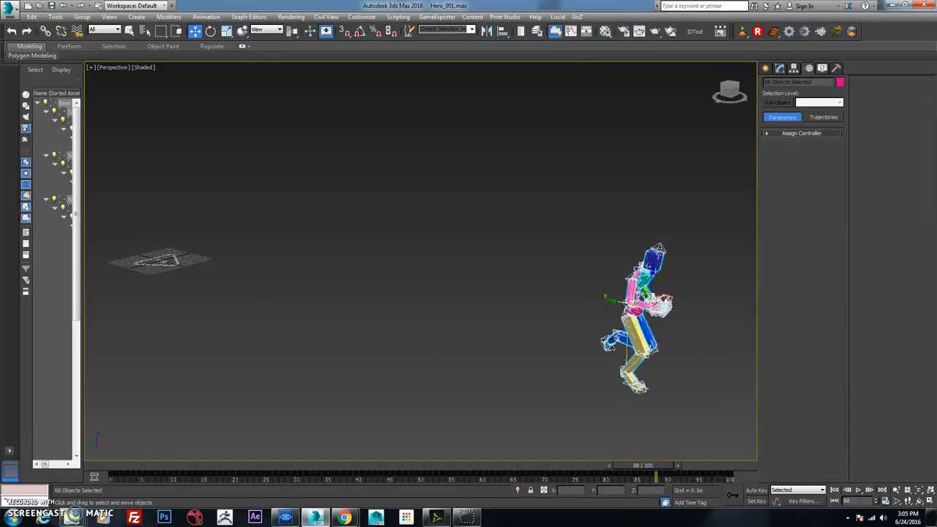
key("z")
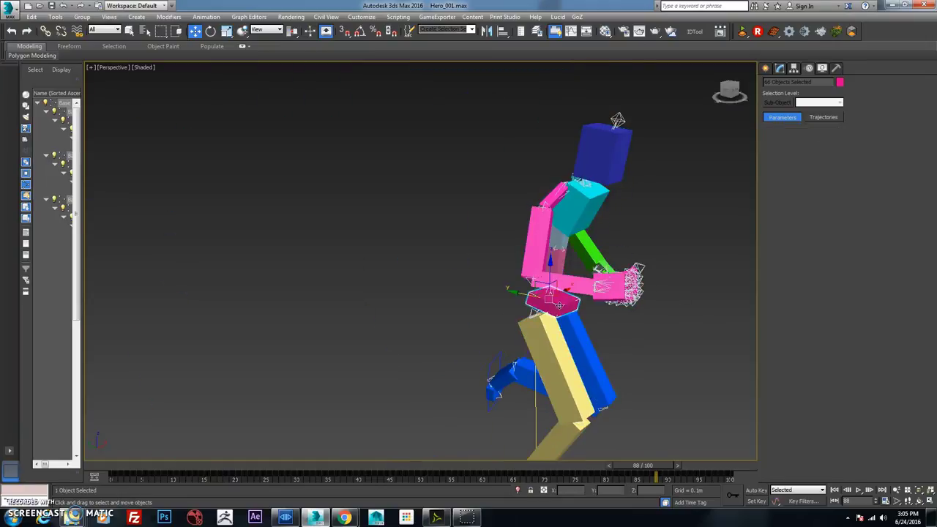
right_click(556, 304)
left_click(677, 289)
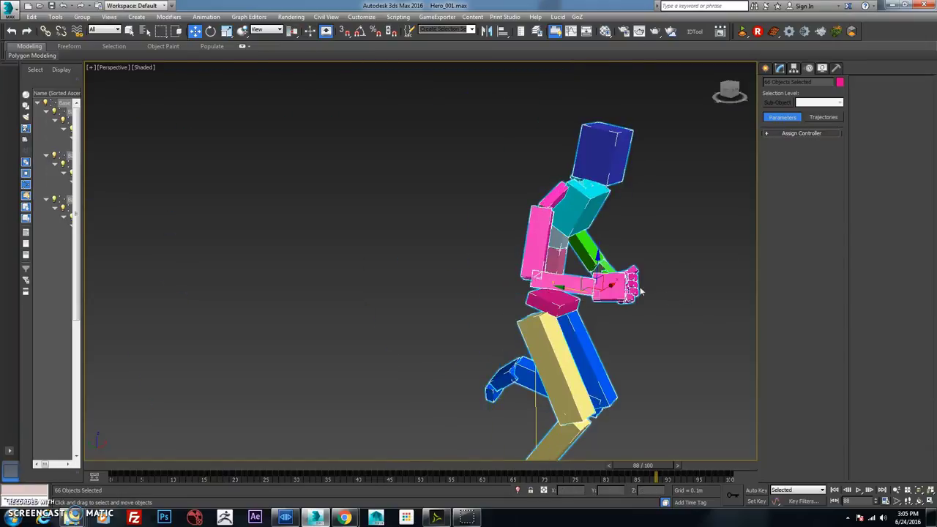
scroll(655, 300, "down", 6)
middle_click_drag(519, 351, 571, 370)
left_click(834, 489)
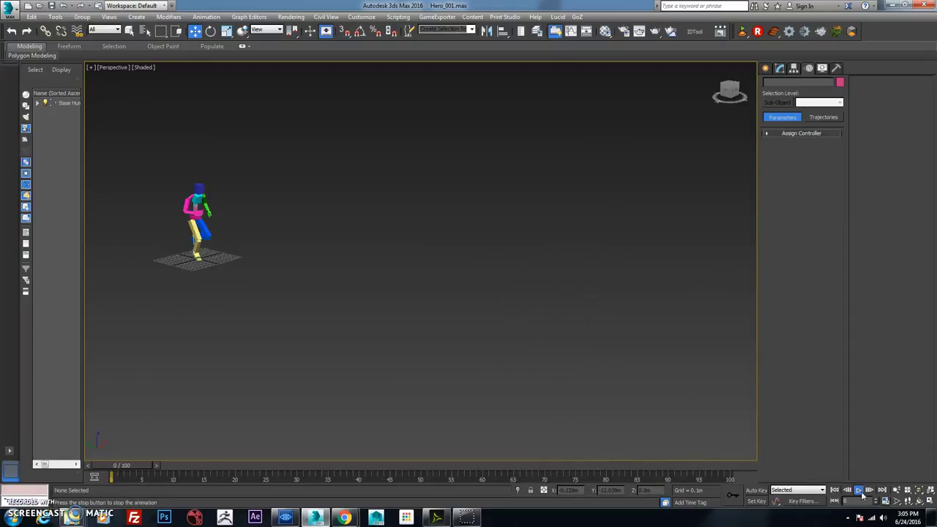
left_click(858, 490)
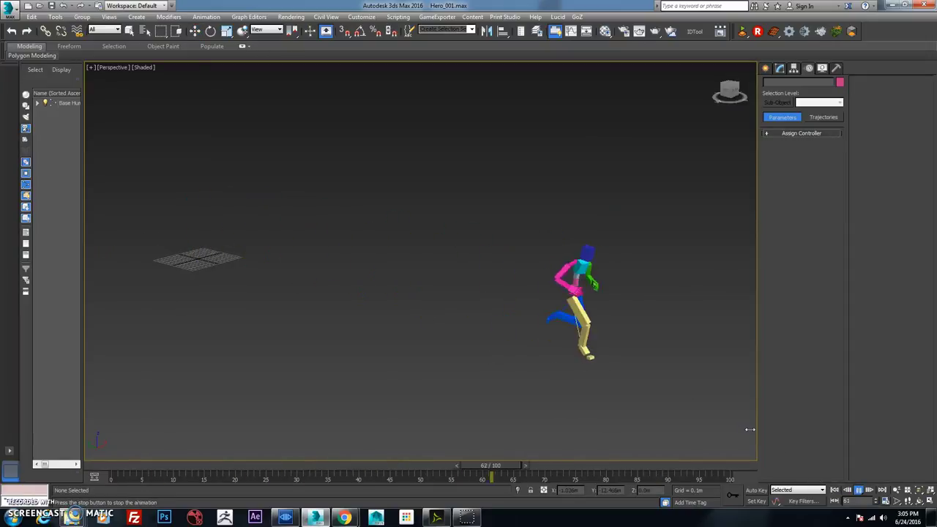
left_click(862, 490)
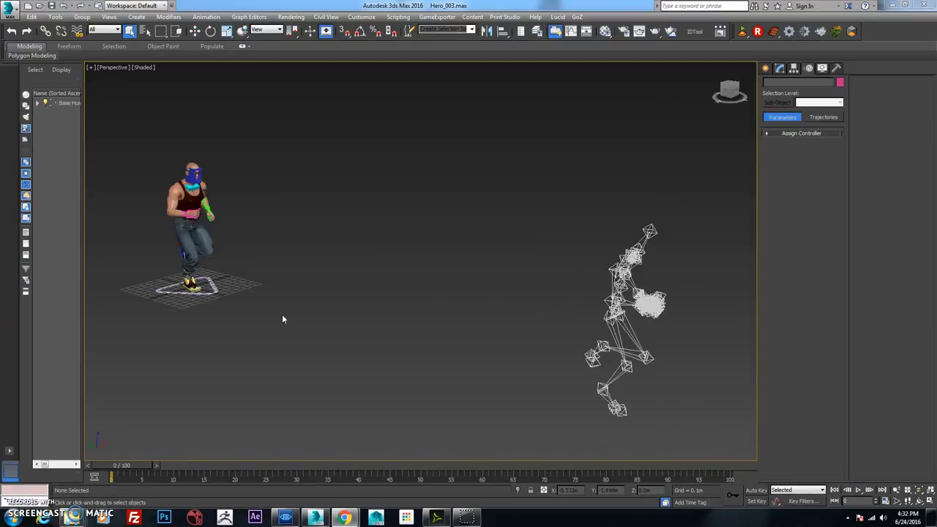
- Hide the character's skin mesh so only the biped rig shows
middle_click_drag(306, 302, 226, 415, "alt")
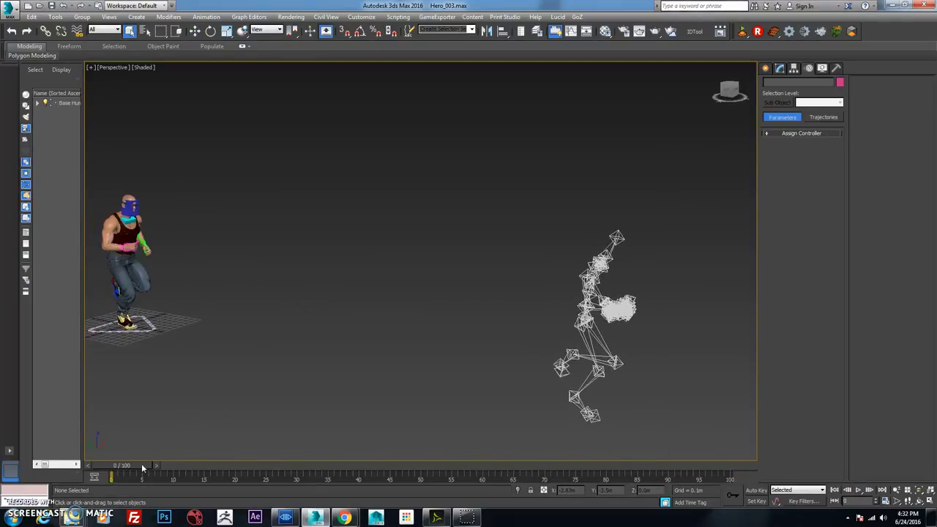
left_click_drag(141, 463, 282, 459)
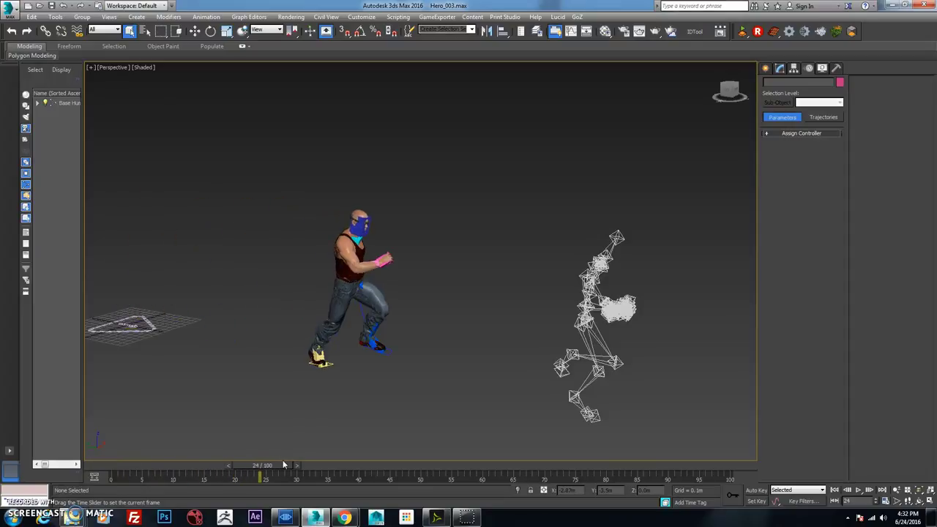
left_click(380, 303)
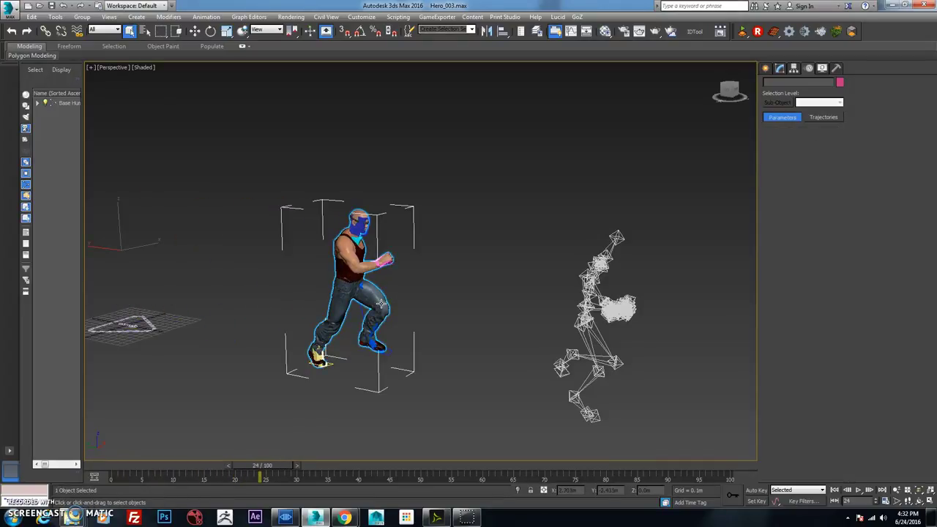
right_click(379, 301)
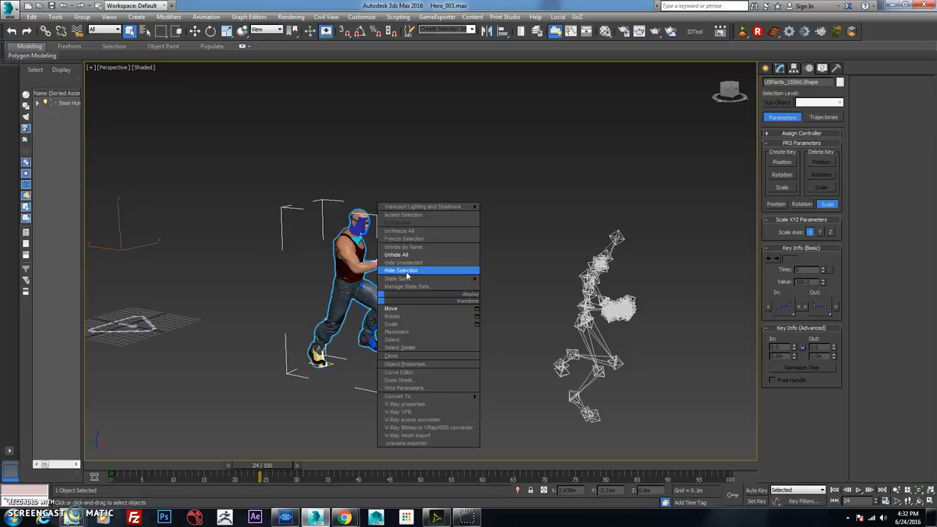
left_click(410, 271)
- Zoom in on the coloured biped and scrub the run to frame 37
left_click_drag(271, 468, 384, 467)
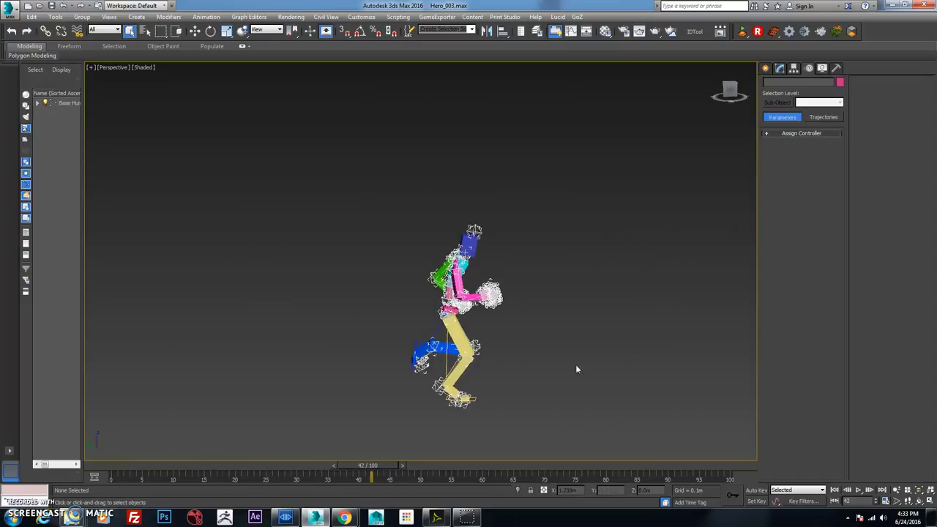
scroll(575, 370, "up", 5)
scroll(532, 359, "down", 2)
middle_click_drag(532, 359, 588, 301, "alt")
mouse_move(379, 468)
left_mouse_down()
mouse_move(354, 473)
mouse_move(389, 474)
left_mouse_up()
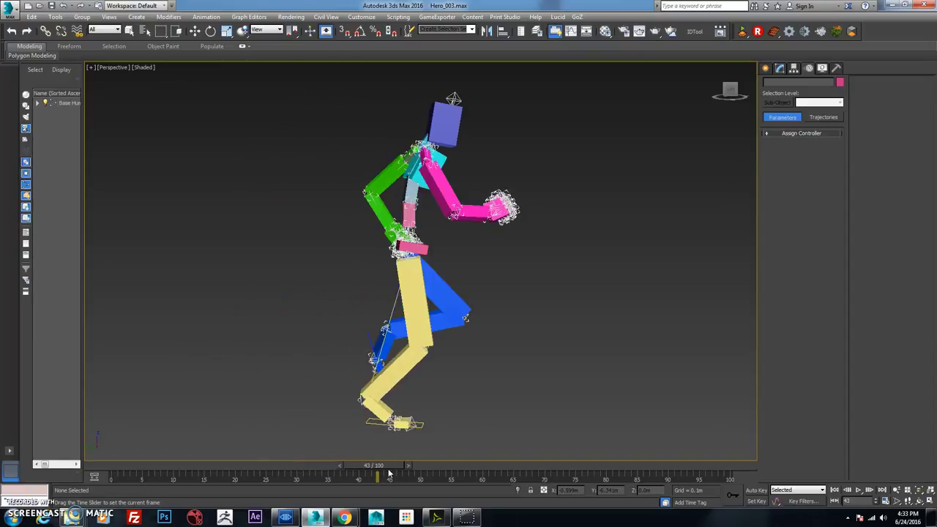
- Rename the three CollapsedLayers on the pelvis to run001, run002 and run003, and open Layer Ranges
key("q")
left_click(426, 253)
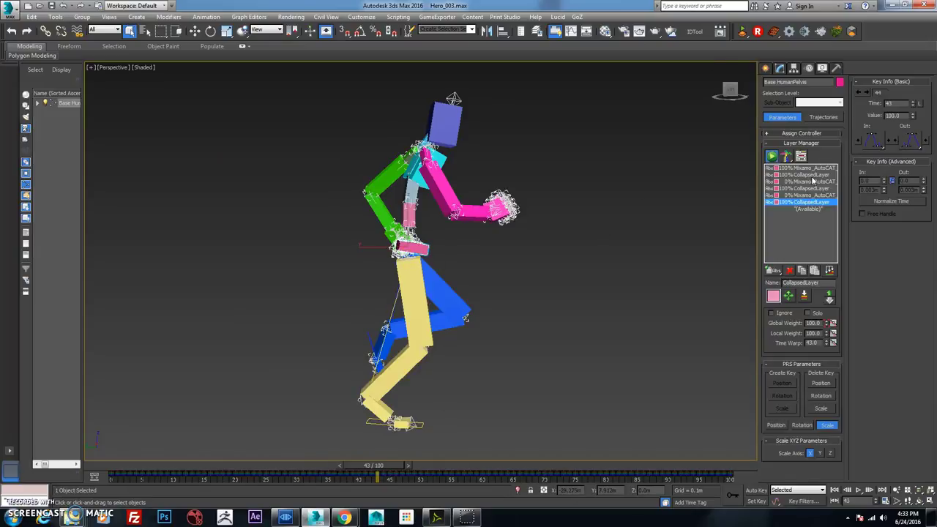
left_click(816, 176)
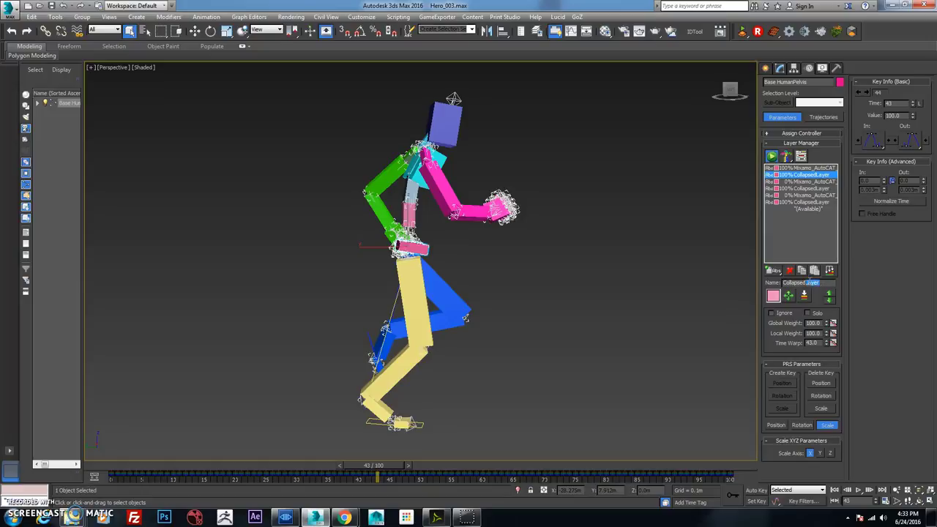
type("run001")
key("Return")
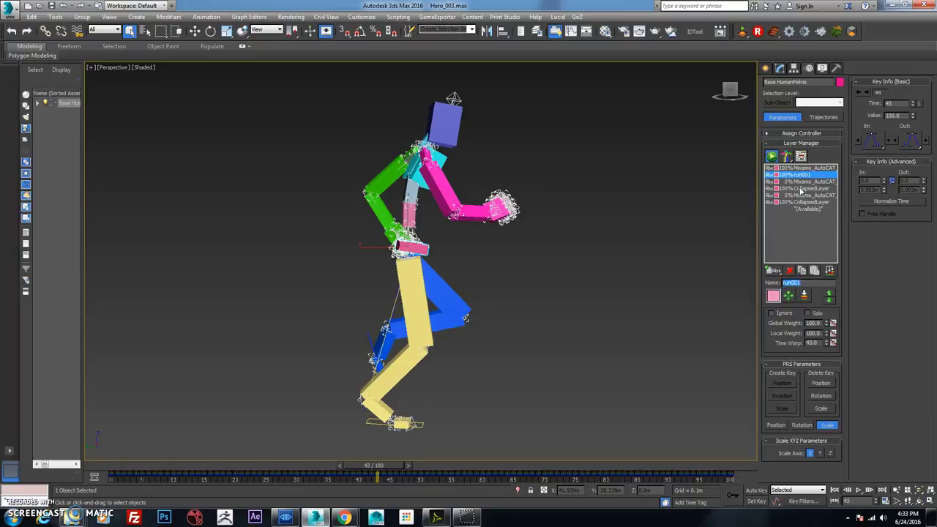
left_click(802, 188)
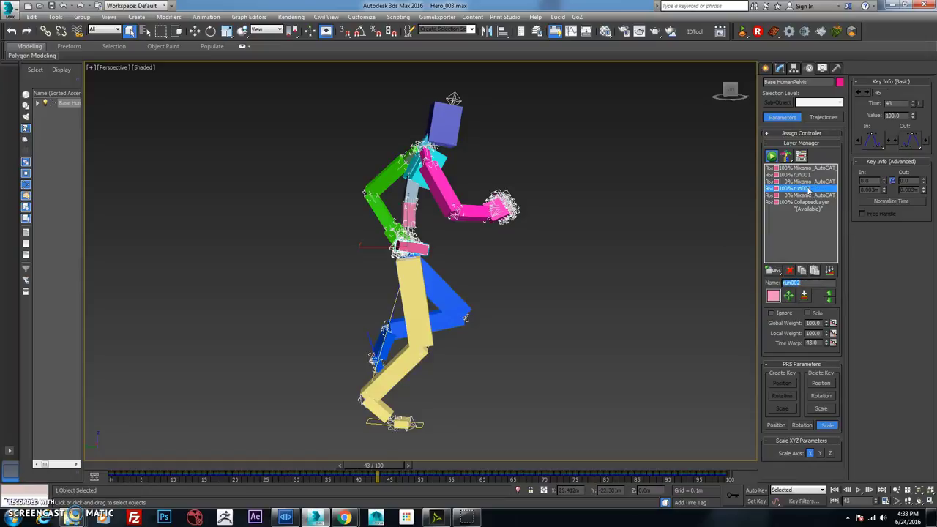
left_click(809, 202)
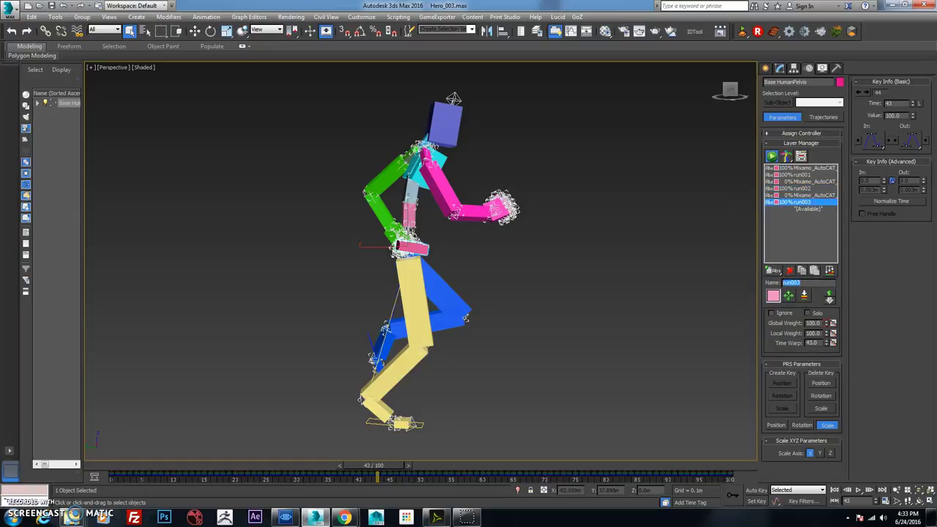
left_click(800, 158)
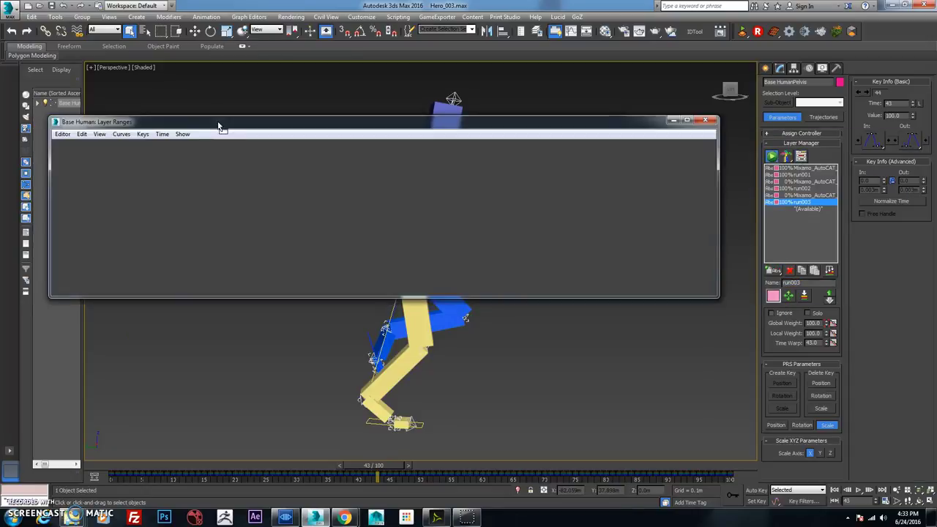
- Shift the run003 layer range one frame earlier and check the pose at frame 39
left_click_drag(278, 117, 303, 94)
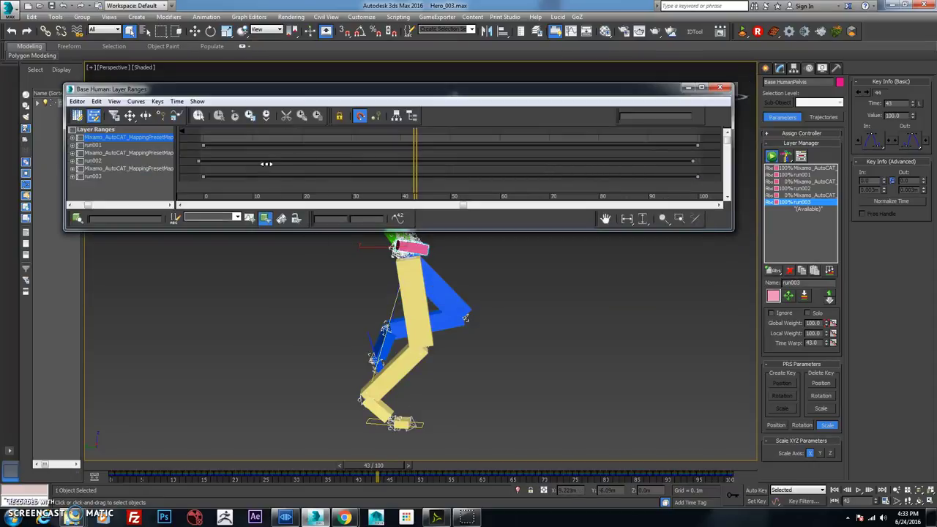
left_click_drag(270, 175, 266, 176)
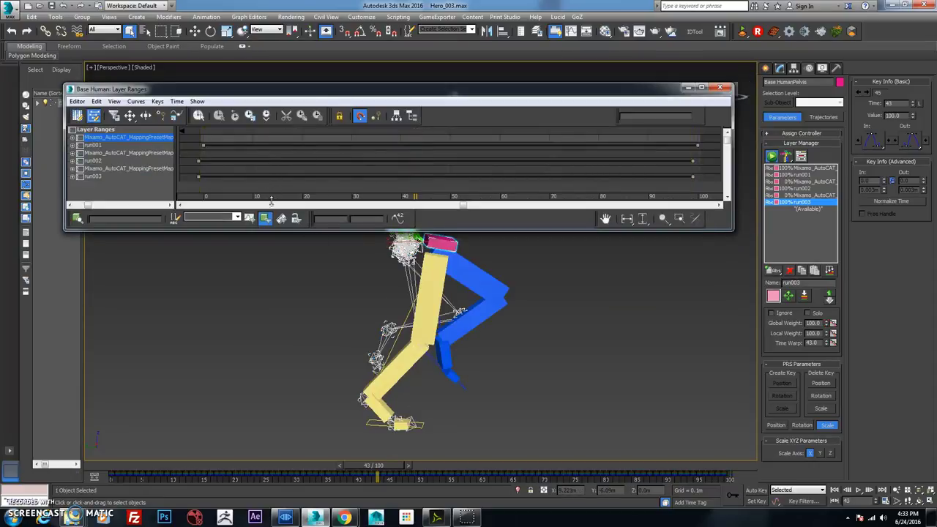
left_click_drag(380, 465, 407, 479)
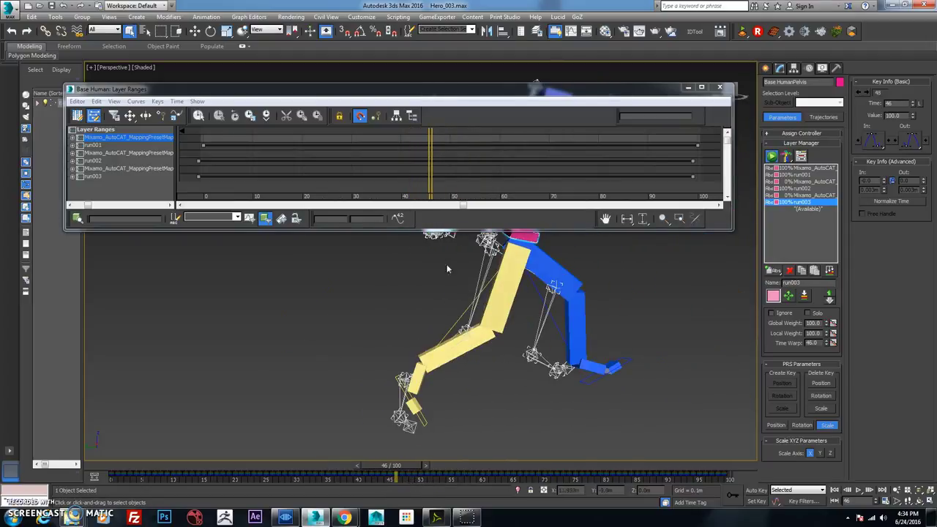
- Hide the rig's wireframe helpers, review the early run frames and close Layer Ranges
double_click(526, 241)
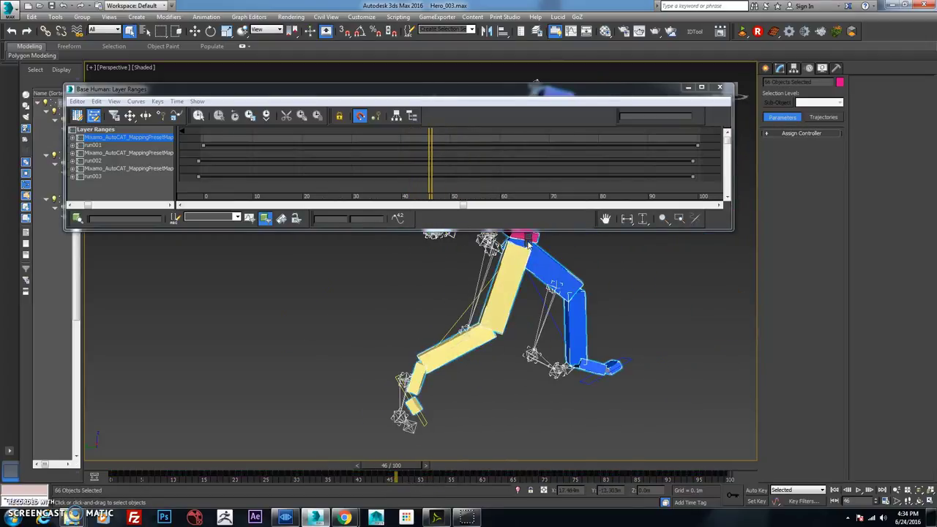
right_click(526, 245)
left_click(552, 215)
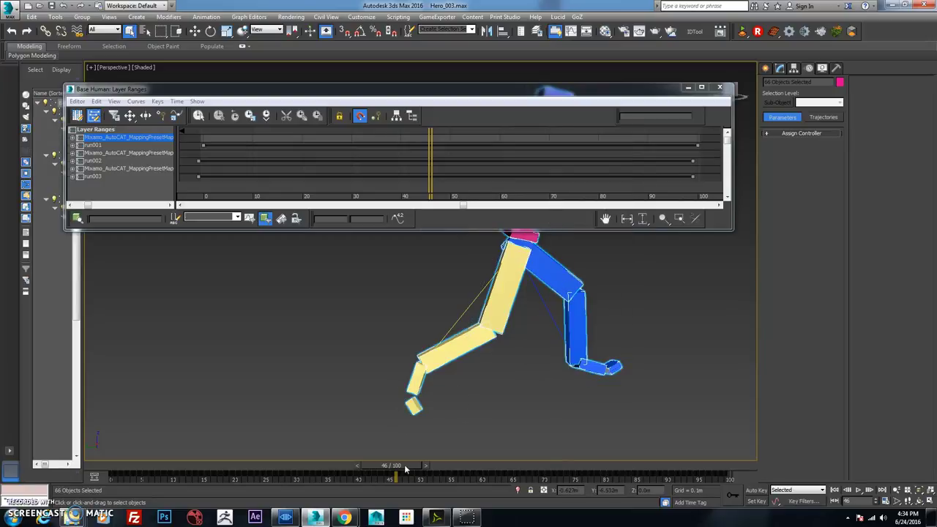
left_click_drag(407, 468, 344, 470)
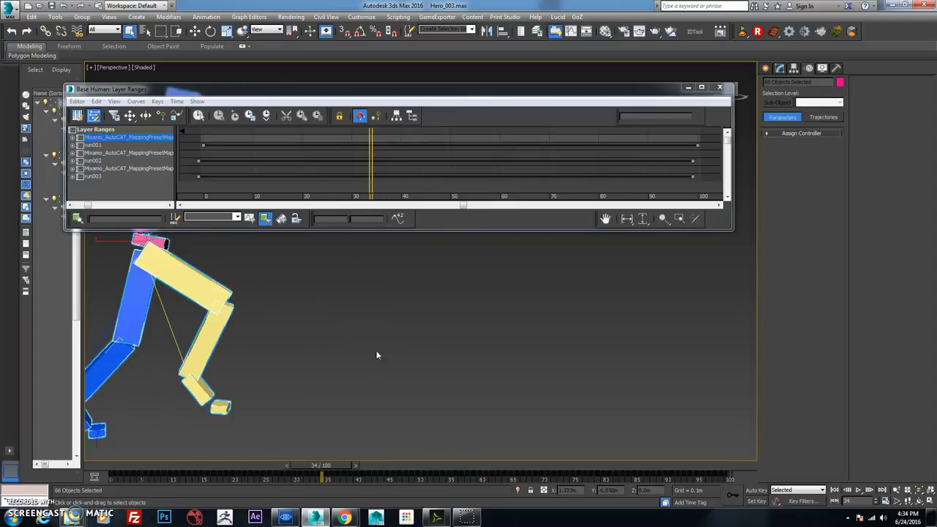
middle_click_drag(377, 355, 322, 401, "alt")
mouse_move(344, 471)
left_mouse_down()
mouse_move(191, 469)
mouse_move(256, 464)
mouse_move(359, 475)
left_mouse_up()
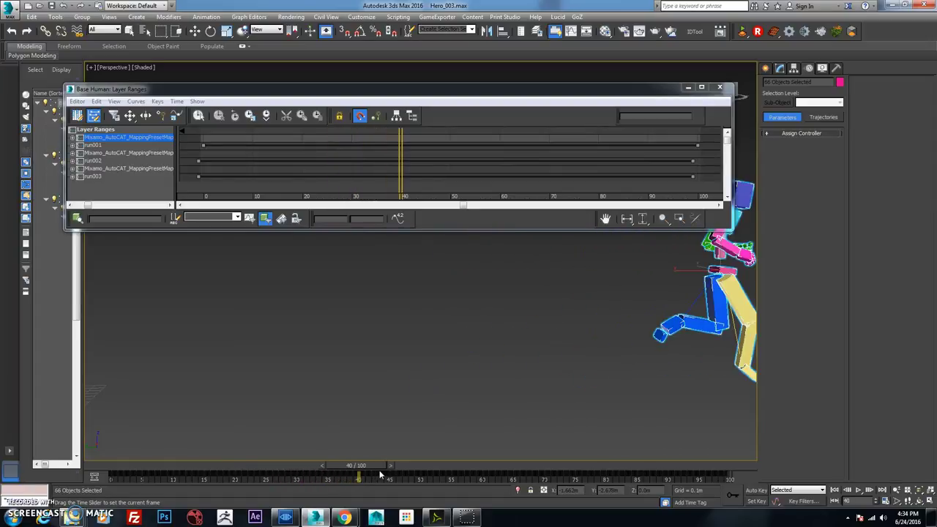
left_click(720, 87)
- Play the run from the first frame, then scrub back to around frame 37
middle_click_drag(596, 272, 397, 321, "alt")
left_click(397, 319)
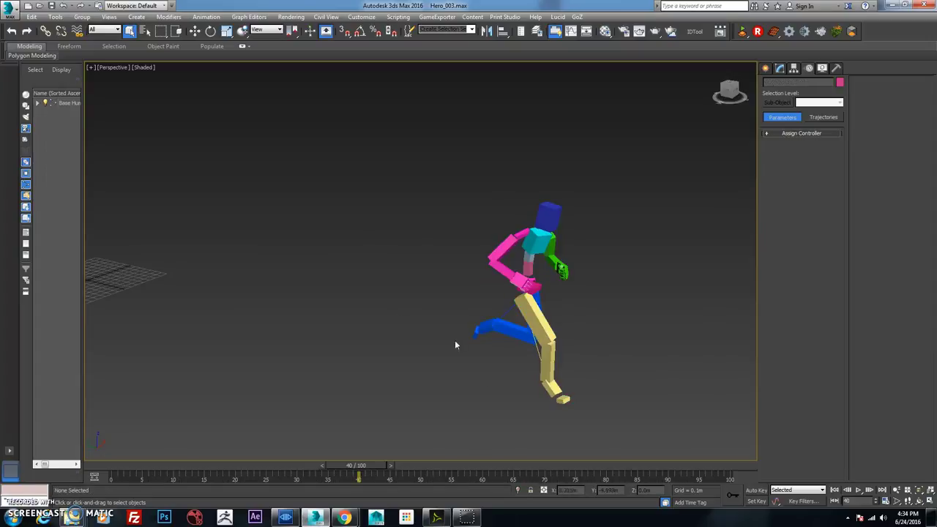
middle_click_drag(456, 343, 752, 399, "alt")
left_click(834, 489)
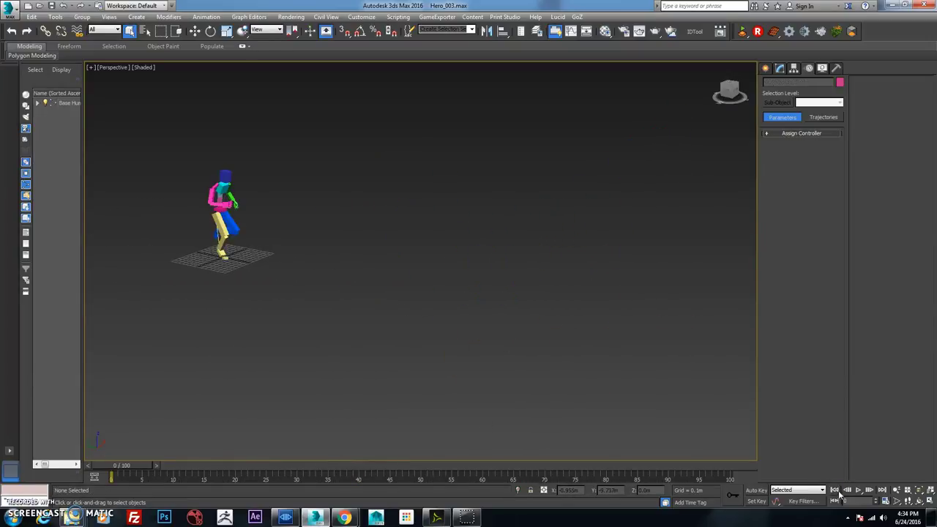
left_click(859, 491)
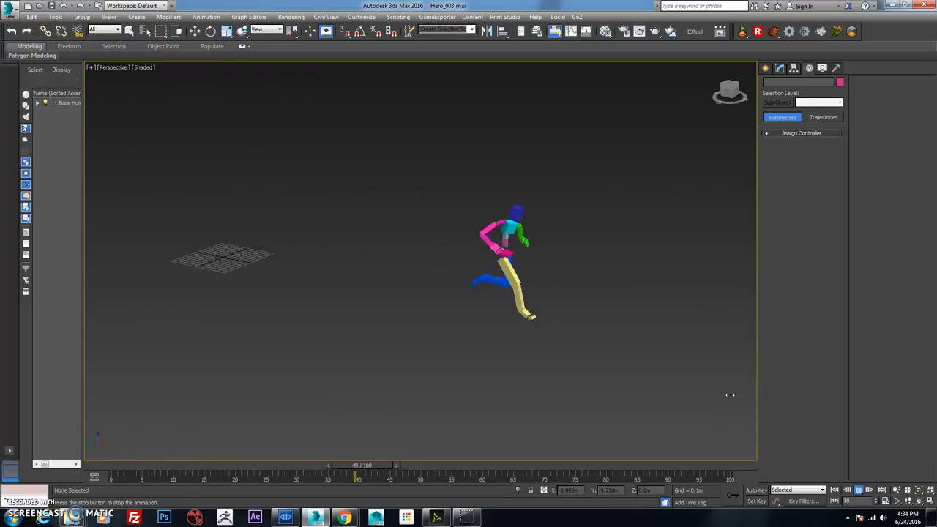
key("Escape")
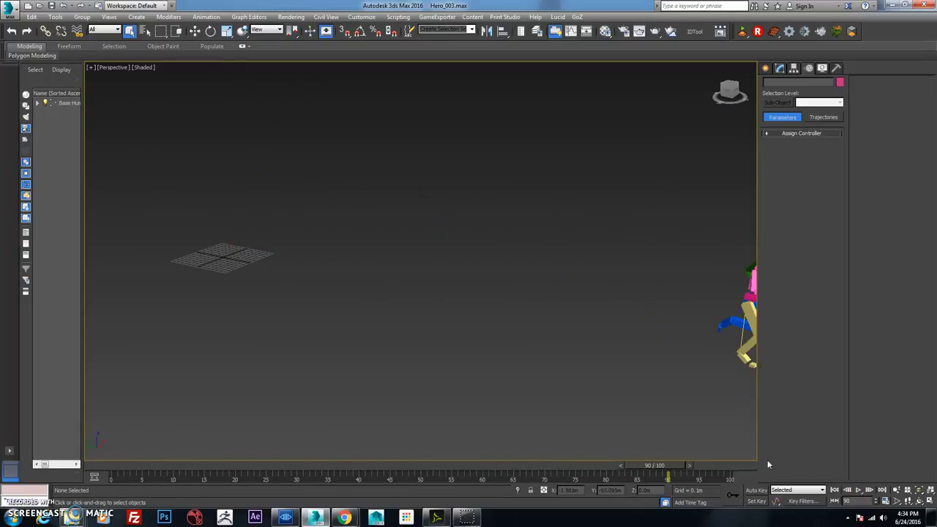
left_click_drag(671, 462, 346, 465)
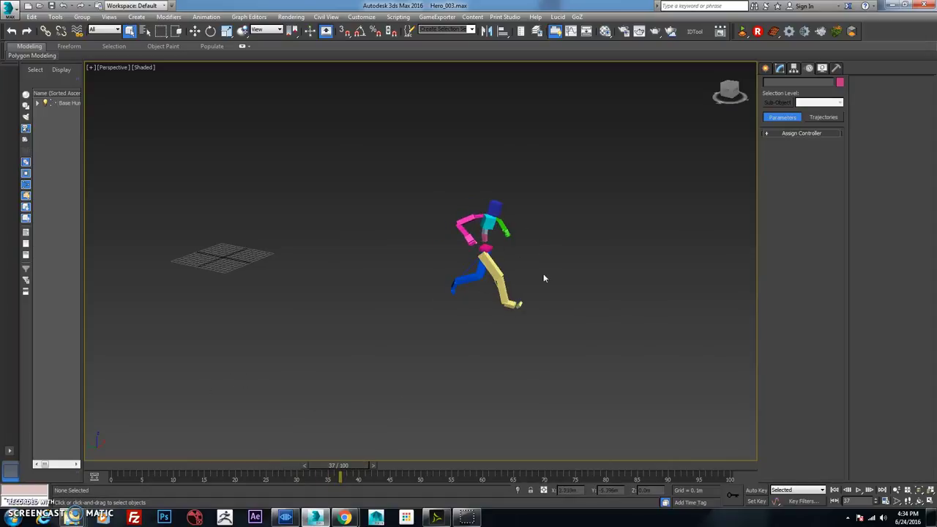
- Unhide the skinned character mesh and select it
right_click(545, 238)
left_click(590, 202)
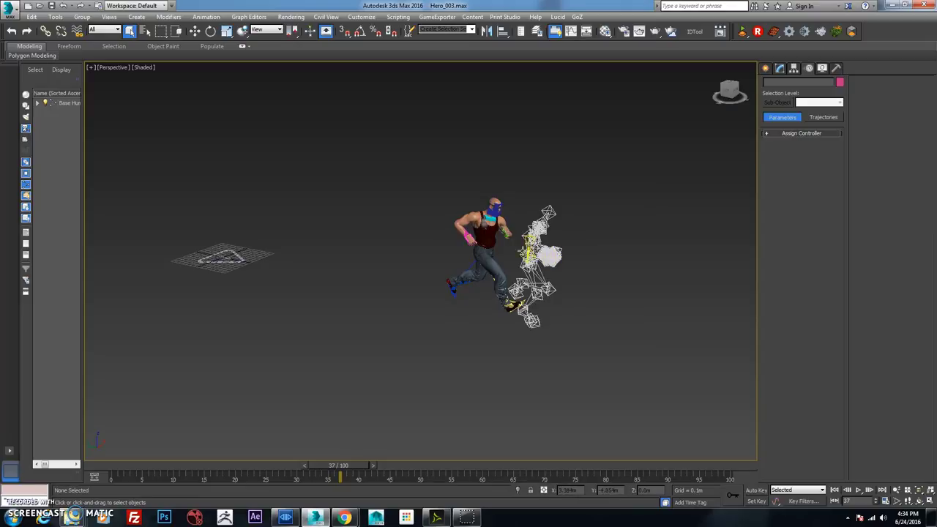
left_click(487, 260)
right_click(487, 254)
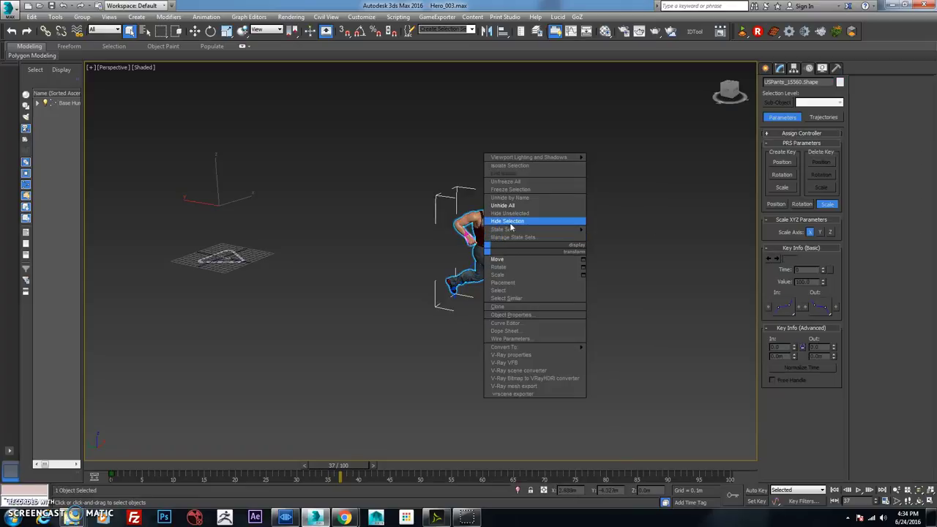
key("Escape")
scroll(560, 258, "up", 5)
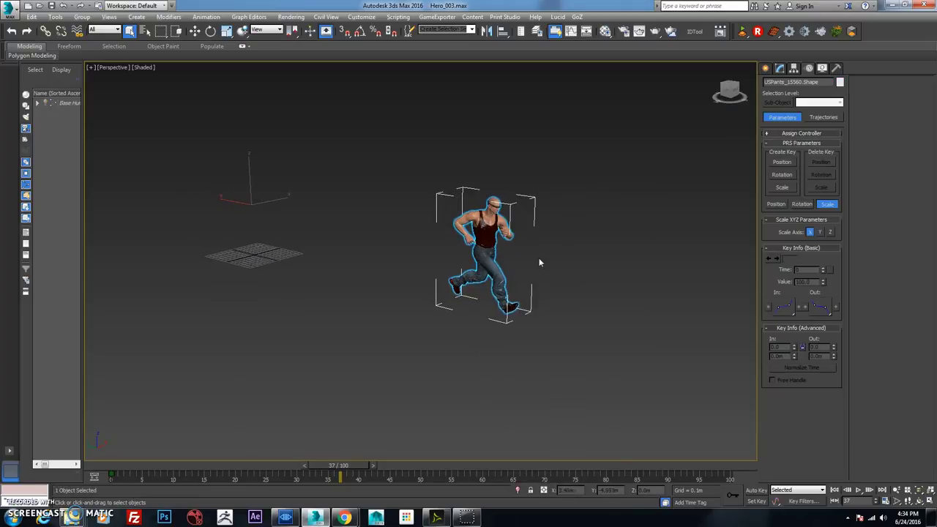
left_click(556, 386)
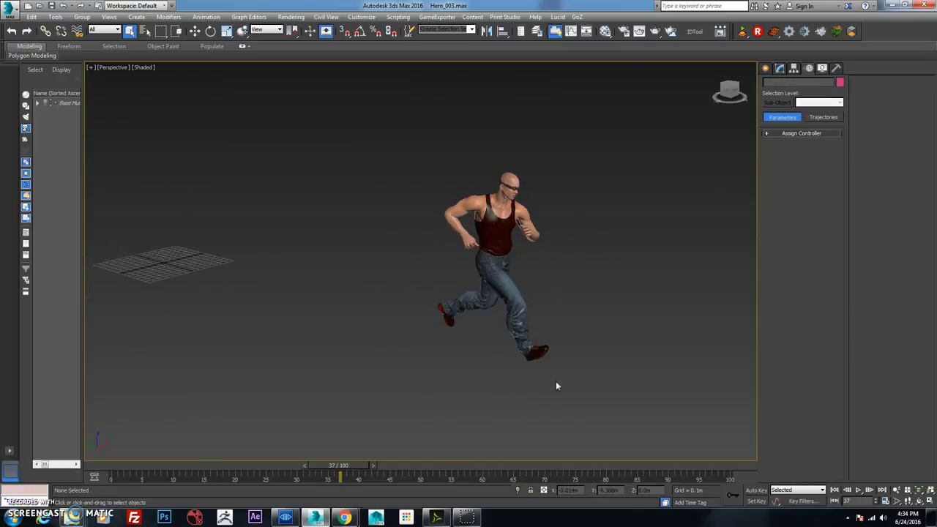
- Replay the run from frame 0 to frame 23 and show the mesh's modifier stack
left_click(835, 490)
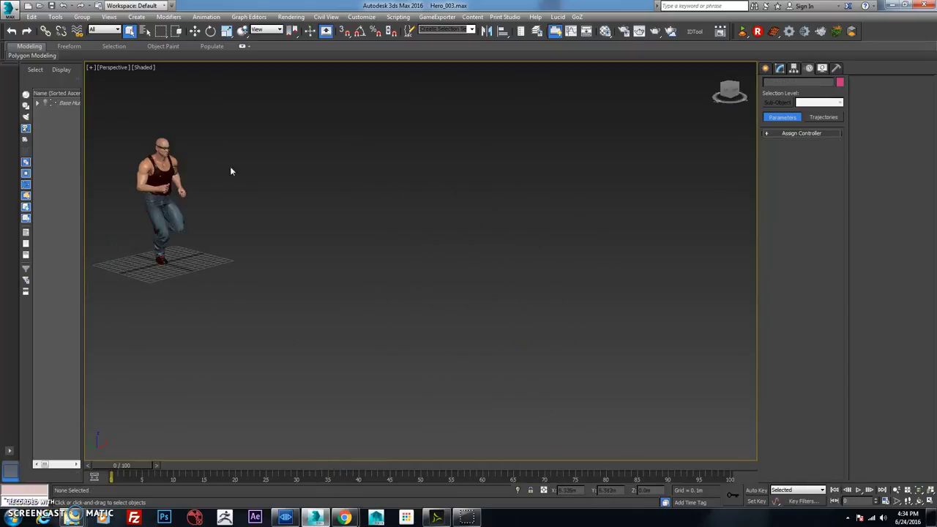
key("ctrl+a")
left_click(859, 490)
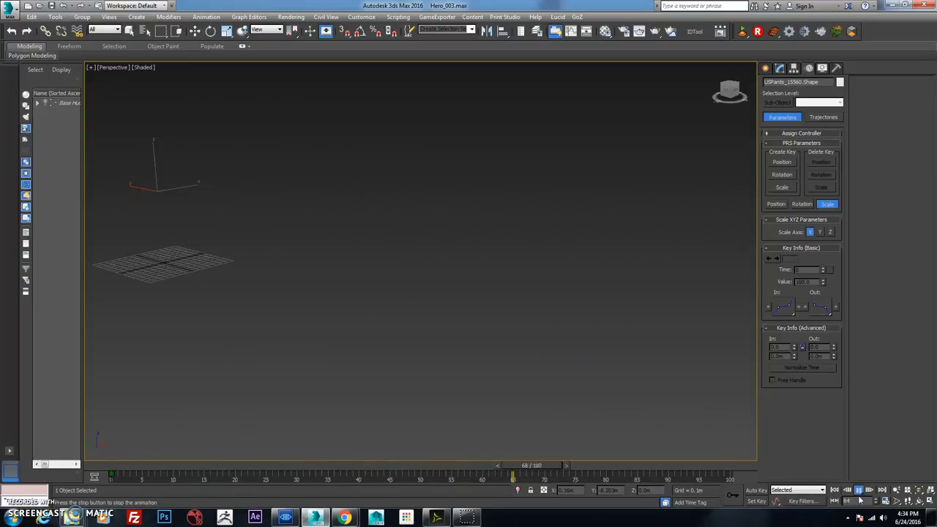
left_click(859, 491)
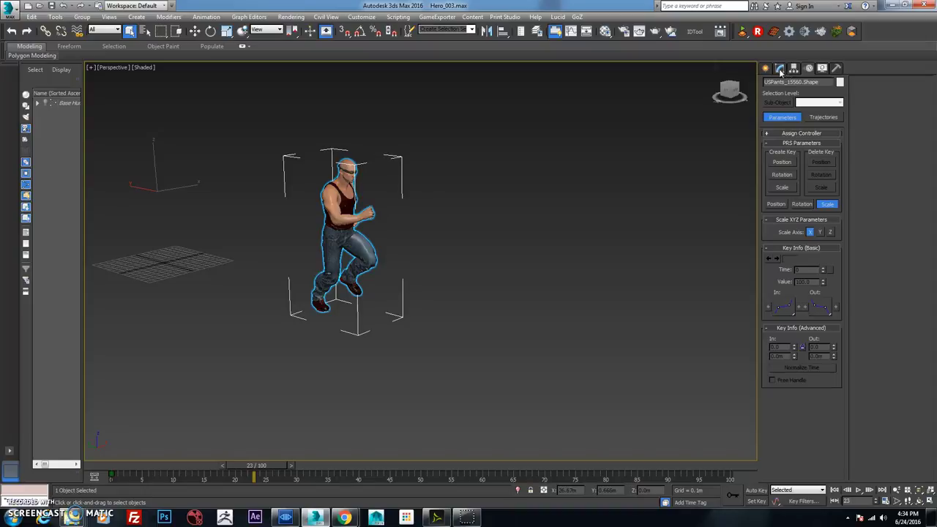
left_click(779, 68)
- Add a Point Cache modifier to the character mesh
left_click(838, 96)
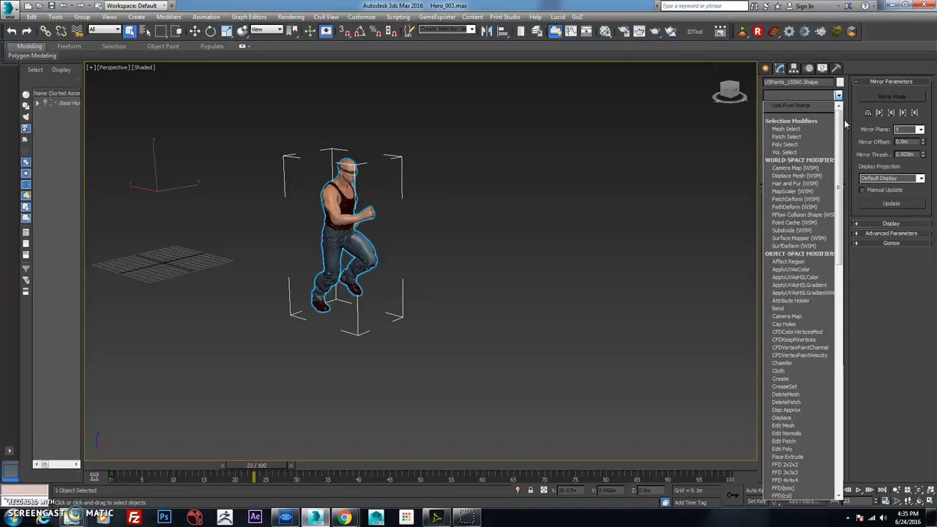
scroll(798, 293, "down", 10)
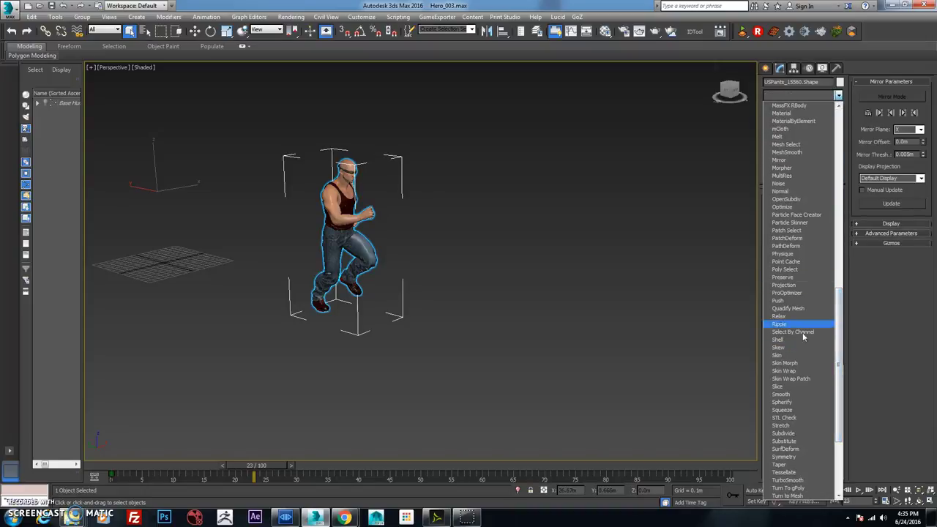
left_click(806, 265)
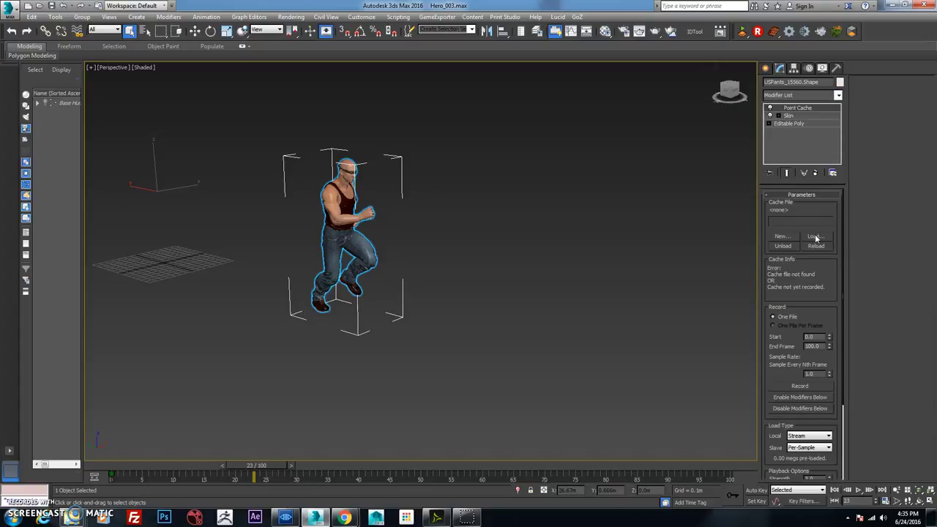
- Create a new pointCache folder inside cyborg Tutorial\playblast for the cache file
left_click(780, 237)
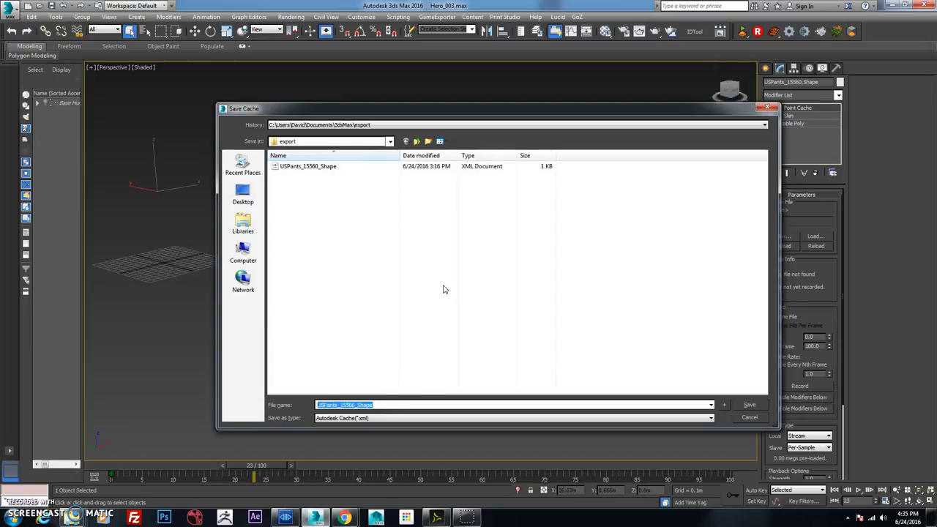
left_click(246, 197)
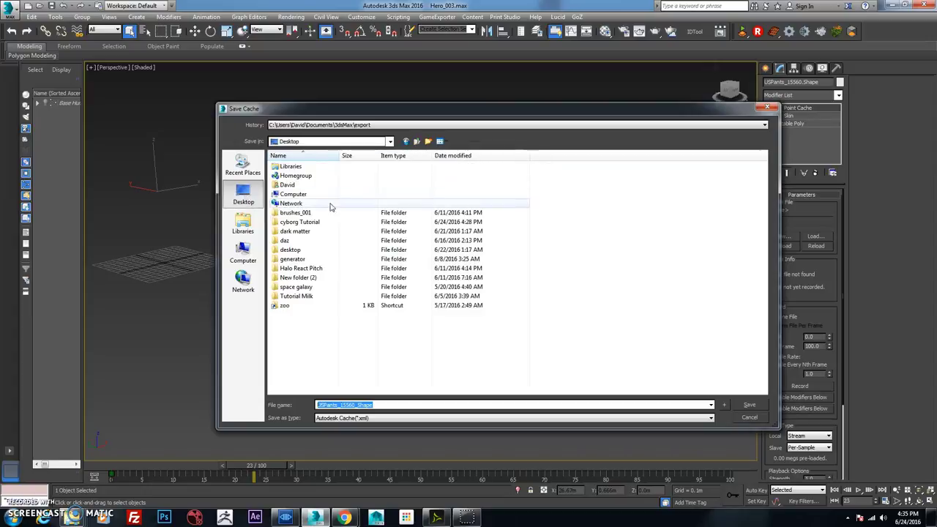
double_click(318, 222)
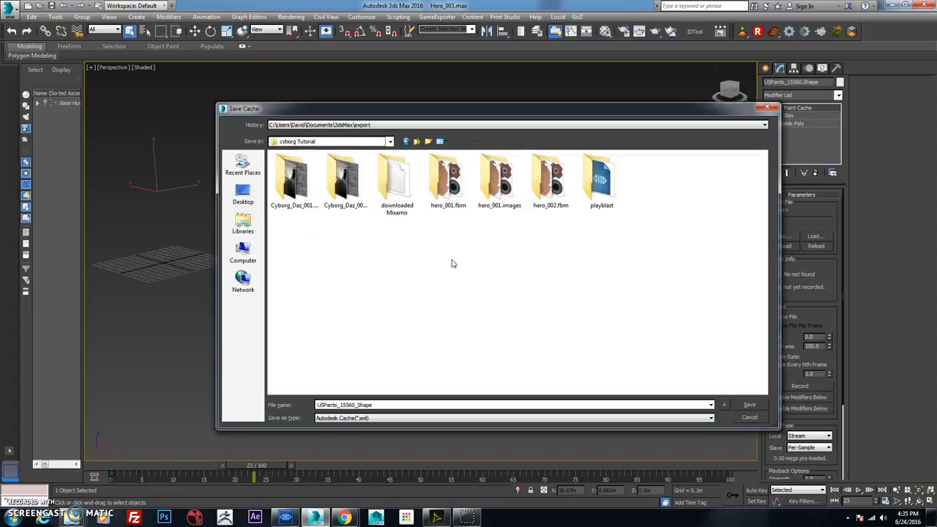
double_click(591, 192)
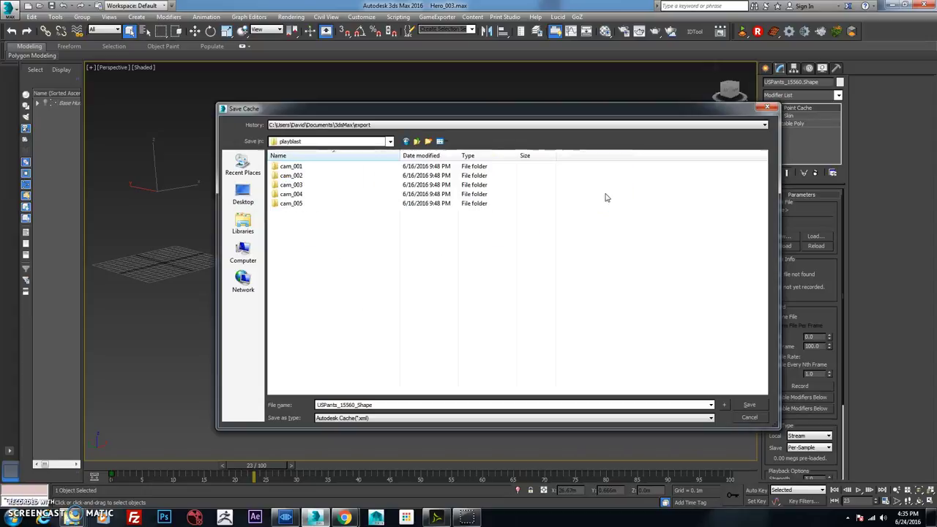
right_click(418, 269)
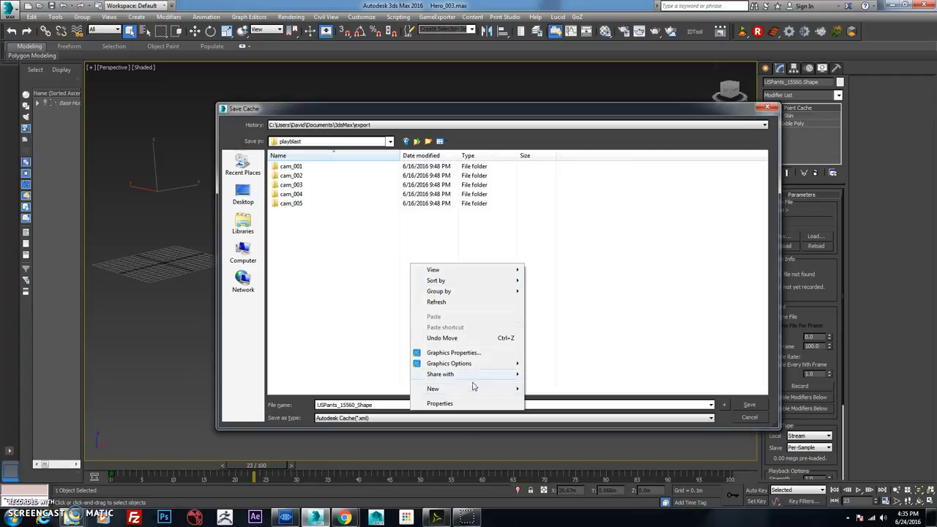
mouse_move(479, 389)
left_click(590, 247)
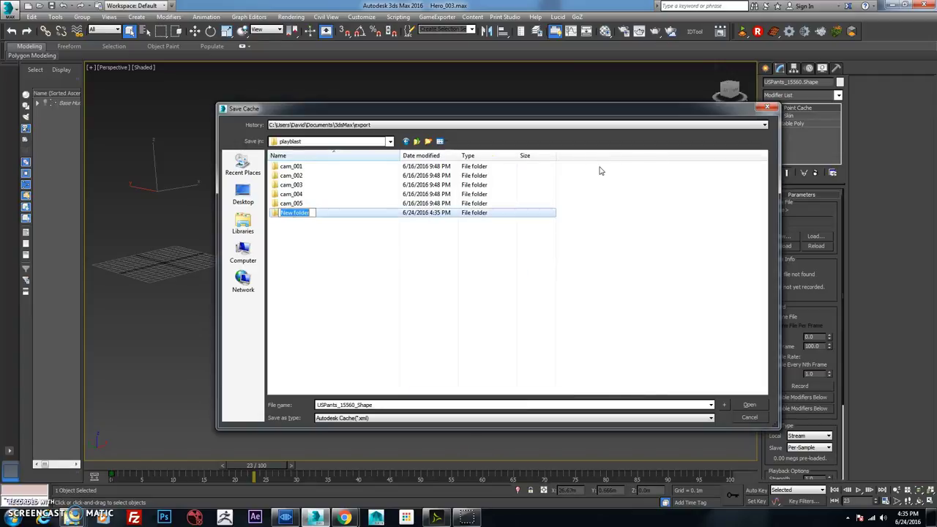
type("c")
type("poi")
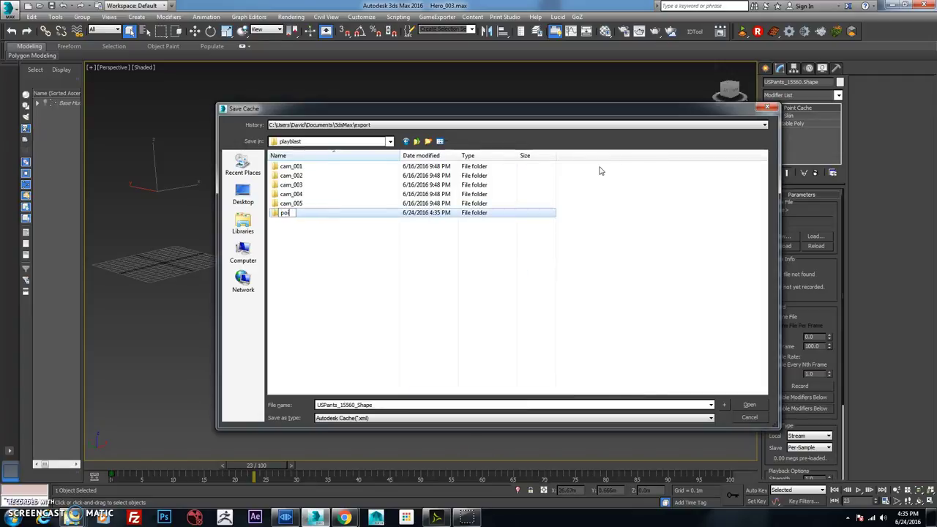
type("ntCache")
key("Return")
- Save the new cache file as hero_001 in the pointCache folder
double_click(318, 215)
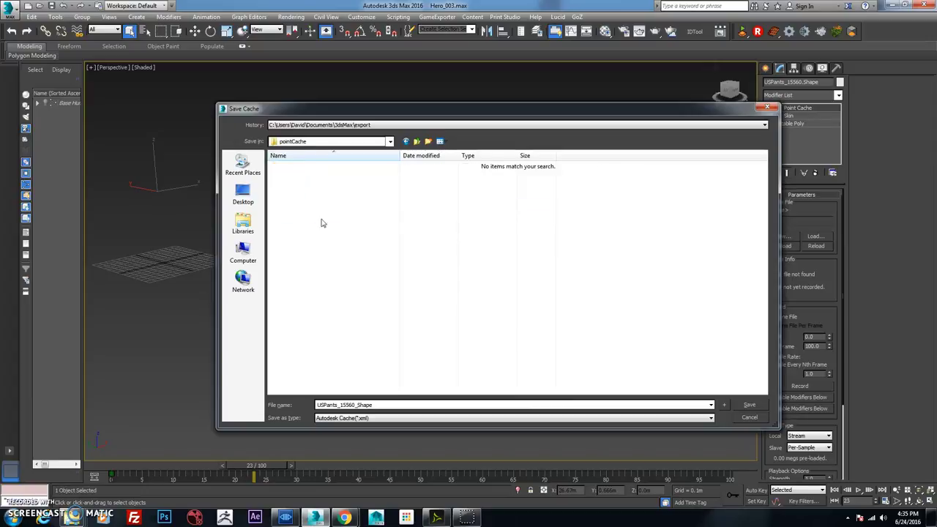
double_click(386, 405)
type("hero_001")
left_click(754, 405)
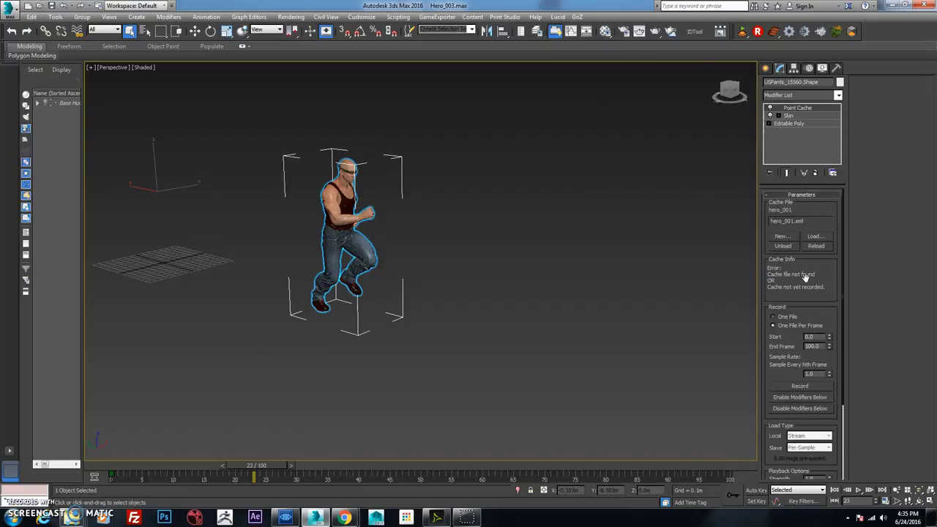
- Record the hero_001 point cache for frames 0–100 and disable the modifiers below it
left_click(807, 386)
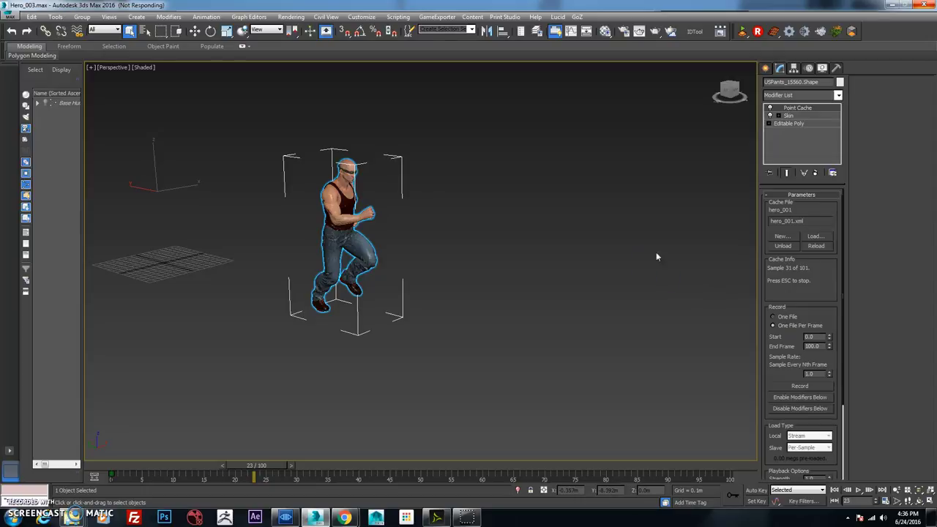
left_click(821, 410)
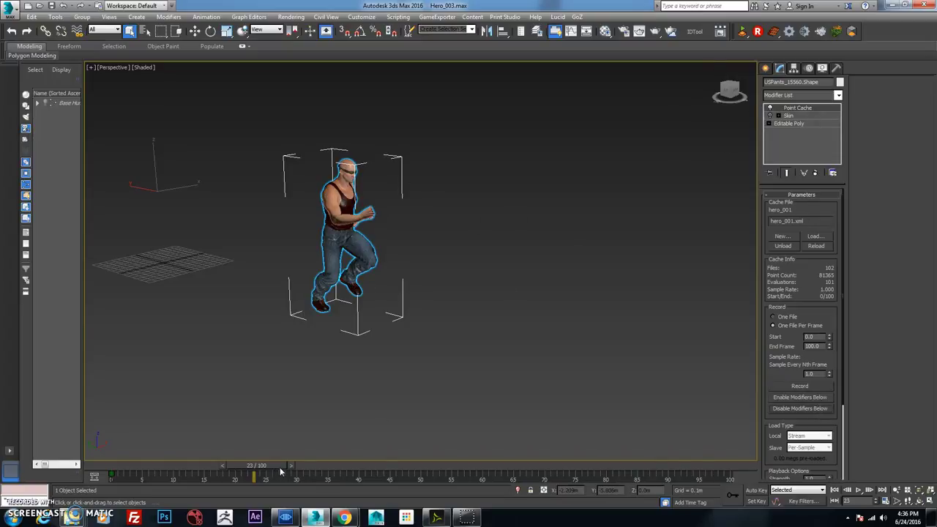
- Replay the cached run from frame 0, scrub to frame 60 and open Time Configuration
left_click_drag(280, 472, 120, 464)
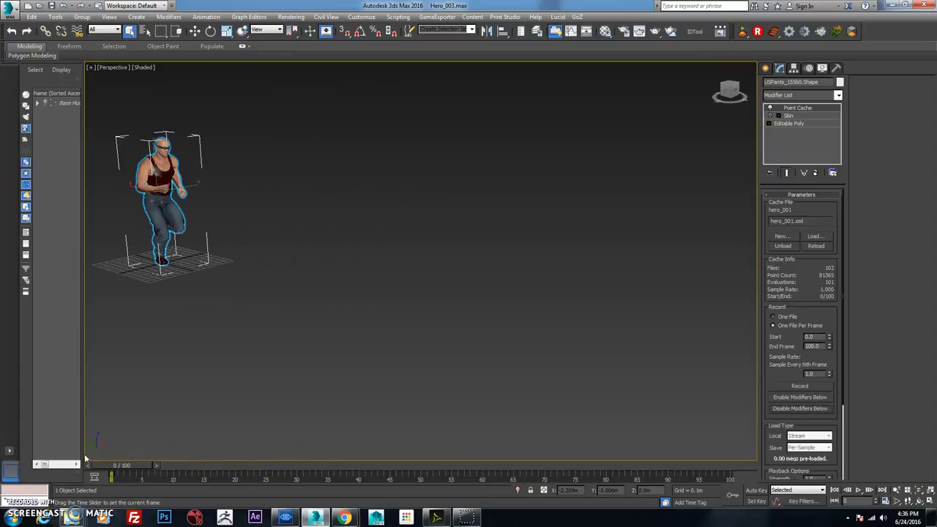
left_click(361, 352)
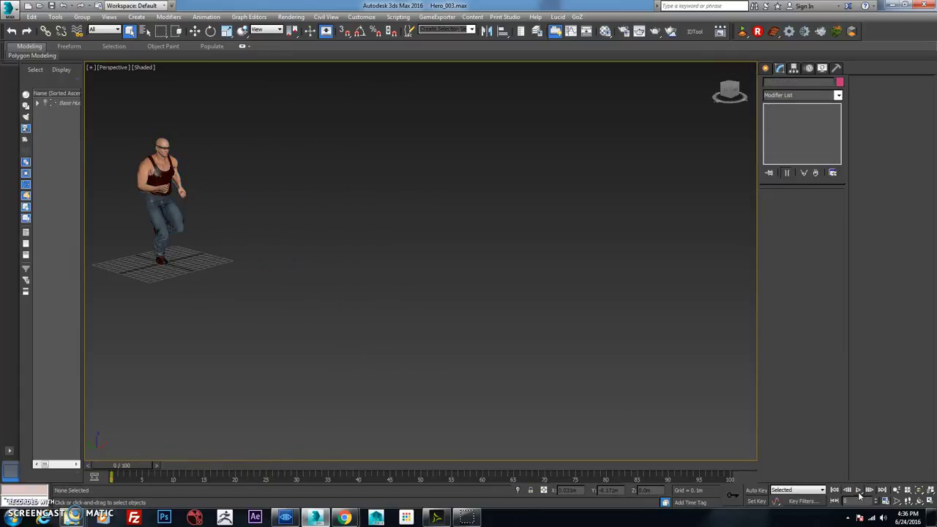
left_click(859, 491)
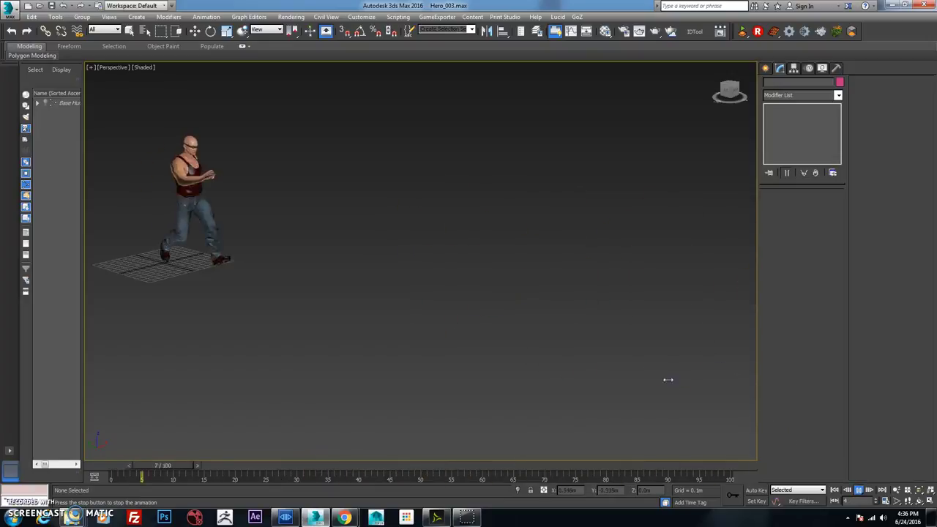
left_click(858, 489)
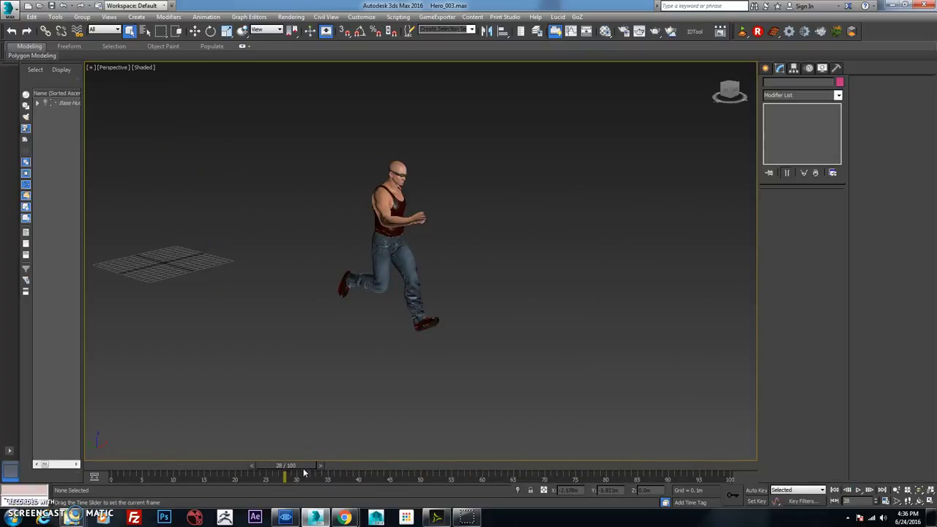
left_click_drag(307, 470, 502, 469)
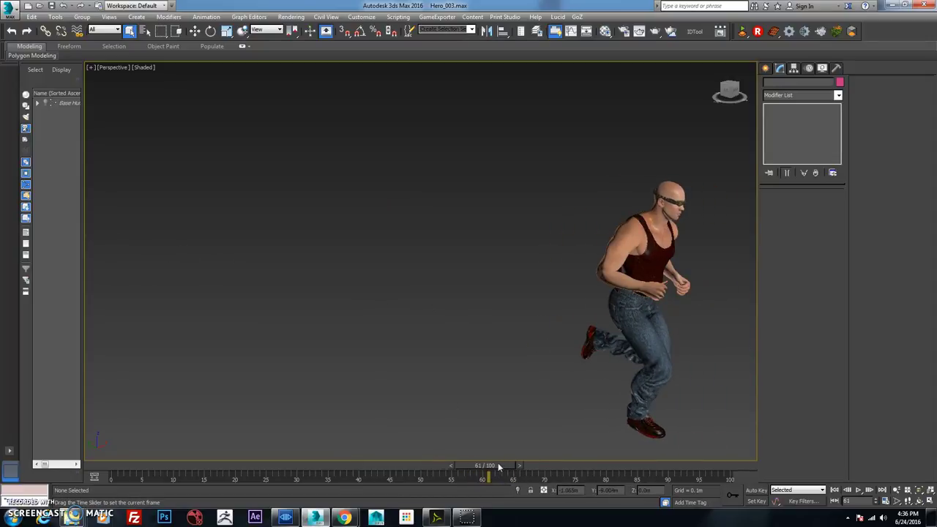
left_click_drag(499, 467, 494, 466)
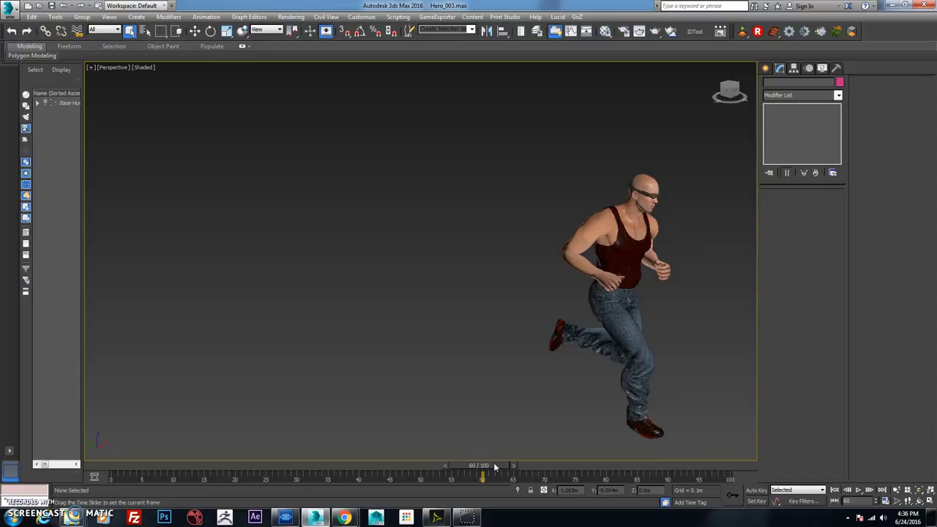
left_click(885, 502)
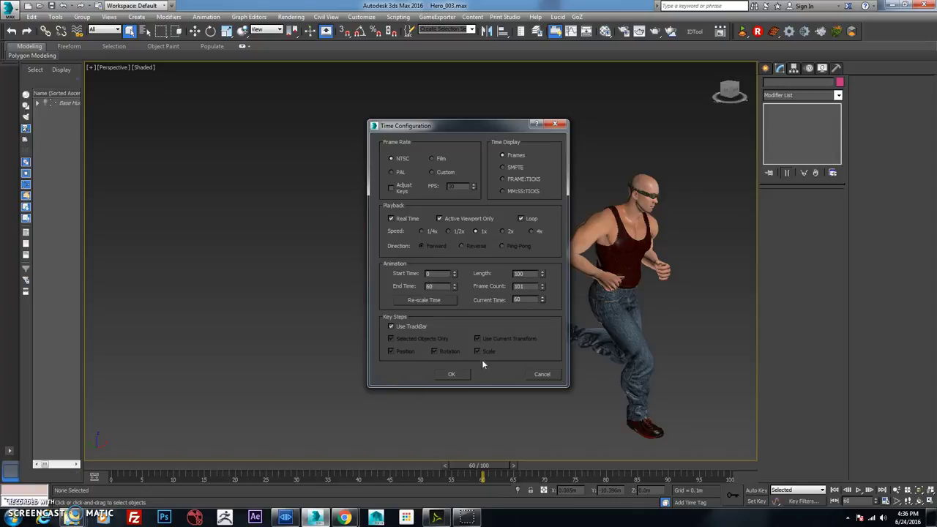
- Apply End Time 60, play the shortened cached run and scrub back to the start
left_click(452, 374)
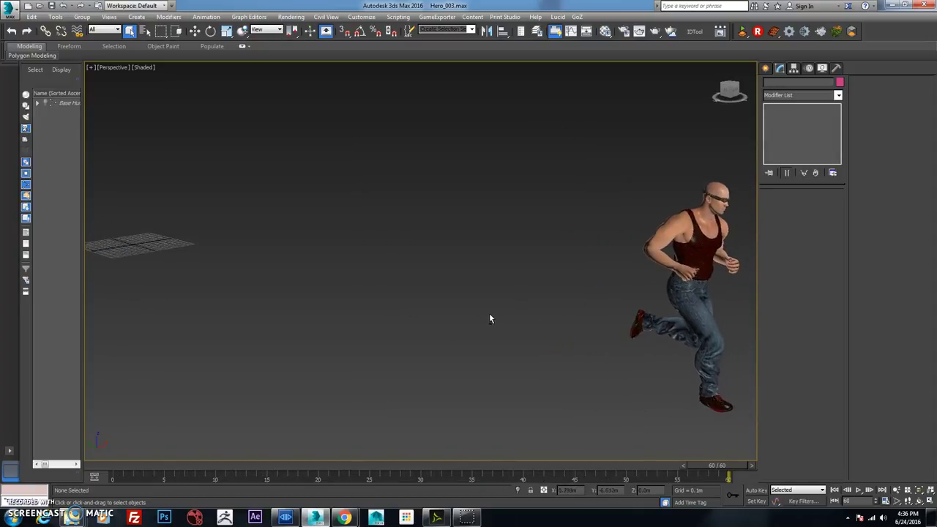
left_click(858, 489)
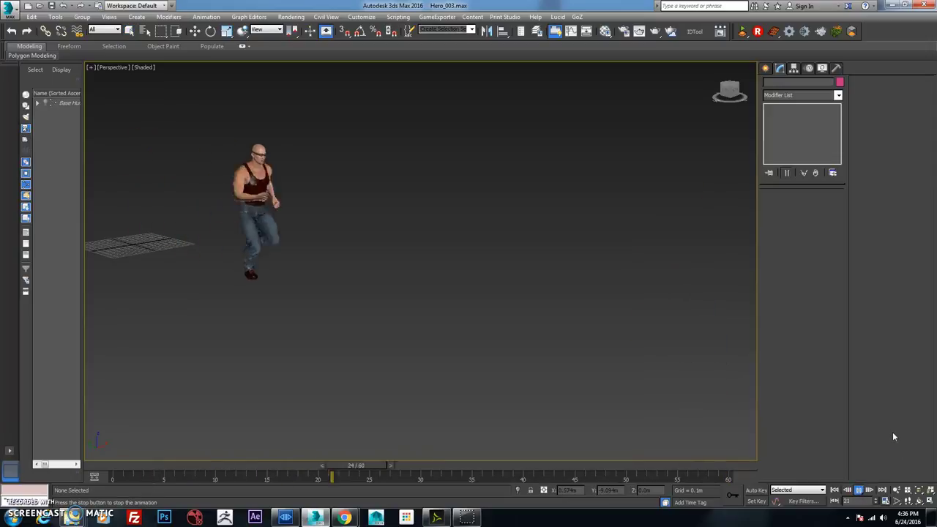
left_click(860, 497)
left_click_drag(389, 470, 129, 452)
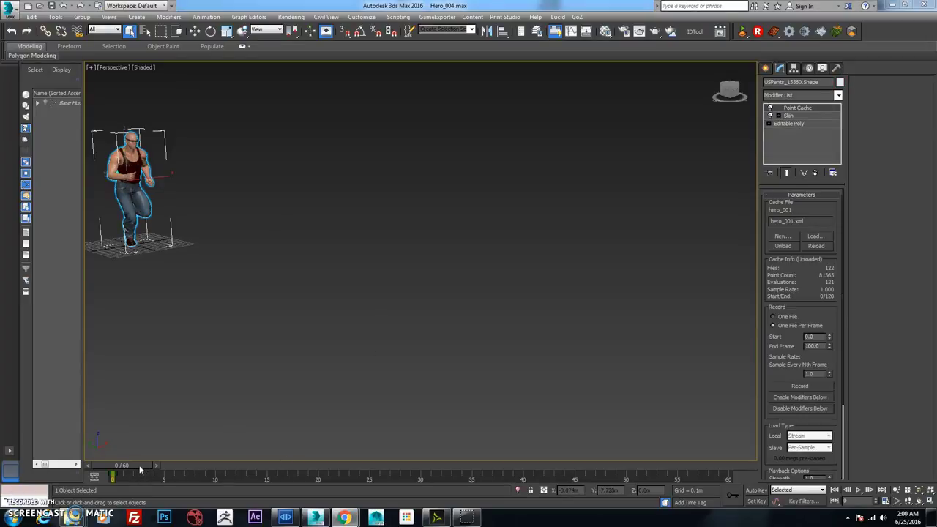
- At frame 60, unhide all hidden objects in the scene
left_click_drag(139, 469, 231, 432)
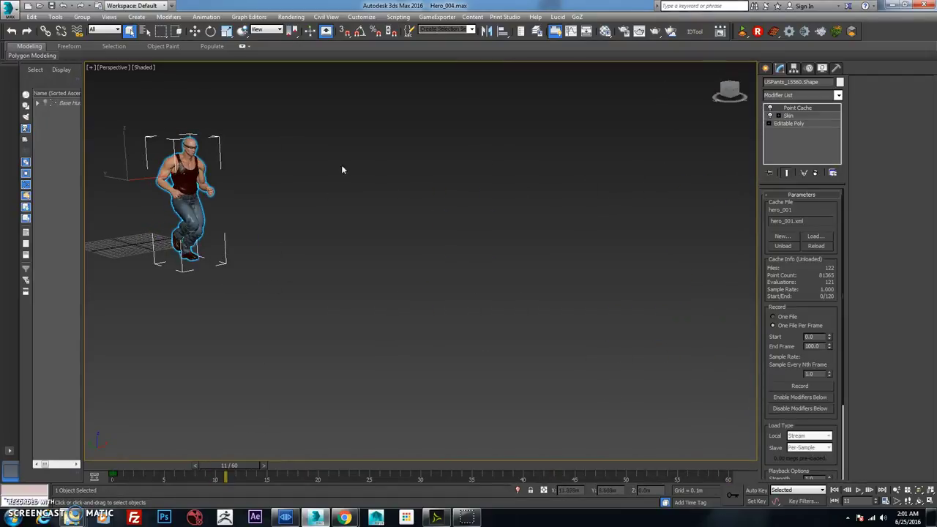
right_click(191, 176)
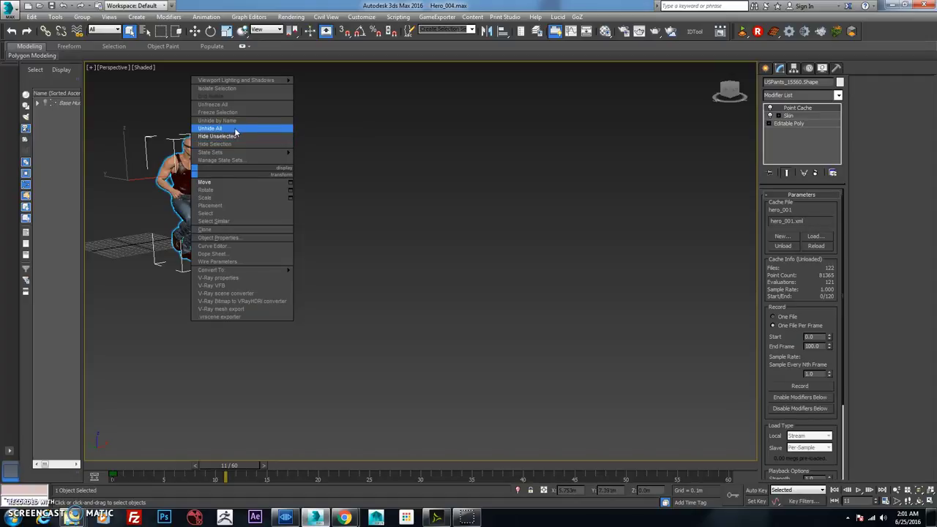
left_click(240, 128)
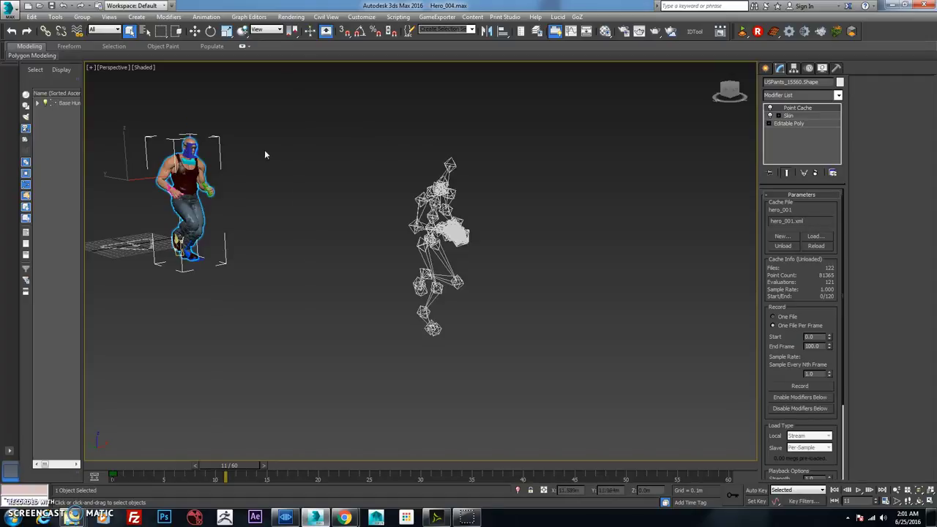
- Box-select the wireframe skeleton's 66 helpers and delete them
left_click_drag(242, 469, 310, 465)
left_click_drag(441, 252, 425, 337)
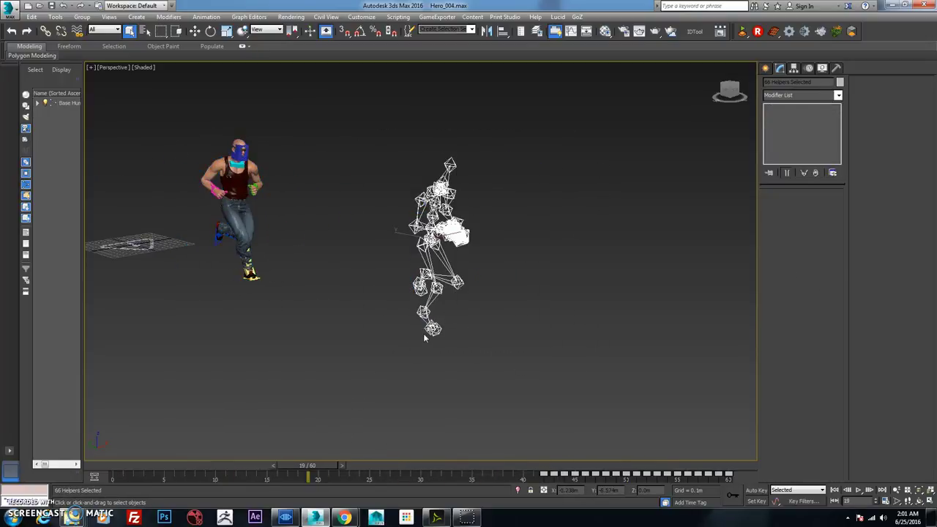
key("Delete")
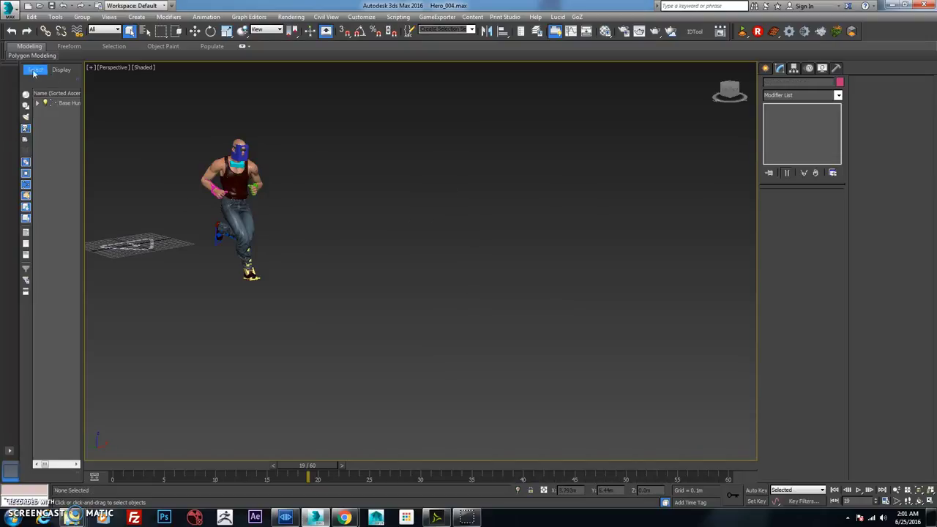
- Import running_jump.fbx with the default FBX settings and orbit to view both figures in profile
left_click(9, 10)
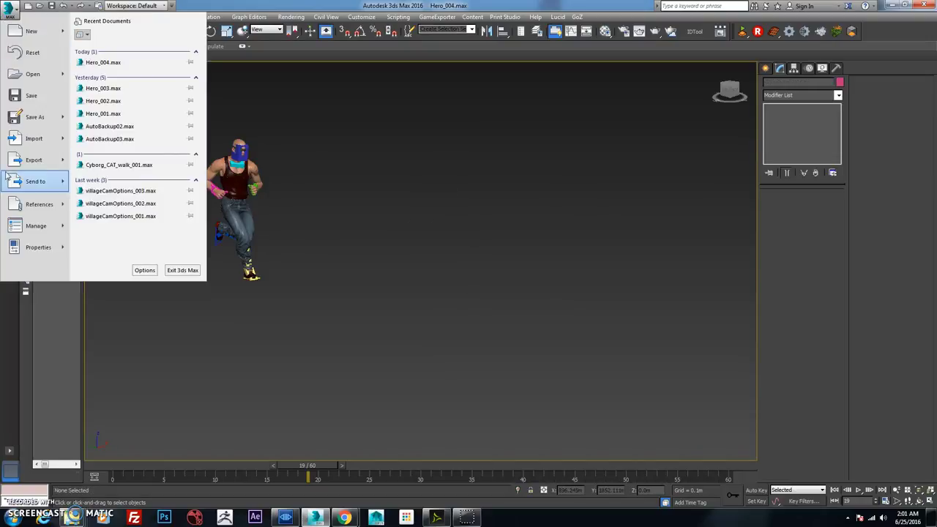
left_click(49, 145)
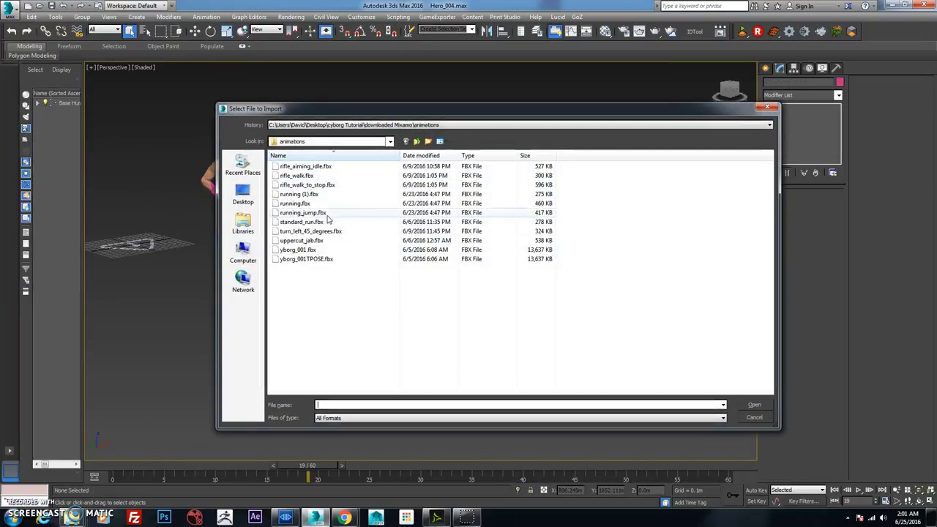
left_click(324, 213)
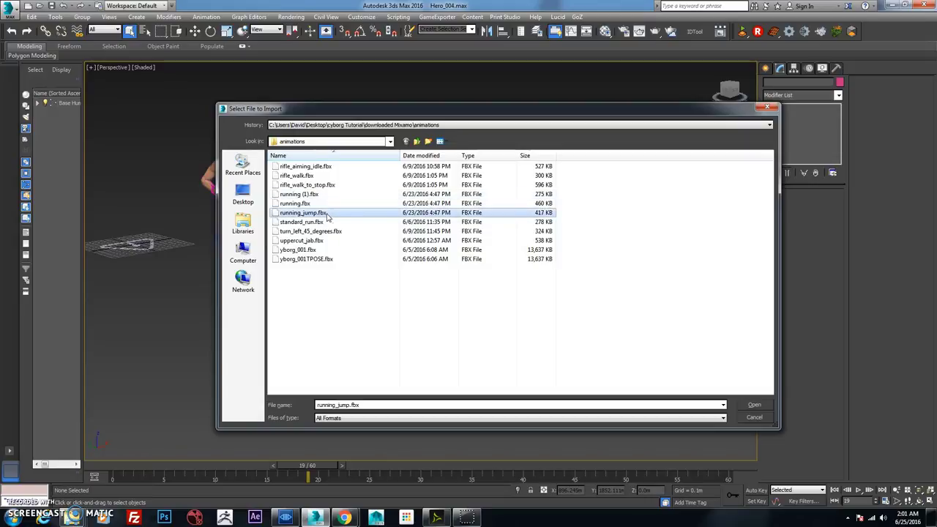
left_click(755, 405)
left_click(560, 374)
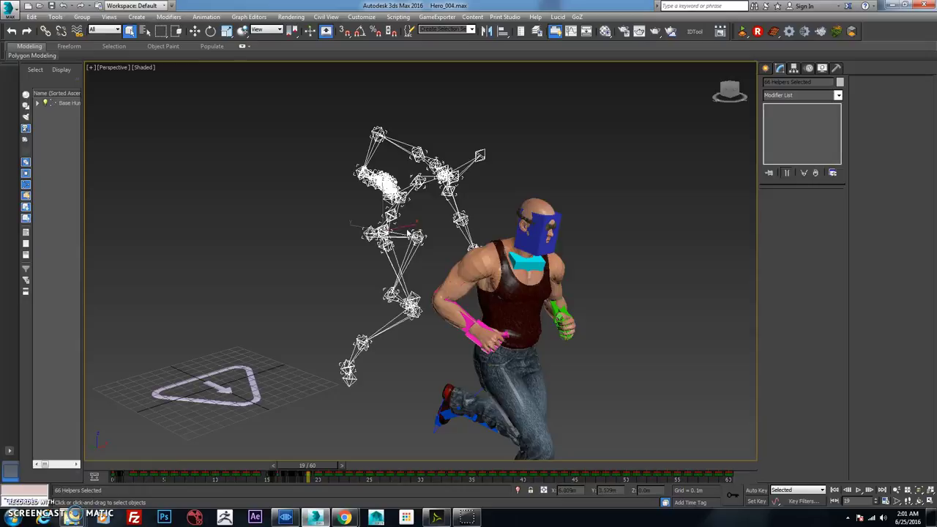
middle_click_drag(407, 232, 316, 295, "alt")
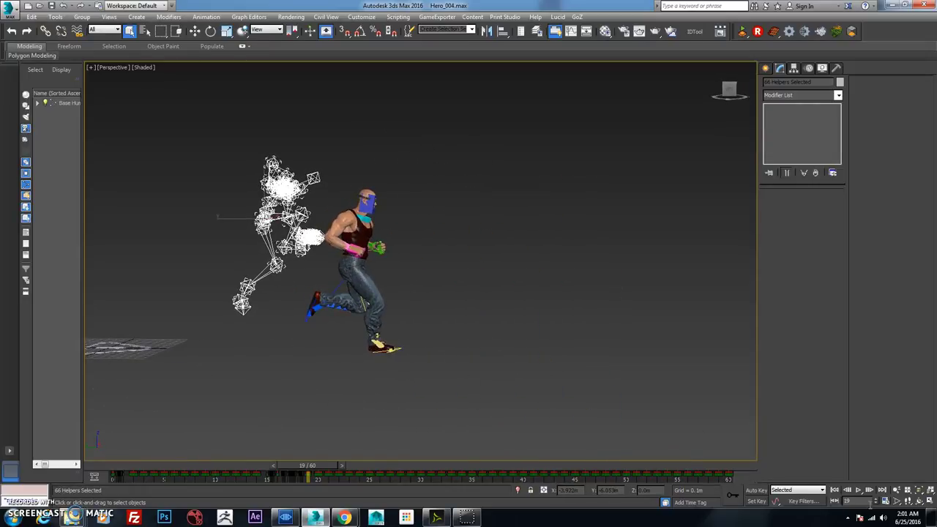
- Set the animation end time to 130 frames and select the timeline keys
left_click(885, 502)
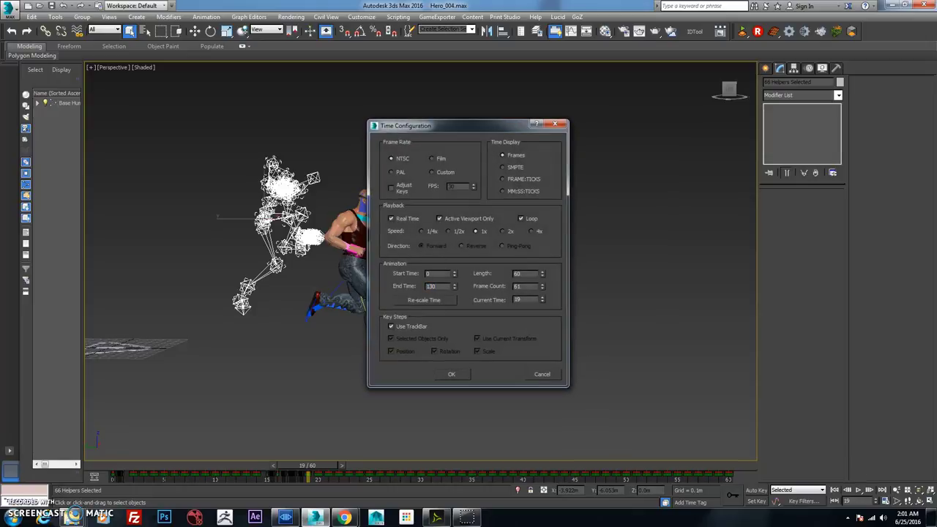
left_click(459, 376)
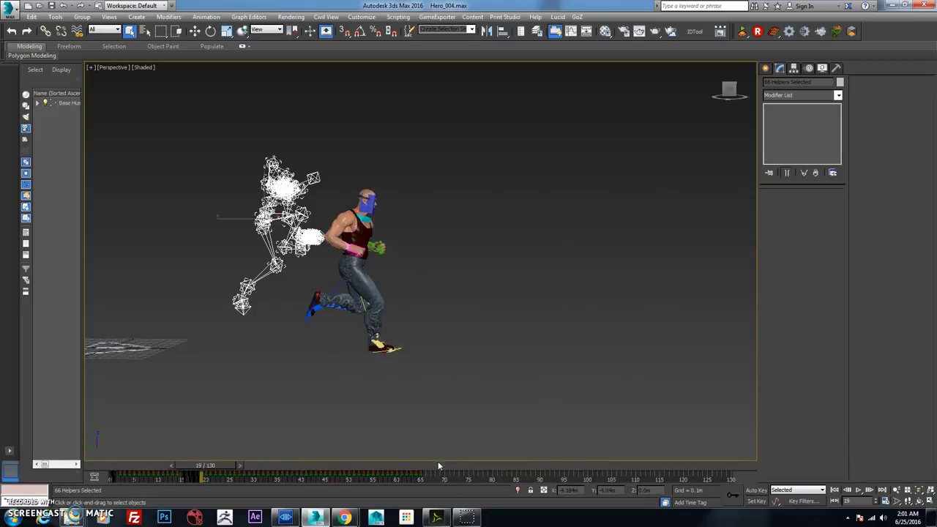
left_click_drag(438, 474, 115, 474)
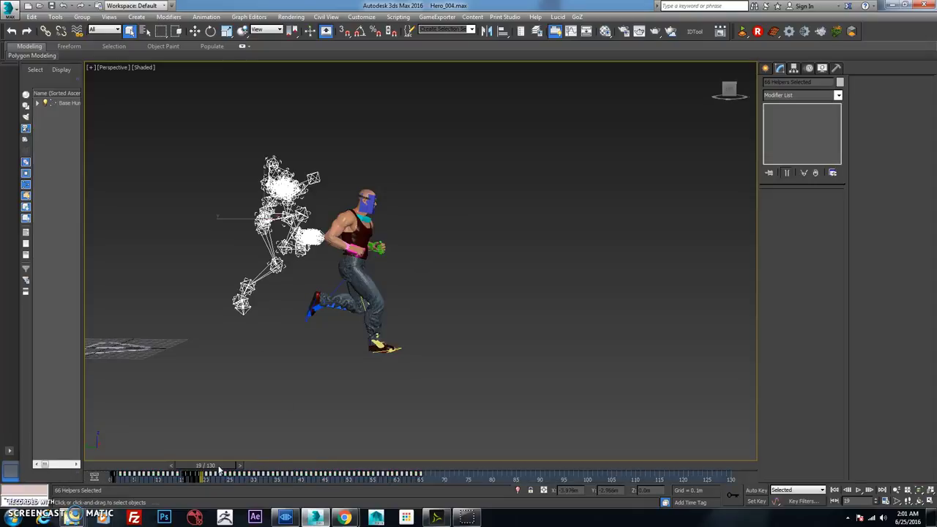
- At frame 38, hide the skinned character mesh with Hide Selection
left_click_drag(218, 468, 293, 468)
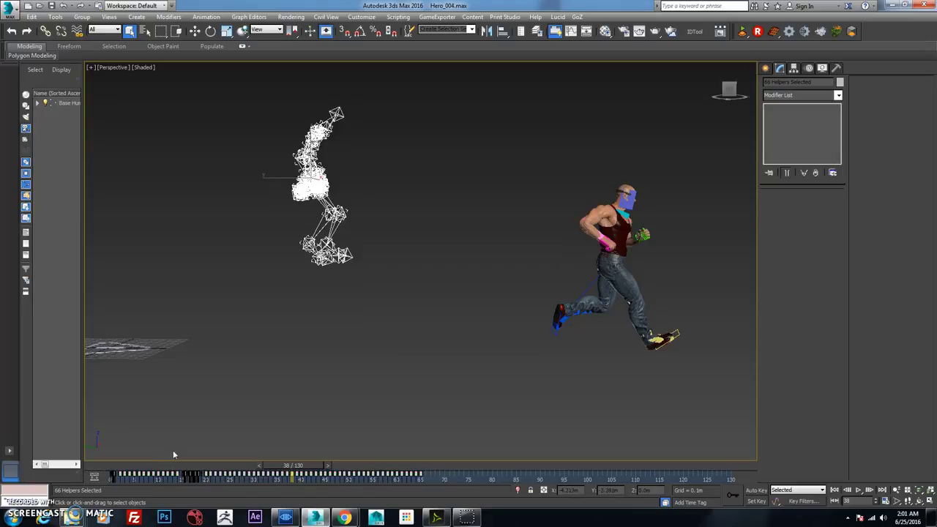
middle_click_drag(552, 293, 272, 264)
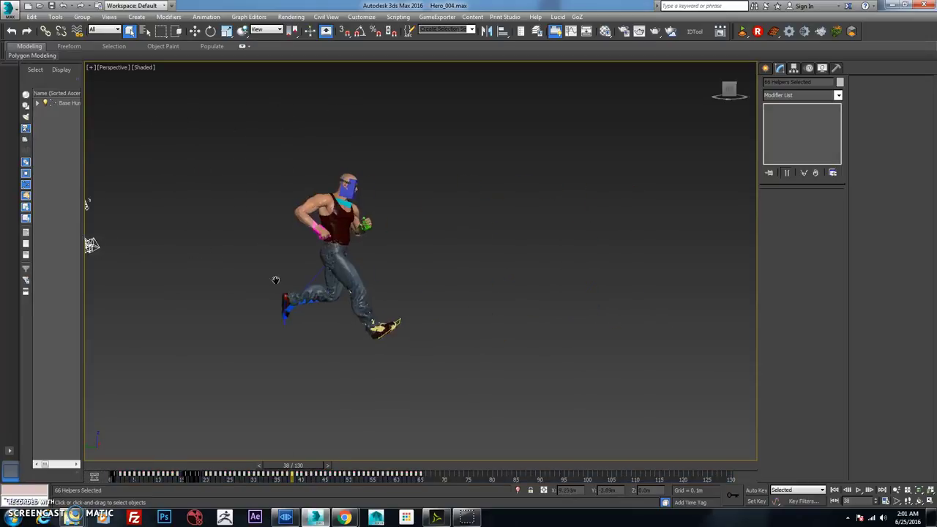
scroll(412, 274, "up", 5)
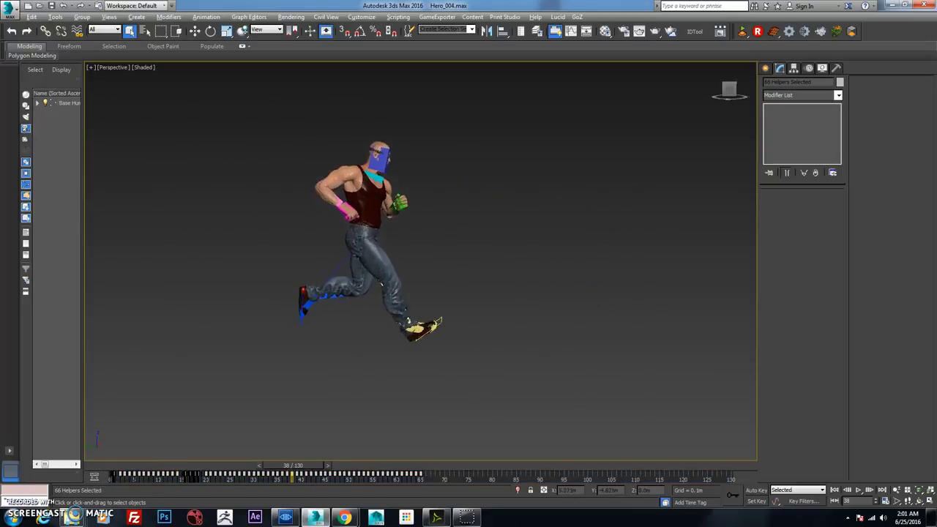
left_click(420, 274)
right_click(421, 275)
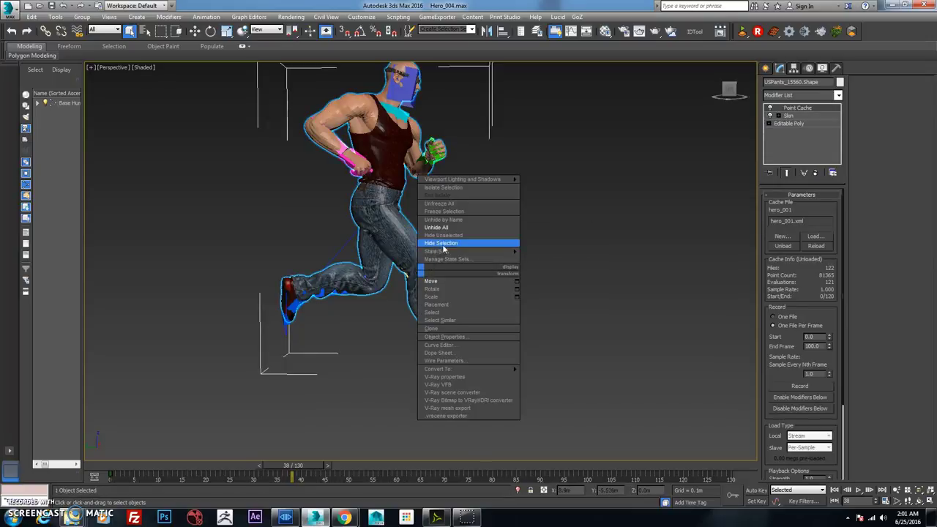
left_click(443, 248)
scroll(437, 252, "down", 5)
- Select the imported wireframe skeleton and move it onto the box character
middle_click_drag(418, 322, 459, 311)
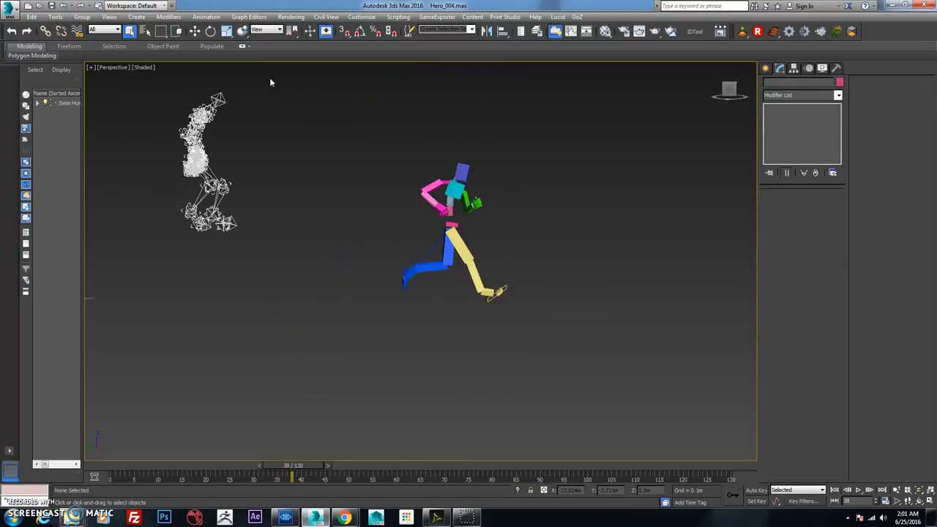
left_click_drag(288, 78, 145, 260)
left_click_drag(335, 467, 423, 471)
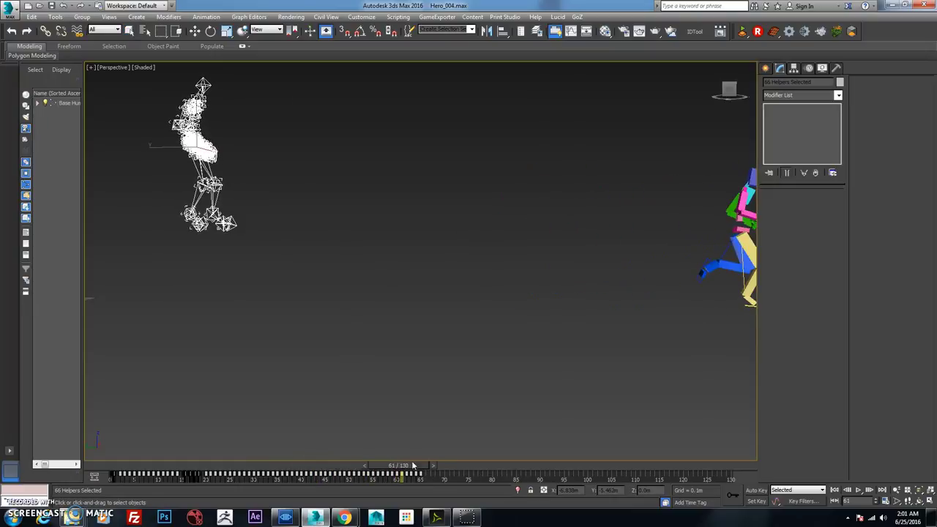
key("w")
left_click_drag(158, 167, 622, 240)
middle_click_drag(599, 301, 284, 285)
scroll(284, 286, "up", 4)
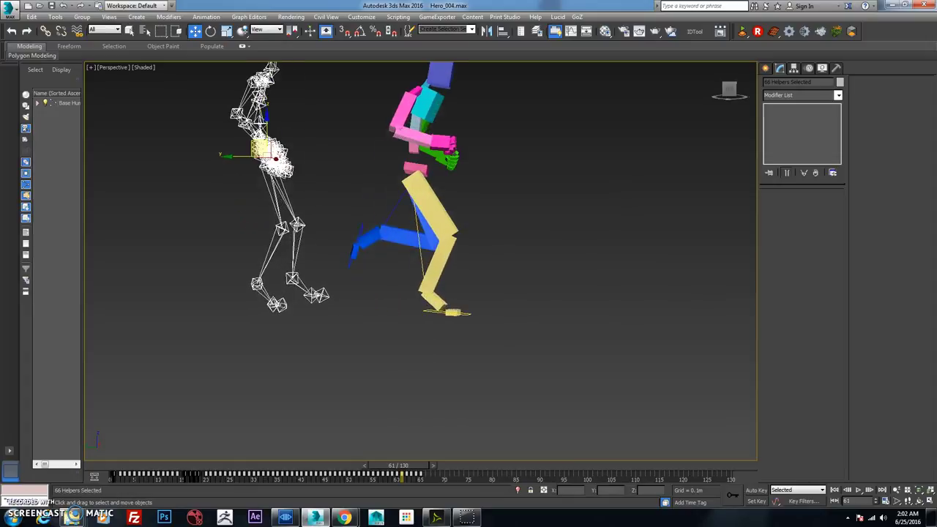
- Shift the skeleton's animation keys later, from frame 8 to frame 70
mouse_move(406, 469)
left_mouse_down()
mouse_move(435, 472)
mouse_move(412, 473)
left_mouse_up()
left_click_drag(407, 473, 416, 474)
key("w")
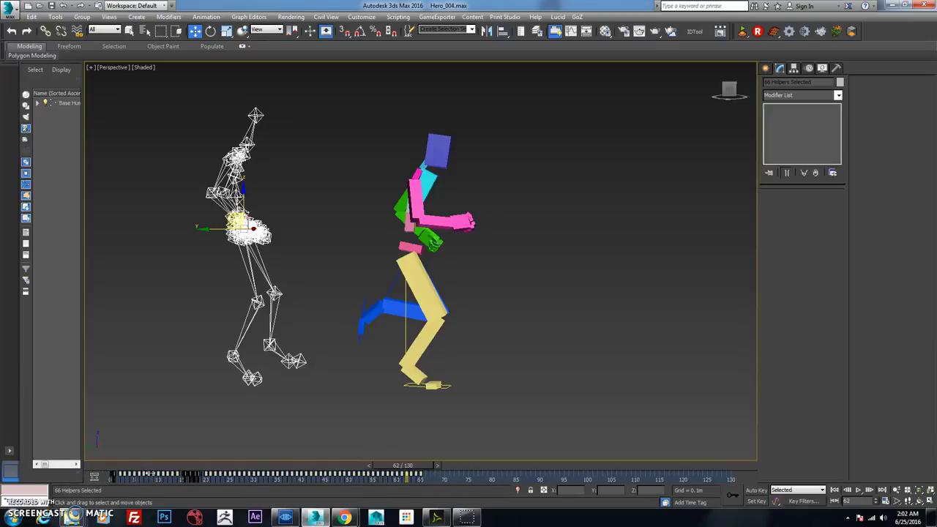
left_click_drag(148, 474, 418, 467)
scroll(420, 434, "down", 5)
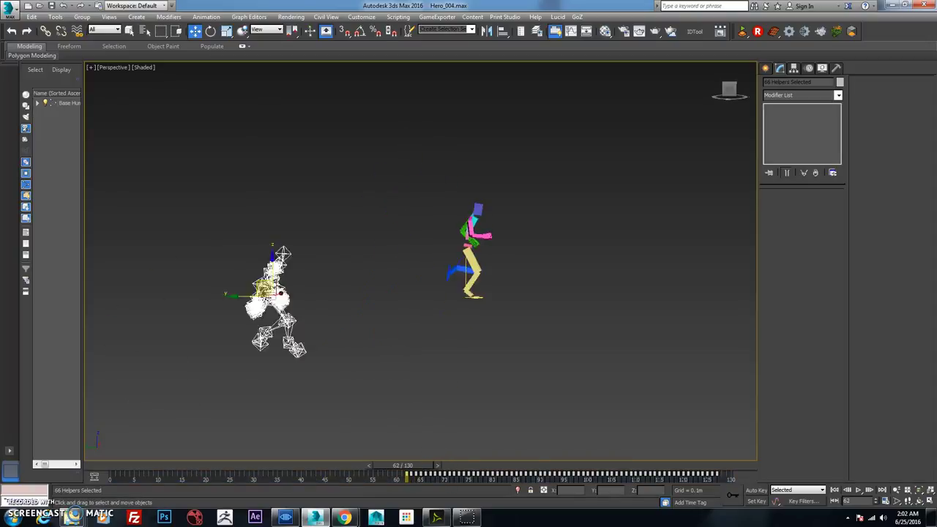
- Set the skeleton's X position to 0
left_click(567, 490)
type("0")
key("Return")
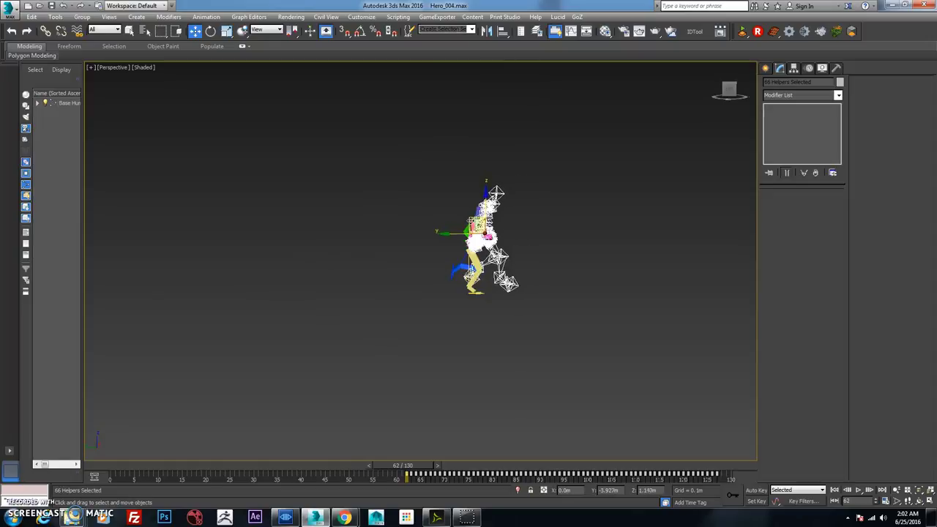
- Switch to the Left view, frame the skeleton, and hide the grid
scroll(434, 269, "up", 4)
middle_click_drag(444, 285, 424, 307)
key("l")
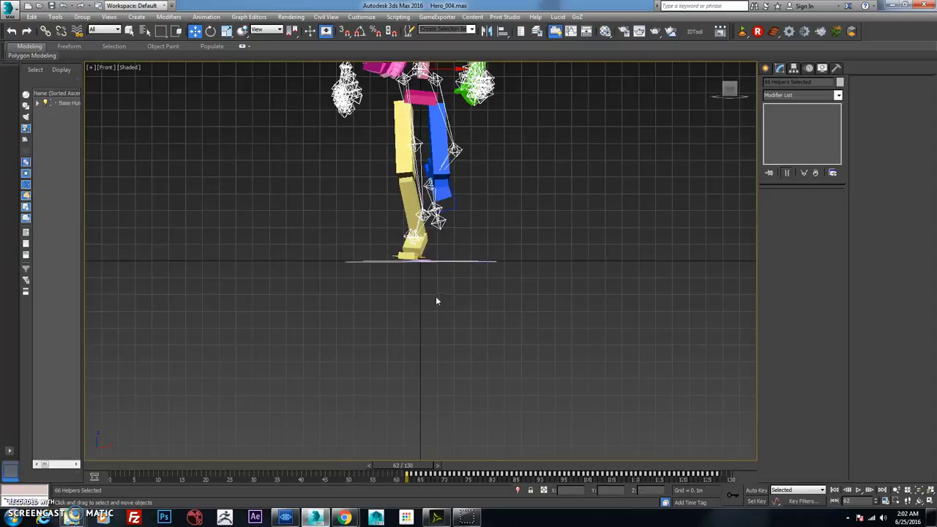
key("z")
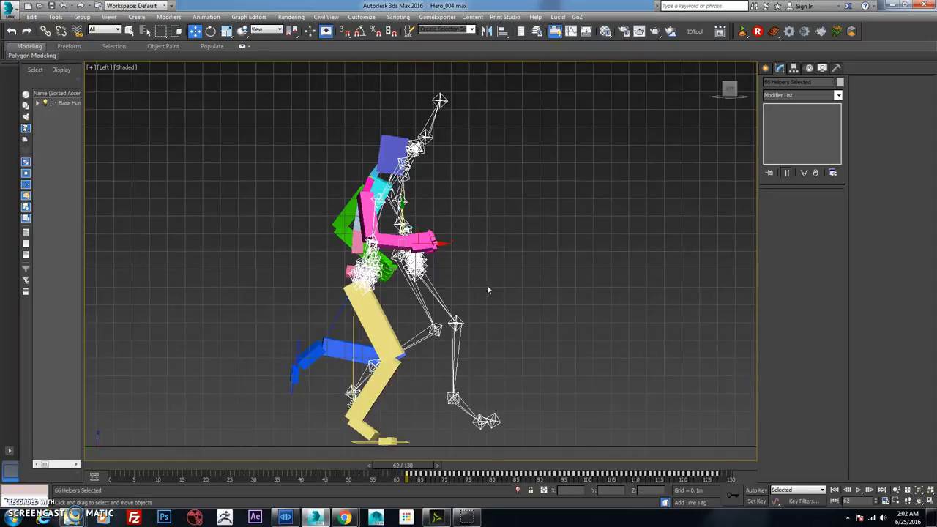
key("g")
middle_click_drag(478, 294, 493, 253)
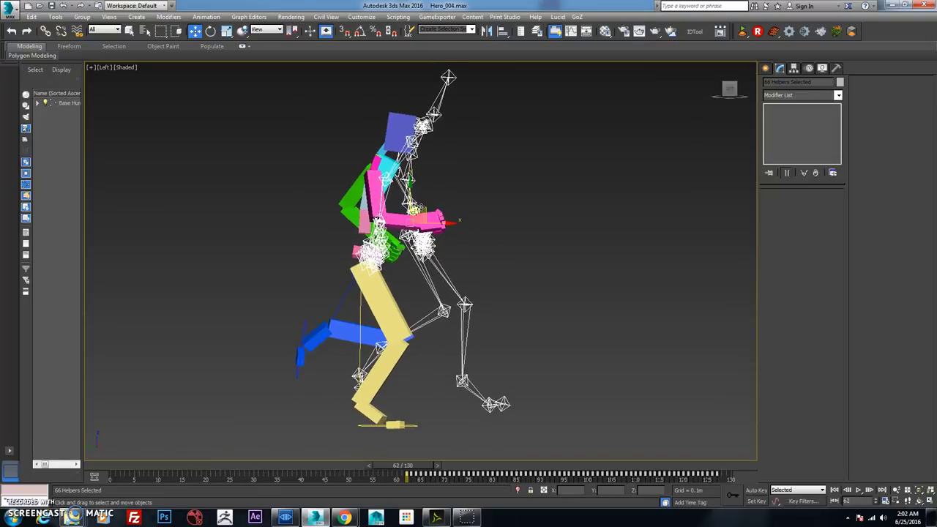
- Move the skeleton onto the character's body, lining it up with the hips
left_click_drag(421, 209, 325, 224)
scroll(325, 437, "up", 5)
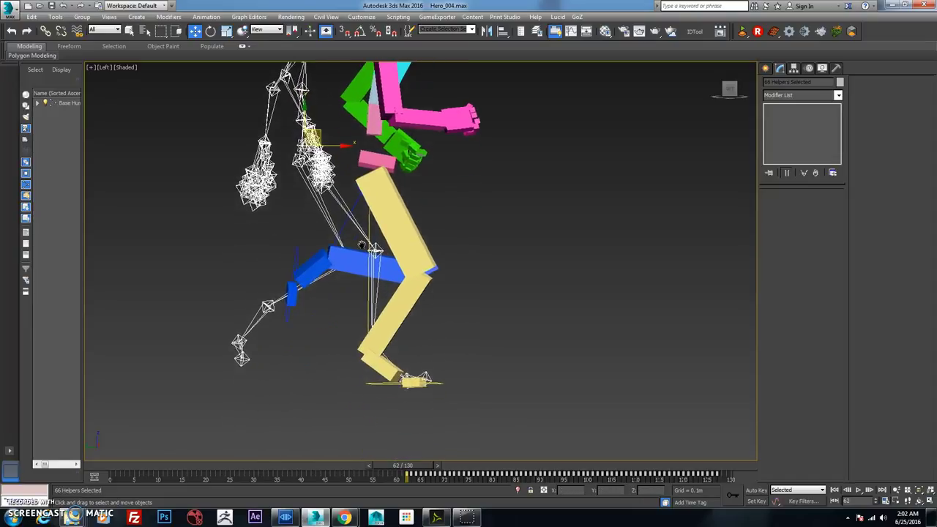
scroll(375, 241, "down", 2)
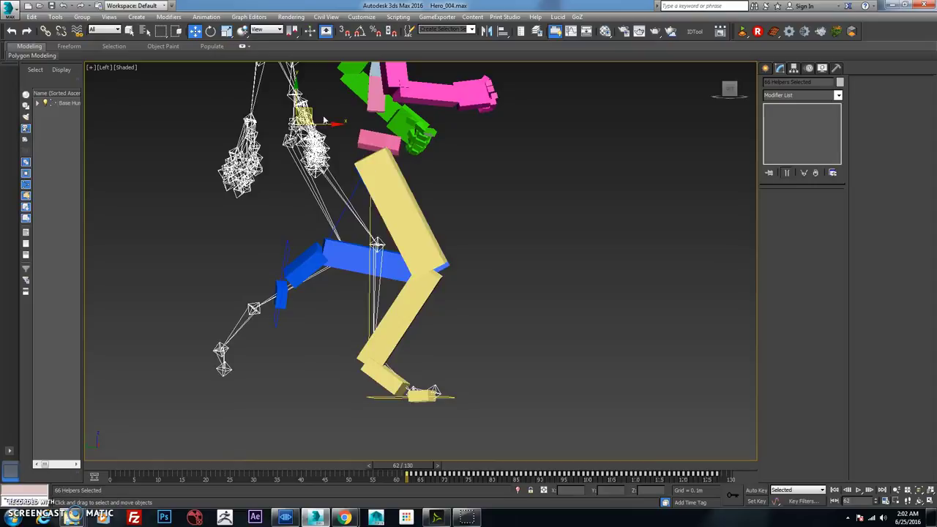
left_click_drag(376, 242, 378, 247)
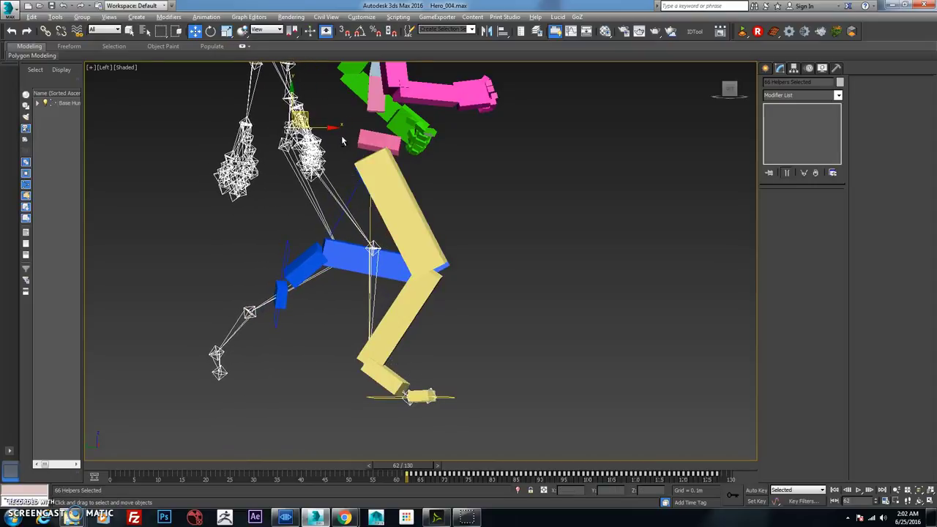
middle_click_drag(377, 246, 281, 190, "alt")
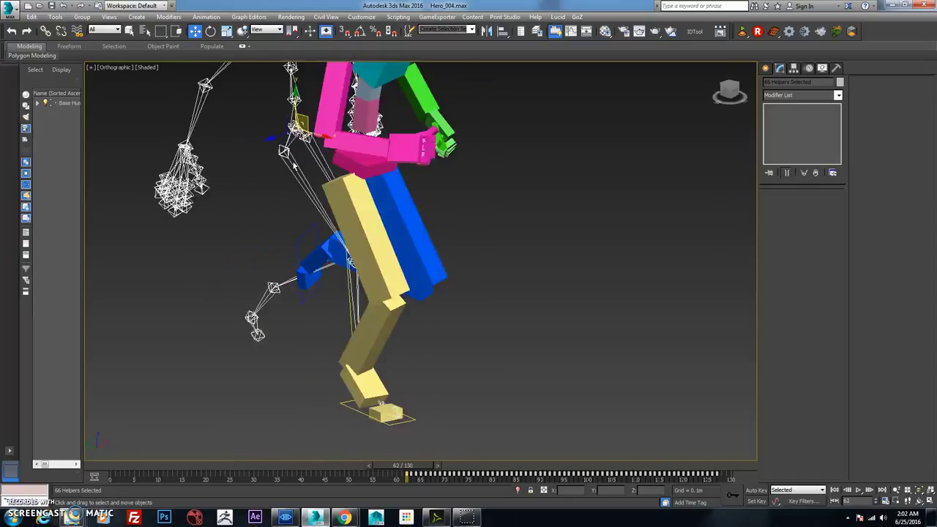
- Rotate about 3 degrees and shift the skeleton right and down to match the pink arm
key("e")
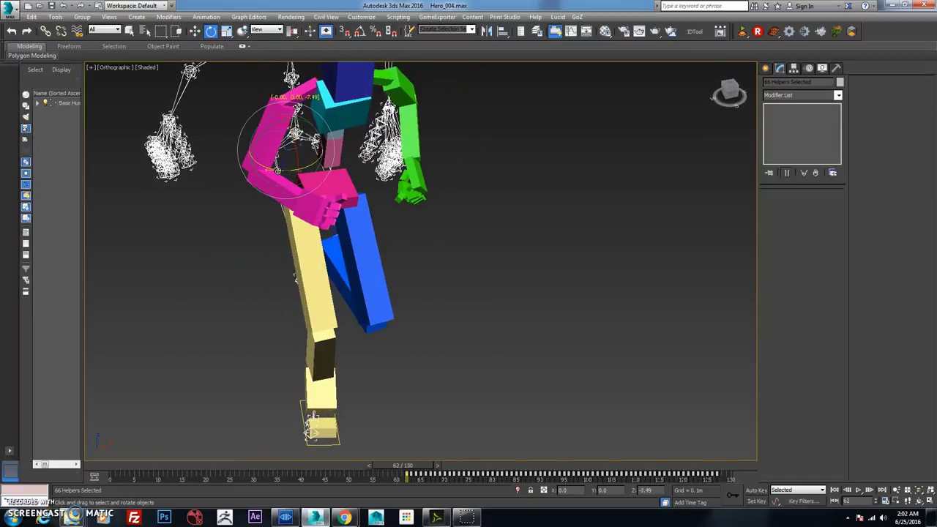
left_click_drag(284, 171, 297, 147)
key("w")
left_click_drag(309, 427, 316, 437)
key("e")
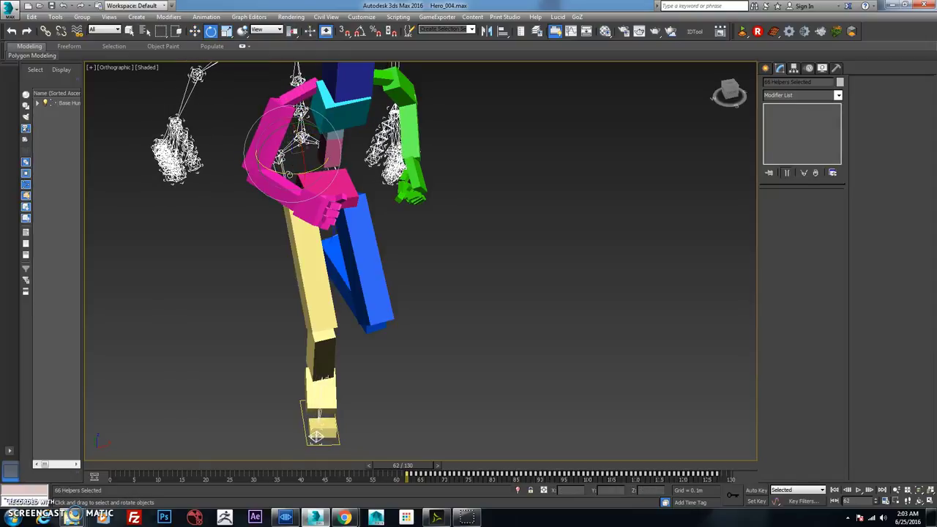
left_click_drag(291, 172, 292, 175)
left_click_drag(324, 436, 319, 437)
key("w")
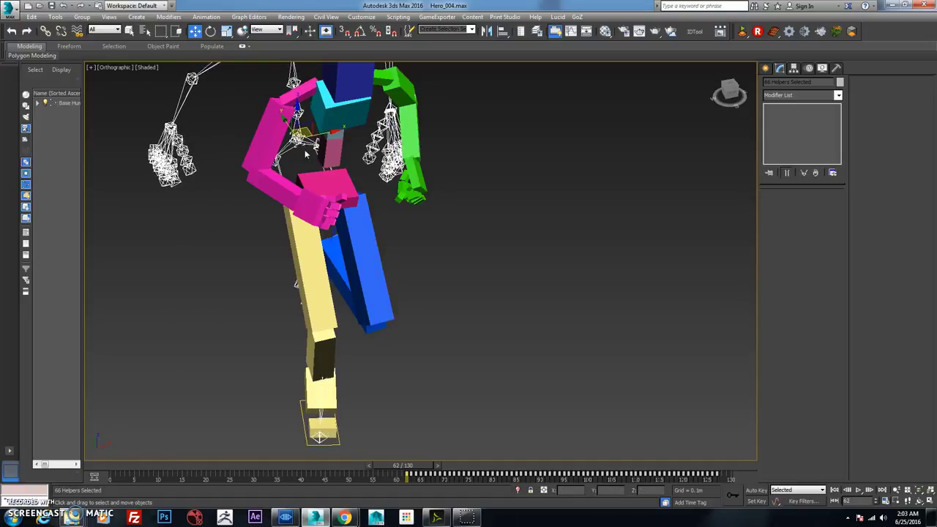
- From the side, nudge the skeleton left and tilt it to match the torso
middle_click_drag(324, 191, 275, 156, "alt")
left_click_drag(269, 132, 265, 133)
middle_click_drag(265, 133, 254, 240, "alt")
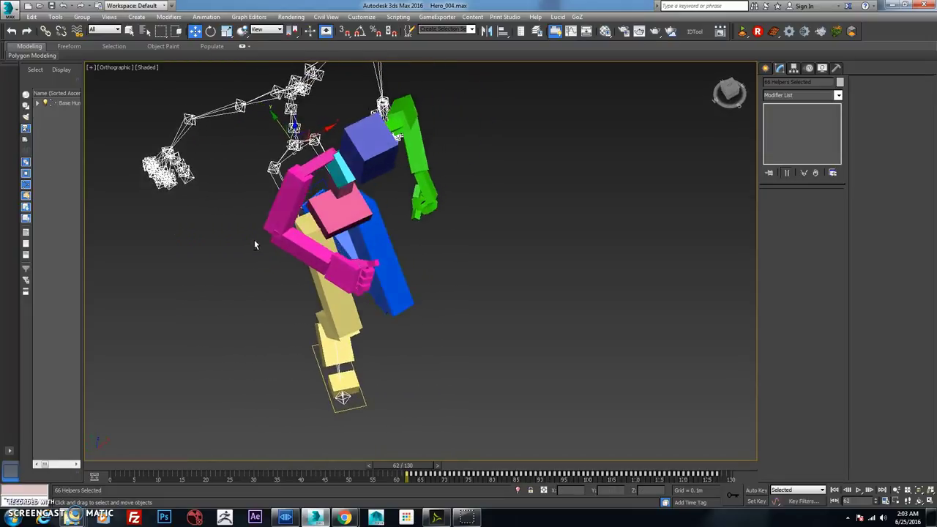
key("e")
left_click_drag(281, 185, 288, 186)
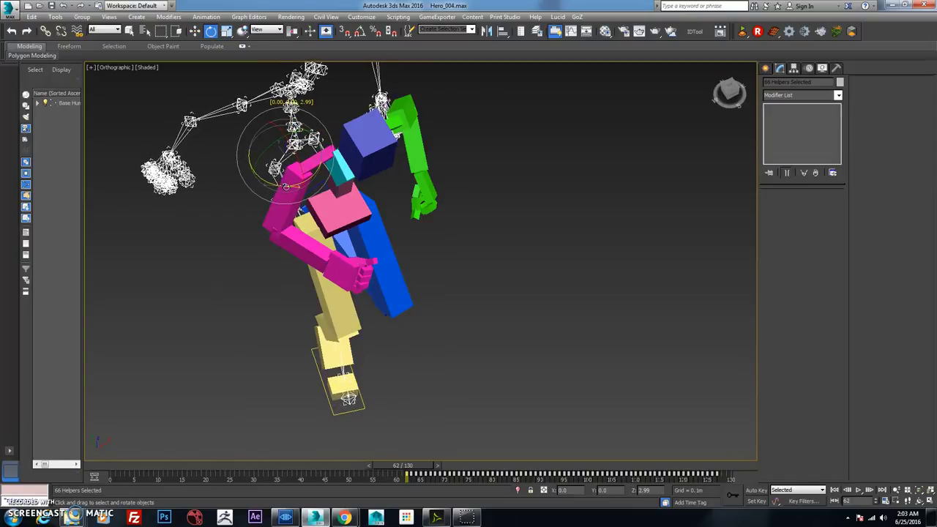
key("w")
left_click_drag(300, 129, 294, 131)
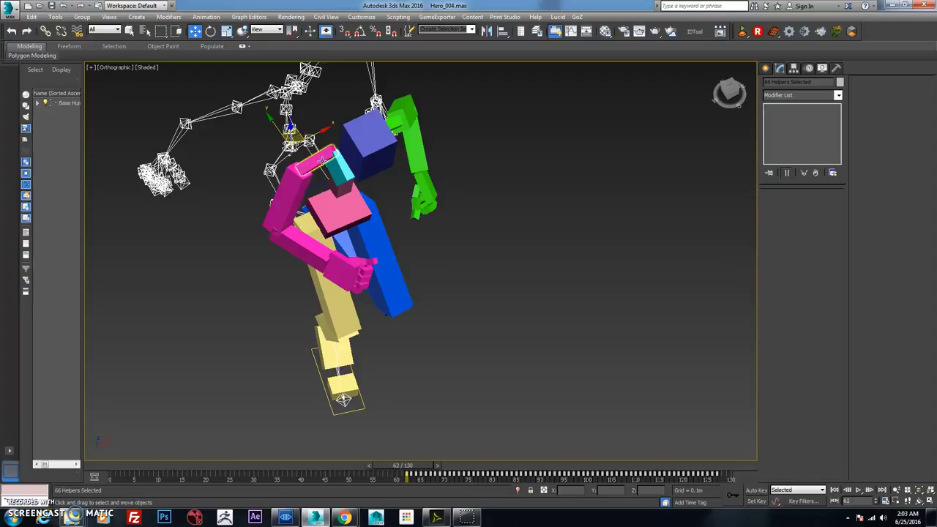
- Rotate the left-arm chain slightly and check the alignment from several angles
key("e")
left_click_drag(282, 188, 290, 139)
key("w")
key("e")
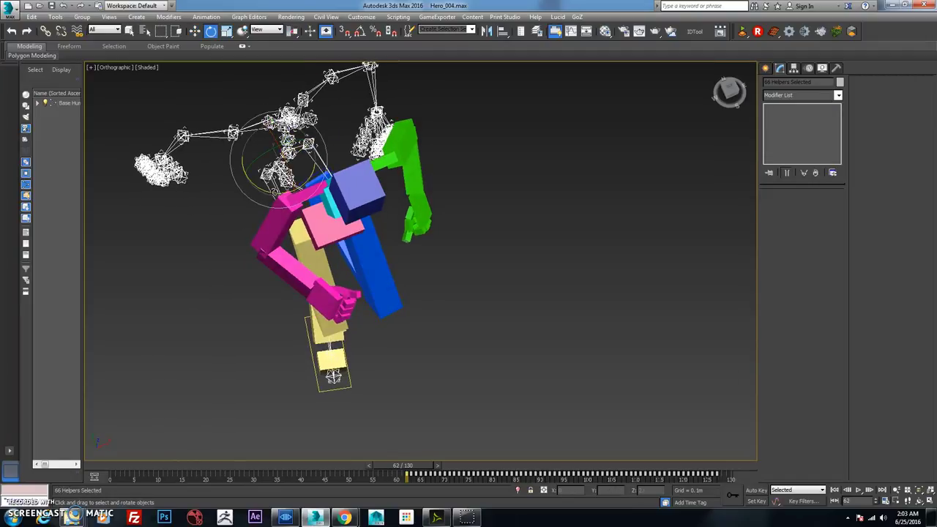
key("w")
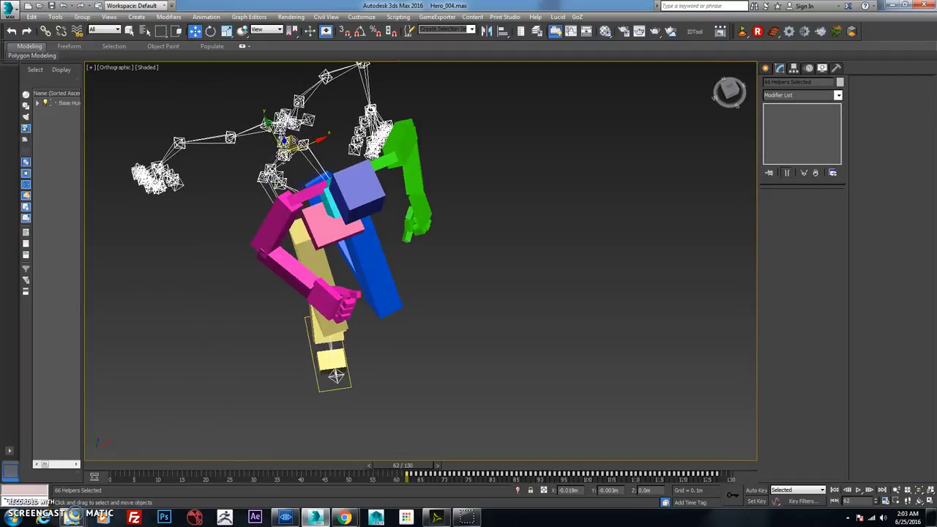
middle_click_drag(278, 192, 373, 161, "alt")
scroll(421, 143, "up", 3)
middle_click_drag(424, 142, 396, 126, "alt")
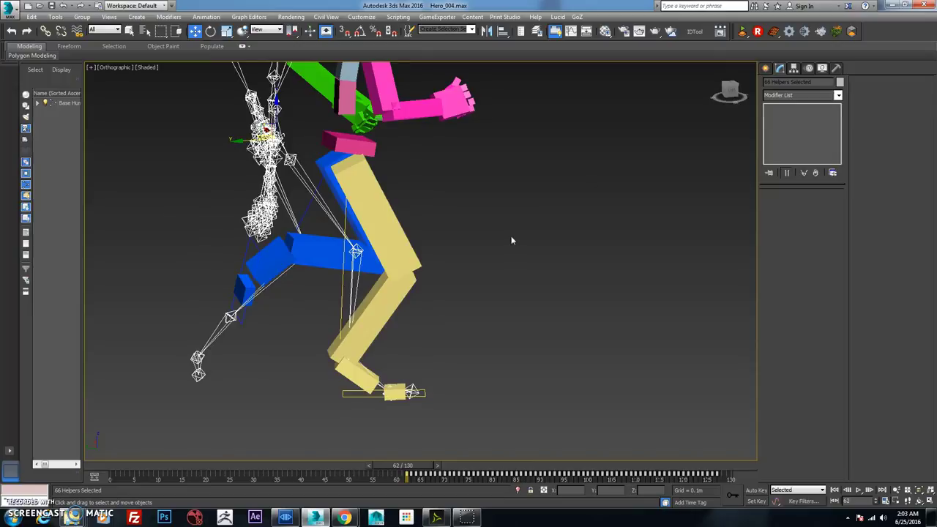
- Select the skeleton's keys from frame 62 to the end and slide them two frames earlier
middle_click_drag(511, 235, 505, 232, "alt")
scroll(463, 266, "down", 3)
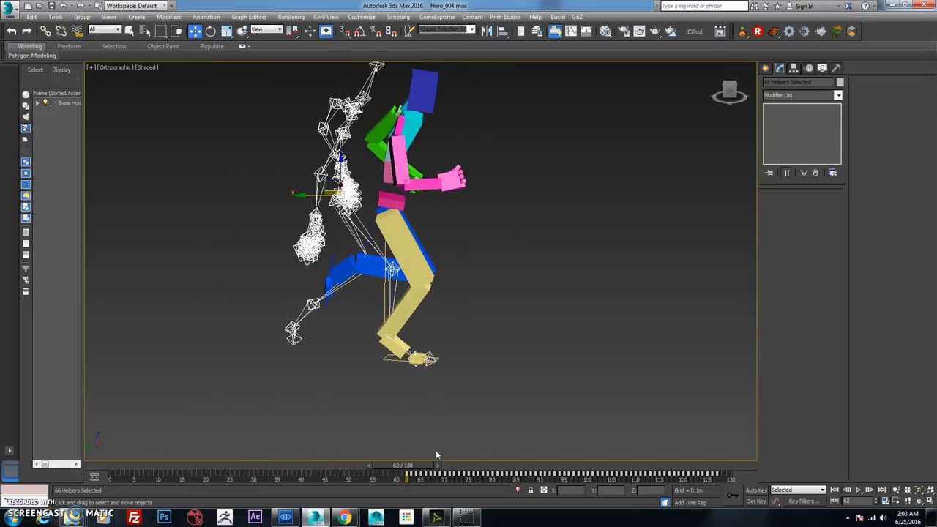
mouse_move(418, 469)
left_mouse_down()
mouse_move(432, 469)
mouse_move(414, 469)
mouse_move(433, 473)
mouse_move(424, 474)
left_mouse_up()
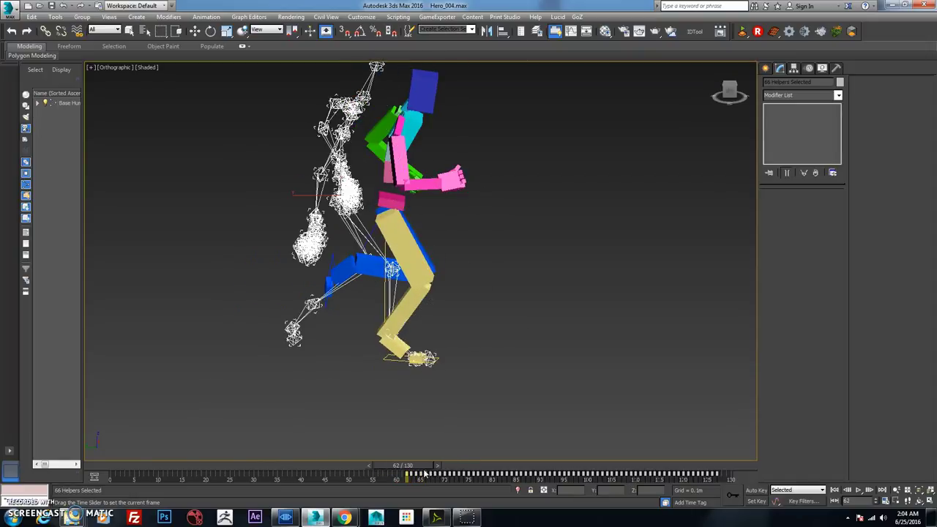
key("w")
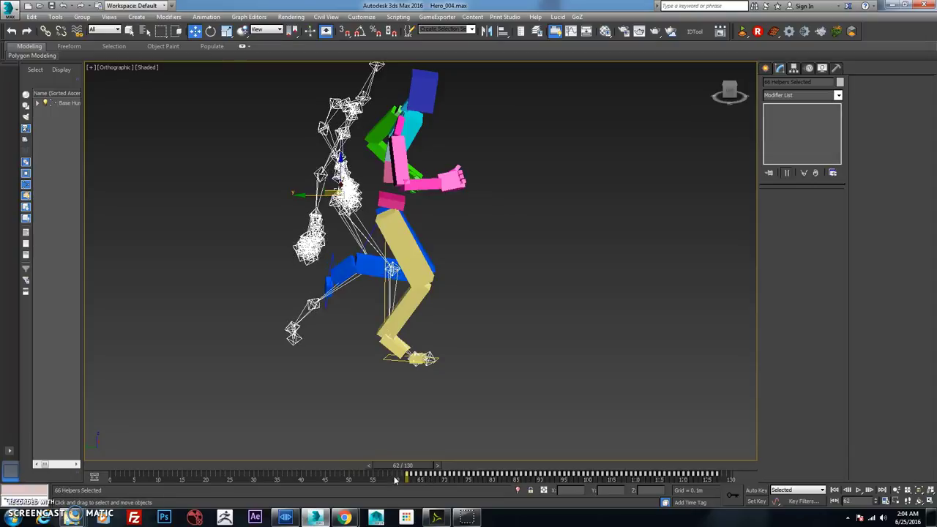
left_click(407, 481)
left_click_drag(430, 484, 717, 479)
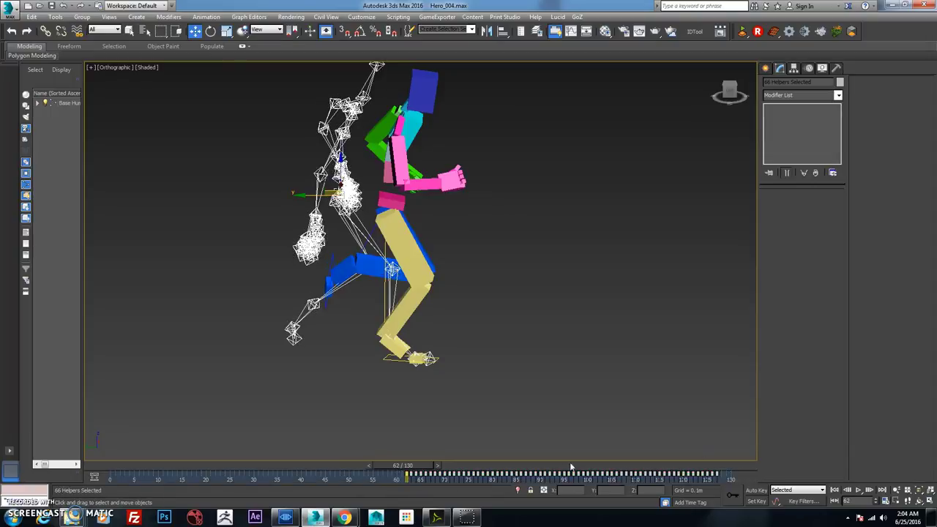
left_click_drag(443, 476, 433, 475)
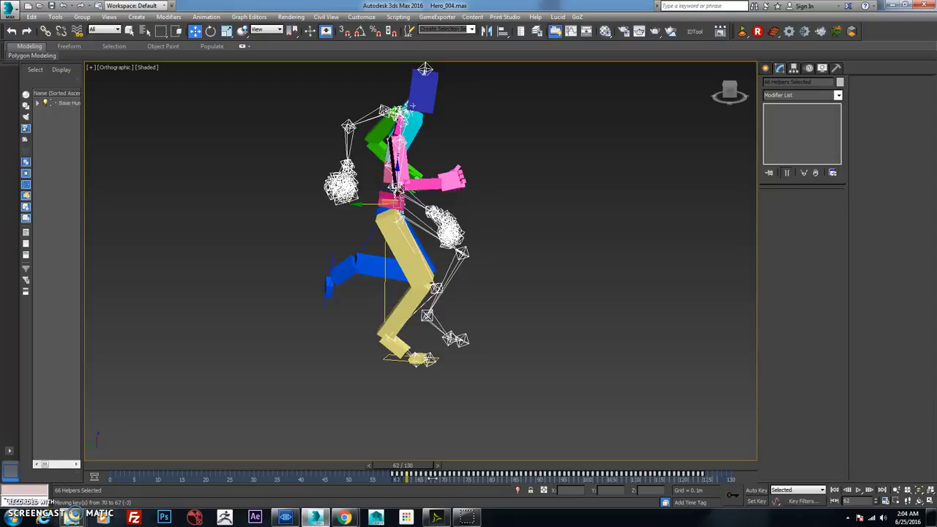
mouse_move(432, 476)
left_mouse_down()
mouse_move(420, 472)
mouse_move(431, 472)
left_mouse_up()
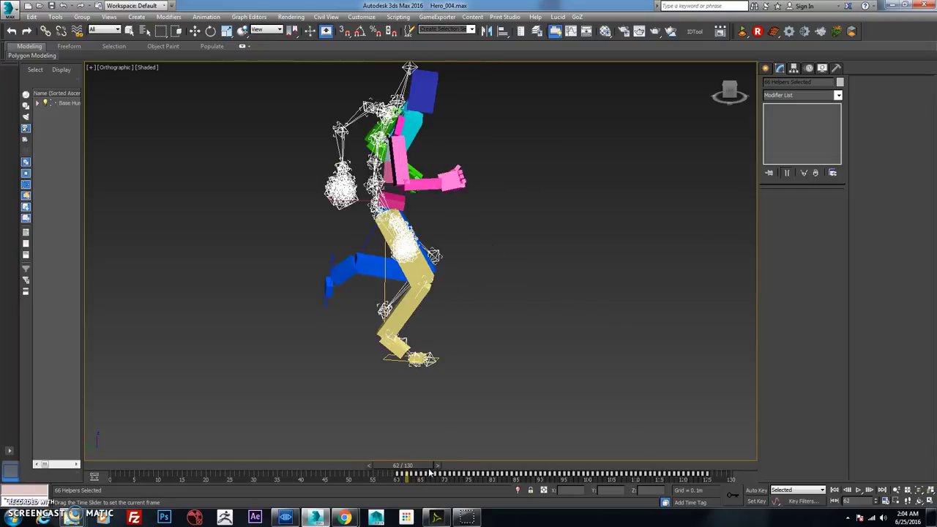
- Deselect everything and open the CAT Capture Animation tool
key("w")
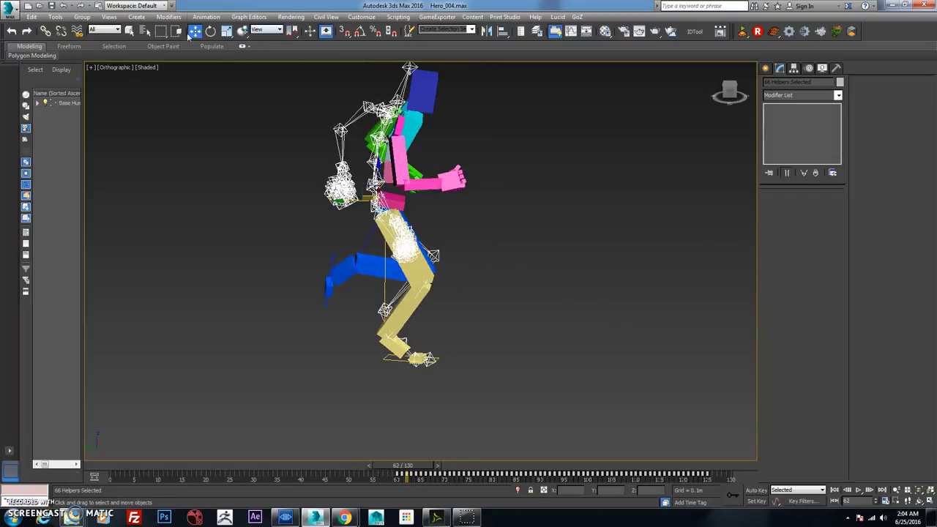
left_click(206, 17)
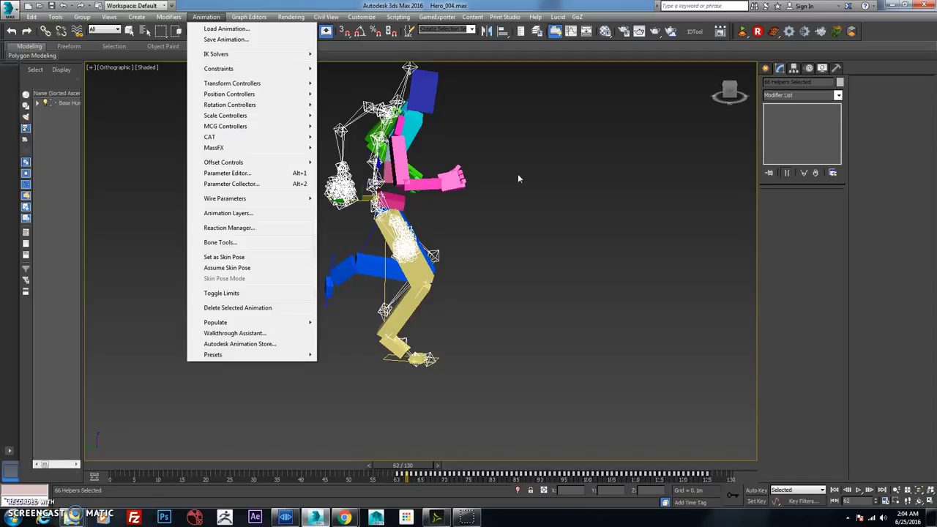
left_click(519, 171)
left_click(205, 16)
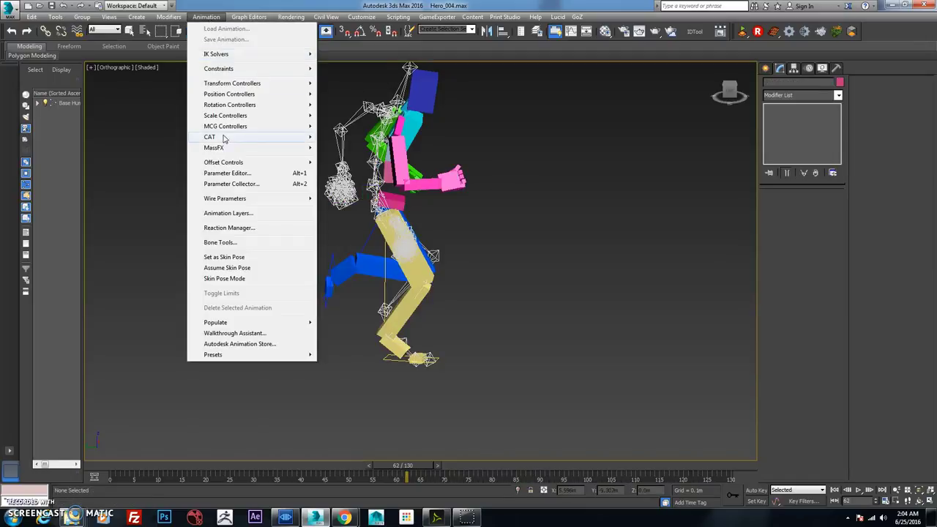
mouse_move(224, 138)
left_click(368, 141)
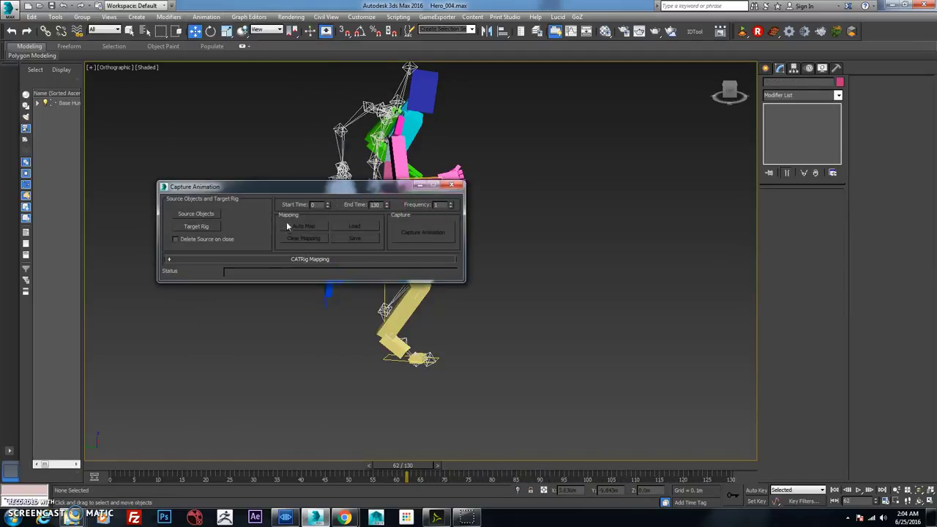
- Set Base HumanPelvis as the capture source and Base Human as the target rig
left_click(198, 214)
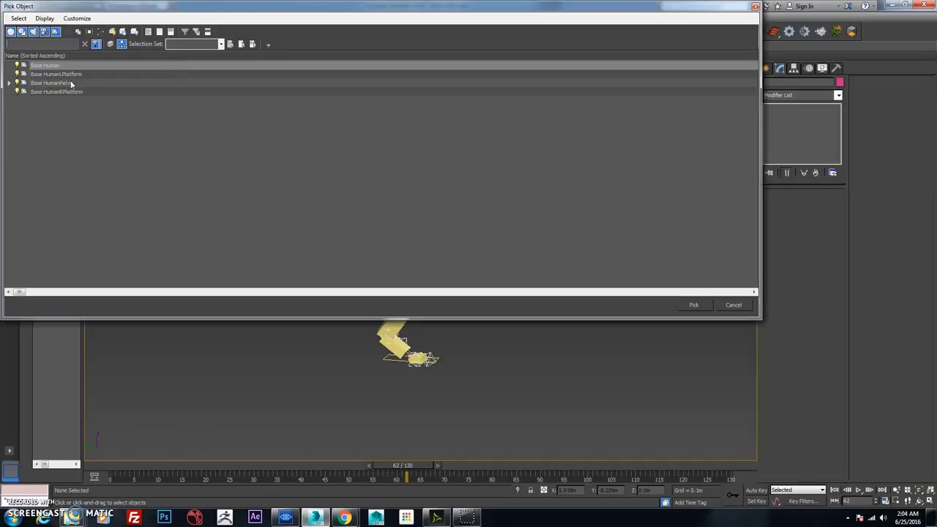
left_click(73, 67)
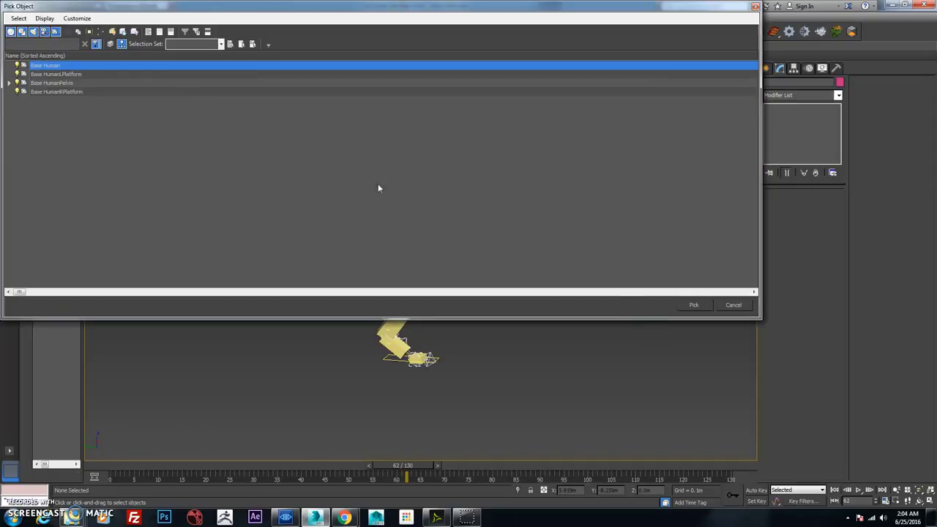
left_click(86, 84)
left_click(696, 306)
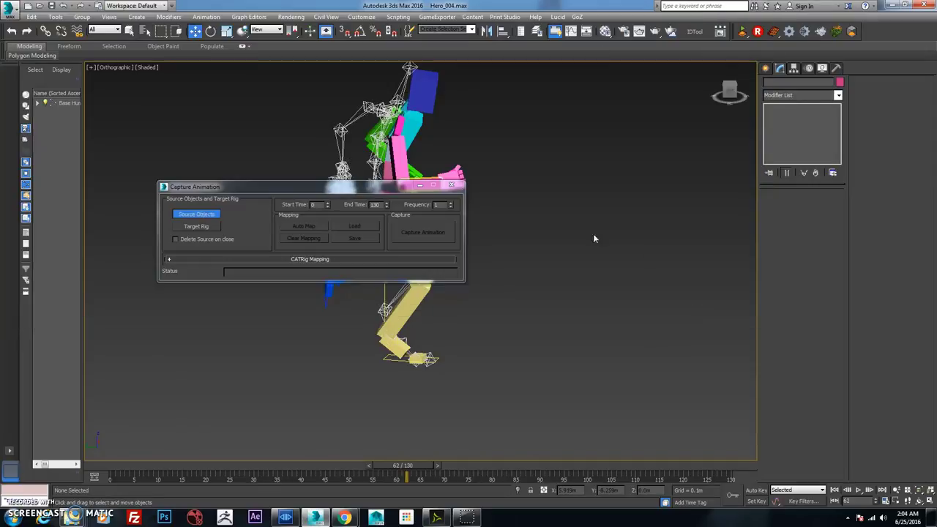
left_click(196, 226)
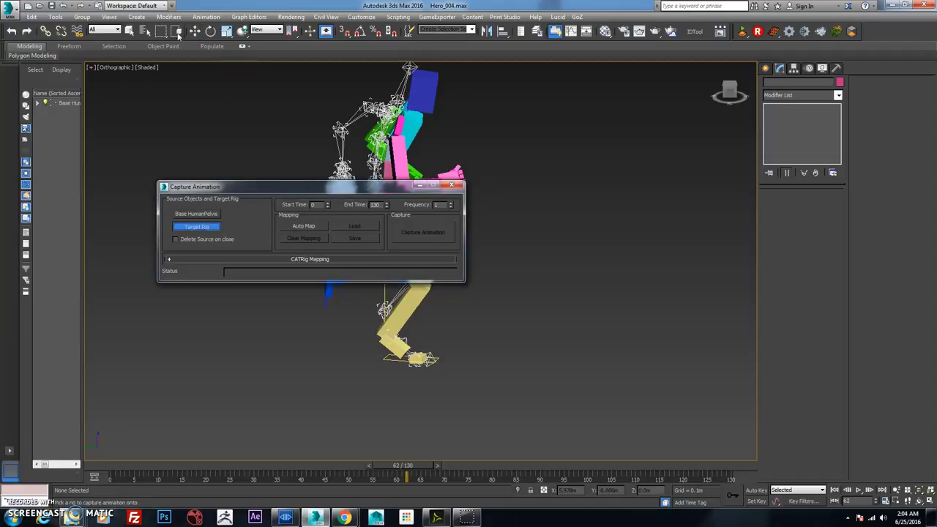
left_click(144, 31)
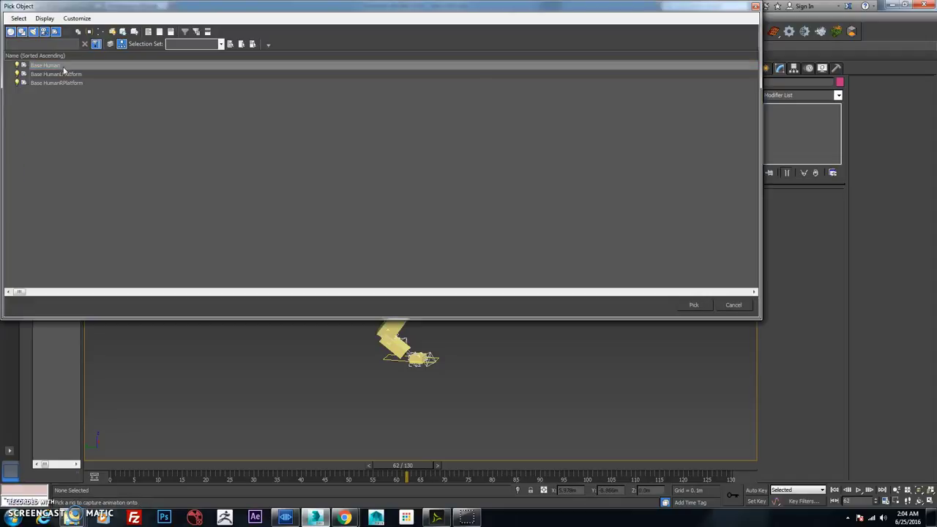
left_click(53, 66)
left_click(694, 305)
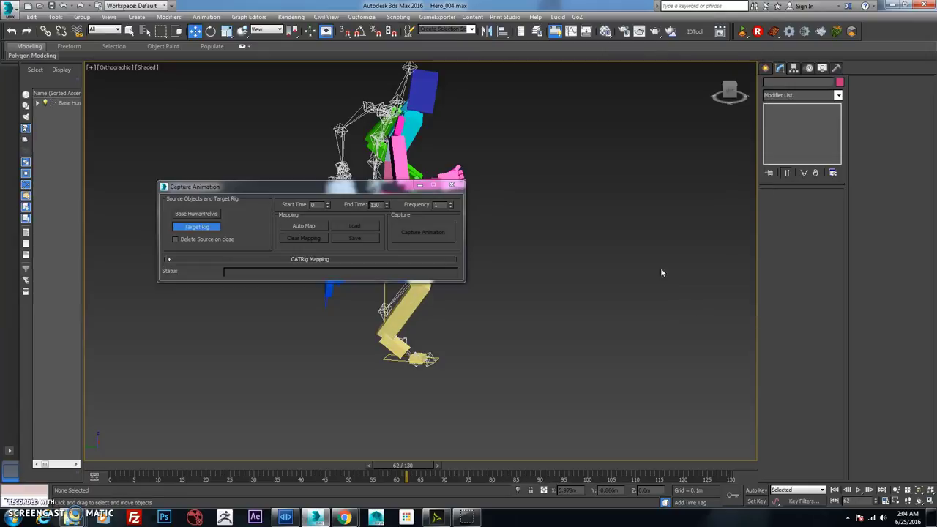
- Load Mixamo_AutoCAT_MappingPreset.cam and capture the animation onto the rig
left_click(349, 229)
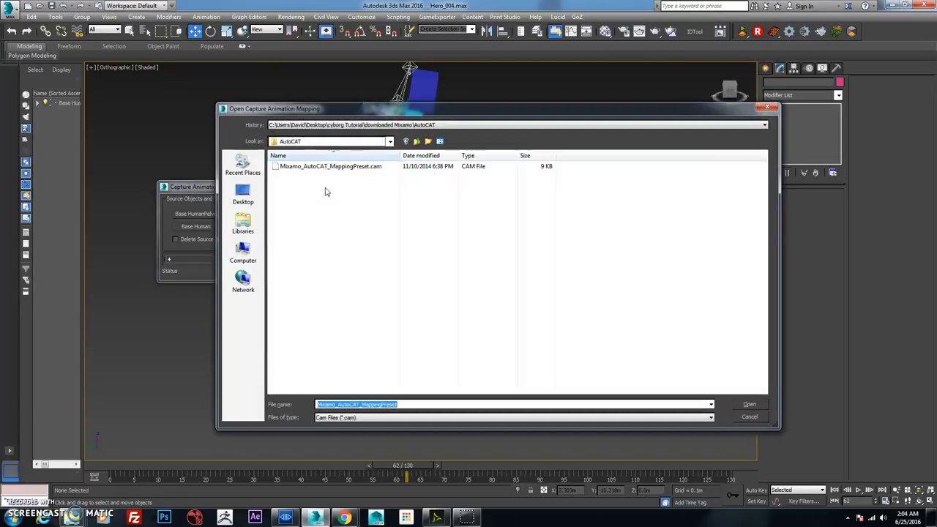
left_click(329, 167)
left_click(749, 404)
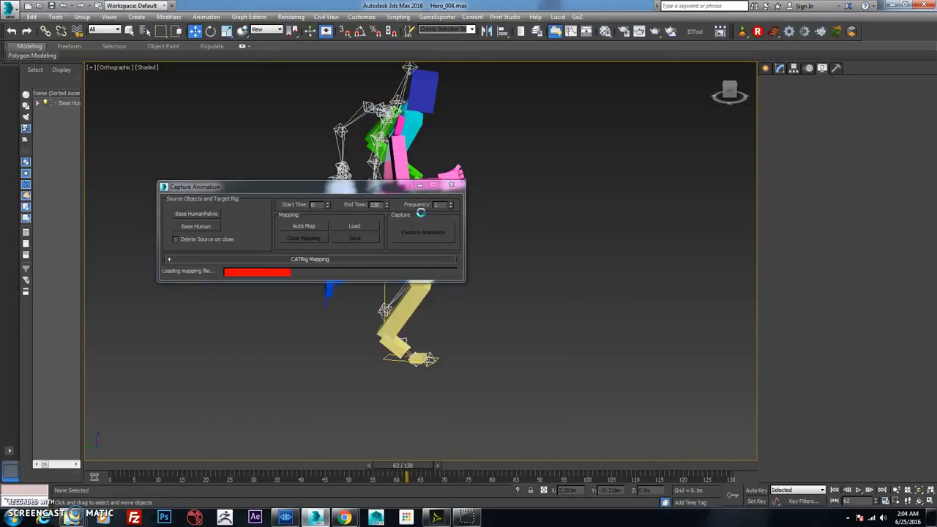
left_click(426, 232)
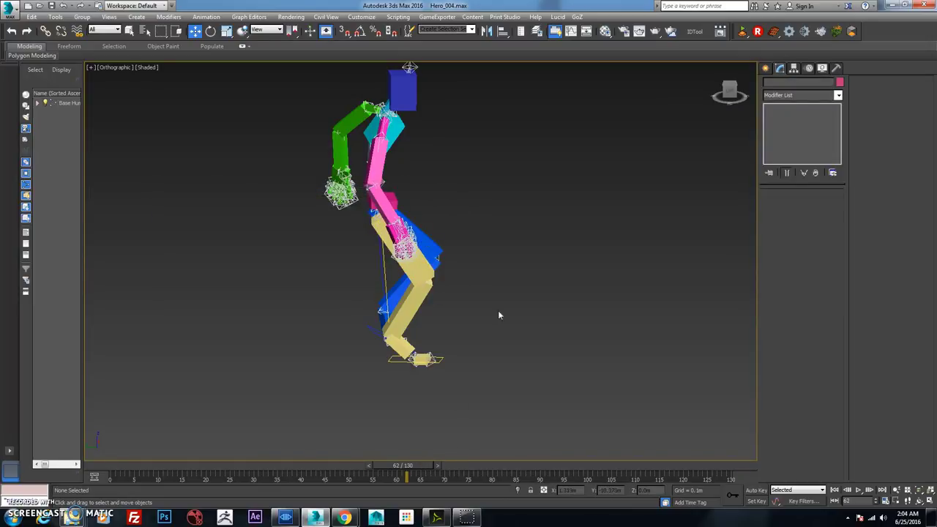
- Select the rig's pelvis hub and switch the viewport to Perspective
middle_click_drag(461, 202, 312, 228, "alt")
left_click(333, 221)
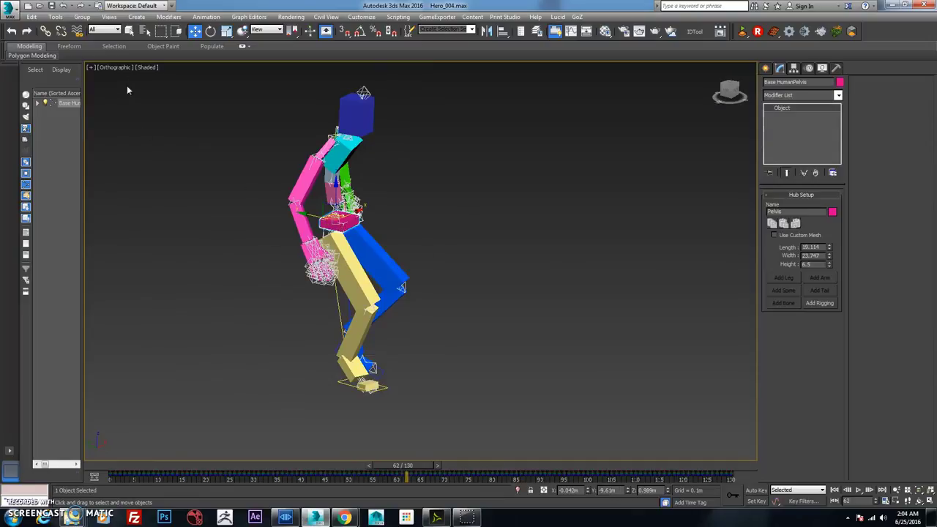
left_click(117, 67)
left_click(151, 103)
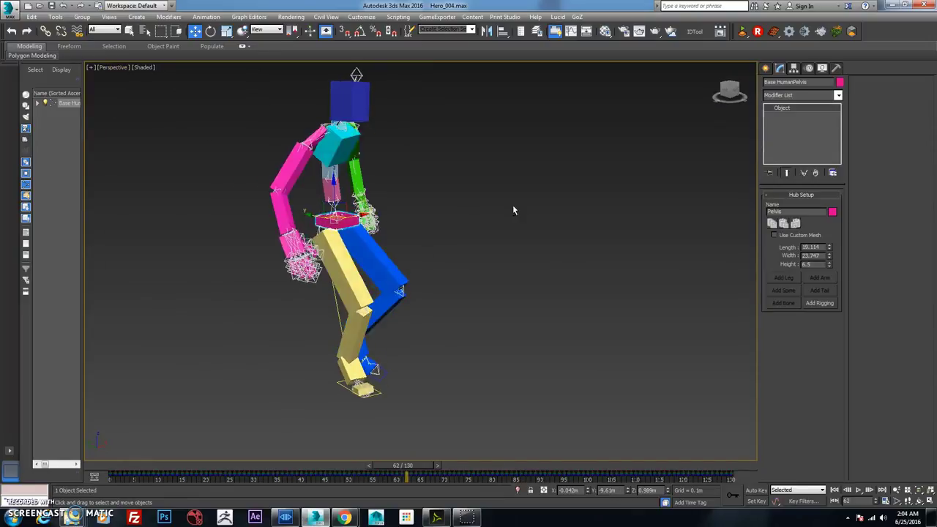
middle_click_drag(528, 207, 497, 233, "alt")
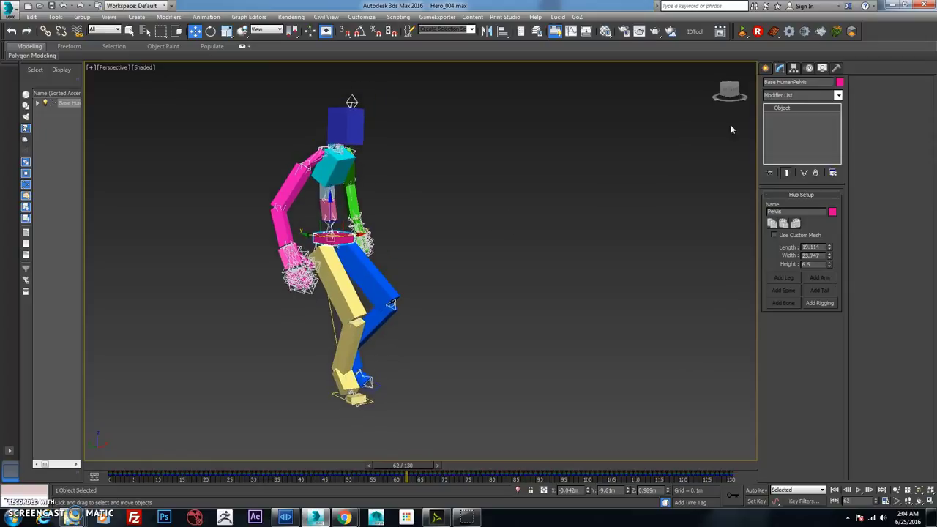
- In the Motion panel's Layer Manager, select the new CollapsedLayer
left_click(794, 69)
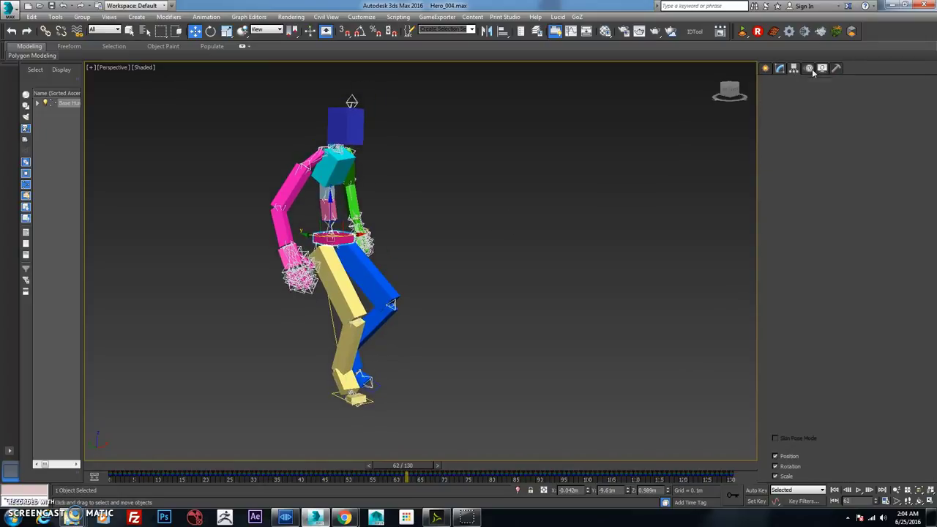
left_click(813, 210)
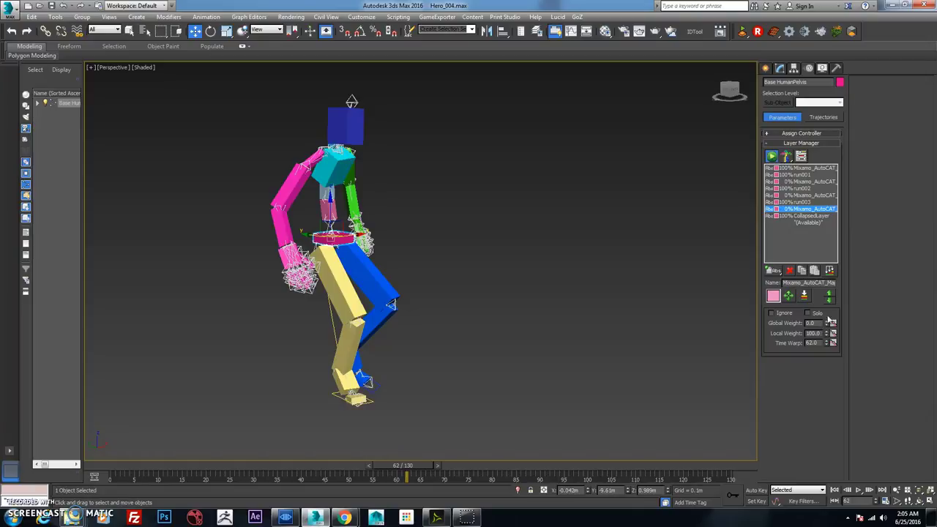
left_click(812, 216)
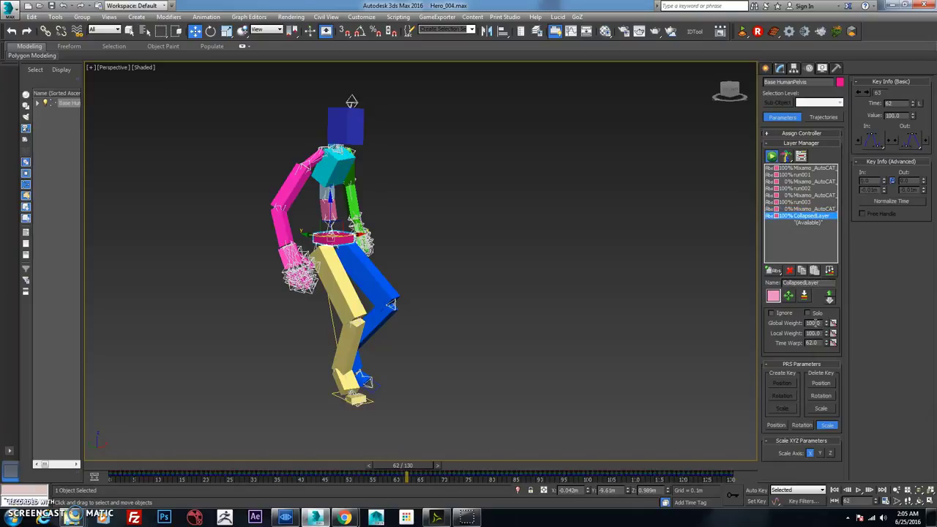
- Rename the CollapsedLayer to run004
left_click_drag(818, 282, 747, 284)
type("run004")
left_click(803, 183)
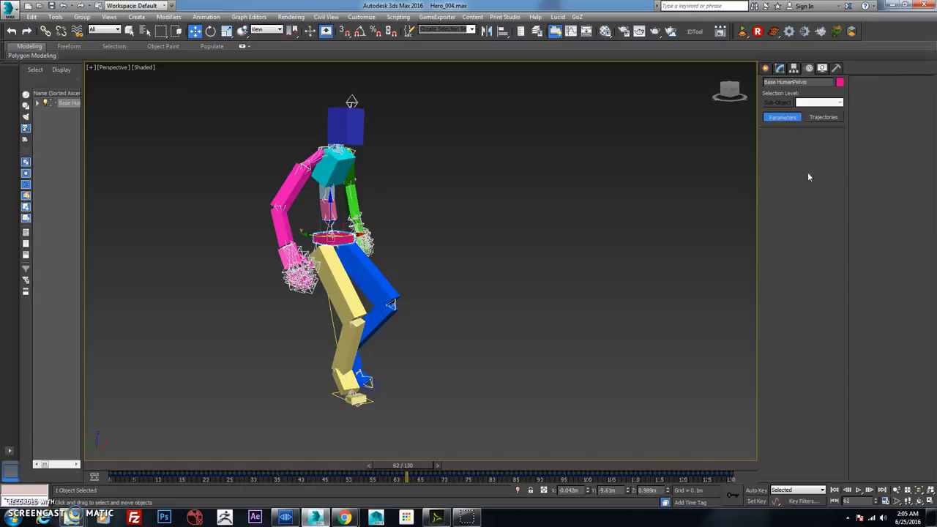
left_click(805, 216)
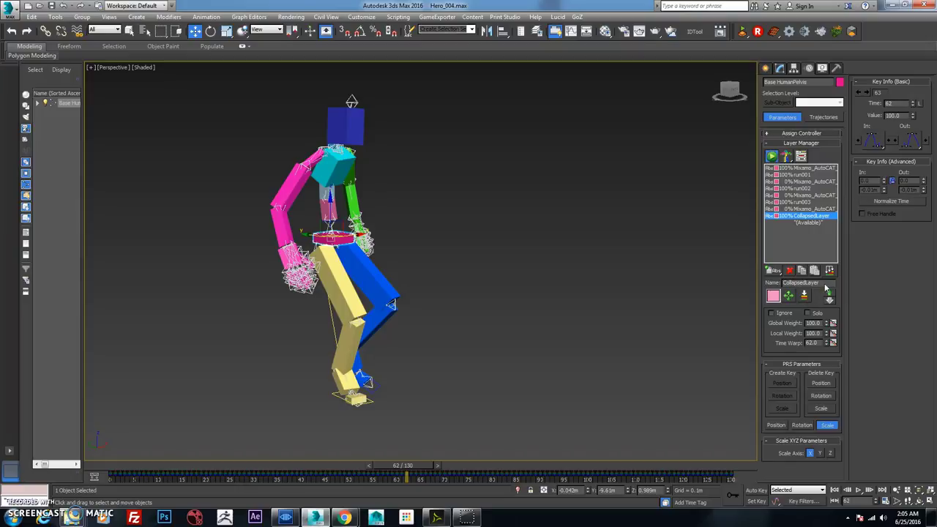
left_click_drag(820, 283, 727, 272)
type("run004")
key("Return")
- Colour the layers: run004 blue, run003 olive, run002 red
left_click(774, 295)
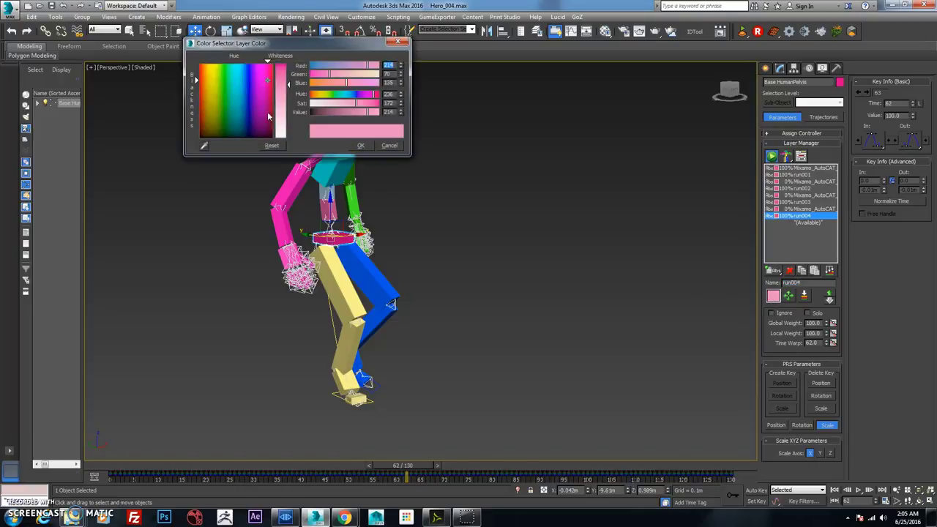
left_click_drag(281, 123, 286, 65)
left_click(361, 146)
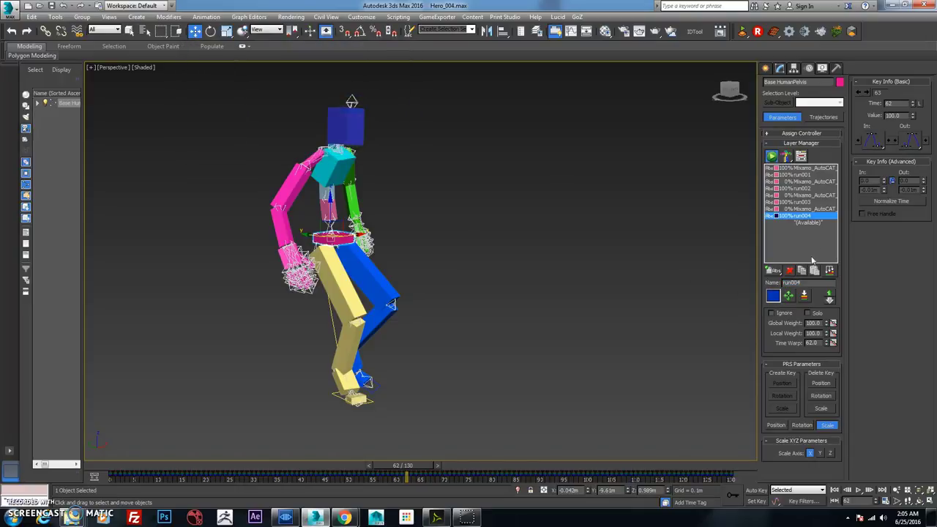
left_click(798, 202)
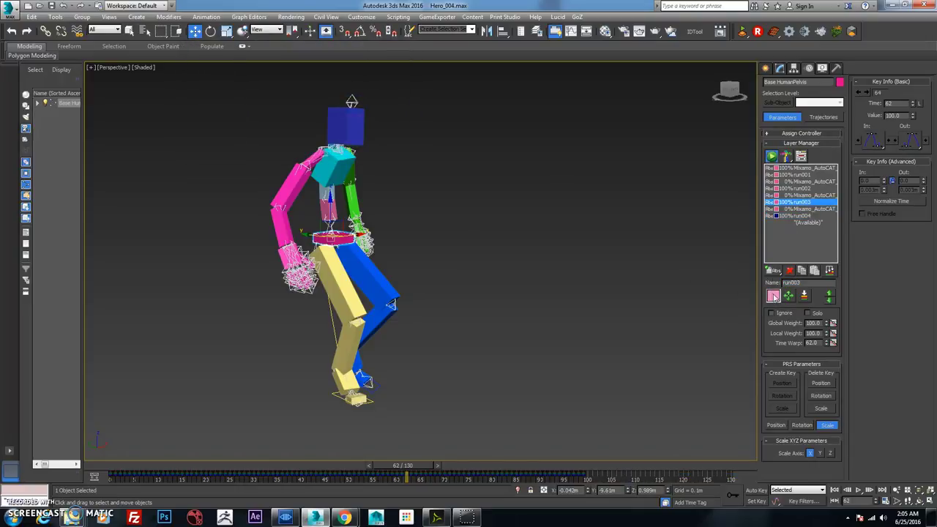
left_click(773, 296)
left_click_drag(286, 84, 286, 64)
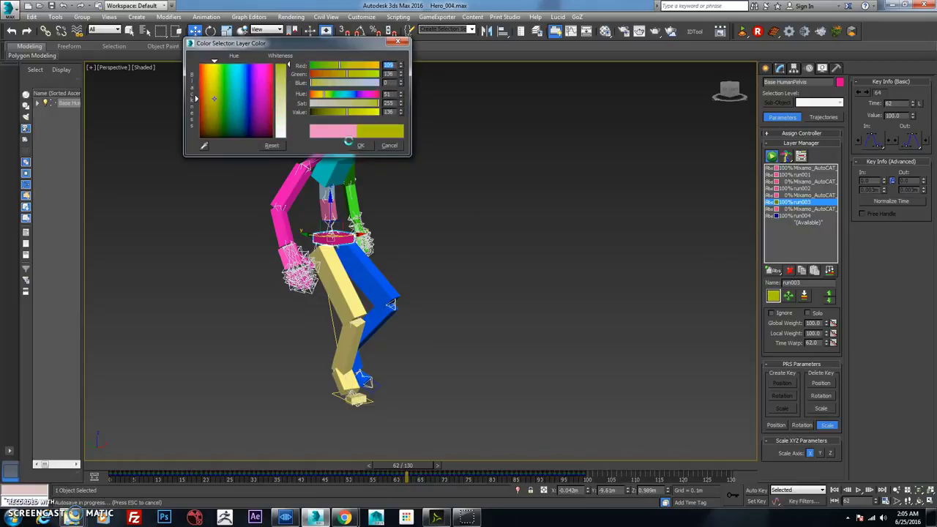
left_click(360, 146)
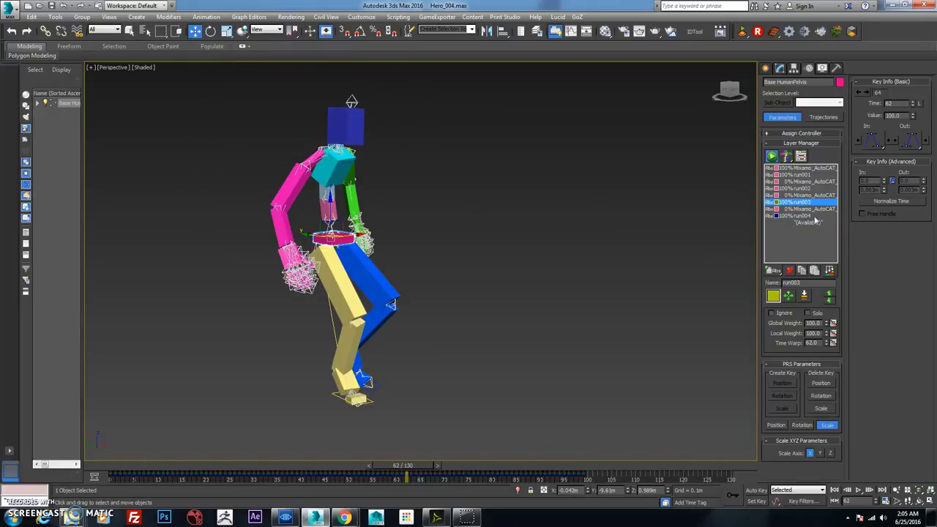
left_click(800, 189)
left_click(773, 295)
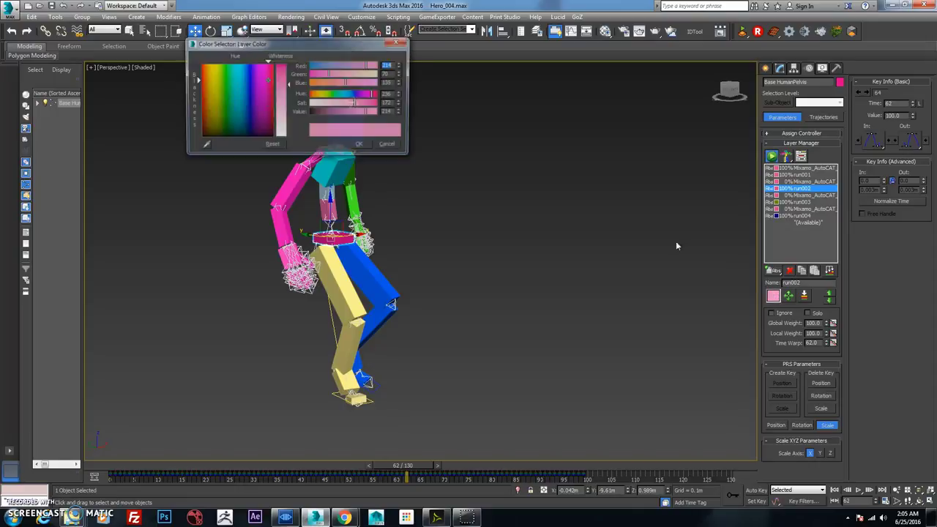
left_click(198, 64)
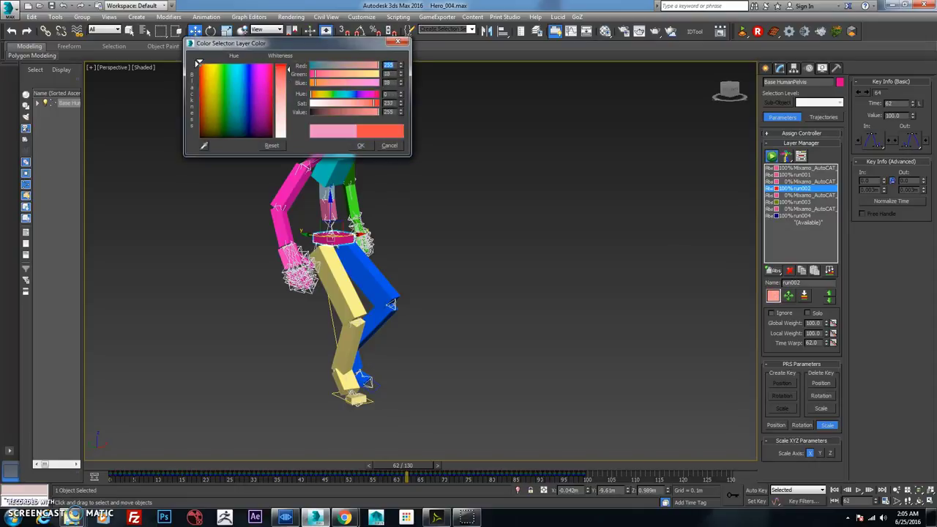
left_click(360, 145)
left_click(799, 176)
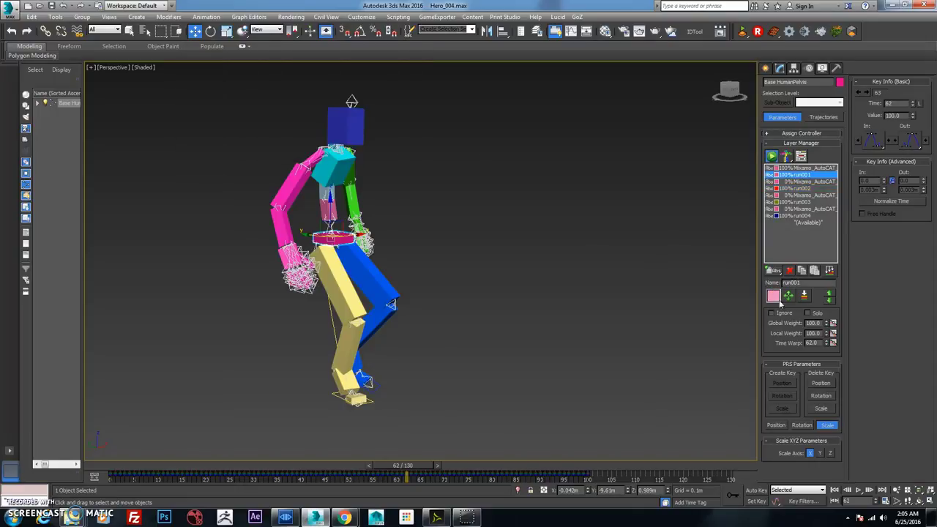
- Colour the run001 layer blue and show the rig tinted by layer colour
left_click(774, 295)
left_click_drag(217, 129, 244, 115)
left_click_drag(375, 111, 357, 98)
left_click(360, 146)
left_click_drag(789, 156, 790, 190)
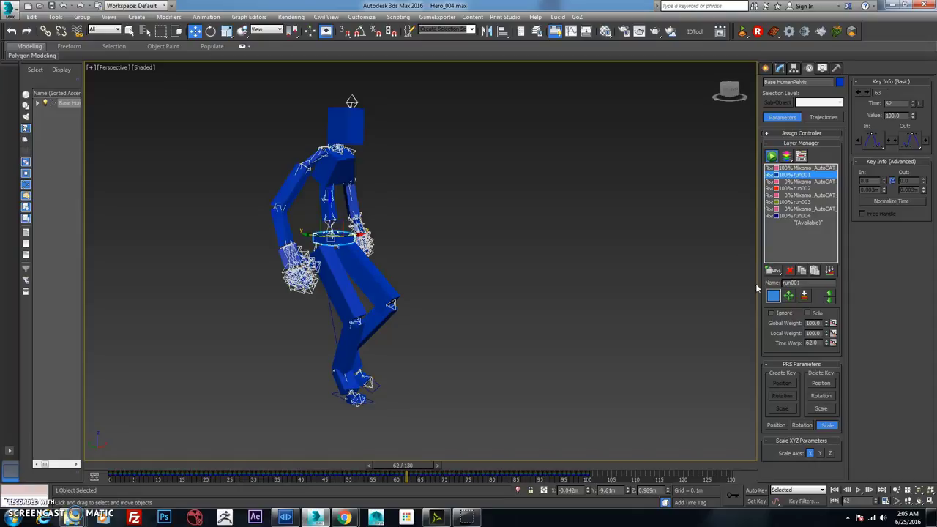
- Ignore run004 to compare motion over frames 16–61, then re-enable it
mouse_move(403, 466)
left_mouse_down()
mouse_move(308, 464)
mouse_move(472, 476)
mouse_move(399, 474)
left_mouse_up()
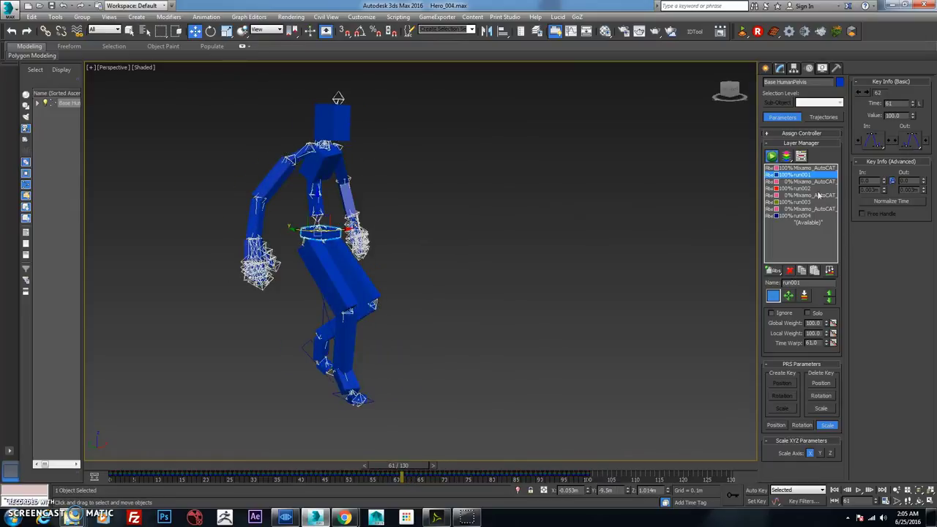
left_click(799, 216)
left_click(771, 314)
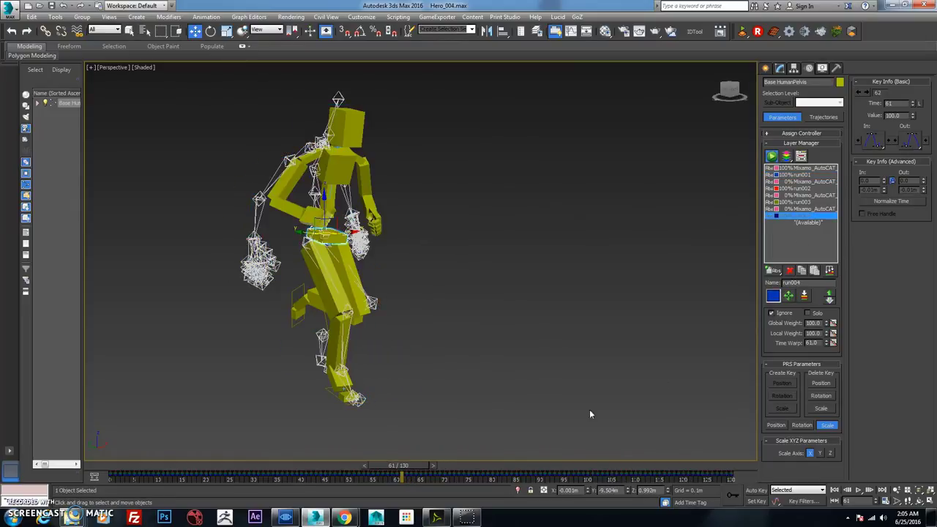
left_click_drag(418, 467, 282, 468)
middle_click_drag(379, 355, 440, 314)
left_click_drag(253, 472, 444, 477)
left_click(771, 313)
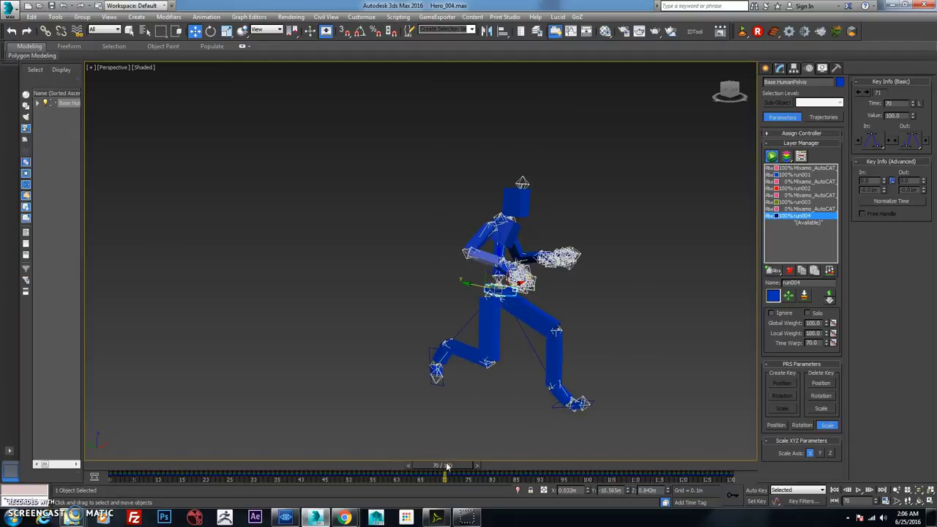
left_click_drag(447, 468, 411, 473)
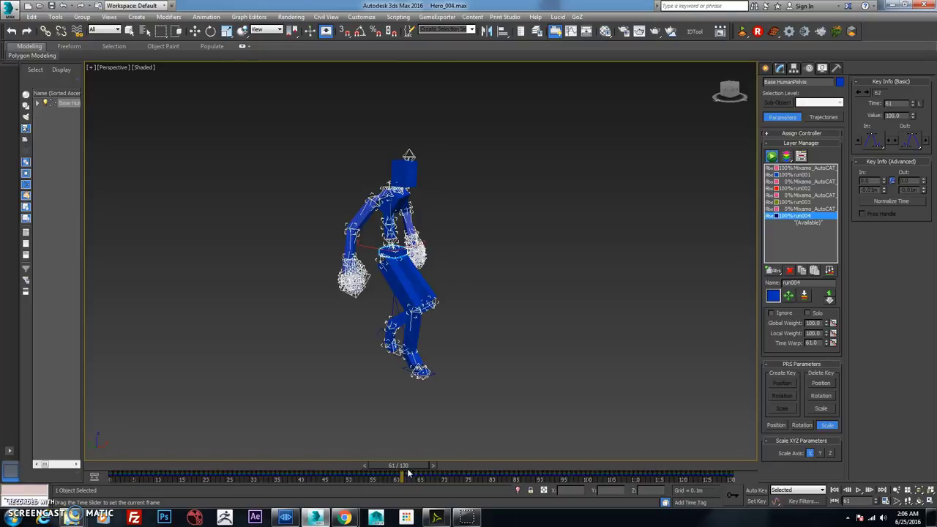
mouse_move(411, 474)
left_mouse_down()
mouse_move(397, 476)
mouse_move(411, 476)
left_mouse_up()
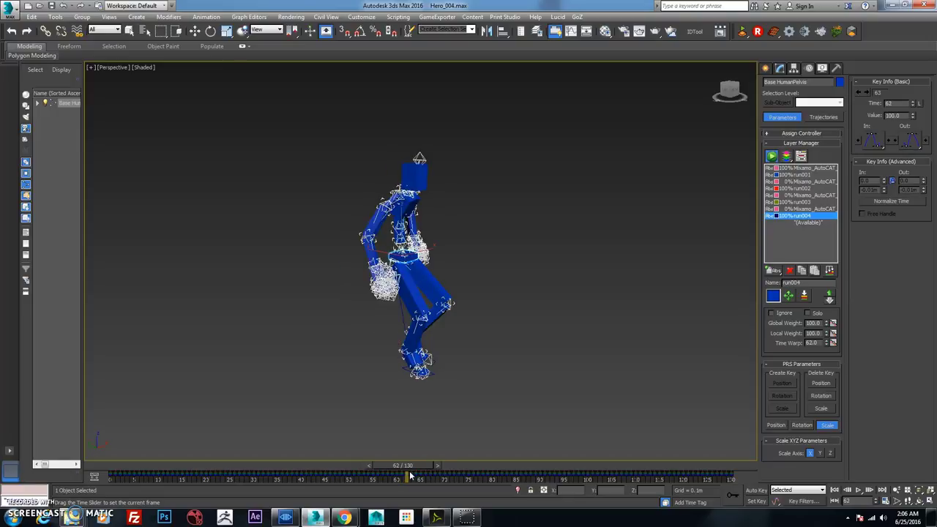
- Switch to the Move tool and turn on Auto Key at frame 62
key("w")
scroll(504, 297, "up", 2)
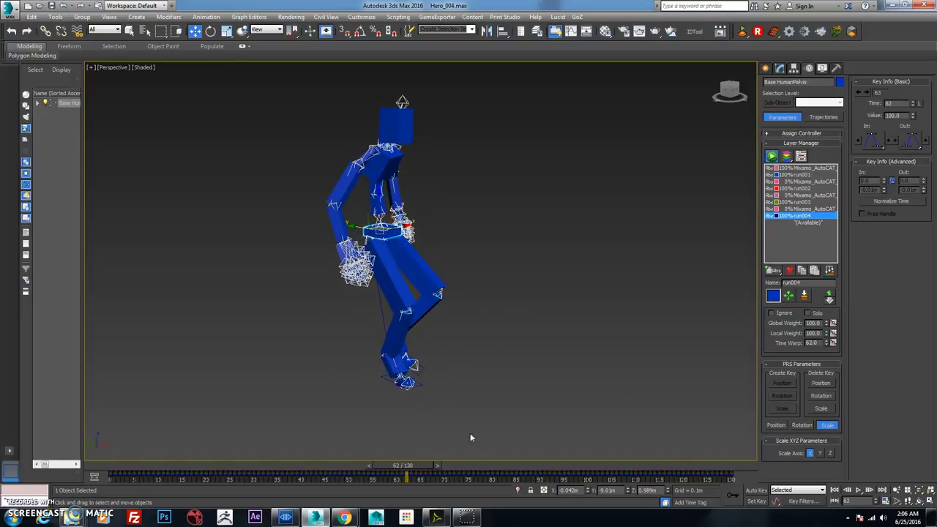
left_click(756, 490)
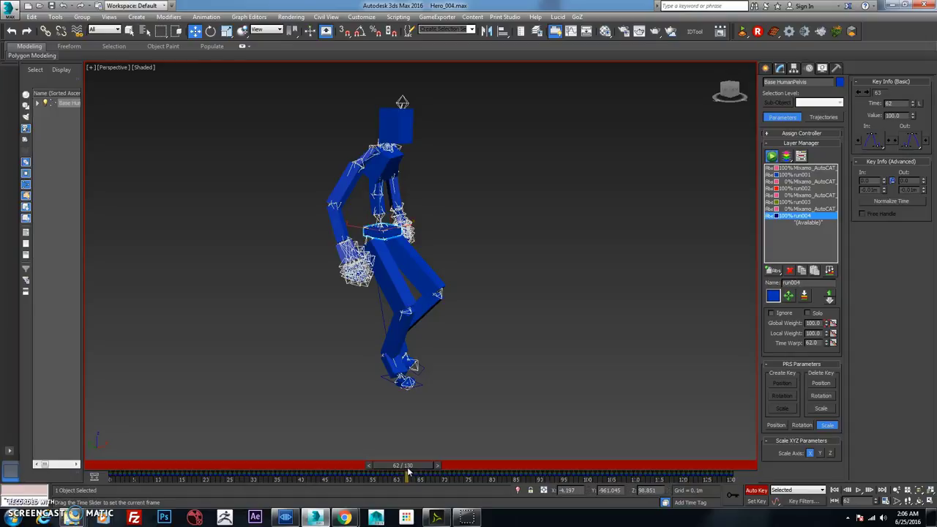
- Key run004's Global Weight to 0 and scrub to check the blend
left_click_drag(407, 467, 380, 467)
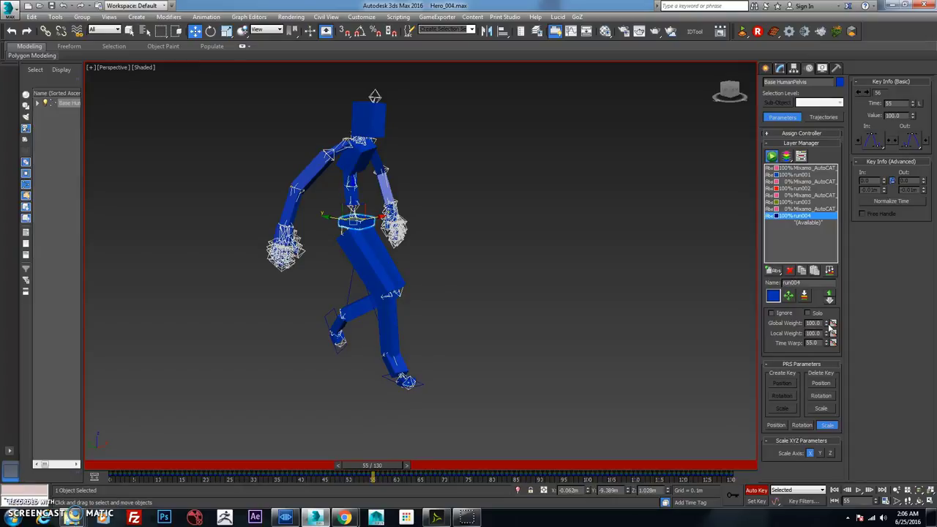
right_click(831, 326)
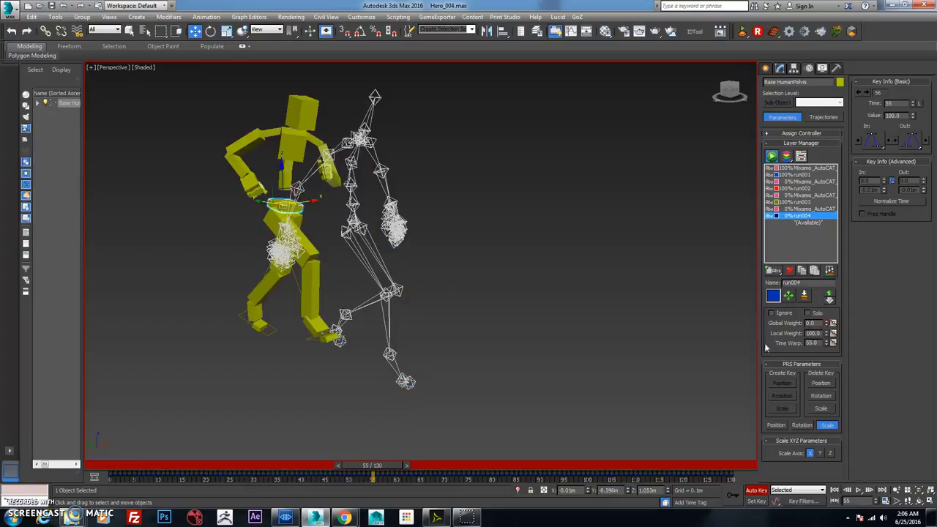
left_click_drag(393, 470, 372, 478)
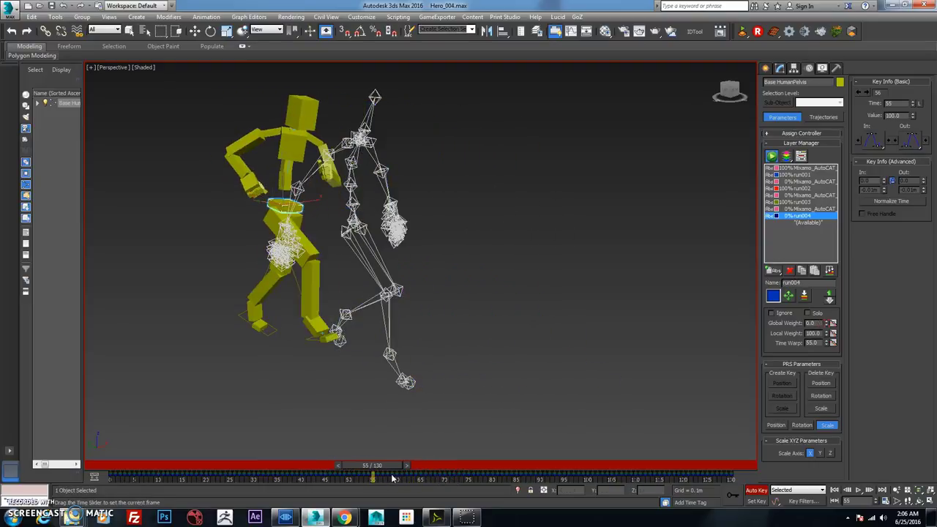
- Select the right upper arm and forearm, preview frames 55–56, then deselect
key("w")
left_click(246, 147)
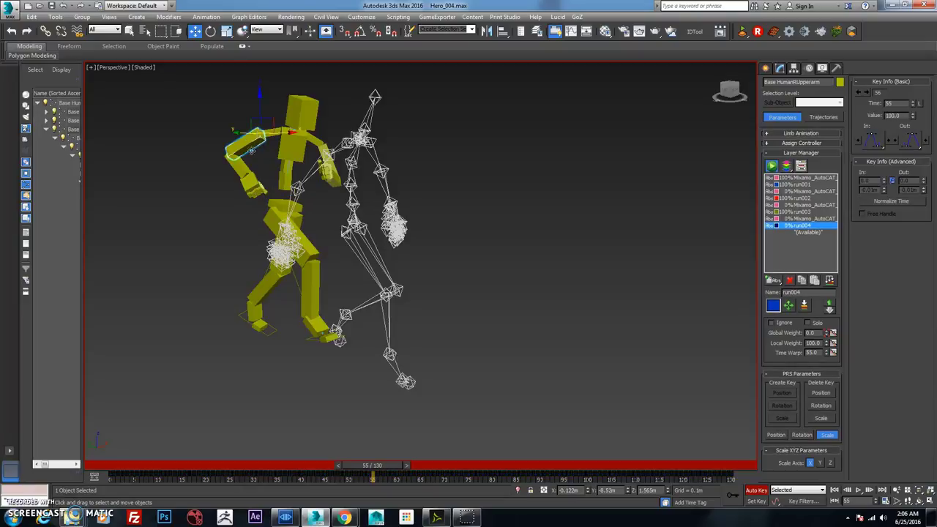
left_click(246, 170, "ctrl")
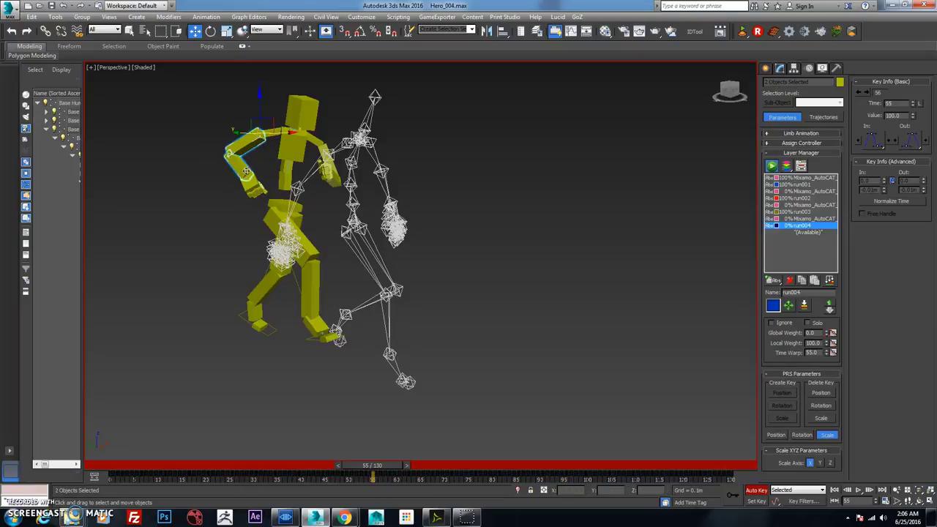
left_click_drag(383, 467, 388, 469)
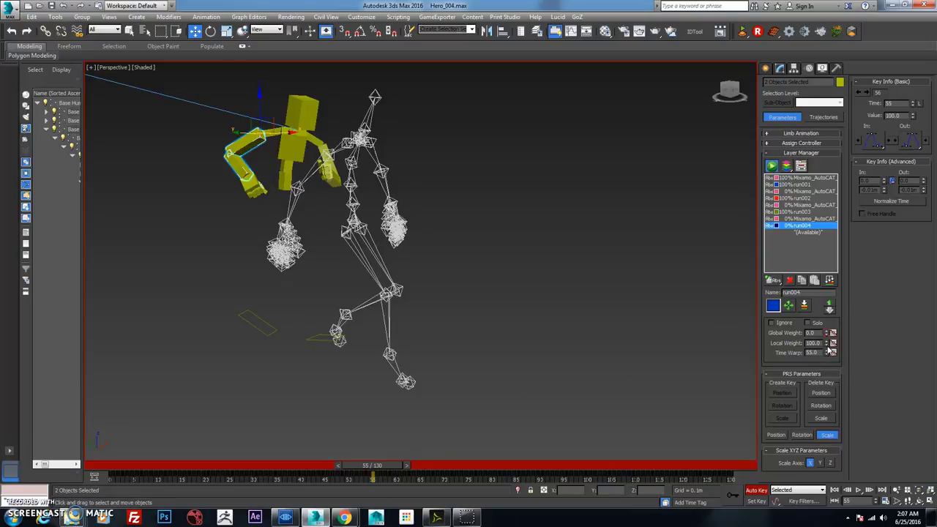
left_click_drag(362, 471, 394, 469)
left_click(498, 331)
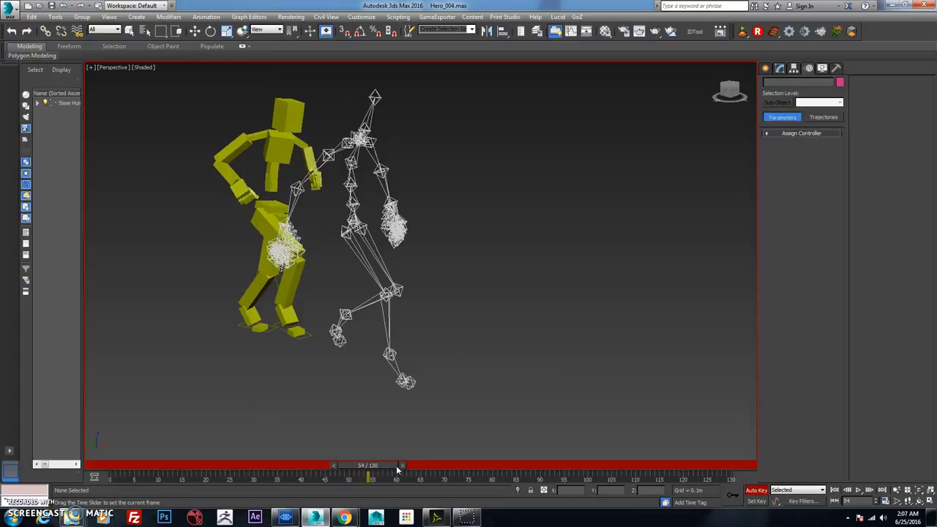
- Select the left arm, nudge local weight and restore 100, reviewing frames 45–51
left_click_drag(398, 471, 384, 469)
key("w")
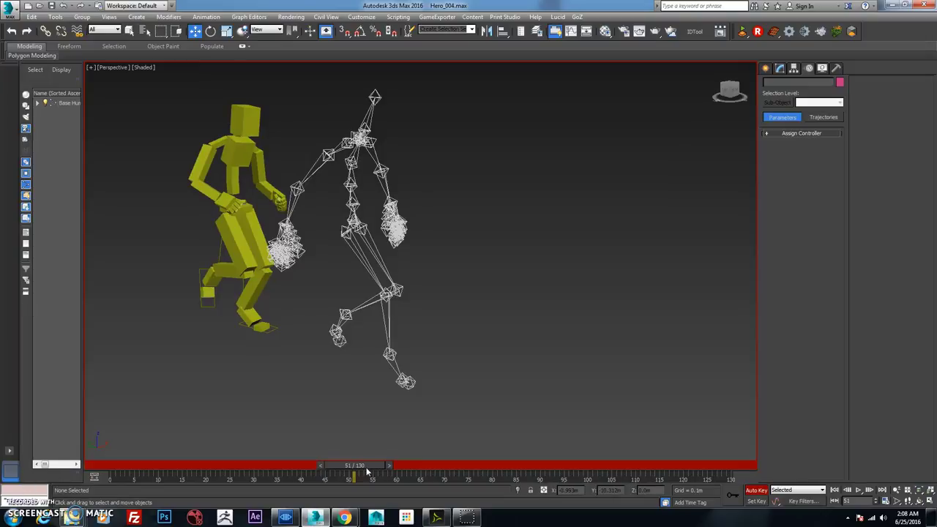
left_click_drag(365, 467, 388, 466)
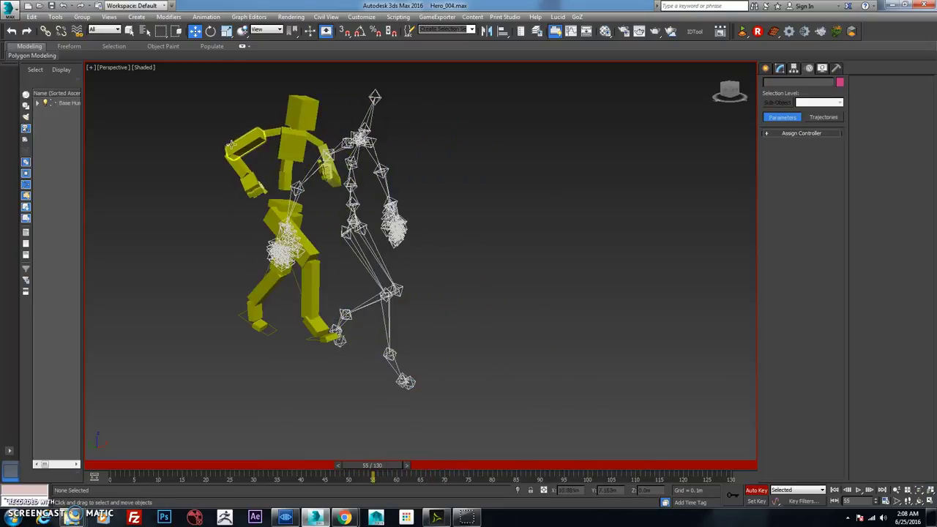
left_click(245, 171)
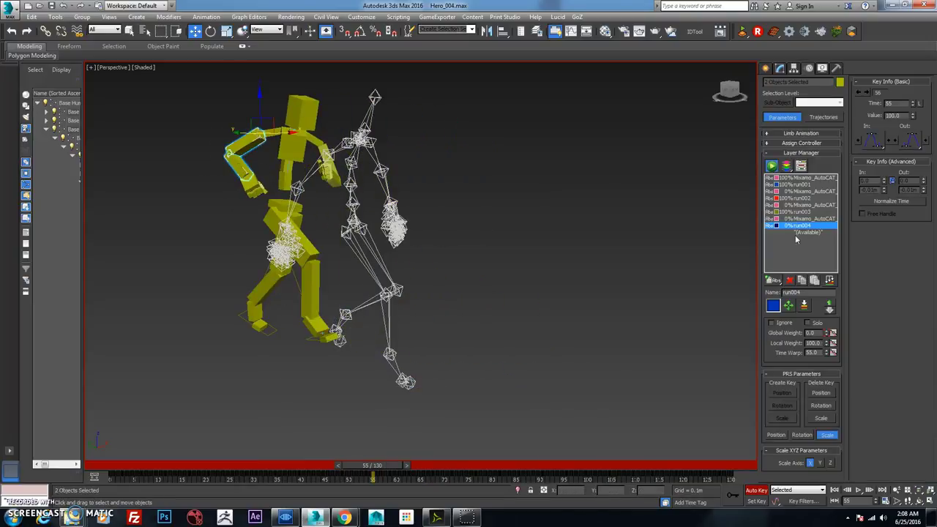
left_click(826, 345)
left_click(826, 341)
left_click_drag(383, 469, 360, 469)
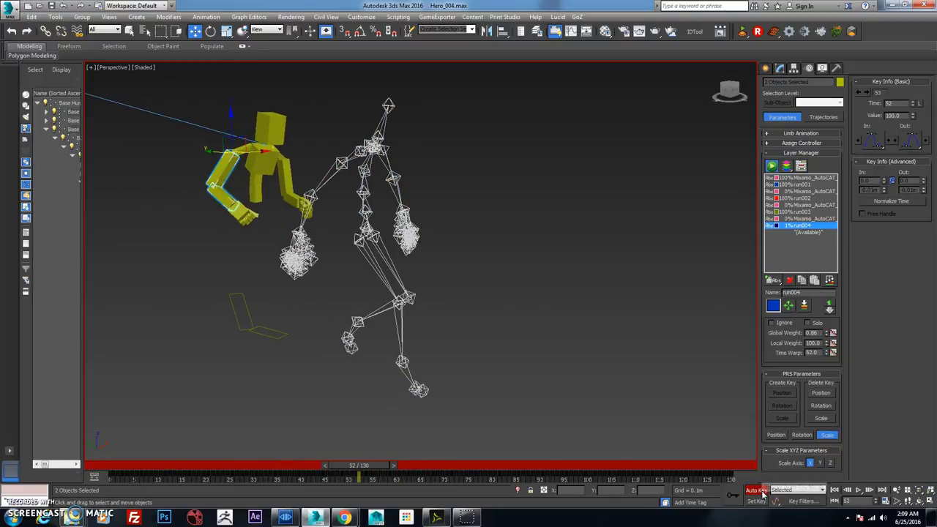
left_click_drag(378, 466, 357, 470)
- Select rig parts and the left arm, checking the pose at frames 52–56
key("w")
left_click(527, 346)
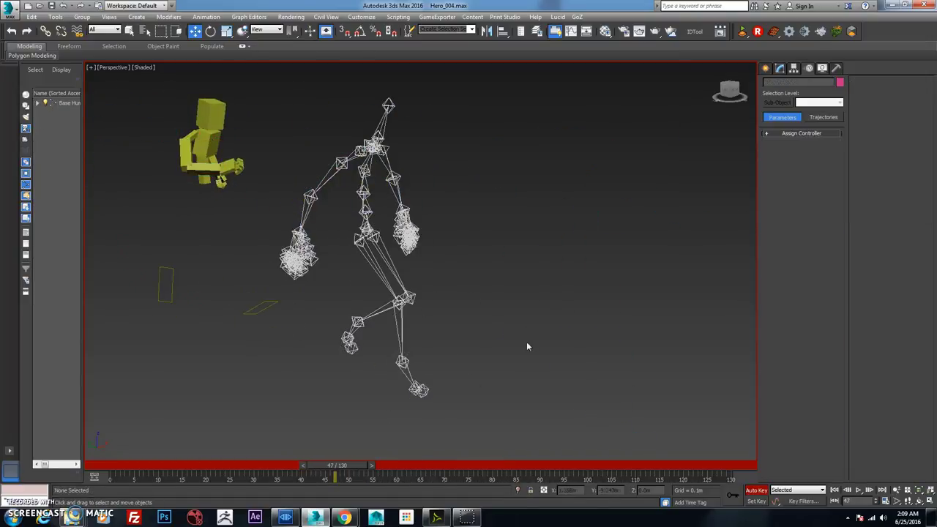
left_click_drag(155, 298, 155, 300)
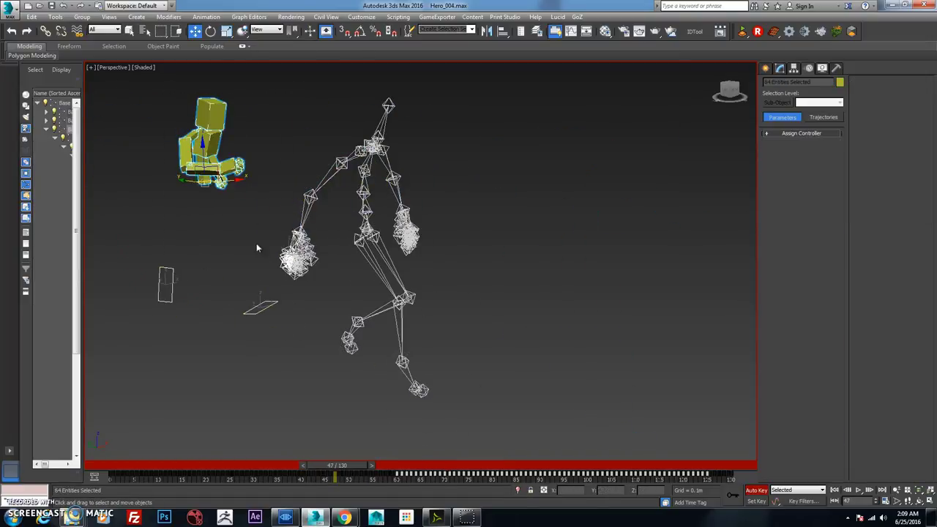
left_click(554, 249)
mouse_move(385, 467)
left_mouse_down()
mouse_move(406, 469)
mouse_move(357, 474)
mouse_move(392, 471)
mouse_move(374, 472)
left_mouse_up()
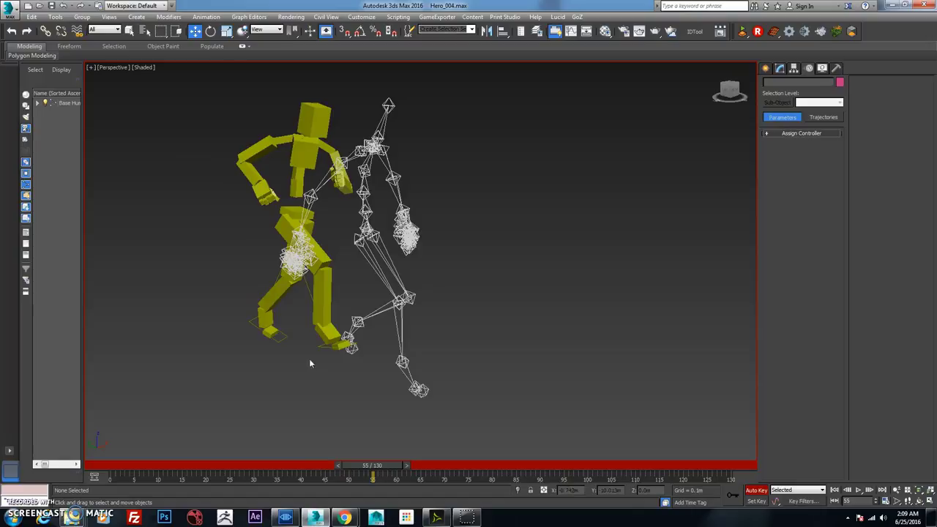
left_click(236, 157)
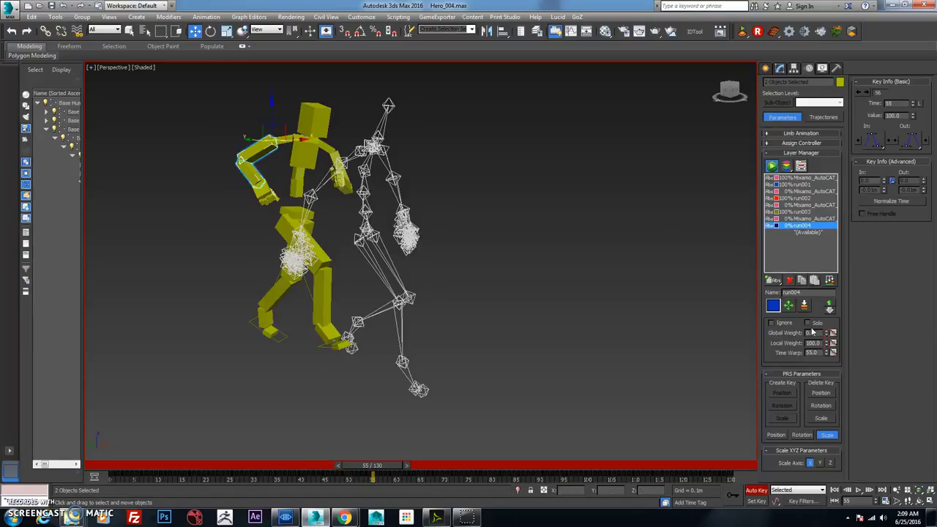
left_click(401, 465)
key("w")
- Recentre the view on the rig and review the torso pose around frame 56
middle_click_drag(445, 337, 490, 261)
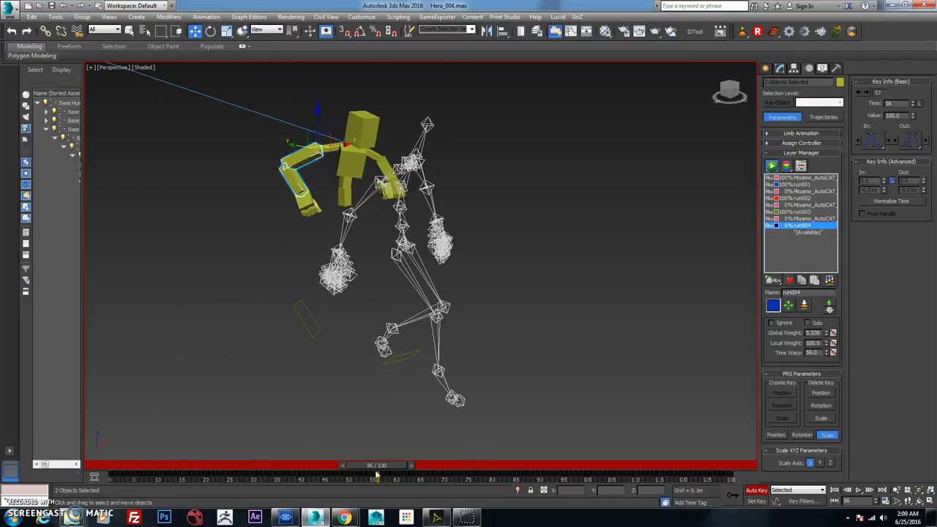
left_click_drag(375, 476, 392, 473)
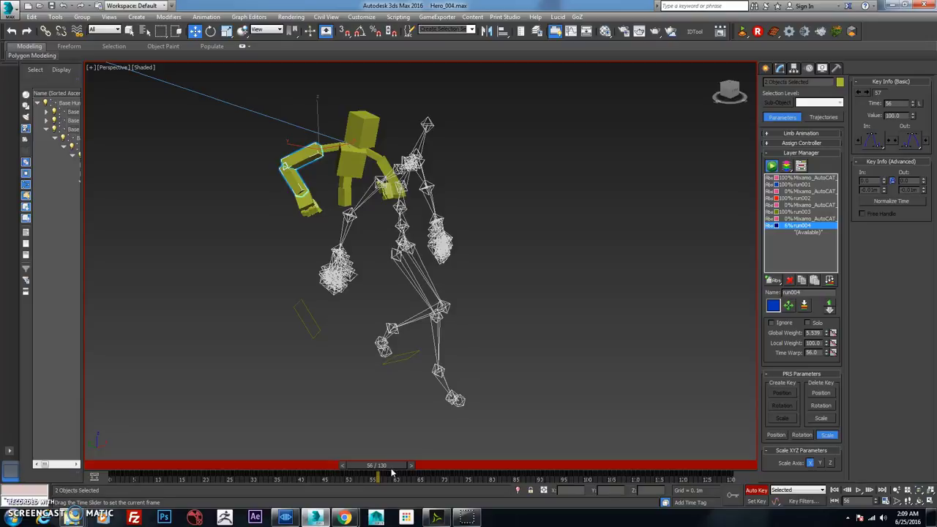
middle_click_drag(476, 285, 535, 257)
double_click(395, 205)
left_click(540, 270)
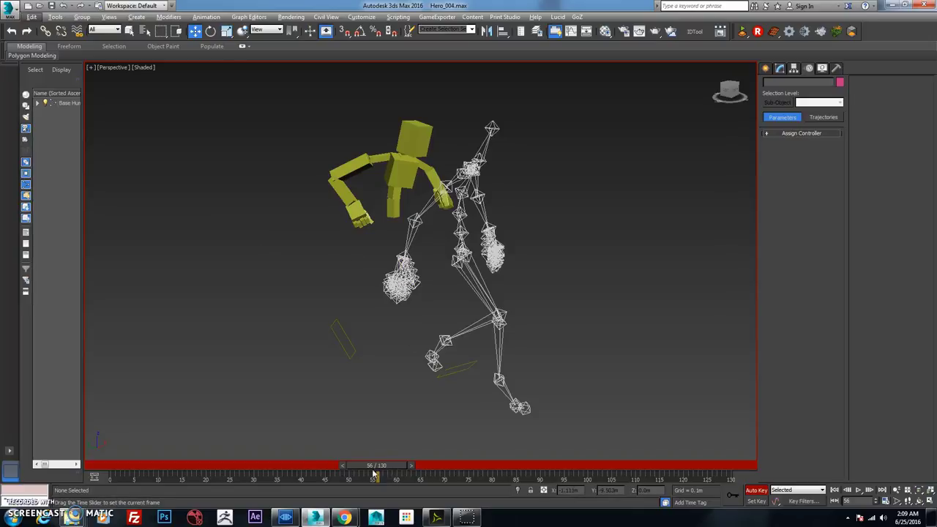
mouse_move(375, 476)
left_mouse_down()
mouse_move(212, 469)
mouse_move(404, 477)
mouse_move(124, 472)
mouse_move(416, 465)
mouse_move(349, 479)
mouse_move(372, 478)
left_mouse_up()
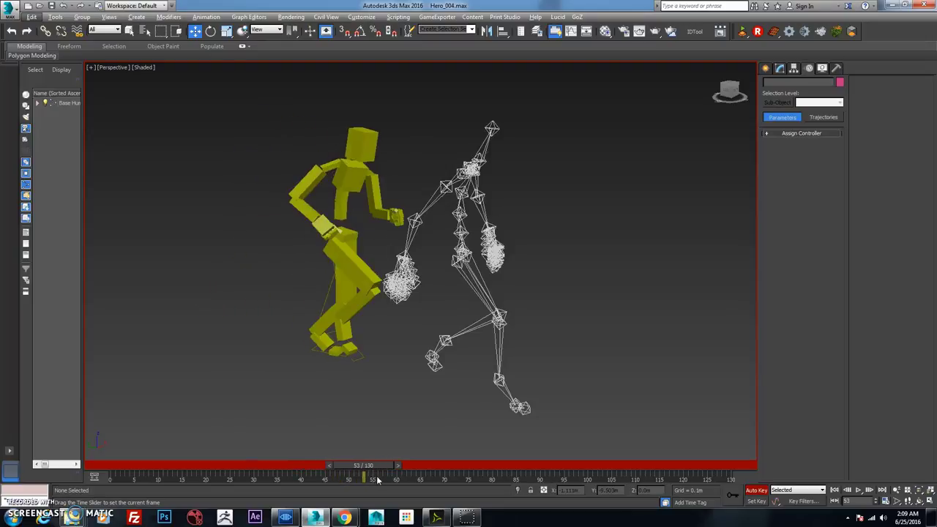
- Select the pelvis and key run004's Global Weight to 0 at frame 0
left_click(350, 245)
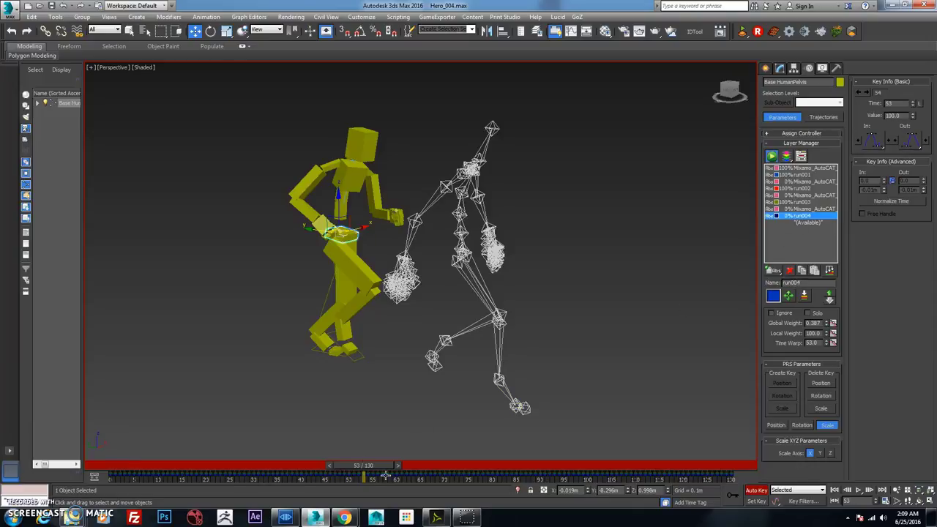
left_click_drag(382, 472, 102, 489)
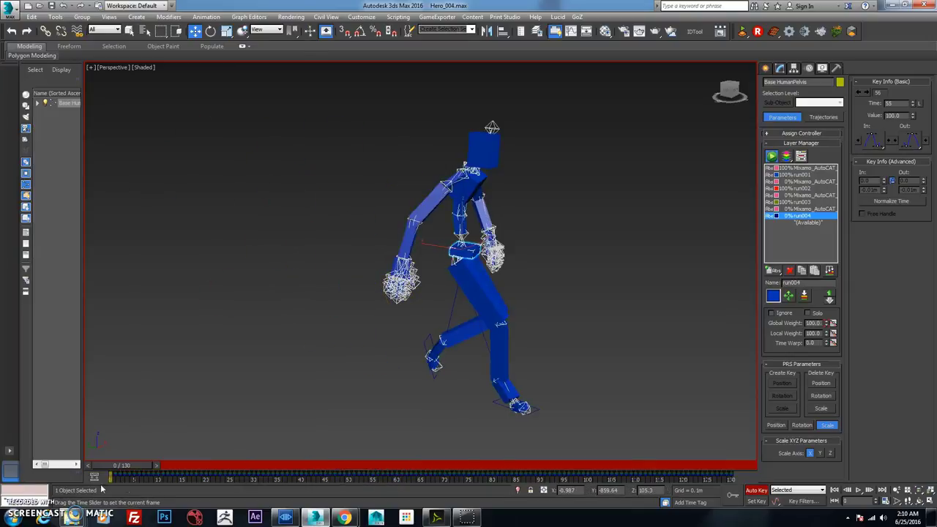
right_click(827, 325)
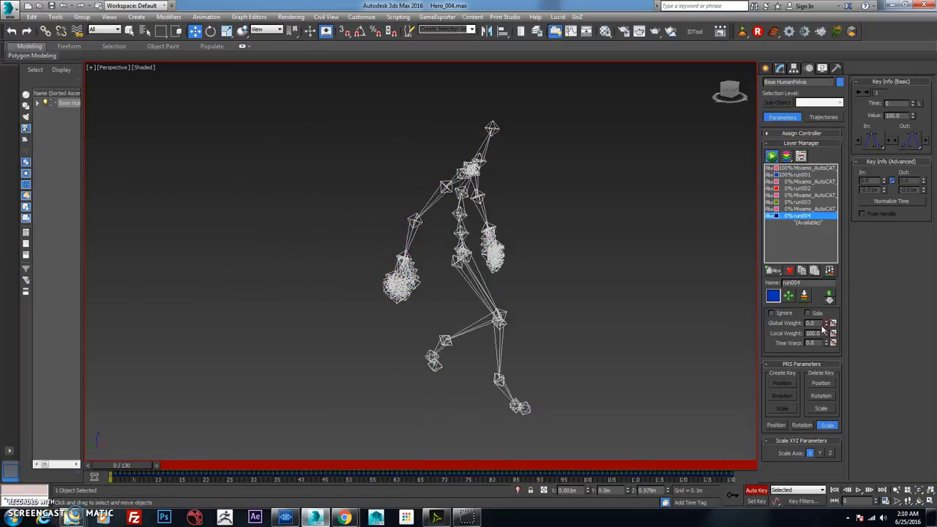
- Scrub frames 0–63 to verify the run blends in after frame 55
left_click_drag(143, 470, 417, 471)
left_click_drag(421, 468, 391, 466)
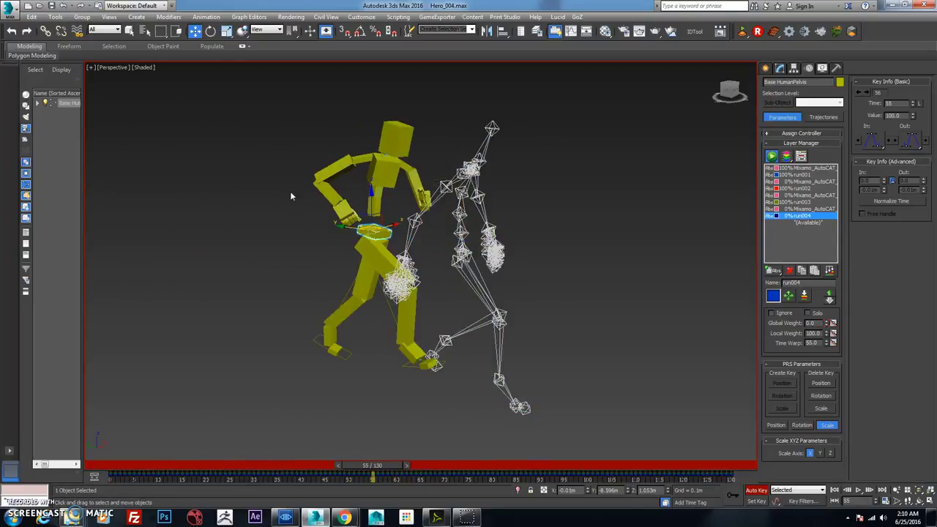
left_click_drag(291, 191, 345, 196)
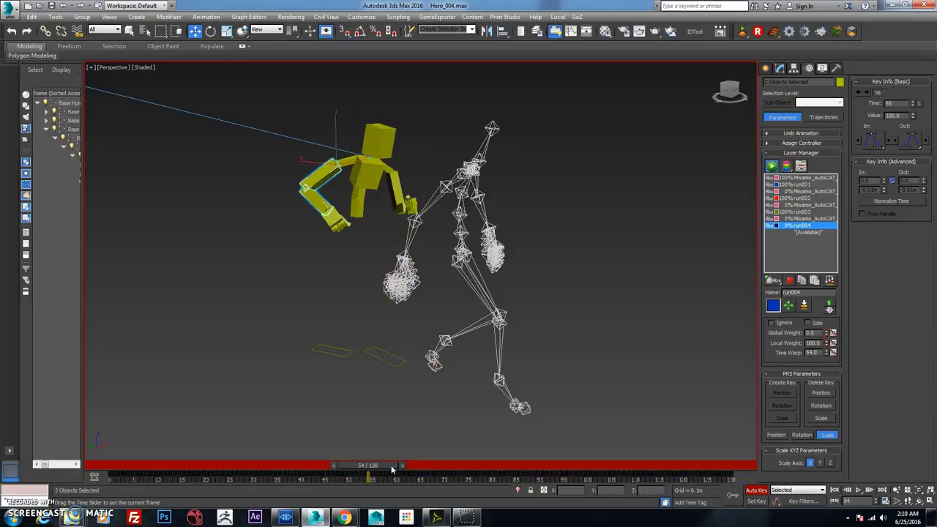
left_click_drag(395, 470, 399, 470)
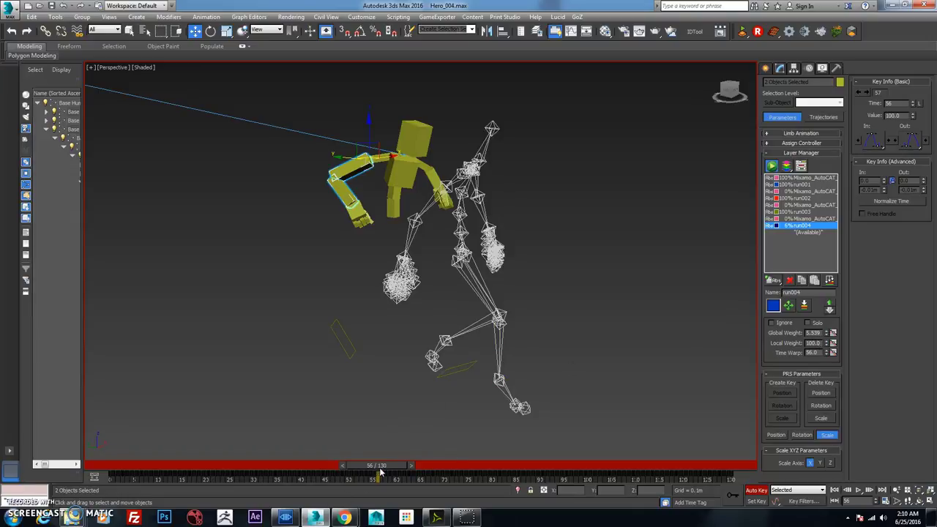
left_click_drag(386, 470, 423, 474)
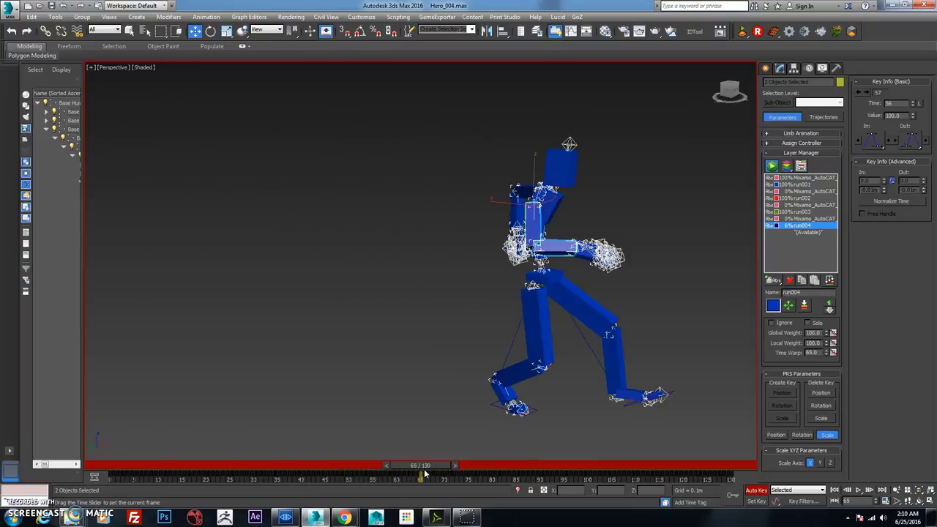
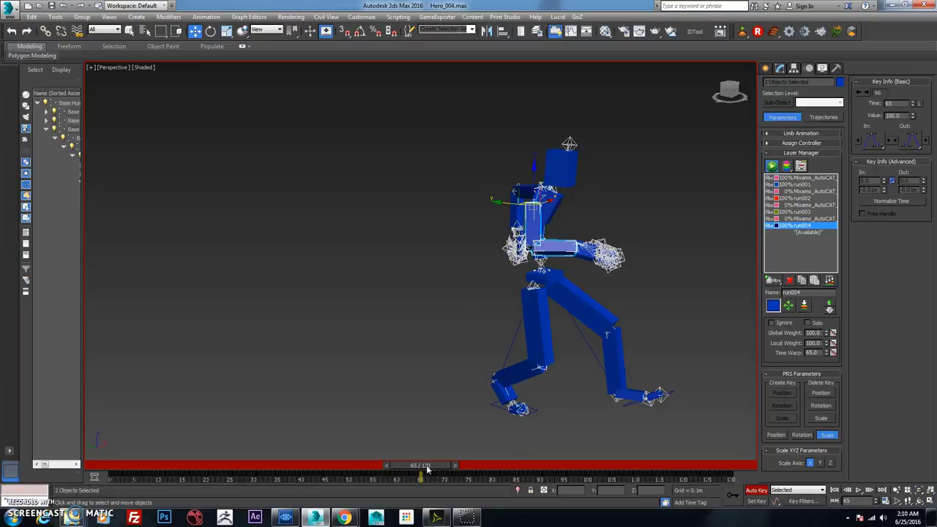
- Key run004's Local Weight to 0 at frame 60, then scrub back to about frame 54
left_click(827, 345)
left_click_drag(437, 465, 413, 465)
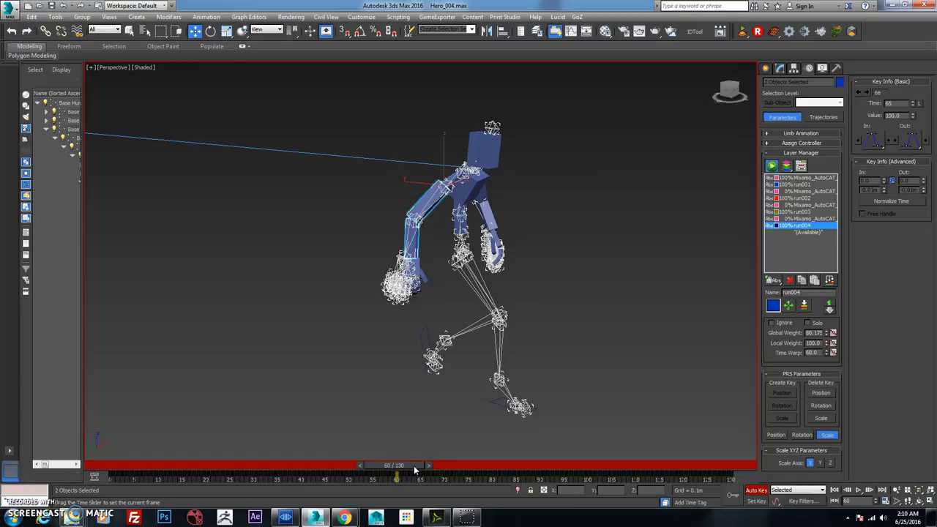
right_click(828, 347)
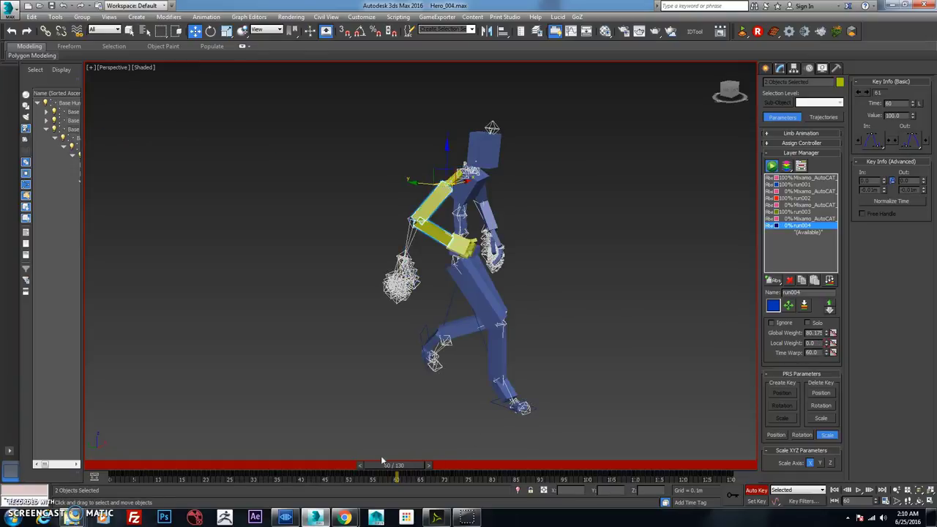
left_click_drag(408, 466, 468, 468)
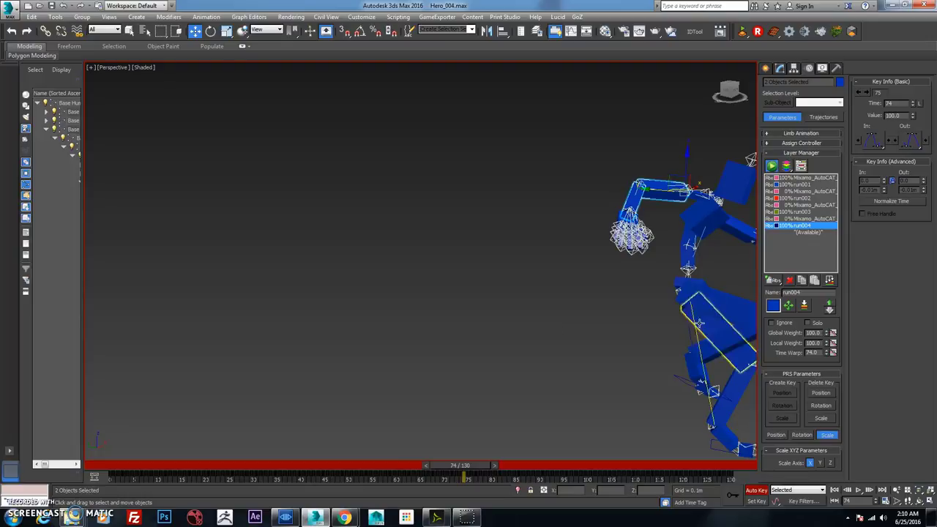
- Turn off Auto Key, clear the selection and return to about frame 52
left_click(755, 490)
left_click(607, 397)
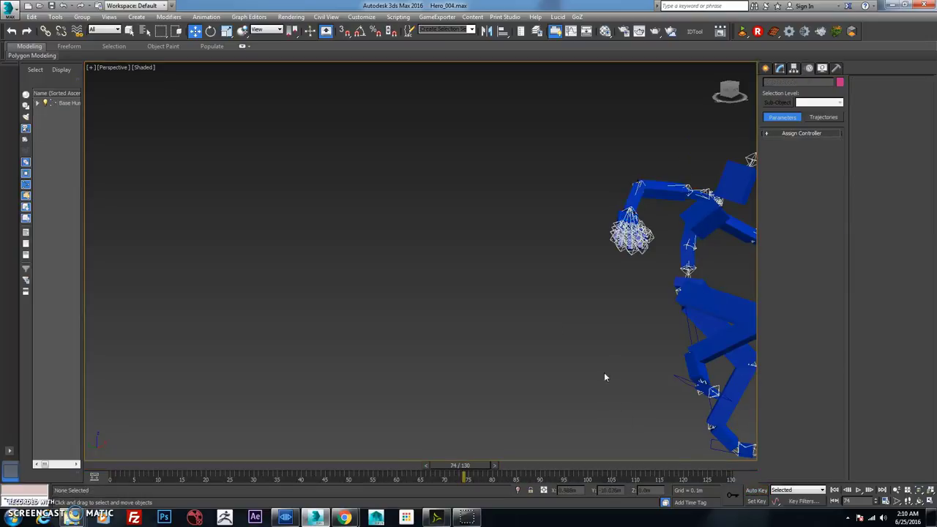
scroll(603, 372, "down", 6)
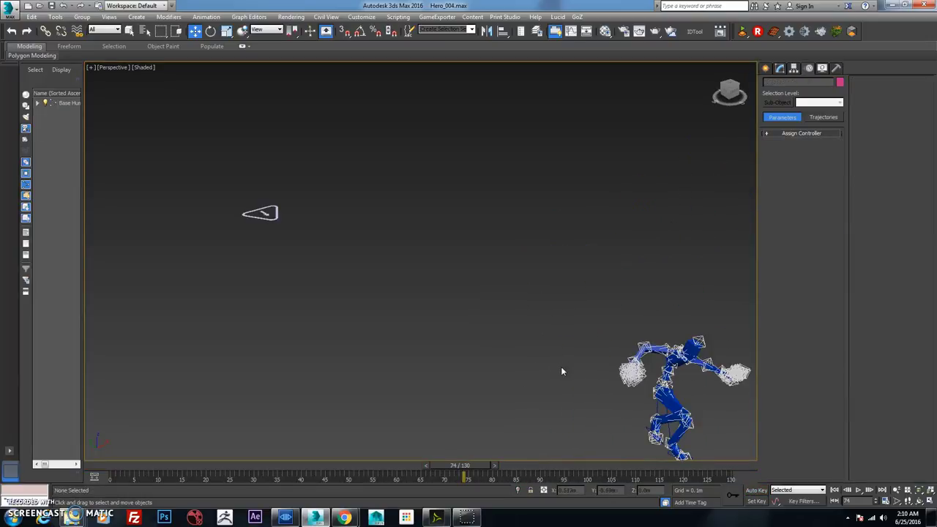
left_click_drag(480, 466, 320, 469)
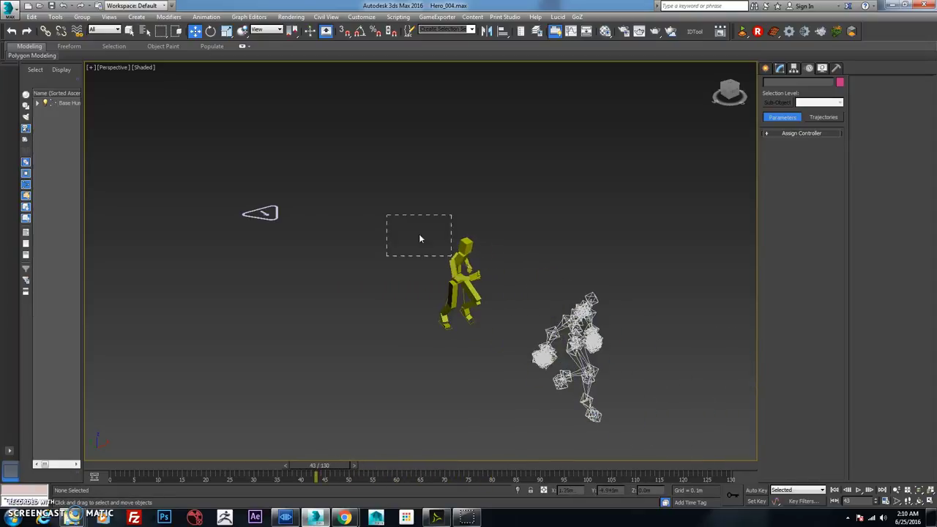
- Select the whole CAT character and hide all unselected objects
left_click_drag(420, 239, 488, 303)
right_click(454, 262)
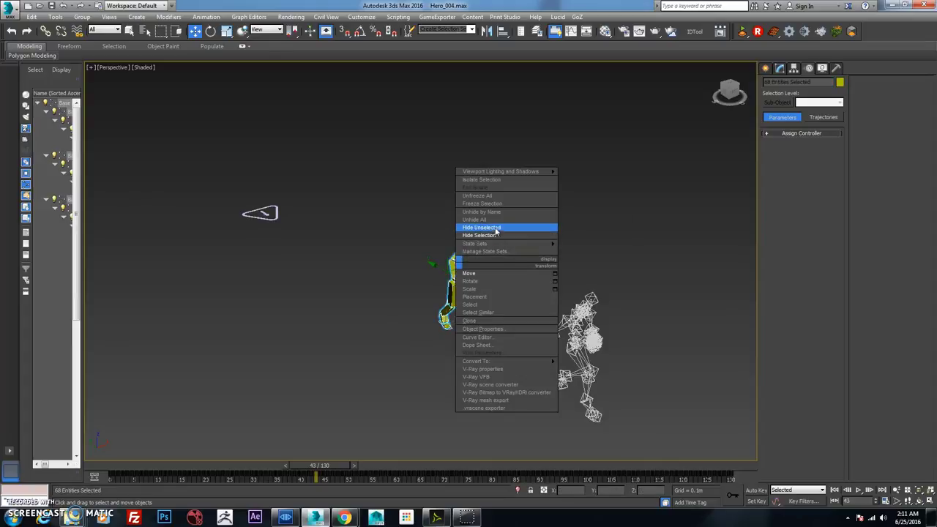
left_click(495, 228)
scroll(524, 279, "up", 3)
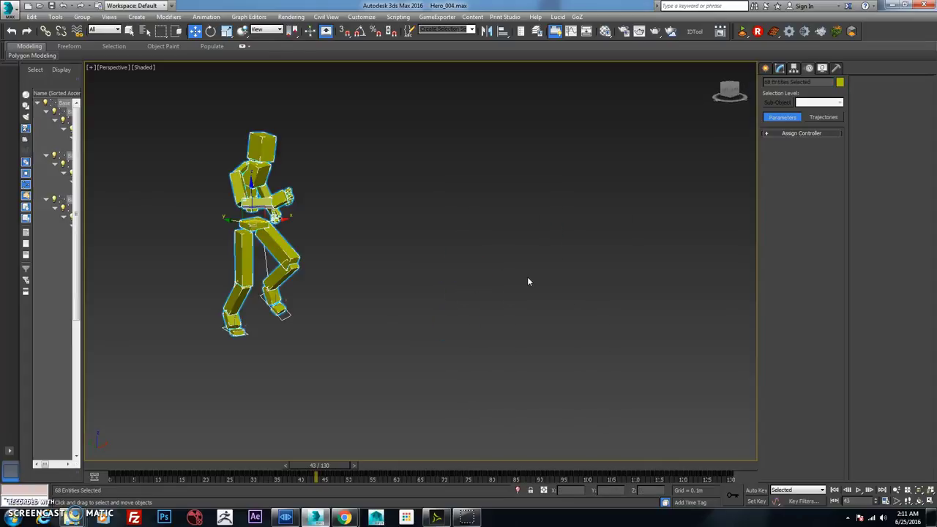
left_click(421, 309)
- Centre the character and scrub the run through to frame 96 to review the blend
left_click_drag(336, 467, 489, 467)
key("w")
middle_click_drag(576, 308, 440, 398)
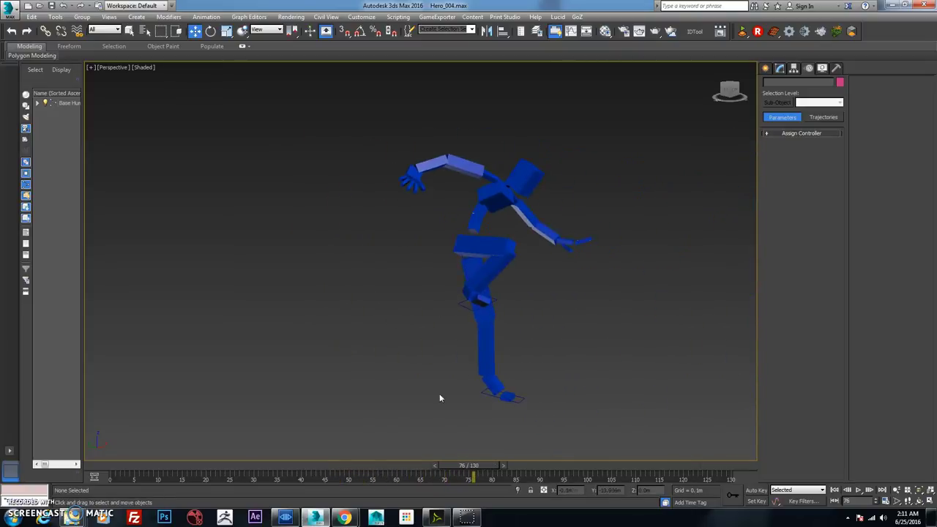
left_click_drag(477, 467, 372, 471)
- Unhide all objects in the scene
key("w")
right_click(353, 227)
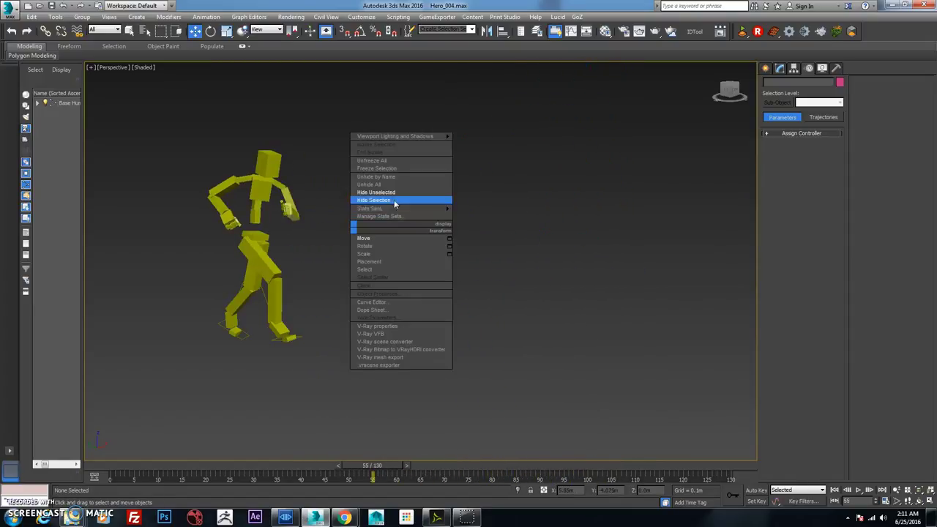
left_click(396, 187)
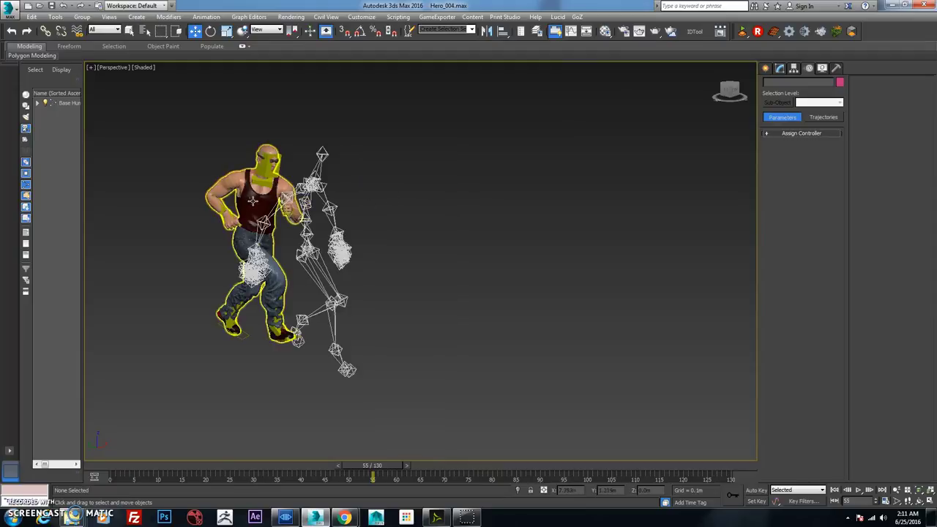
- Record the hero mesh's Point Cache to hero_001.xml over frames 0–130
left_click(259, 203)
left_click(779, 68)
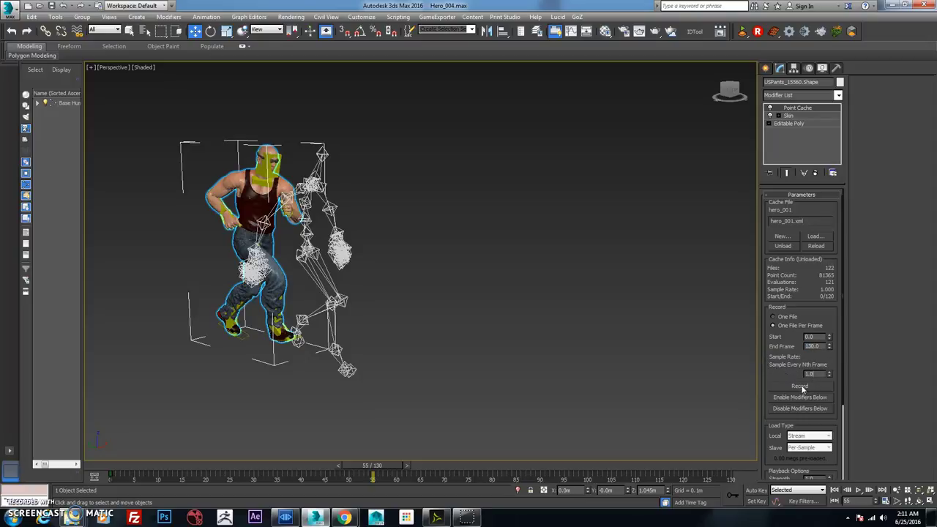
left_click(800, 386)
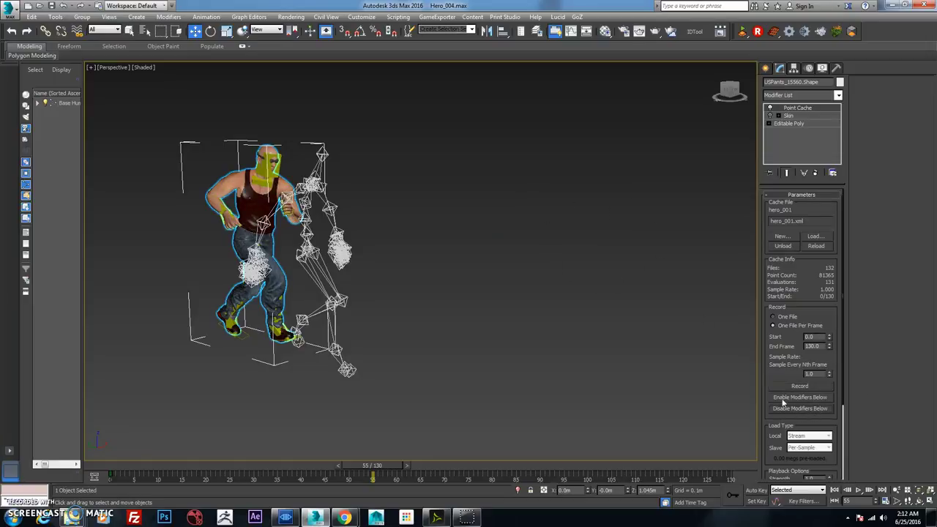
- Isolate the hero mesh with Hide Unselected and frame it around frame 124
left_click(382, 208)
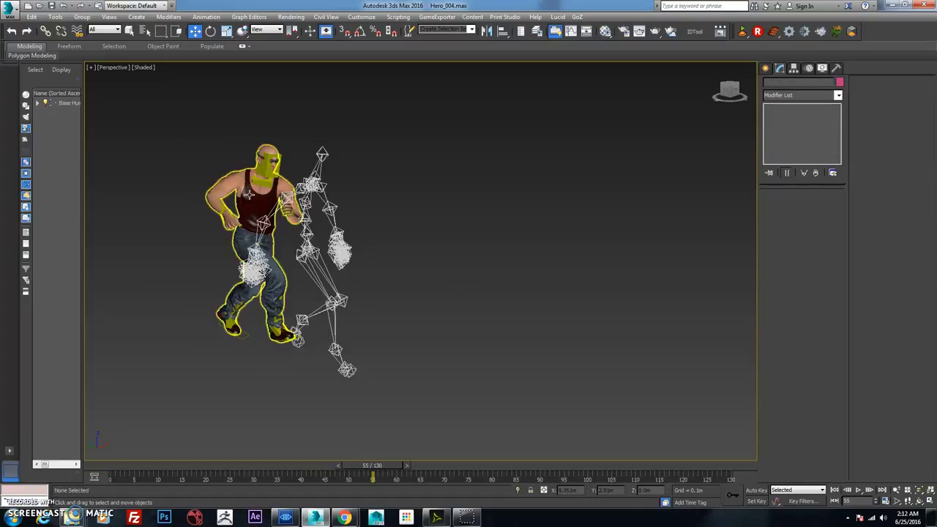
left_click(256, 196)
right_click(258, 195)
left_click(297, 159)
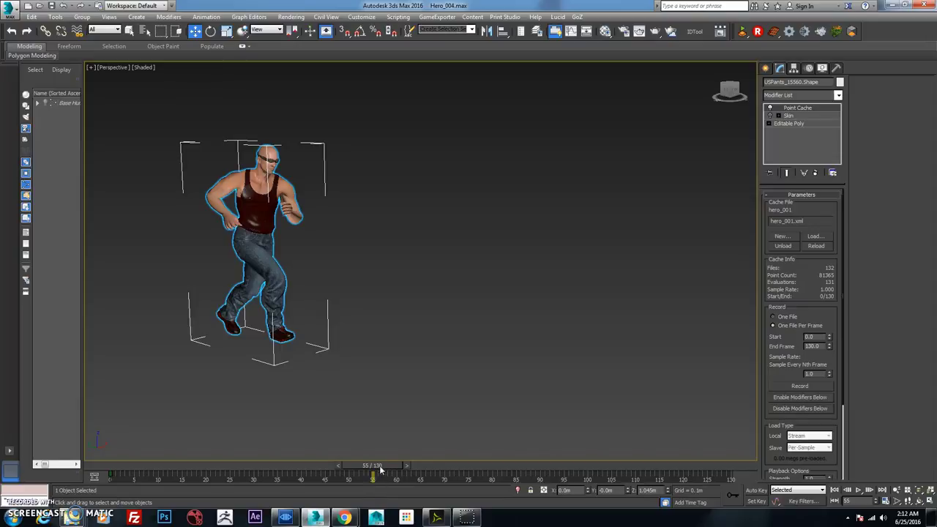
left_click_drag(380, 470, 703, 469)
middle_click_drag(592, 224, 660, 295)
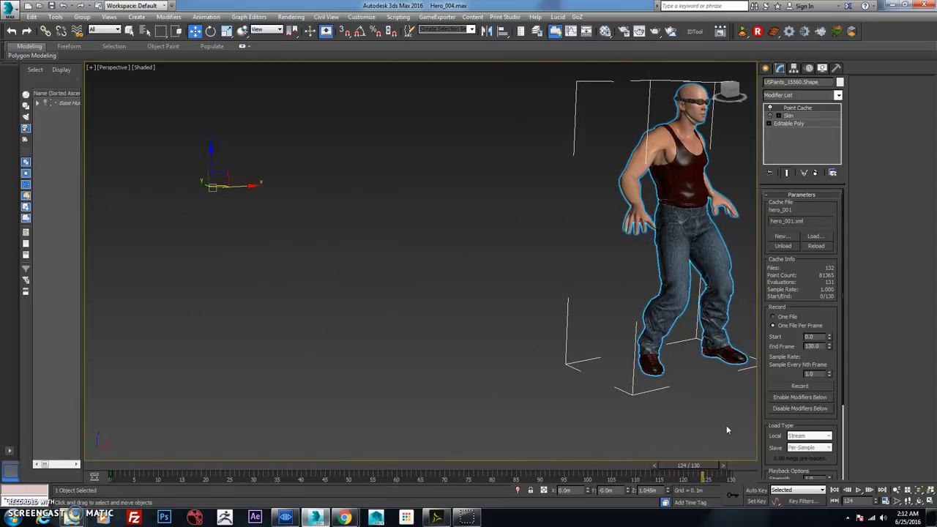
left_click(727, 429)
- Play the cached run from frame 0, then scrub through it to frame 94
left_click(835, 490)
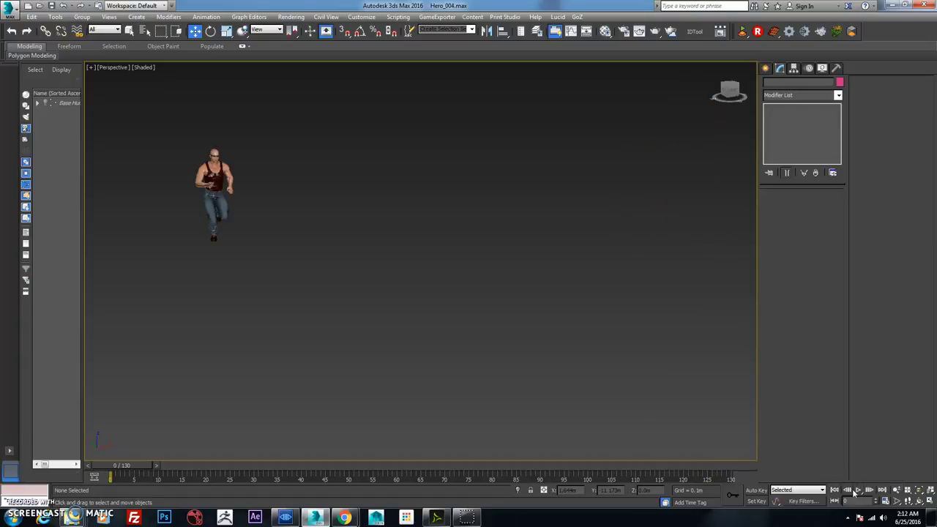
left_click(858, 490)
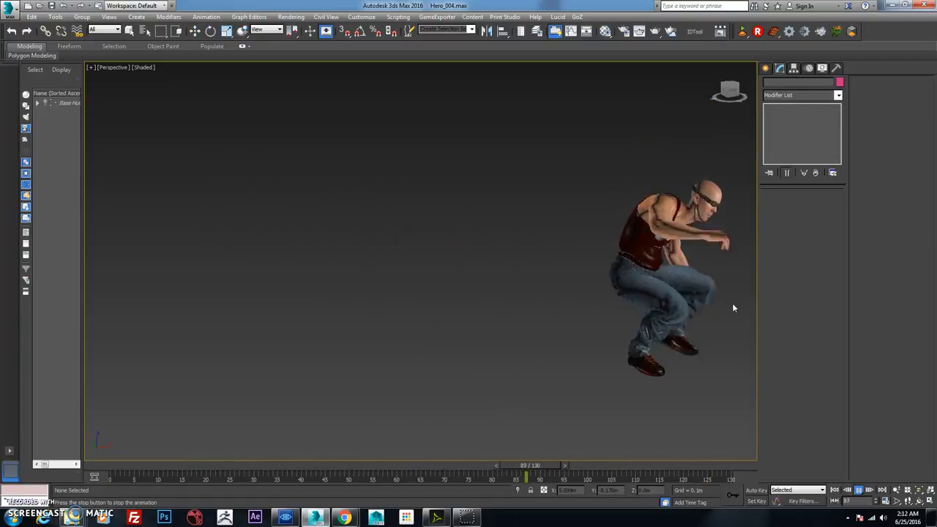
left_click(858, 491)
key("w")
left_click_drag(240, 467, 625, 491)
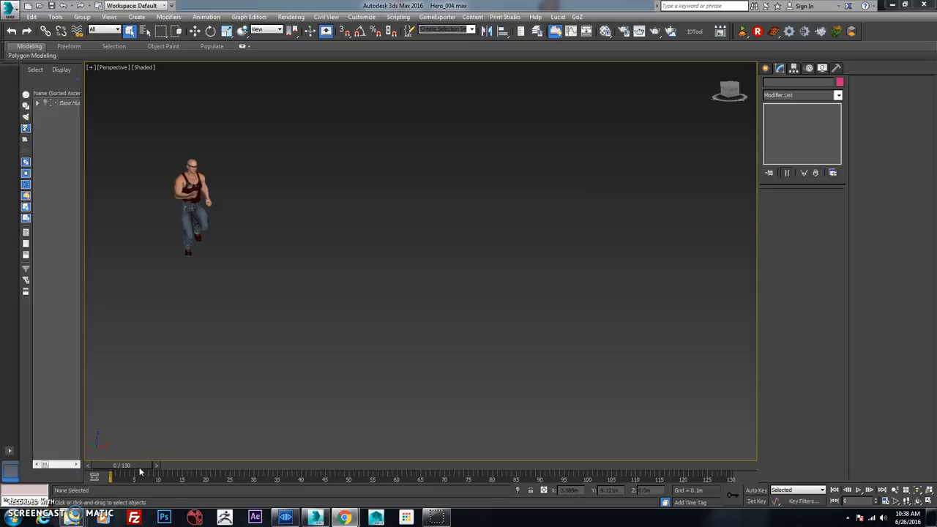
left_click_drag(140, 471, 335, 472)
- Unload the hero mesh's Point Cache, switch the modifier off, and scrub to frame 76
left_click(407, 233)
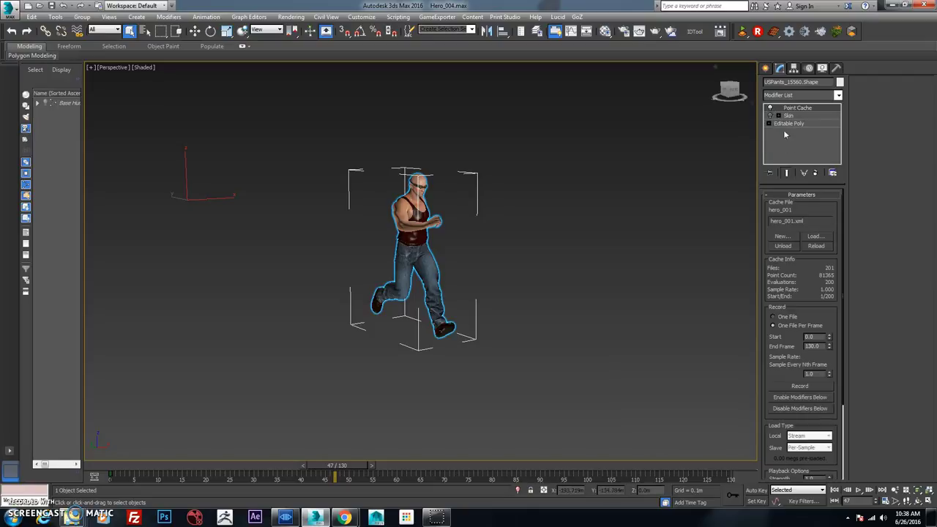
left_click(791, 246)
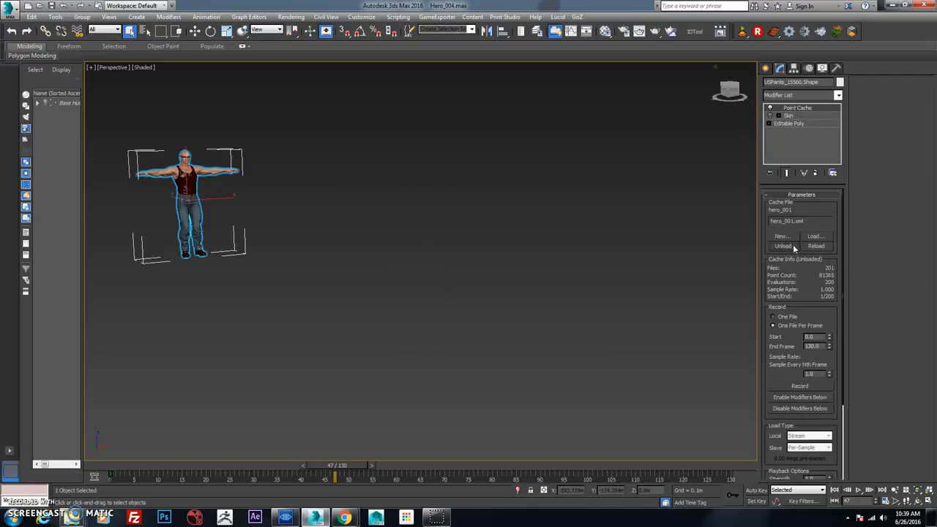
left_click(769, 116)
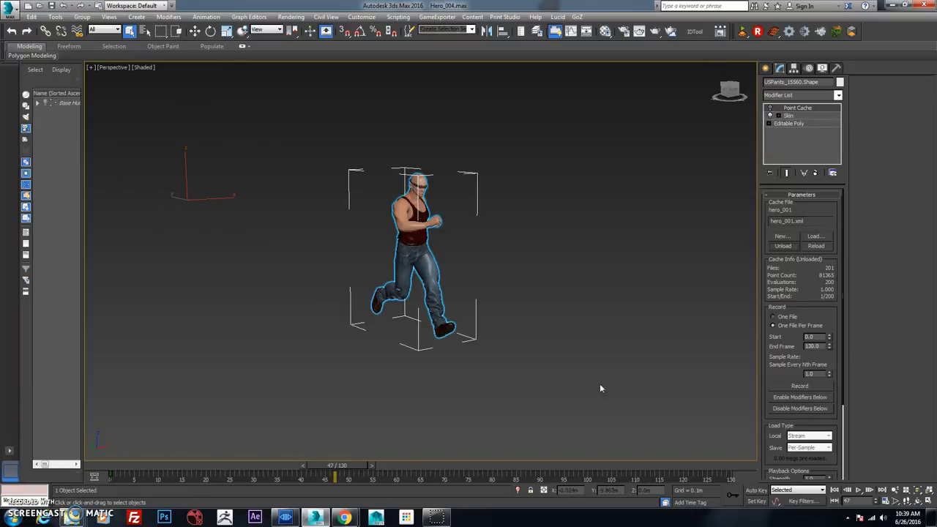
left_click_drag(335, 466, 189, 416)
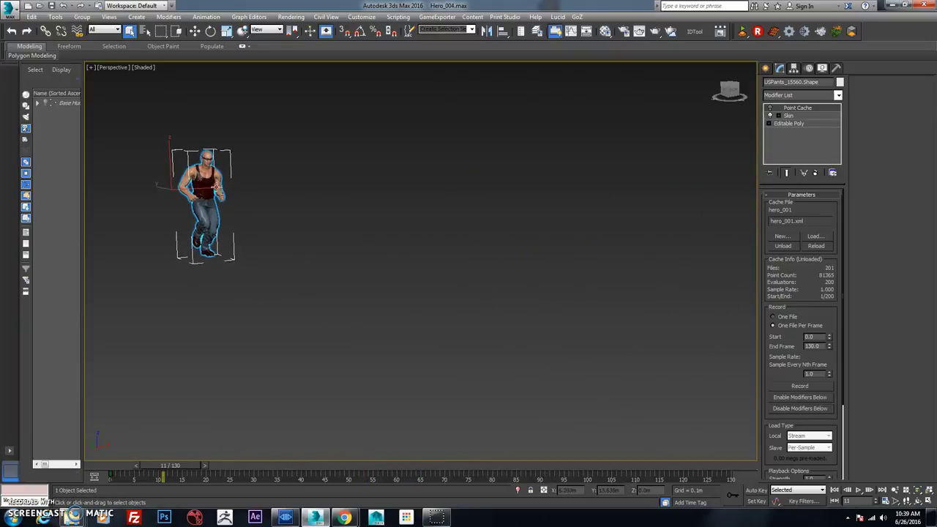
- Unhide all objects, then hide the selected hero mesh
right_click(212, 177)
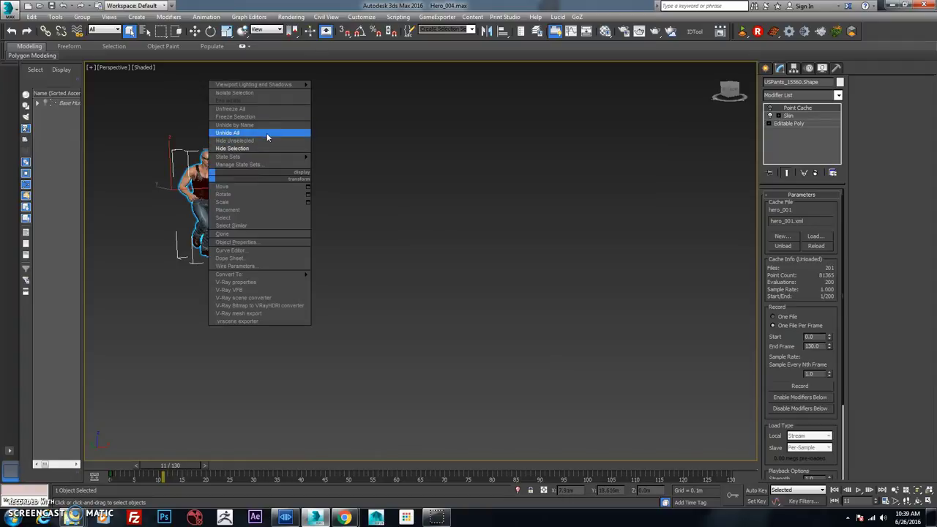
left_click(266, 132)
right_click(206, 183)
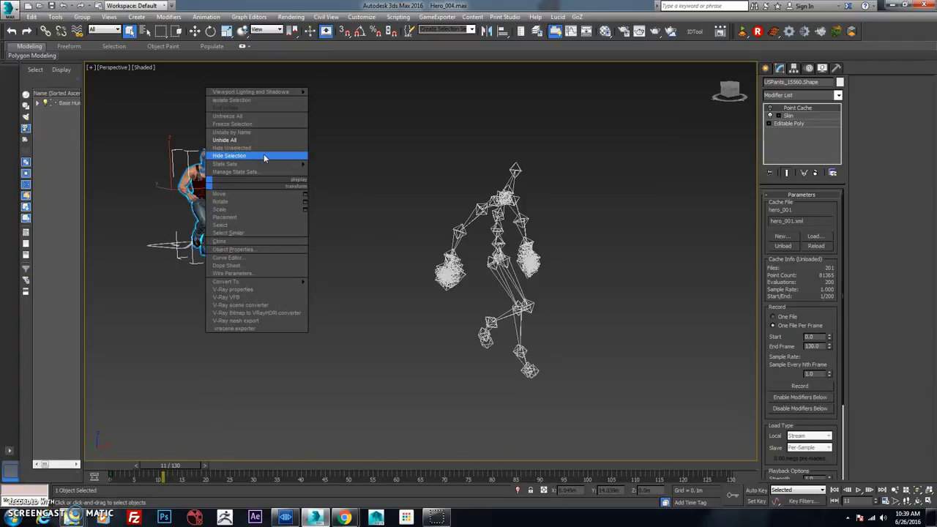
left_click(264, 156)
- Delete the imported wireframe skeleton helpers
left_click_drag(381, 122, 669, 429)
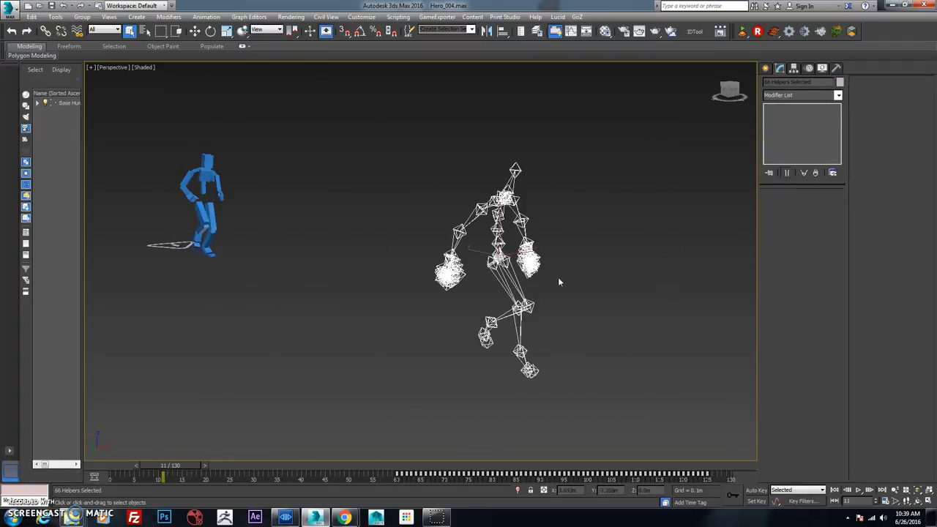
left_click(31, 17)
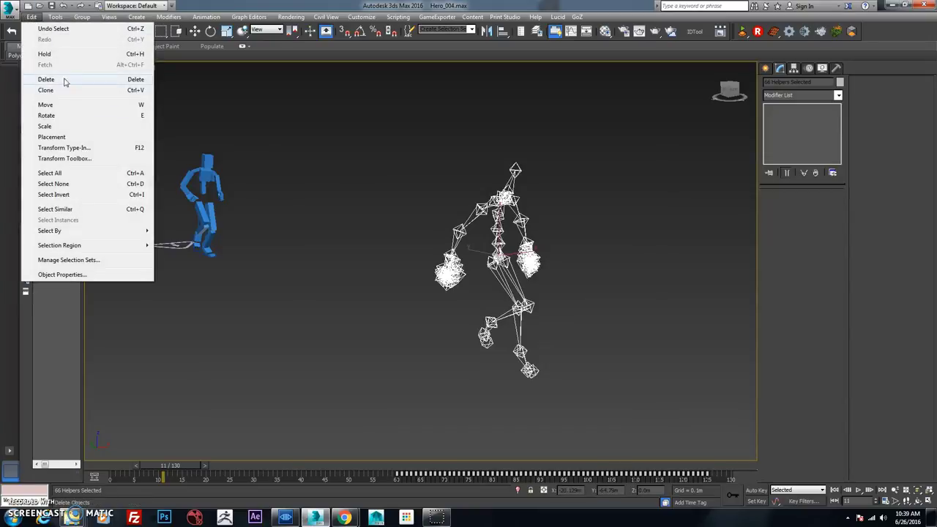
left_click(135, 79)
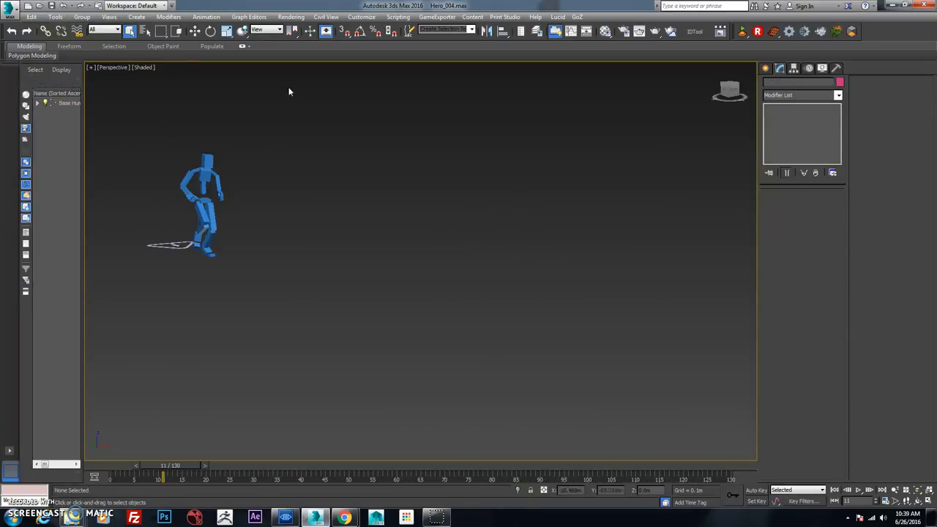
- Select the whole character hierarchy and scrub the run past frame 64
middle_click_drag(344, 214, 412, 219)
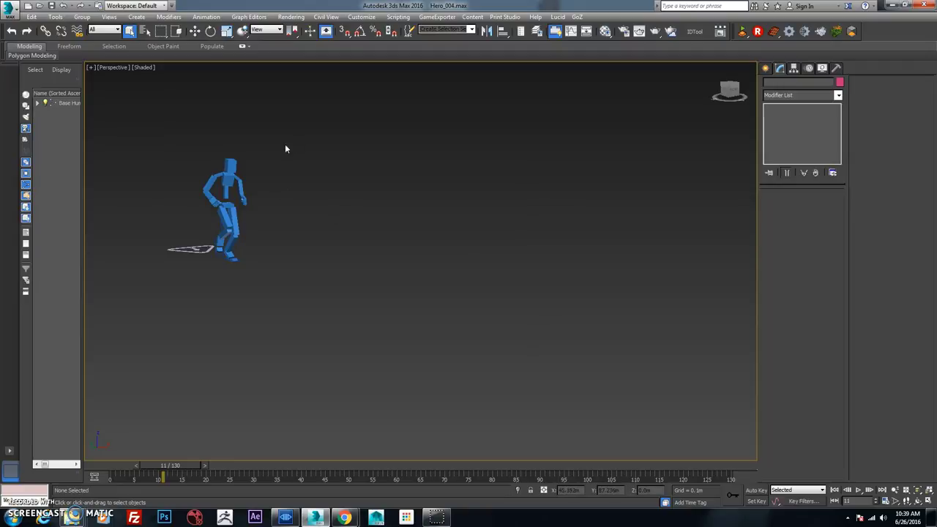
scroll(289, 164, "up", 10)
middle_click_drag(295, 180, 409, 197, "alt")
scroll(409, 198, "down", 10)
key("ctrl+a")
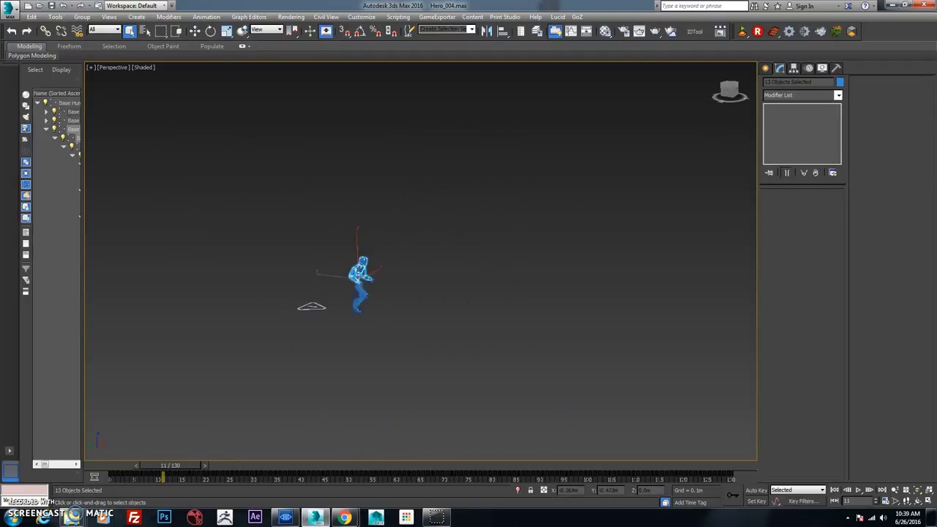
middle_click_drag(427, 257, 273, 231)
left_click_drag(204, 463, 291, 439)
key("q")
middle_click_drag(371, 257, 412, 223)
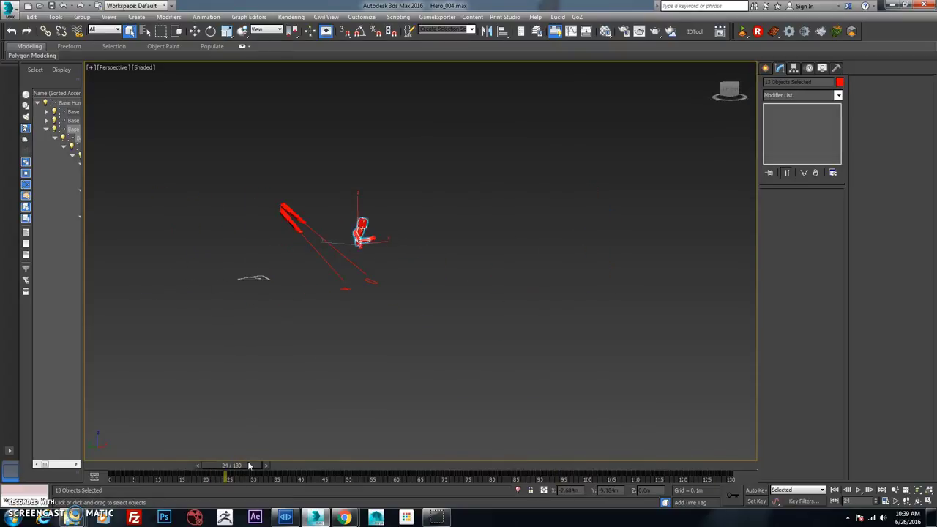
left_click_drag(249, 466, 363, 466)
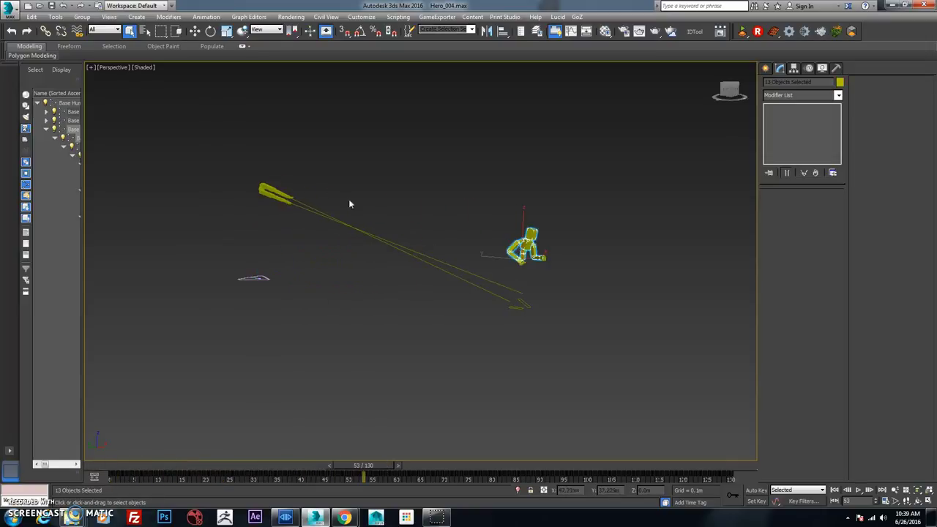
- Unhide all and delete the Point Cache modifier from the pants mesh
right_click(463, 198)
left_click(502, 158)
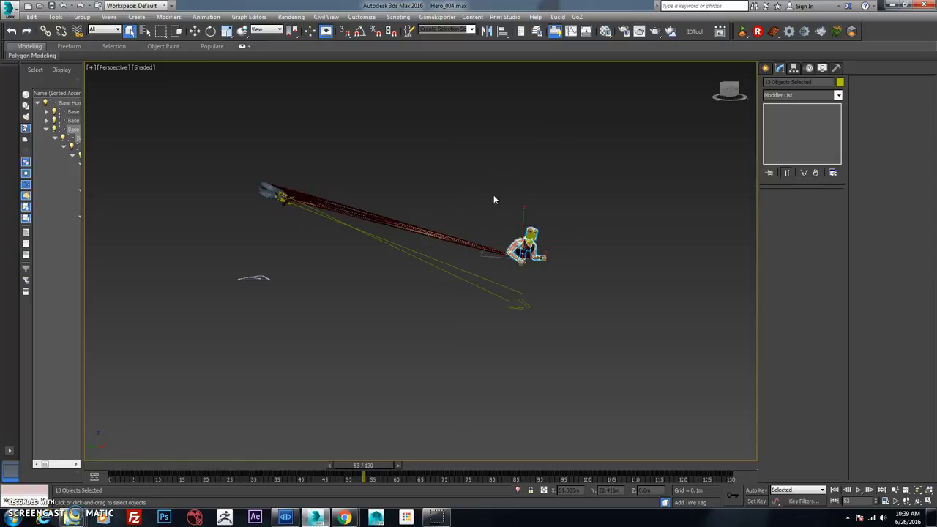
left_click(435, 246)
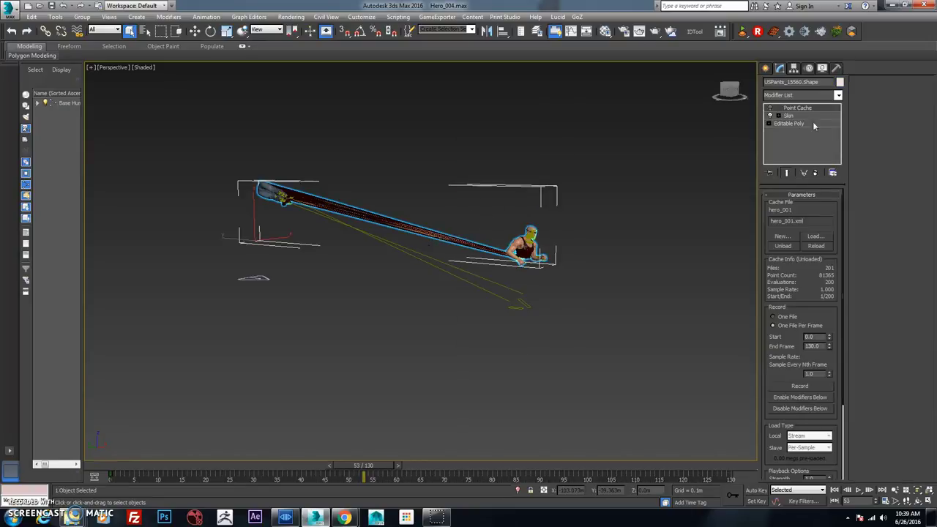
left_click(816, 172)
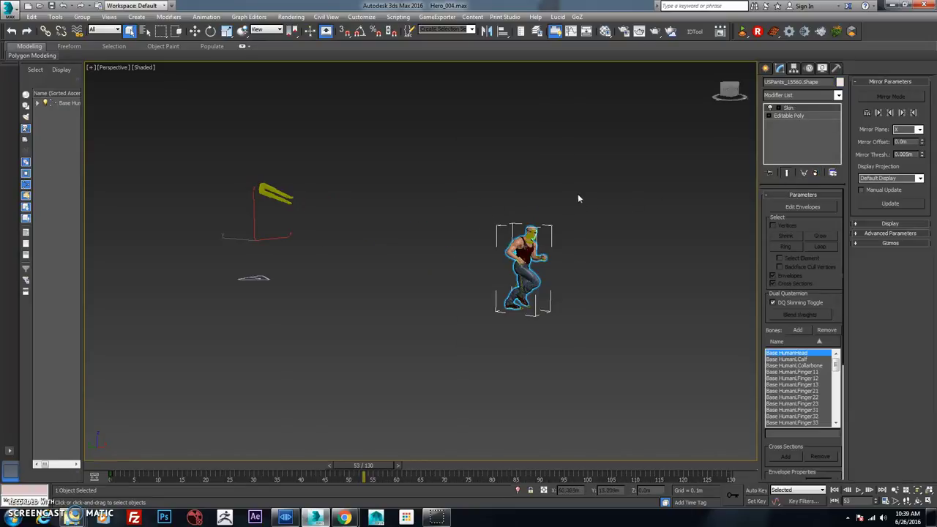
- Orbit around the hero and scrub the run back toward the start
middle_click_drag(578, 197, 470, 264, "alt")
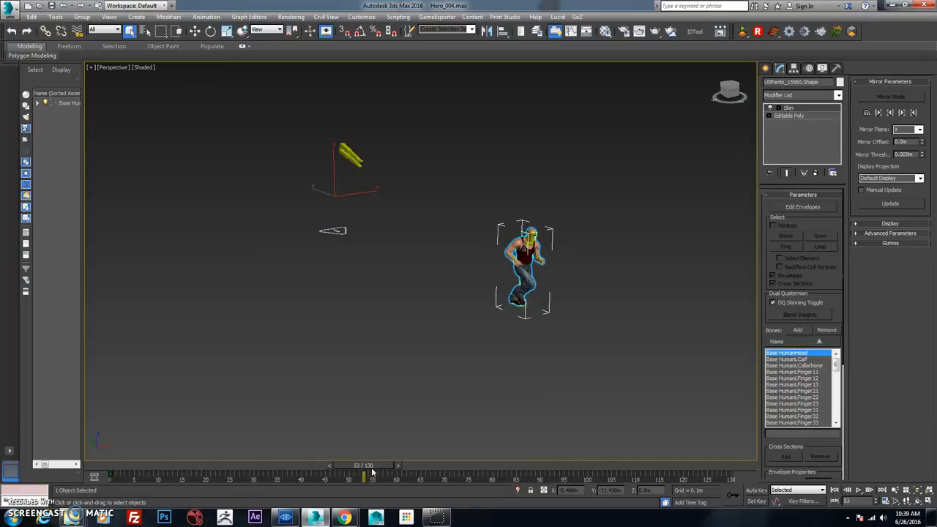
left_click_drag(383, 464, 110, 443)
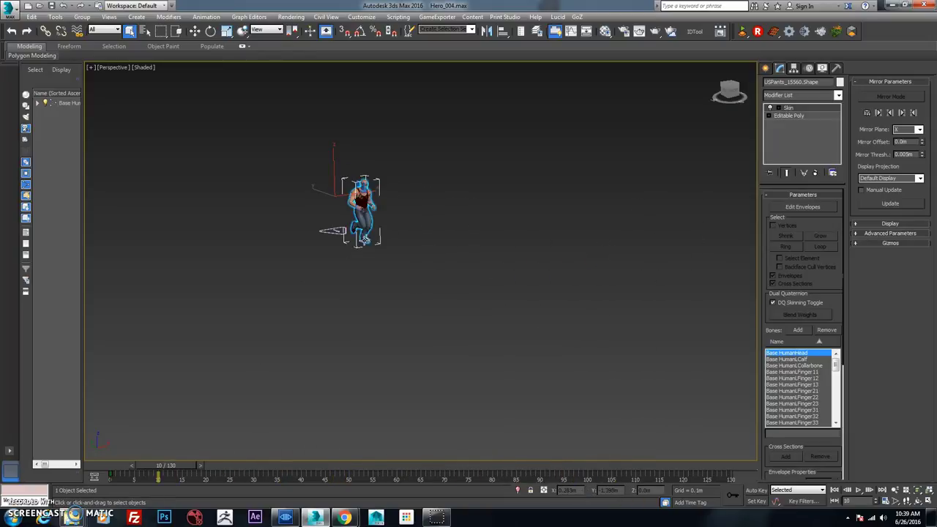
scroll(408, 215, "up", 5)
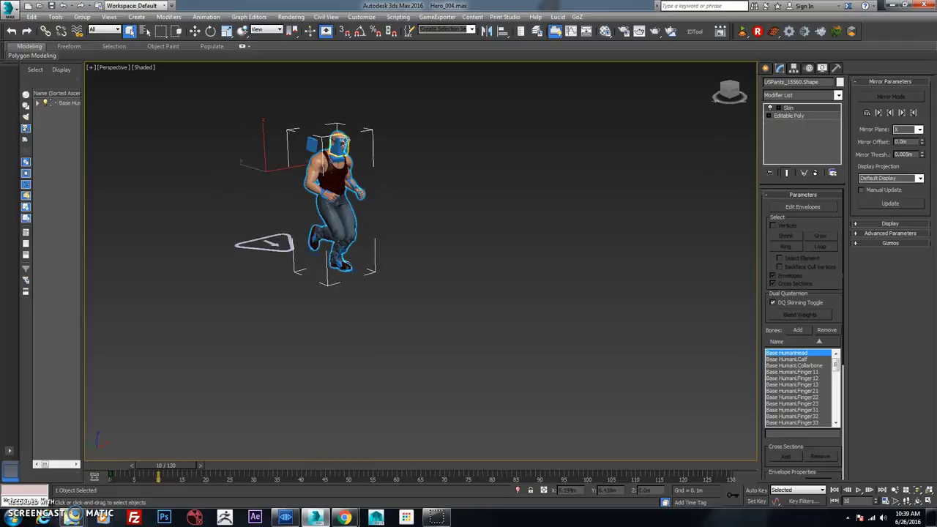
- Hide the skinned hero mesh and select the rig's pelvis to review the run
right_click(340, 187)
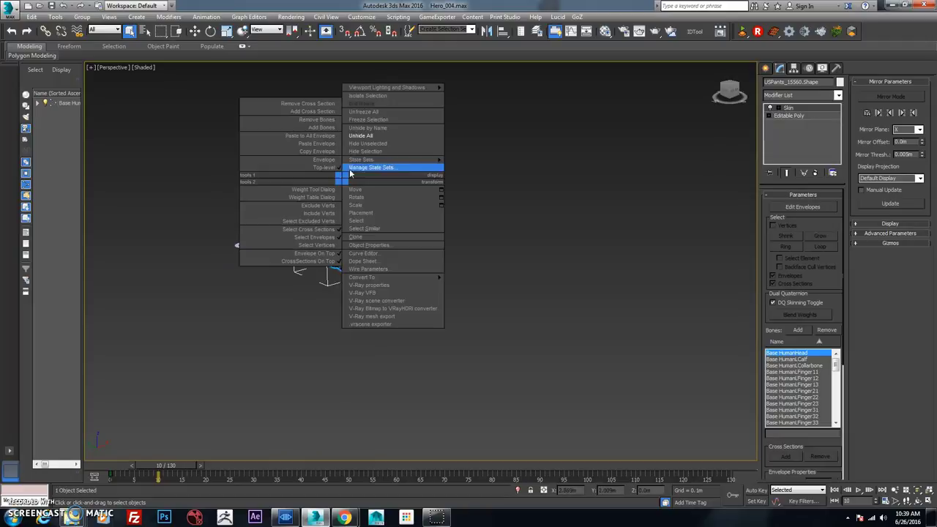
left_click(370, 154)
middle_click_drag(359, 188, 292, 214, "alt")
left_click(325, 152)
left_click_drag(194, 466, 225, 465)
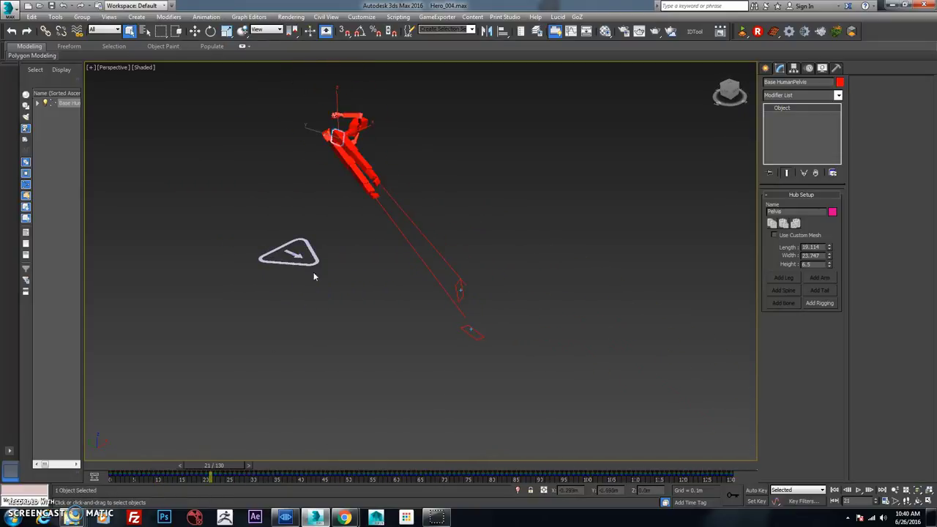
middle_click_drag(504, 186, 339, 235, "alt")
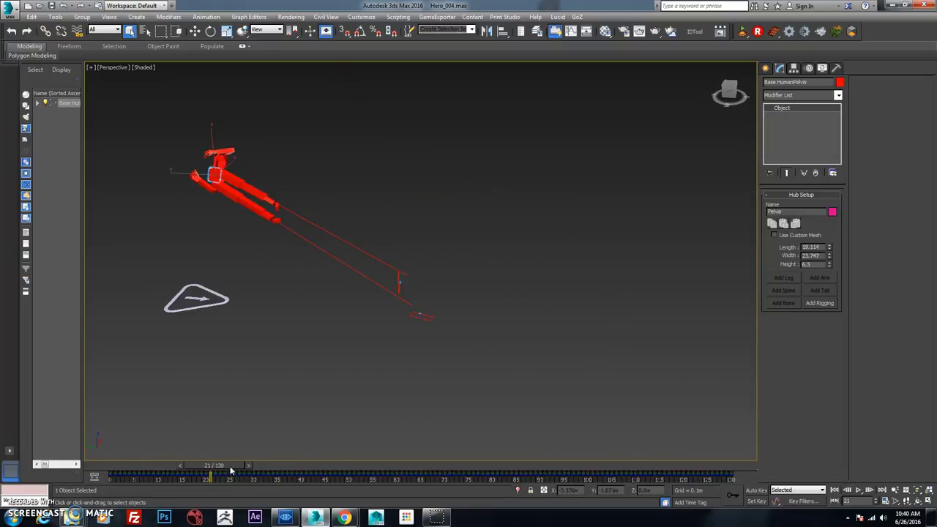
left_click_drag(231, 469, 96, 445)
- Frame the pelvis, select then deselect the Base Human root, and scrub forward
key("q")
key("z")
scroll(400, 210, "down", 15)
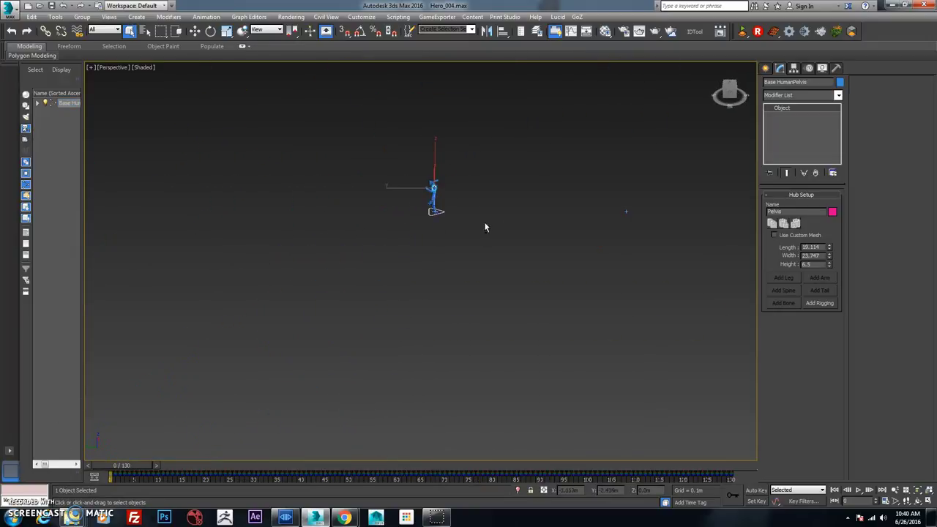
scroll(360, 237, "up", 5)
scroll(395, 220, "down", 3)
middle_click_drag(395, 219, 375, 221, "alt")
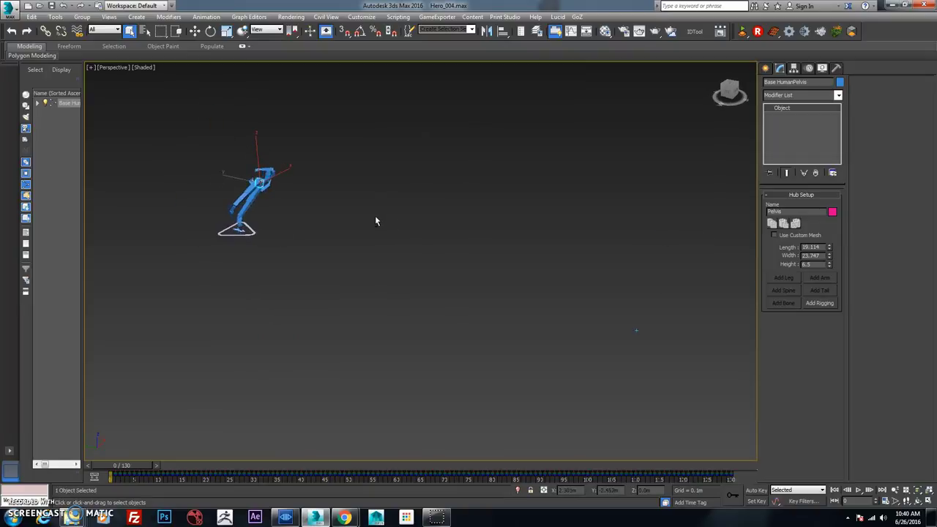
left_click_drag(227, 236, 255, 230)
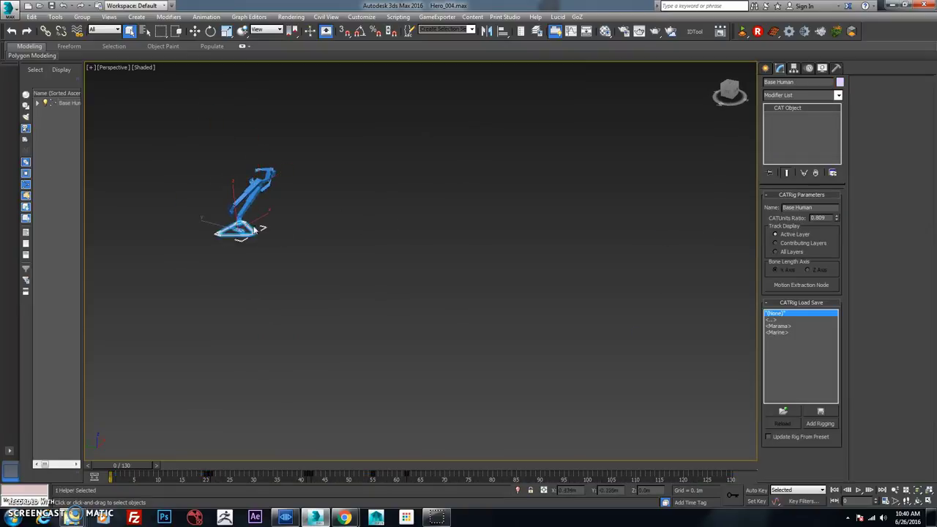
left_click(411, 322)
left_click_drag(144, 464, 110, 442)
- Centre the running rig and scrub to the run's end and back to mid-run poses
left_click(257, 188)
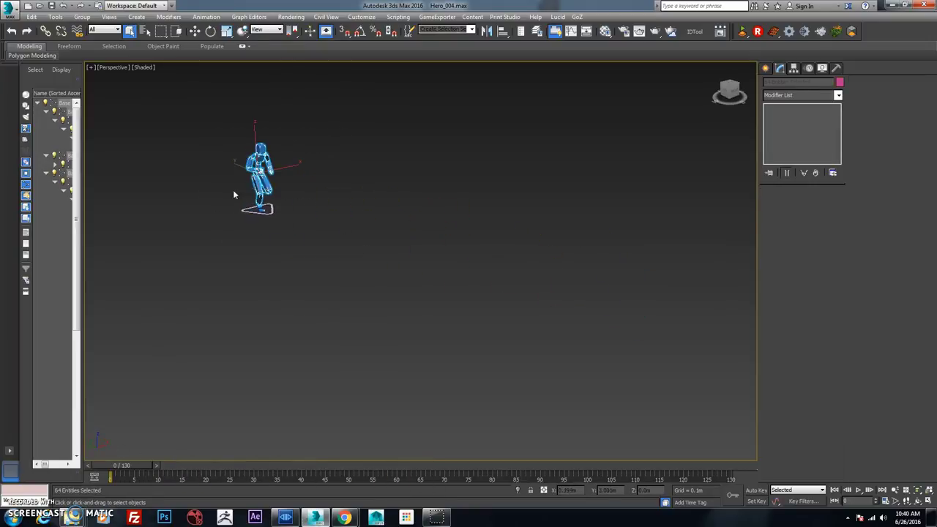
left_click(350, 192)
scroll(278, 220, "up", 5)
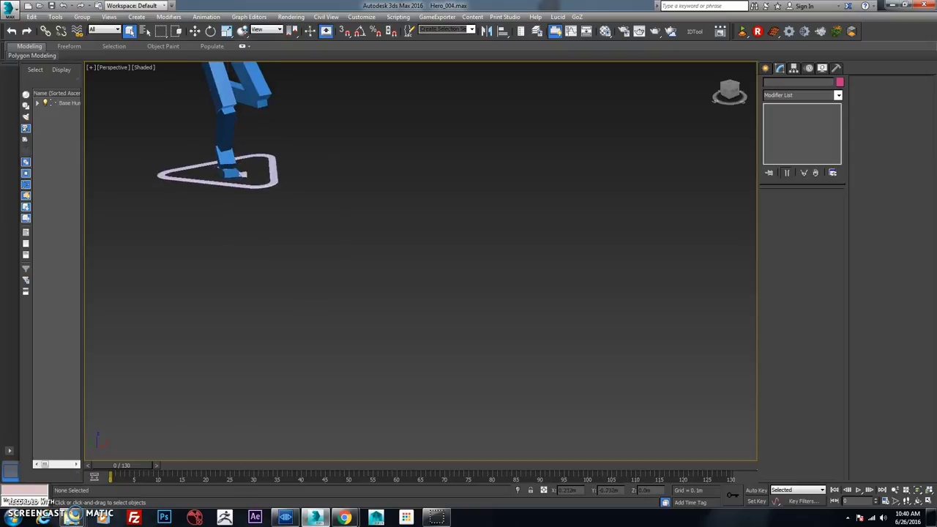
scroll(291, 295, "down", 4)
middle_click_drag(311, 249, 235, 253)
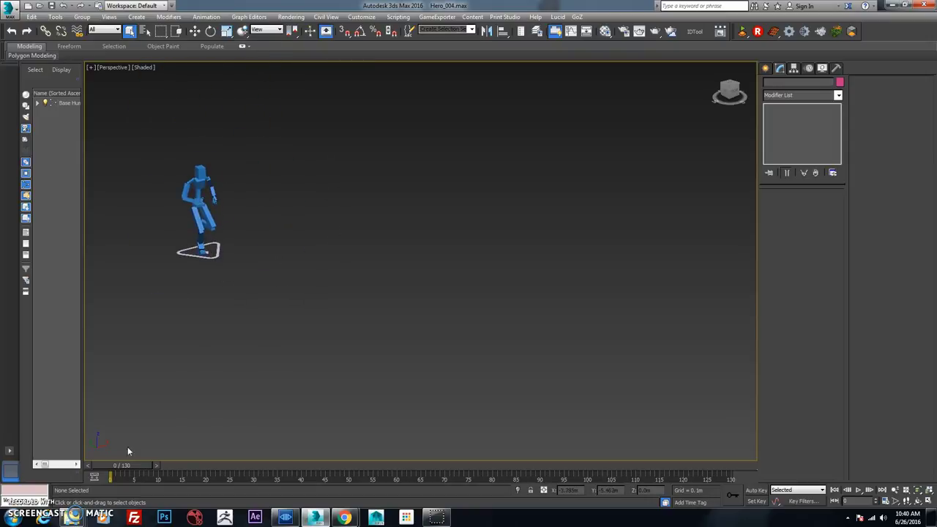
left_click_drag(139, 465, 492, 495)
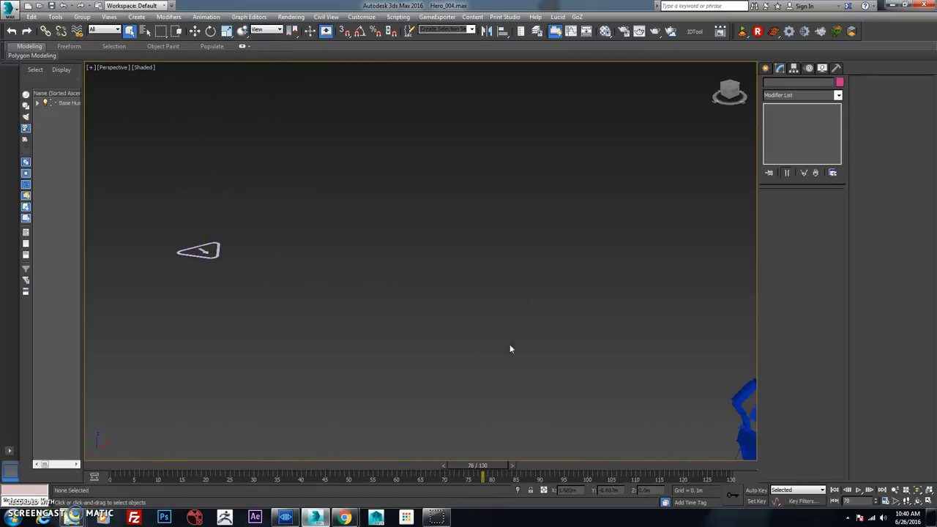
middle_click_drag(510, 349, 345, 182)
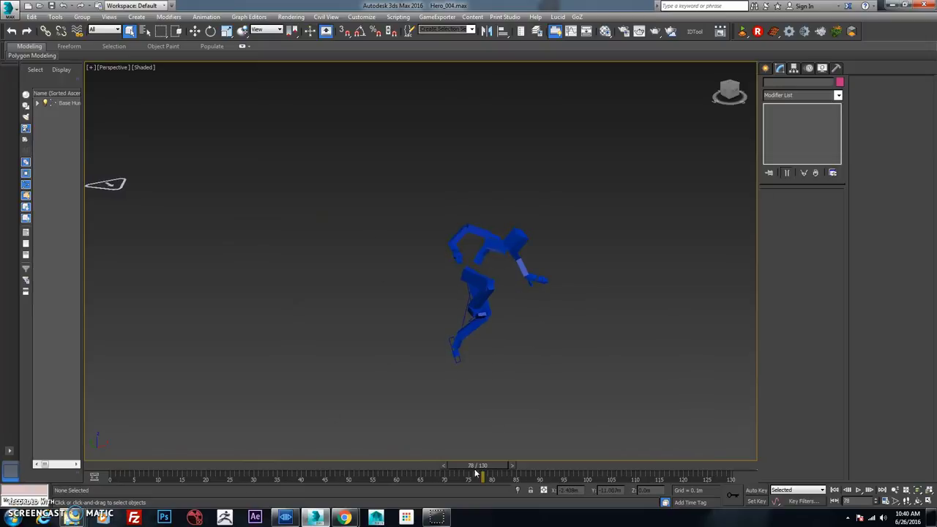
left_click_drag(477, 474, 628, 478)
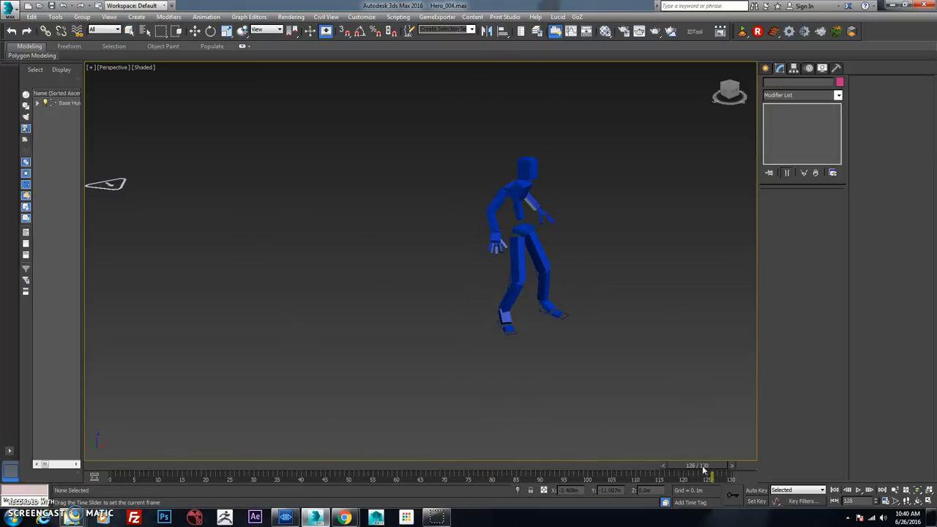
left_click_drag(704, 471, 544, 474)
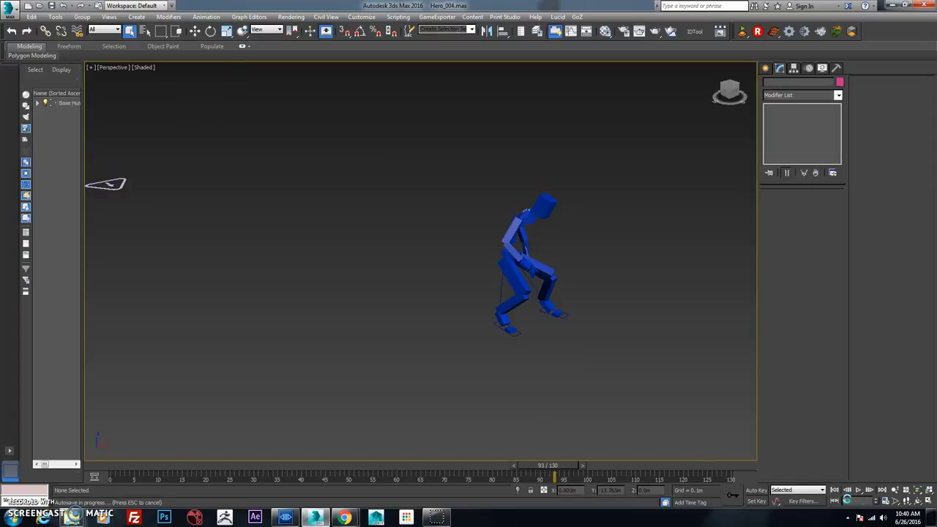
- Set the timeline end to frame 200 and import running.fbx as a helper skeleton
left_click(886, 502)
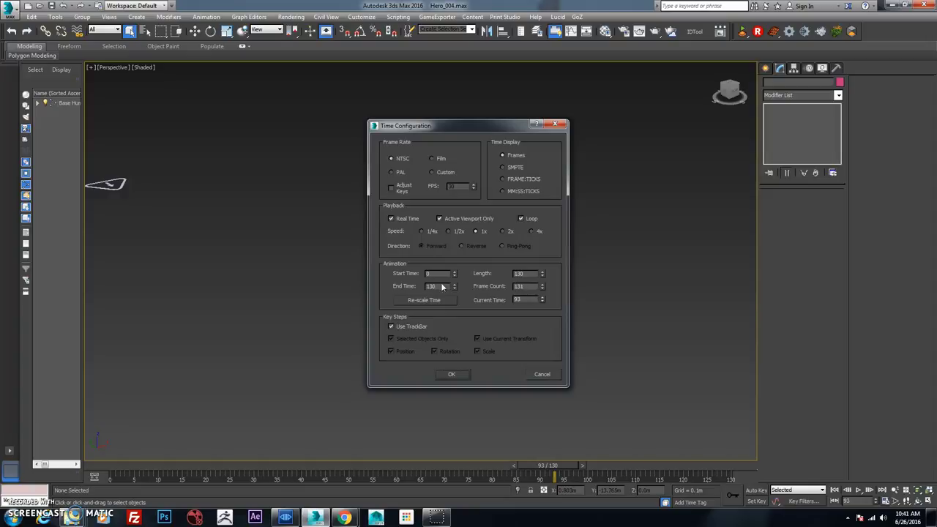
left_click(453, 374)
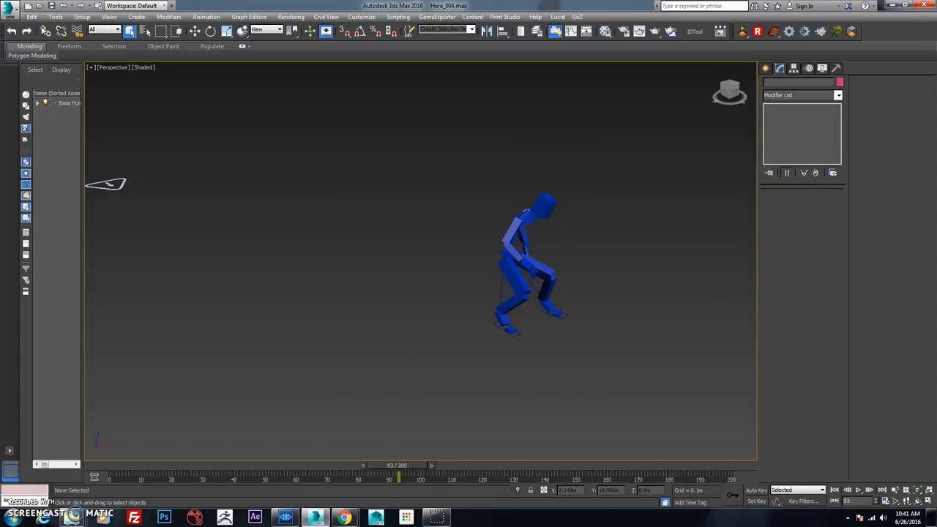
left_click(11, 10)
left_click(29, 138)
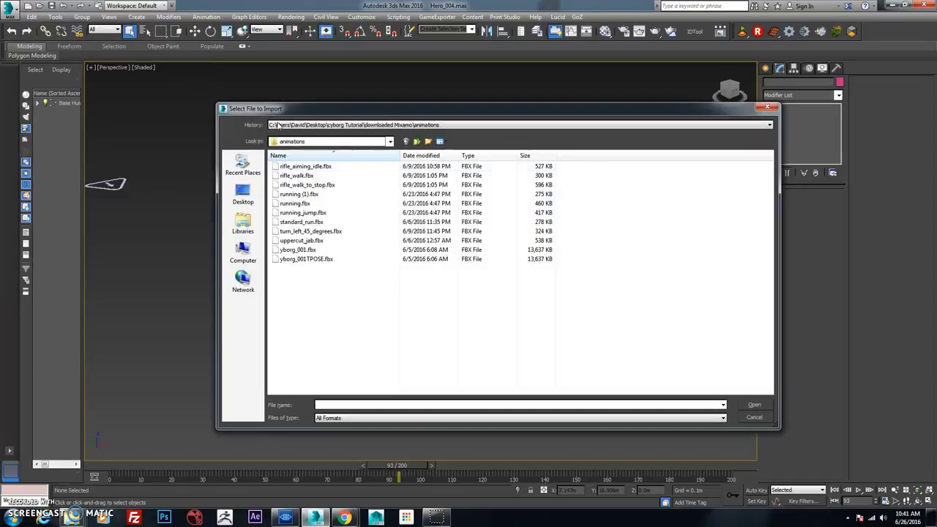
left_click(308, 204)
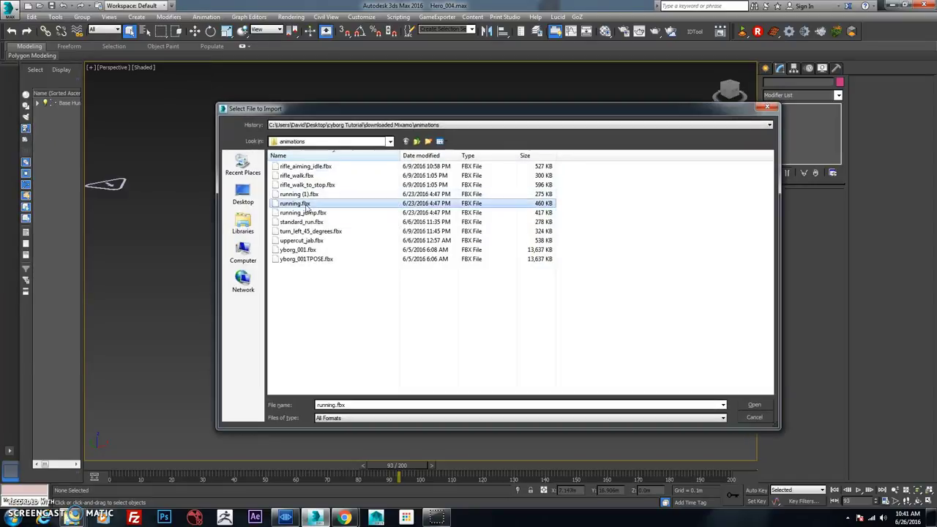
double_click(311, 204)
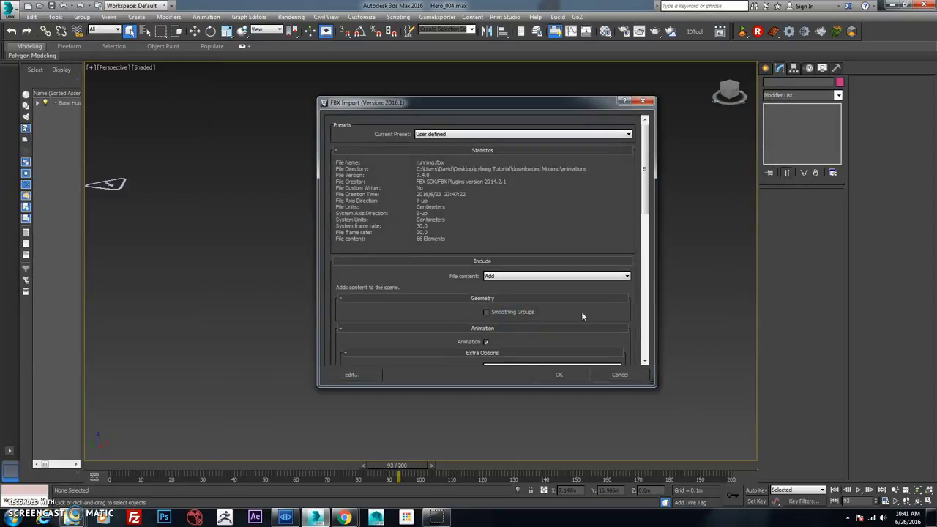
left_click(647, 344)
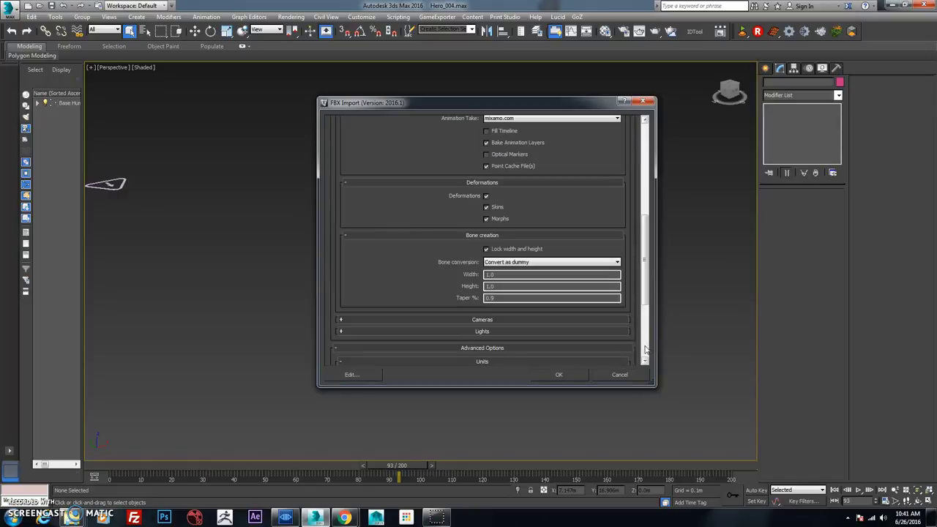
left_click(579, 375)
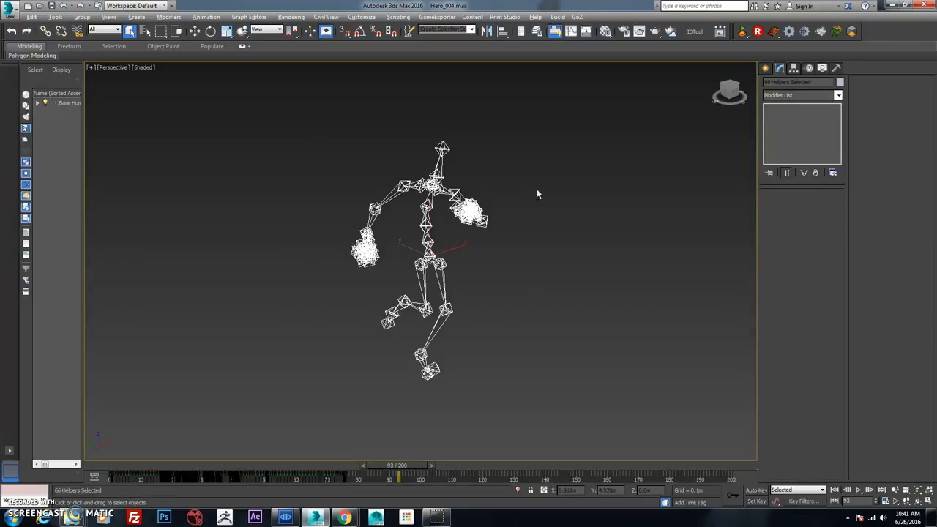
- Move the imported running.fbx skeleton beside the CAT rig and scrub its animation
scroll(537, 194, "down", 6)
middle_click_drag(479, 214, 442, 221)
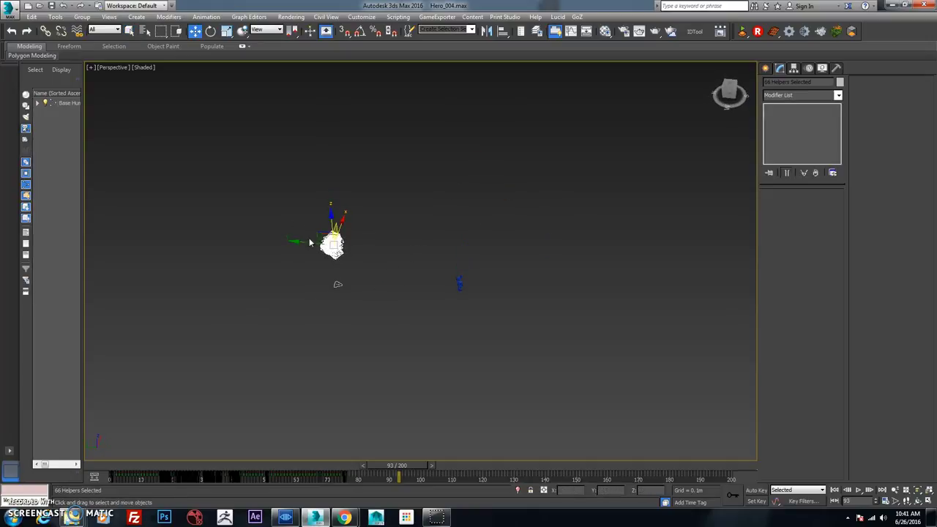
left_click_drag(333, 241, 500, 283)
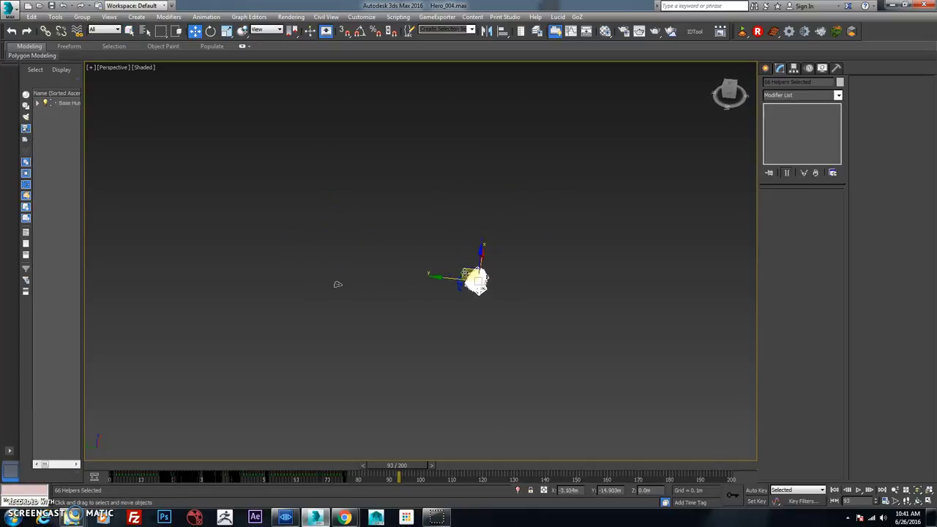
scroll(337, 284, "up", 5)
middle_click_drag(338, 284, 344, 396, "alt")
left_click_drag(409, 471, 323, 385)
- Frame the skeleton in the Top view and scrub to review its motion
key("w")
key("z")
key("t")
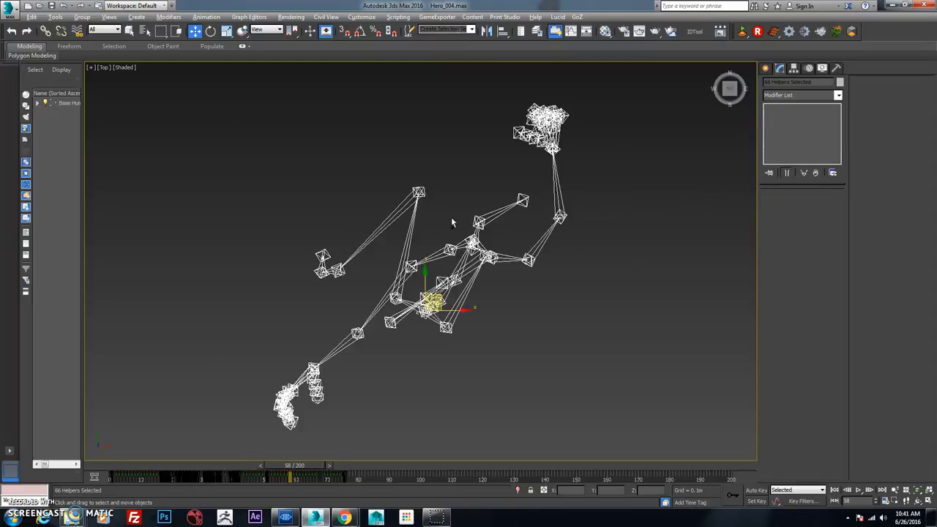
middle_click_drag(407, 231, 379, 298)
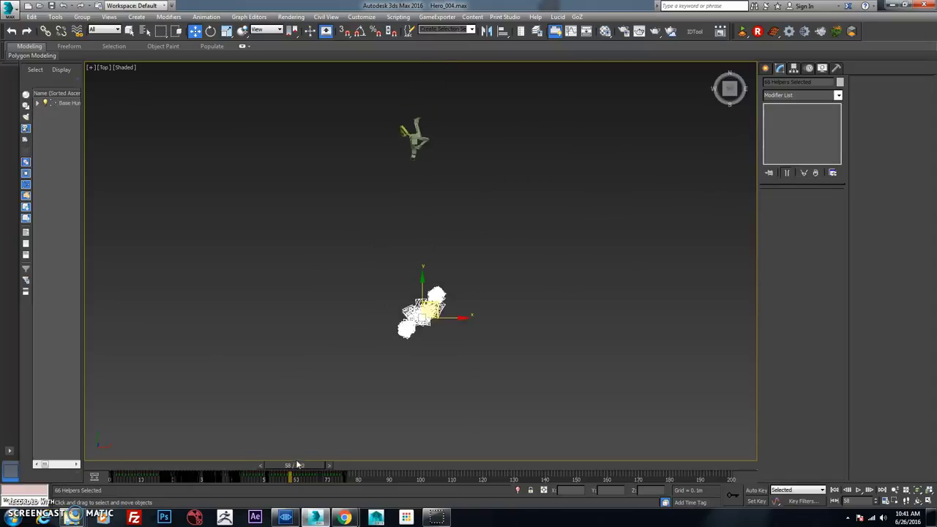
left_click_drag(298, 464, 312, 449)
- Rotate the selected rig helpers into better alignment, then scrub back to compare poses
key("w")
middle_click_drag(443, 284, 397, 293, "alt")
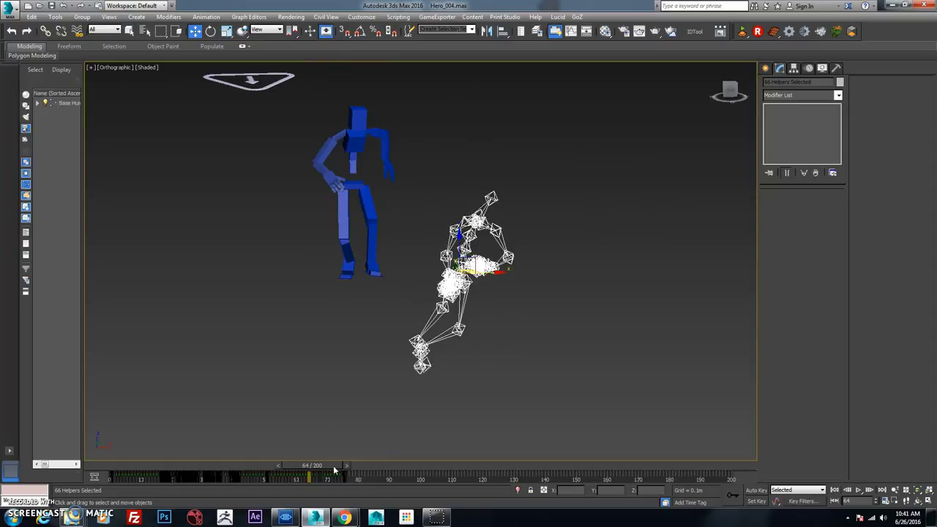
left_click_drag(334, 470, 309, 457)
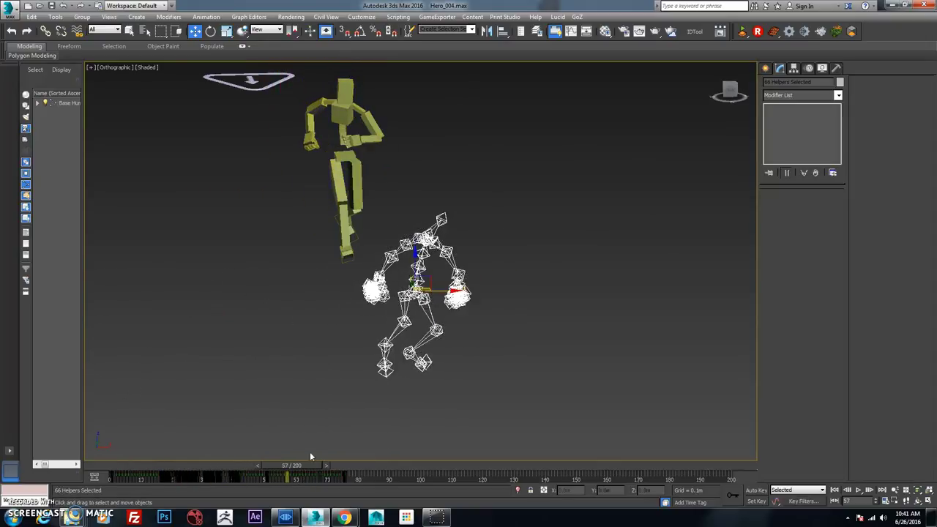
middle_click_drag(410, 307, 395, 279, "alt")
key("e")
left_click_drag(396, 322, 333, 437)
mouse_move(318, 469)
left_mouse_down()
mouse_move(396, 465)
mouse_move(183, 467)
mouse_move(363, 464)
mouse_move(232, 465)
mouse_move(316, 458)
left_mouse_up()
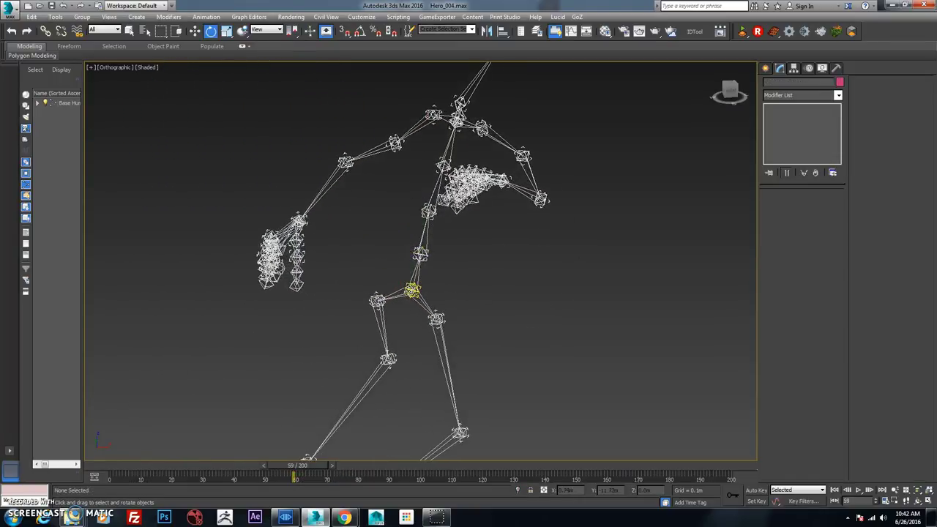
- Rotate the Base HumanPelvis to swing the skeleton, checking the motion on the timeline
left_click(412, 291)
left_click_drag(425, 288, 311, 318)
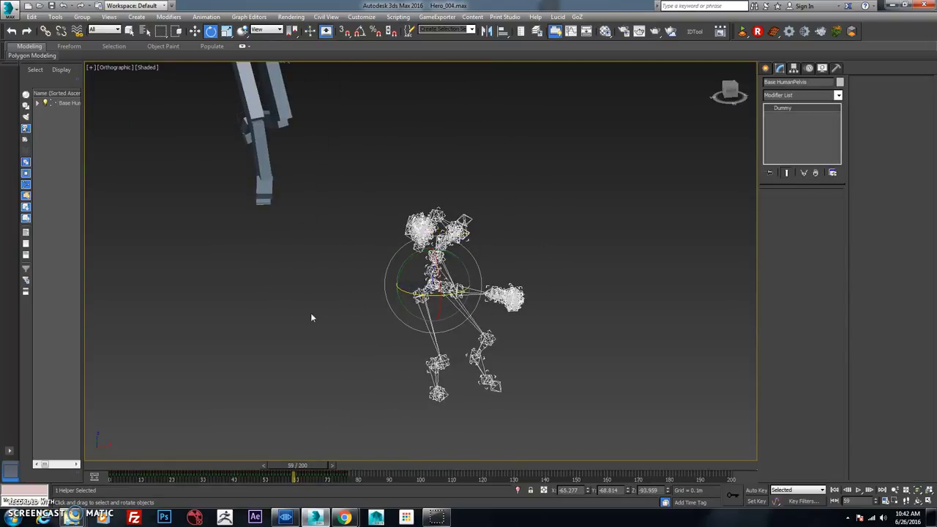
mouse_move(319, 465)
left_mouse_down()
mouse_move(251, 465)
mouse_move(359, 452)
mouse_move(329, 466)
mouse_move(199, 477)
mouse_move(333, 470)
mouse_move(303, 469)
left_mouse_up()
- Return to frame 62 and bring up the Splines shape types under Create > Shapes
key("e")
middle_click_drag(403, 322, 384, 348, "alt")
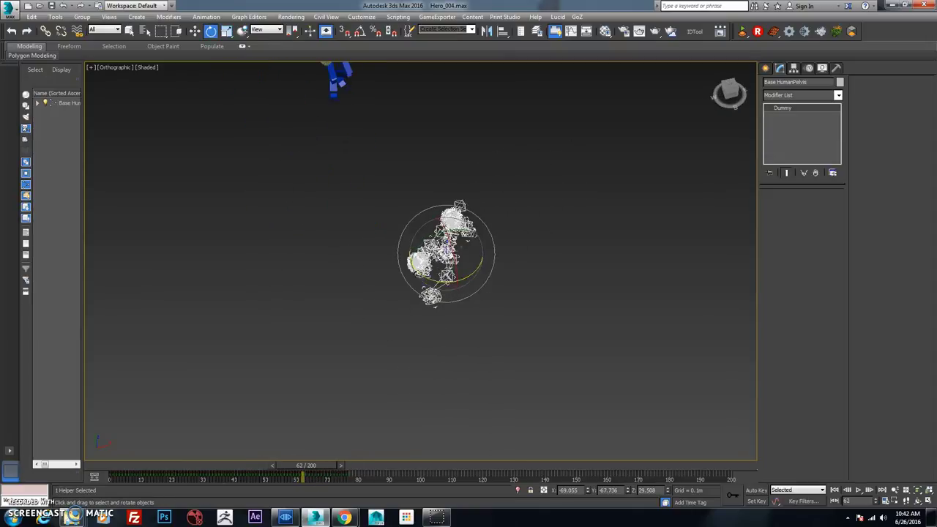
left_click(766, 69)
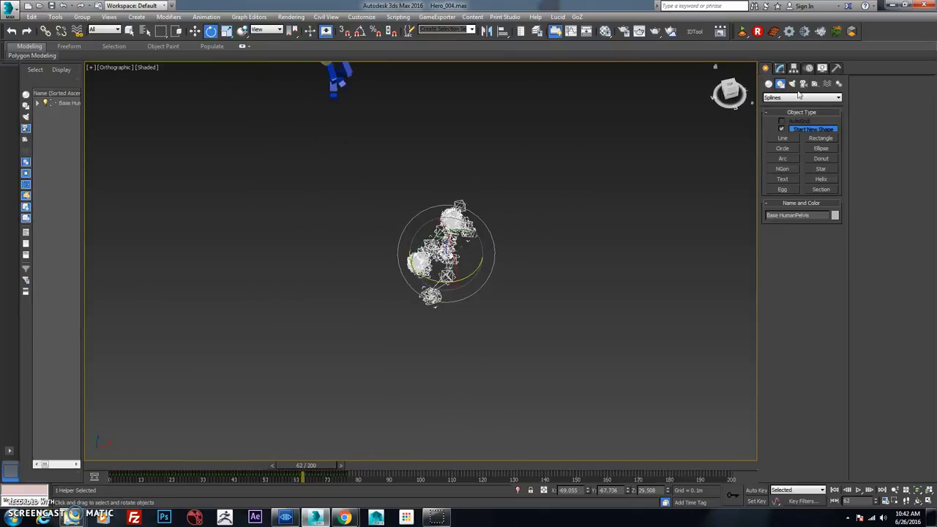
- Draw a large circle spline, Circle001, on the ground around the skeleton
left_click(782, 149)
middle_click_drag(452, 295, 476, 274, "alt")
key("w")
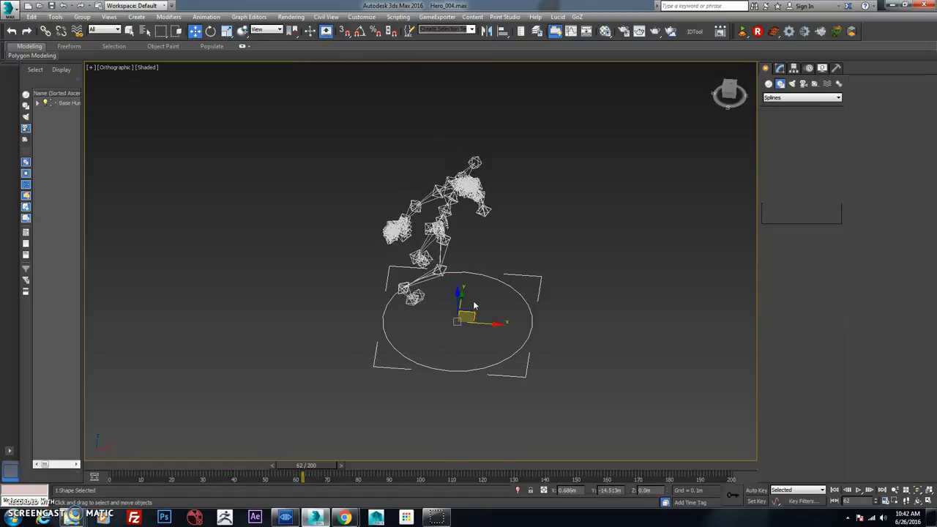
middle_click_drag(472, 306, 469, 279, "alt")
scroll(510, 247, "up", 5)
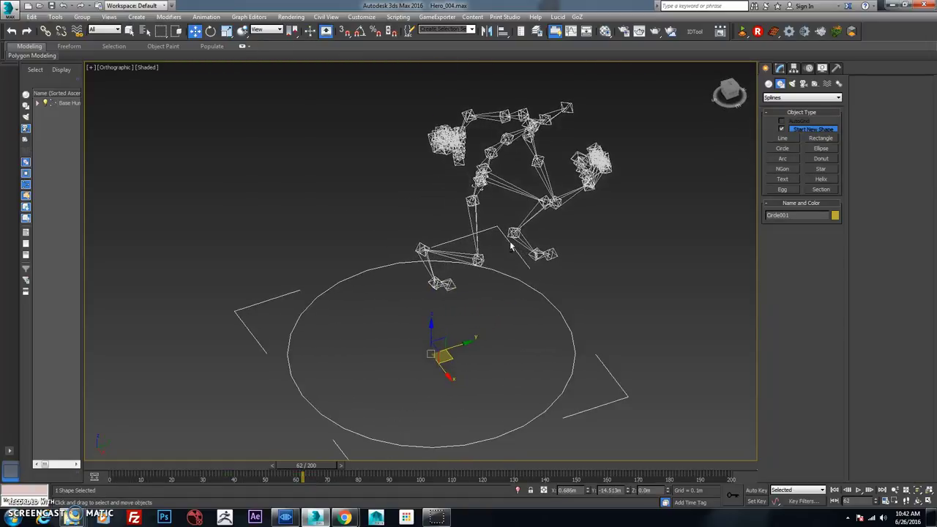
- Raise Circle001 to the skeleton's hip height and check it from side and top views
middle_click_drag(510, 247, 476, 230, "alt")
left_click_drag(444, 342, 534, 195)
mouse_move(534, 195)
middle_mouse_down("alt")
mouse_move(566, 234)
mouse_move(494, 225)
mouse_move(477, 192)
mouse_move(559, 162)
mouse_move(512, 167)
middle_mouse_up("alt")
scroll(479, 187, "up", 5)
scroll(476, 194, "up", 5)
left_click(438, 182)
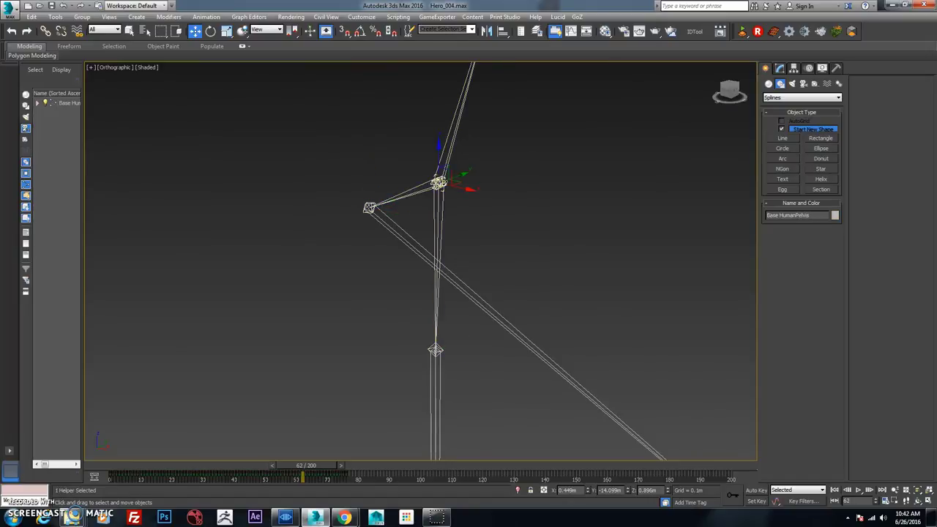
scroll(404, 247, "down", 5)
middle_click_drag(404, 247, 403, 248, "alt")
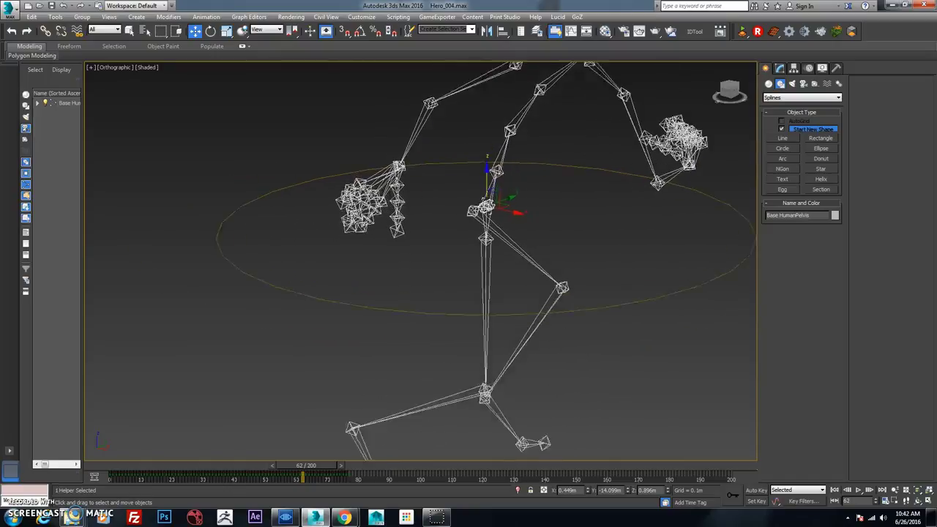
scroll(403, 247, "up", 3)
- Hide the skeleton bones and link the Base HumanPelvis to Circle001 as its parent
left_click(446, 30)
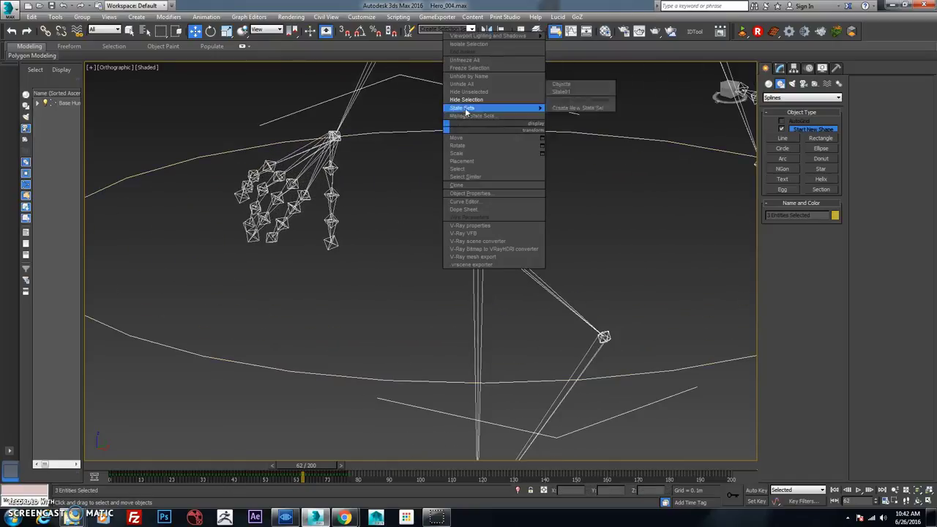
left_click(480, 90)
middle_click_drag(505, 178, 565, 205, "alt")
left_click(509, 217)
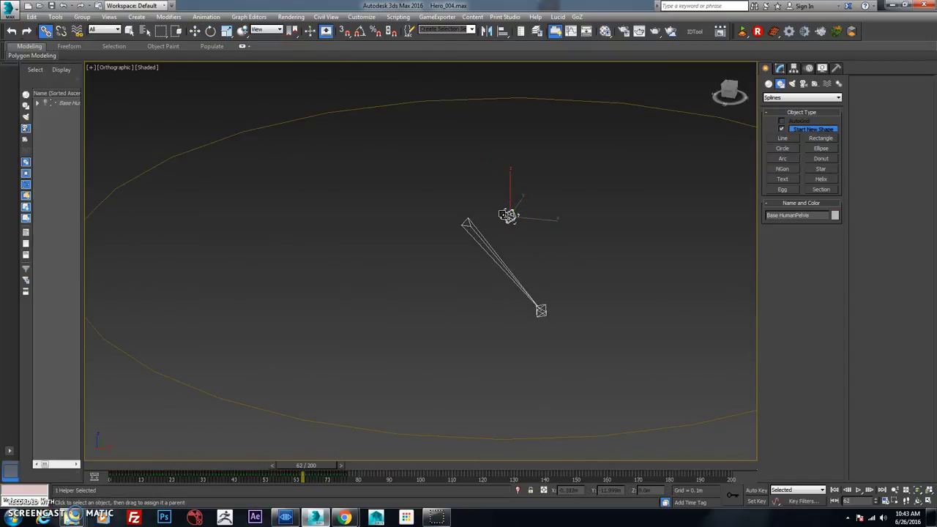
left_click_drag(338, 117, 333, 111)
- Unhide all bones and display the character mesh as boxes
right_click(372, 167)
left_click(454, 127)
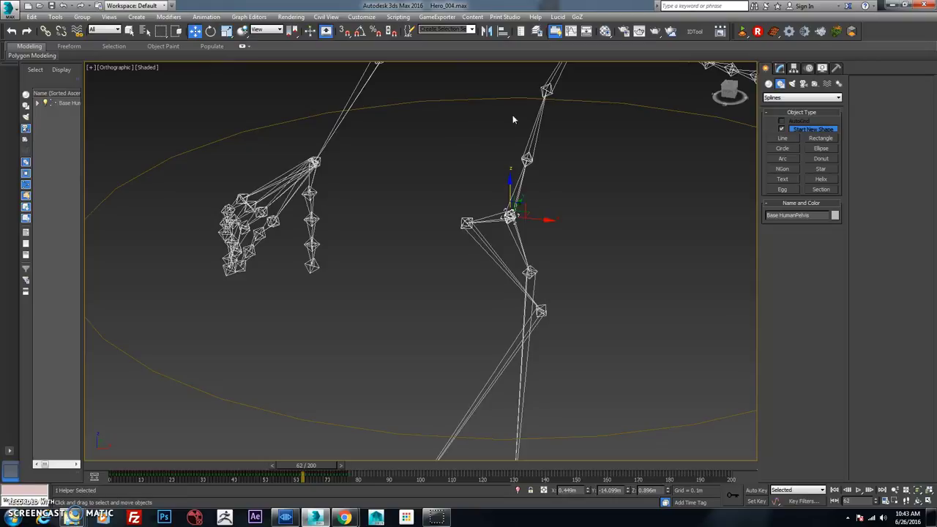
scroll(513, 213, "down", 5)
middle_click_drag(591, 142, 380, 255)
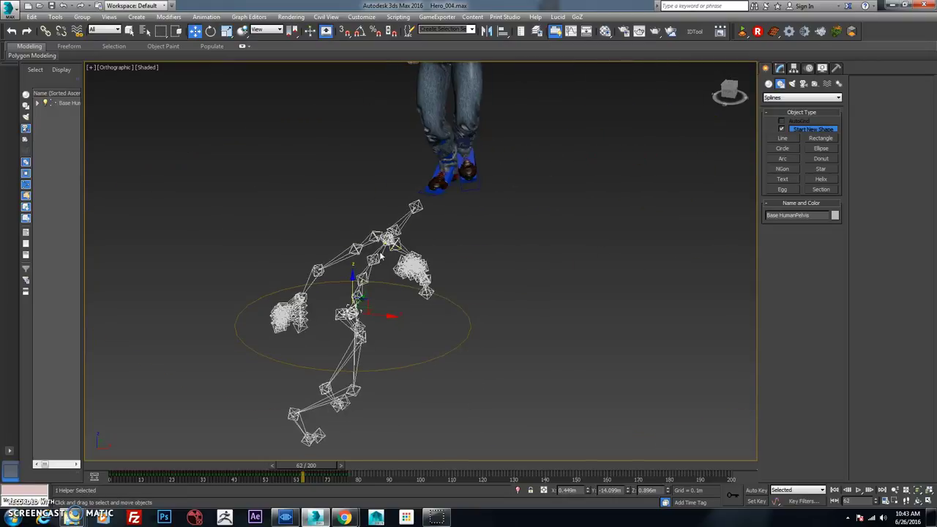
right_click(469, 114)
left_click(505, 84)
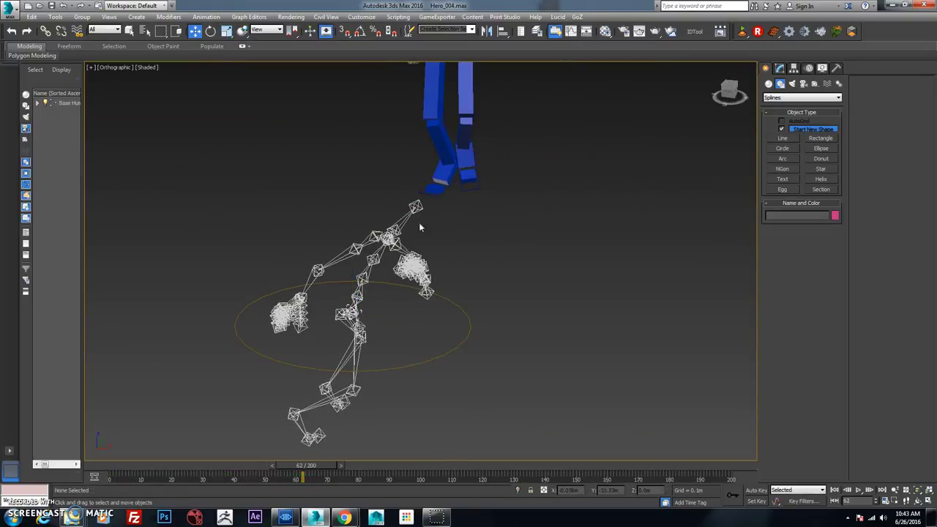
middle_click_drag(418, 227, 521, 252, "alt")
- Rotate Circle001 −90° about Z so the linked rig turns with it
left_click(529, 293)
scroll(529, 293, "down", 4)
mouse_move(317, 472)
left_mouse_down()
mouse_move(221, 466)
mouse_move(323, 466)
left_mouse_up()
key("e")
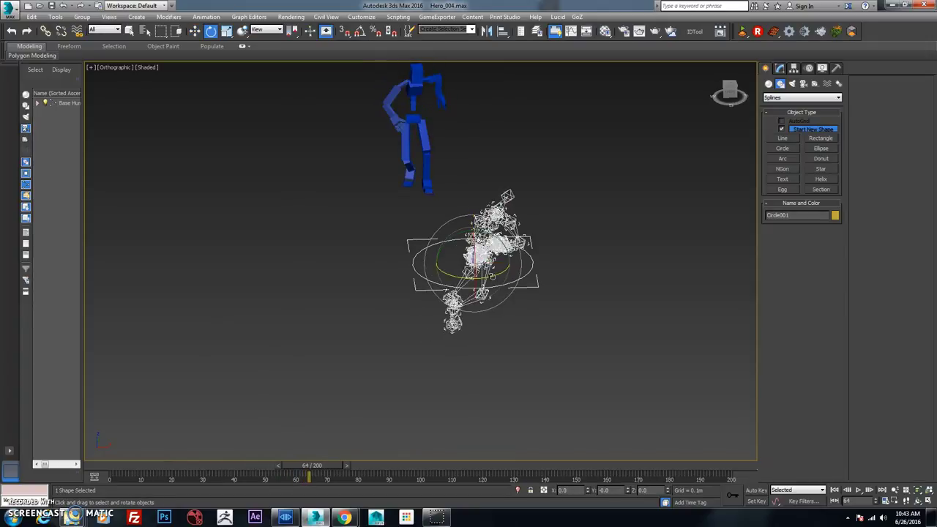
left_click_drag(483, 289, 449, 226)
key("ctrl+z")
left_click_drag(491, 281, 450, 288)
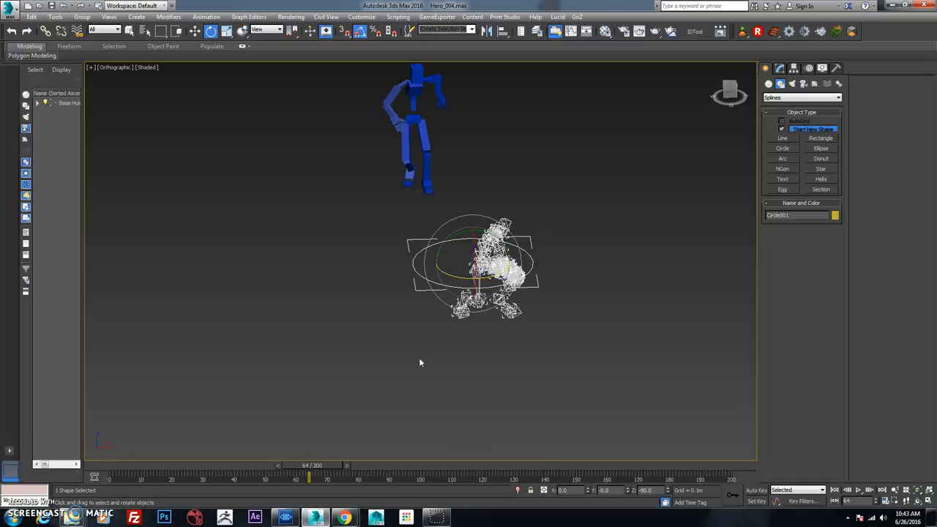
left_click_drag(332, 467, 126, 469)
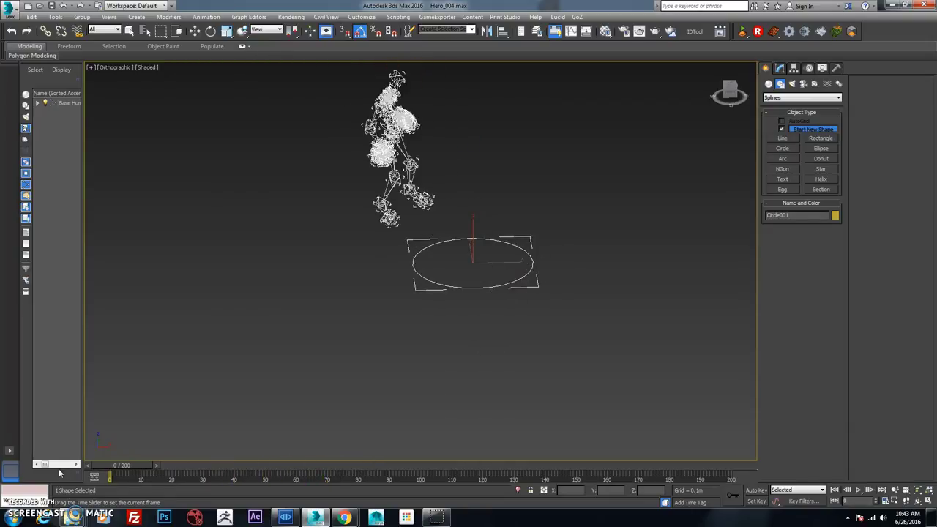
- Select the 66 rig helpers and shift their keys from frames 0–75 16 frames later
middle_click_drag(359, 249, 454, 262, "alt")
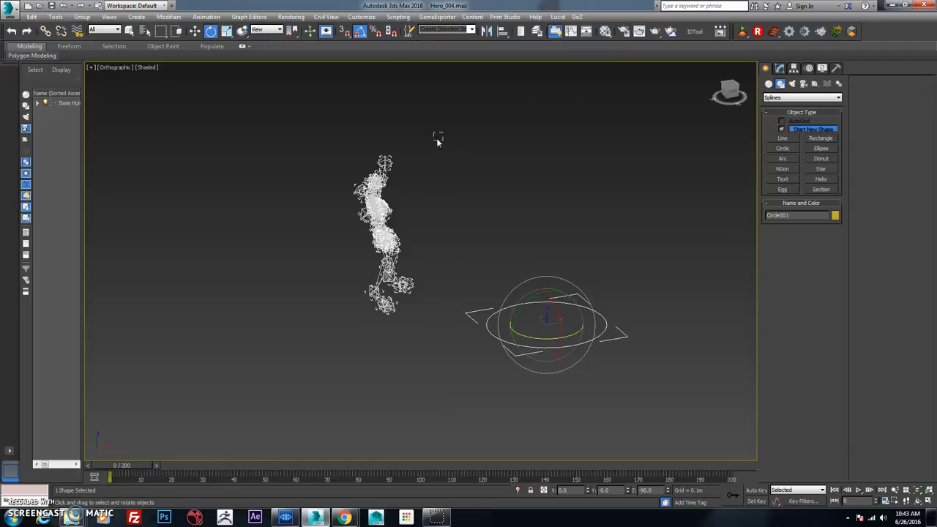
left_click_drag(302, 342, 302, 342)
left_click_drag(368, 482, 125, 477)
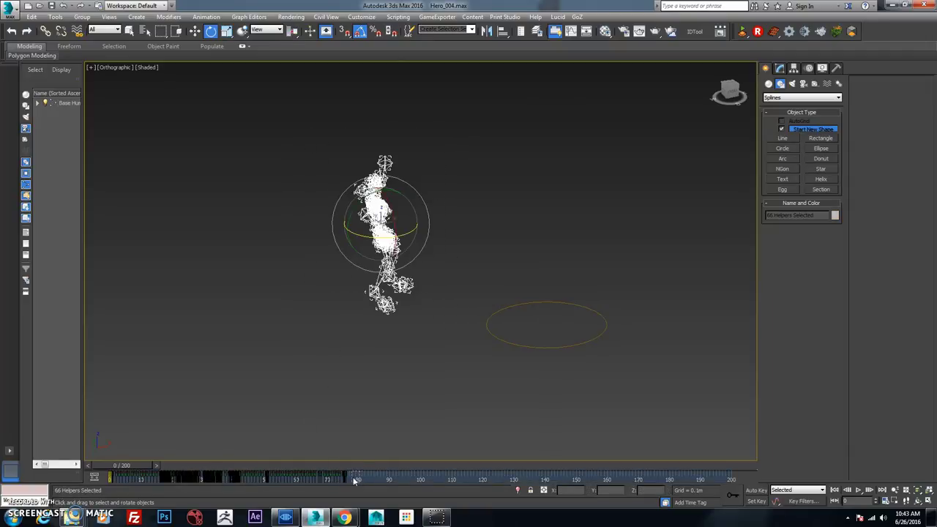
left_click_drag(162, 473, 208, 473)
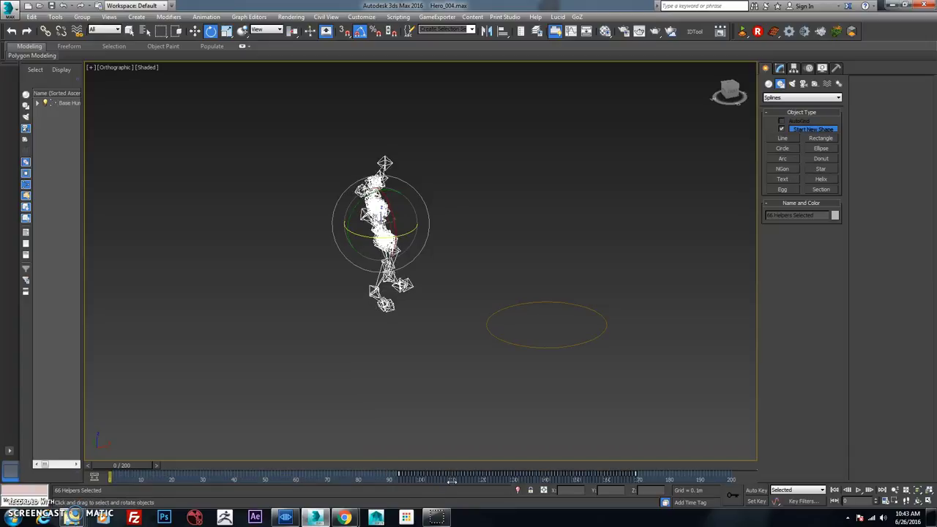
- At frame 93, move the rig onto the blue character
left_click_drag(144, 471, 427, 474)
key("e")
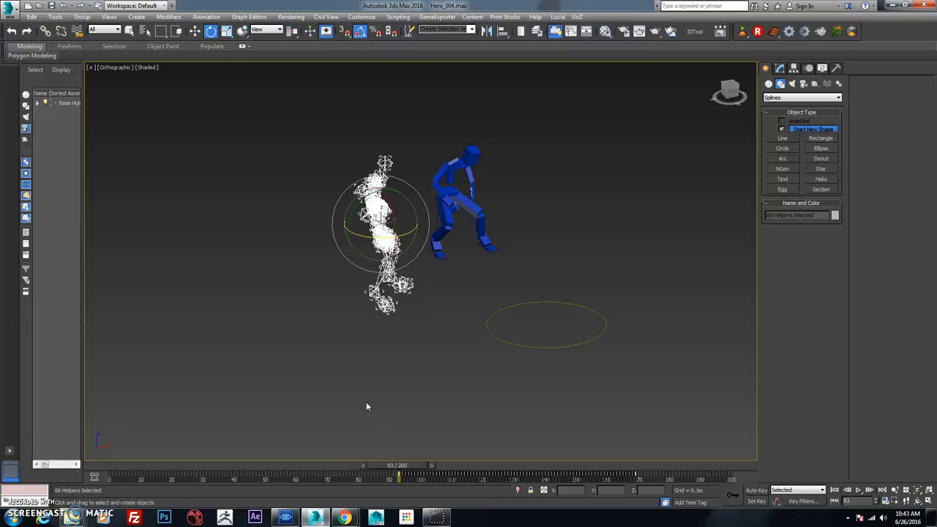
middle_click_drag(356, 235, 463, 194, "alt")
key("w")
left_click_drag(372, 213, 511, 126)
- At frame 105, move the rig helpers onto the blue character mesh
scroll(473, 185, "up", 5)
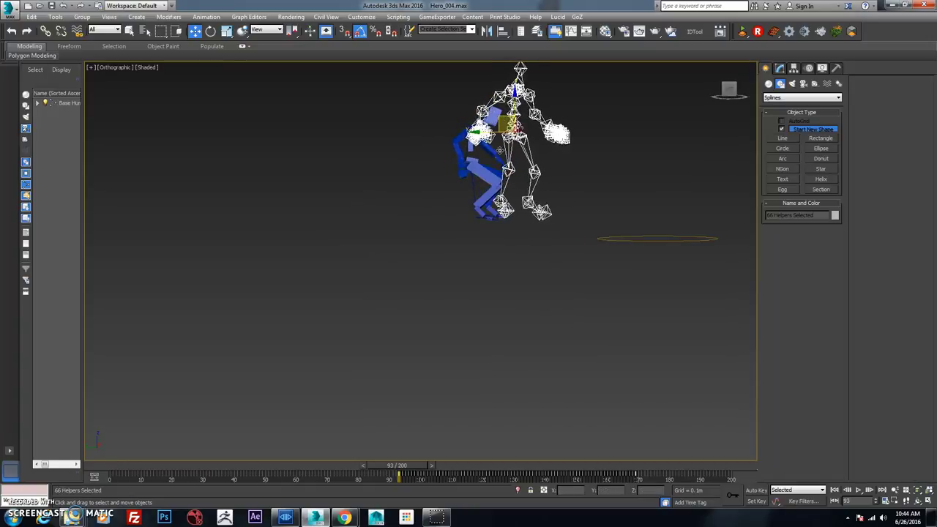
middle_click_drag(474, 190, 352, 333, "alt")
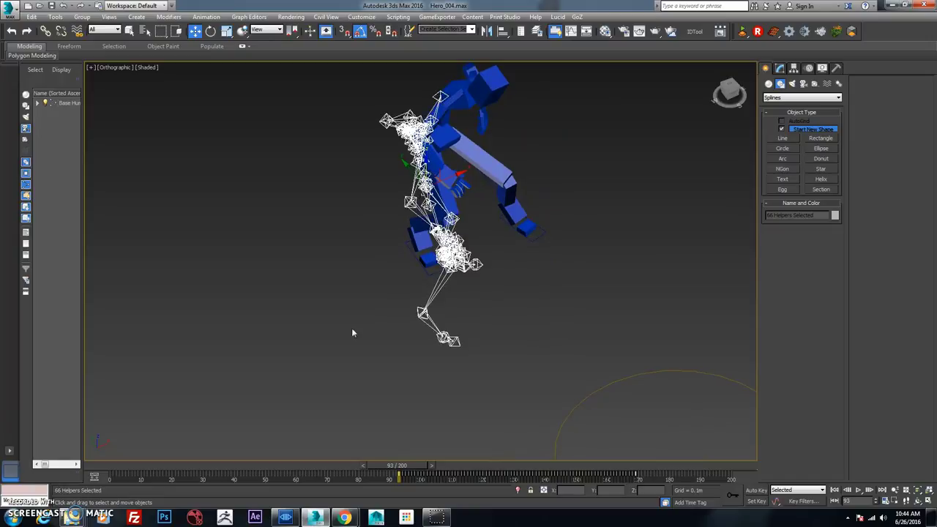
mouse_move(408, 473)
left_mouse_down()
mouse_move(502, 476)
mouse_move(419, 466)
left_mouse_up()
key("w")
middle_click_drag(439, 293, 396, 242, "alt")
left_click_drag(343, 202, 404, 169)
- Rotate Circle001 −20° to turn the rig
left_click(493, 402)
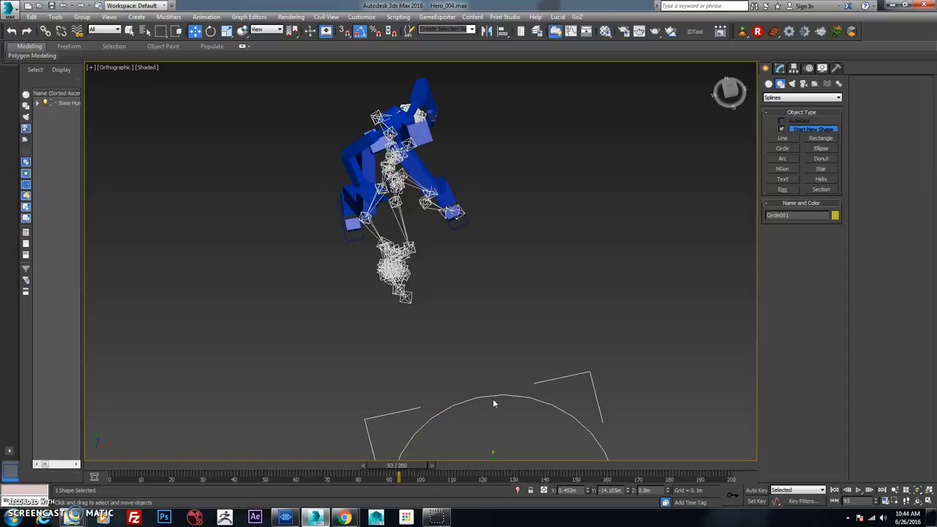
middle_click_drag(458, 353, 505, 330, "alt")
key("e")
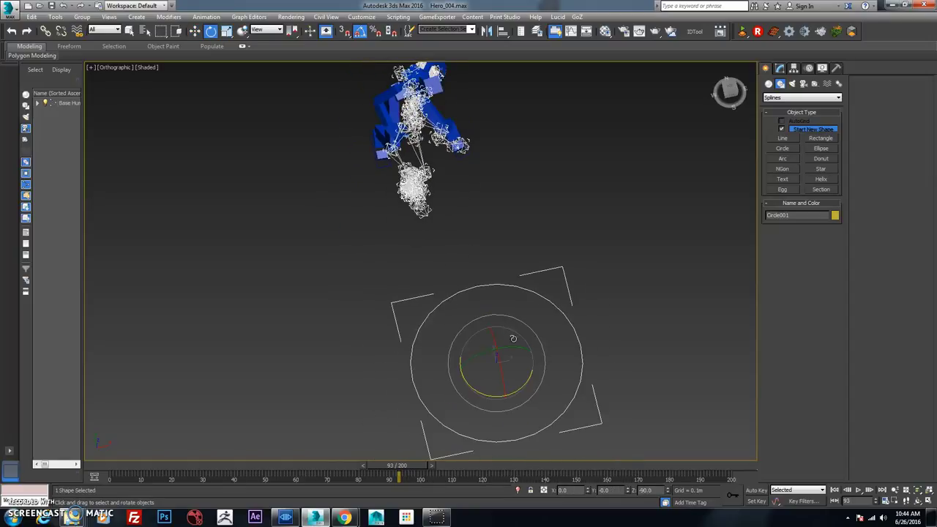
mouse_move(523, 387)
left_mouse_down()
mouse_move(510, 392)
mouse_move(513, 375)
left_mouse_up()
key("w")
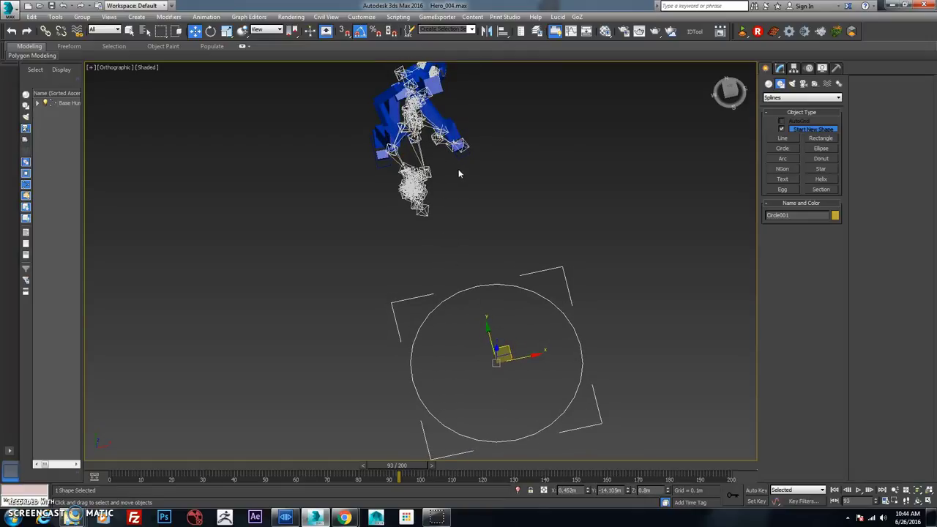
- At frame 57, select the circle control together with its helpers
middle_click_drag(458, 177, 374, 169, "alt")
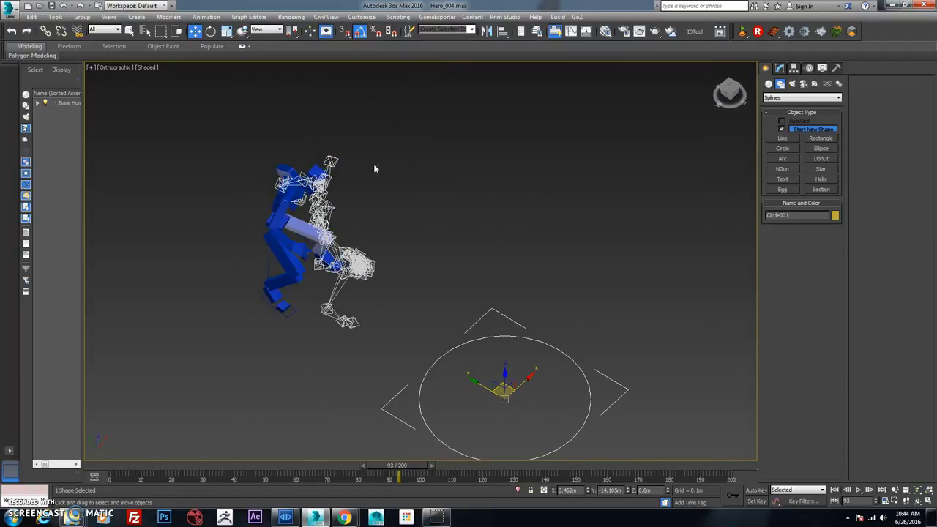
left_click_drag(232, 334, 231, 335)
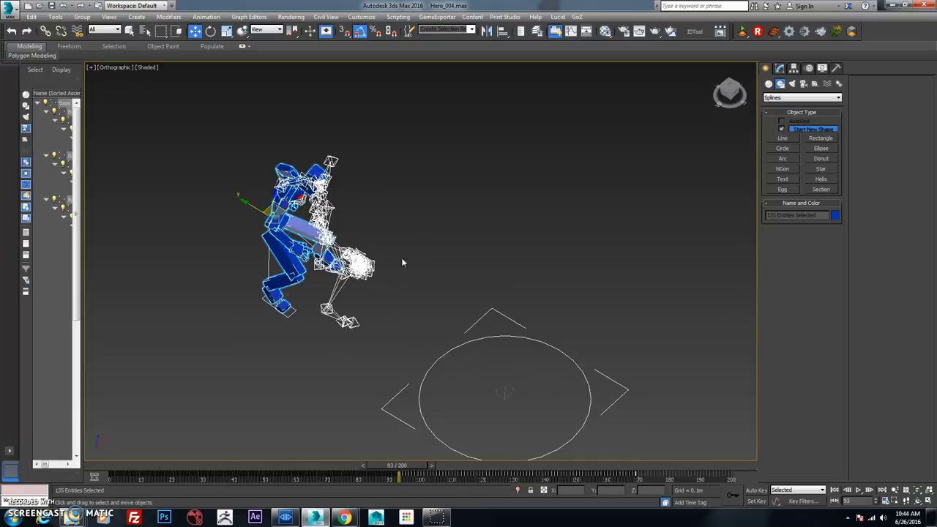
left_click_drag(402, 468, 297, 468)
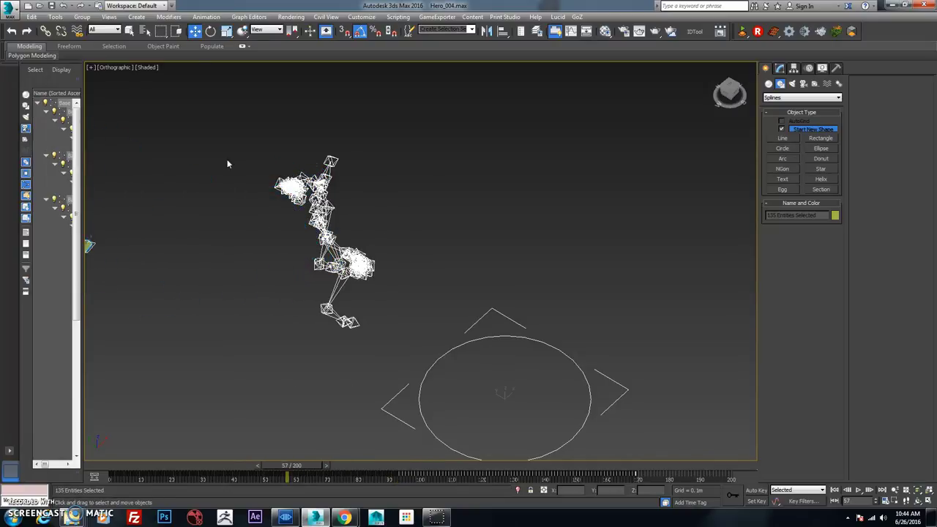
key("Page_Up")
middle_click_drag(376, 288, 412, 303, "alt")
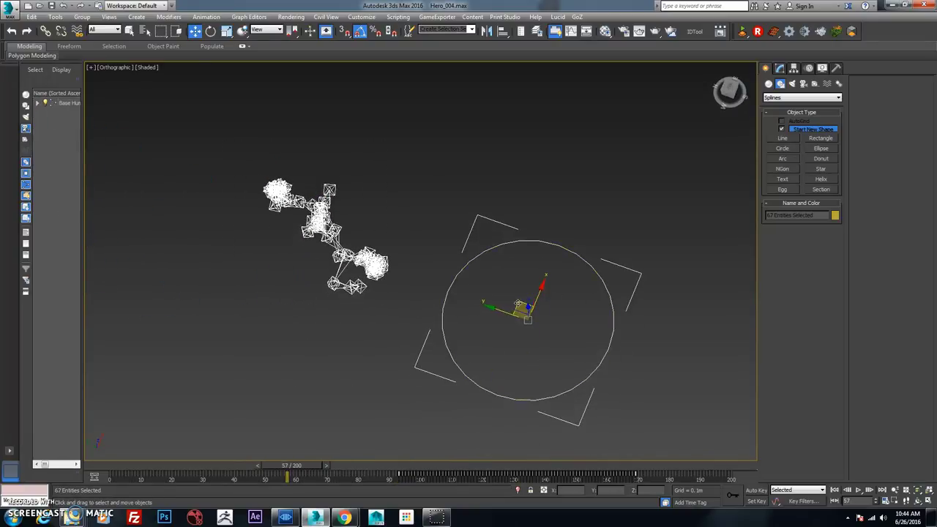
middle_click_drag(518, 304, 547, 297, "alt")
key("shift+z")
- Select the 66 skeleton helpers and Circle001, then advance the animation to frame 92
left_click_drag(232, 327, 229, 326)
key("shift+z")
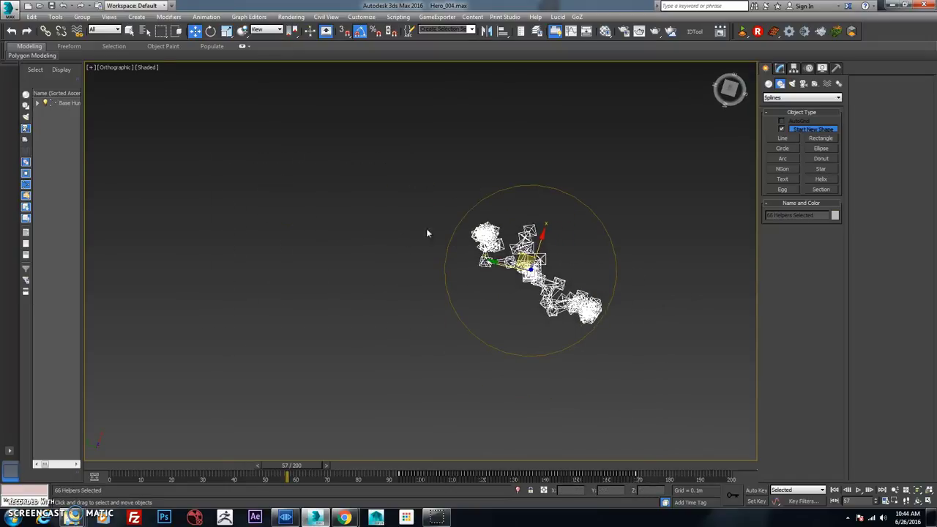
left_click_drag(462, 247, 460, 260)
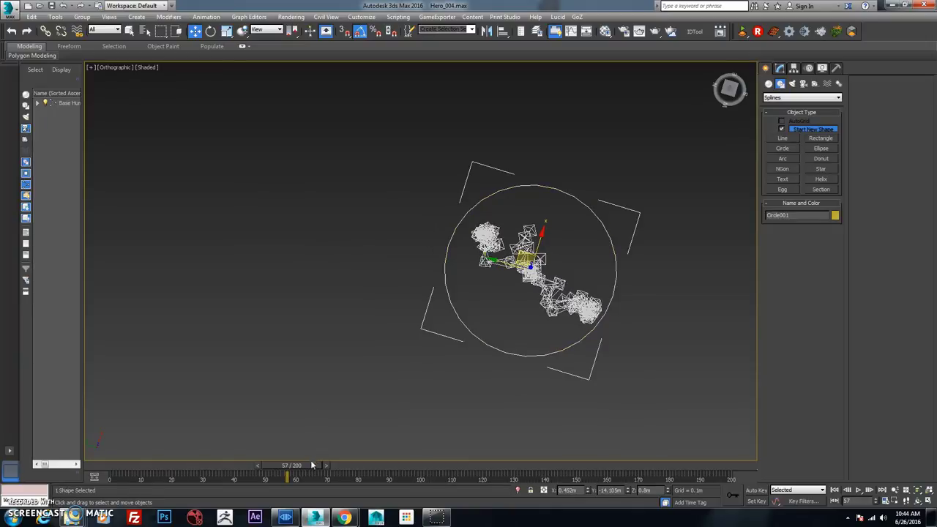
left_click_drag(312, 466, 414, 476)
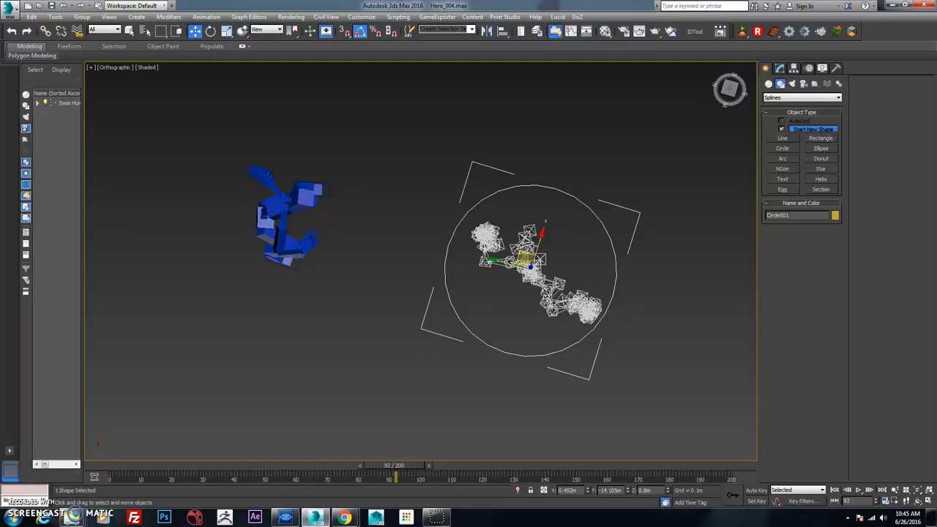
- Move Circle001 and the skeleton onto the blue character and turn them about Z
left_click_drag(530, 261, 350, 261)
middle_click_drag(350, 261, 337, 218, "alt")
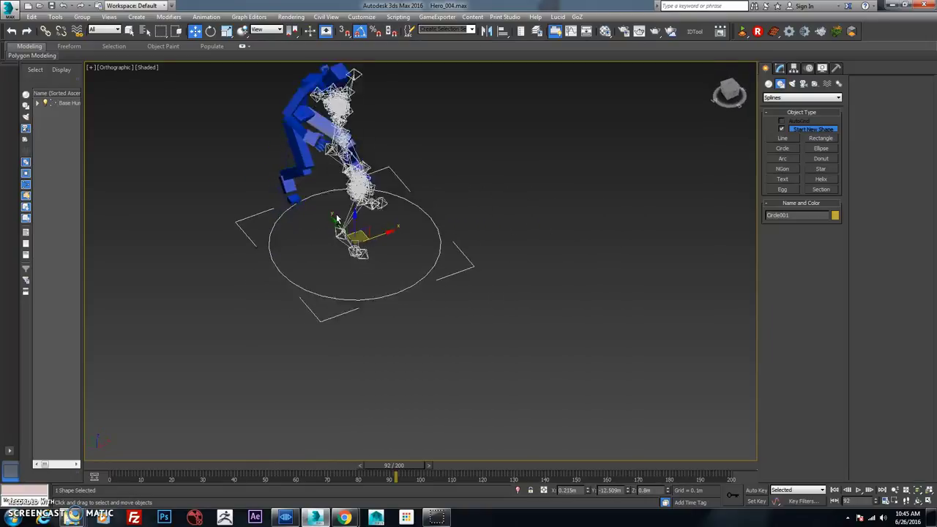
key("e")
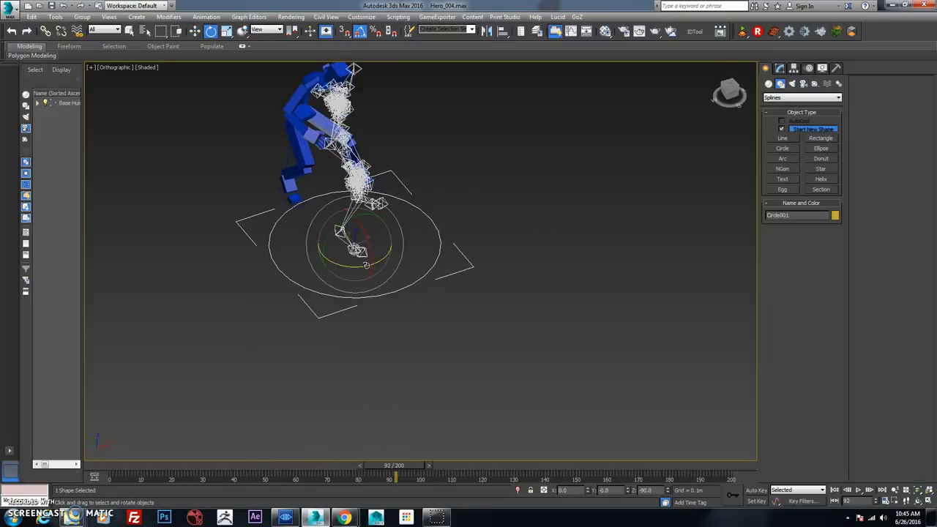
left_click_drag(366, 265, 288, 226)
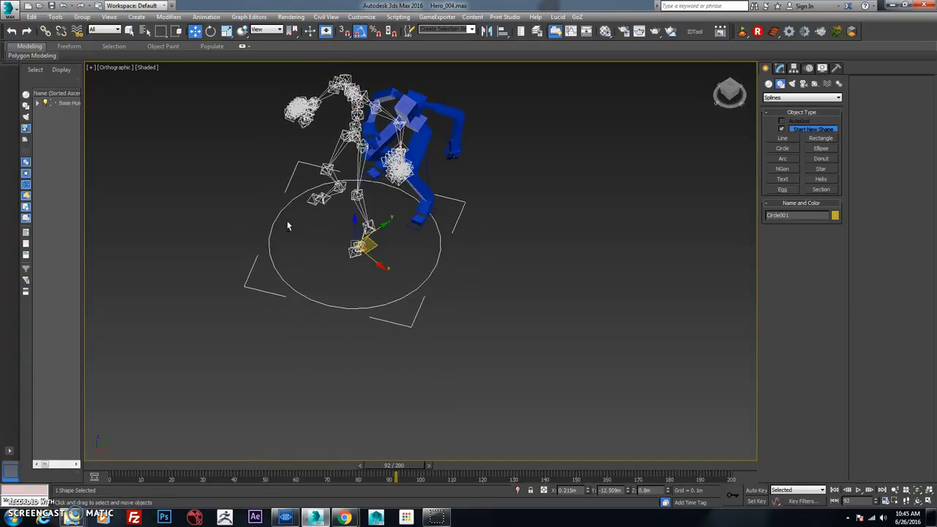
- Select the three controls around the rig and nudge them slightly sideways
mouse_move(403, 229)
left_mouse_down()
mouse_move(390, 238)
mouse_move(439, 215)
mouse_move(417, 235)
left_mouse_up()
key("e")
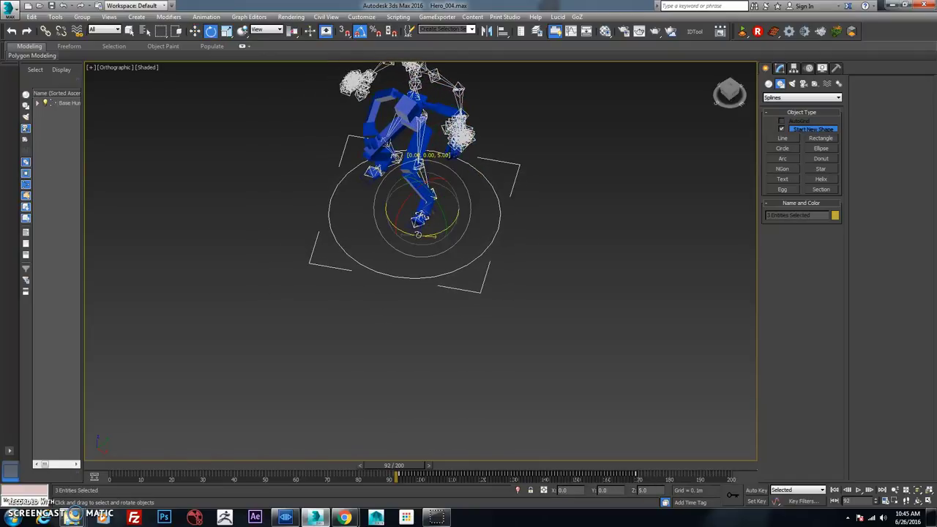
middle_click_drag(426, 237, 517, 209, "alt")
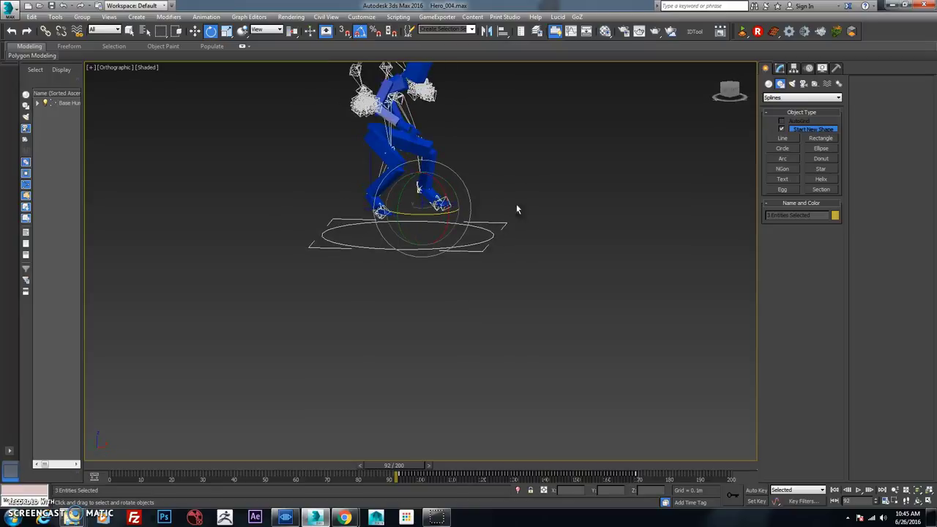
scroll(395, 230, "up", 5)
middle_click_drag(486, 163, 414, 271, "alt")
key("w")
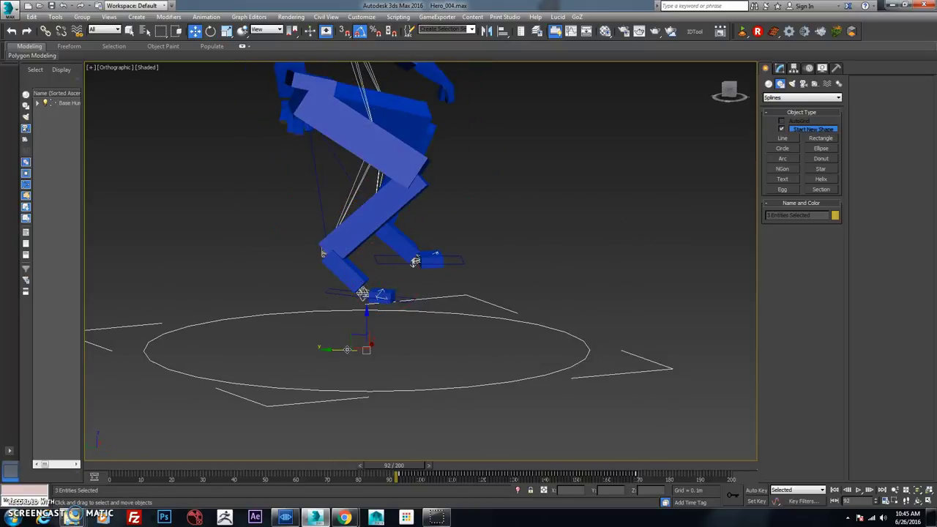
left_click_drag(415, 262, 416, 260)
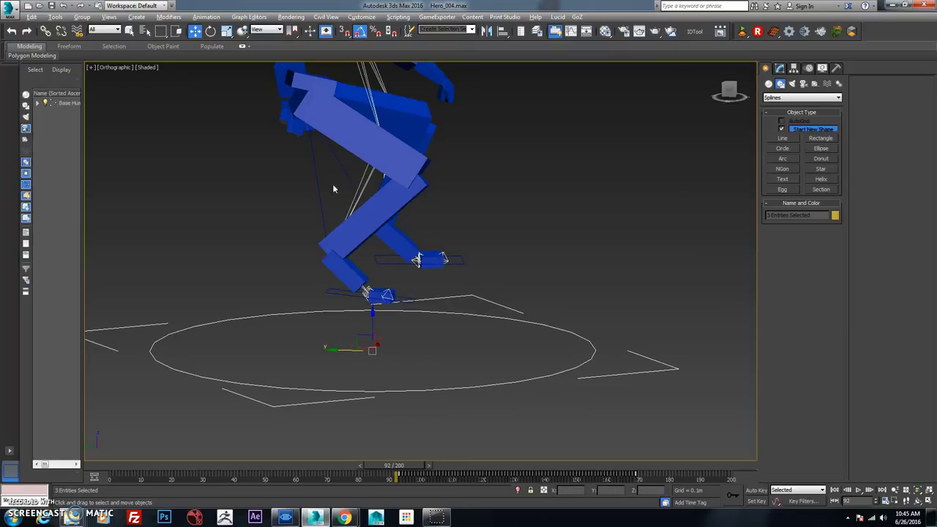
- Scrub the timeline to check the helpers overlap the blue rig around frames 85–111
scroll(333, 189, "down", 8)
scroll(328, 233, "down", 2)
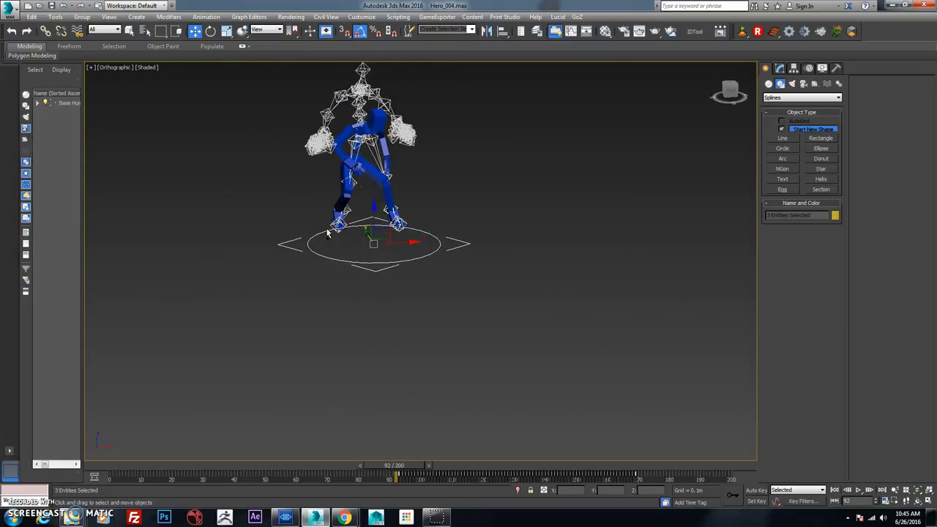
middle_click_drag(328, 233, 419, 231, "alt")
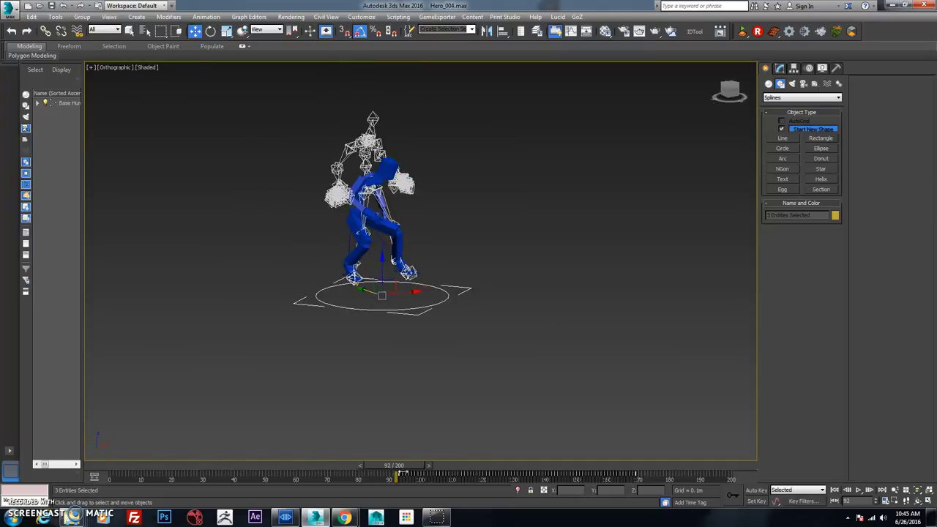
mouse_move(408, 469)
left_mouse_down()
mouse_move(340, 476)
mouse_move(648, 497)
mouse_move(320, 476)
mouse_move(411, 473)
left_mouse_up()
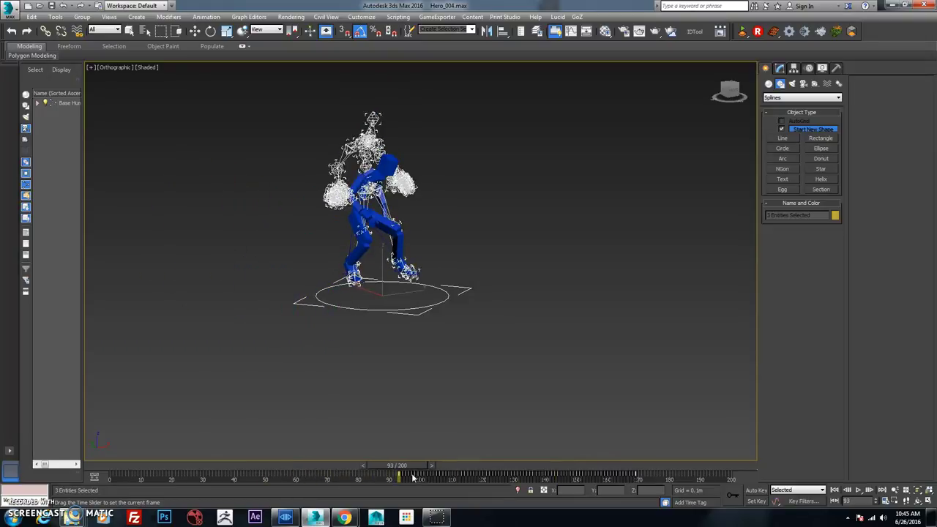
- At frame 93, turn the rig controls 15° about Z
key("w")
middle_click_drag(413, 456, 454, 432, "alt")
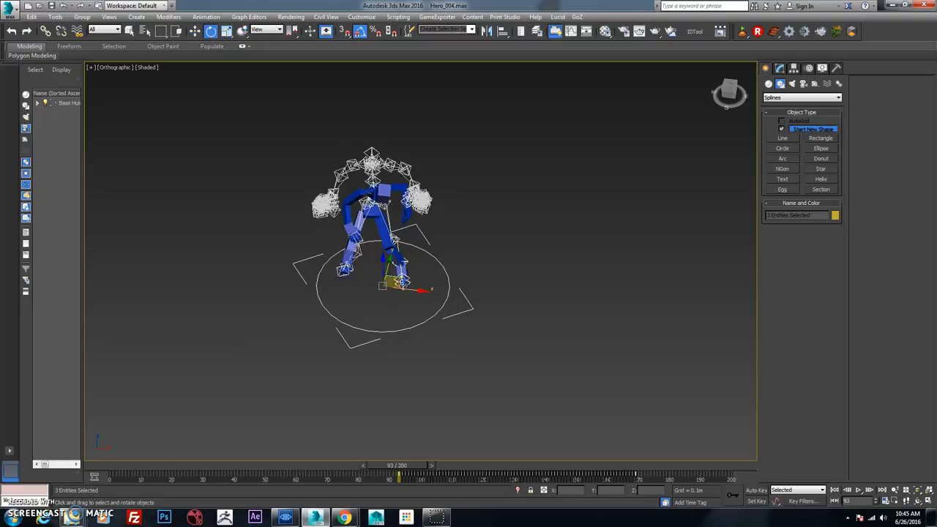
key("e")
left_click_drag(411, 299, 417, 300)
- Shift the rig and circle slightly and scrub to check the poses
key("w")
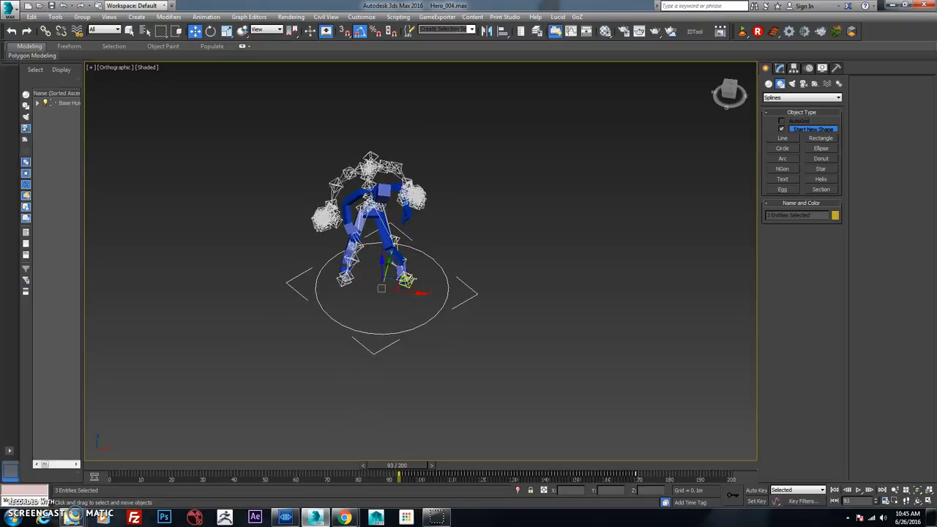
middle_click_drag(381, 241, 395, 234, "alt")
left_click_drag(404, 262, 403, 256)
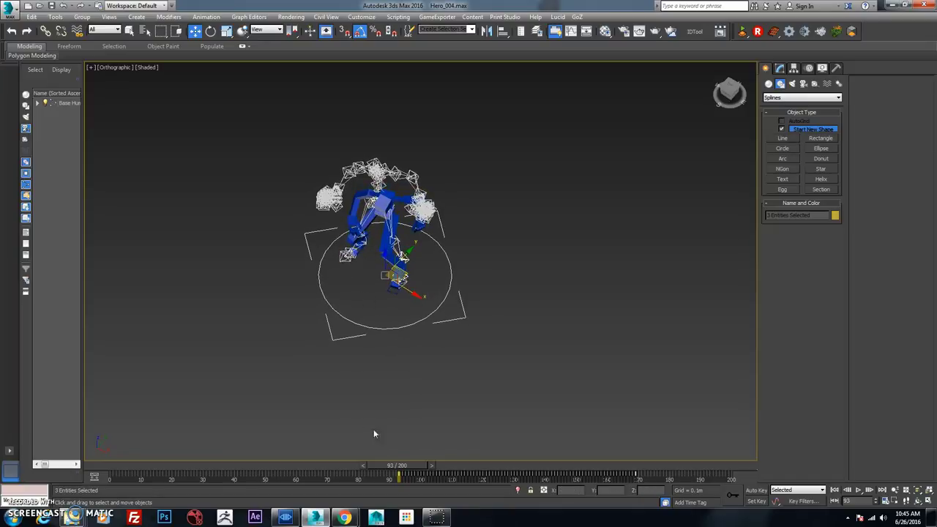
left_click_drag(409, 466, 416, 428)
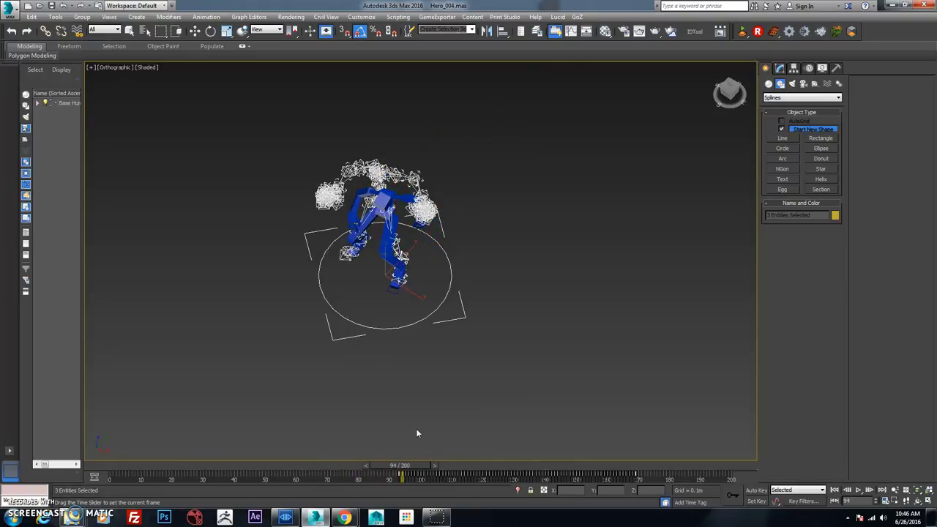
- Raise the controls and slide them sideways under the blue character's feet, comparing frames 93–94
key("w")
middle_click_drag(379, 253, 454, 204, "alt")
scroll(454, 205, "up", 4)
scroll(372, 299, "up", 4)
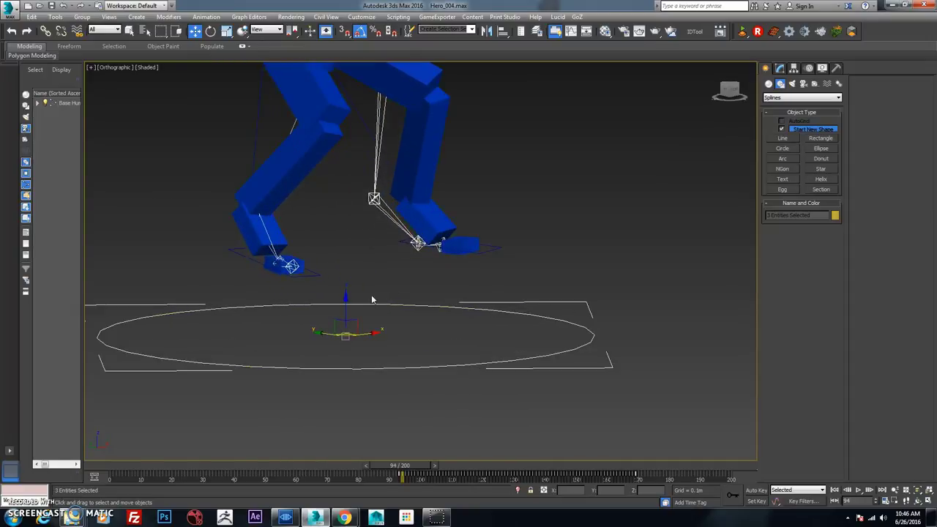
left_click_drag(347, 307, 350, 302)
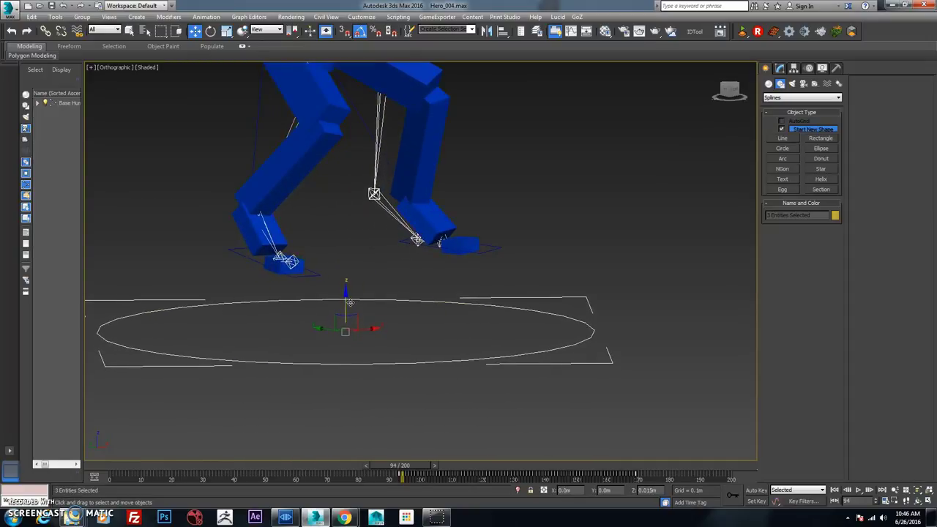
middle_click_drag(358, 300, 347, 342, "alt")
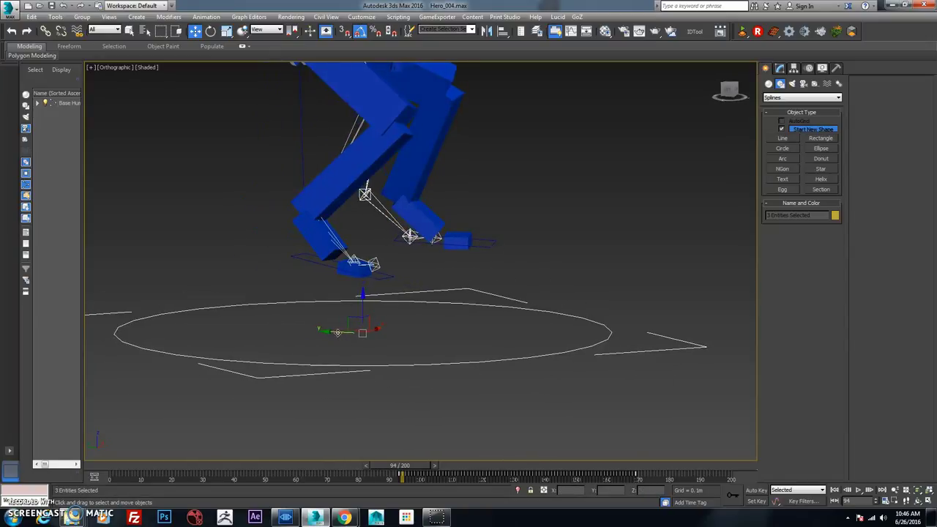
left_click_drag(337, 332, 363, 334)
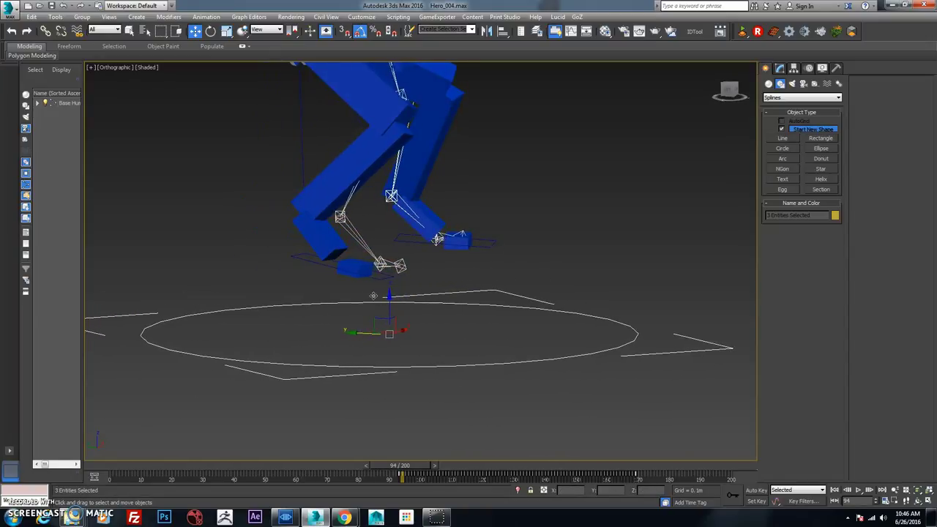
scroll(373, 295, "down", 4)
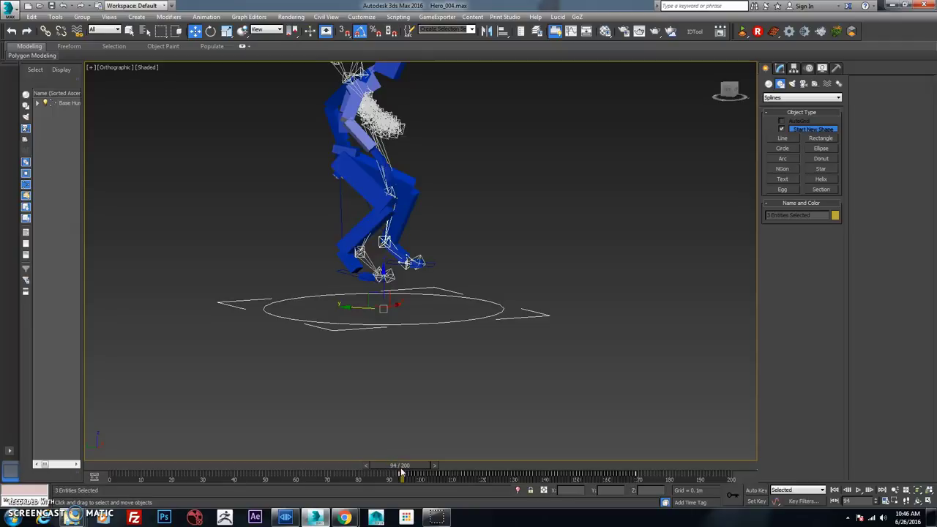
left_click_drag(401, 475, 393, 475)
- Nudge the rig and circle sideways once more, then select the Base HumanPelvis
key("w")
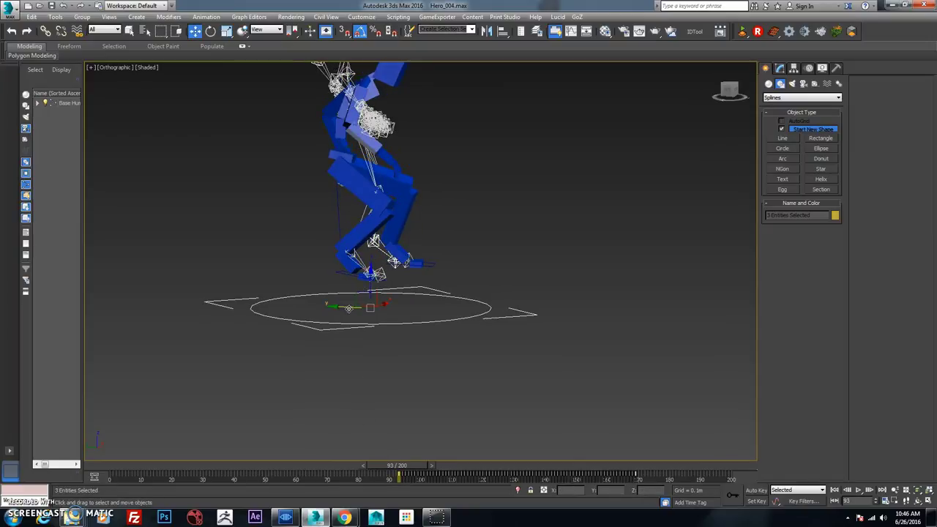
left_click_drag(349, 308, 357, 308)
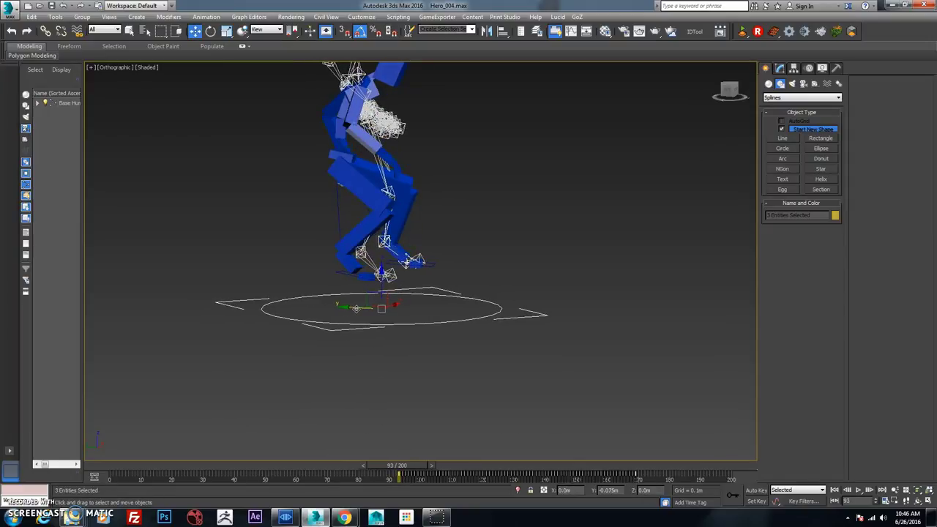
mouse_move(356, 308)
middle_mouse_down("alt")
mouse_move(366, 300)
mouse_move(325, 322)
mouse_move(351, 293)
mouse_move(342, 297)
middle_mouse_up("alt")
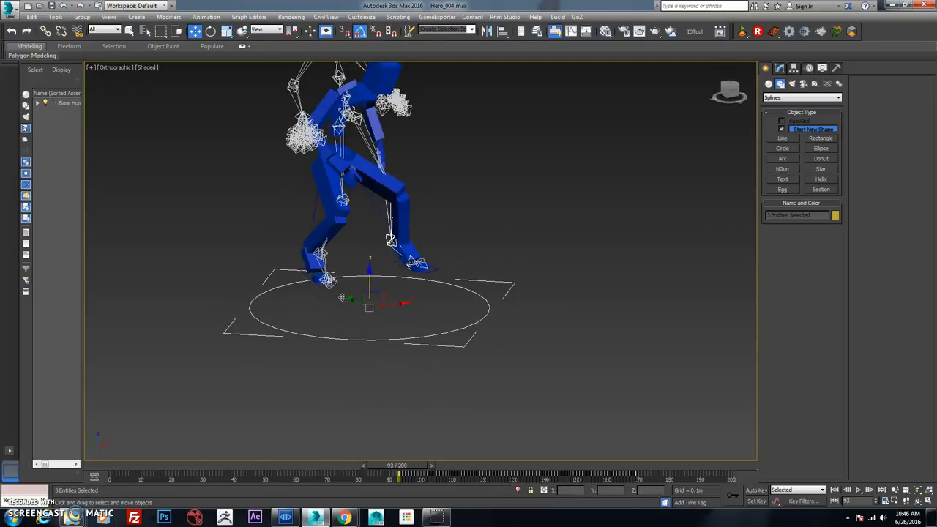
scroll(342, 297, "down", 3)
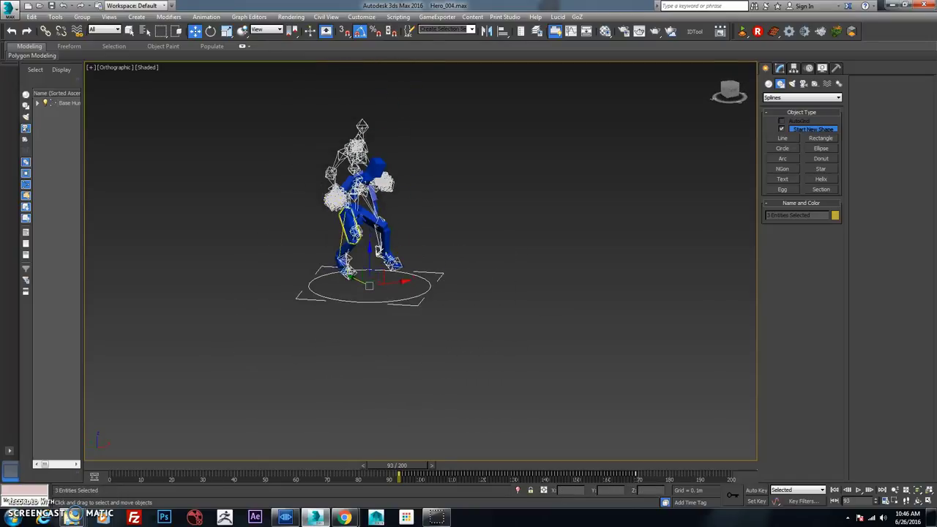
middle_click_drag(373, 223, 429, 272, "alt")
scroll(440, 268, "up", 2)
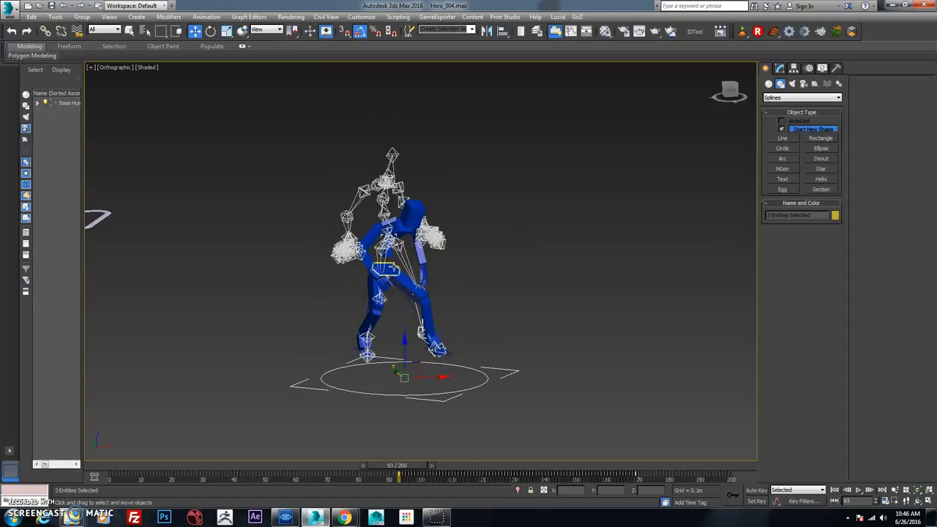
left_click(385, 268)
middle_click_drag(436, 282, 427, 285, "alt")
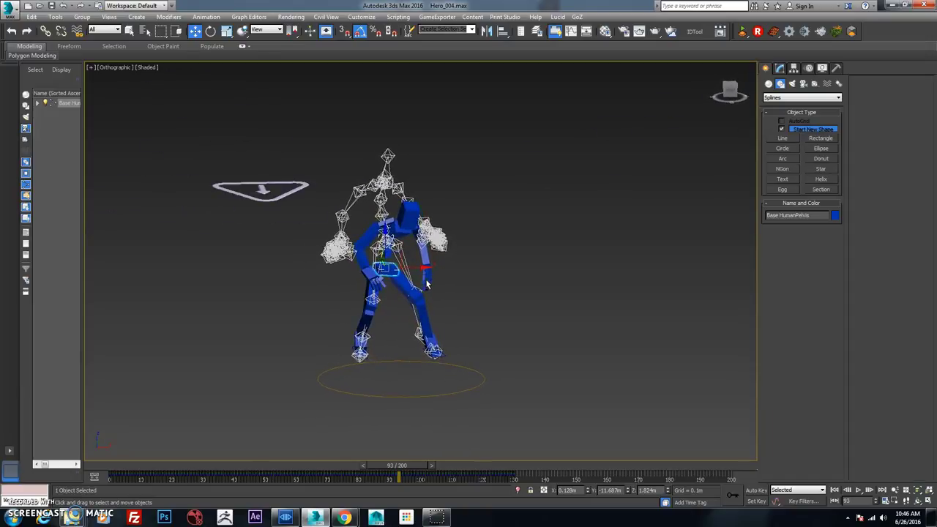
- Open the CAT Capture Animation dialog with the selection cleared
left_click(208, 16)
mouse_move(253, 138)
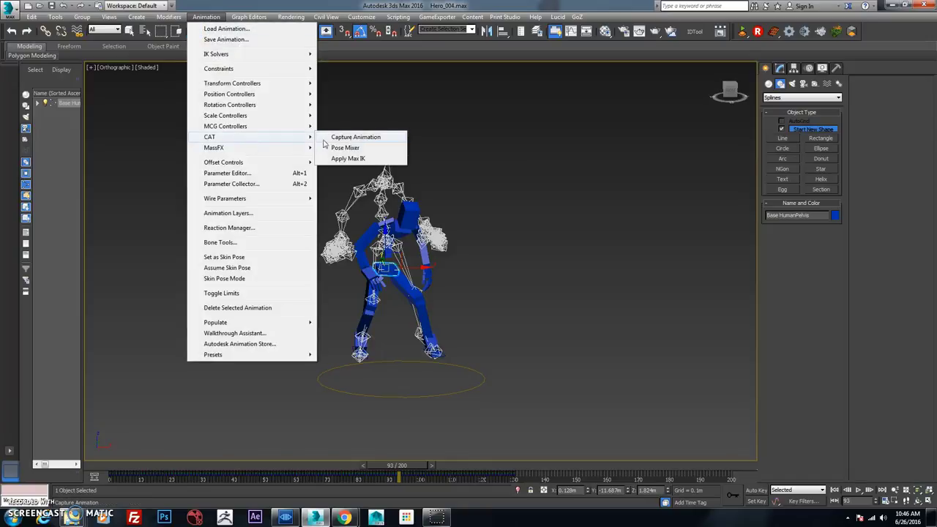
left_click(356, 138)
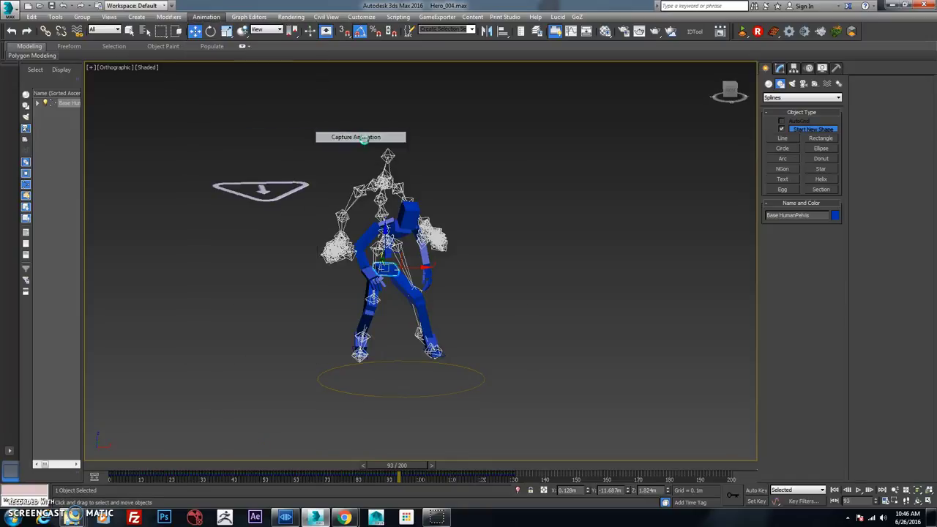
left_click(522, 312)
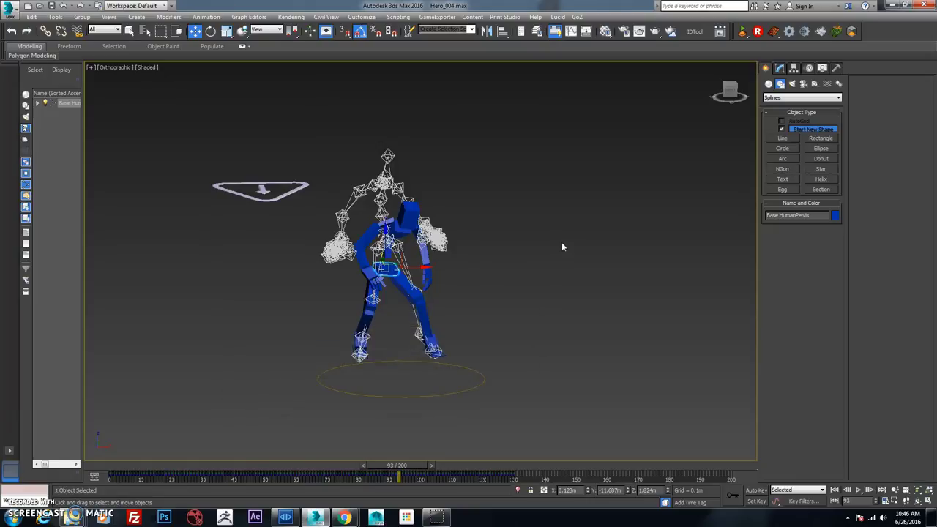
left_click(205, 16)
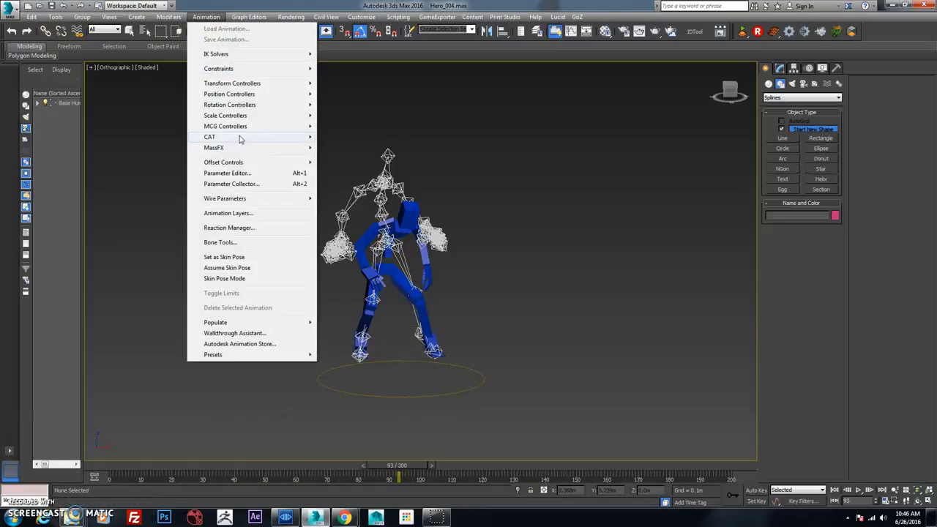
mouse_move(240, 139)
left_click(347, 140)
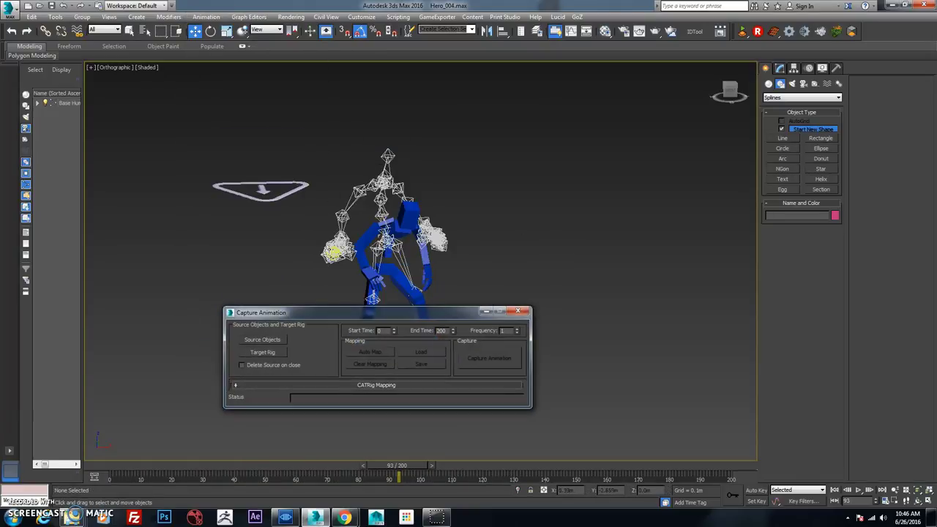
- Set Base HumanPelvis as the capture source and Base Human as the target rig
left_click(272, 340)
key("h")
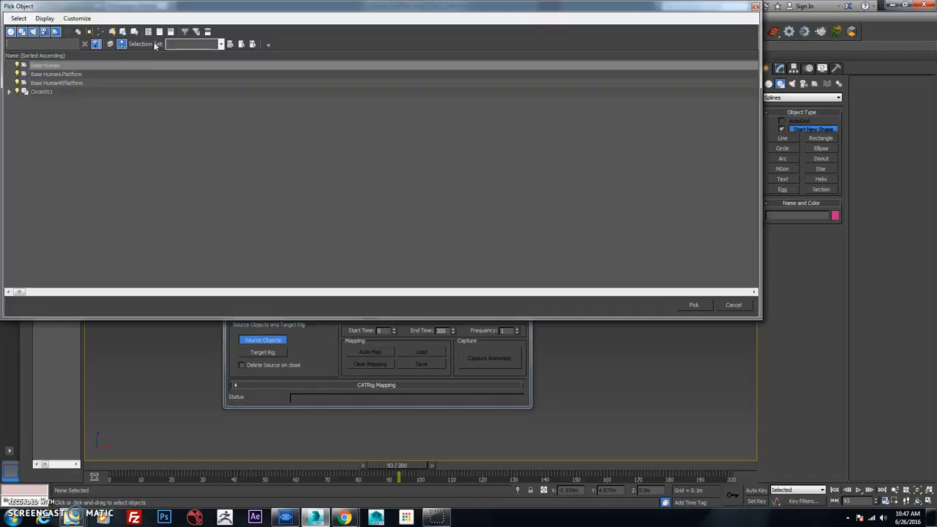
left_click(10, 92)
left_click(72, 102)
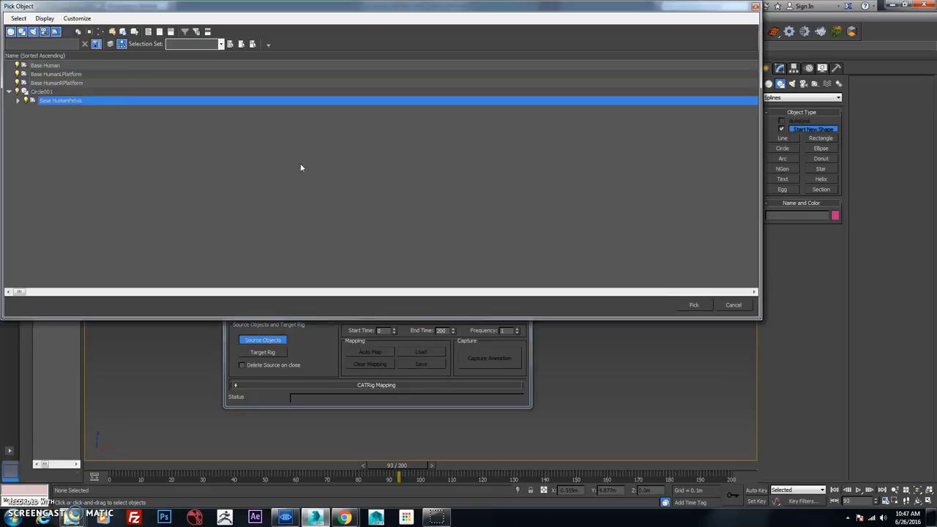
left_click(696, 306)
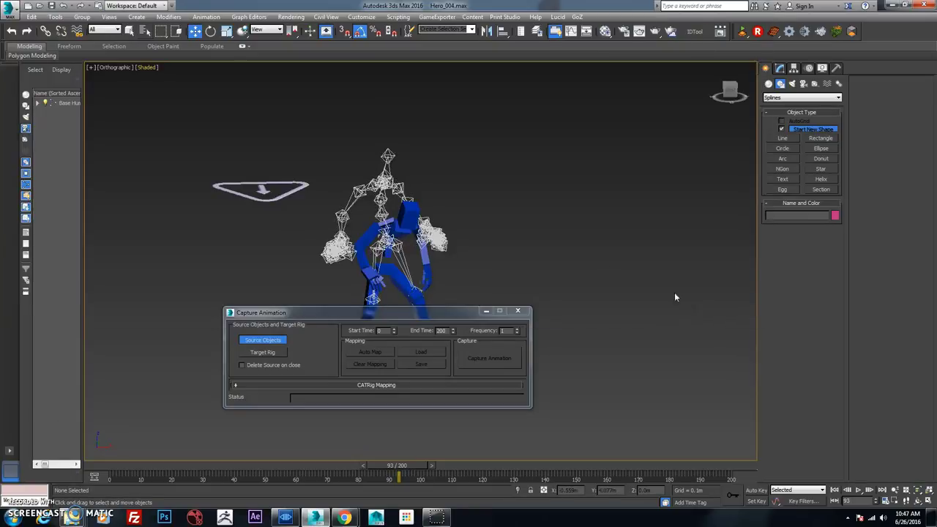
left_click(271, 352)
left_click(148, 33)
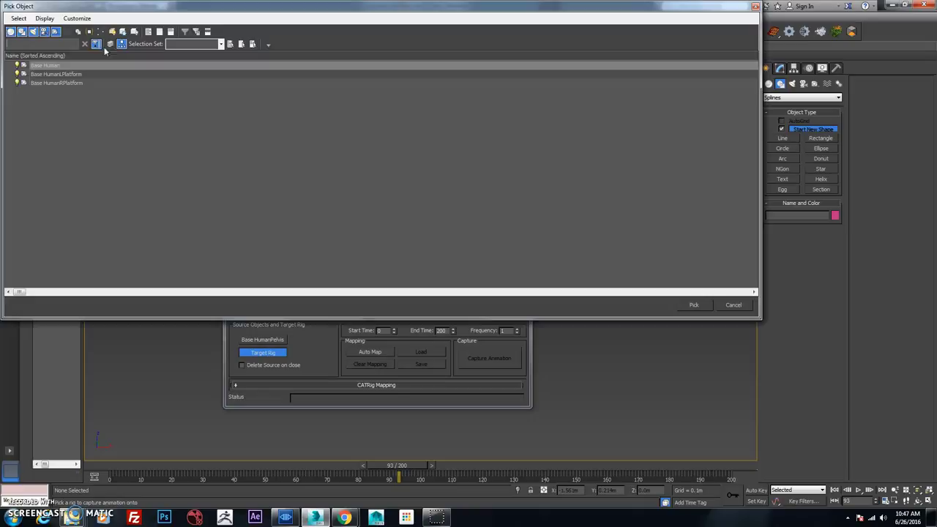
left_click(59, 66)
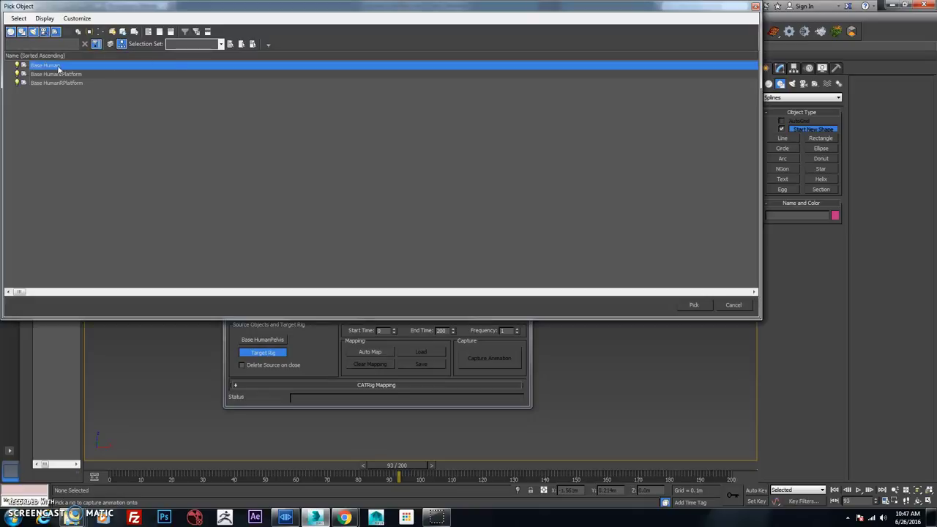
left_click(694, 306)
- Load Mixamo_AutoCAT_MappingPreset.cam and capture the Mixamo motion onto the rig
left_click(410, 356)
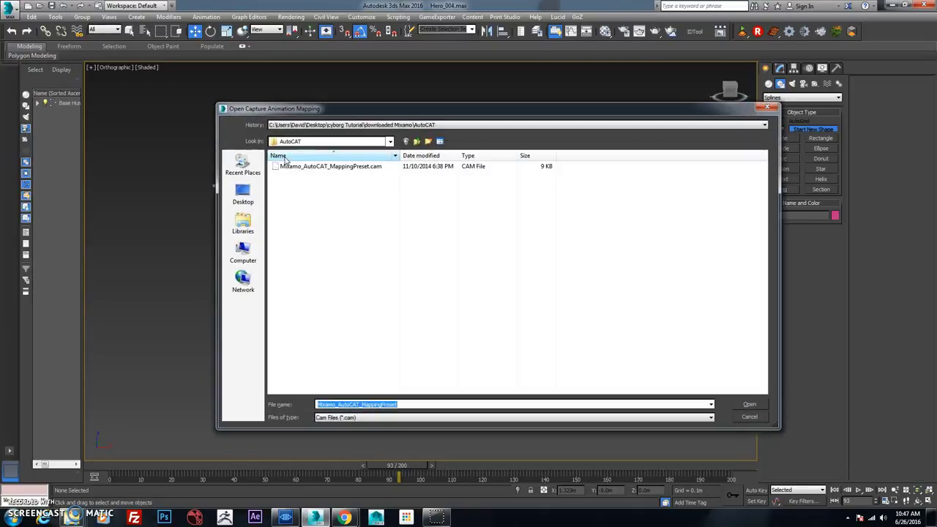
left_click(339, 169)
left_click(748, 406)
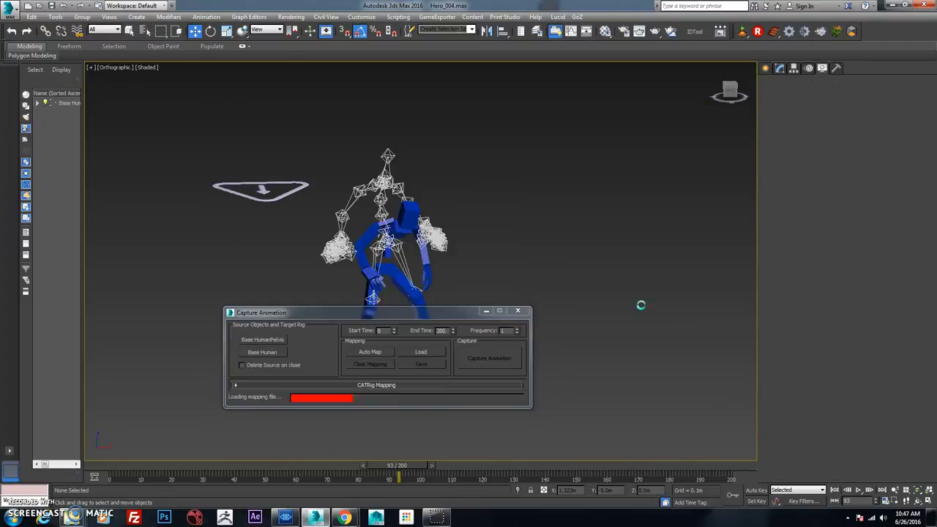
left_click(489, 358)
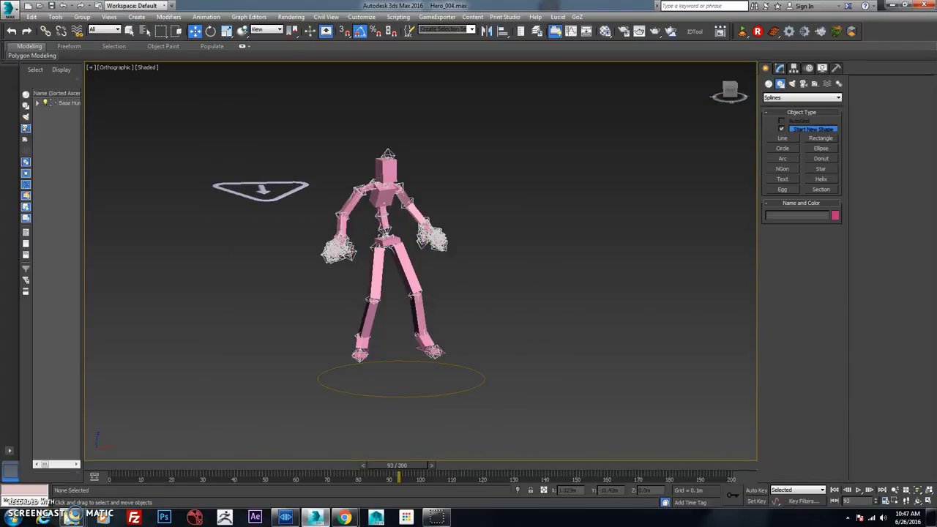
- Review the captured motion, then select the pelvis and show the CollapsedLayer settings in the Motion panel
left_click_drag(401, 466, 368, 465)
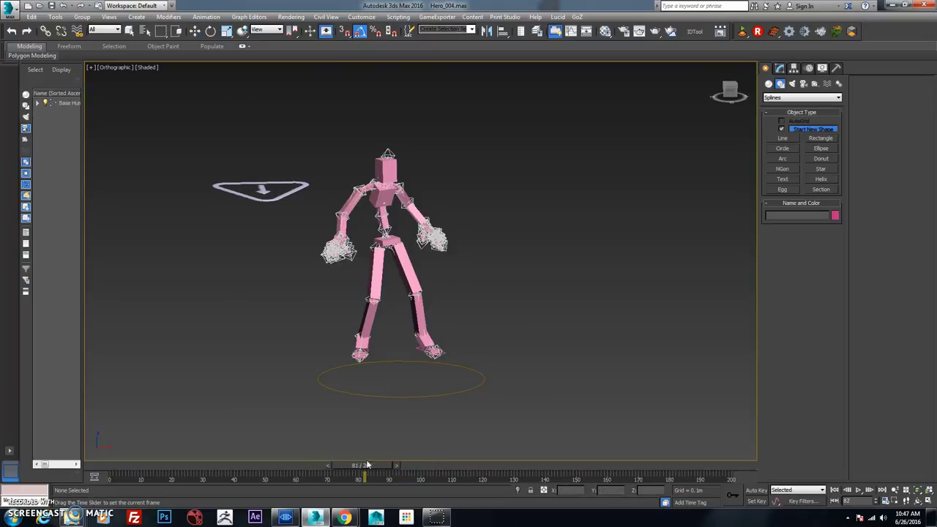
left_click_drag(228, 465, 350, 466)
key("w")
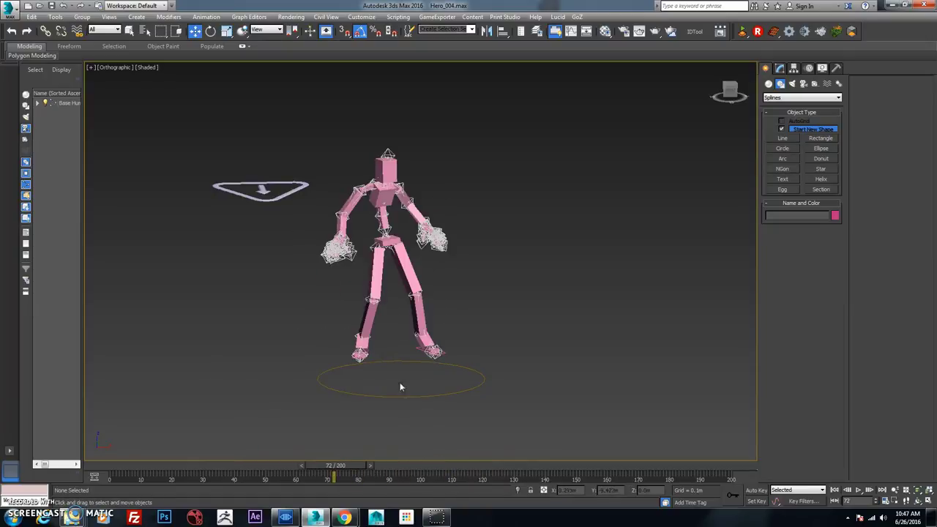
left_click(384, 243)
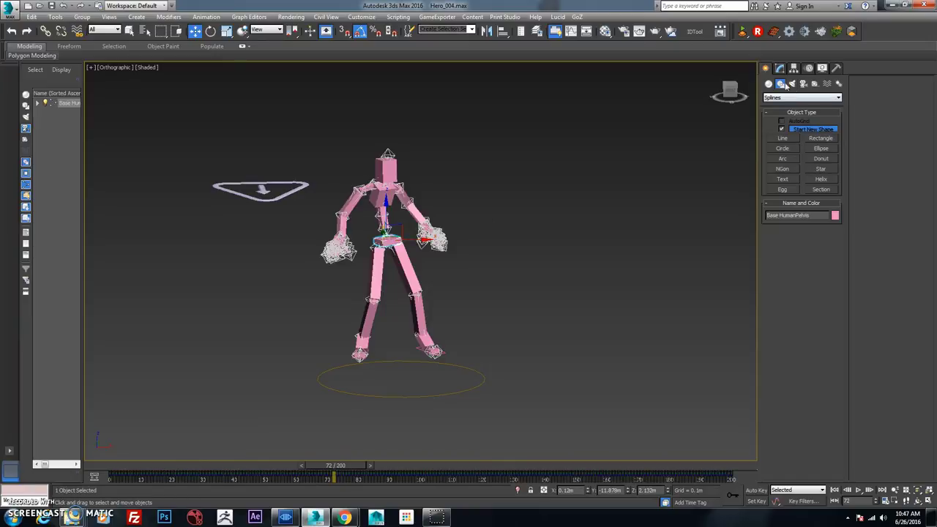
left_click(794, 69)
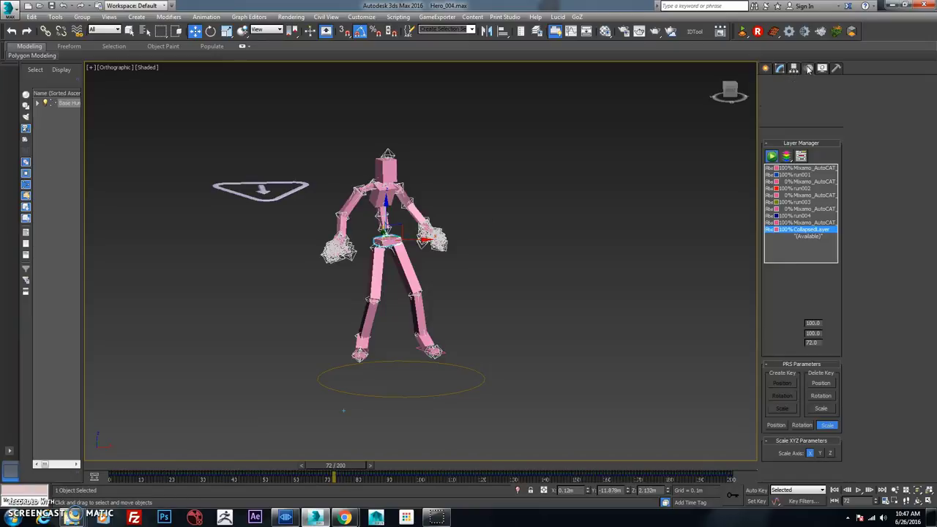
left_click(809, 222)
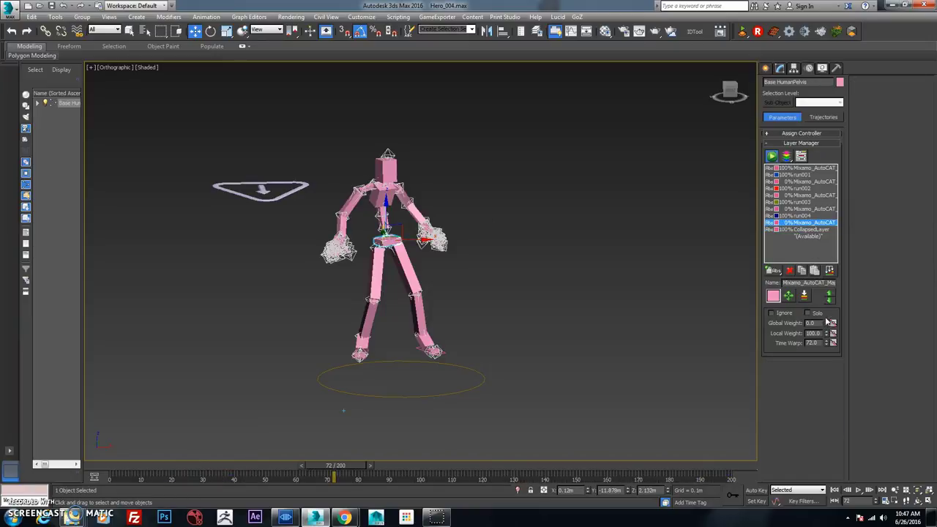
left_click(813, 230)
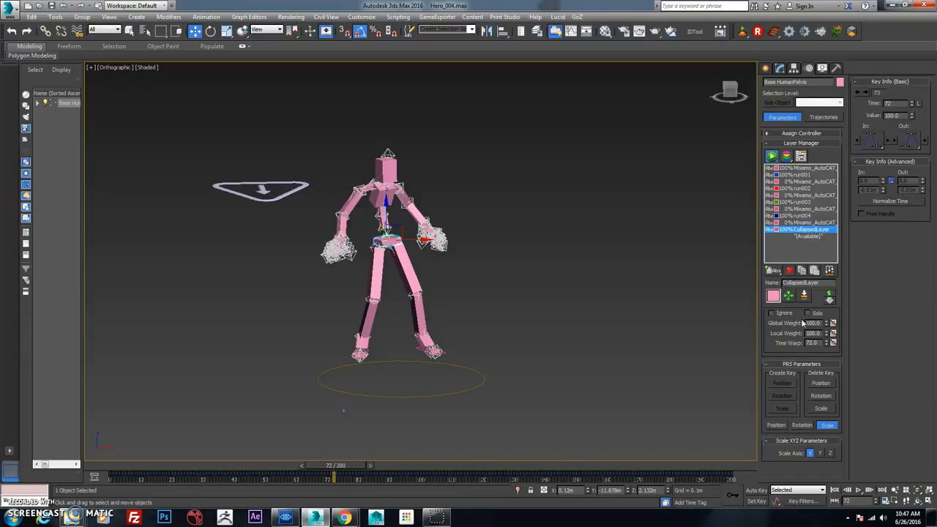
- With Auto Key on, key the CollapsedLayer global weight to 0 at frames 80 and 0
left_click_drag(356, 467, 413, 471)
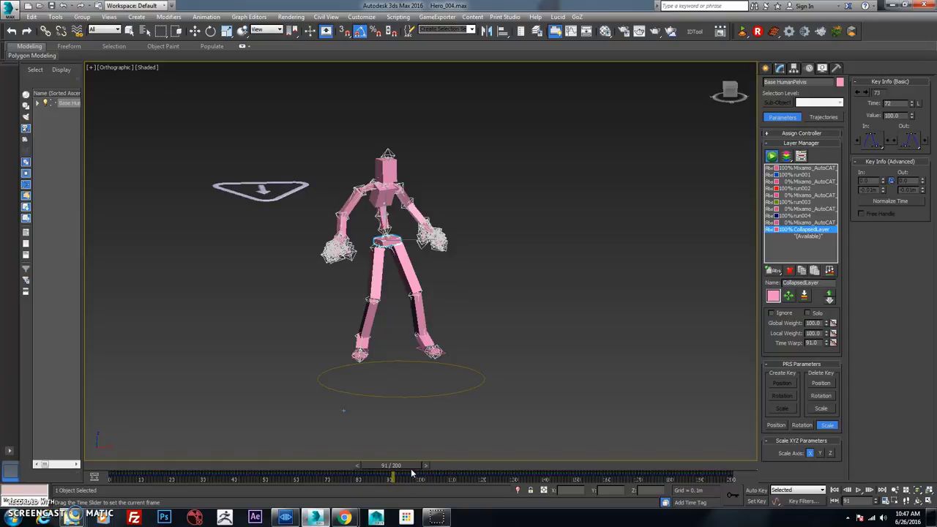
left_click_drag(411, 472, 410, 472)
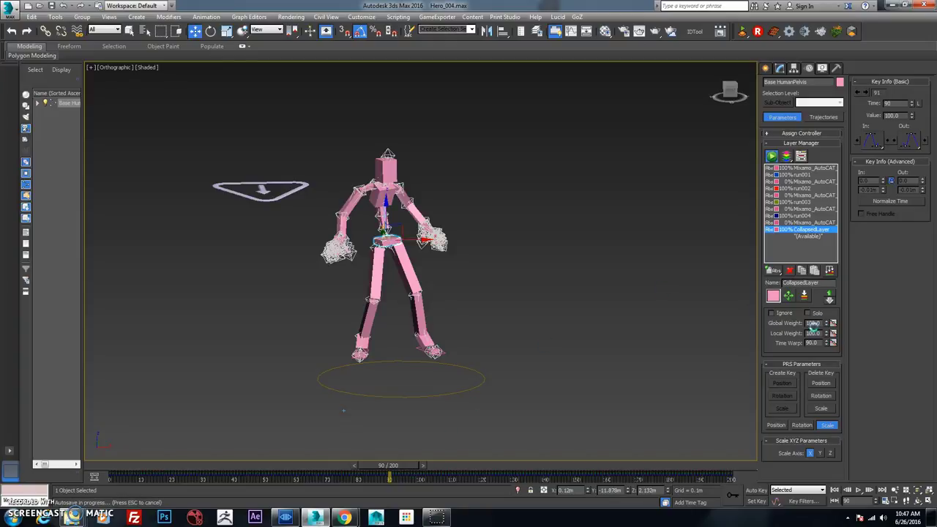
left_click(761, 492)
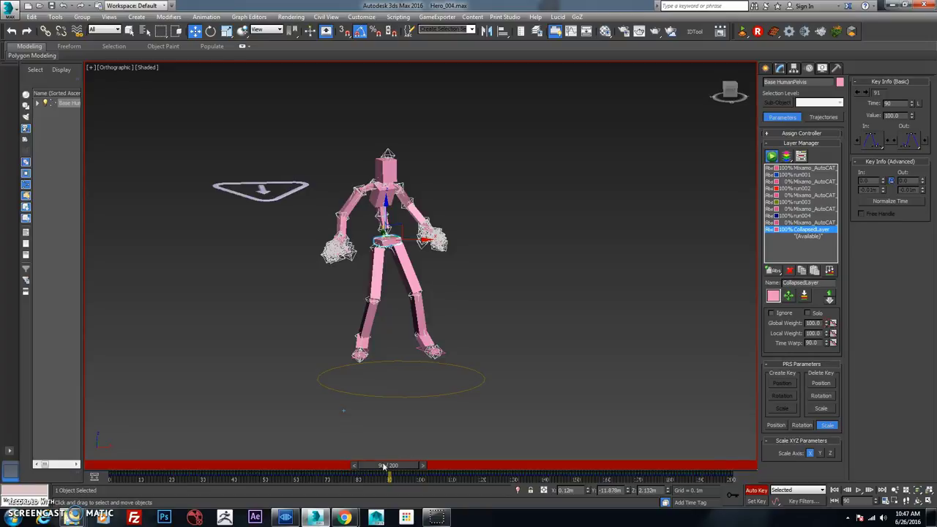
left_click_drag(412, 468, 384, 469)
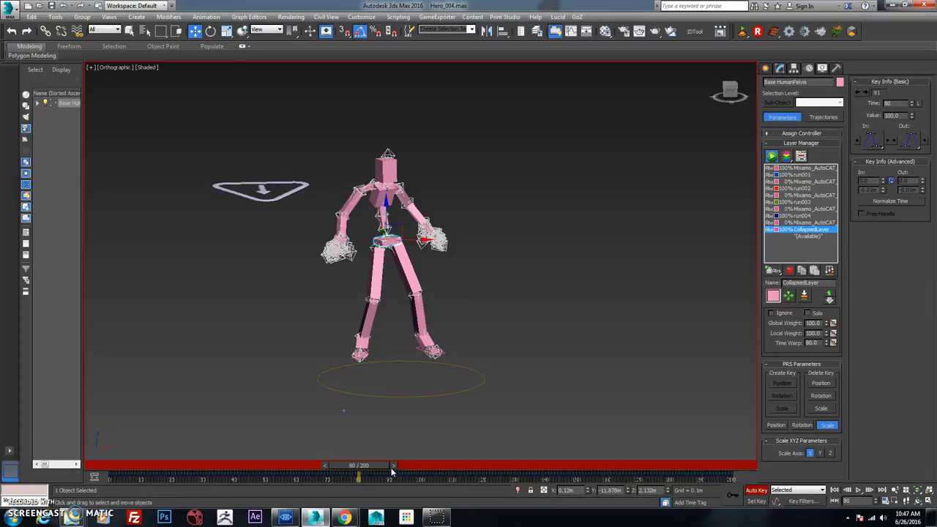
right_click(826, 327)
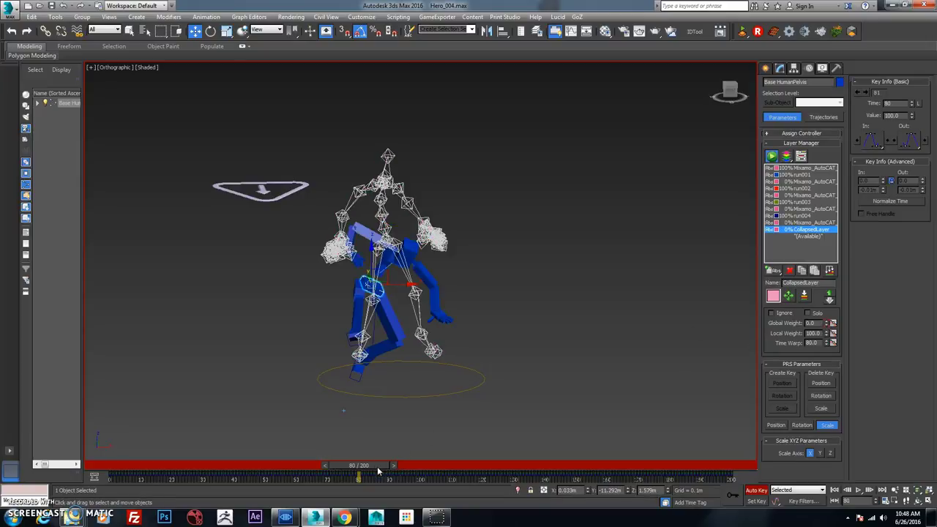
left_click_drag(377, 469, 146, 467)
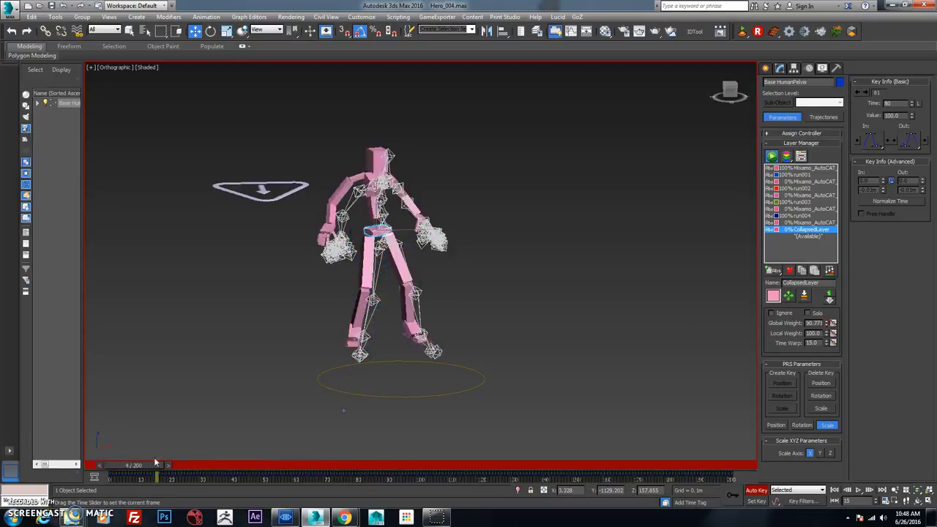
right_click(827, 324)
- Select the whole wireframe Mixamo source skeleton
mouse_move(142, 465)
left_mouse_down()
mouse_move(383, 468)
mouse_move(146, 466)
left_mouse_up()
key("w")
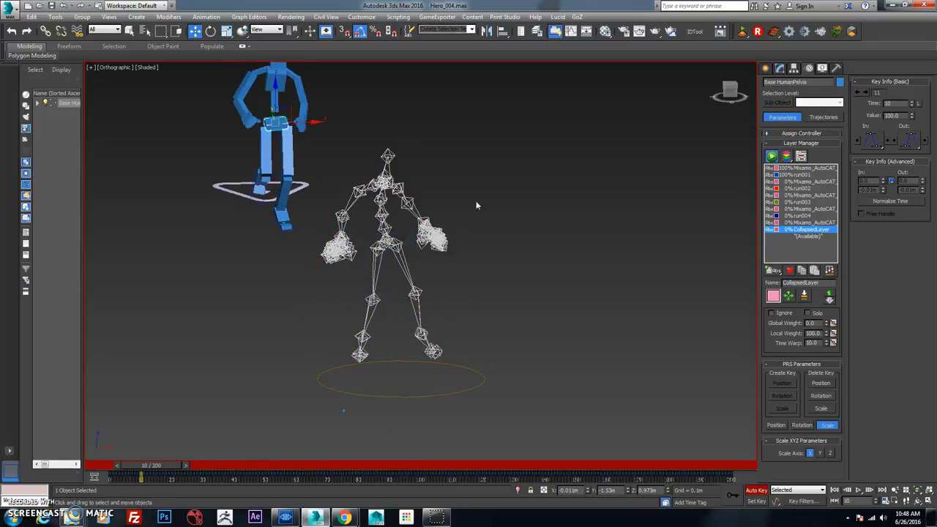
mouse_move(476, 201)
middle_mouse_down("alt")
mouse_move(516, 204)
mouse_move(490, 213)
mouse_move(479, 205)
mouse_move(481, 216)
middle_mouse_up("alt")
left_click_drag(585, 341, 717, 453)
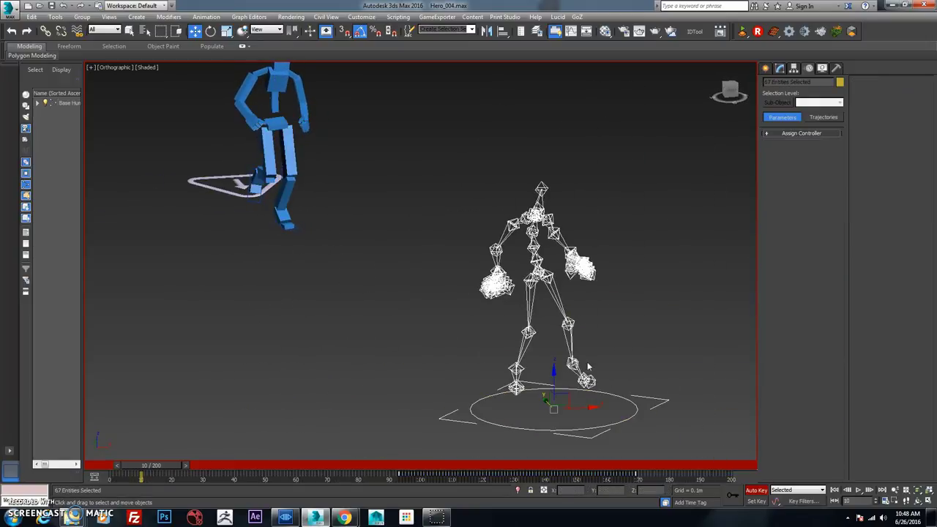
- Delete the wireframe source skeleton and switch the viewport to Perspective
left_click(32, 17)
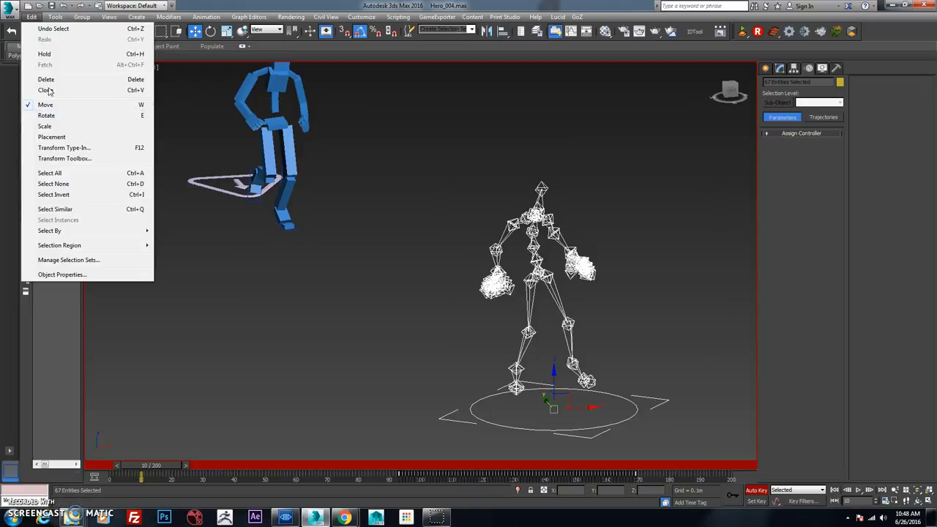
left_click(47, 79)
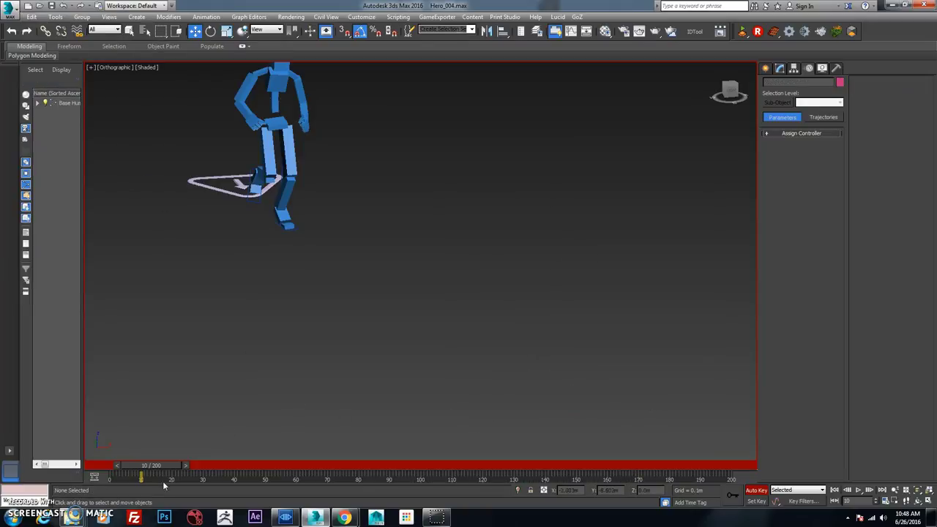
middle_click_drag(314, 199, 315, 204)
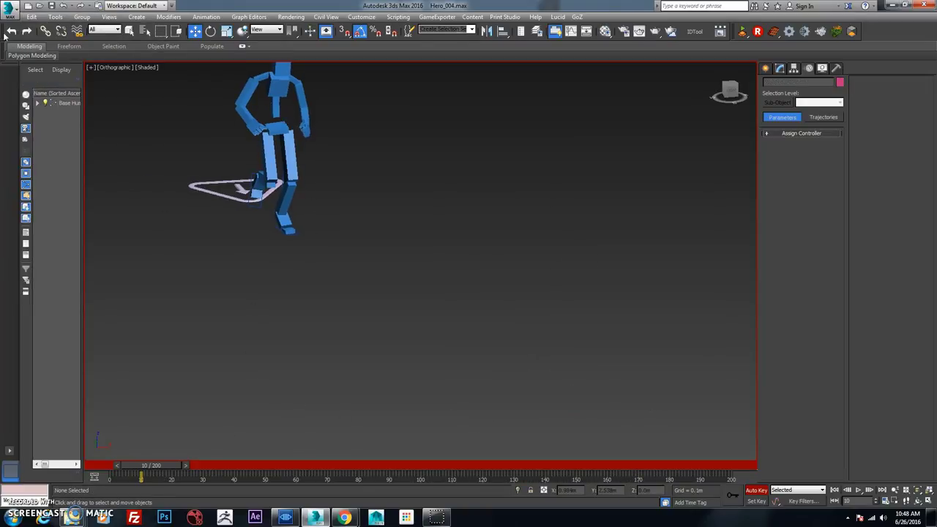
left_click(105, 68)
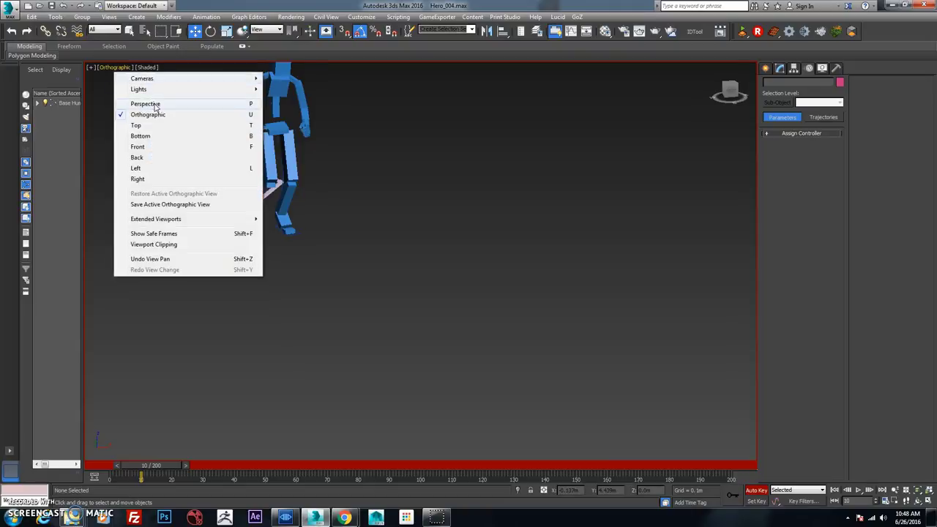
left_click(144, 103)
middle_click_drag(505, 204, 565, 173, "alt")
- Select the whole character hierarchy around frame 97 and frame it in the view
left_click_drag(179, 476, 431, 480)
key("w")
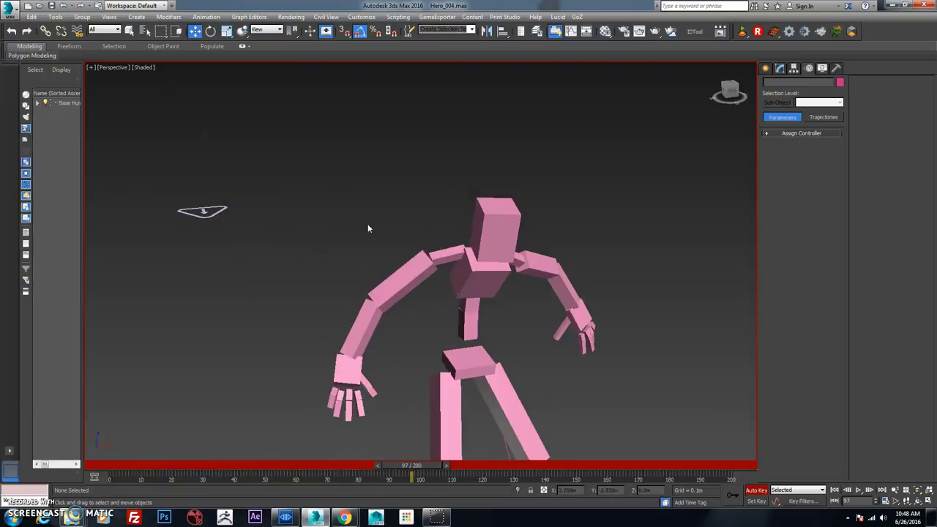
key("ctrl+a")
middle_click_drag(368, 226, 549, 342)
key("z")
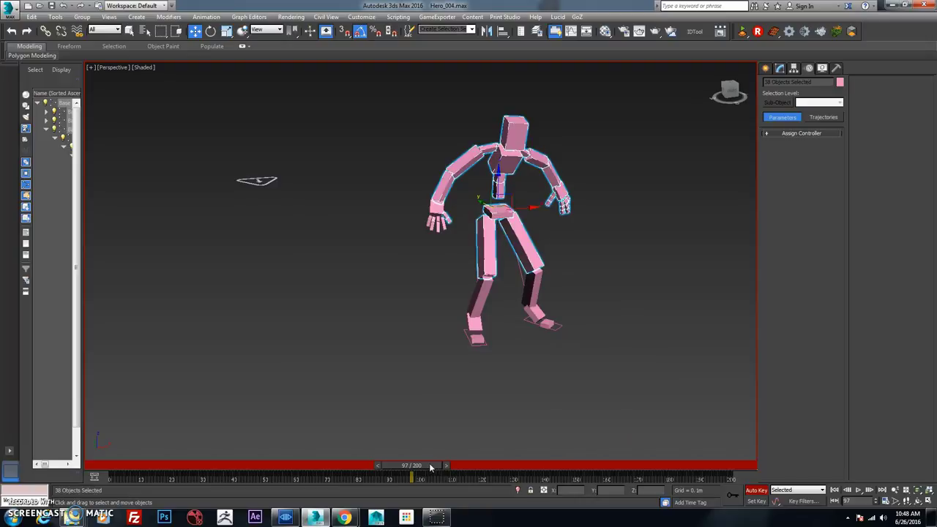
left_click_drag(431, 467, 236, 466)
key("w")
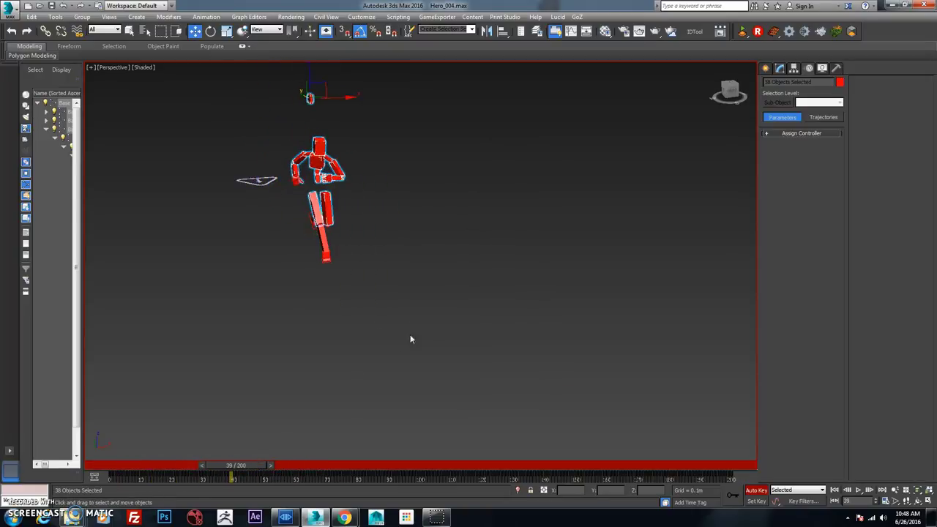
middle_click_drag(410, 339, 432, 339, "alt")
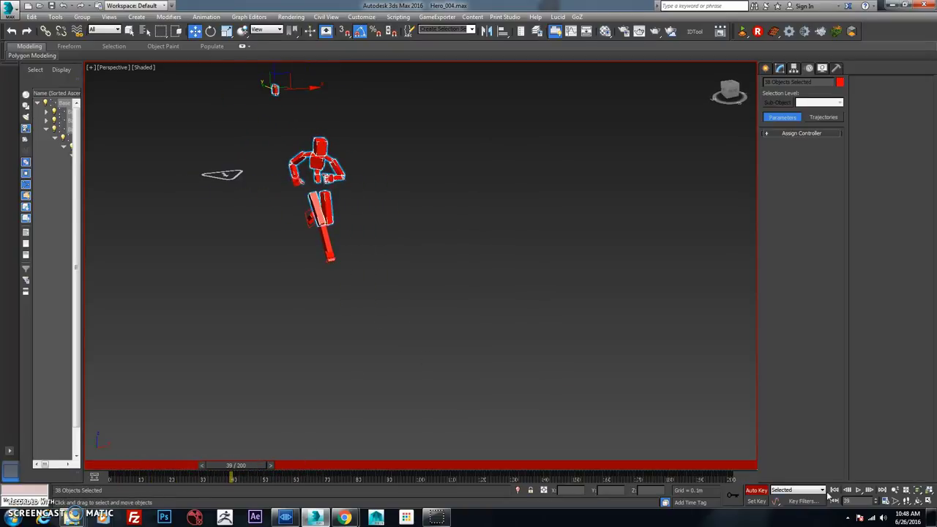
- Play and stop the run, turn Auto Key off, and rewind to frame 0
left_click(859, 492)
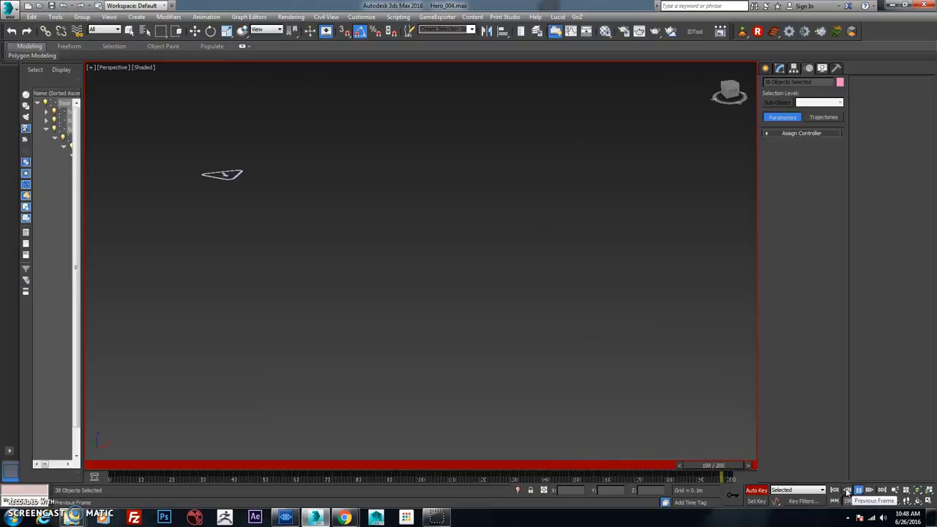
left_click(859, 490)
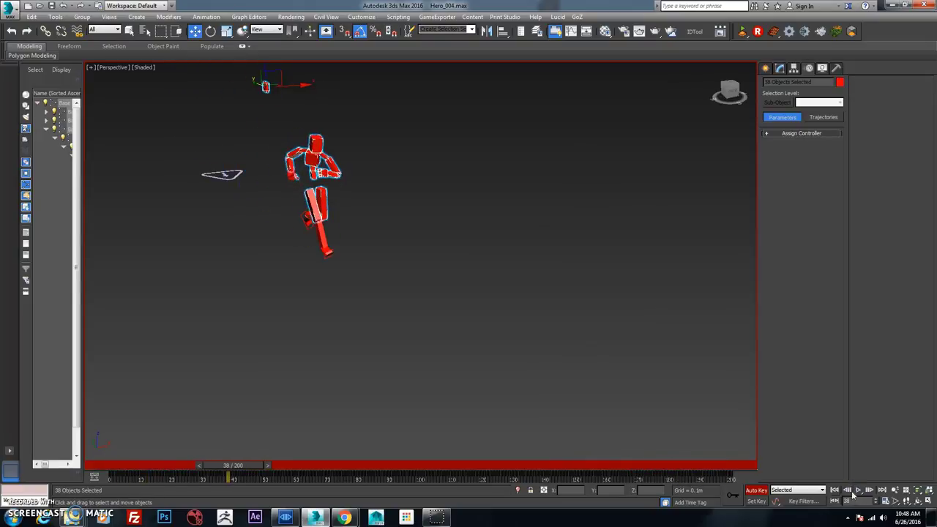
left_click(758, 491)
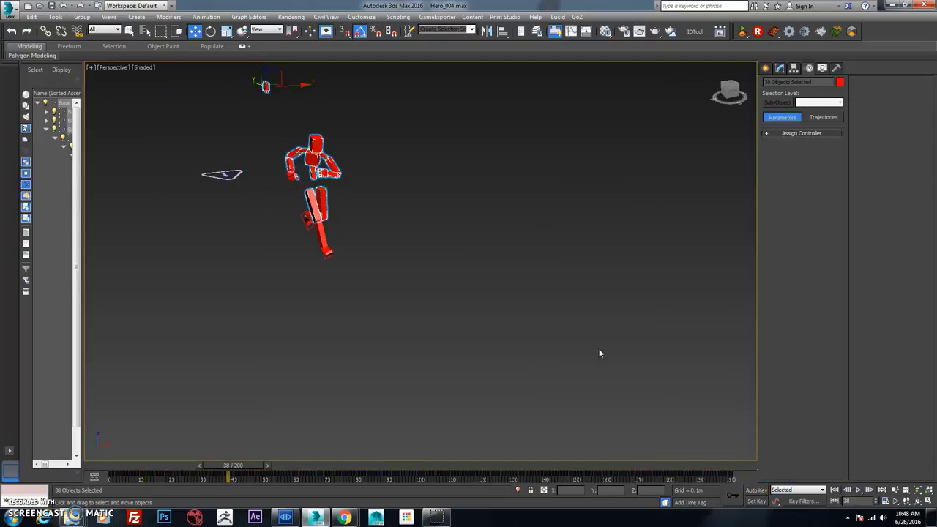
left_click(836, 491)
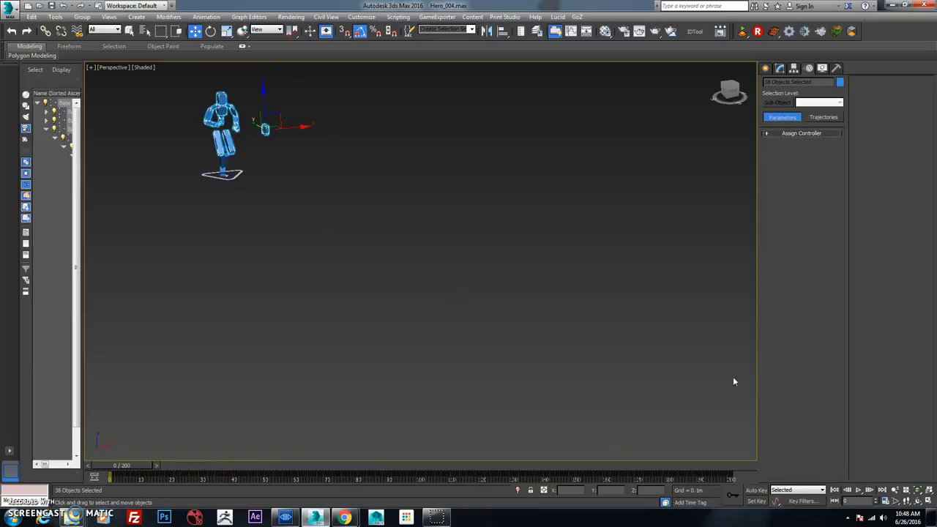
- Deselect the rig, play and stop the run, then scrub to frame 137 and play again
left_click(429, 200)
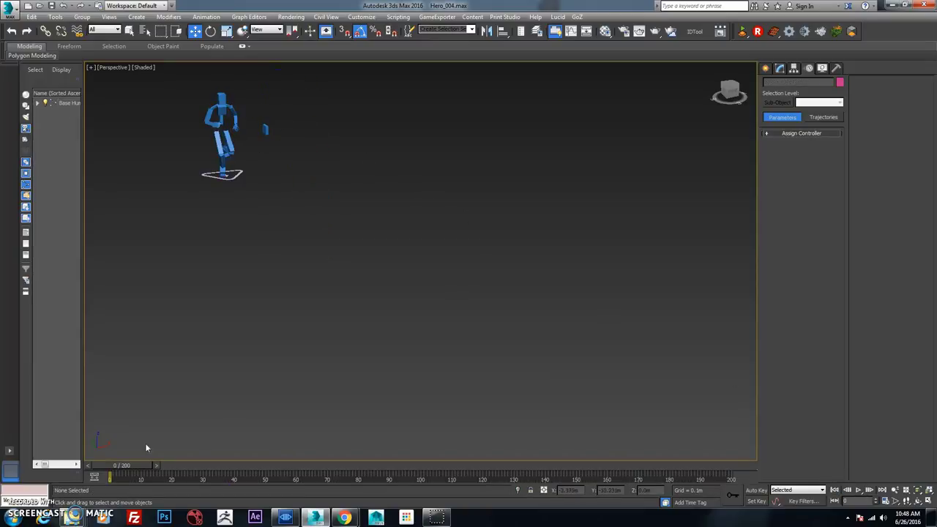
mouse_move(119, 464)
left_mouse_down()
mouse_move(205, 464)
mouse_move(115, 465)
left_mouse_up()
left_click(857, 490)
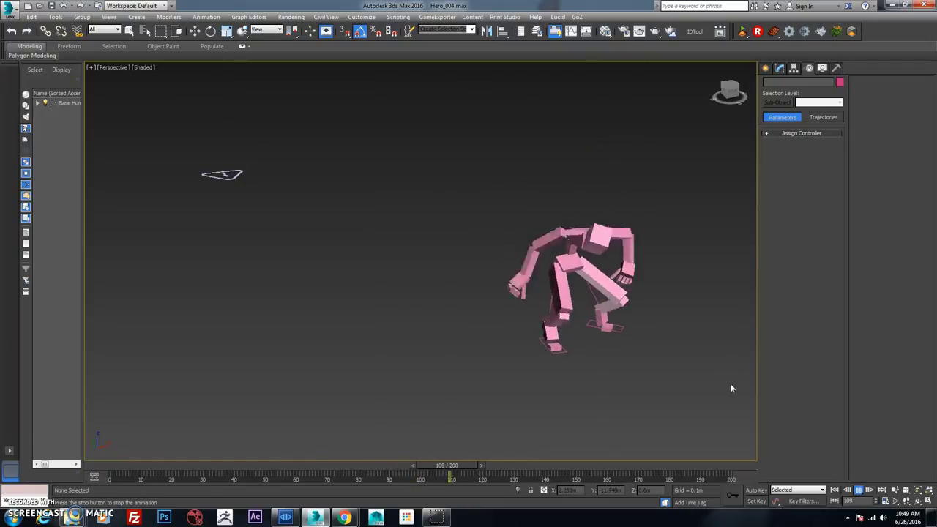
left_click(859, 491)
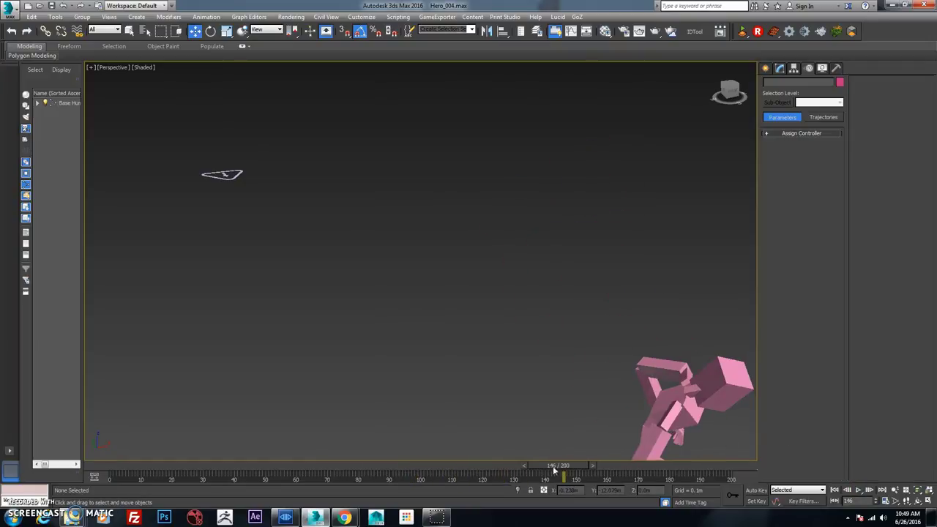
left_click_drag(572, 465, 406, 470)
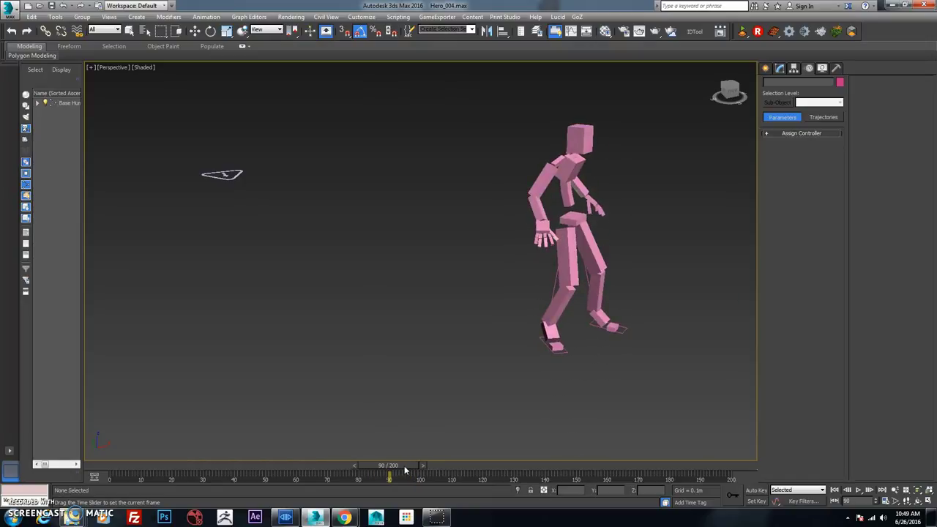
key("w")
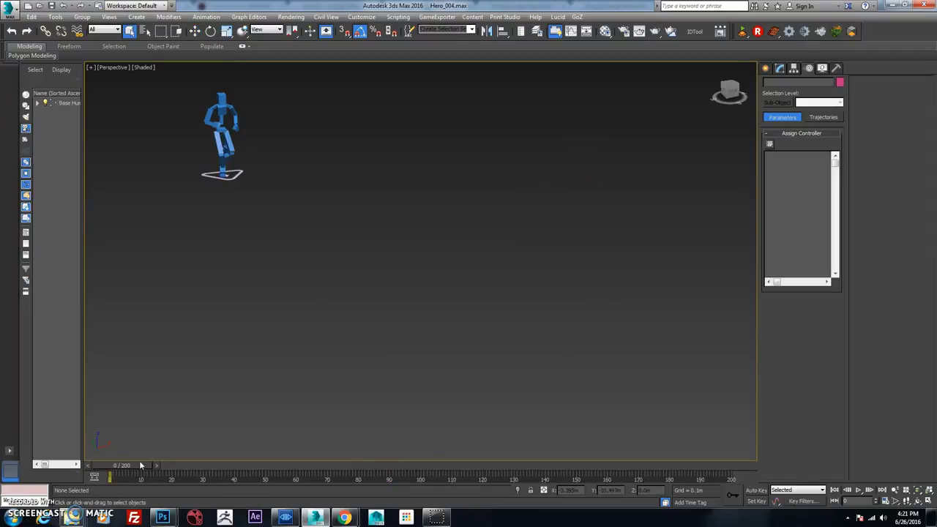
left_click_drag(142, 465, 283, 443)
left_click(859, 489)
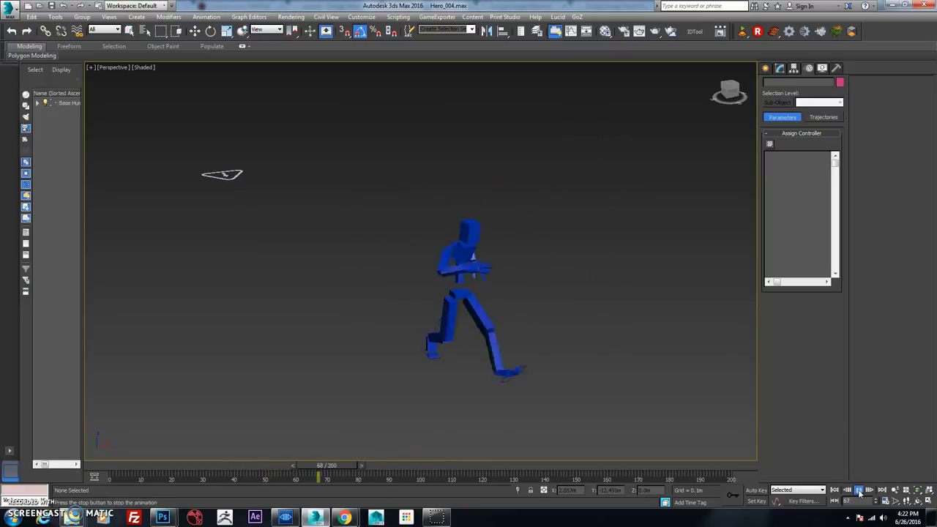
- Stop at frame 118, select the base platform helper, and open the Layer Ranges window
left_click(859, 490)
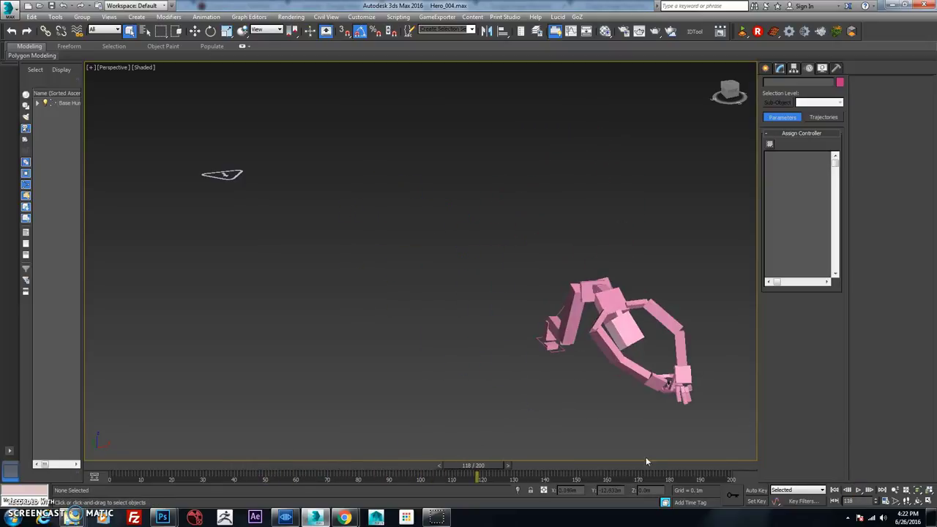
left_click_drag(492, 469, 410, 465)
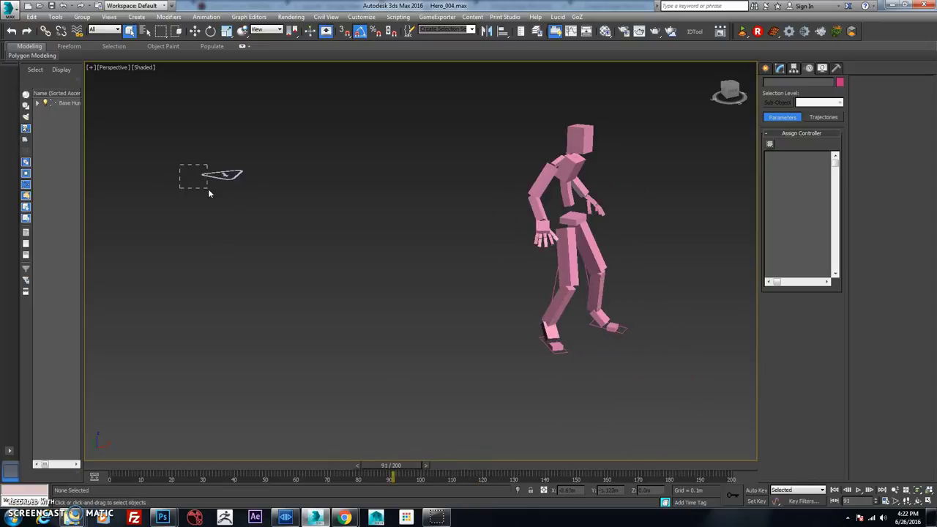
left_click_drag(208, 189, 209, 192)
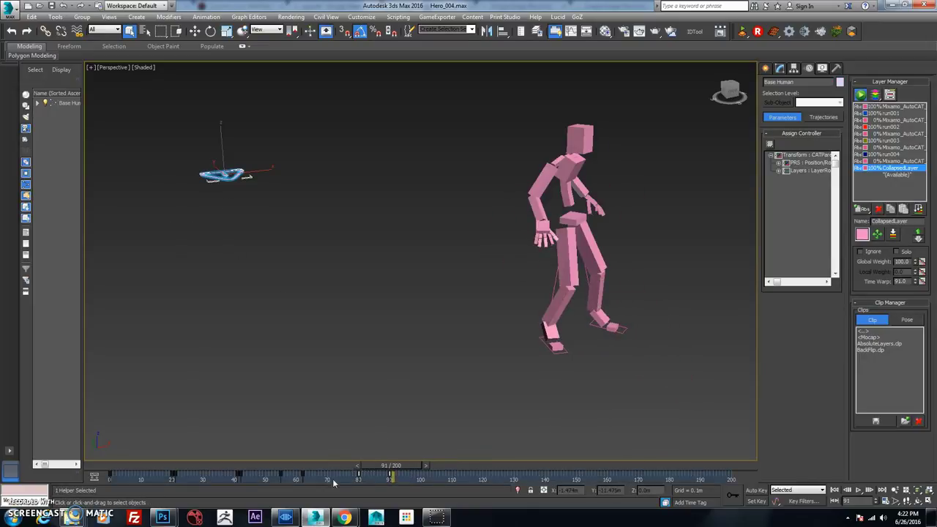
left_click_drag(410, 468, 395, 468)
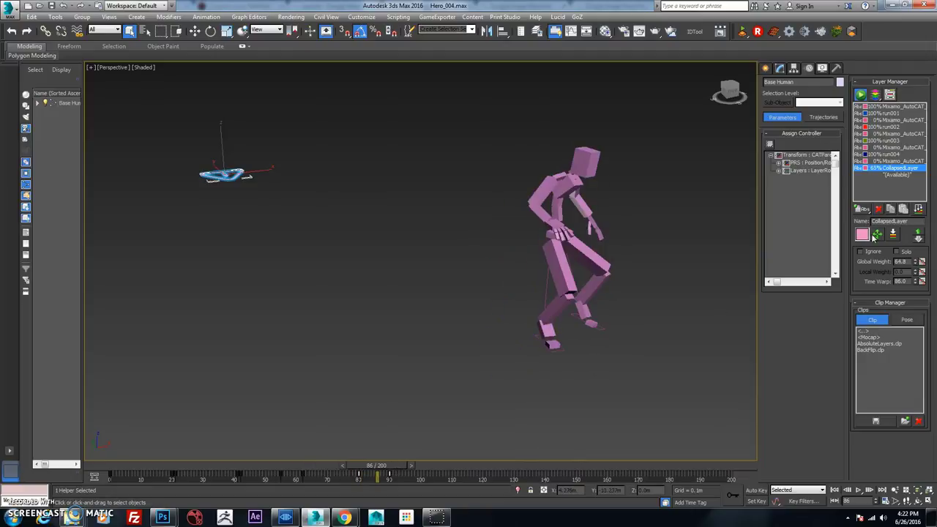
mouse_move(379, 474)
left_mouse_down()
mouse_move(354, 472)
mouse_move(399, 471)
mouse_move(364, 473)
left_mouse_up()
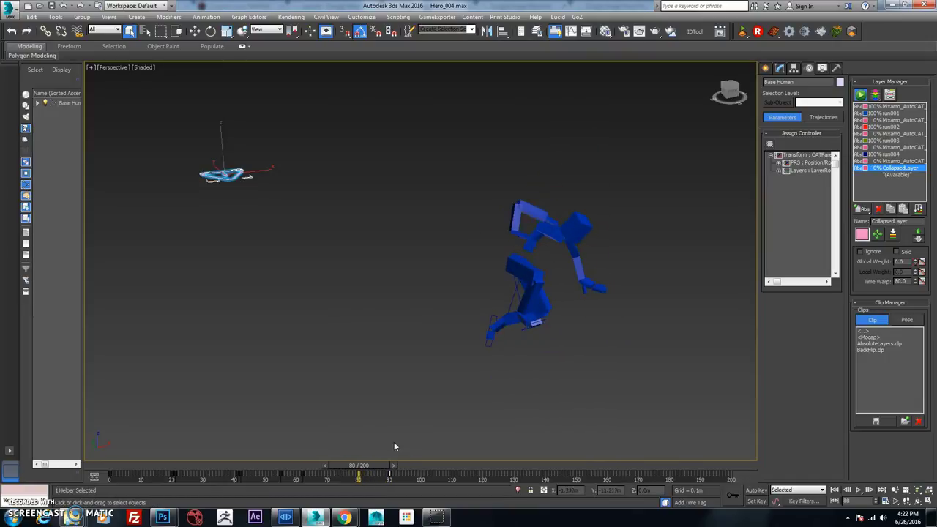
left_click(890, 94)
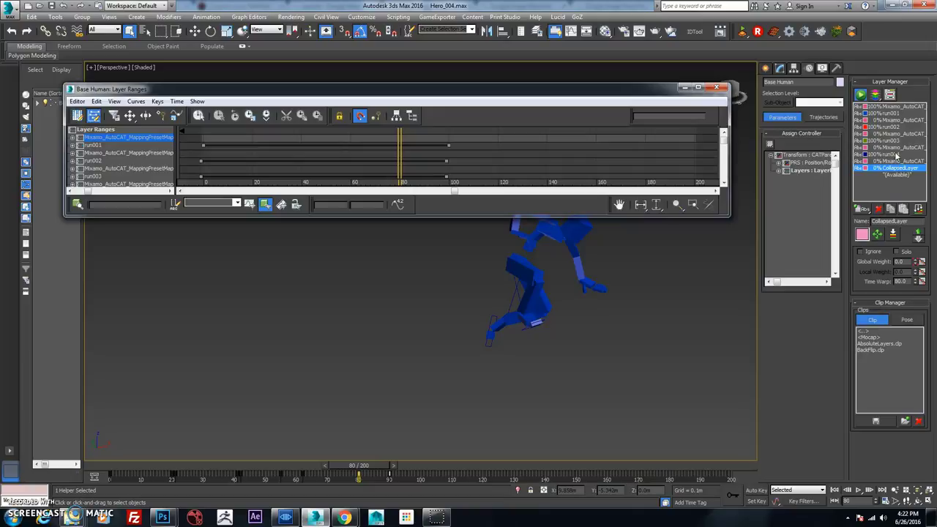
- Rename the CollapsedLayer animation layer to Roll
left_click_drag(910, 220, 849, 217)
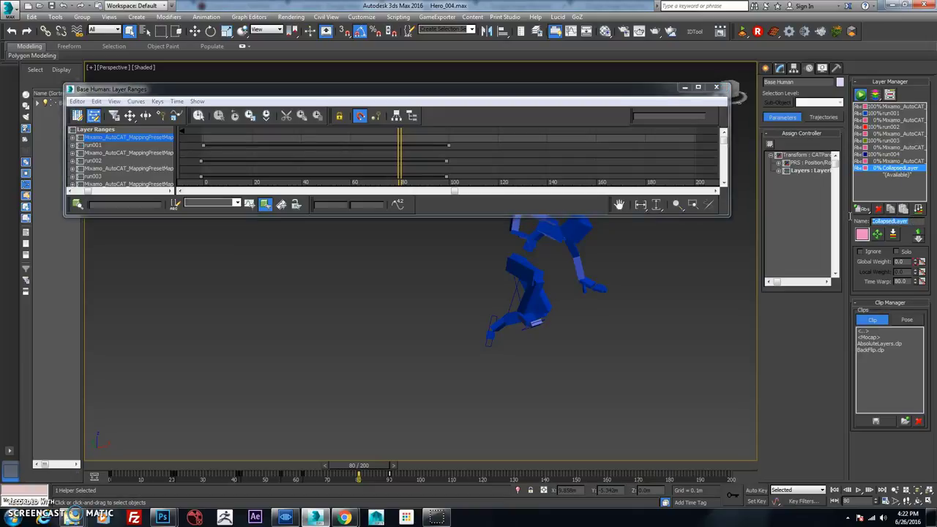
mouse_move(380, 469)
left_mouse_down()
mouse_move(489, 476)
mouse_move(395, 477)
left_mouse_up()
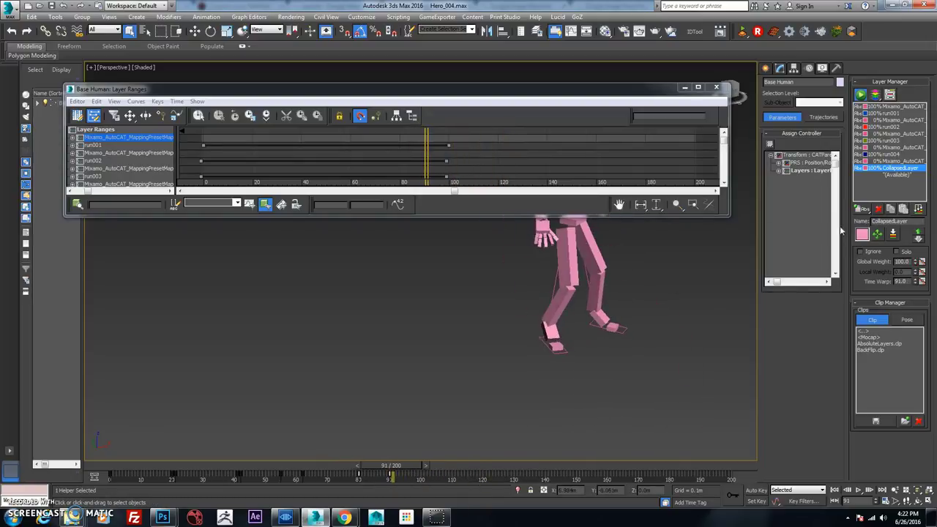
left_click_drag(905, 221, 841, 213)
type("Rp")
type("ll")
key("Return")
- Move the Layer Ranges window below the rig and pan the view to fit both
left_click_drag(418, 469, 376, 469)
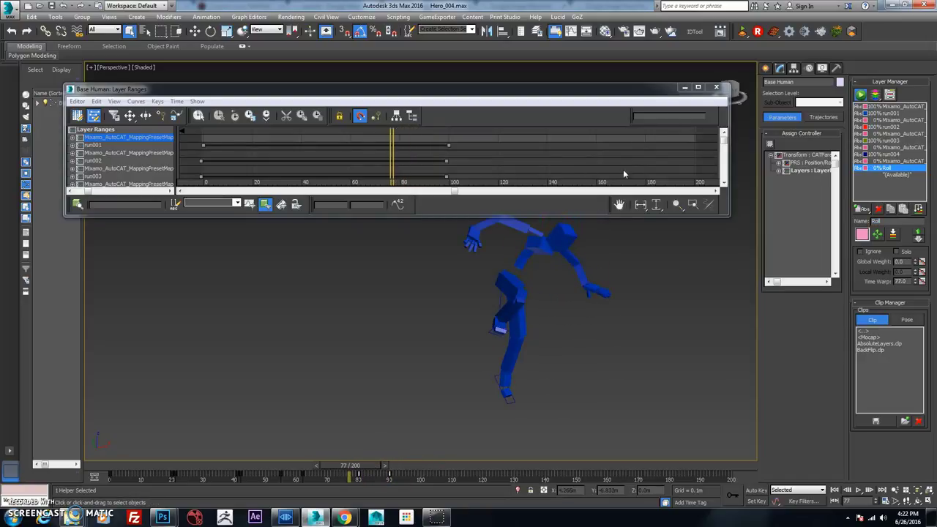
left_click_drag(721, 144, 719, 156)
left_click_drag(674, 89, 700, 323)
middle_click_drag(658, 274, 647, 150)
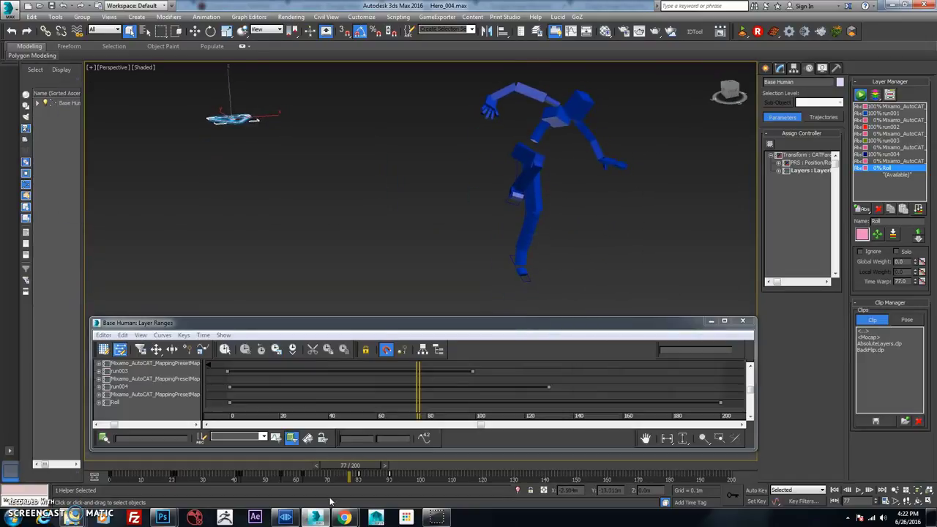
left_click_drag(361, 472, 393, 469)
key("q")
middle_click_drag(544, 174, 550, 230)
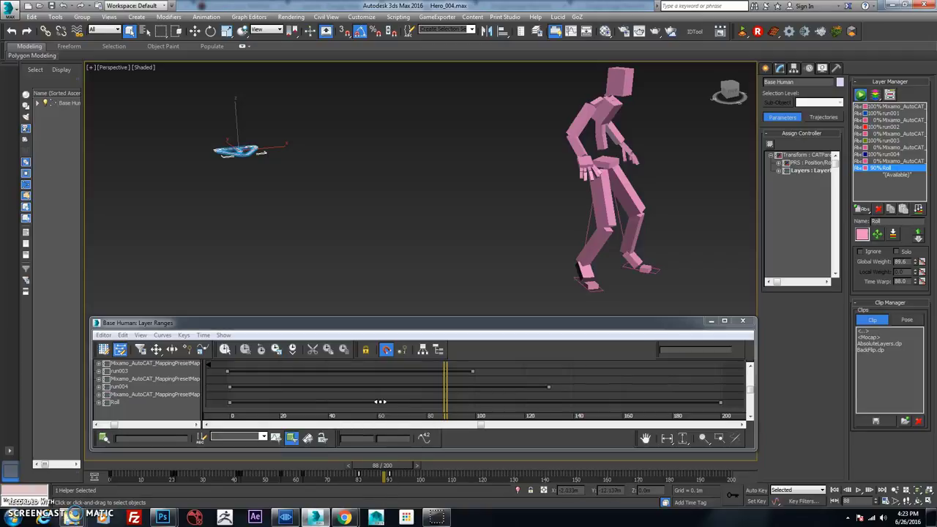
- Shorten the Roll layer's range at its end and shift the selected keys a few frames later
left_click_drag(380, 401, 333, 402)
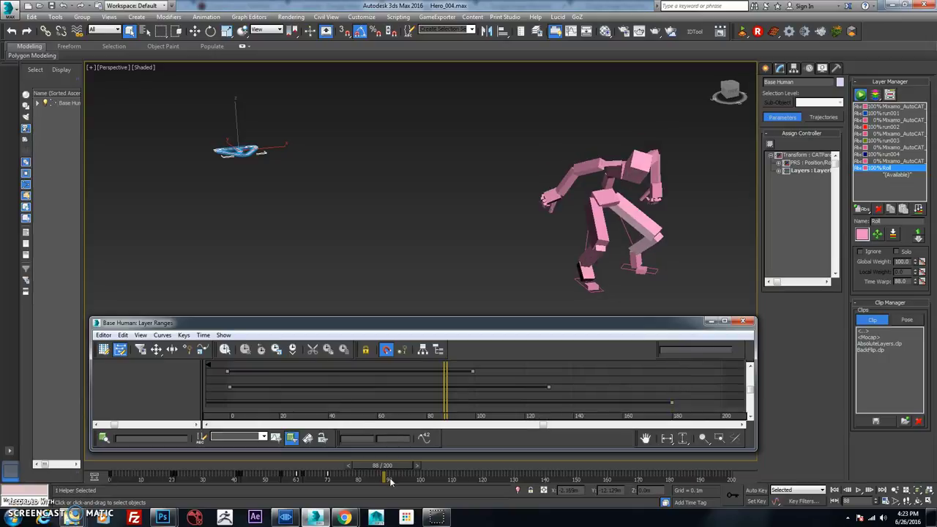
left_click(342, 476)
left_click_drag(288, 476, 389, 476)
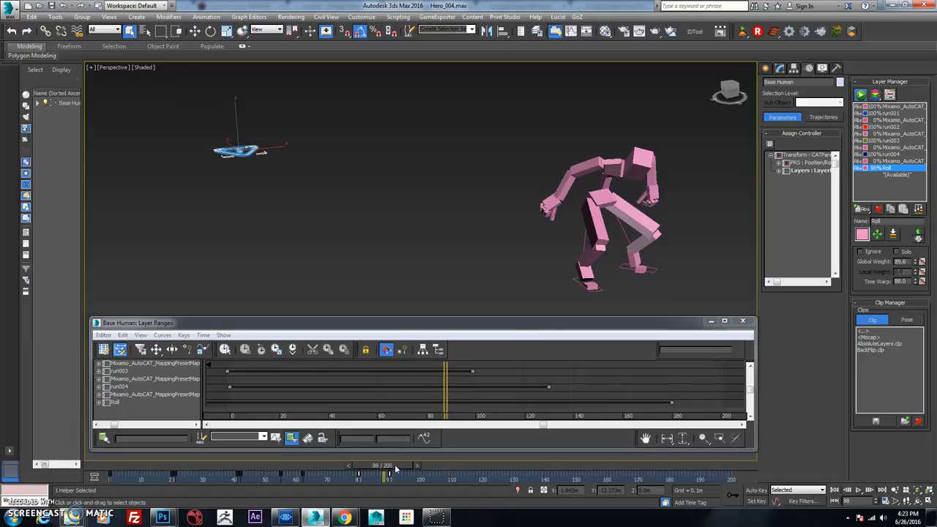
left_click_drag(399, 467, 509, 479)
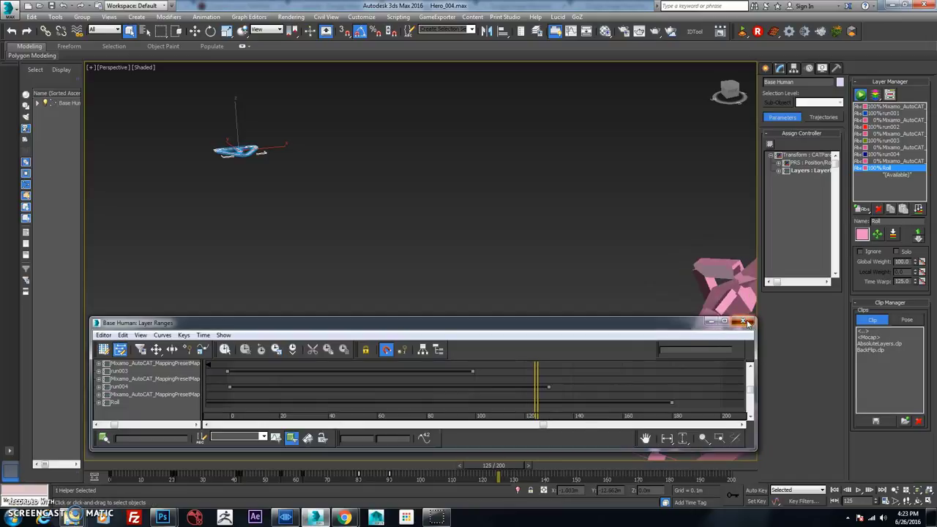
- Close Layer Ranges, play the run from frame 0, and scrub back toward frame 76
left_click(745, 322)
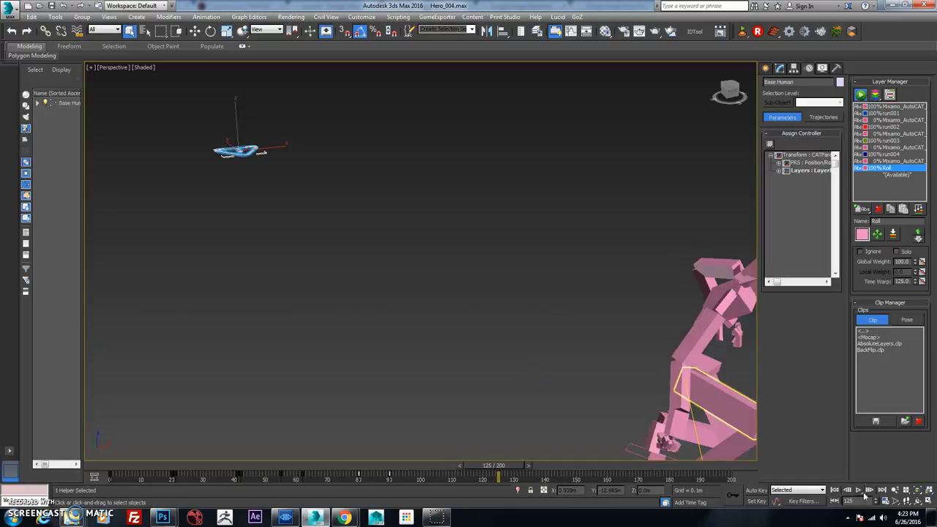
left_click(836, 491)
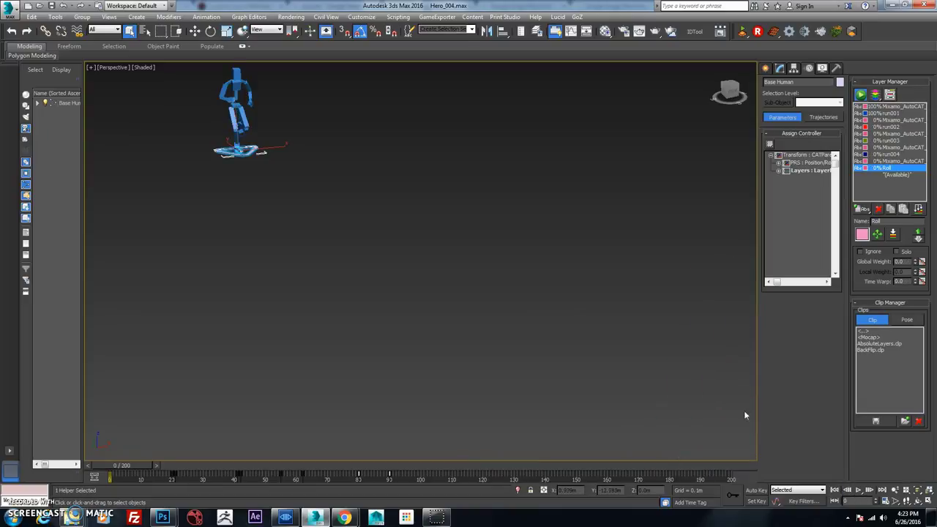
middle_click_drag(584, 303, 475, 304)
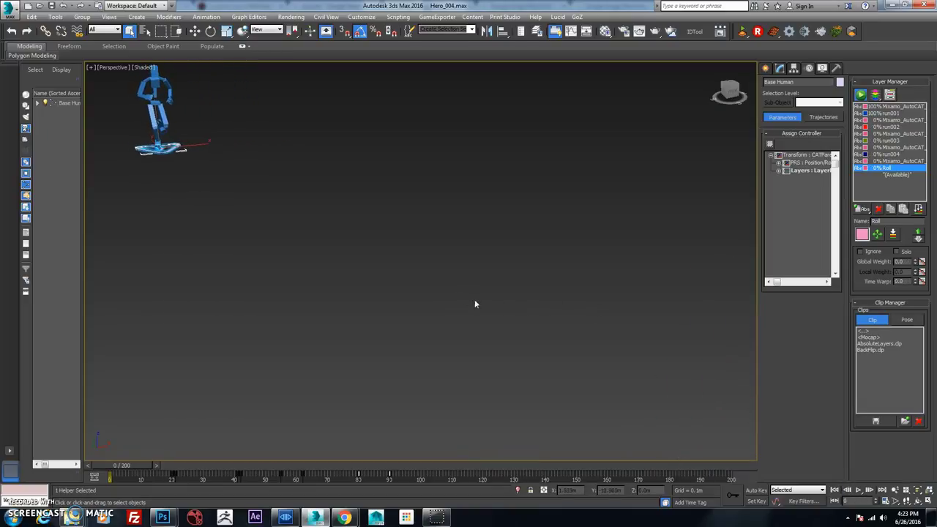
left_click(857, 490)
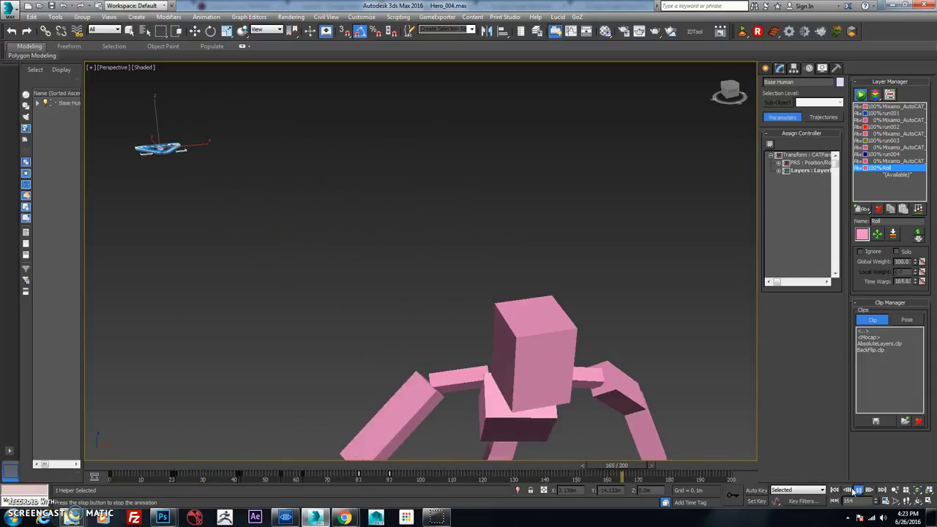
left_click(856, 491)
left_click_drag(638, 466, 511, 448)
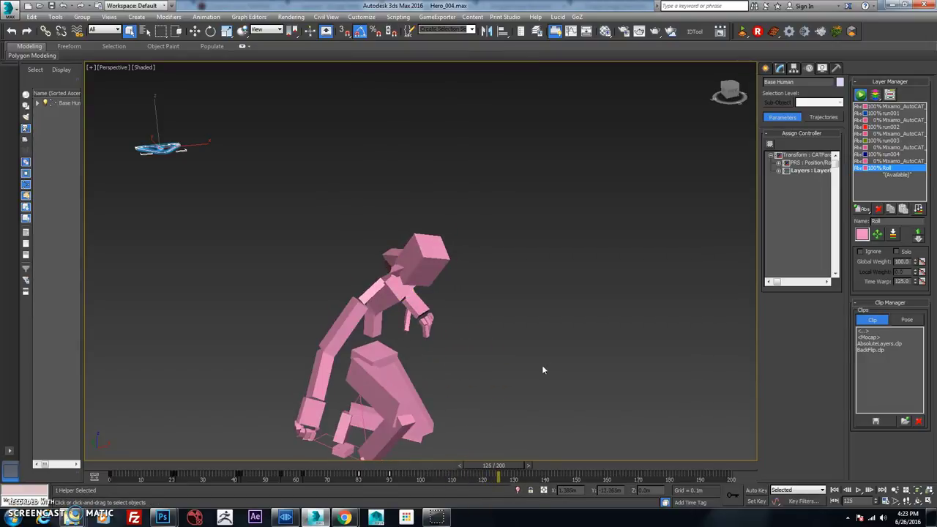
mouse_move(542, 370)
middle_mouse_down("alt")
mouse_move(600, 349)
mouse_move(579, 344)
mouse_move(548, 360)
middle_mouse_up("alt")
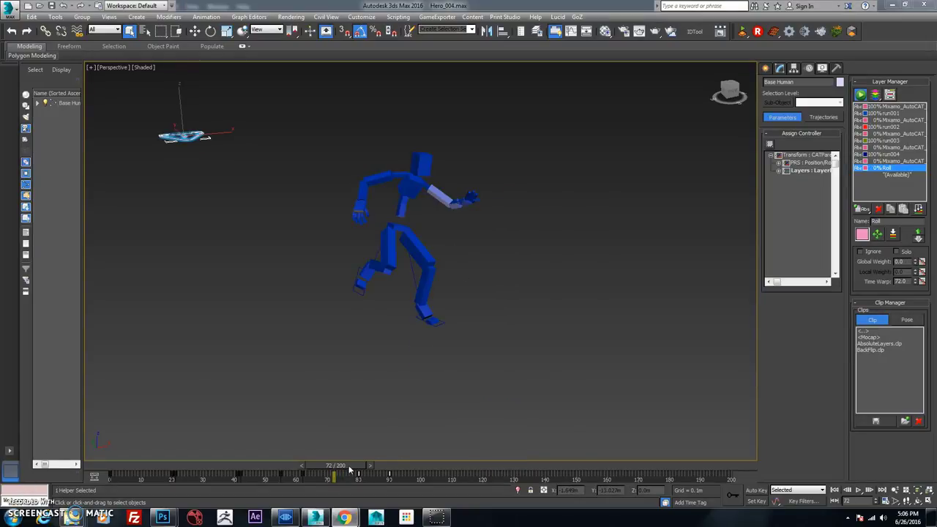
mouse_move(350, 470)
left_mouse_down()
mouse_move(368, 475)
mouse_move(341, 474)
mouse_move(361, 474)
left_mouse_up()
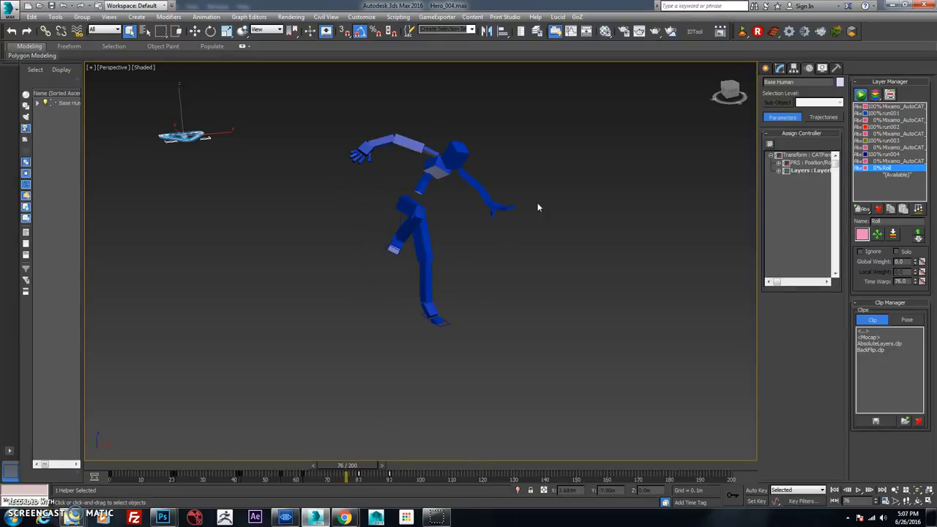
- Frame the right arm, go to frame 75, and select the right palm control
double_click(500, 212)
key("z")
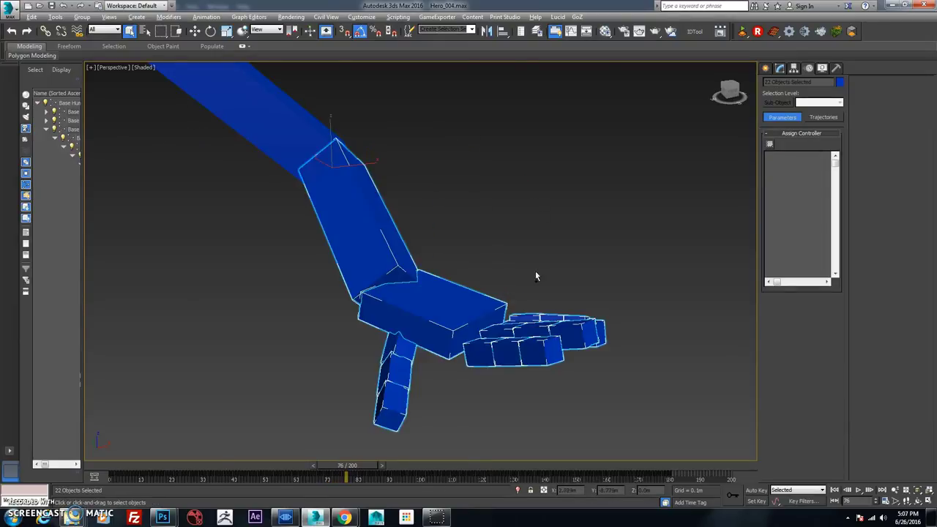
scroll(536, 276, "down", 5)
mouse_move(348, 476)
left_mouse_down()
mouse_move(380, 473)
mouse_move(306, 466)
mouse_move(375, 476)
mouse_move(342, 476)
mouse_move(359, 477)
mouse_move(351, 477)
left_mouse_up()
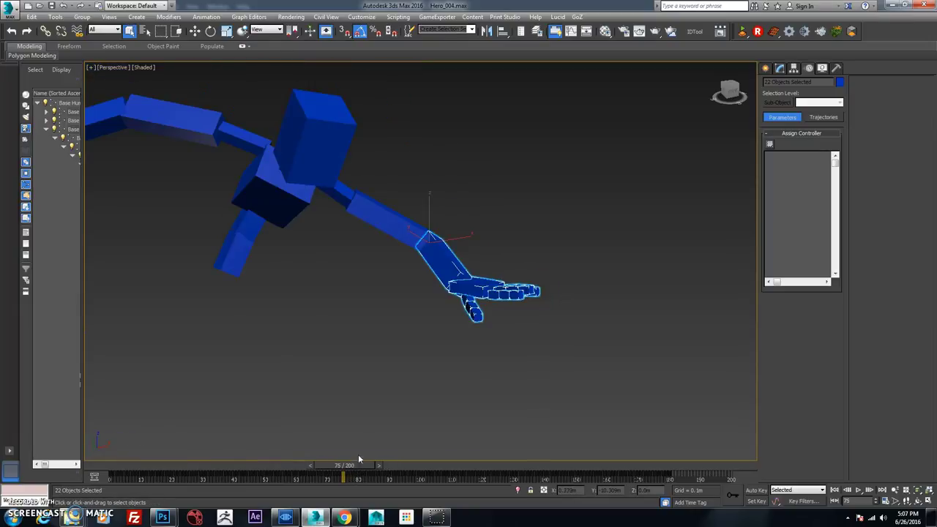
left_click(531, 256)
left_click(489, 281)
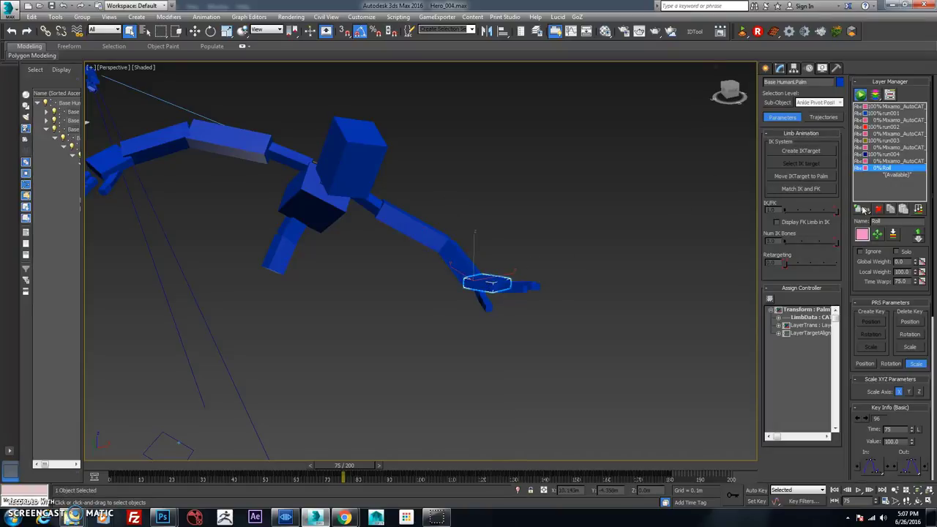
- Add a new CAT adjustment layer and name it 'Hand hold'
left_click_drag(862, 211, 862, 235)
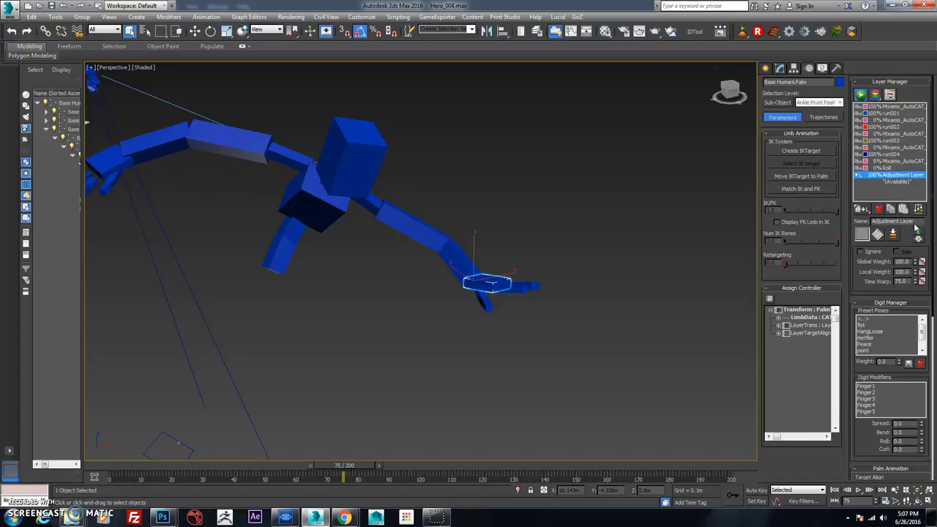
key("BackSpace")
type("IK target")
key("BackSpace")
key("BackSpace")
key("BackSpace")
key("BackSpace")
key("BackSpace")
key("BackSpace")
key("BackSpace")
key("BackSpace")
key("BackSpace")
type("H")
key("Return")
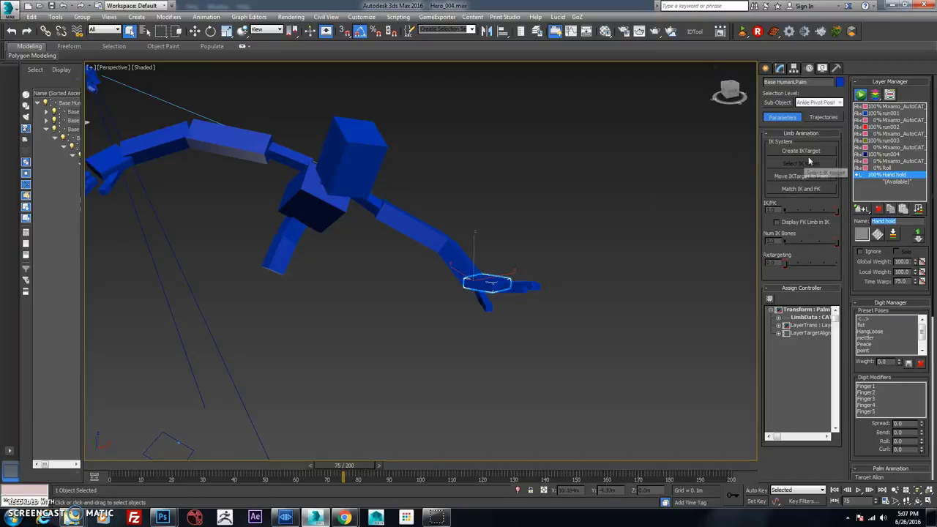
- With Auto Key on, create the right arm's IK target, snap it to the palm, then go to frame 70
left_click(755, 490)
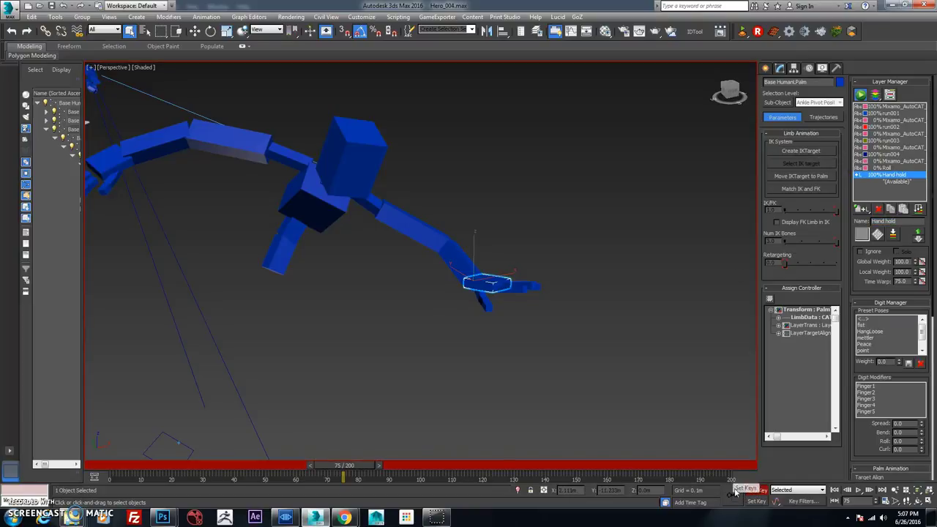
left_click(819, 150)
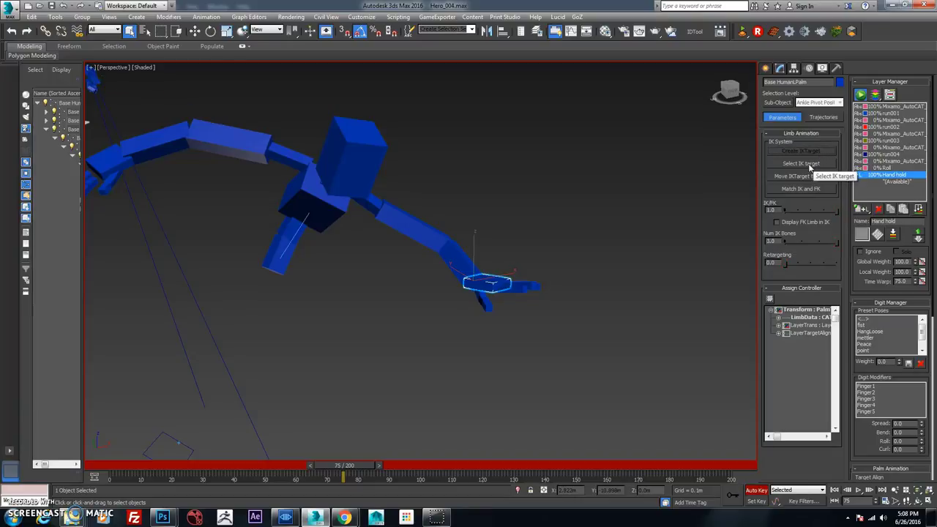
left_click(810, 165)
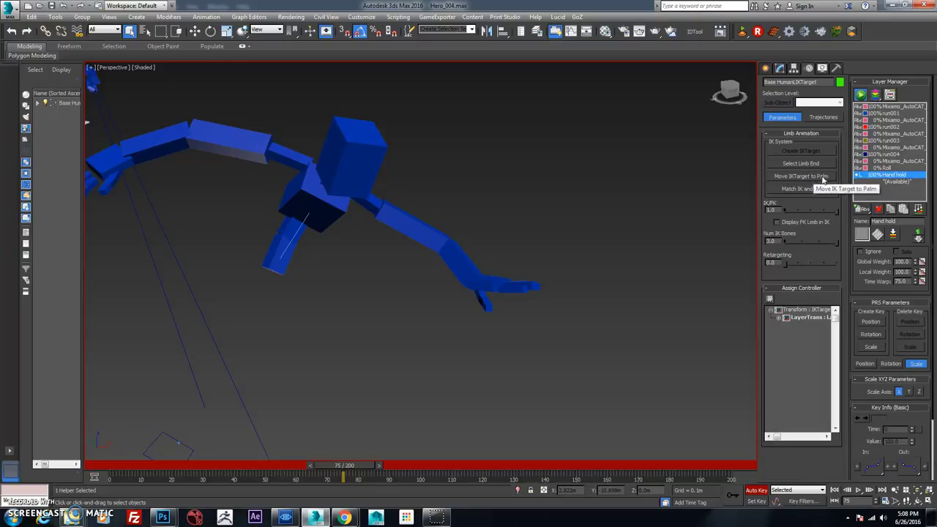
left_click(818, 180)
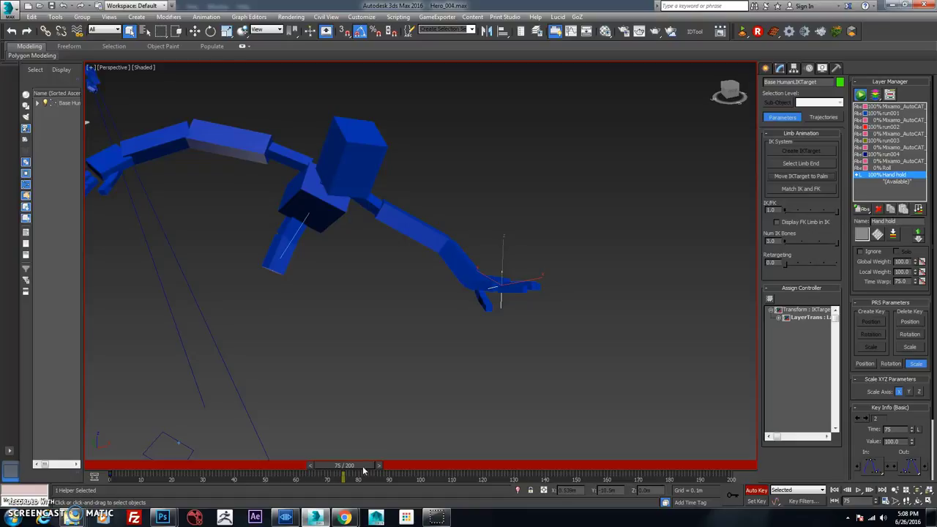
left_click_drag(363, 466, 349, 466)
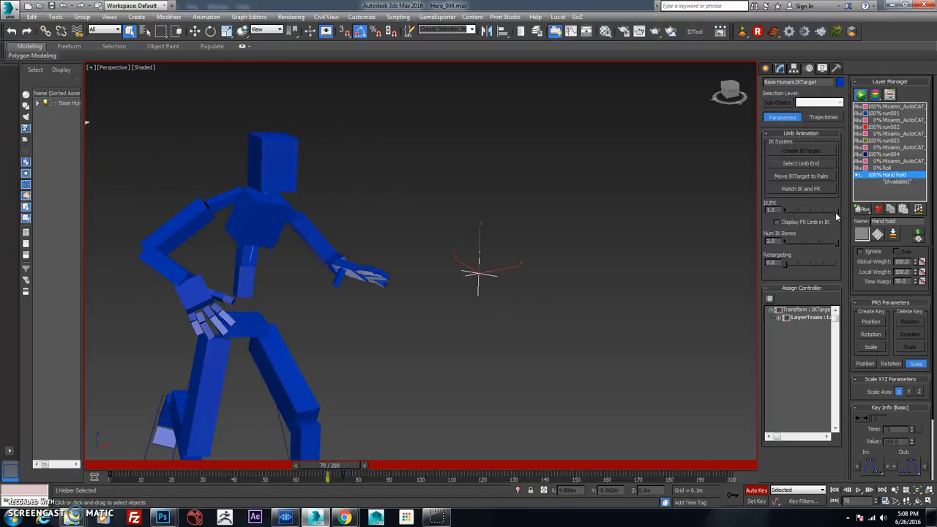
- Key the right arm's IK/FK blend at frame 70, fully IK at 75, and hold it at 80
mouse_move(836, 211)
left_mouse_down()
mouse_move(827, 211)
mouse_move(838, 210)
left_mouse_up()
left_click(730, 497)
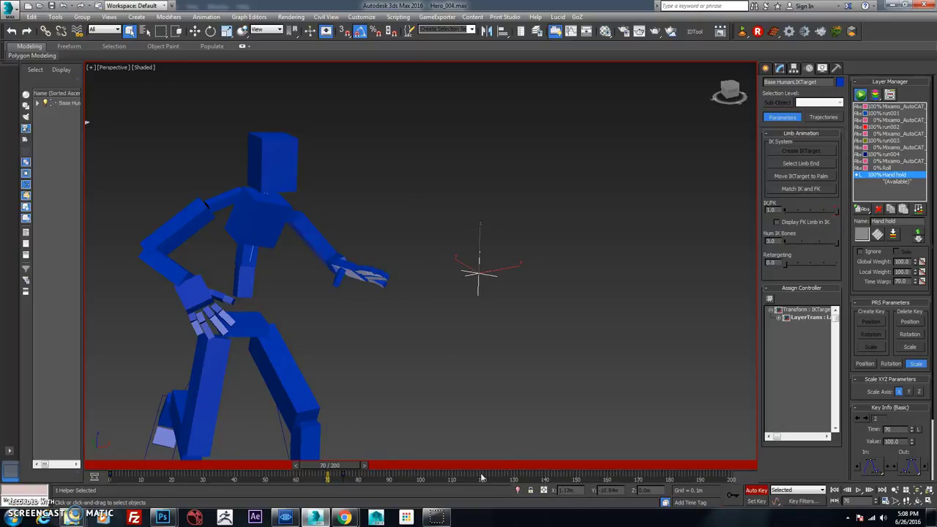
left_click_drag(333, 469, 351, 470)
left_click_drag(837, 214, 784, 210)
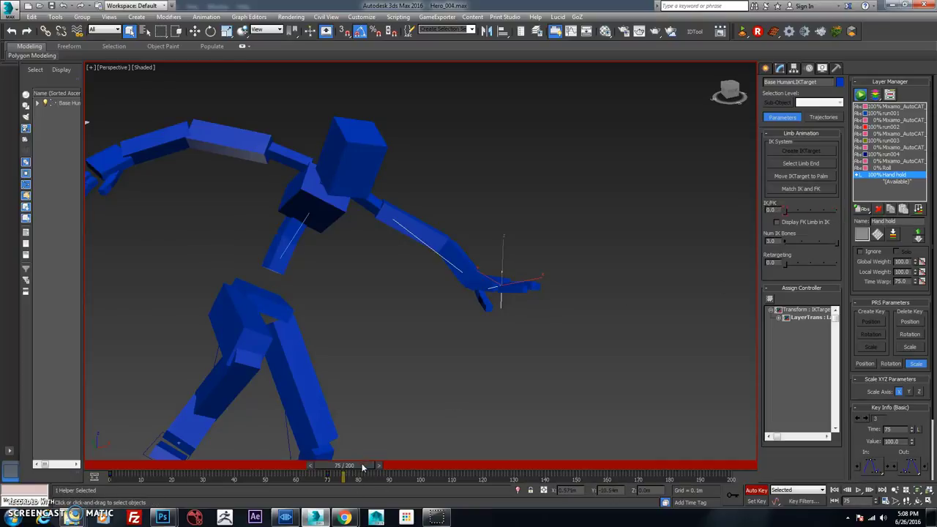
left_click_drag(362, 468, 379, 468)
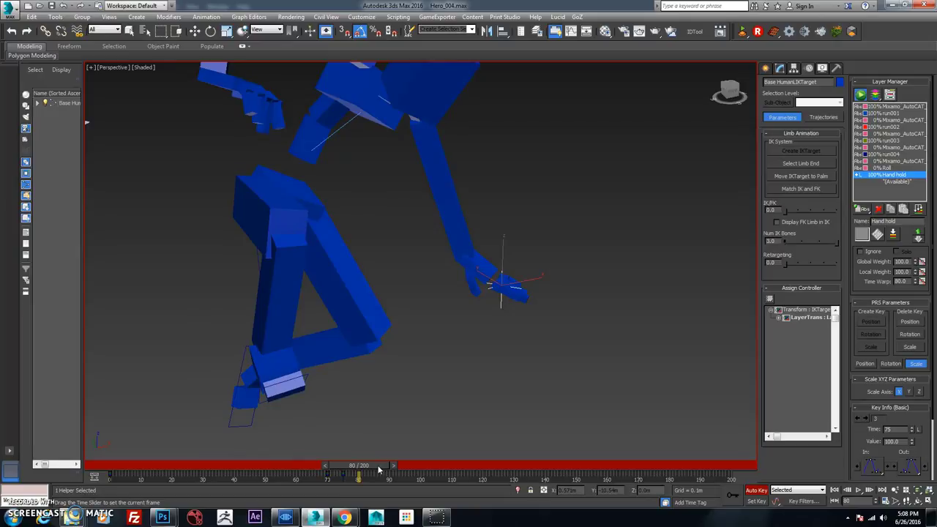
key("q")
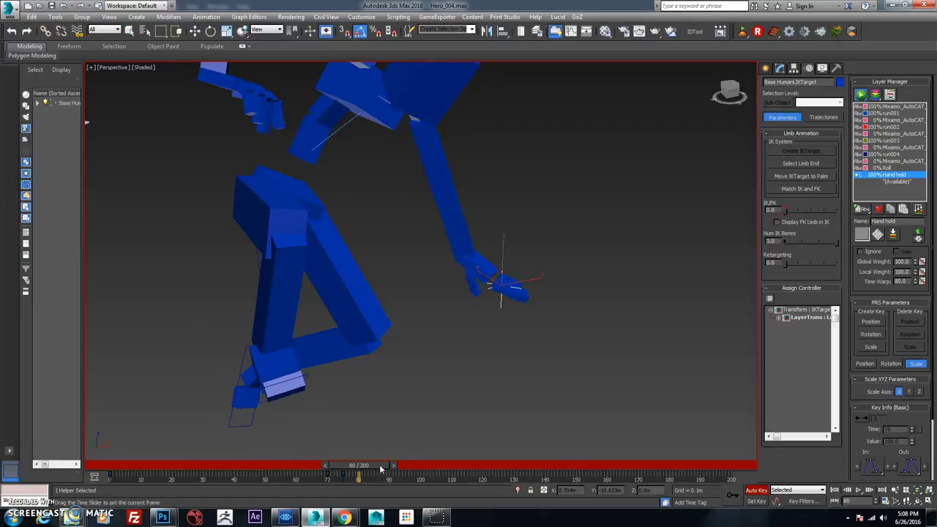
left_click_drag(379, 468, 396, 468)
left_click(728, 495)
- Blend the arm back to FK at frame 85 and set Retargeting to 1.0 for a full reach
key("q")
left_click_drag(789, 213, 834, 212)
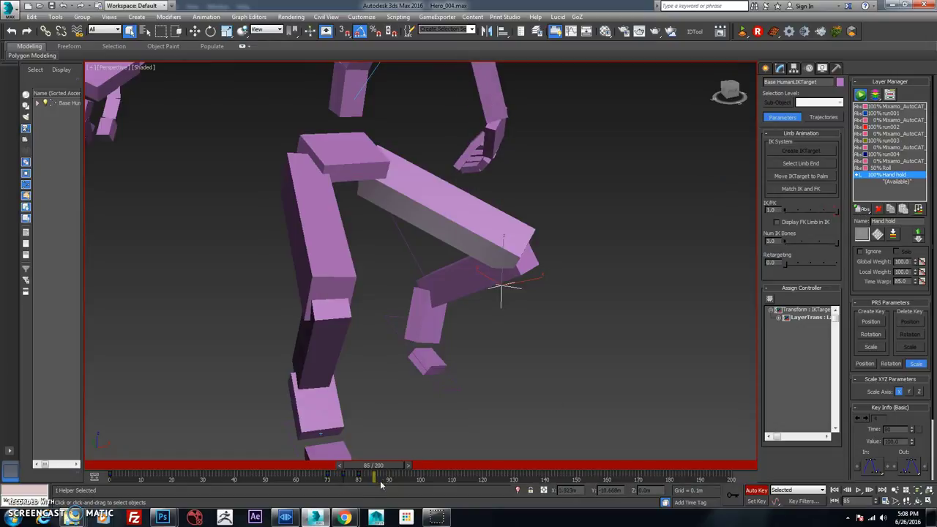
left_click_drag(388, 467, 365, 466)
left_click_drag(355, 467, 390, 473)
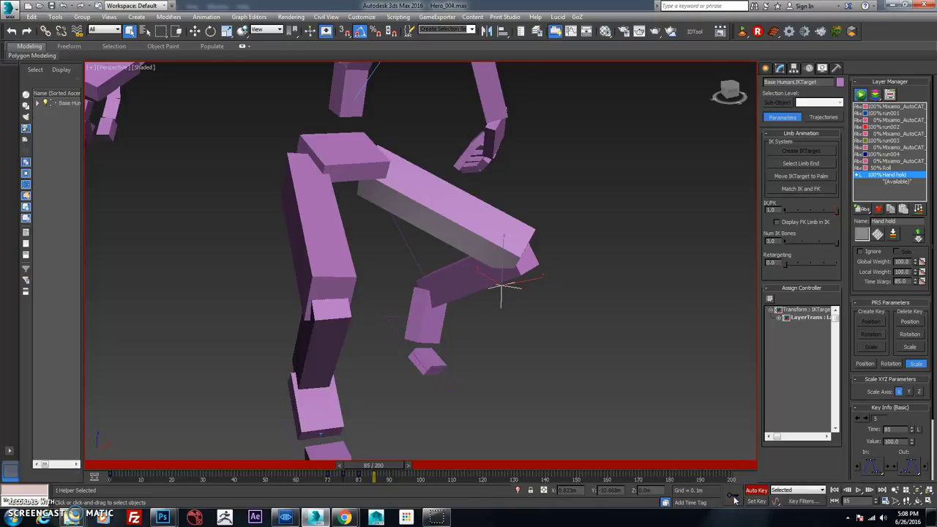
left_click_drag(390, 472, 379, 467)
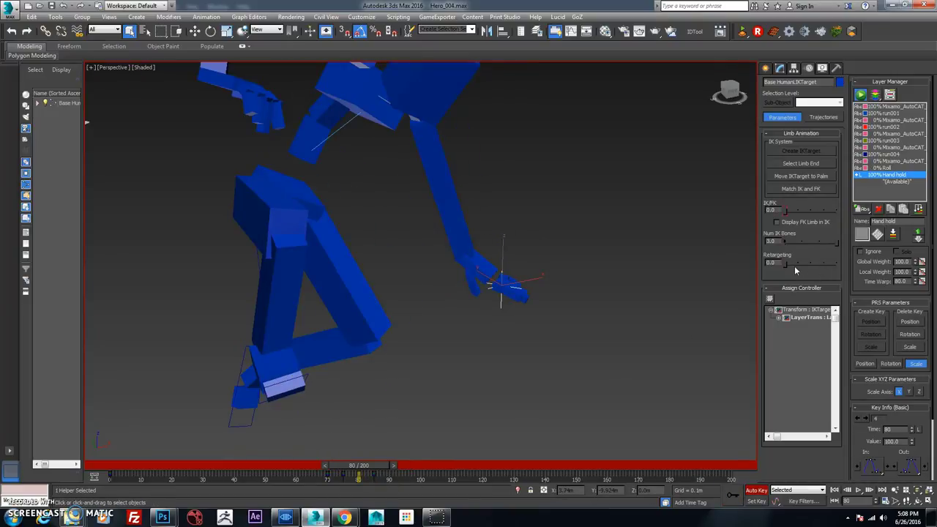
left_click_drag(788, 268, 837, 264)
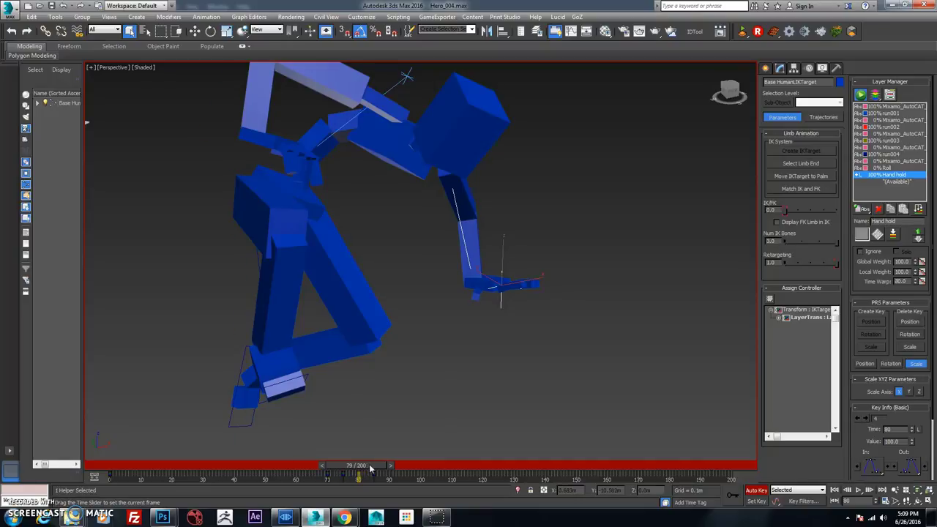
mouse_move(371, 469)
left_mouse_down()
mouse_move(339, 466)
mouse_move(418, 475)
mouse_move(278, 447)
mouse_move(410, 450)
mouse_move(377, 454)
left_mouse_up()
- Turn off Auto Key, frame the whole character, scrub to frame 135, and deselect the IK target
left_click(763, 493)
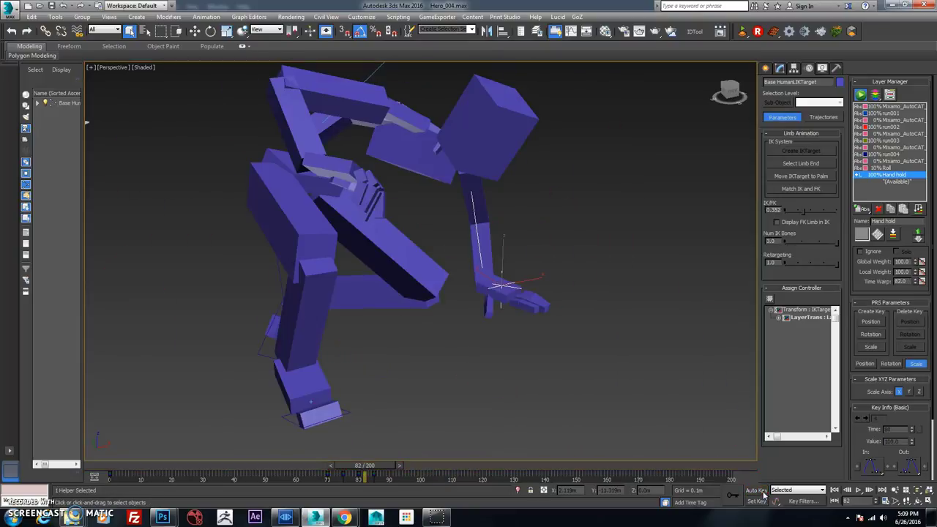
scroll(535, 244, "down", 5)
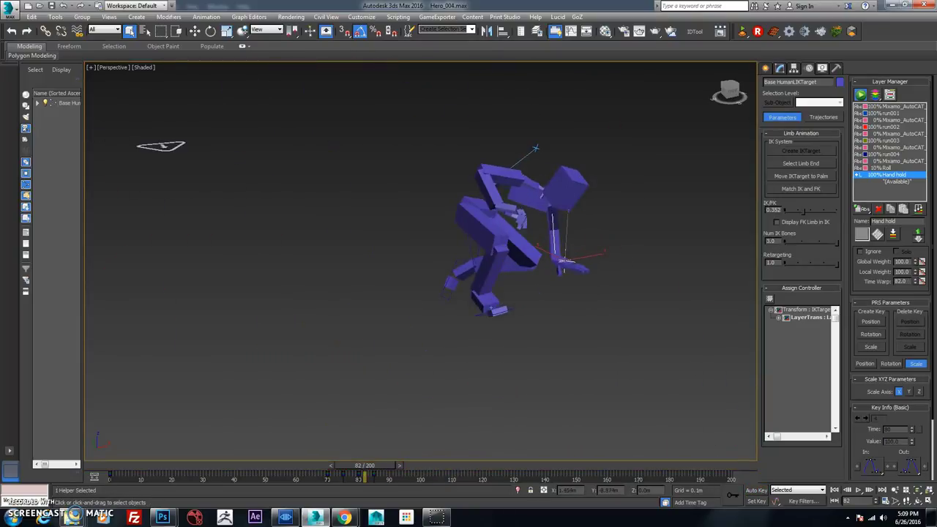
middle_click_drag(535, 245, 503, 278, "alt")
left_click_drag(380, 469, 522, 466)
scroll(558, 354, "up", 4)
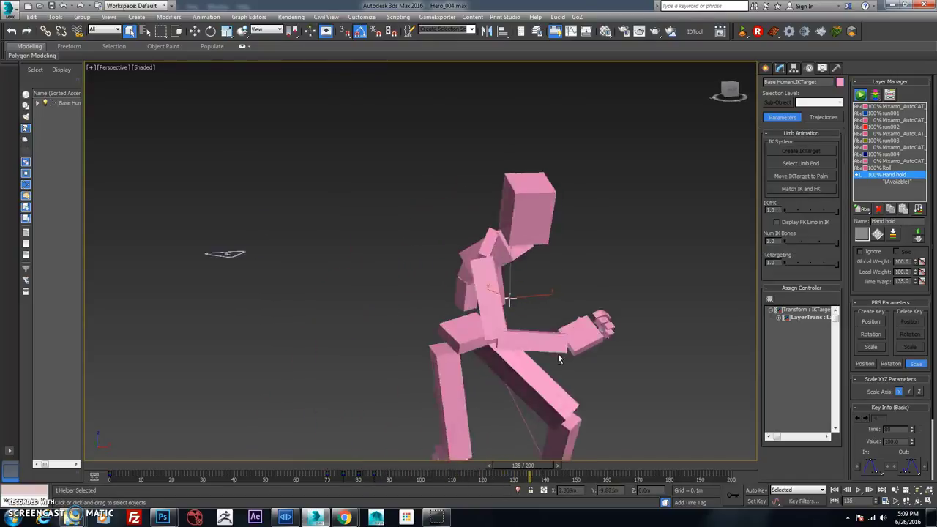
middle_click_drag(561, 353, 596, 338)
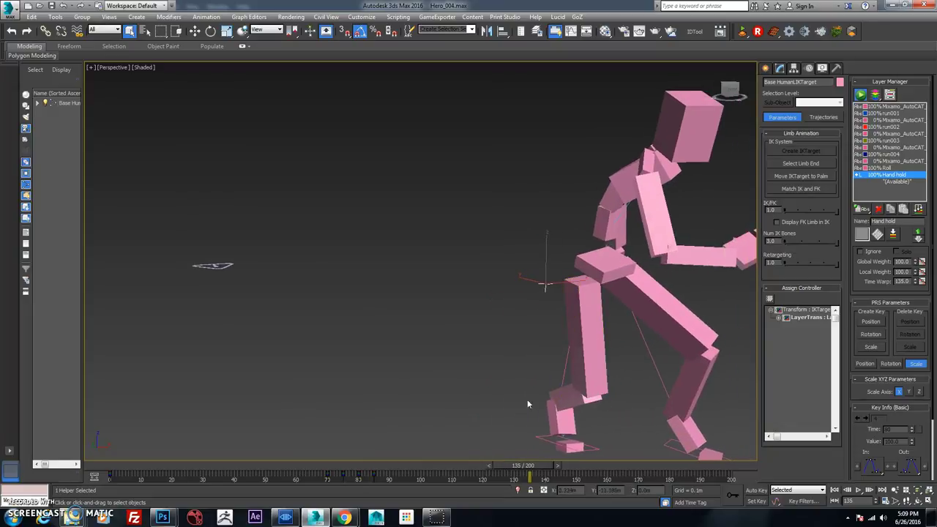
left_click(624, 437)
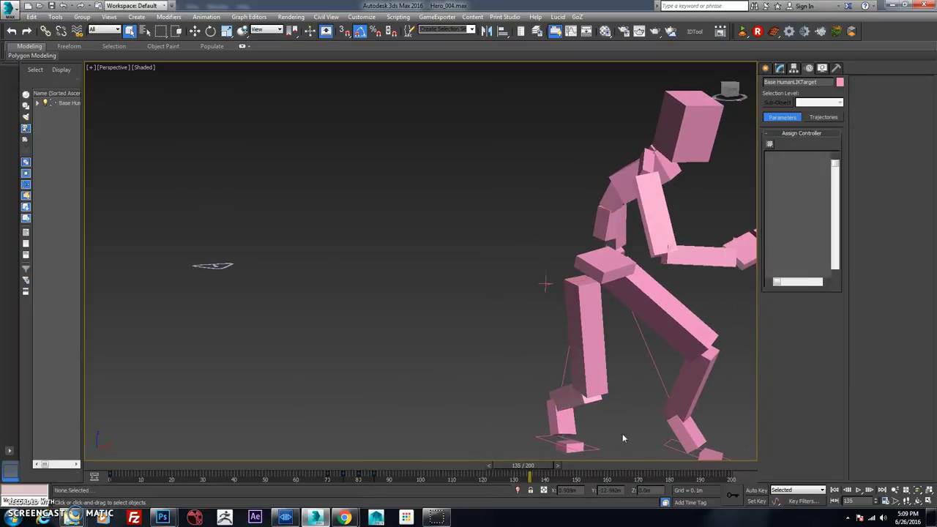
- Play the animation from the first frame, then stop and scrub back to around frame 76
left_click(834, 490)
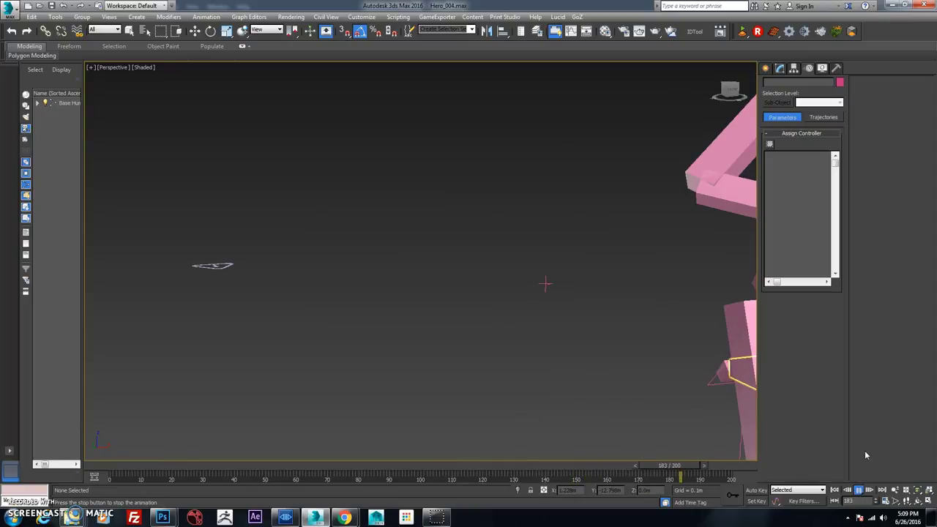
left_click(858, 491)
left_click_drag(477, 465, 318, 455)
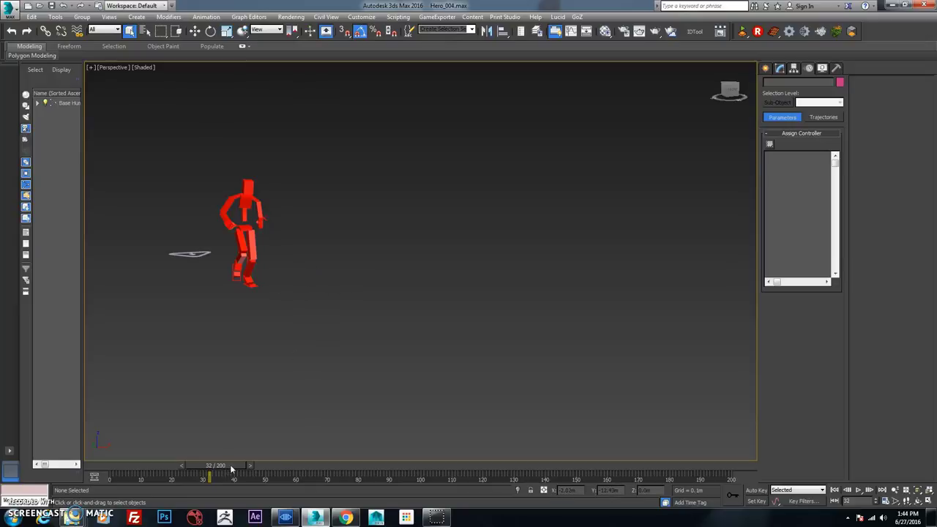
- Scrub through the run, reframe the character, and choose Import from the application menu
mouse_move(233, 469)
left_mouse_down()
mouse_move(350, 476)
mouse_move(378, 468)
mouse_move(223, 454)
left_mouse_up()
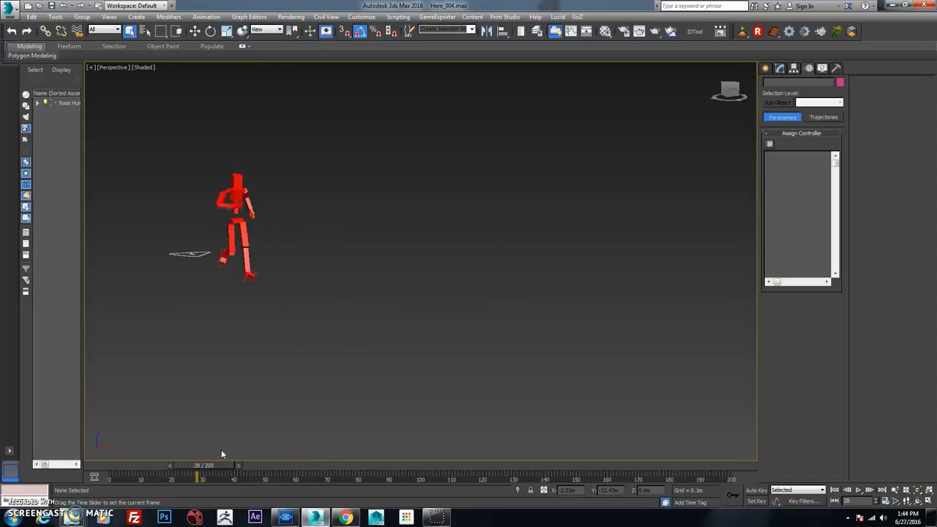
mouse_move(302, 334)
middle_mouse_down("alt")
mouse_move(356, 256)
mouse_move(350, 266)
mouse_move(320, 253)
mouse_move(300, 336)
middle_mouse_up("alt")
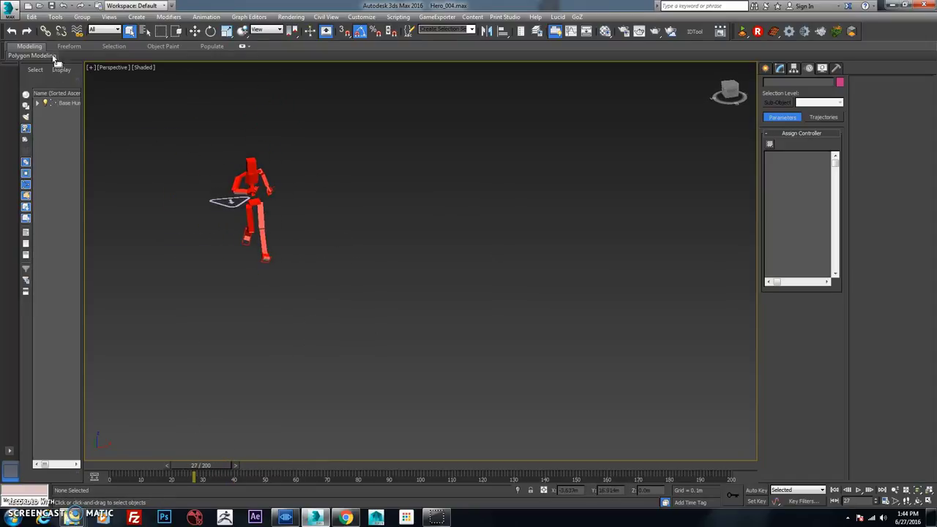
left_click(8, 9)
left_click(50, 140)
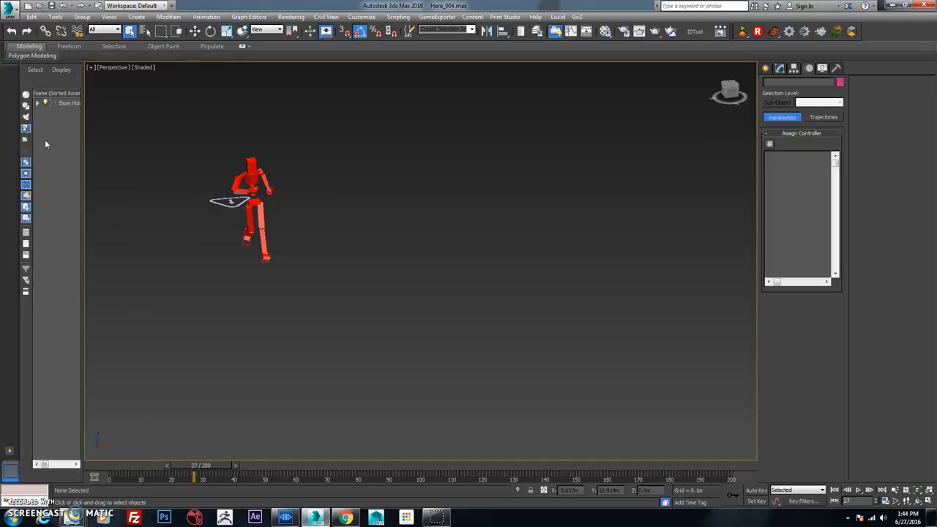
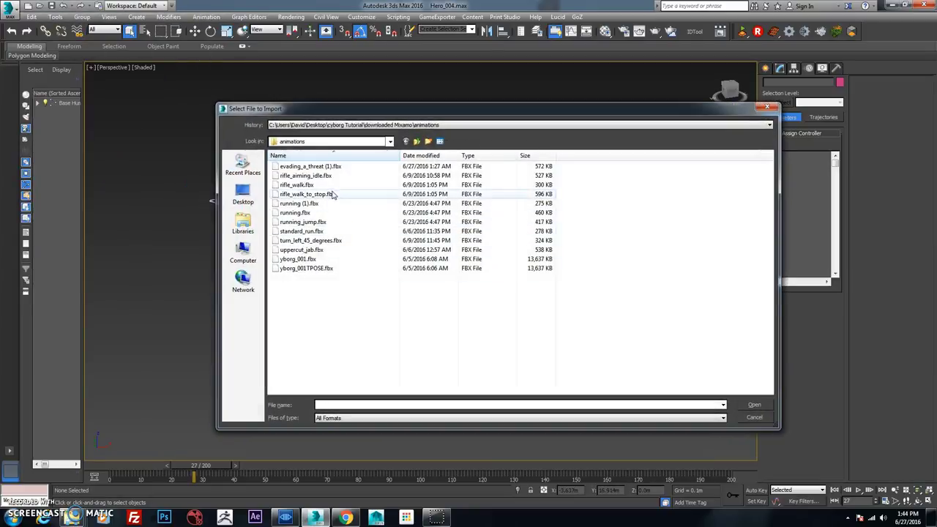
- Import evading_a_threat (1).fbx, accepting the FBX Import defaults
double_click(341, 166)
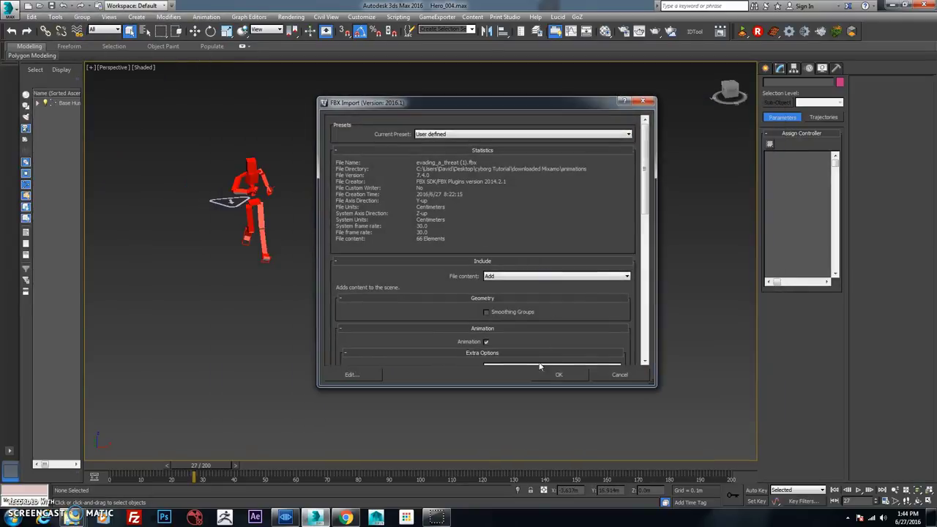
left_click(556, 374)
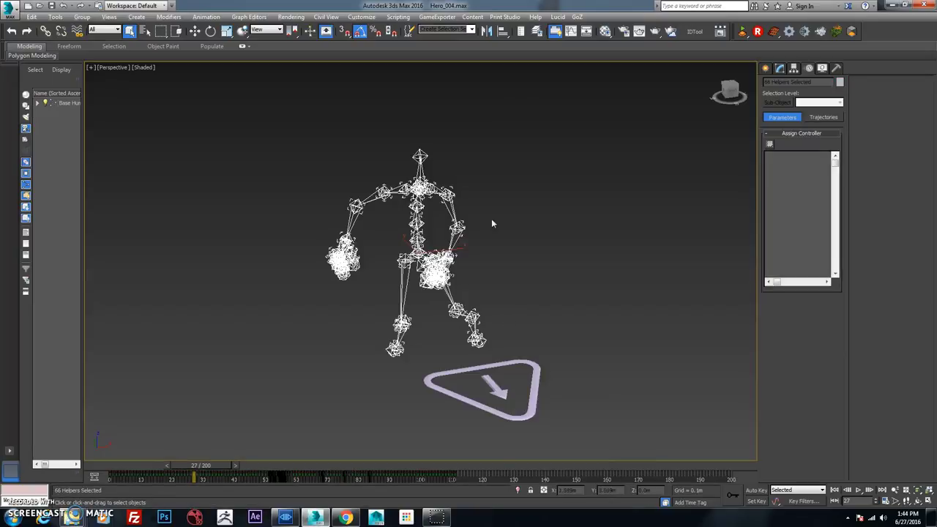
scroll(491, 218, "down", 5)
scroll(524, 241, "up", 1)
middle_click_drag(447, 265, 150, 266)
- Move the imported skeleton to the right, away from the existing character
key("w")
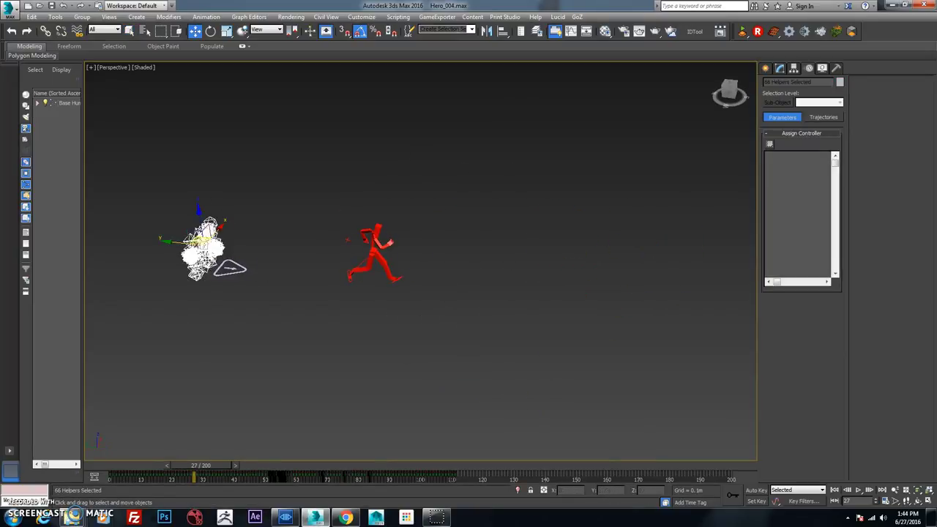
left_click_drag(199, 241, 705, 272)
key("z")
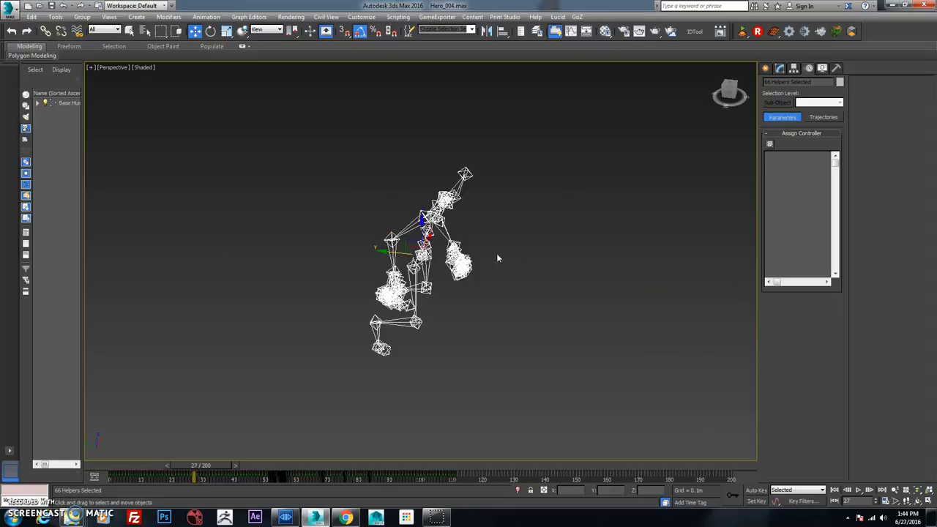
middle_click_drag(496, 253, 229, 259, "alt")
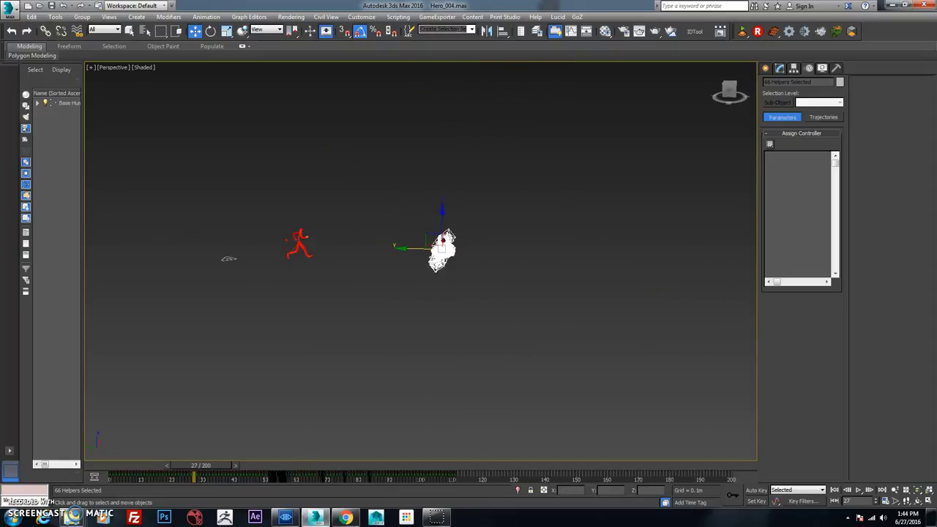
- Scrub the animation and shift the skeleton further from the pink character
left_click_drag(213, 469, 422, 466)
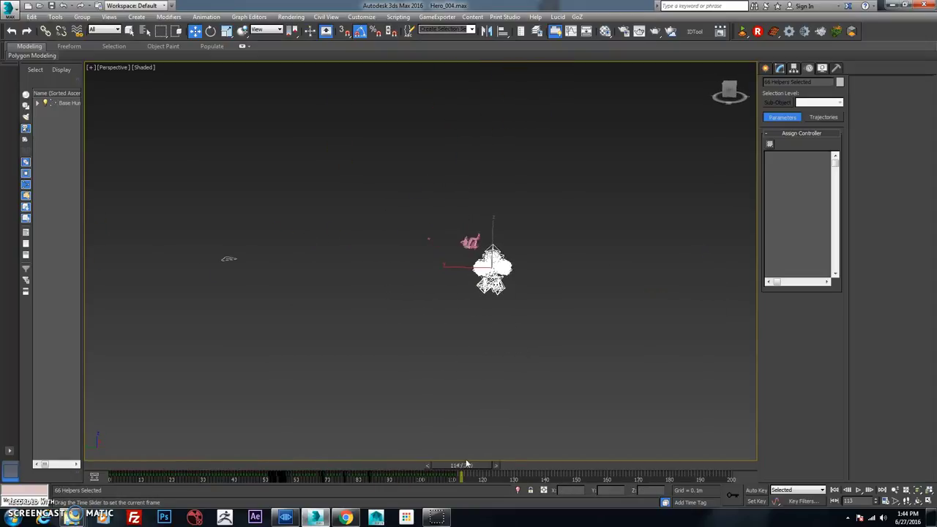
middle_click_drag(568, 324, 459, 268, "alt")
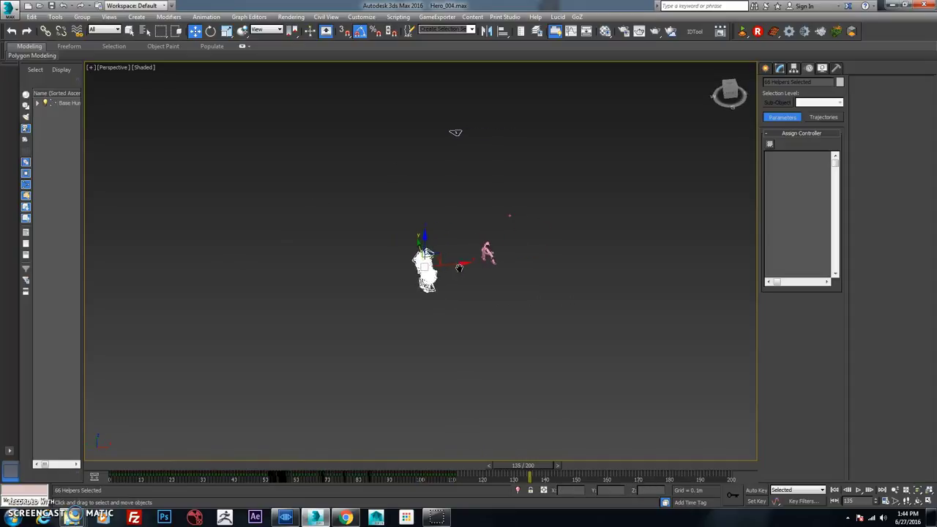
middle_click_drag(455, 133, 288, 254, "alt")
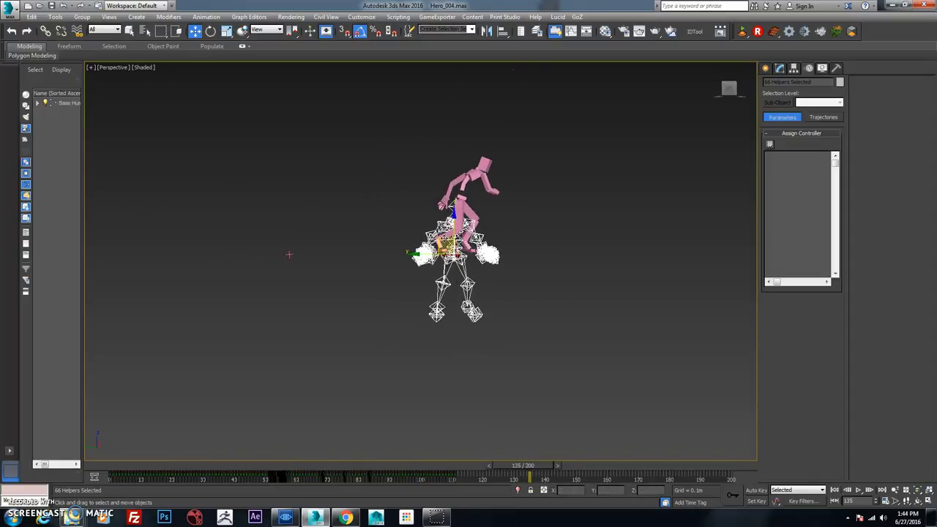
key("z")
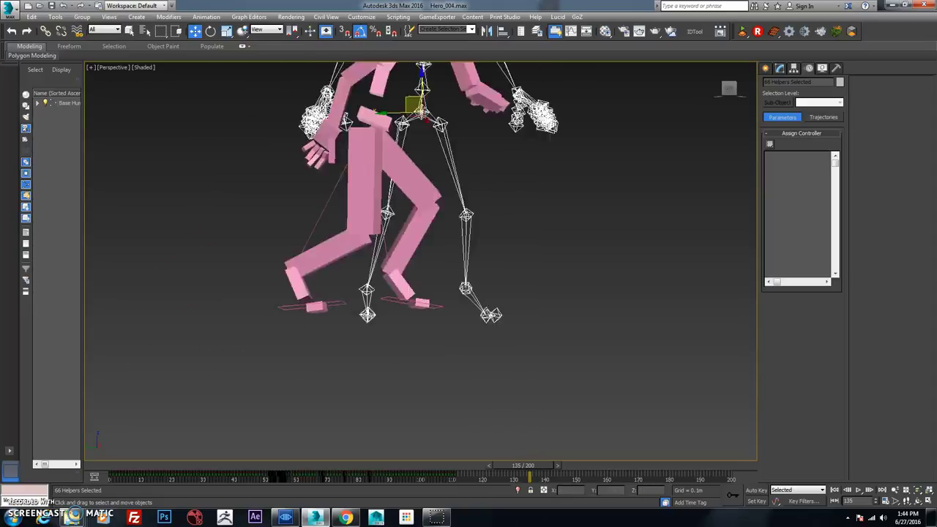
middle_click_drag(440, 219, 476, 121, "alt")
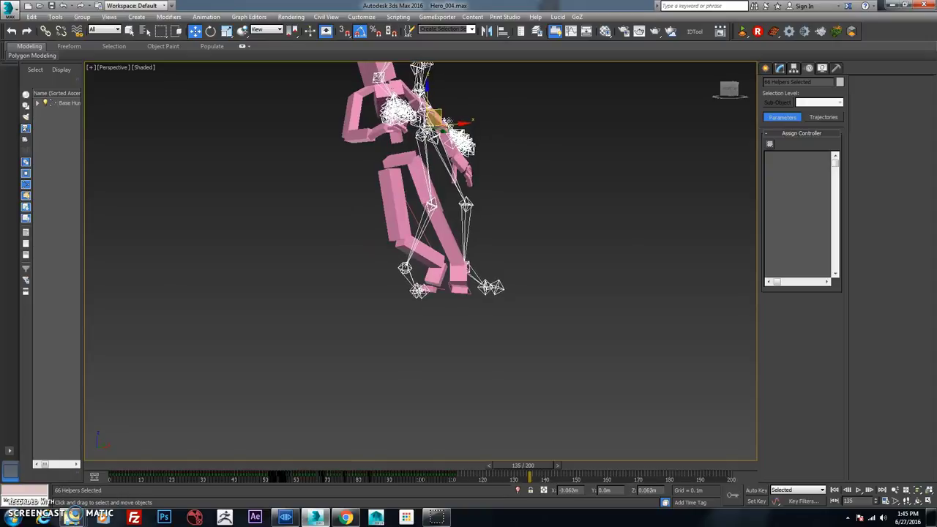
scroll(577, 123, "down", 6)
middle_click_drag(577, 123, 400, 259, "alt")
left_click_drag(397, 253, 495, 228)
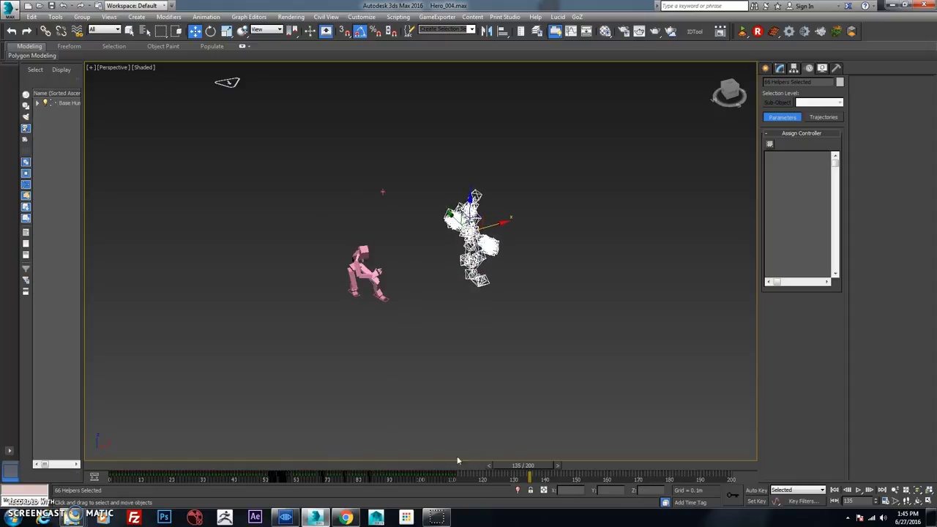
left_click_drag(450, 468, 322, 482)
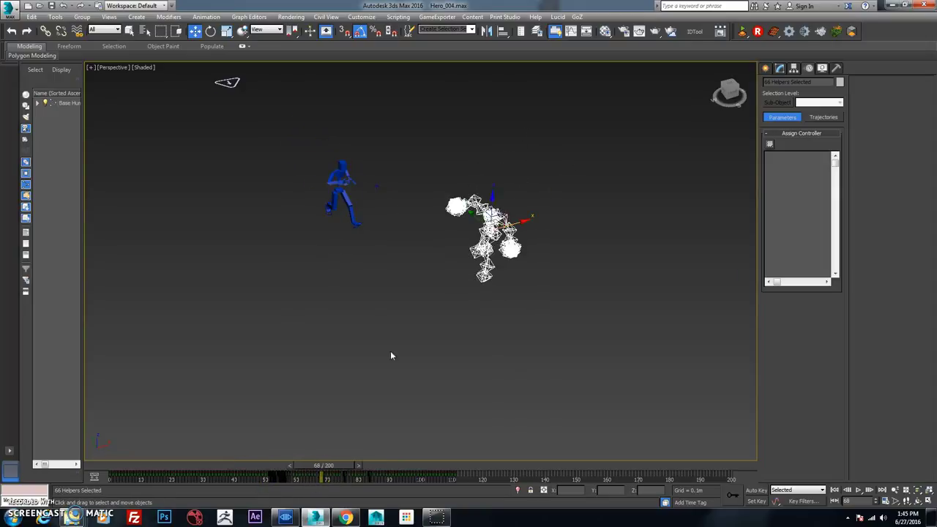
- Draw a circle shape near the imported skeleton's feet
left_click(765, 69)
left_click(782, 148)
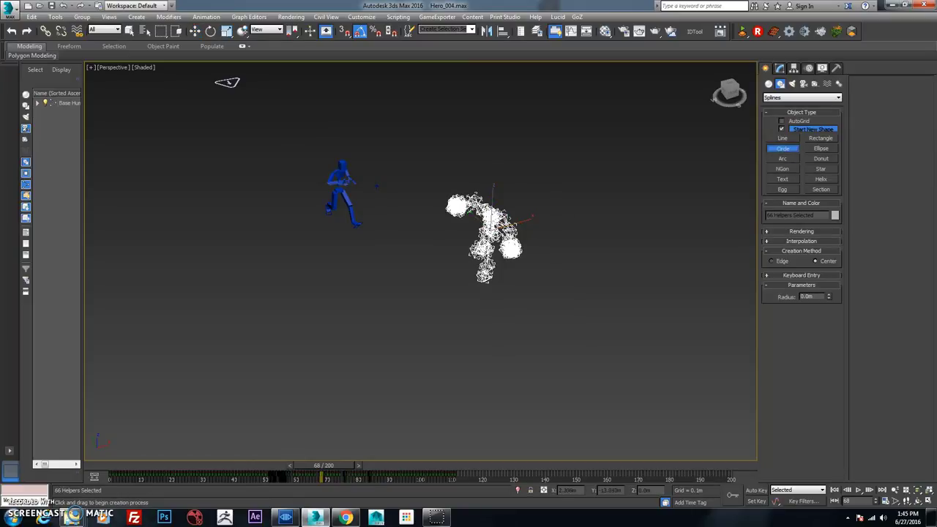
left_click_drag(502, 264, 545, 250)
key("z")
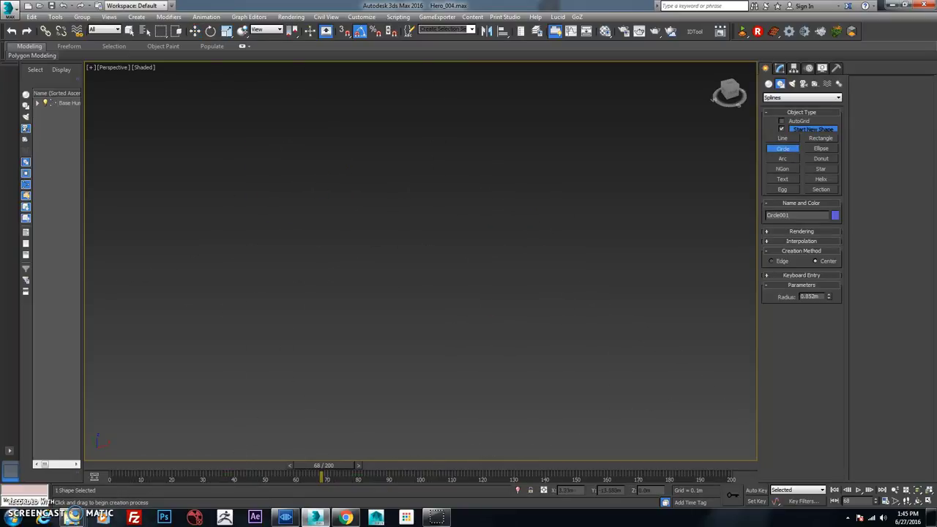
middle_click_drag(479, 196, 460, 181, "alt")
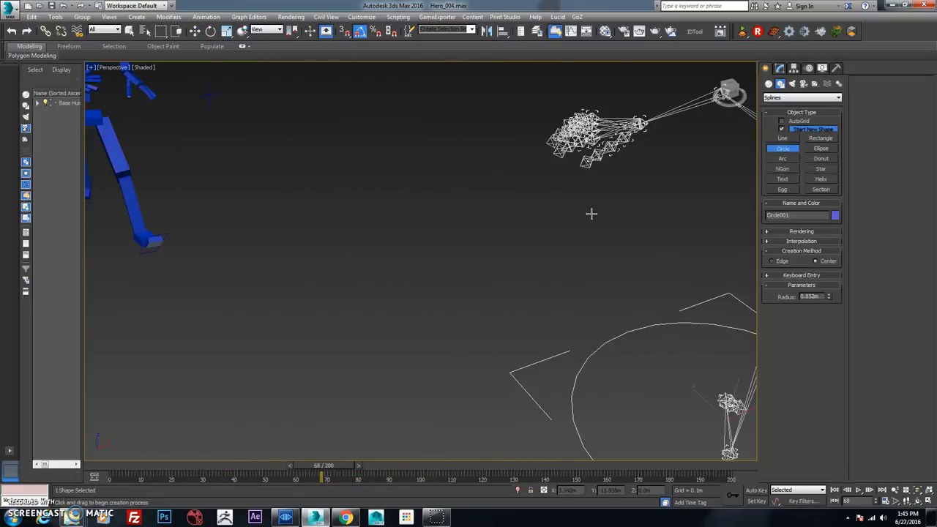
middle_click_drag(591, 213, 498, 189, "alt")
- Raise the circle up to the skeleton's pelvis height
key("w")
middle_click_drag(464, 230, 442, 346, "alt")
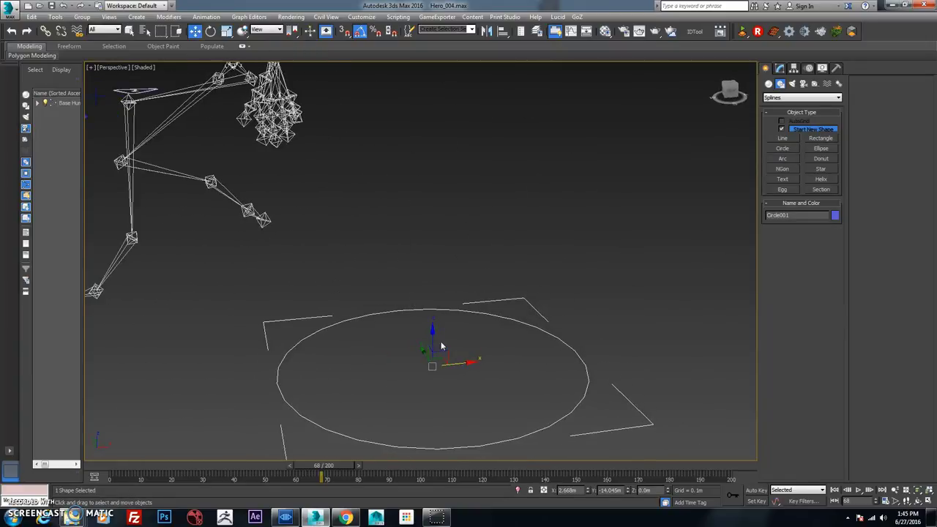
left_click_drag(443, 353, 223, 58)
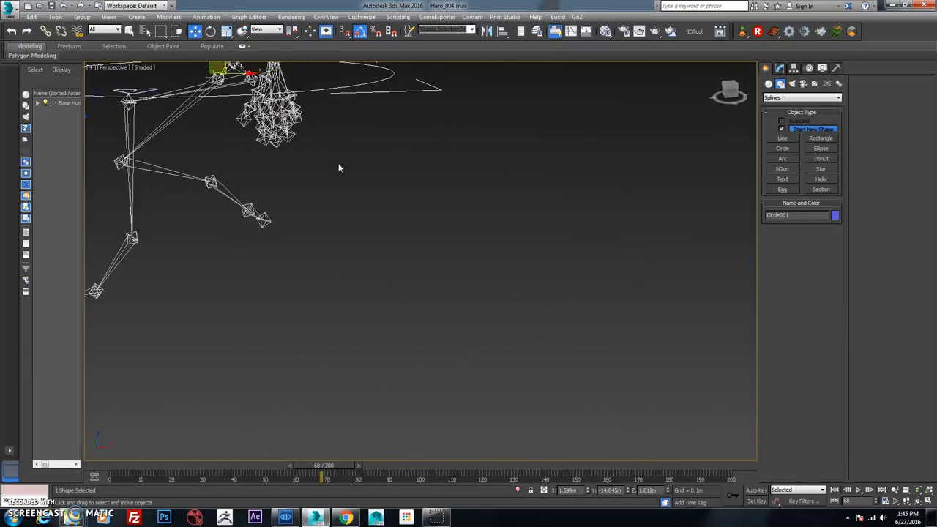
middle_click_drag(339, 168, 497, 288, "alt")
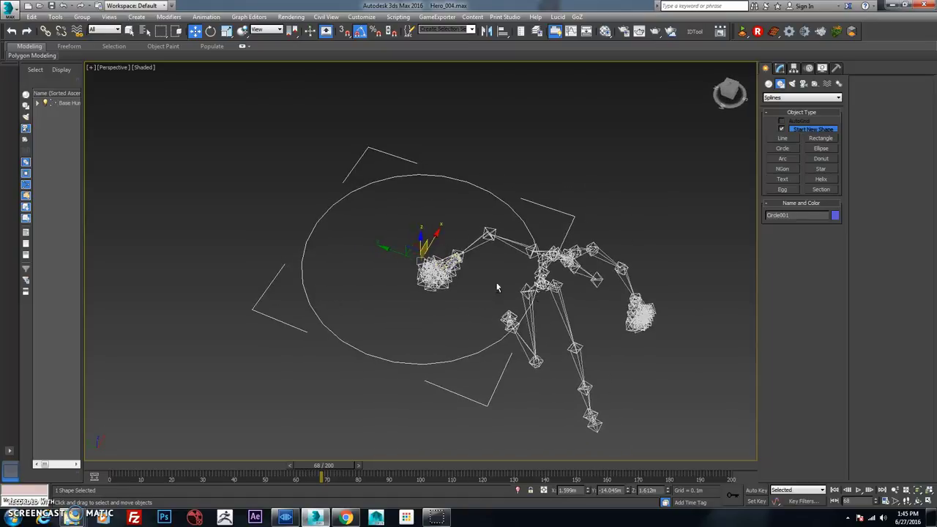
mouse_move(412, 245)
middle_mouse_down("alt")
mouse_move(528, 264)
mouse_move(428, 263)
mouse_move(441, 260)
mouse_move(398, 237)
middle_mouse_up("alt")
scroll(441, 259, "up", 3)
- Select the Base HumanPelvis helper and hide the skeleton's bones
left_click(399, 237)
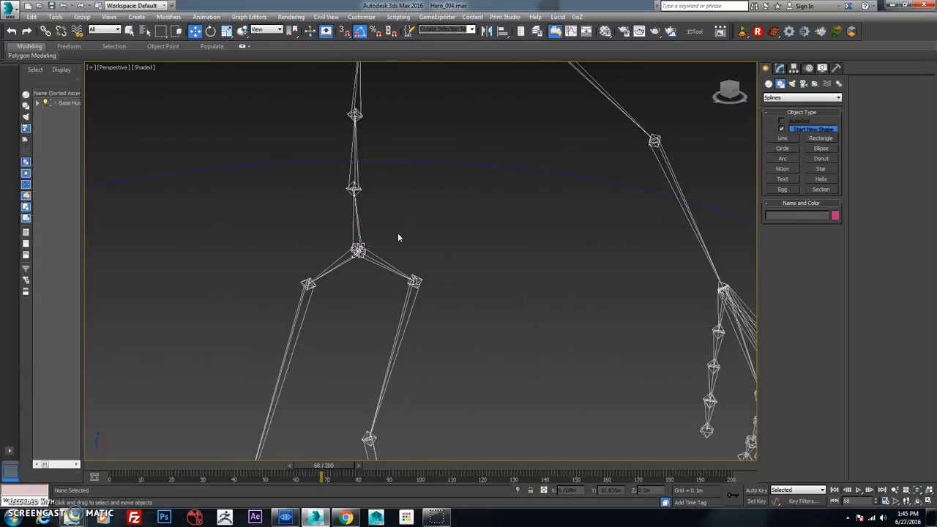
left_click(359, 251)
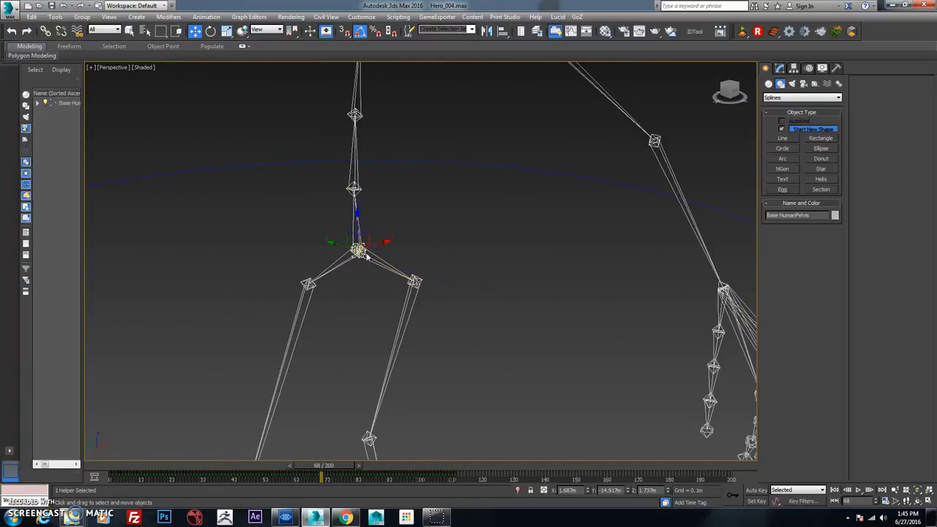
left_click_drag(451, 143, 476, 191, "ctrl")
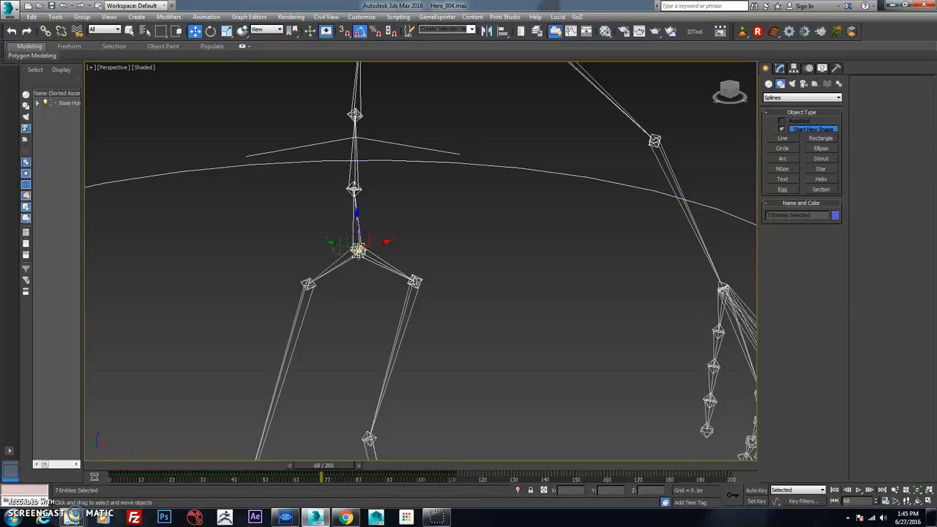
left_click(359, 262)
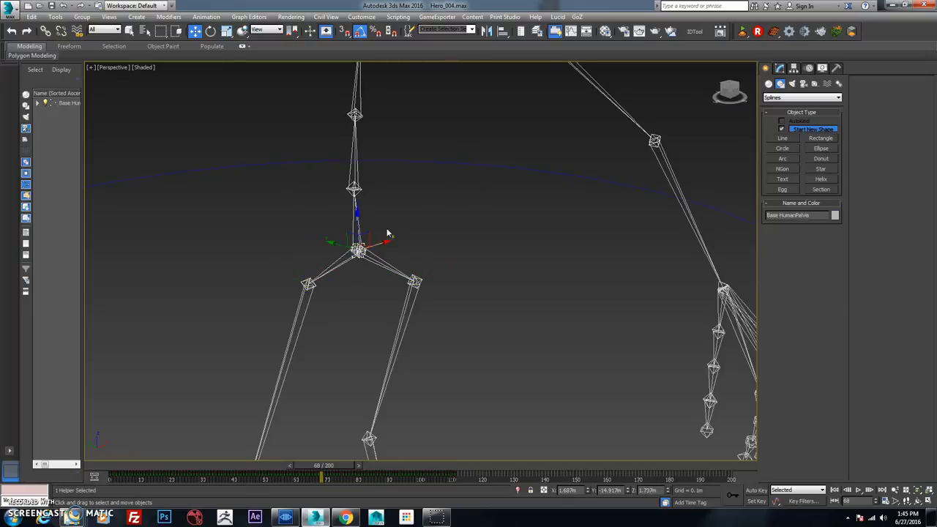
left_click(473, 159)
right_click(488, 169)
left_click(528, 130)
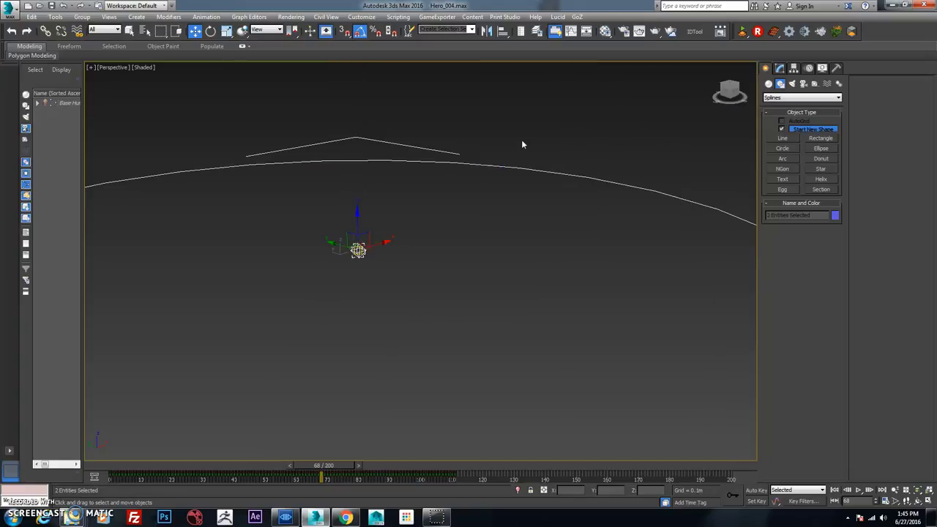
left_click(448, 243)
key("ctrl+z")
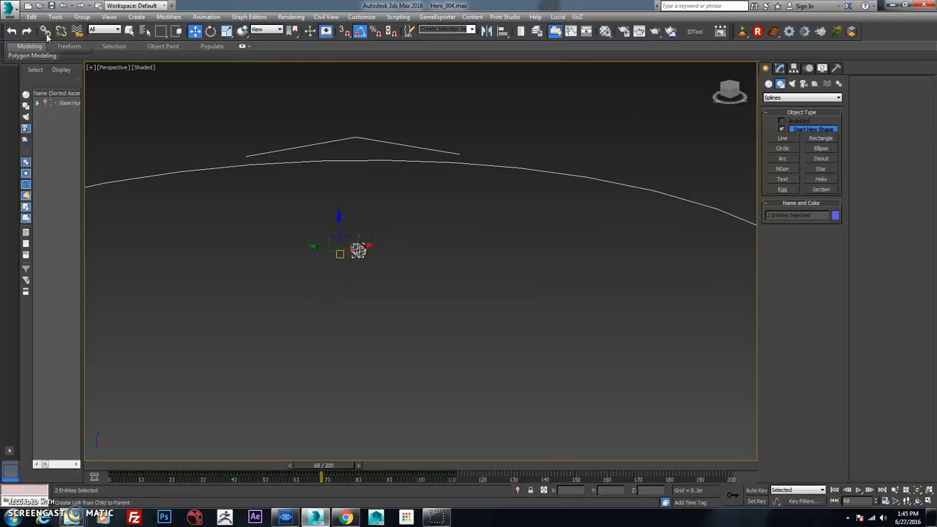
- Link Base HumanPelvis to the circle as its parent, then unhide the bones
left_click_drag(506, 198, 523, 169)
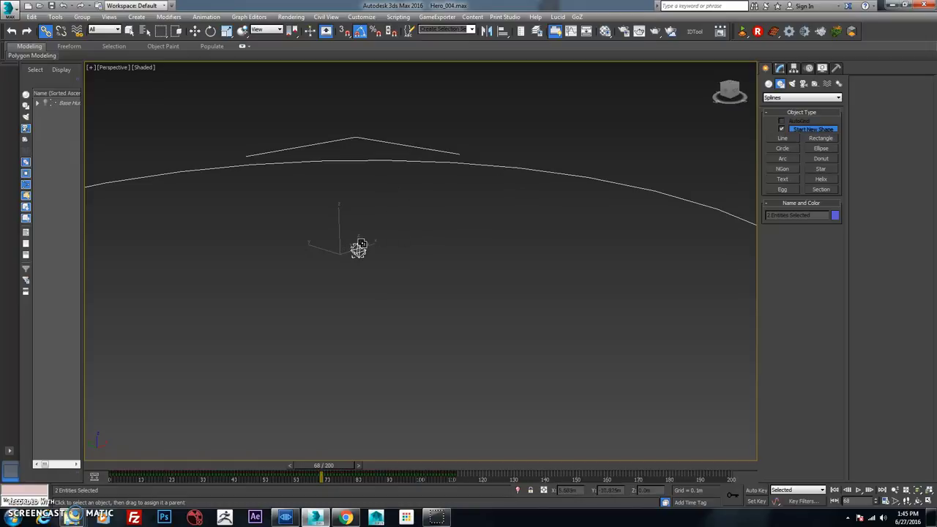
left_click(197, 31)
left_click(341, 133)
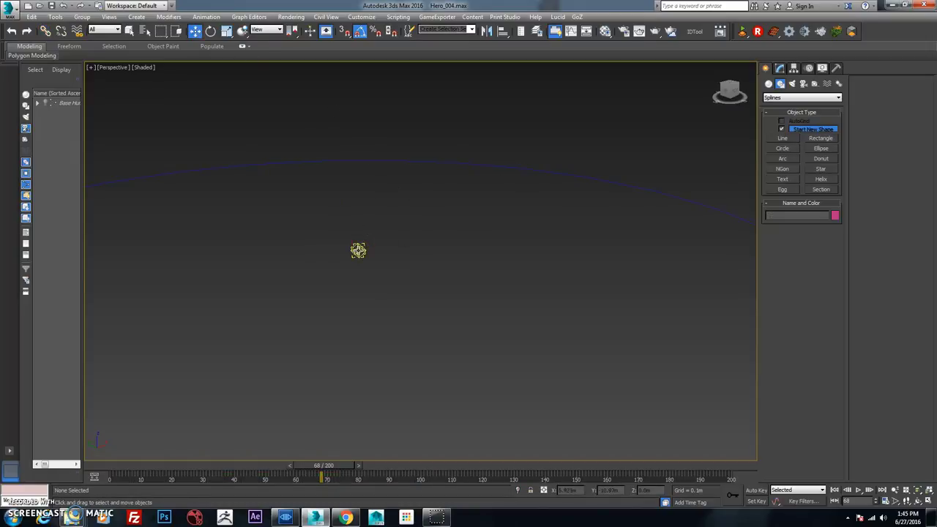
left_click(358, 250)
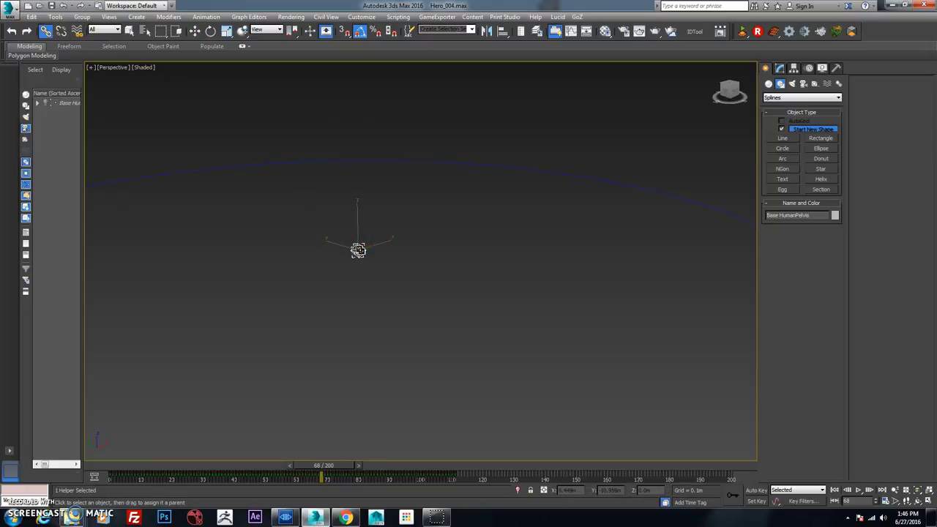
left_click_drag(433, 167, 443, 167)
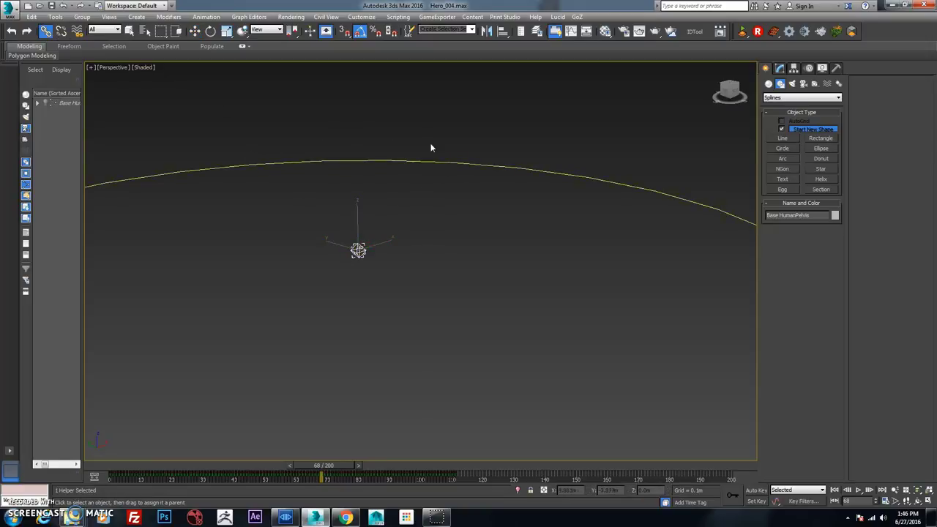
right_click(388, 179)
left_click(429, 123)
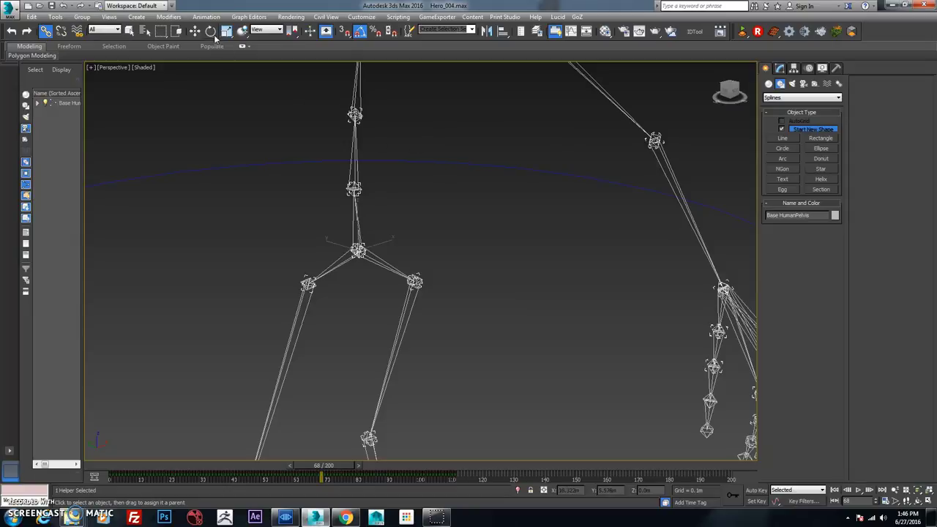
- Select and frame Circle001, then hide the textured character mesh
left_click(468, 164)
key("z")
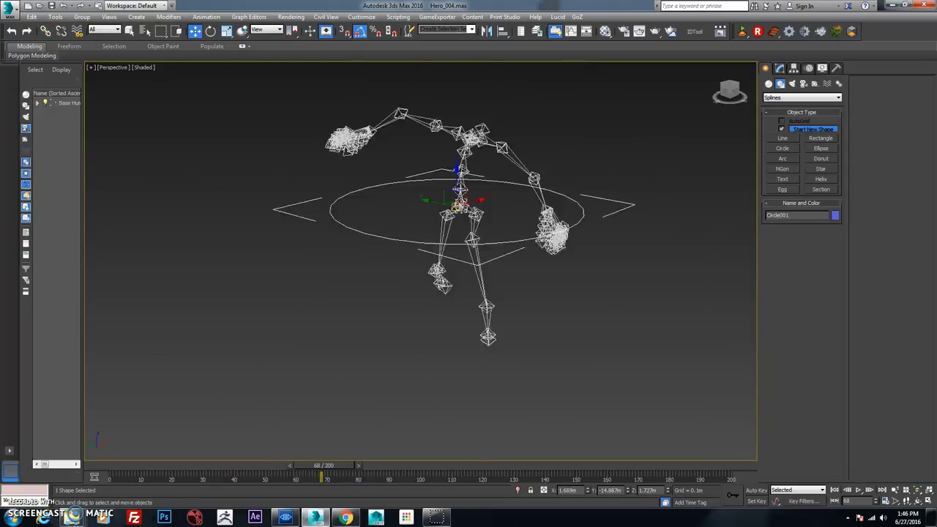
scroll(435, 194, "down", 2)
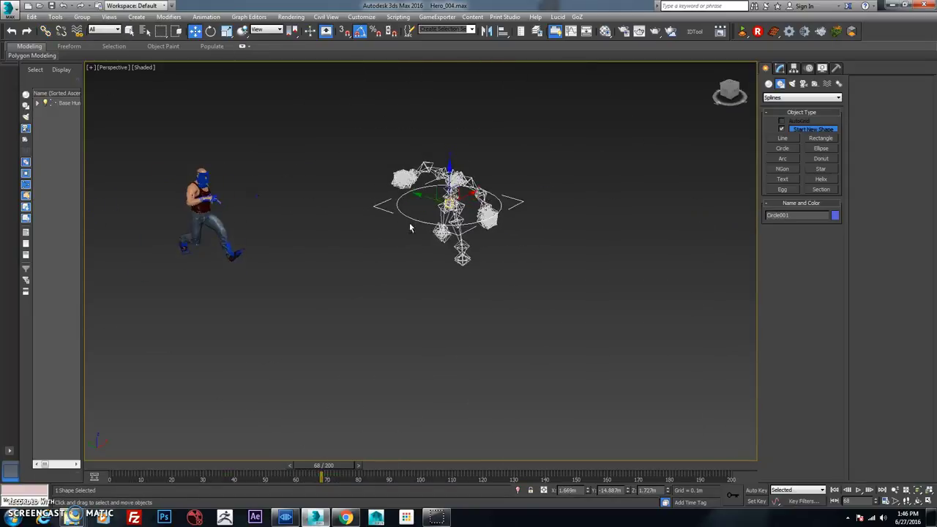
left_click(219, 207)
right_click(238, 222)
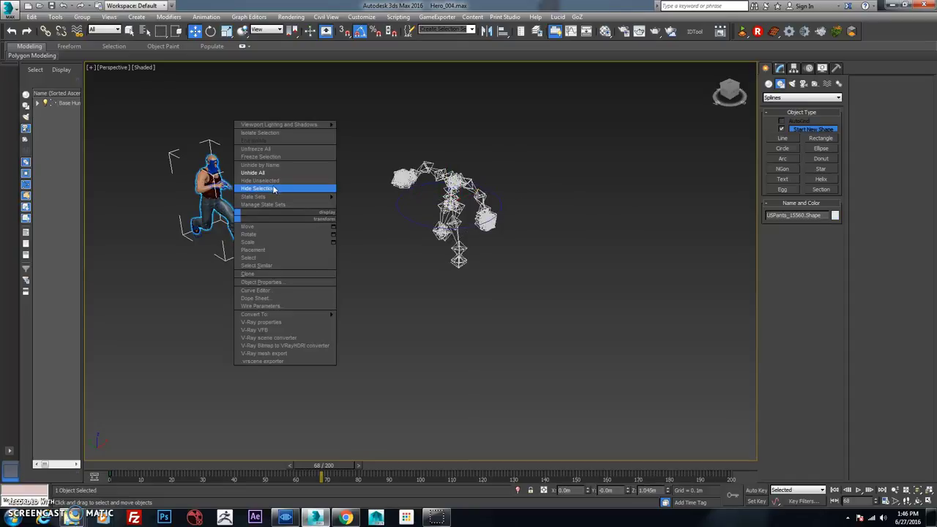
left_click(257, 188)
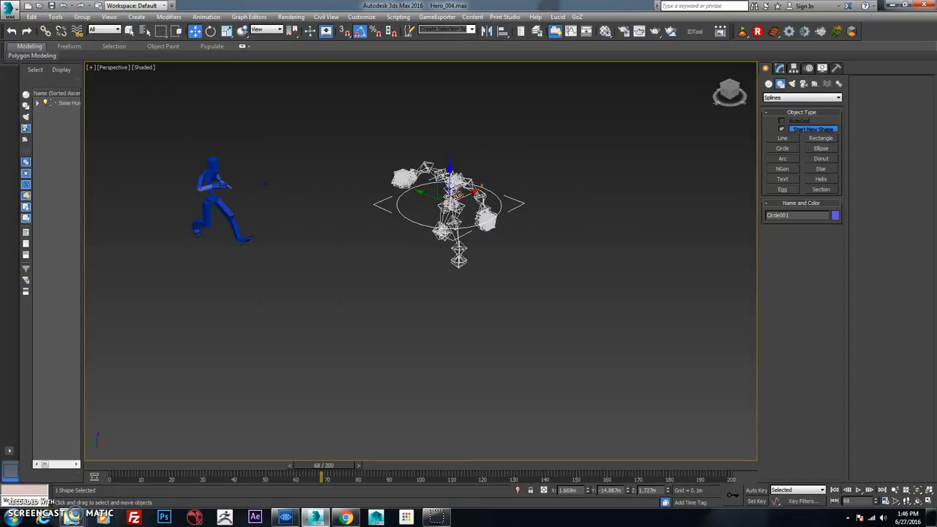
- Reposition the wireframe rig and check it over frames 38 to 63
left_click_drag(450, 196, 374, 218)
mouse_move(335, 467)
left_mouse_down()
mouse_move(366, 468)
mouse_move(303, 468)
mouse_move(327, 470)
left_mouse_up()
key("e")
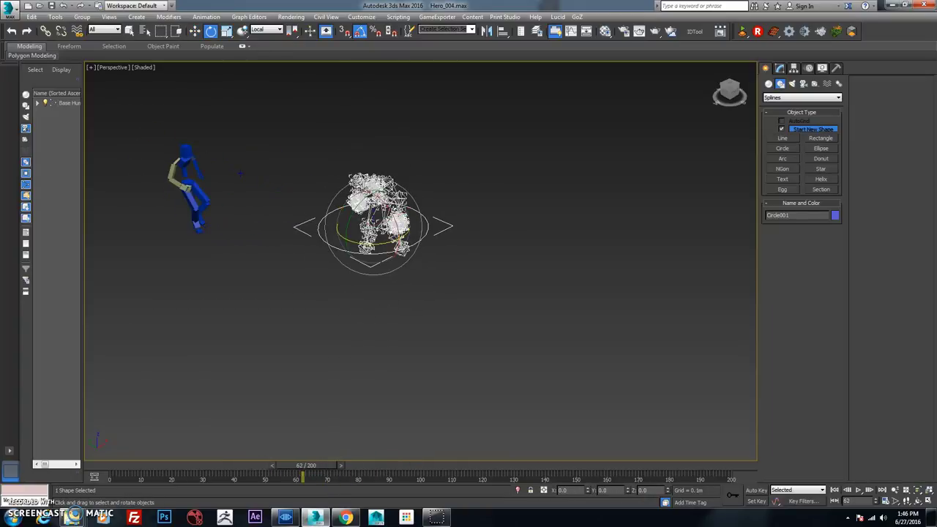
middle_click_drag(239, 173, 531, 251, "alt")
left_click_drag(328, 457, 558, 490)
key("q")
key("w")
key("w")
- Place Circle001 over the pink character and return to frame 95
left_click_drag(510, 230, 554, 381)
middle_click_drag(470, 329, 377, 146)
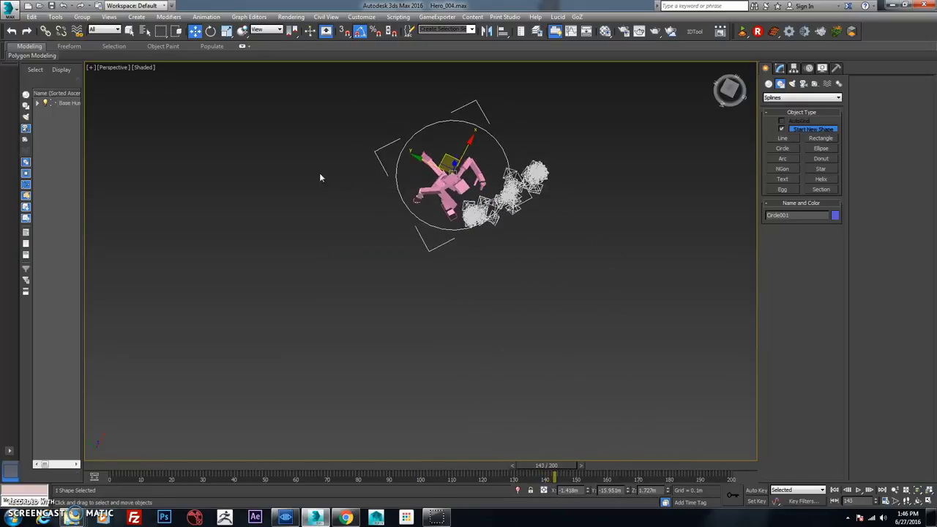
middle_click_drag(468, 236, 501, 202, "alt")
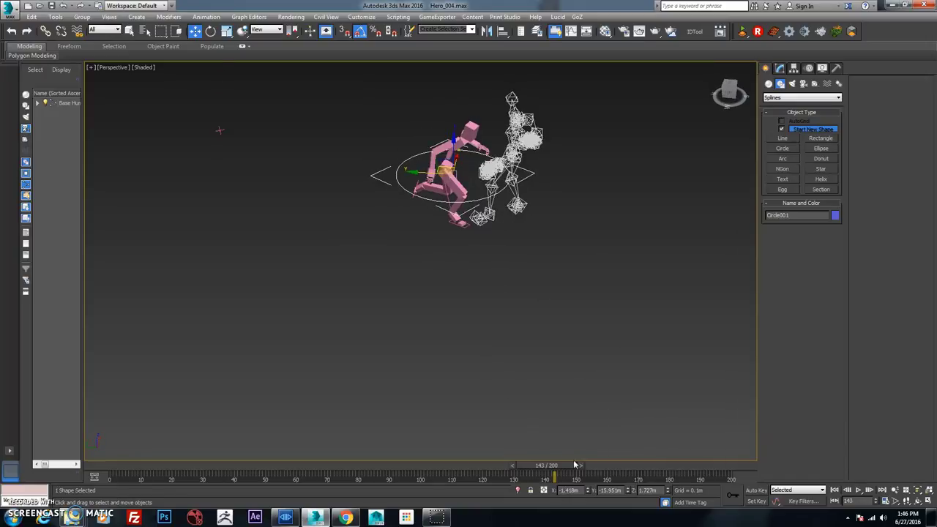
left_click_drag(575, 465, 431, 464)
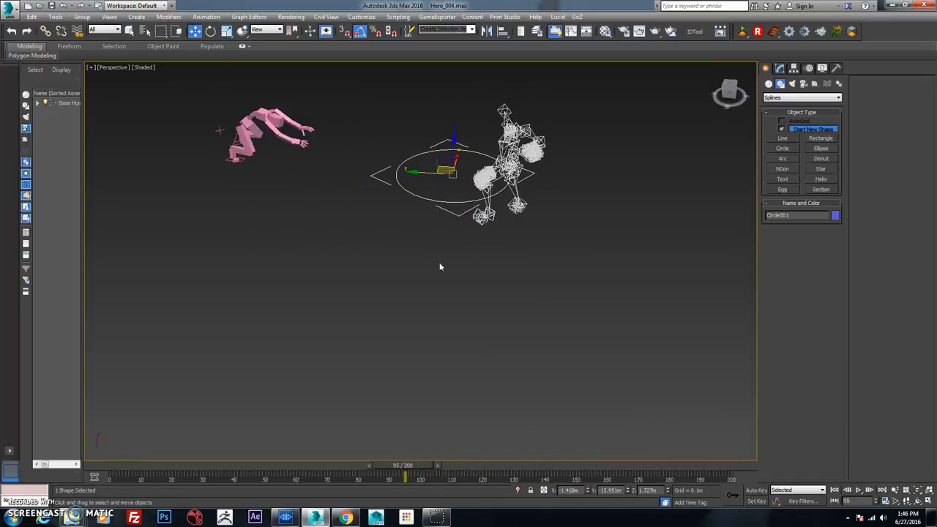
- Select all 67 rig entities and drag their keys from frame 27 to 159
left_click_drag(600, 94, 600, 94)
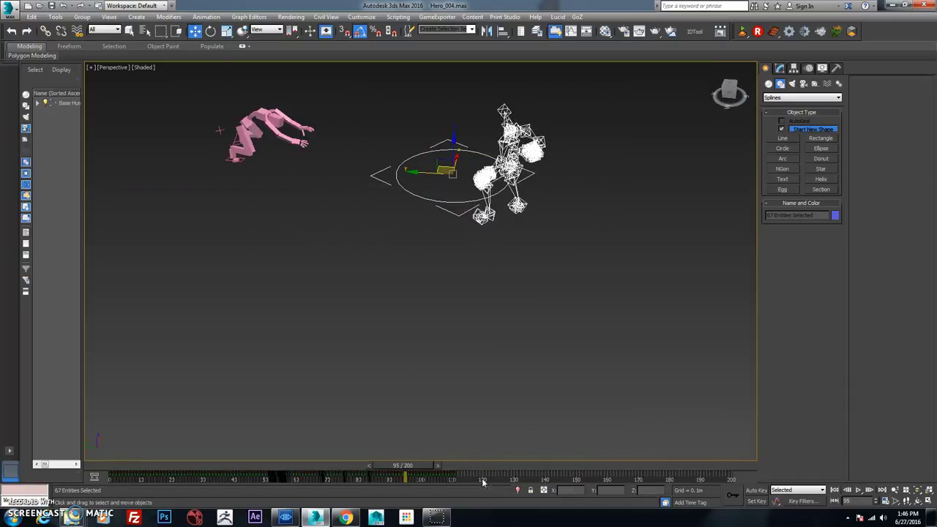
left_click_drag(482, 481, 428, 480)
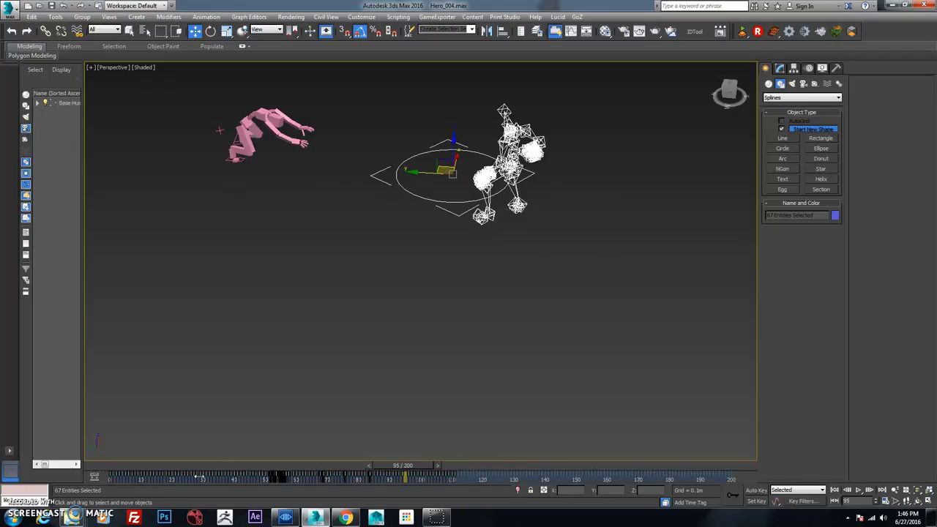
left_click_drag(306, 475, 483, 469)
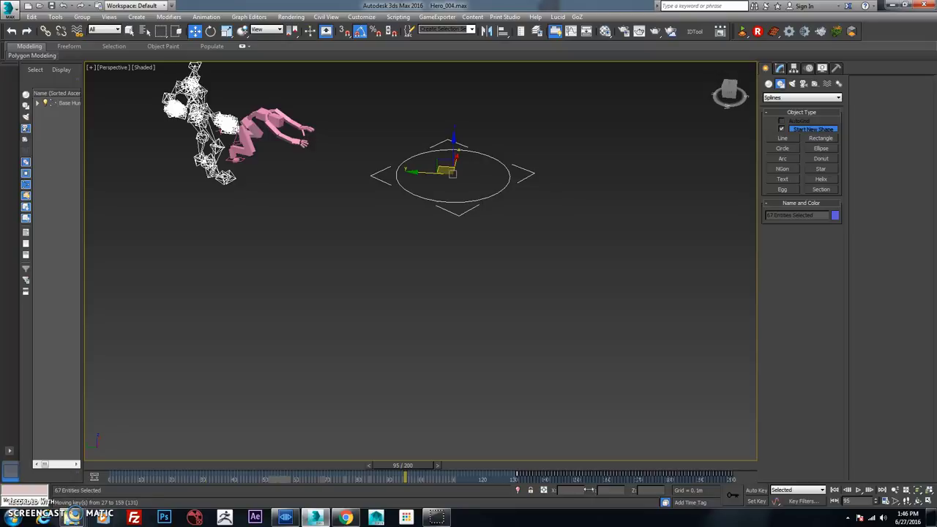
left_click_drag(423, 469, 618, 474)
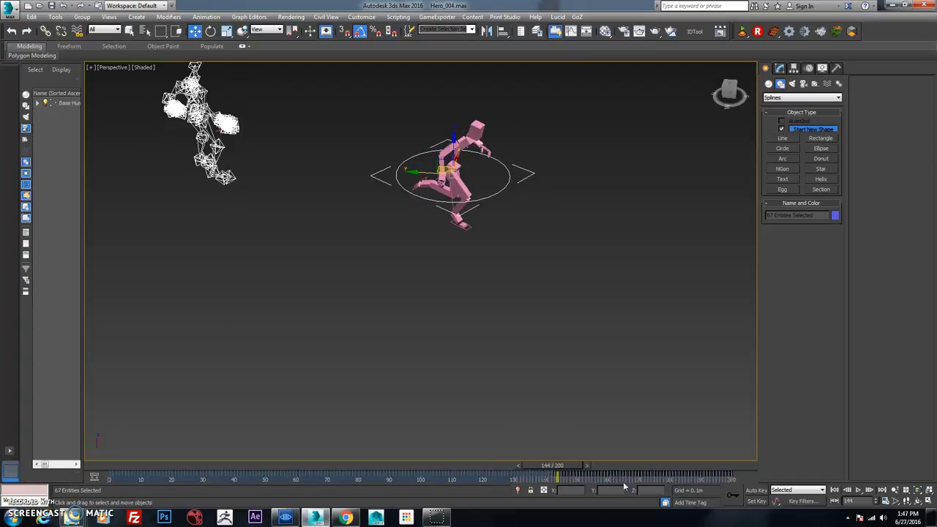
left_click(893, 502)
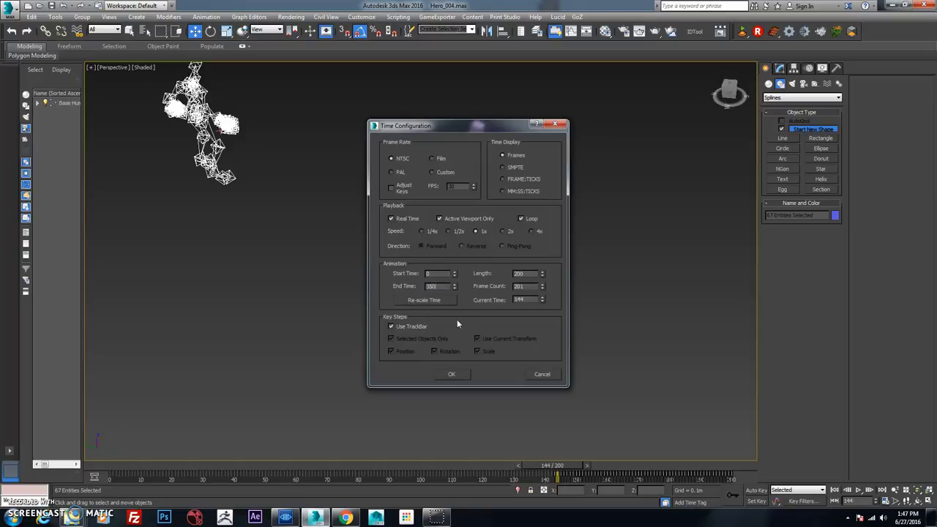
- Set End Time to 350 and scrub to frame 199 to check the rig
left_click(452, 374)
mouse_move(394, 464)
left_mouse_down()
mouse_move(417, 464)
mouse_move(364, 463)
mouse_move(400, 461)
left_mouse_up()
key("w")
middle_click_drag(340, 223, 272, 150, "alt")
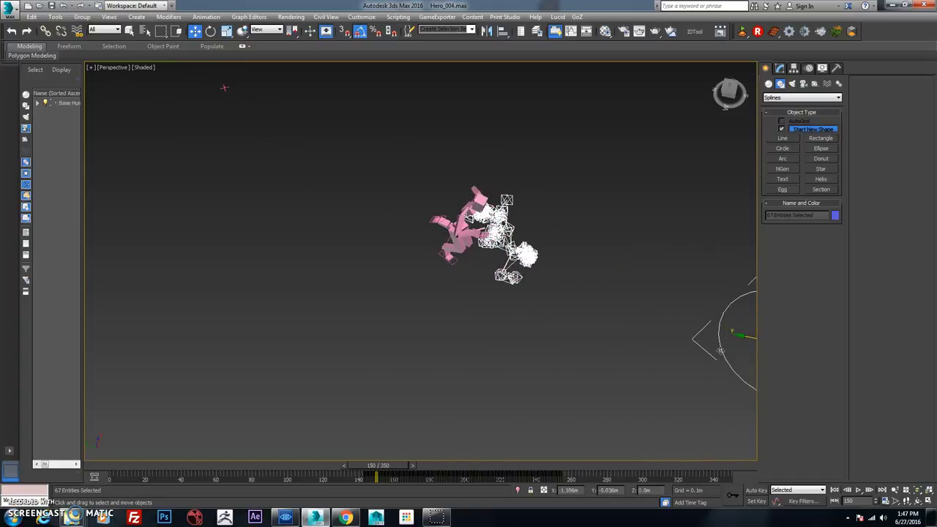
left_click_drag(397, 464, 490, 459)
- Drag the wireframe rig onto the pink character at frame 200, checking frames 200–205 from the side
middle_click_drag(491, 459, 386, 338, "alt")
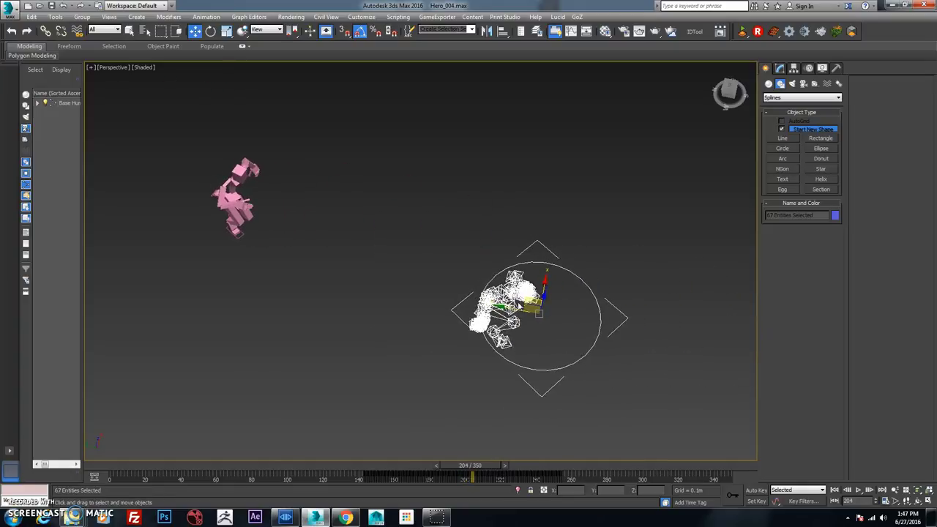
middle_click_drag(529, 299, 499, 364, "alt")
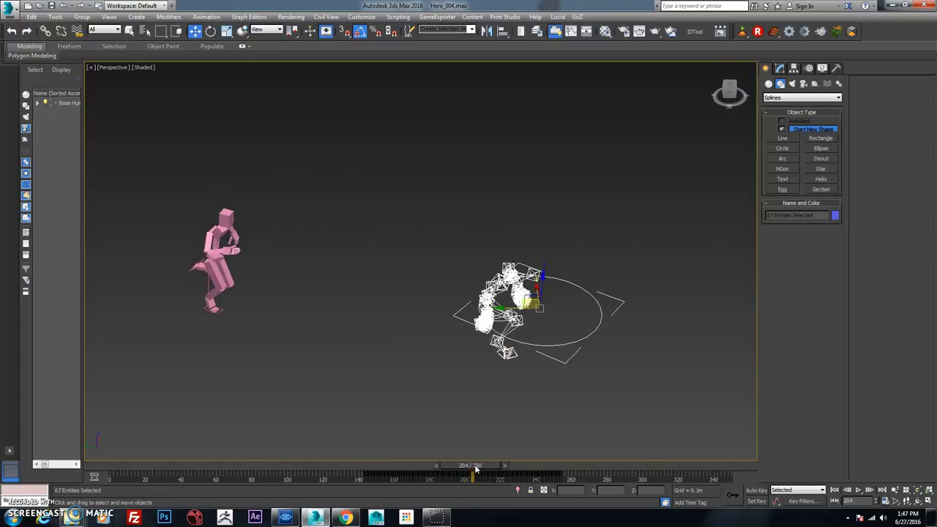
mouse_move(475, 469)
left_mouse_down()
mouse_move(452, 466)
mouse_move(487, 466)
mouse_move(441, 466)
mouse_move(468, 465)
left_mouse_up()
key("w")
middle_click_drag(523, 315, 545, 344, "alt")
left_click_drag(526, 274, 267, 306)
middle_click_drag(266, 306, 470, 284, "alt")
scroll(444, 262, "up", 2)
left_click_drag(481, 470, 489, 474)
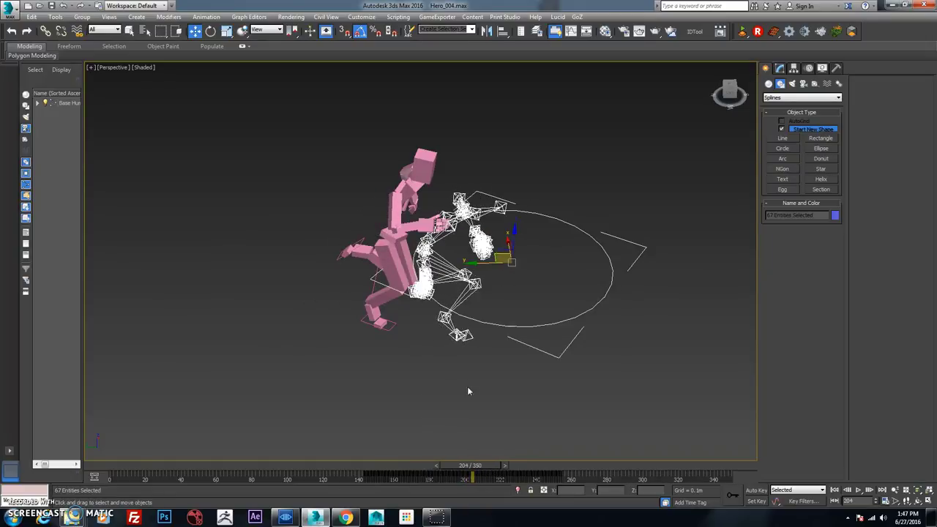
middle_click_drag(468, 390, 494, 231, "alt")
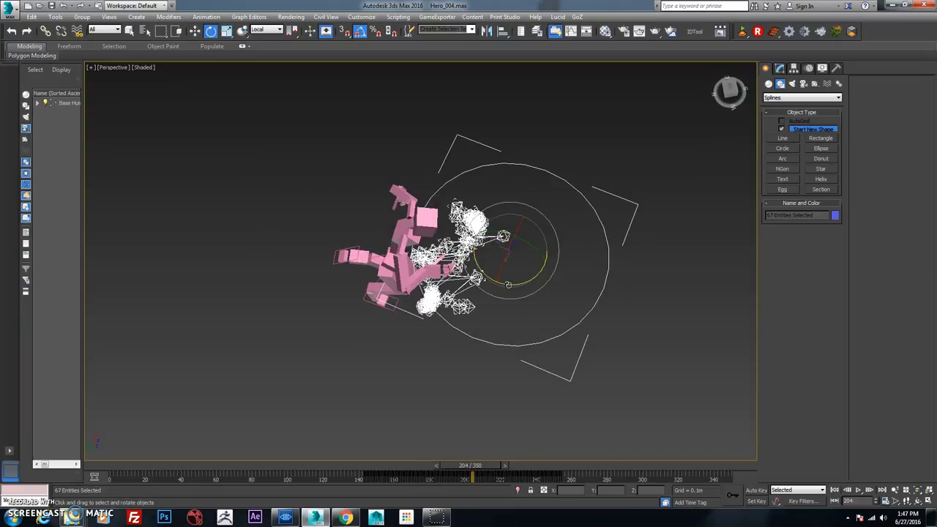
- Rotate the rig about -5°, then move Circle001 and rotate it -10° on Z
mouse_move(508, 284)
left_mouse_down()
mouse_move(527, 285)
mouse_move(514, 285)
left_mouse_up()
left_click(573, 261)
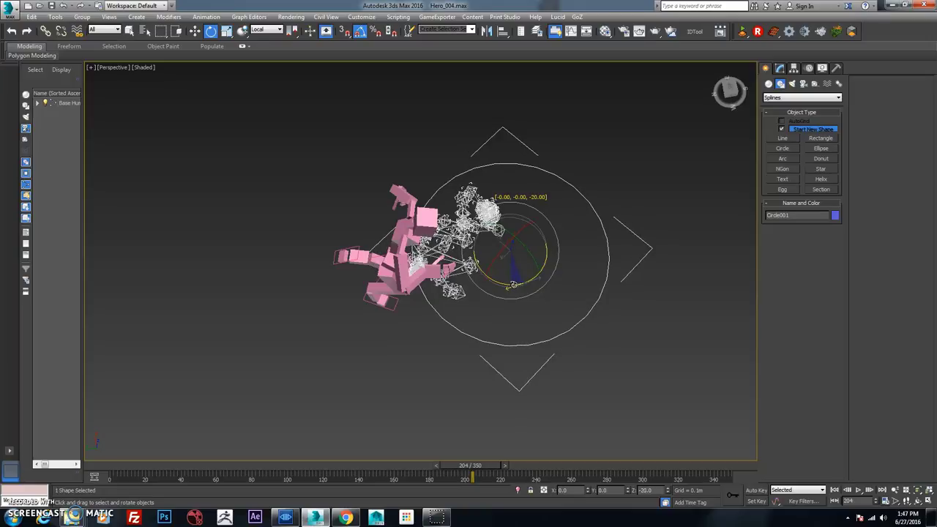
left_click_drag(513, 233, 463, 279)
middle_click_drag(463, 279, 495, 291, "alt")
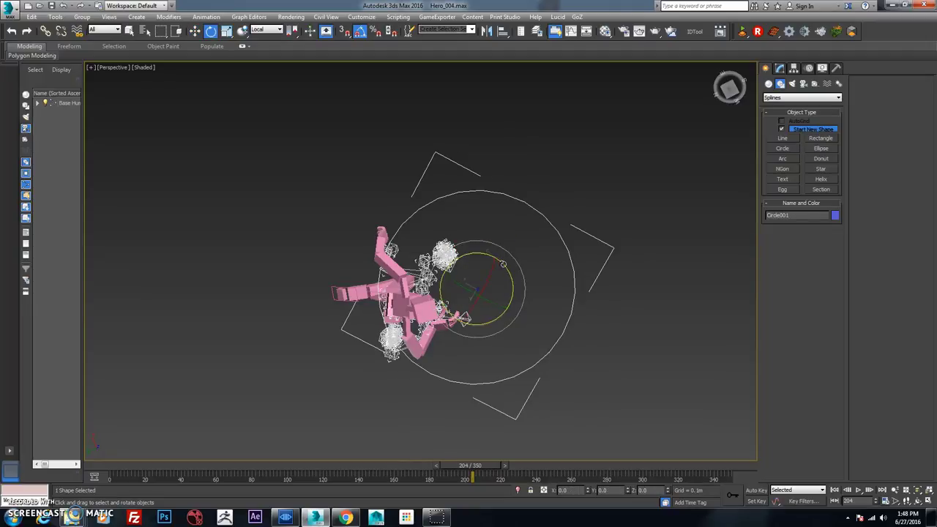
left_click_drag(503, 263, 509, 269)
mouse_move(479, 473)
left_mouse_down()
mouse_move(574, 467)
mouse_move(456, 465)
mouse_move(481, 465)
left_mouse_up()
- Switch to Screen coordinates and slide Circle001 left along X, previewing frames 204–211
middle_click_drag(468, 307, 468, 227, "alt")
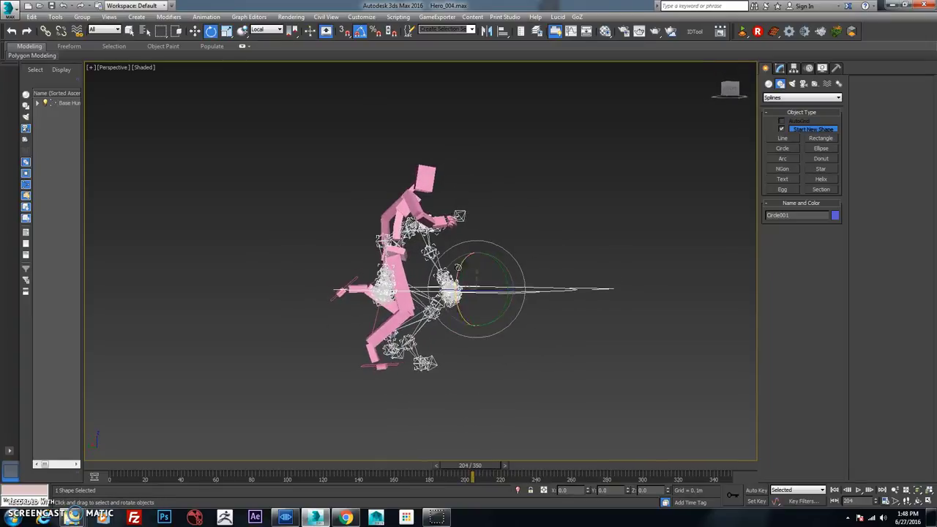
left_click(274, 45)
left_click_drag(488, 274, 448, 276)
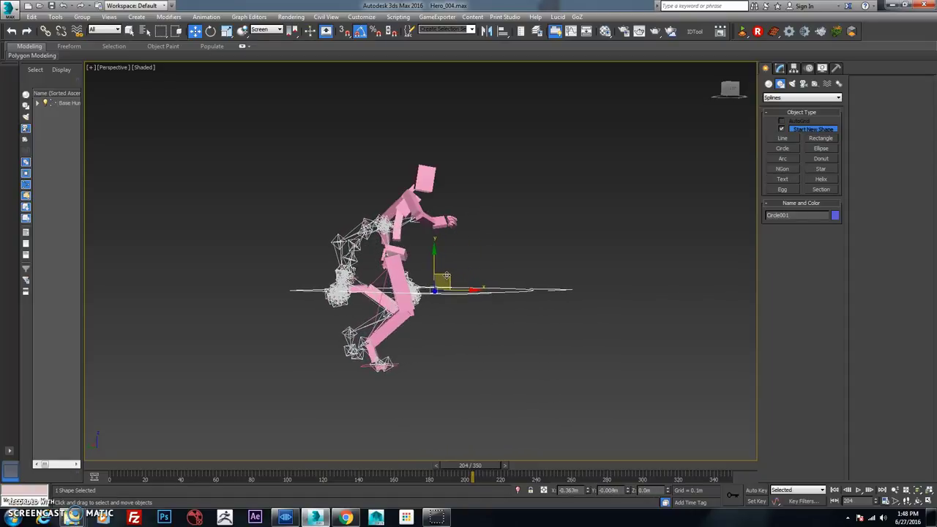
middle_click_drag(449, 276, 467, 310, "alt")
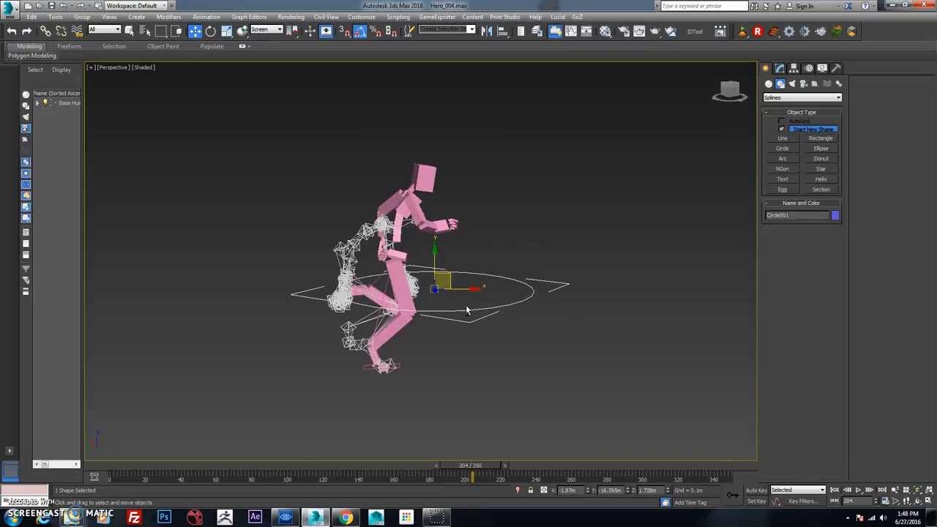
left_click_drag(485, 466, 380, 466)
scroll(388, 379, "down", 5)
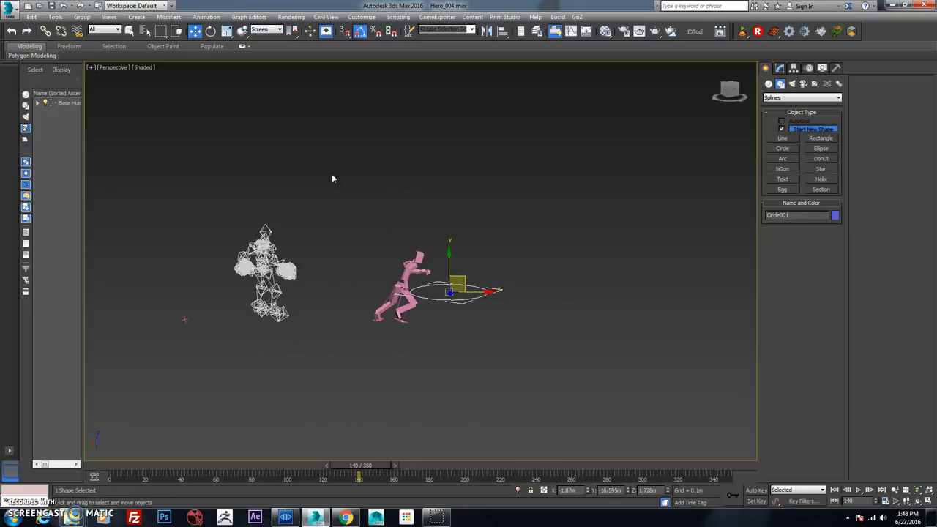
- Select the rig's 66 helpers and shift their keys 21 frames earlier
left_click_drag(210, 336, 210, 334)
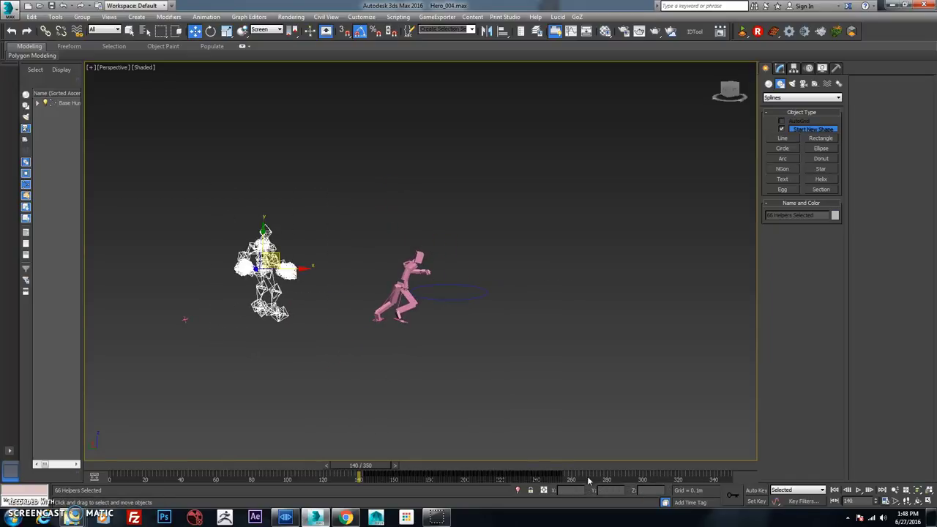
left_click_drag(589, 480, 320, 468)
scroll(476, 366, "up", 3)
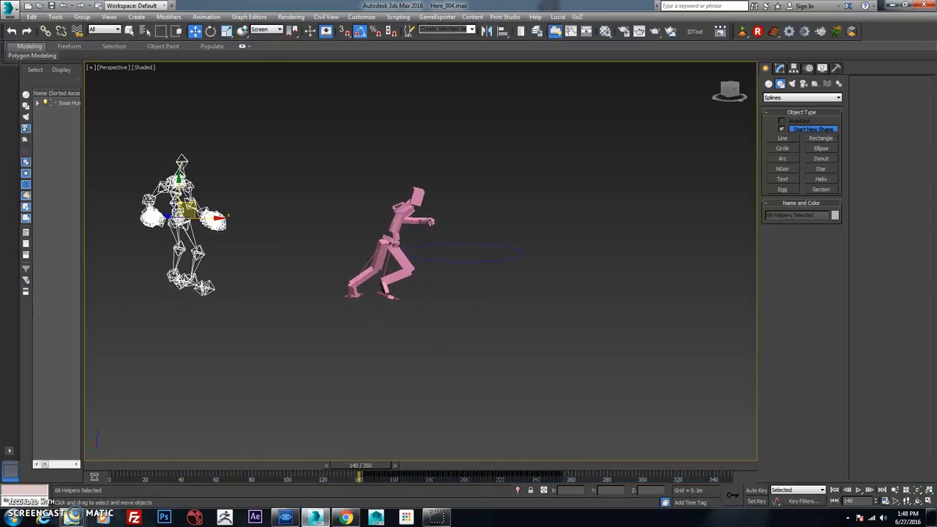
left_click_drag(437, 476, 328, 481)
middle_click_drag(380, 311, 462, 224, "alt")
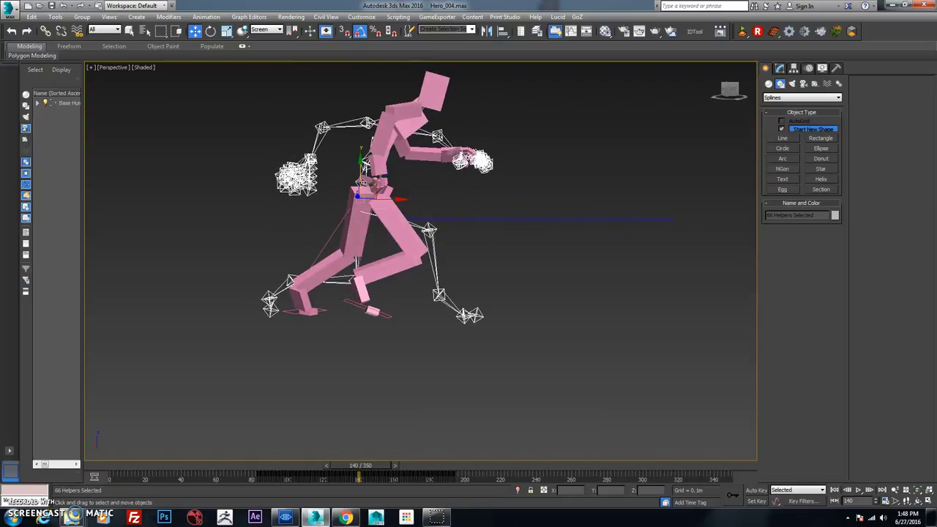
left_click_drag(393, 199, 372, 202)
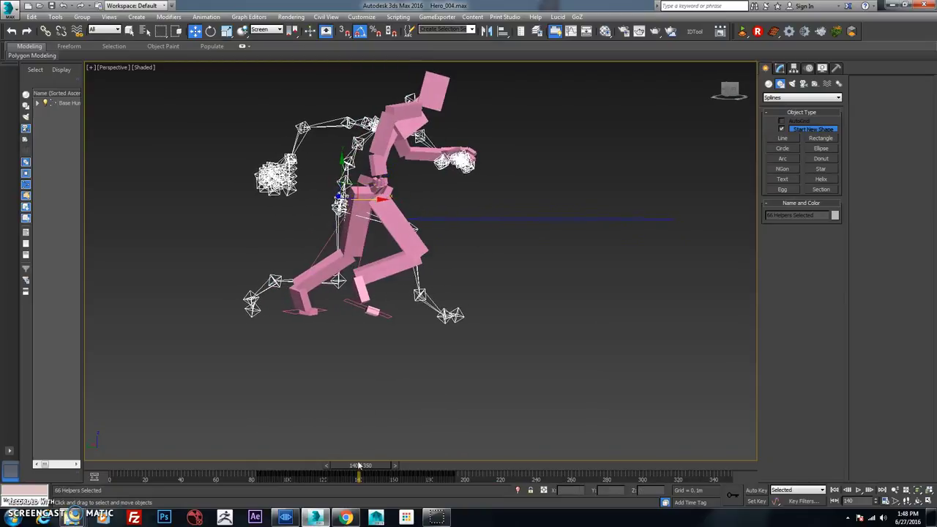
left_click_drag(366, 472, 371, 477)
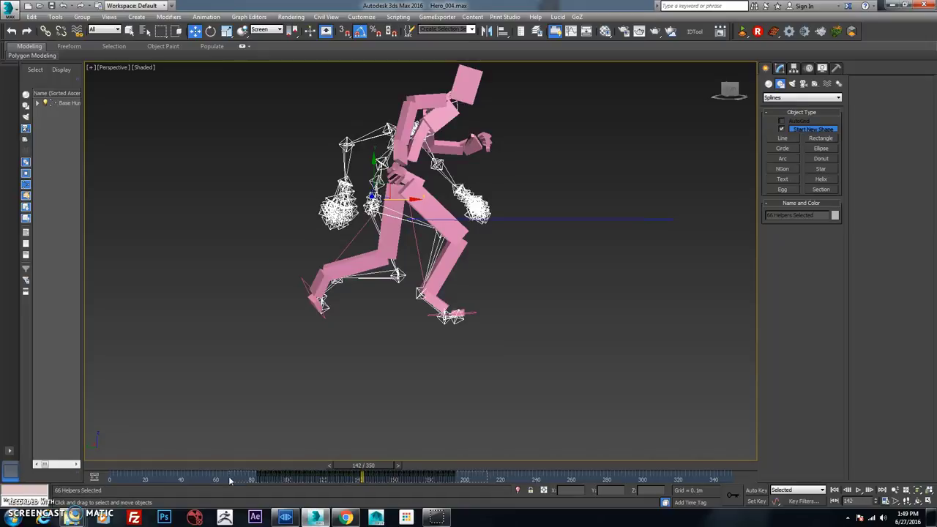
left_click_drag(300, 474, 306, 476)
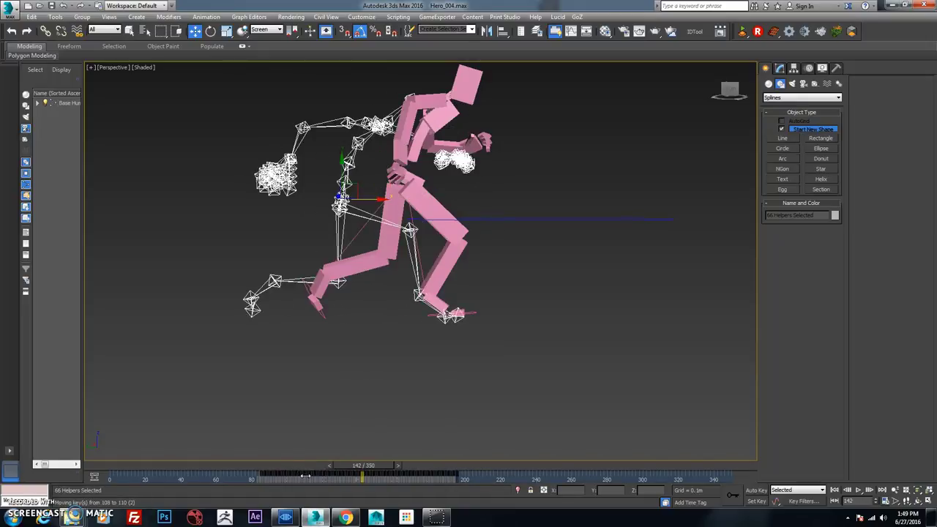
- Nudge the rig along X and rotate the circle 5° to match the character at frame 140
left_click_drag(371, 200, 420, 189)
middle_click_drag(420, 189, 364, 188, "alt")
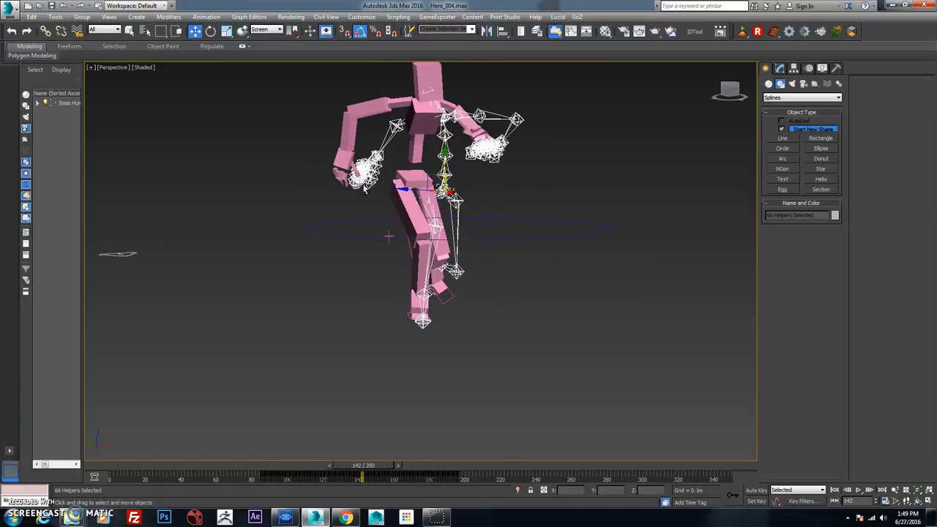
left_click_drag(478, 194, 444, 196)
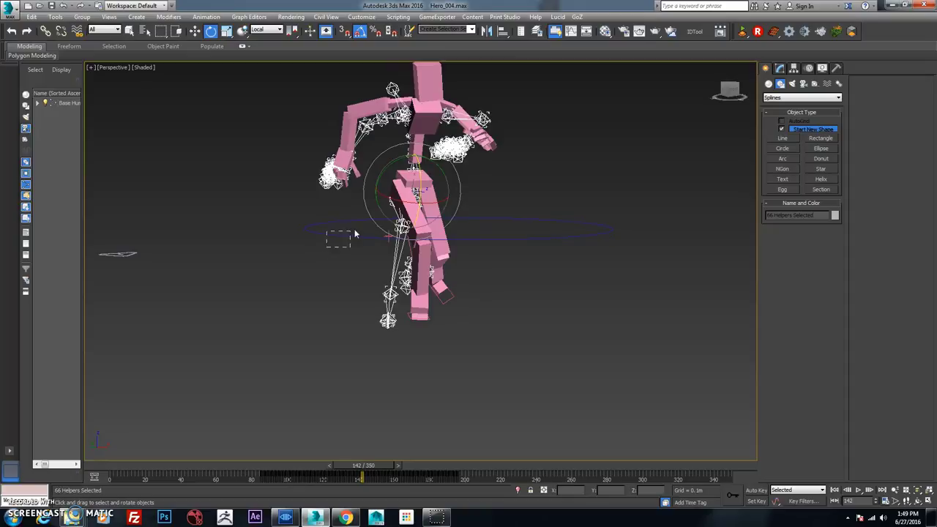
left_click_drag(355, 233, 355, 235)
left_click_drag(429, 230, 521, 226)
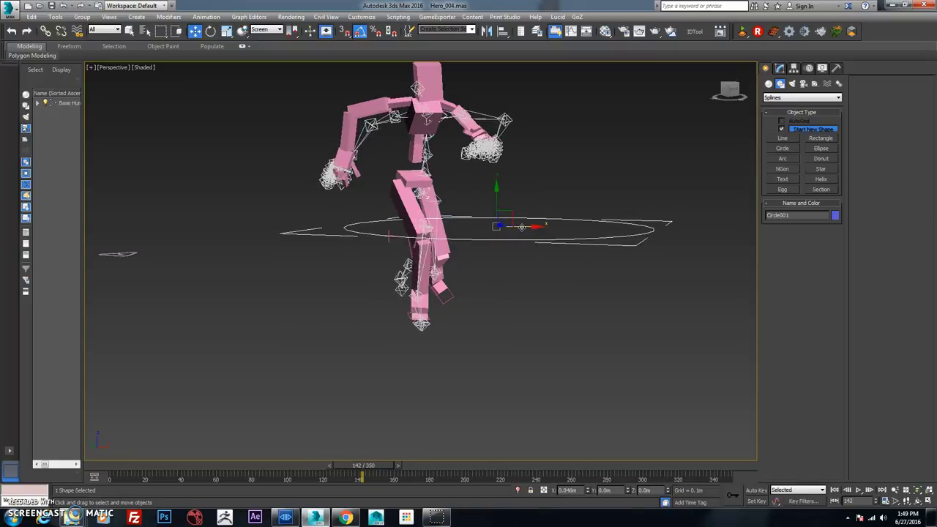
middle_click_drag(515, 223, 423, 223, "alt")
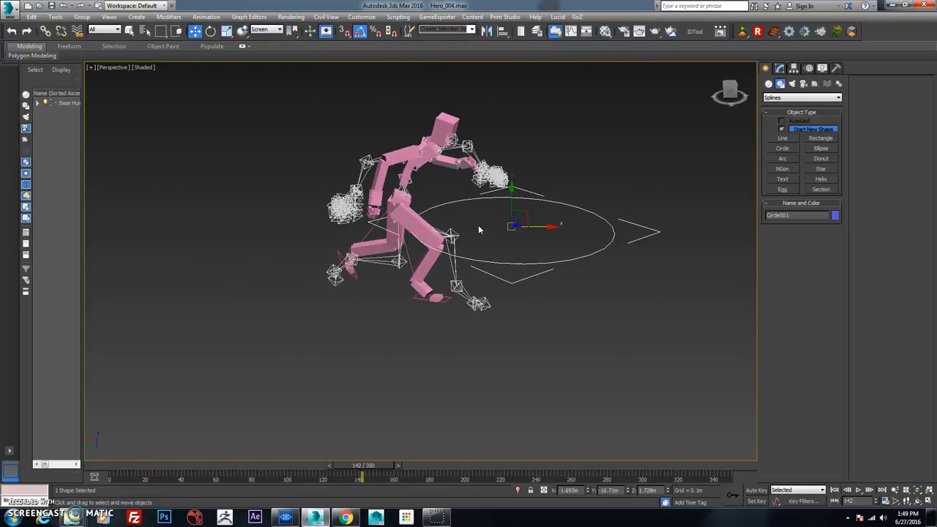
left_click(364, 189)
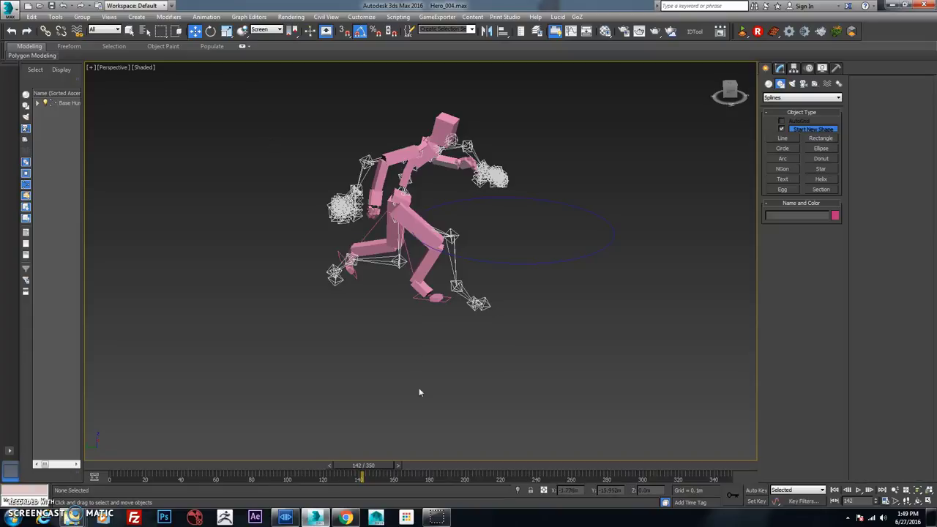
mouse_move(371, 470)
left_mouse_down()
mouse_move(333, 470)
mouse_move(396, 475)
mouse_move(375, 477)
left_mouse_up()
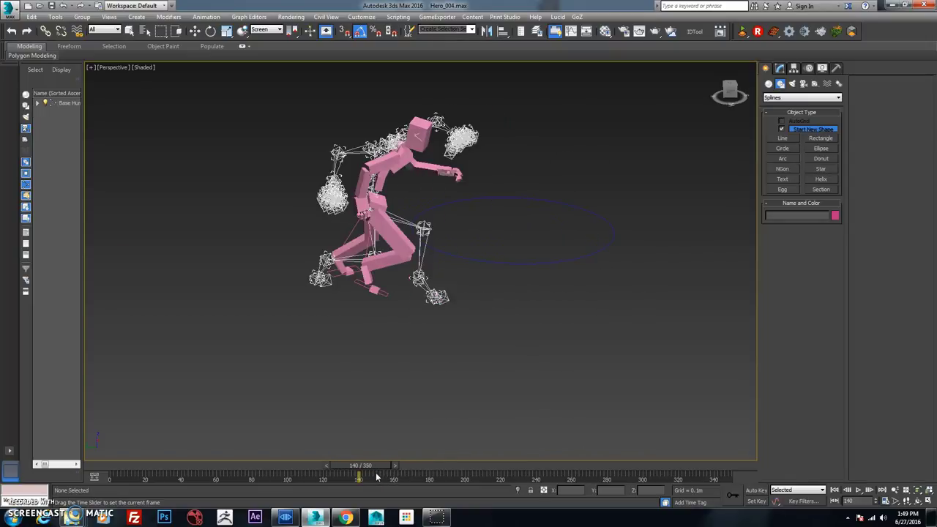
- Open CAT Capture Animation and choose Base HumanPelvis as the source skeleton
left_click(206, 16)
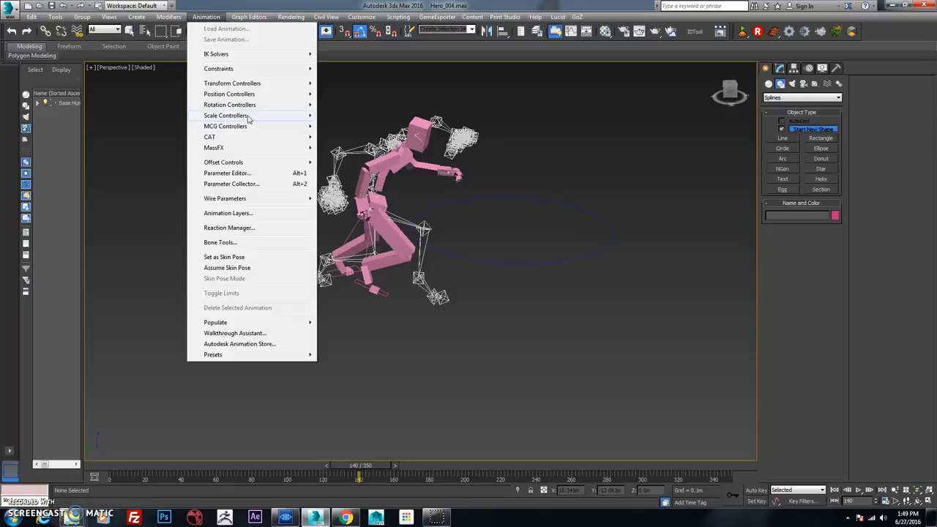
mouse_move(307, 134)
left_click(353, 137)
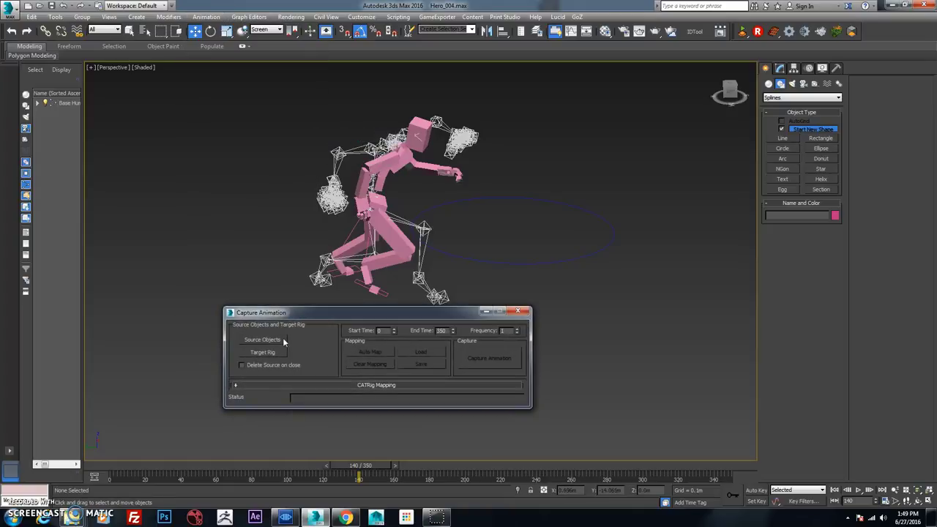
left_click(144, 32)
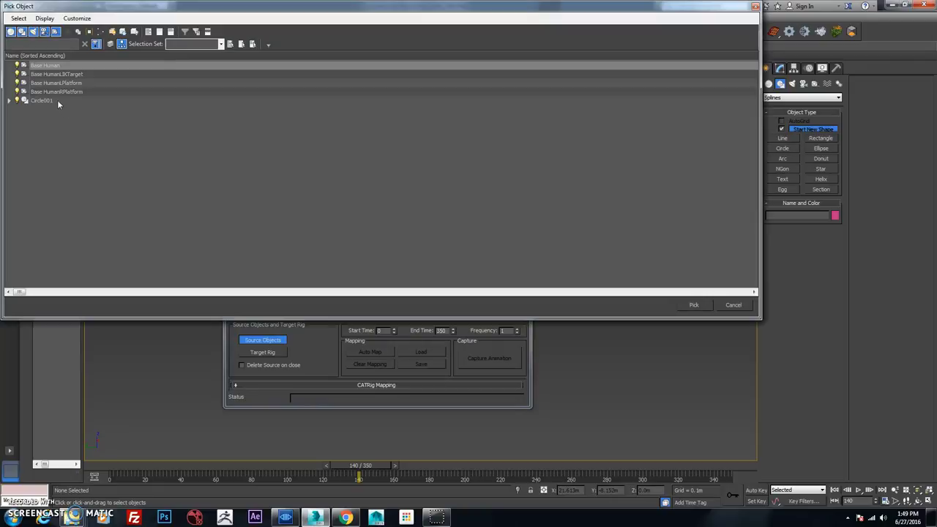
left_click(58, 101)
left_click(9, 101)
left_click(58, 109)
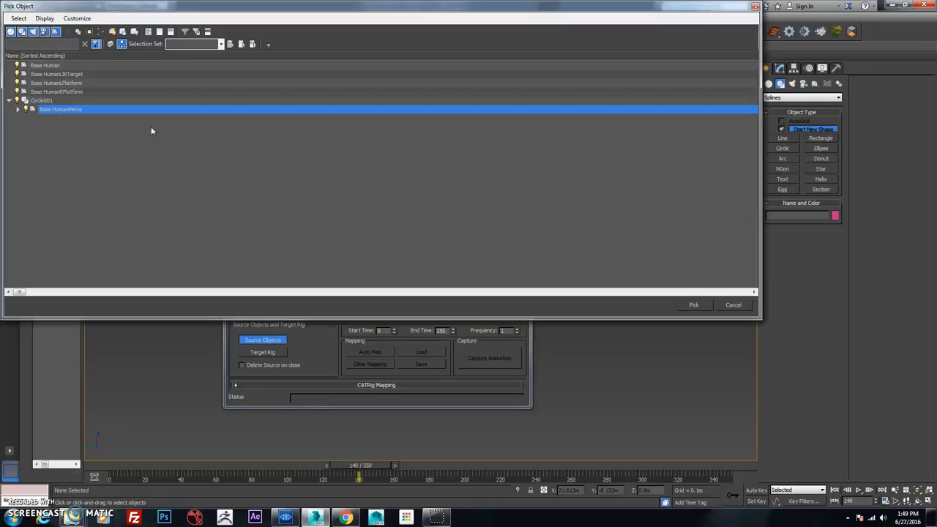
left_click(691, 305)
- Target the Base Human rig, load Mixamo_AutoCAT_MappingPreset.cam, and capture the animation
left_click(281, 354)
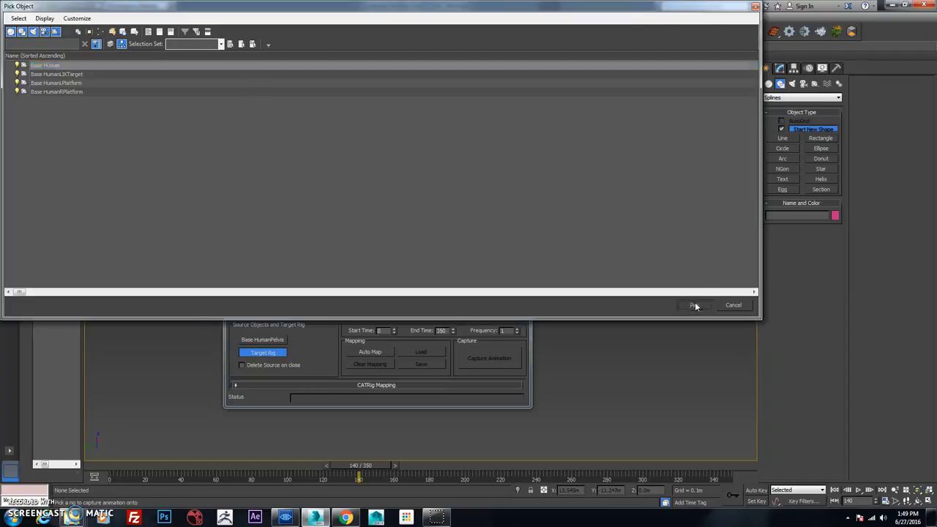
left_click(693, 305)
left_click(421, 351)
left_click(320, 169)
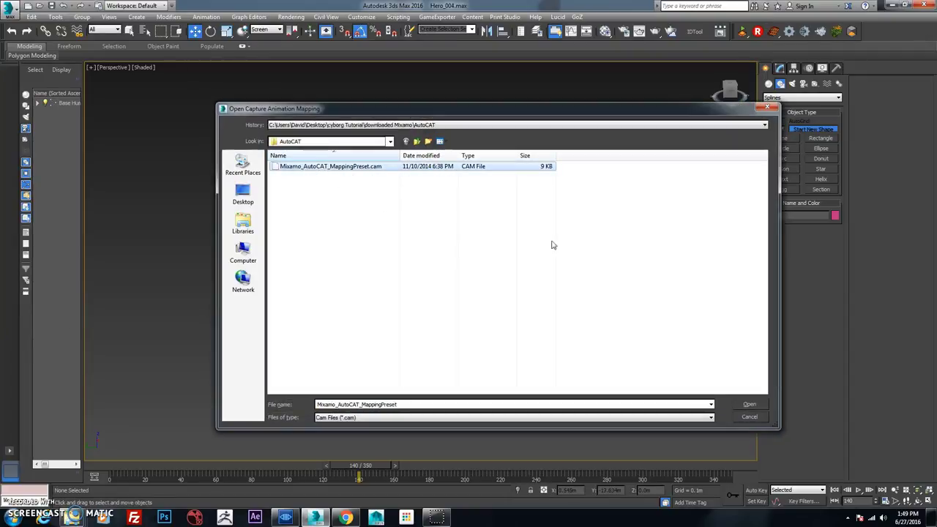
left_click(749, 404)
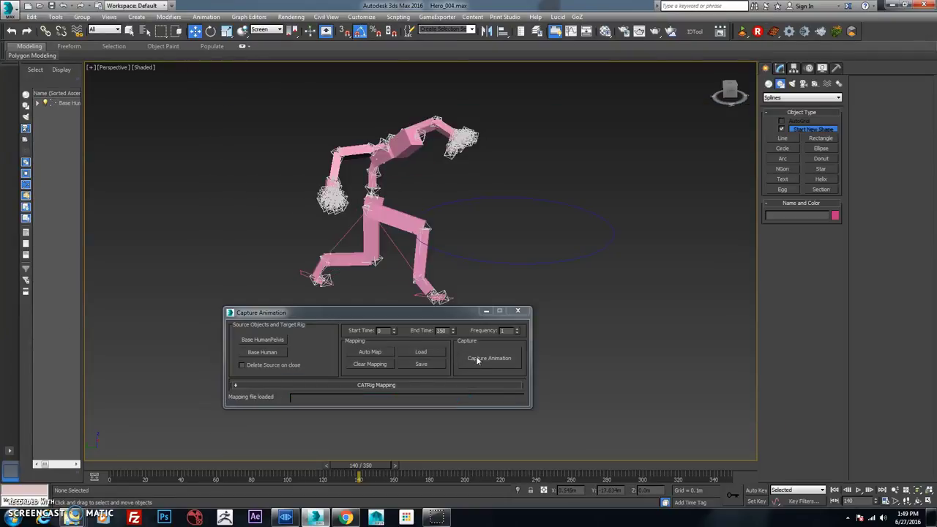
left_click(488, 361)
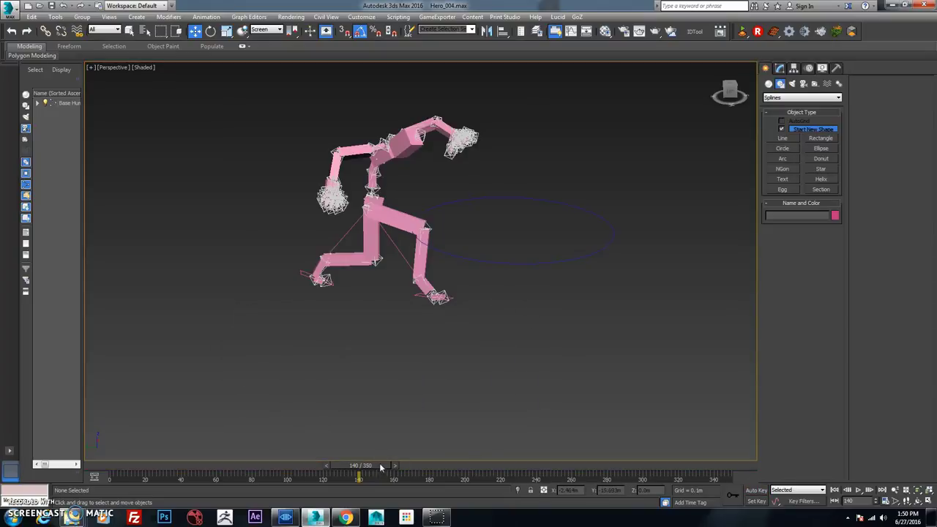
- Review the captured motion from the front and open the Motion panel
left_click_drag(380, 467, 341, 478)
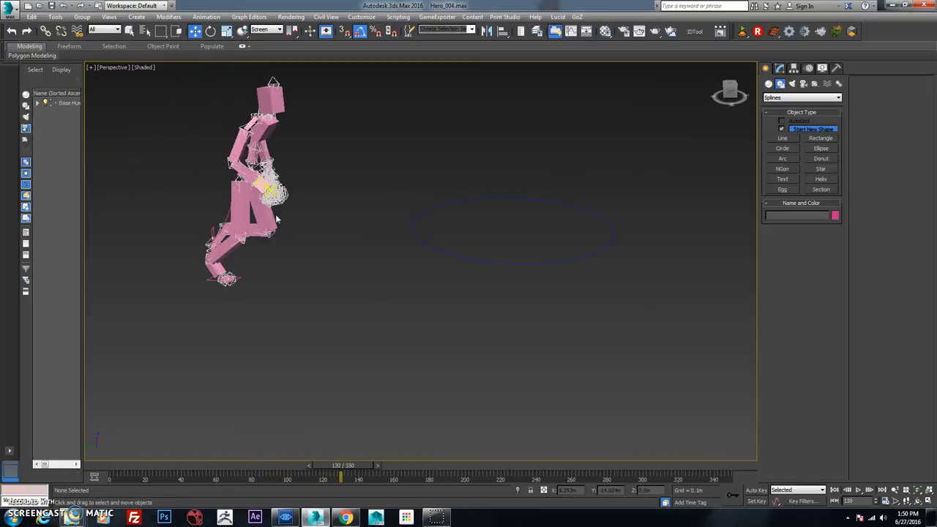
middle_click_drag(386, 263, 686, 294, "alt")
middle_click_drag(242, 223, 174, 176, "alt")
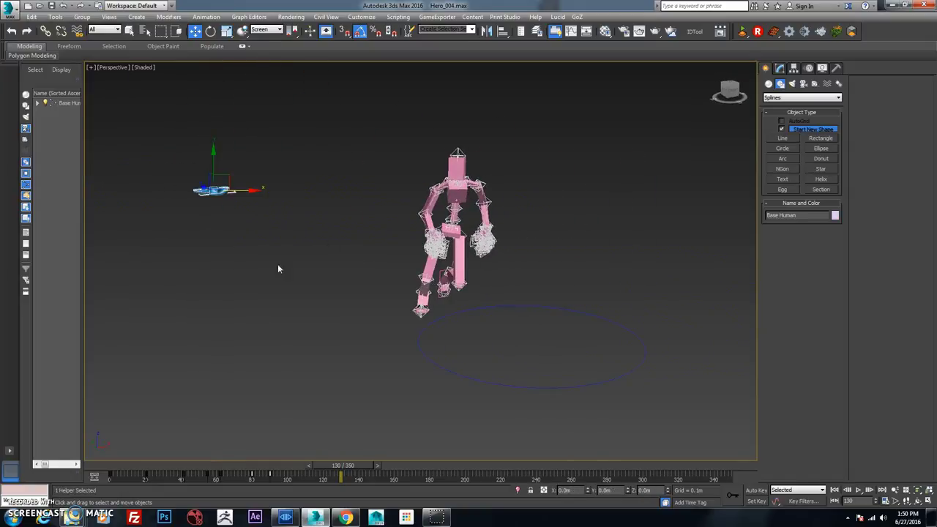
left_click(808, 67)
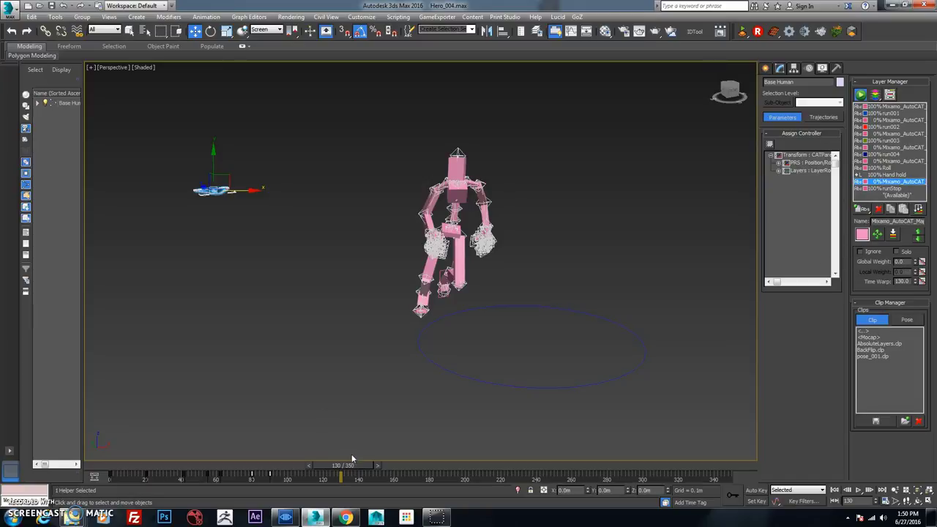
- With Auto Key on, key the runStop layer's global weight to 0 at frame 120 and frame 0
left_click_drag(363, 463, 384, 463)
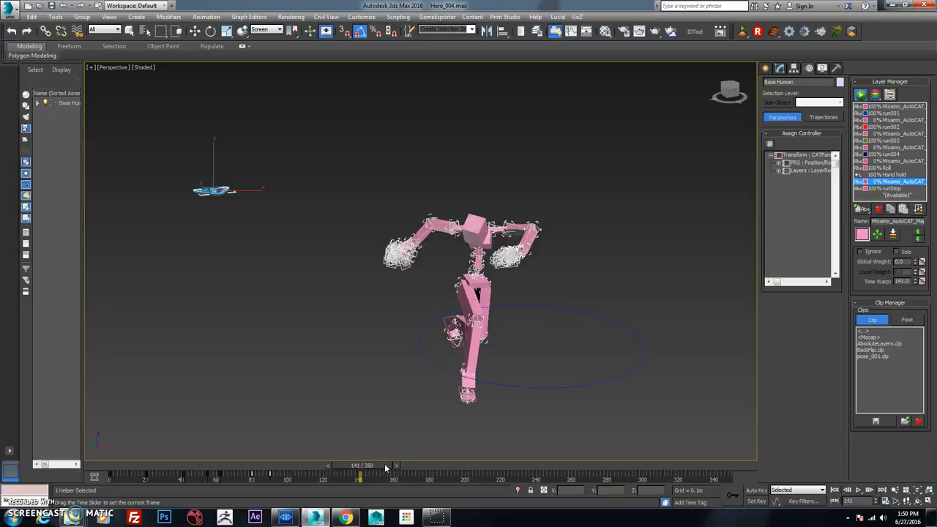
key("w")
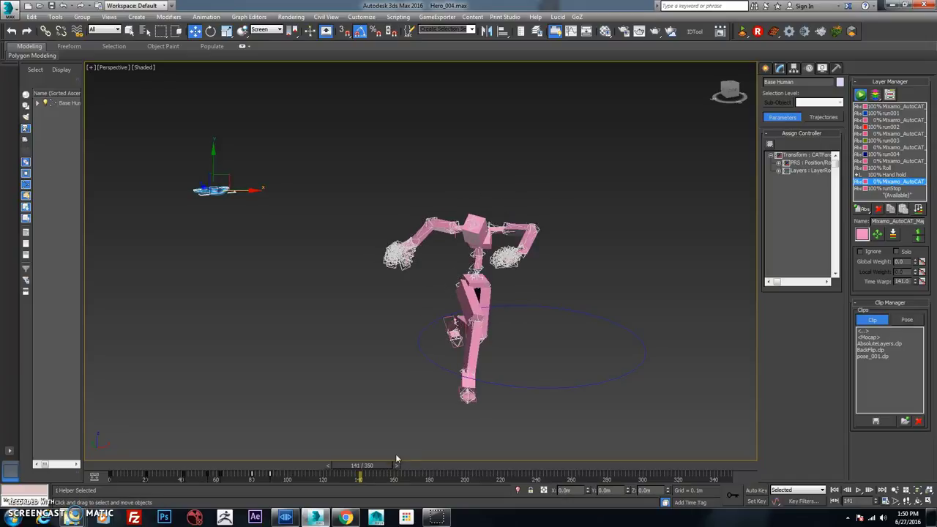
left_click(756, 490)
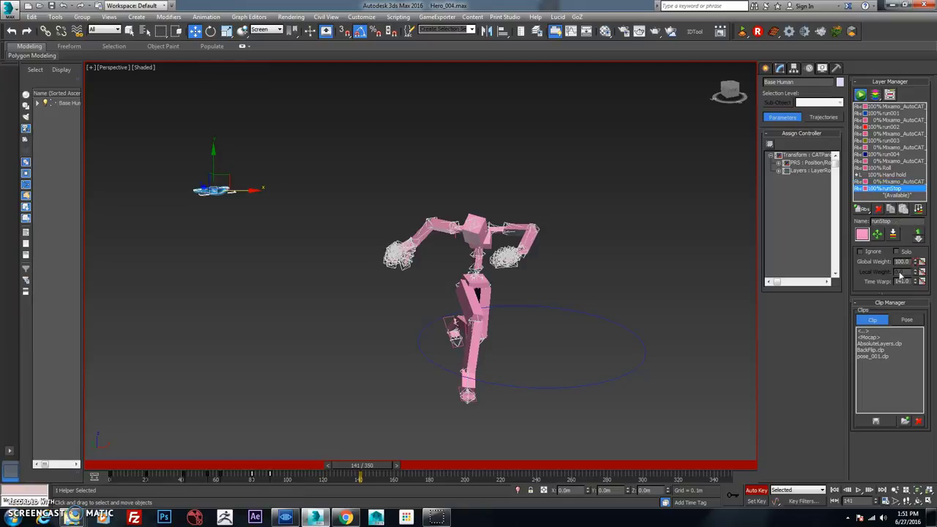
left_click_drag(378, 467, 348, 466)
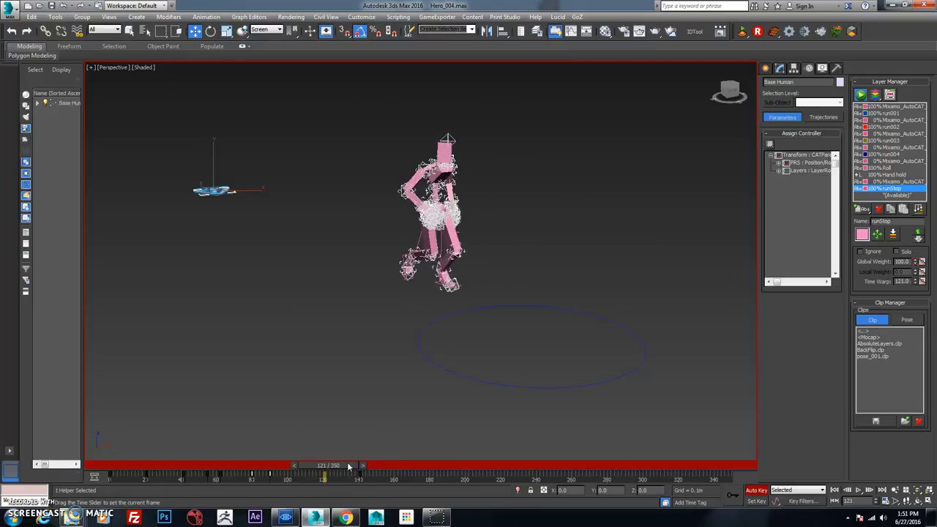
left_click_drag(348, 469, 347, 469)
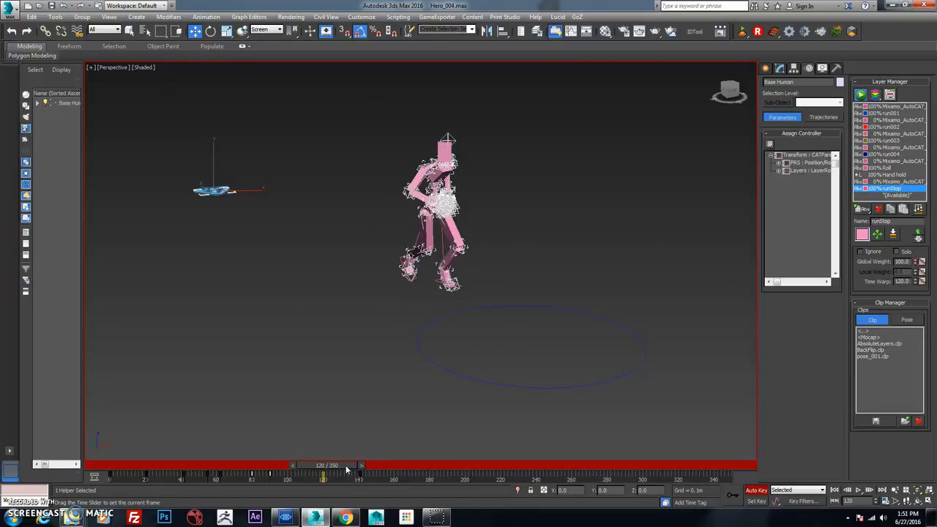
right_click(916, 264)
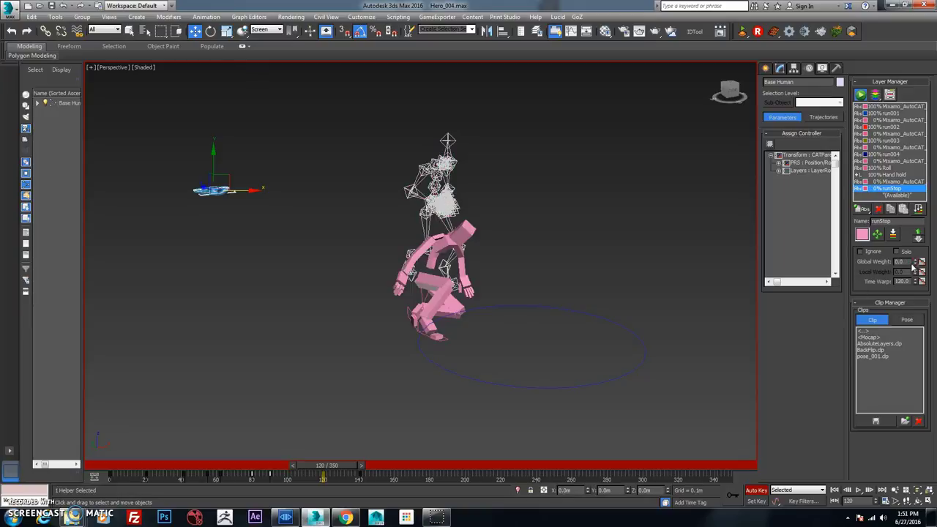
left_click_drag(336, 471, 122, 462)
right_click(915, 265)
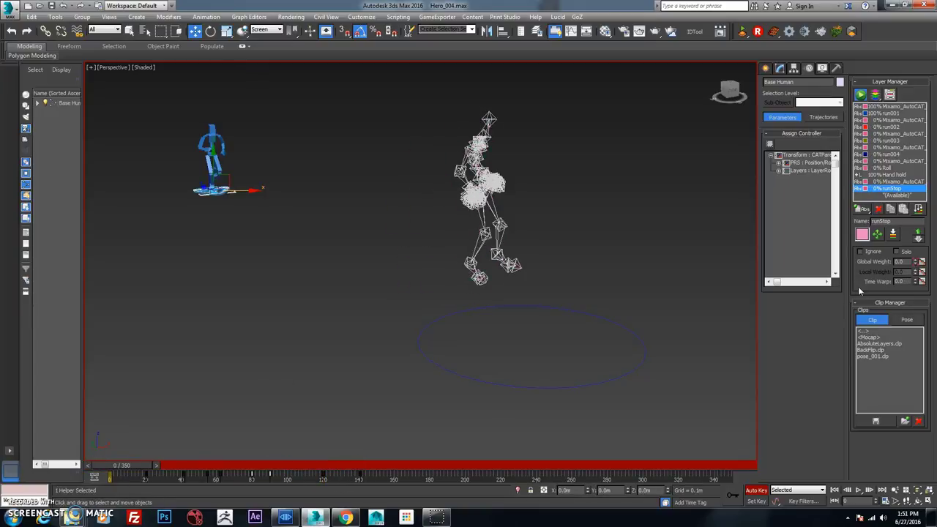
left_click_drag(143, 462, 186, 465)
- Delete the leftover mocap skeleton and its ground circle, then select the CAT root helper
key("w")
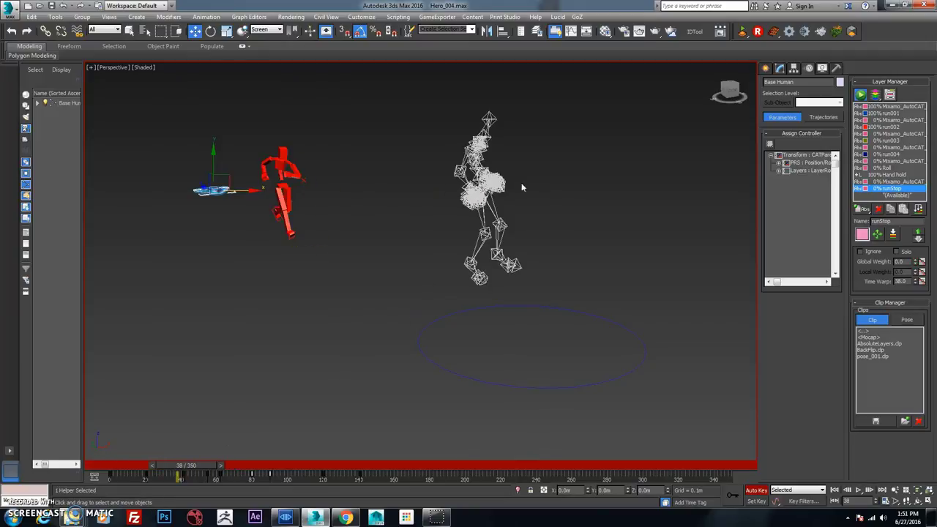
middle_click_drag(522, 188, 451, 121, "alt")
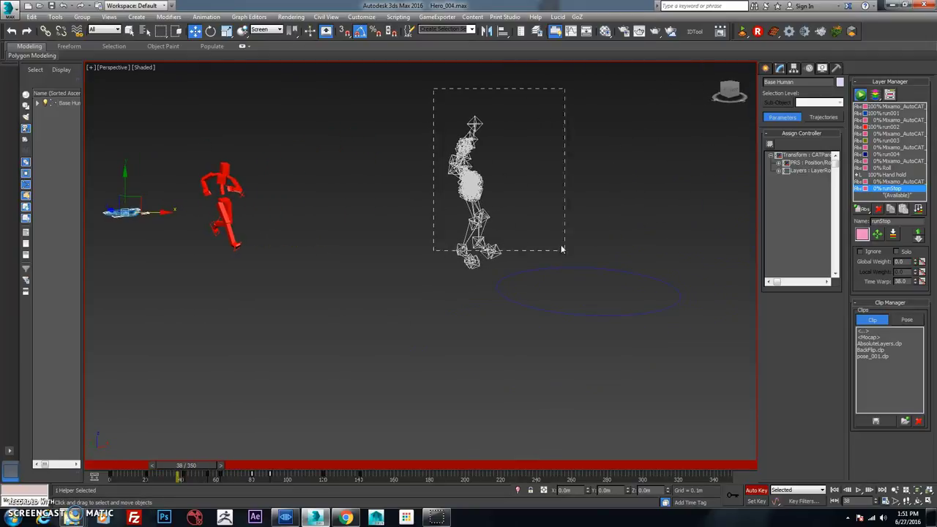
left_click_drag(562, 250, 640, 320)
left_click(32, 16)
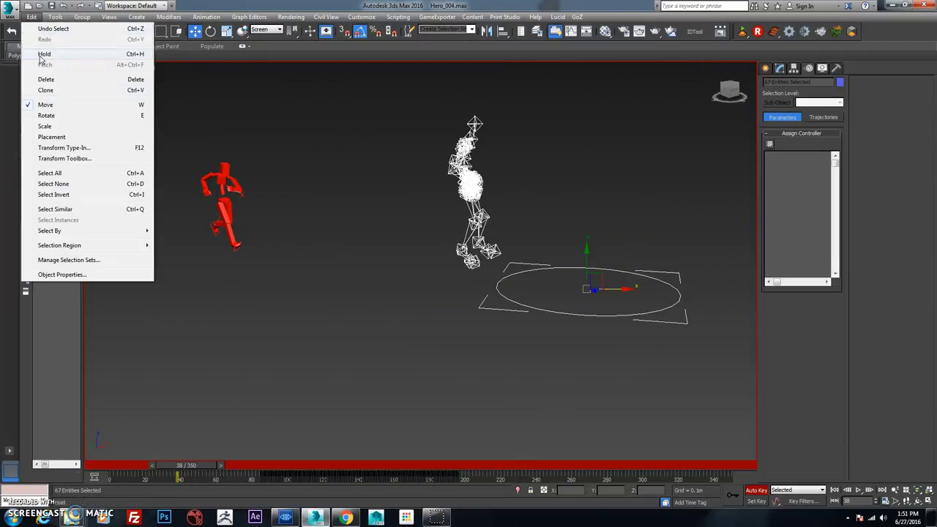
left_click(46, 79)
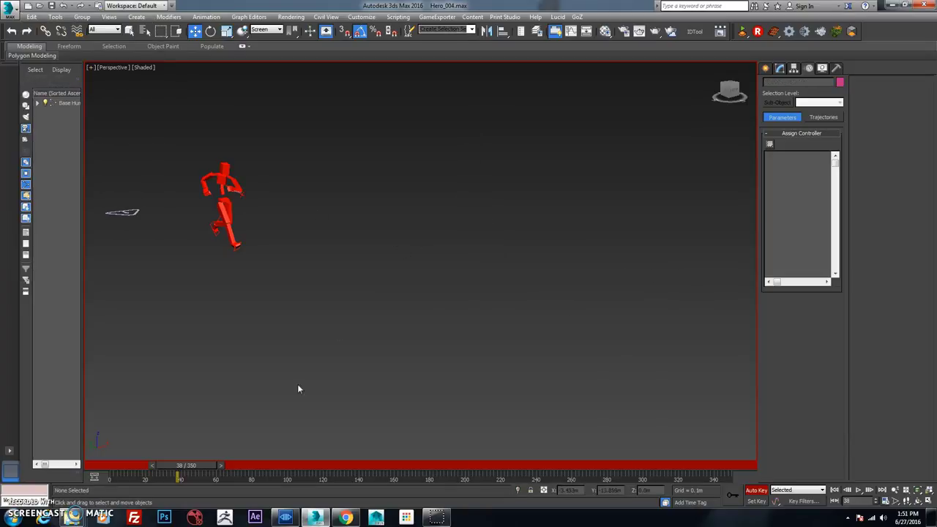
left_click_drag(208, 465, 372, 466)
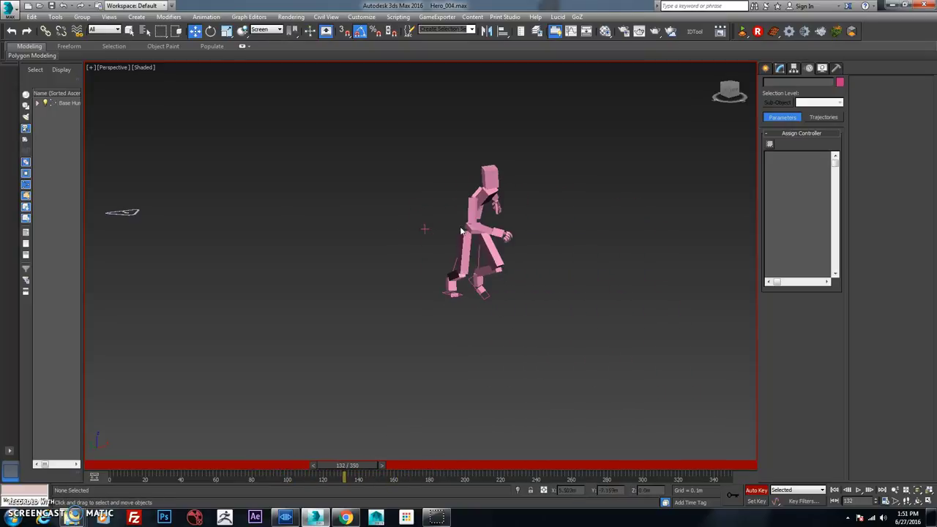
left_click_drag(111, 228, 112, 227)
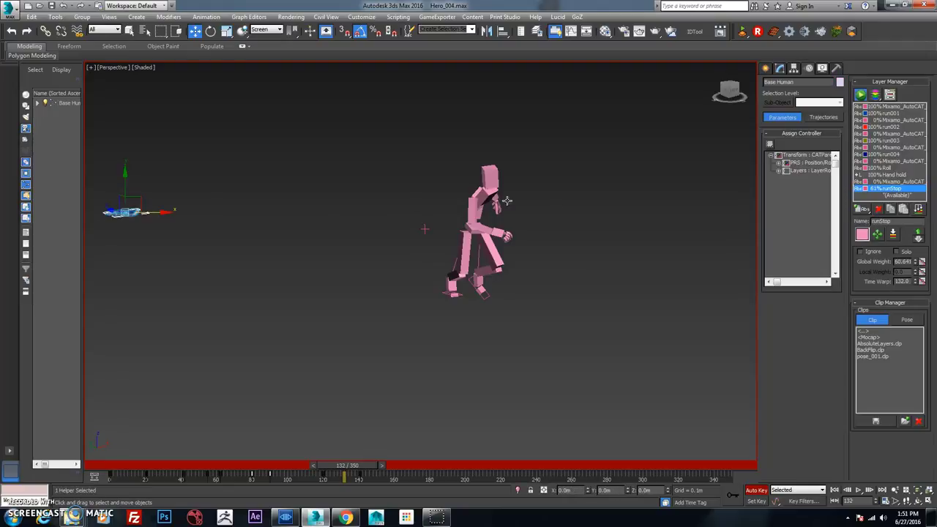
- Pick green in the Color Selector as the runStop layer colour
left_click(862, 234)
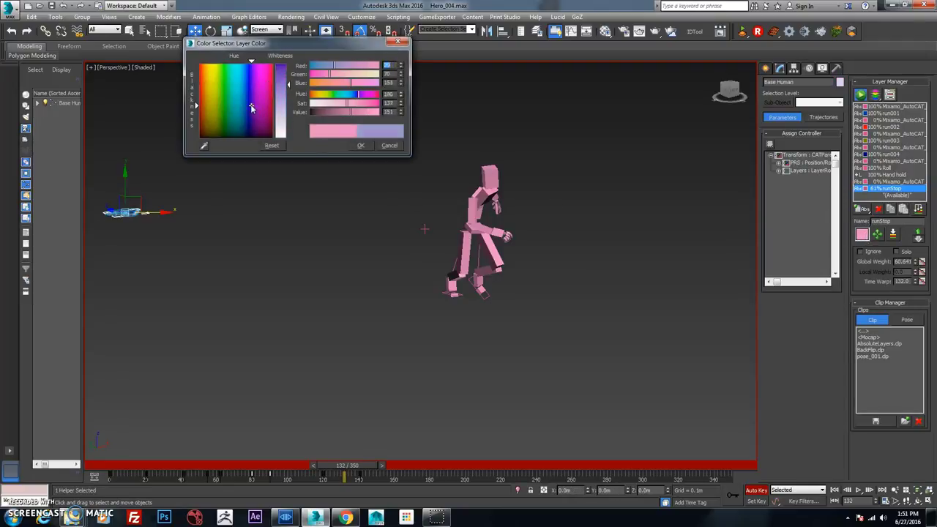
left_click(360, 145)
left_click_drag(371, 471, 71, 495)
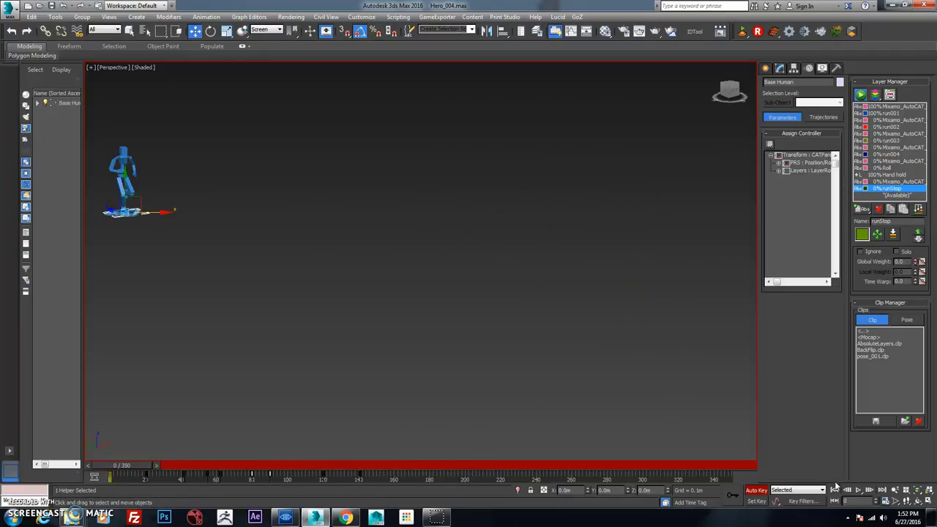
- Play the run-and-stop blend twice to check it, then switch Auto Key off
left_click(859, 491)
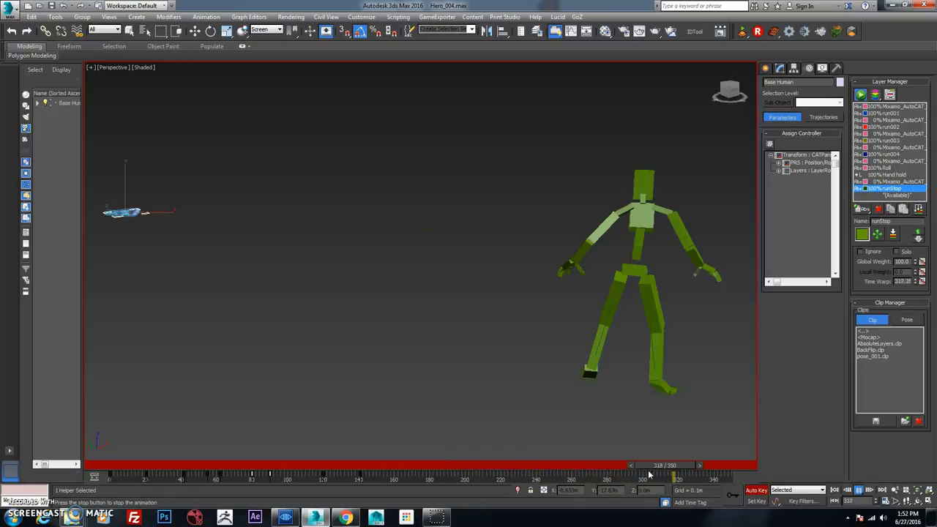
left_click_drag(612, 467, 111, 457)
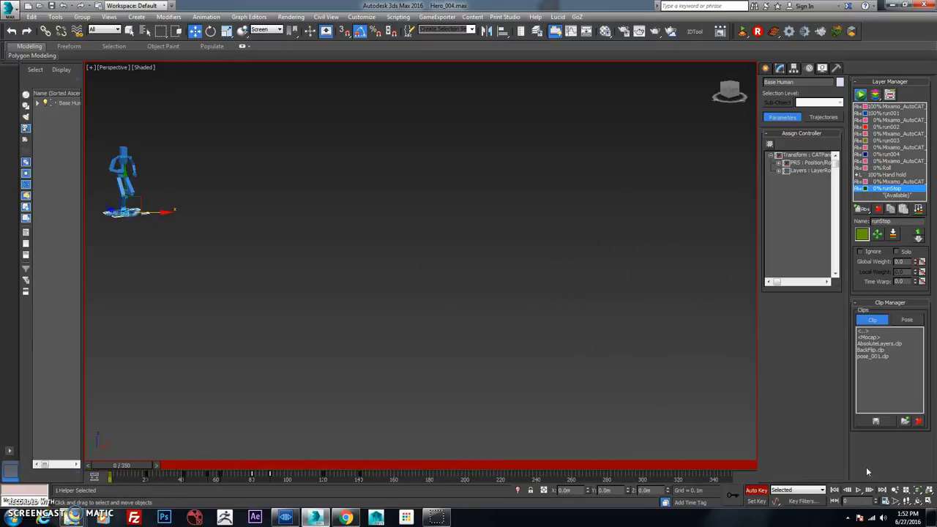
left_click(859, 491)
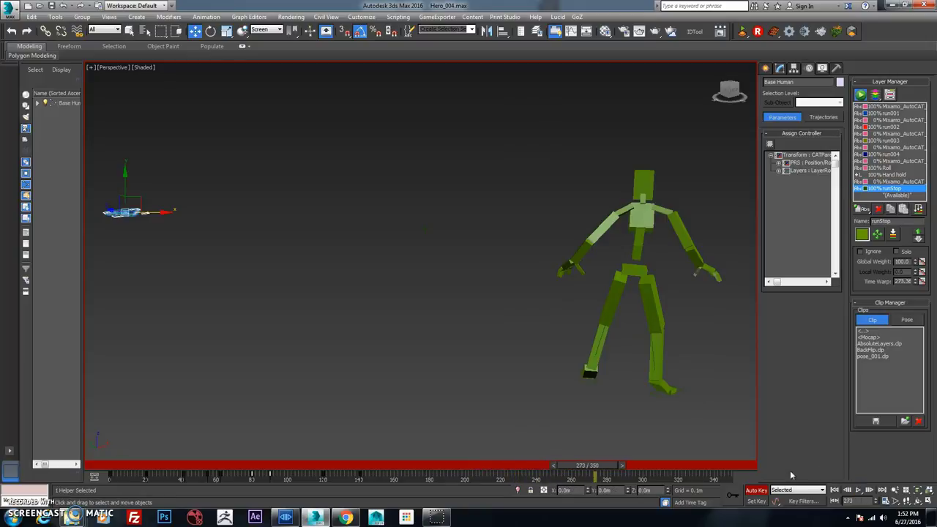
left_click(757, 489)
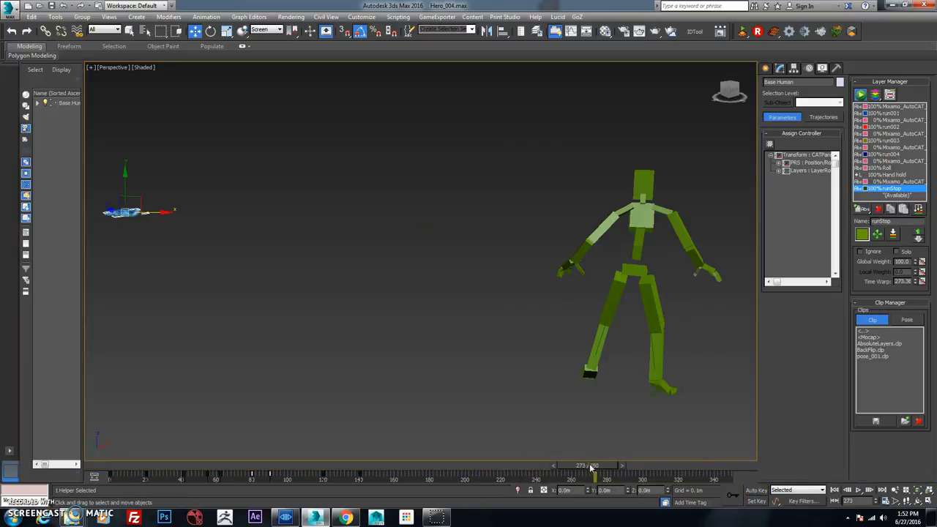
left_click_drag(530, 465, 195, 451)
key("w")
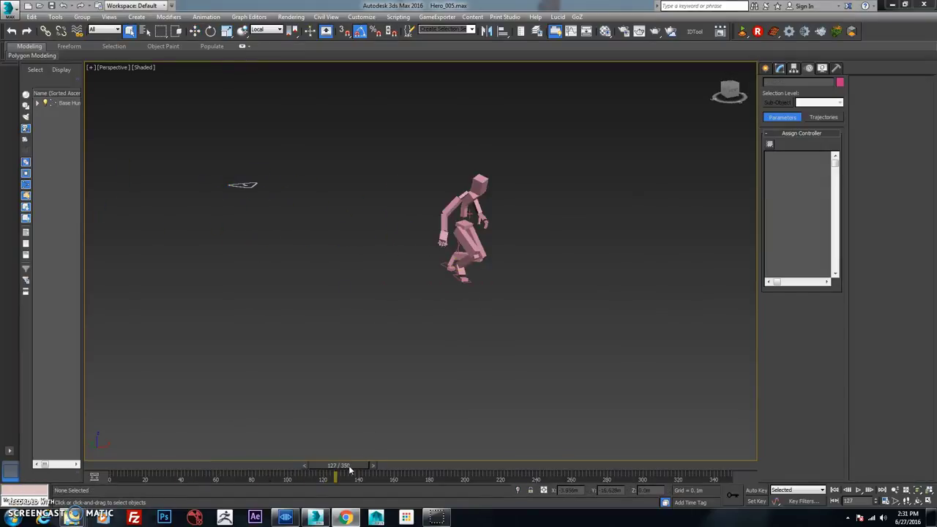
- Frame the character rig at frame 40 and select its base helper to list the CAT layers
left_click_drag(348, 465, 247, 461)
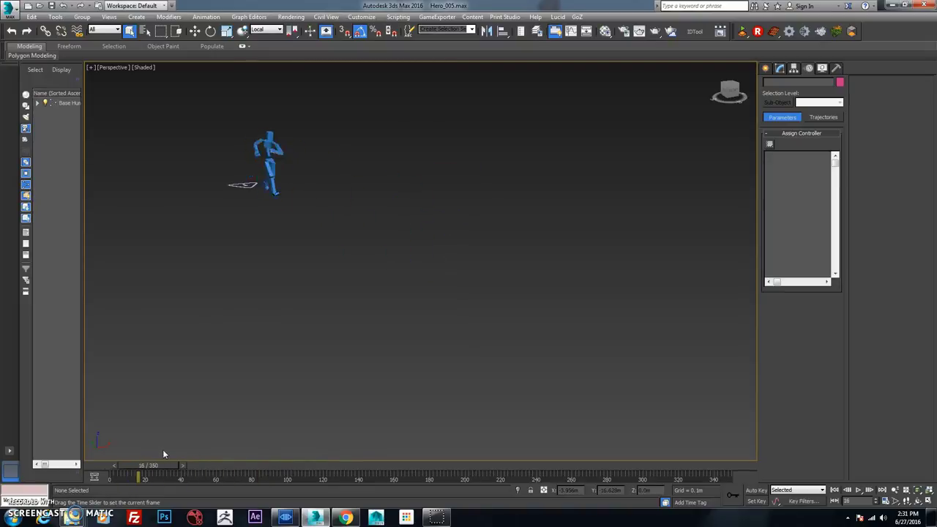
left_click_drag(339, 466, 154, 430)
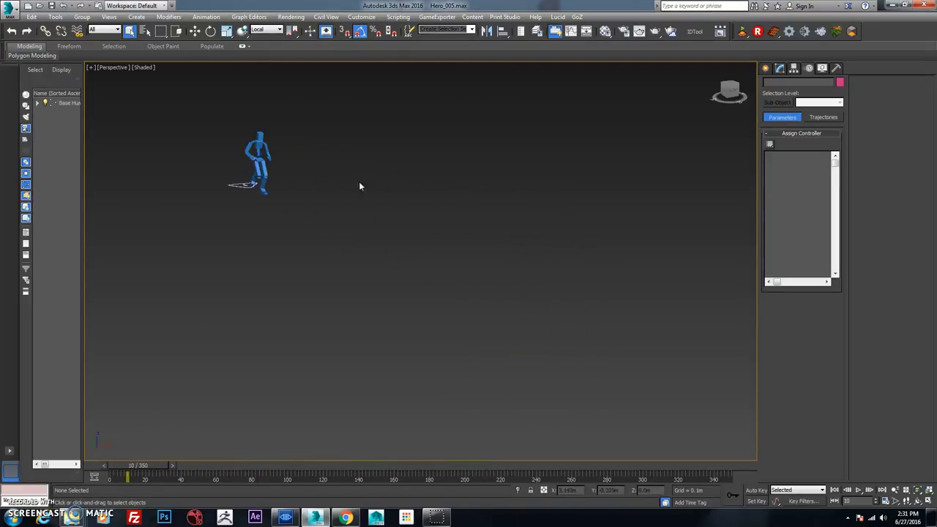
left_click_drag(298, 121, 220, 202)
key("z")
scroll(366, 239, "down", 5)
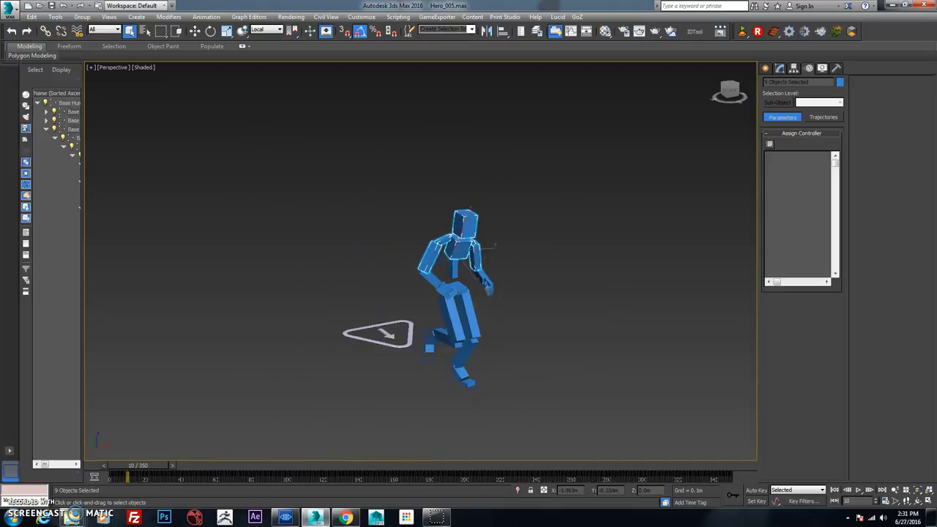
middle_click_drag(450, 293, 366, 238)
scroll(366, 239, "down", 3)
left_click_drag(150, 466, 205, 446)
scroll(362, 320, "down", 3)
left_click(274, 417)
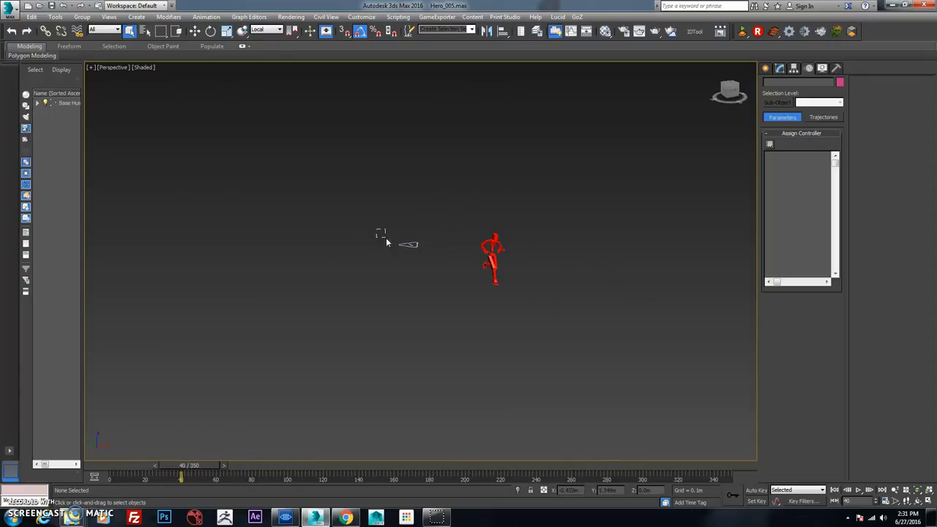
left_click_drag(386, 240, 403, 254)
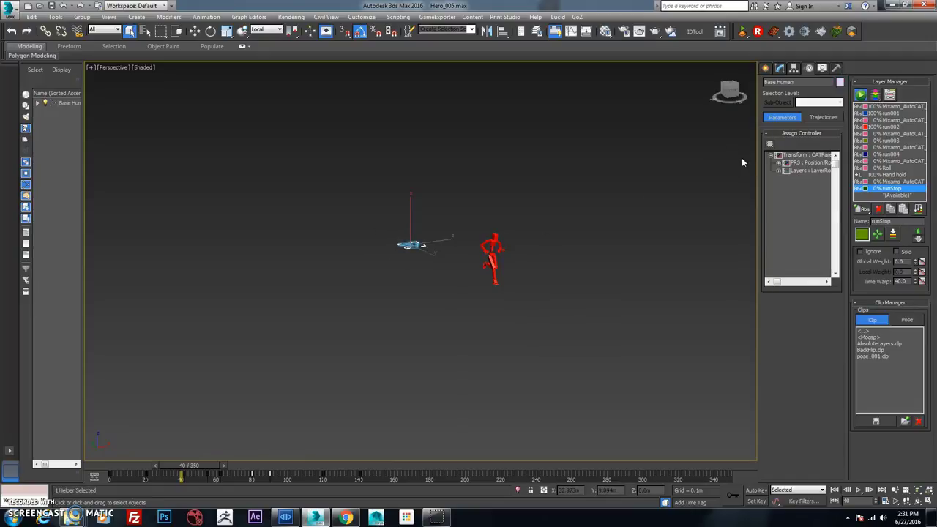
- Add an adjustment layer named headTurn to the rig's layer stack
mouse_move(868, 207)
left_mouse_down()
mouse_move(864, 232)
mouse_move(870, 221)
left_mouse_up()
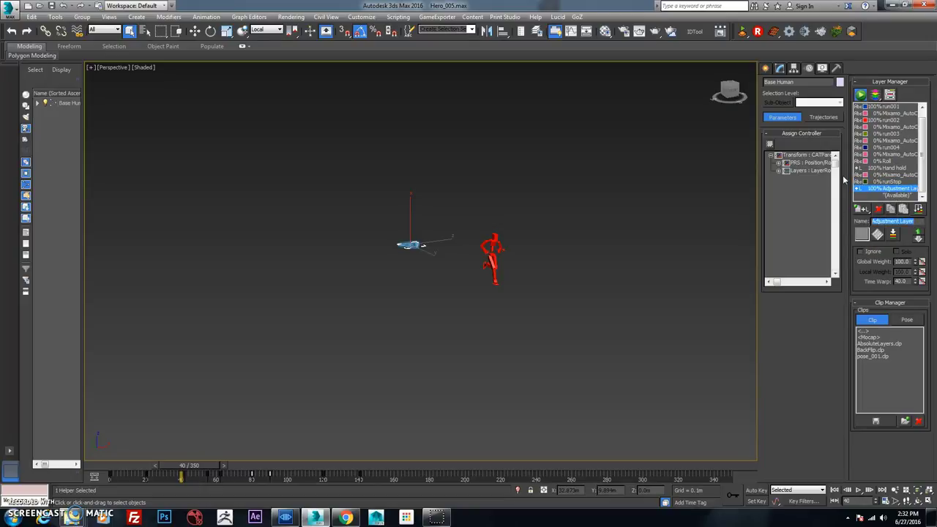
type("headTurn")
key("Return")
- Return to frame 40 and select the character's ribcage
left_click_drag(204, 466, 207, 467)
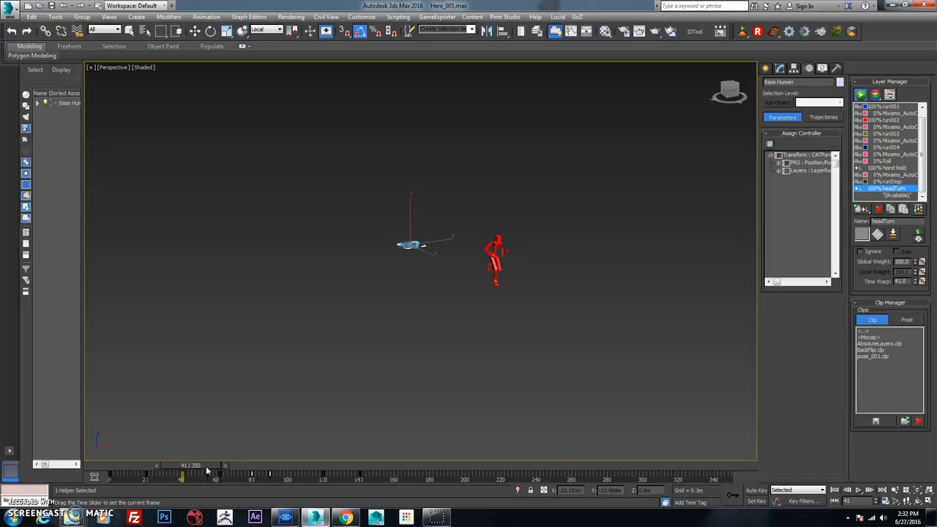
left_click_drag(206, 466, 205, 465)
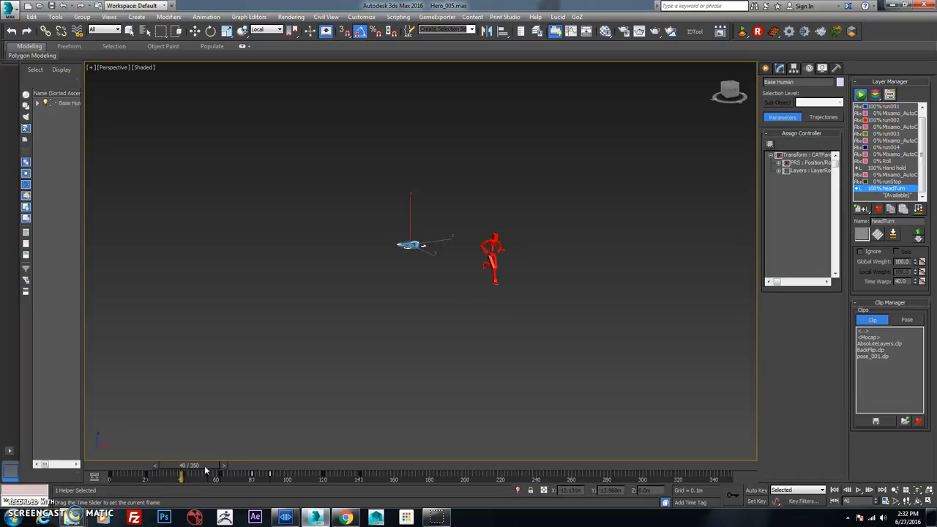
key("q")
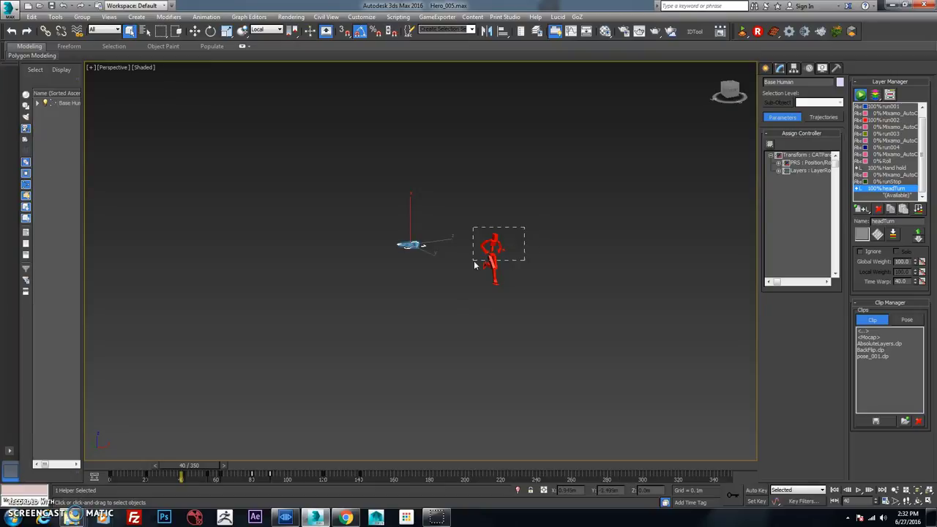
key("ctrl+a")
key("z")
left_click(540, 250)
scroll(509, 259, "down", 5)
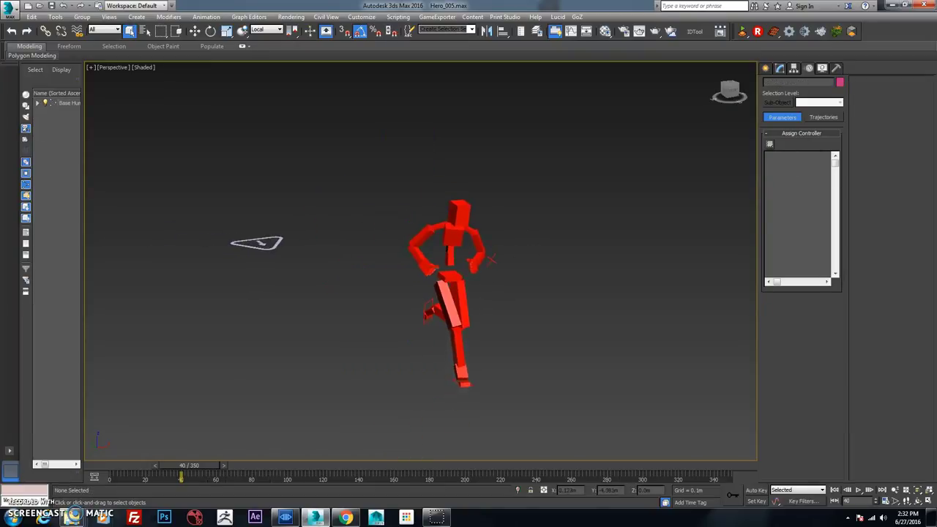
middle_click_drag(469, 285, 410, 264, "alt")
left_click(426, 233)
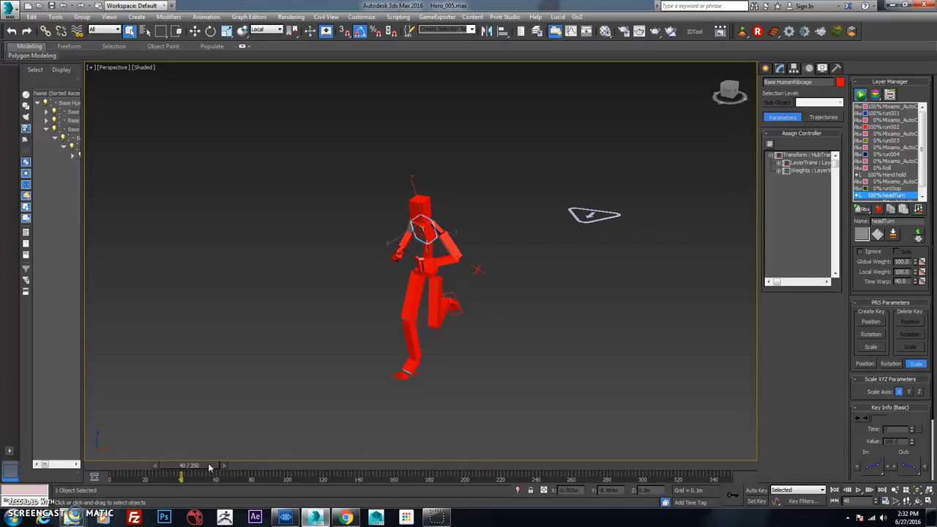
- Turn Auto Key on and set keys on the ribcage and head at frame 30
left_click(757, 490)
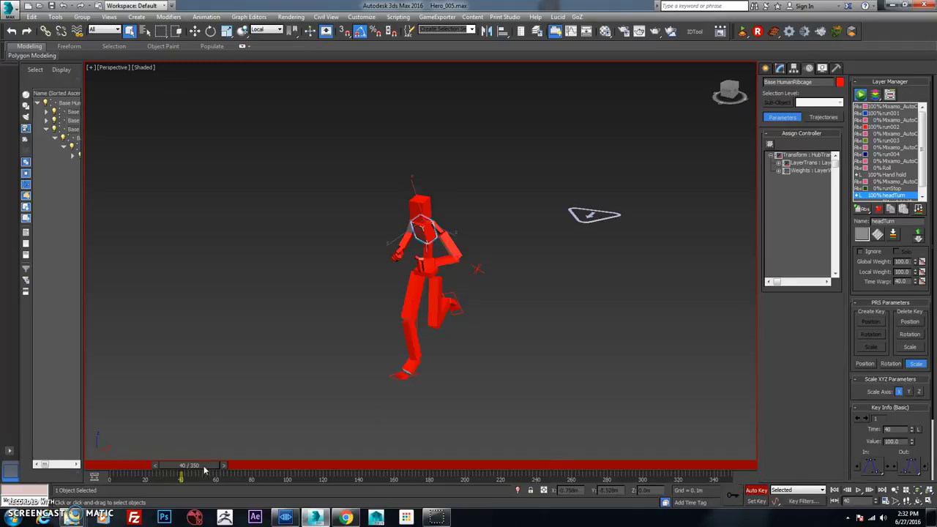
left_click_drag(206, 471, 186, 466)
key("q")
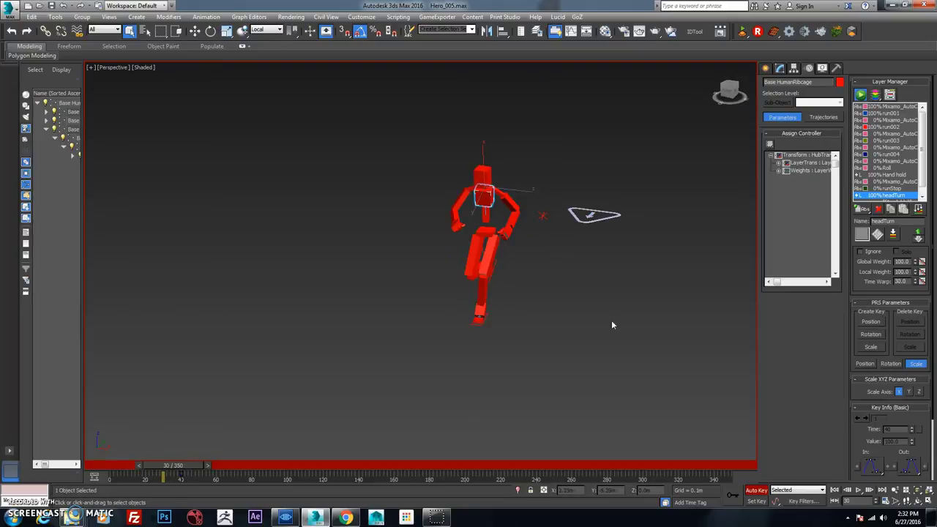
left_click(732, 495)
left_click(483, 176)
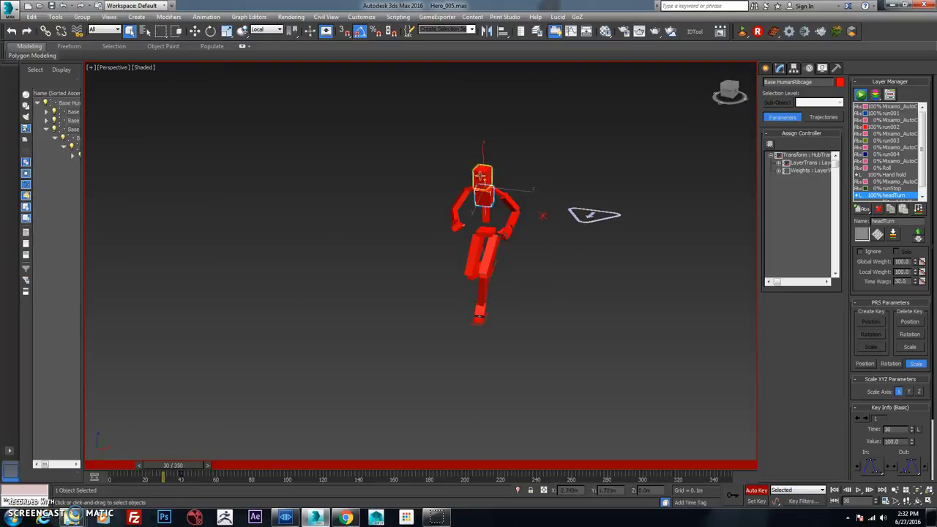
left_click(732, 496)
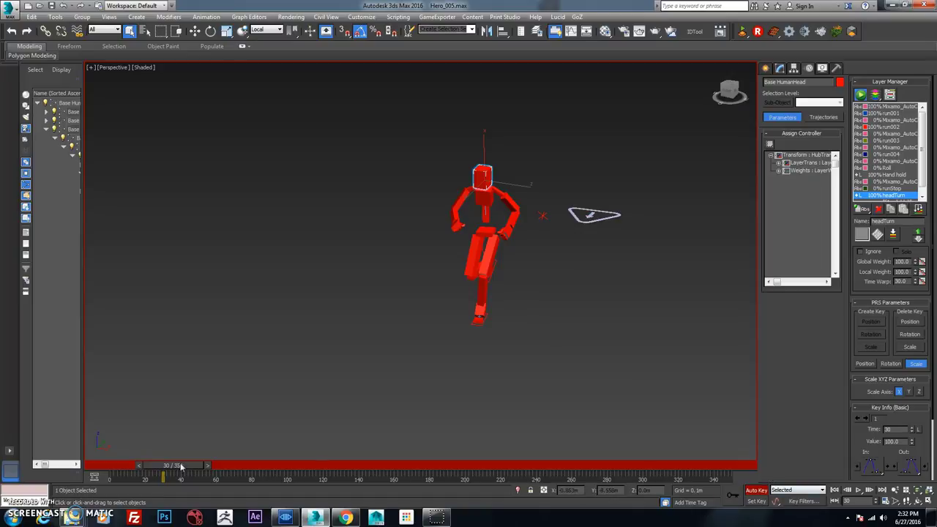
- Key the head at frame 40 and the ribcage at frame 50, then return to frame 40
left_click_drag(183, 473, 199, 472)
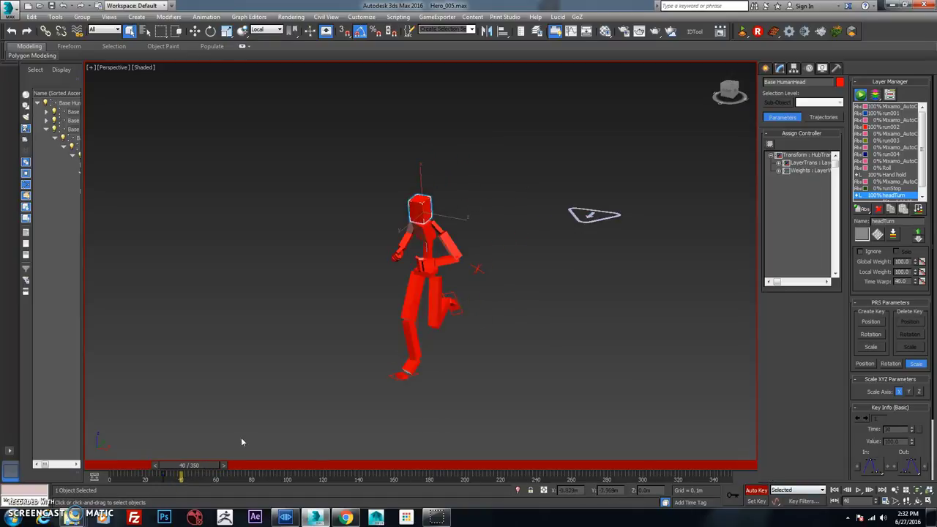
left_click(732, 497)
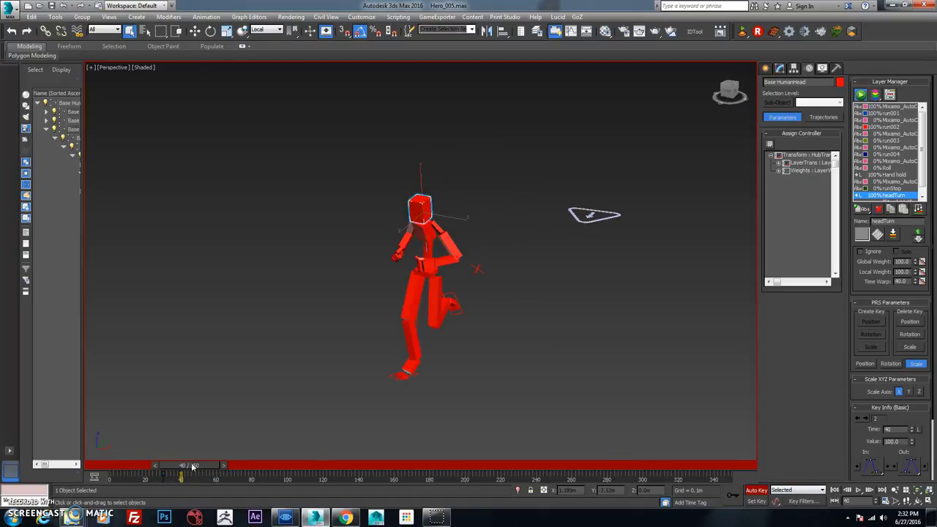
left_click_drag(204, 468, 223, 469)
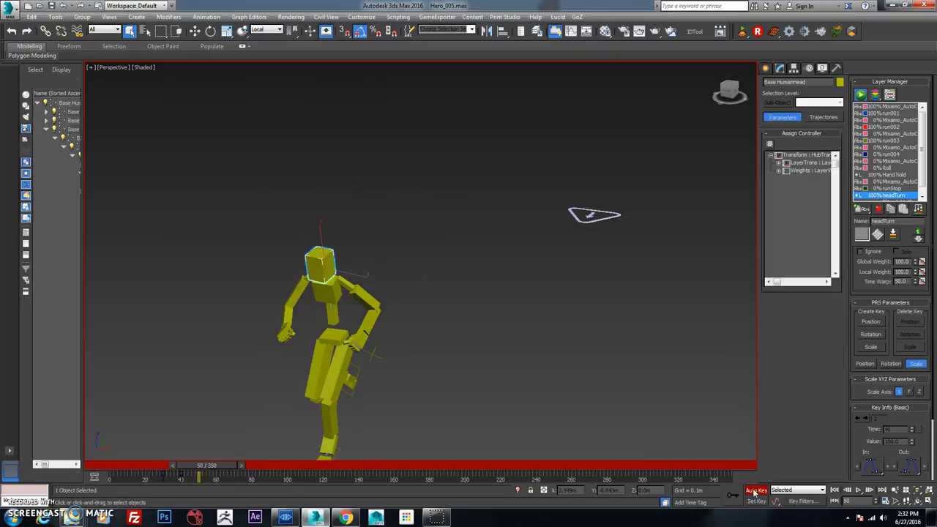
key("Page_Up")
key("Page_Up")
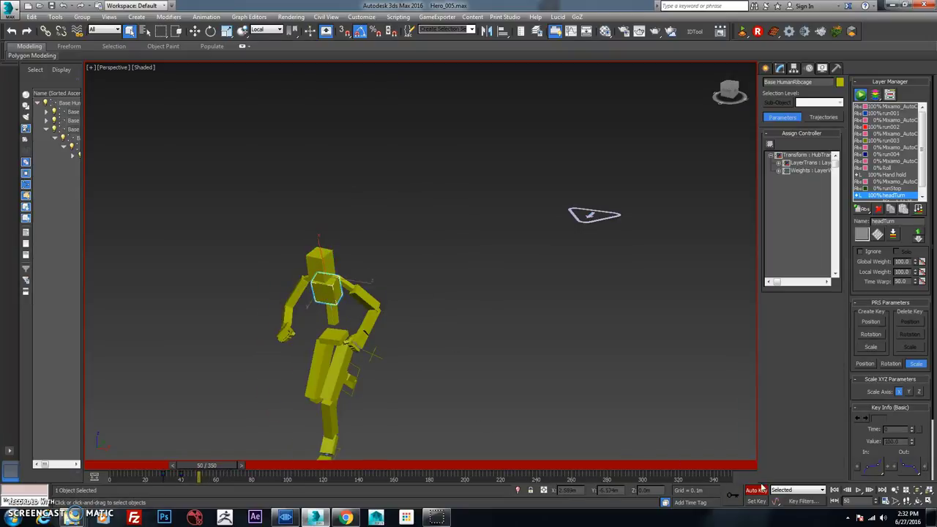
left_click(732, 495)
left_click_drag(214, 467, 198, 466)
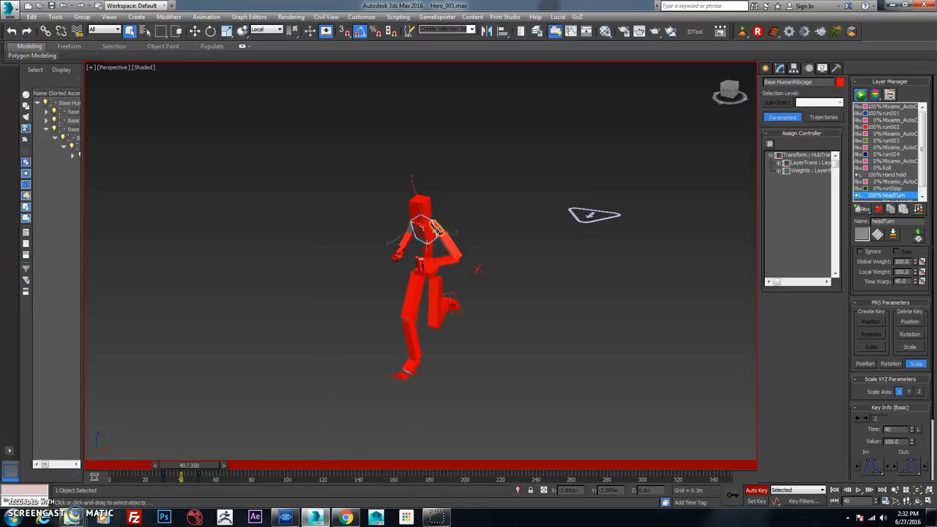
- At frame 40, rotate the ribcage 15° and tilt the head 5°
key("e")
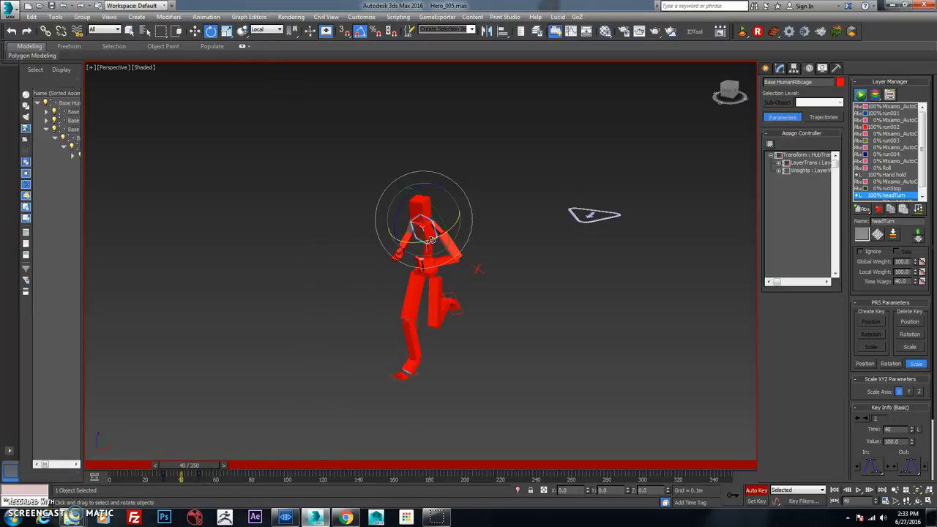
left_click_drag(432, 240, 440, 220)
left_click(428, 252)
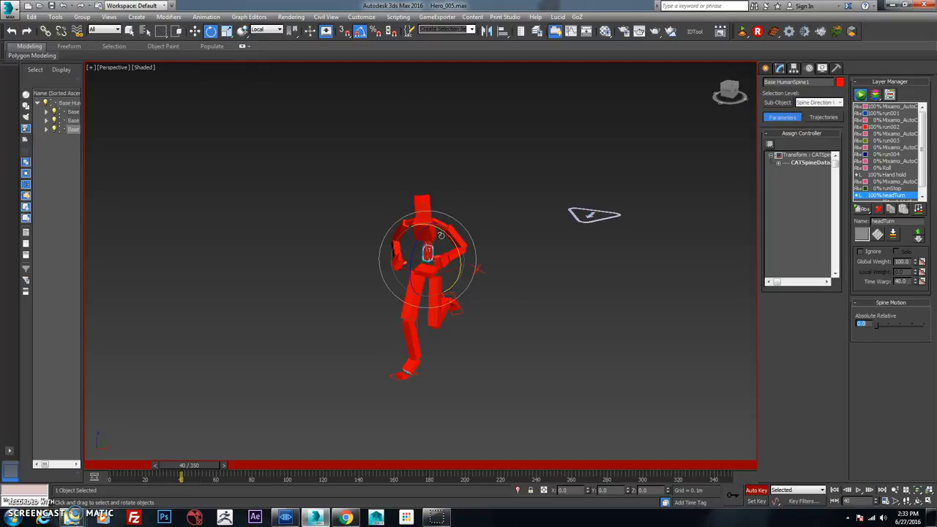
left_click(435, 242)
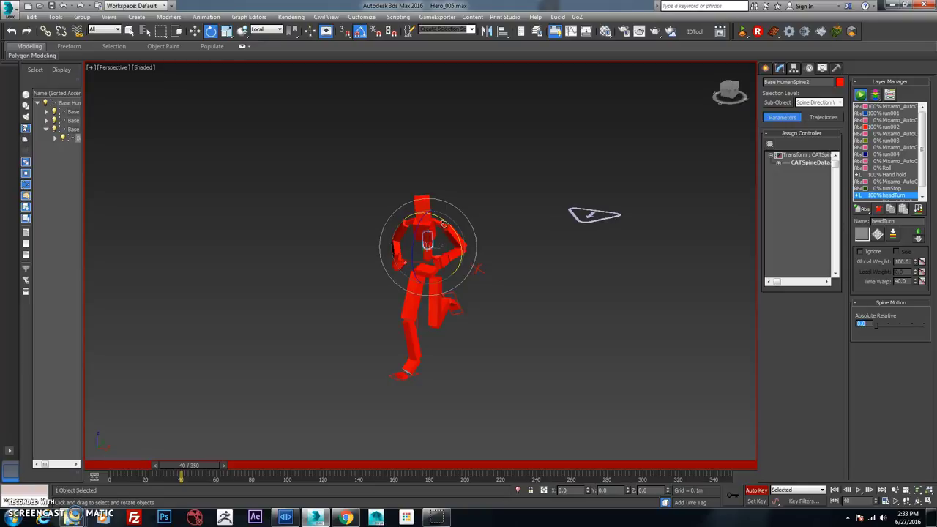
left_click(449, 220)
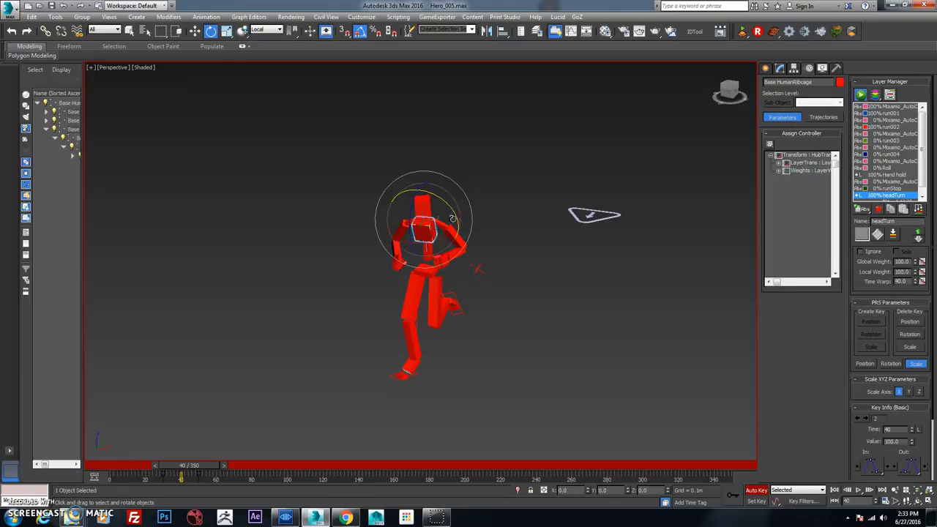
left_click_drag(455, 212, 434, 242)
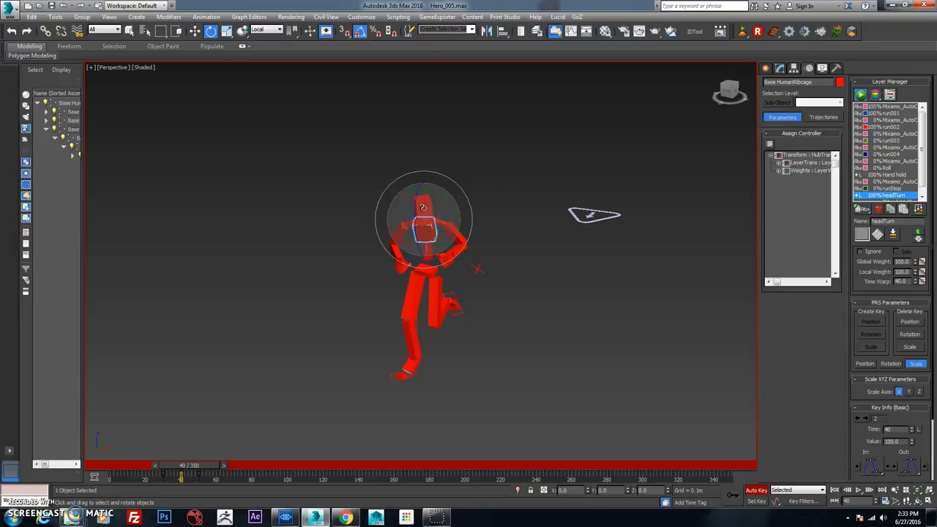
left_click(451, 204)
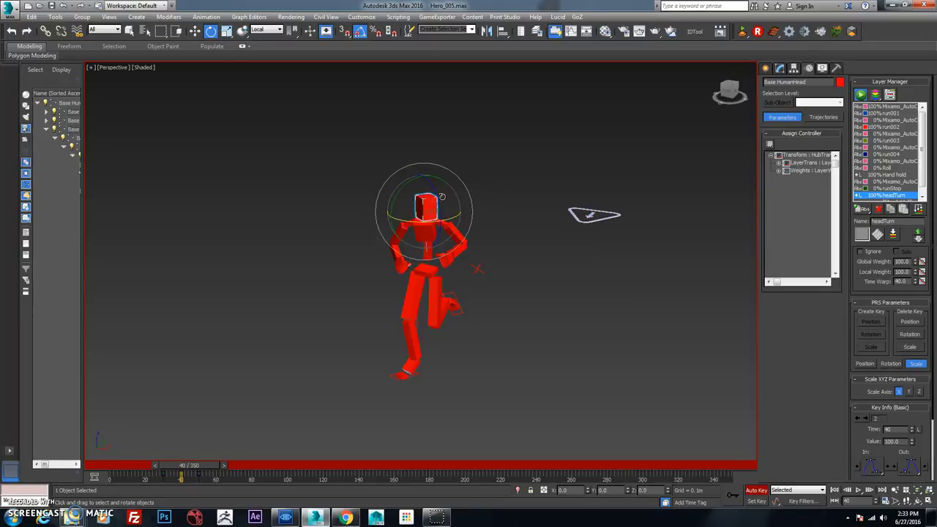
left_click_drag(419, 222, 403, 199)
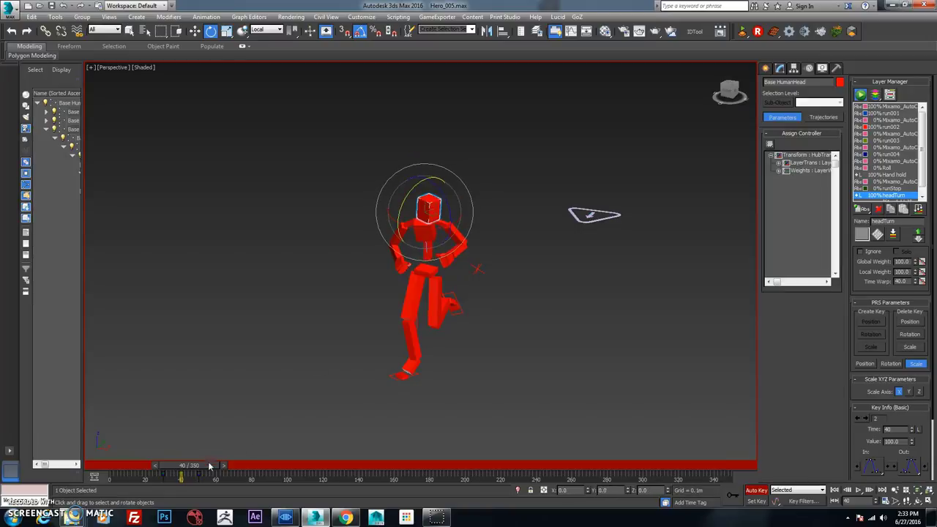
- Copy the head and ribcage frame 40 key to frame 49 and move the frame 50 key to 51
mouse_move(210, 466)
left_mouse_down()
mouse_move(177, 468)
mouse_move(236, 464)
mouse_move(215, 464)
left_mouse_up()
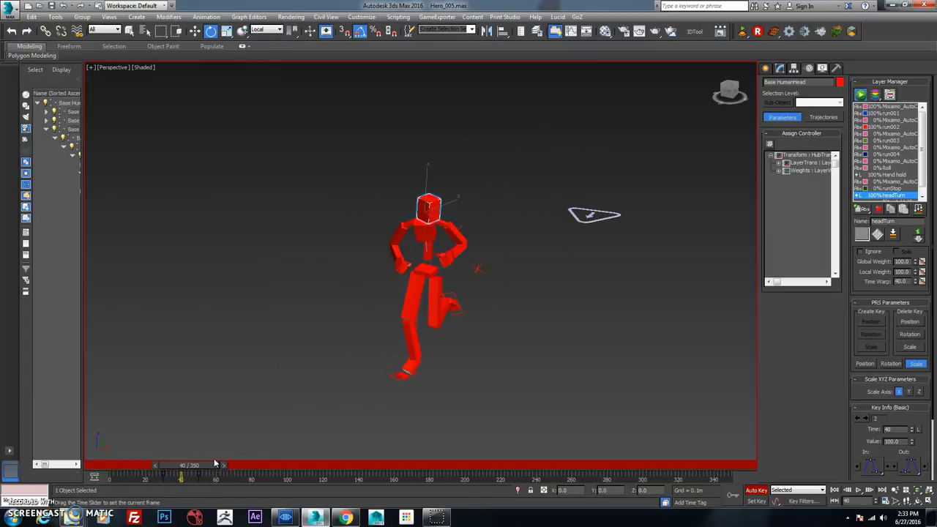
key("Page_Up")
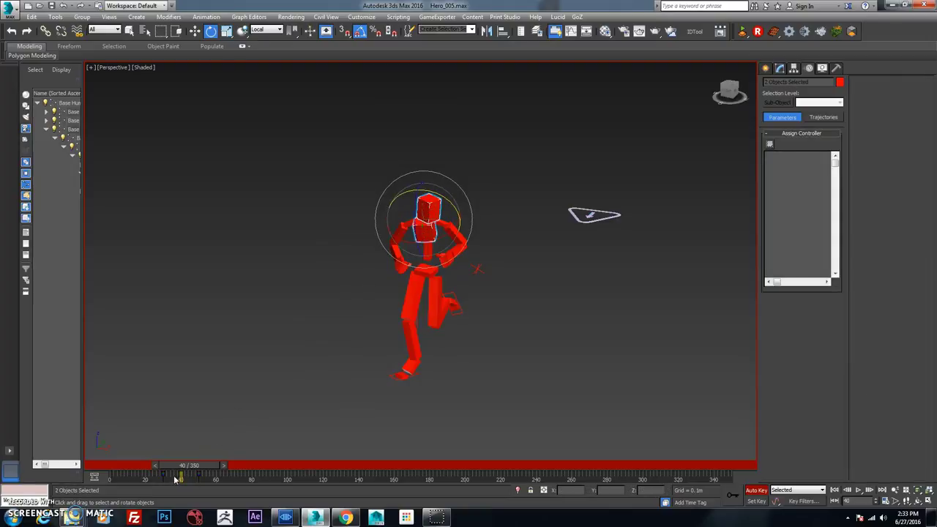
left_click_drag(181, 478, 199, 474, "shift")
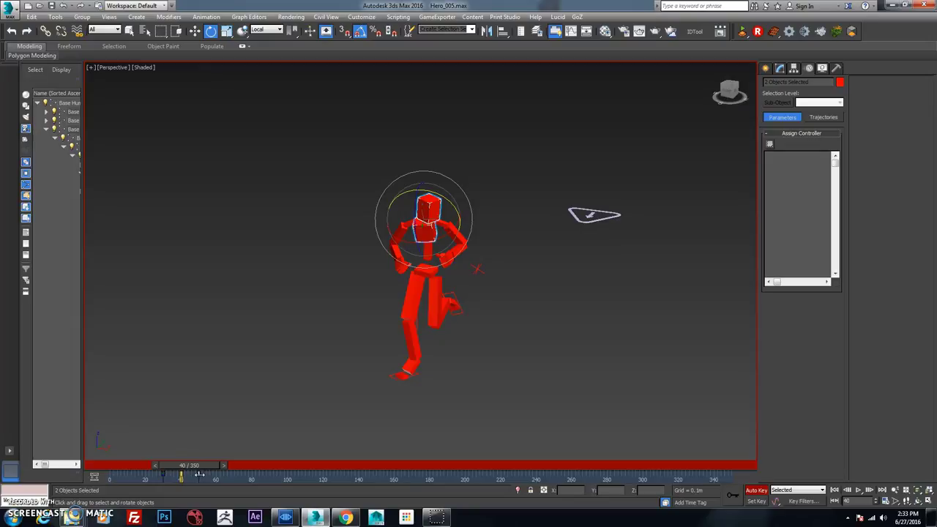
mouse_move(197, 474)
left_mouse_down()
mouse_move(179, 476)
mouse_move(210, 469)
mouse_move(171, 471)
left_mouse_up()
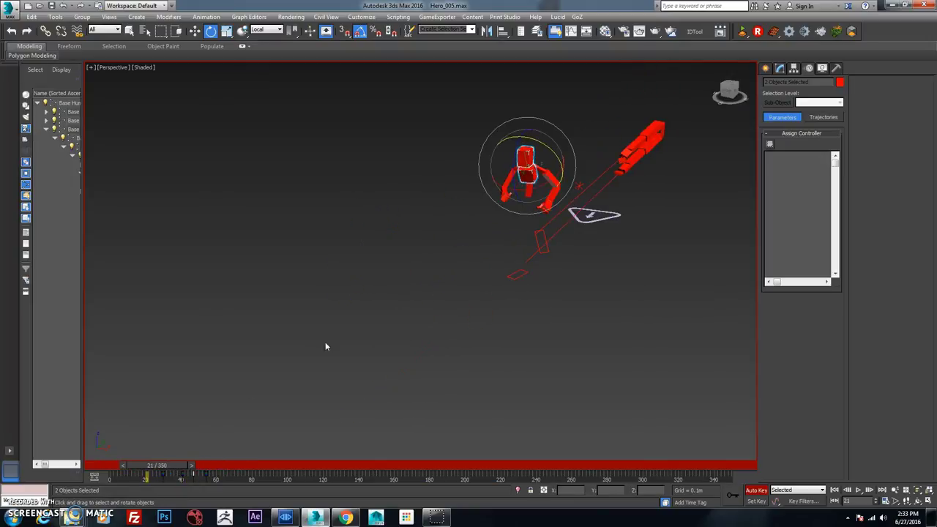
left_click(448, 293)
- Switch Auto Key off, scrub and play the run animation, then stop back at frame 0
left_click(756, 489)
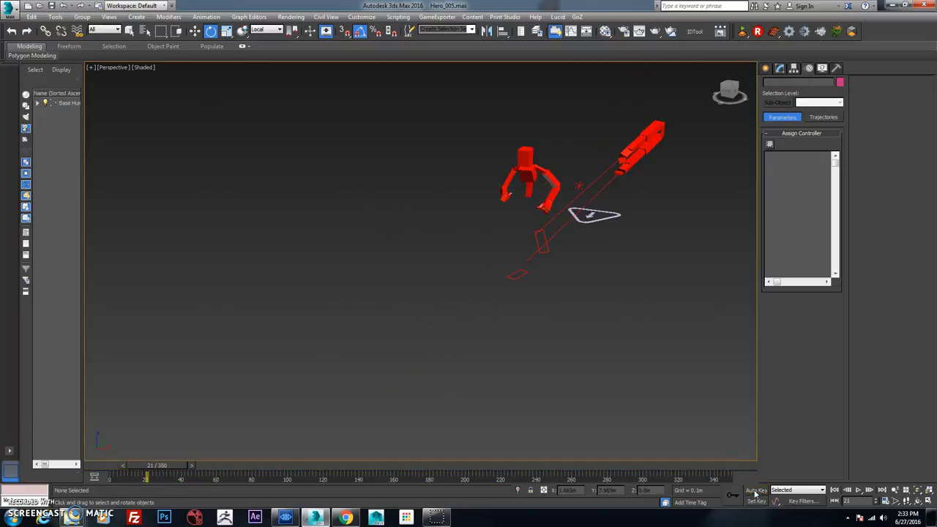
left_click_drag(186, 468, 205, 455)
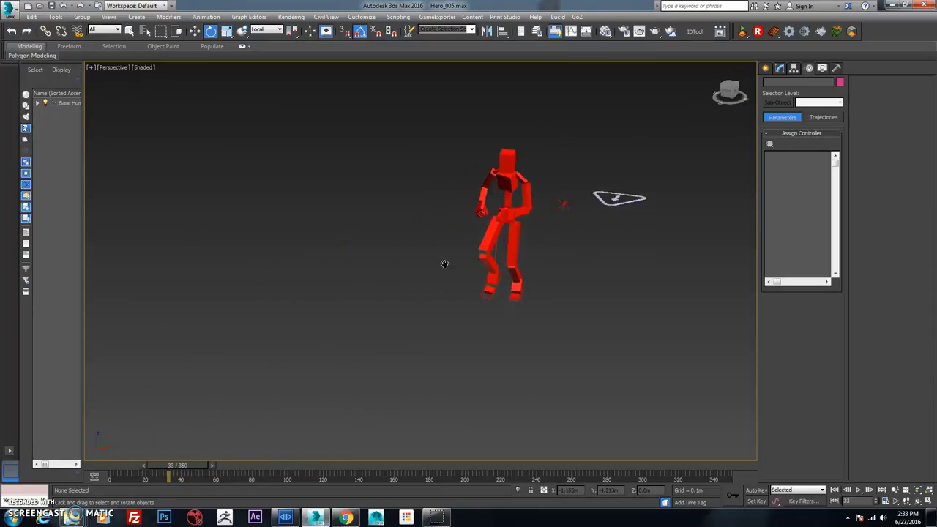
middle_click_drag(455, 261, 476, 259, "alt")
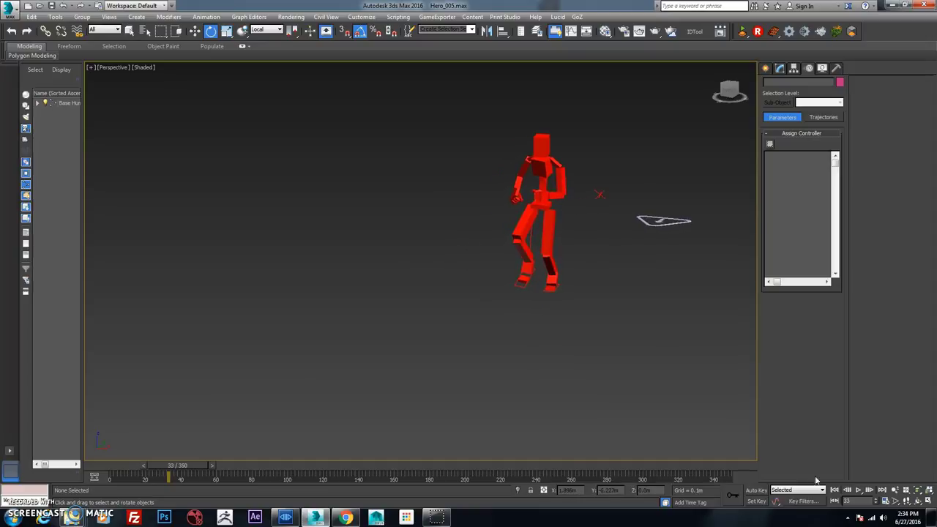
left_click(858, 490)
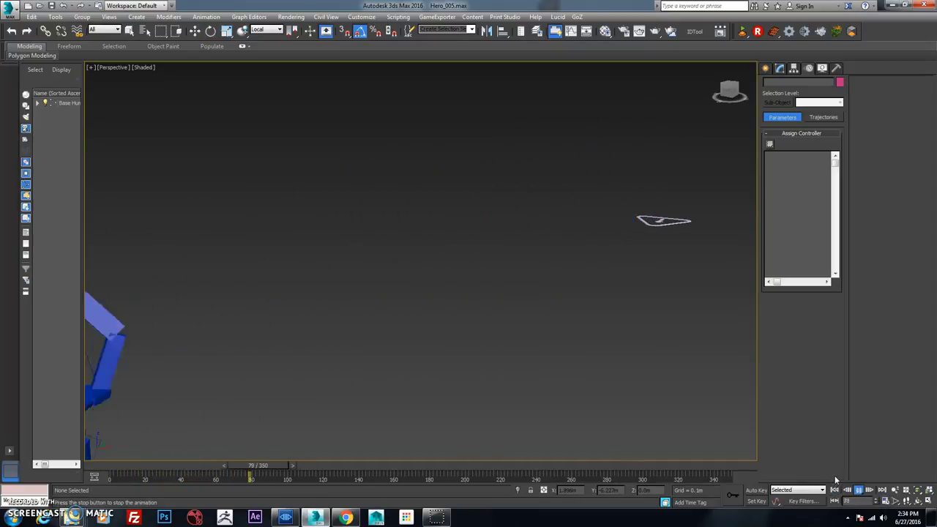
left_click(834, 490)
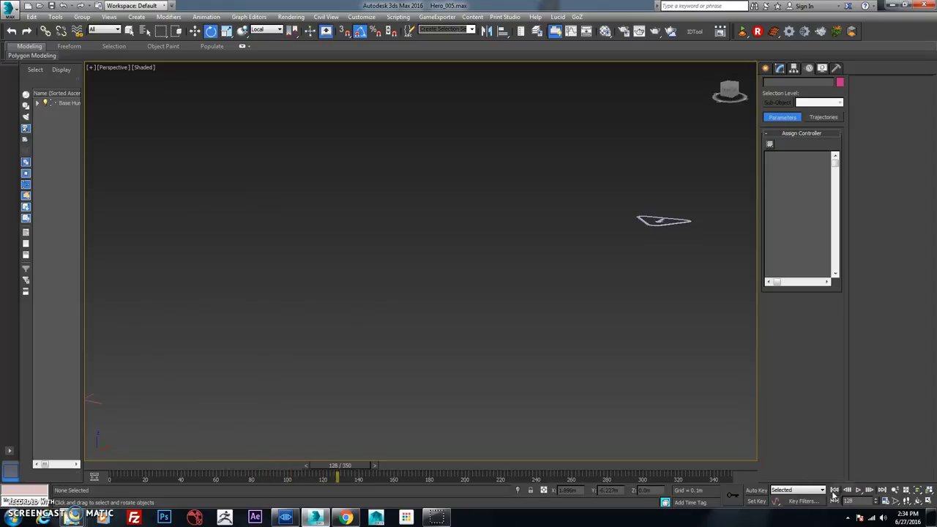
- Unhide all objects and select the character's textured mesh
right_click(617, 182)
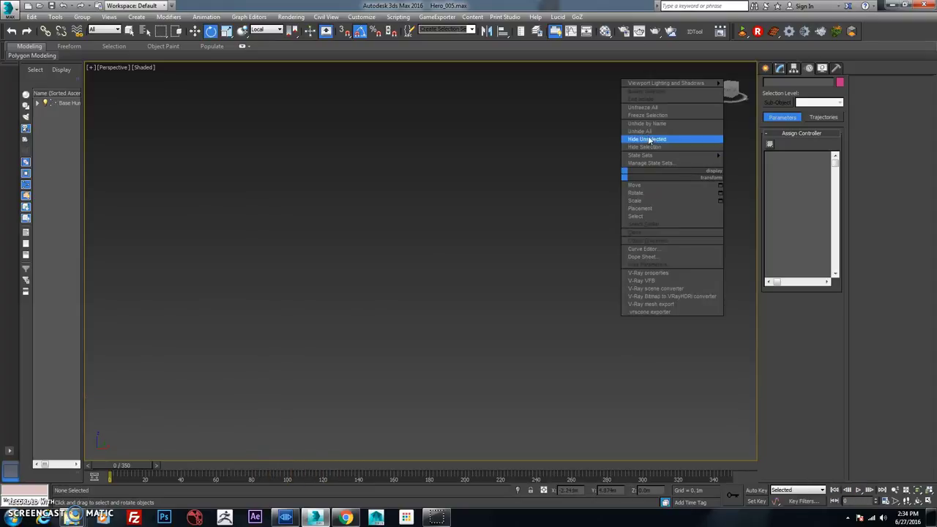
left_click(654, 144)
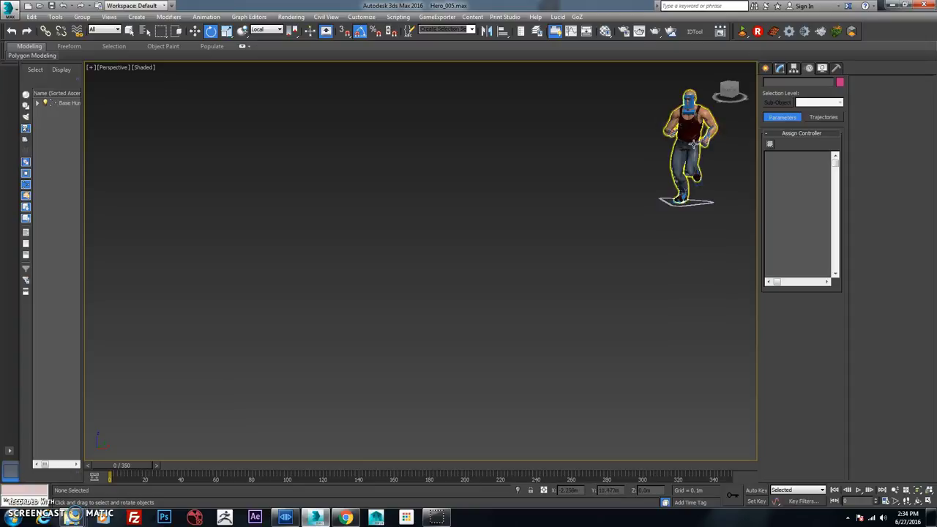
left_click(684, 150)
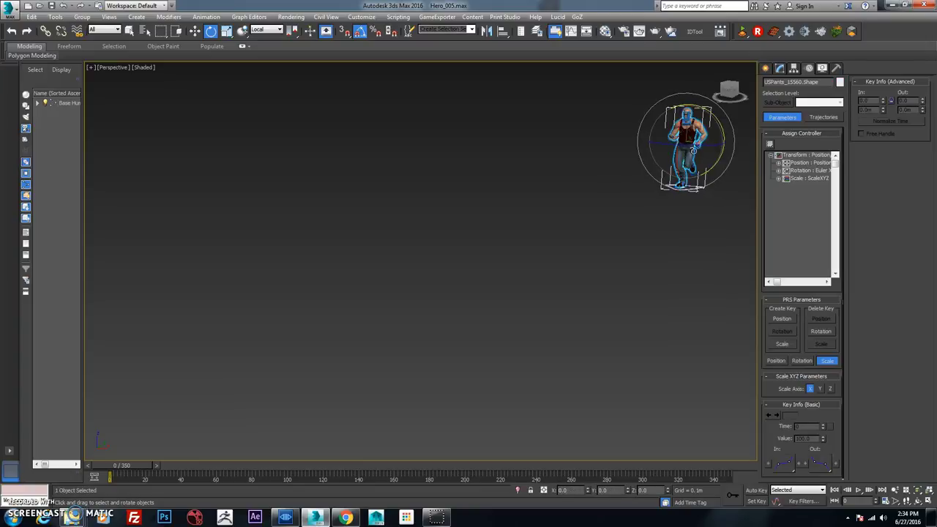
left_click(819, 102)
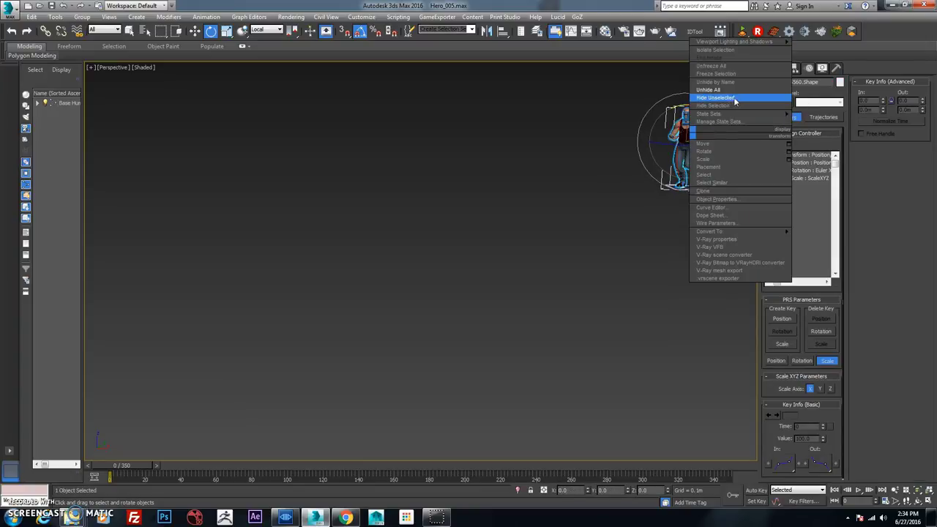
left_click(767, 97)
left_click(781, 69)
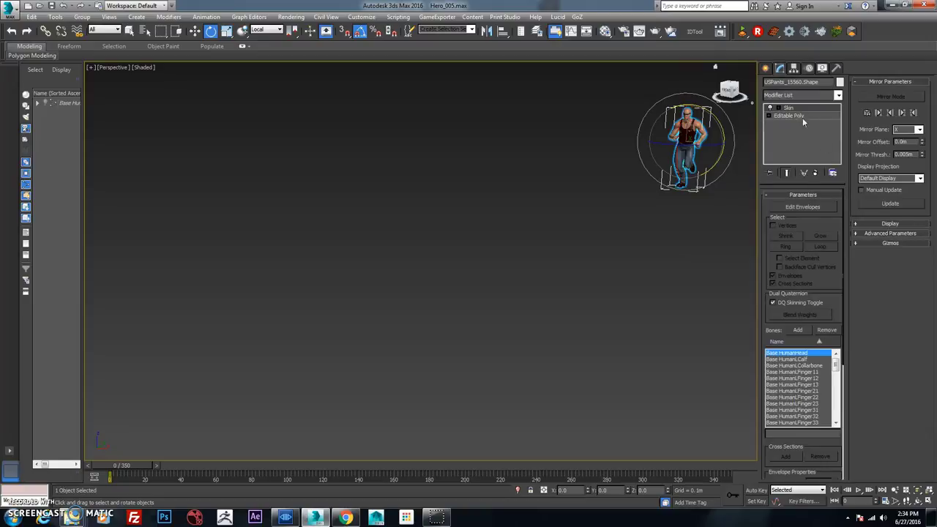
- Add a Point Cache modifier writing a new cache file over hero_001.xml
left_click(837, 96)
scroll(805, 322, "down", 10)
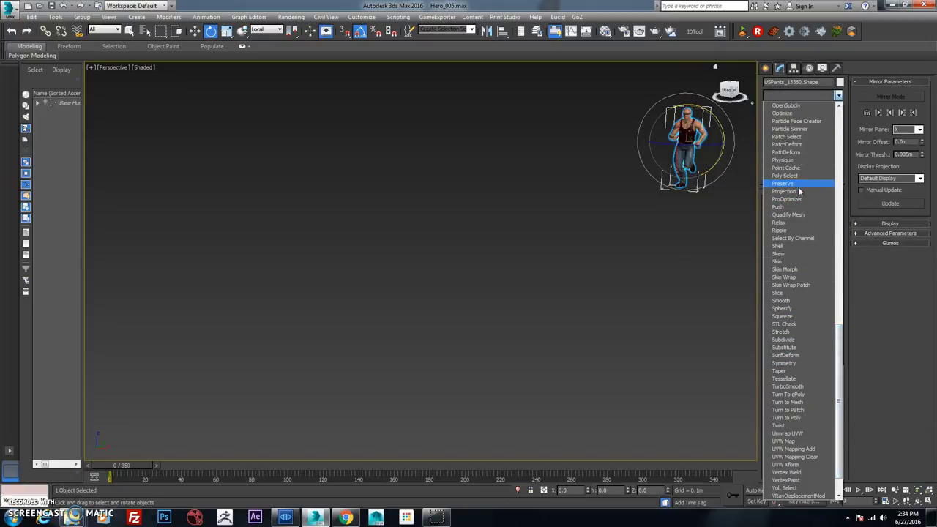
left_click(791, 168)
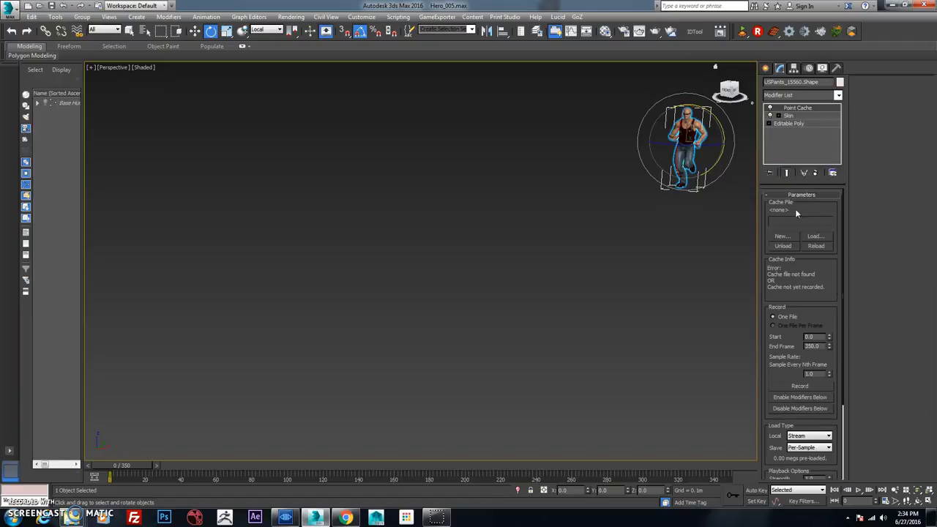
left_click(787, 238)
double_click(295, 167)
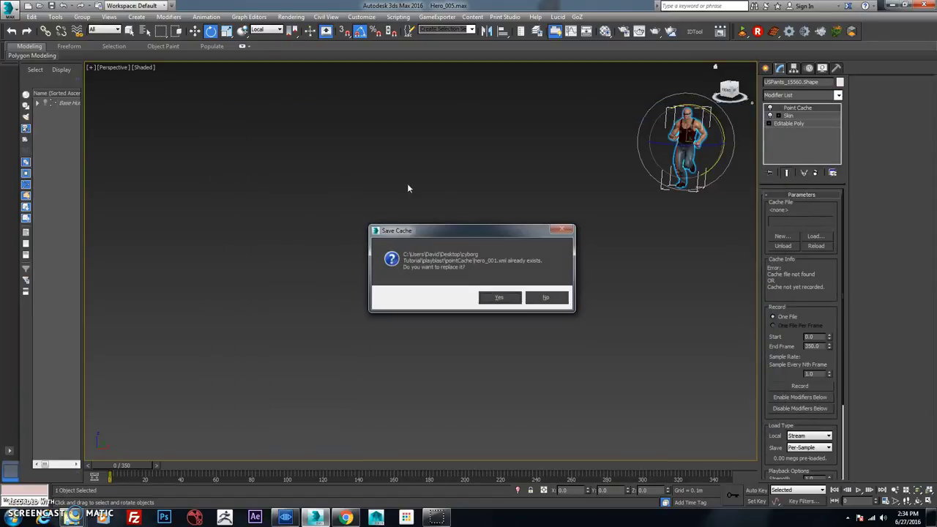
left_click(488, 300)
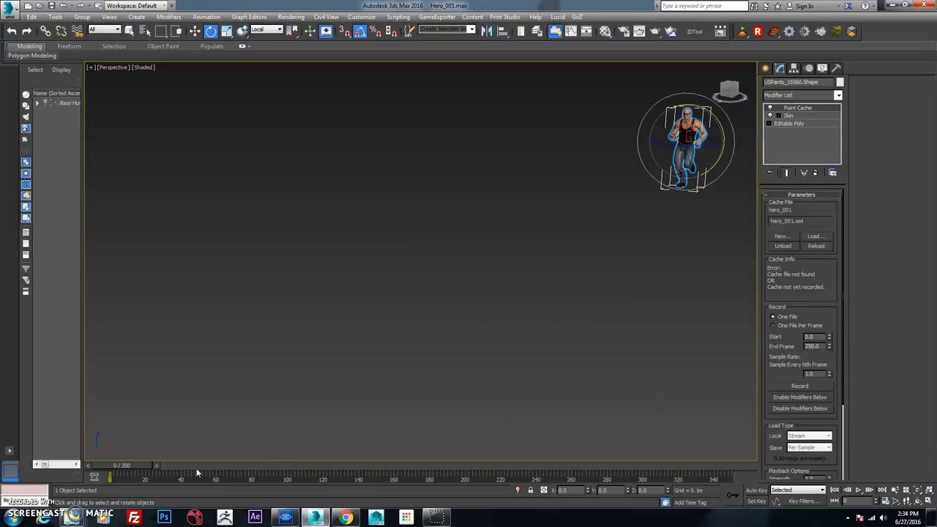
- Set the Point Cache End Frame to 240
left_click_drag(132, 473, 535, 443)
key("e")
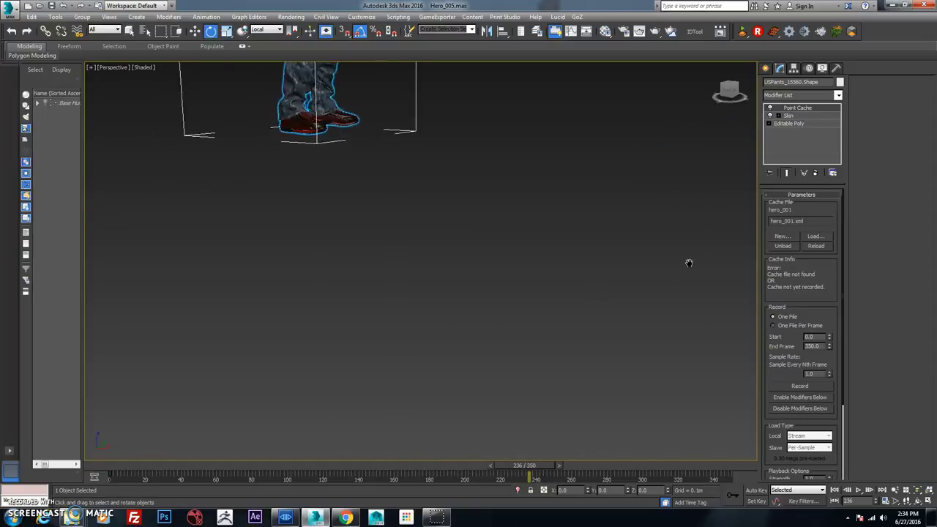
middle_click_drag(639, 337, 545, 333)
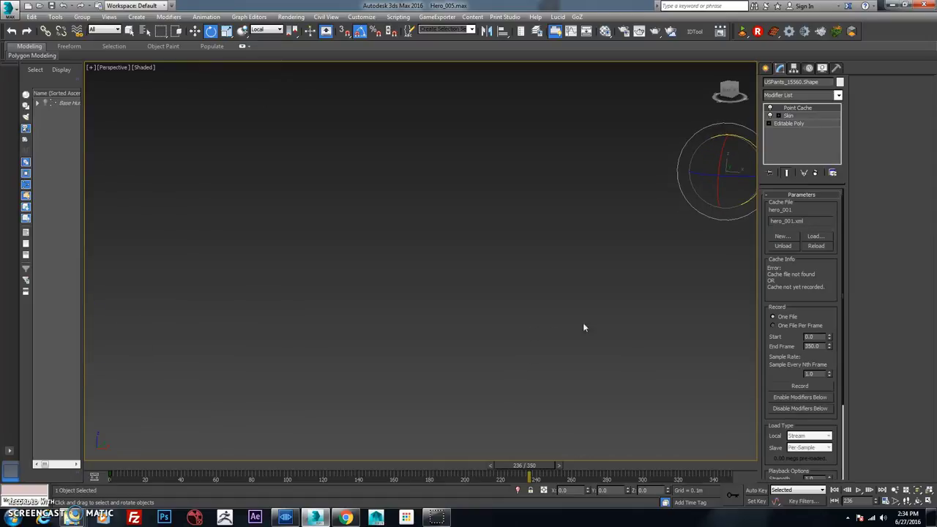
double_click(813, 346)
- Record the point cache for frames 0–240 into hero_001.xml, writing all 241 samples
left_click(796, 388)
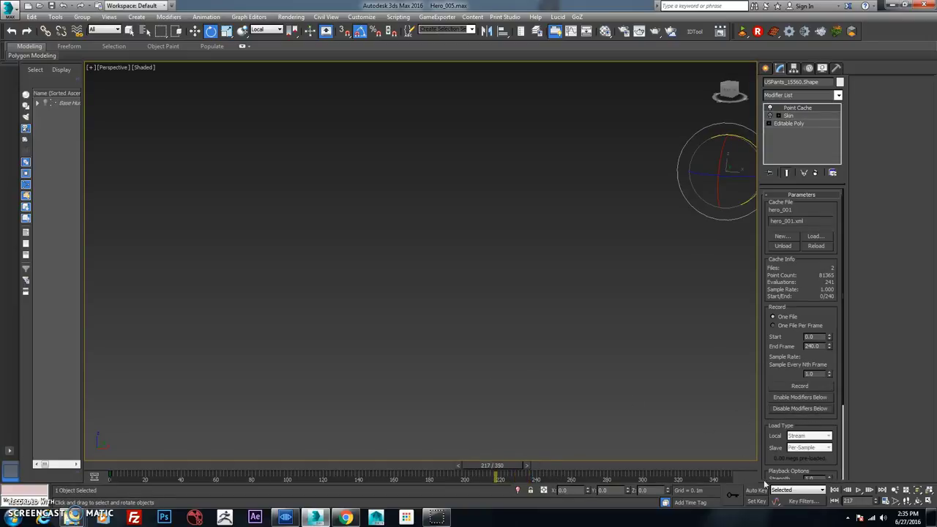
- From frame 0 with nothing selected, play and stop the cached walk, then orbit the view
left_click(835, 489)
left_click(707, 386)
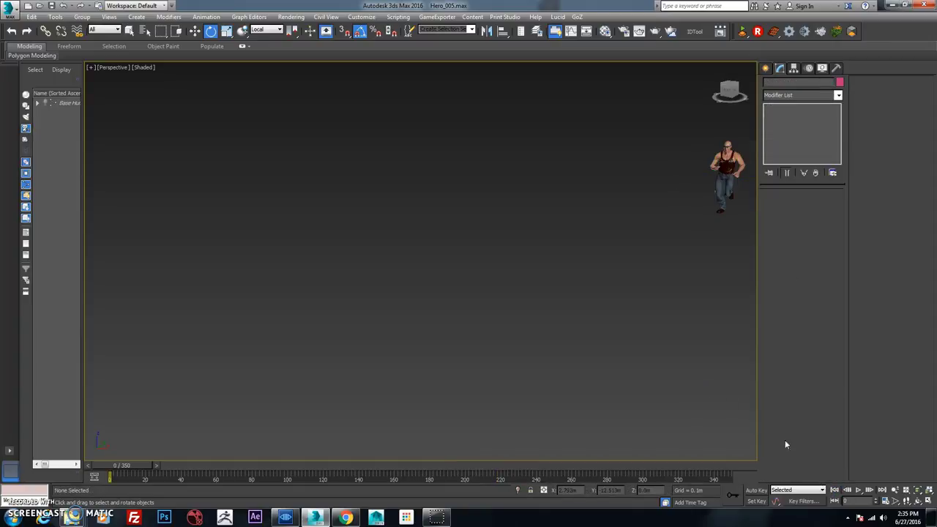
left_click(858, 490)
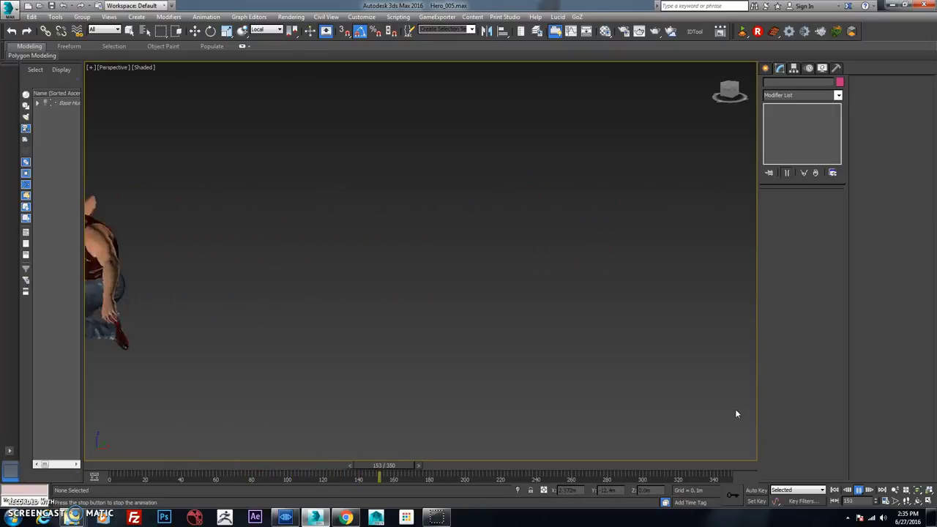
left_click(859, 489)
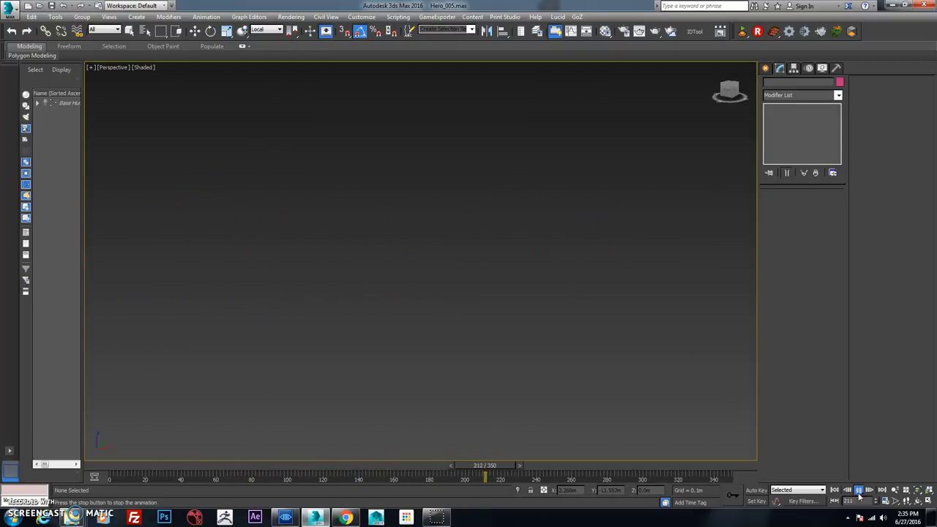
key("e")
middle_click_drag(403, 314, 454, 325, "alt")
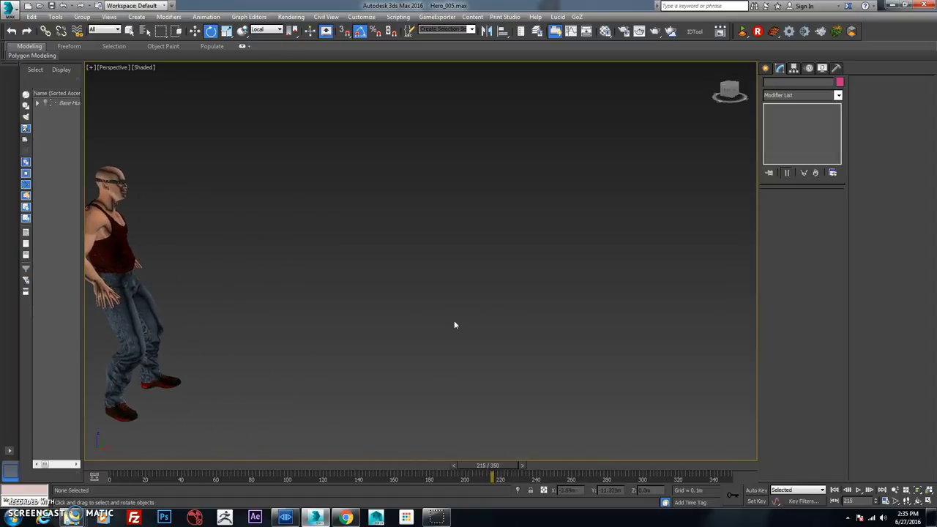
- Orbit slightly with Arc Rotate, replay the cached walk, and scrub back from frame 182
left_click(835, 489)
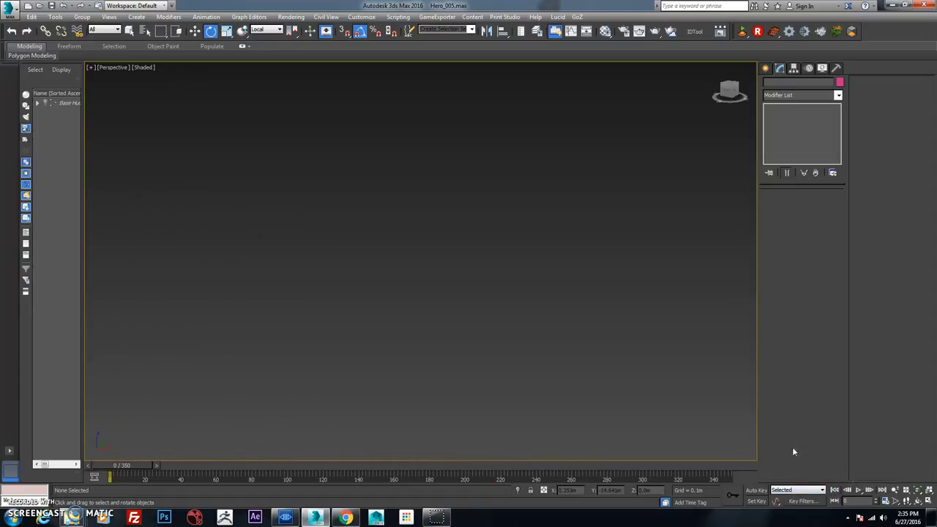
left_click(918, 500)
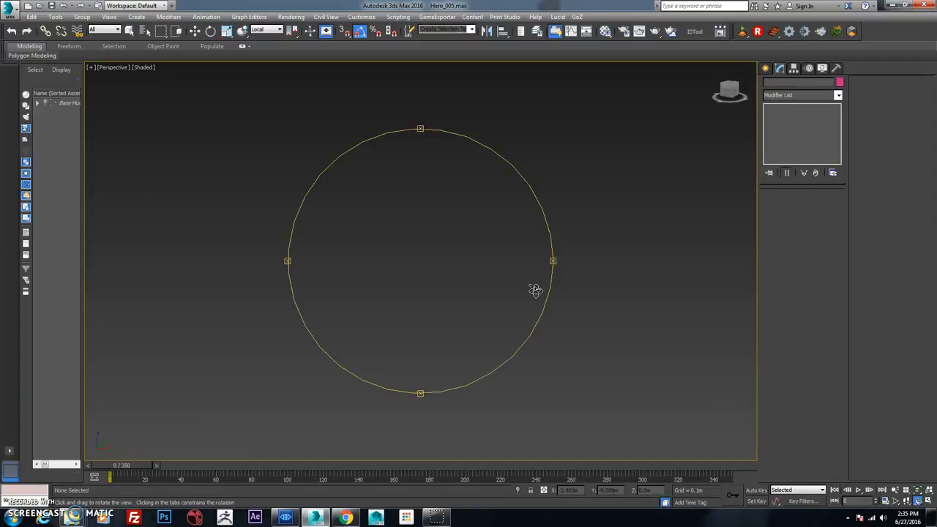
left_click_drag(536, 287, 537, 290)
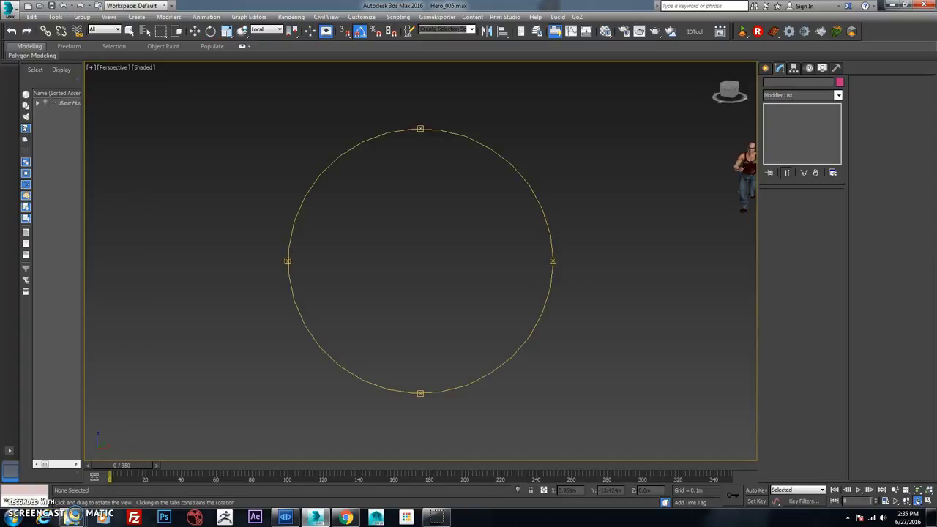
key("e")
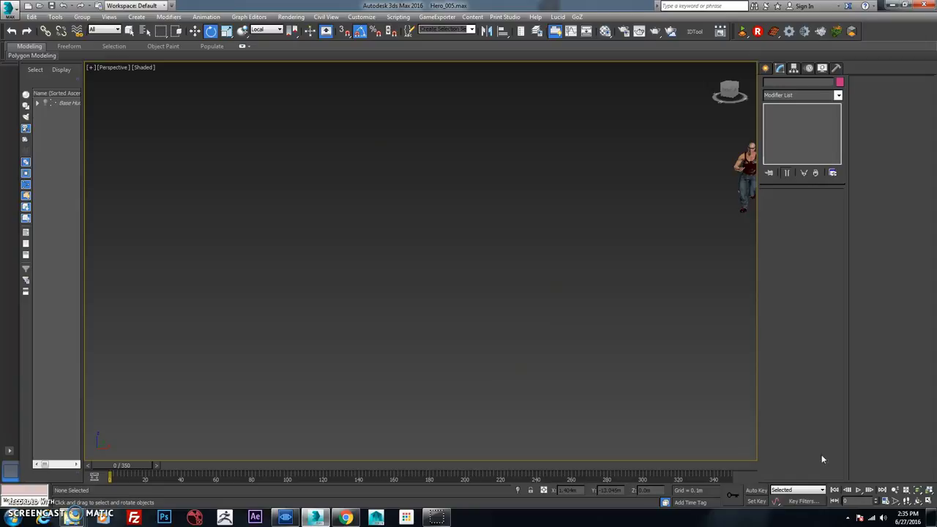
left_click(862, 490)
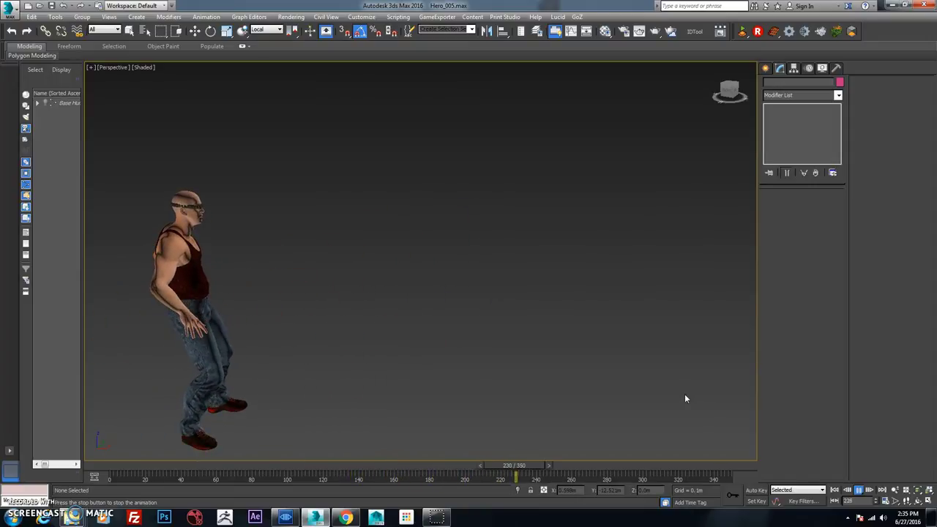
key("e")
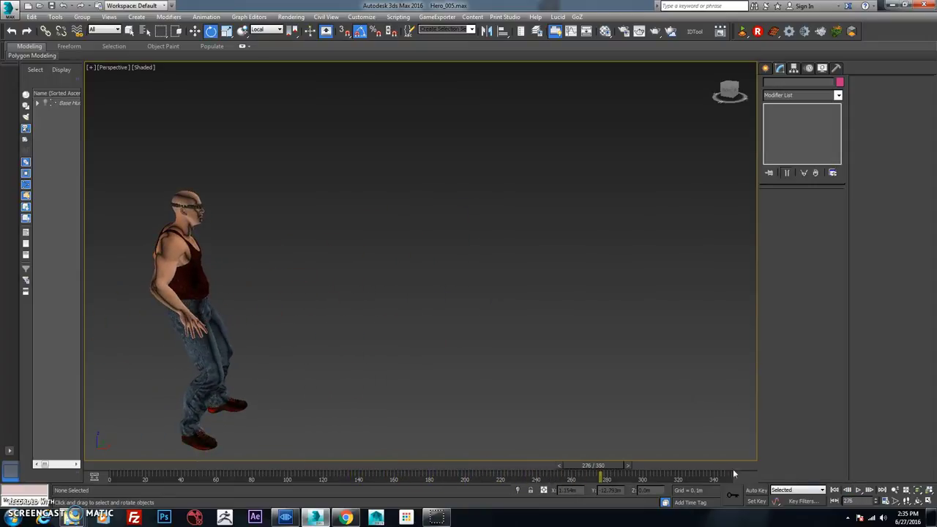
left_click(448, 465)
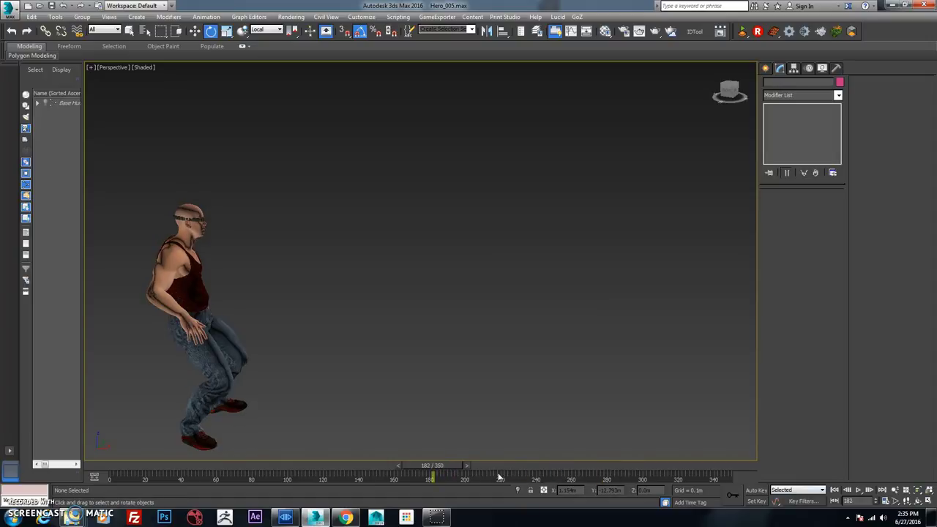
left_click_drag(446, 471, 472, 466)
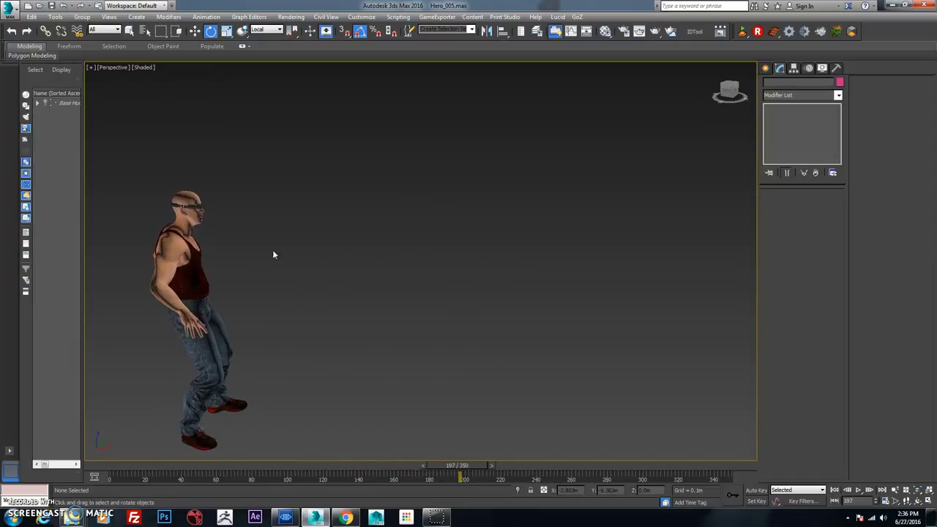
- Rotate the character mesh to face the camera, deselect, pan, and scrub the timeline
left_click(249, 299)
left_click_drag(248, 299, 309, 263)
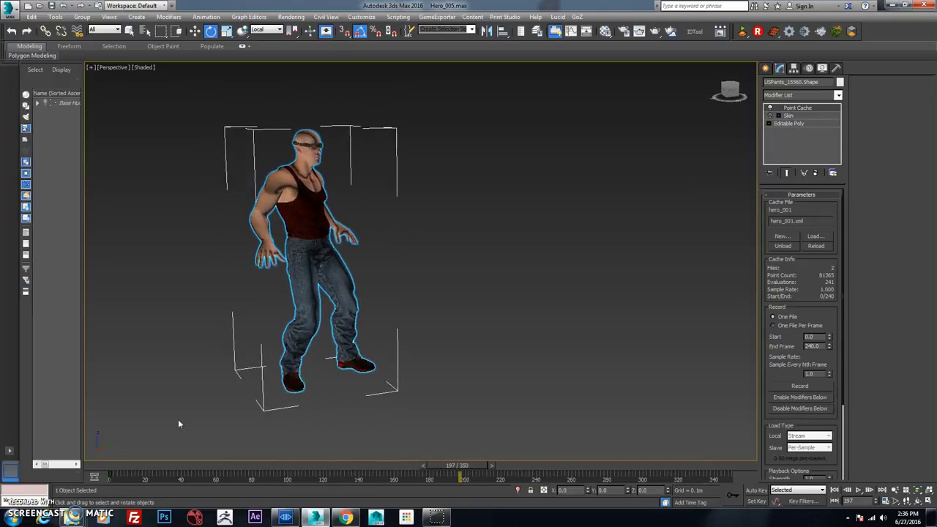
left_click(215, 408)
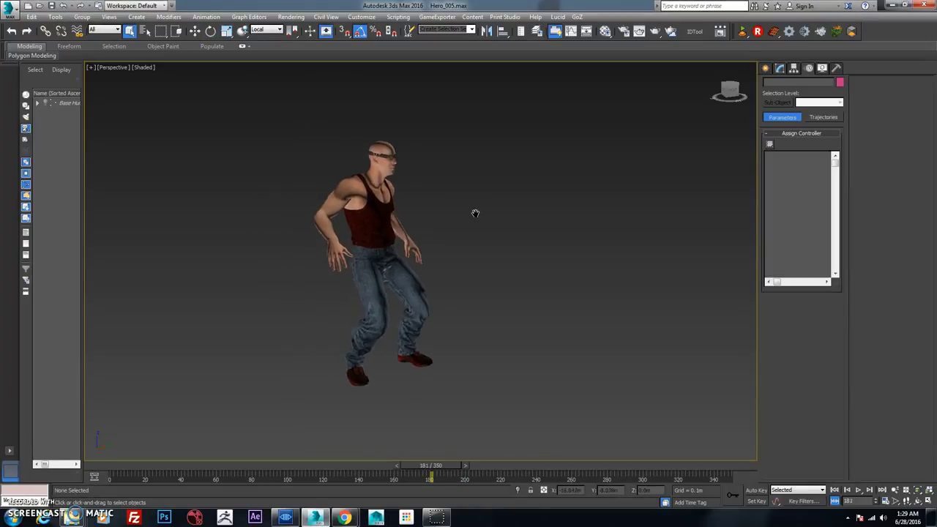
middle_click_drag(475, 213, 472, 229)
left_click_drag(431, 465, 453, 451)
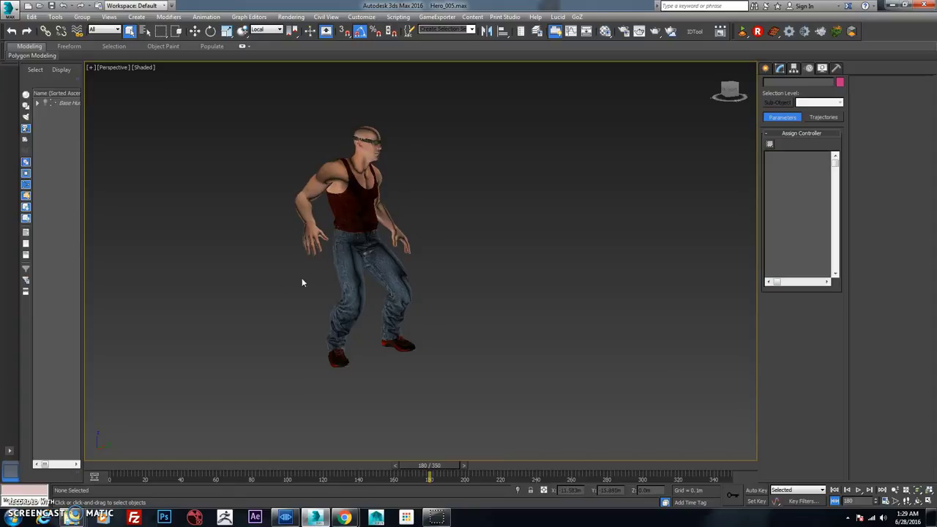
- Unhide all objects, hide the skin mesh to leave only the green rig, and scrub to frame 175
left_click(350, 256)
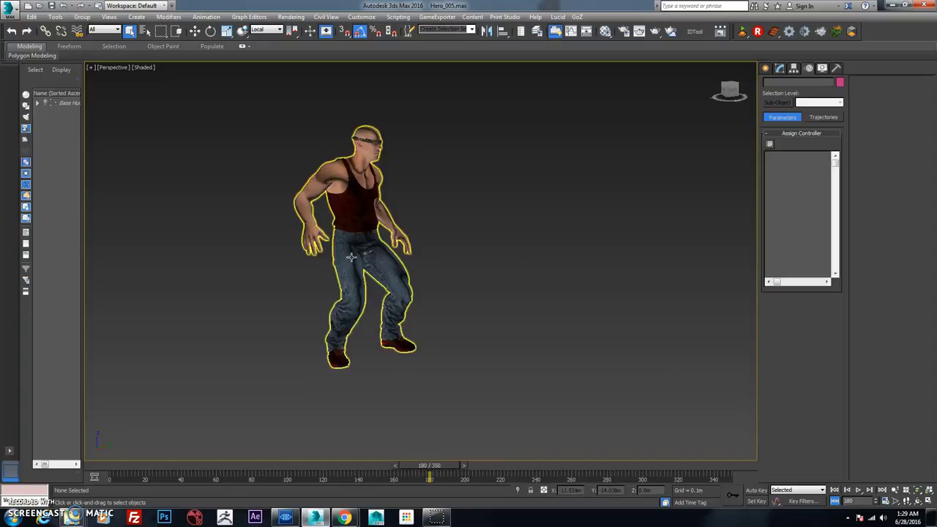
right_click(404, 248)
left_click(438, 211)
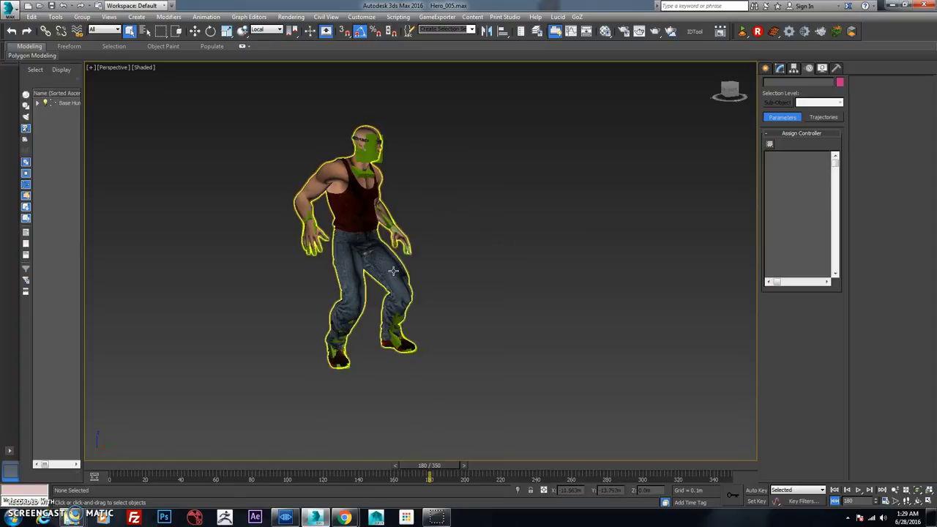
left_click(395, 269)
right_click(403, 259)
left_click(428, 235)
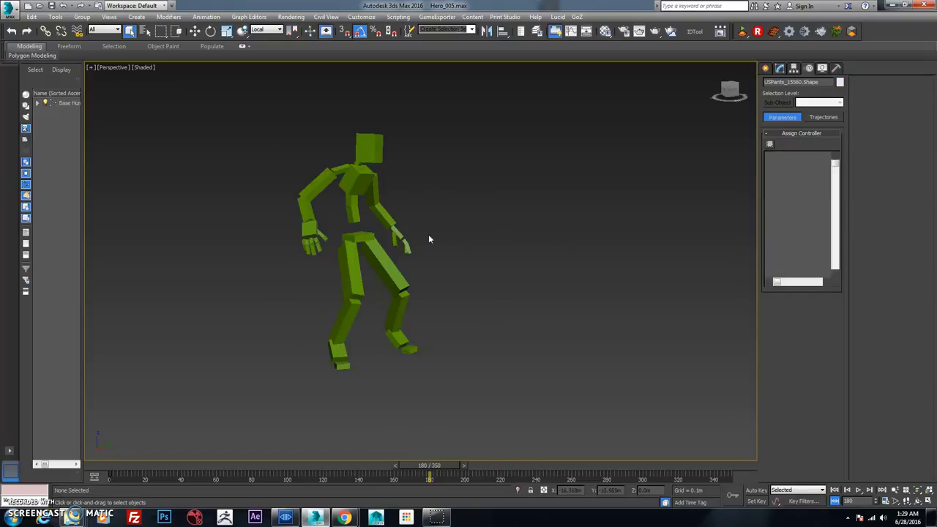
mouse_move(454, 467)
left_mouse_down()
mouse_move(385, 466)
mouse_move(458, 465)
mouse_move(433, 467)
mouse_move(448, 469)
left_mouse_up()
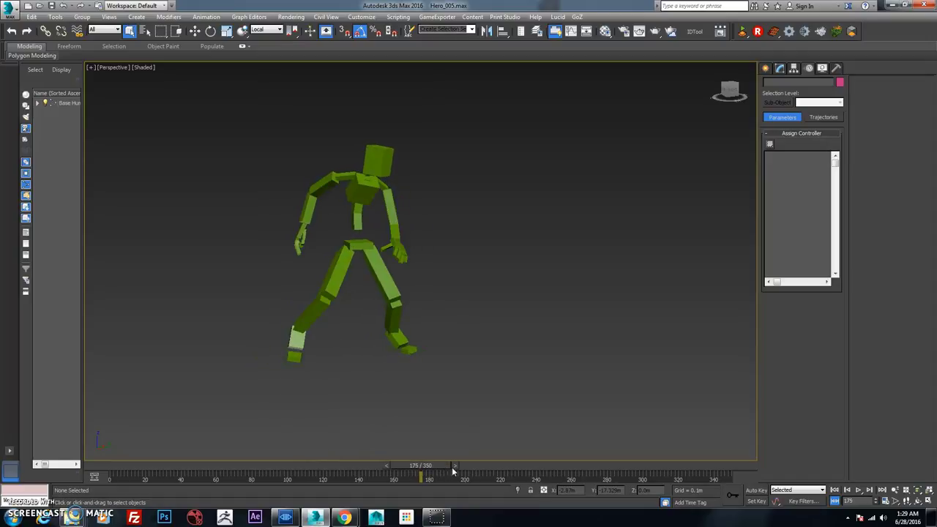
- Turn on Auto Key, select Base Human's main CAT helper, and show its Layer Manager
left_click(757, 491)
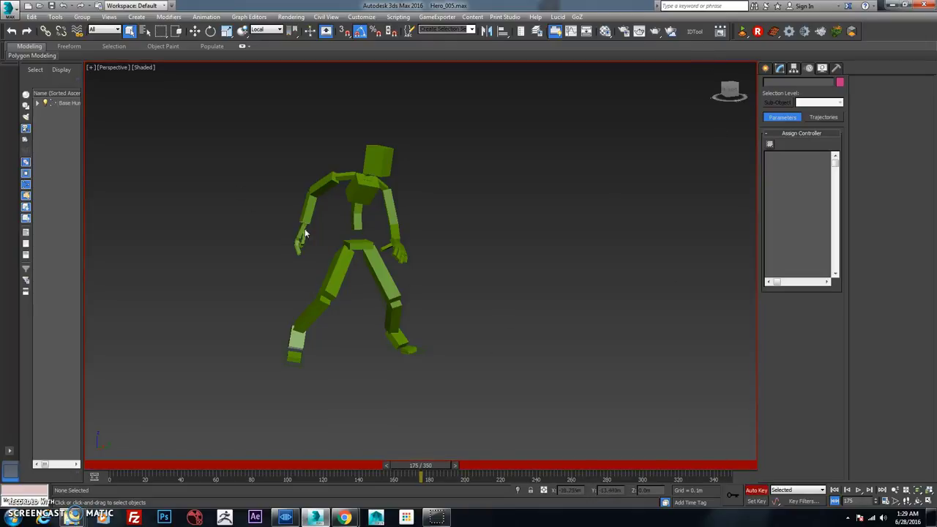
left_click(358, 244)
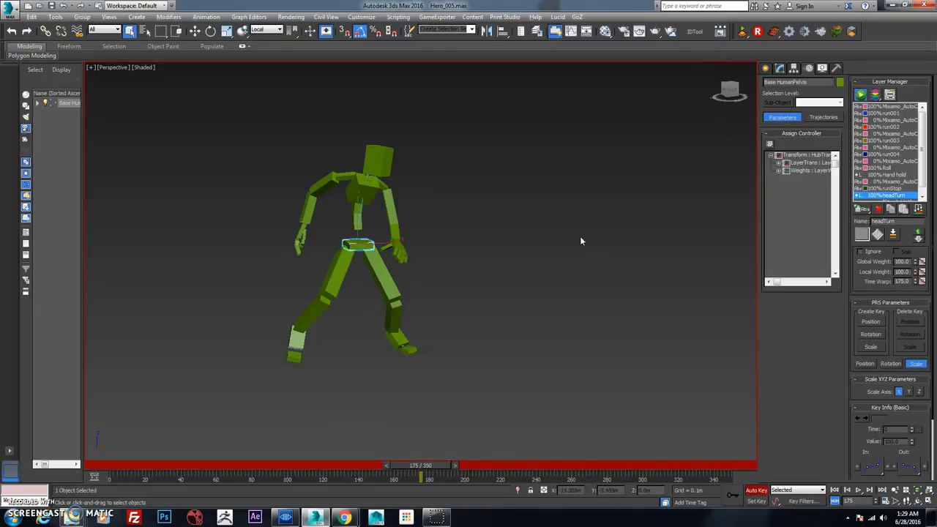
middle_click_drag(580, 241, 600, 205, "alt")
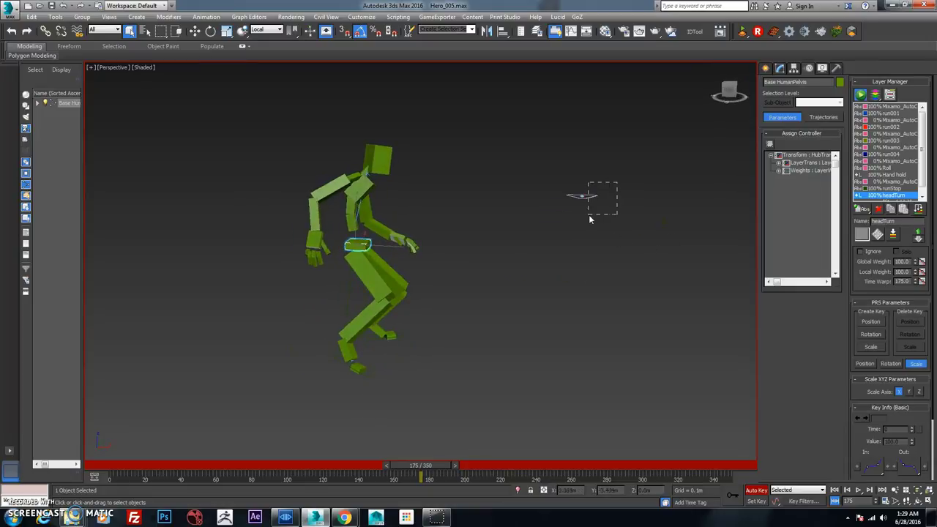
left_click_drag(589, 215, 590, 216)
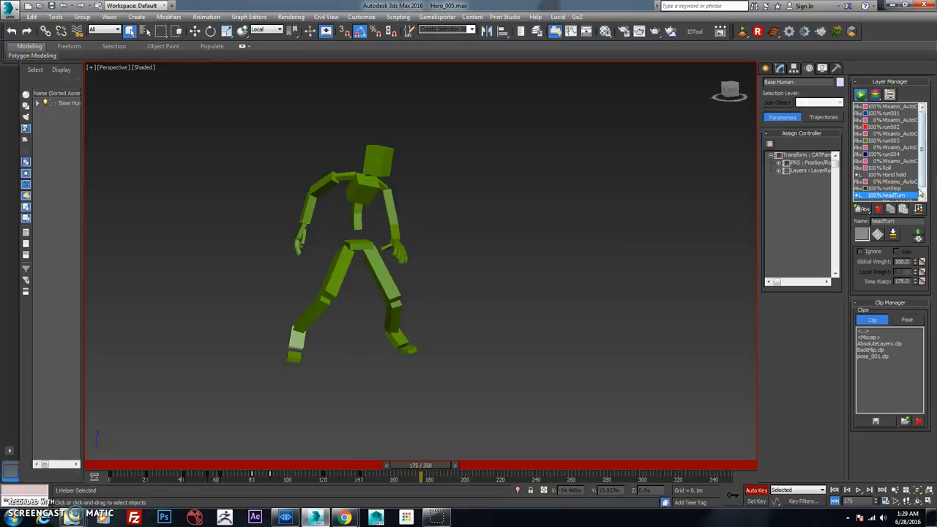
left_click(923, 196)
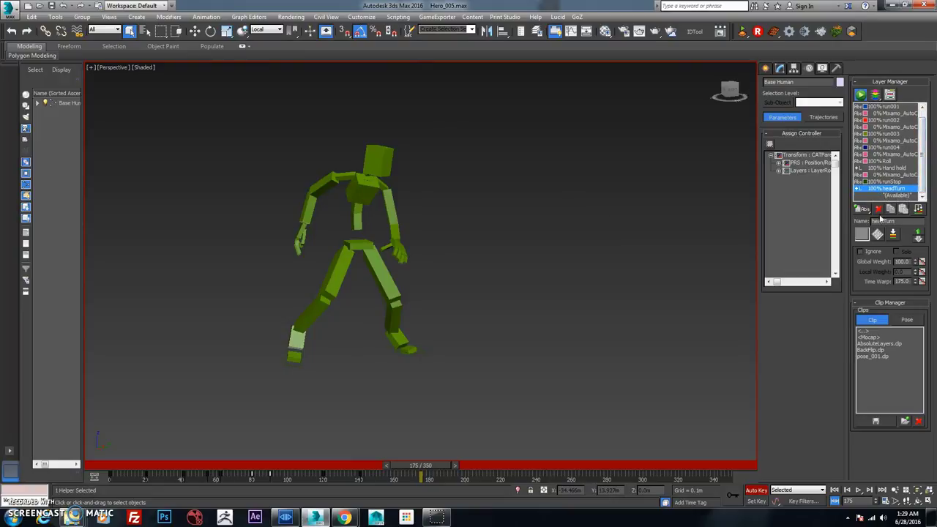
- Add an Absolute layer in the Layer Manager and start typing the name ButtonPress
left_click_drag(863, 212, 864, 225)
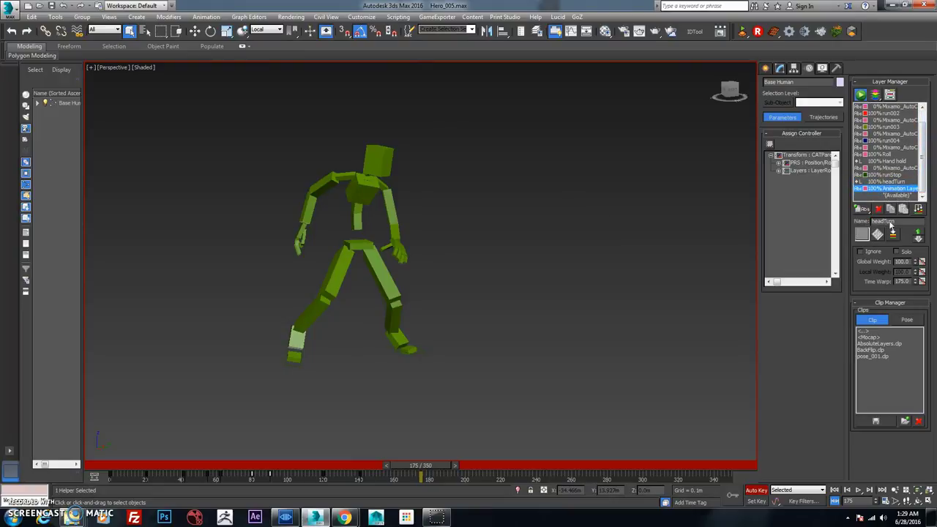
left_click(921, 221)
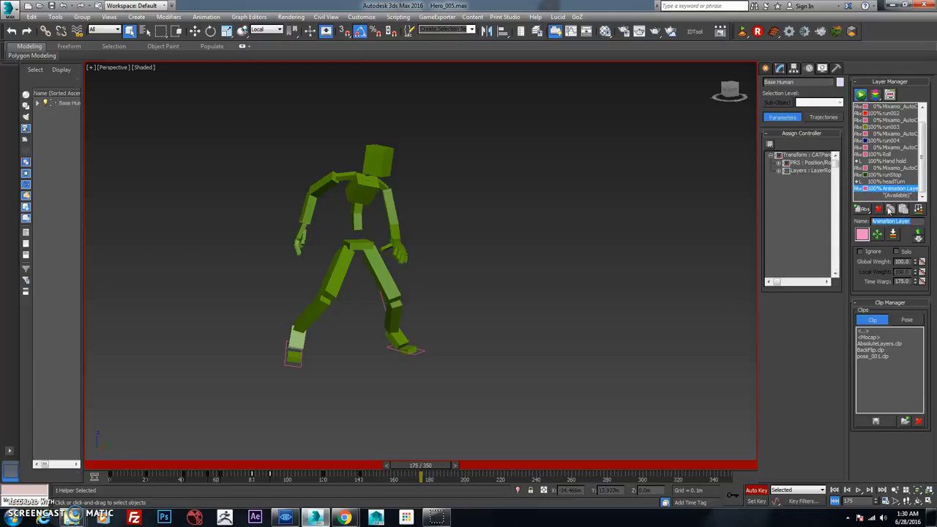
type("ButtonPress")
- Confirm the ButtonPress name and give the layer a fully saturated purple colour
key("Return")
left_click(861, 234)
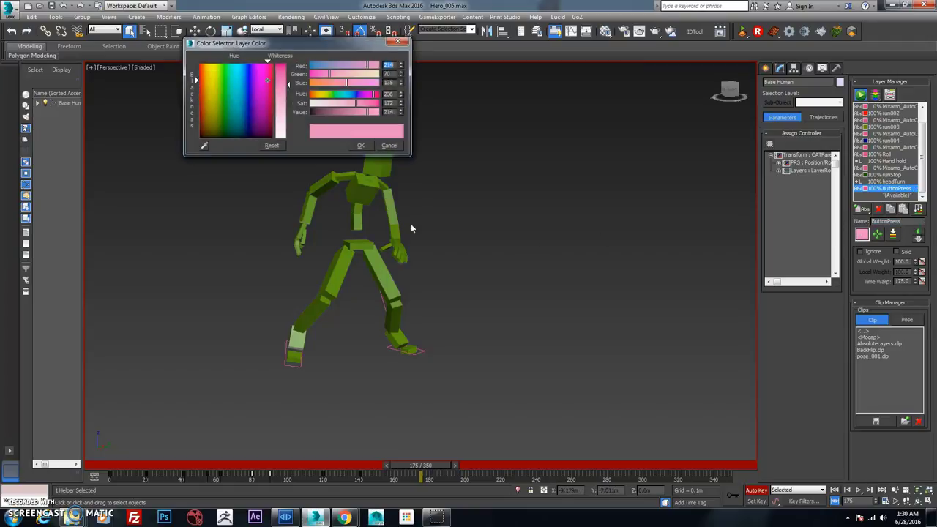
left_click(251, 104)
left_click_drag(282, 85, 292, 59)
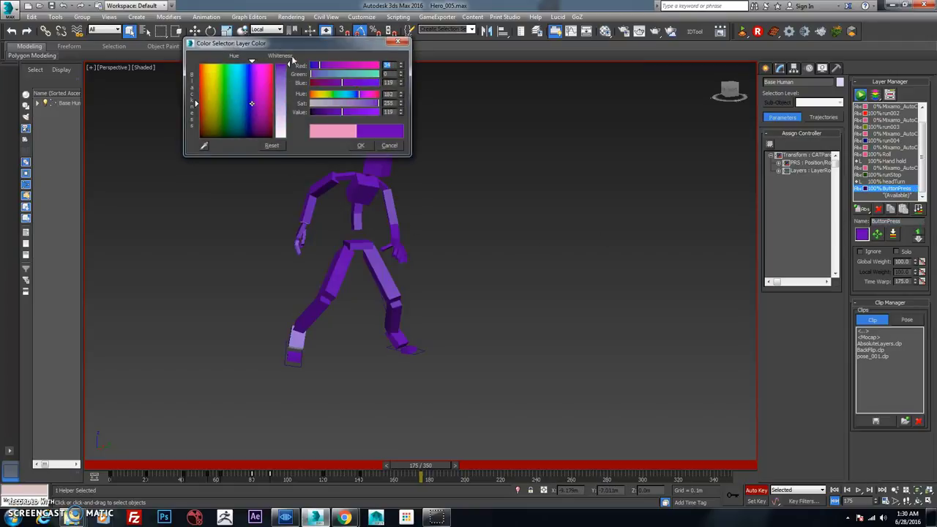
left_click(361, 145)
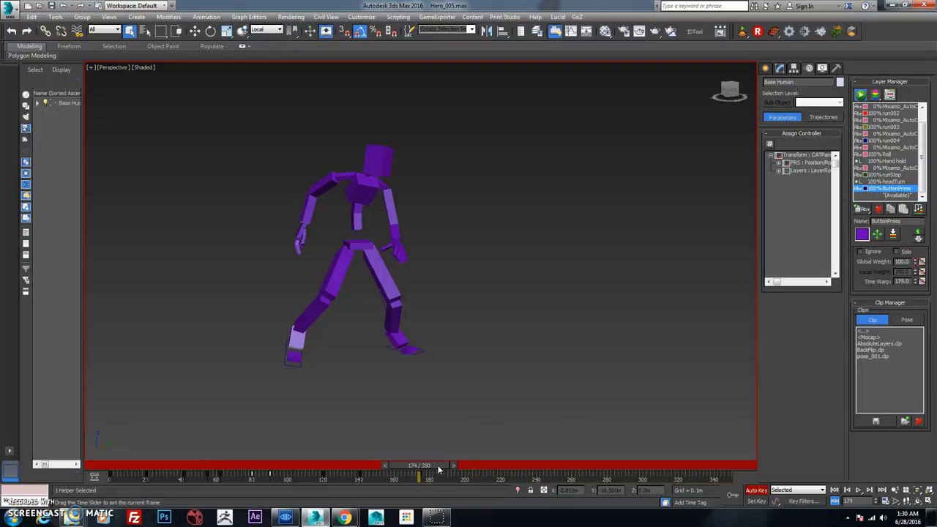
left_click_drag(439, 468, 435, 472)
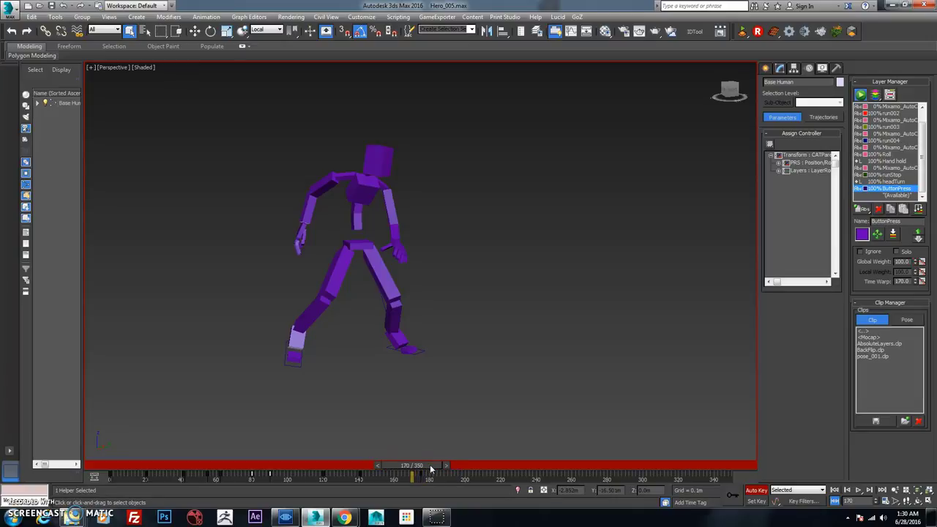
right_click(920, 263)
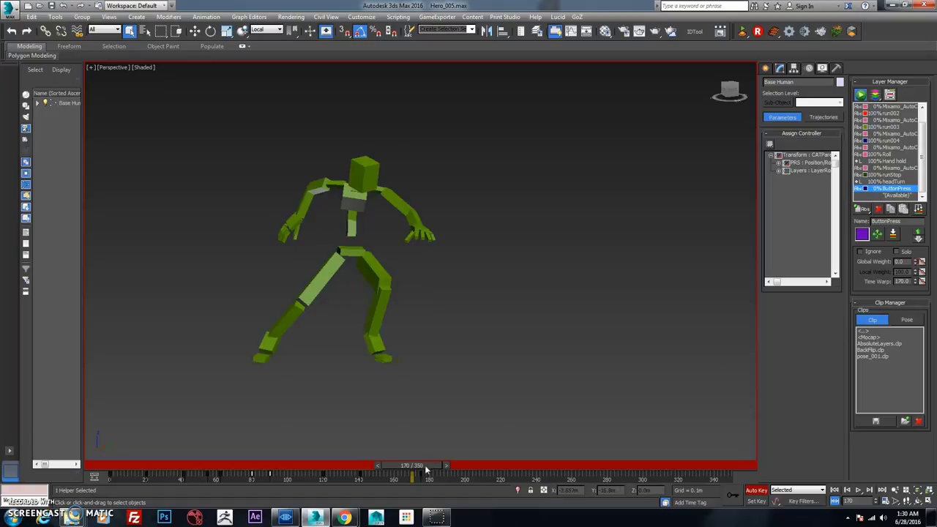
left_click_drag(427, 469, 124, 469)
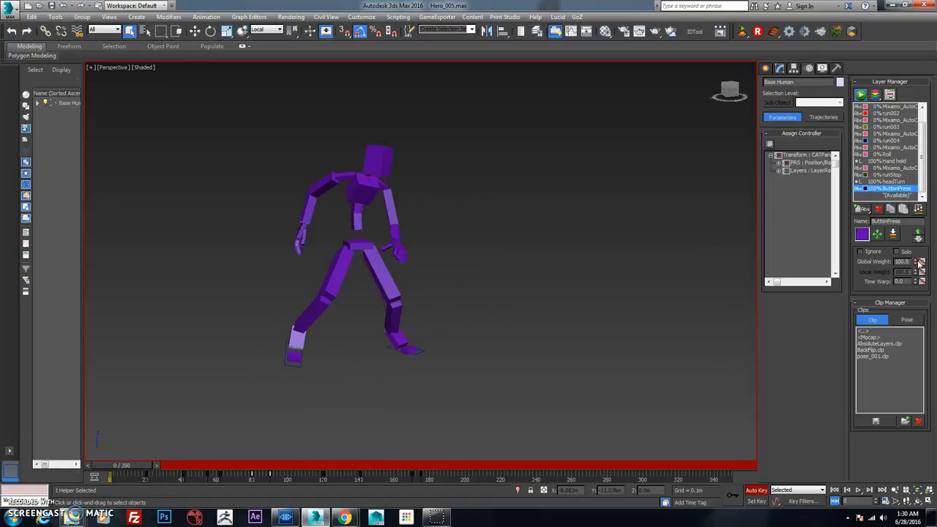
right_click(920, 262)
left_click_drag(130, 471, 432, 452)
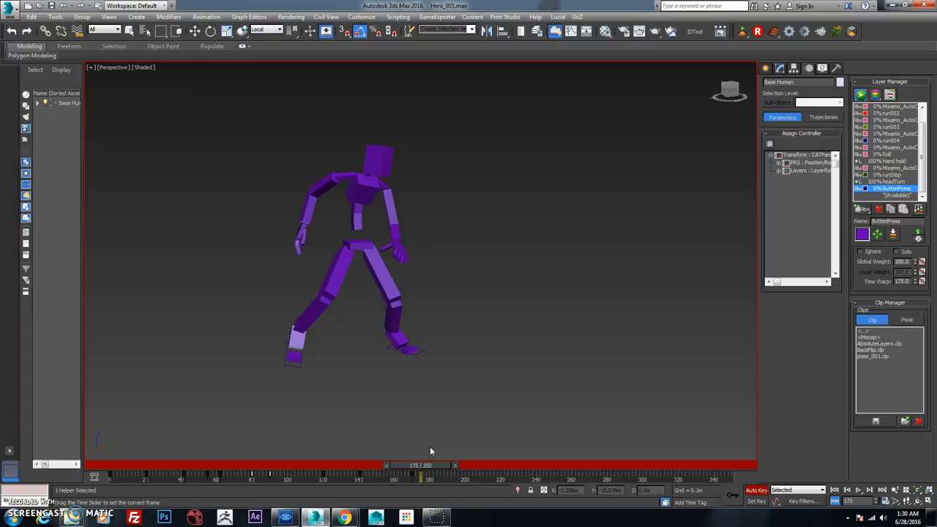
left_click_drag(430, 452, 442, 449)
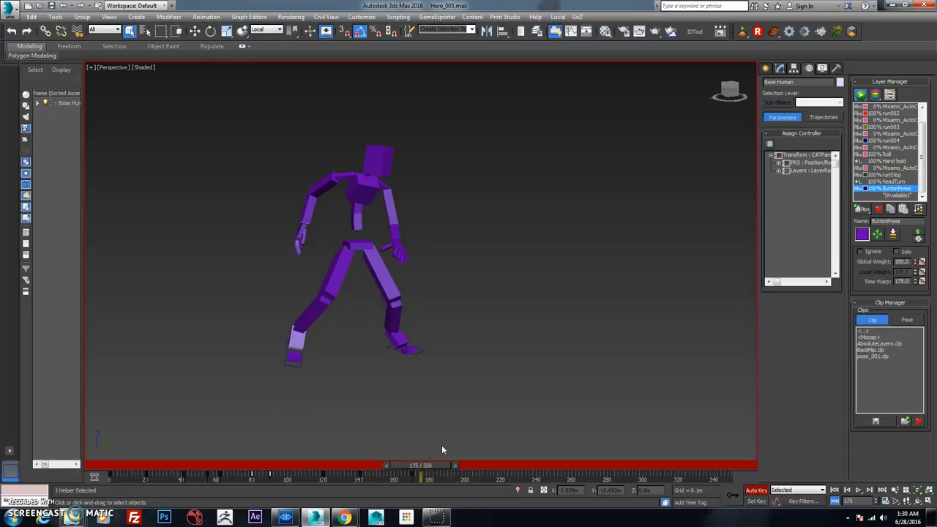
- At frame 175, rotate the ribcage about -15° on Z, the pelvis 15° on X, and the head
left_click(364, 196)
key("e")
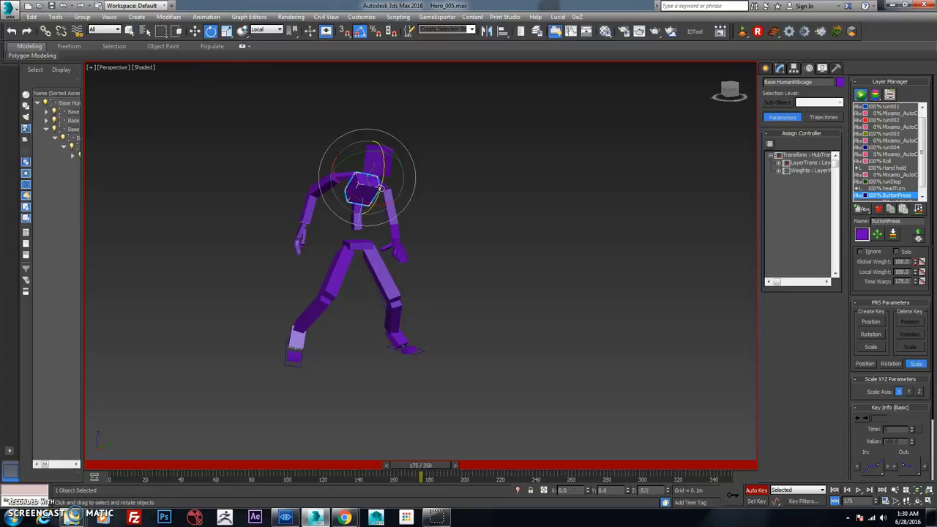
mouse_move(381, 188)
left_mouse_down()
mouse_move(383, 180)
mouse_move(382, 188)
left_mouse_up()
left_click_drag(380, 186, 398, 198)
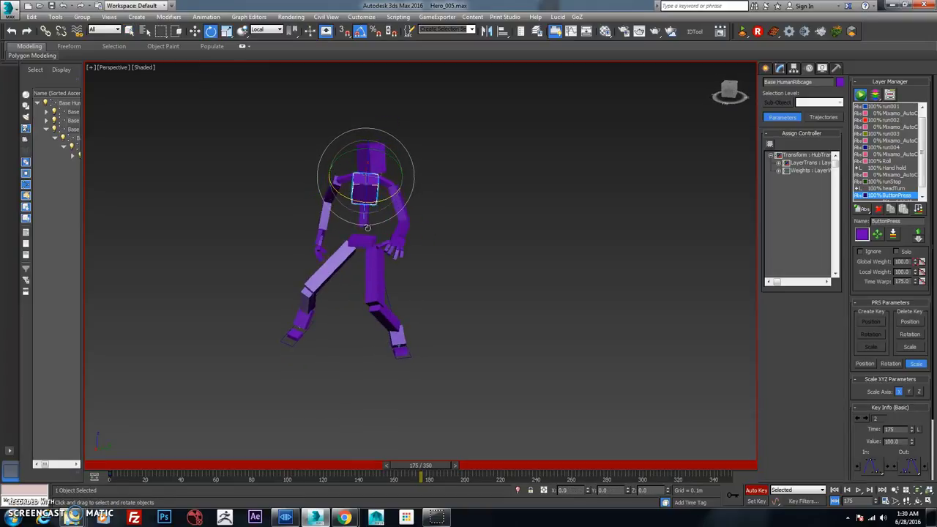
left_click(372, 247)
left_click_drag(371, 250, 379, 252)
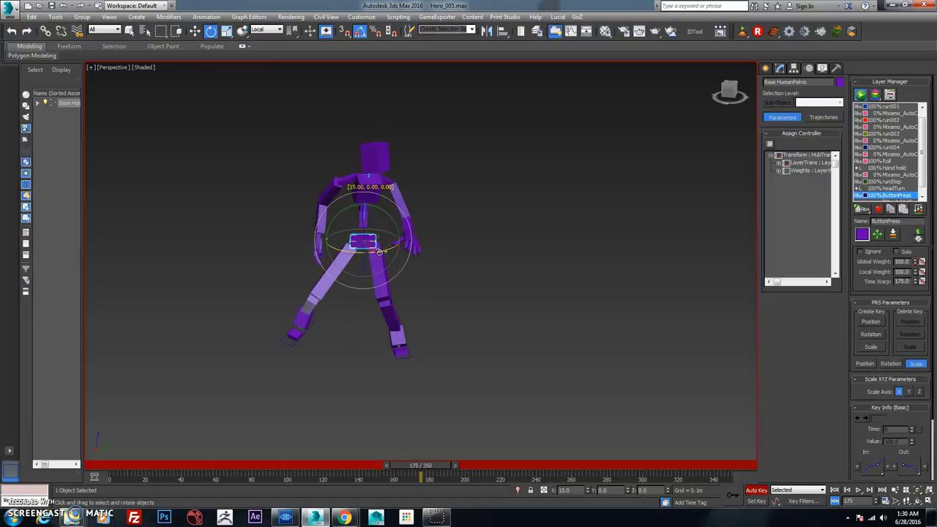
left_click(379, 175)
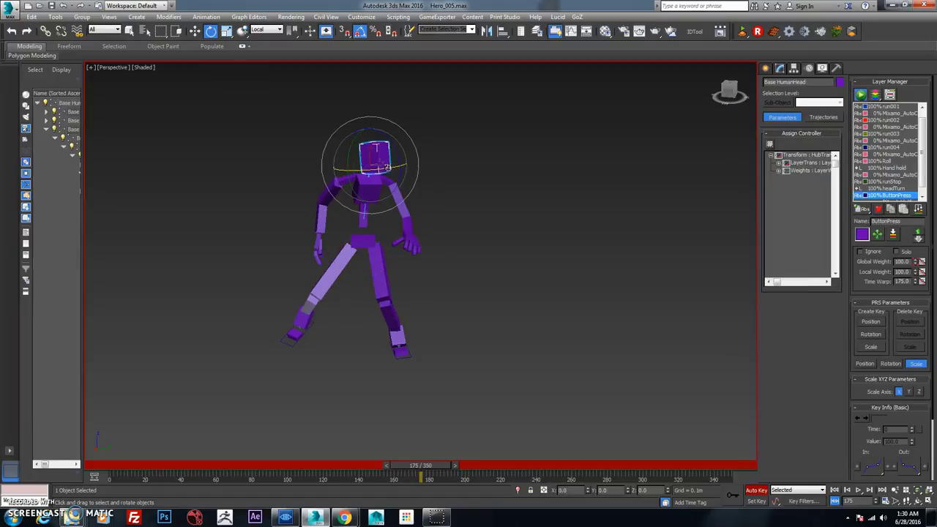
left_click_drag(387, 167, 392, 166)
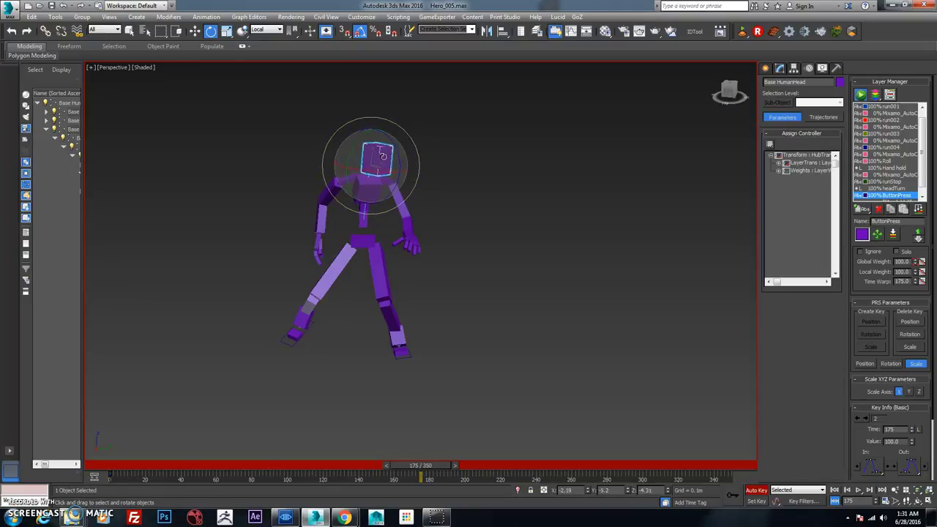
- Raise the right upper arm, then undo several changes with Ctrl+Z
left_click(324, 188)
left_click_drag(324, 188, 367, 171)
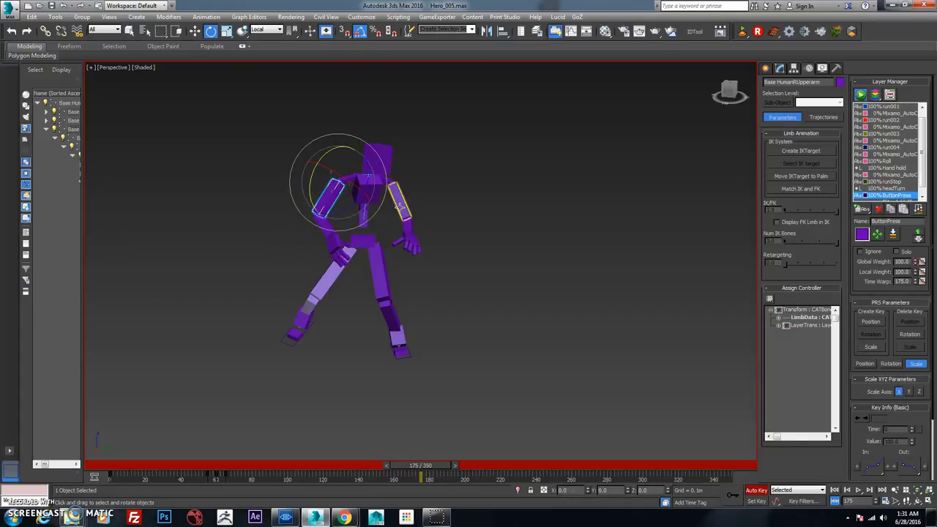
key("ctrl+z")
key("ctrl+z")
key("ctrl+z")
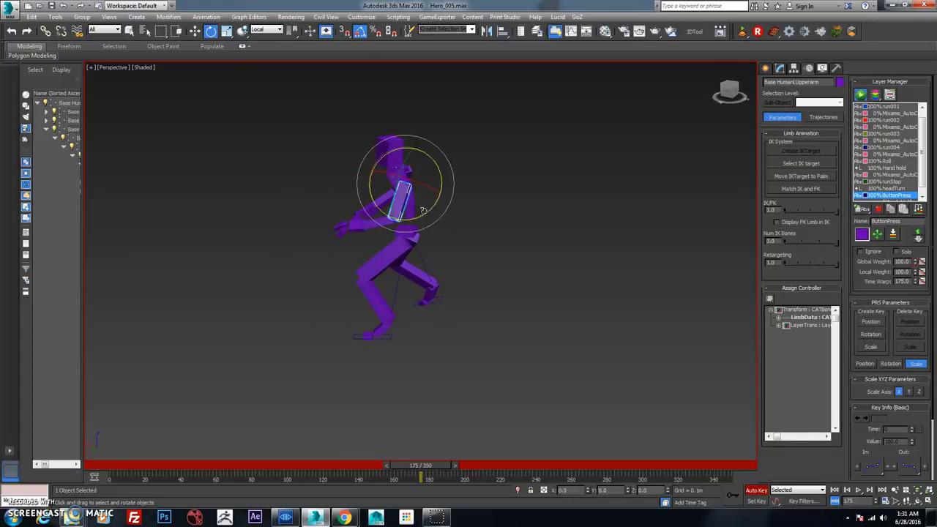
key("ctrl+z")
key("ctrl+z")
key("ctrl+z")
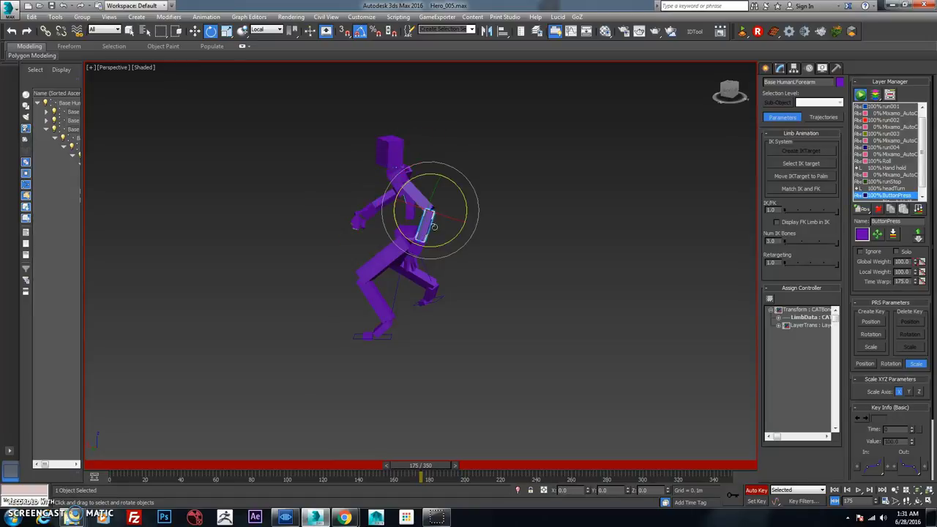
key("ctrl+z")
key("ctrl+z")
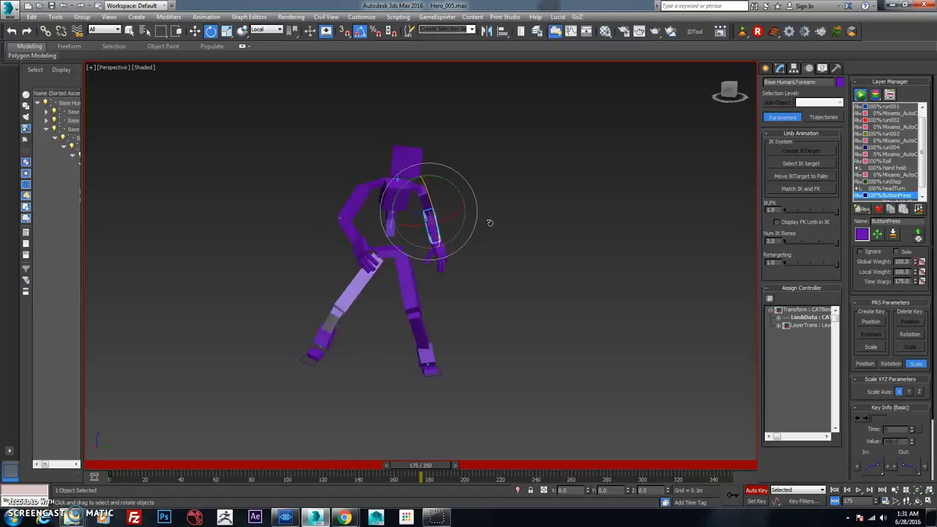
key("ctrl+z")
key("ctrl+z")
key("ctrl+z")
key("ctrl+z")
key("ctrl+z")
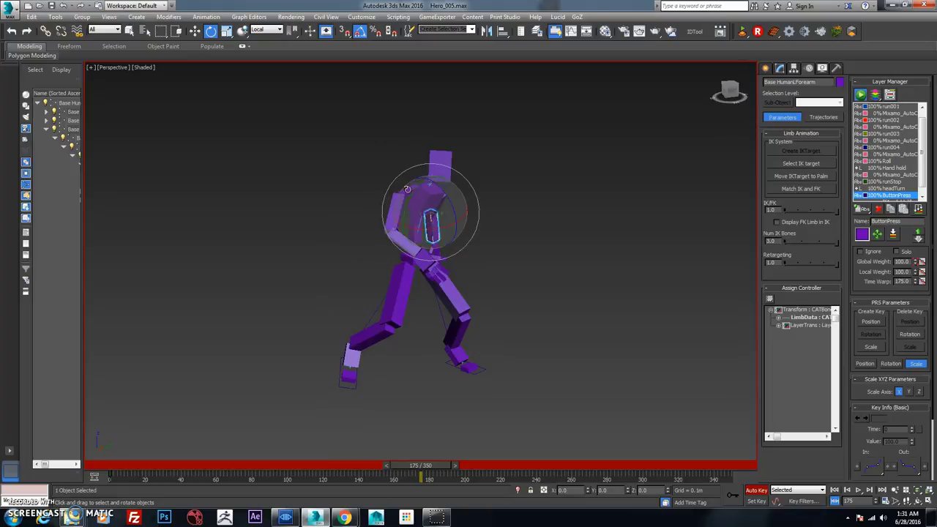
key("ctrl+z")
key("ctrl+z")
key("ctrl+z")
key("ctrl+z")
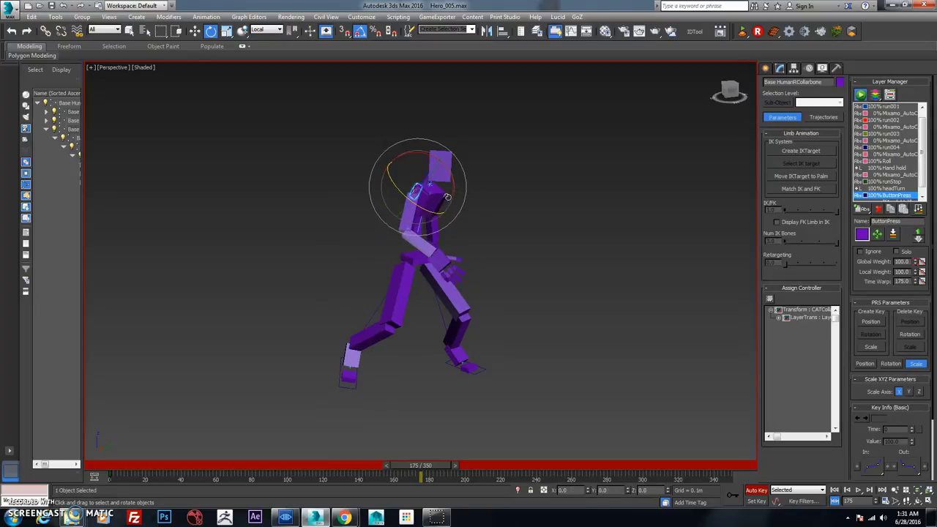
- Raise the right upper arm to 45° on Z, turn the right palm upward, and rotate the ribcage
left_click_drag(435, 224, 448, 224)
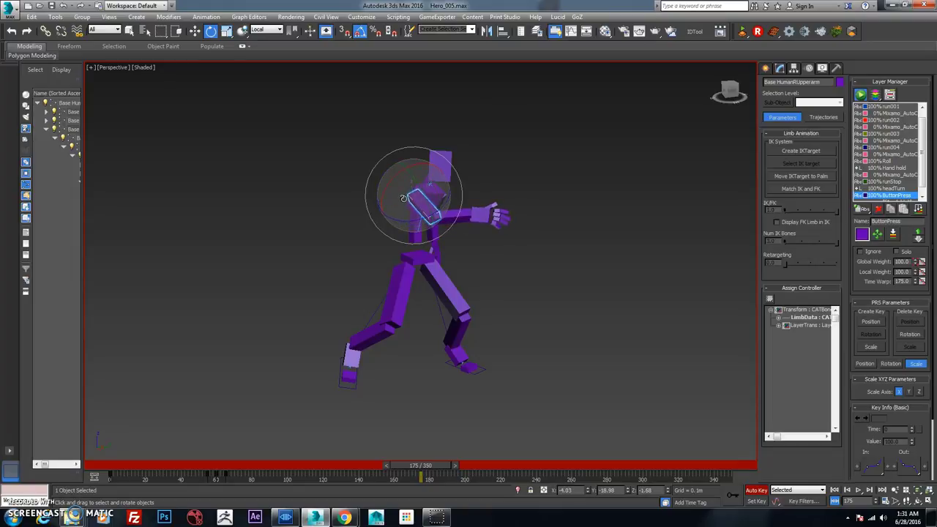
left_click(467, 214)
middle_click_drag(467, 214, 416, 218, "alt")
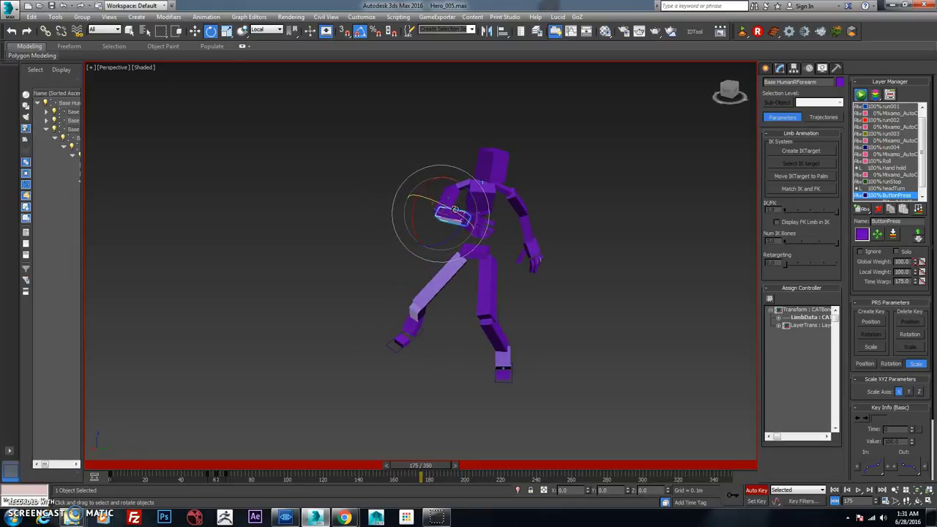
middle_click_drag(473, 222, 466, 222, "alt")
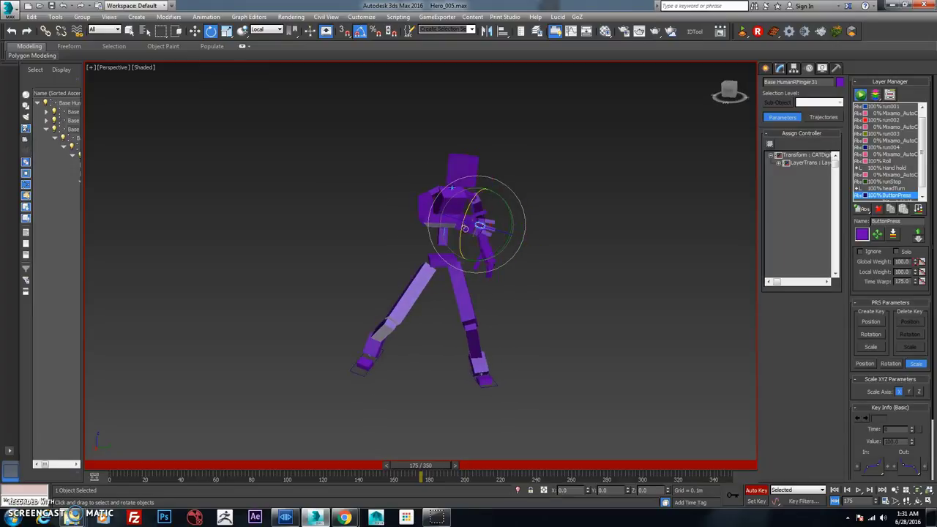
left_click(463, 222)
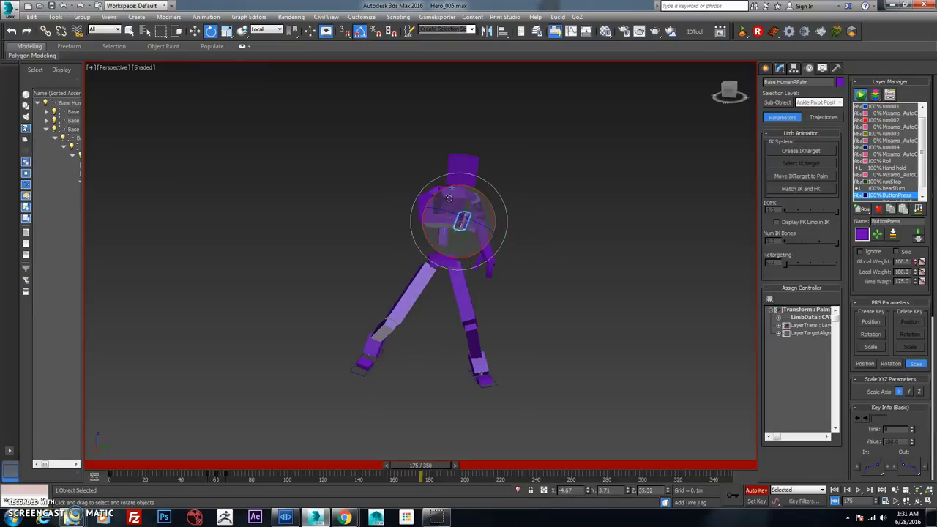
middle_click_drag(443, 195, 504, 228, "alt")
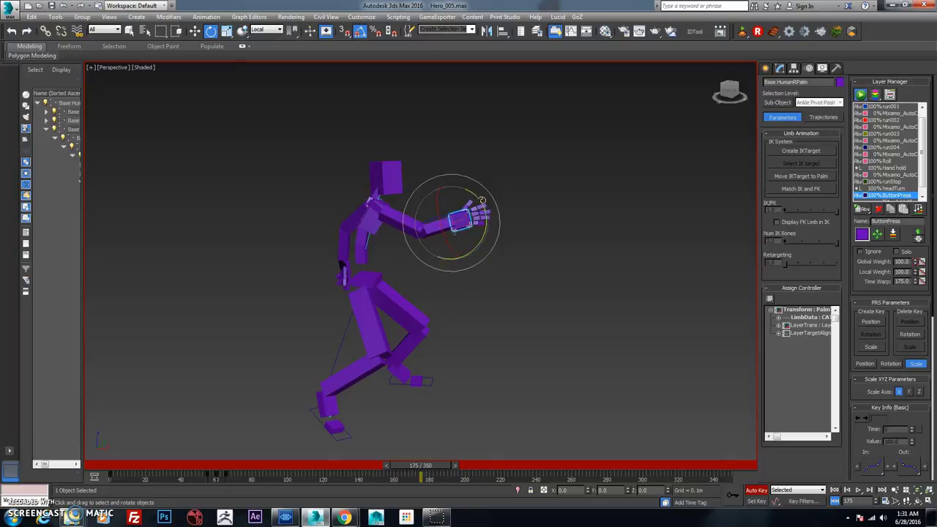
mouse_move(482, 199)
left_mouse_down()
mouse_move(479, 183)
mouse_move(477, 195)
left_mouse_up()
middle_click_drag(478, 194, 488, 220, "alt")
left_click(375, 225)
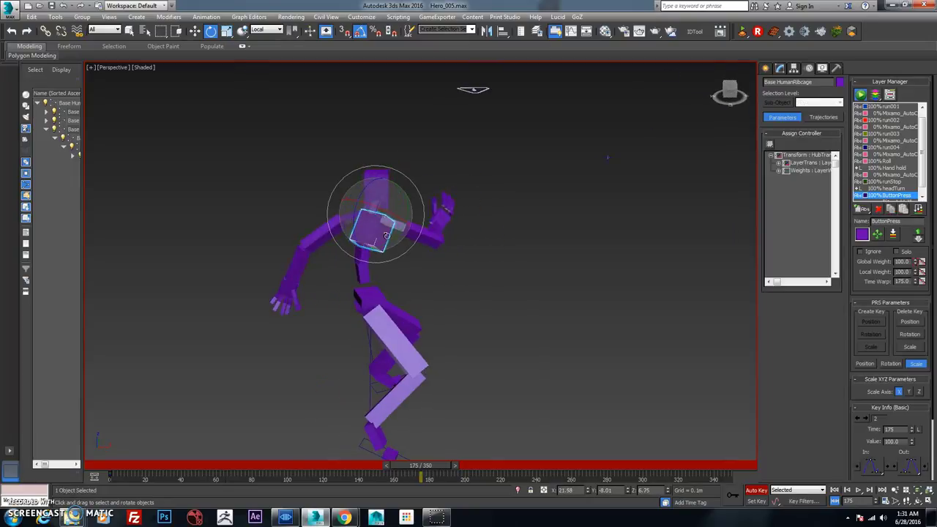
left_click_drag(386, 235, 366, 265)
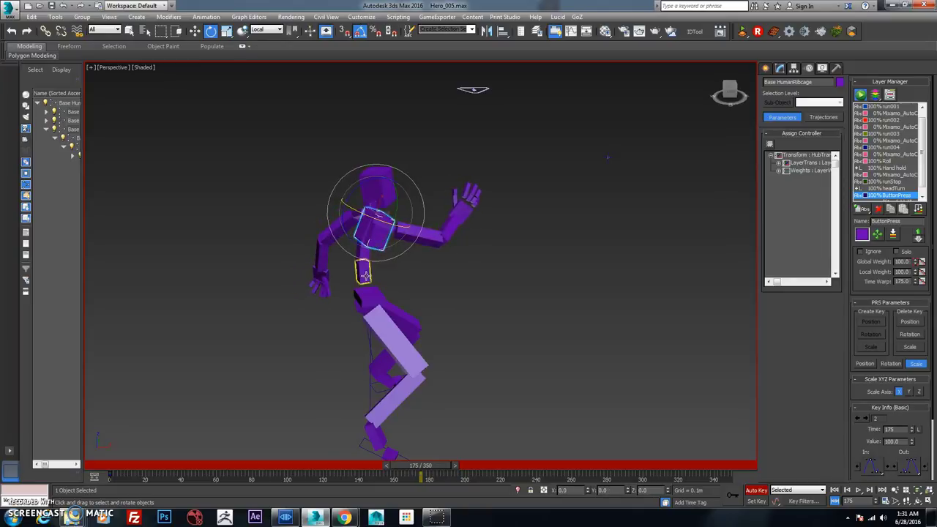
- Step down through Spine2 and Spine1 to the pelvis, tilt it about 5°, and scrub back to frame 170
left_click(364, 275)
left_click(364, 257)
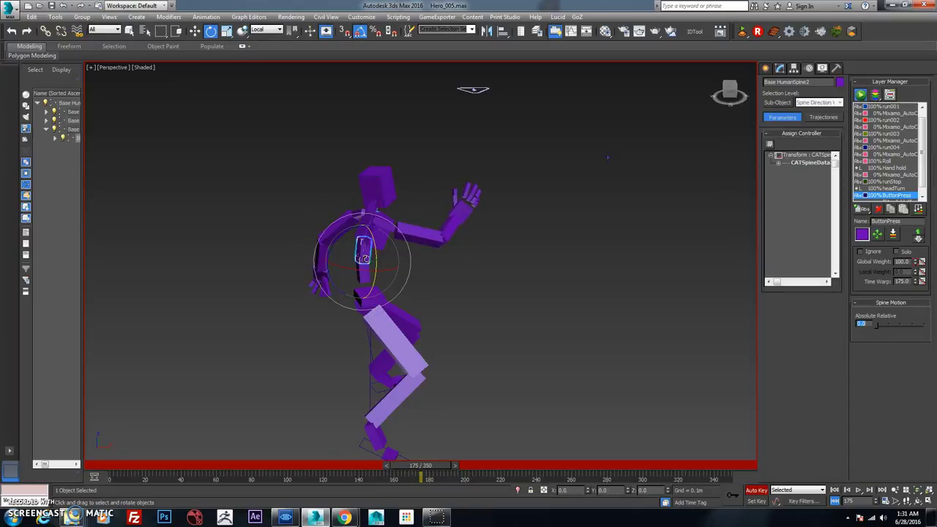
left_click(357, 271)
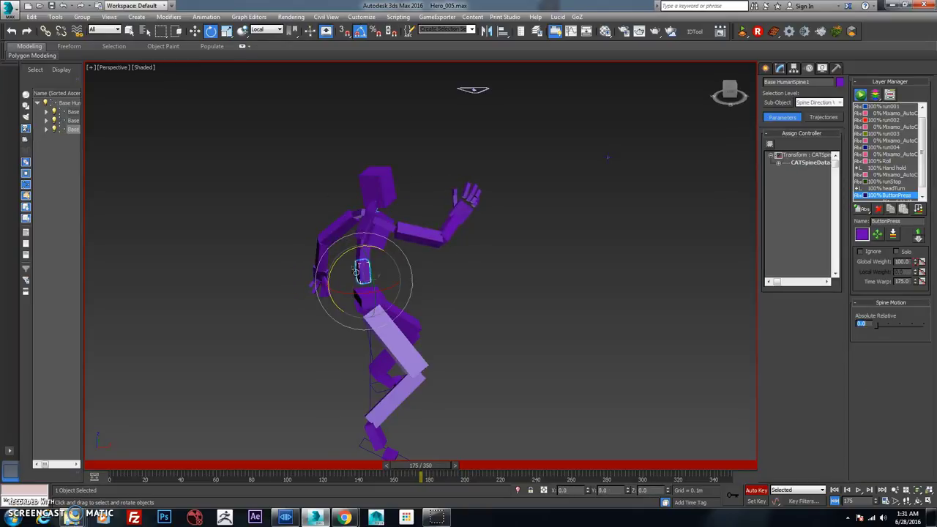
left_click(368, 298)
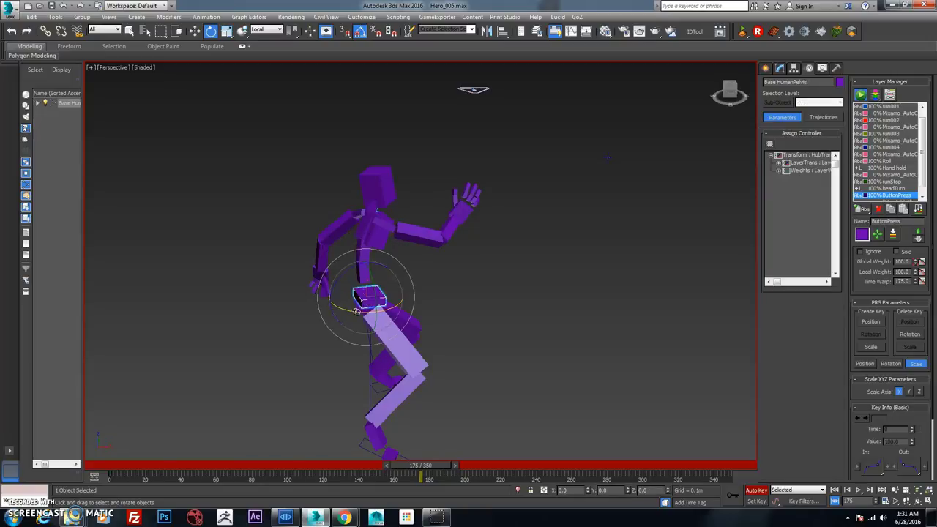
left_click_drag(366, 302, 371, 314)
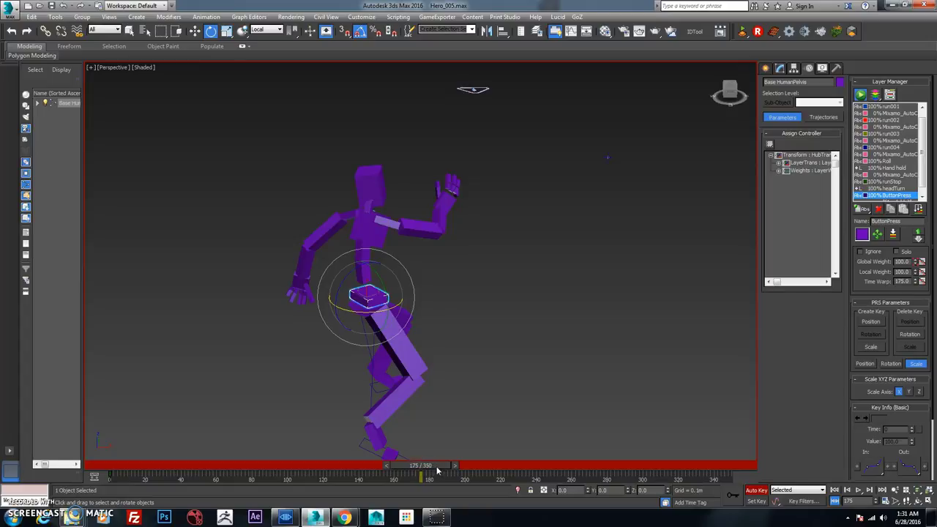
mouse_move(437, 470)
left_mouse_down()
mouse_move(410, 473)
mouse_move(438, 474)
mouse_move(430, 476)
left_mouse_up()
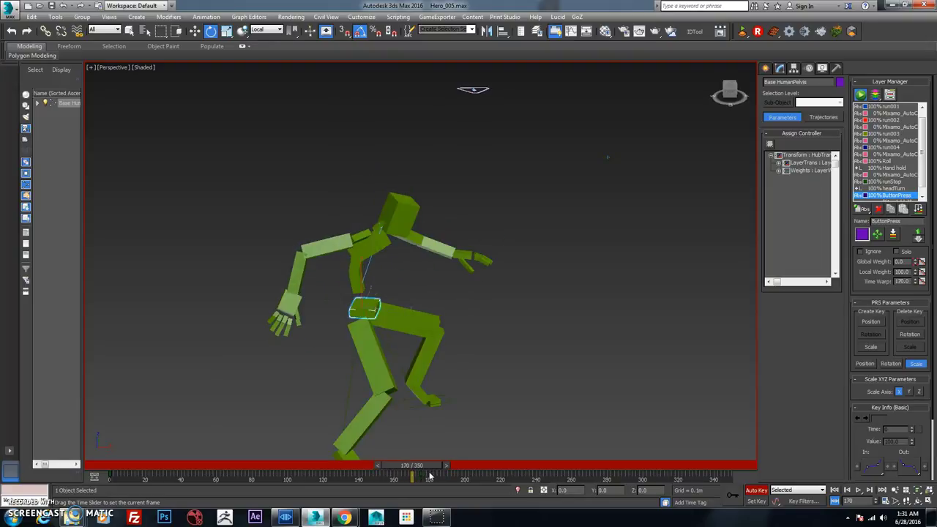
- Select the whole rig and shift its ButtonPress keys on the track bar from frame 175 to 178
double_click(386, 331)
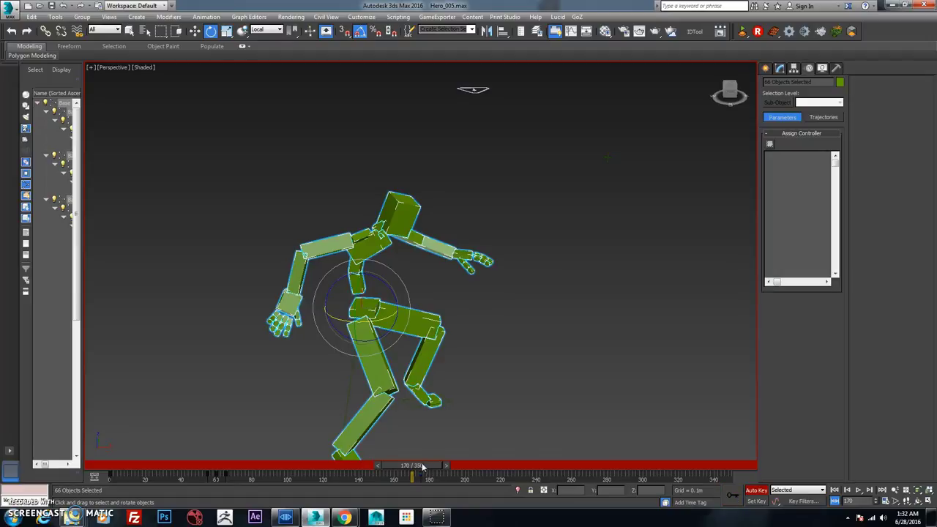
left_click_drag(422, 467, 437, 469)
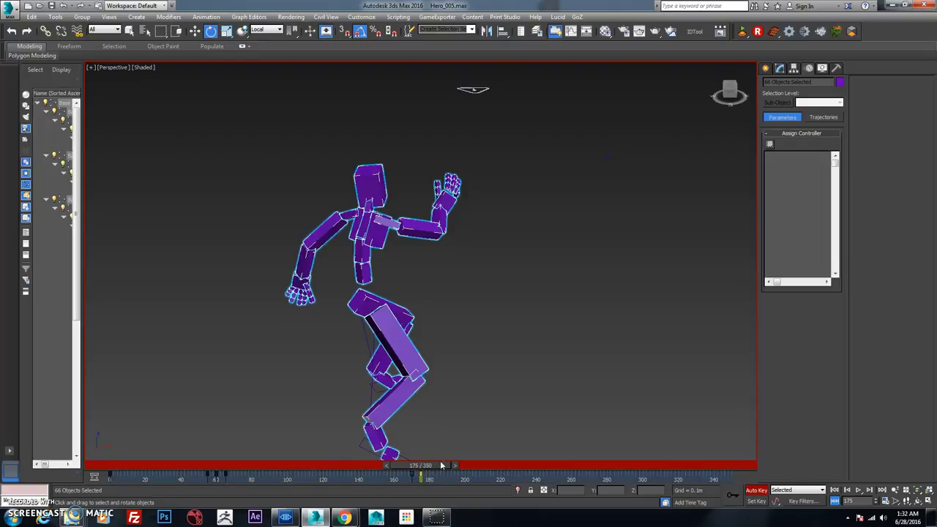
left_click_drag(420, 476, 455, 465)
- Adjust the view, scrub back to frame 134, and play the animation with nothing selected
key("e")
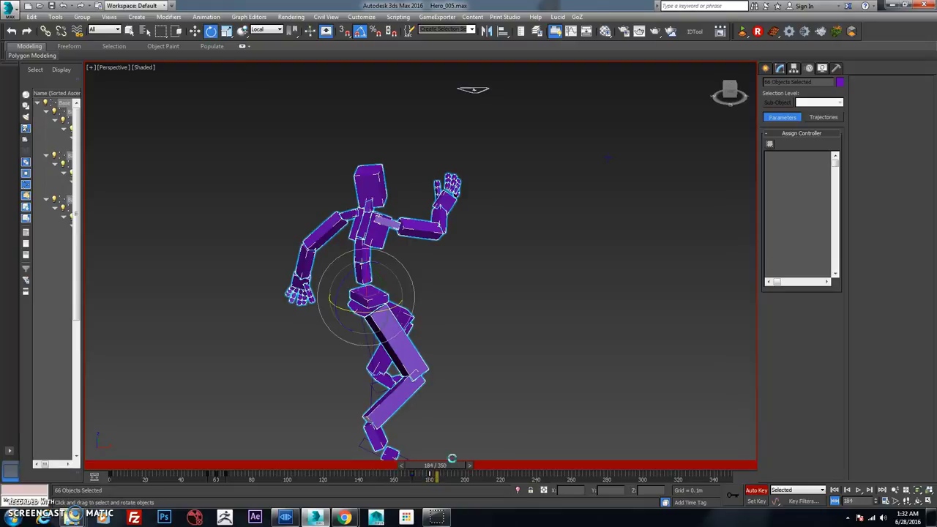
mouse_move(439, 410)
middle_mouse_down("alt")
mouse_move(418, 369)
mouse_move(435, 424)
middle_mouse_up("alt")
scroll(418, 370, "down", 3)
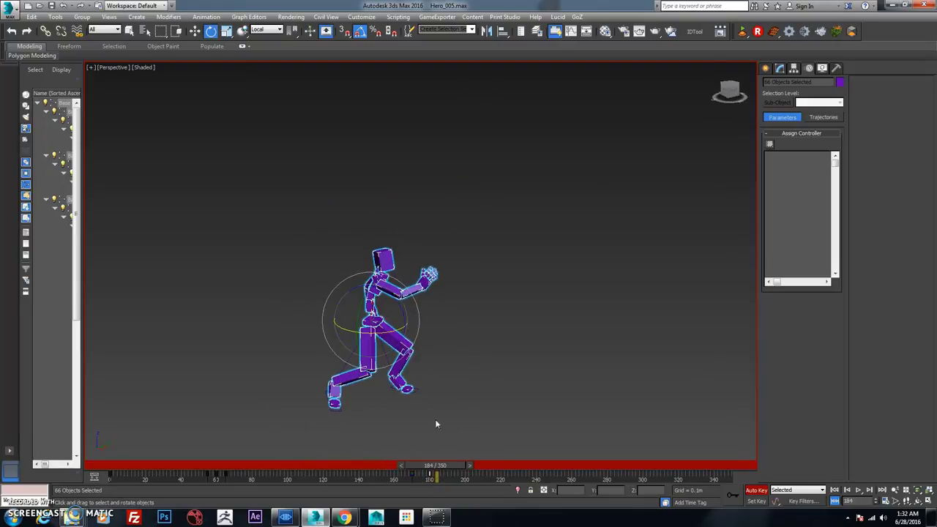
left_click_drag(466, 467, 373, 465)
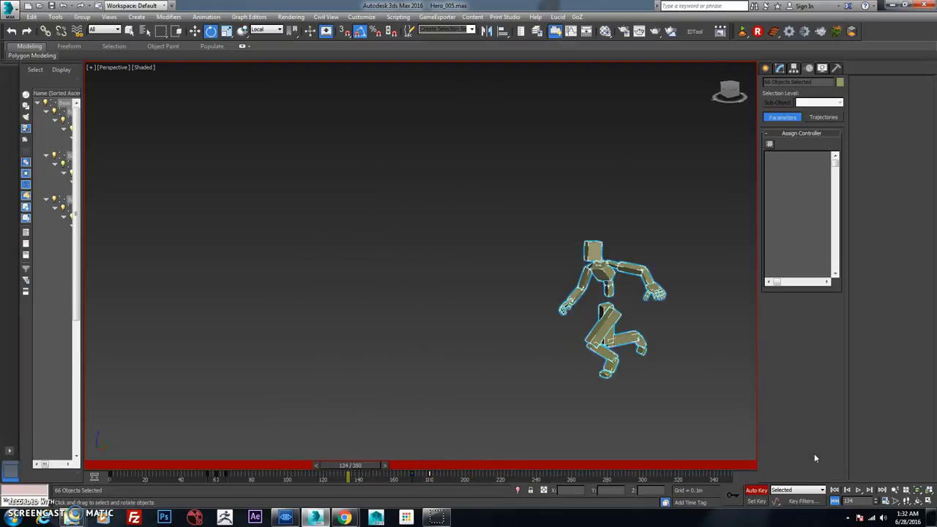
left_click(706, 428)
left_click(858, 490)
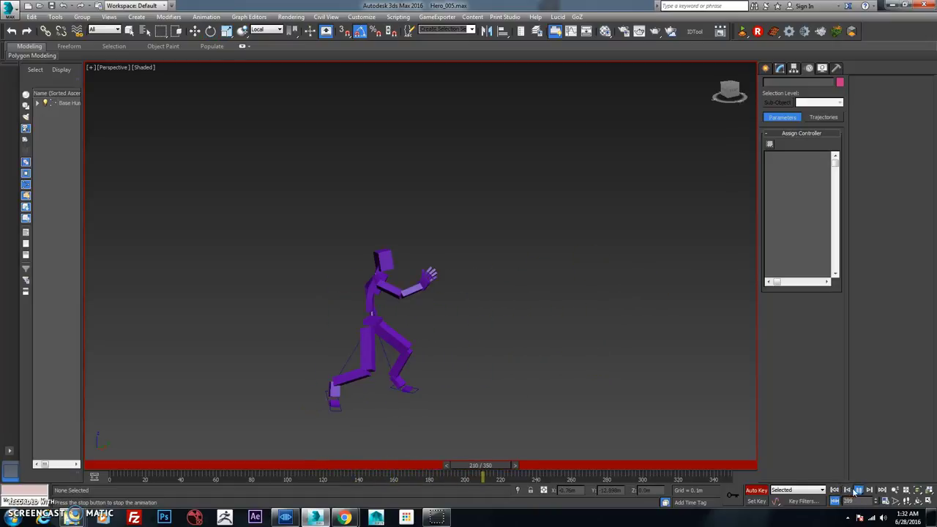
- Select the pelvis at frame 142 and shift its keys from frame 170 to 179
key("e")
left_click_drag(506, 465, 402, 479)
left_click(544, 319)
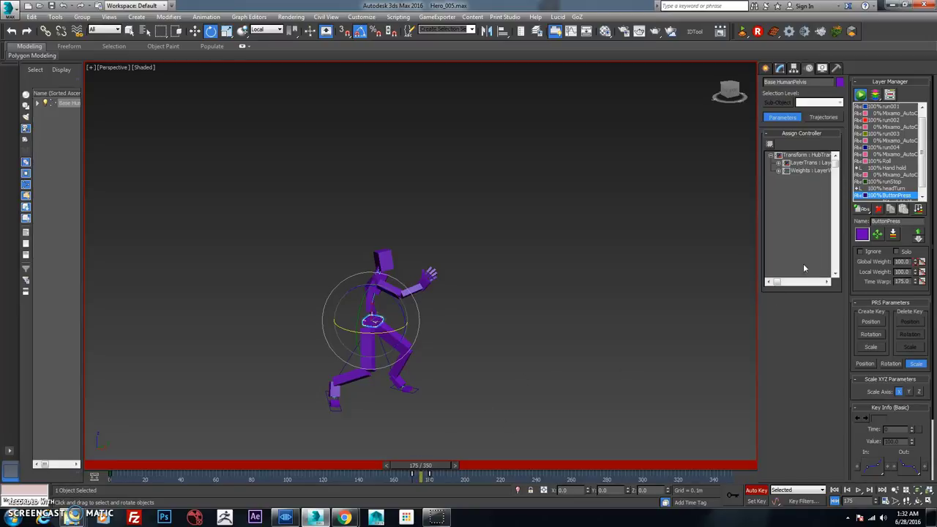
mouse_move(412, 474)
left_mouse_down()
mouse_move(435, 473)
mouse_move(412, 472)
left_mouse_up()
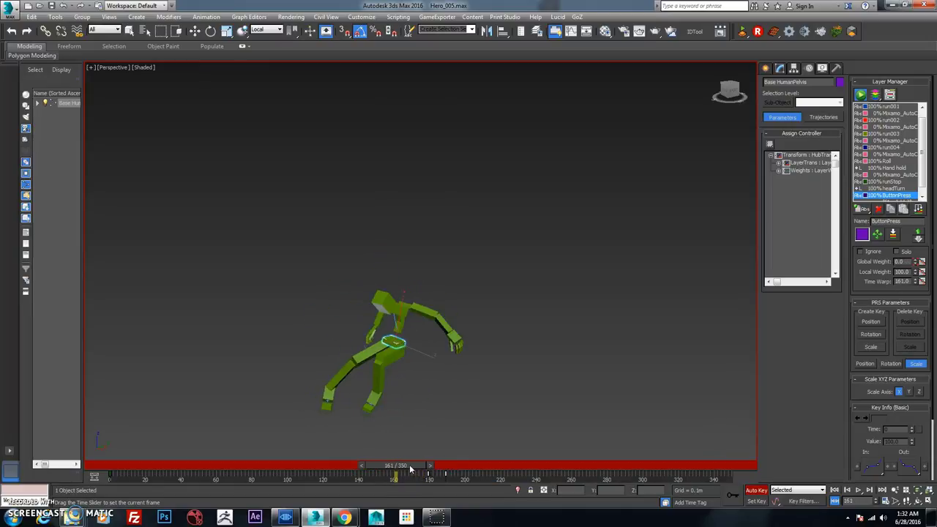
- Select the CAT root helper and move the ButtonPress layer keys from frame 179 to 187
key("e")
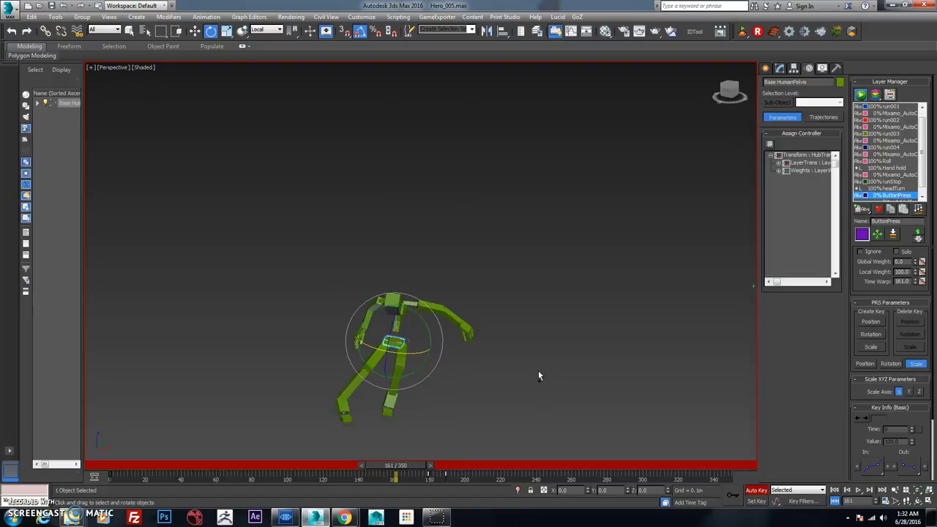
left_click(594, 215)
left_click(409, 474)
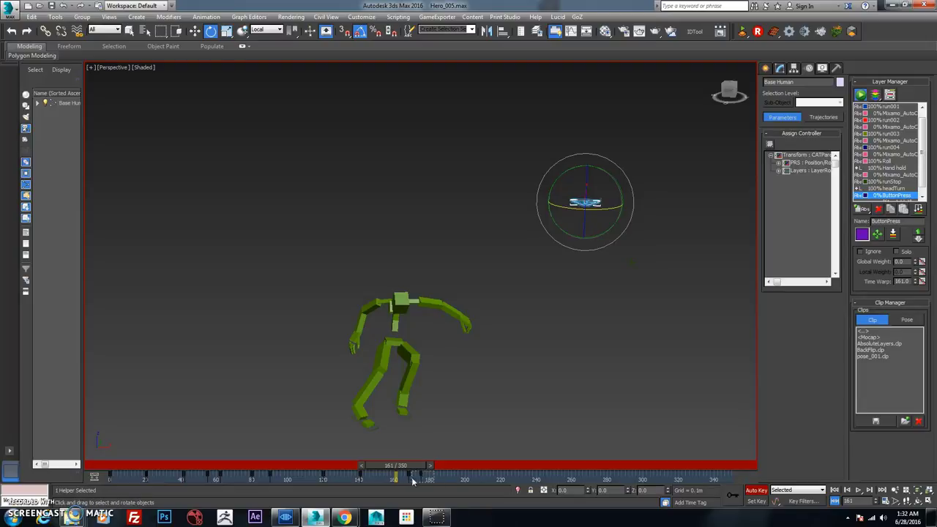
left_click_drag(415, 468, 439, 468)
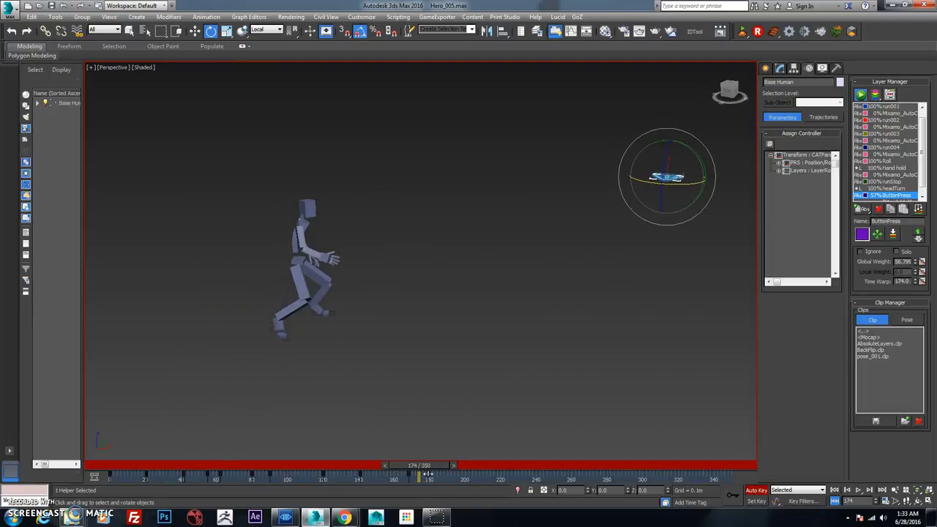
left_click_drag(428, 475, 379, 465)
- Play the animation from frame 151 to 220 to review the layer blend
key("e")
key("q")
key("e")
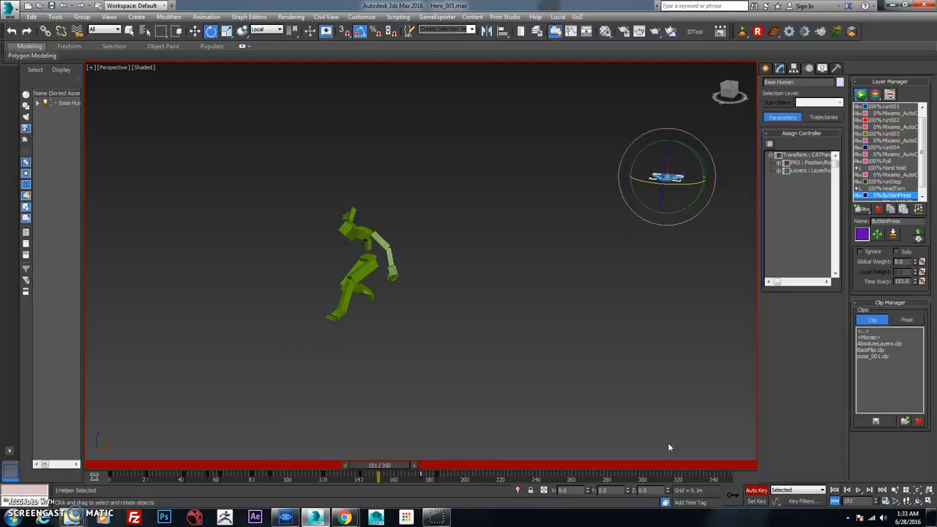
left_click(859, 490)
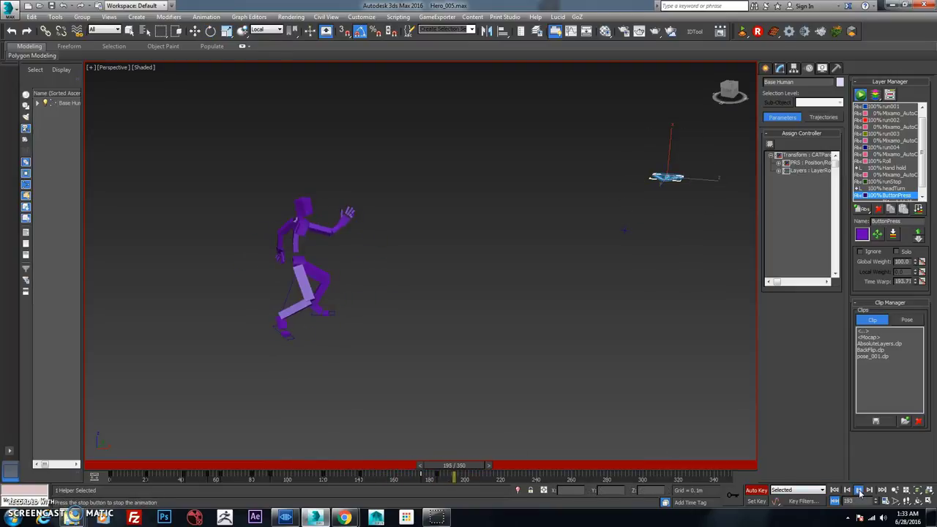
left_click(859, 490)
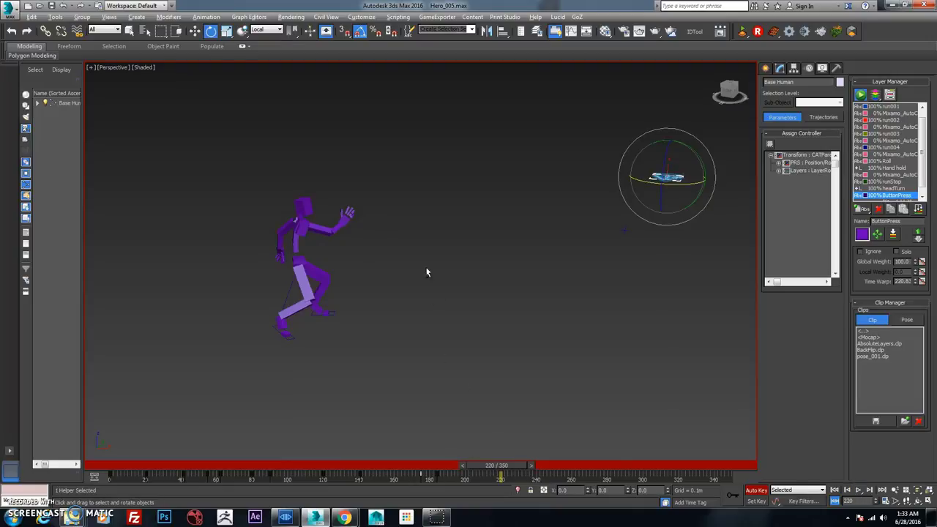
- Frame the character rig, select the pelvis and scrub back to frame 145
double_click(410, 245)
key("z")
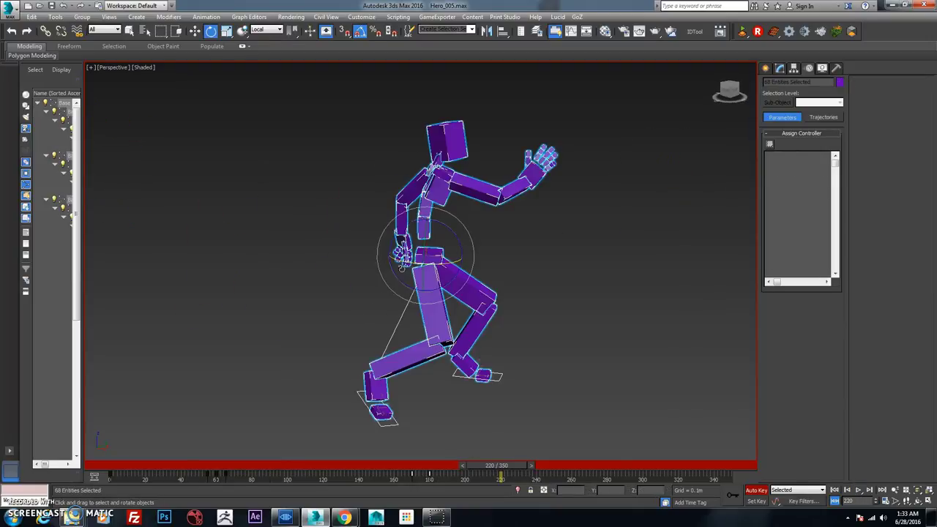
middle_click_drag(401, 268, 439, 246, "alt")
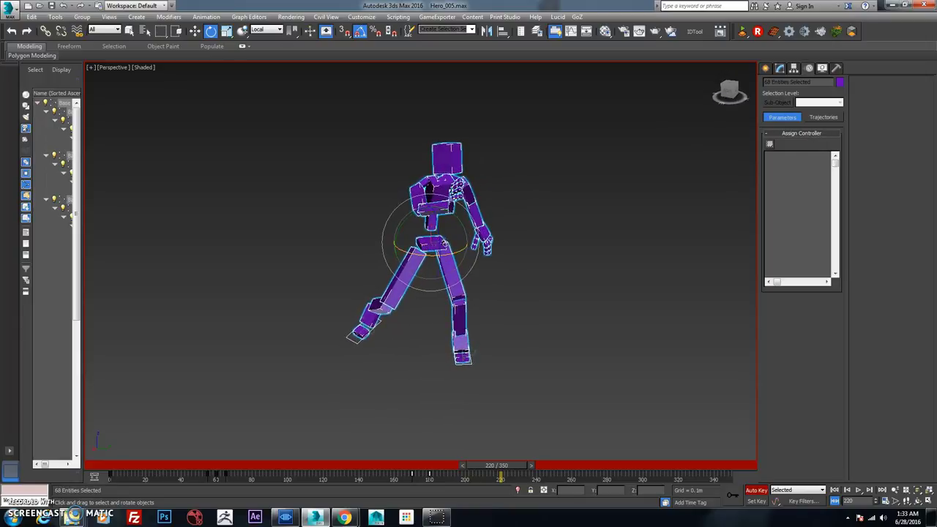
key("w")
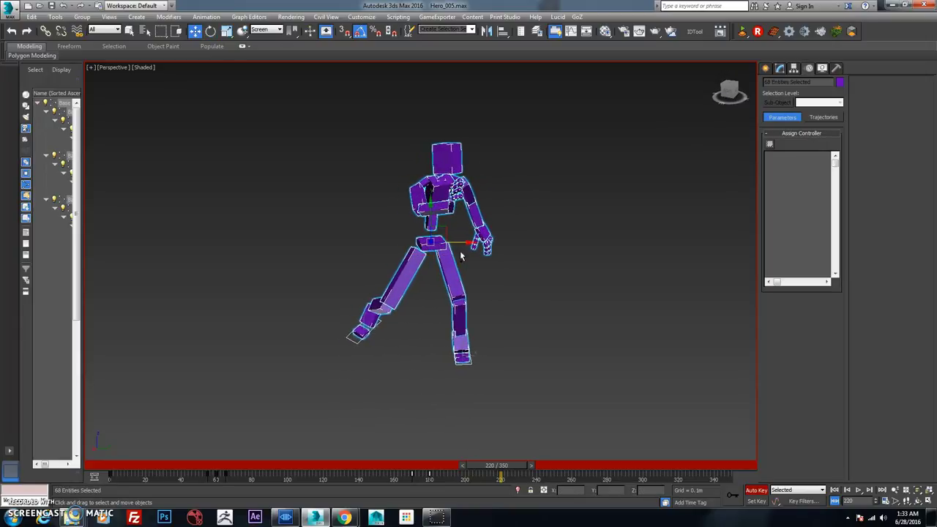
left_click(437, 244)
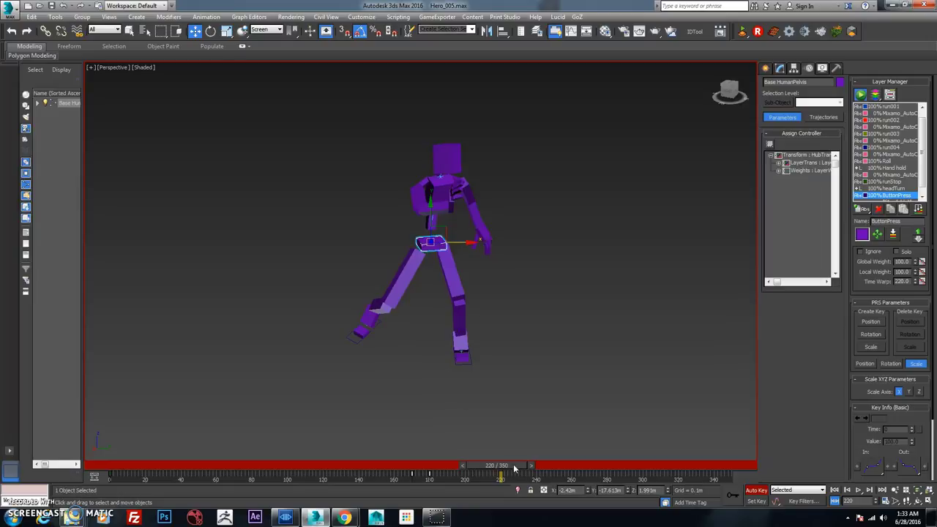
left_click_drag(514, 467, 454, 454)
- Scrub between frames 180 and 188 to check the pelvis pose
key("w")
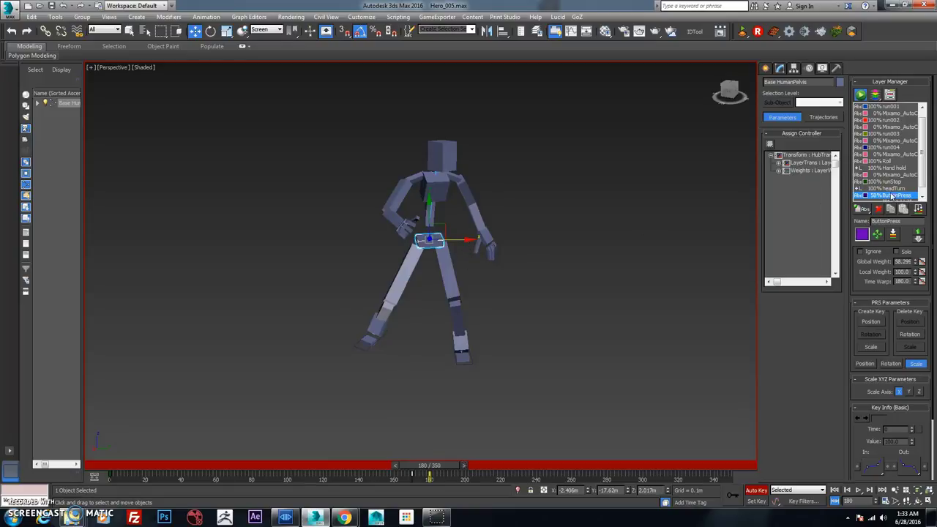
left_click_drag(445, 468, 456, 469)
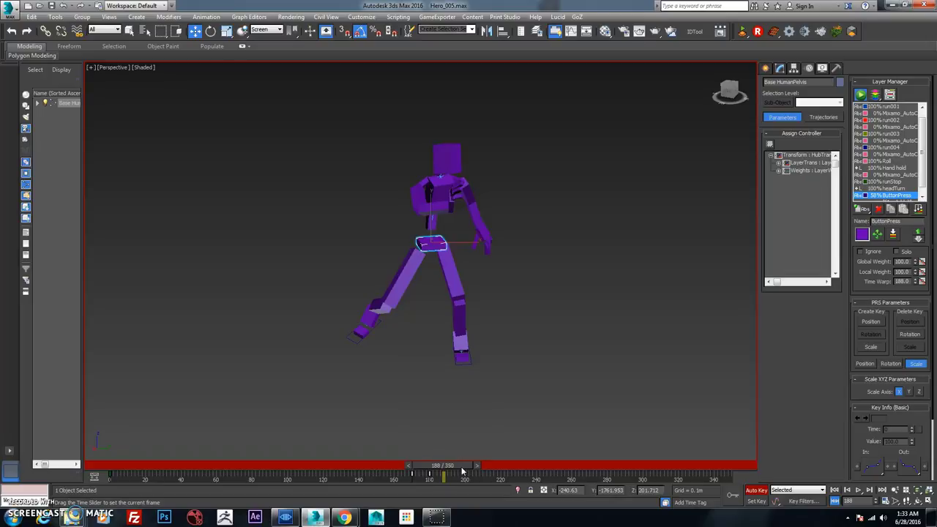
key("w")
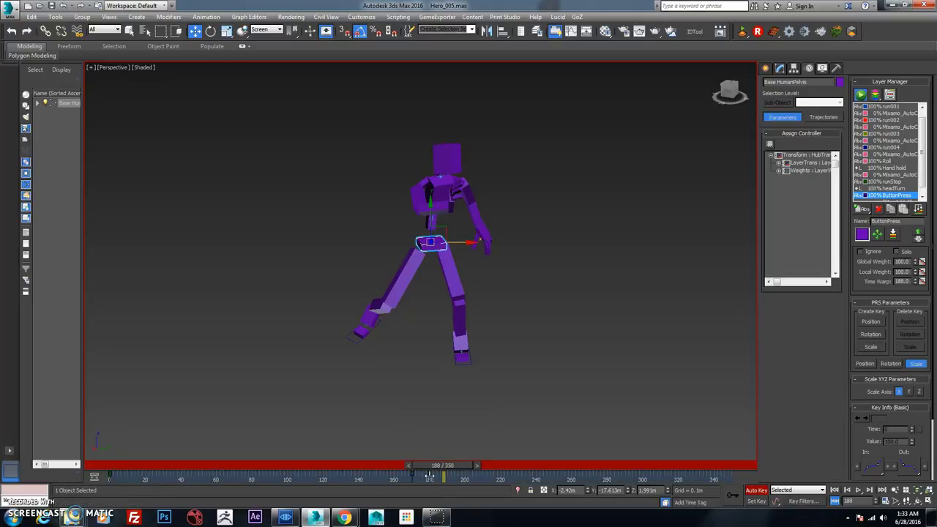
mouse_move(444, 476)
left_mouse_down()
mouse_move(400, 470)
mouse_move(451, 469)
left_mouse_up()
key("w")
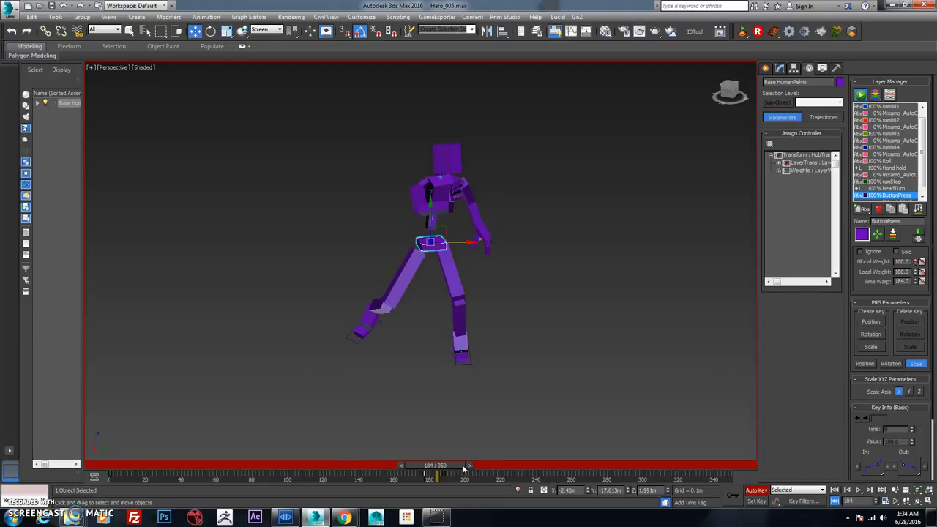
- Select the whole rig and shift its keys from frame 180 to 186
double_click(442, 239)
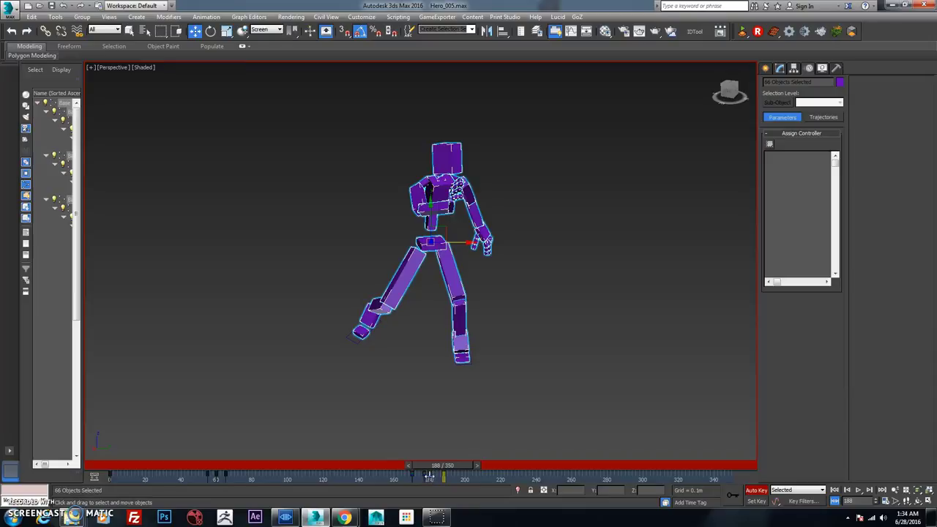
left_click_drag(429, 476, 462, 465)
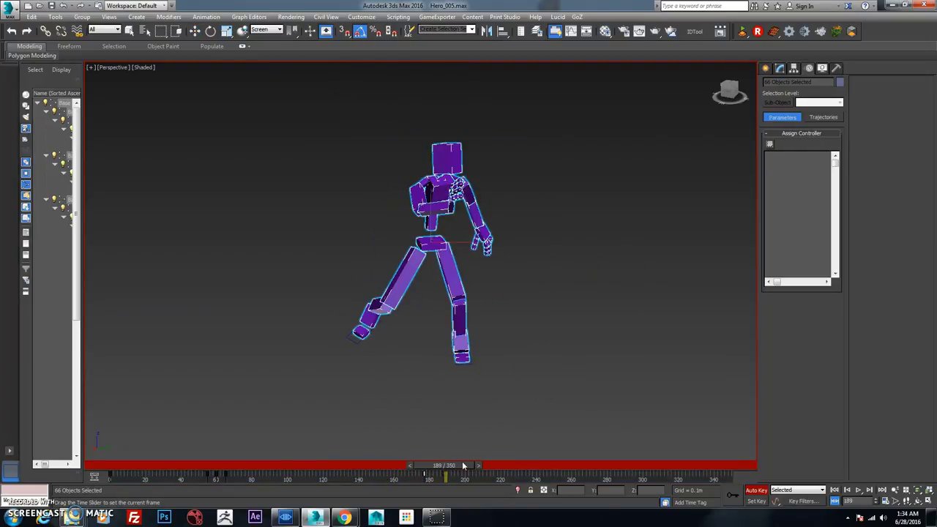
key("ctrl+z")
key("w")
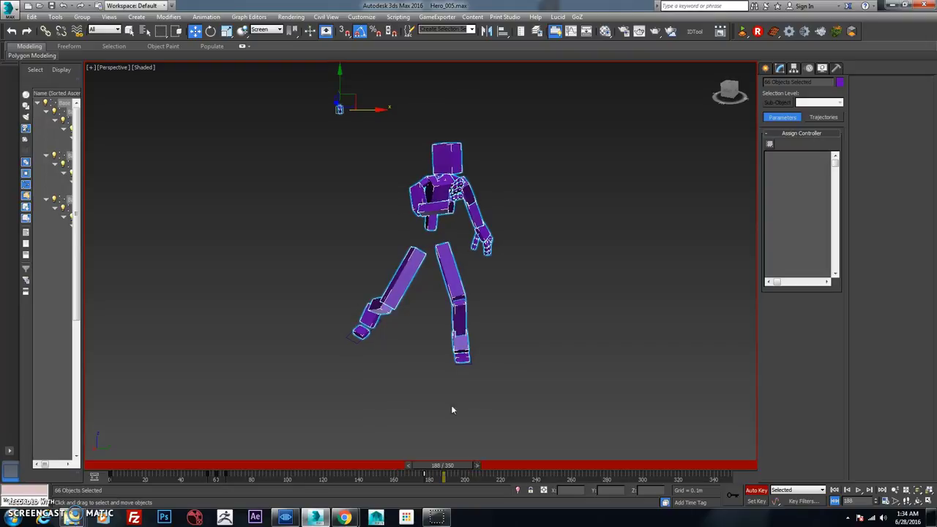
- Clear the rig selection, select the pelvis and go to frame 188
left_click(477, 273)
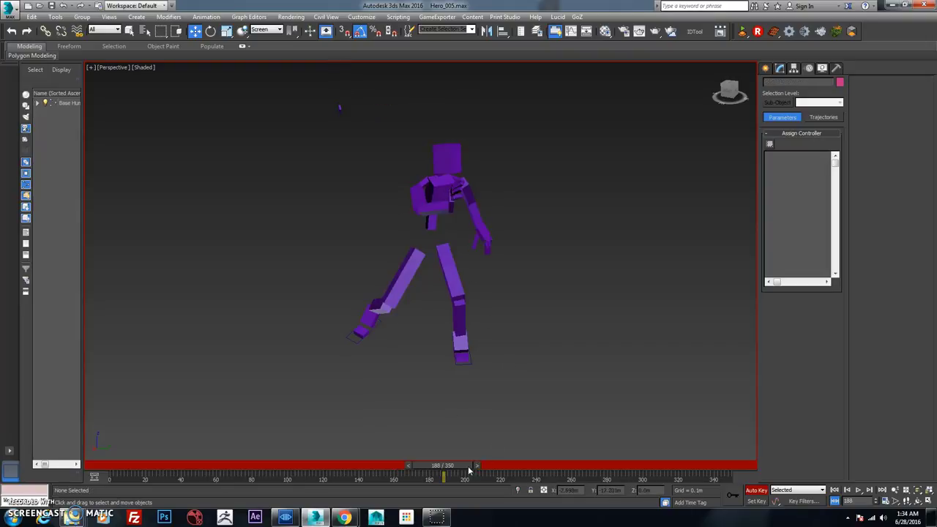
left_click_drag(469, 470, 454, 451)
left_click(431, 244)
left_click(477, 466)
left_click(477, 467)
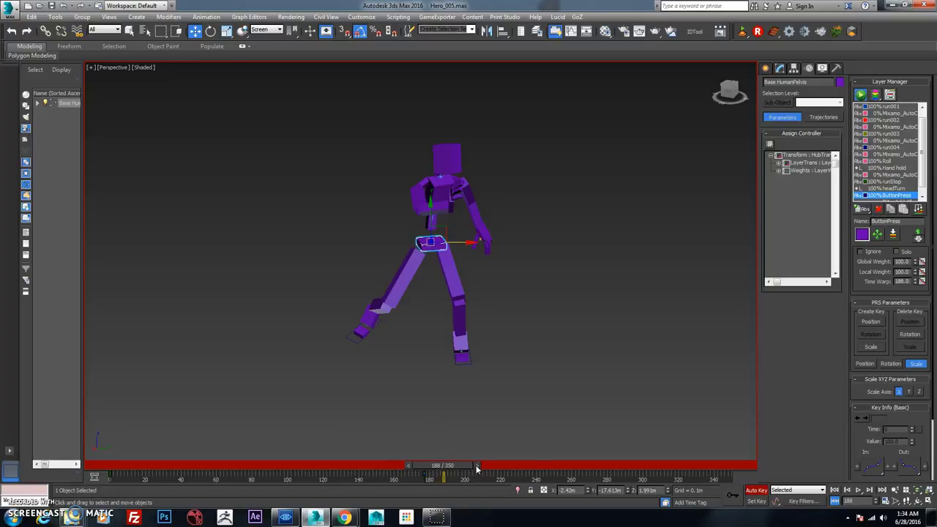
- Nudge the pelvis along X and tilt the head -35° about X
key("e")
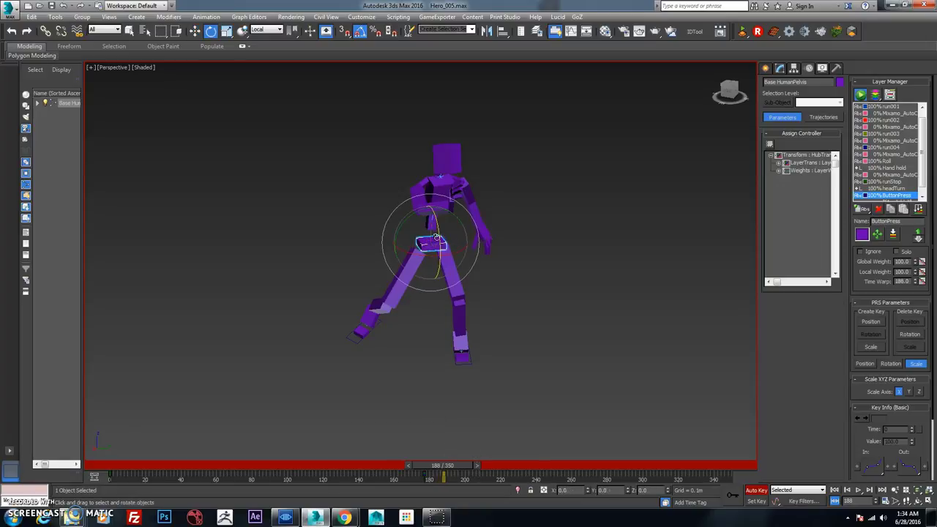
key("w")
left_click_drag(460, 243, 449, 250)
key("e")
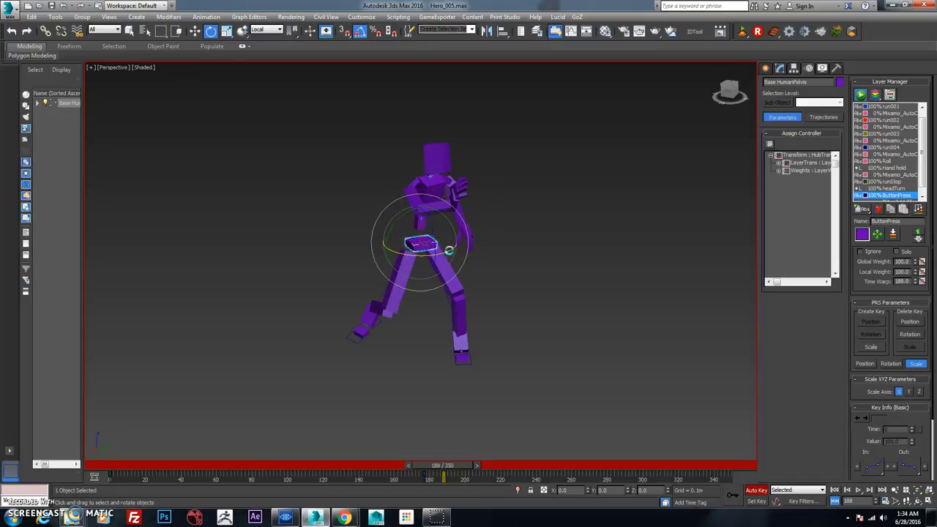
left_click(443, 170)
left_click_drag(443, 171, 429, 171)
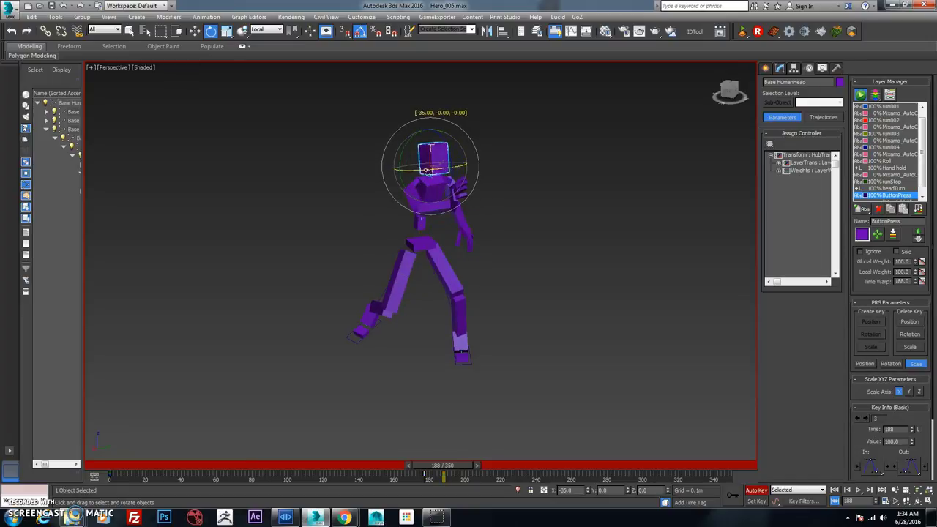
- Compare with frame 161, then rotate the pelvis forward about X
mouse_move(468, 468)
left_mouse_down()
mouse_move(377, 468)
mouse_move(474, 470)
mouse_move(465, 461)
left_mouse_up()
key("e")
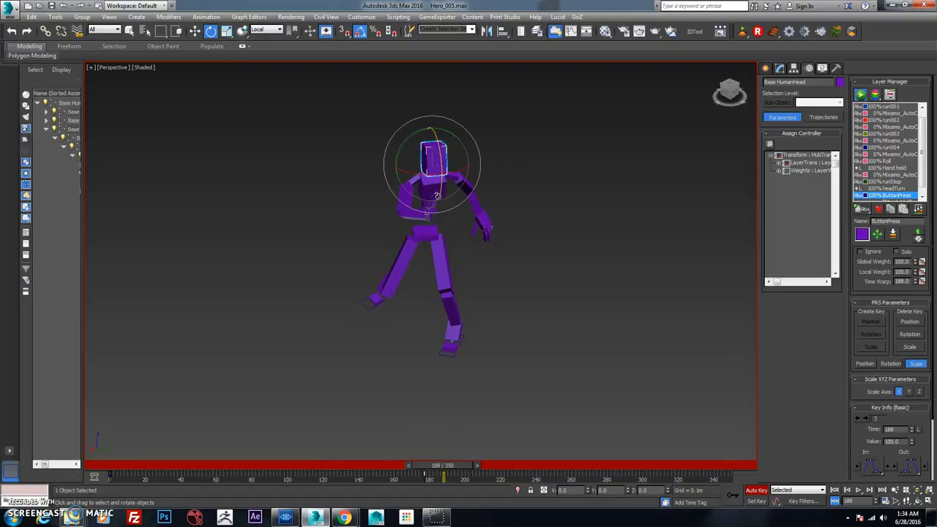
left_click(428, 233)
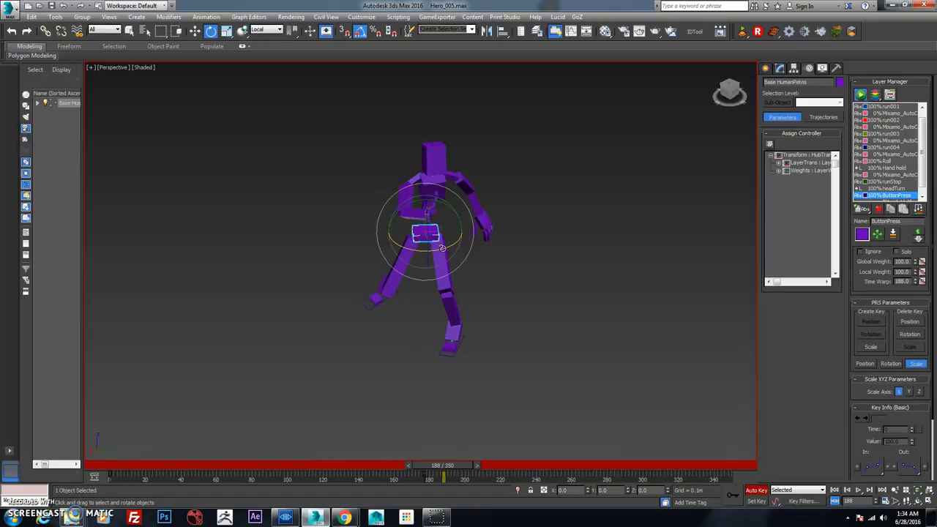
left_click_drag(442, 249, 447, 247)
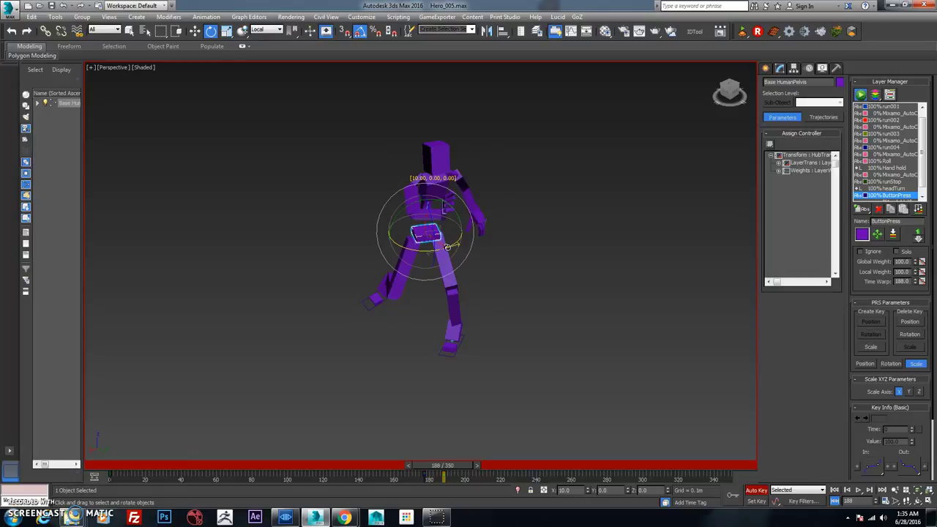
- Select the ribcage, step back to frame 182 and play the animation
left_click(432, 192)
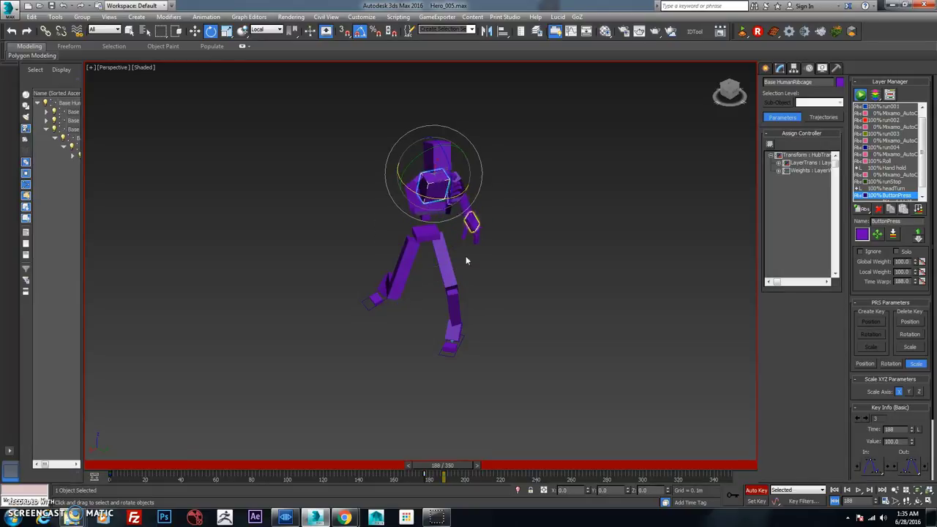
left_click_drag(464, 467, 338, 466)
key("e")
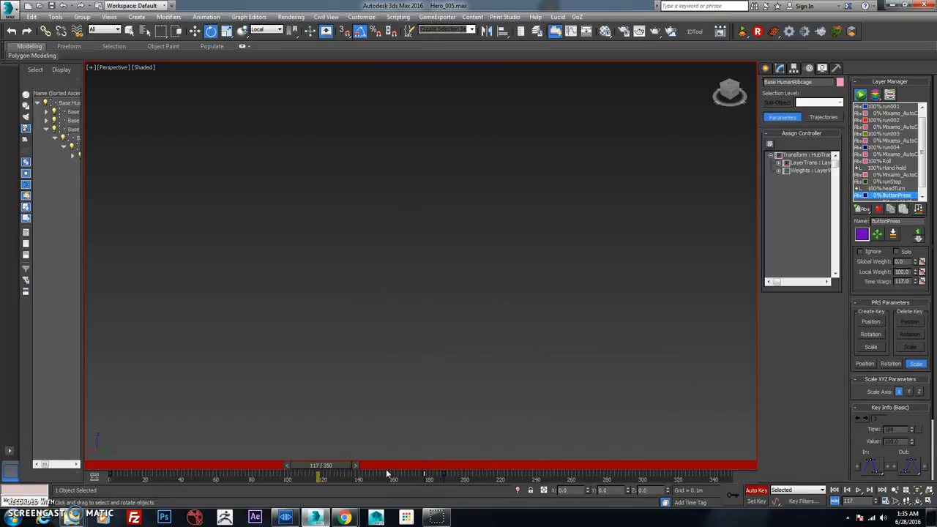
left_click(858, 490)
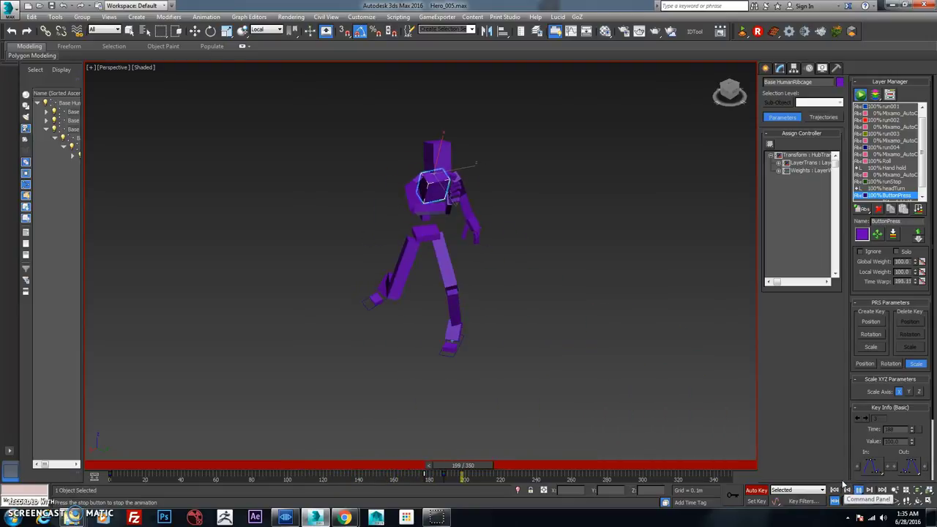
- Stop playback and review the rig's keys around frames 181–183
left_click(853, 489)
left_click_drag(521, 468, 451, 474)
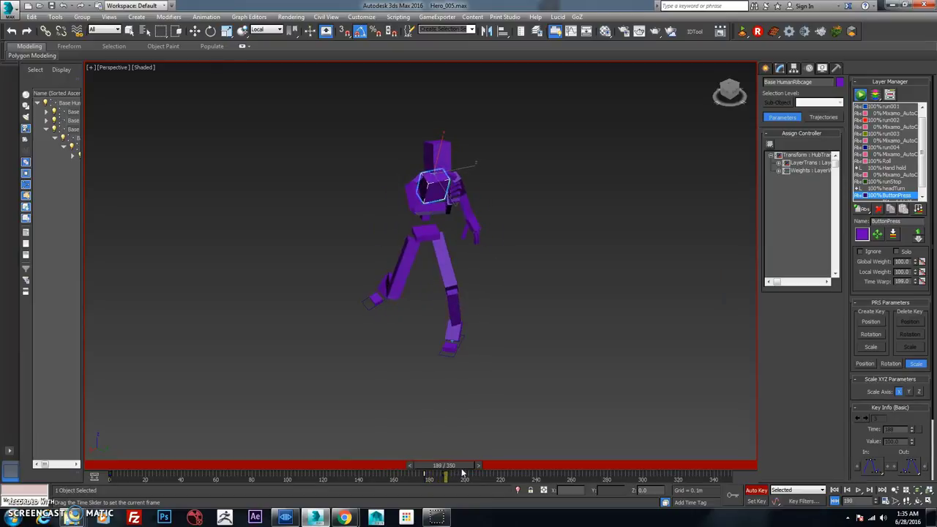
double_click(423, 229)
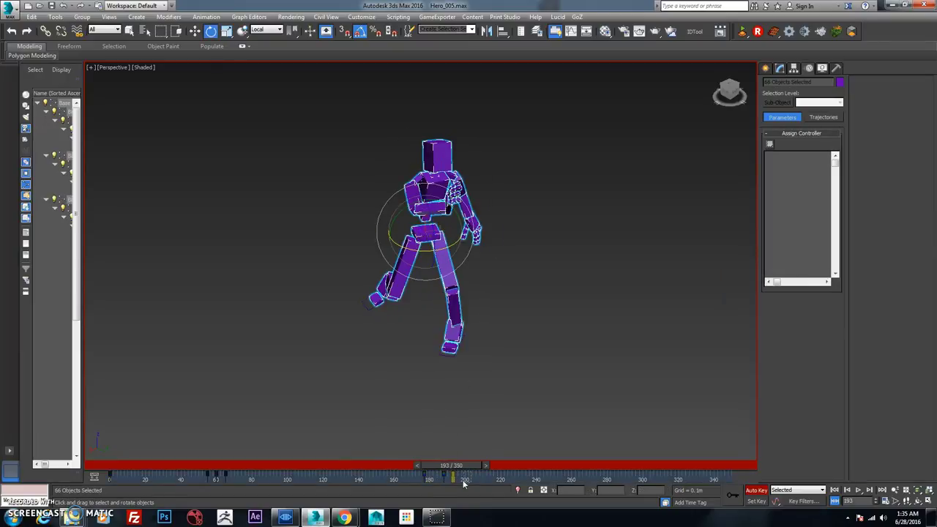
left_click(465, 433)
left_click_drag(456, 467, 431, 466)
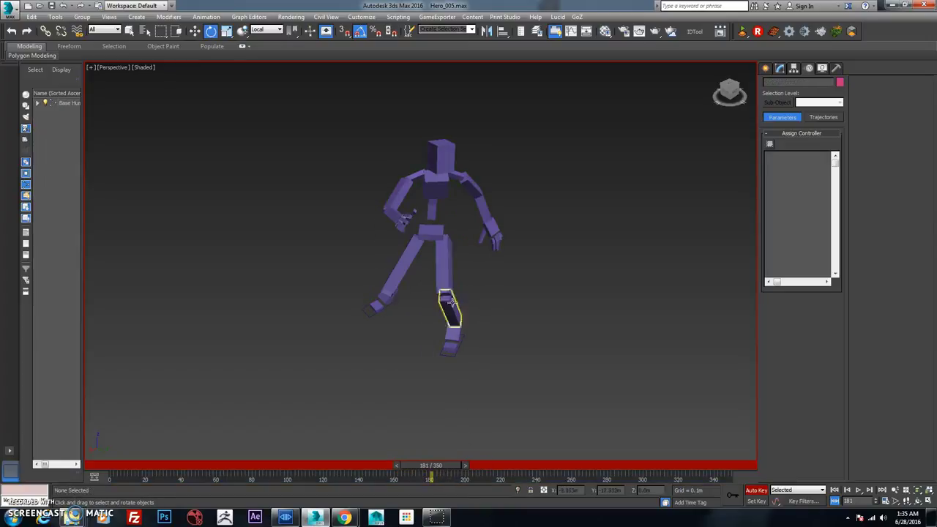
- Select the pelvis and right upper arm, then move forward to frame 190
left_click(431, 233)
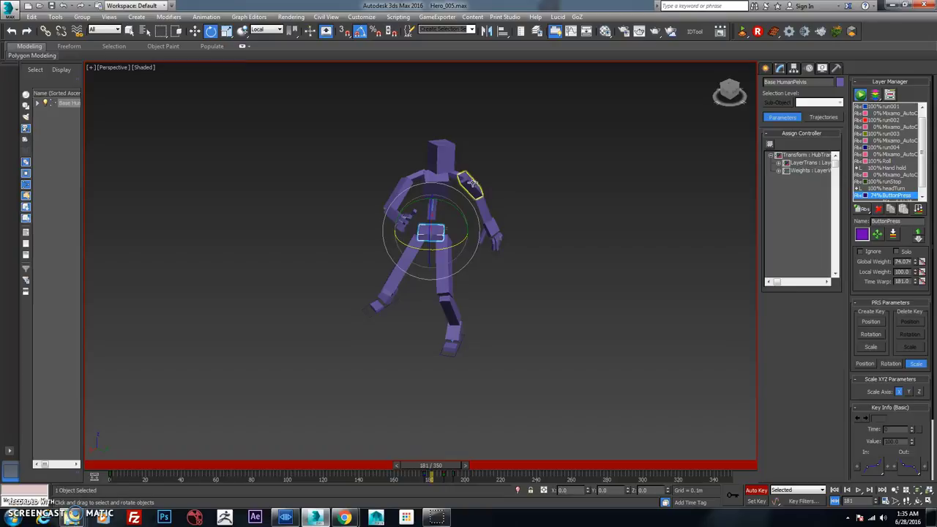
left_click(391, 202)
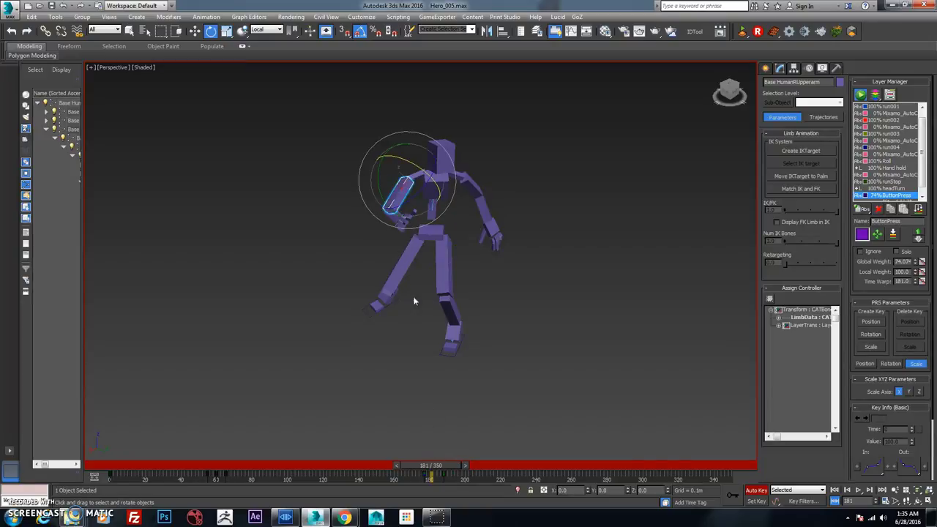
left_click_drag(450, 467, 482, 467)
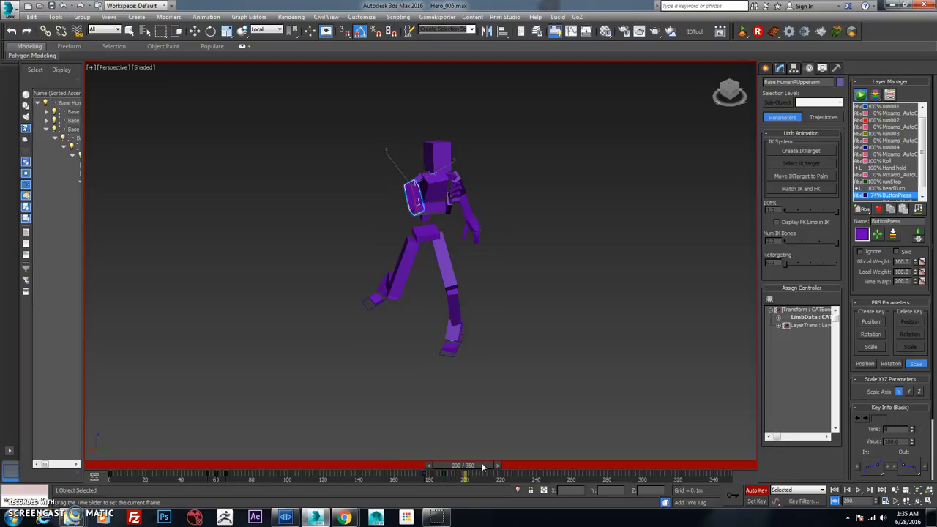
key("e")
- Advance to frame 204 and select the pelvis in Rotate mode
double_click(422, 235)
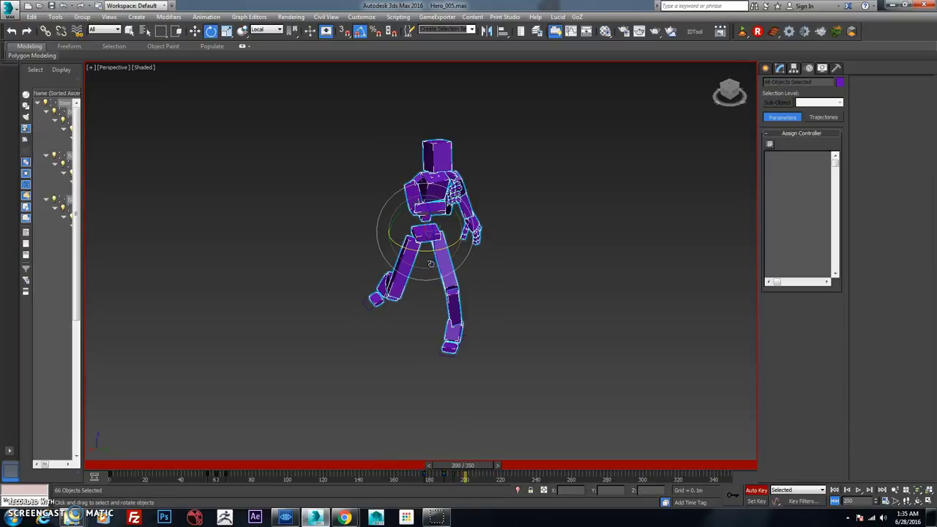
key("q")
left_click_drag(476, 468, 489, 469)
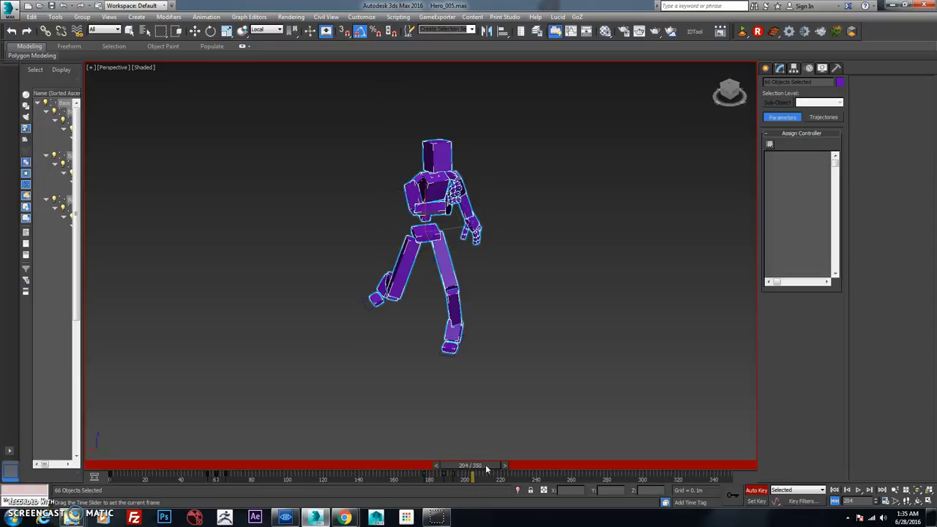
key("e")
left_click(426, 234)
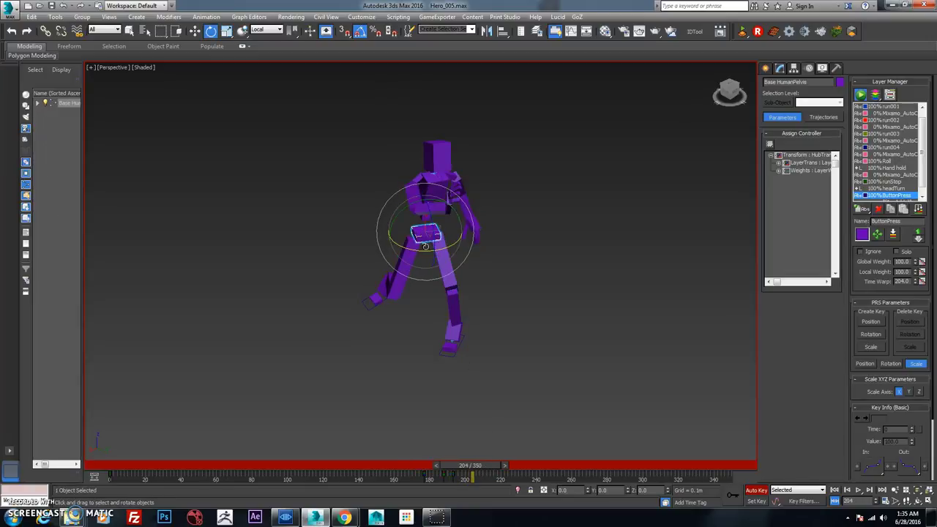
- At frame 204, tilt the pelvis and swing the right upper arm forward to -35°
mouse_move(425, 246)
left_mouse_down()
mouse_move(413, 246)
mouse_move(432, 243)
left_mouse_up()
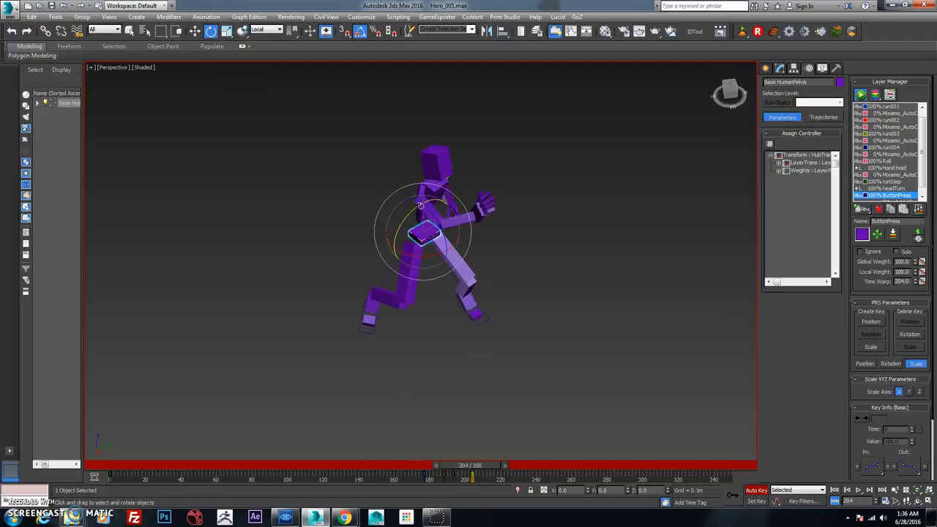
left_click(419, 203)
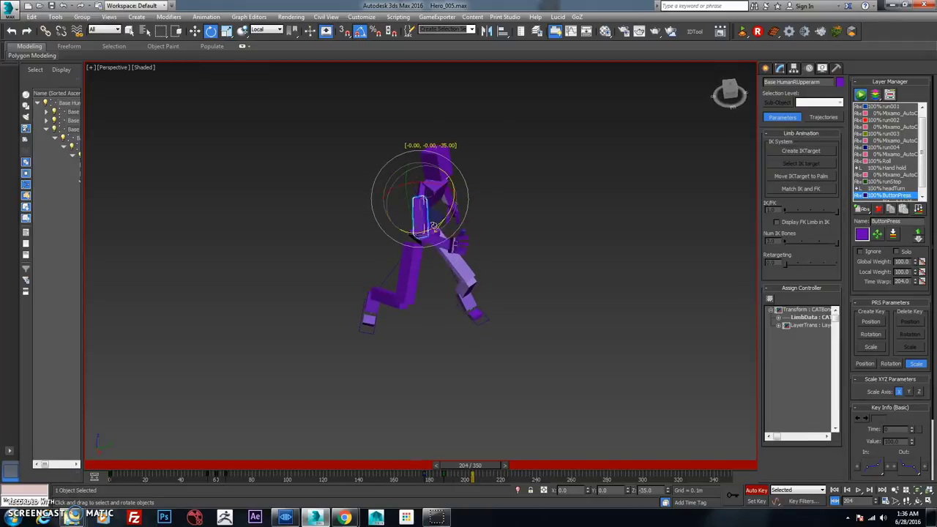
left_click(422, 191)
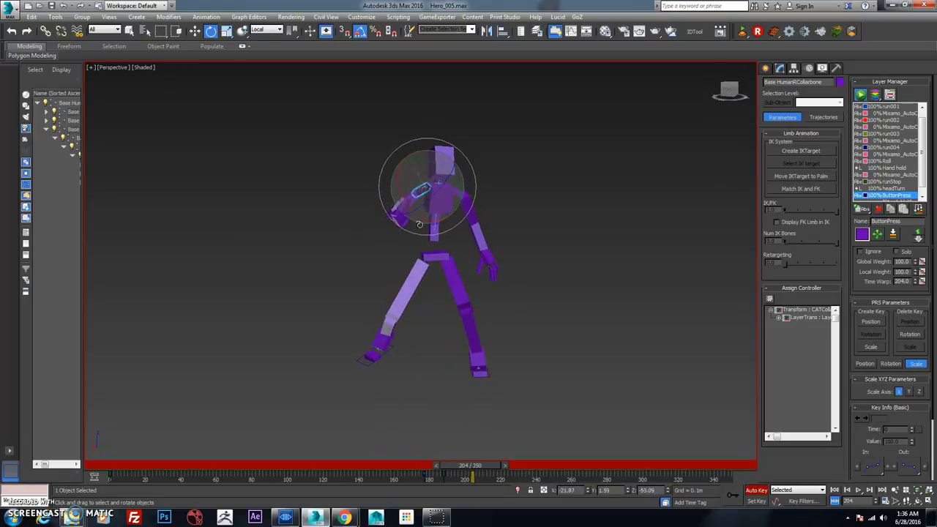
left_click(439, 190)
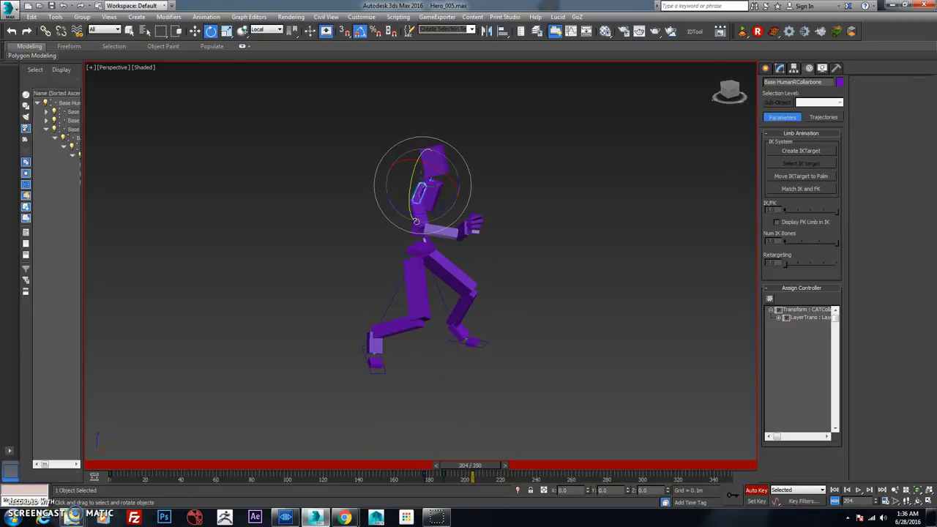
left_click_drag(454, 188, 440, 190)
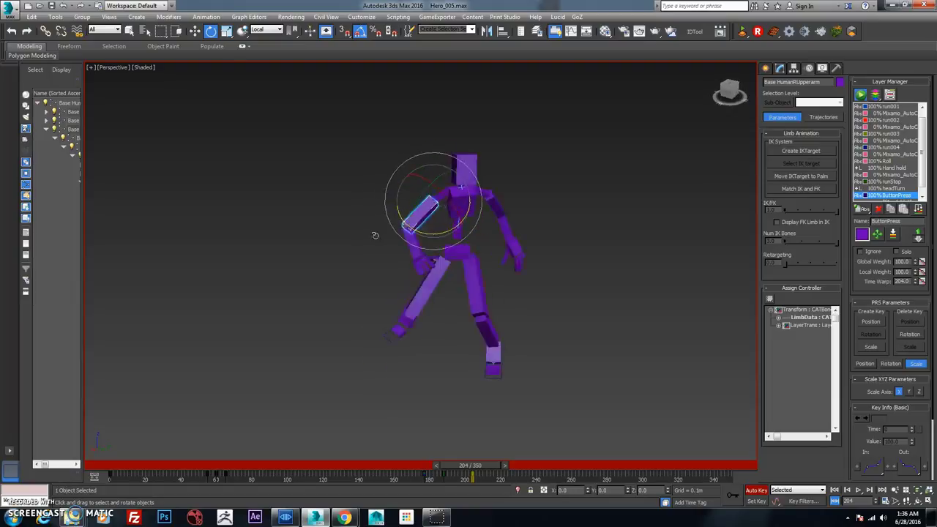
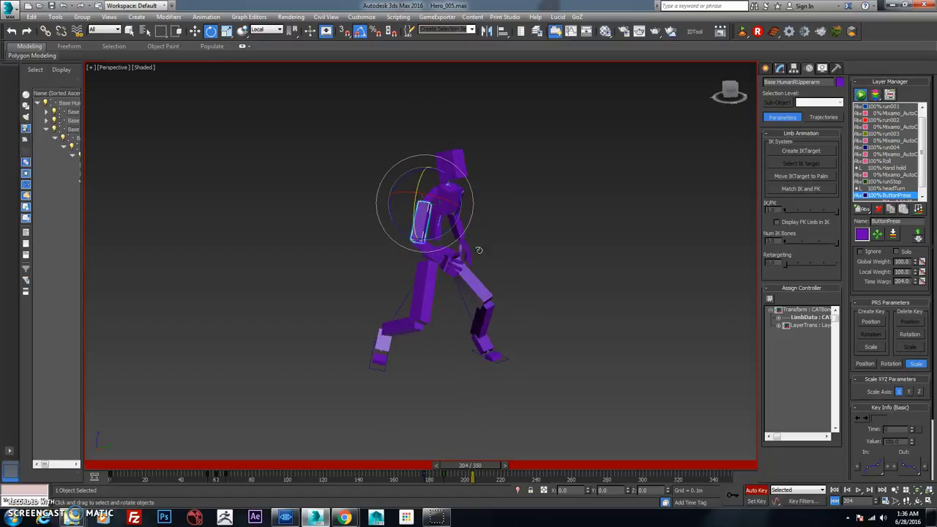
- Rotate the right palm to a more upright angle at frame 204
left_click(439, 240)
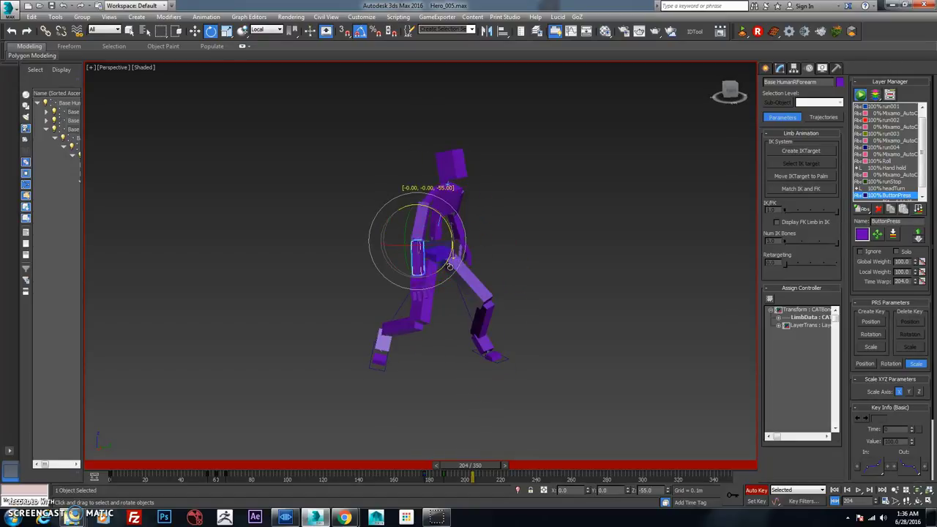
left_click(388, 276)
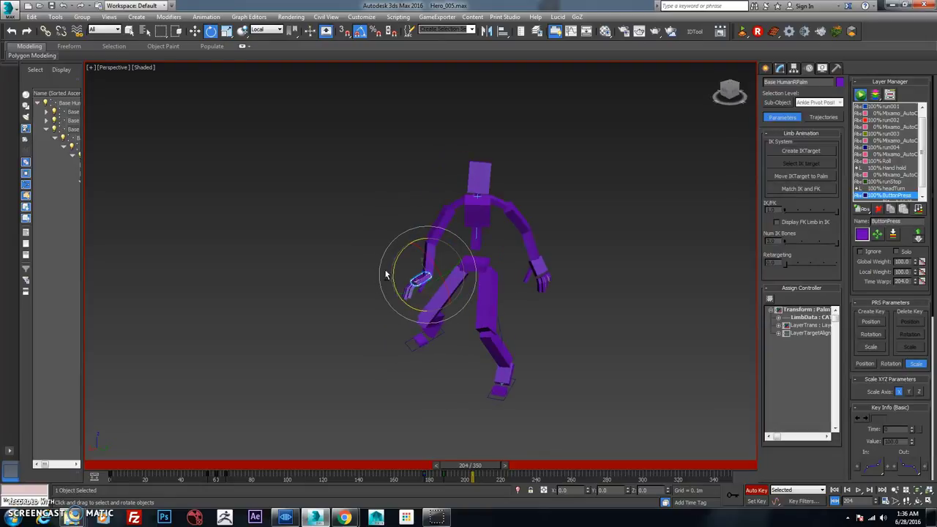
left_click_drag(389, 268, 396, 282)
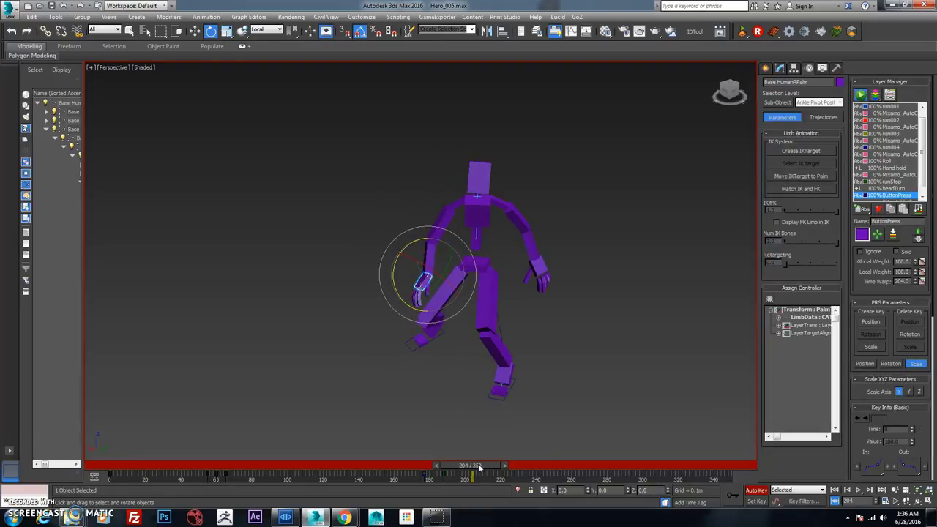
mouse_move(479, 466)
left_mouse_down()
mouse_move(438, 467)
mouse_move(470, 467)
left_mouse_up()
key("e")
- Rotate the head at frame 204, then scrub from frame 0 back to 204 to review
left_click(485, 260)
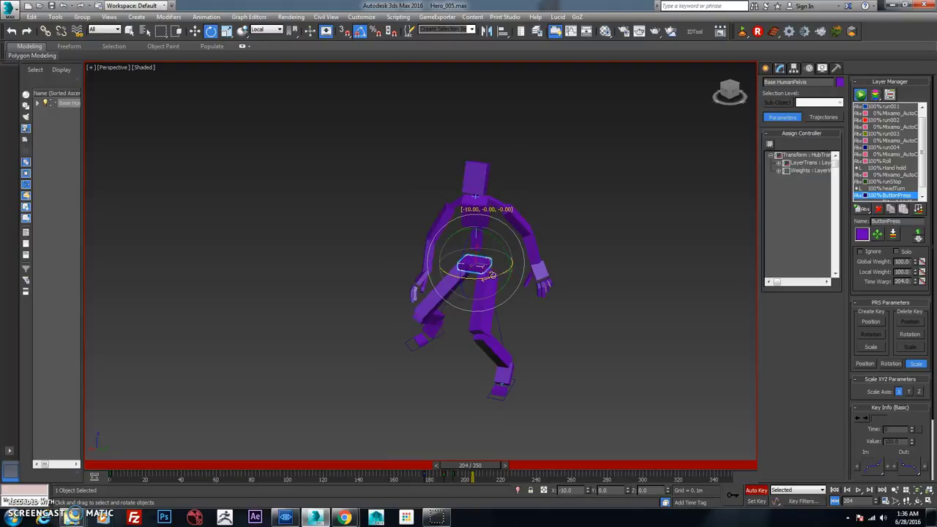
left_click(481, 175)
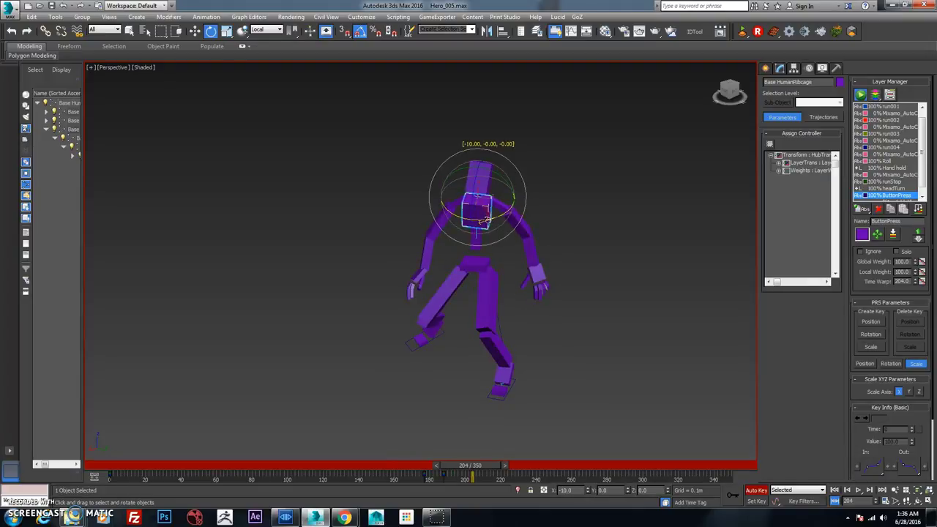
left_click_drag(500, 193, 508, 165)
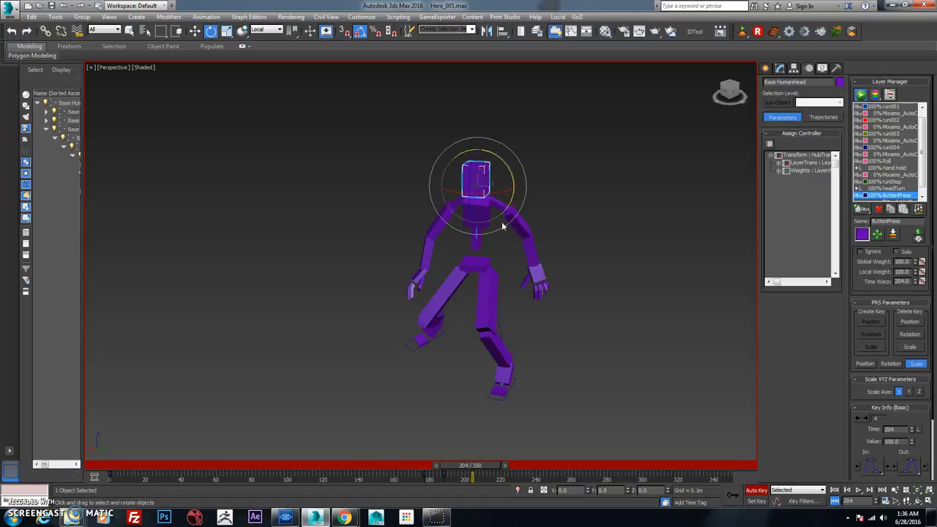
left_click_drag(500, 468, 471, 475)
key("e")
key("Home")
left_click_drag(126, 465, 470, 465)
- Twist the upper body by rotating the ribcage bone
left_click(473, 272)
key("w")
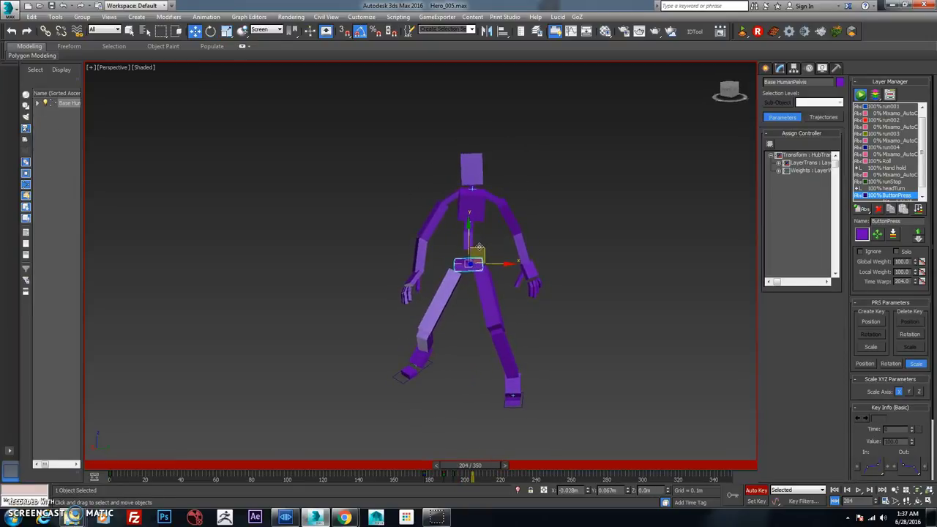
left_click(469, 239)
left_click(472, 202)
key("e")
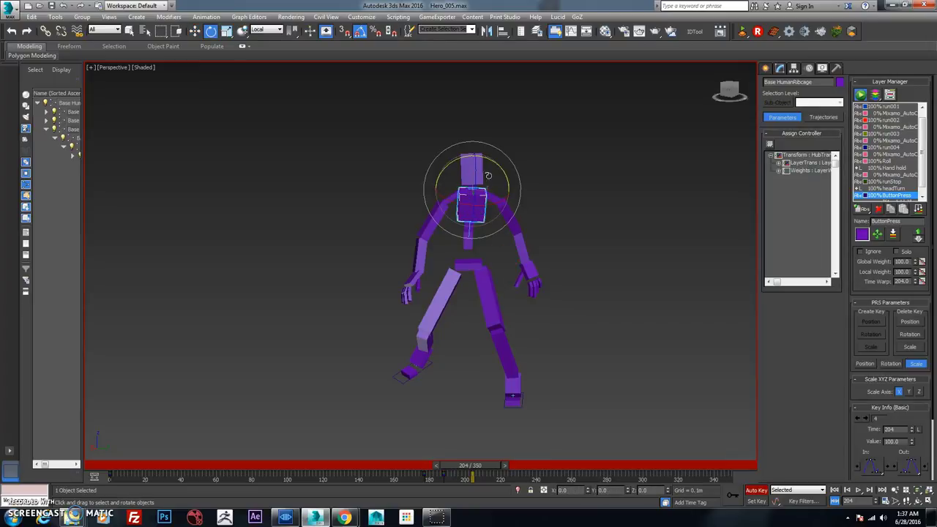
left_click_drag(498, 165, 476, 214)
- Select the upper arm bones, then replay the animation from frame 148 to review
left_click(508, 212)
left_click(437, 220)
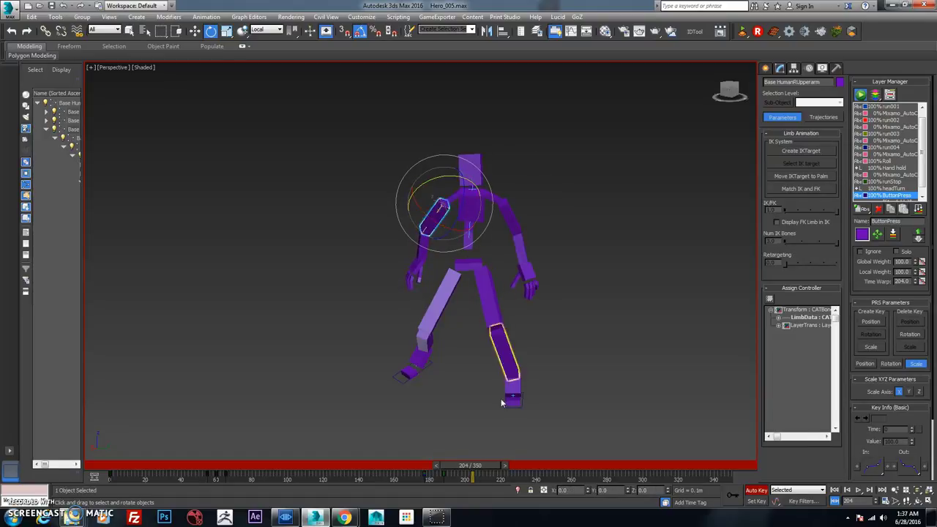
left_click_drag(489, 466, 348, 466)
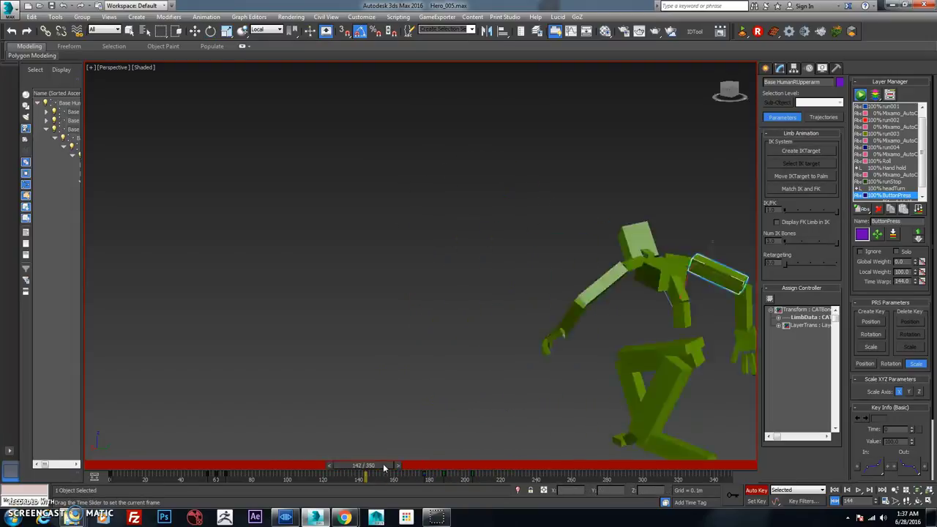
left_click(859, 493)
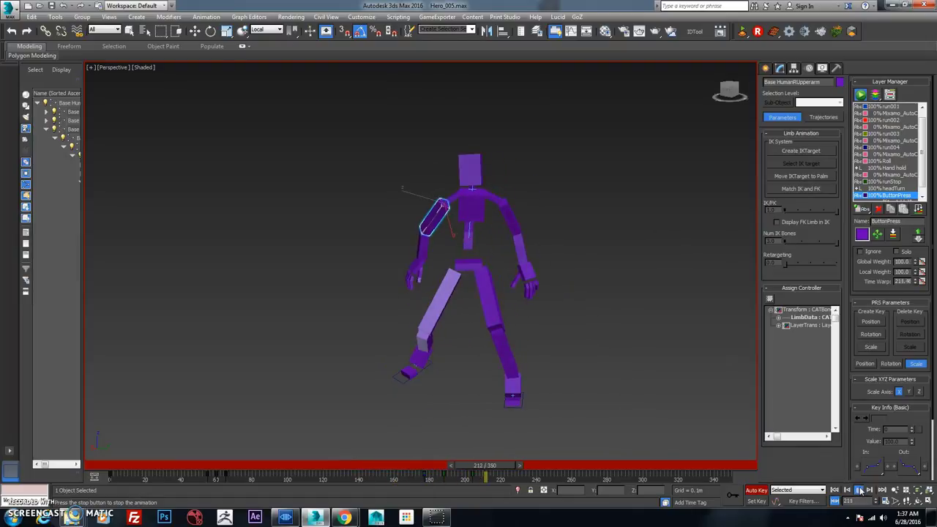
left_click(858, 490)
key("e")
left_click_drag(537, 472, 467, 472)
- Zoom to the right hand at frame 188 and bend the Finger31 bone
key("e")
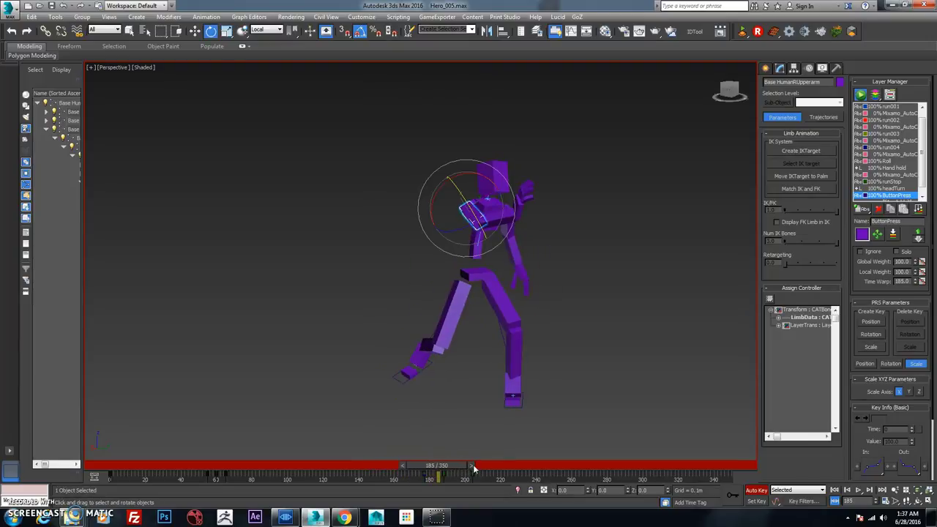
left_click(526, 196)
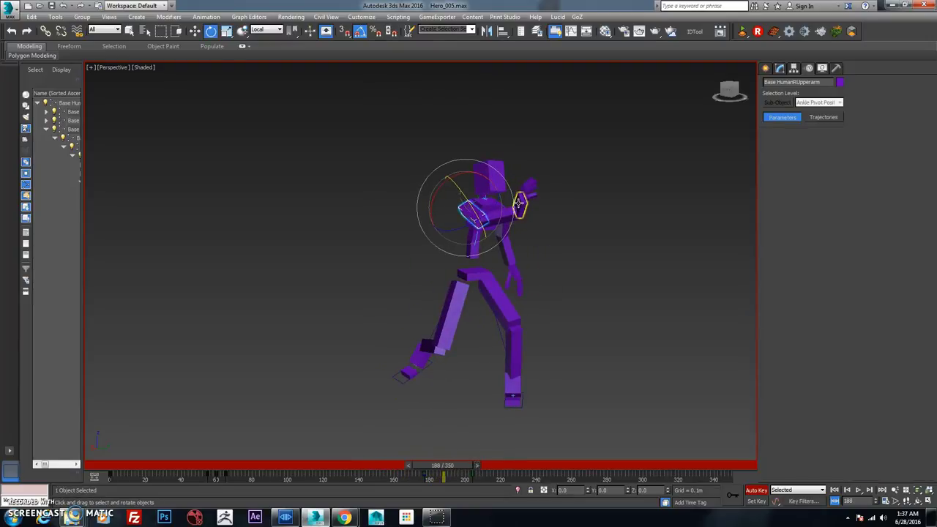
key("z")
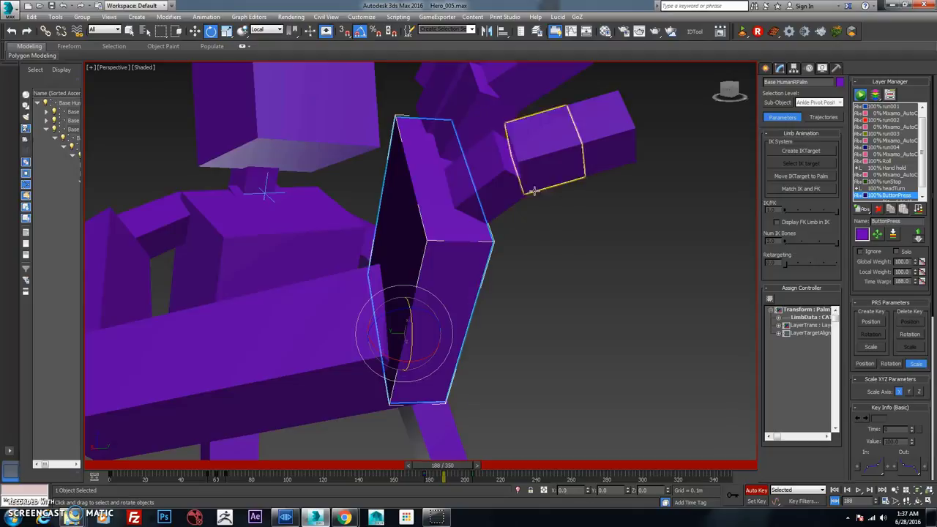
scroll(420, 234, "down", 3)
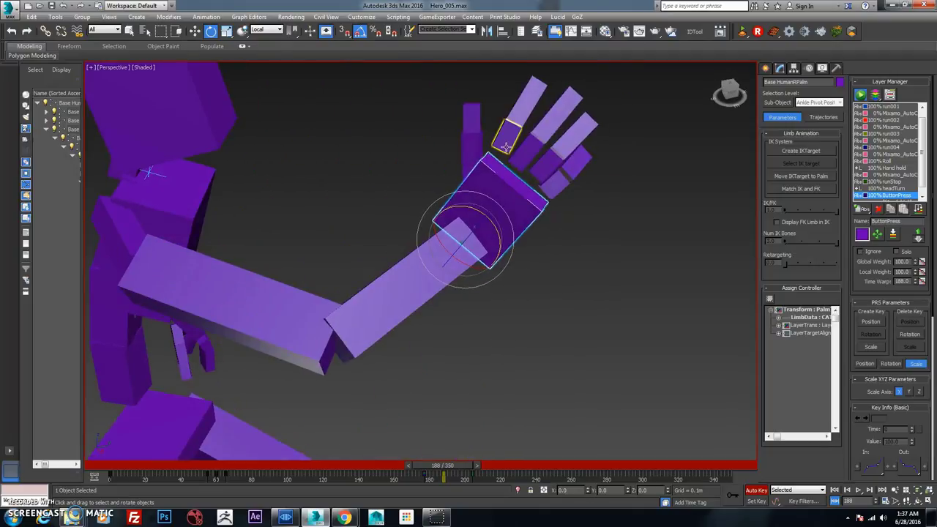
left_click(504, 130)
middle_click_drag(504, 130, 403, 136, "alt")
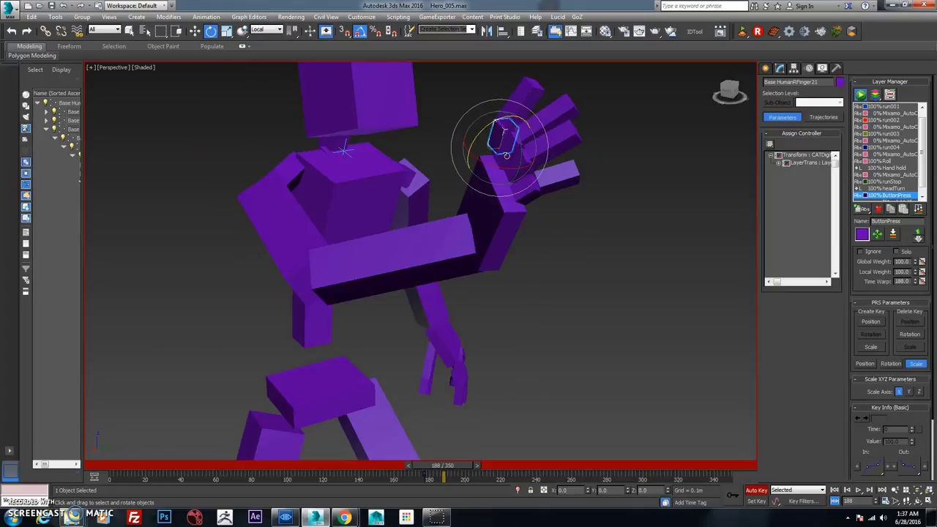
left_click(502, 140)
left_click_drag(502, 140, 490, 145)
- Bend Finger51 and its upper segment Finger52 by 10 degrees, checking at frame 186
left_click(510, 169)
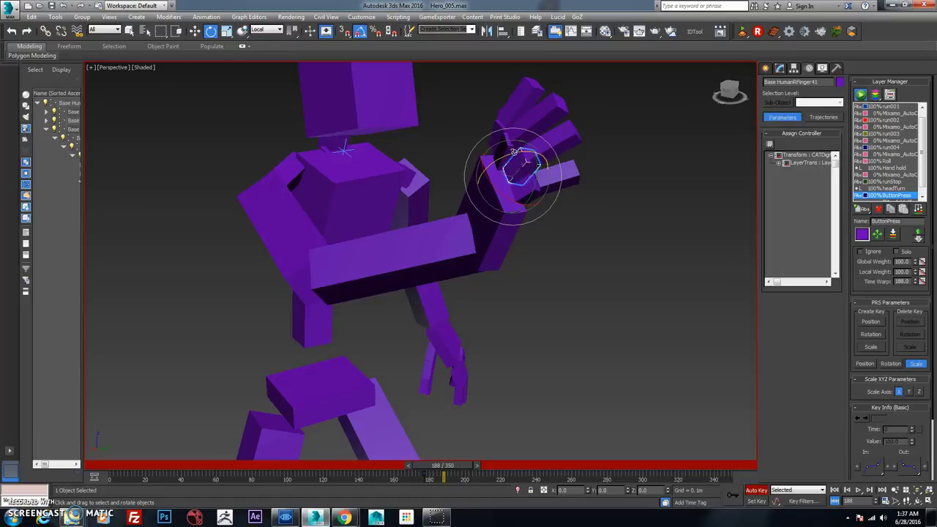
left_click(505, 187)
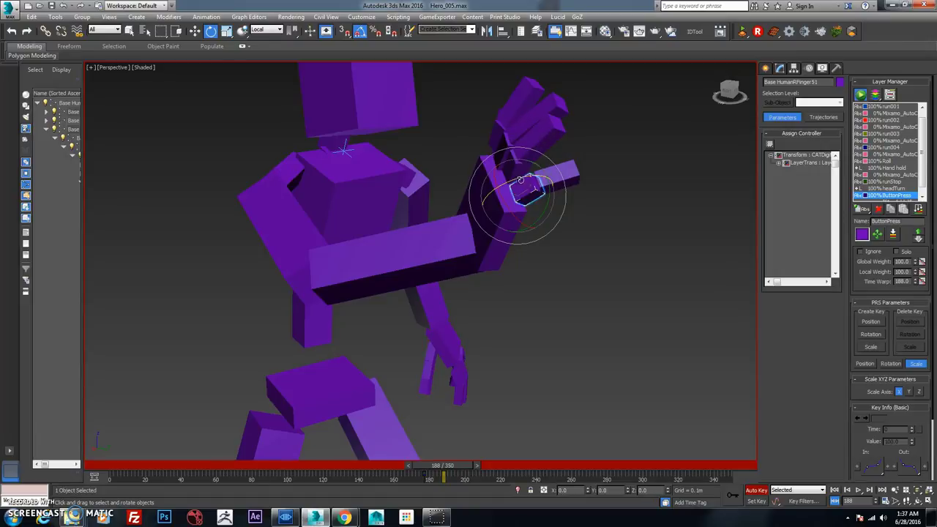
left_click_drag(505, 187, 516, 163)
middle_click_drag(516, 163, 516, 148, "alt")
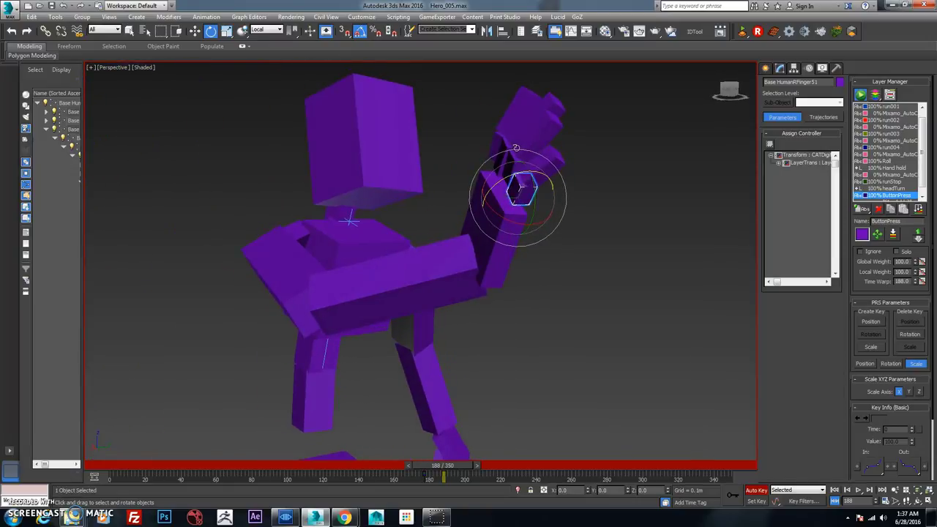
left_click(539, 106)
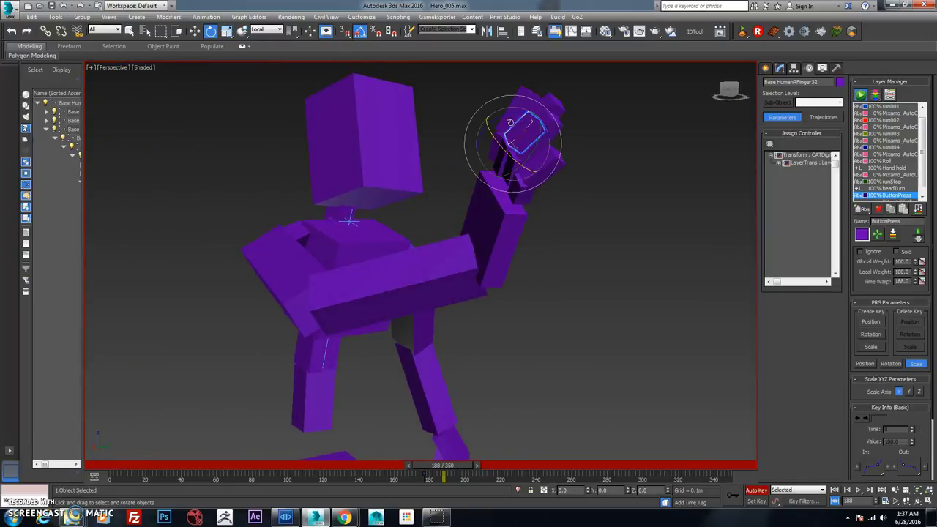
left_click_drag(510, 123, 495, 117)
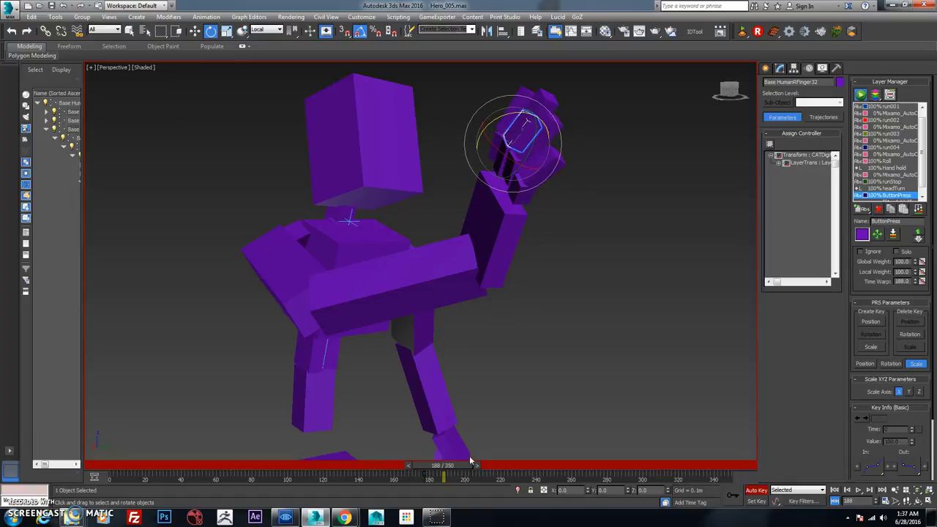
mouse_move(471, 461)
left_mouse_down()
mouse_move(439, 469)
mouse_move(469, 474)
left_mouse_up()
key("e")
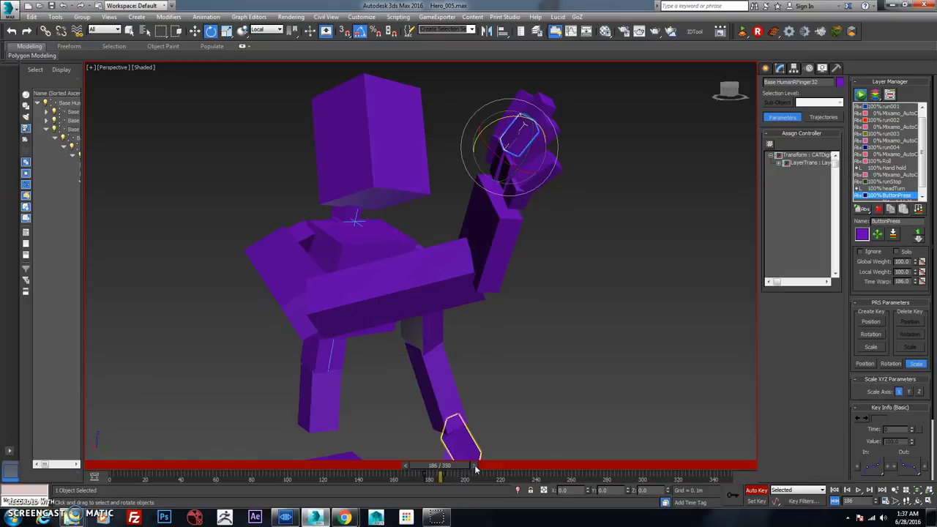
- Rotate the thumb Finger11 into place and bend Finger51 by -15 degrees
scroll(541, 180, "up", 2)
scroll(515, 196, "up", 2)
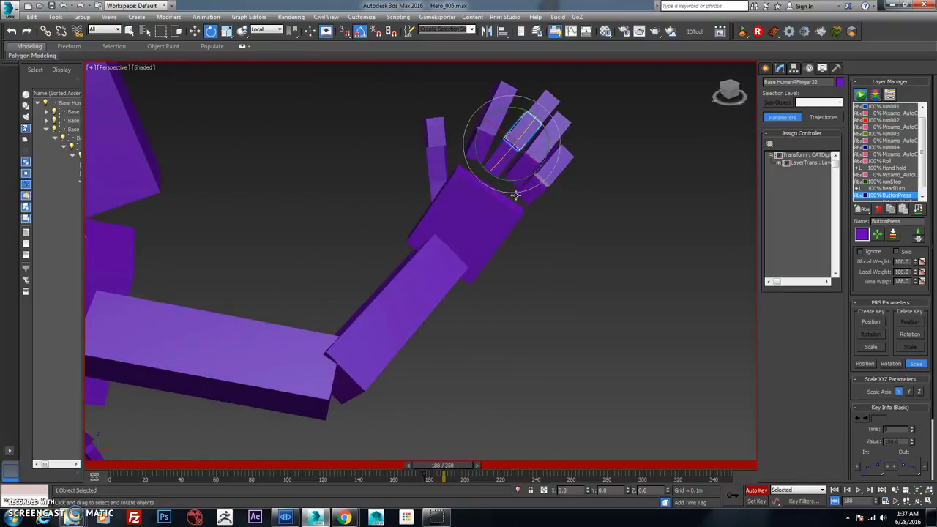
left_click(435, 189)
left_click_drag(448, 189, 467, 212)
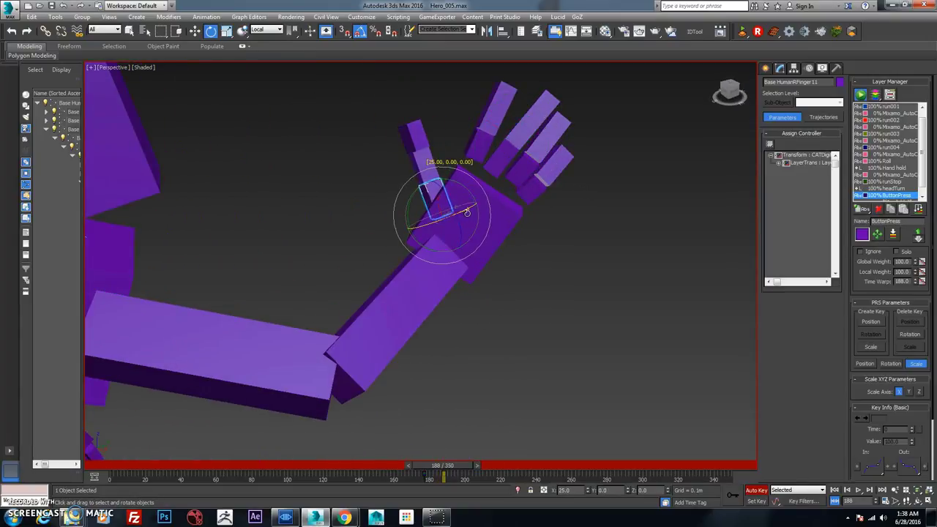
middle_click_drag(522, 205, 513, 196, "alt")
left_click(514, 195)
left_click_drag(542, 190, 544, 194)
- Bend Finger21 downward, select Finger41, and scrub from frame 170 to review the hand
left_click(487, 143)
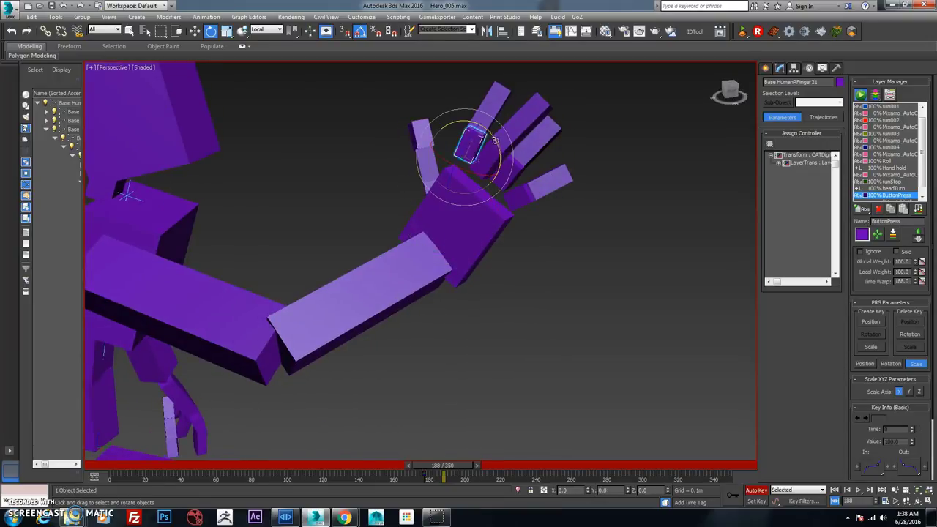
mouse_move(495, 140)
left_mouse_down()
mouse_move(495, 154)
mouse_move(508, 161)
mouse_move(517, 146)
mouse_move(510, 139)
left_mouse_up()
left_click(517, 165)
mouse_move(450, 466)
left_mouse_down()
mouse_move(436, 471)
mouse_move(468, 470)
mouse_move(460, 470)
left_mouse_up()
key("e")
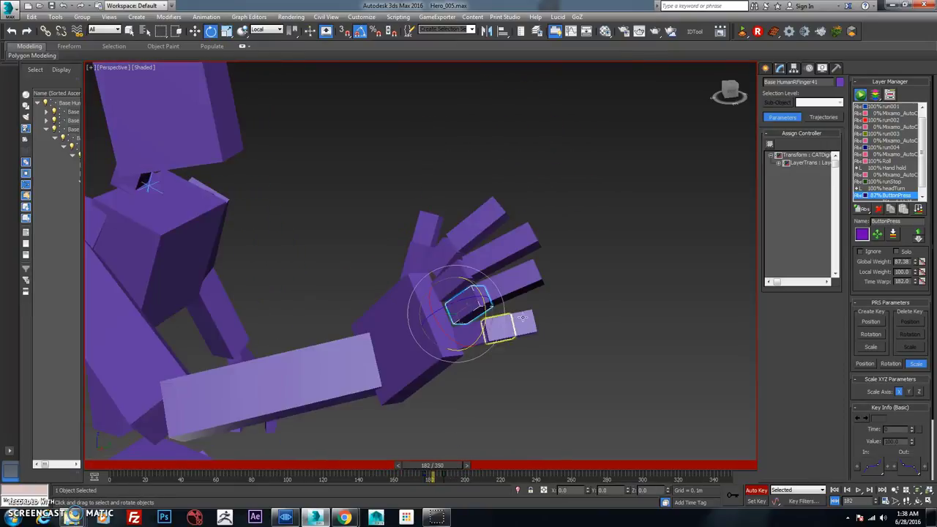
scroll(443, 331, "down", 5)
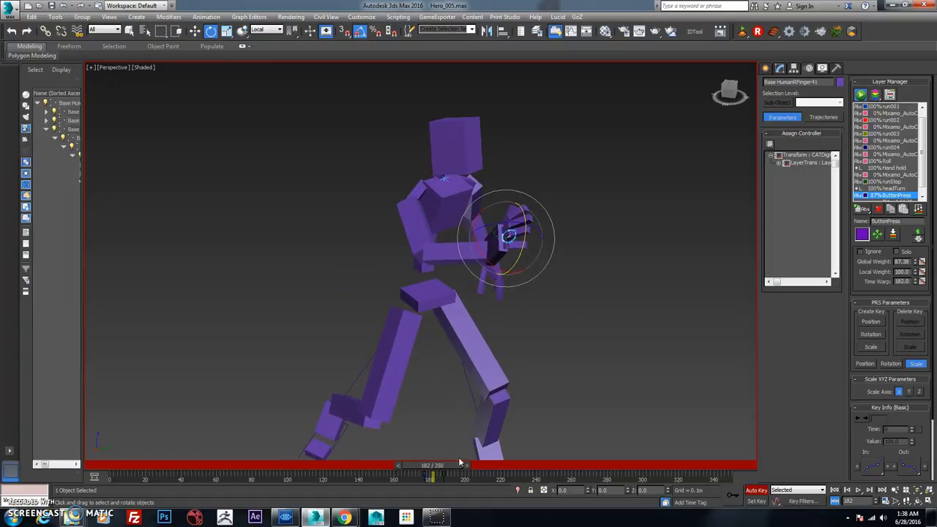
left_click_drag(459, 467, 492, 471)
- Zoom to the right palm and bend a finger bone by 5 degrees
left_click(411, 293)
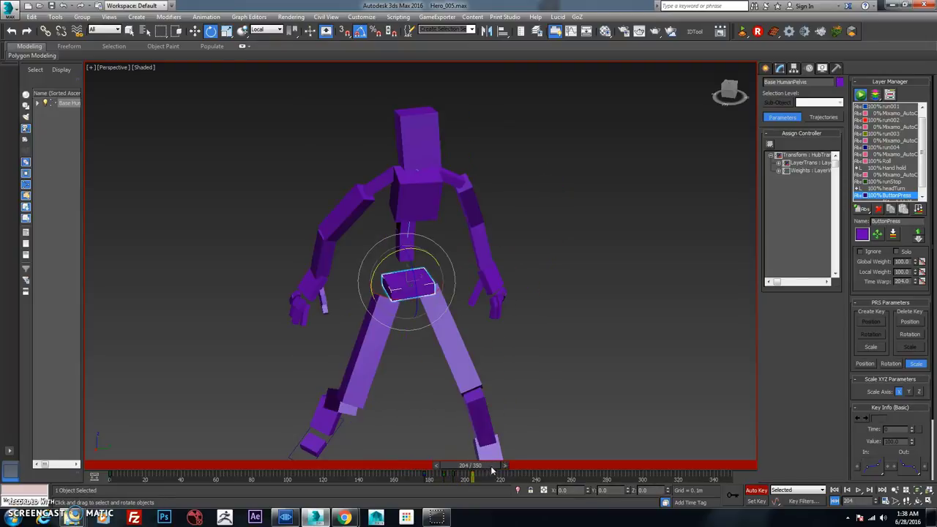
left_click(302, 294)
key("z")
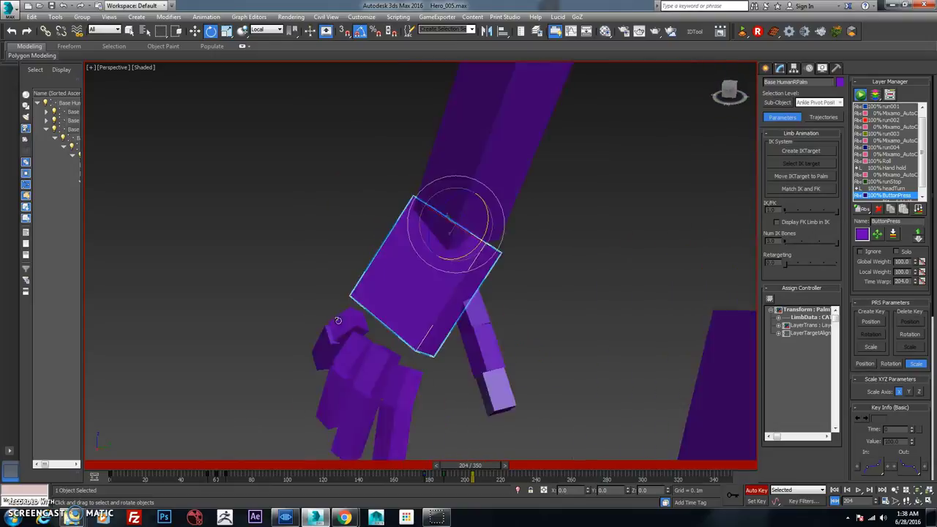
middle_click_drag(426, 222, 393, 361, "alt")
left_click(393, 359)
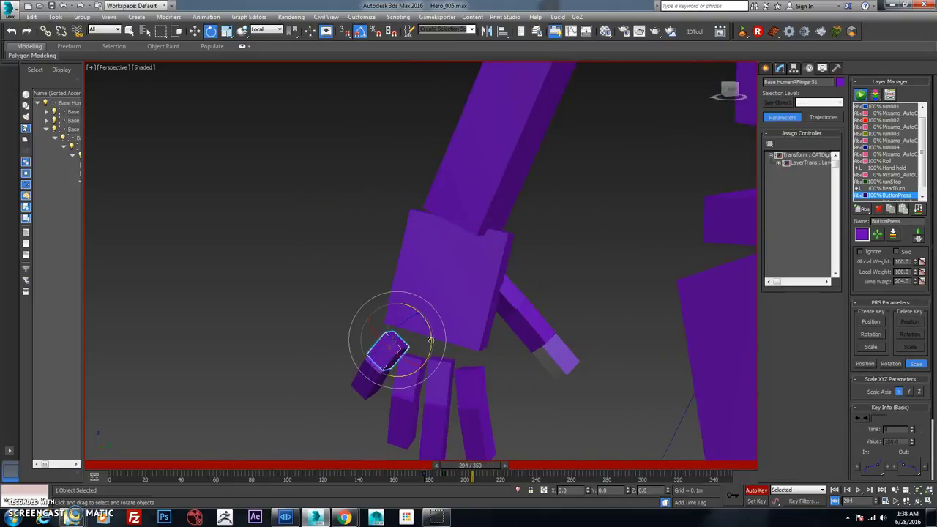
left_click_drag(431, 340, 431, 330)
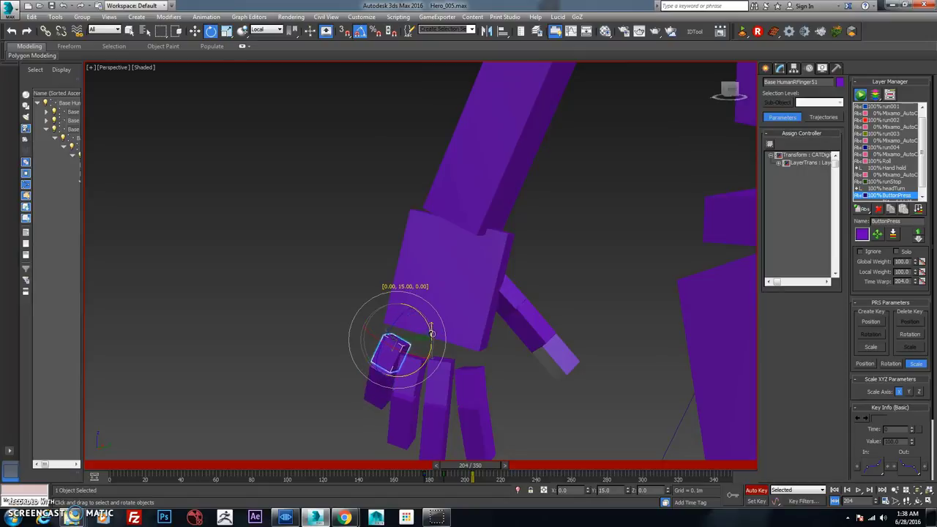
- Rotate HumanRFinger21 more upright and turn the thumb HumanRFinger11 downward
left_click(439, 385)
left_click(480, 377)
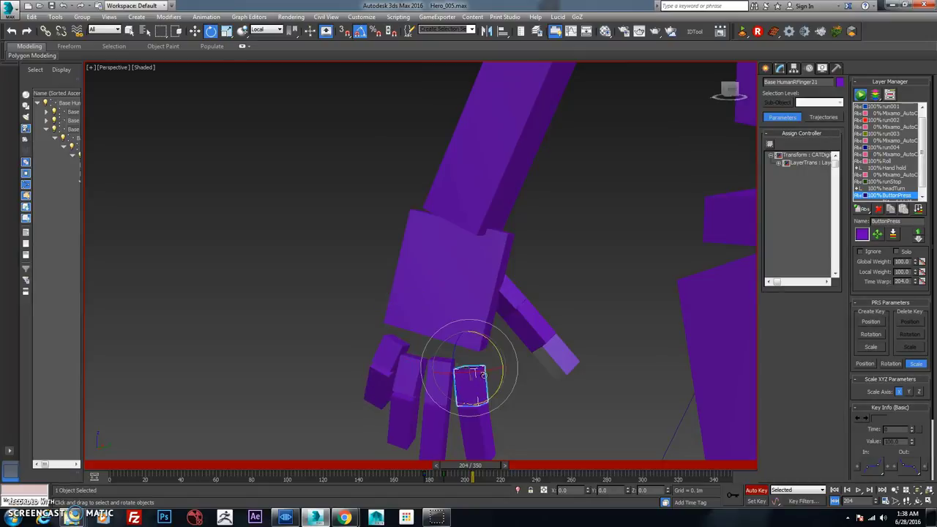
left_click_drag(500, 353, 486, 357)
left_click(524, 281)
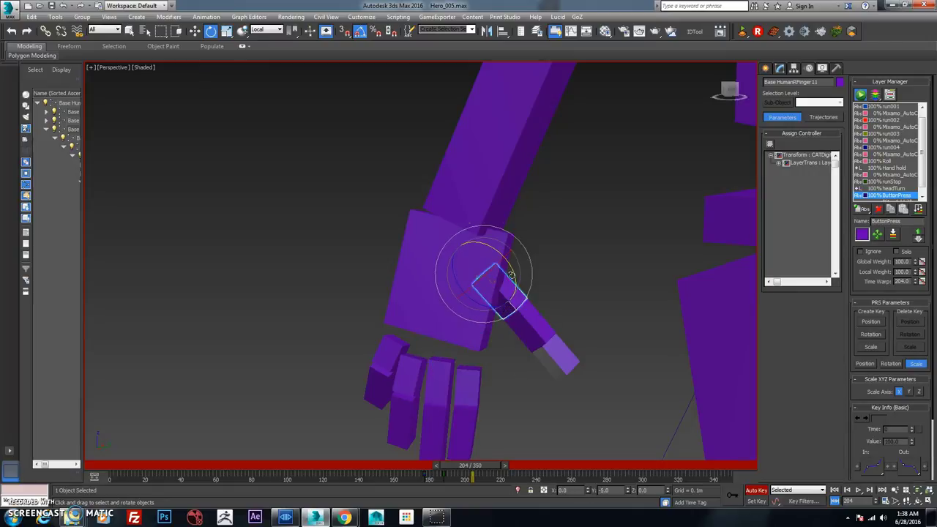
left_click_drag(512, 275, 479, 287)
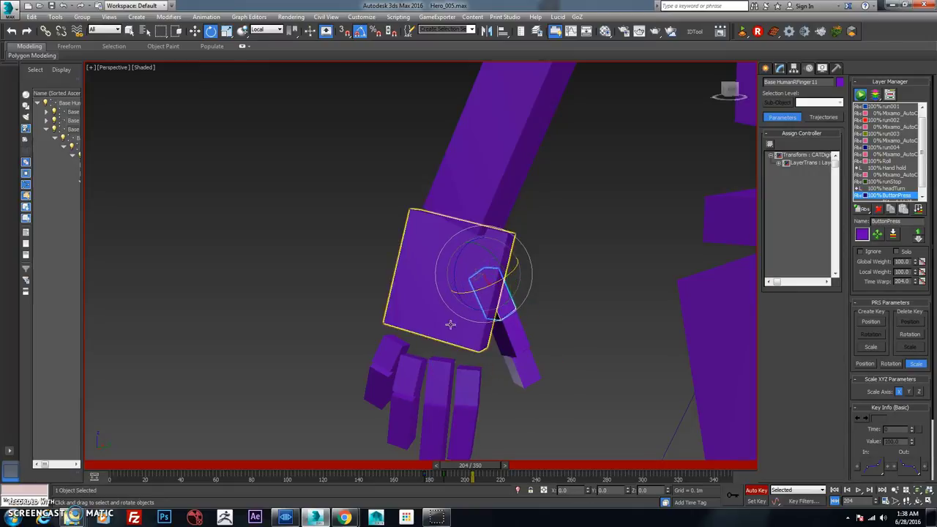
- Bend HumanRFinger51 by -15 degrees and curl HumanRFinger41 into the grip
left_click(389, 361)
middle_click_drag(390, 360, 377, 337, "alt")
left_click_drag(375, 331, 371, 328)
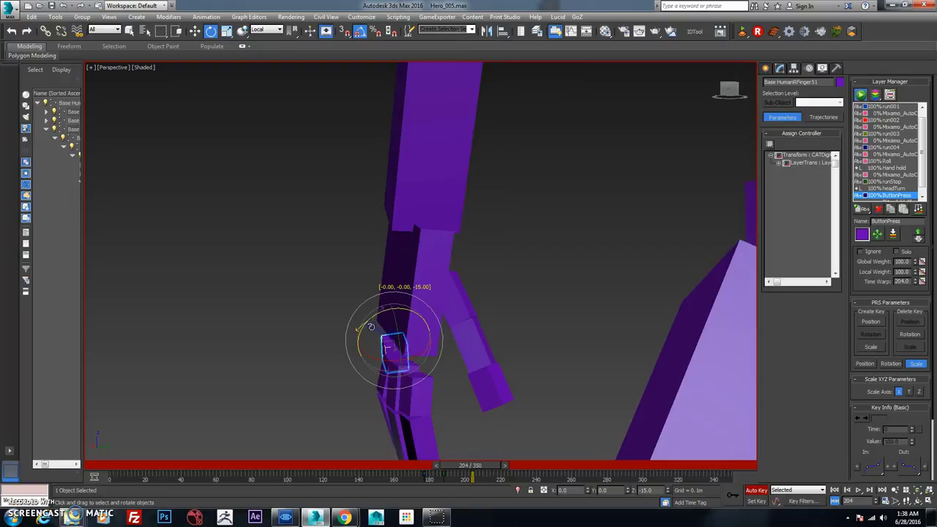
middle_click_drag(372, 327, 421, 285, "alt")
left_click(425, 282)
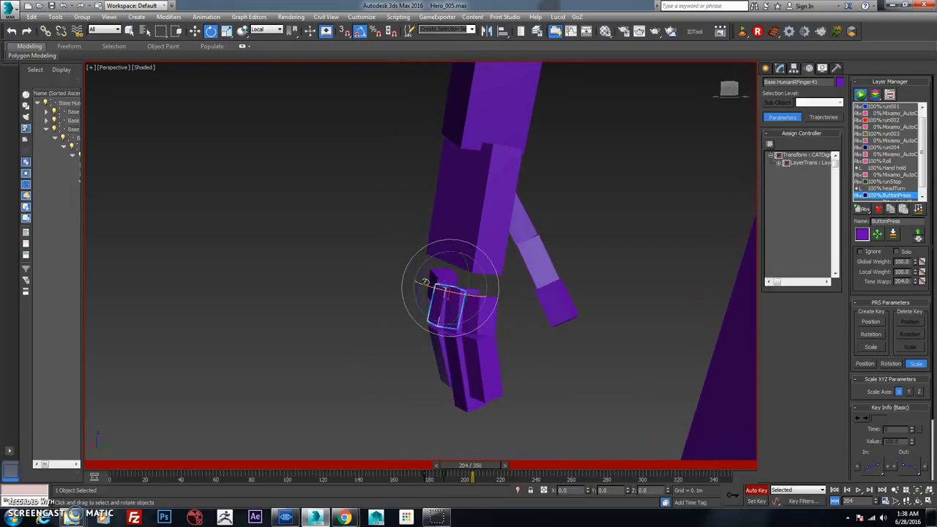
left_click_drag(425, 282, 456, 363)
- Select the HumanRFinger31, 21, 22 and 23 segments, then all finger bones, at an earlier frame
left_click(439, 282)
left_click(466, 296)
left_click(496, 364)
left_click(477, 397)
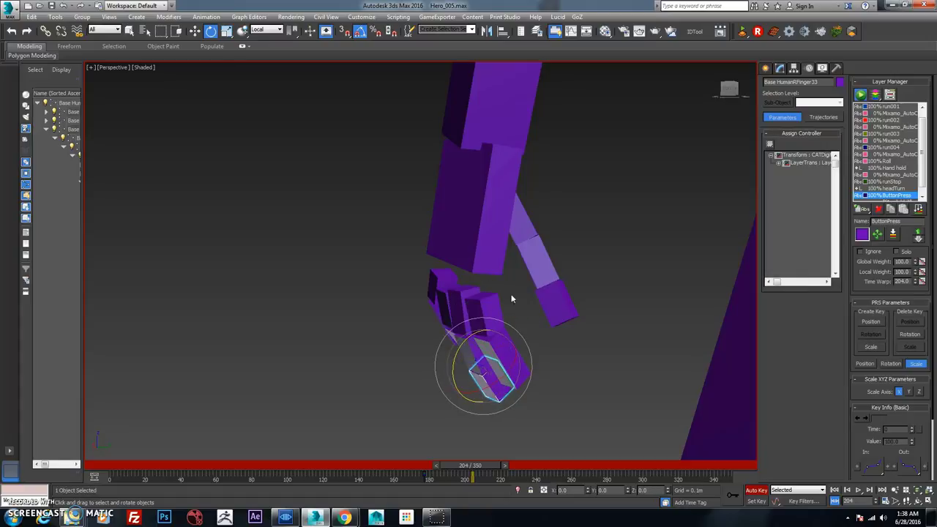
middle_click_drag(567, 233, 521, 386, "alt")
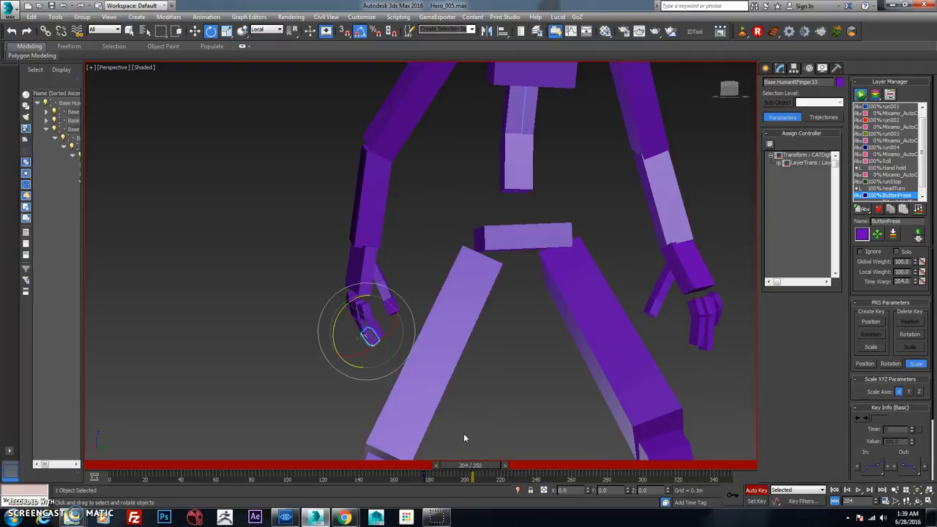
middle_click_drag(328, 296, 336, 291, "alt")
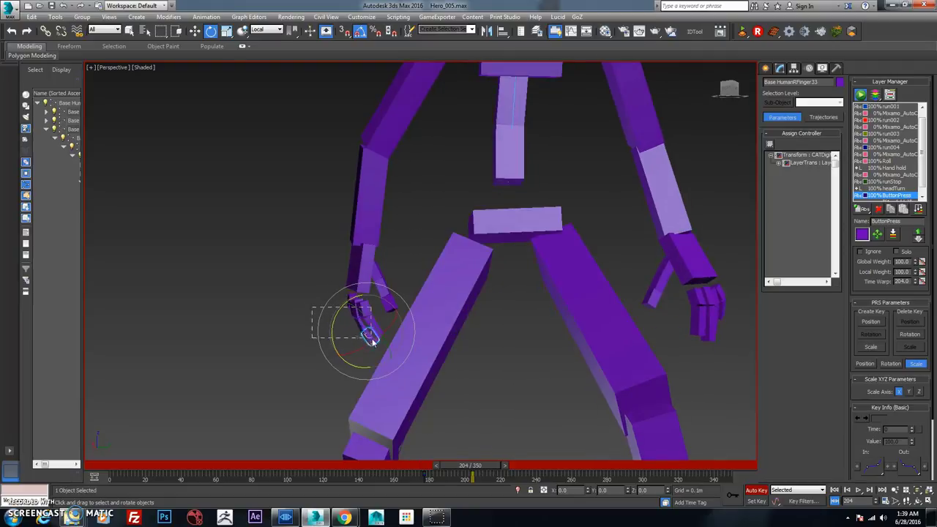
left_click_drag(371, 338, 372, 338)
left_click_drag(487, 470, 443, 466)
scroll(528, 272, "down", 5)
- At frame 188, rotate one finger segment 15 degrees and its neighbour 10 degrees
key("e")
left_click(470, 466)
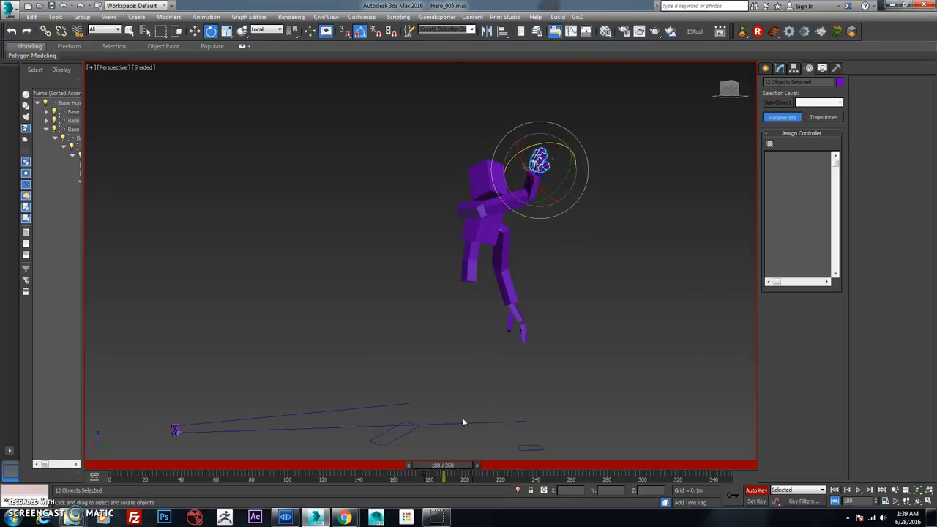
key("z")
middle_click_drag(516, 232, 473, 331, "alt")
left_click(494, 330)
left_click_drag(489, 326, 481, 323)
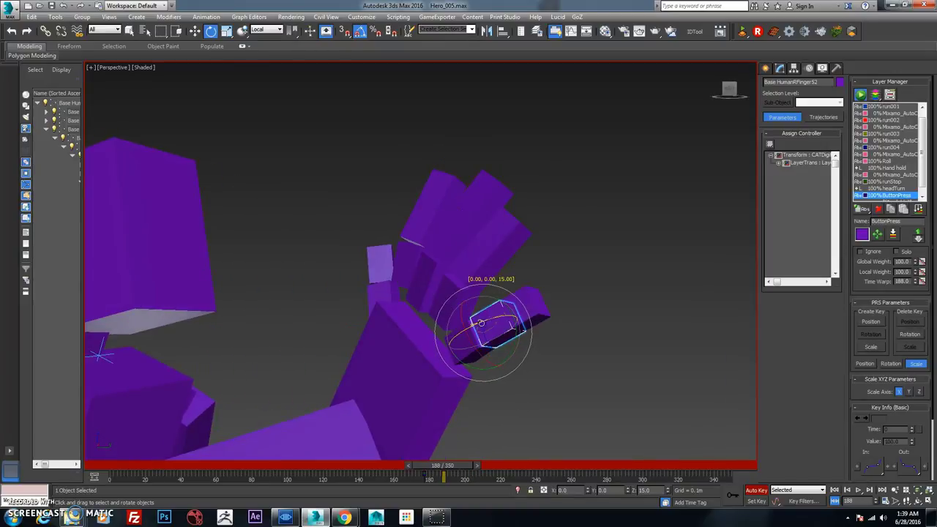
middle_click_drag(483, 318, 460, 230, "alt")
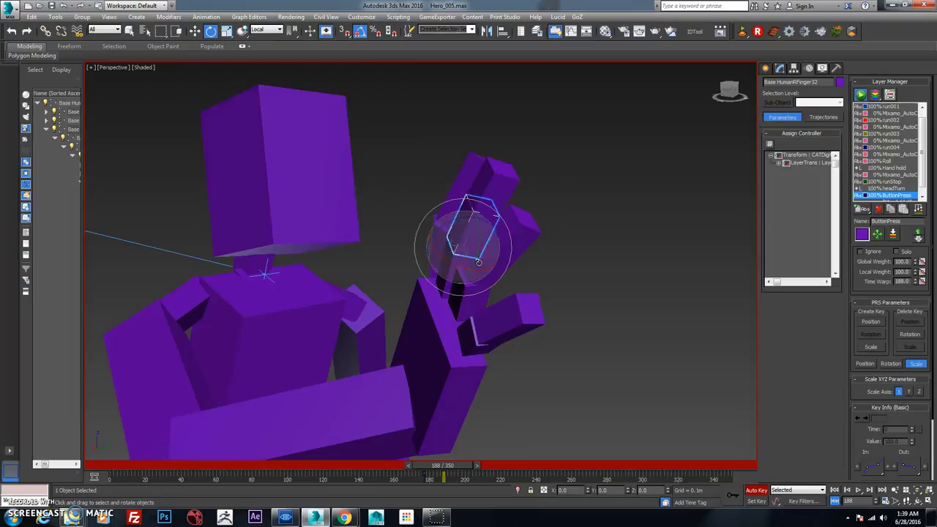
left_click(471, 253)
left_click_drag(471, 252, 469, 249)
- Rotate HumanRFinger22 slightly, clear the selection, and turn Auto Key off
left_click(458, 206)
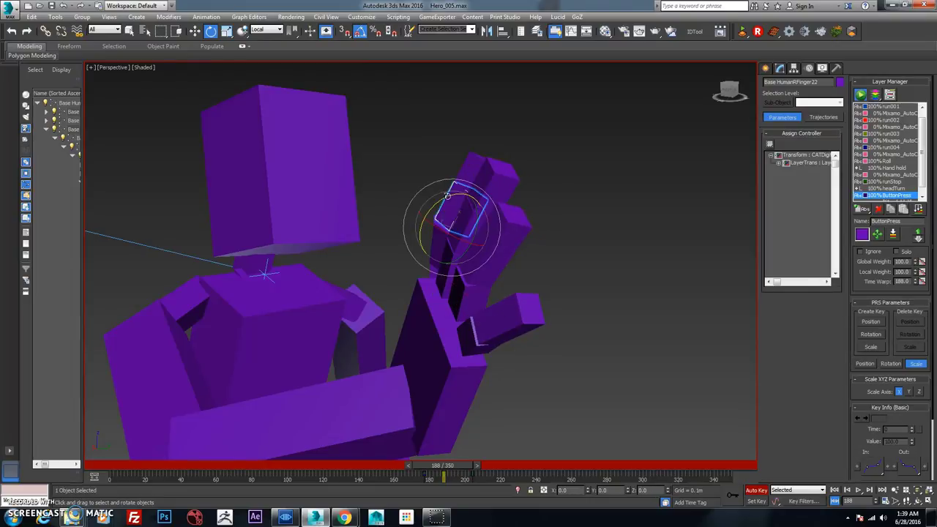
left_click_drag(458, 205, 458, 203)
scroll(458, 202, "down", 8)
middle_click_drag(458, 203, 558, 285, "alt")
left_click(571, 296)
left_click(765, 491)
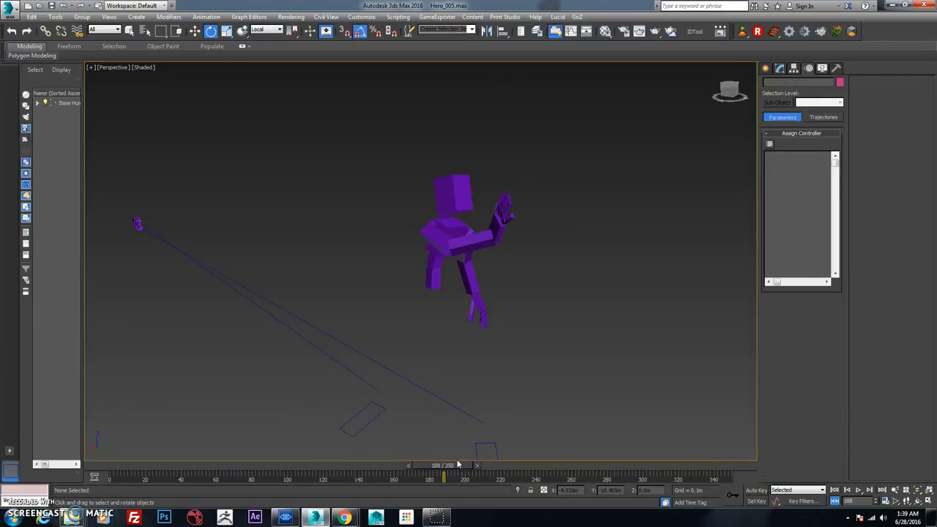
- Play the animation from frame 130, stop at frame 236, and select the pelvis
left_click_drag(457, 461, 358, 458)
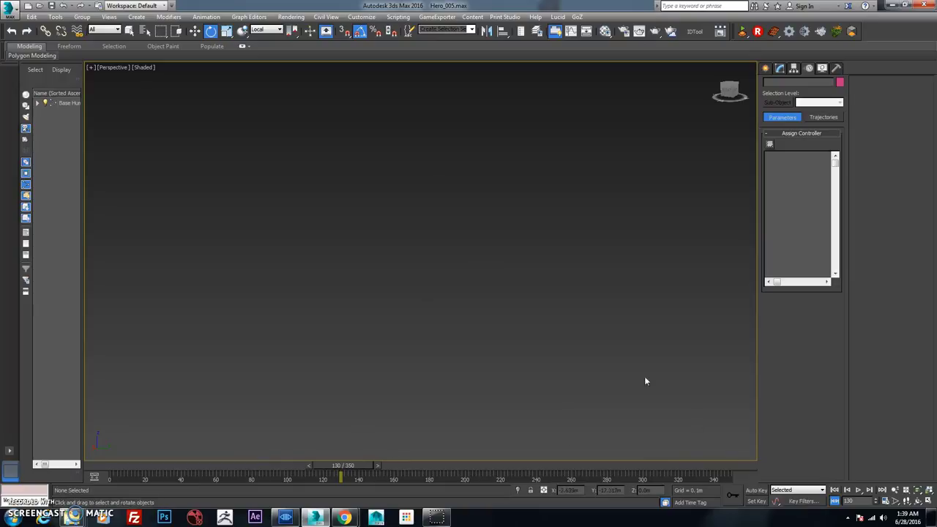
left_click(859, 491)
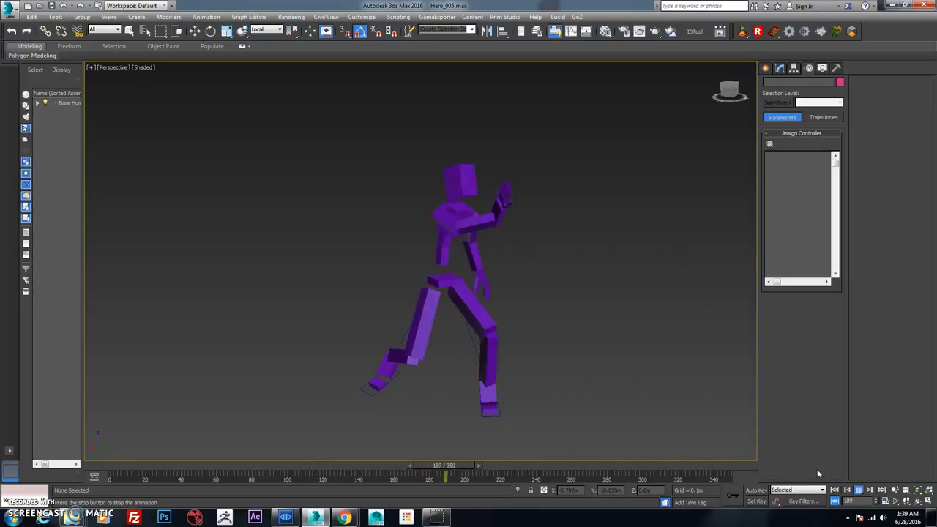
key("e")
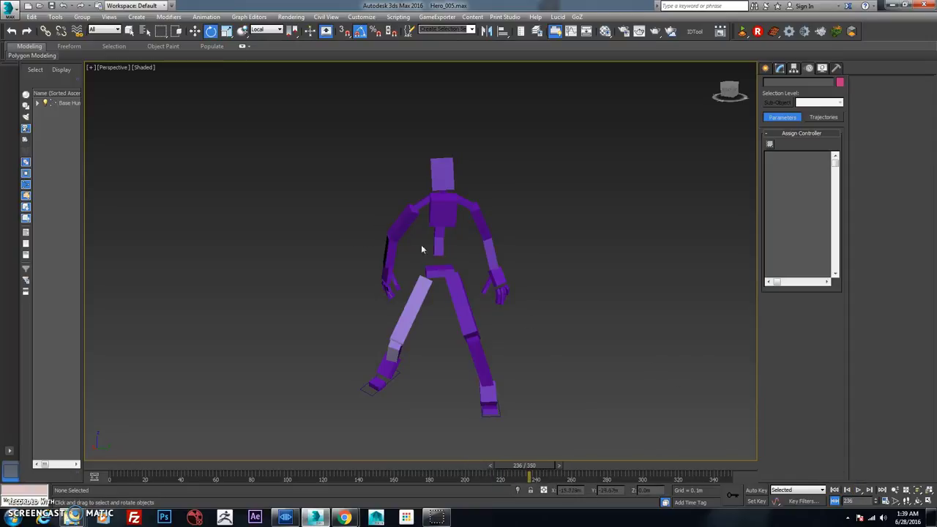
left_click_drag(427, 250, 368, 201)
left_click(439, 272)
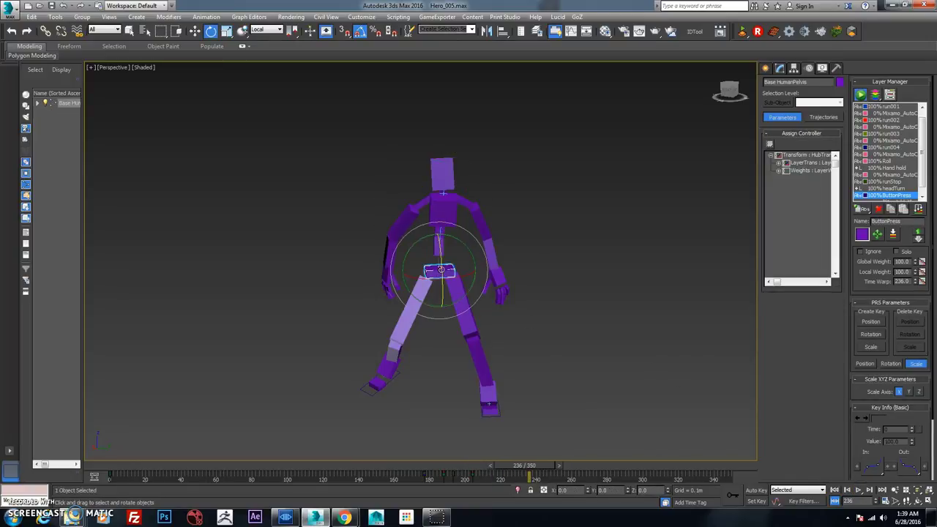
- Select all 61 bones and shift their frame-188 keys to frame 185 on the timeline
left_click_drag(515, 332, 515, 355)
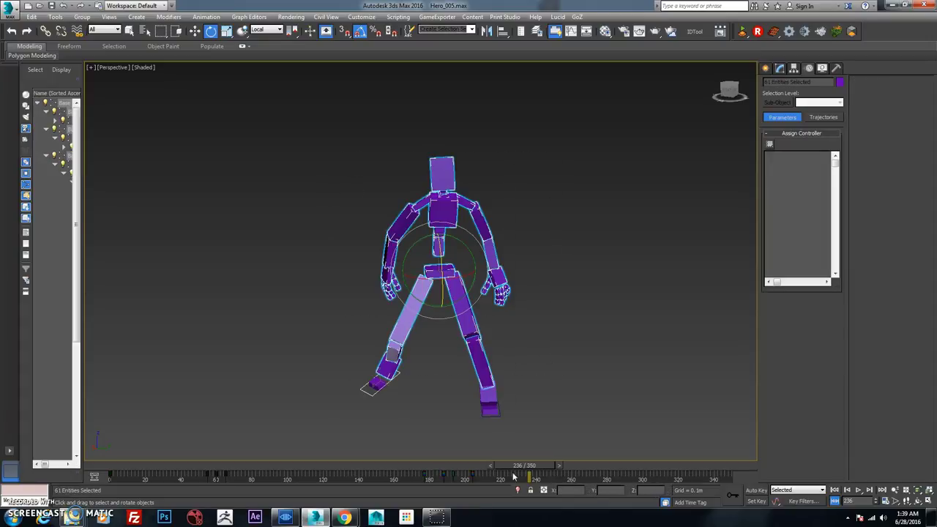
left_click_drag(524, 467, 443, 470)
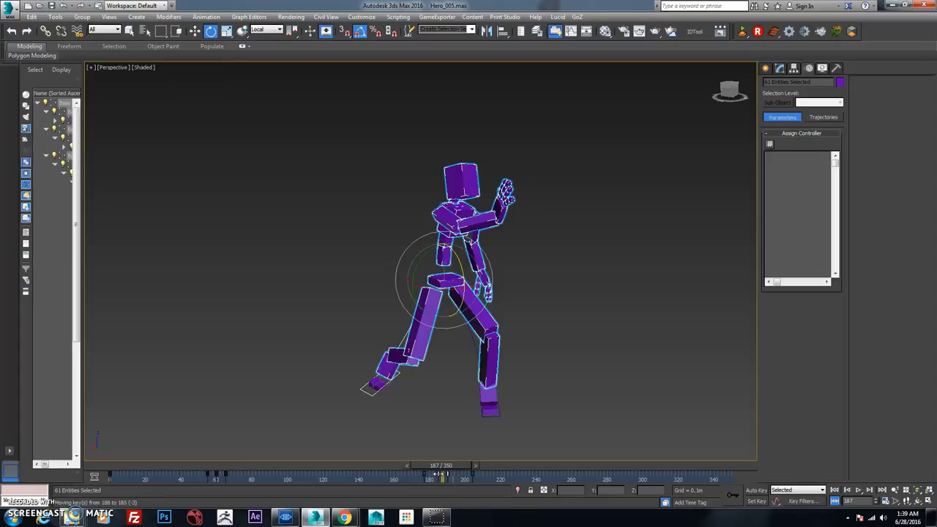
left_click_drag(440, 475, 467, 473)
- Deselect the character, play and stop the animation, then scrub back to frame 186
key("e")
left_click(550, 374)
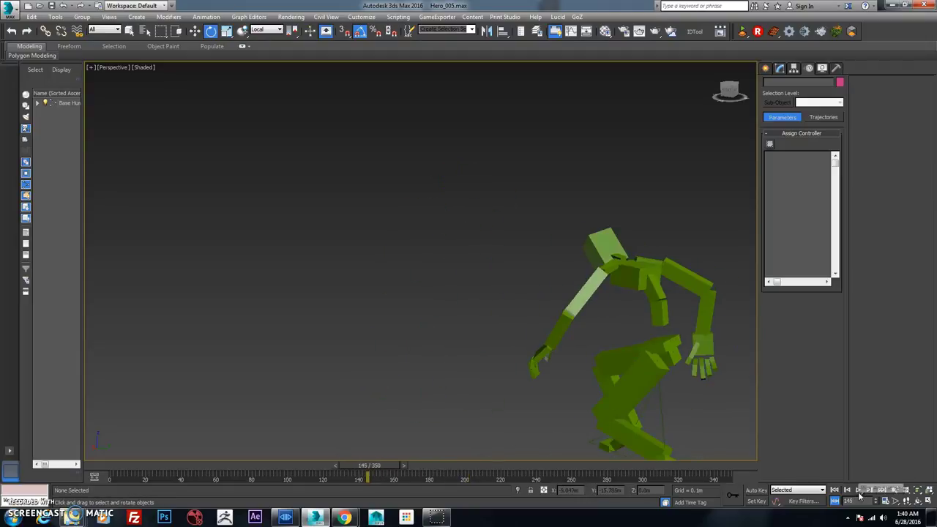
left_click(859, 490)
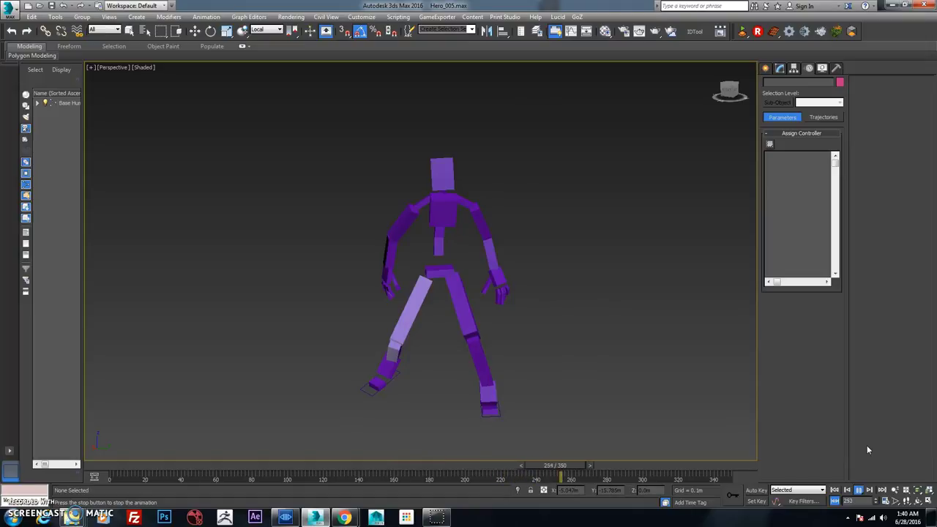
left_click(859, 491)
key("e")
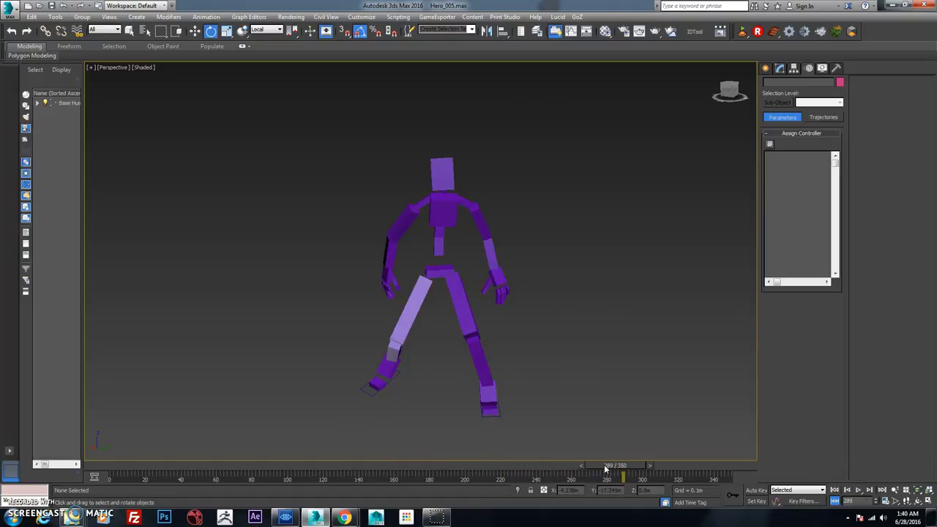
left_click_drag(605, 469, 431, 464)
- Tilt the pelvis -5 degrees in Y at frame 204
key("e")
left_click(444, 280)
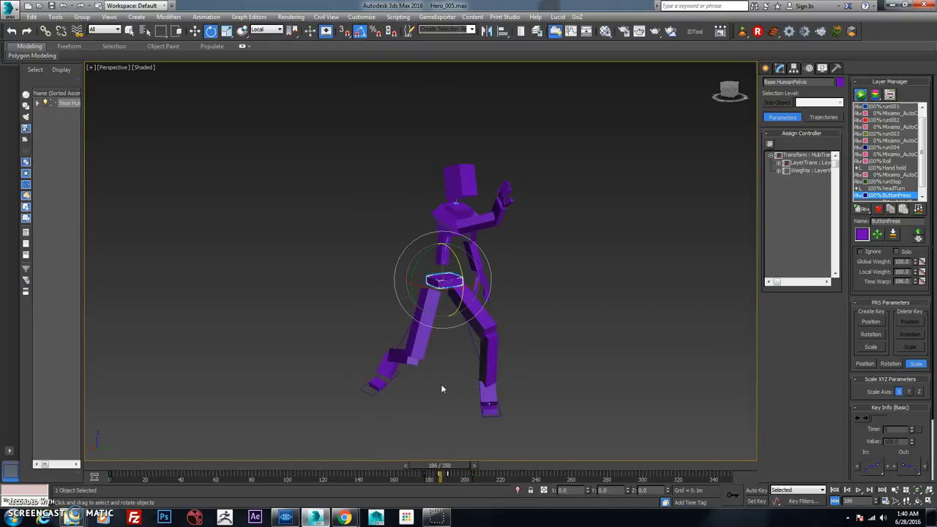
left_click(474, 464)
left_click(484, 464)
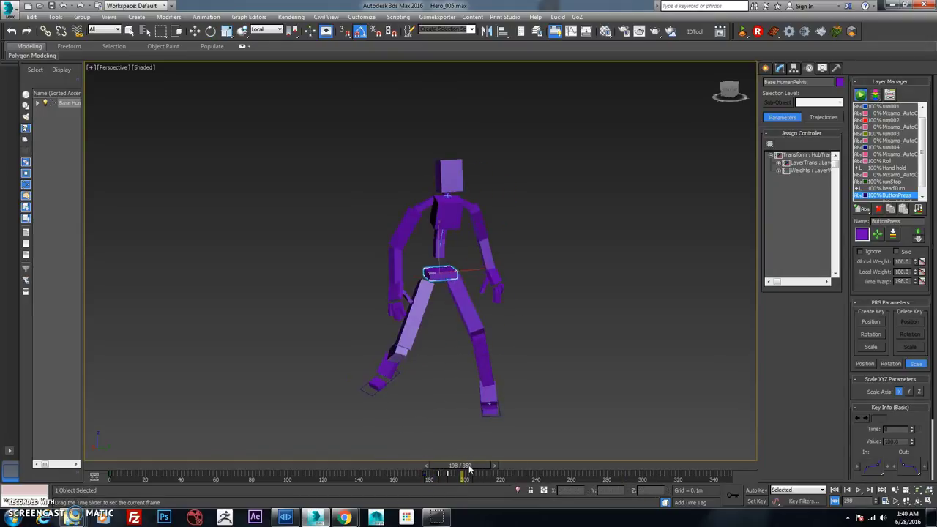
left_click(495, 469)
key("w")
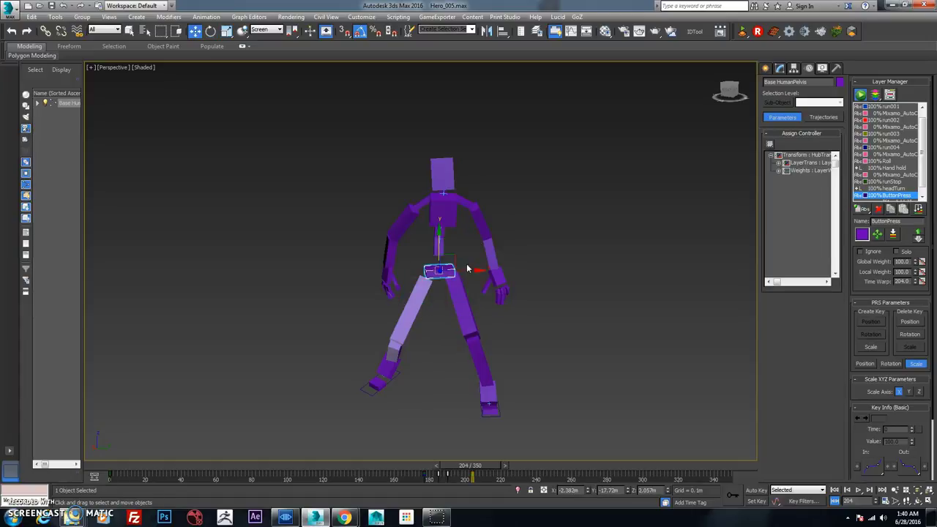
key("e")
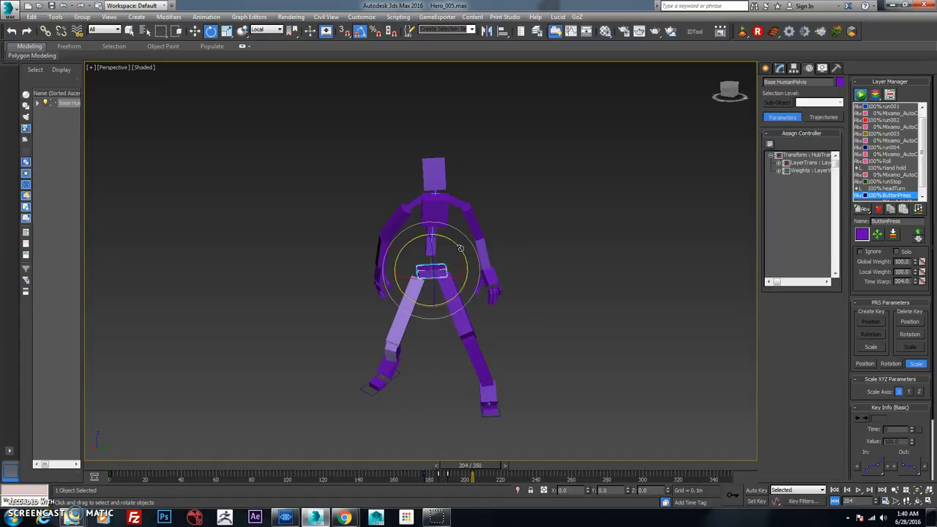
left_click_drag(472, 265, 443, 313)
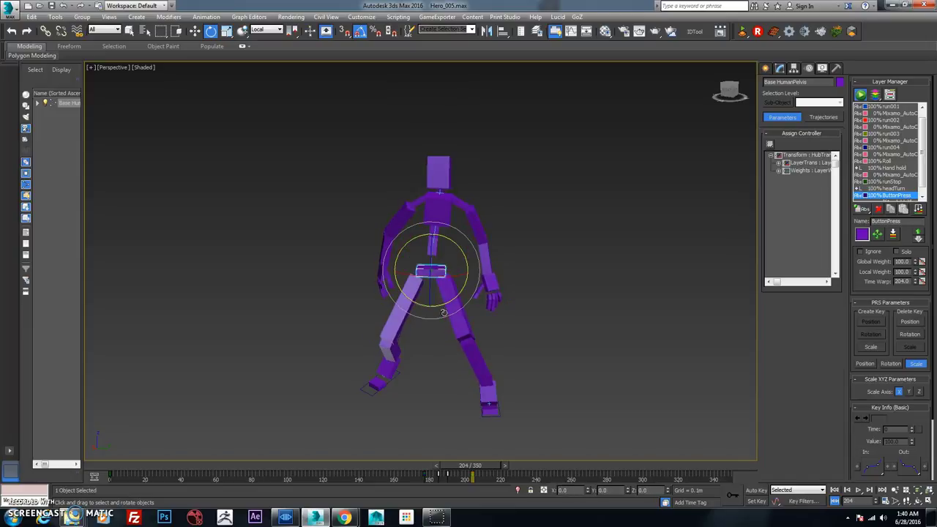
- Rotate the upper arm to -15 degrees and the palm 15 degrees, then go to frame 201
left_click(477, 221)
left_click_drag(480, 183, 486, 185)
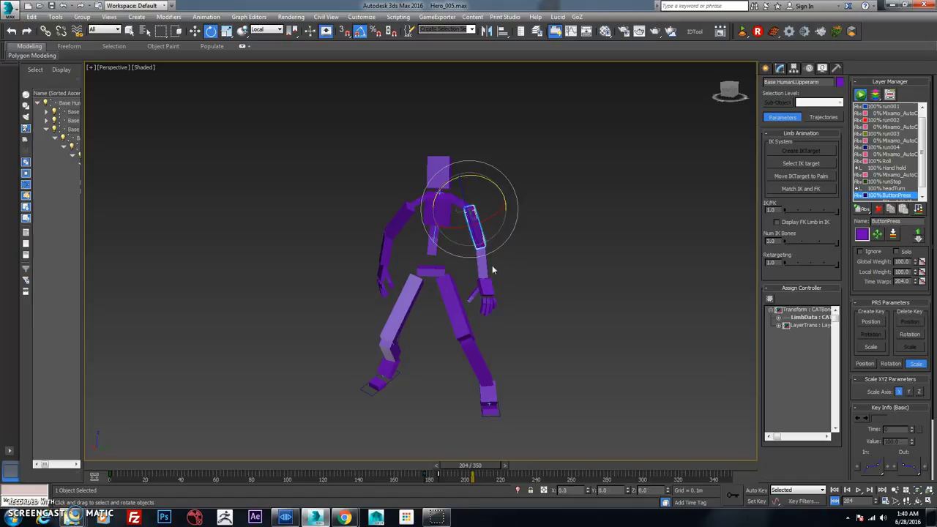
left_click_drag(469, 225, 480, 224)
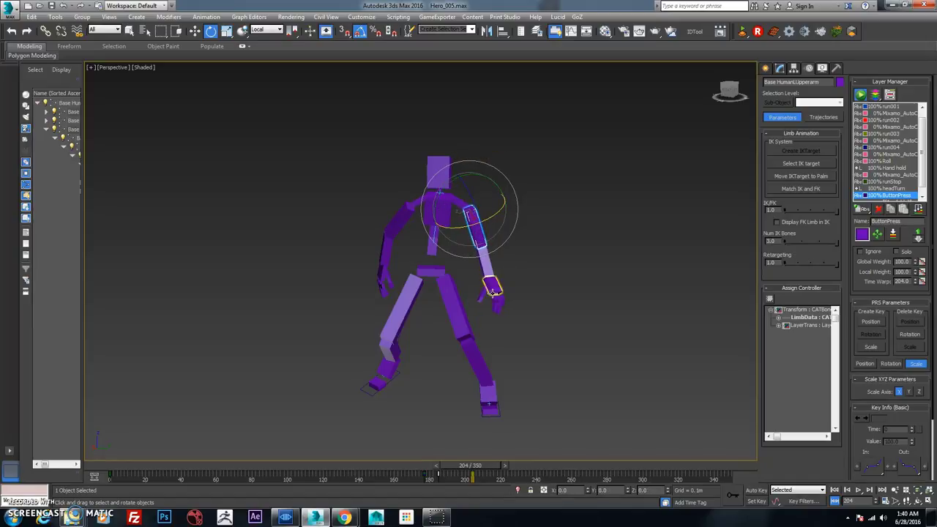
left_click(494, 292)
left_click_drag(512, 254, 516, 258)
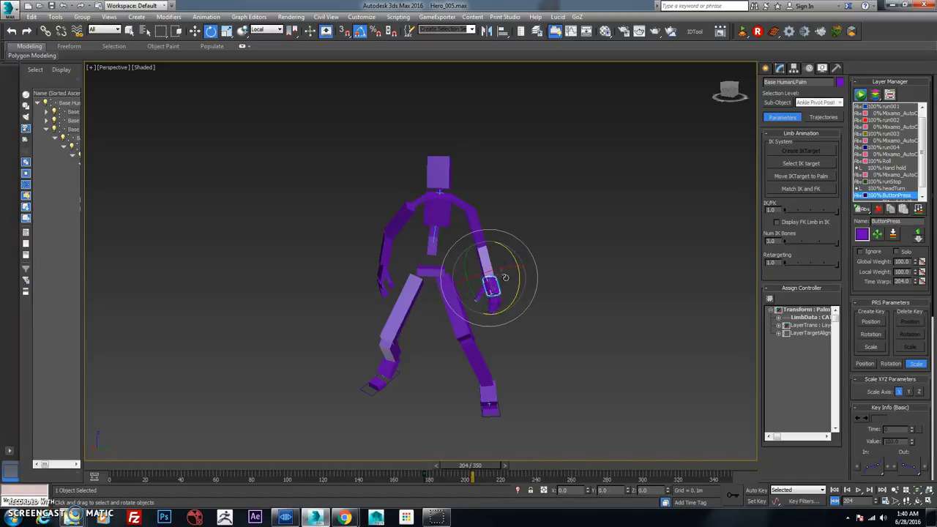
mouse_move(489, 469)
left_mouse_down()
mouse_move(461, 469)
mouse_move(483, 469)
left_mouse_up()
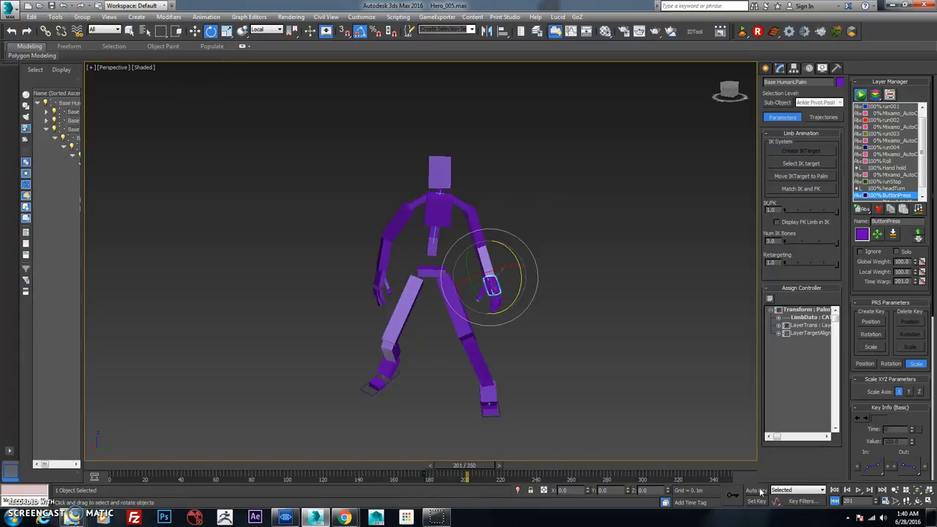
- Turn Auto Key back on, select the upper arm and pelvis, and step back around frame 170
left_click(757, 491)
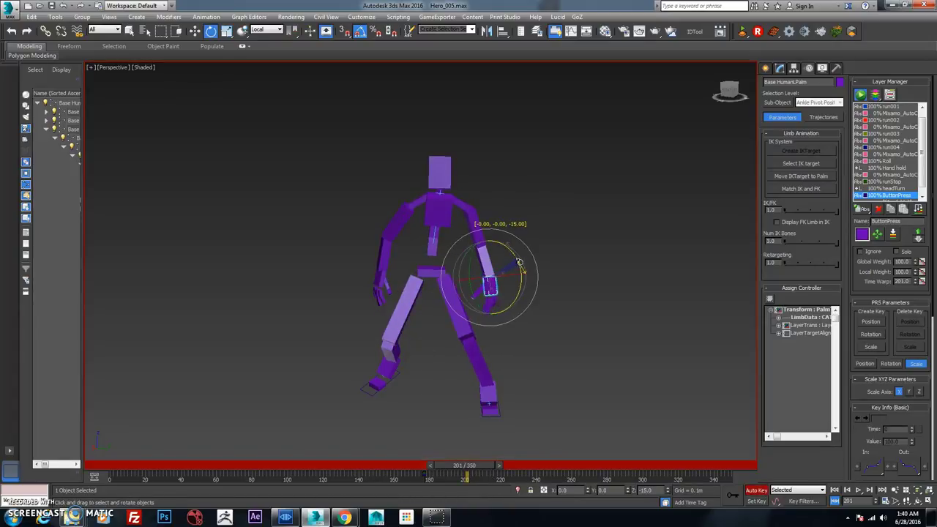
left_click(486, 221)
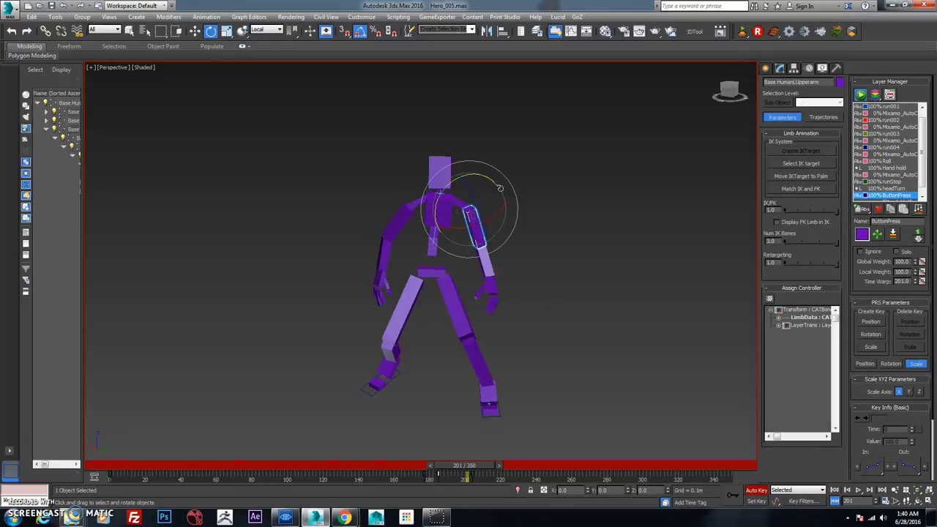
left_click(476, 178)
left_click(476, 231)
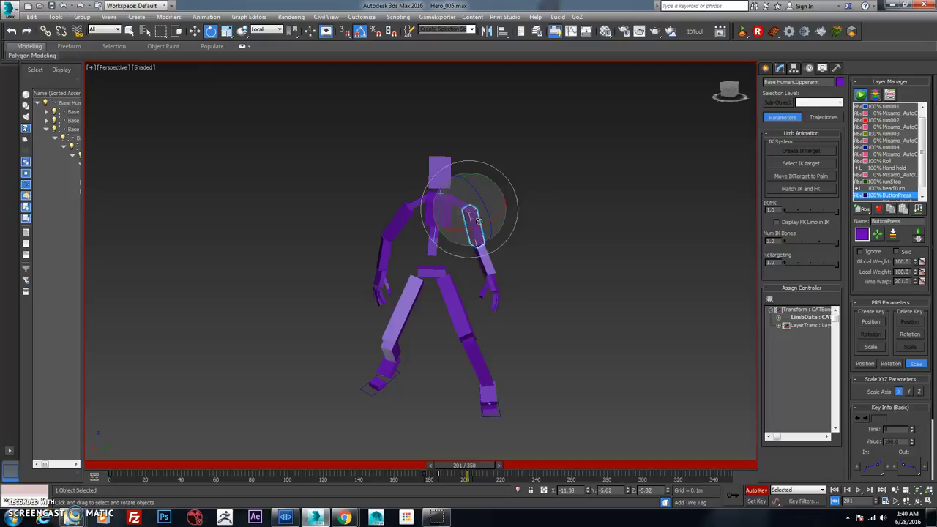
left_click(436, 269)
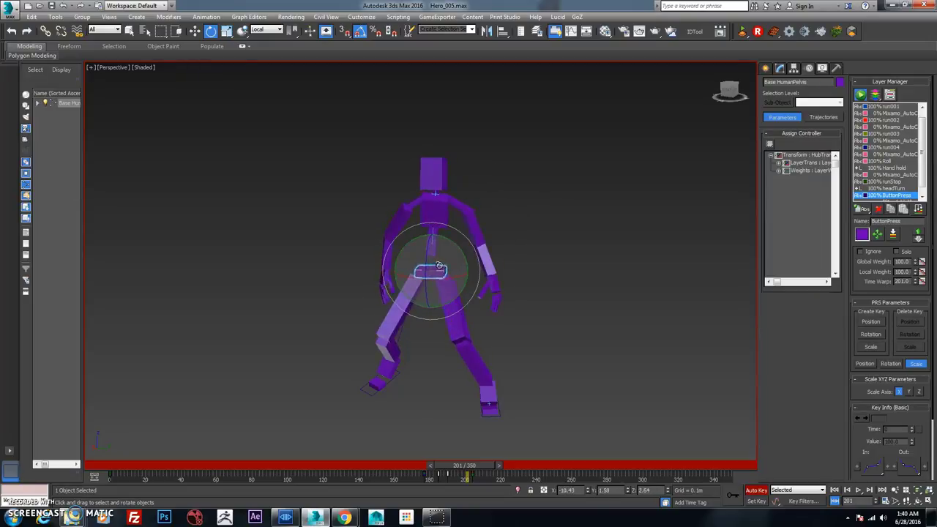
mouse_move(483, 466)
left_mouse_down()
mouse_move(430, 476)
mouse_move(480, 478)
mouse_move(469, 478)
mouse_move(501, 463)
mouse_move(476, 475)
left_mouse_up()
key("e")
key("q")
key("e")
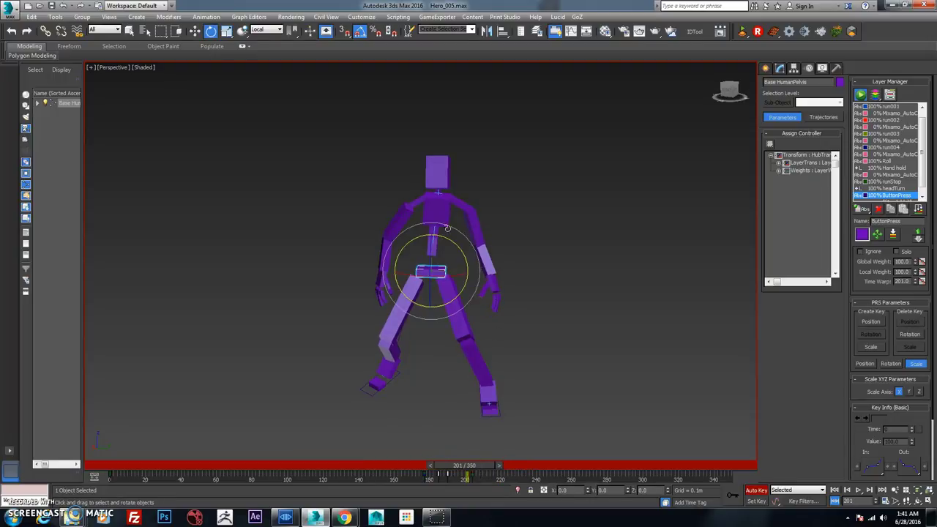
- Rotate both upper arms to hang straighter beside the body, then deselect
left_click(445, 203)
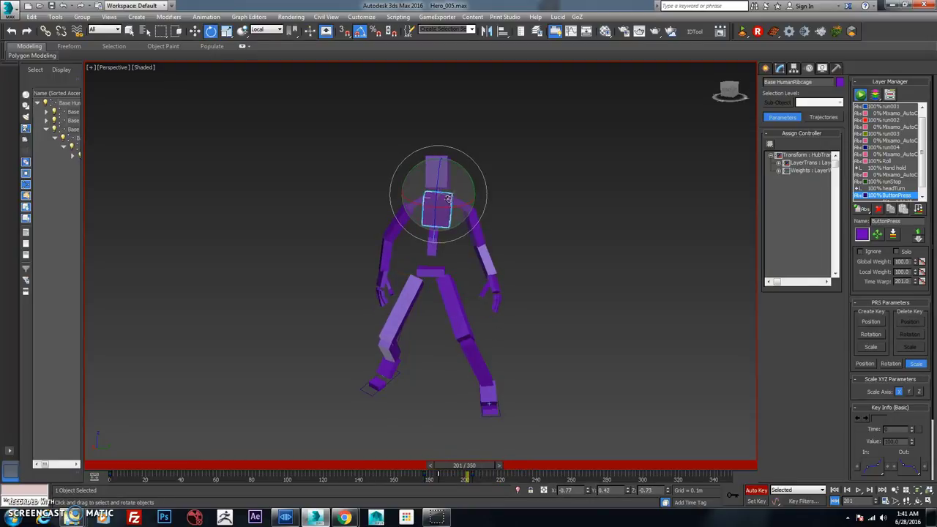
left_click(461, 201)
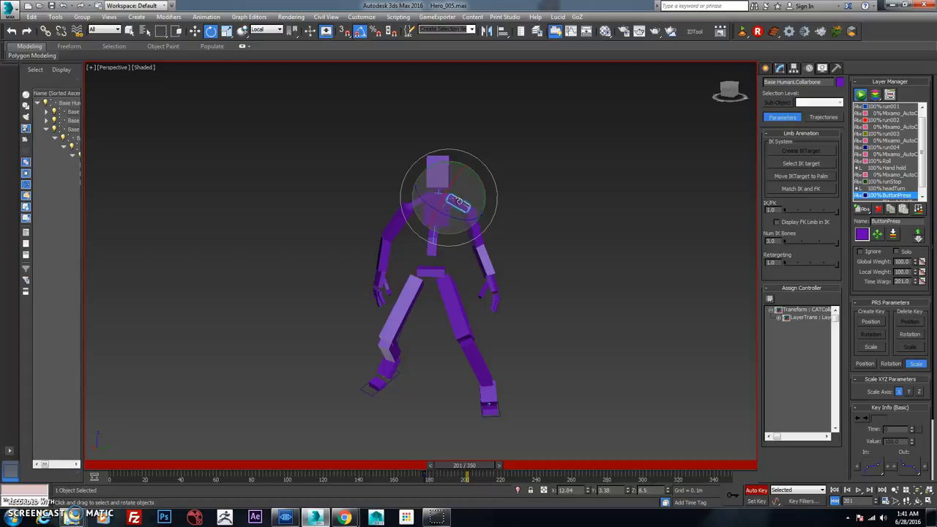
left_click(476, 218)
left_click_drag(480, 212, 487, 227)
left_click(400, 217)
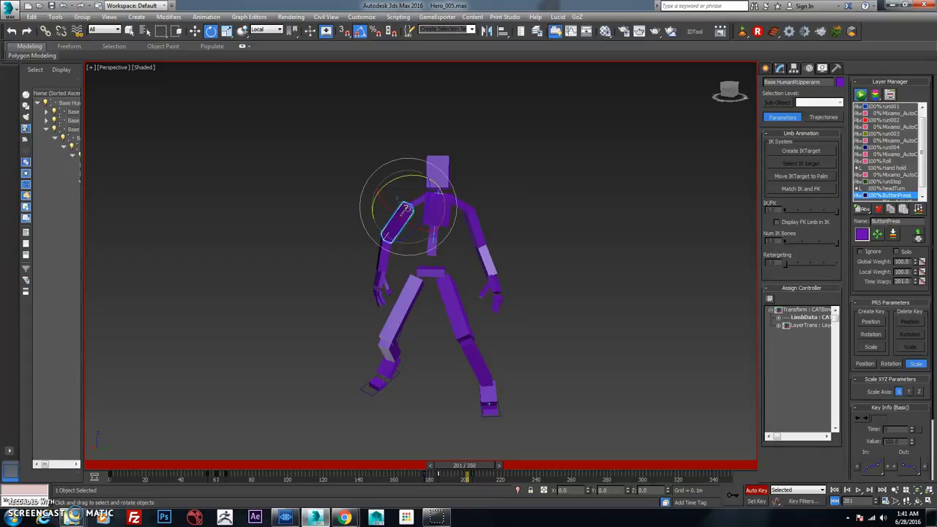
left_click_drag(414, 211, 421, 208)
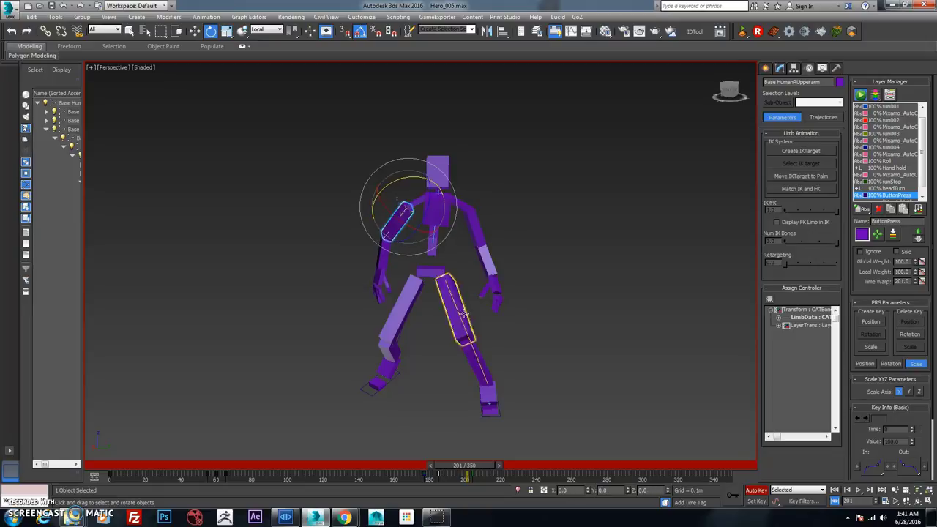
left_click(556, 381)
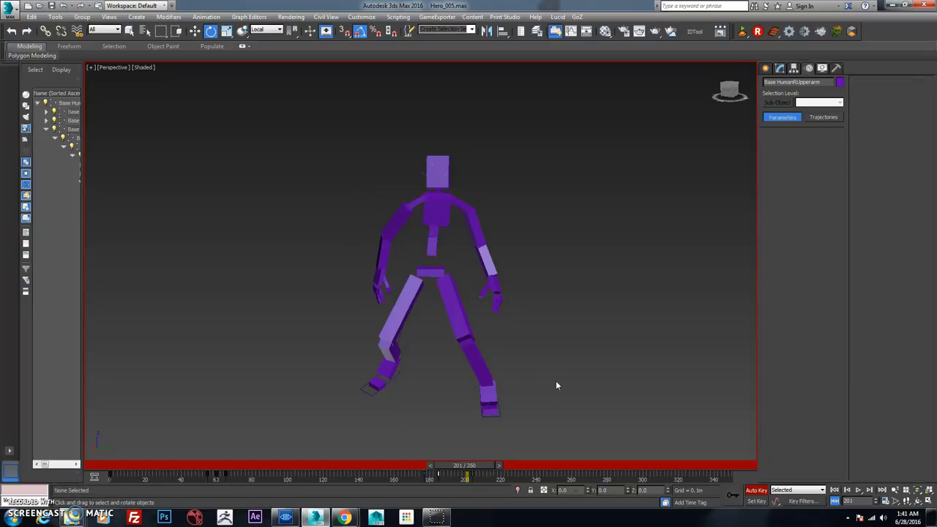
- Turn off Auto Key and play back the animation to check the crouched arm pose
left_click(756, 490)
left_click_drag(466, 465, 402, 470)
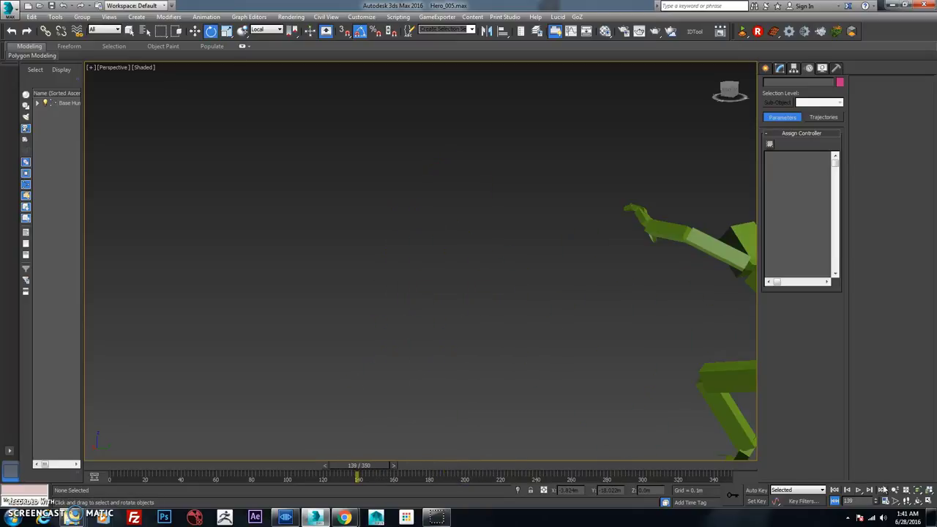
left_click(859, 490)
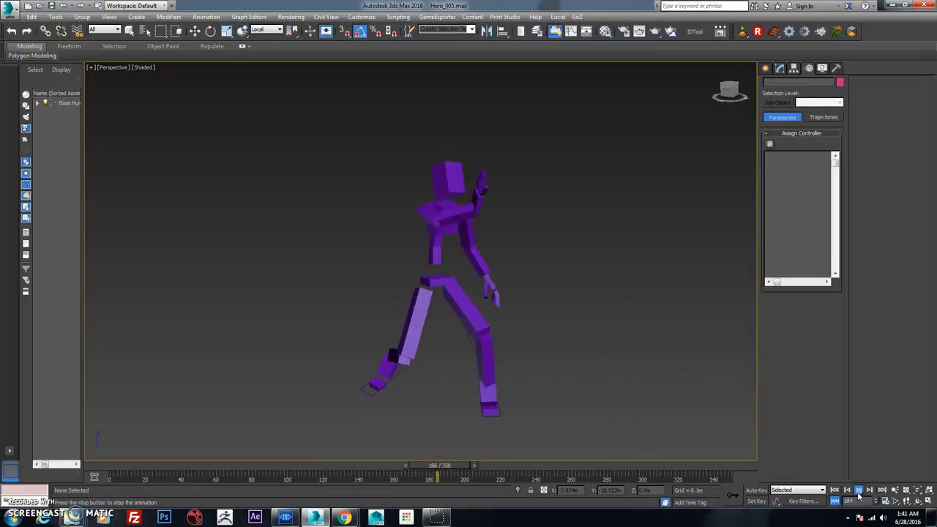
key("e")
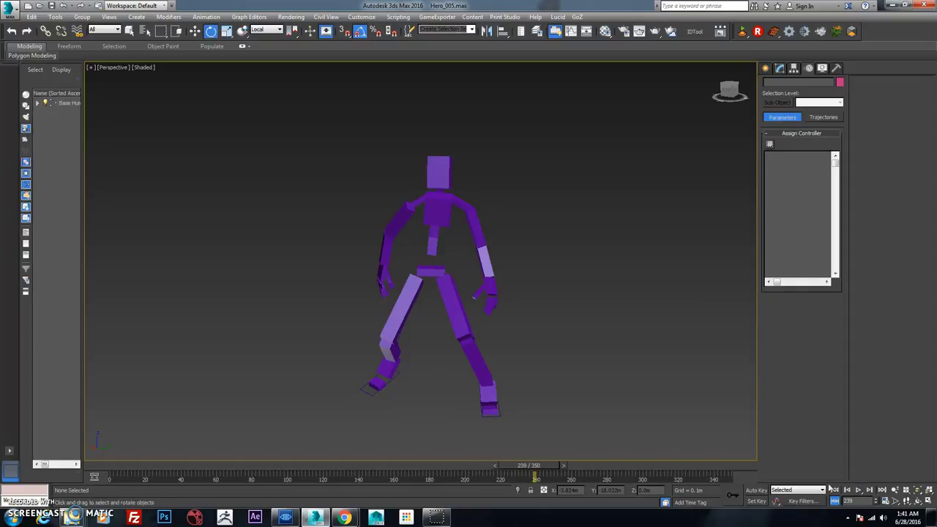
left_click_drag(542, 475, 463, 476)
left_click_drag(536, 474, 394, 467)
- Select all the rig bones and delete their keys between about frames 205 and 220
left_click_drag(585, 406, 554, 449)
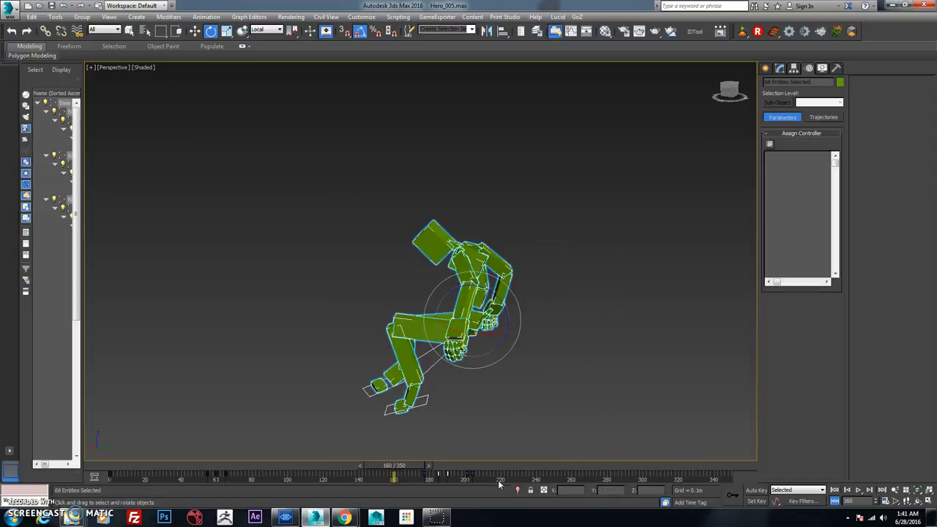
left_click_drag(498, 482, 475, 483)
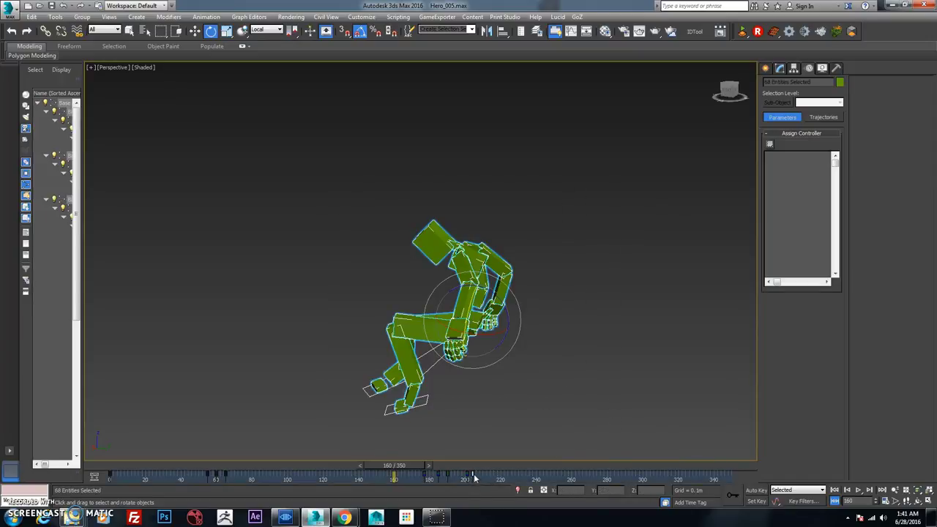
right_click(475, 477)
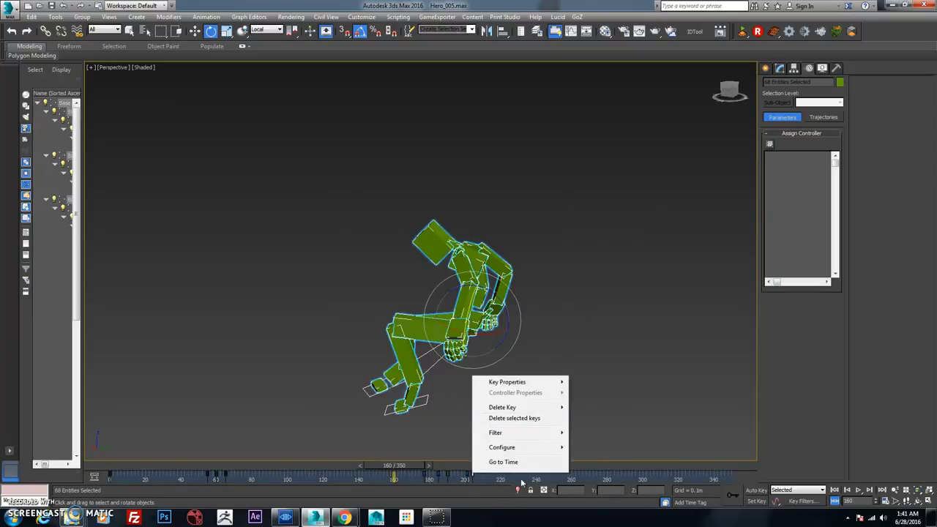
left_click(518, 420)
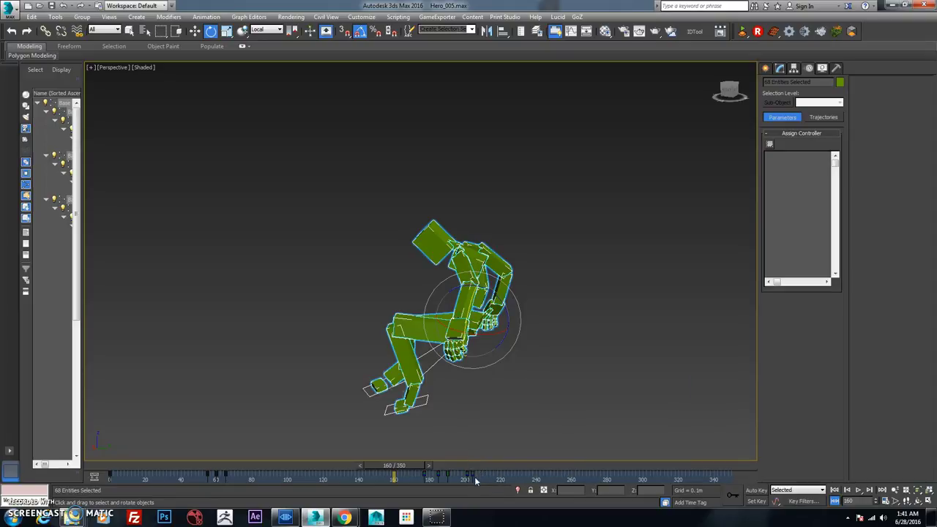
left_click_drag(473, 475, 466, 475)
mouse_move(411, 466)
left_mouse_down()
mouse_move(505, 470)
mouse_move(405, 478)
left_mouse_up()
key("ctrl+z")
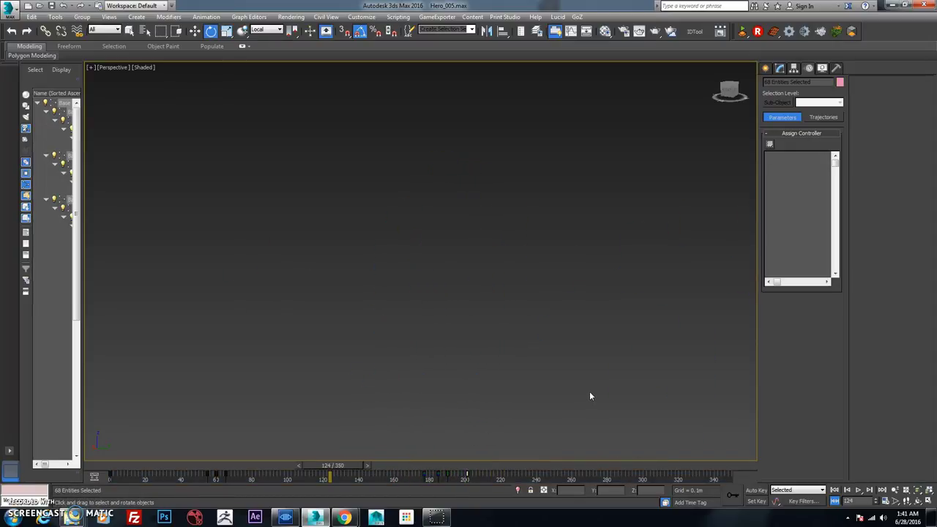
- Hide the rig bones and select the textured hero mesh
left_click(589, 391)
middle_click_drag(658, 406, 512, 330)
left_click_drag(541, 307, 634, 348)
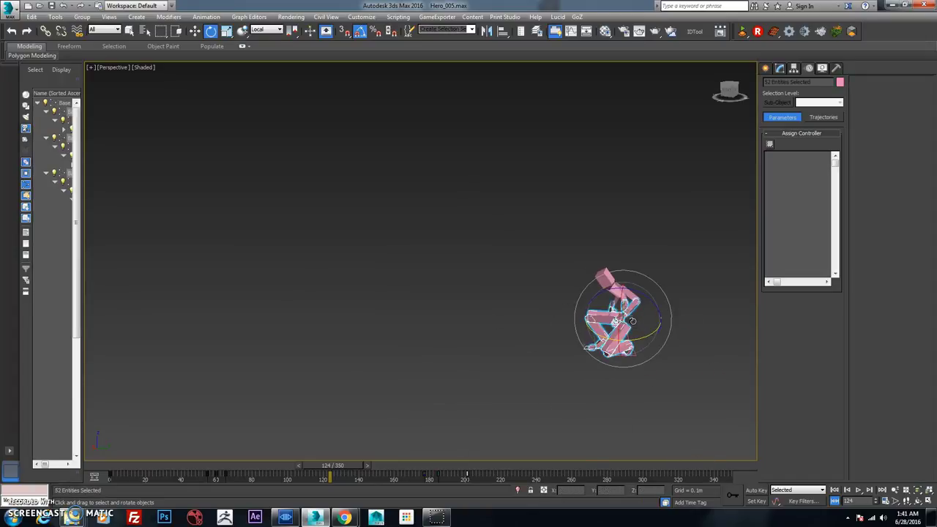
right_click(619, 293)
left_click(662, 256)
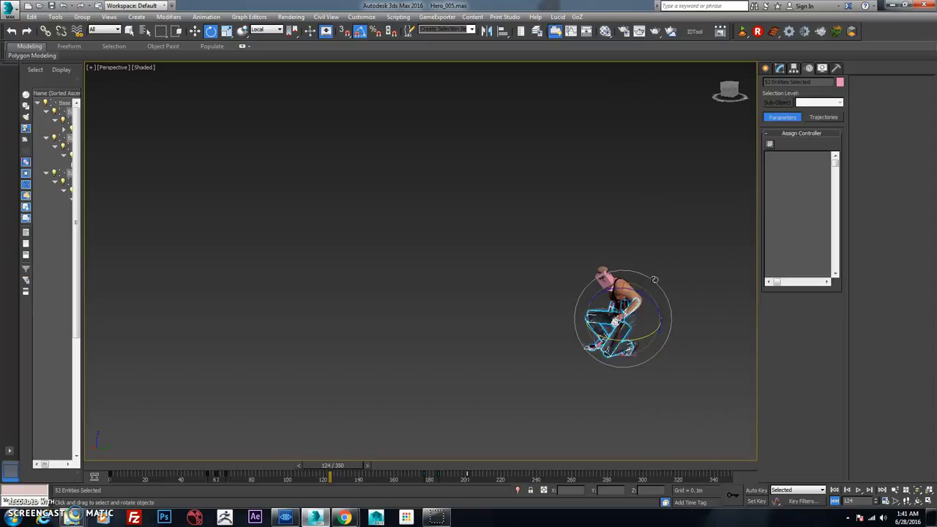
left_click(622, 291)
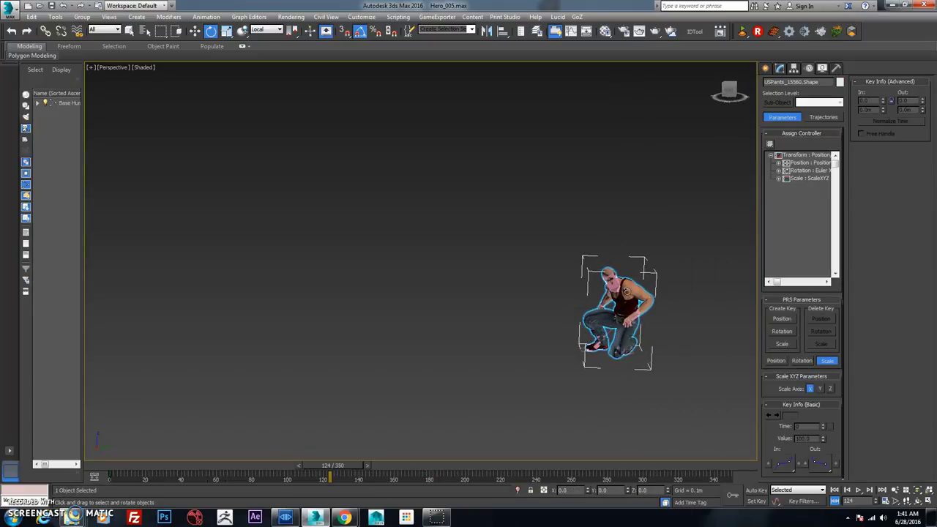
- Centre the hero and show its Point Cache modifier using hero_001.xml, scrubbing to frame 211
right_click(625, 288)
key("Escape")
middle_click_drag(663, 264, 619, 282)
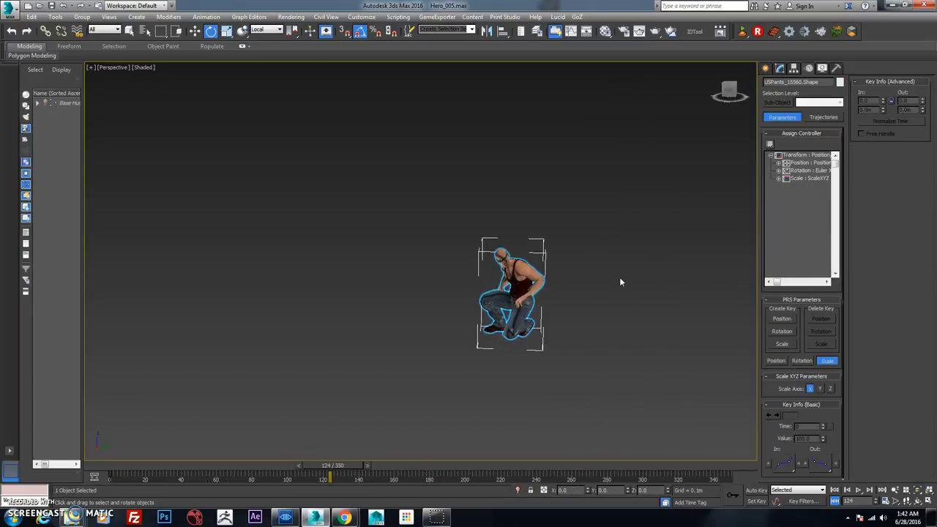
left_click(780, 67)
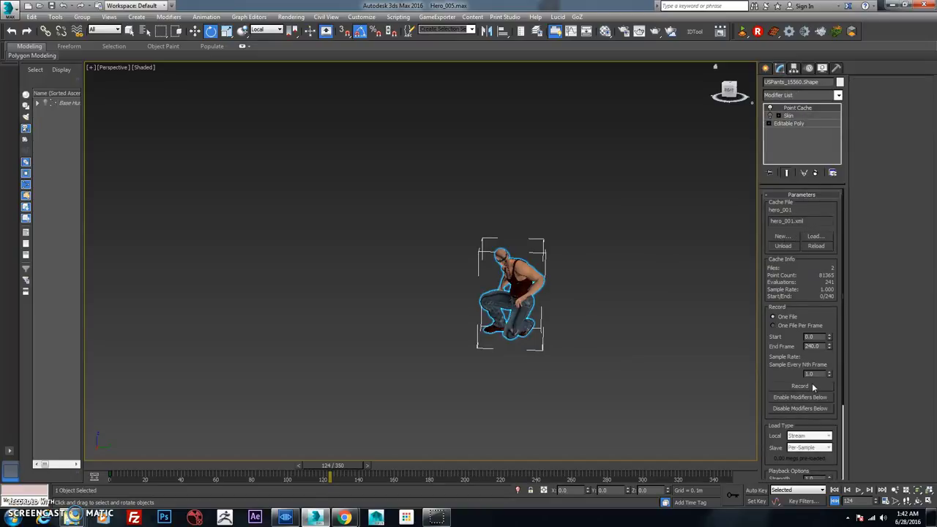
left_click_drag(342, 470, 498, 466)
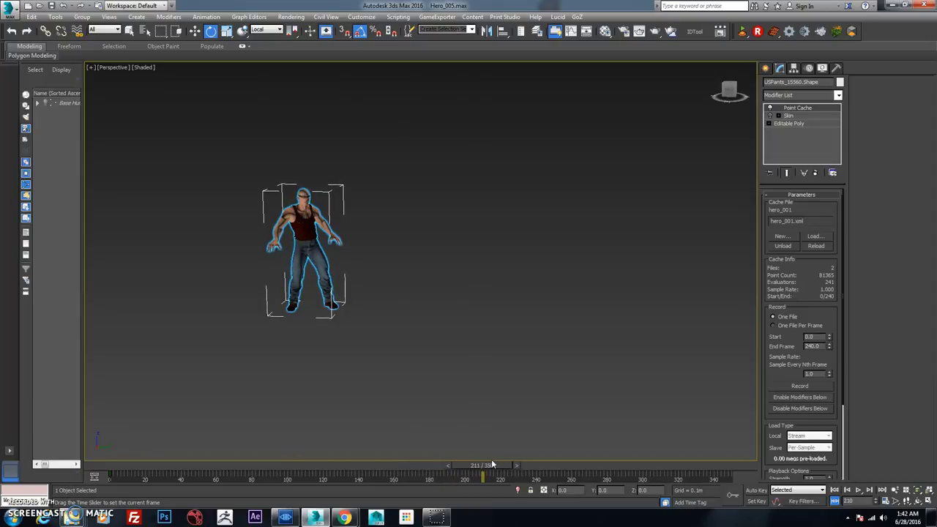
- Unhide all objects, reselect the hero mesh, and hide everything unselected
right_click(479, 282)
left_click(410, 238)
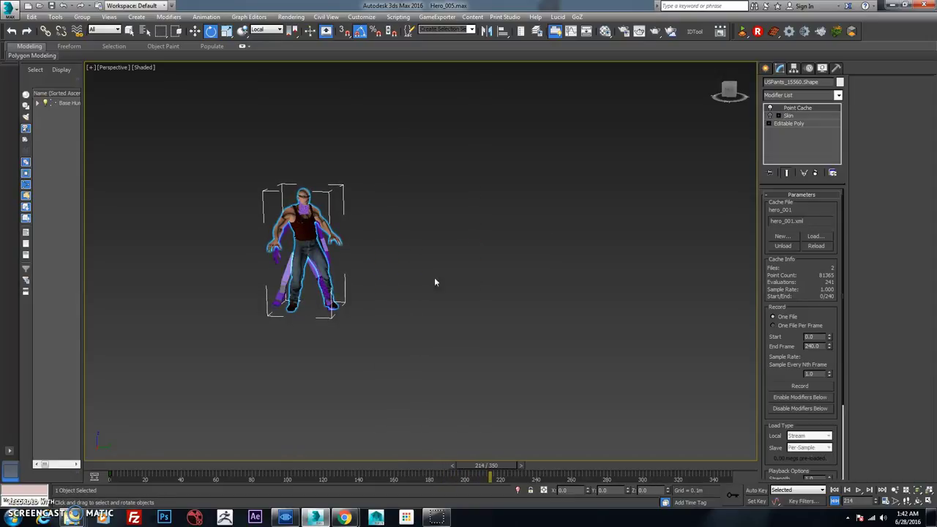
mouse_move(506, 466)
left_mouse_down()
mouse_move(450, 466)
mouse_move(505, 468)
left_mouse_up()
left_click(381, 233)
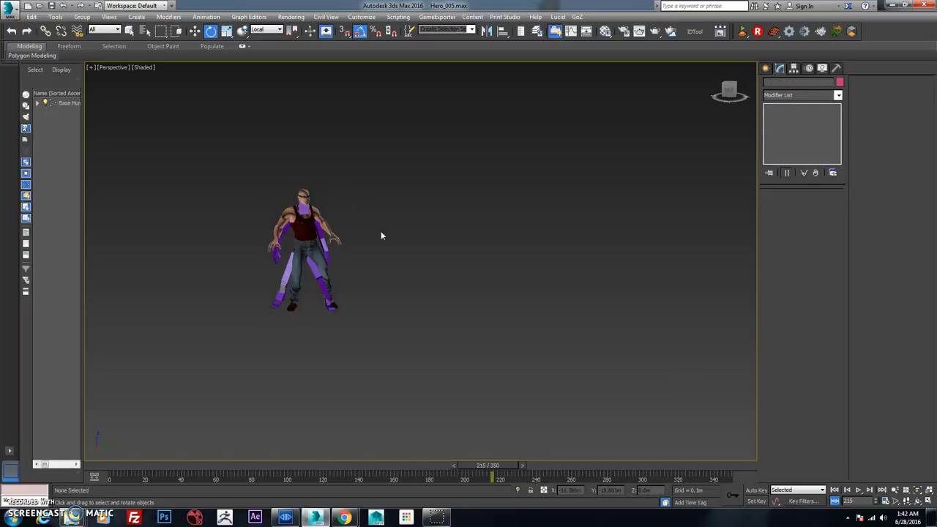
left_click(313, 229)
right_click(311, 234)
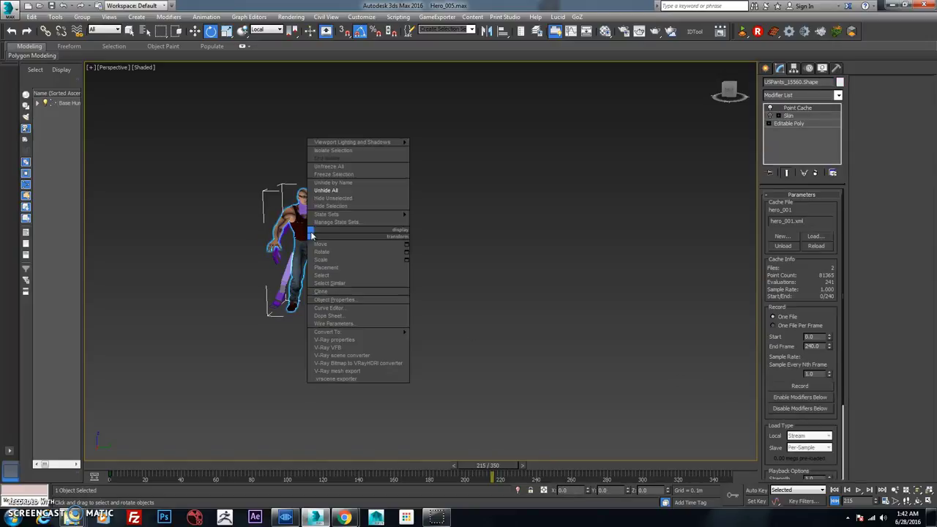
left_click(347, 198)
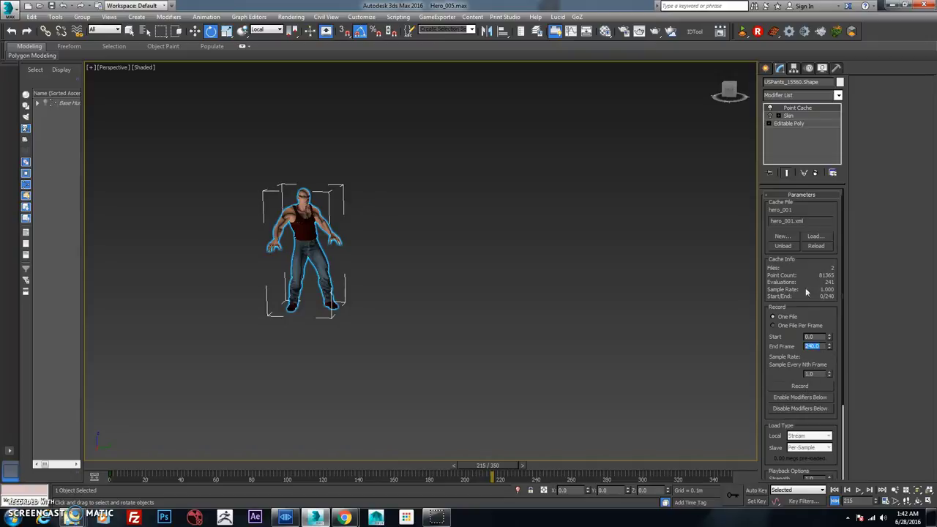
- Re-enable the Skin modifier and re-record the Point Cache to hero_001.xml for frames 1–240
left_click(812, 387)
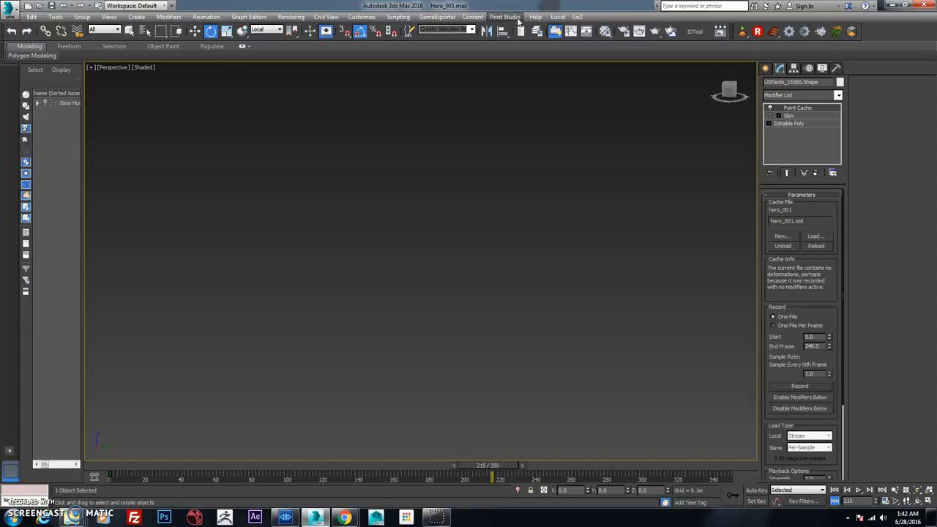
left_click(769, 122)
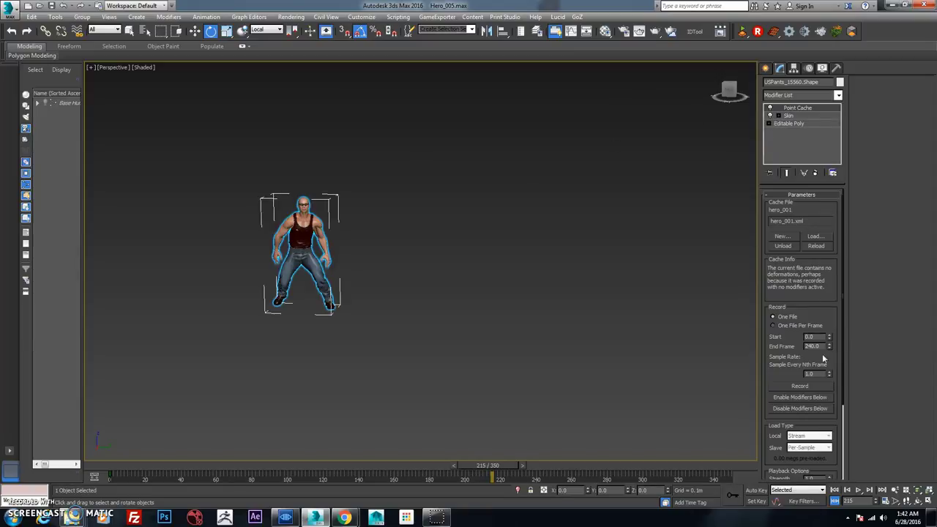
left_click(813, 387)
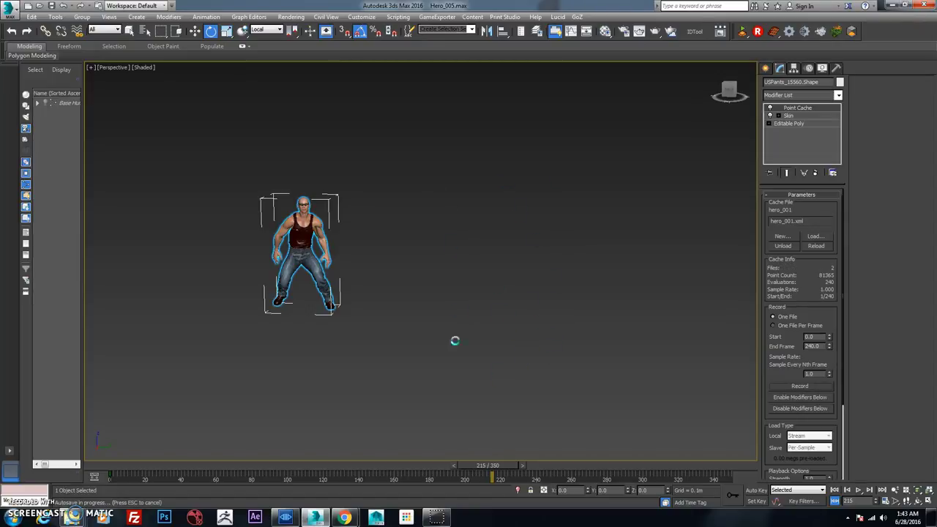
- Deselect everything, play the cached running animation, then scrub back to frame 35
left_click_drag(502, 470, 381, 450)
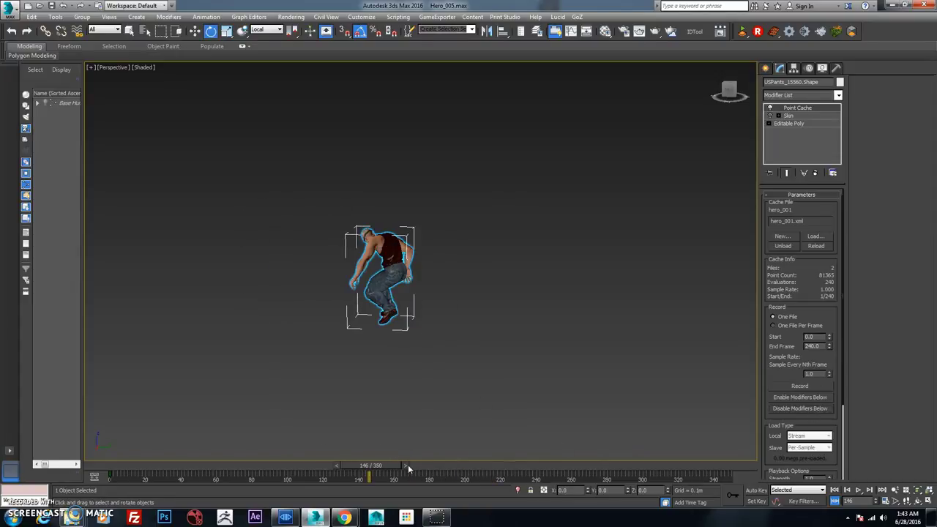
left_click_drag(406, 464, 256, 464)
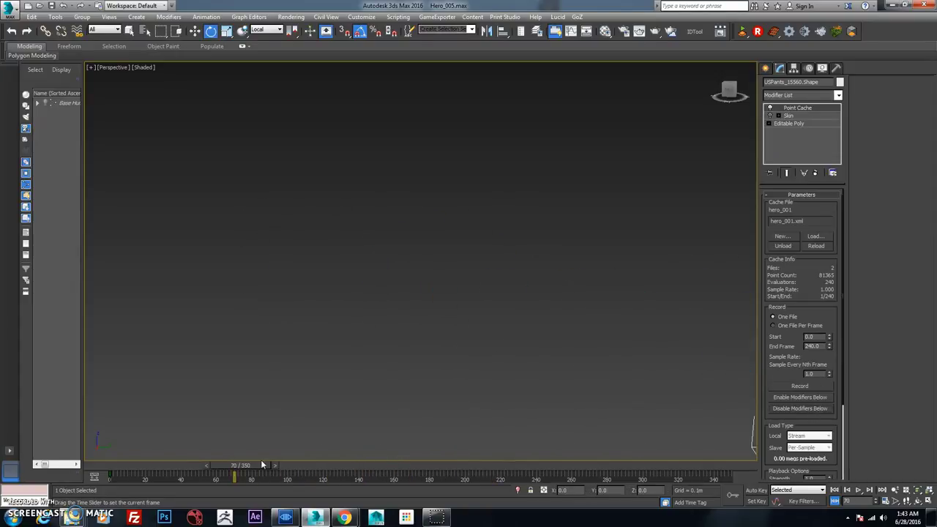
left_click(511, 364)
left_click(857, 491)
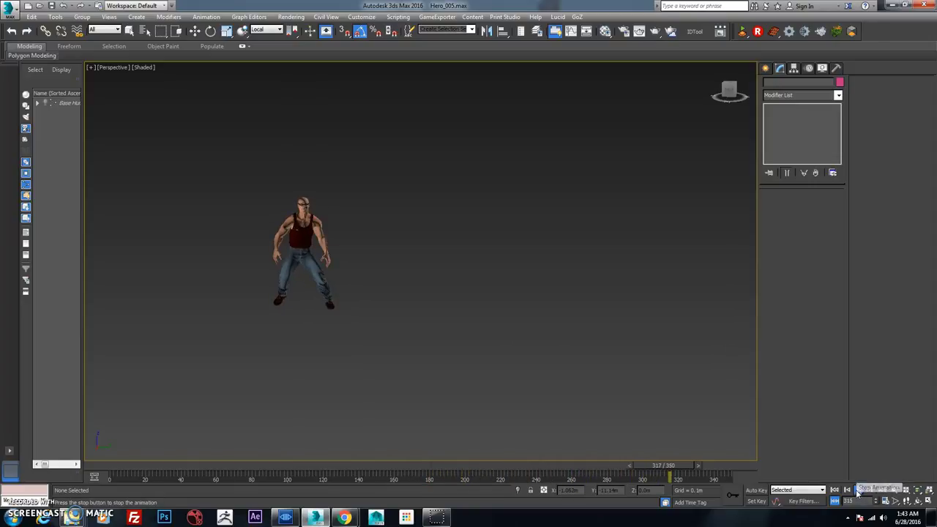
left_click_drag(704, 467, 370, 469)
key("e")
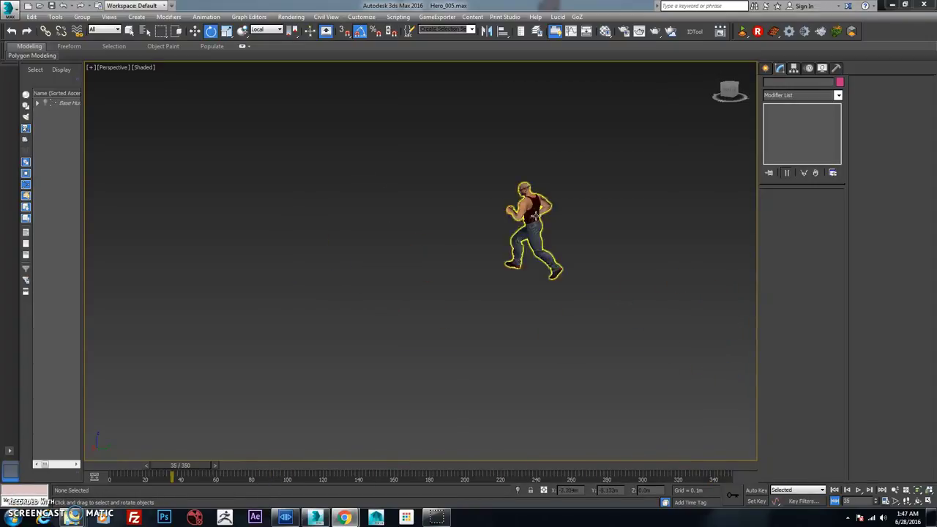
- Select the hero and zoom extents on it, scrubbing the run to about frame 38
left_click(512, 234)
key("z")
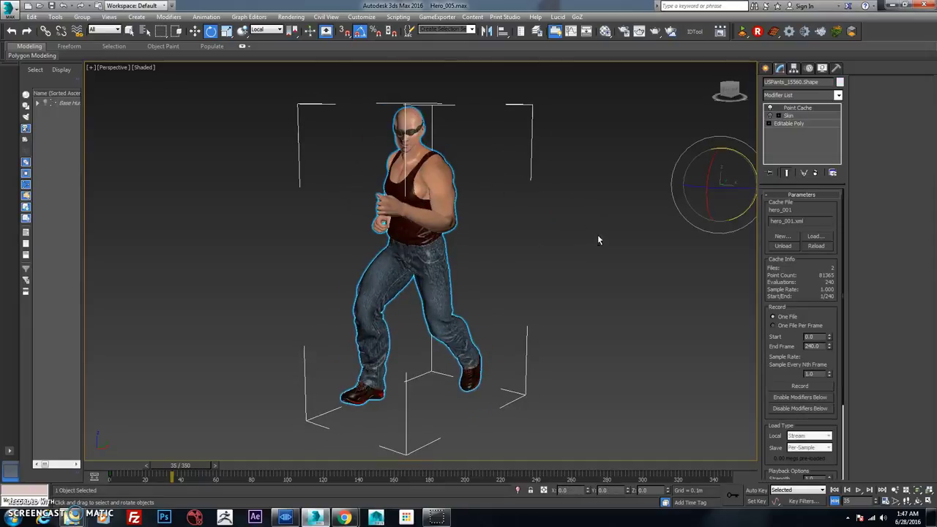
scroll(598, 236, "down", 5)
left_click_drag(184, 473, 220, 450)
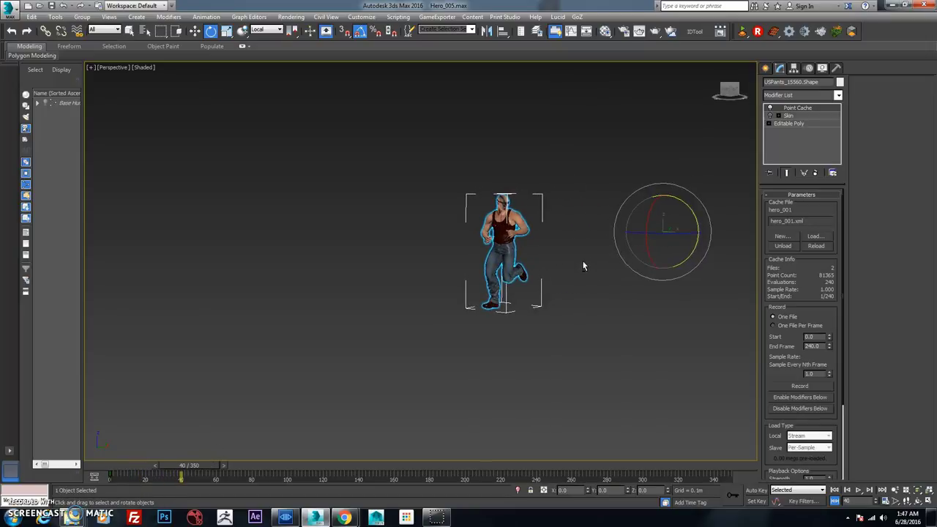
key("z")
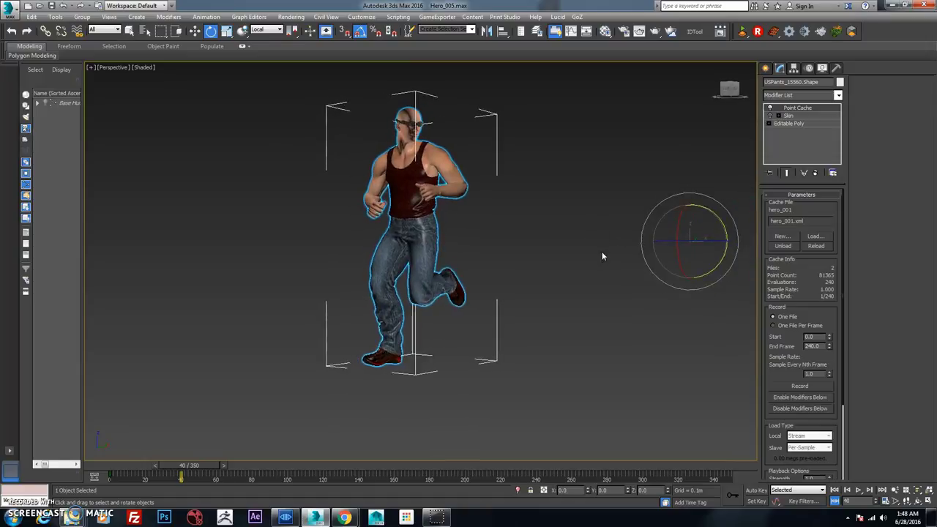
scroll(602, 251, "up", 2)
scroll(581, 263, "up", 1)
left_click_drag(184, 474, 133, 463)
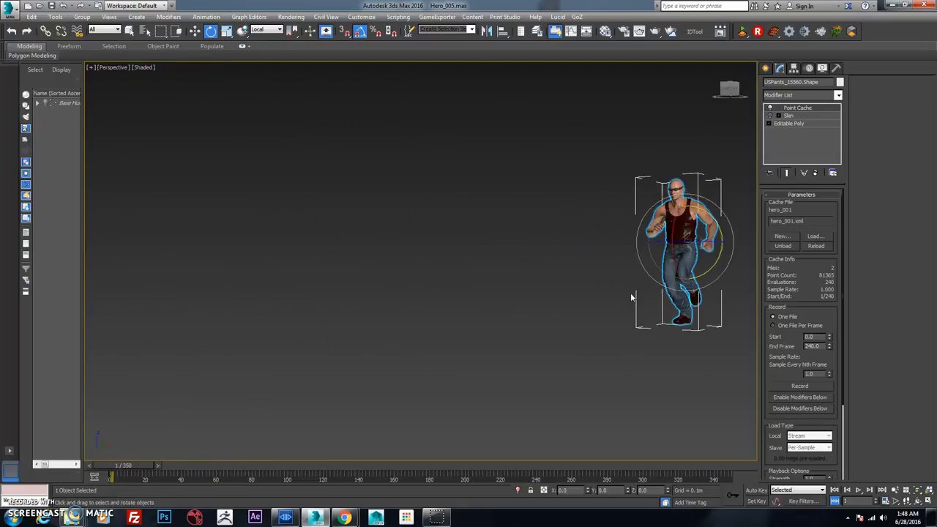
- Reframe the hero with Zoom Region, pan and orbit at frame 21, then check Render Setup's 1280 × 720 output
left_click(894, 500)
scroll(606, 299, "up", 2)
middle_click_drag(668, 282, 376, 274)
scroll(468, 276, "down", 1)
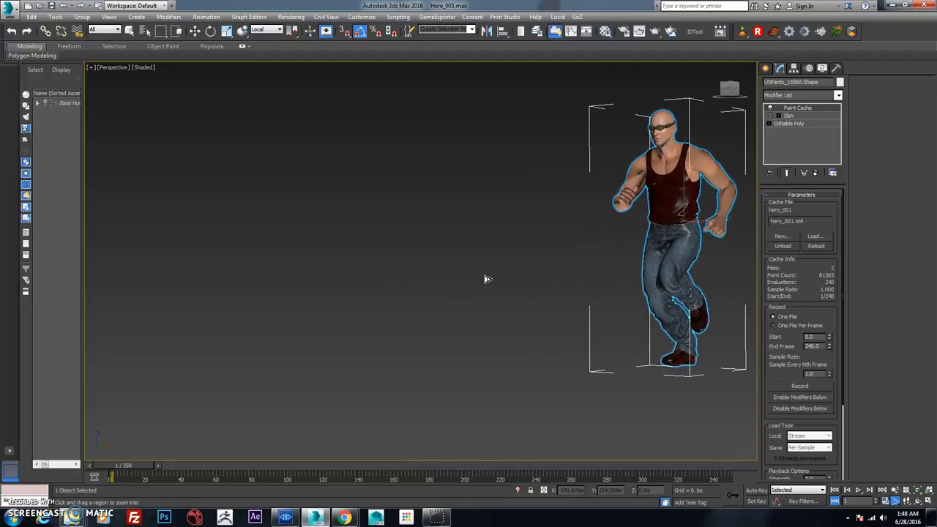
left_click_drag(121, 470, 102, 466)
middle_click_drag(487, 357, 732, 345)
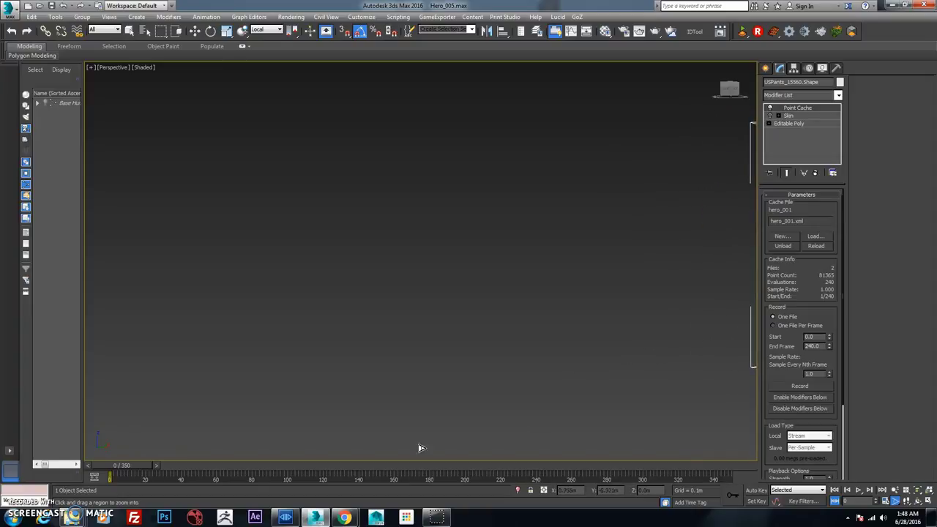
left_click_drag(136, 472, 169, 469)
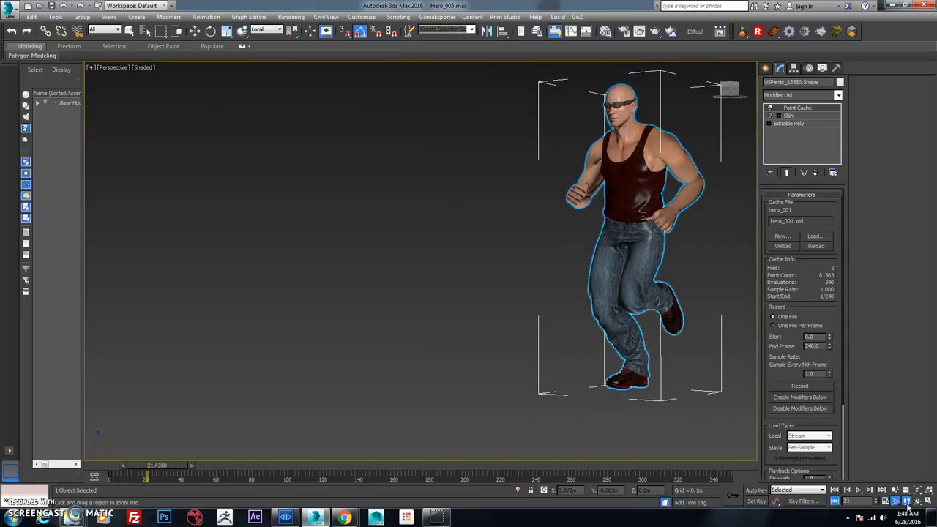
middle_click_drag(541, 292, 587, 286, "alt")
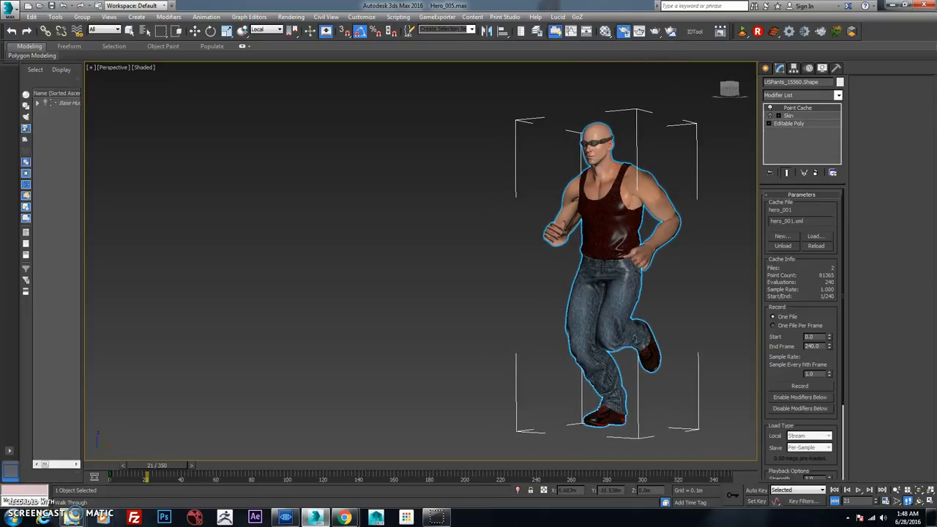
key("F10")
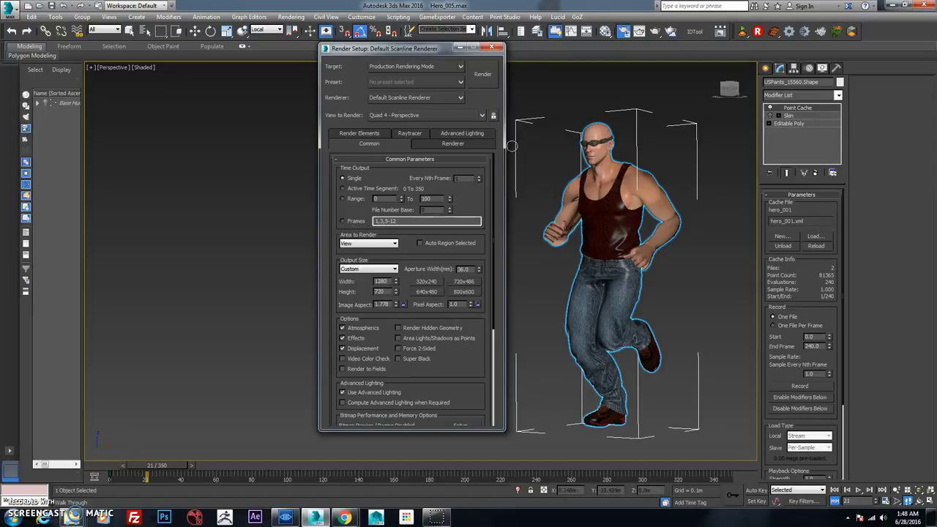
- Close Render Setup, check the Pdplayer comp, and turn on Show Safe Frames in Perspective
left_click(492, 48)
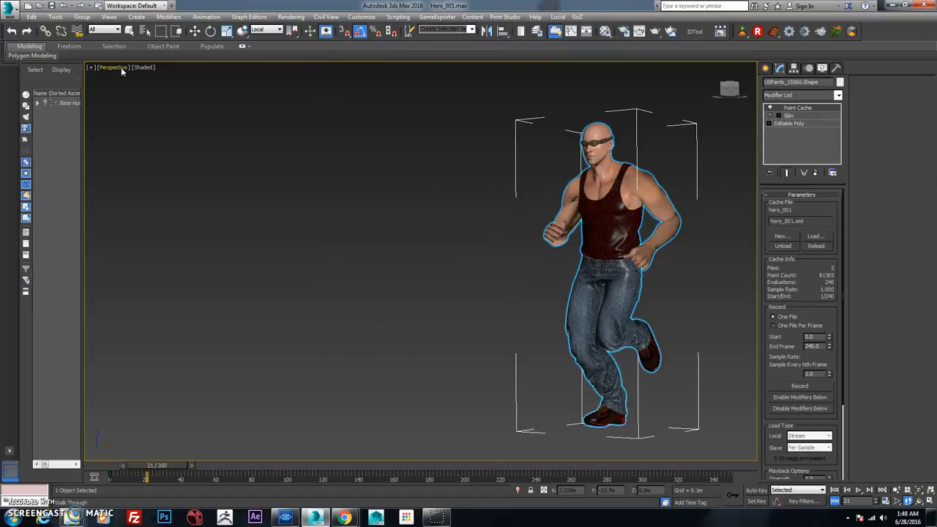
left_click(287, 519)
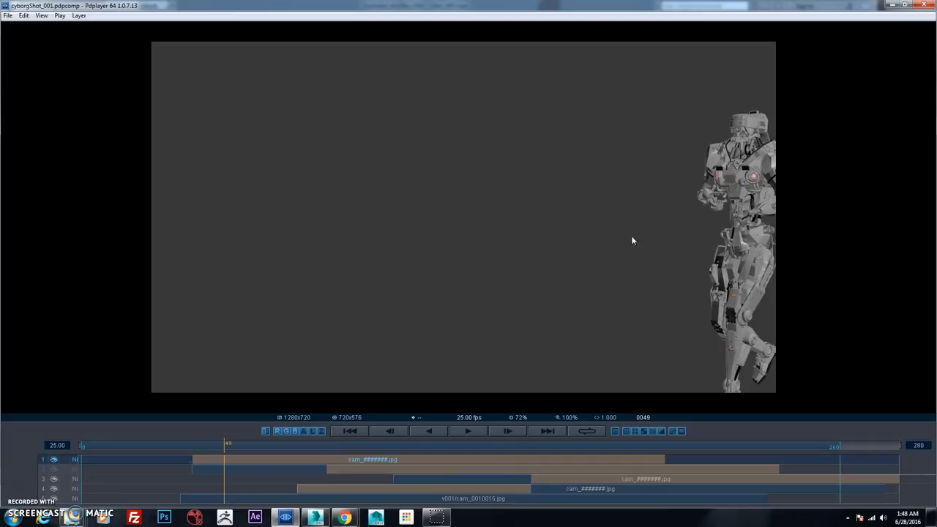
left_click(890, 6)
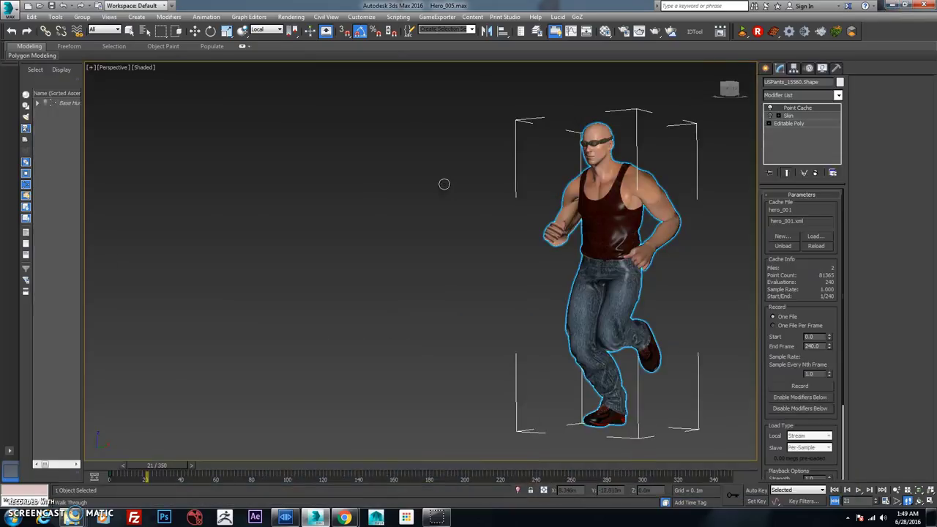
left_click(113, 68)
left_click(148, 233)
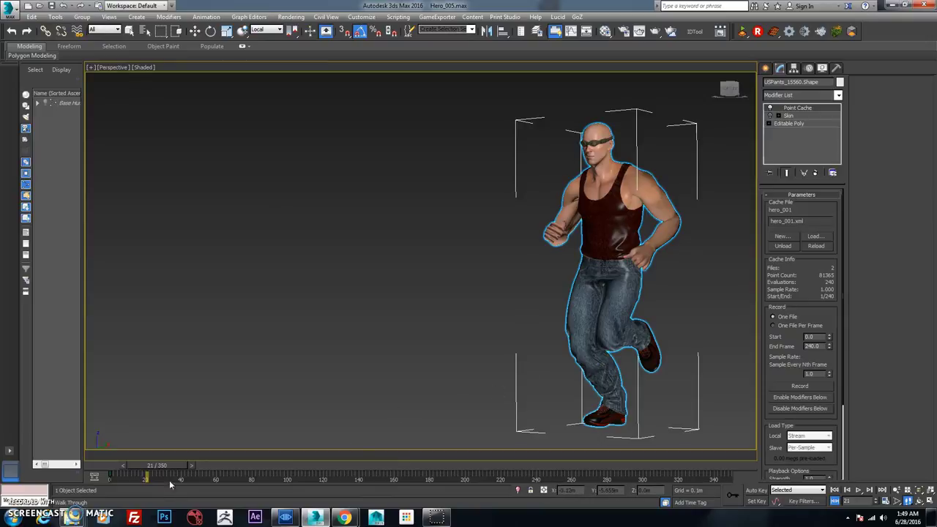
- Play the run from frame 0 and move the view so the hero enters from the right
left_click_drag(166, 464, 110, 473)
key("Up")
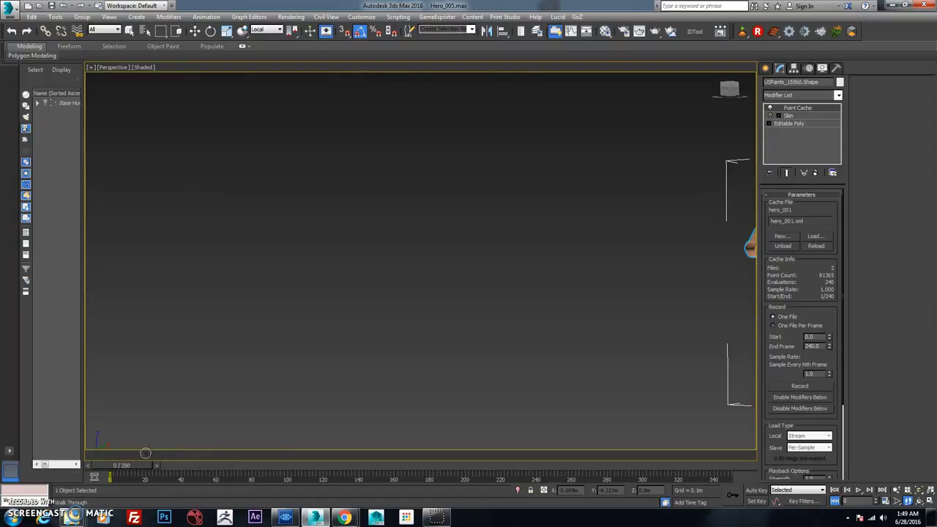
left_click(859, 490)
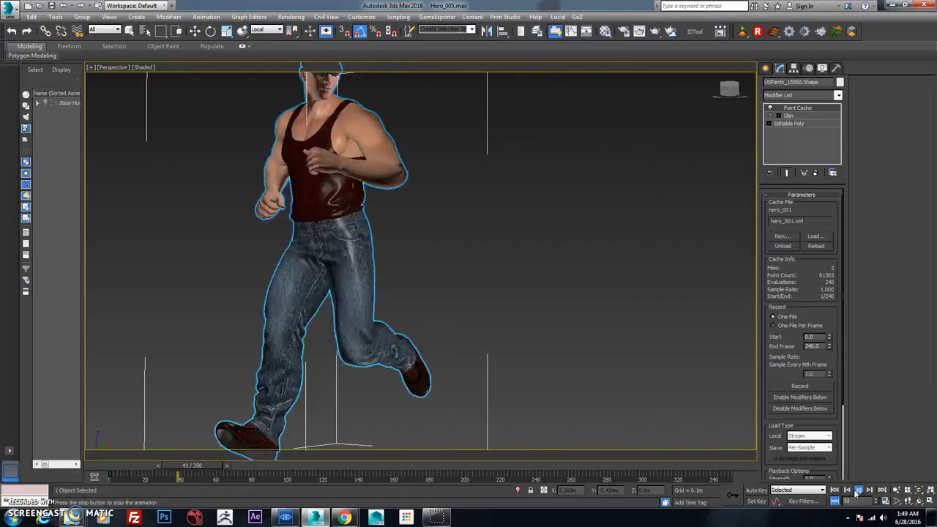
left_click(858, 491)
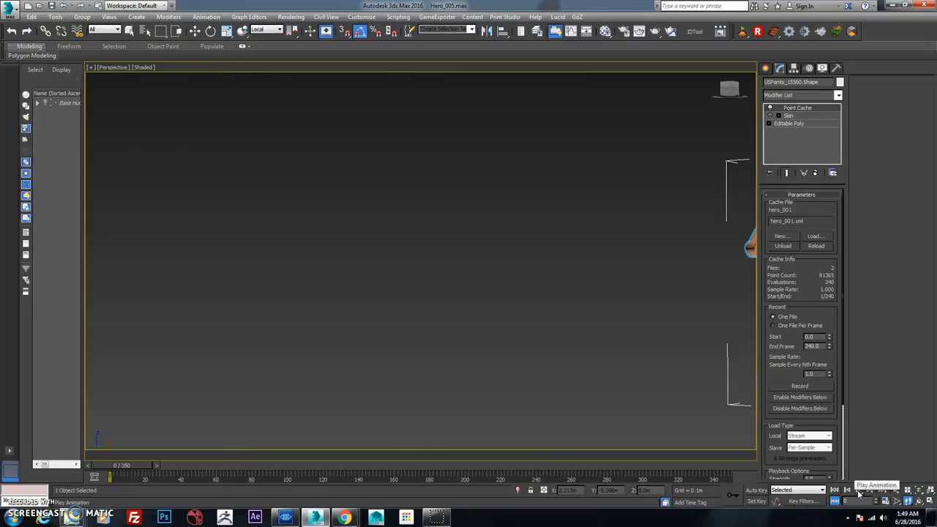
left_click_drag(539, 321, 419, 308)
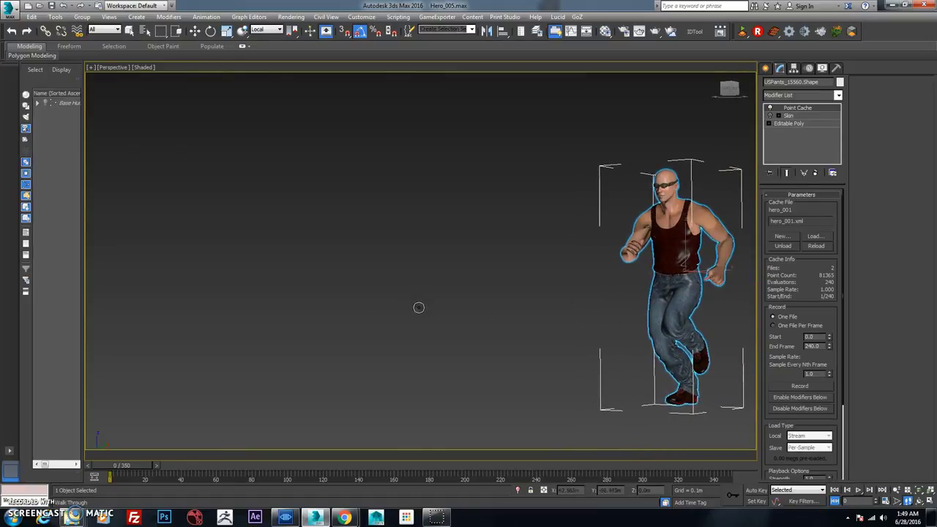
left_click(859, 491)
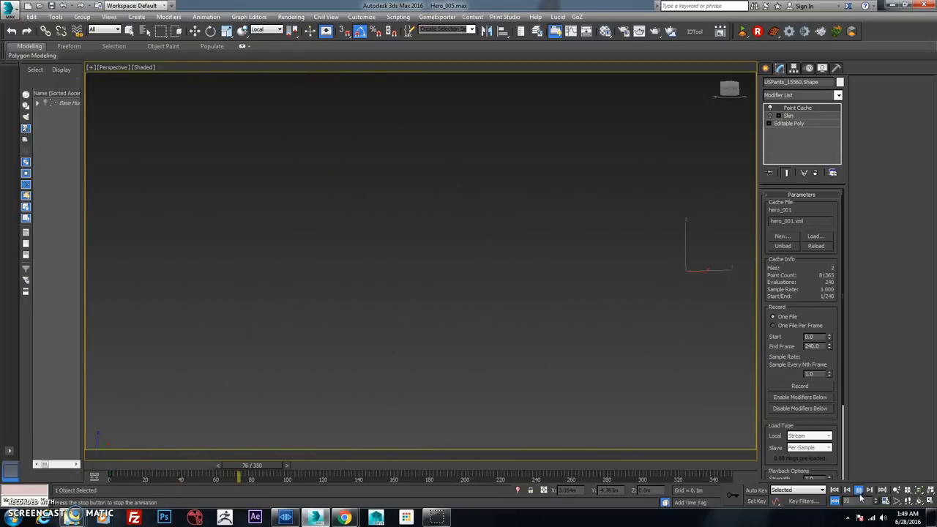
left_click(841, 492)
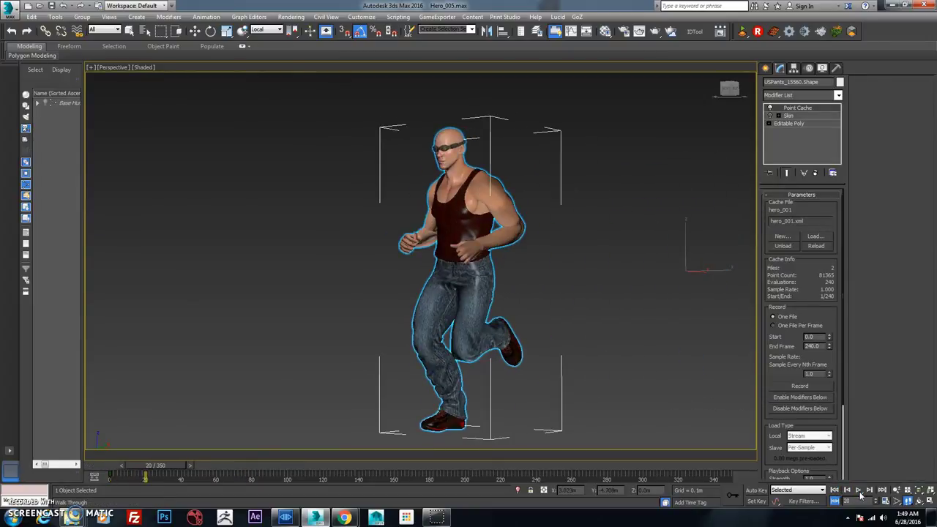
- Pull the view back so the hero looks smaller, orbit slightly, and replay to check the framing
middle_click_drag(298, 202, 573, 168)
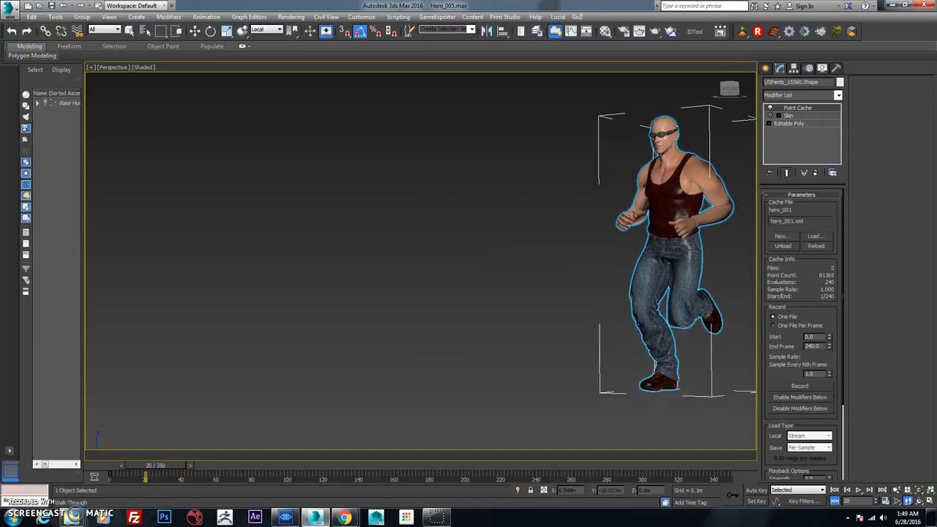
middle_click_drag(520, 189, 512, 198)
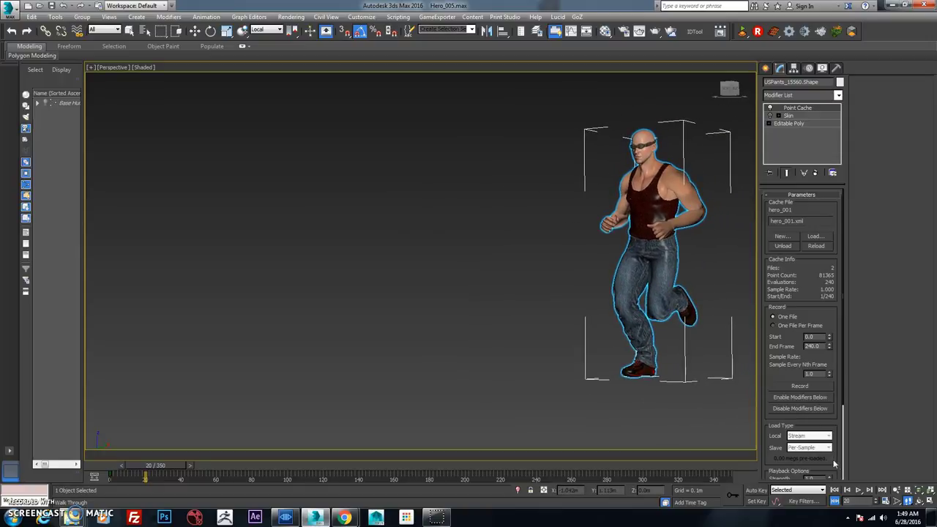
left_click(859, 491)
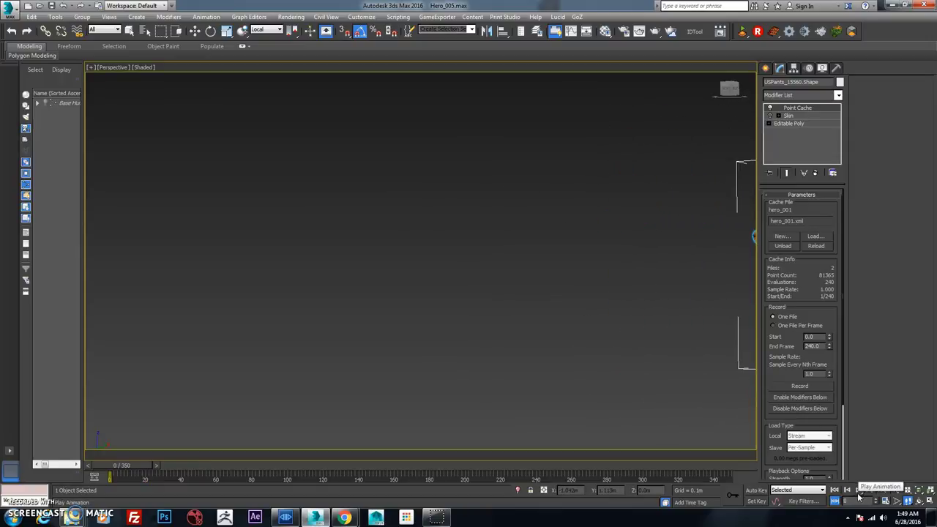
left_click(858, 491)
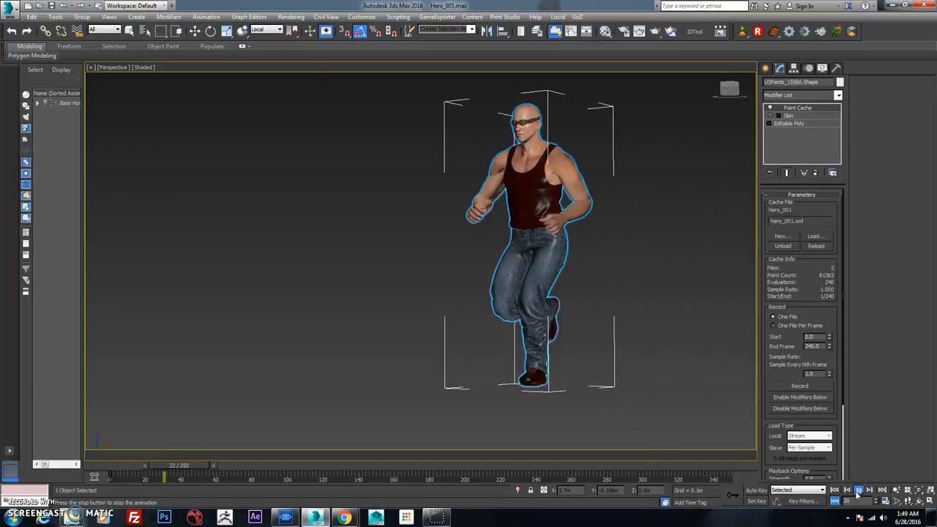
key("Up")
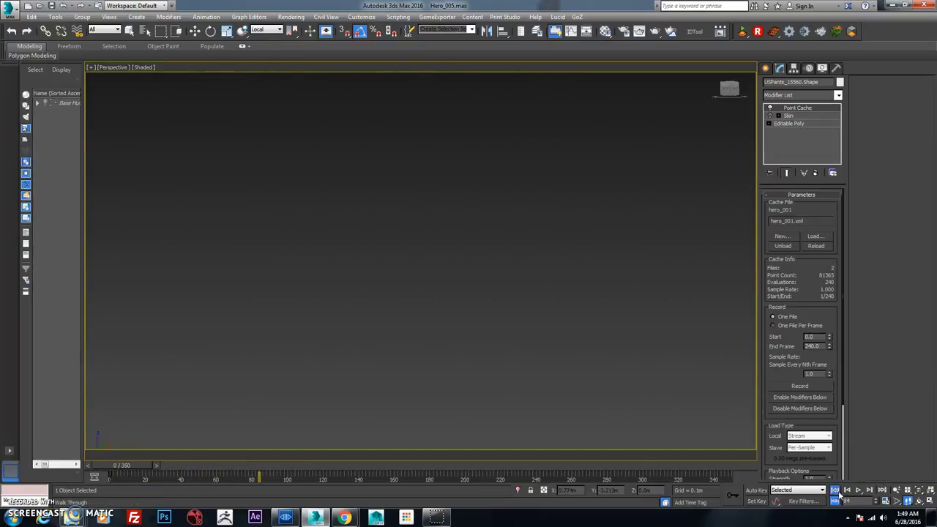
left_click(859, 491)
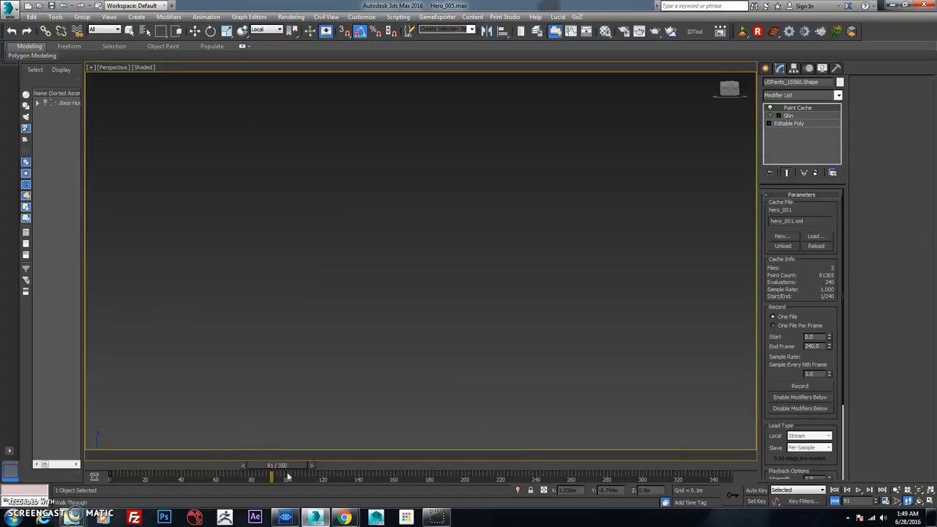
mouse_move(218, 461)
left_mouse_down()
mouse_move(151, 451)
mouse_move(208, 450)
left_mouse_up()
middle_click_drag(431, 305, 444, 337, "alt")
mouse_move(206, 467)
left_mouse_down()
mouse_move(224, 466)
mouse_move(142, 465)
mouse_move(251, 458)
mouse_move(167, 457)
mouse_move(203, 457)
left_mouse_up()
- Create PhysCamera001 from the current view, then zoom the Perspective view out to show its frustum
key("Up")
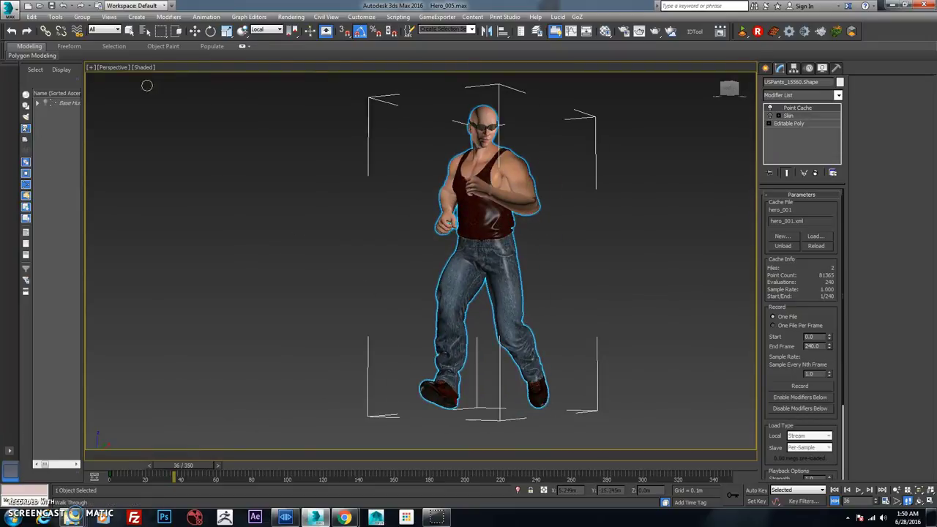
left_click(108, 17)
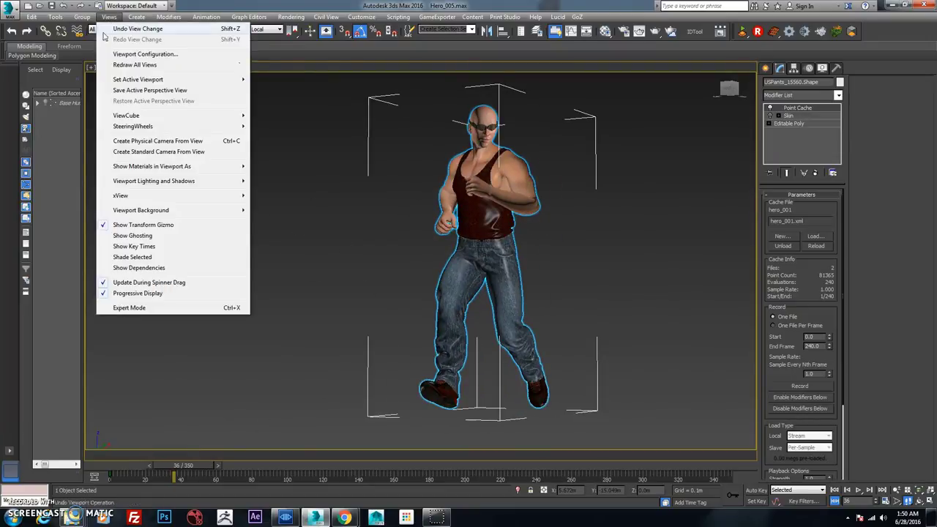
left_click(188, 143)
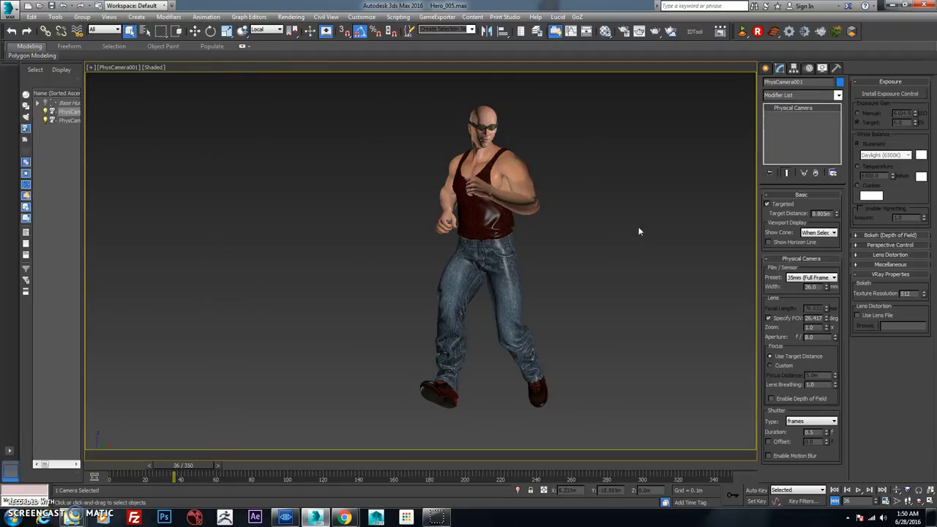
left_click(129, 67)
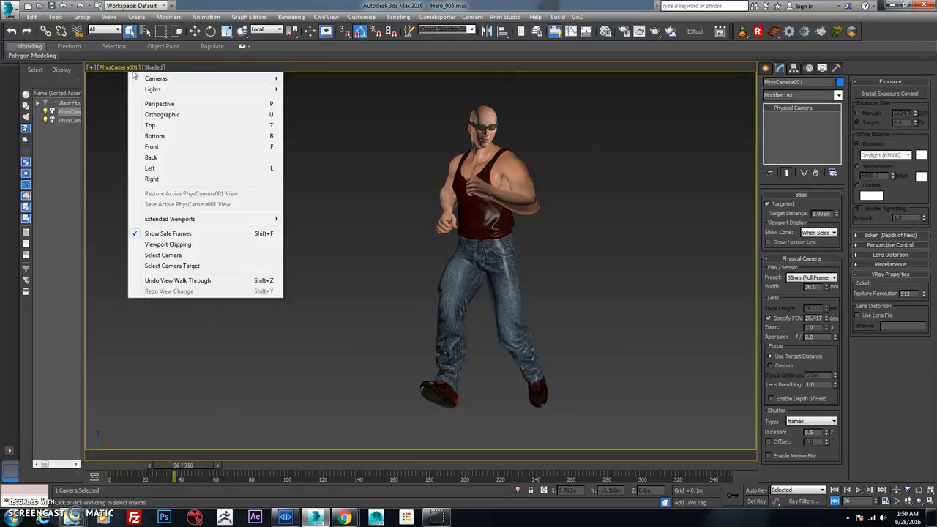
left_click(161, 104)
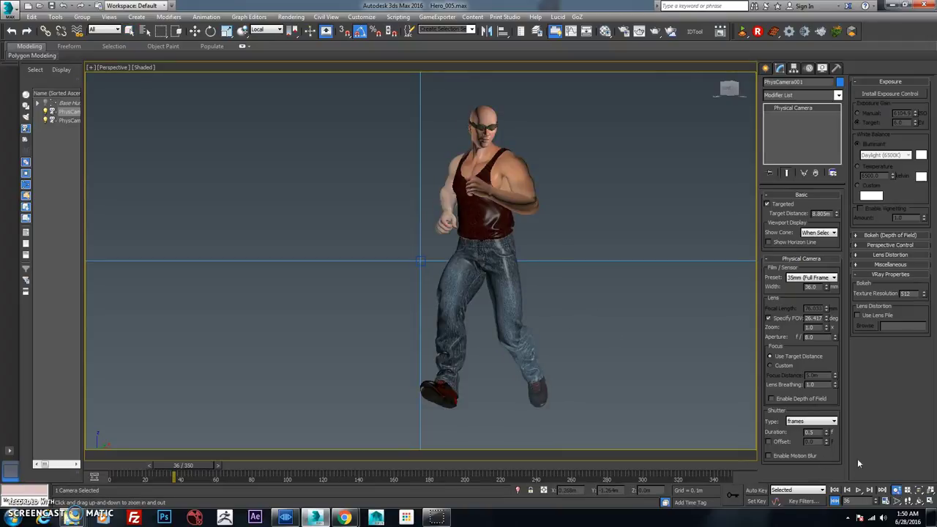
left_click_drag(397, 224, 456, 252)
- Select the hero and orbit around him, scrubbing the run between frames 24 and 64
key("q")
left_click(330, 161)
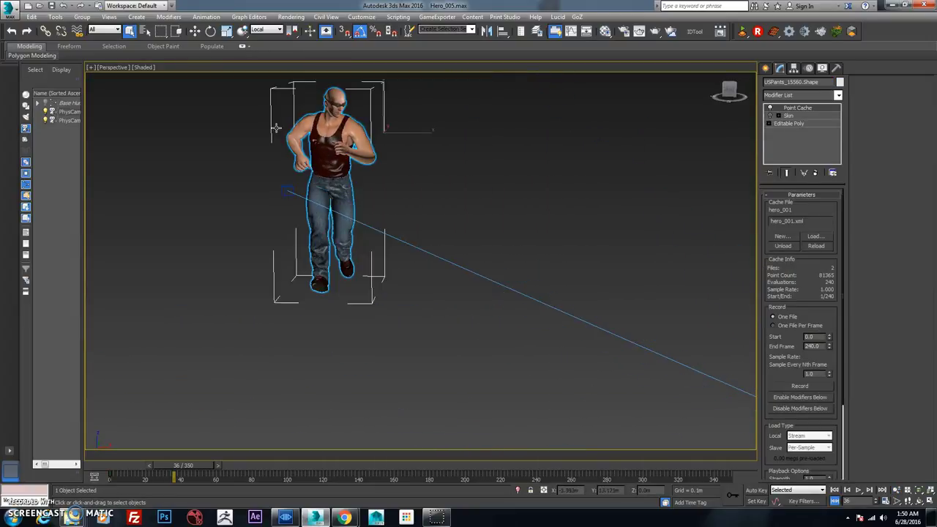
middle_click_drag(124, 71, 514, 223, "alt")
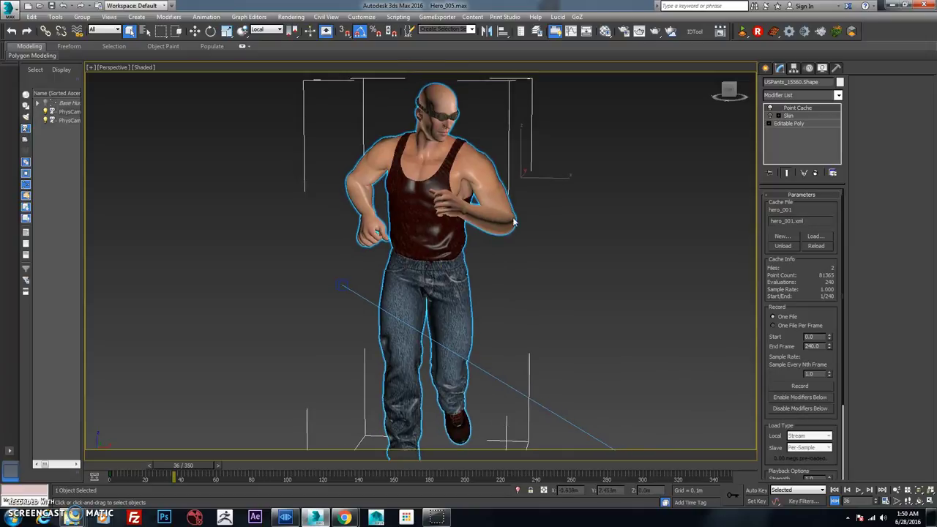
left_click_drag(216, 465, 195, 465)
middle_click_drag(447, 254, 500, 287, "alt")
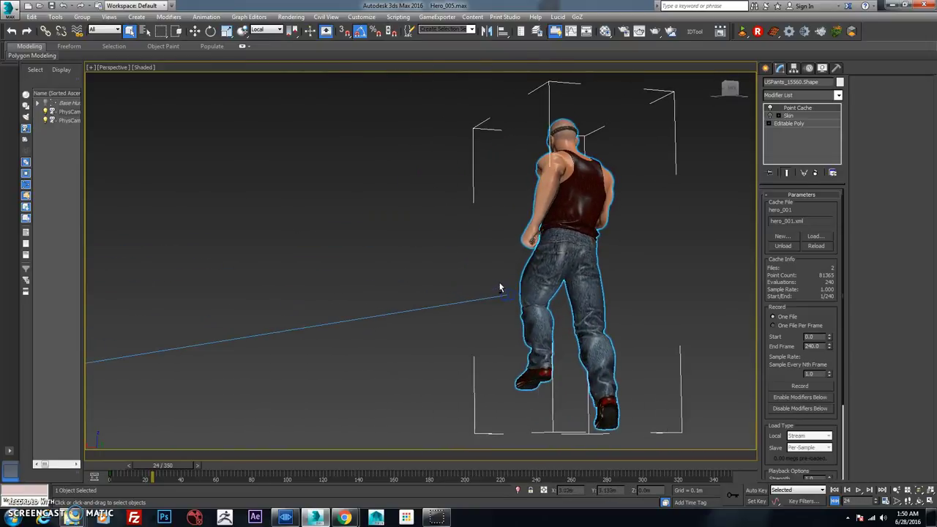
left_click_drag(171, 469, 247, 476)
- Orbit to a new angle, scrub the run through frames 0–68, then return to the start
middle_click_drag(315, 344, 302, 375, "alt")
left_click_drag(238, 467, 136, 455)
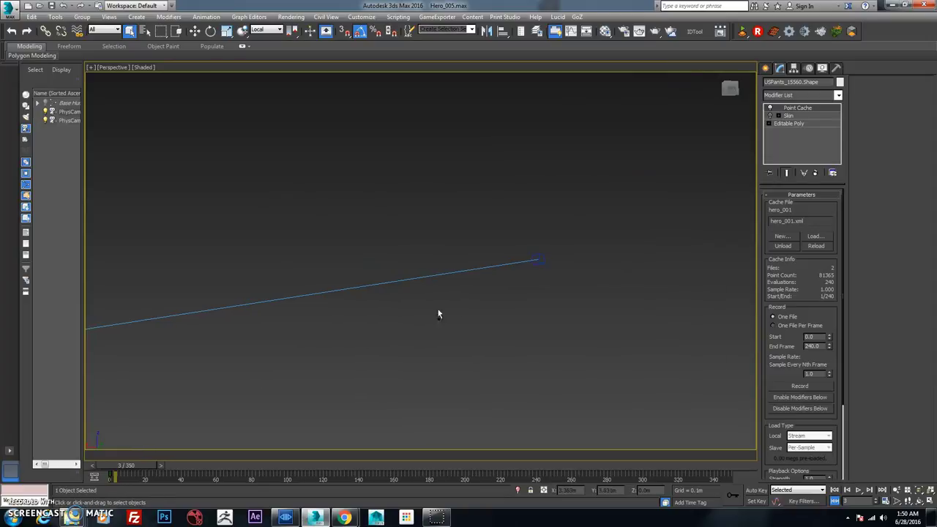
key("comma")
key("comma")
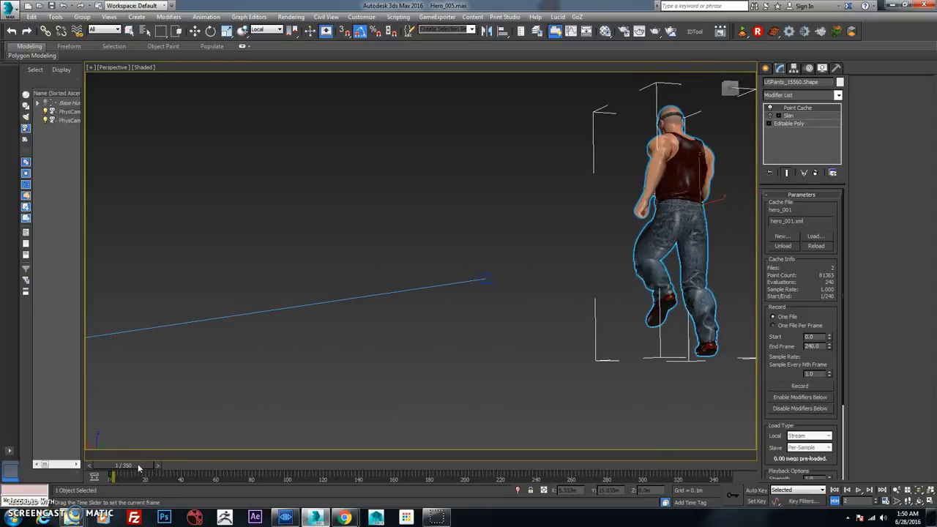
mouse_move(138, 463)
left_mouse_down()
mouse_move(179, 464)
mouse_move(126, 459)
left_mouse_up()
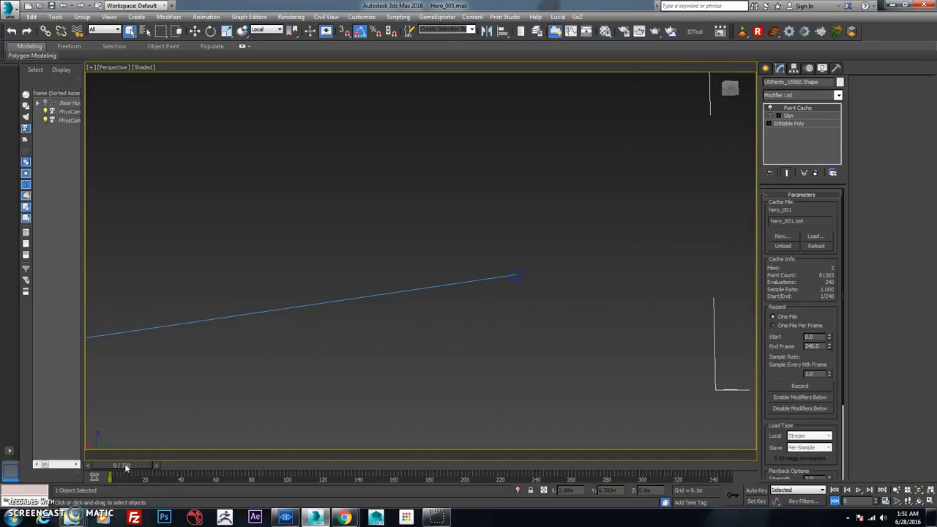
left_click_drag(144, 471, 258, 464)
key("Home")
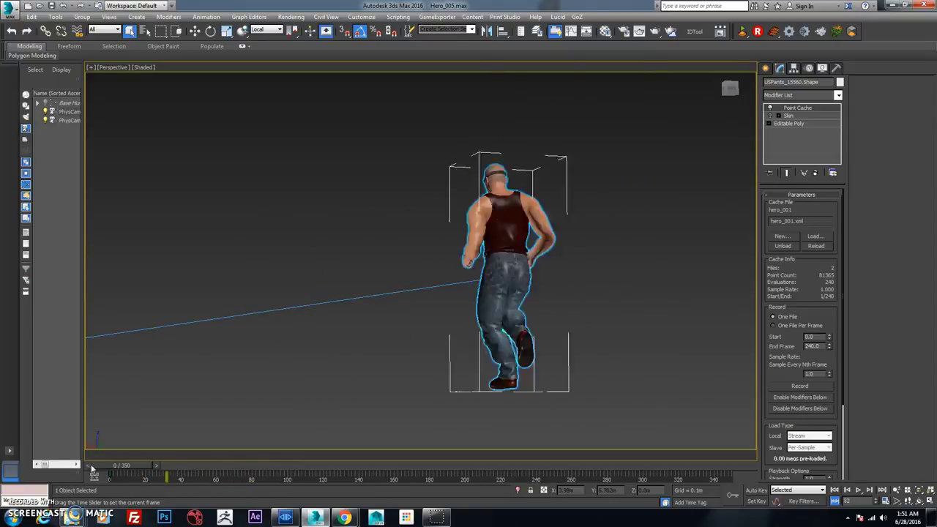
- Check the view through PhysCamera002, then switch the viewport back to Perspective
key("c")
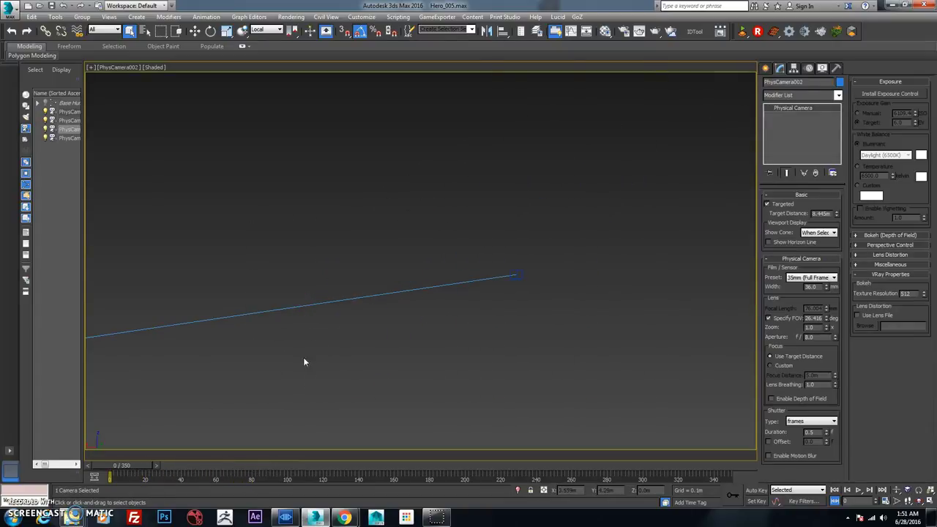
left_click(130, 70)
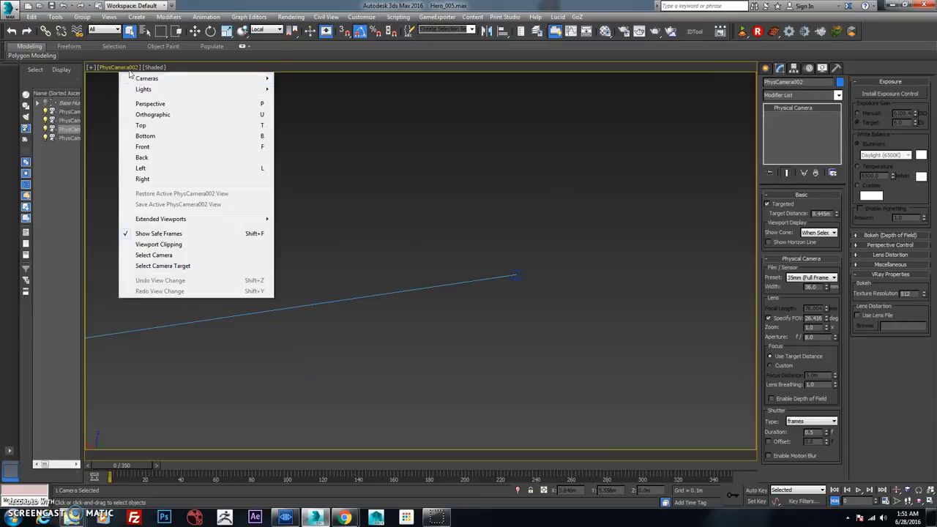
left_click(149, 104)
scroll(475, 220, "down", 5)
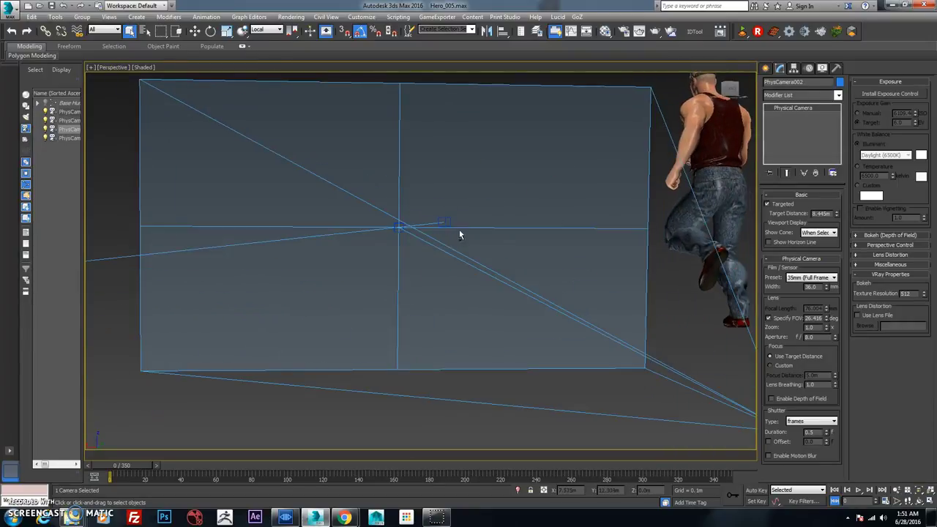
- Select the hero, frame him with Z, and orbit around to his front
left_click(695, 198)
middle_click_drag(654, 200, 750, 209, "alt")
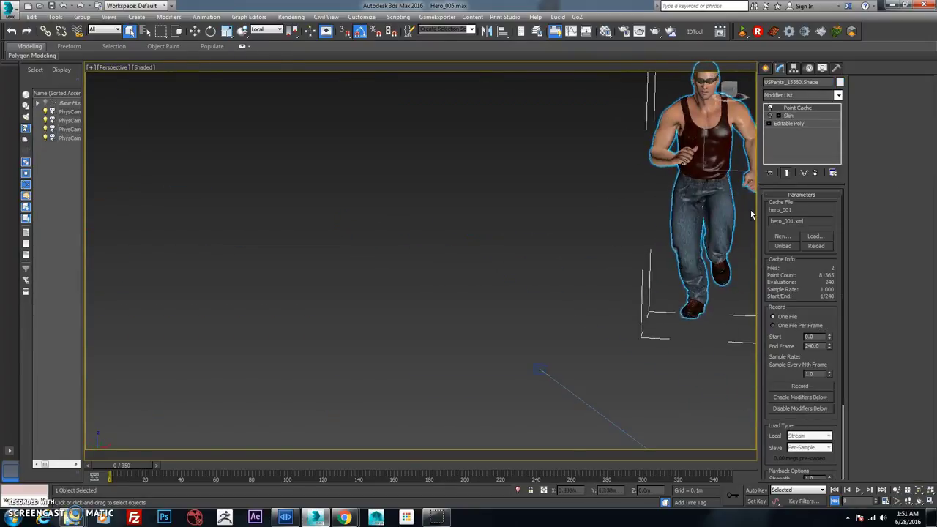
key("z")
middle_click_drag(448, 286, 487, 273, "alt")
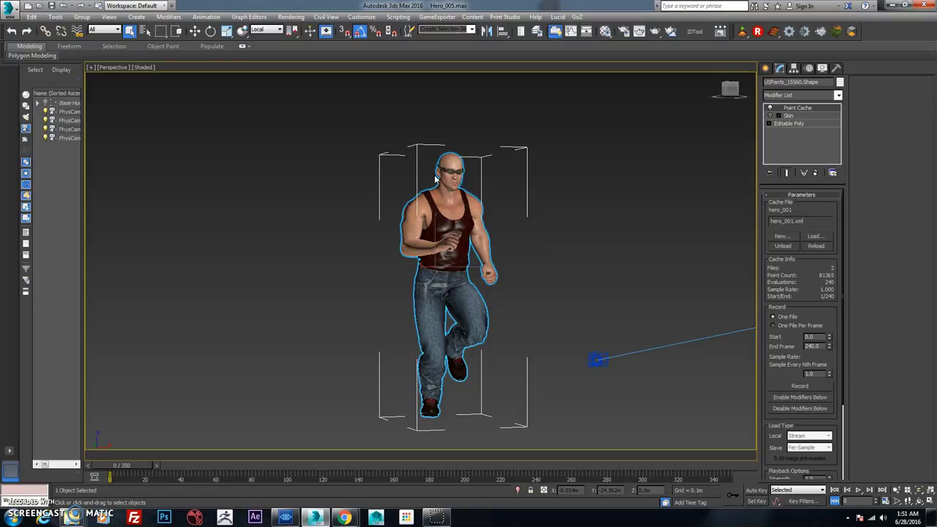
middle_click_drag(493, 212, 356, 289, "alt")
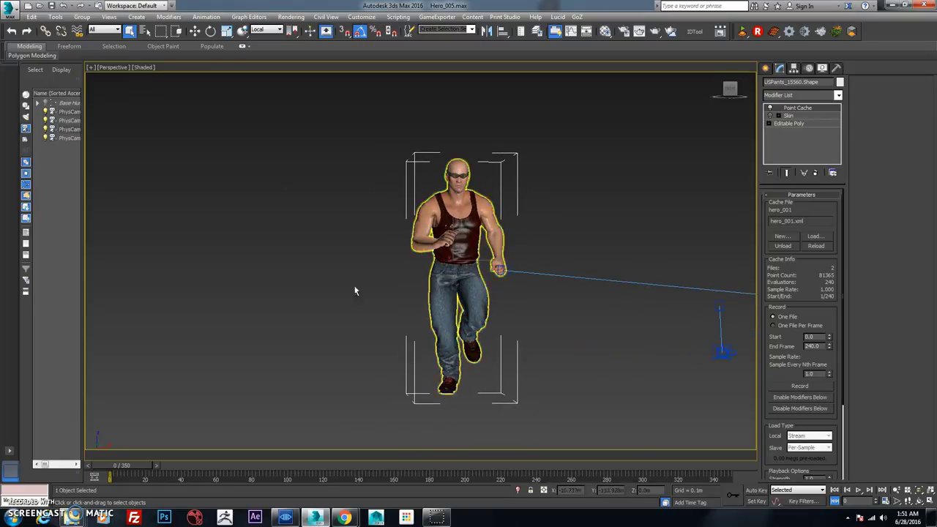
- Scrub the run between frames 0 and 44 while refining the front-on view
mouse_move(147, 465)
left_mouse_down()
mouse_move(199, 474)
mouse_move(152, 474)
left_mouse_up()
left_click(467, 284)
middle_click_drag(467, 284, 307, 373, "alt")
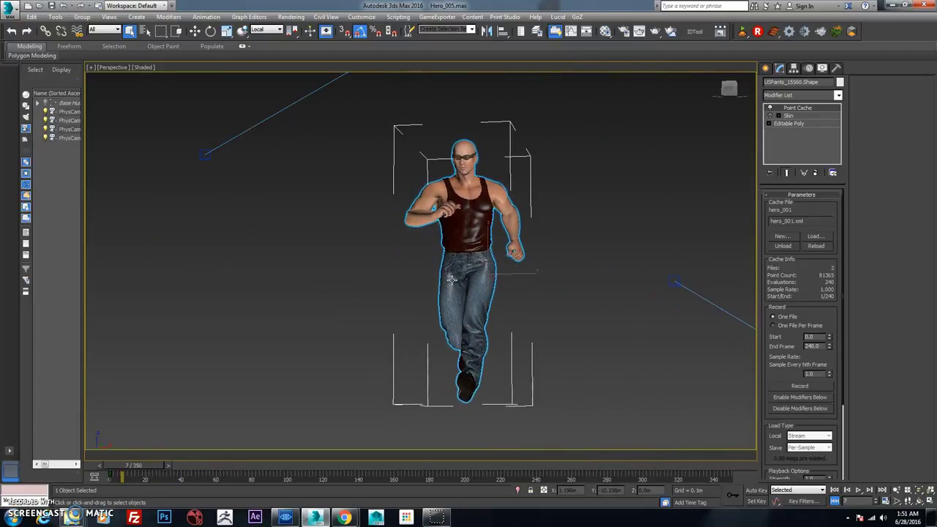
left_click_drag(136, 468, 109, 466)
key("q")
middle_click_drag(117, 438, 354, 331, "alt")
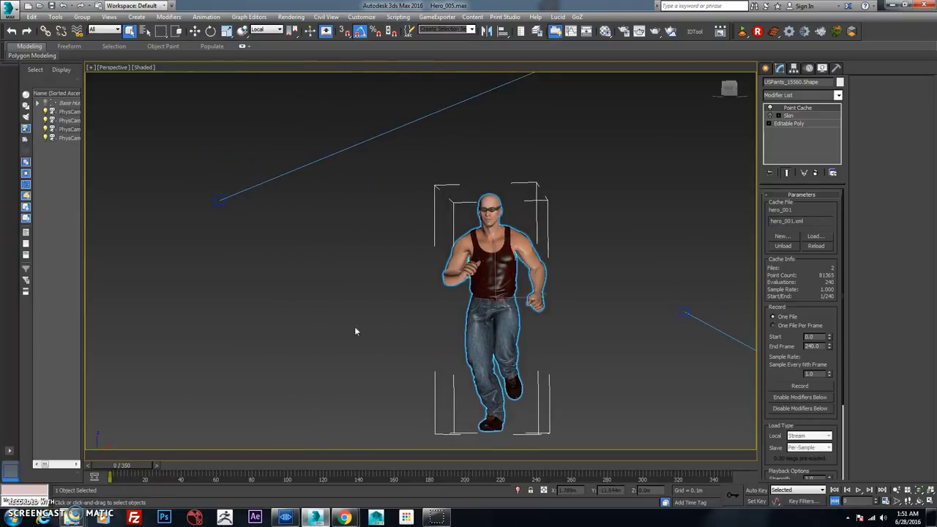
left_click_drag(137, 471, 154, 471)
left_click_drag(167, 471, 101, 458)
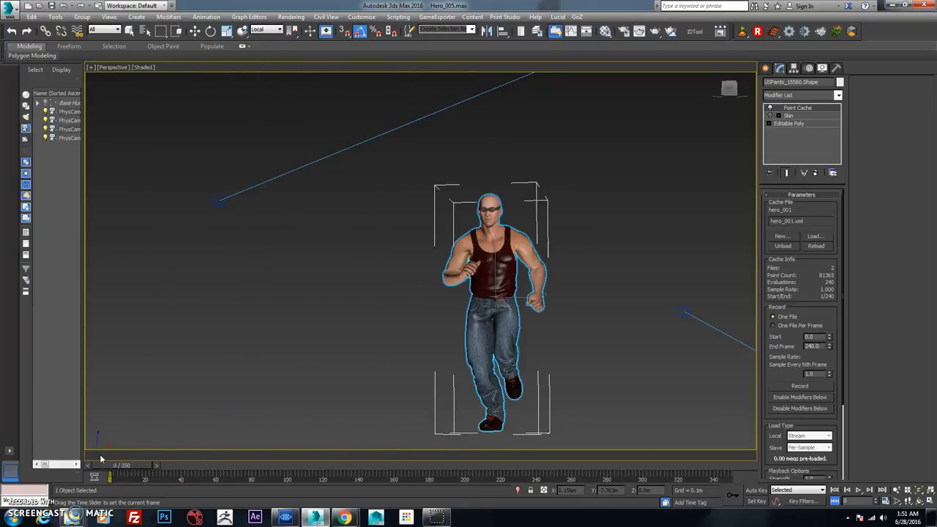
- Create PhysCamera003 from the current front-on view, then return to Perspective
left_click(109, 17)
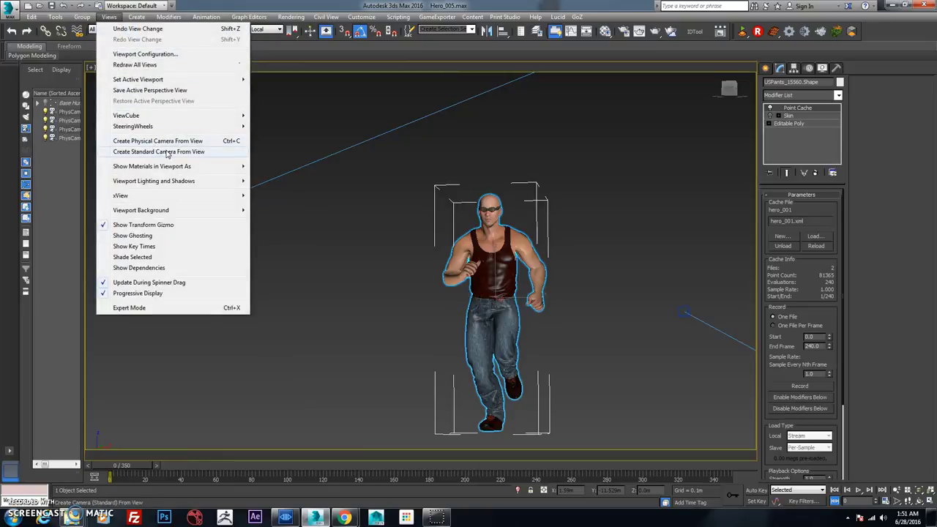
left_click(166, 142)
left_click(117, 67)
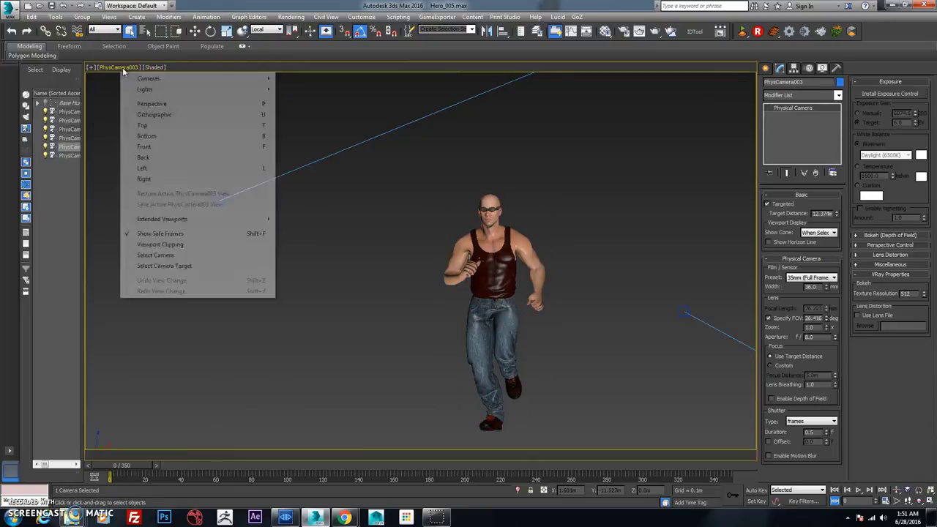
left_click(146, 104)
- Orbit to a low side angle and pan to the hero, scrubbing frames 30–74
middle_click_drag(447, 220, 483, 223, "alt")
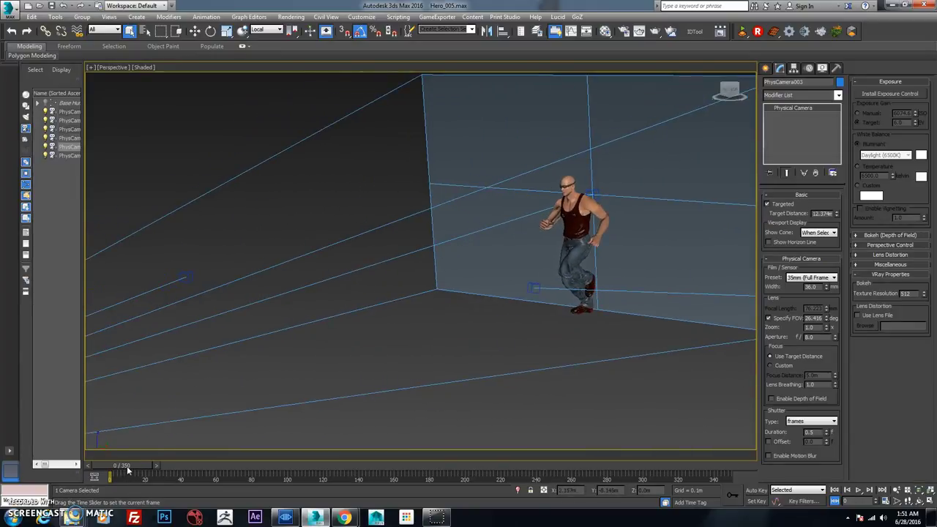
left_click_drag(127, 465, 212, 466)
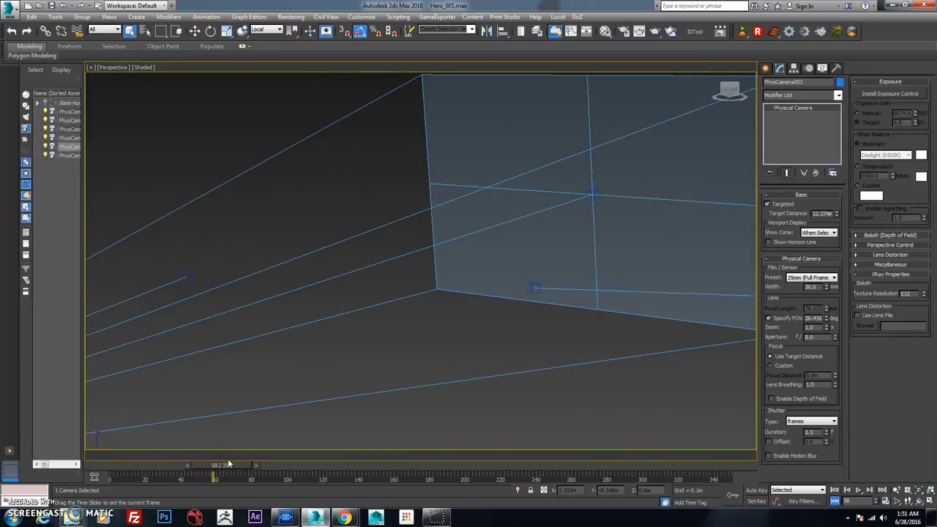
middle_click_drag(322, 242, 620, 240)
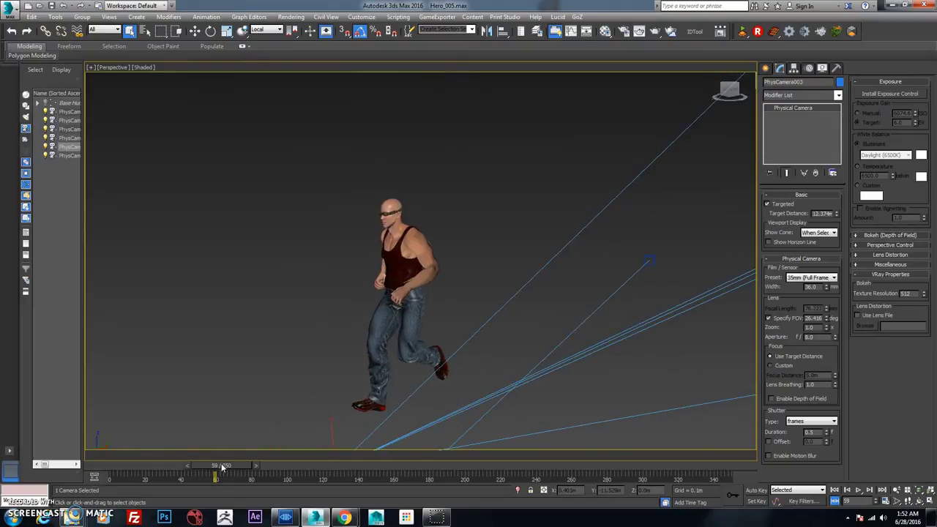
mouse_move(223, 467)
left_mouse_down()
mouse_move(256, 464)
mouse_move(209, 465)
left_mouse_up()
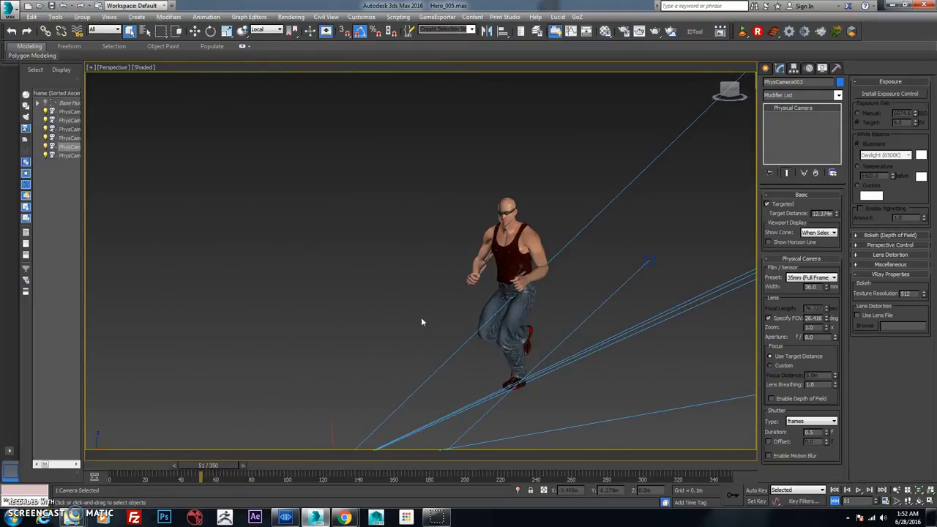
- Orbit top-down around the cameras and hero, scrubbing the run between frames 27 and 75
left_click(480, 252)
middle_click_drag(479, 251, 344, 332, "alt")
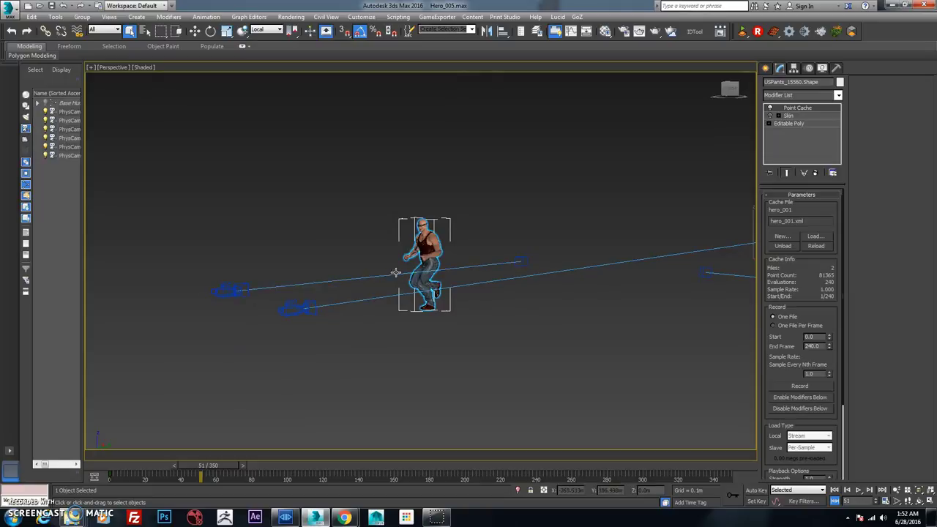
left_click_drag(244, 464, 260, 468)
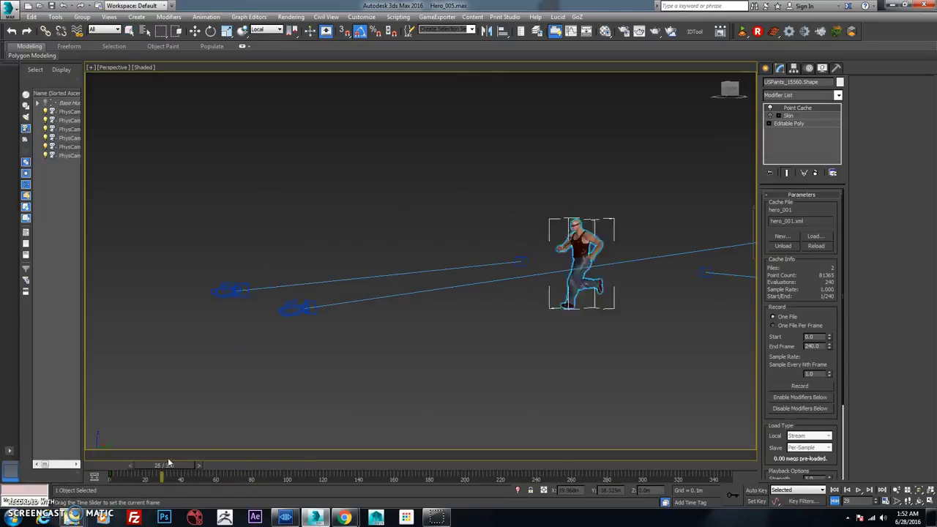
middle_click_drag(423, 311, 436, 293, "alt")
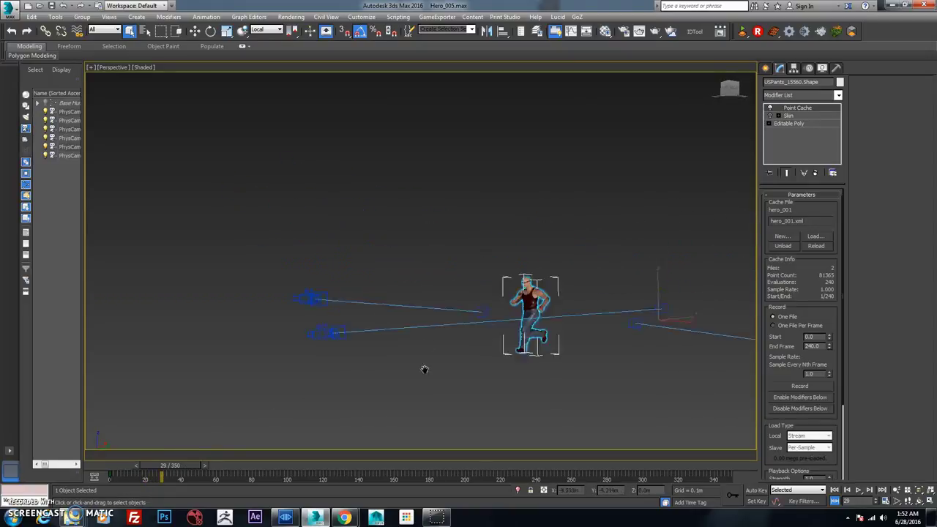
mouse_move(468, 391)
middle_mouse_down("alt")
mouse_move(461, 373)
mouse_move(462, 384)
middle_mouse_up("alt")
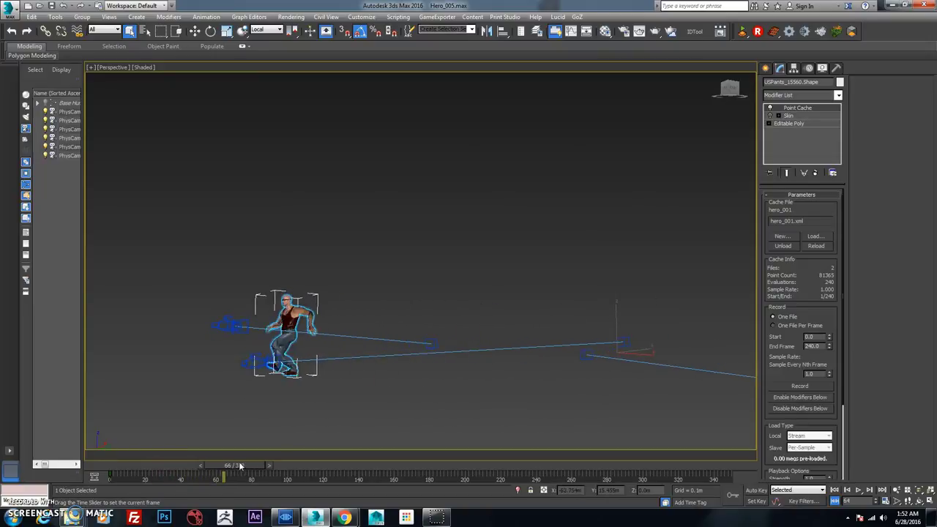
left_click_drag(239, 466, 166, 465)
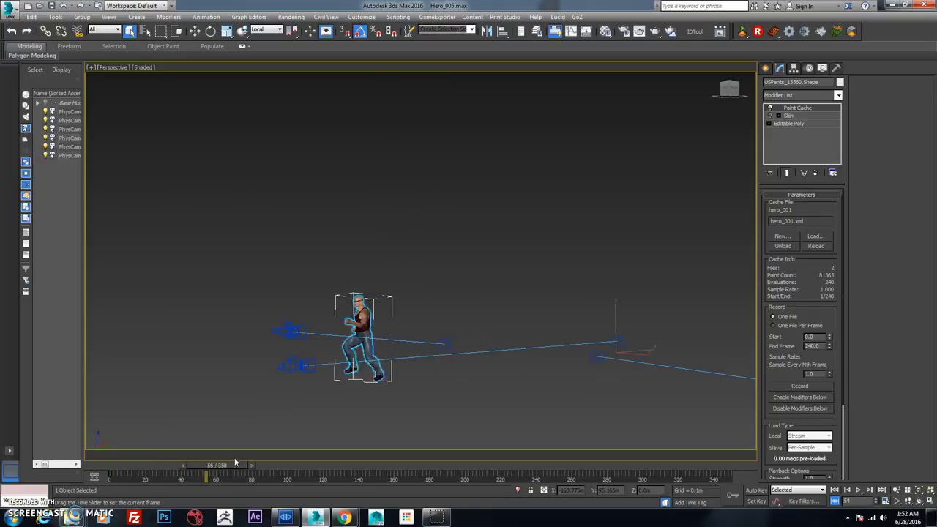
left_click_drag(235, 460, 252, 457)
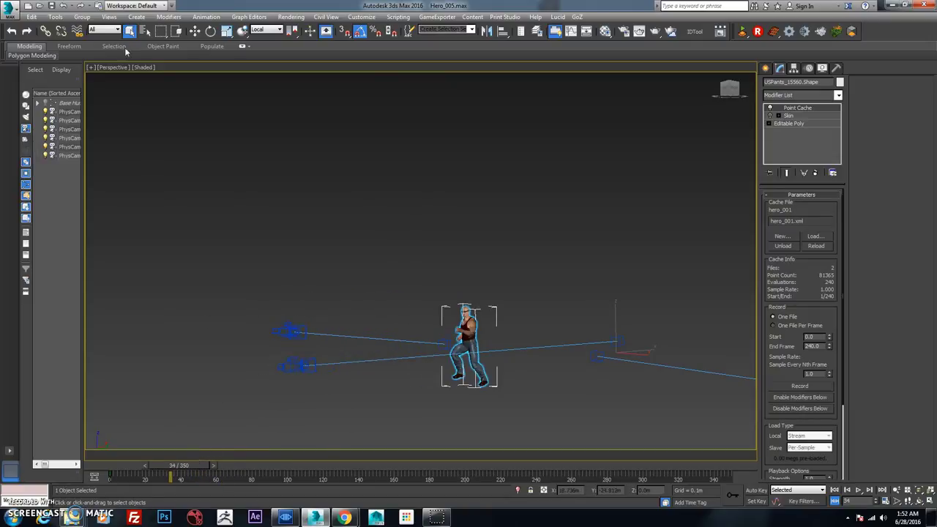
- Capture the current view as another physical camera and return to Perspective
left_click(109, 18)
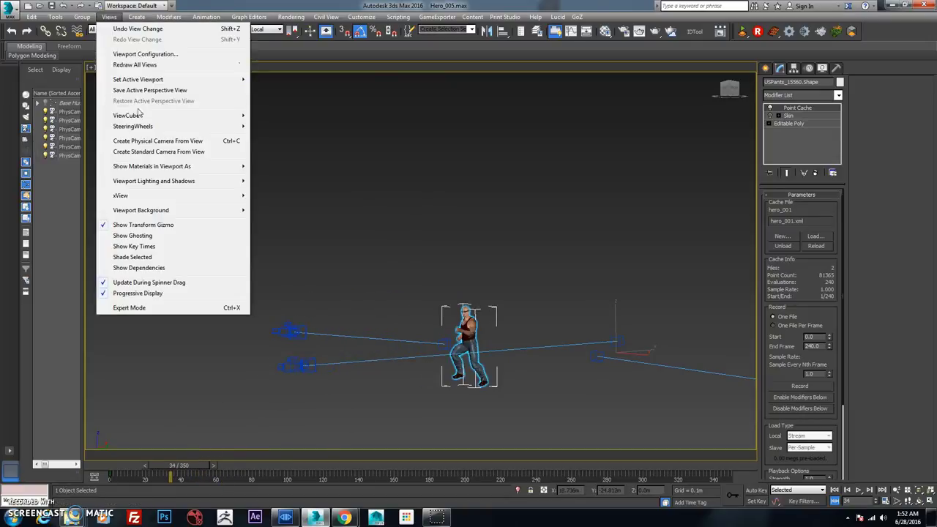
left_click(168, 142)
left_click(122, 68)
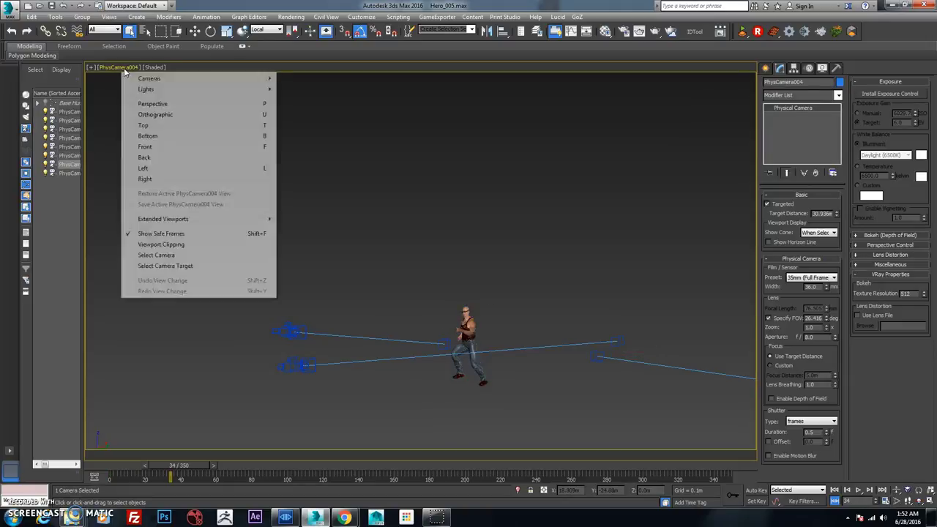
left_click(154, 105)
- Select the hero, zoom in and pan around him, scrubbing frames 34–62
middle_click_drag(345, 185, 480, 198, "alt")
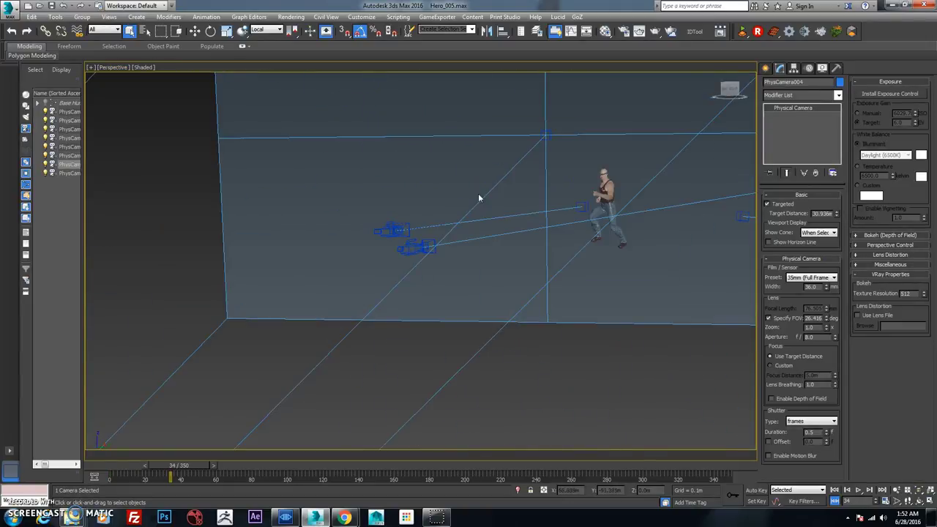
left_click(597, 187)
key("z")
scroll(564, 190, "down", 5)
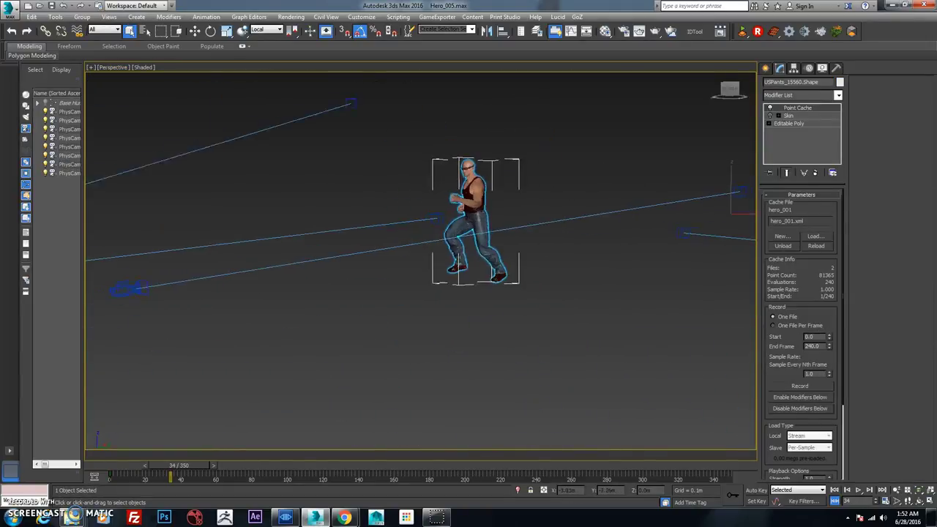
middle_click_drag(331, 252, 376, 302)
left_click_drag(203, 465, 247, 465)
middle_click_drag(422, 257, 347, 268, "alt")
- Frame the hero closely from the side and settle on the mid-leap pose near frame 77
key("z")
mouse_move(405, 259)
middle_mouse_down("alt")
mouse_move(360, 247)
mouse_move(418, 269)
middle_mouse_up("alt")
mouse_move(247, 462)
left_mouse_down()
mouse_move(306, 466)
mouse_move(235, 464)
left_mouse_up()
scroll(314, 308, "up", 3)
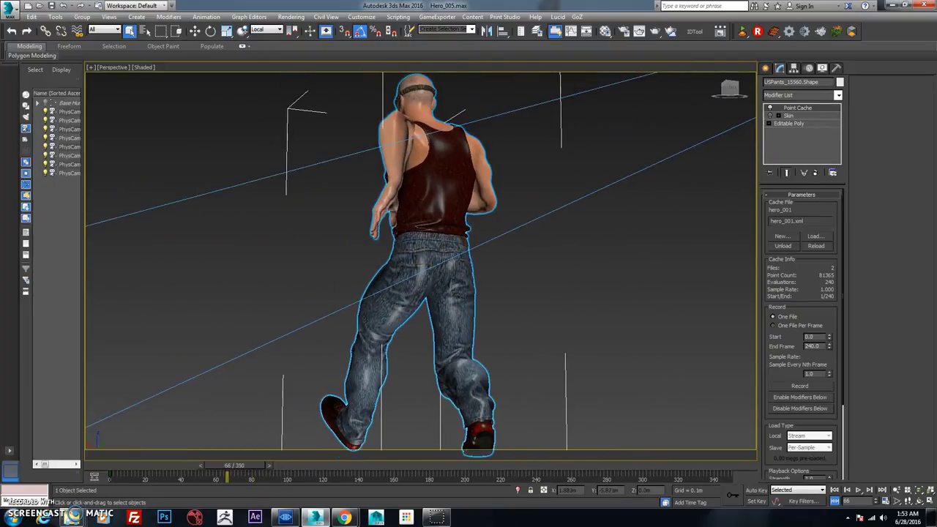
middle_click_drag(371, 300, 368, 302, "alt")
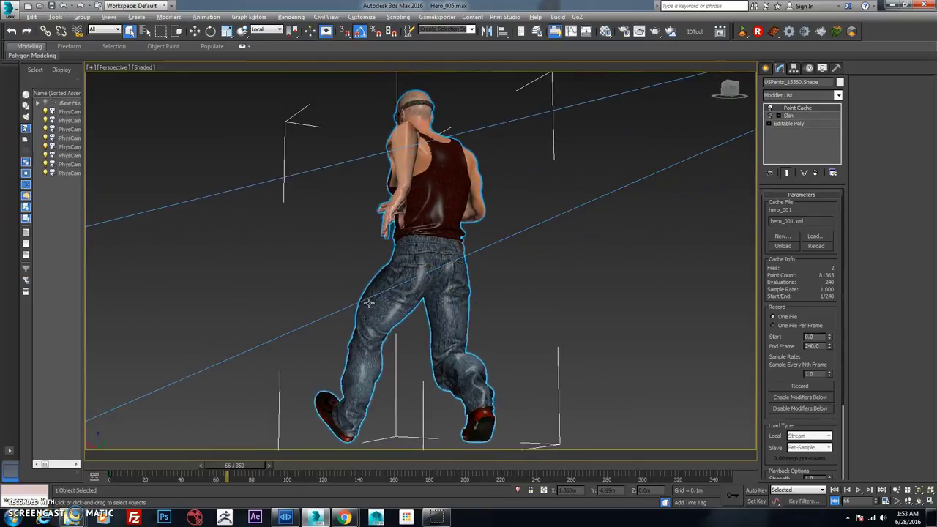
left_click_drag(250, 464, 286, 464)
middle_click_drag(339, 388, 345, 387, "alt")
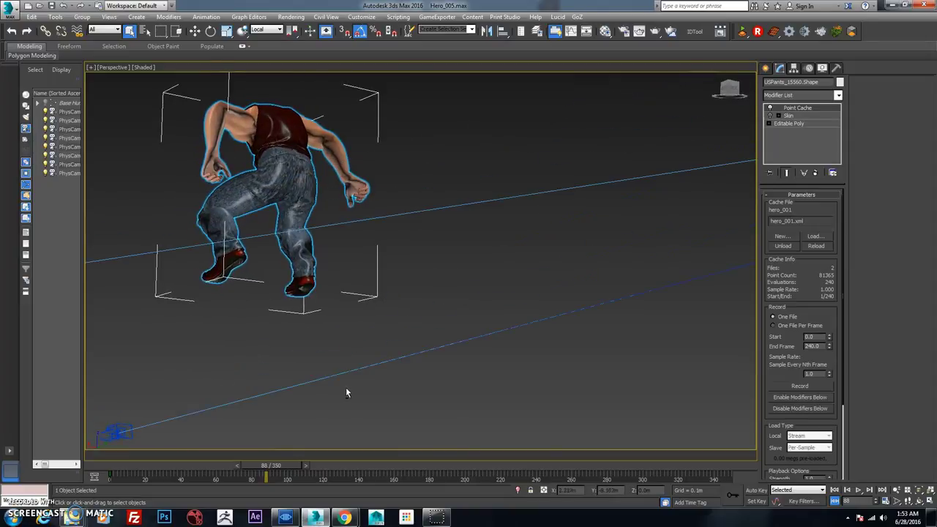
left_click_drag(279, 466, 256, 455)
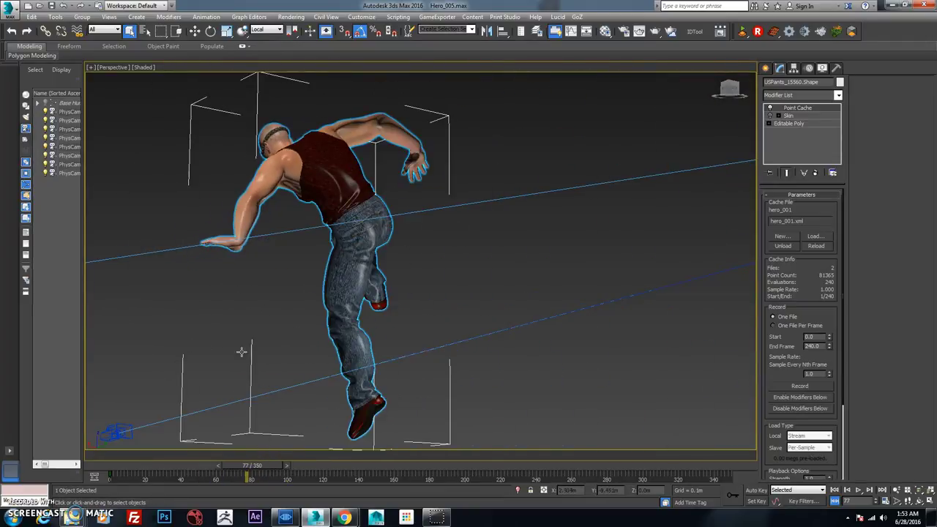
- Create PhysCamera005 from the mid-leap view and switch back to Perspective
left_click(109, 17)
left_click(110, 17)
left_click(136, 16)
mouse_move(110, 20)
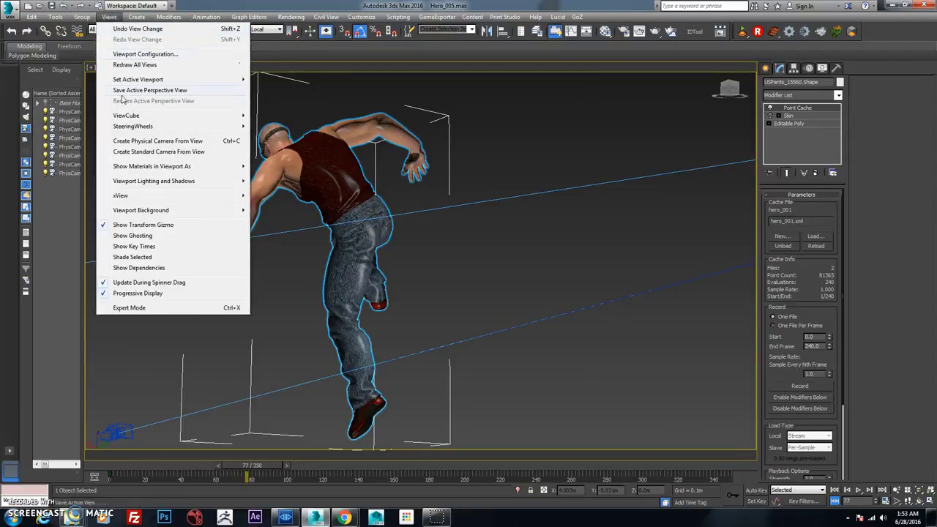
left_click(164, 142)
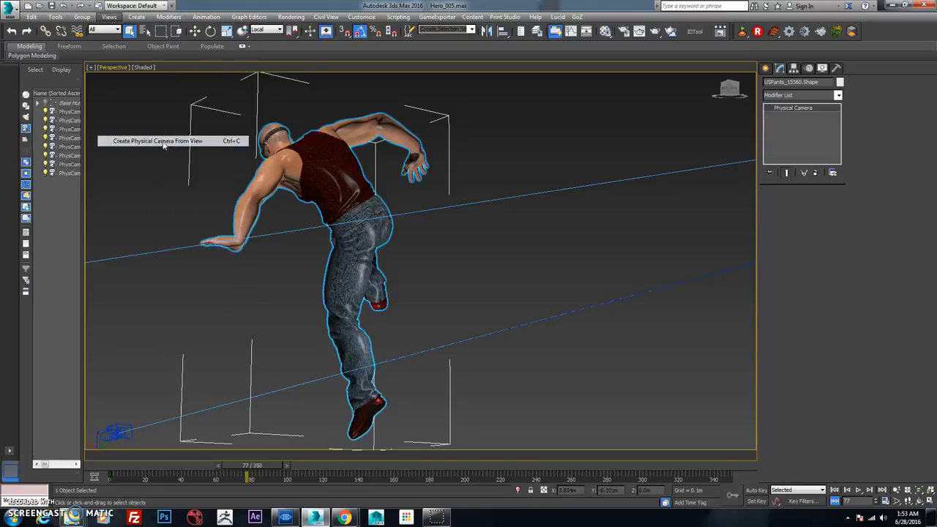
left_click(110, 67)
left_click(134, 102)
- Select the hero, orbit upward around him, and scrub back to frame 61
left_click(313, 173)
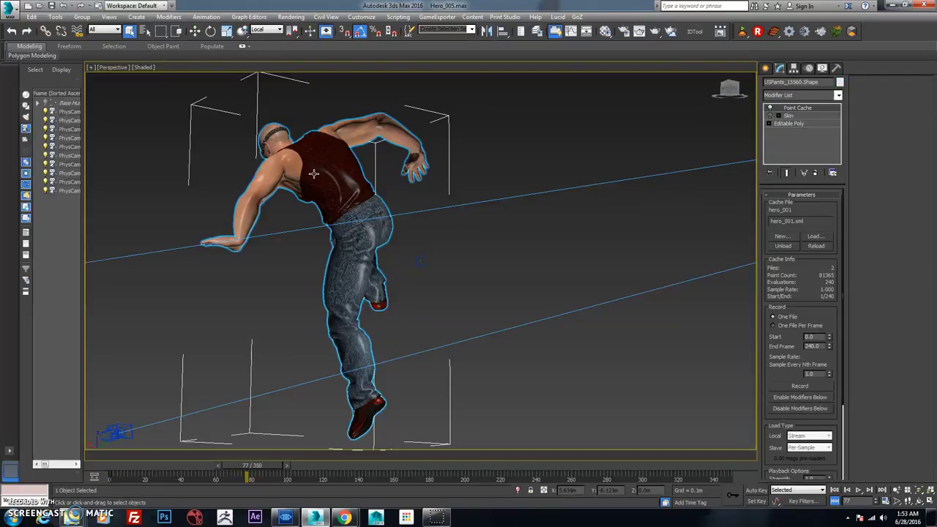
middle_click_drag(375, 209, 447, 269, "alt")
middle_click_drag(402, 293, 268, 418, "alt")
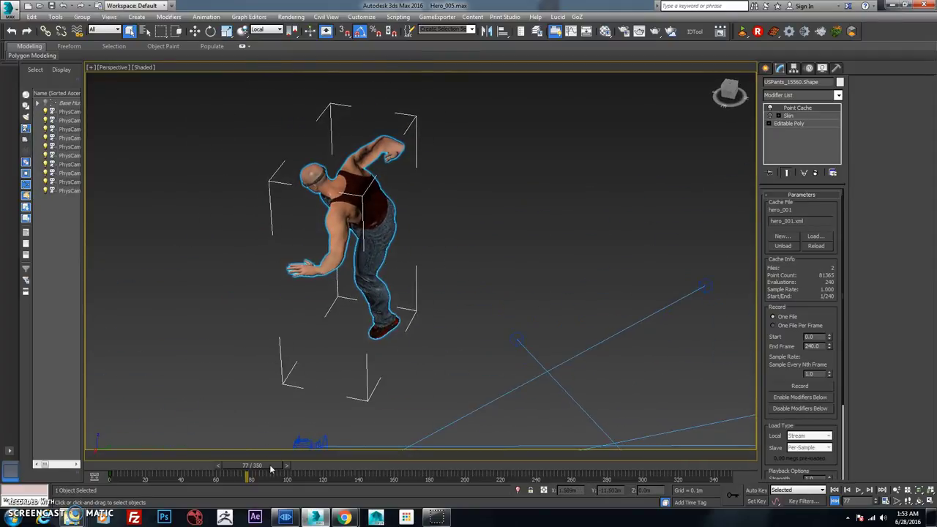
left_click_drag(271, 469, 245, 461)
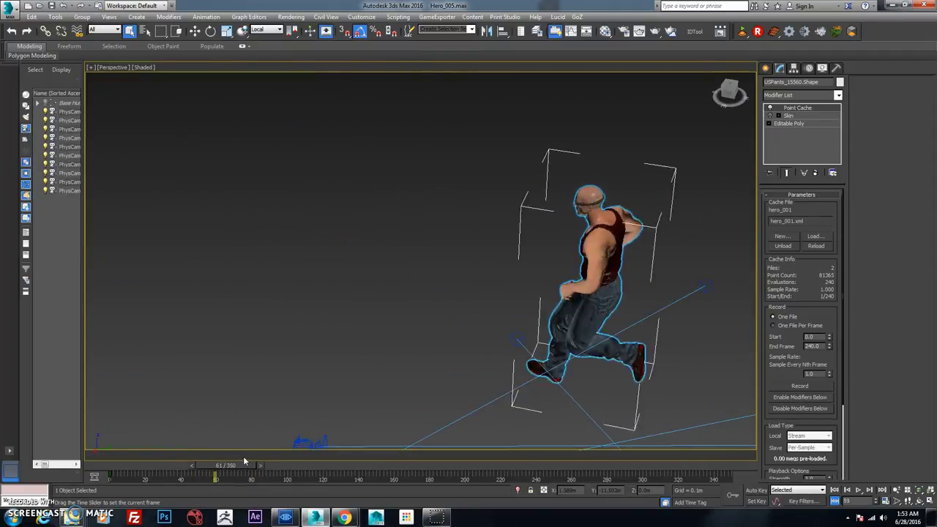
- Orbit from top-down to a rear view, scrubbing the leap between frames 48 and 95
middle_click_drag(395, 351, 456, 305, "alt")
left_click(260, 464)
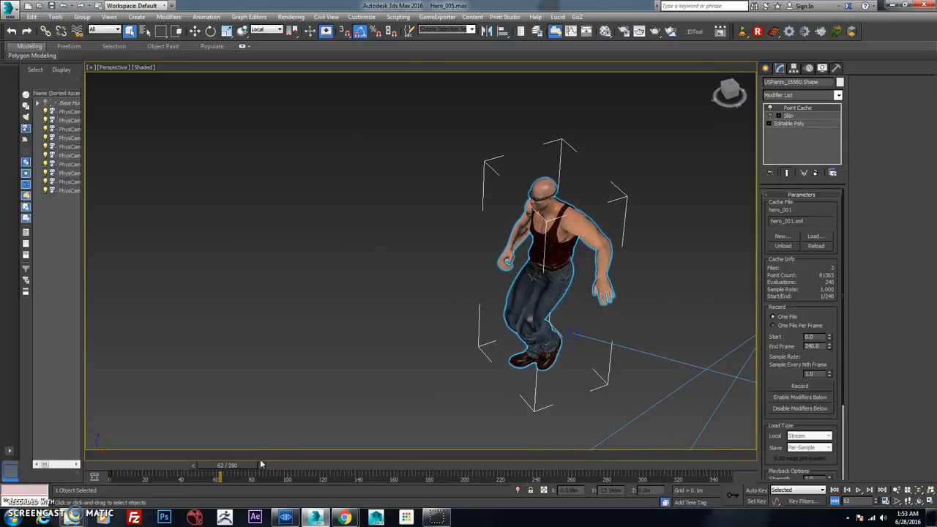
left_click_drag(251, 470, 278, 466)
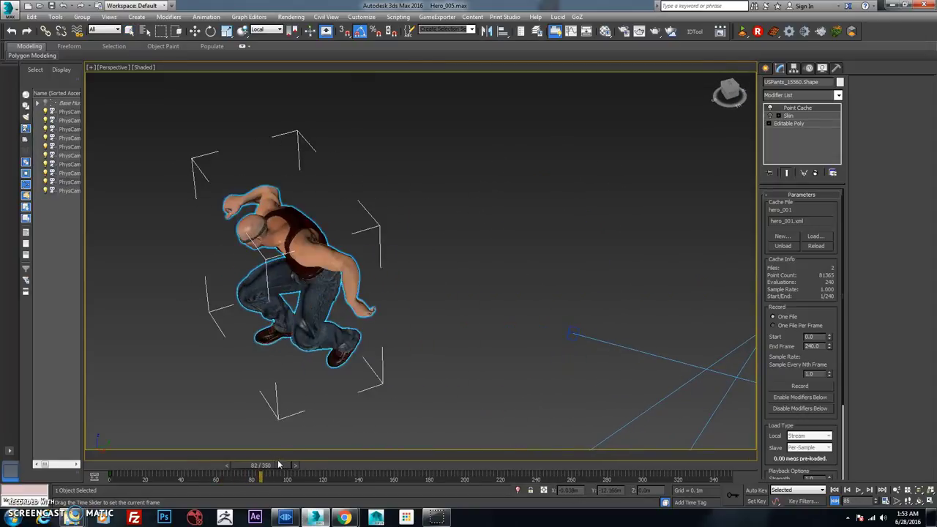
key("q")
middle_click_drag(385, 319, 332, 238, "alt")
left_click_drag(264, 467, 294, 453)
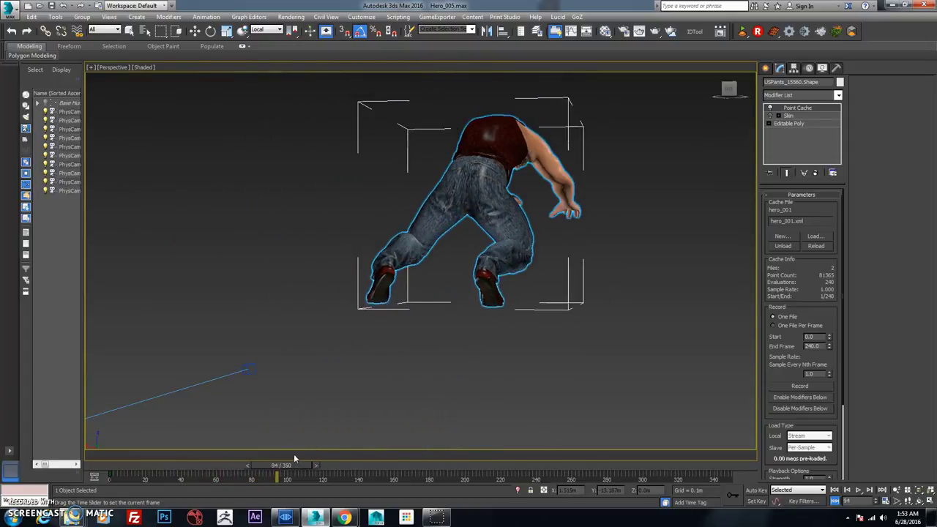
middle_click_drag(571, 285, 541, 260, "alt")
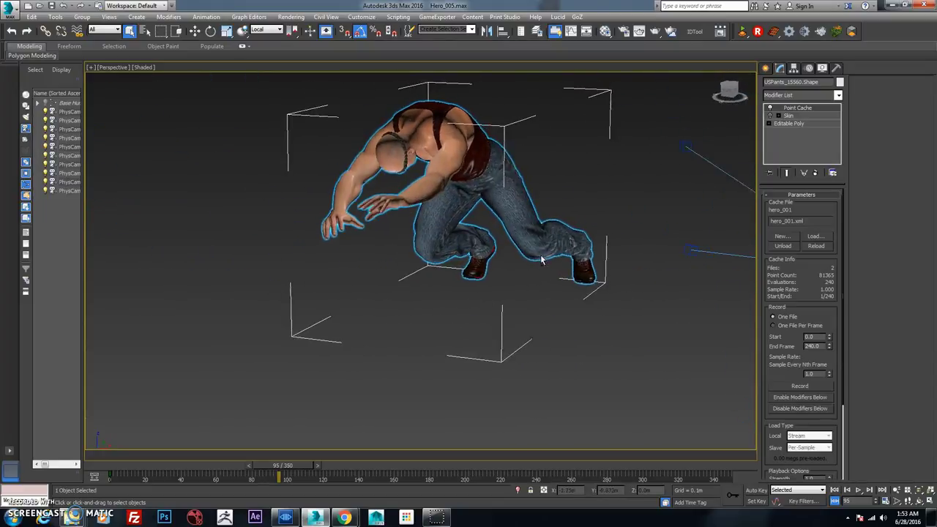
left_click_drag(278, 474, 296, 466)
- Zoom and pan into a close side framing of the hero's crouching dive around frame 97
middle_click_drag(442, 301, 410, 381, "alt")
left_click_drag(310, 463, 285, 465)
scroll(562, 250, "up", 2)
middle_click_drag(562, 250, 491, 278)
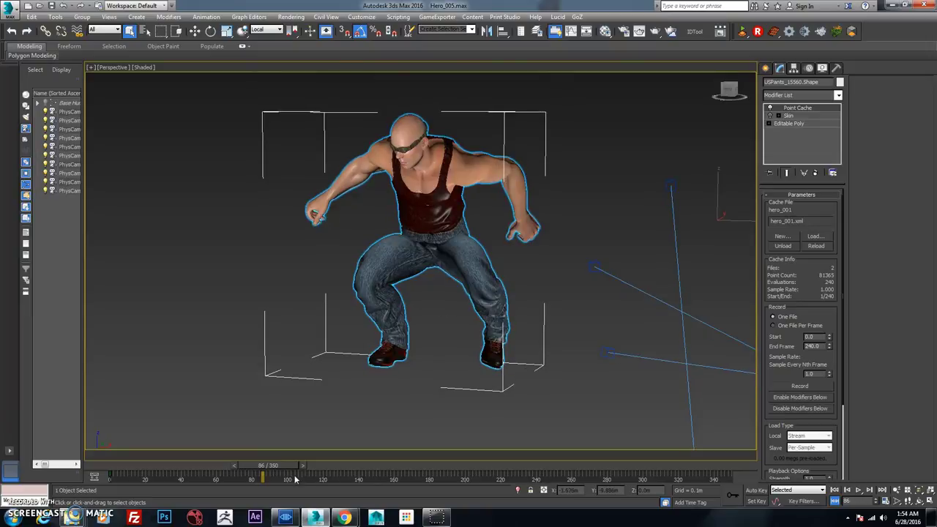
mouse_move(285, 466)
left_mouse_down()
mouse_move(210, 466)
mouse_move(288, 455)
left_mouse_up()
middle_click_drag(404, 315, 415, 287)
middle_click_drag(325, 370, 158, 356)
mouse_move(268, 469)
left_mouse_down()
mouse_move(309, 460)
mouse_move(199, 463)
mouse_move(253, 462)
left_mouse_up()
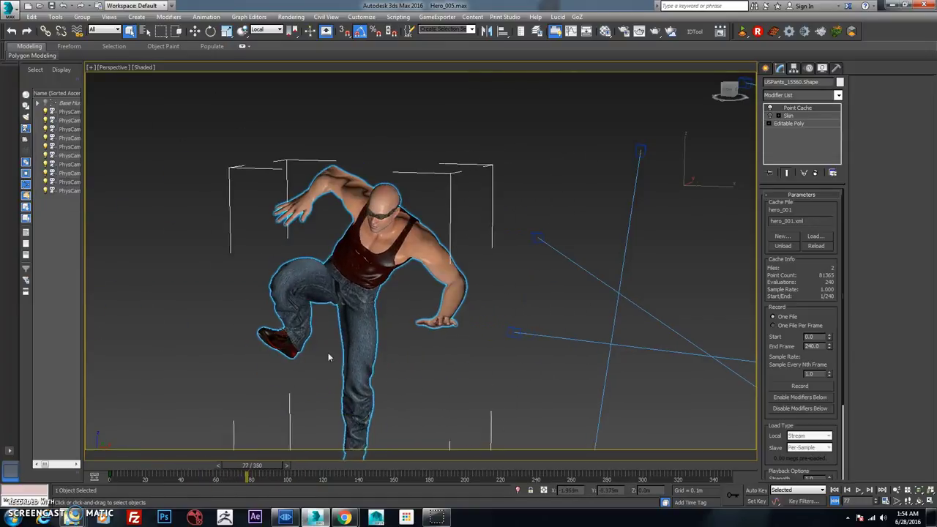
middle_click_drag(330, 358, 313, 412, "alt")
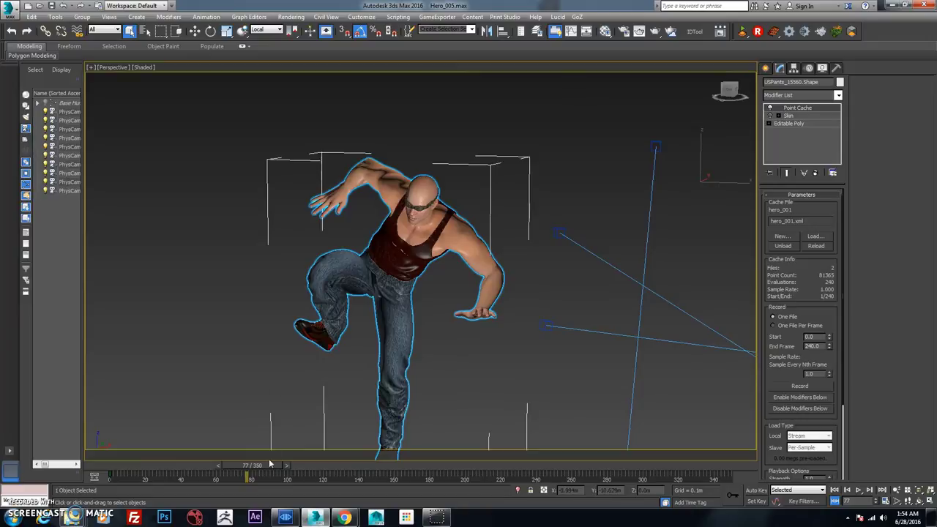
mouse_move(282, 469)
left_mouse_down()
mouse_move(324, 469)
mouse_move(286, 468)
left_mouse_up()
- Create PhysCamera006 from the crouching-hero view and return to Perspective
key("q")
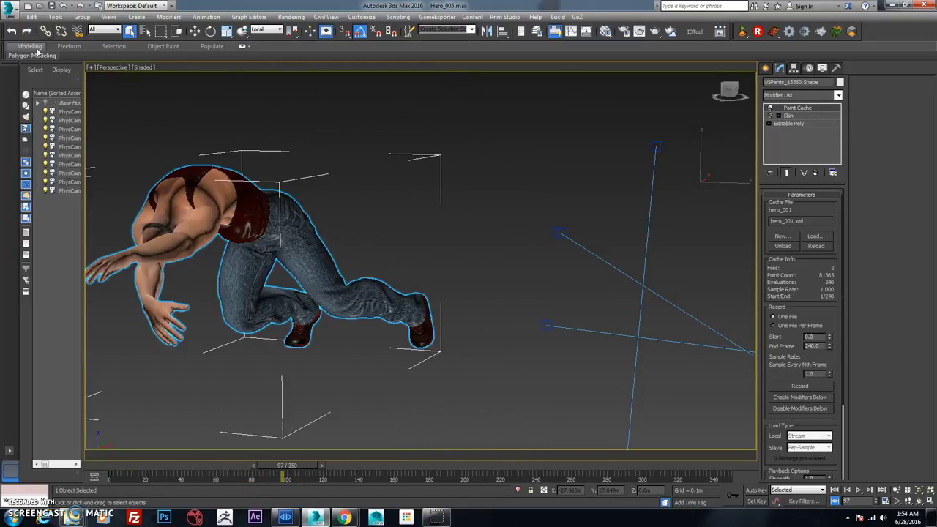
left_click(110, 17)
left_click(162, 142)
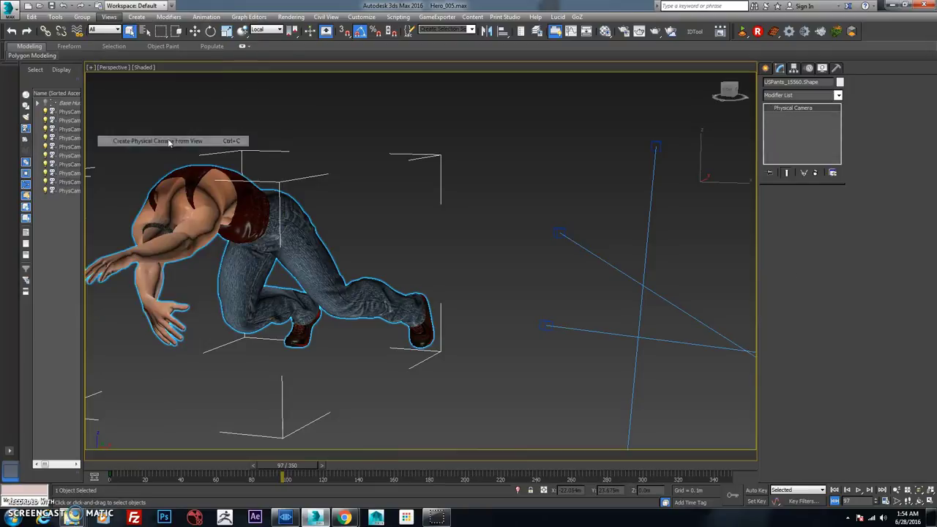
left_click(117, 69)
left_click(151, 104)
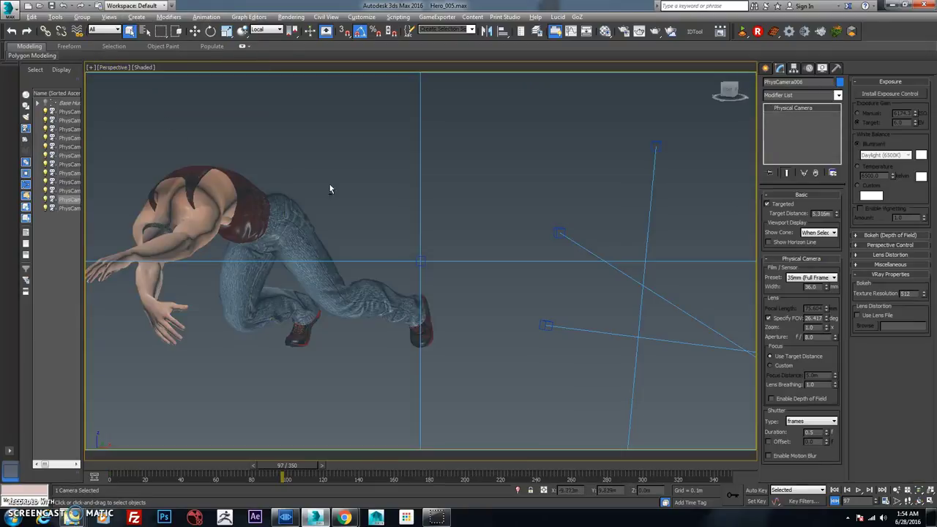
- Select the hero and orbit behind him, scrubbing the roll from frame 84 to 161
left_click(293, 212)
middle_click_drag(292, 212, 219, 213, "alt")
mouse_move(317, 469)
left_mouse_down()
mouse_move(349, 465)
mouse_move(282, 466)
mouse_move(304, 466)
left_mouse_up()
middle_click_drag(220, 264, 251, 266, "alt")
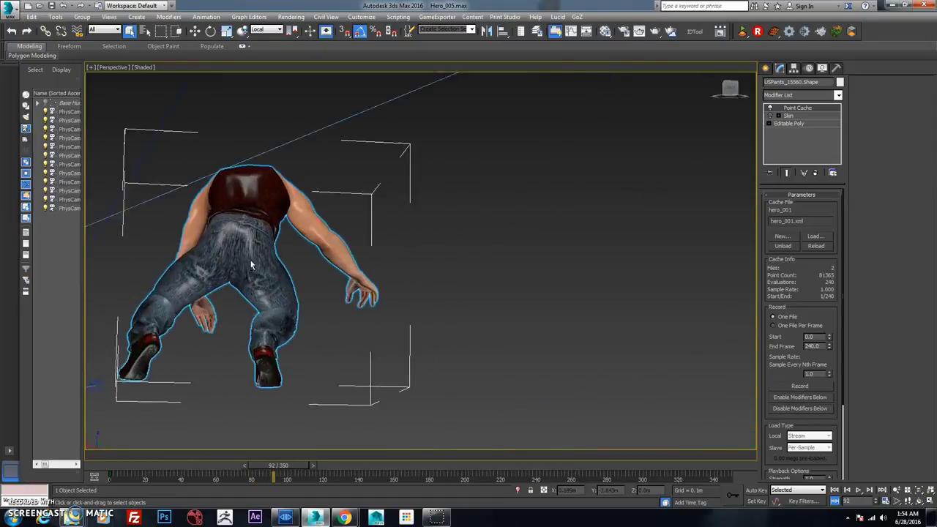
left_click_drag(302, 466, 391, 466)
middle_click_drag(431, 284, 551, 266)
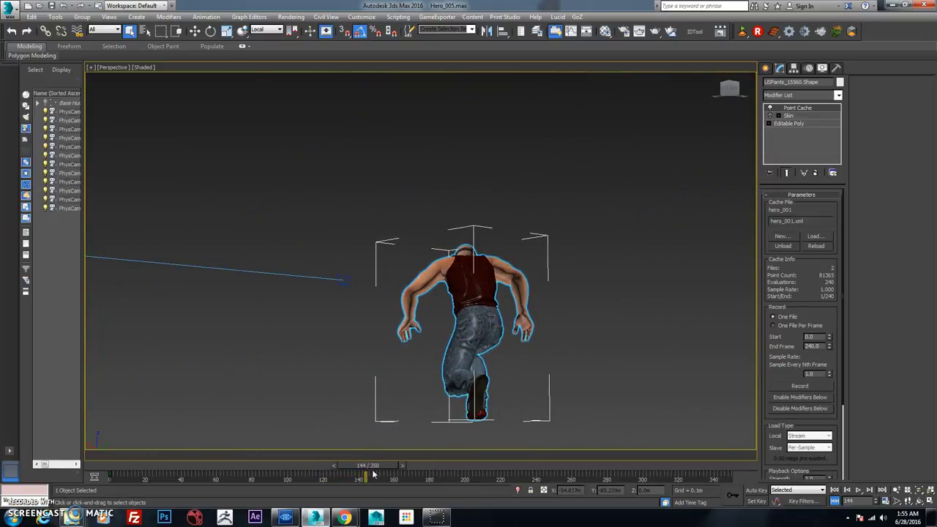
left_click_drag(394, 467, 344, 452)
- Swing the view to face the hero's back at frame 131, checking frames 73–98
middle_click_drag(417, 374, 381, 375, "alt")
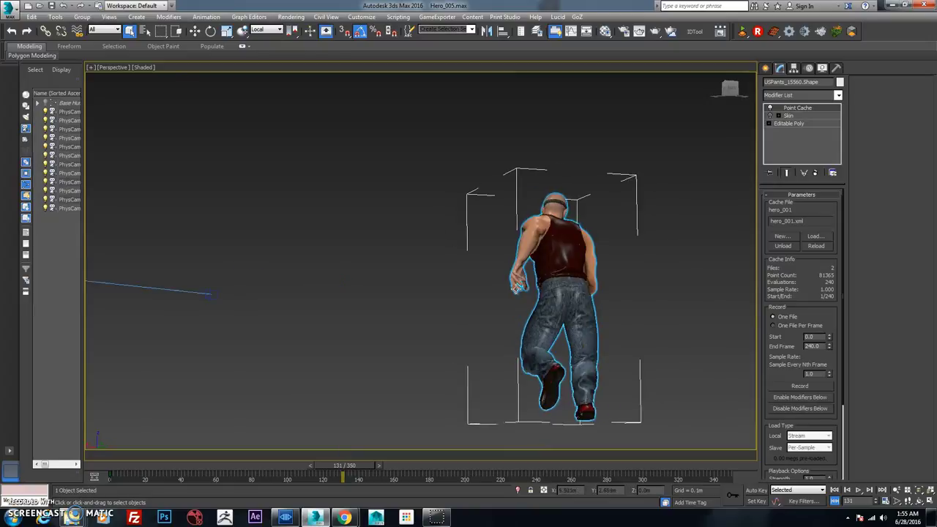
middle_click_drag(499, 287, 286, 292, "alt")
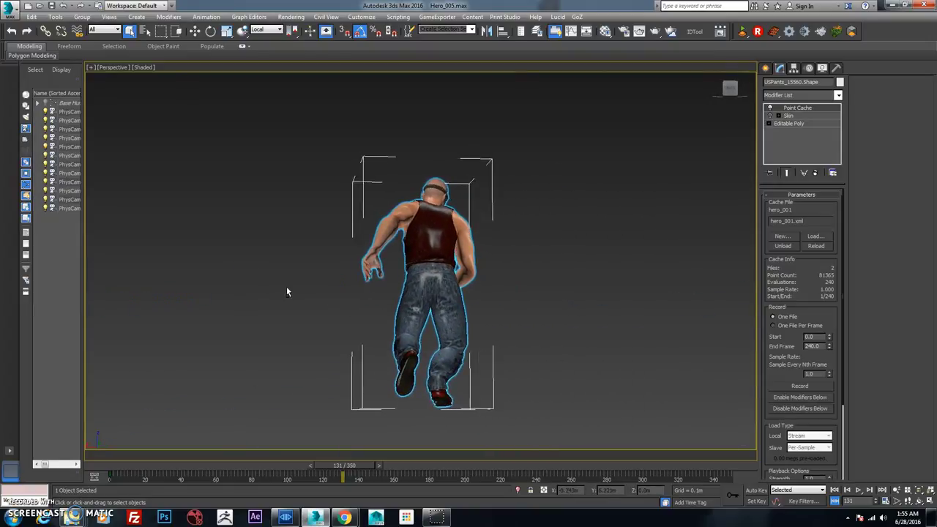
left_click_drag(348, 469, 271, 466)
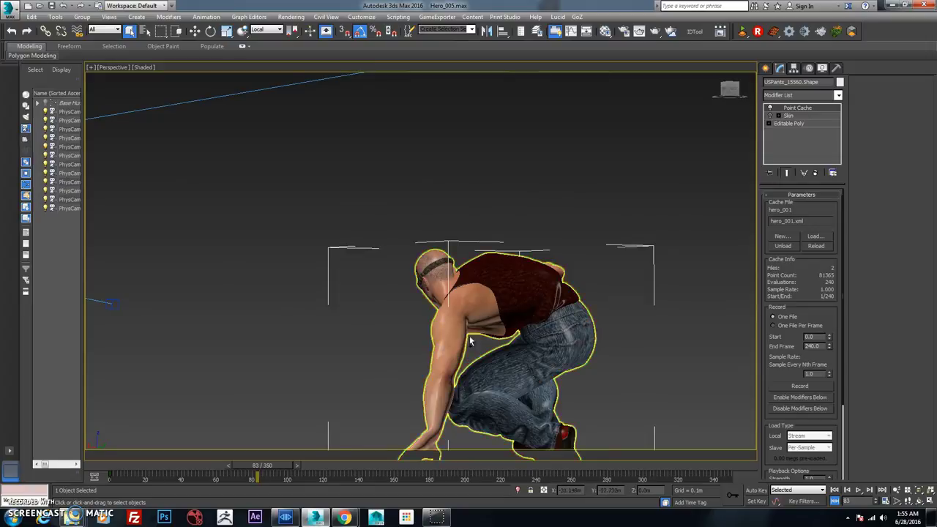
scroll(470, 341, "up", 3)
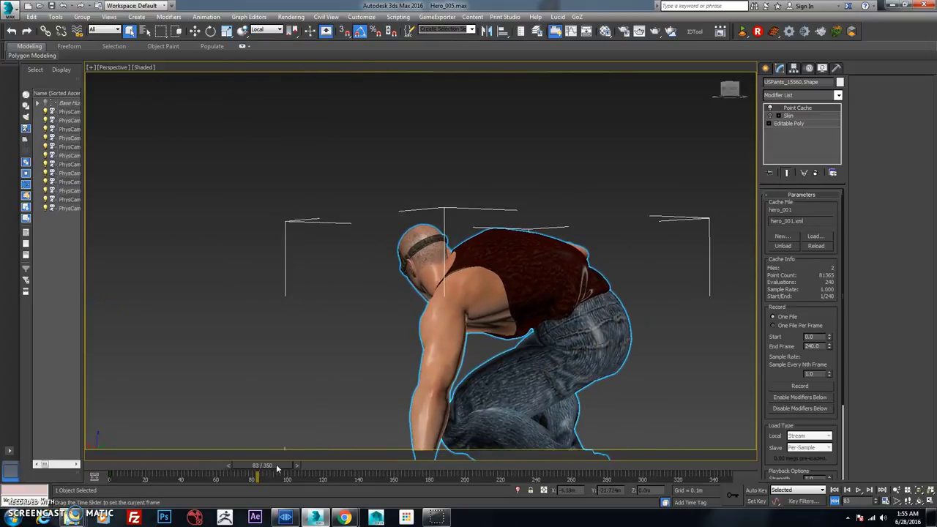
left_click_drag(277, 467, 334, 466)
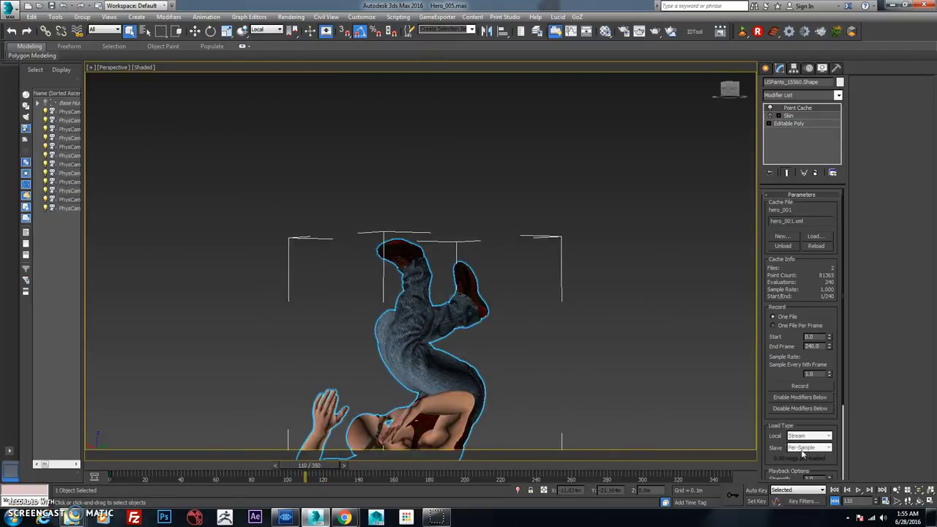
left_click_drag(475, 351, 516, 392)
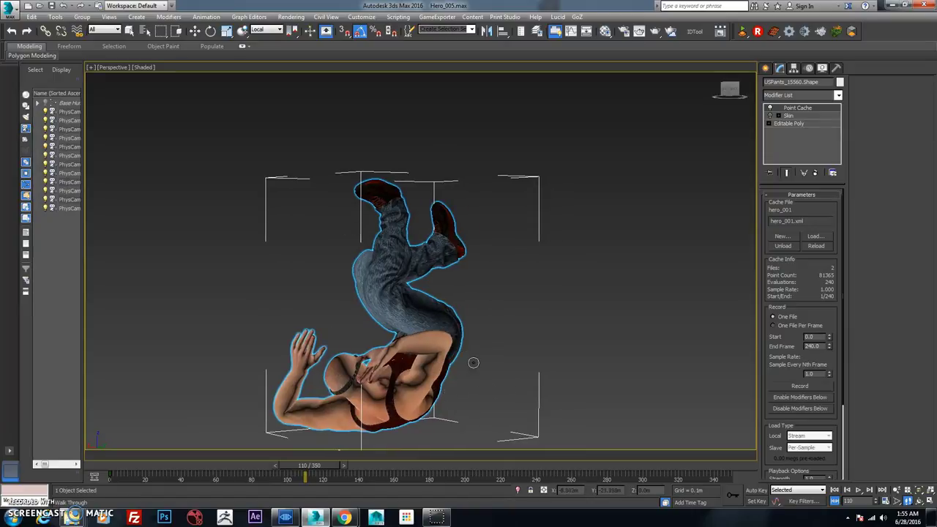
left_click_drag(328, 459, 365, 452)
- Create PhysCamera007 from the rear view and switch back to Perspective
key("Up")
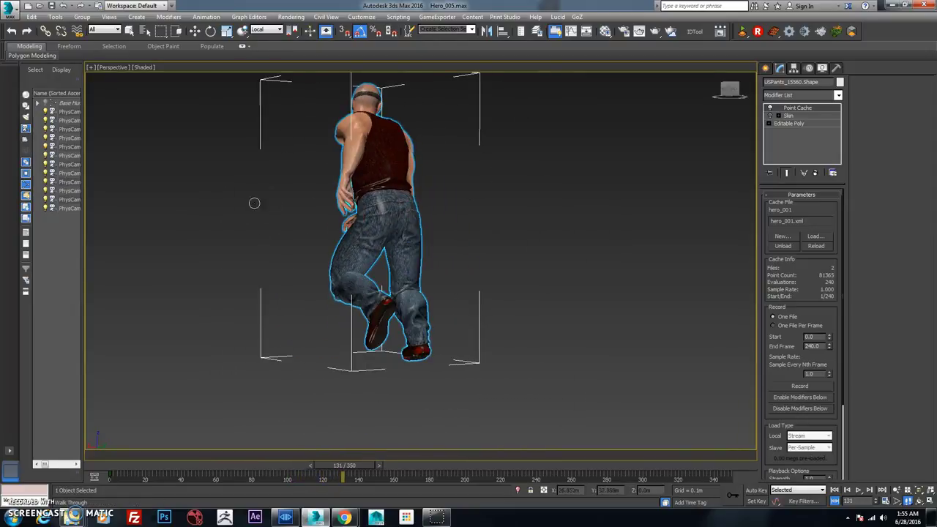
left_click(109, 17)
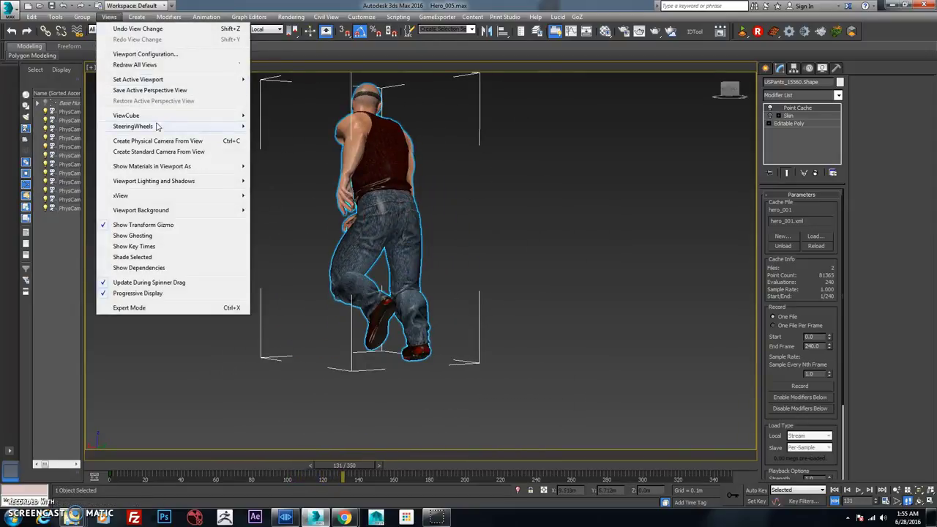
left_click(170, 141)
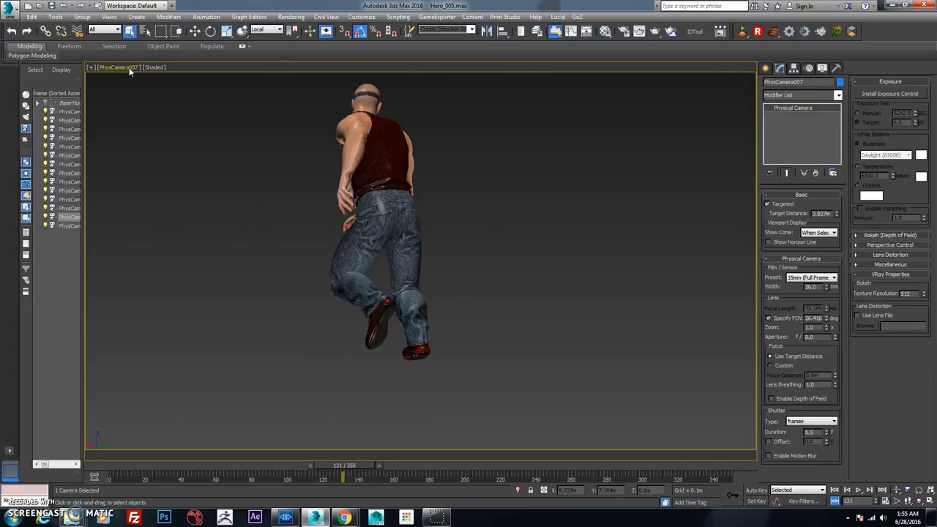
left_click(130, 67)
left_click(156, 104)
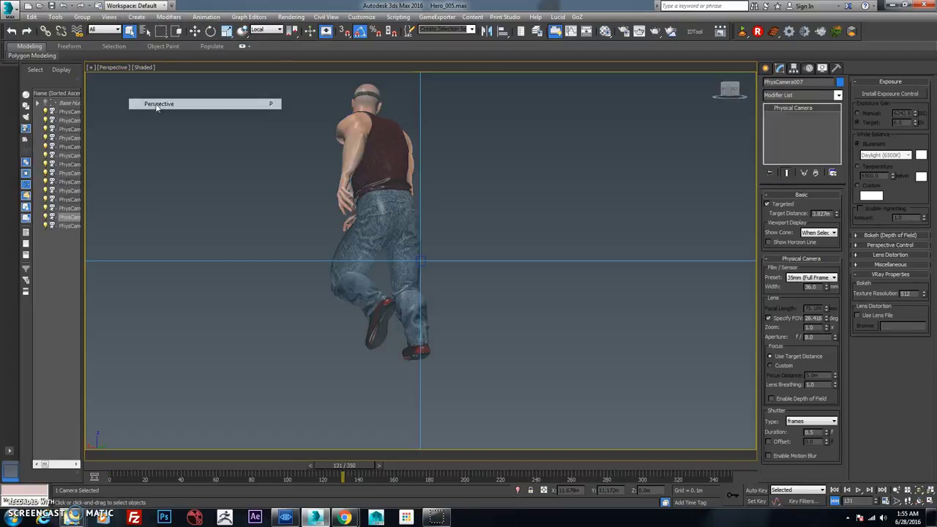
- Select the hero's pants, orbit to new angles, and scrub back from frame 114 to 88
left_click(361, 217)
middle_click_drag(361, 217, 540, 223, "alt")
mouse_move(381, 473)
left_mouse_down()
mouse_move(318, 469)
mouse_move(387, 472)
left_mouse_up()
middle_click_drag(403, 362, 476, 382, "alt")
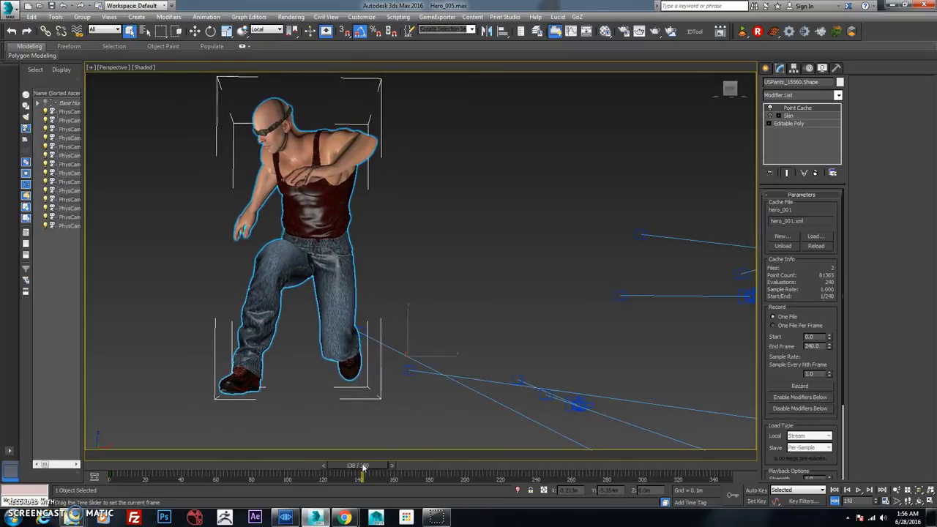
left_click_drag(362, 472, 329, 472)
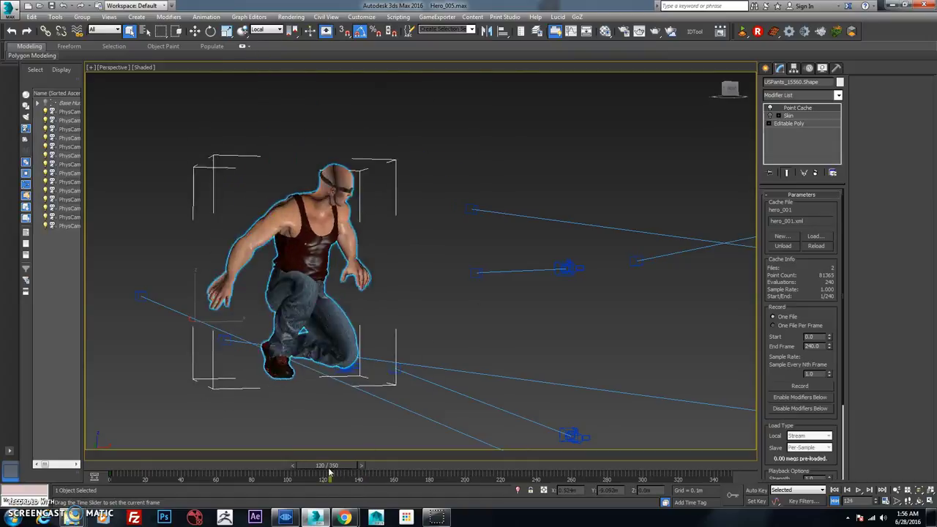
- Create PhysCamera008 from the current view and return to Perspective
left_click(136, 17)
mouse_move(110, 17)
left_click(163, 143)
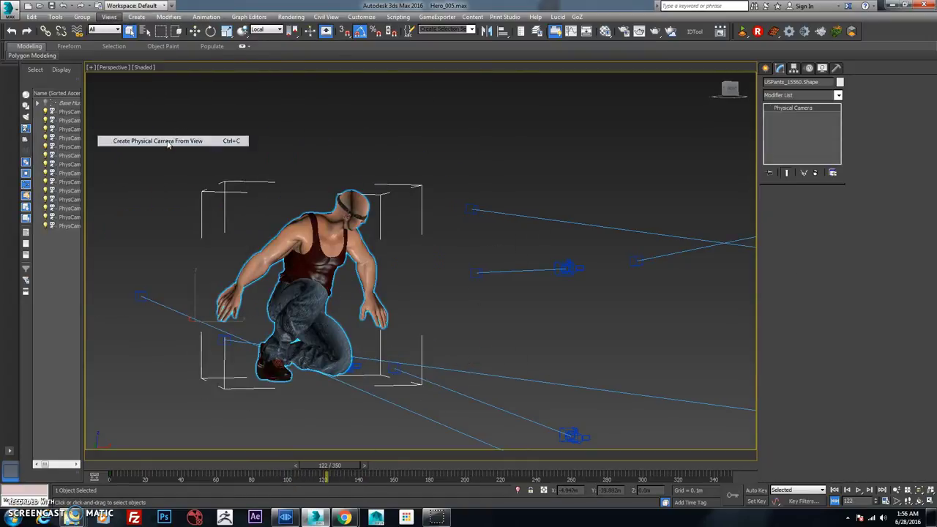
left_click(119, 67)
left_click(150, 104)
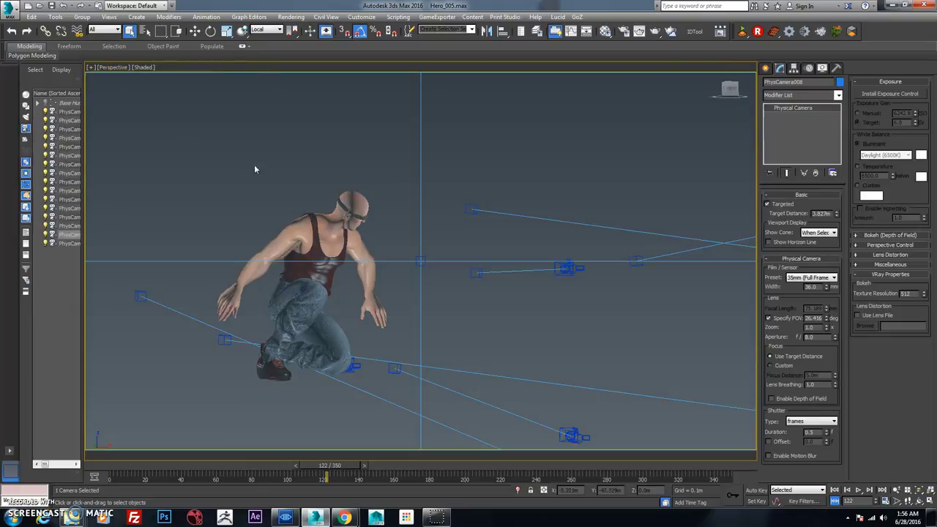
- Scrub frames 125–173 and pan to centre the hero's pants mesh in view
left_click_drag(374, 469, 450, 465)
middle_click_drag(429, 307, 505, 439)
left_click_drag(426, 474, 381, 473)
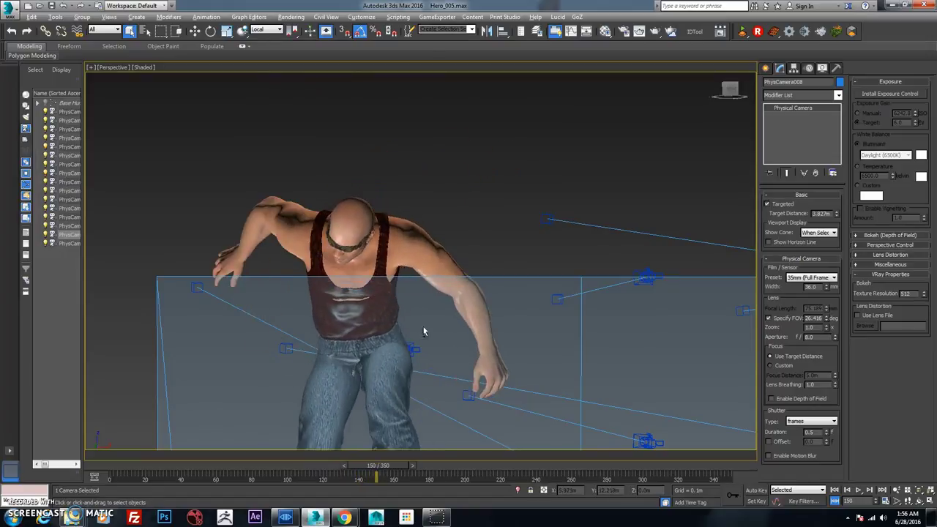
middle_click_drag(423, 327, 590, 251)
left_click(729, 196)
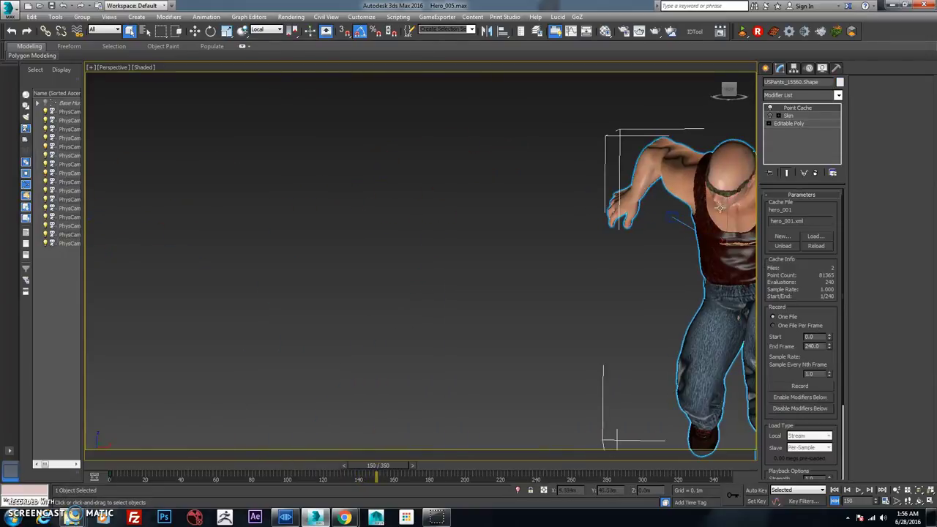
middle_click_drag(729, 196, 417, 213)
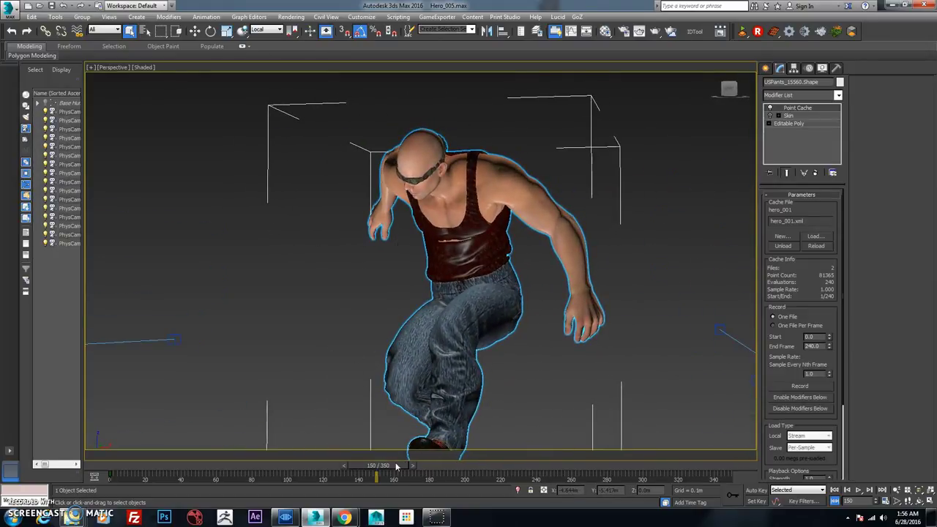
- Orbit to a side-on view of the hero and advance the run to frame 197
left_click_drag(397, 467, 449, 449)
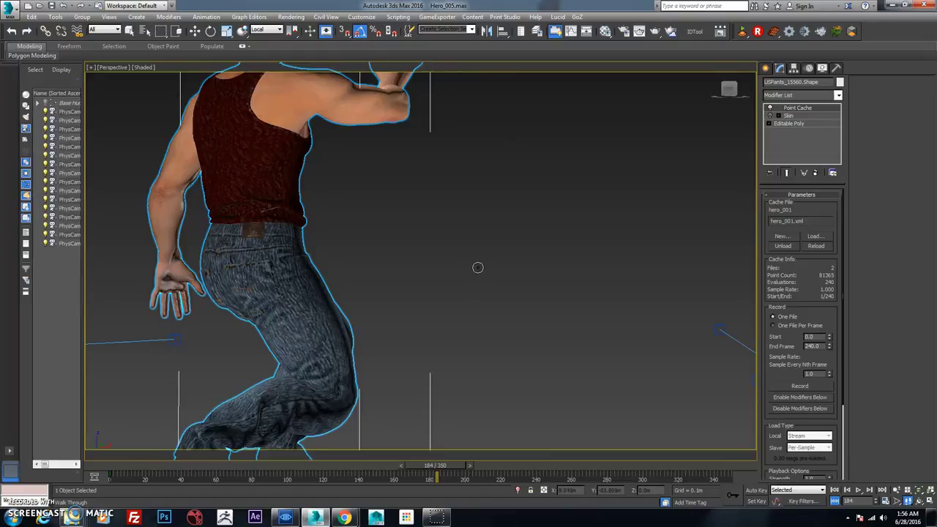
middle_click_drag(477, 267, 482, 261, "alt")
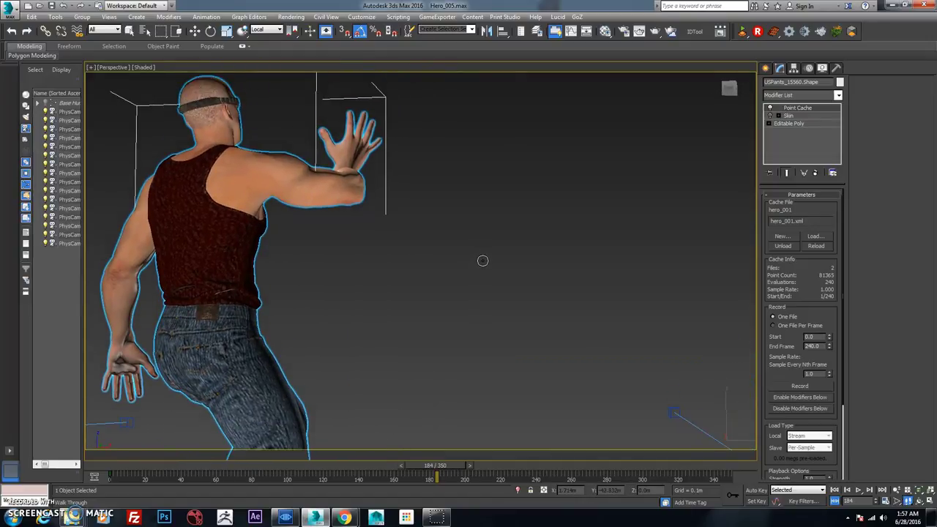
left_click_drag(456, 464, 408, 466)
middle_click_drag(452, 318, 446, 331, "alt")
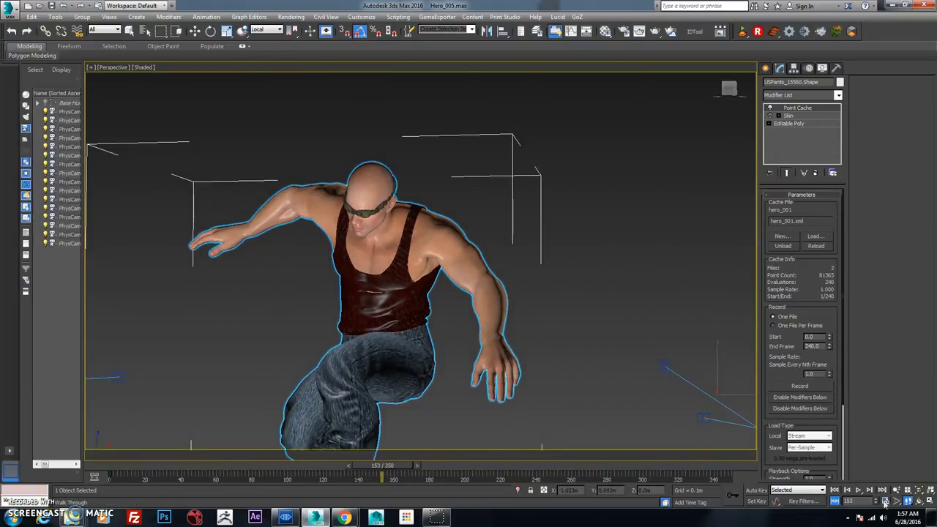
middle_click_drag(515, 329, 519, 339, "alt")
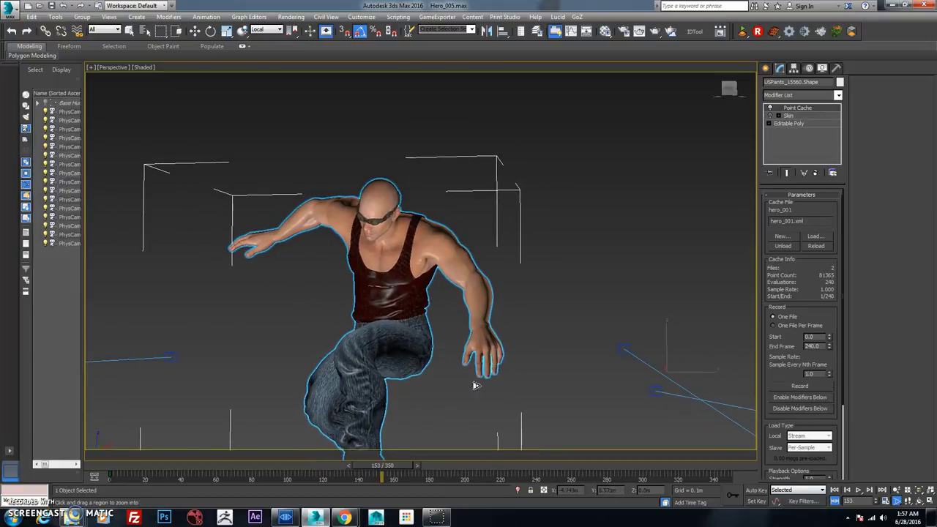
left_click_drag(394, 470, 478, 442)
- Create PhysCamera009 from the current side view and return the viewport to Perspective
left_click(140, 17)
mouse_move(109, 17)
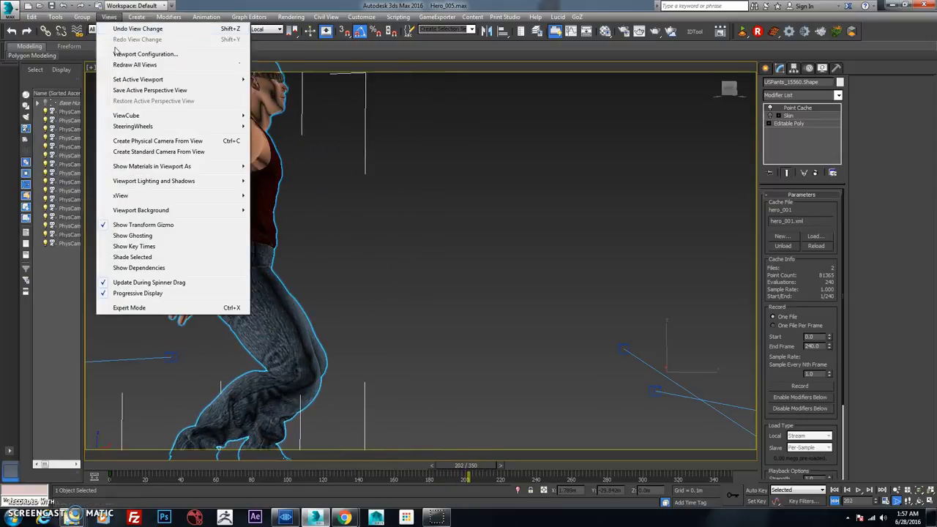
left_click(165, 142)
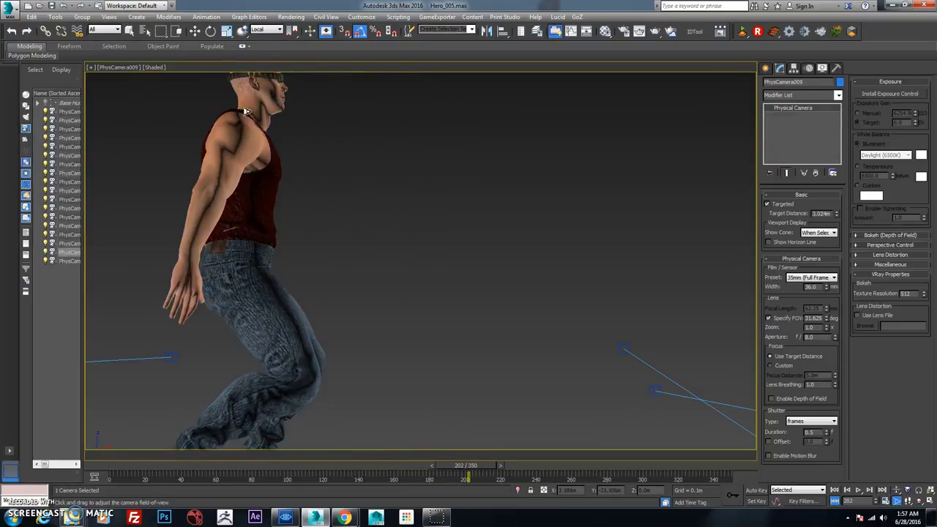
left_click(128, 68)
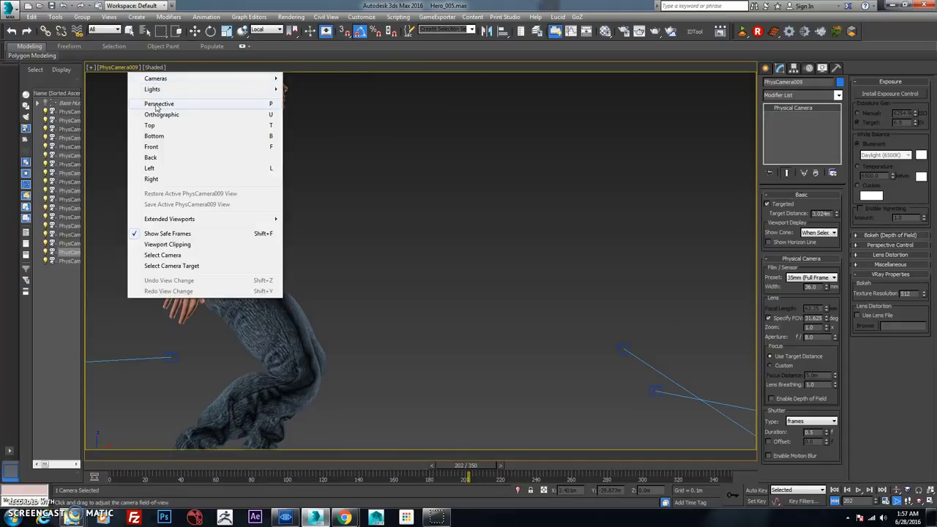
left_click(157, 104)
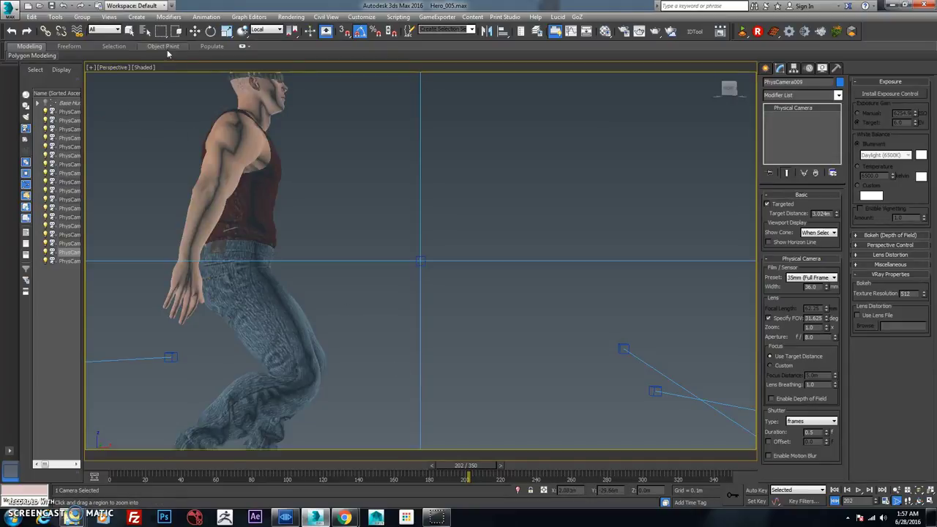
- Select the character, orbit to a front view, scrub to about frame 180 and zoom toward his hand
left_click(234, 137)
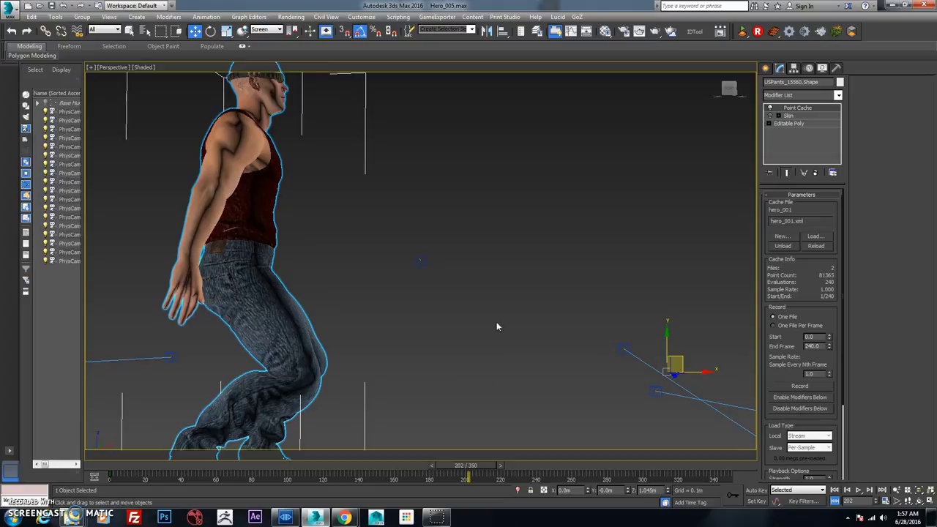
middle_click_drag(497, 326, 446, 285, "alt")
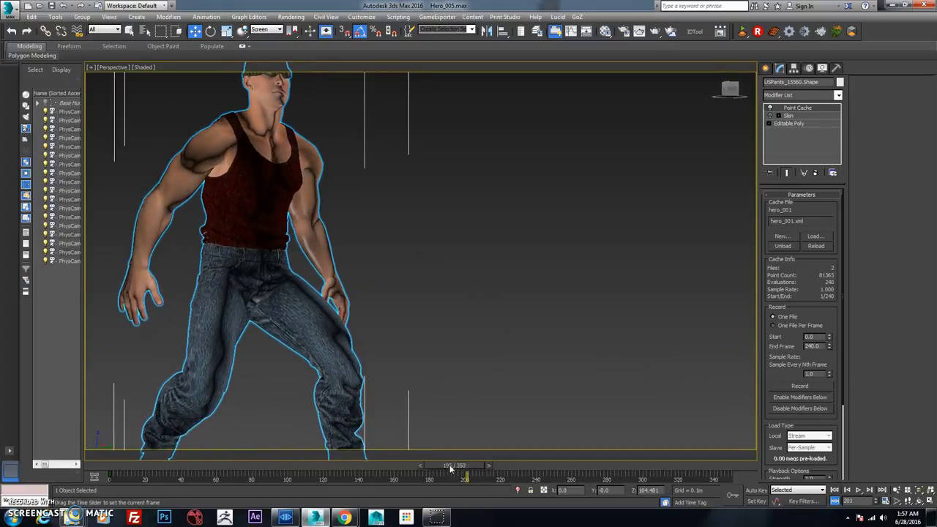
mouse_move(450, 469)
left_mouse_down()
mouse_move(351, 466)
mouse_move(450, 465)
left_mouse_up()
scroll(405, 117, "up", 6)
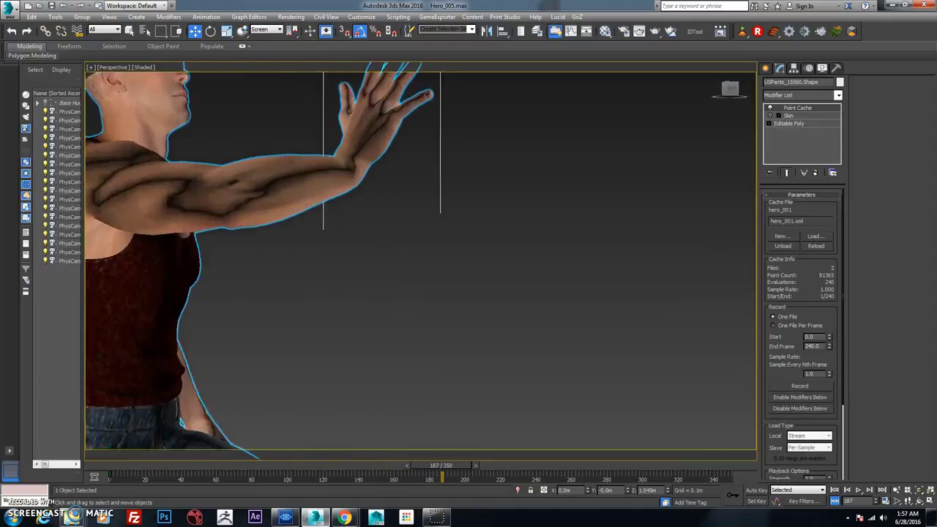
scroll(353, 183, "up", 3)
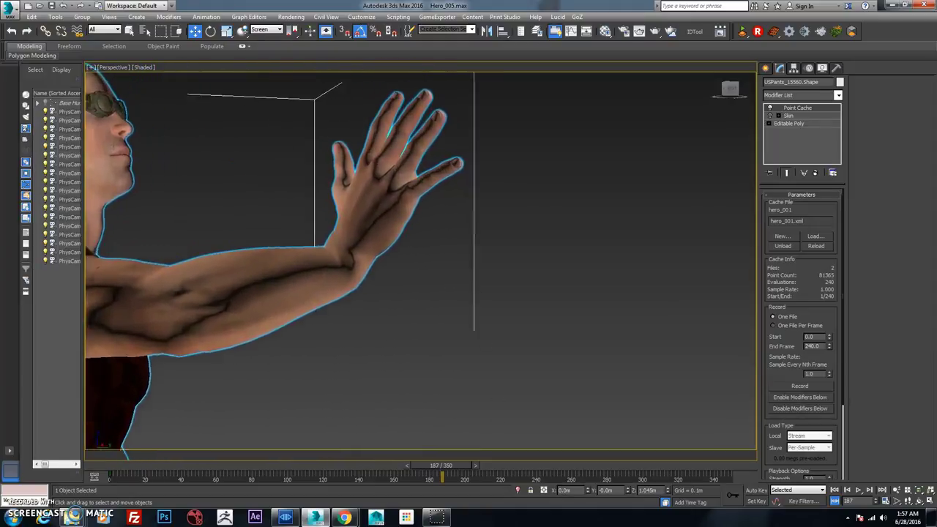
- Zoom and orbit until the raised hand fills the centre, seen from behind, at frame 150
scroll(395, 212, "up", 3)
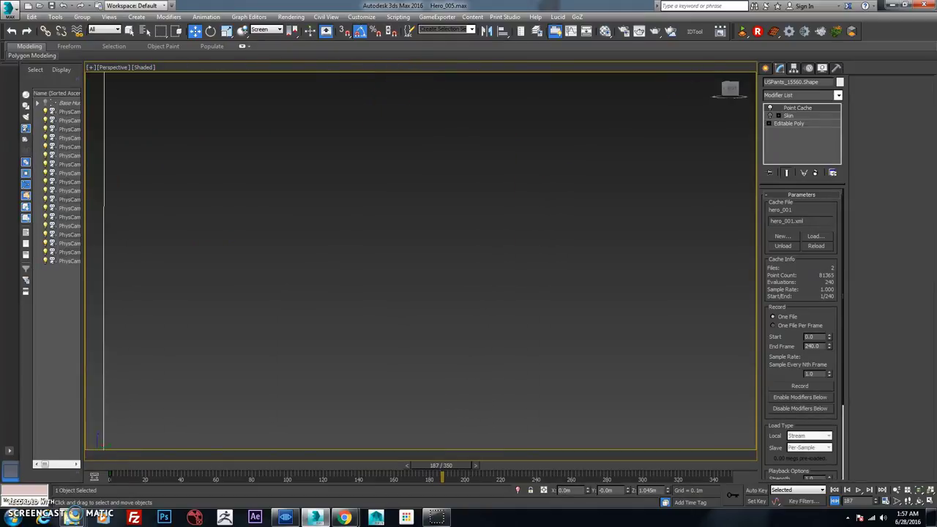
scroll(392, 202, "down", 4)
scroll(388, 190, "up", 4)
middle_click_drag(387, 187, 502, 238, "alt")
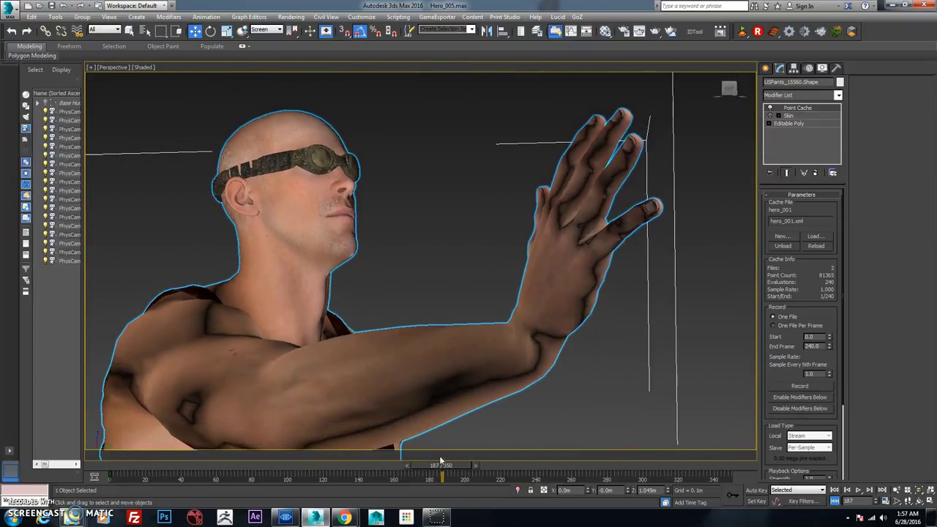
left_click_drag(441, 472, 445, 448)
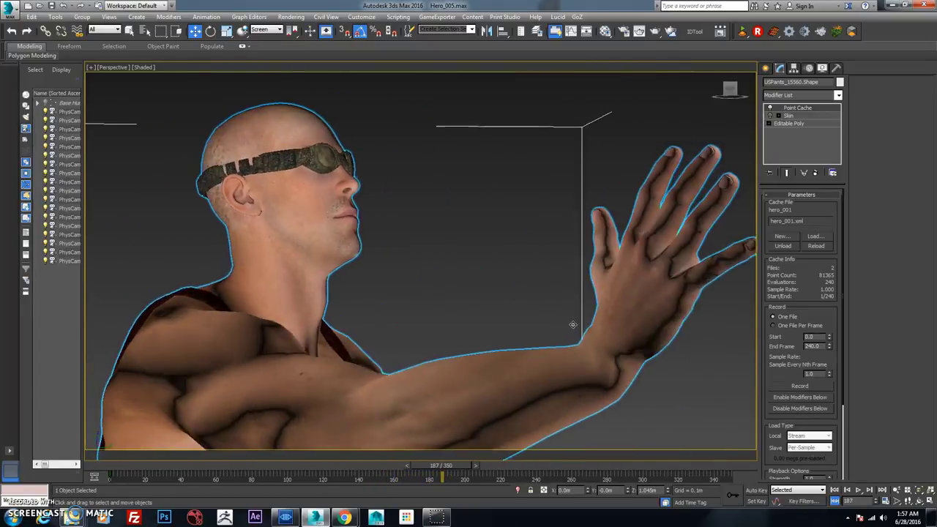
middle_click_drag(572, 324, 516, 311, "alt")
middle_click_drag(575, 291, 650, 292, "alt")
- Refine the angle on the head and raised hand while scrubbing, settling on frame 186
mouse_move(458, 467)
left_mouse_down()
mouse_move(398, 466)
mouse_move(458, 460)
left_mouse_up()
middle_click_drag(556, 323, 538, 337, "alt")
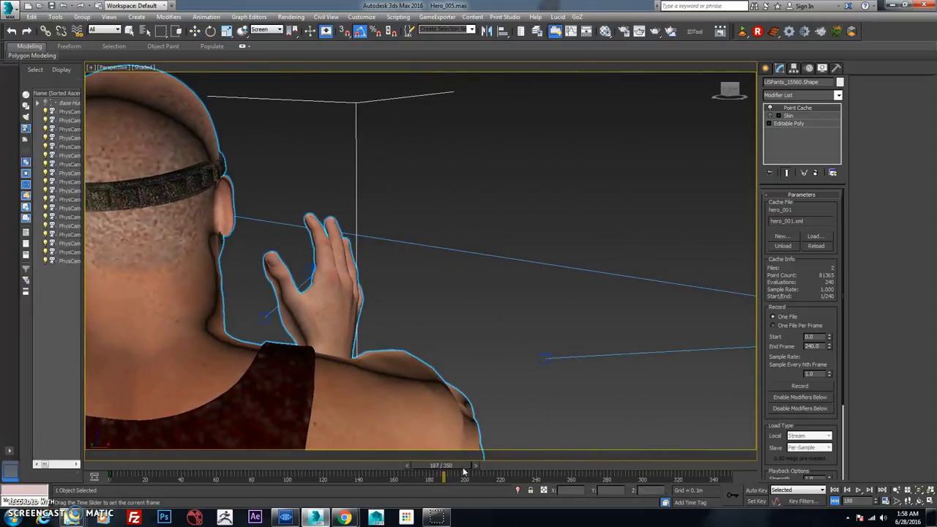
mouse_move(463, 472)
left_mouse_down()
mouse_move(439, 474)
mouse_move(467, 466)
left_mouse_up()
middle_click_drag(488, 375, 447, 374, "alt")
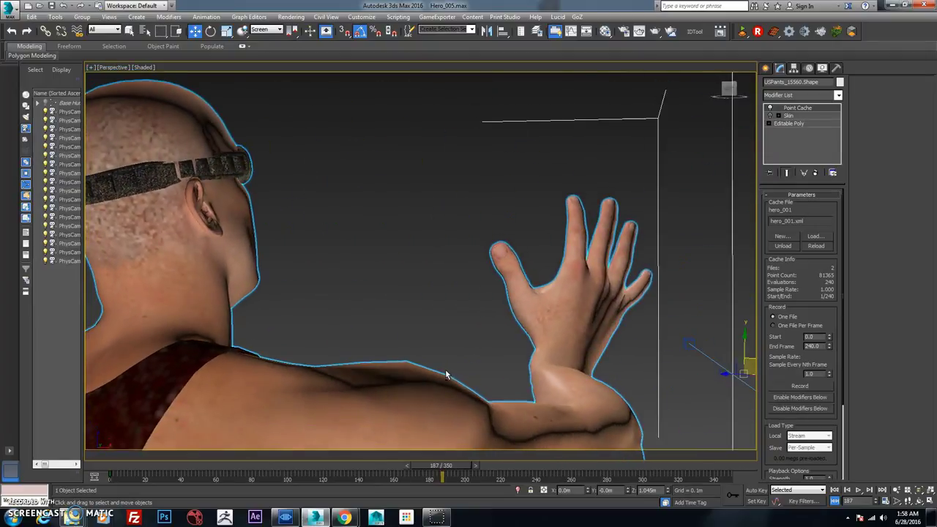
mouse_move(466, 474)
left_mouse_down()
mouse_move(444, 471)
mouse_move(456, 471)
left_mouse_up()
middle_click_drag(513, 319, 475, 312, "alt")
left_click_drag(449, 469, 423, 471)
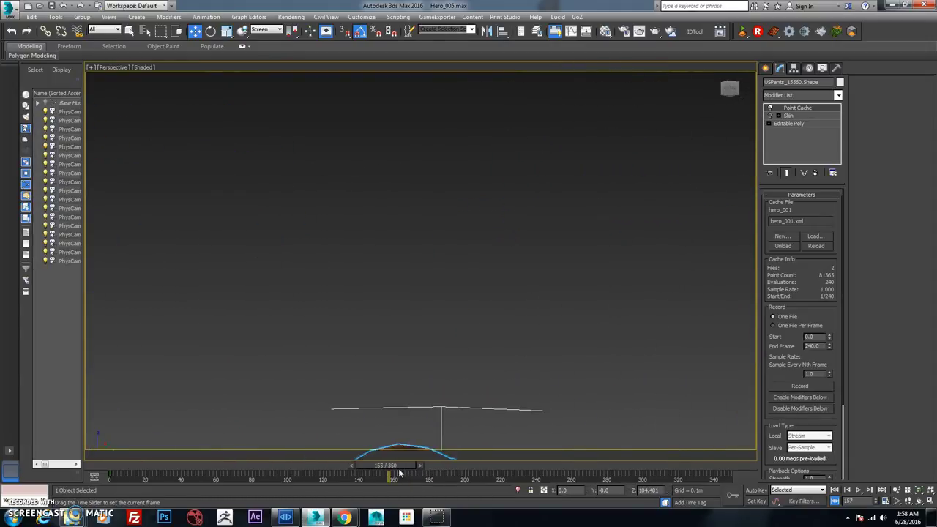
left_click_drag(465, 464, 439, 465)
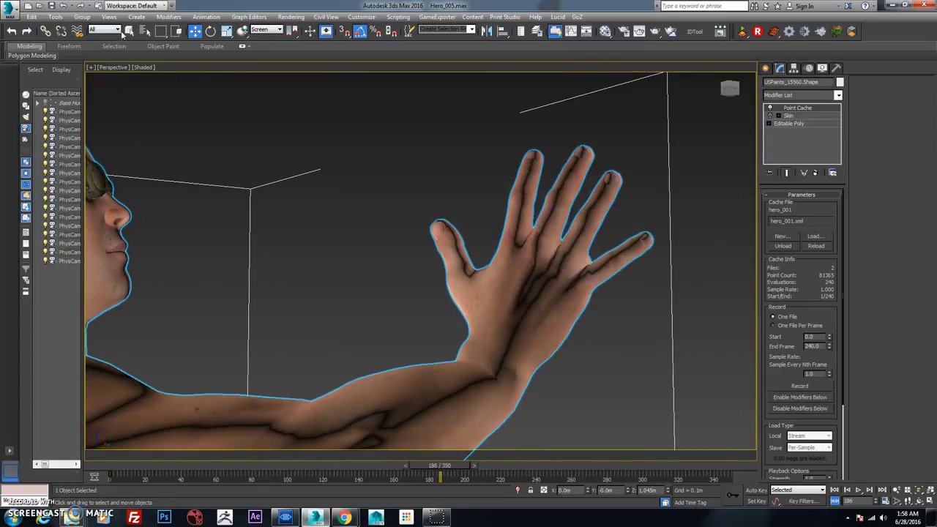
- Create PhysCamera010 from the current view and switch the viewport back to Perspective
left_click(109, 16)
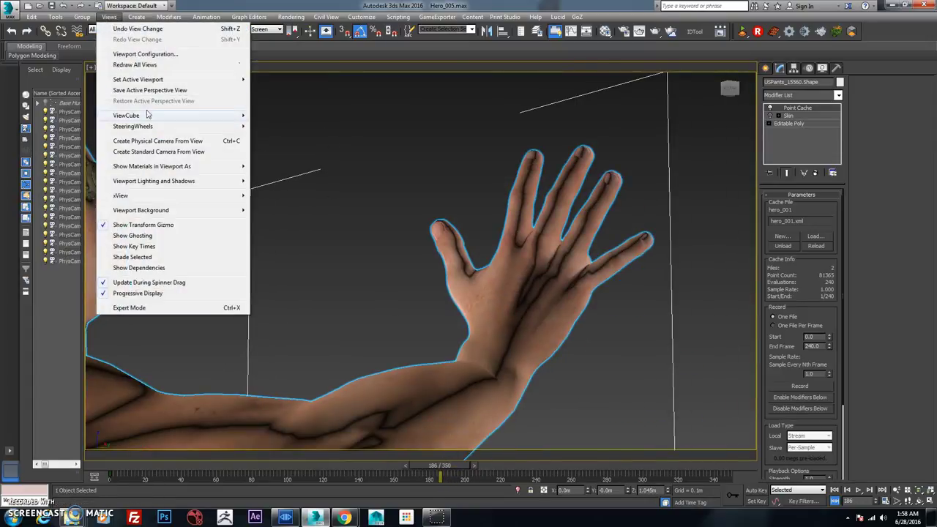
left_click(157, 141)
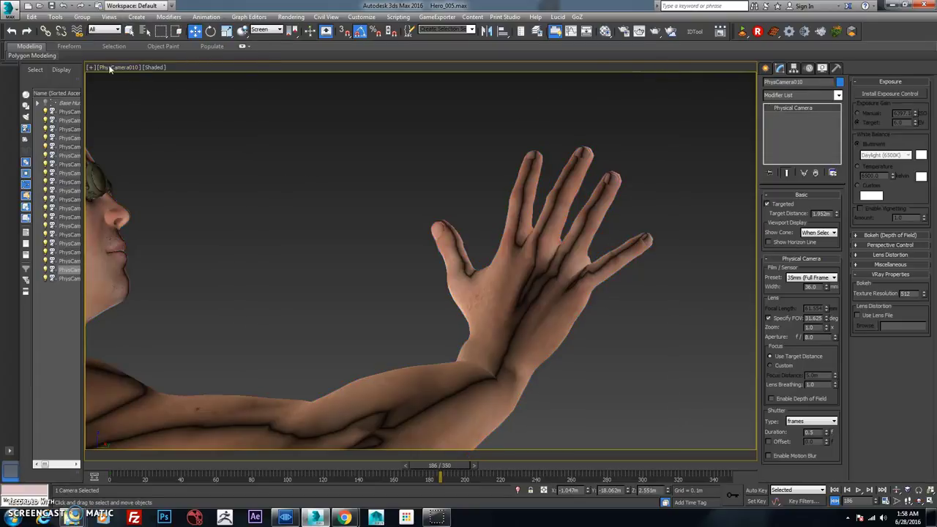
left_click(121, 68)
left_click(145, 103)
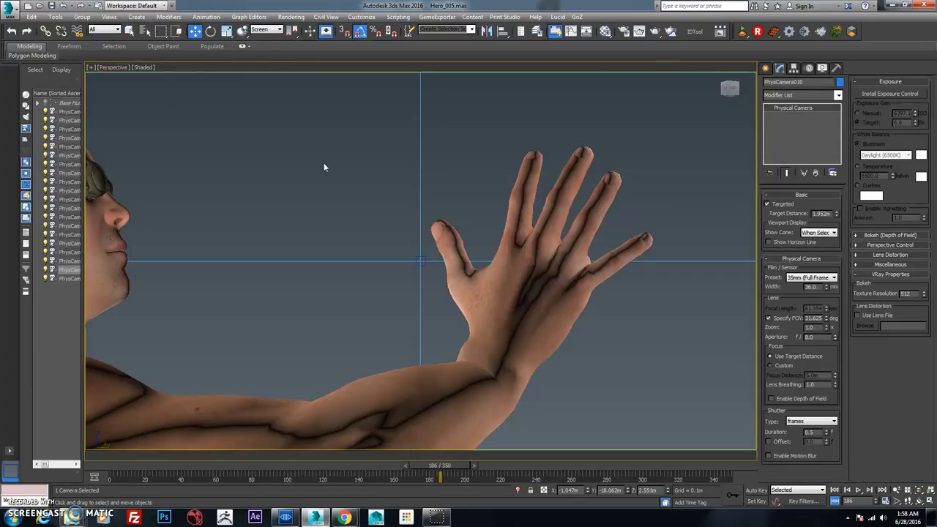
- Pull back and orbit behind the character, scrubbing back to about frame 126
scroll(489, 165, "down", 5)
middle_click_drag(489, 166, 428, 196, "alt")
scroll(514, 211, "down", 5)
left_click_drag(440, 466, 371, 476)
mouse_move(410, 344)
middle_mouse_down("alt")
mouse_move(462, 338)
mouse_move(405, 333)
mouse_move(414, 350)
middle_mouse_up("alt")
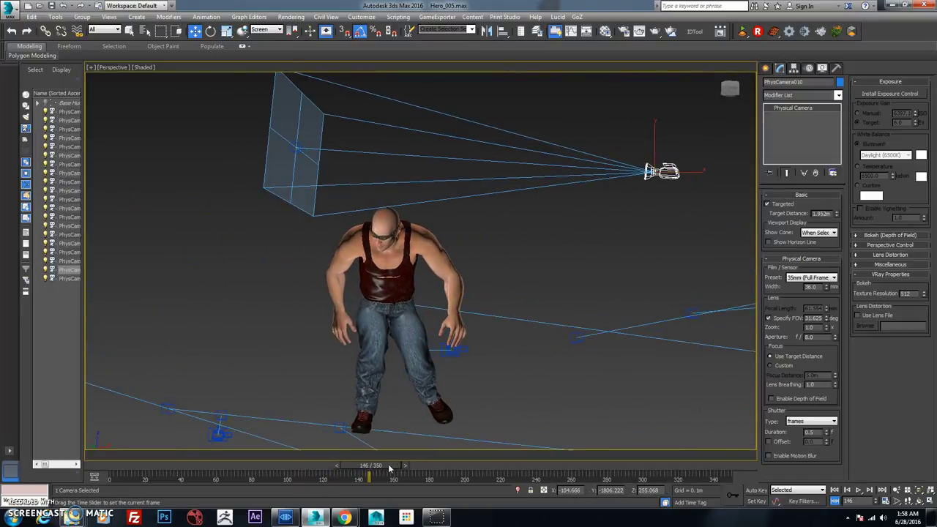
left_click_drag(391, 470, 277, 470)
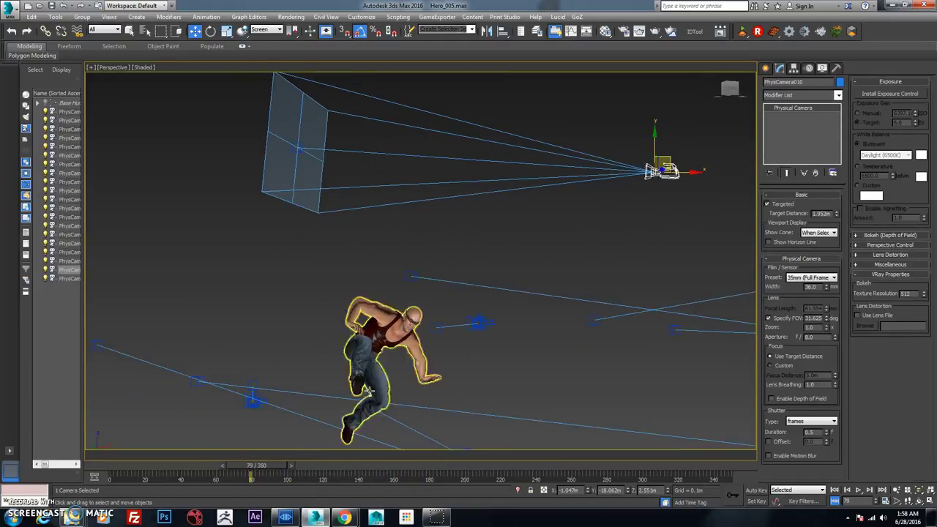
- Scrub to frame 90, region-zoom in on the character, and scrub forward to check poses
middle_click_drag(375, 392, 363, 338, "alt")
left_click_drag(251, 470, 271, 470)
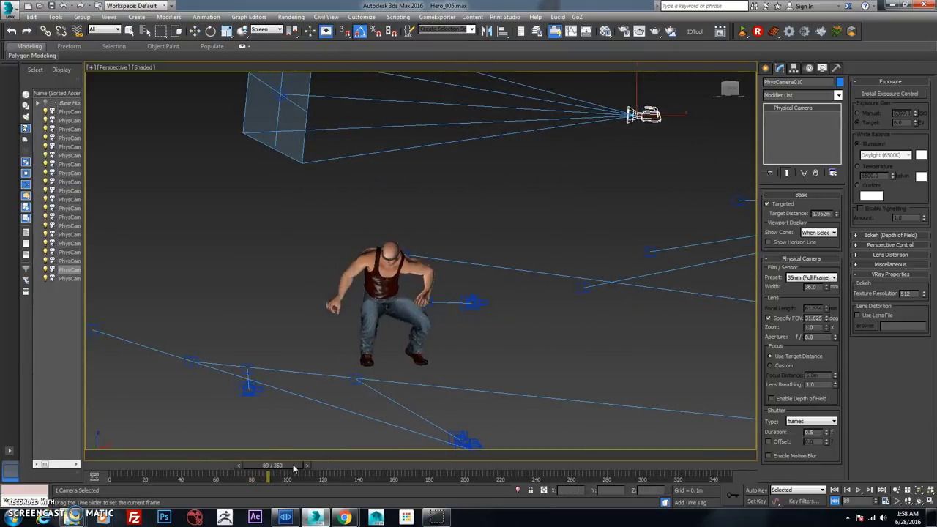
left_click(897, 501)
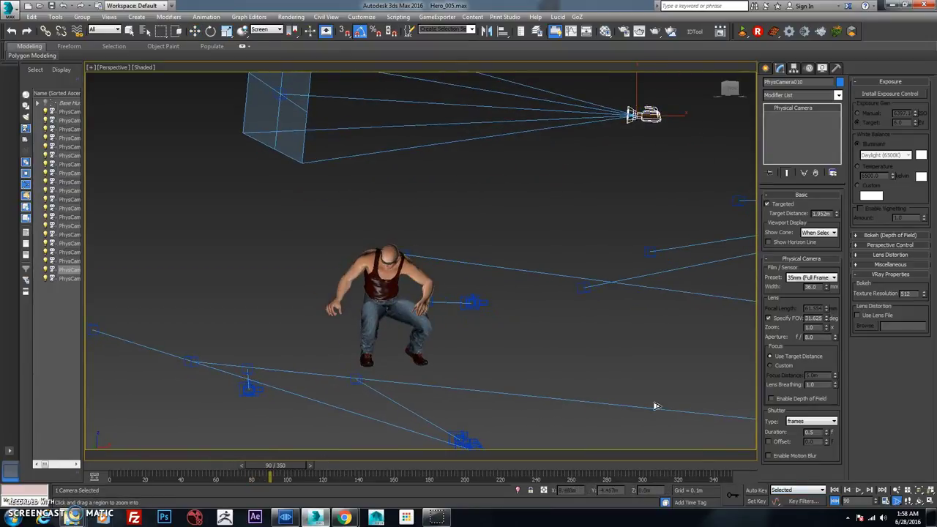
left_click_drag(213, 146, 630, 381)
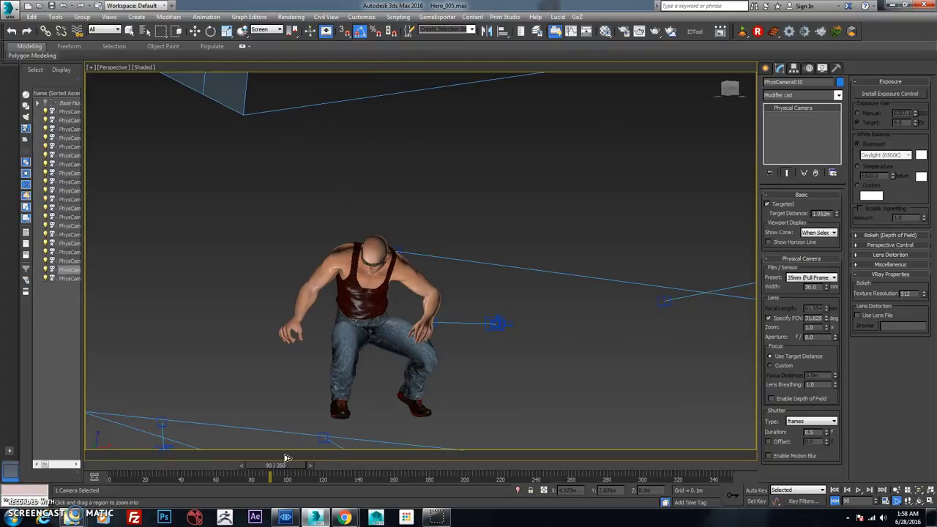
left_click_drag(288, 471, 458, 410)
- Orbit and zoom around the character's back and scrub back from frame 200 to frame 193
scroll(483, 326, "up", 3)
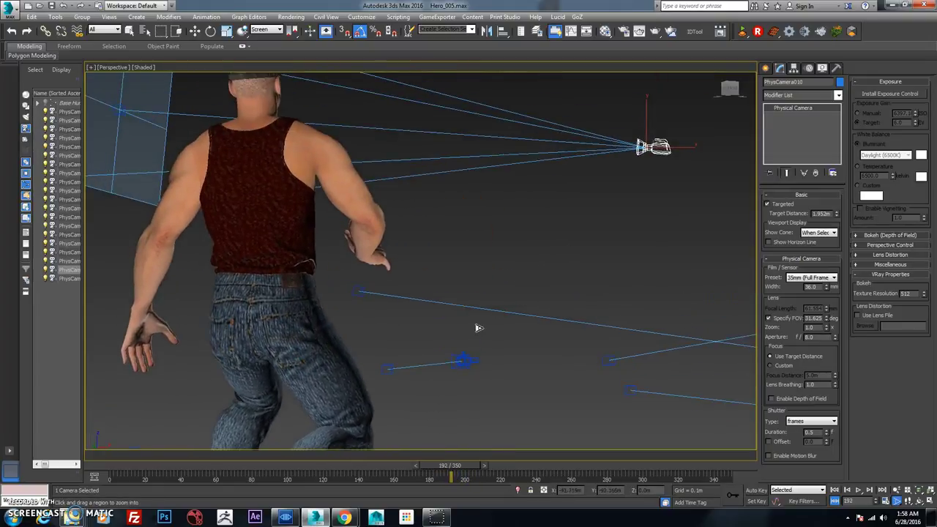
mouse_move(470, 326)
middle_mouse_down("alt")
mouse_move(465, 330)
mouse_move(470, 311)
middle_mouse_up("alt")
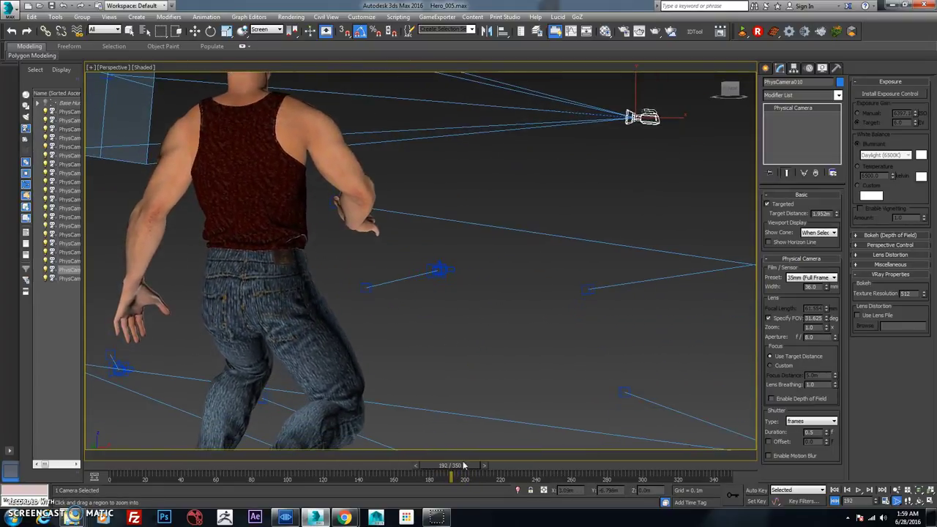
mouse_move(464, 465)
left_mouse_down()
mouse_move(325, 480)
mouse_move(477, 466)
left_mouse_up()
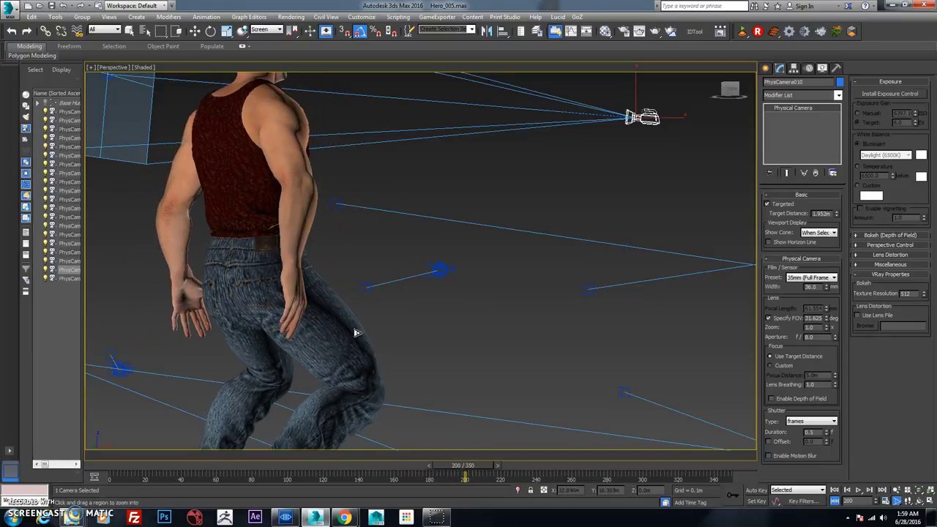
middle_click_drag(333, 154, 333, 167, "alt")
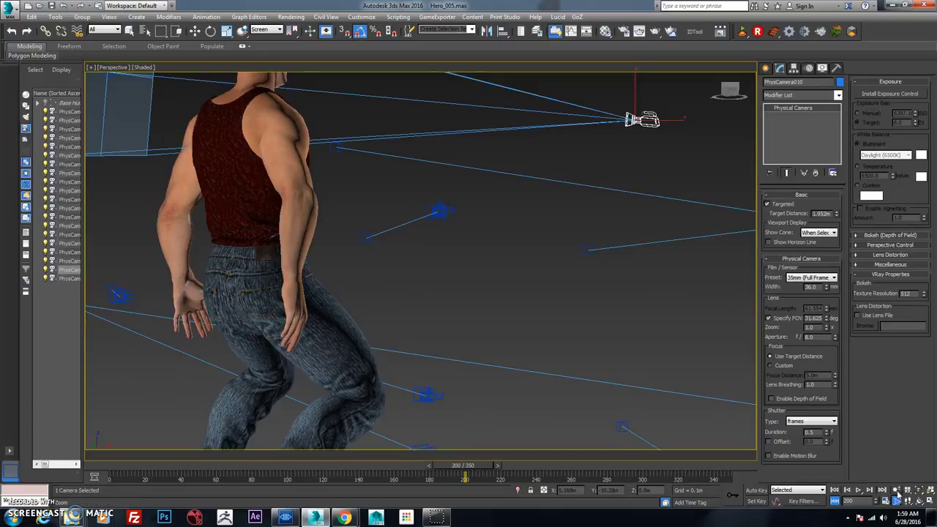
scroll(474, 236, "down", 3)
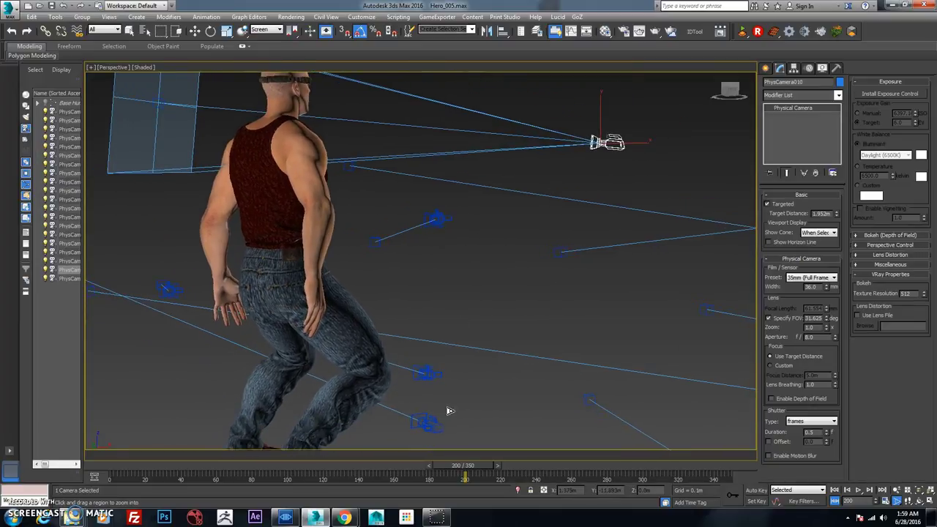
left_click_drag(479, 474, 468, 453)
- Make a physical camera from the view, undo it, then switch to Move and deselect PhysCamera010
left_click(108, 16)
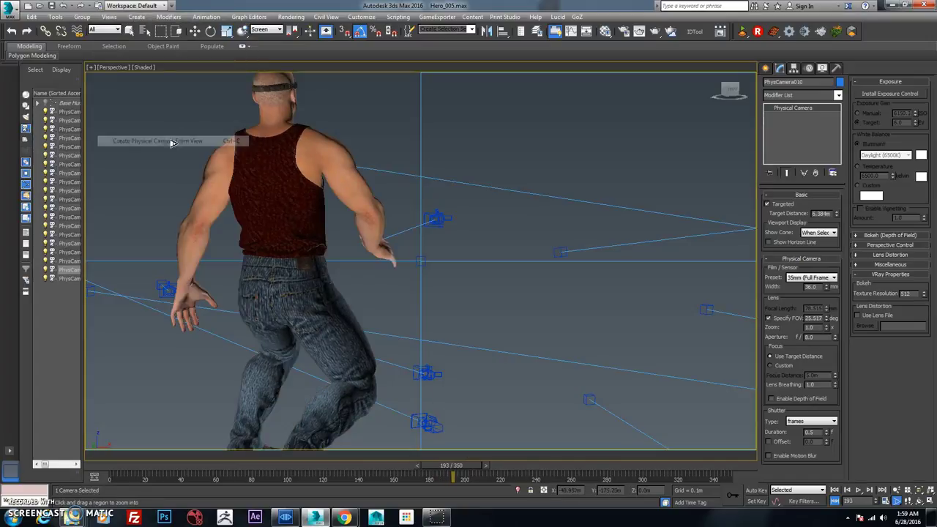
left_click(163, 141)
left_click(113, 67)
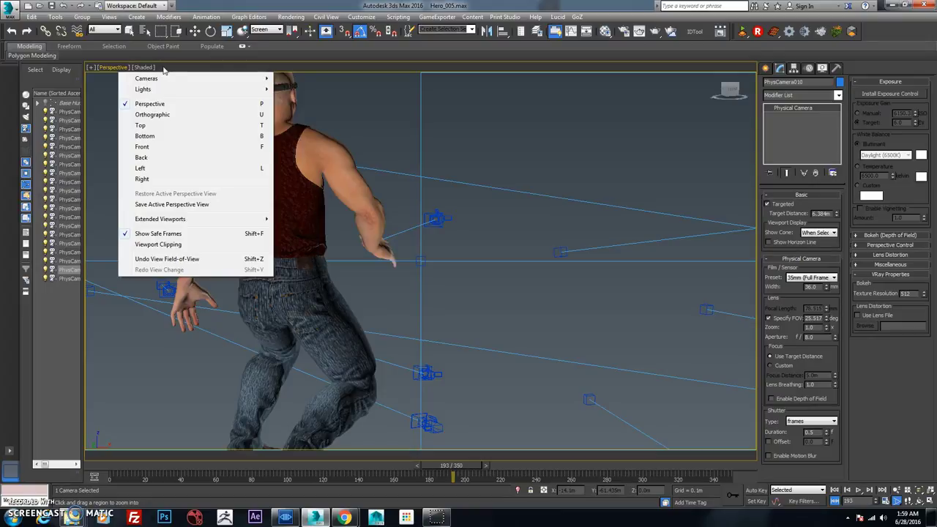
left_click(208, 9)
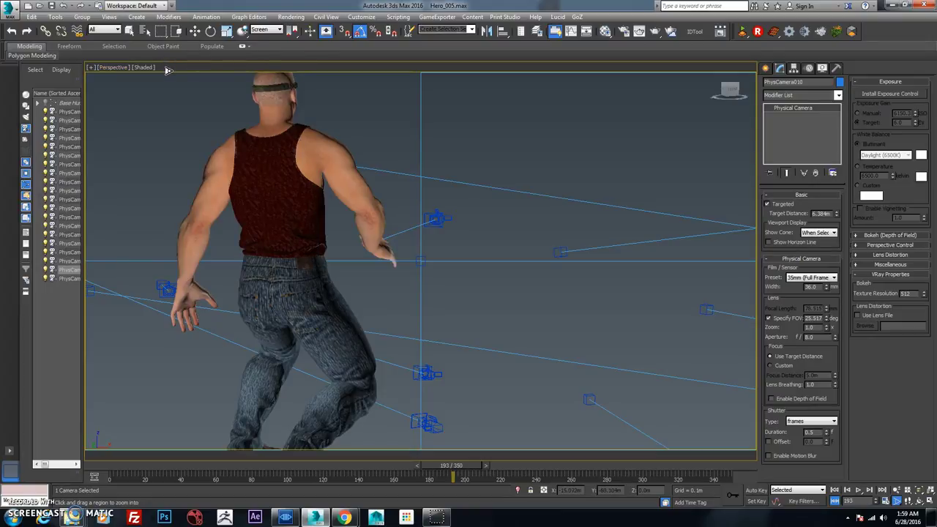
key("ctrl+z")
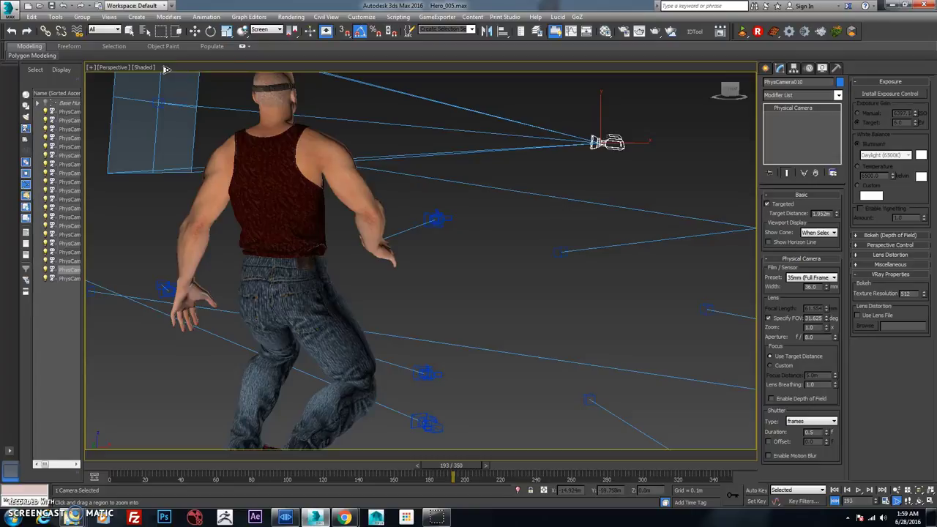
key("w")
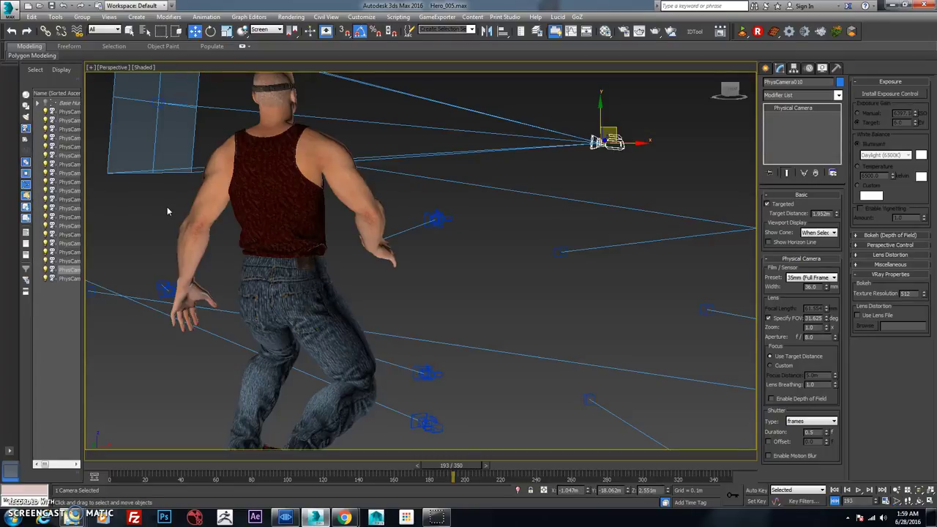
left_click(167, 208)
left_click(109, 17)
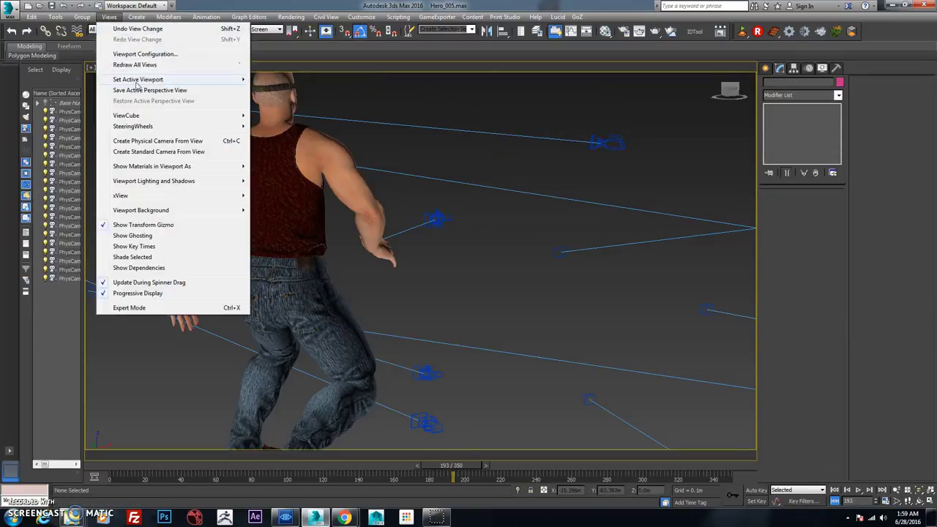
- Create PhysCamera011 from the current view and return the viewport to Perspective
left_click(154, 141)
left_click(116, 68)
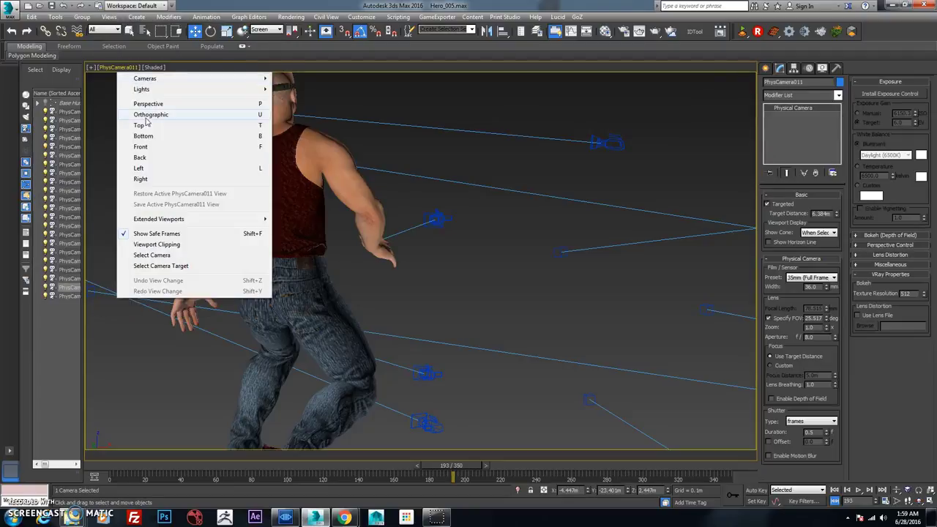
left_click(146, 103)
- Zoom extents, orbit around the camera cluster, select all twelve cameras and scrub the animation
left_click(516, 177)
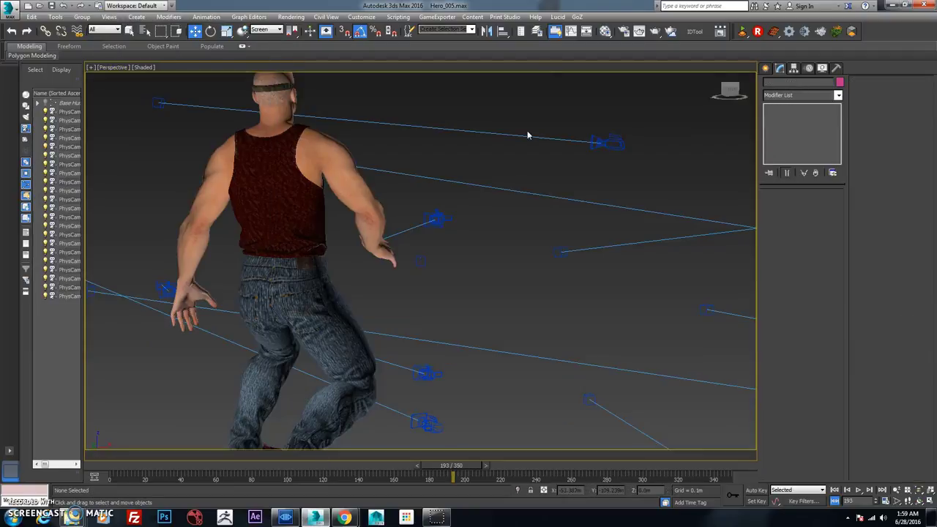
key("z")
middle_click_drag(579, 167, 329, 282, "alt")
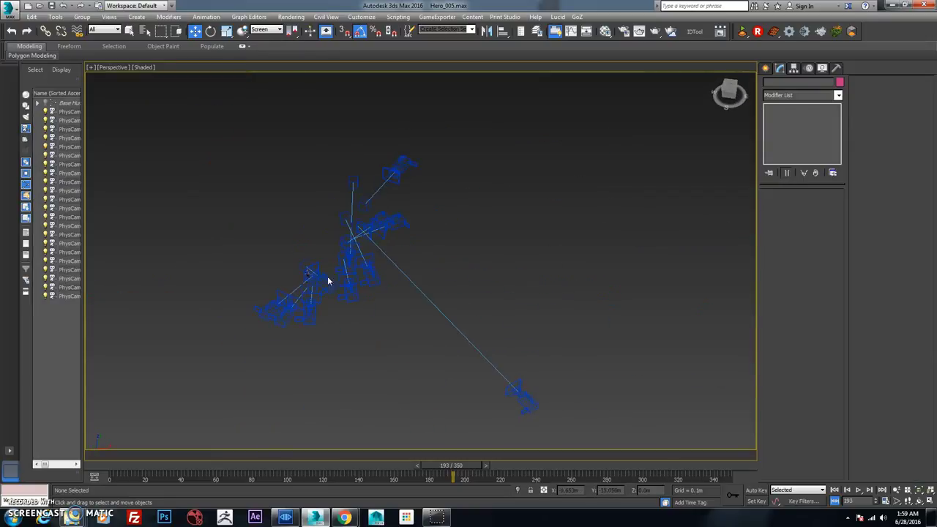
left_click_drag(319, 321, 322, 320)
left_click_drag(415, 203, 242, 425)
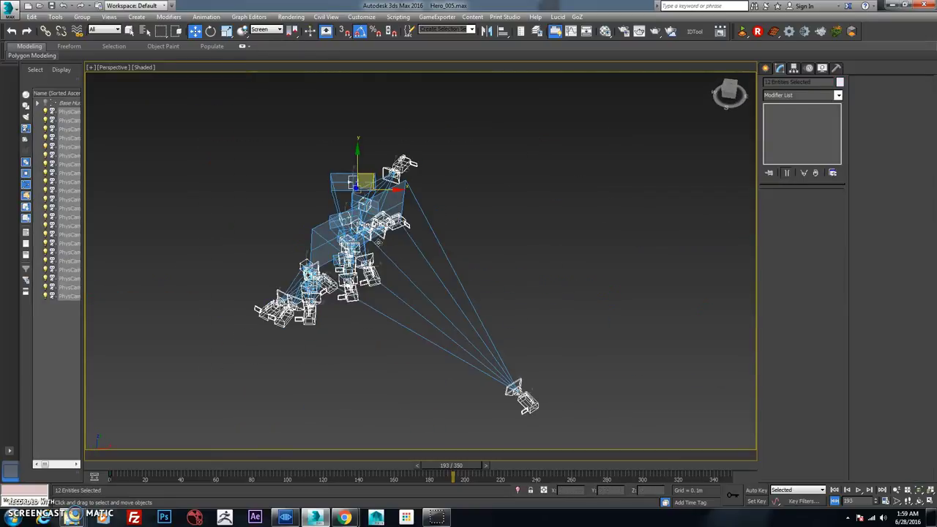
middle_click_drag(242, 425, 391, 440, "alt")
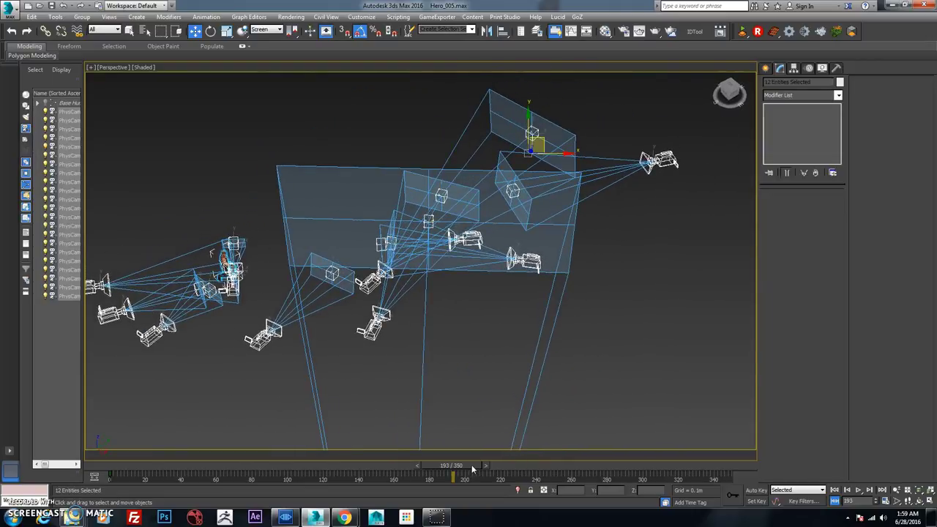
left_click_drag(472, 469, 455, 448)
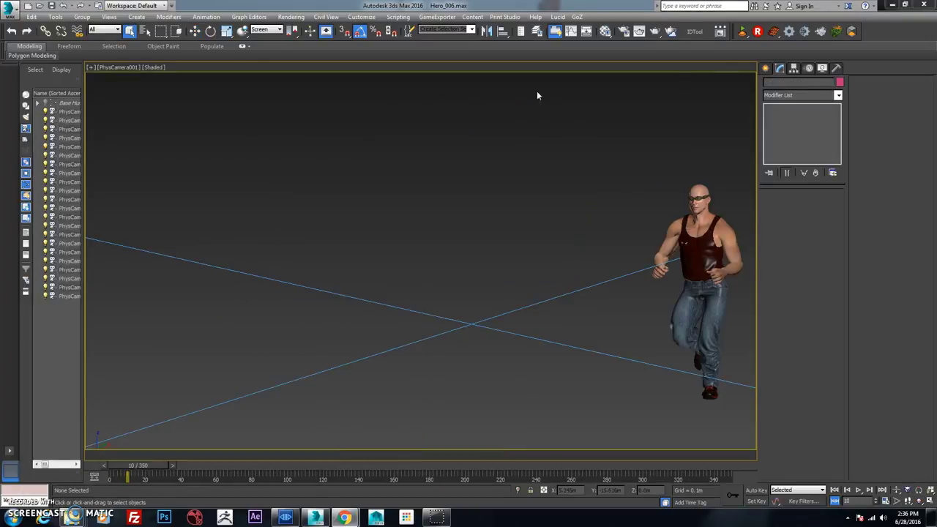
- Open Create Preview Animation for PhysCamera001 and set Percent of Output to 100 (1280 x 720)
left_click_drag(155, 470, 109, 473)
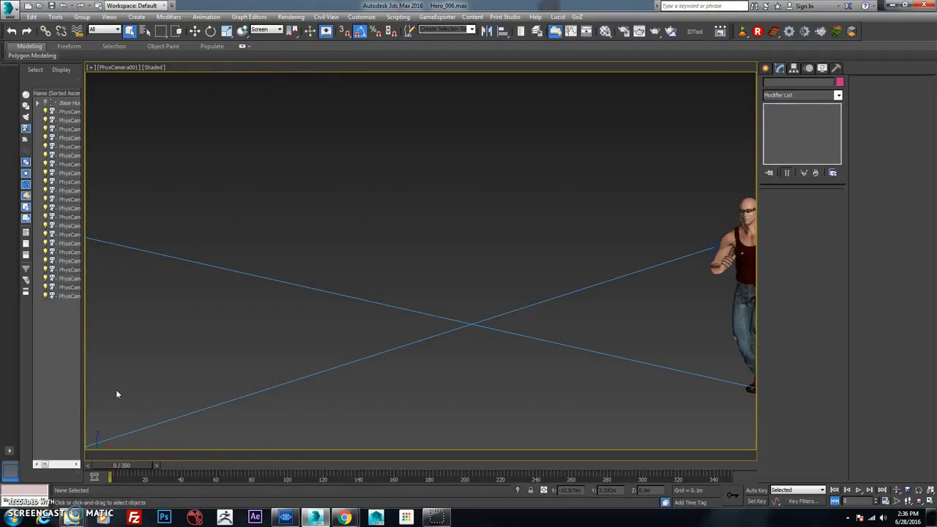
left_click(108, 16)
mouse_move(93, 21)
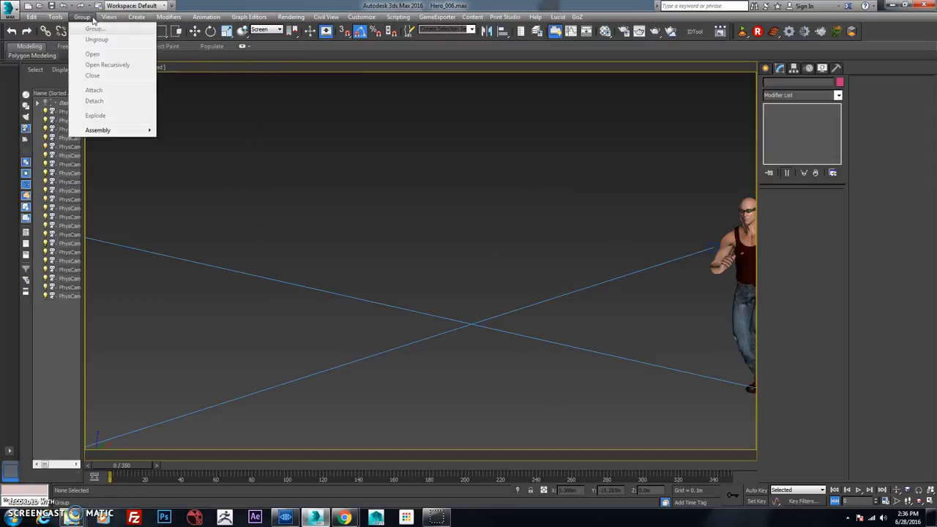
left_click(58, 17)
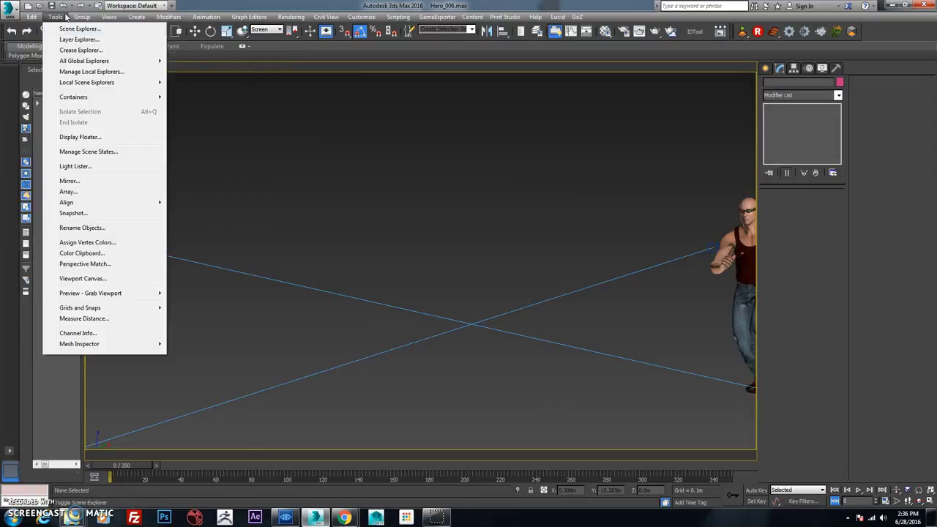
mouse_move(126, 294)
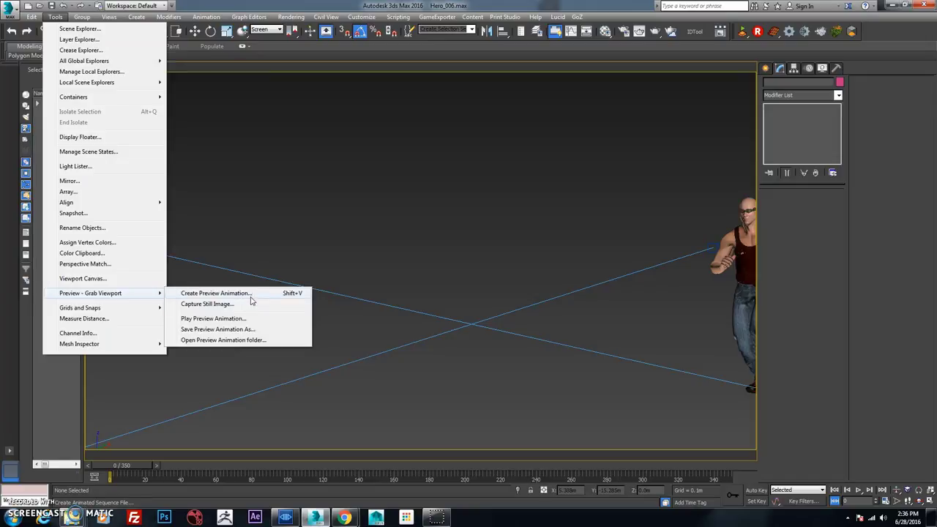
left_click(219, 293)
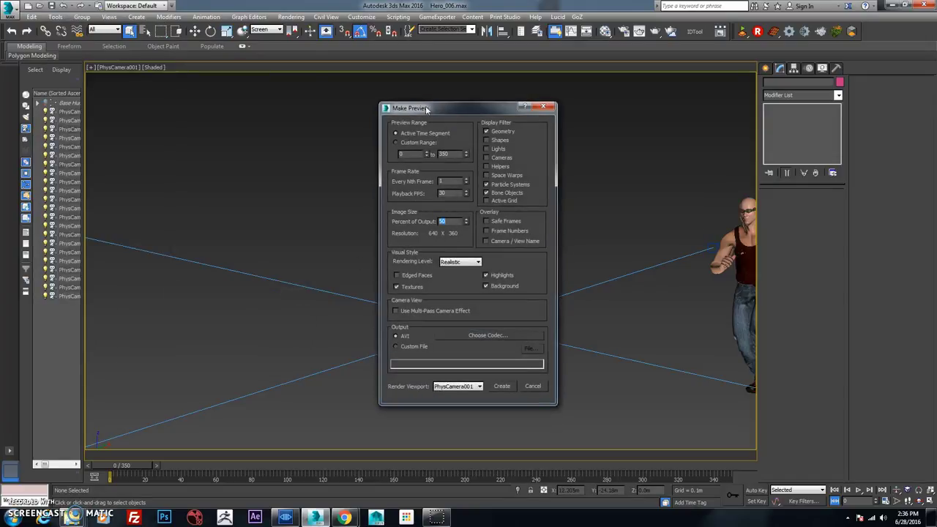
type("100")
left_click(285, 518)
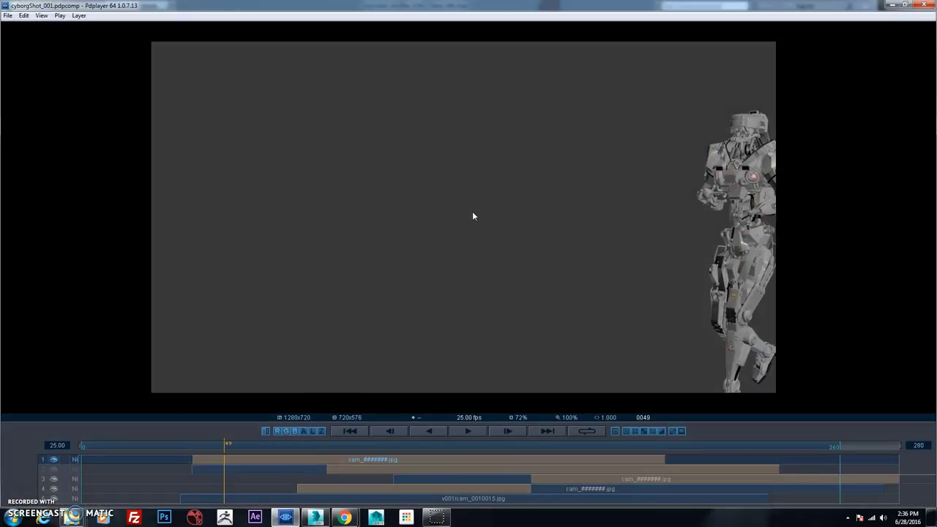
double_click(477, 211)
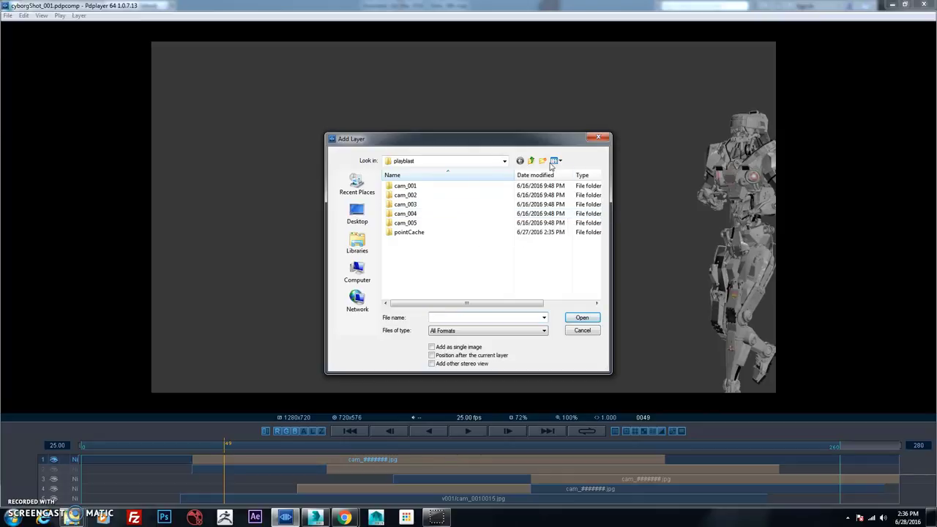
left_click(599, 138)
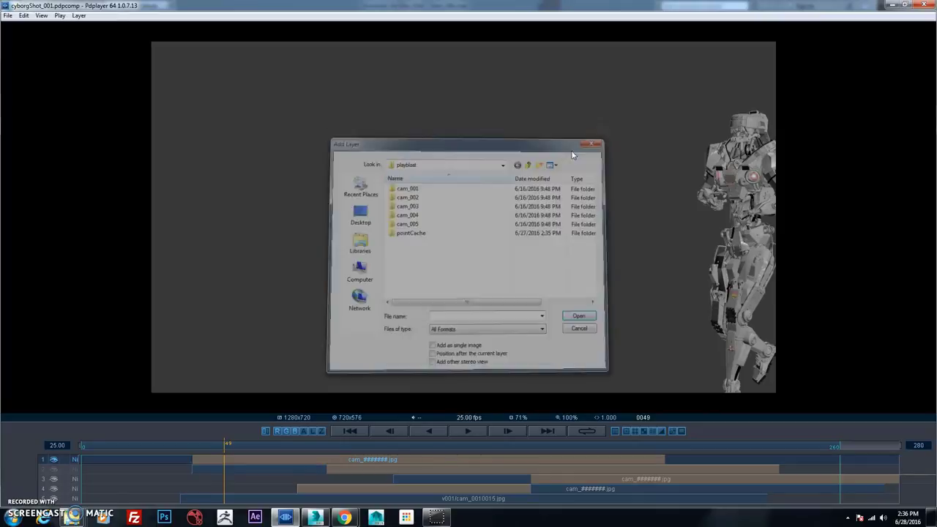
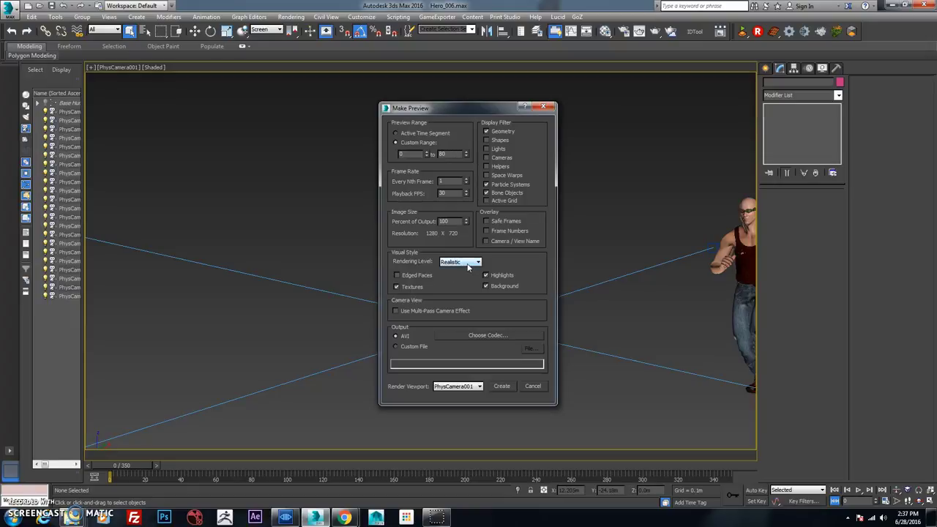
- Set the preview rendering level to Shaded
left_click(475, 262)
left_click(465, 276)
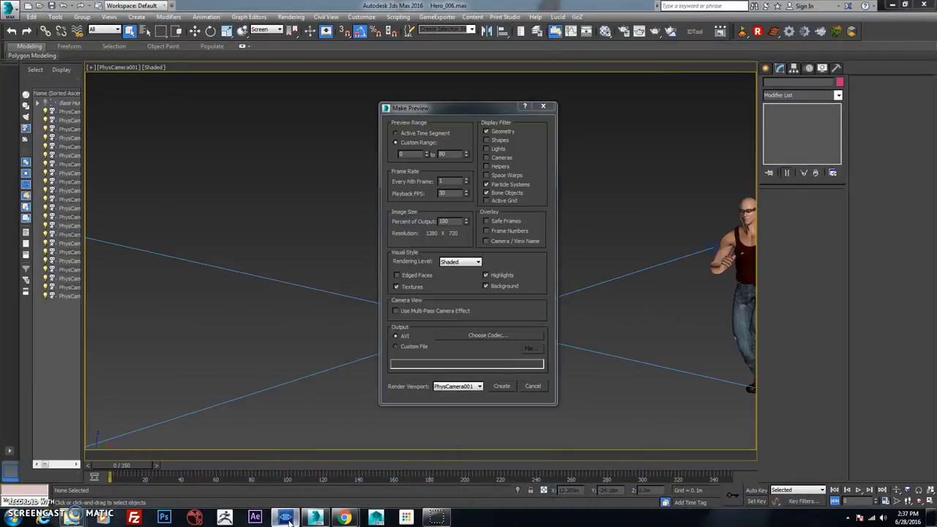
left_click(288, 518)
left_click(314, 519)
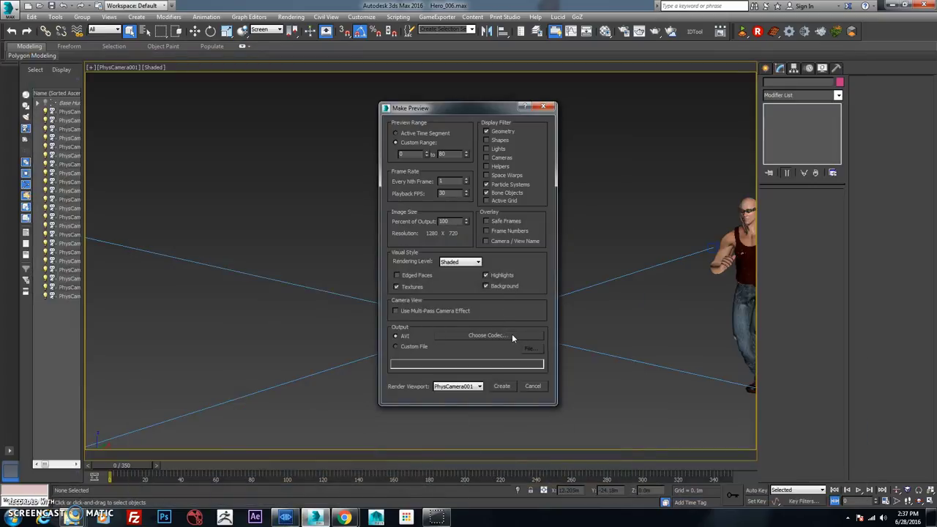
- Browse the cam_003 v001 frames folder in Pdplayer, then return to 3ds Max without adding a layer
left_click(287, 518)
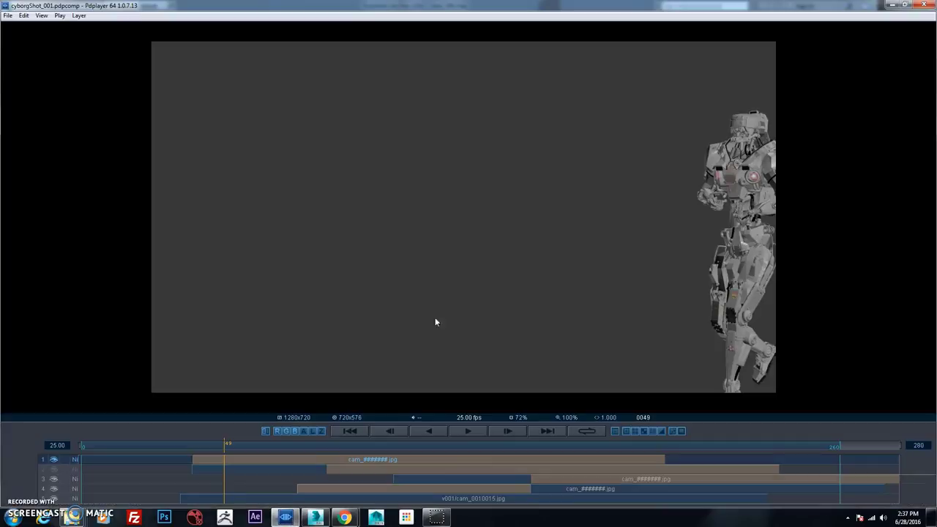
double_click(415, 205)
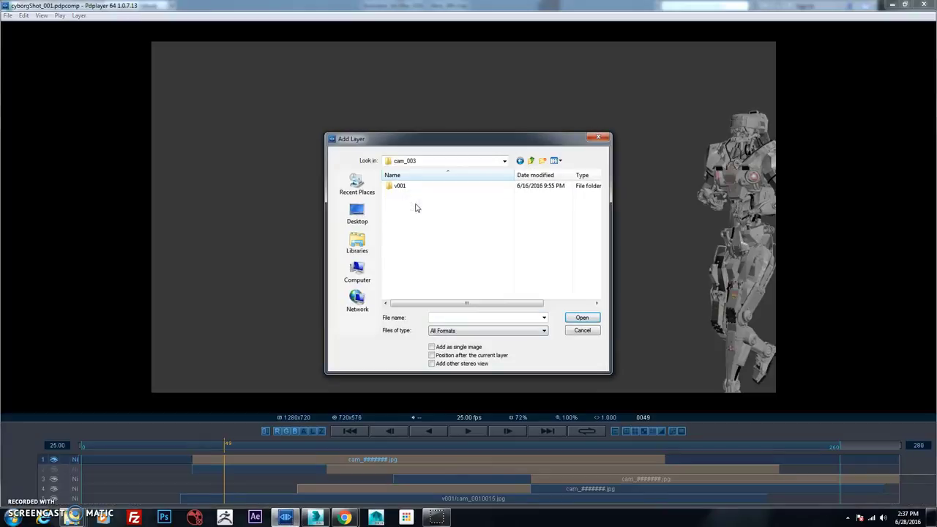
double_click(414, 189)
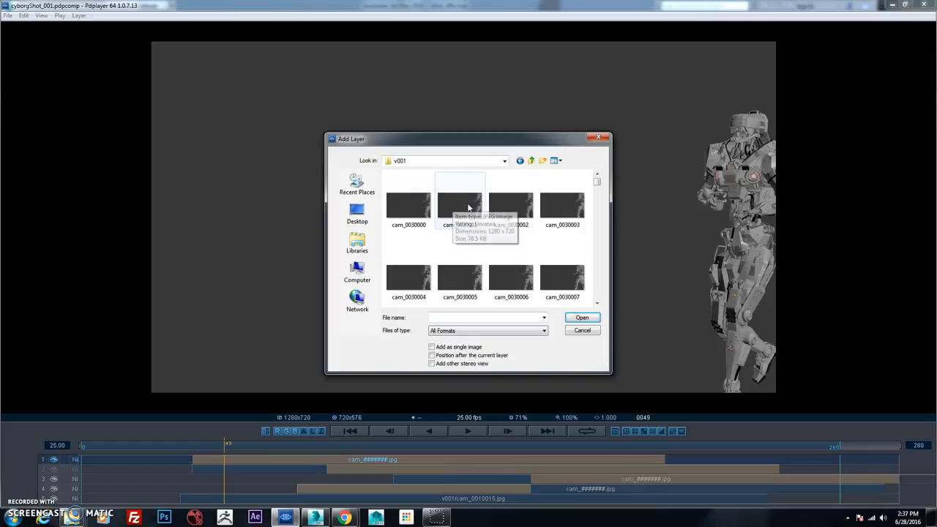
left_click(599, 137)
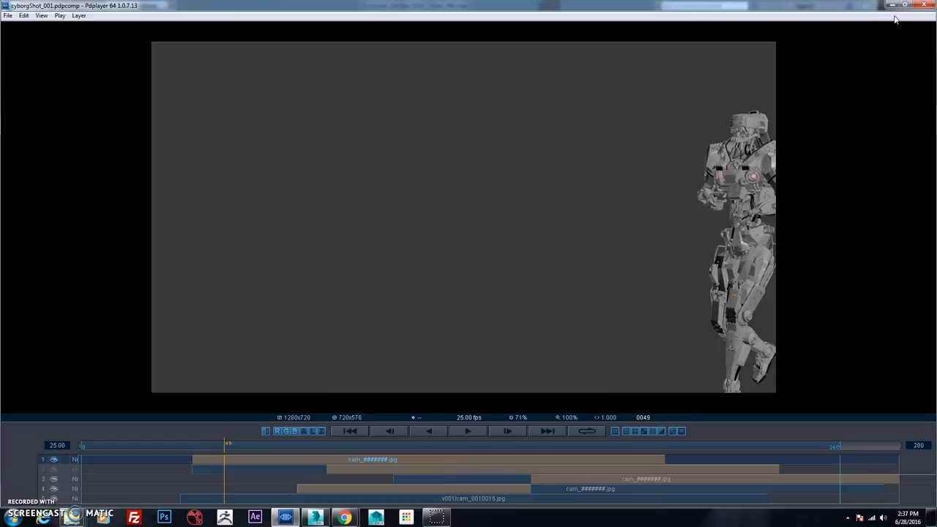
left_click(892, 5)
- Check the preview video codec, then choose where the preview output is saved
left_click(498, 334)
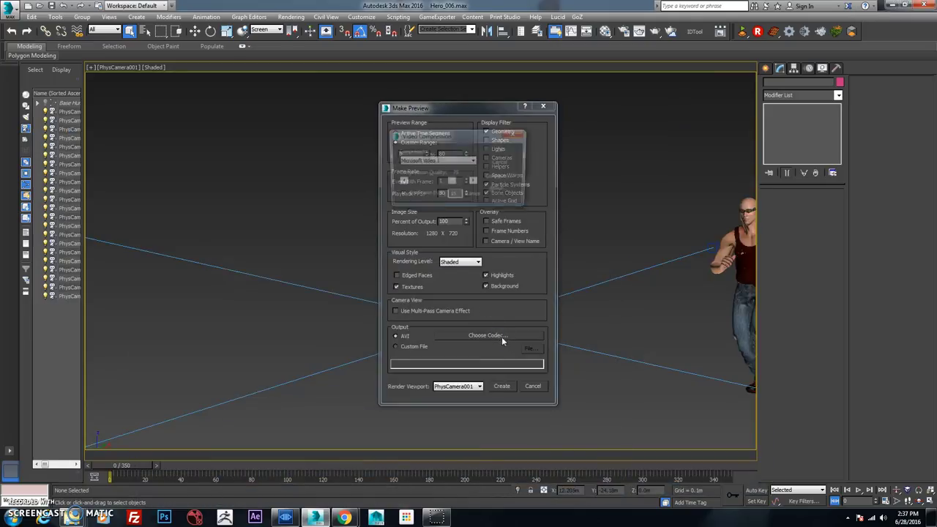
left_click(501, 150)
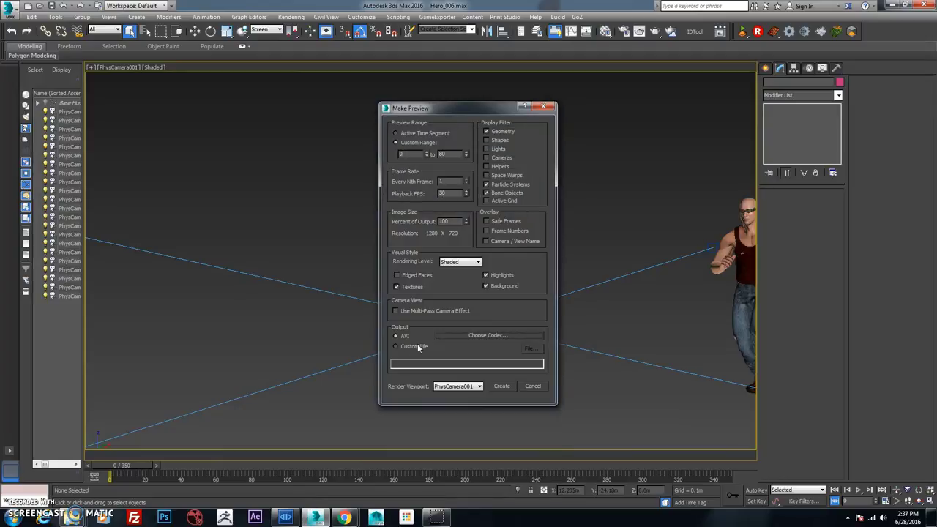
left_click(525, 350)
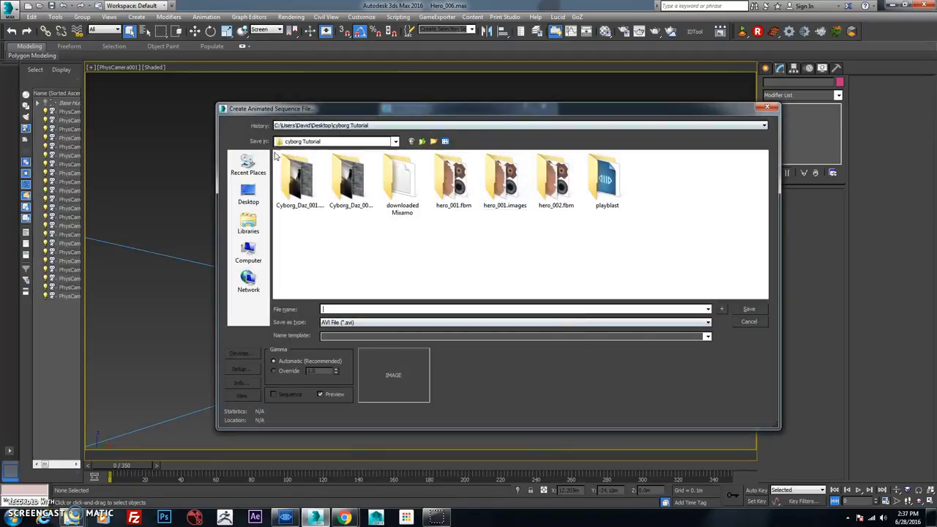
- Create a Hero folder inside the playblast folder and open it
double_click(606, 179)
right_click(350, 242)
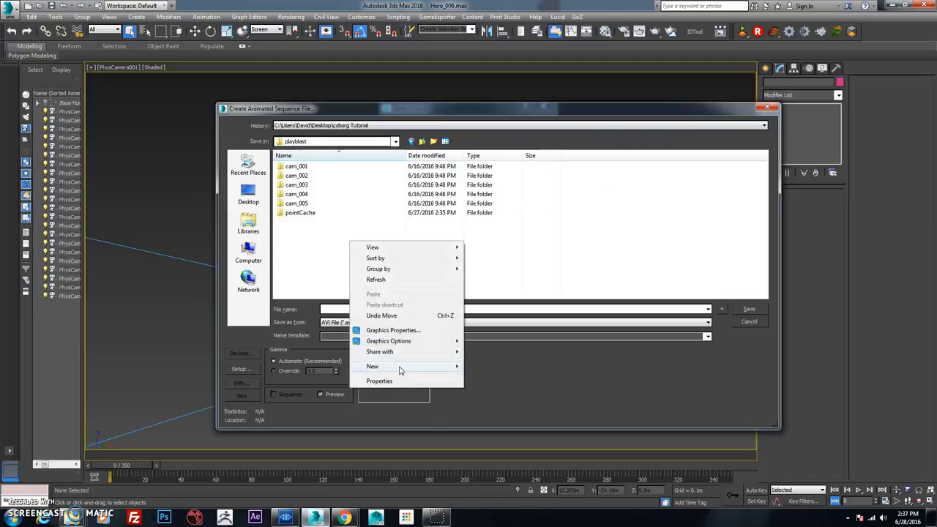
mouse_move(418, 368)
left_click(486, 366)
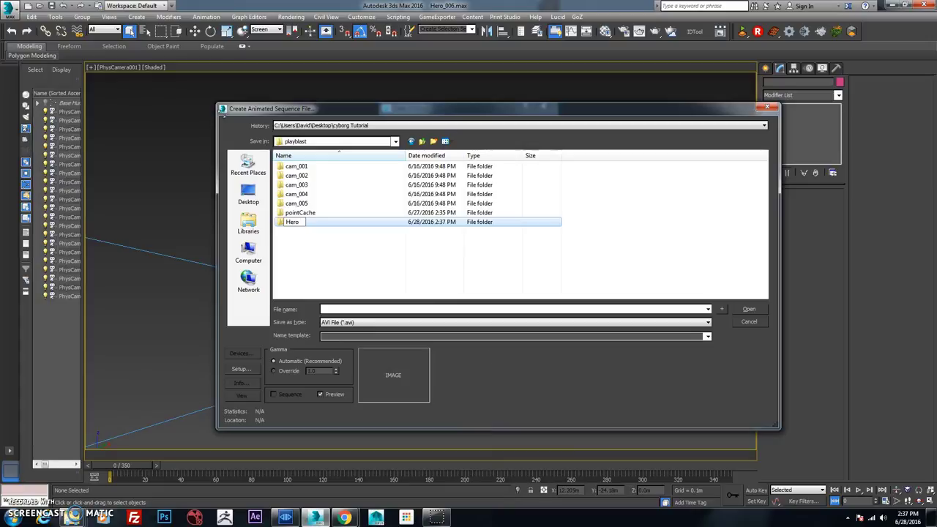
double_click(312, 224)
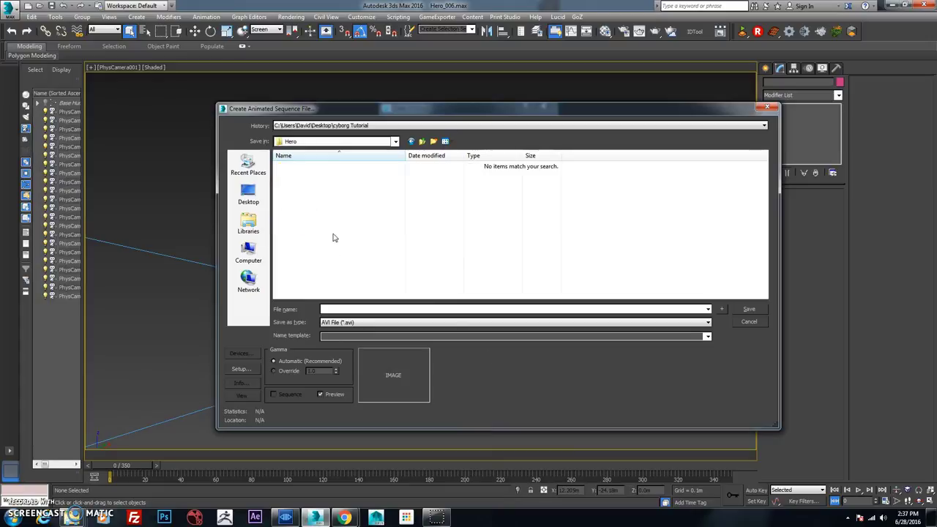
- Create a HeroCam_001 folder inside Hero and copy its name
right_click(337, 220)
mouse_move(396, 345)
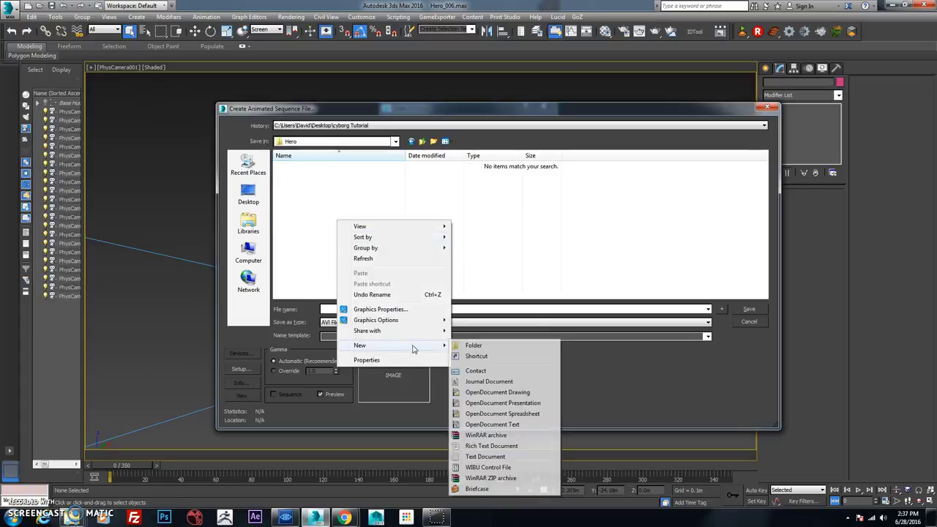
left_click(485, 354)
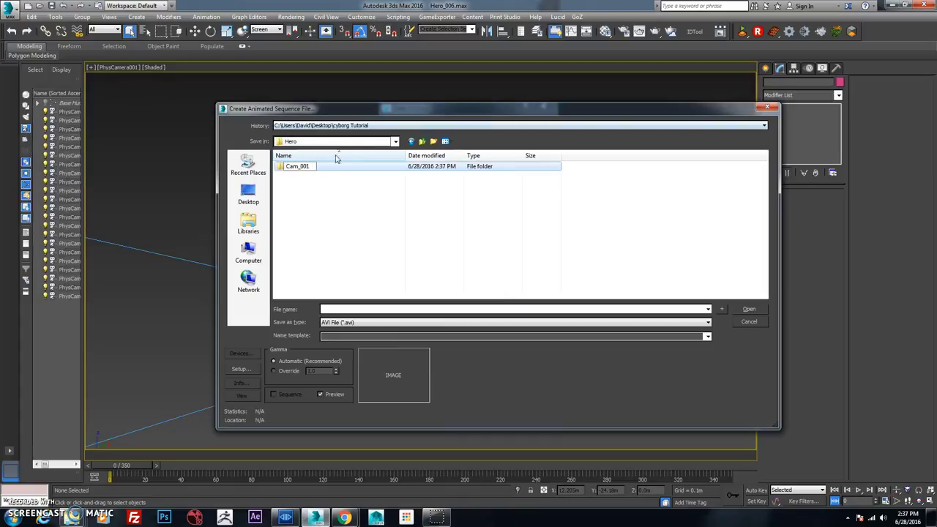
left_click(292, 167)
type("Hero")
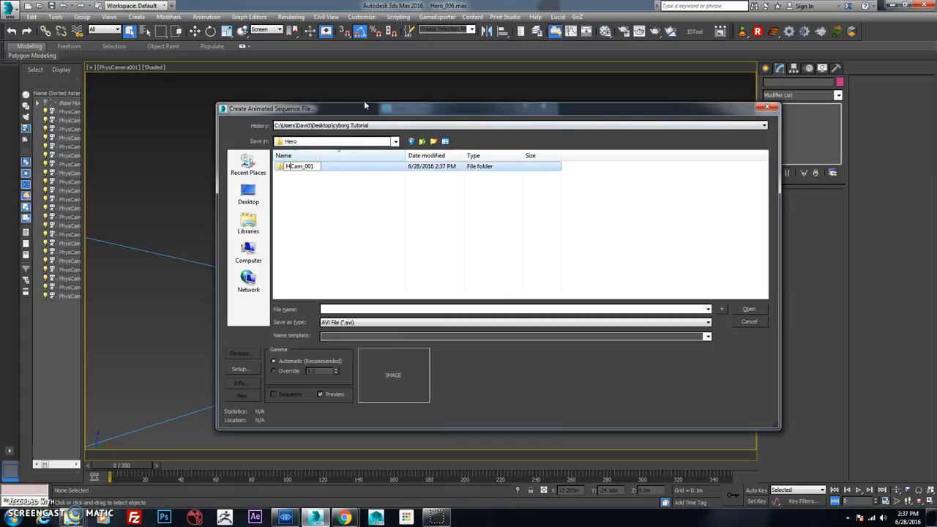
key("Return")
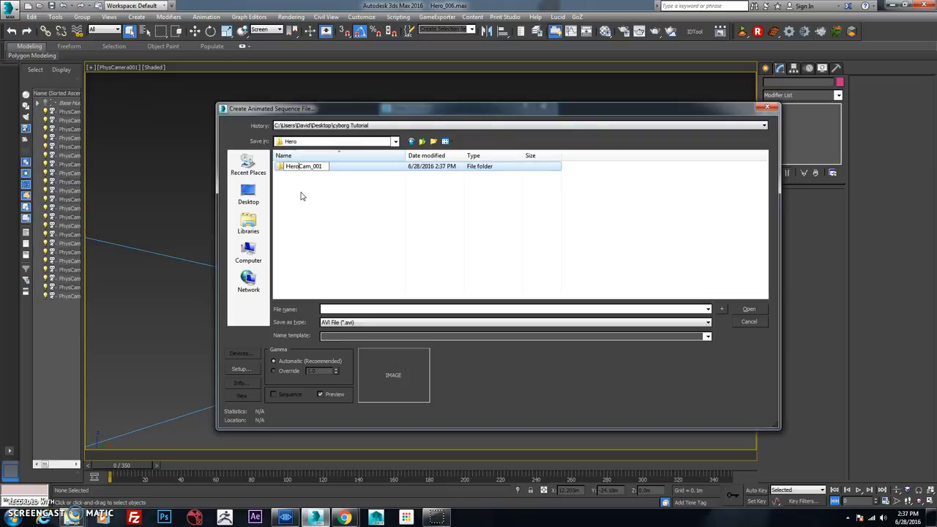
right_click(329, 206)
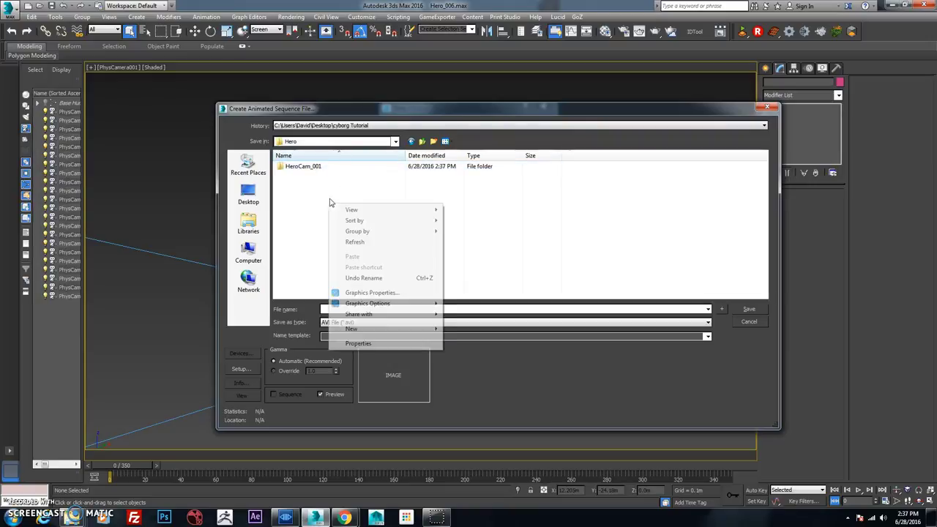
left_click(320, 170)
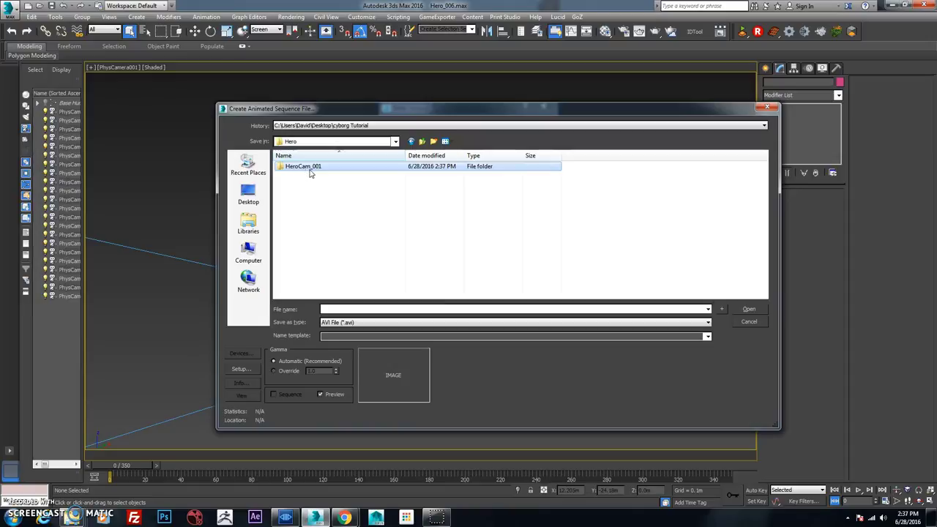
left_click(310, 170)
right_click(317, 170)
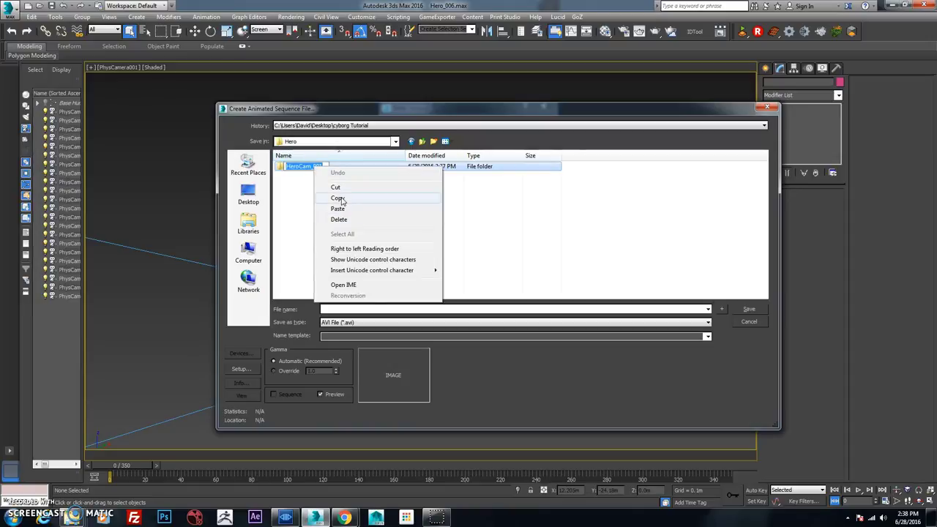
left_click(337, 196)
left_click(318, 201)
- Add folders HeroCam_002 through HeroCam_004 using the copied name
right_click(317, 200)
mouse_move(357, 324)
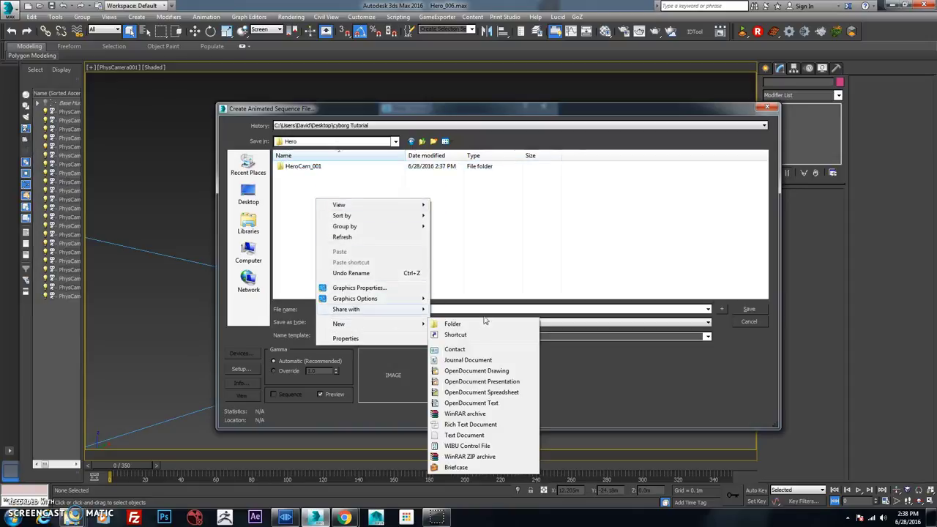
left_click(478, 323)
key("ctrl+v")
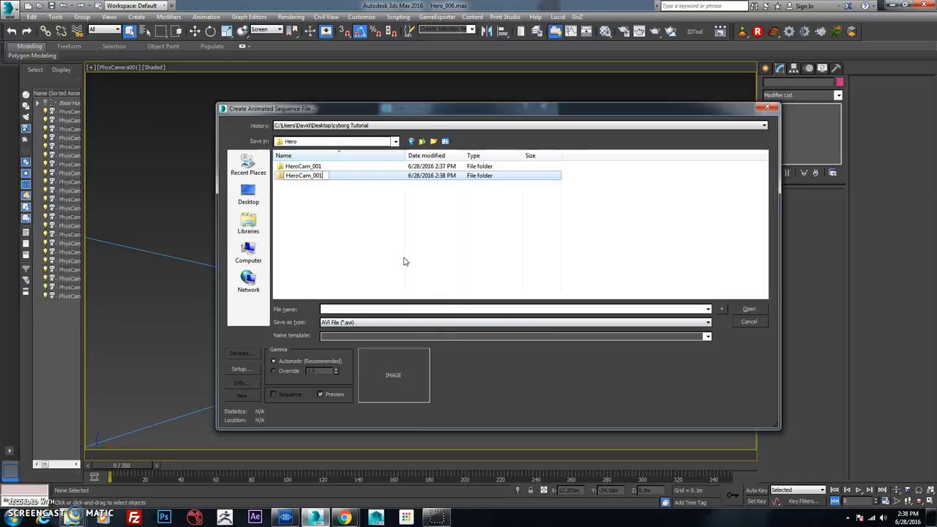
left_click(344, 176)
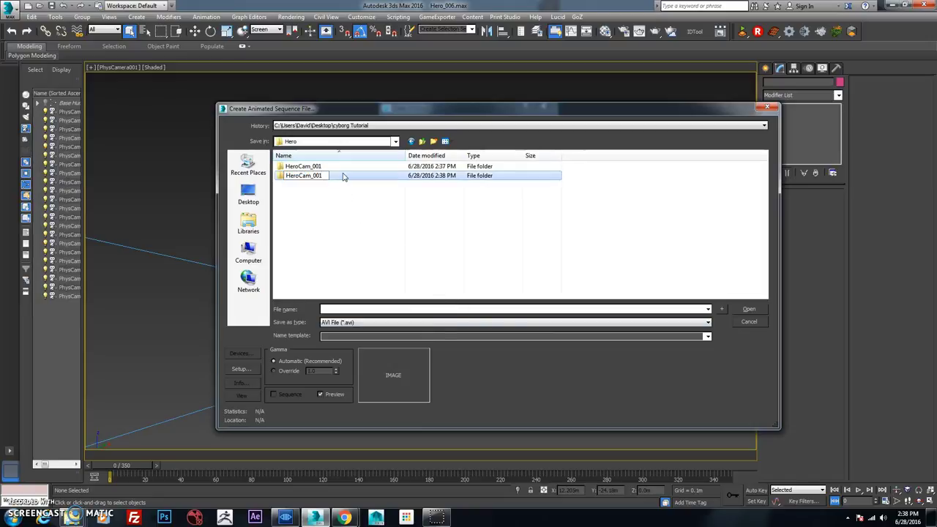
right_click(298, 203)
mouse_move(358, 330)
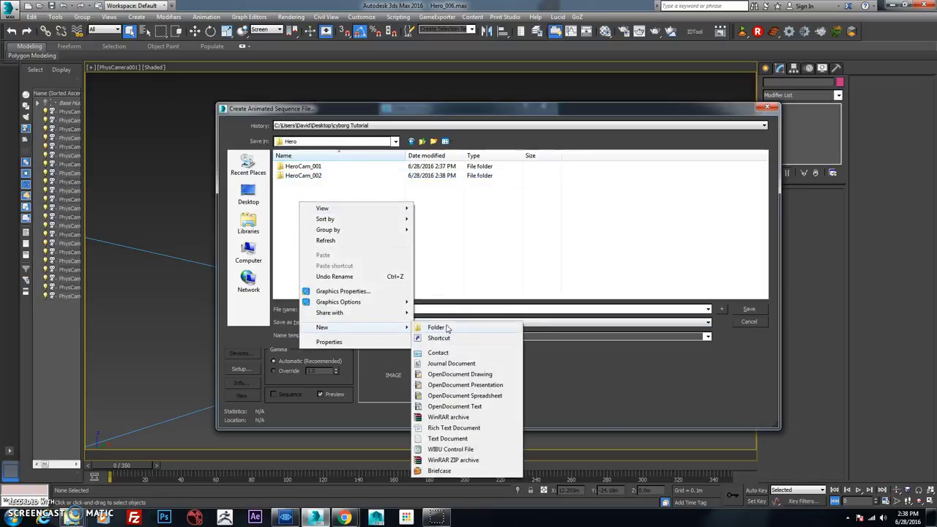
left_click(437, 327)
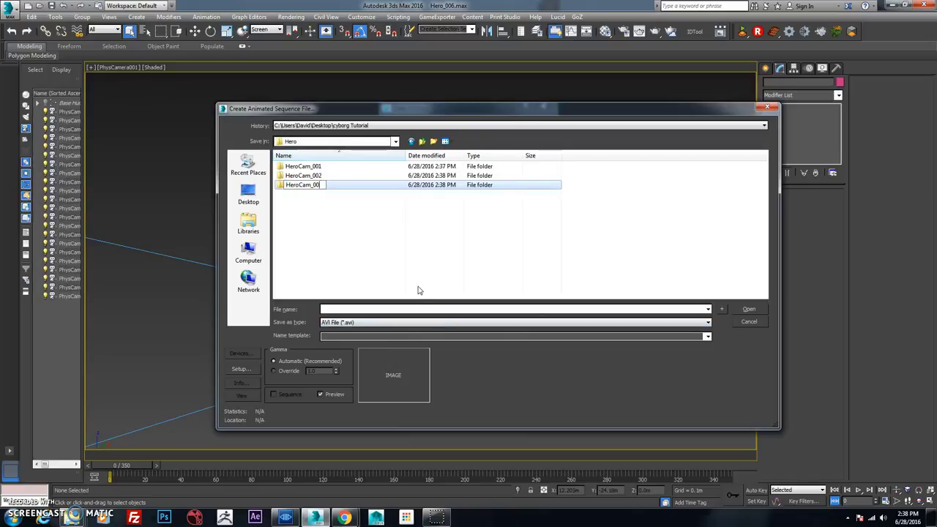
right_click(358, 235)
mouse_move(431, 355)
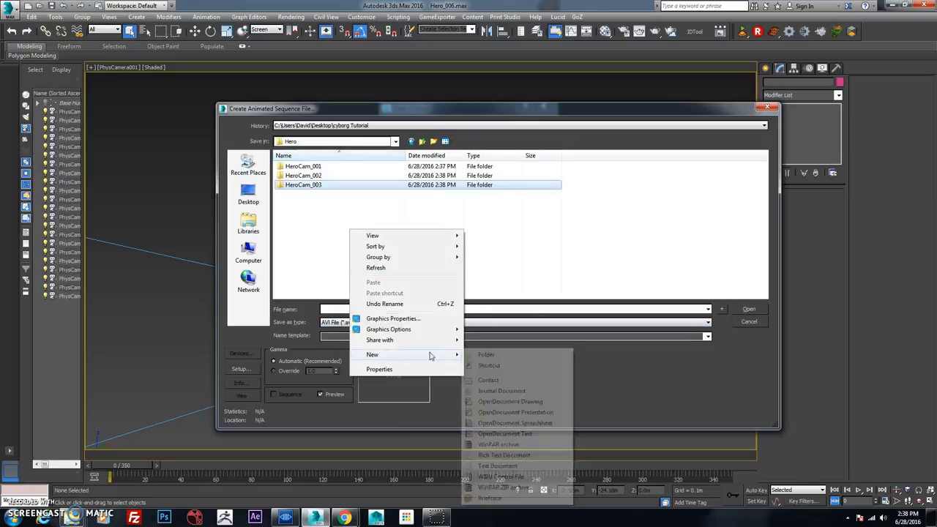
left_click(509, 352)
key("ctrl+v")
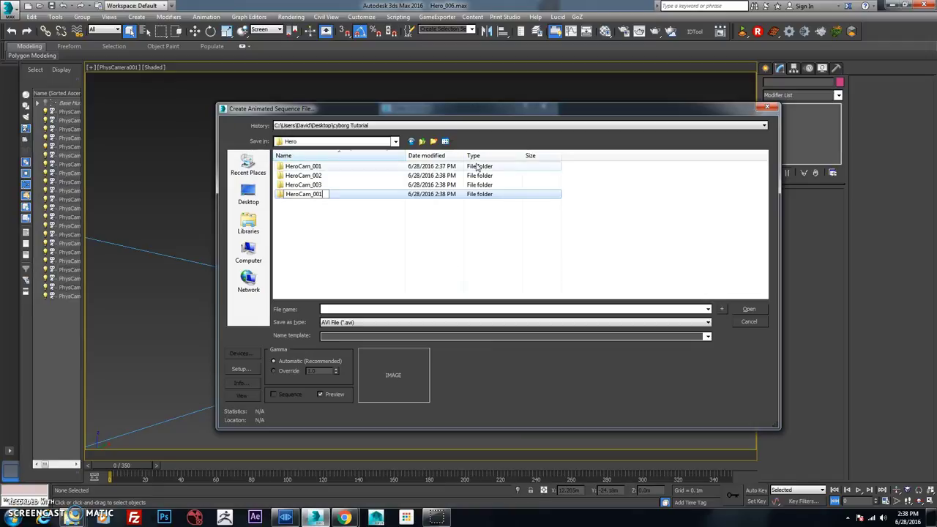
- Add folders HeroCam_005 through HeroCam_007 in Hero
right_click(322, 246)
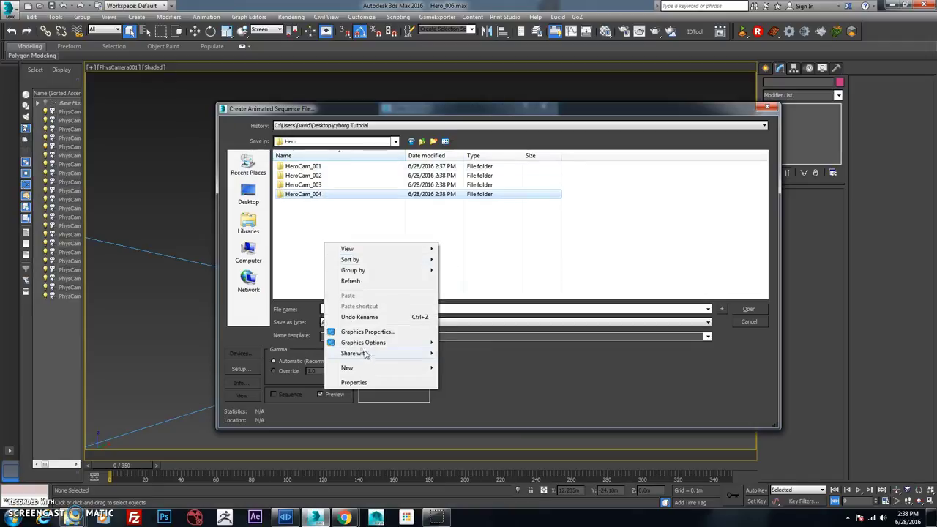
mouse_move(370, 368)
left_click(484, 370)
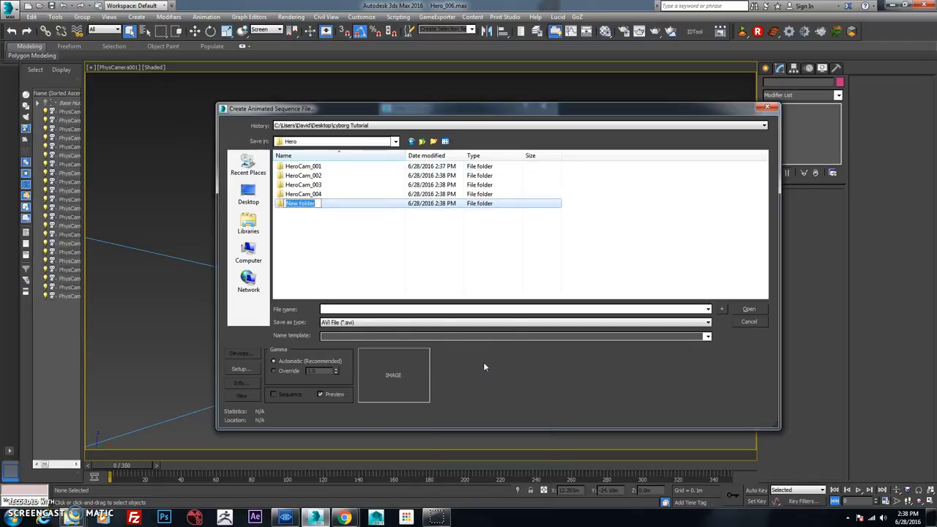
key("ctrl+v")
right_click(335, 243)
mouse_move(400, 369)
left_click(482, 368)
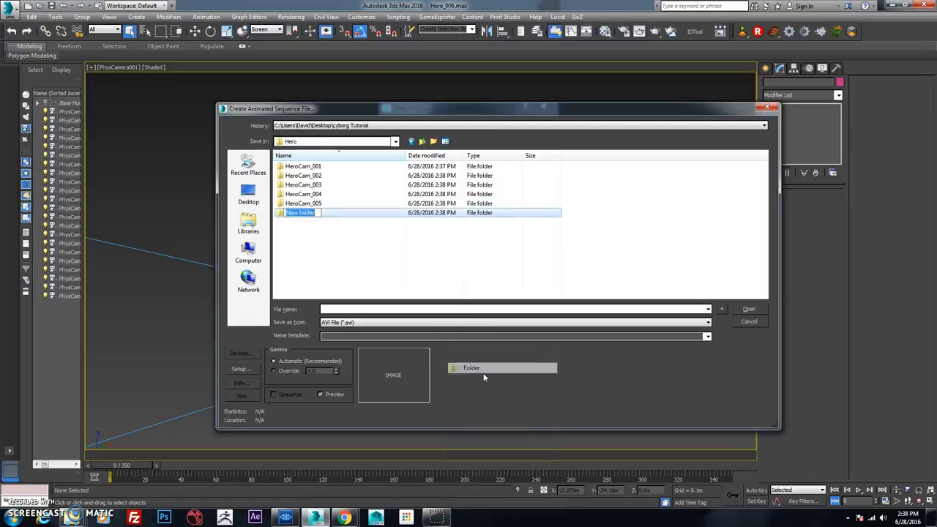
key("ctrl+v")
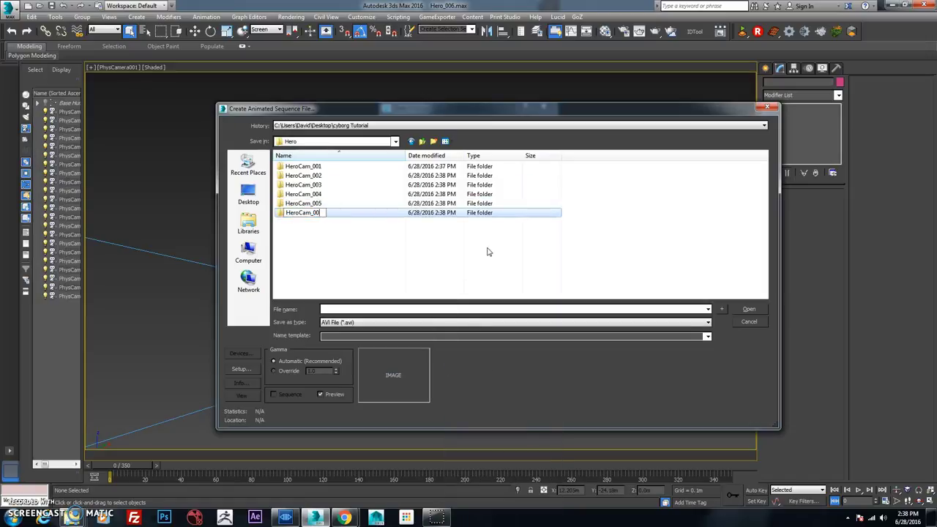
right_click(327, 248)
mouse_move(385, 373)
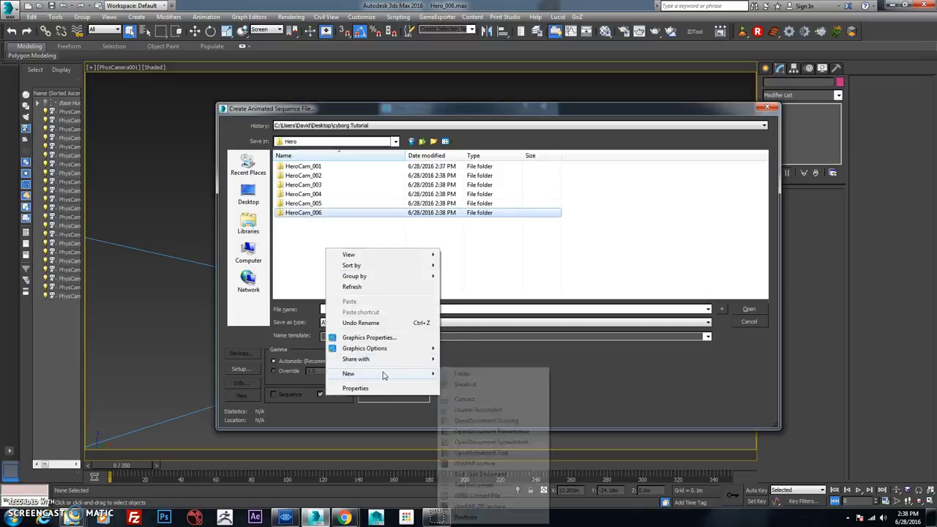
left_click(463, 374)
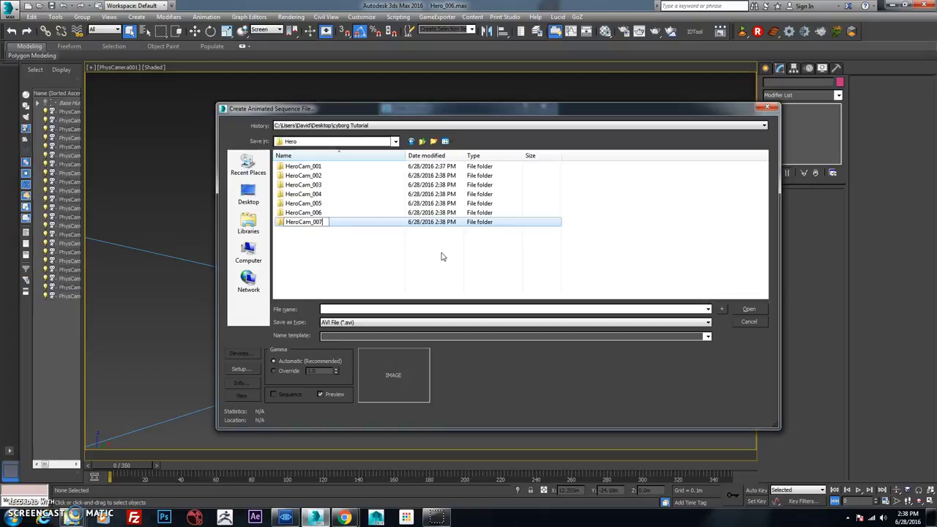
- Add folders HeroCam_008 through HeroCam_010 in Hero
right_click(336, 257)
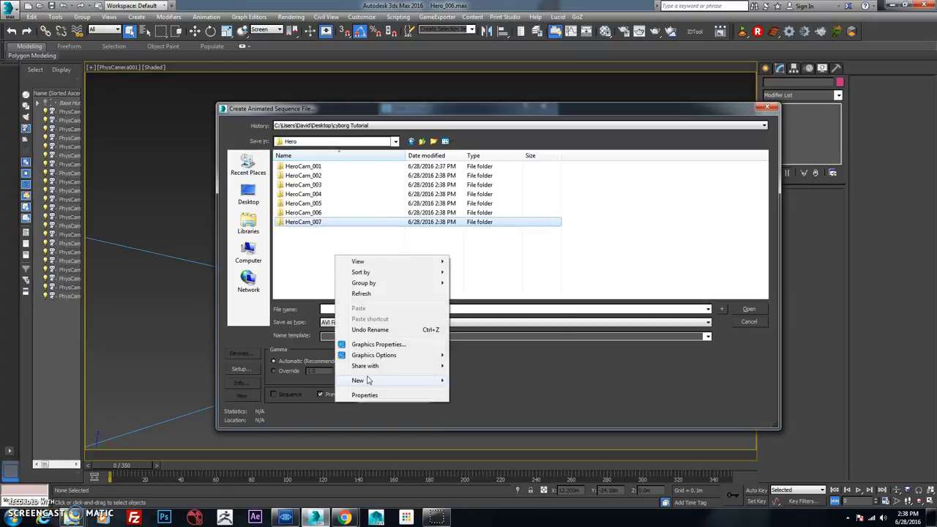
mouse_move(421, 386)
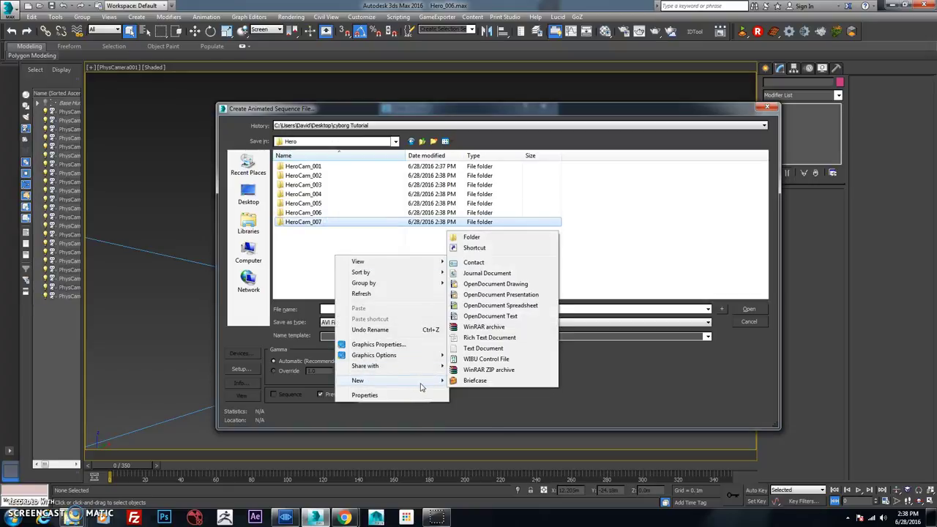
left_click(505, 239)
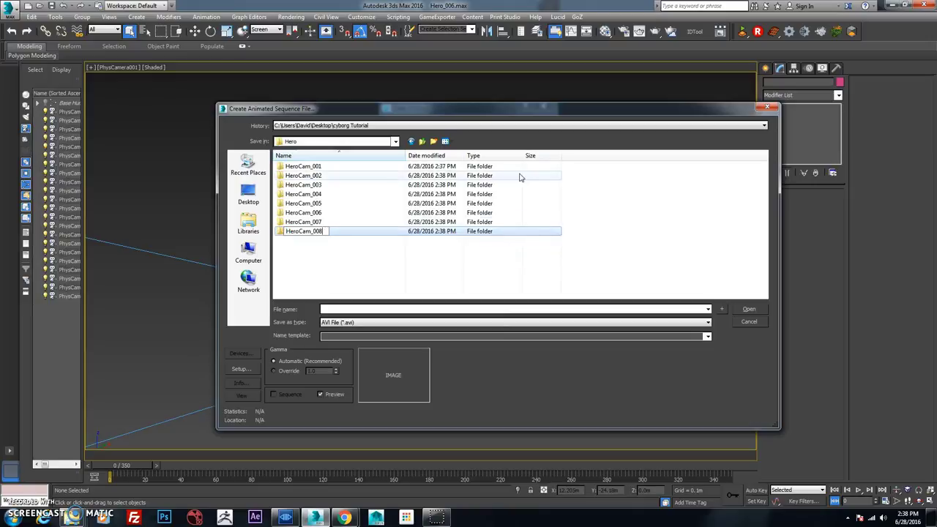
right_click(321, 251)
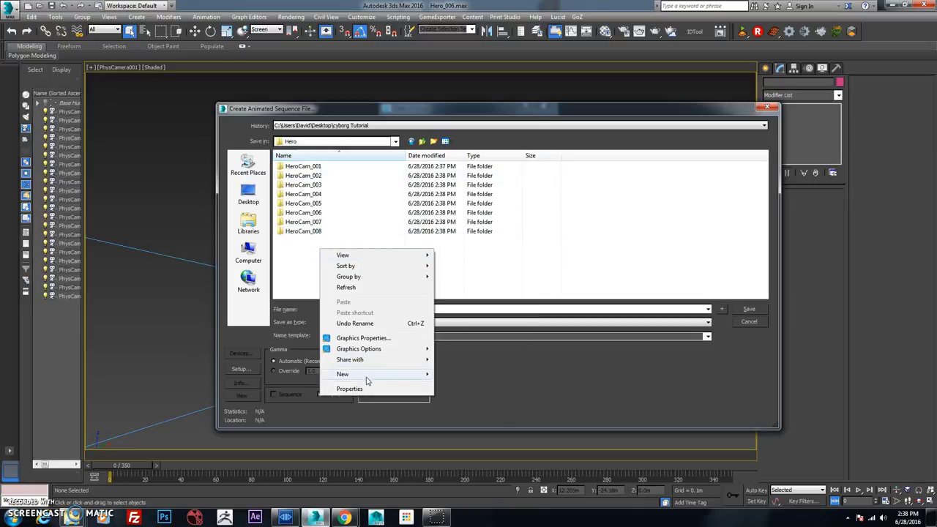
mouse_move(368, 381)
left_click(451, 373)
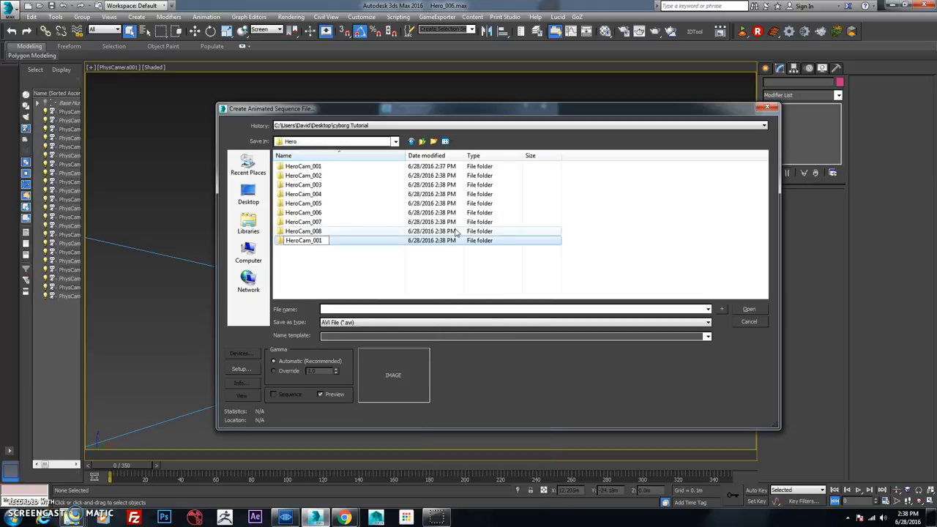
key("Return")
right_click(337, 273)
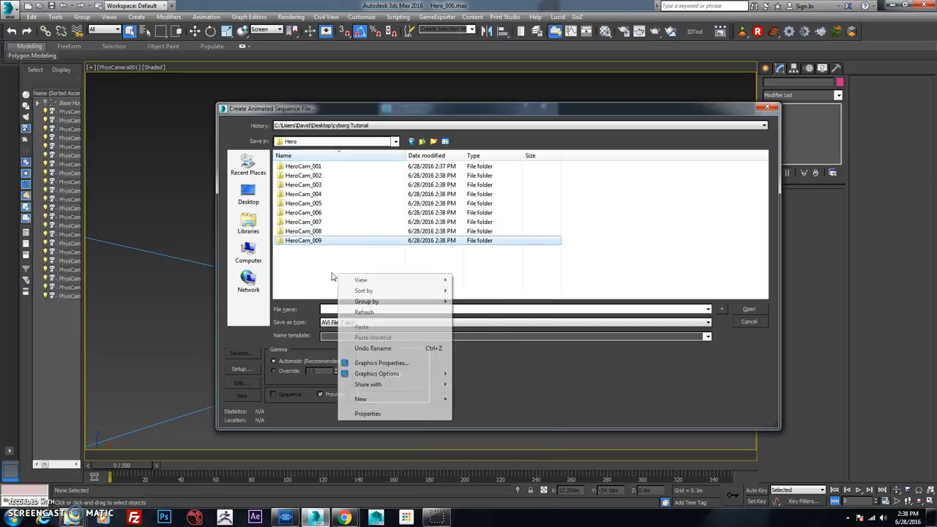
mouse_move(390, 400)
left_click(473, 256)
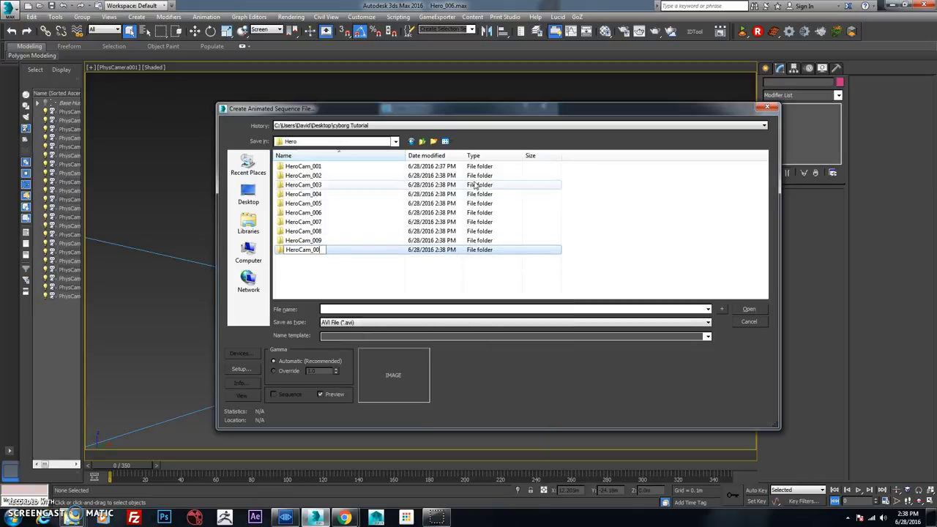
type("HeroCam_00")
key("BackSpace")
key("Return")
- Render PhysCamera001's preview as HeroCam_001 JPEG frames into the HeroCam_001 folder, then close Photo Viewer
double_click(315, 167)
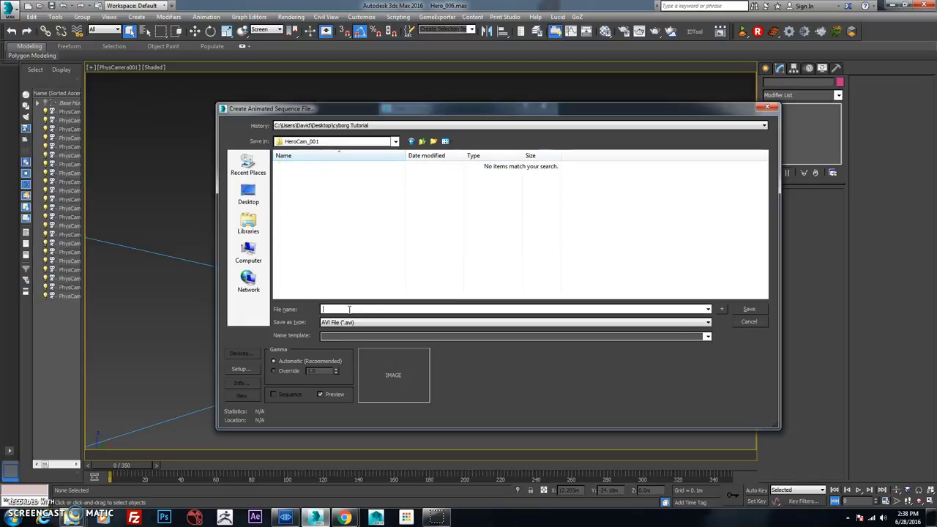
key("ctrl+v")
left_click(382, 326)
left_click(481, 377)
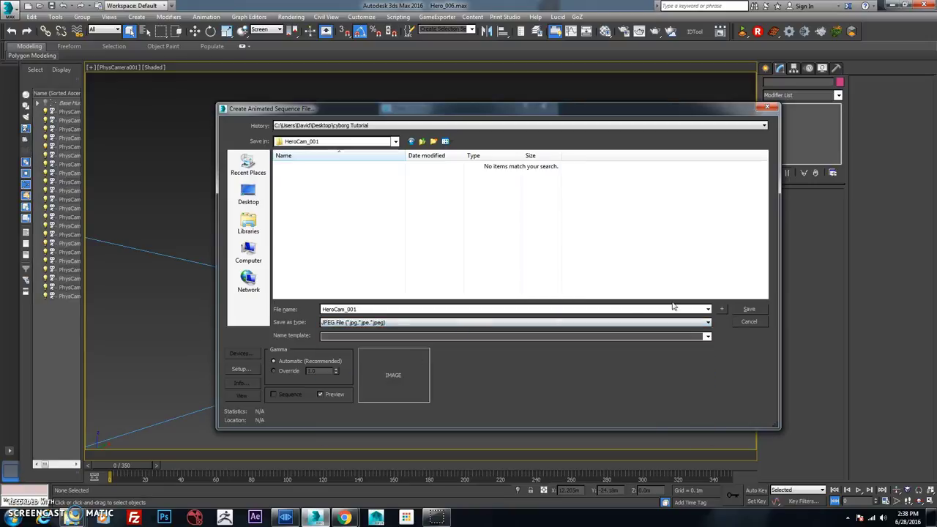
left_click(750, 310)
left_click(472, 326)
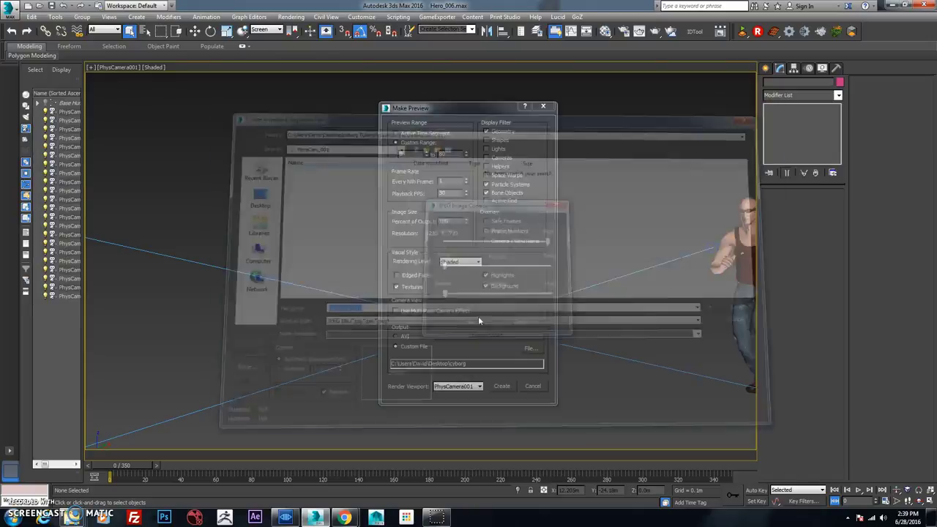
left_click(502, 387)
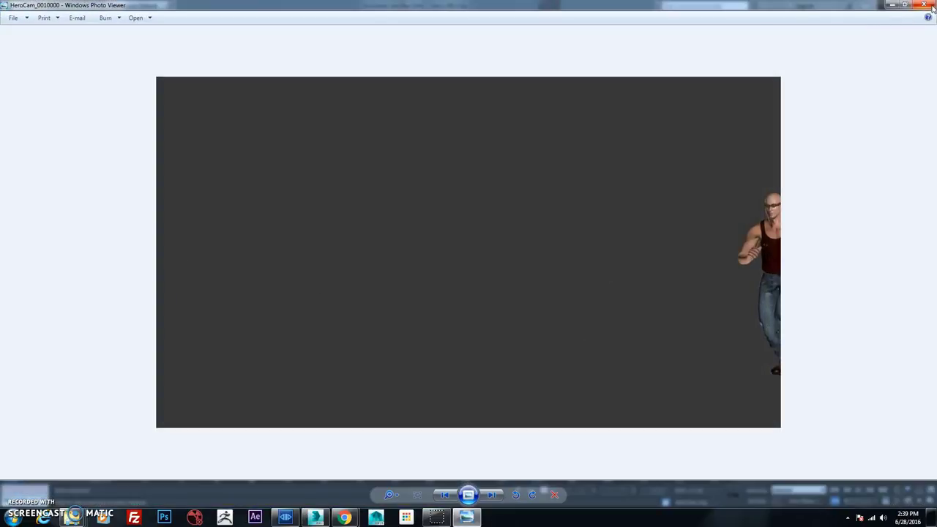
left_click(931, 5)
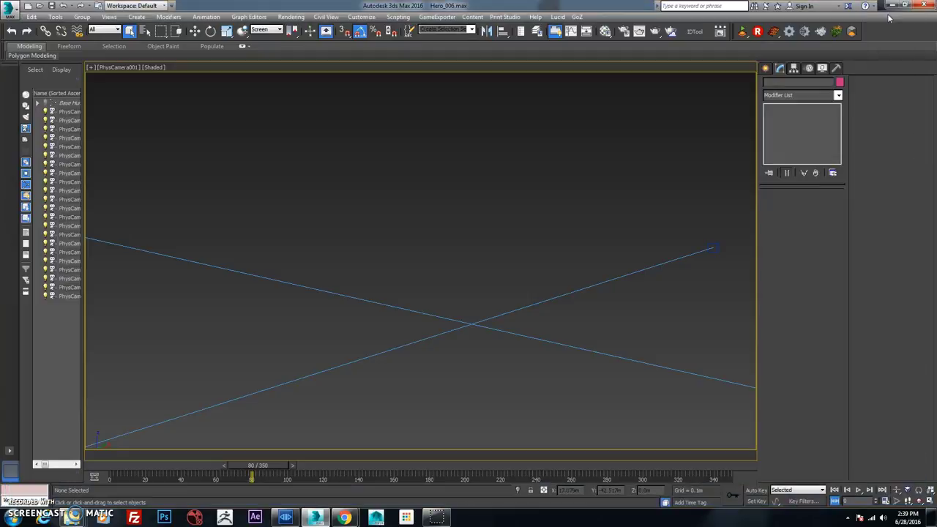
left_click(127, 67)
- Switch the viewport to PhysCamera002 and scrub the timeline to an earlier frame
mouse_move(216, 79)
left_click(313, 89)
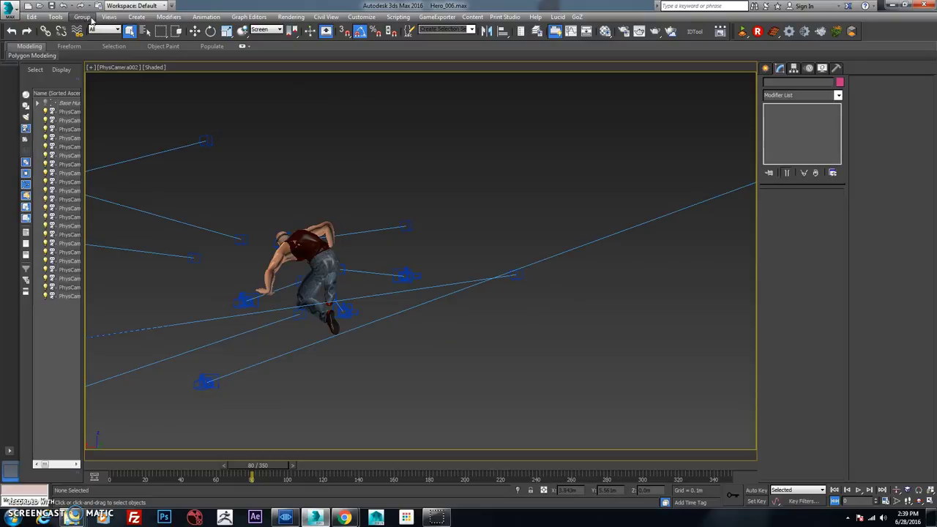
left_click(56, 18)
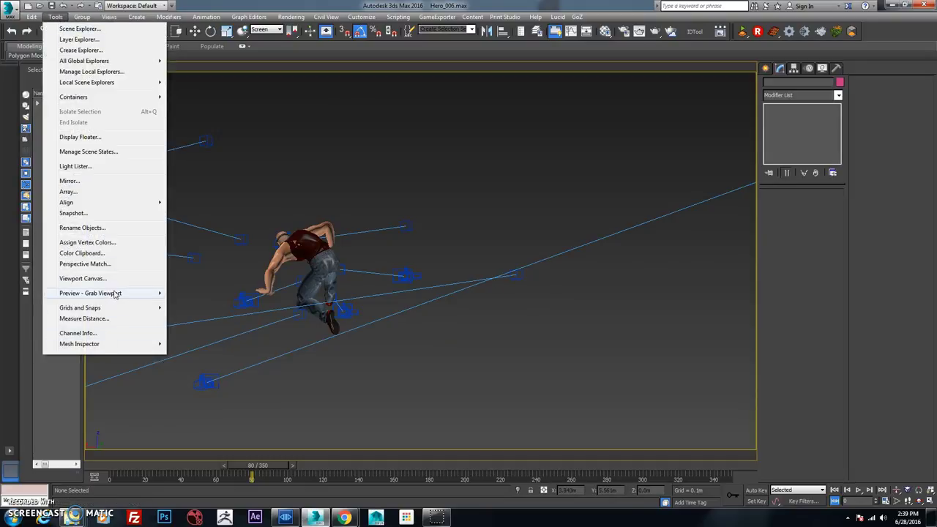
mouse_move(115, 294)
left_click(219, 294)
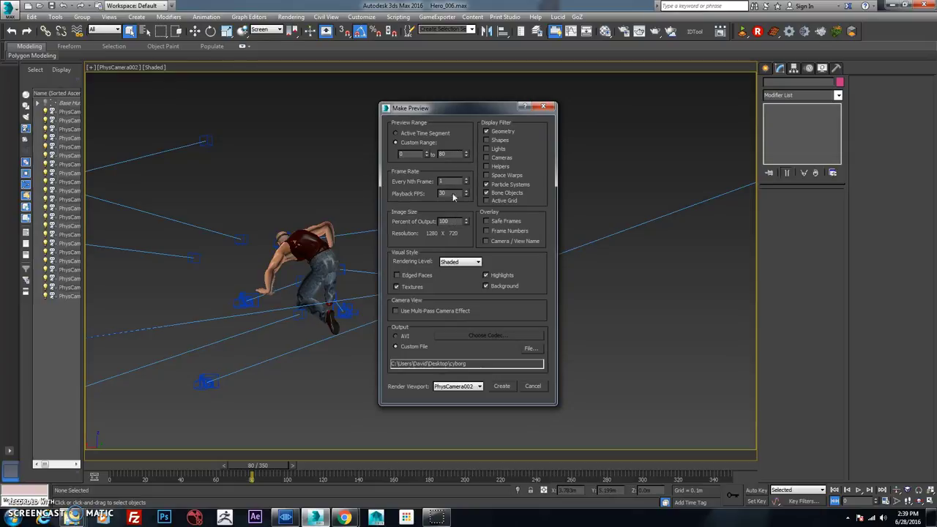
left_click(543, 107)
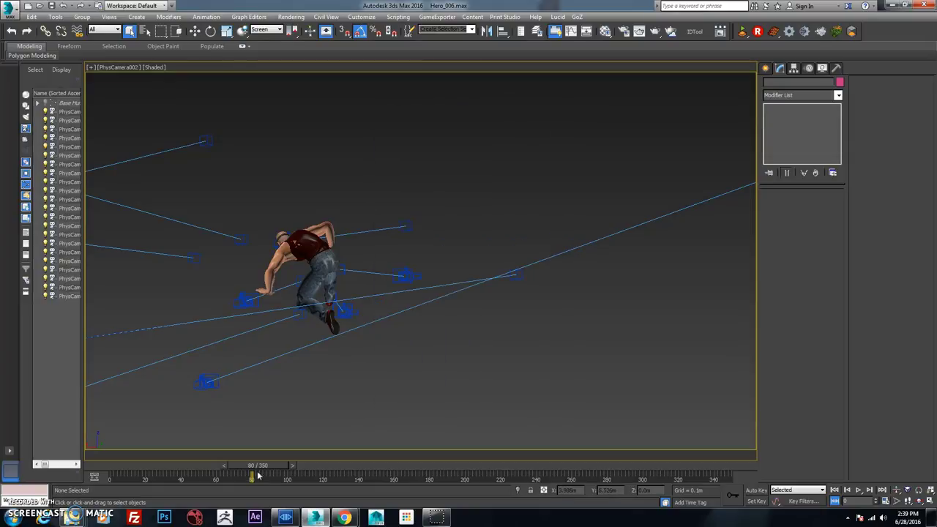
mouse_move(251, 466)
left_mouse_down()
mouse_move(120, 465)
mouse_move(291, 469)
mouse_move(247, 466)
left_mouse_up()
- Save the preview output into the HeroCam_002 folder and render the PhysCamera002 preview
left_click(54, 17)
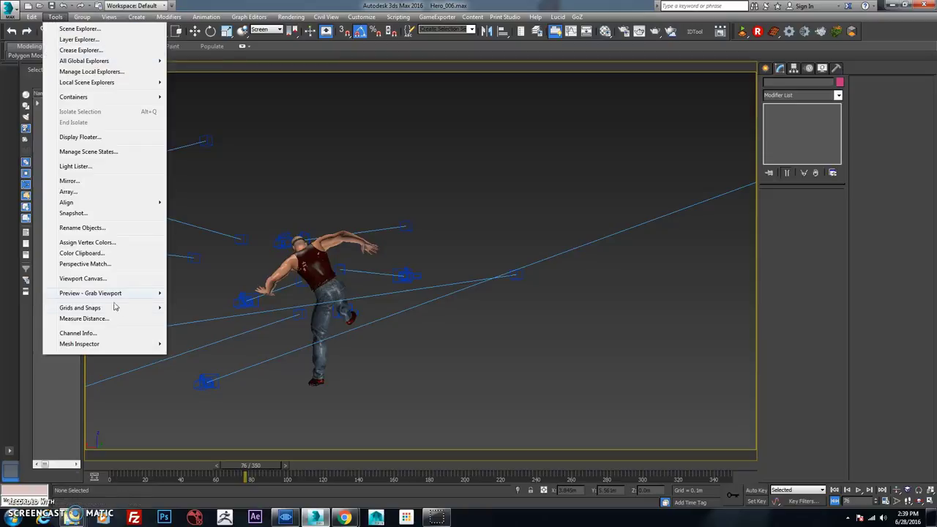
mouse_move(136, 294)
left_click(249, 293)
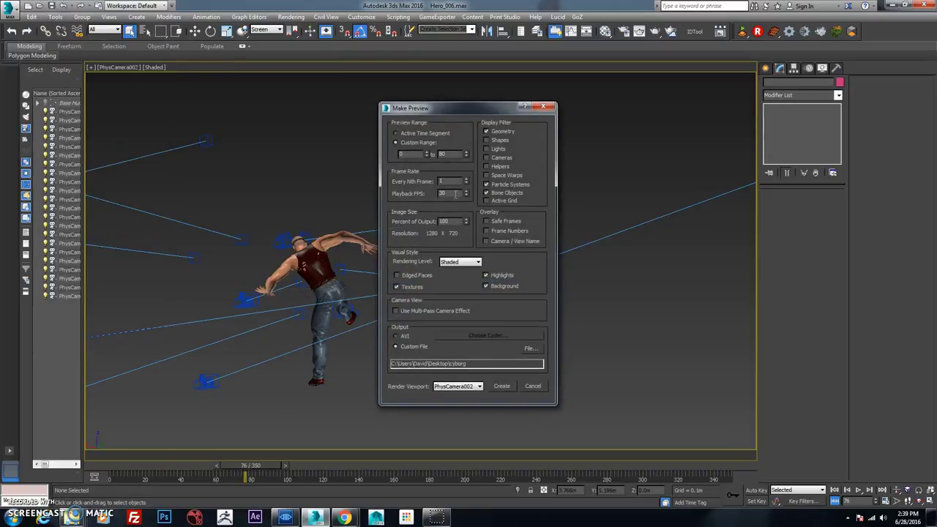
left_click(534, 350)
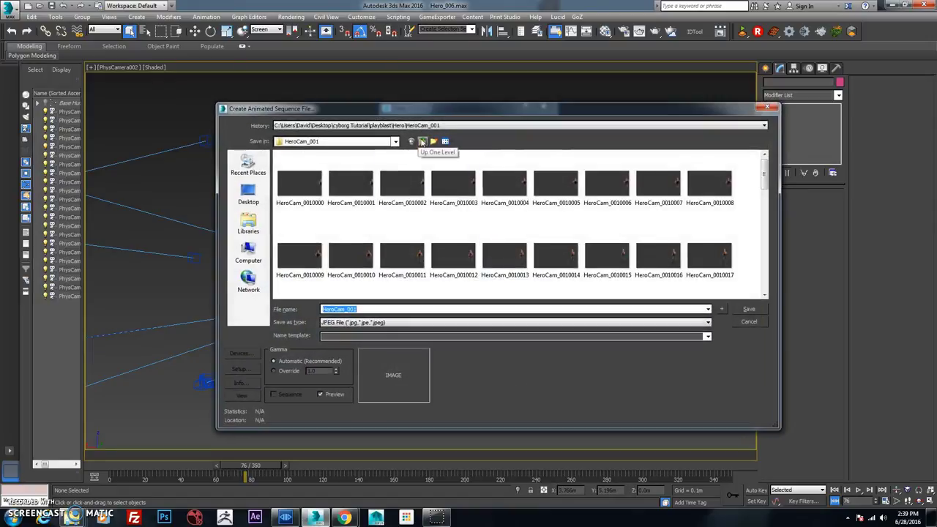
left_click(422, 143)
double_click(319, 181)
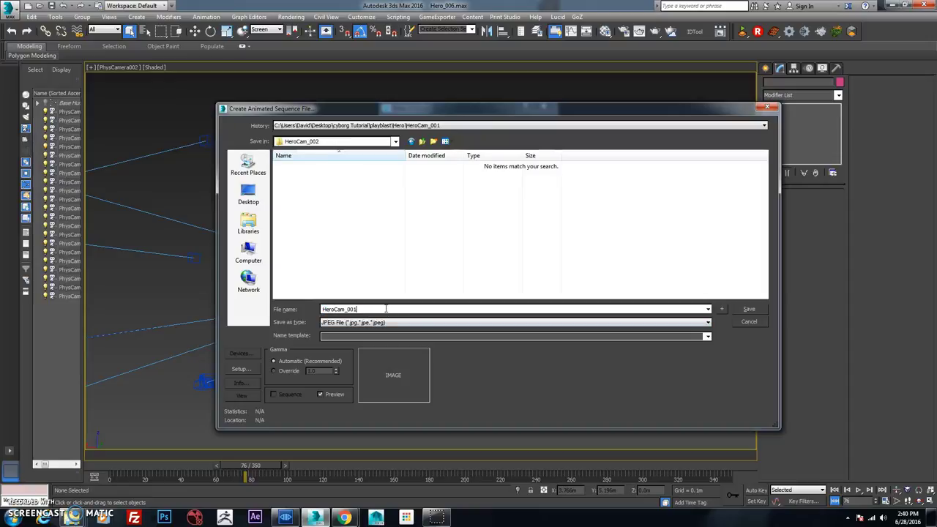
left_click(747, 308)
left_click(506, 385)
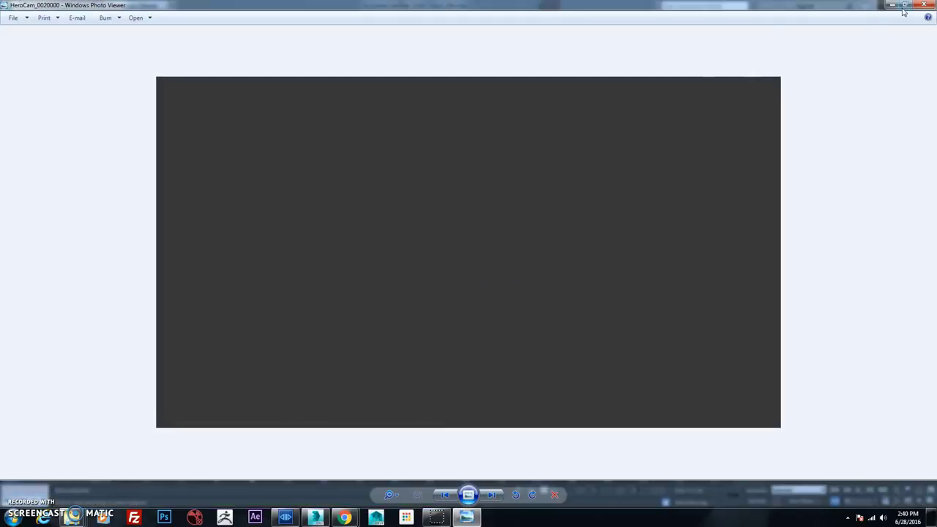
- Close Windows Photo Viewer after checking the HeroCam_0020000 frame
left_click(924, 6)
- View the scene through PhysCamera003 with the timeline rewound to frame 0
left_click(126, 67)
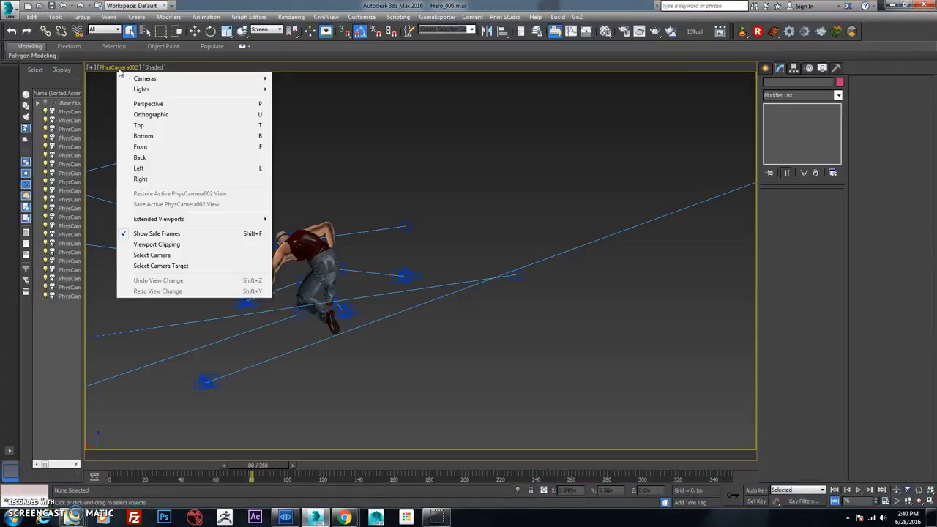
mouse_move(153, 79)
left_click(330, 99)
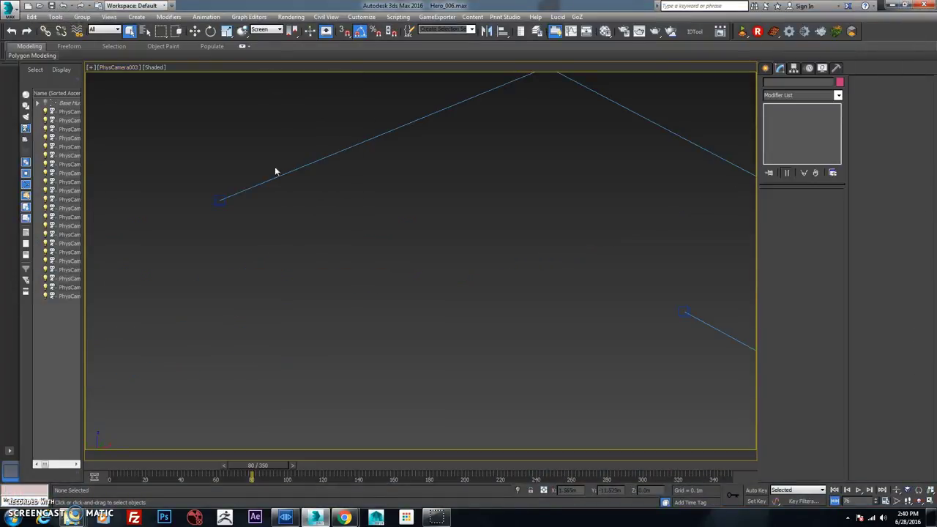
left_click_drag(275, 464, 79, 457)
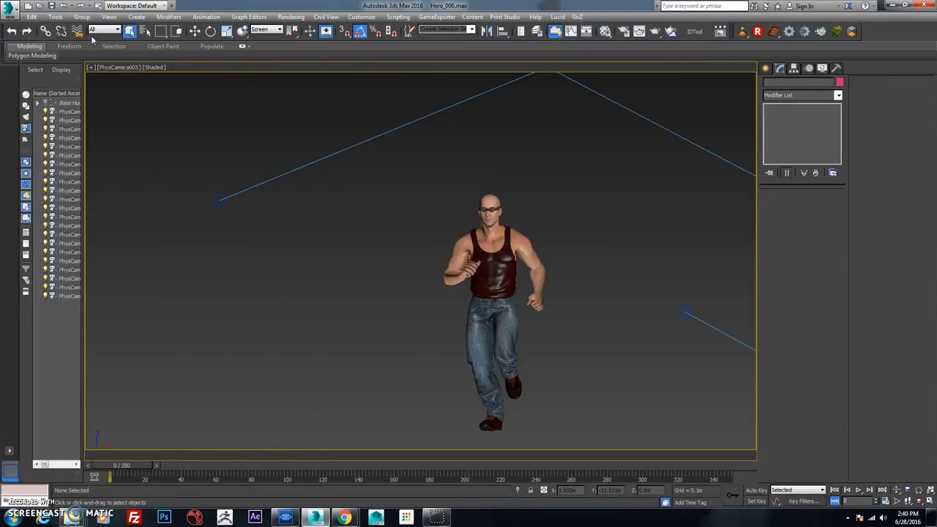
- Set the preview animation output to the HeroCam_003 folder as HeroCam_003
left_click(82, 16)
mouse_move(56, 16)
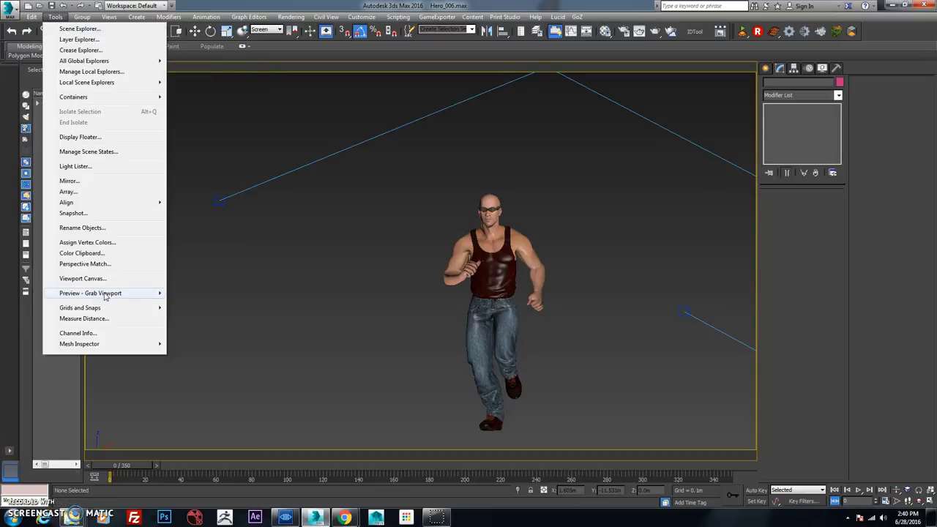
mouse_move(112, 295)
left_click(246, 294)
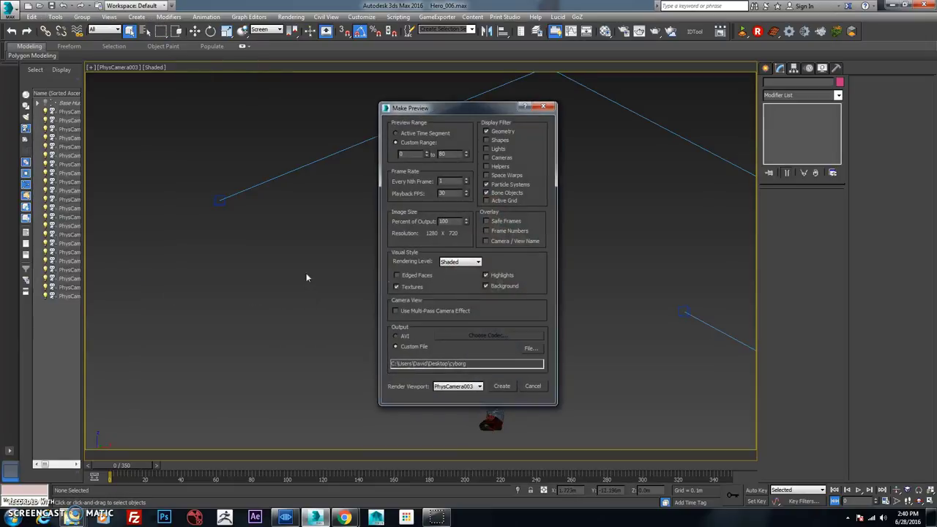
left_click(530, 349)
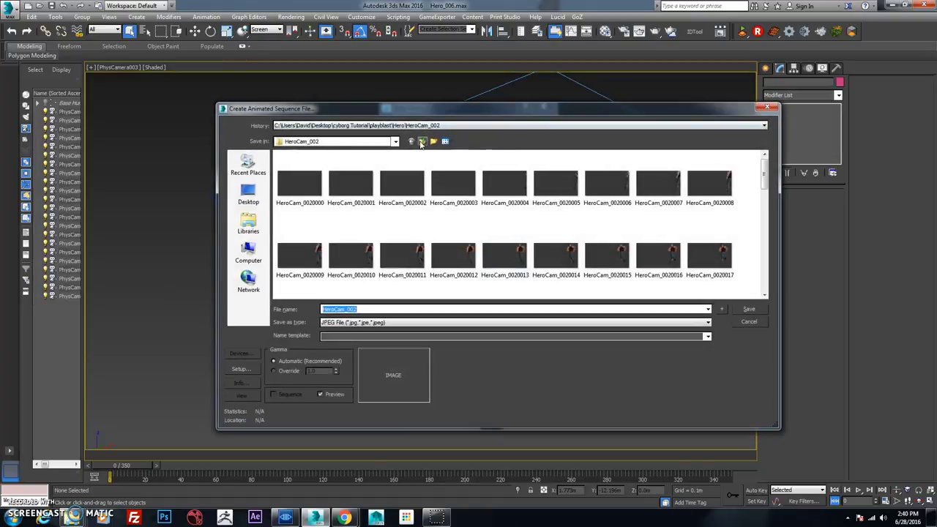
left_click(422, 141)
double_click(340, 186)
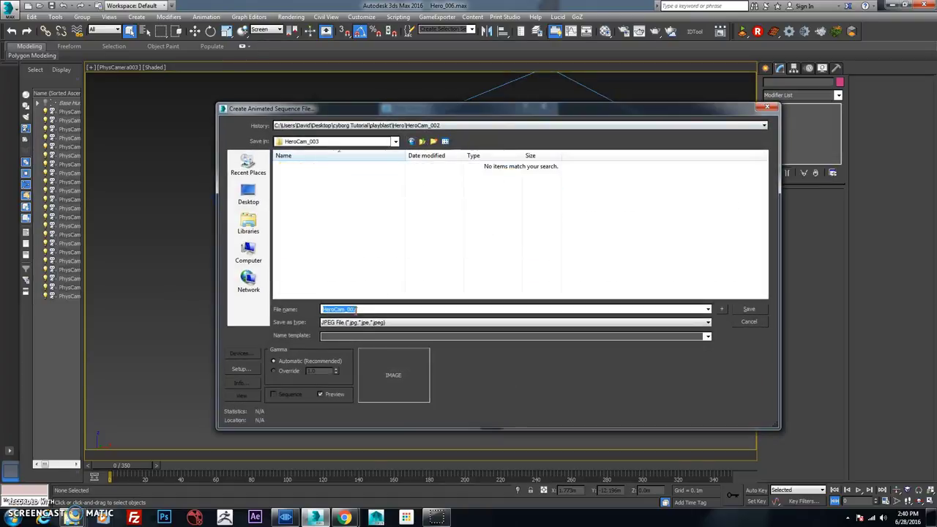
left_click(751, 310)
- Render the PhysCamera003 preview and close the HeroCam_0030000 frame in Photo Viewer
left_click(502, 389)
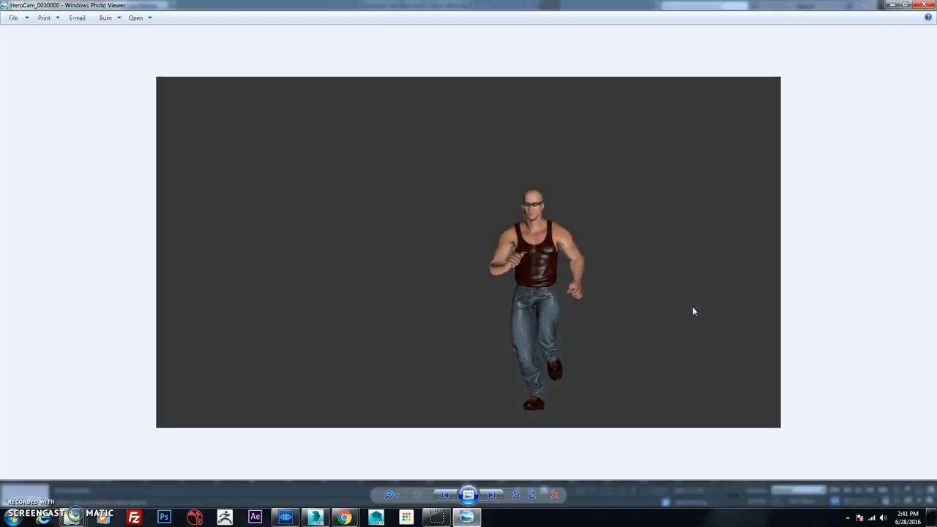
left_click(923, 5)
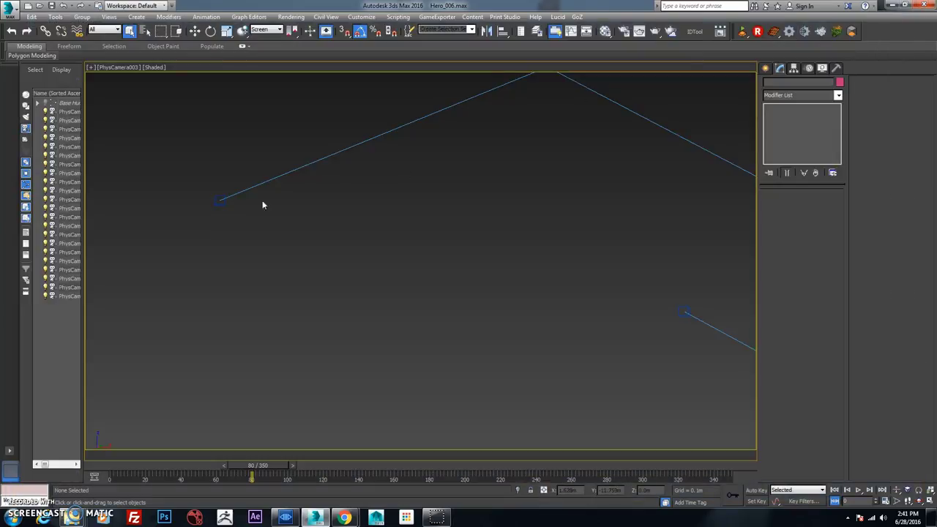
- Look through PhysCamera004 and scrub the animation toward the start
left_click(9, 10)
left_click(301, 21)
left_click(130, 67)
mouse_move(178, 81)
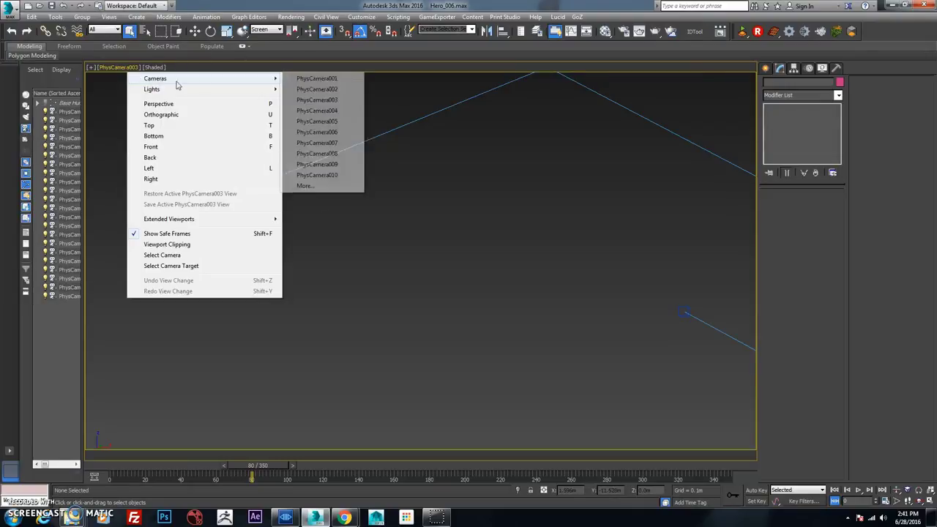
left_click(319, 111)
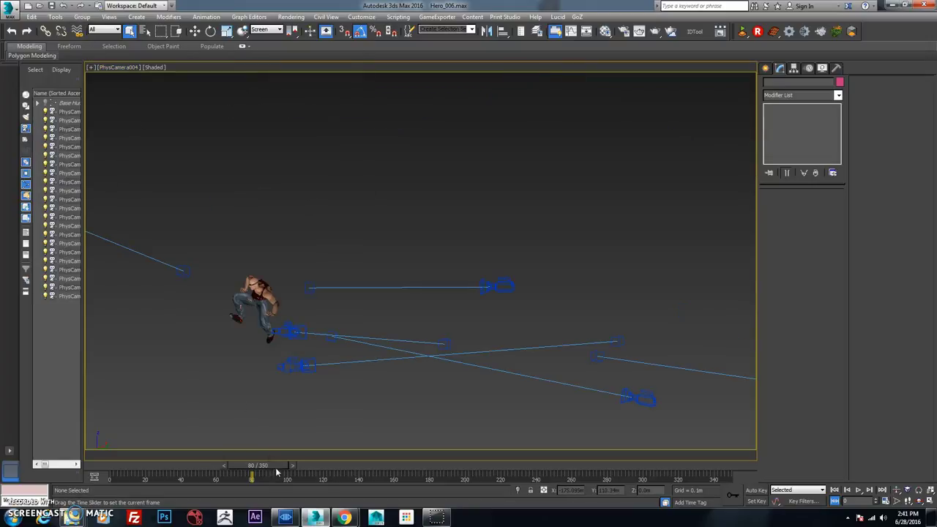
left_click_drag(272, 467, 52, 460)
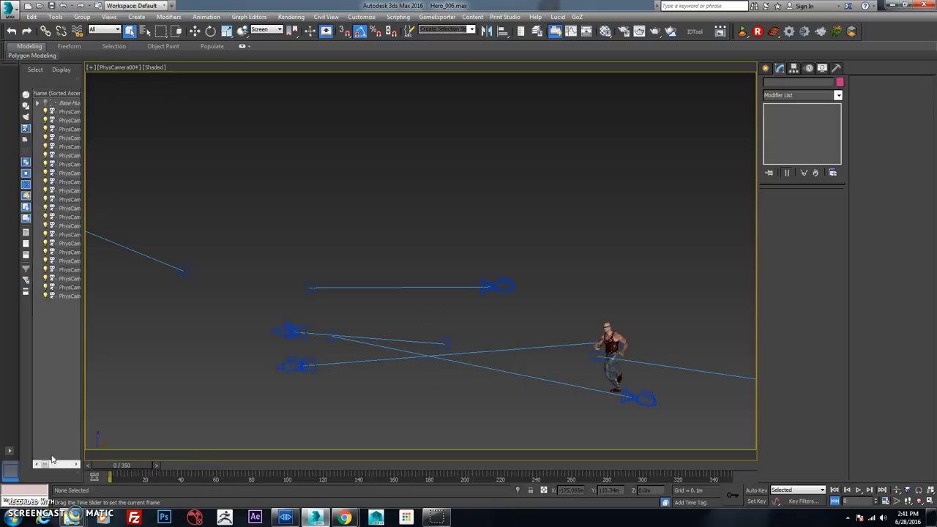
- Tilt the PhysCamera004 view with Walk Through and rewind the animation to frame 0
left_click(80, 18)
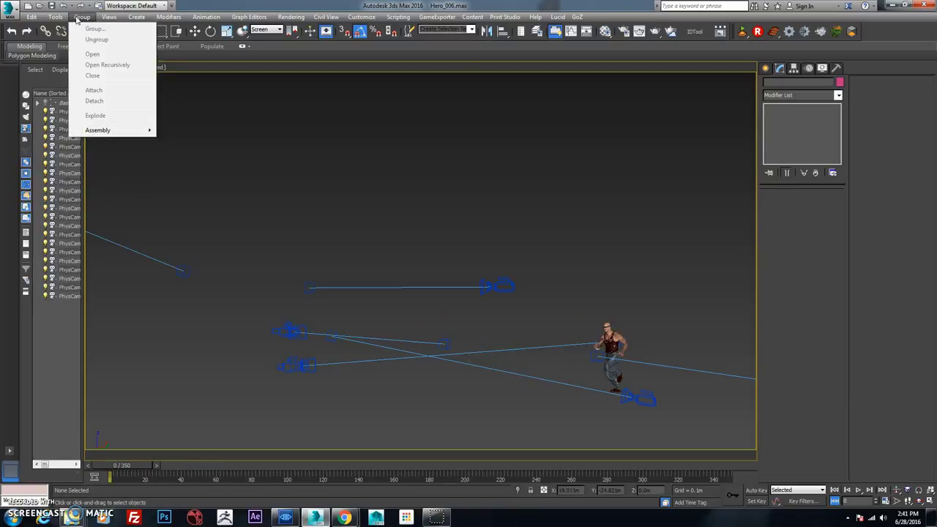
left_click(82, 17)
left_click_drag(93, 469, 146, 475)
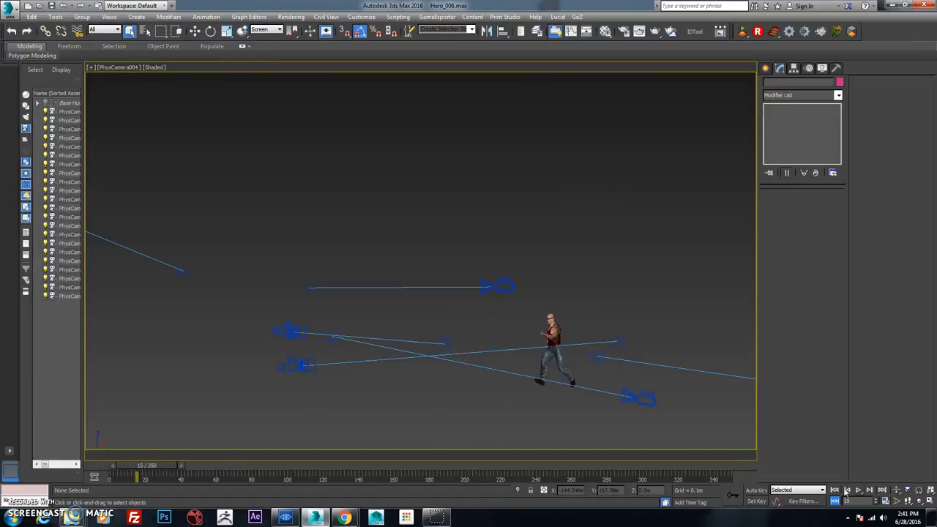
left_click(909, 501)
left_click_drag(743, 389, 667, 335)
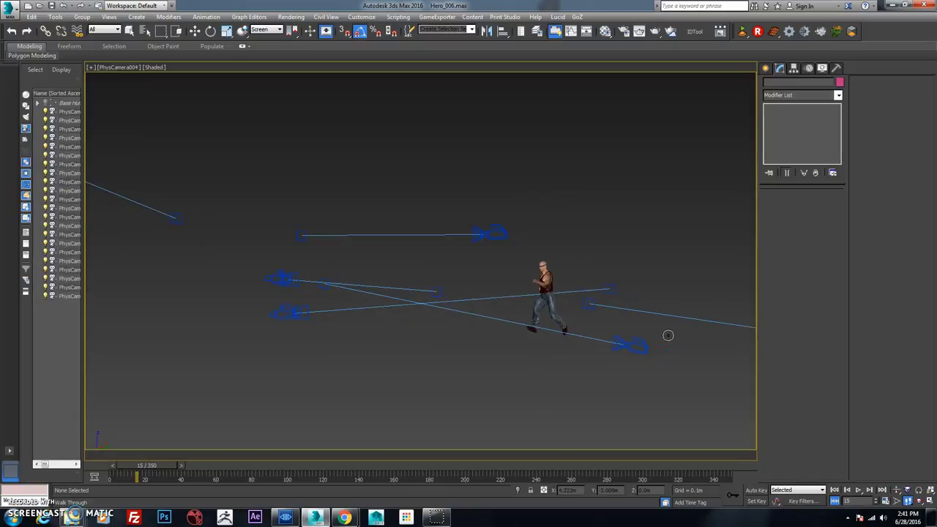
left_click_drag(173, 469, 139, 470)
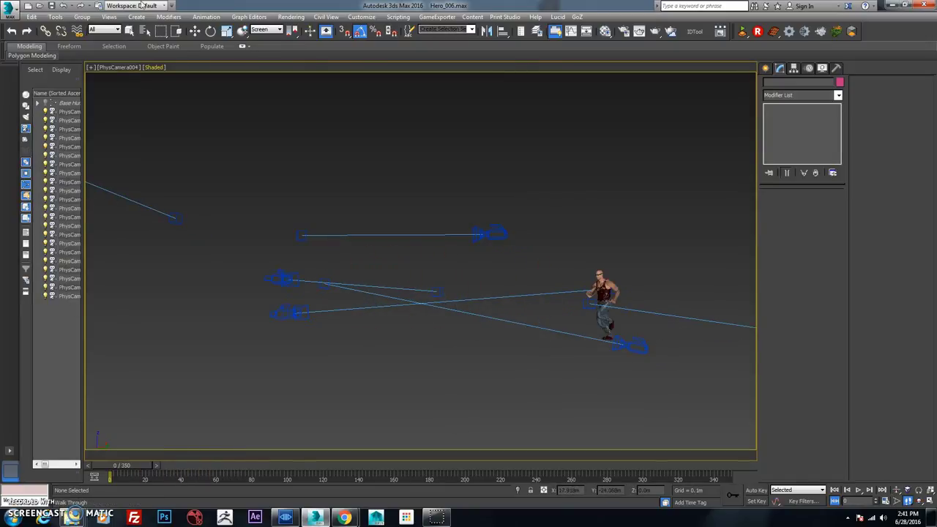
- Save the scene file
left_click(82, 17)
mouse_move(108, 17)
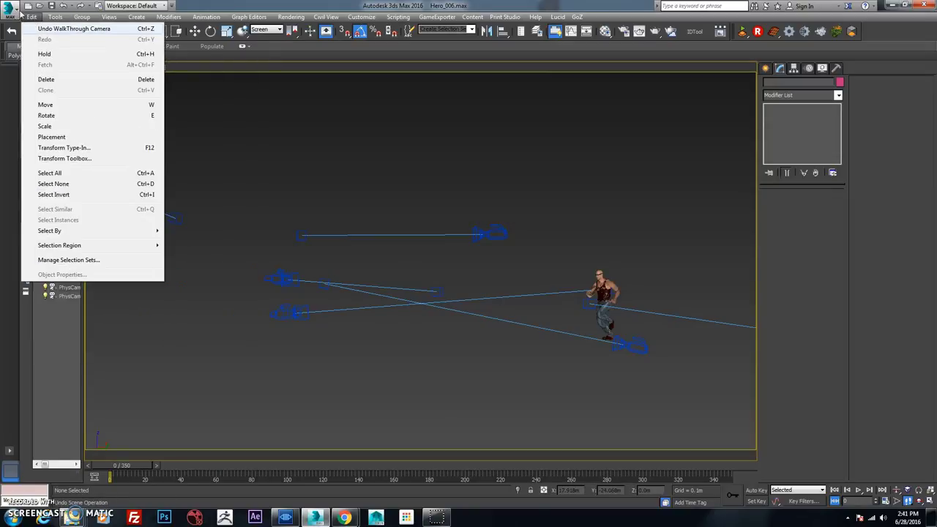
left_click(51, 6)
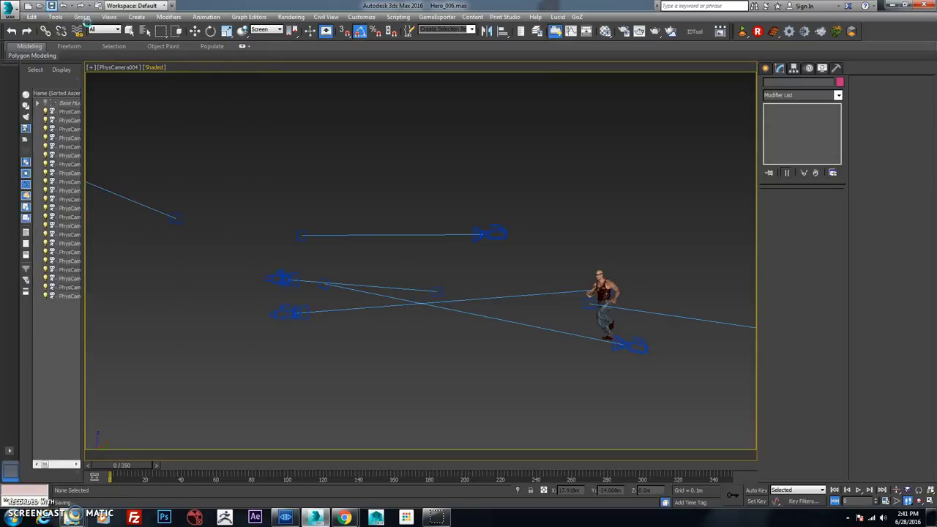
- Try rendering the PhysCamera004 preview but decline overwriting the existing HeroCam_003 frames
left_click(55, 17)
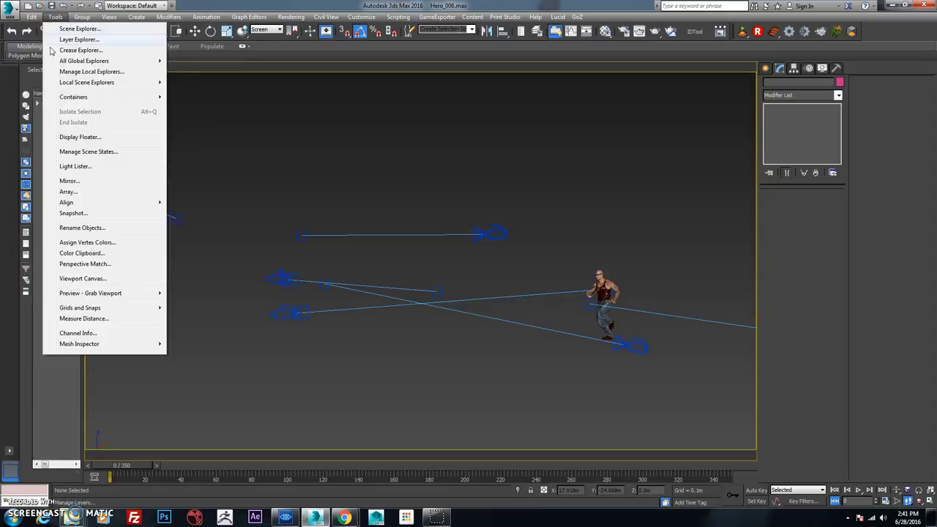
mouse_move(142, 296)
left_click(195, 295)
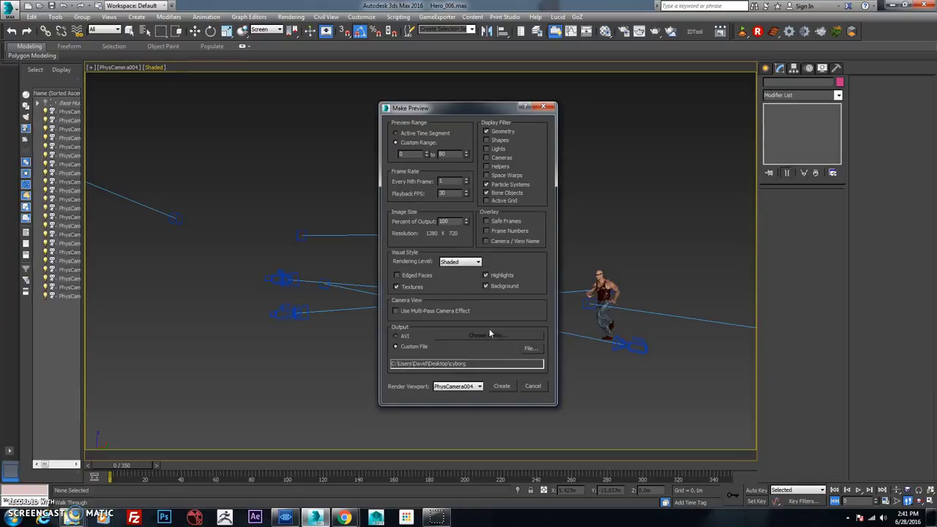
left_click(501, 387)
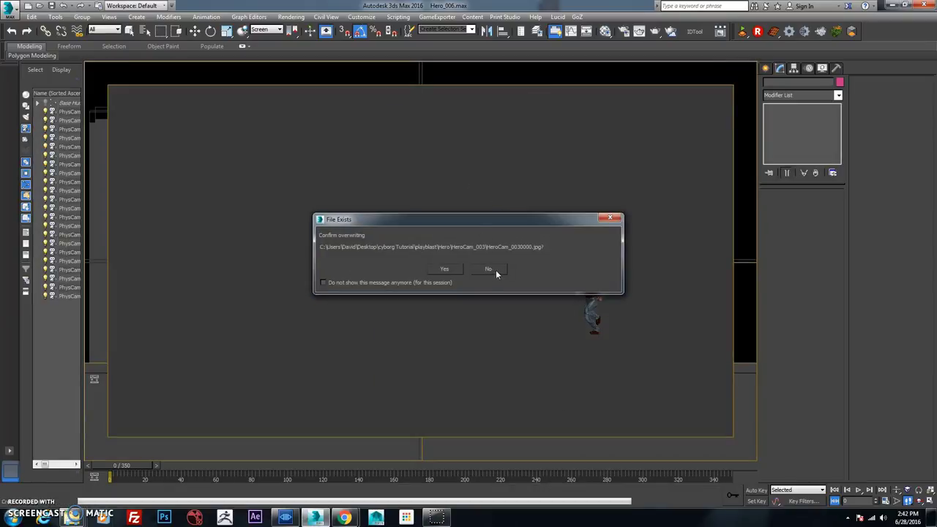
left_click(495, 269)
left_click(925, 5)
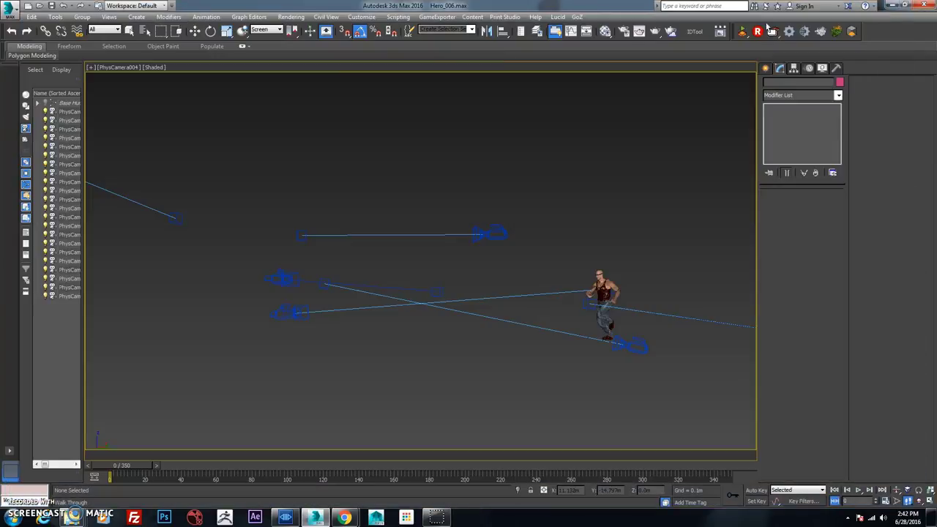
- Set the preview output to HeroCam_004 in the HeroCam_004 folder
left_click(56, 17)
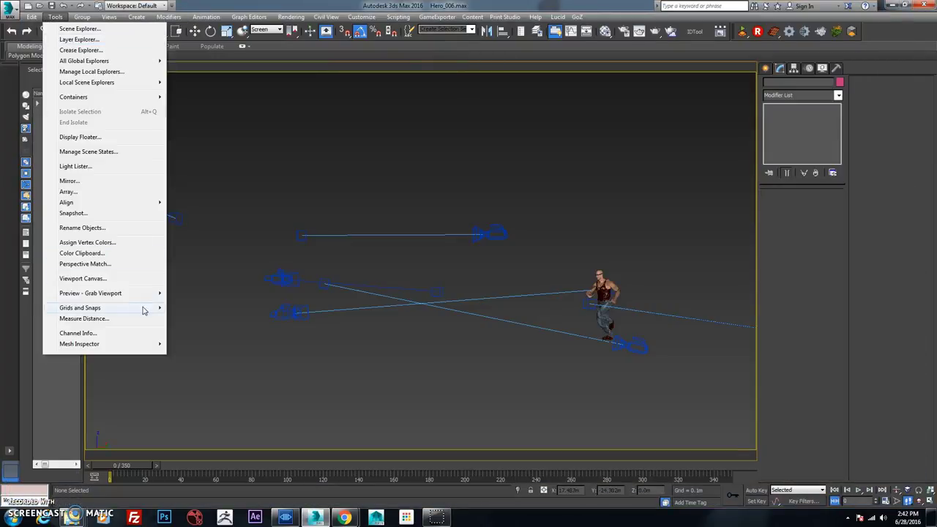
mouse_move(151, 293)
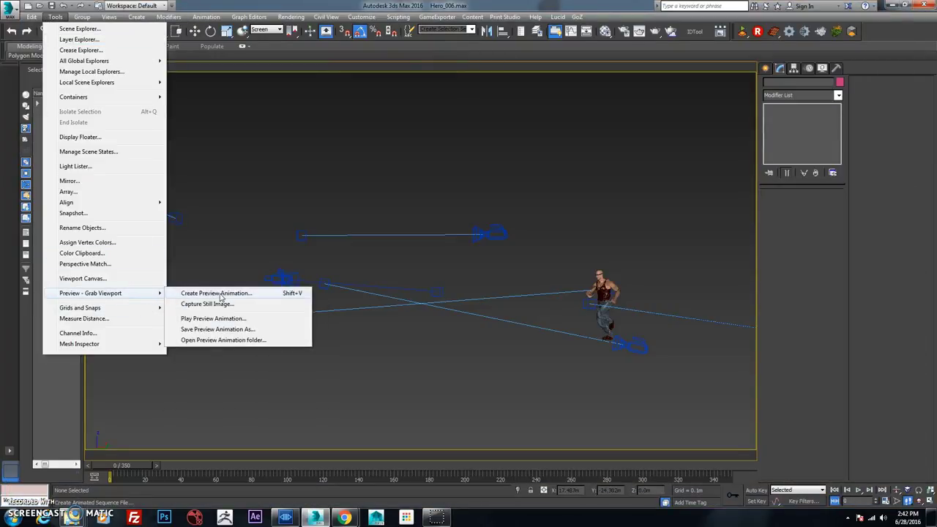
left_click(221, 295)
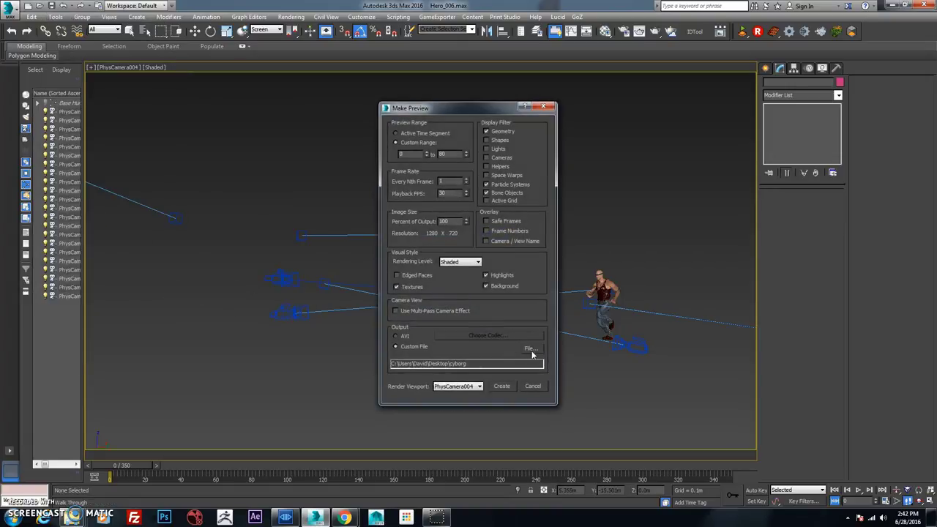
left_click(530, 350)
left_click(422, 142)
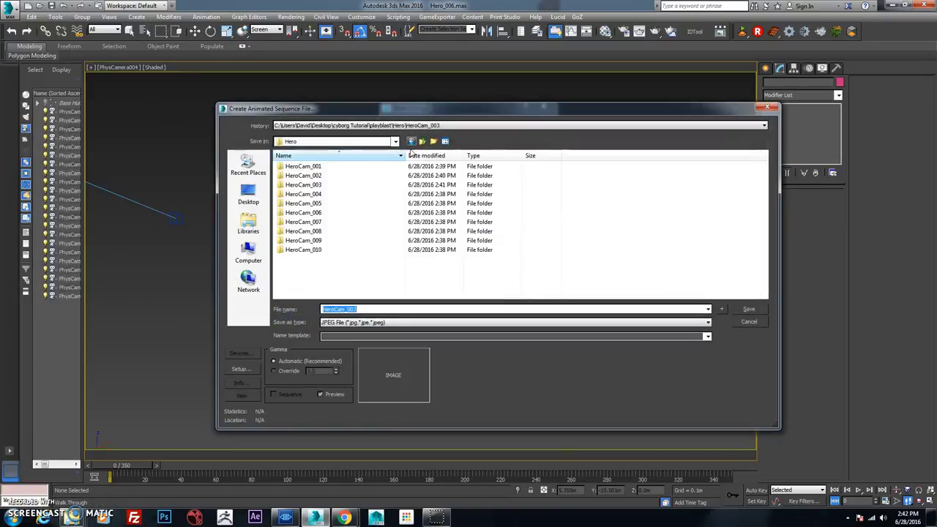
double_click(328, 201)
double_click(355, 310)
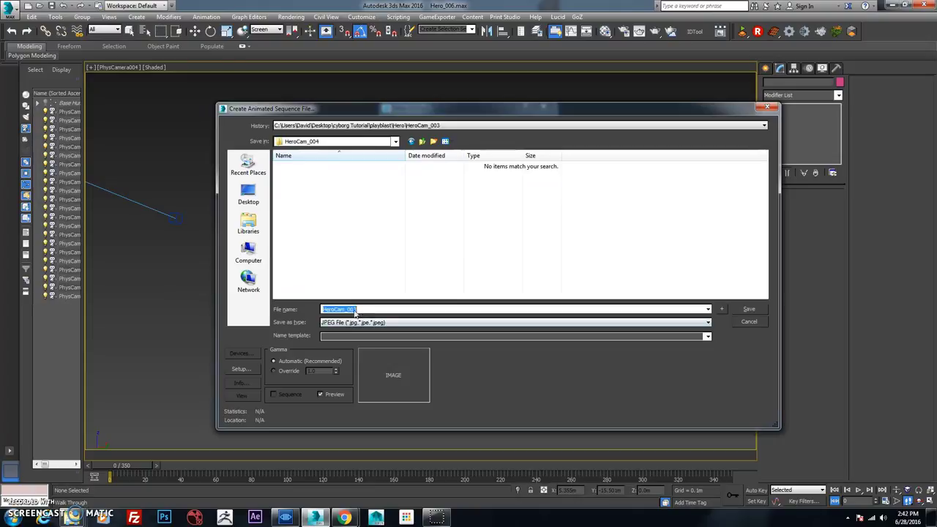
left_click(747, 310)
- Render the PhysCamera004 preview and close the HeroCam_0040000 frame in Photo Viewer
left_click(500, 328)
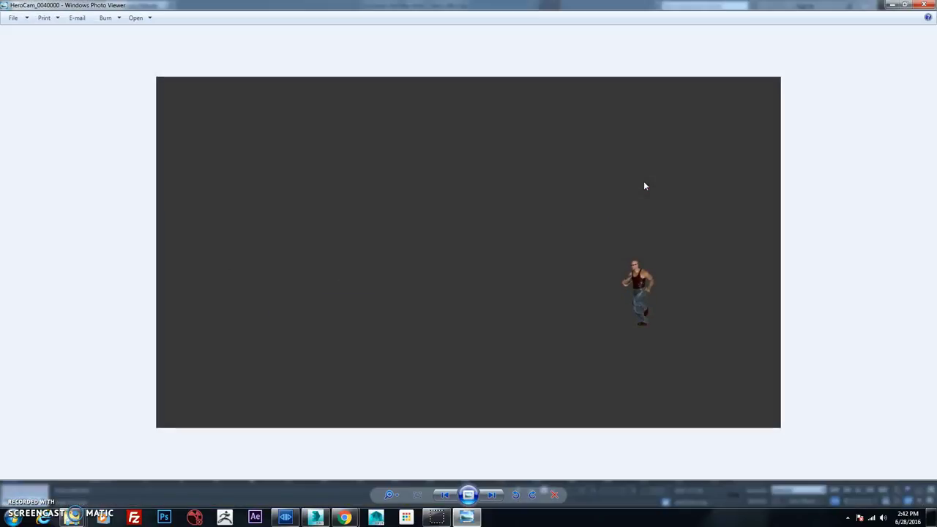
left_click(925, 5)
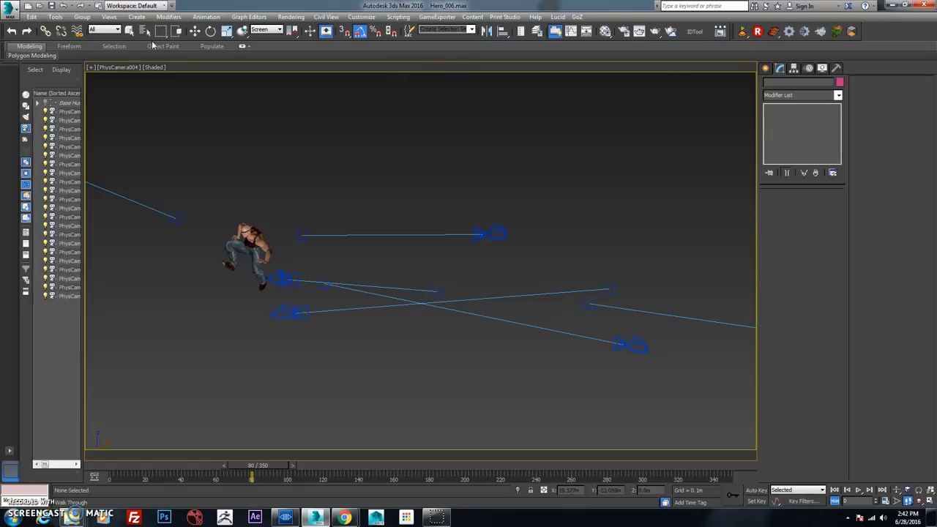
- Switch the viewport to PhysCamera005 and scrub back to around frame 47
left_click(125, 69)
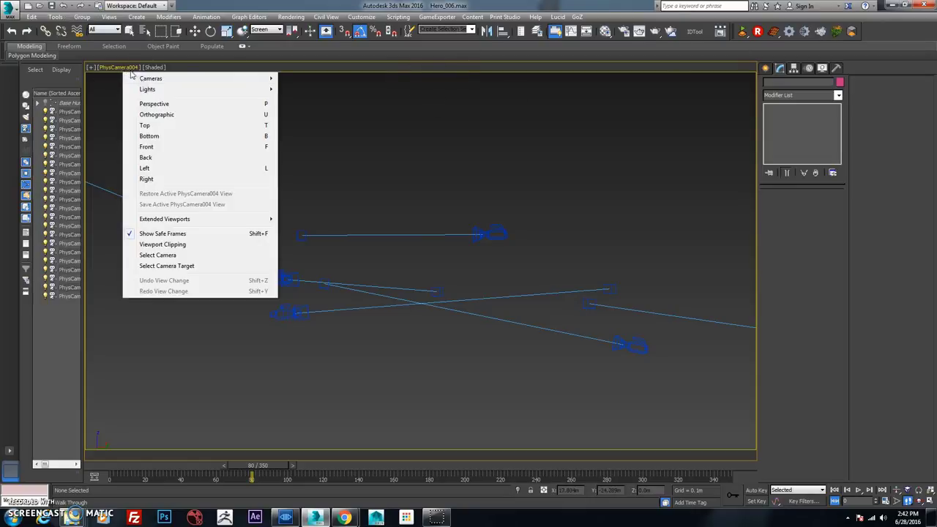
mouse_move(150, 79)
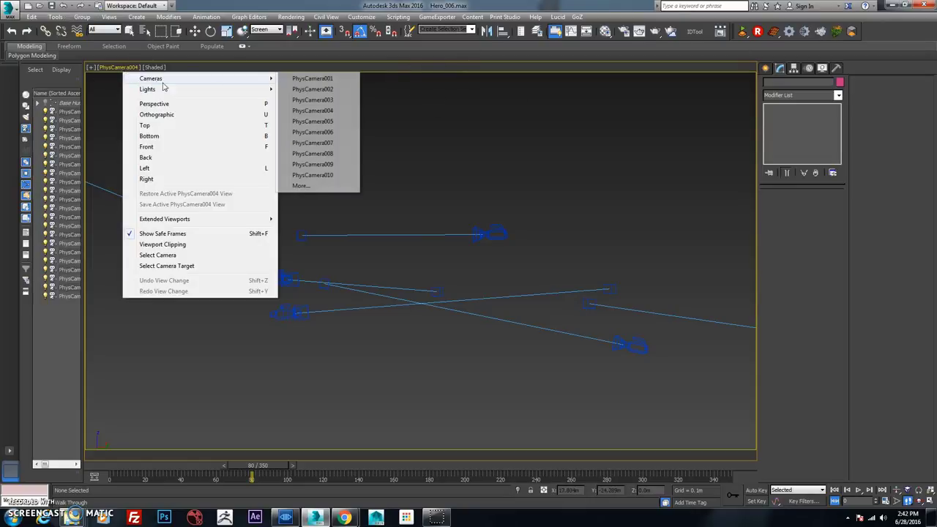
left_click(314, 121)
left_click_drag(268, 465, 190, 475)
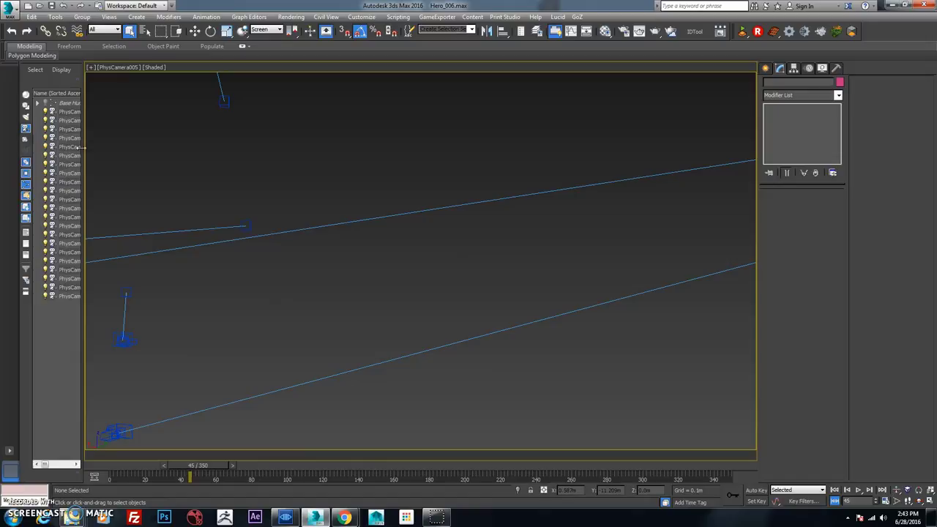
- Render the preview as a HeroCam_005 sequence in the HeroCam_005 folder, then close the viewer
left_click(56, 16)
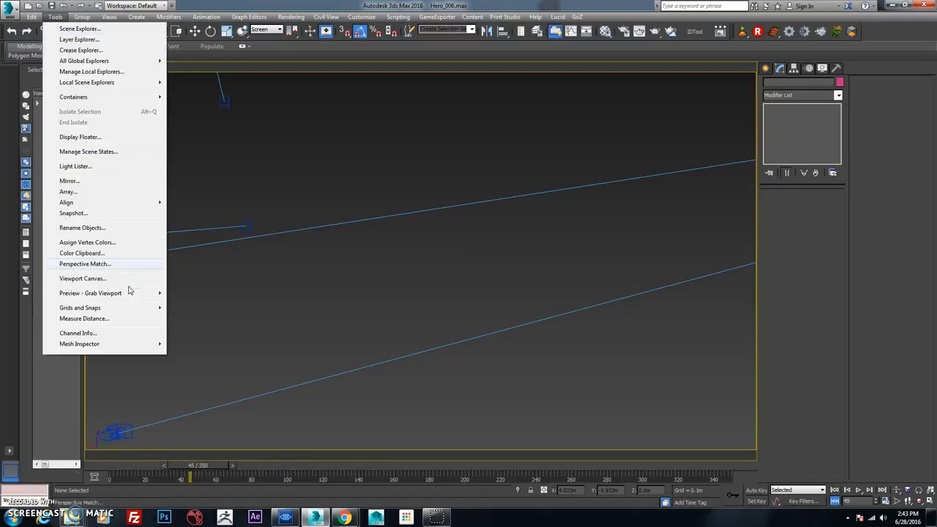
mouse_move(141, 293)
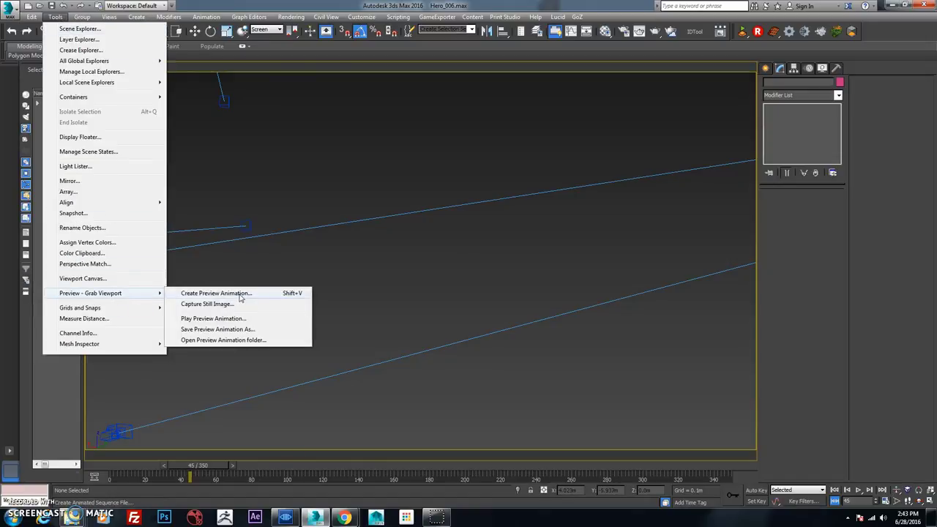
left_click(220, 294)
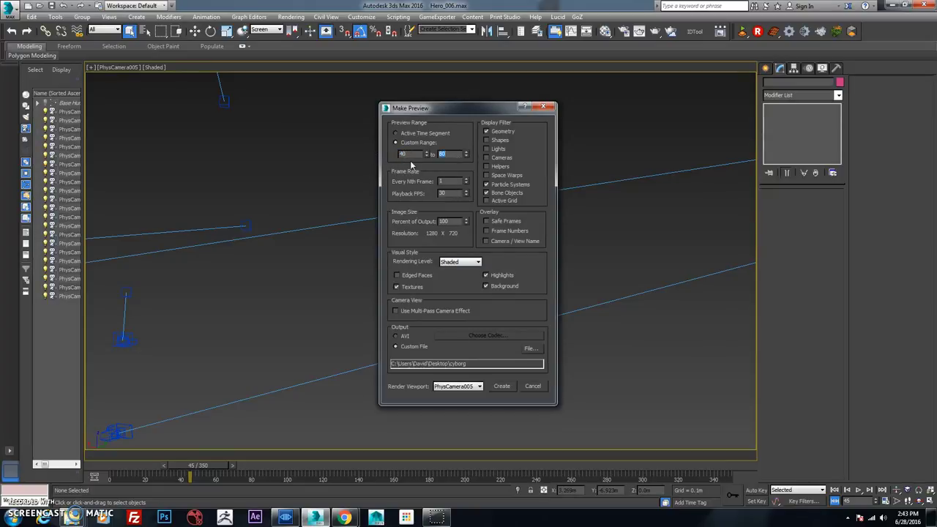
left_click(530, 349)
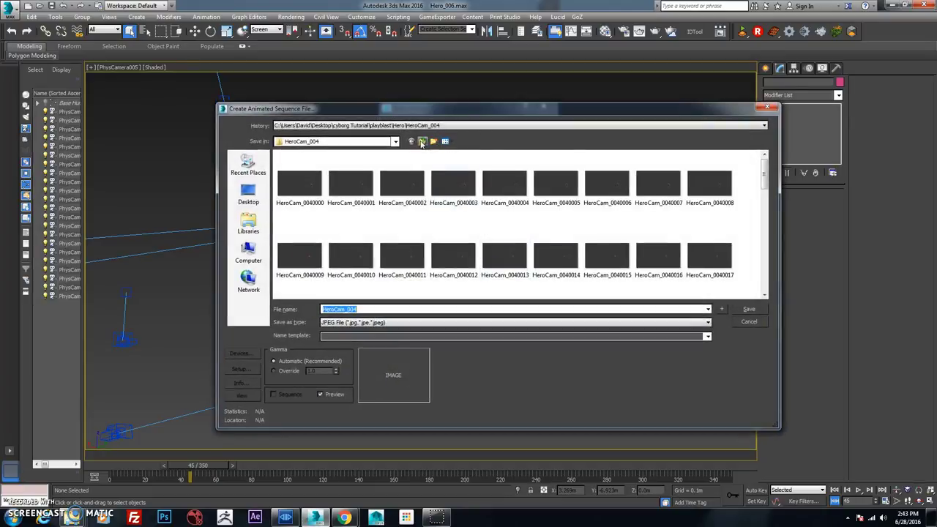
left_click(422, 142)
double_click(329, 205)
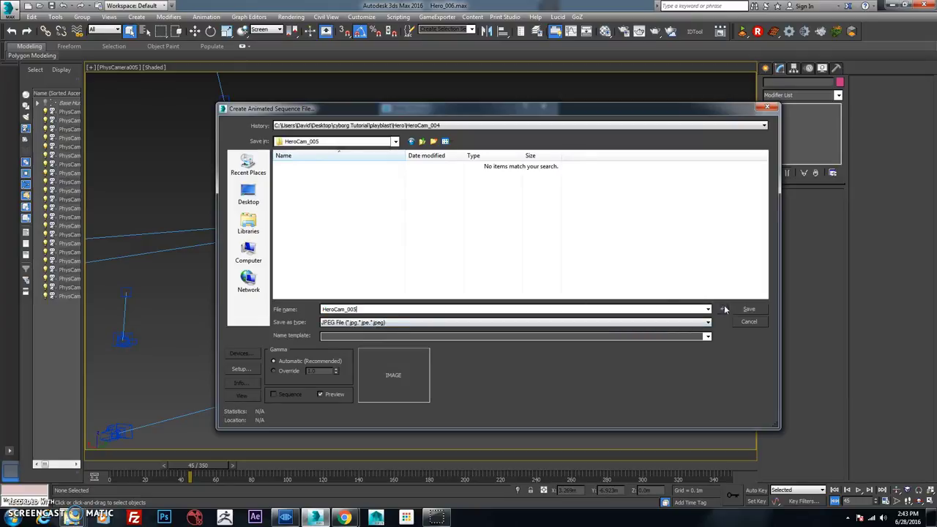
left_click(747, 309)
left_click(496, 328)
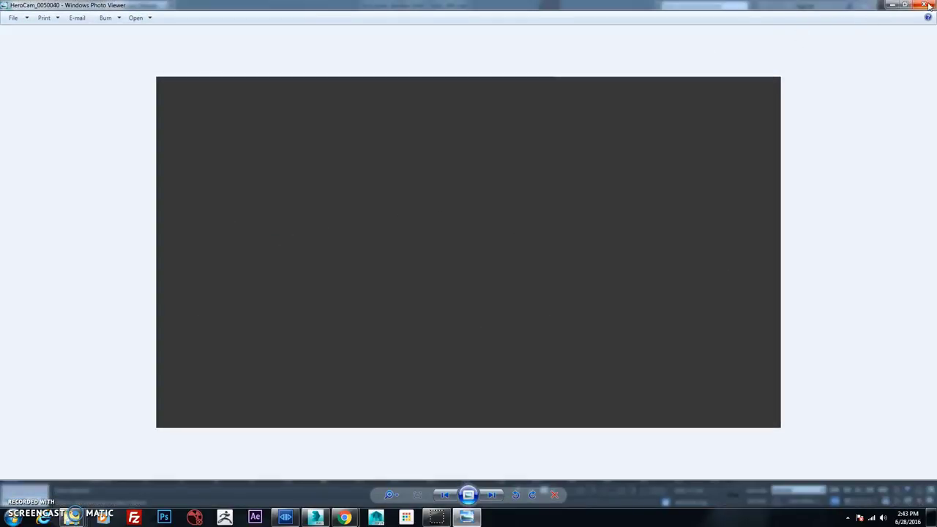
left_click(926, 5)
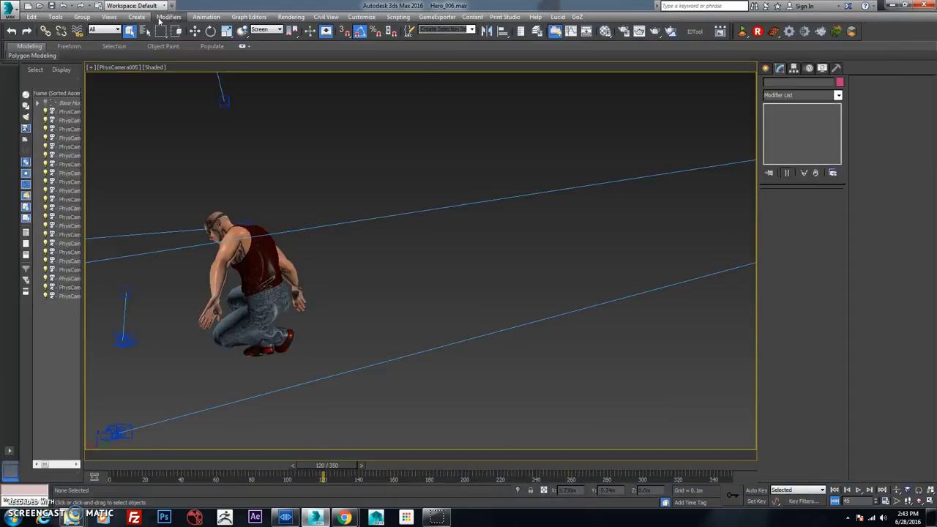
- Switch the viewport to PhysCamera006 and scrub back to around frame 57
left_click(123, 67)
mouse_move(174, 80)
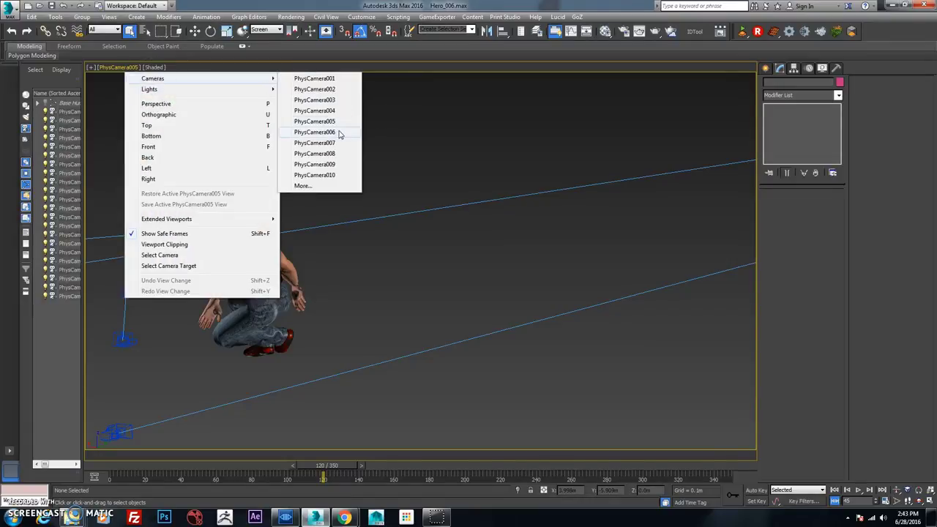
left_click(315, 132)
mouse_move(347, 473)
left_mouse_down()
mouse_move(212, 466)
mouse_move(339, 469)
left_mouse_up()
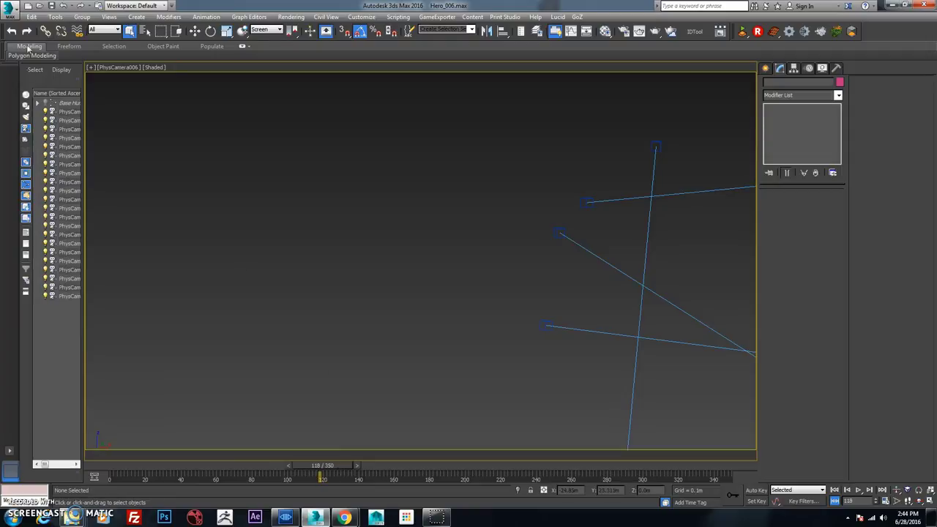
- Render the frames 40–120 preview as HeroCam_006 into the HeroCam_006 folder and close the viewer
left_click(55, 17)
mouse_move(142, 294)
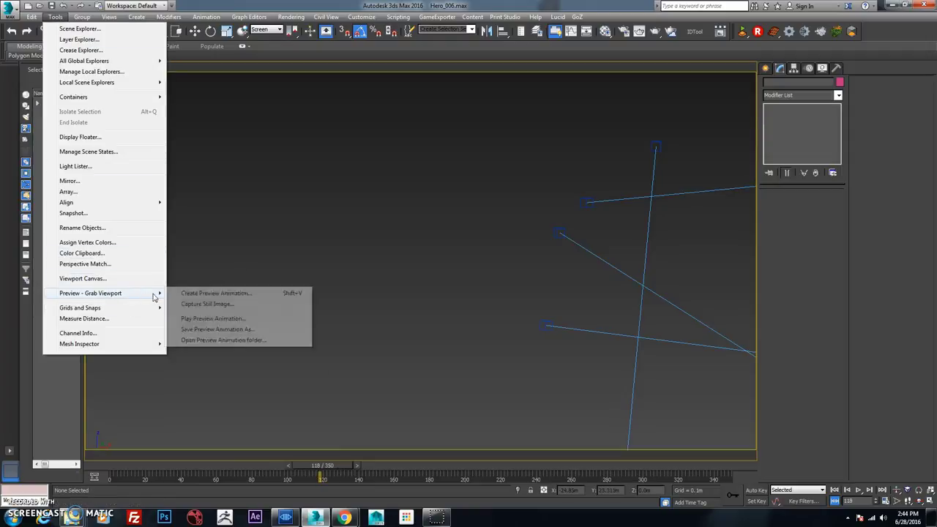
left_click(196, 294)
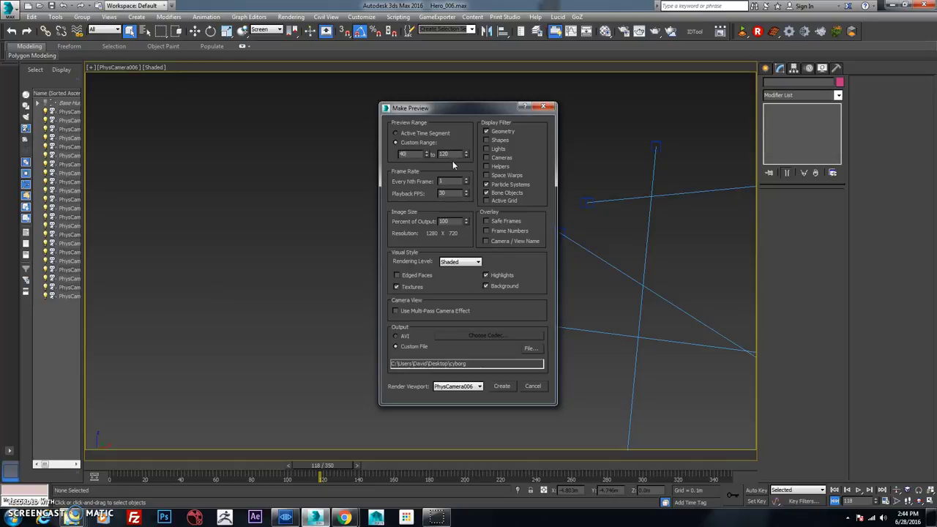
left_click(537, 351)
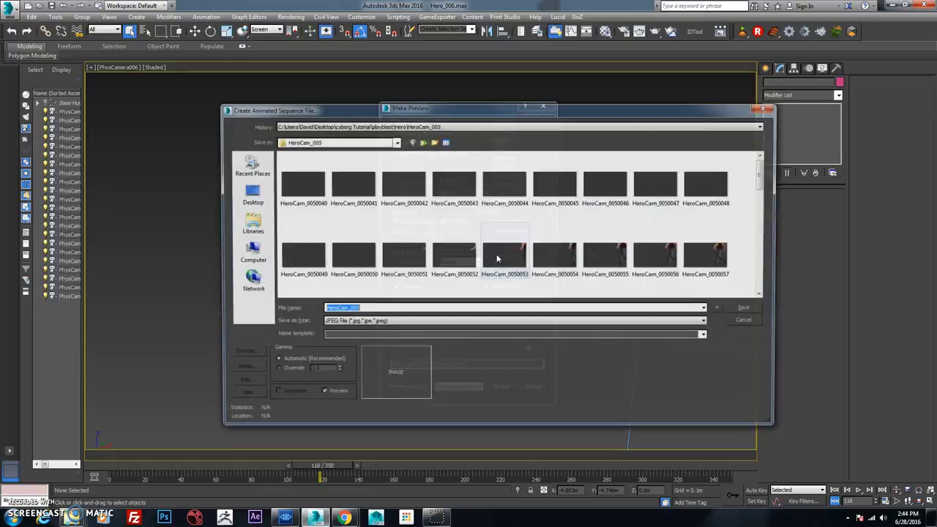
left_click(422, 142)
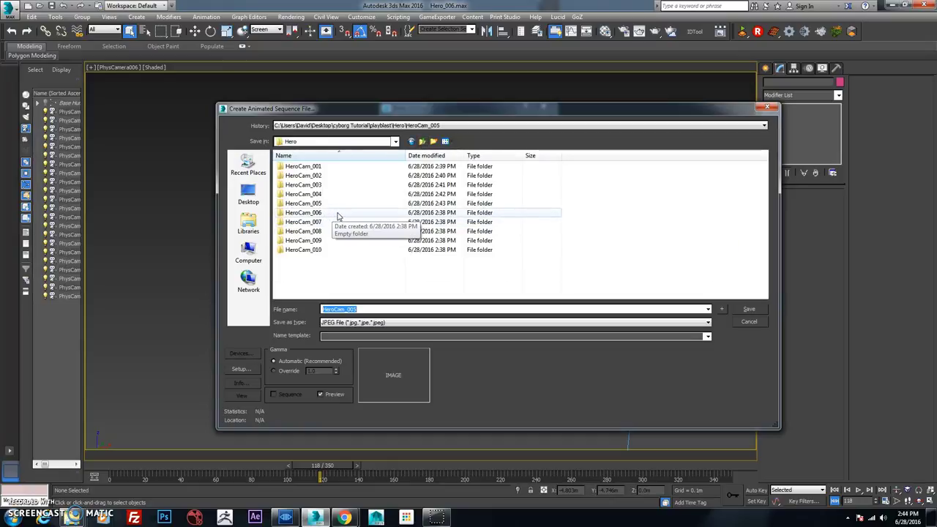
left_click(748, 323)
left_click(530, 348)
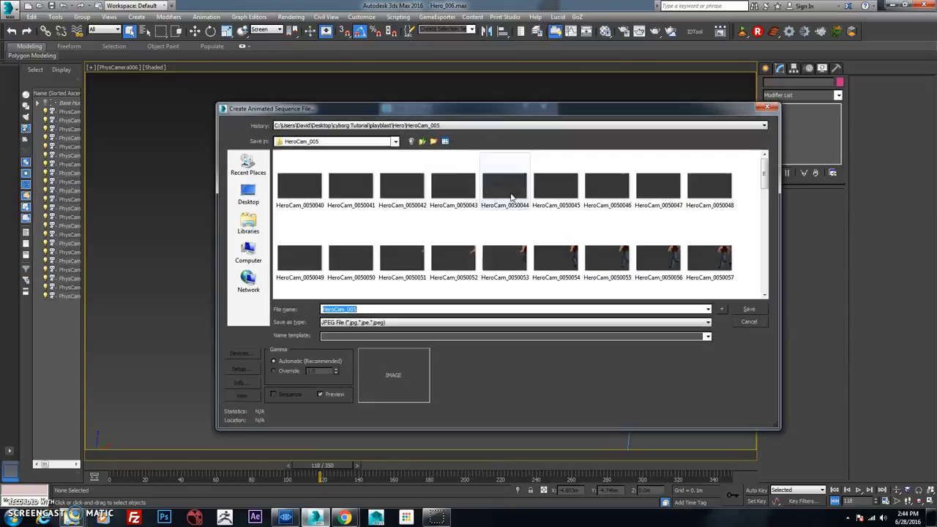
left_click(421, 141)
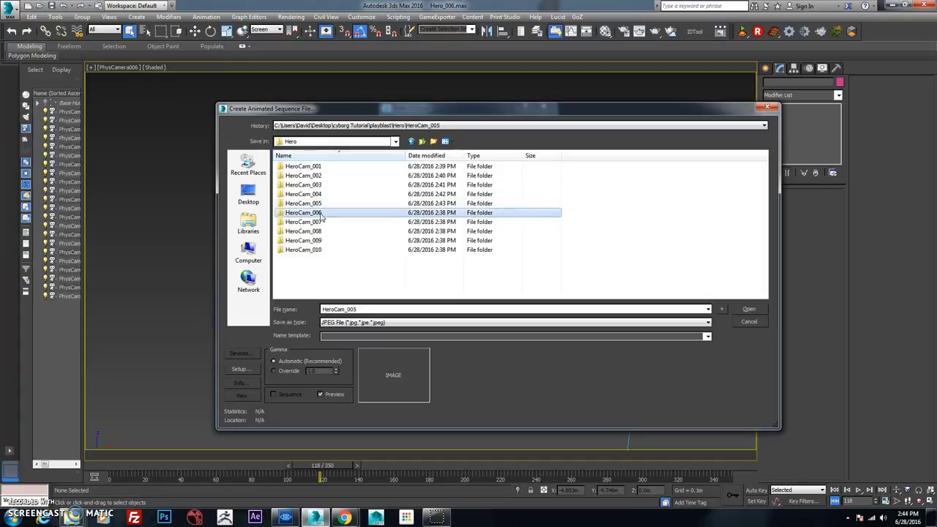
double_click(334, 218)
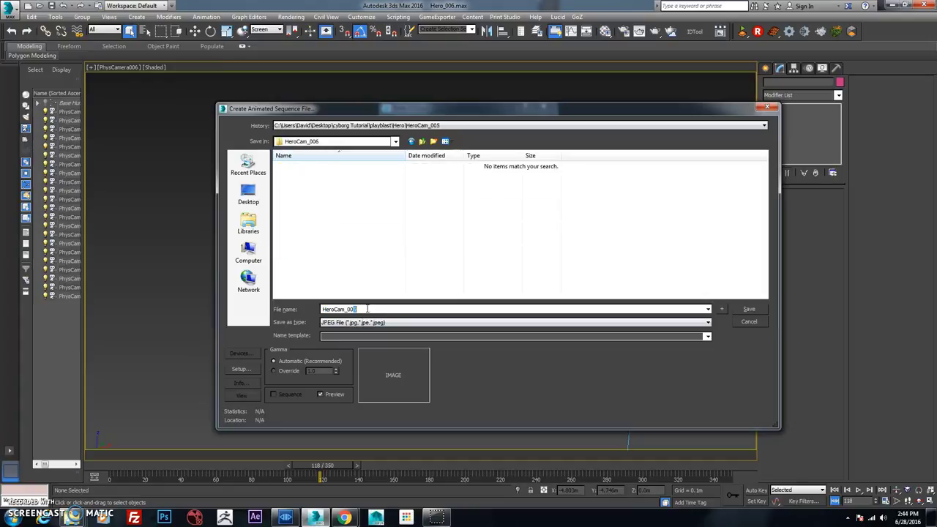
left_click(749, 309)
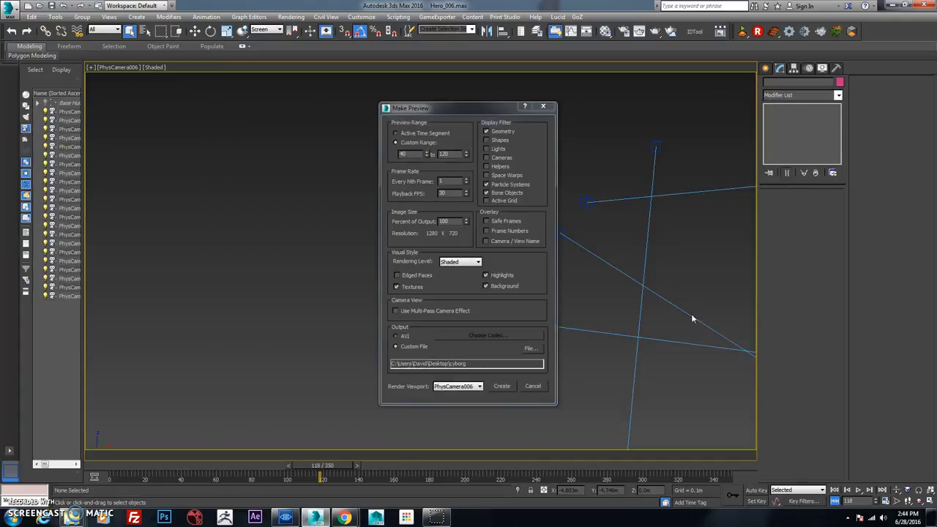
left_click(500, 388)
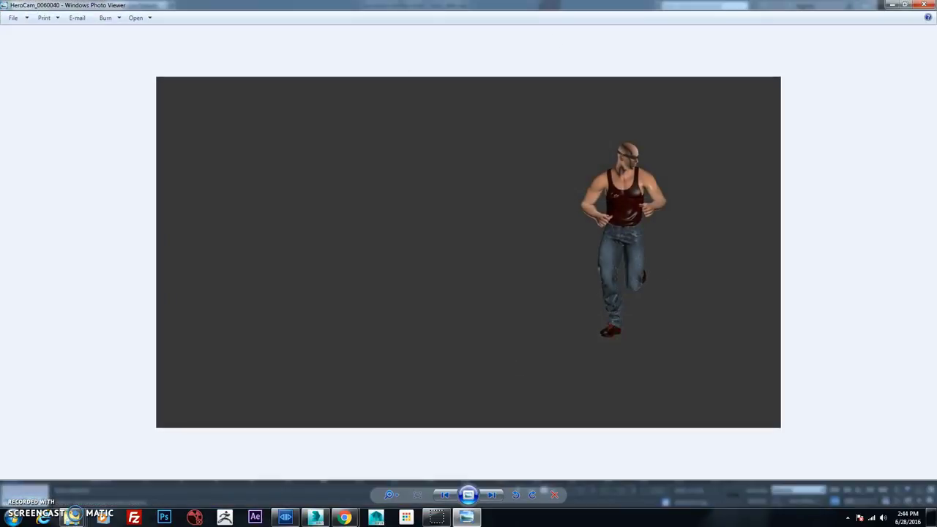
left_click(924, 6)
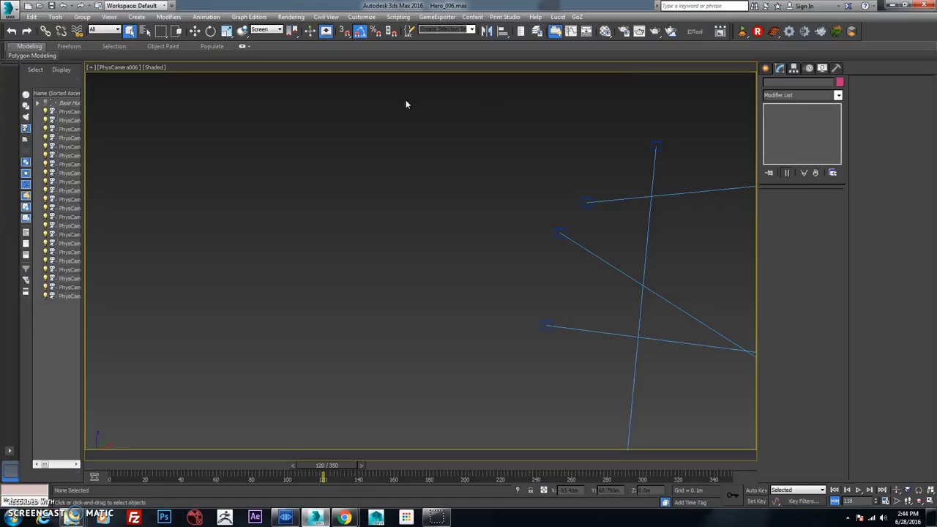
- Switch the viewport to PhysCamera007 and scrub back to around frame 70
left_click(131, 68)
mouse_move(168, 80)
left_click(319, 143)
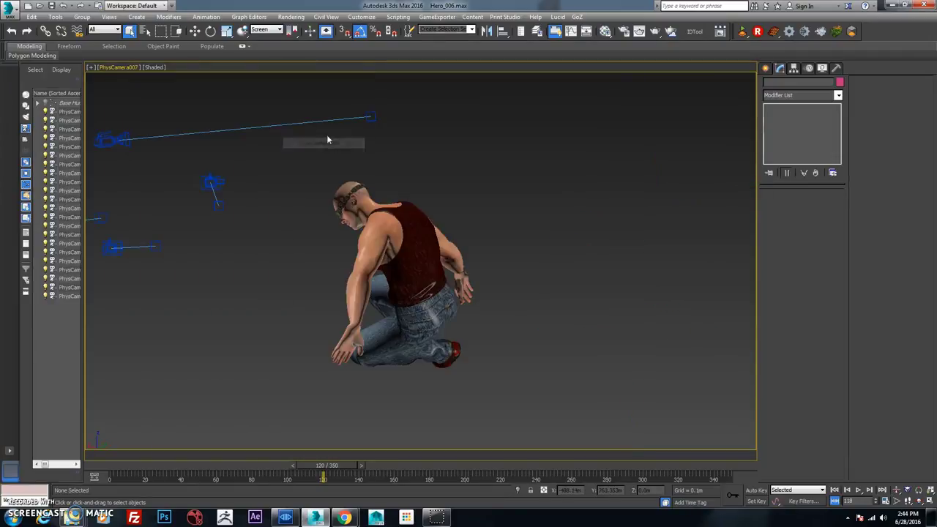
left_click_drag(351, 472, 383, 451)
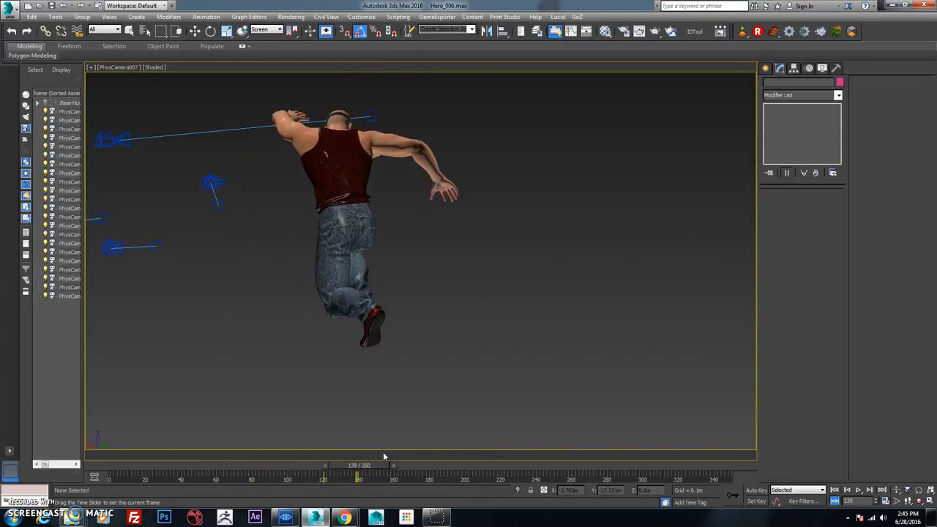
- Render a preview with the end frame edited (14 entered) as HeroCam_007 in its folder, then close the viewer
left_click(56, 17)
mouse_move(128, 297)
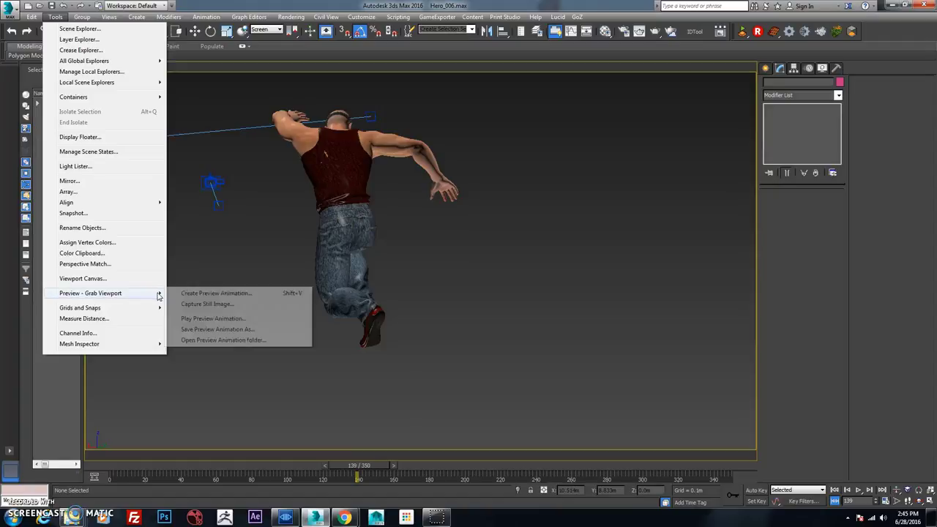
left_click(214, 293)
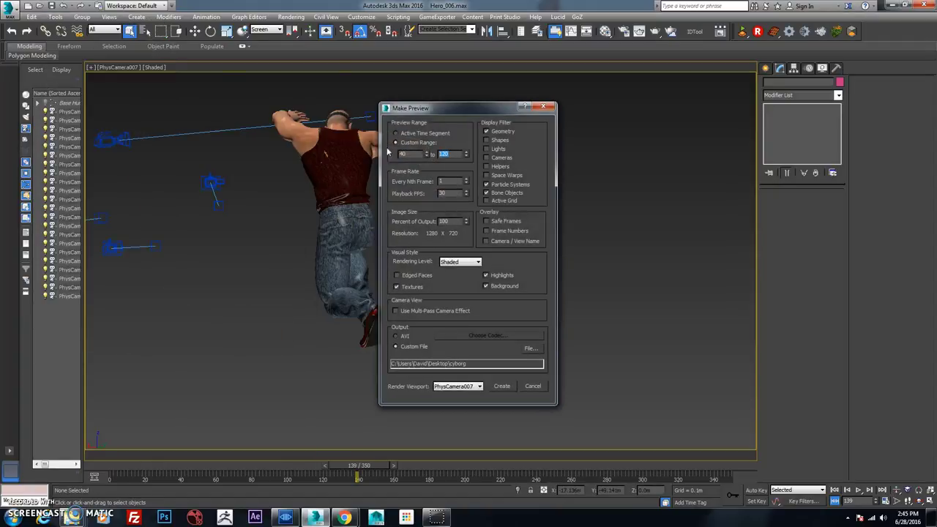
type("14")
left_click(528, 350)
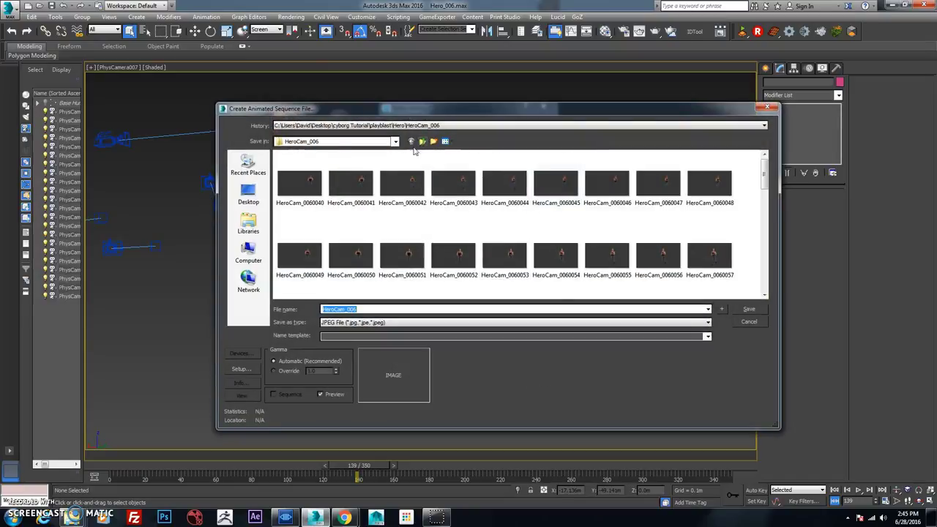
left_click(410, 141)
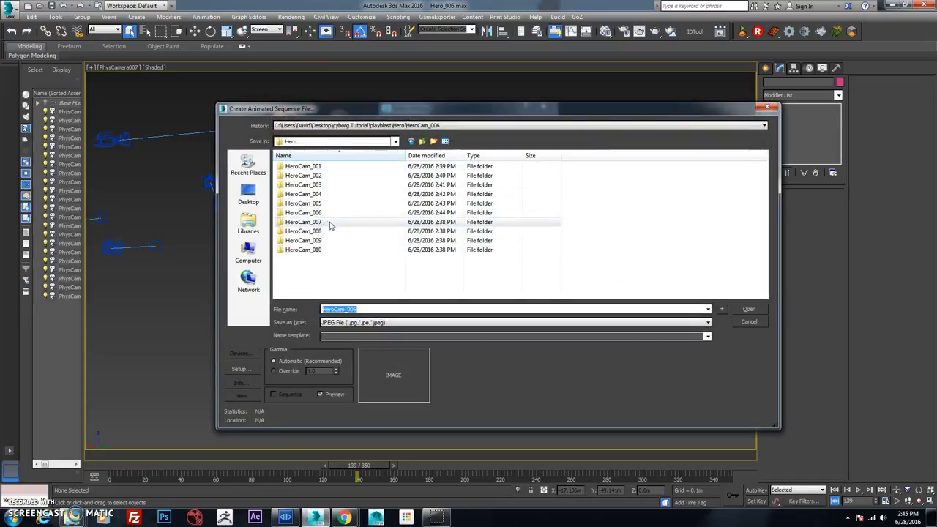
double_click(303, 221)
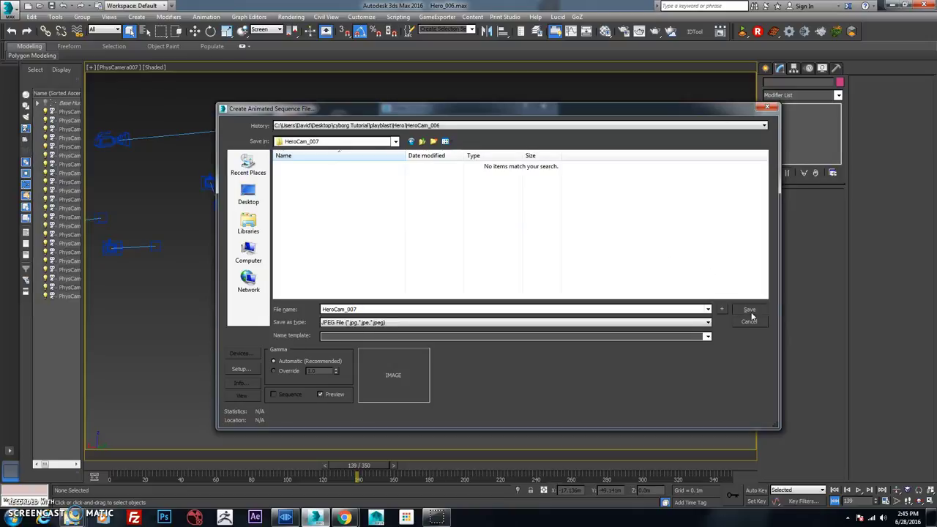
left_click(750, 310)
left_click(514, 386)
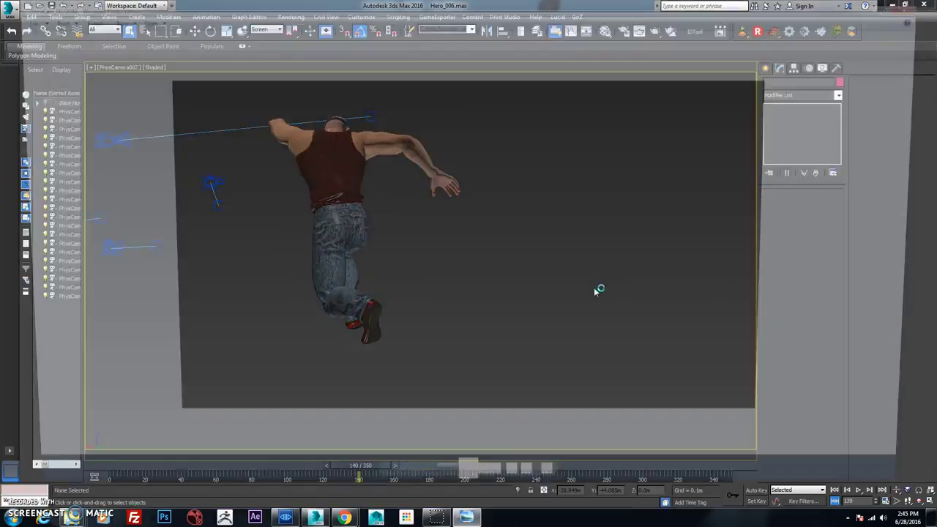
key("alt+F4")
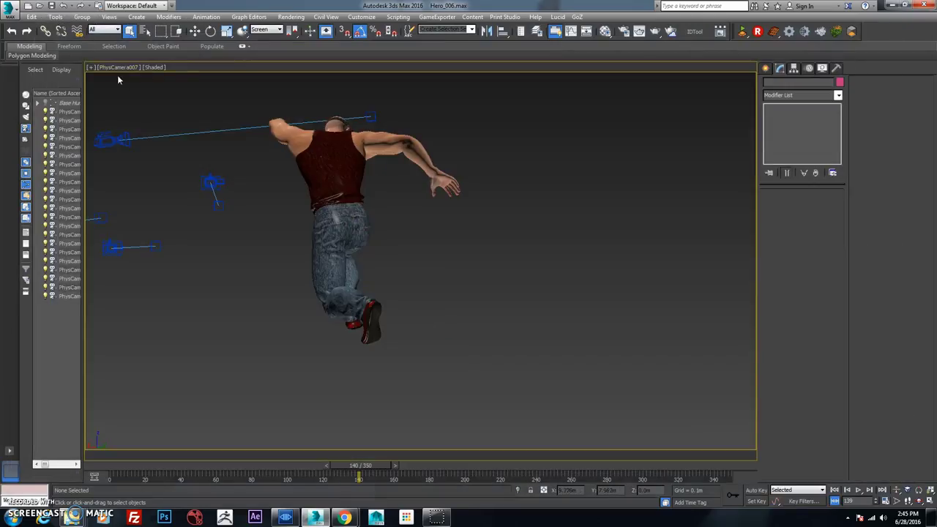
- Switch the viewport to PhysCamera008 and scrub through the character's animation
left_click(117, 67)
mouse_move(245, 80)
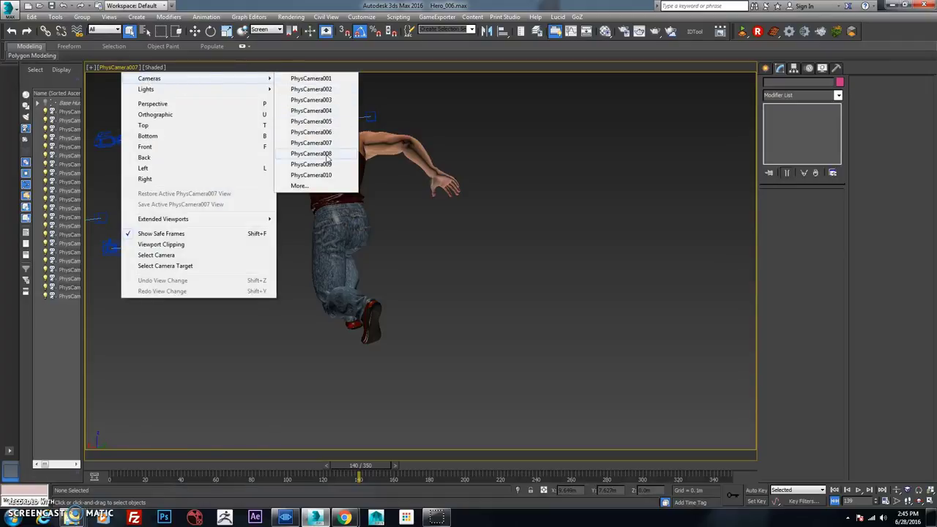
left_click(312, 154)
left_click(56, 16)
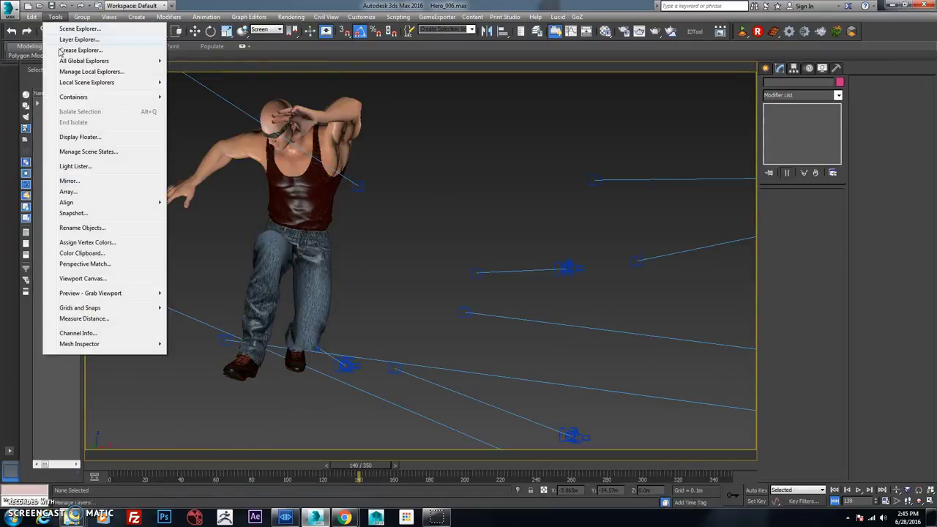
mouse_move(107, 294)
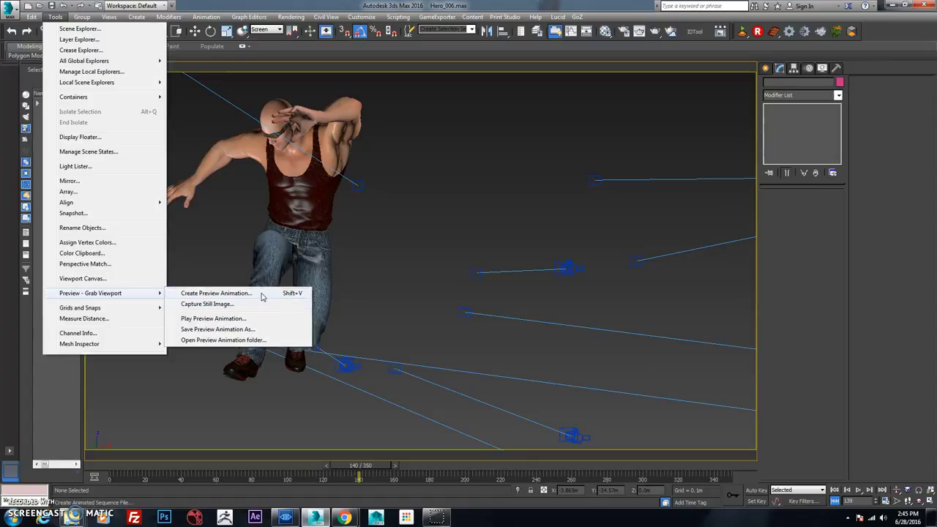
left_click(451, 439)
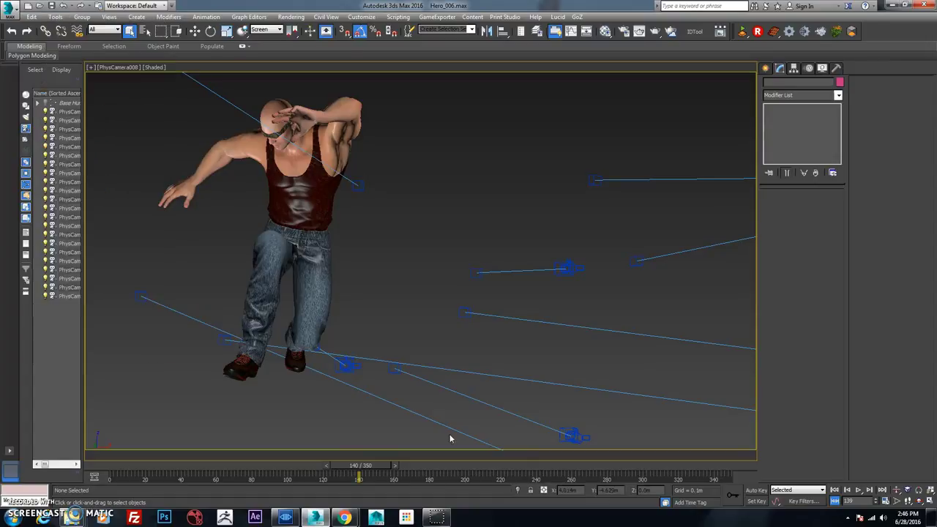
left_click_drag(357, 468, 256, 465)
- Render the frames 80–200 preview into the HeroCam_008 folder and close the viewer
left_click(55, 18)
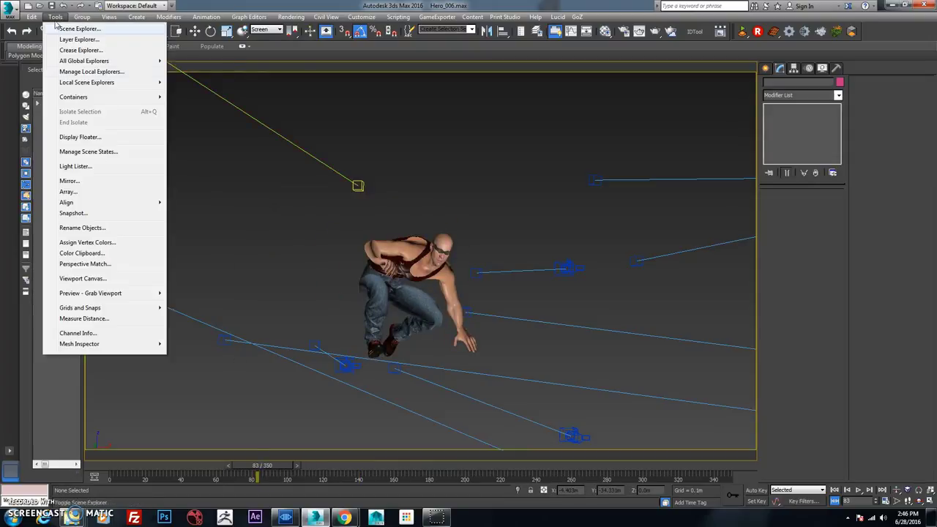
mouse_move(157, 297)
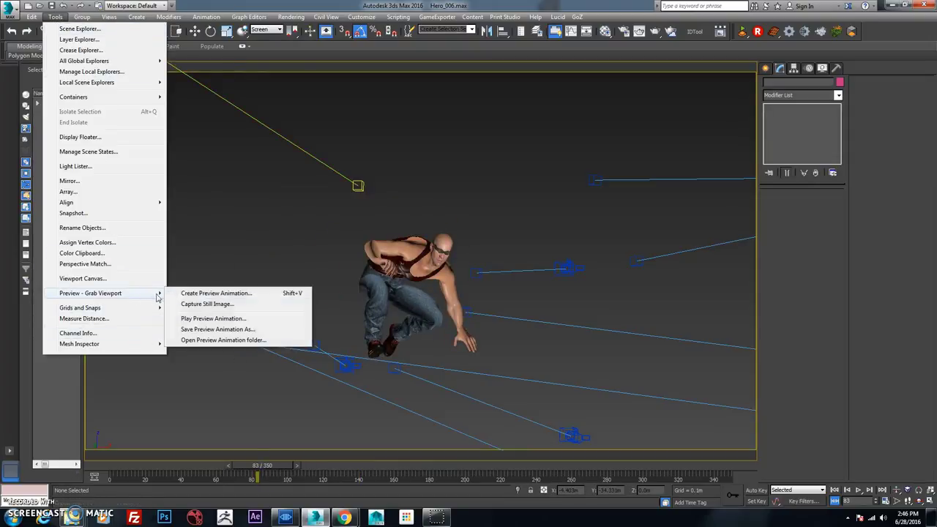
left_click(220, 293)
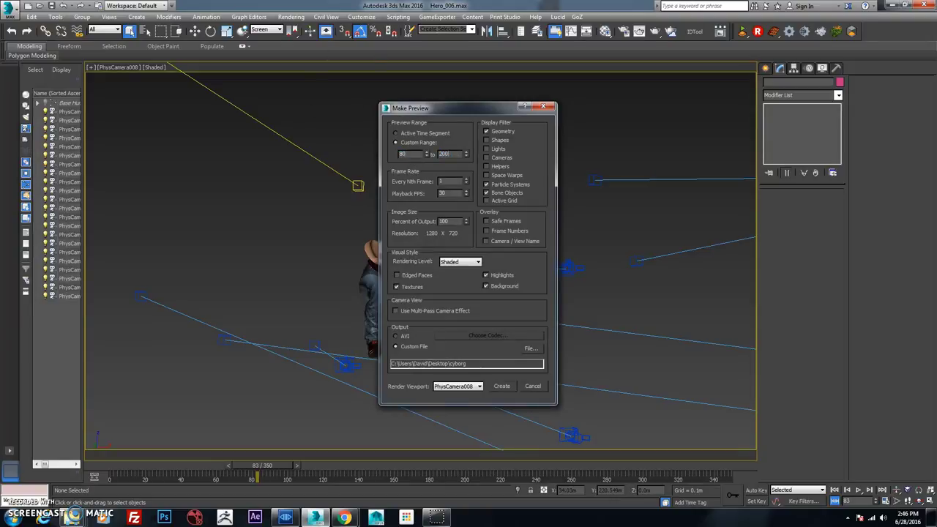
left_click(539, 352)
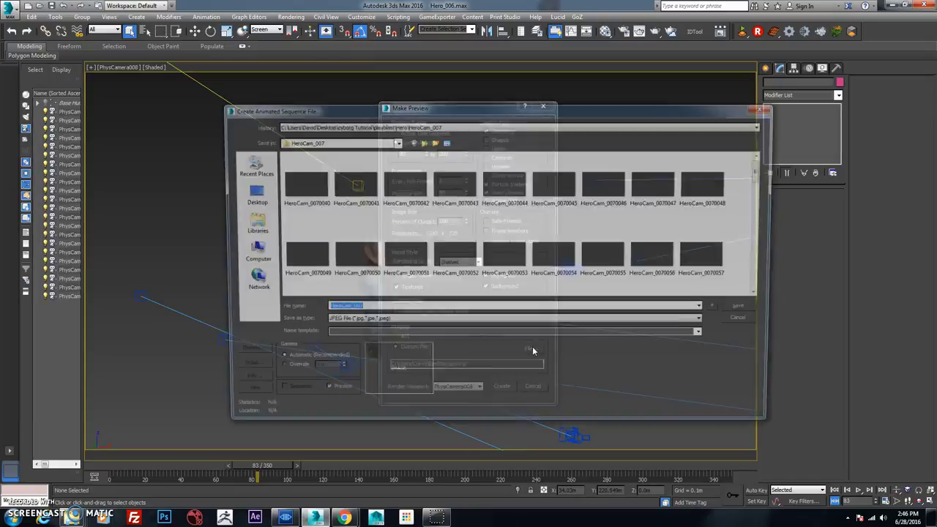
left_click(422, 141)
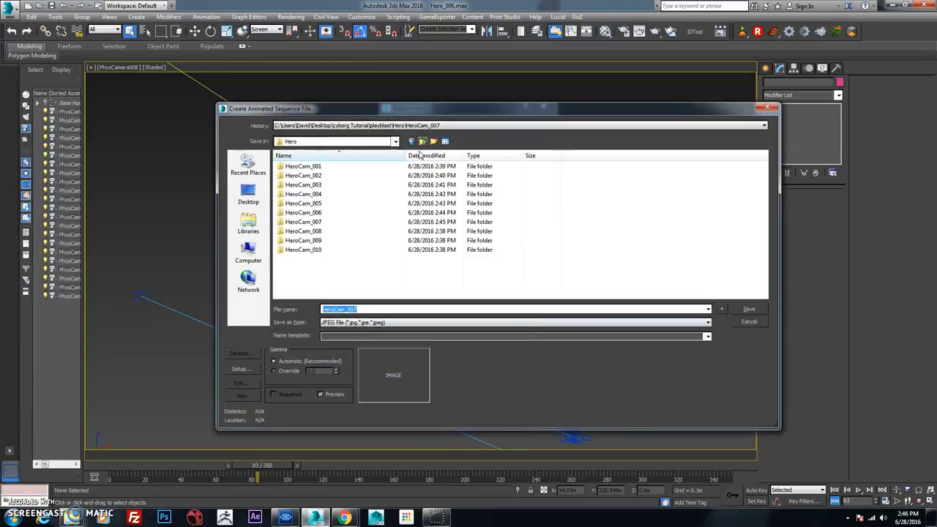
right_click(338, 271)
left_click(322, 232)
double_click(322, 231)
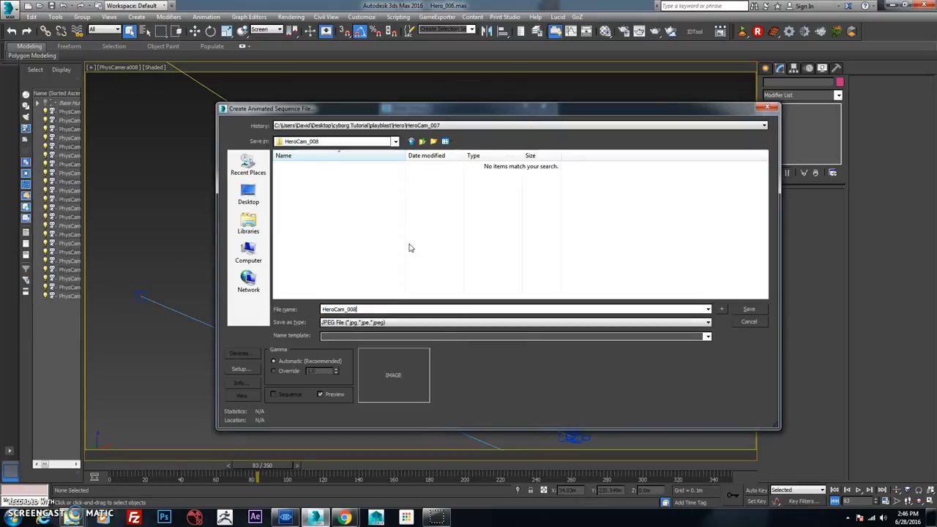
left_click(747, 309)
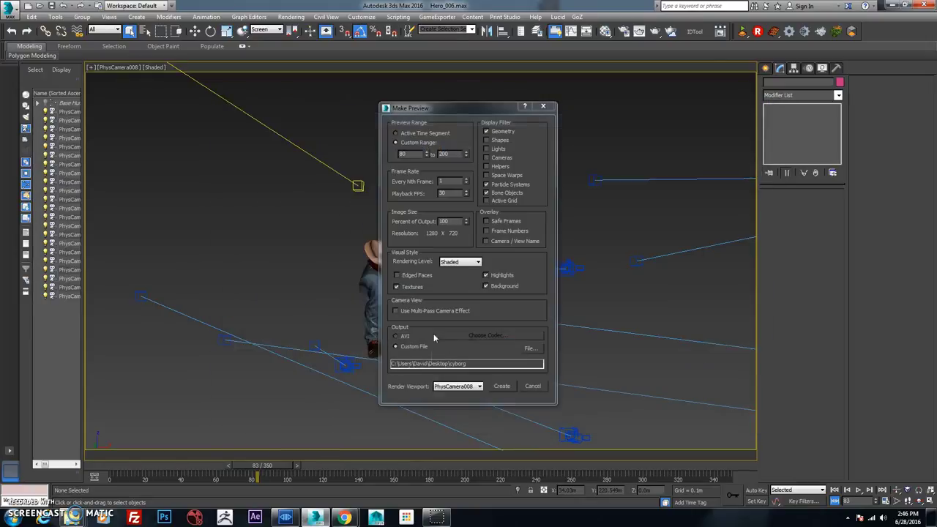
left_click(501, 384)
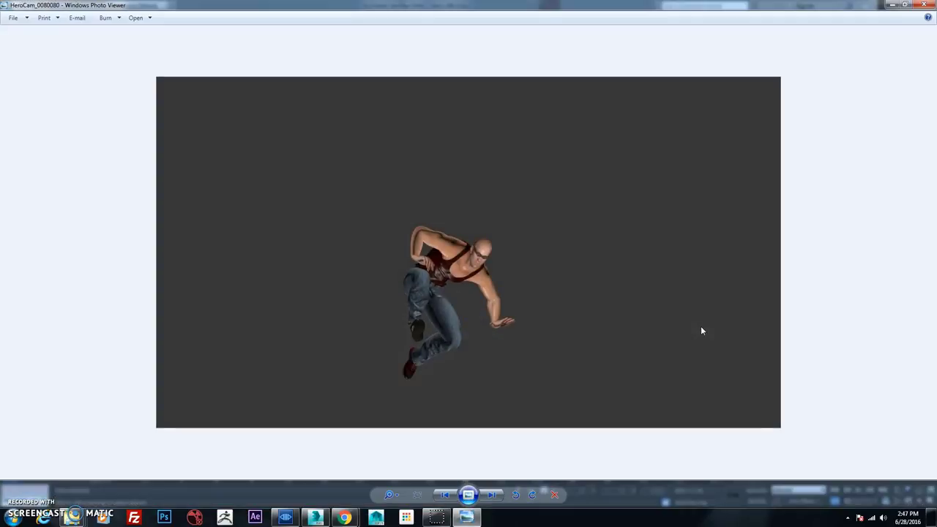
left_click(928, 5)
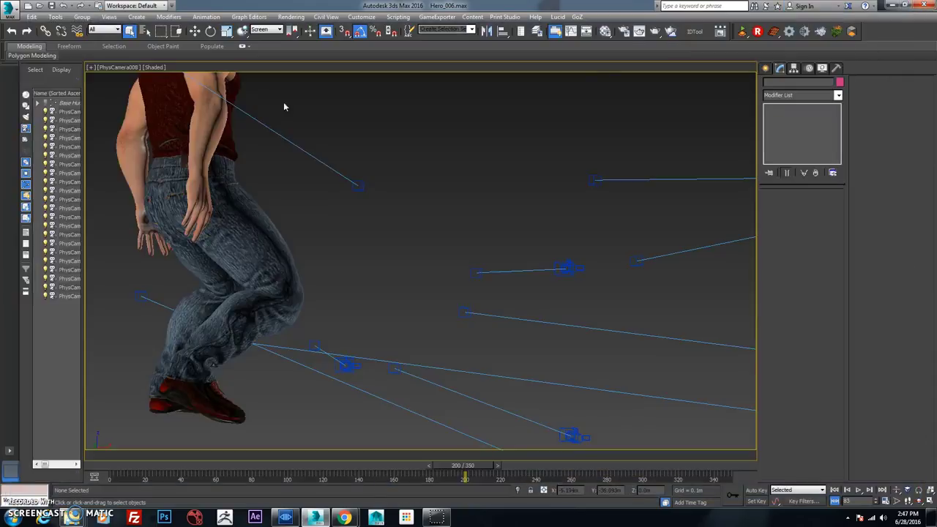
- Switch the viewport to PhysCamera009 and scrub back to earlier frames
left_click(117, 66)
mouse_move(146, 78)
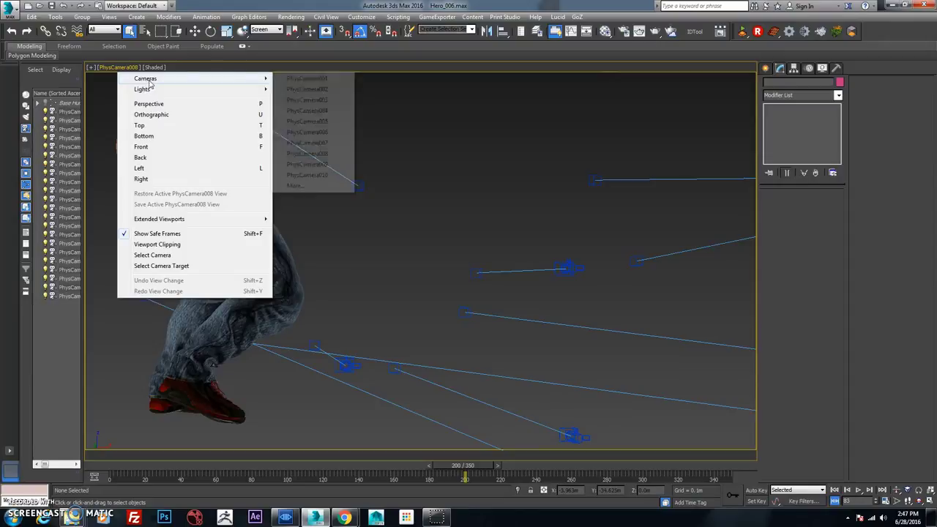
left_click(299, 168)
left_click_drag(455, 466, 479, 458)
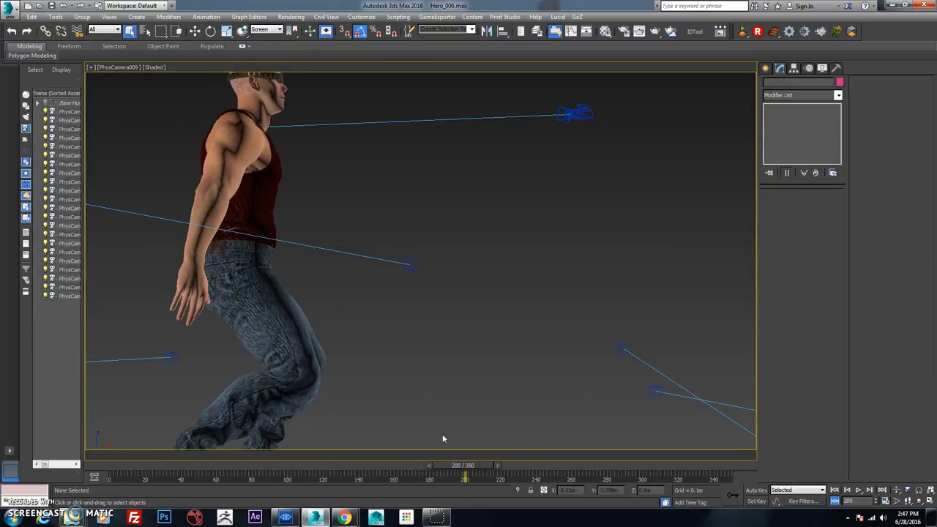
- Render the frames 80–210 preview as HeroCam_009 into the empty HeroCam_009 folder
left_click(55, 17)
mouse_move(126, 293)
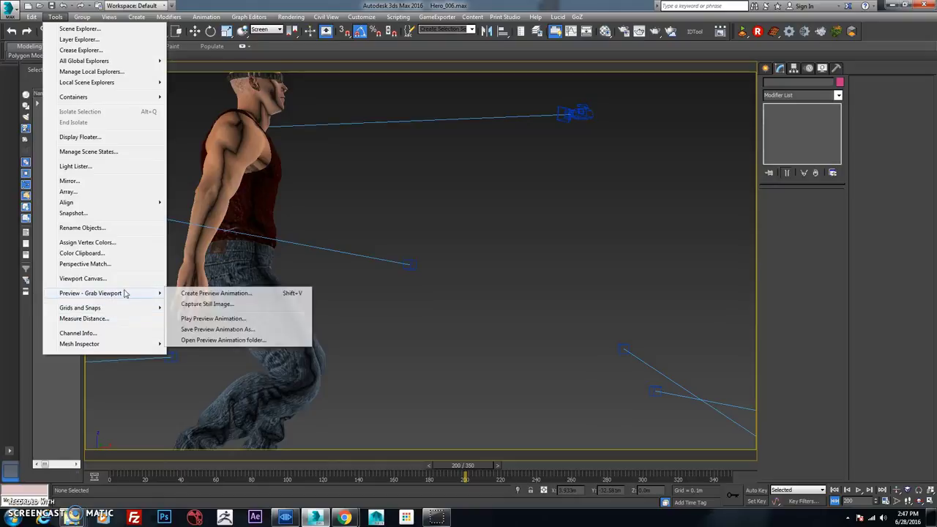
left_click(231, 295)
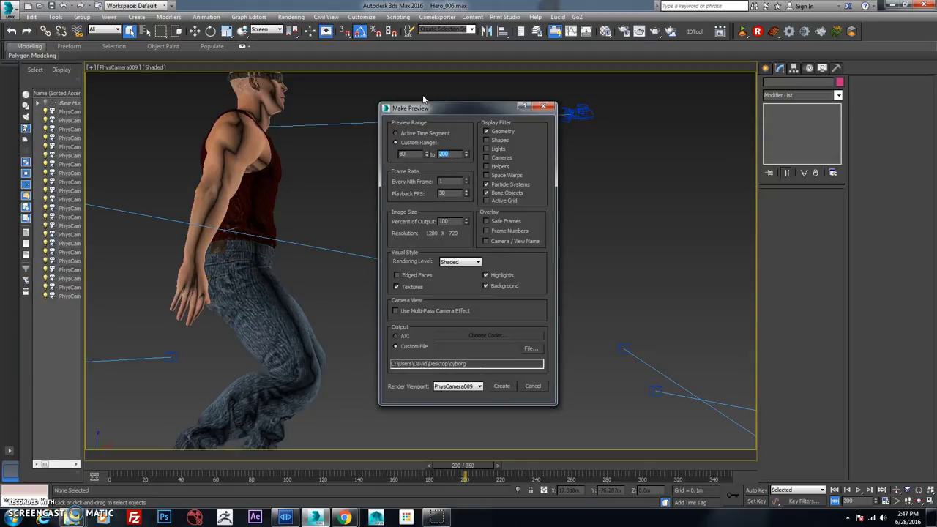
left_click(528, 349)
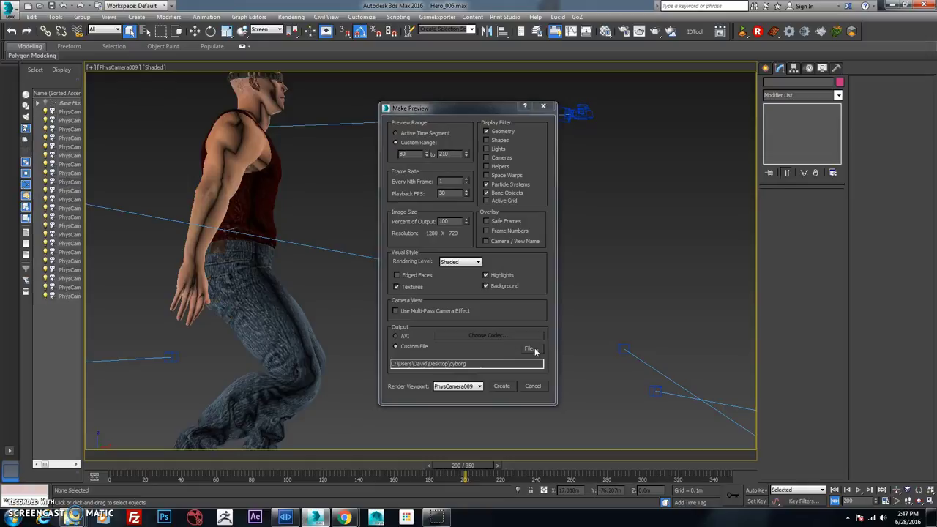
left_click(424, 142)
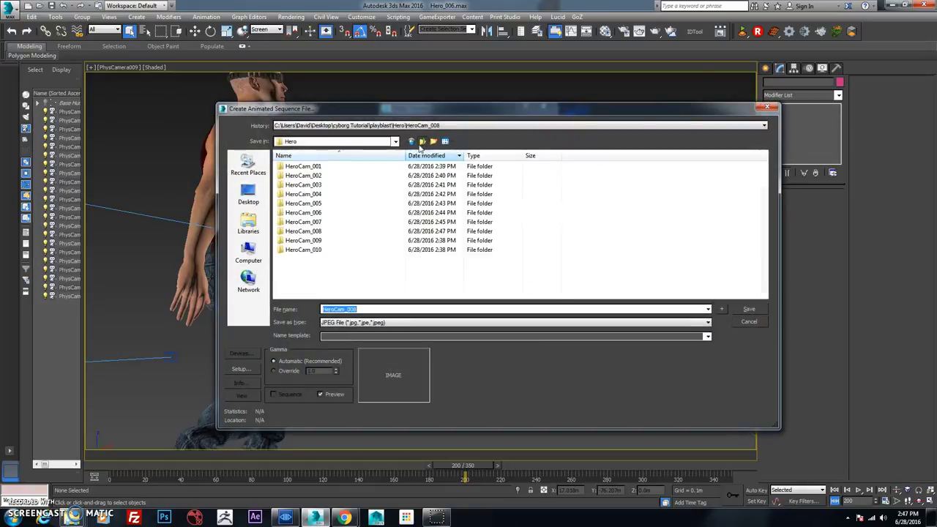
double_click(325, 241)
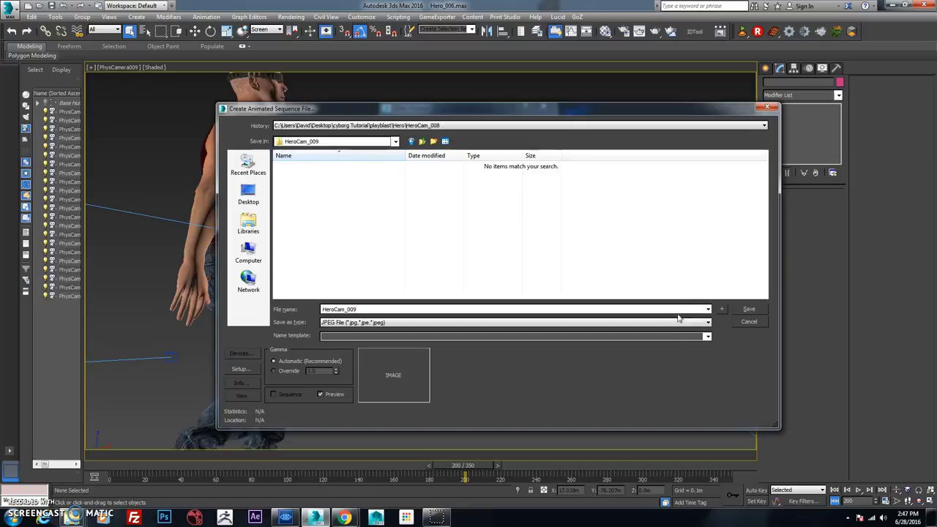
left_click(753, 311)
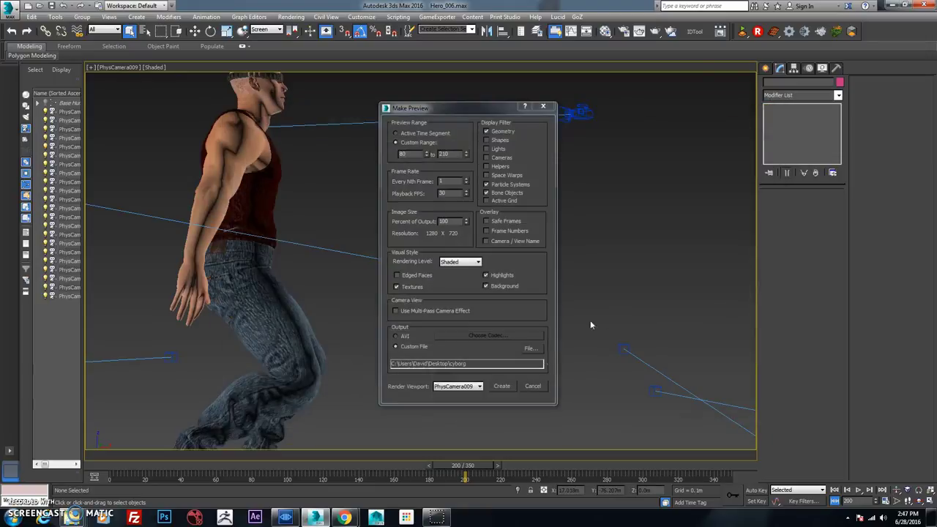
left_click(501, 387)
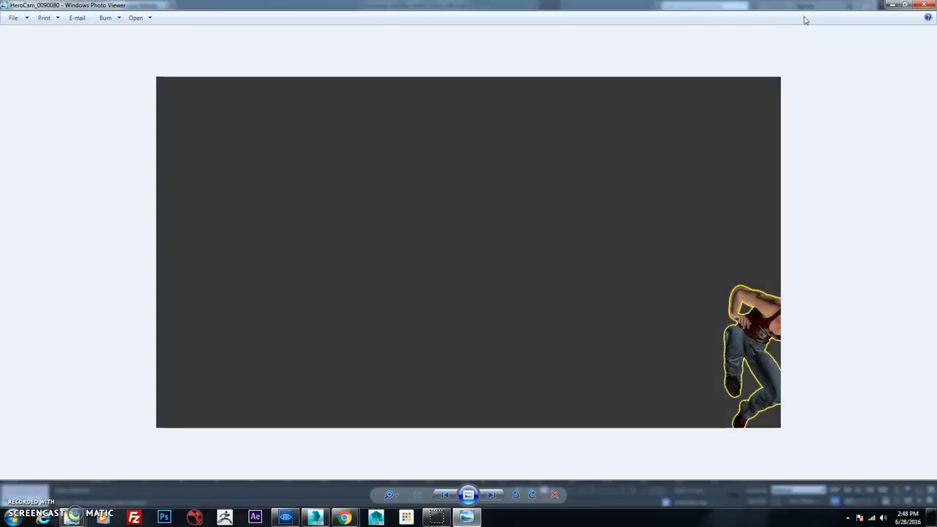
- Close the previous preview, switch the viewport to PhysCamera010, and scrub back
left_click(924, 5)
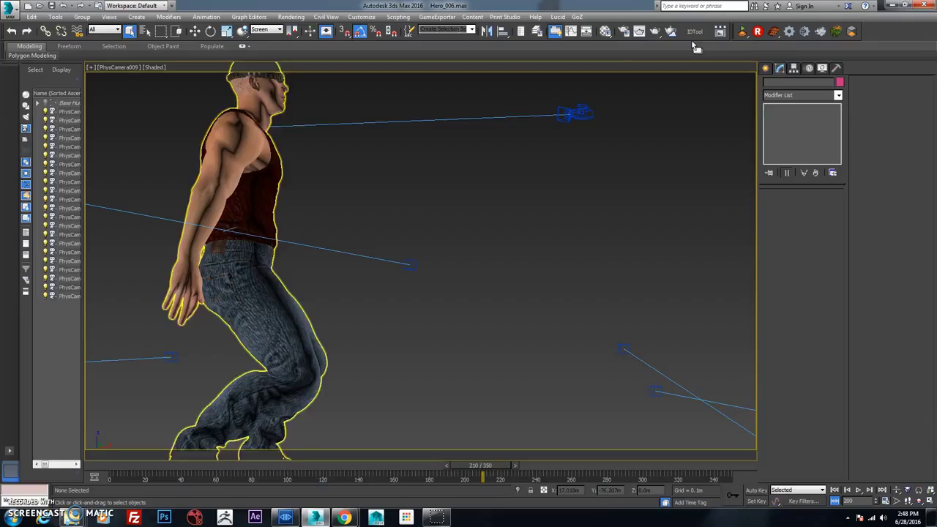
left_click(126, 68)
mouse_move(173, 79)
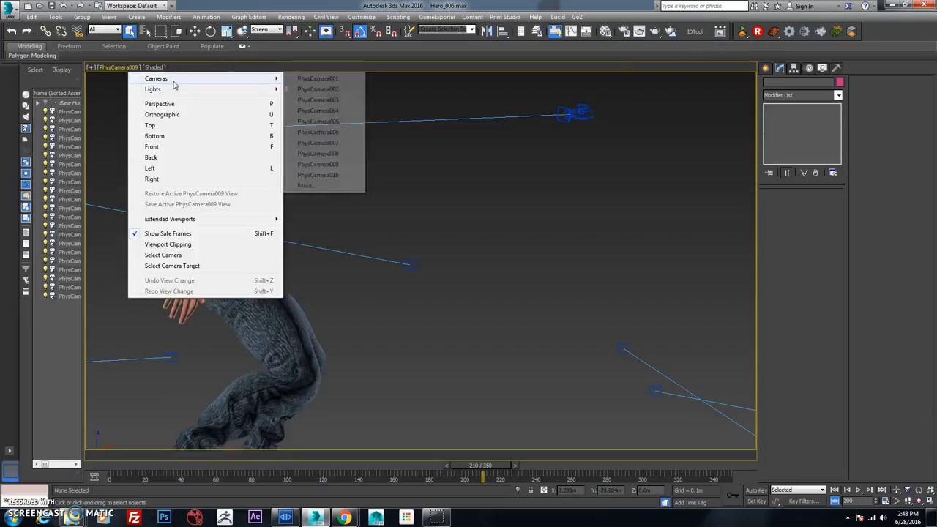
left_click(333, 175)
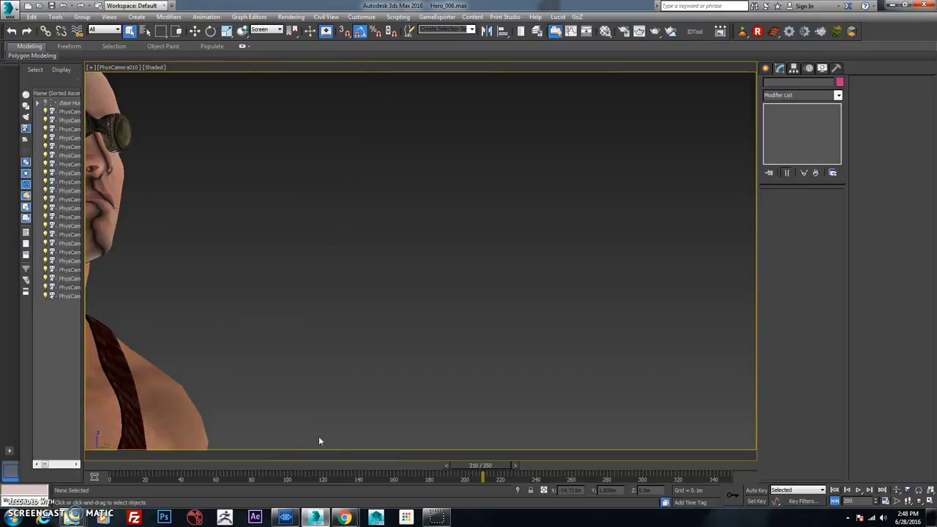
left_click_drag(509, 465, 413, 460)
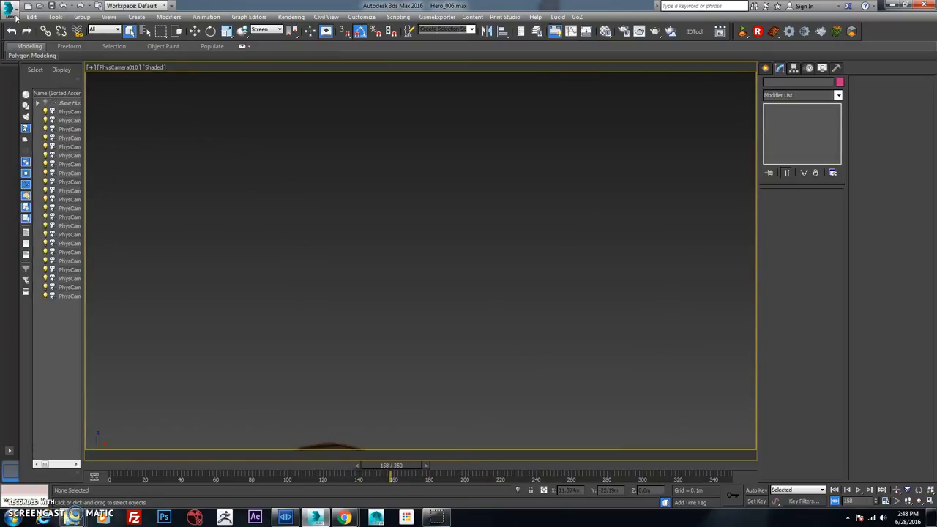
- Set the preview start frame to 160 and the output to the HeroCam_010 folder
left_click(55, 16)
mouse_move(137, 295)
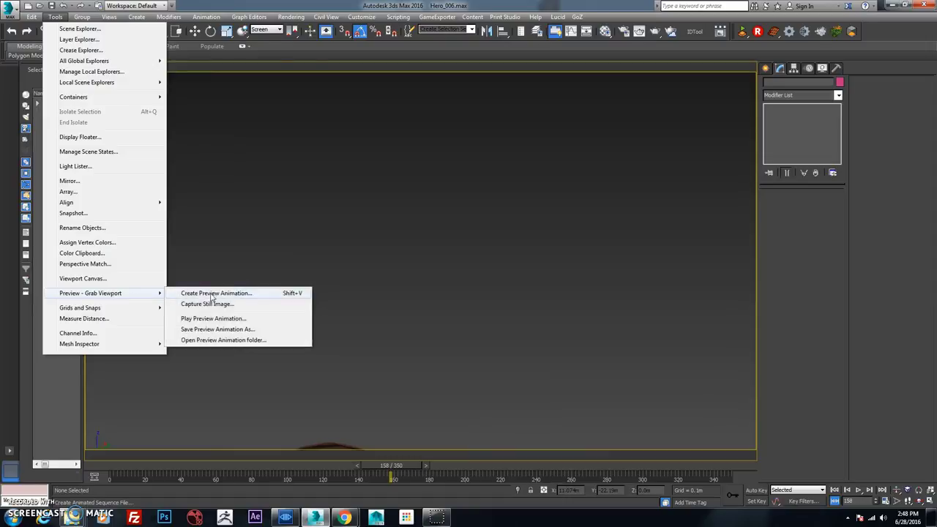
left_click(213, 294)
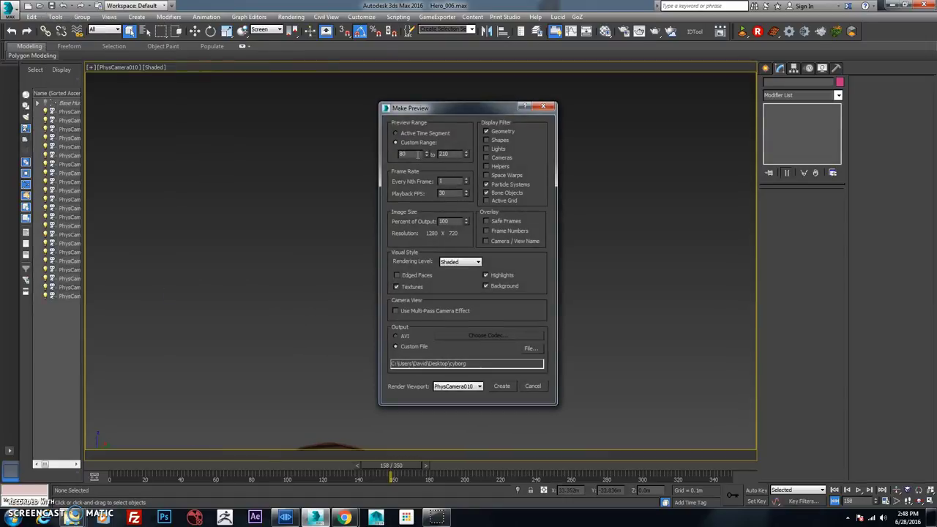
type("160")
left_click(530, 350)
left_click(422, 142)
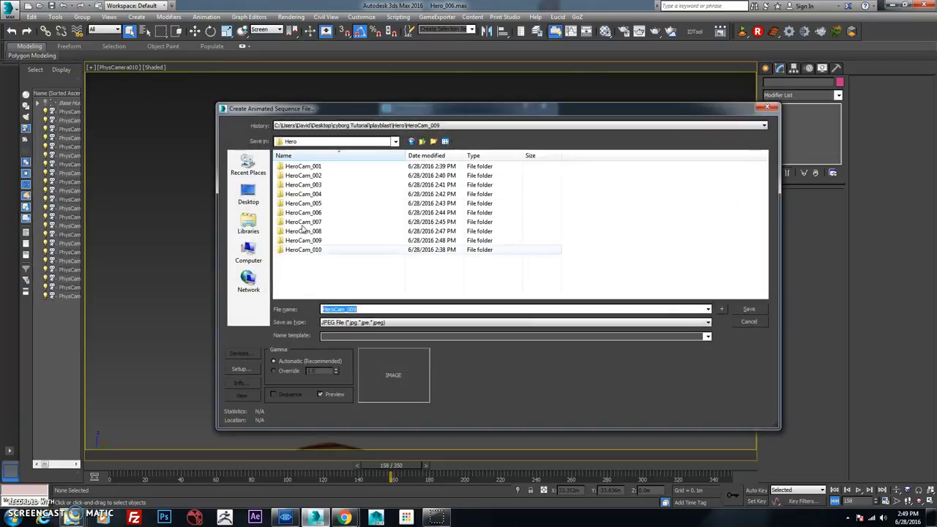
double_click(311, 250)
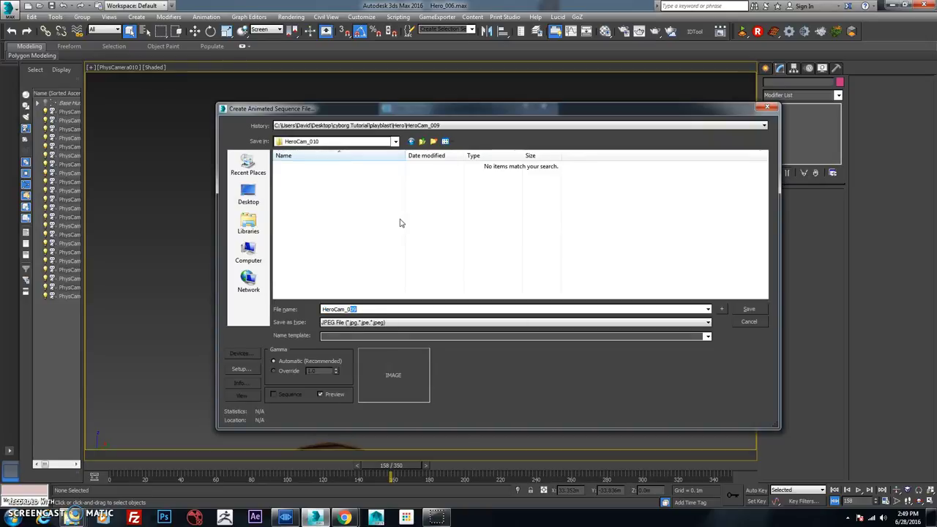
left_click(757, 311)
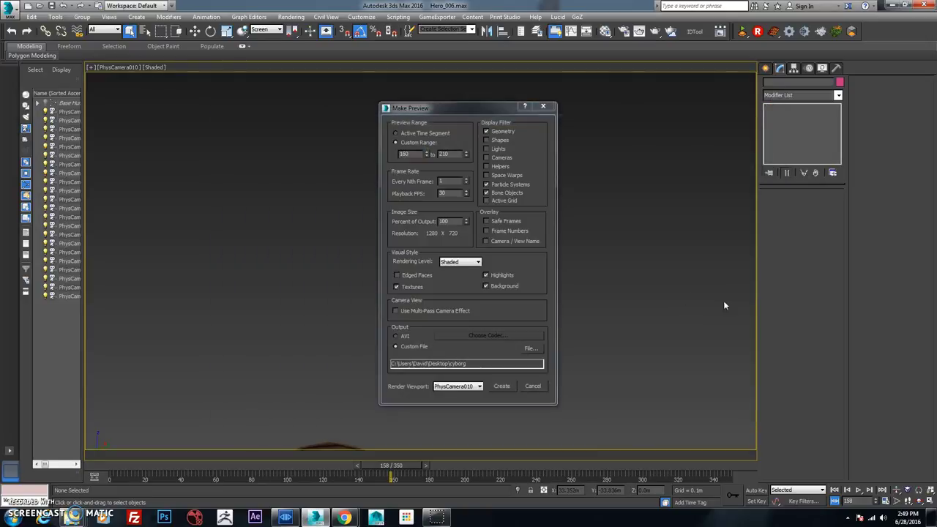
- Reconfirm the HeroCam_010 output, render the frames 160–210 preview, and close the viewer
left_click(505, 387)
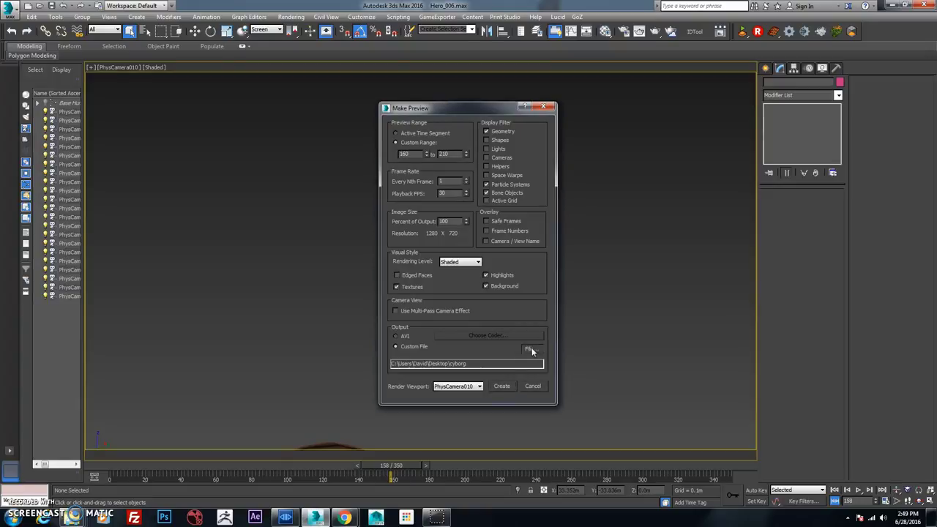
left_click(530, 350)
left_click(749, 323)
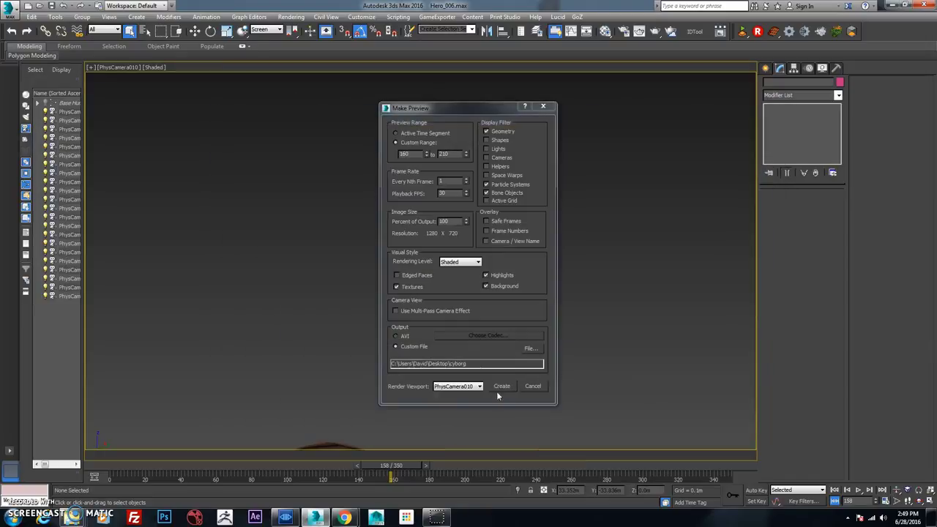
left_click(505, 387)
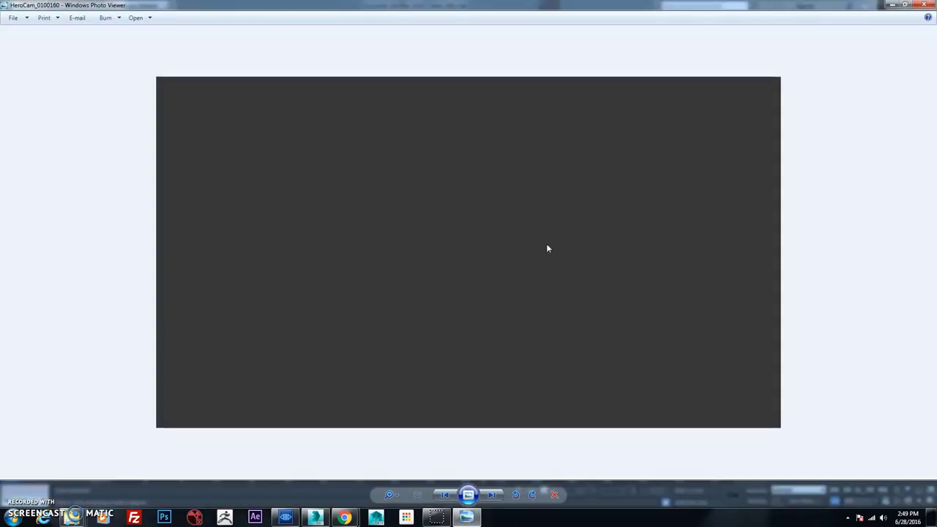
left_click(924, 6)
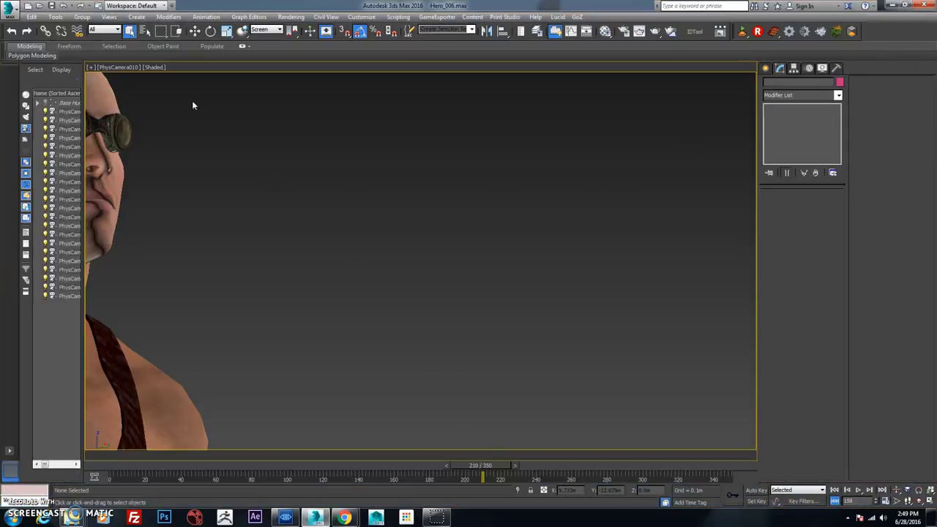
- Switch the viewport to PhysCamera011 from the camera list and scrub to check the shot
left_click(137, 69)
mouse_move(157, 83)
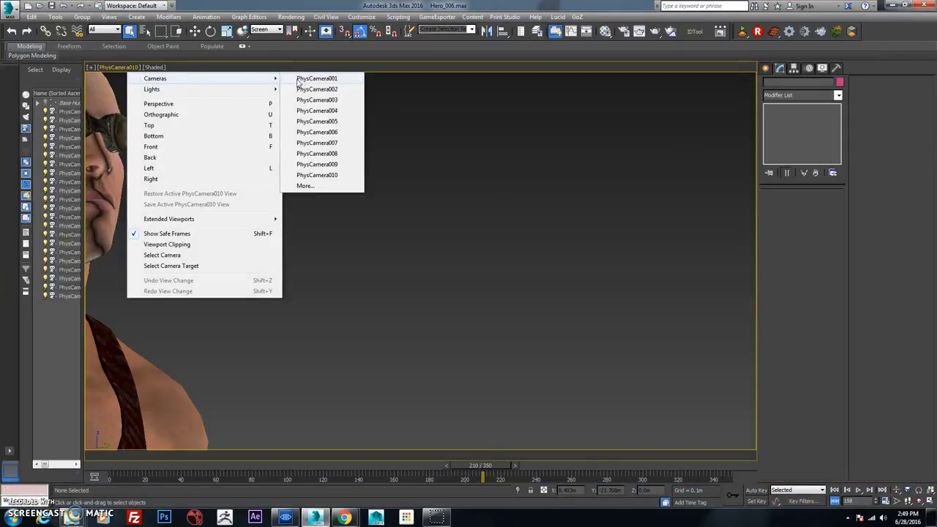
left_click(315, 186)
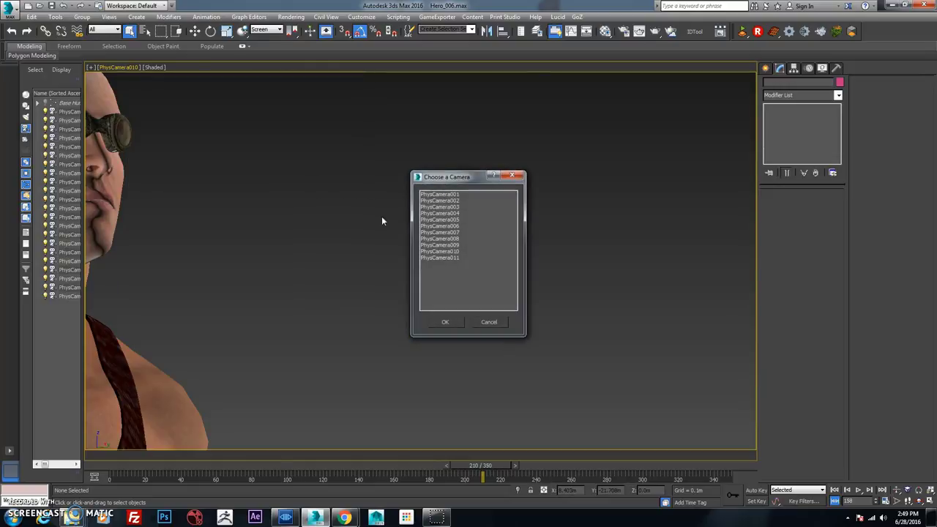
double_click(456, 257)
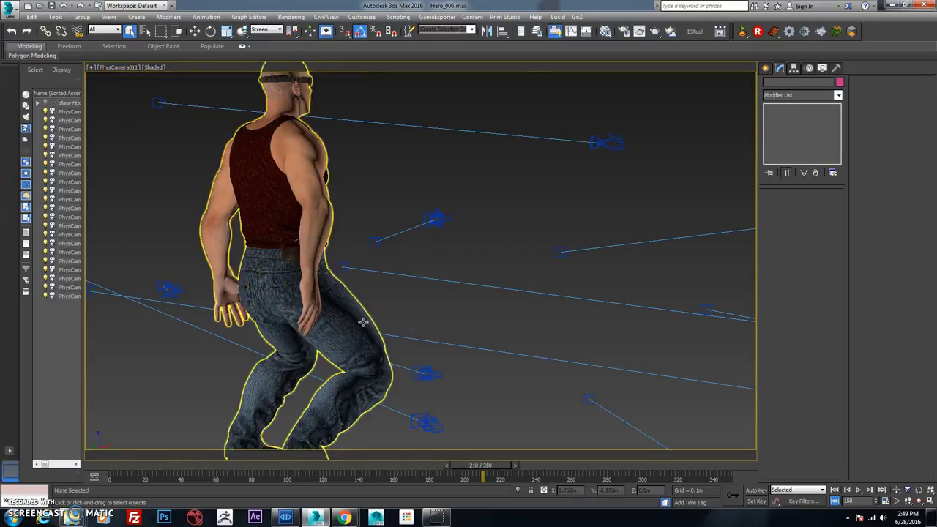
left_click_drag(490, 465, 294, 465)
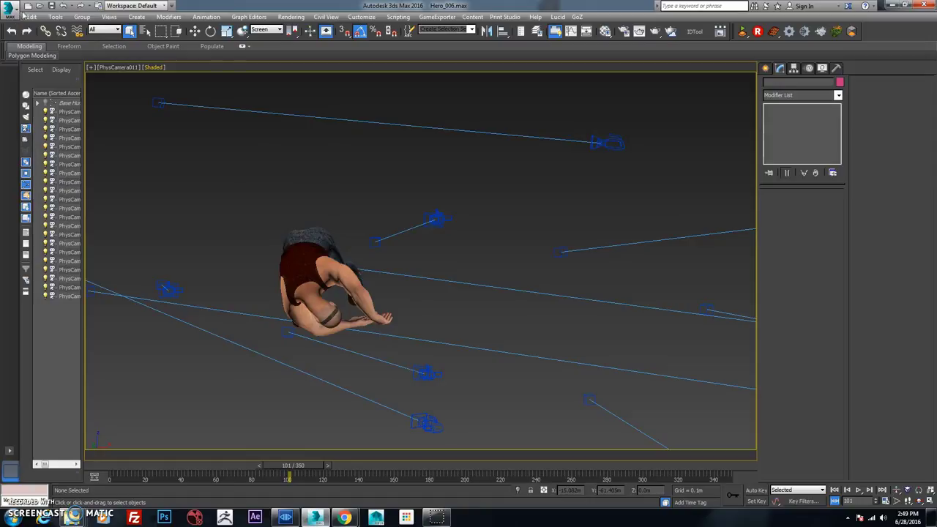
- In the preview settings, create a new HeroCam_011 folder inside Hero for the output
left_click(56, 17)
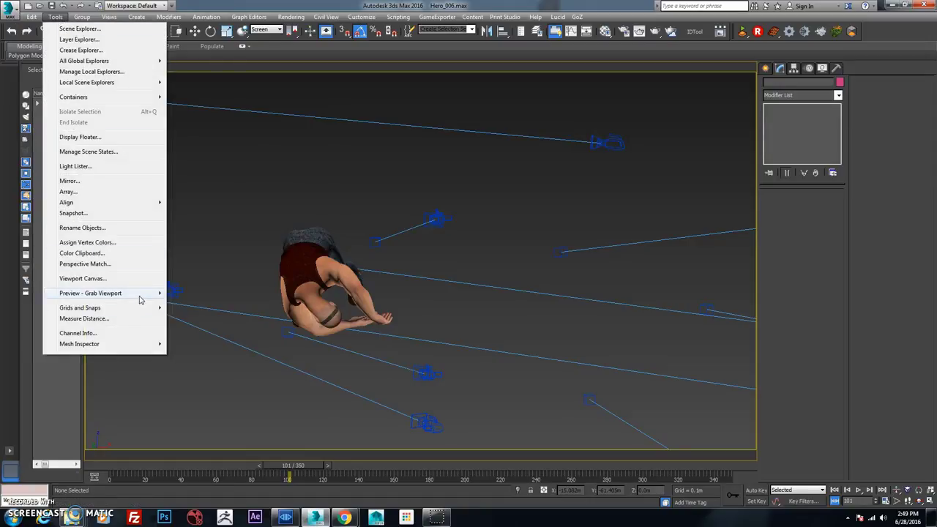
mouse_move(141, 295)
left_click(222, 292)
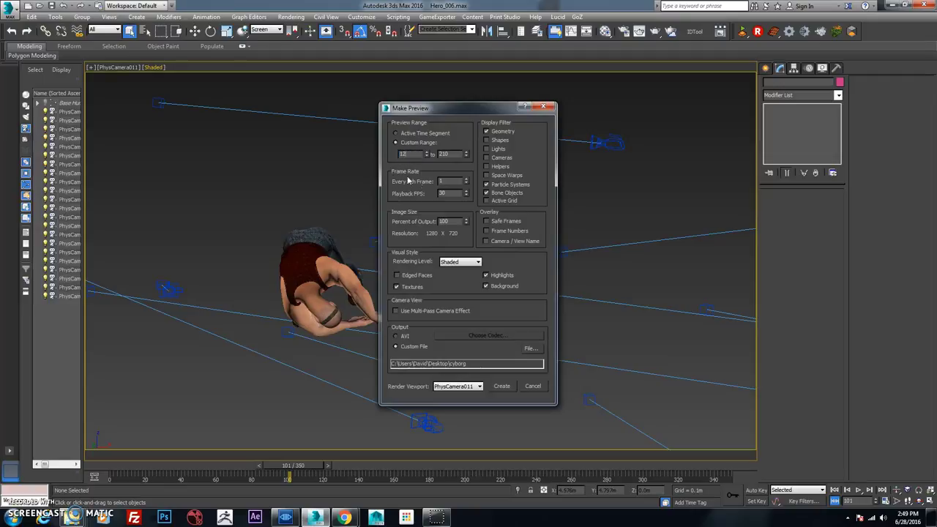
left_click(530, 350)
left_click(421, 141)
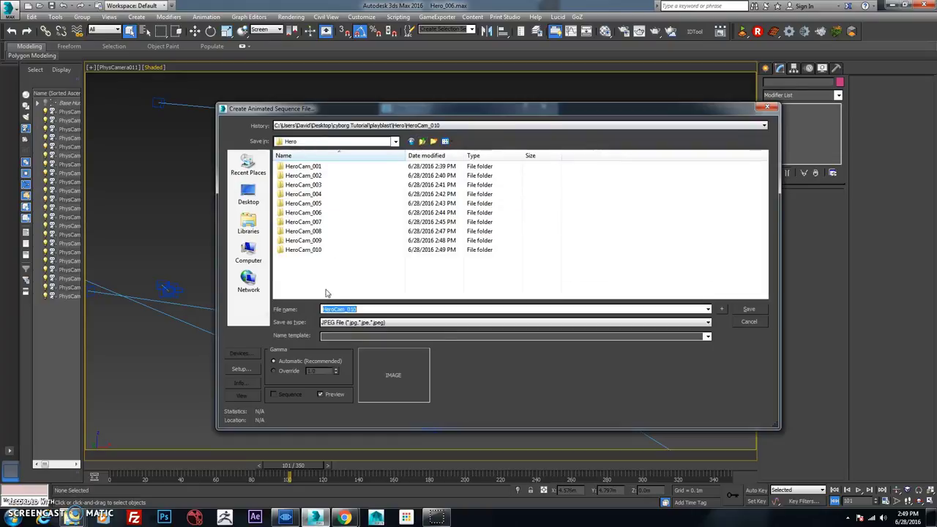
right_click(322, 273)
mouse_move(369, 400)
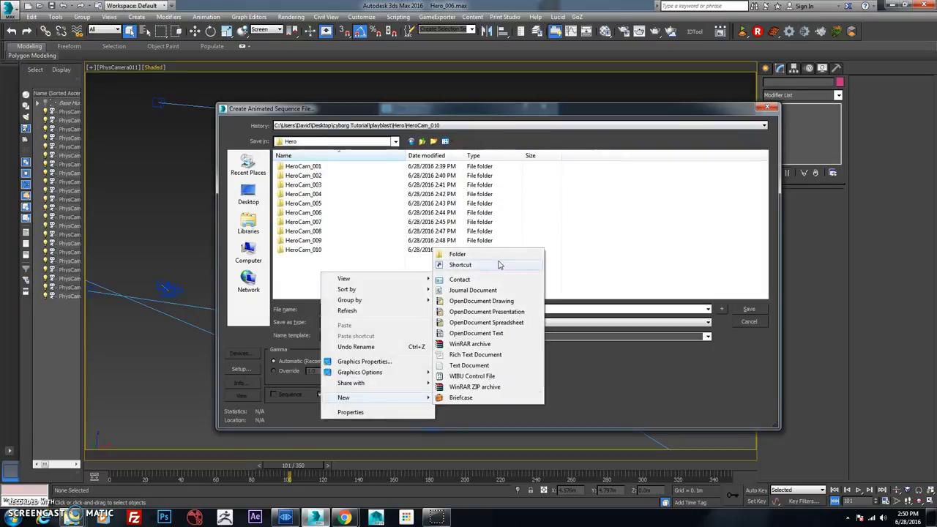
left_click(480, 249)
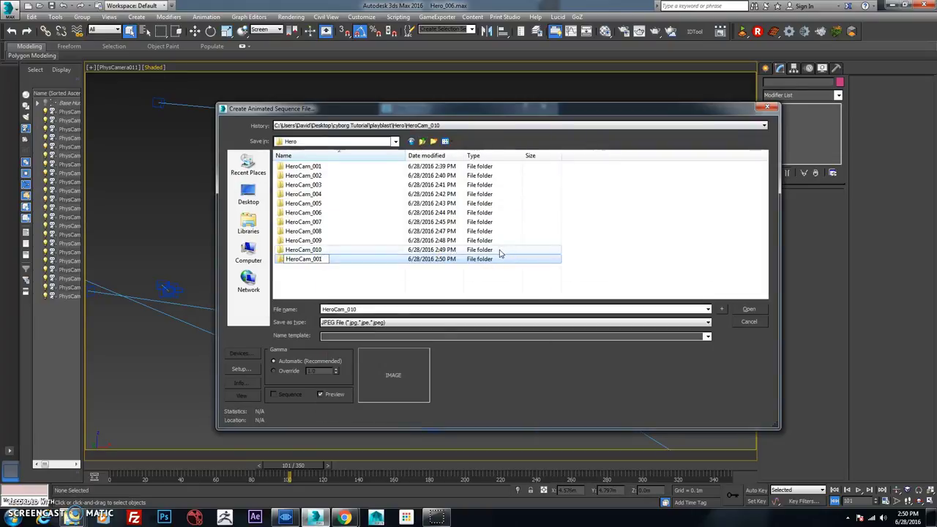
type("HeroCam_011")
key("Return")
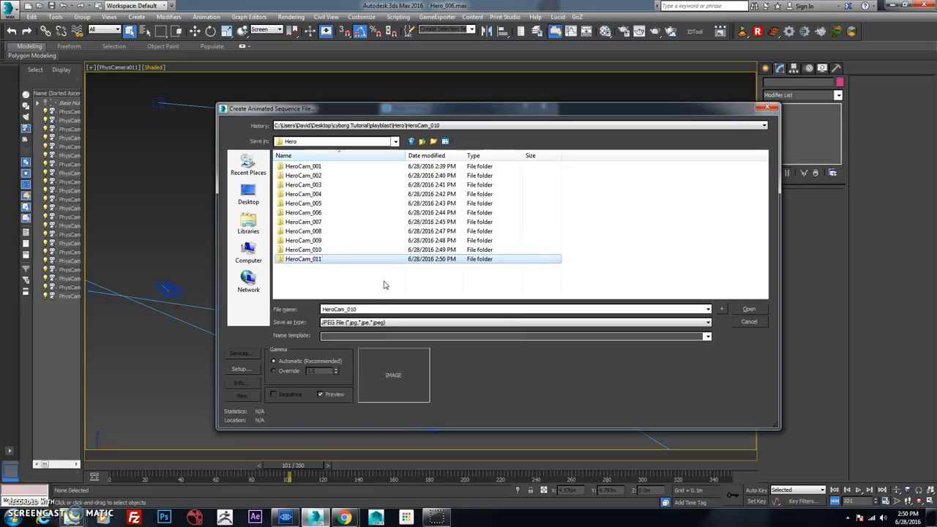
- Save the output as HeroCam_011 in that folder and render the frames 120–210 preview
double_click(326, 260)
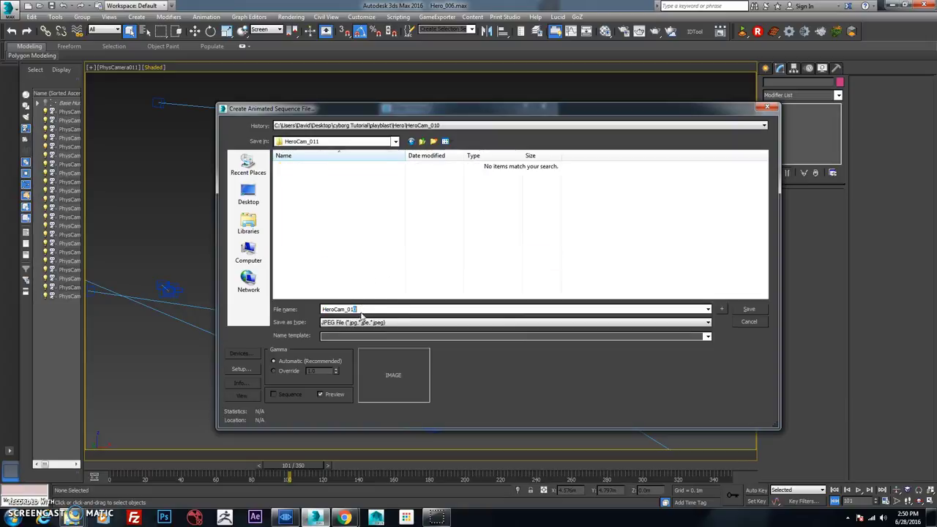
left_click(749, 309)
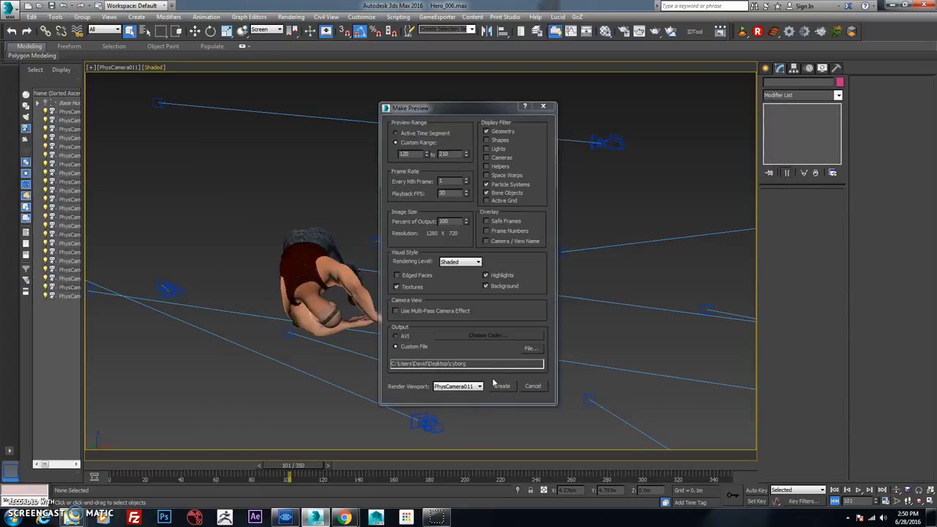
left_click(502, 387)
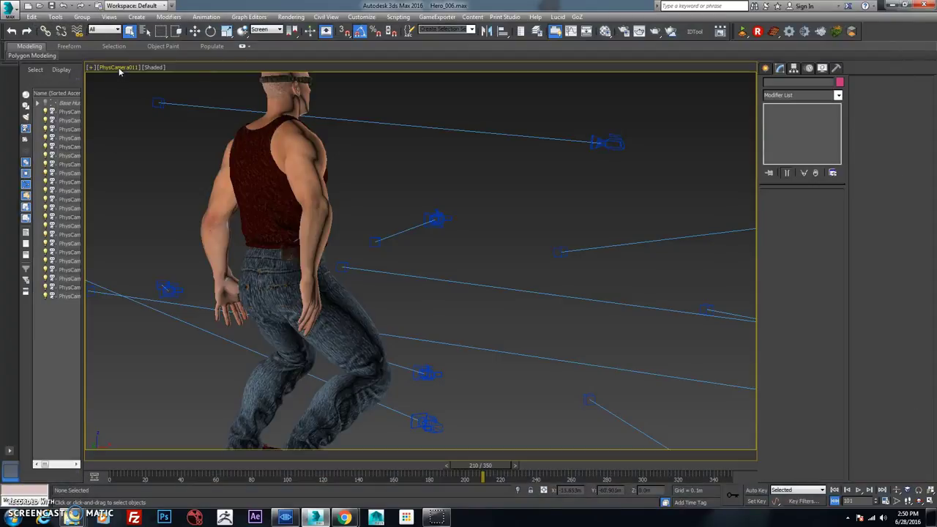
- Switch to Perspective, select all cameras, zoom to them, and orbit to survey the layout
left_click(119, 68)
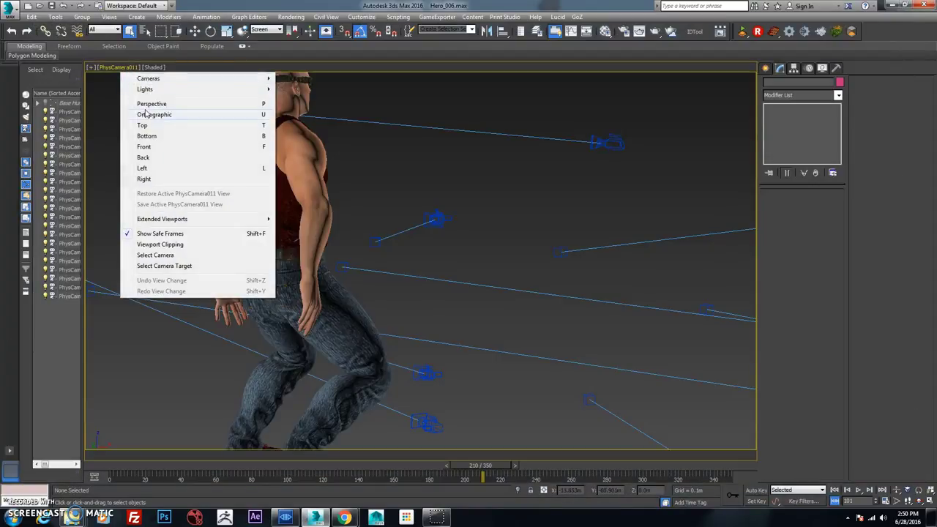
left_click(150, 104)
middle_click_drag(500, 190, 510, 237, "alt")
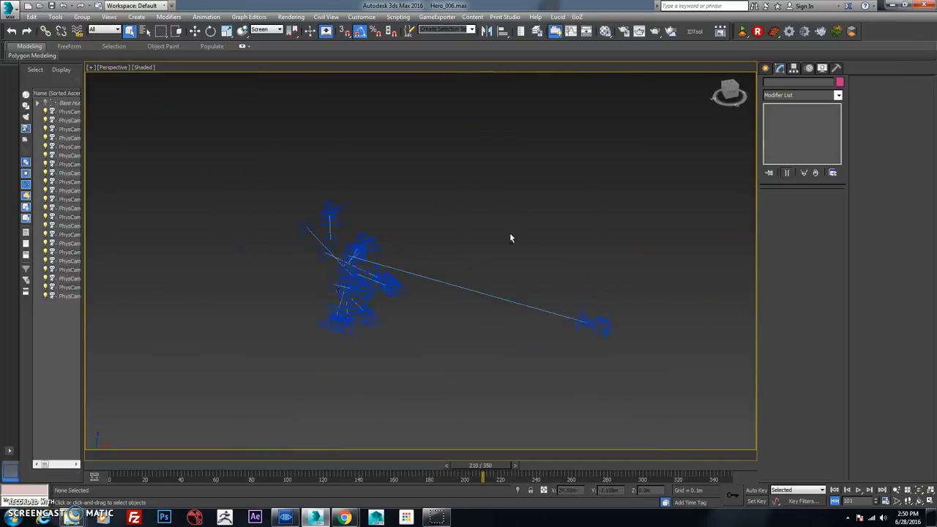
key("ctrl+a")
key("z")
middle_click_drag(281, 318, 359, 326, "alt")
scroll(330, 366, "up", 3)
middle_click_drag(512, 292, 549, 293, "alt")
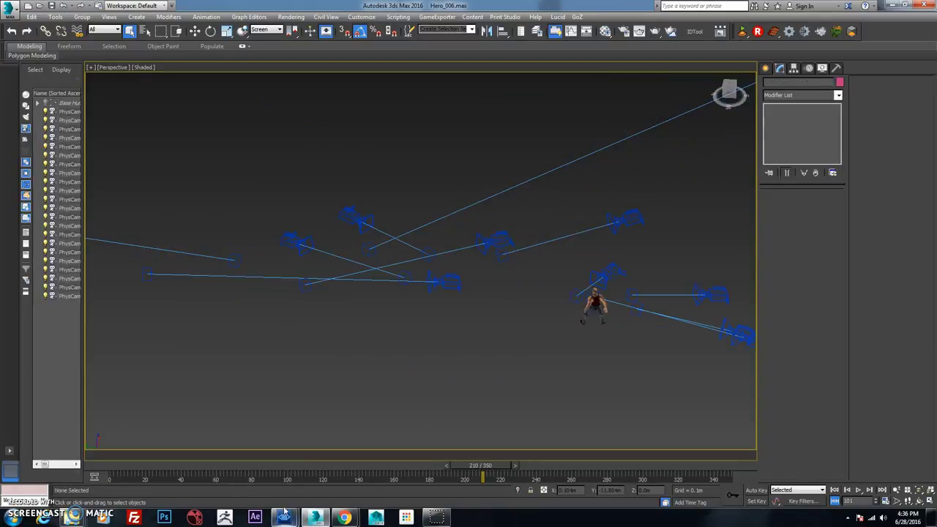
- Load the HeroCam_001 sequence as a Pdplayer layer and set the end frame to 260
mouse_move(288, 518)
left_click(339, 468)
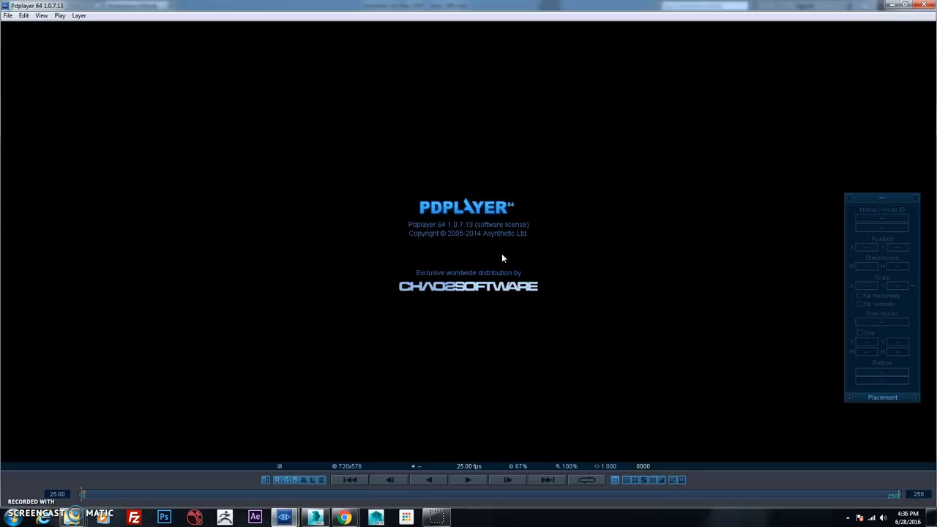
double_click(542, 234)
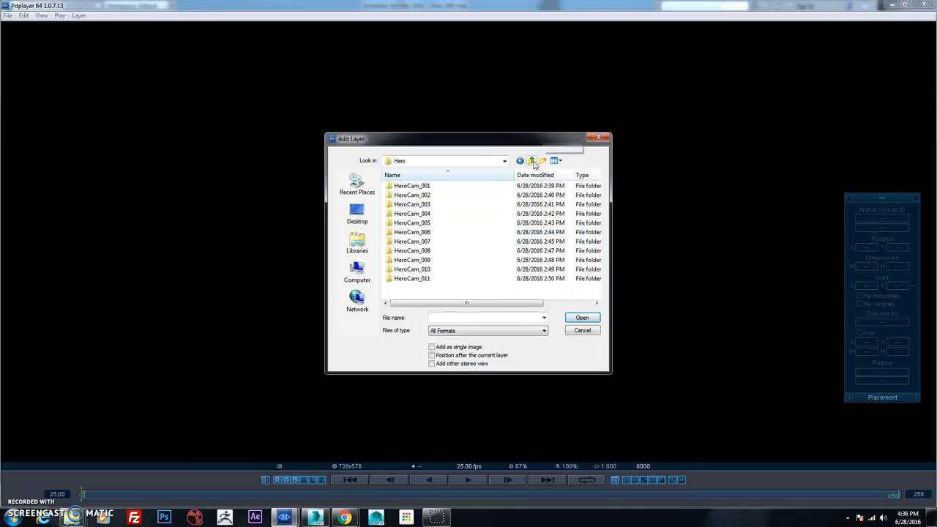
double_click(443, 186)
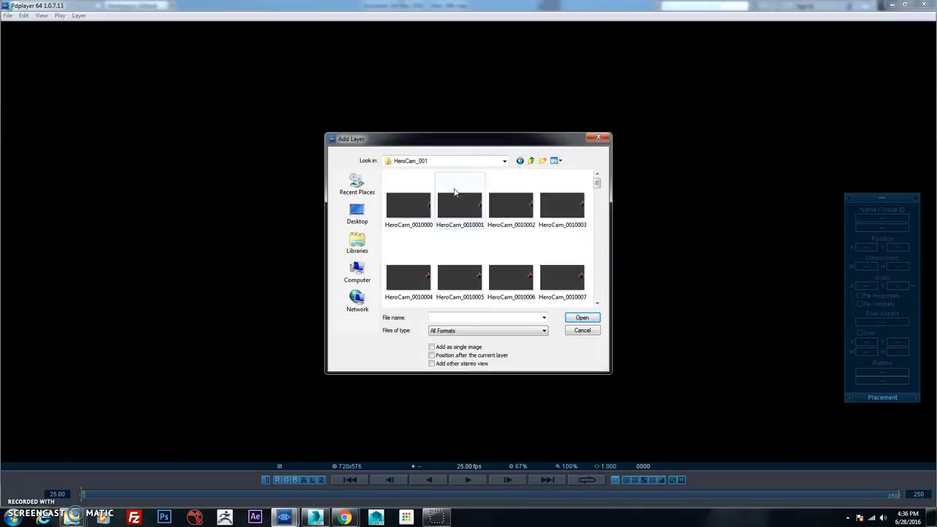
left_click(532, 160)
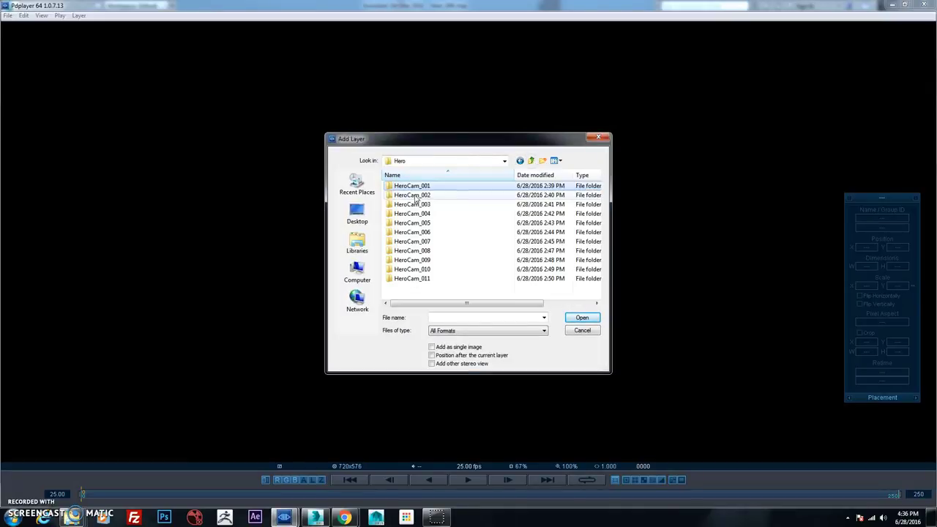
left_click(592, 323)
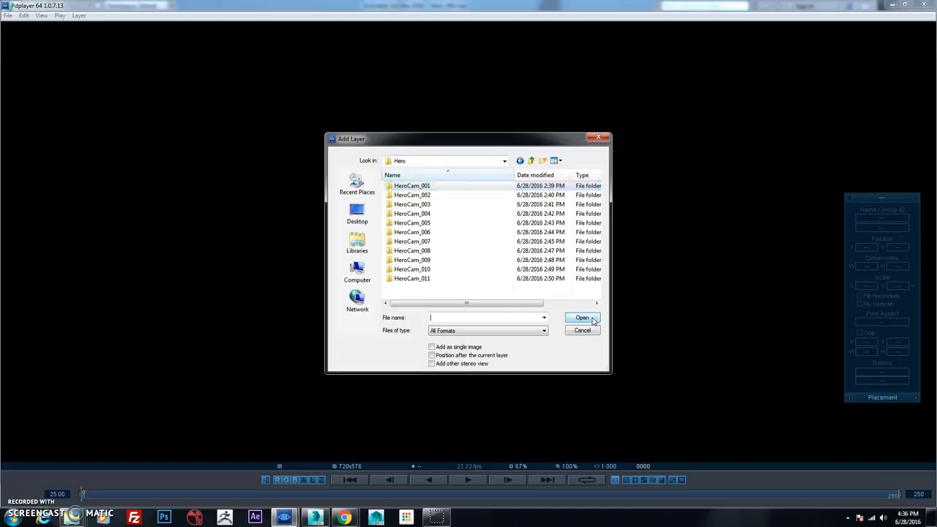
double_click(410, 209)
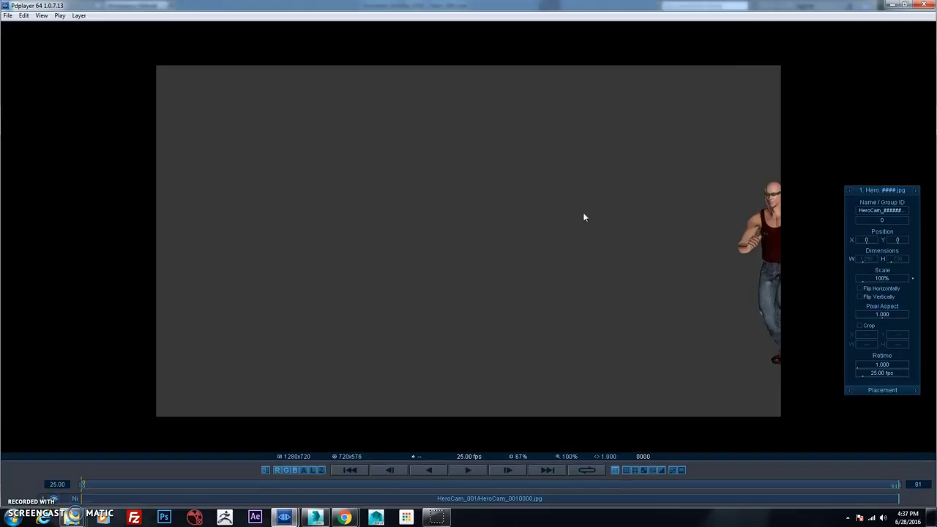
left_click_drag(106, 484, 524, 471)
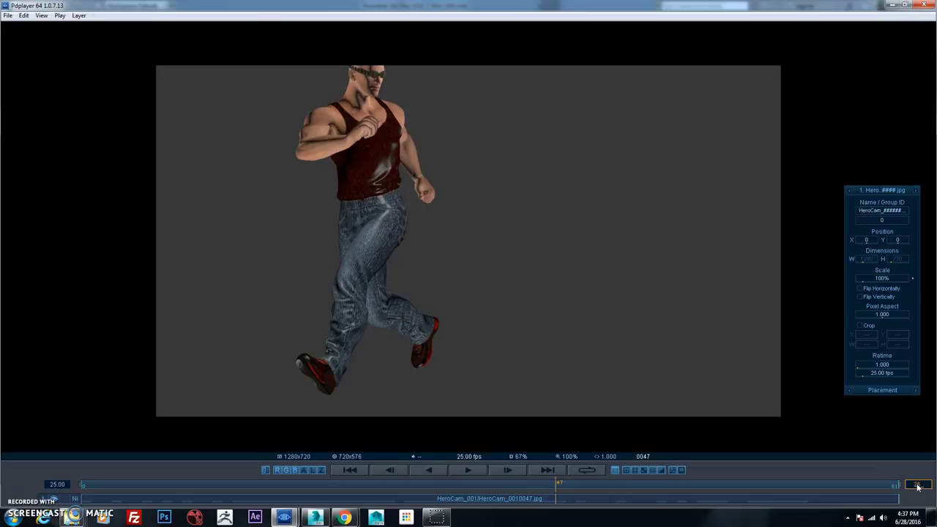
key("Return")
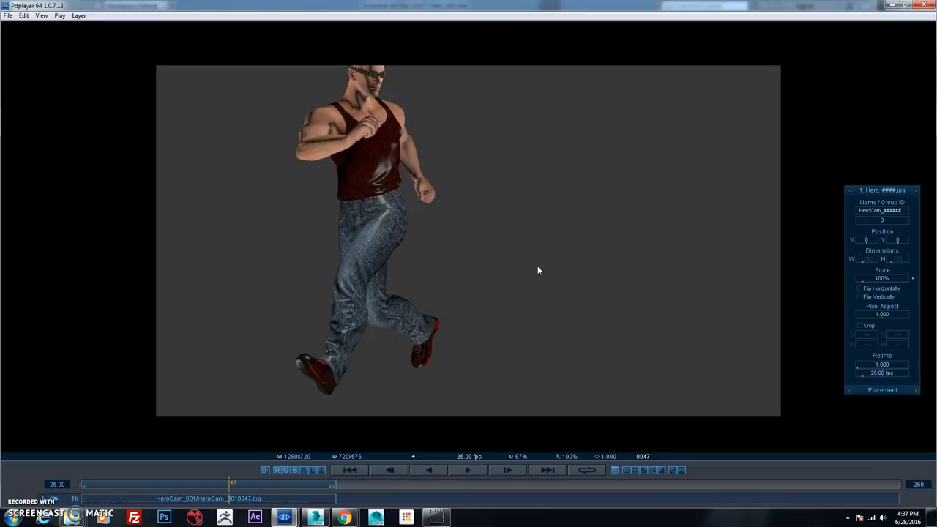
- Add the HeroCam_002 and HeroCam_003 sequences as the second and third layers
double_click(554, 268)
left_click(556, 269)
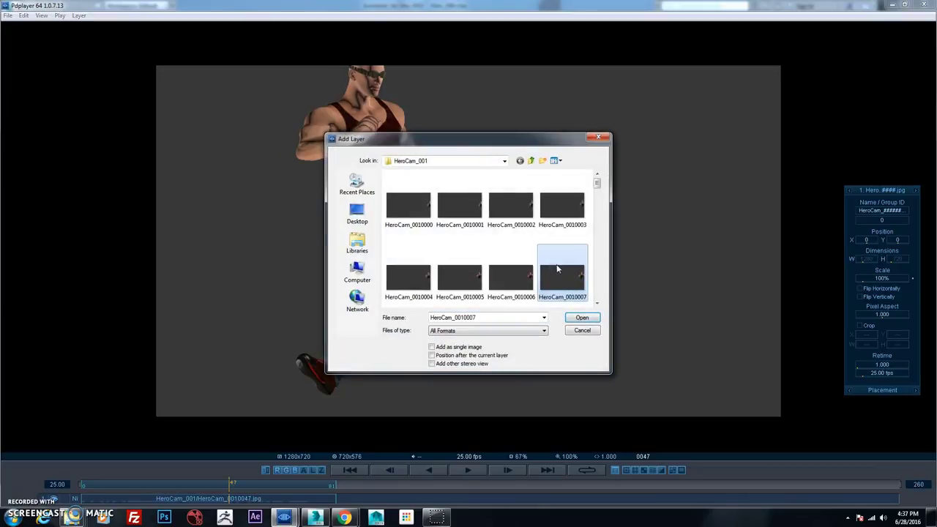
left_click(532, 165)
double_click(440, 195)
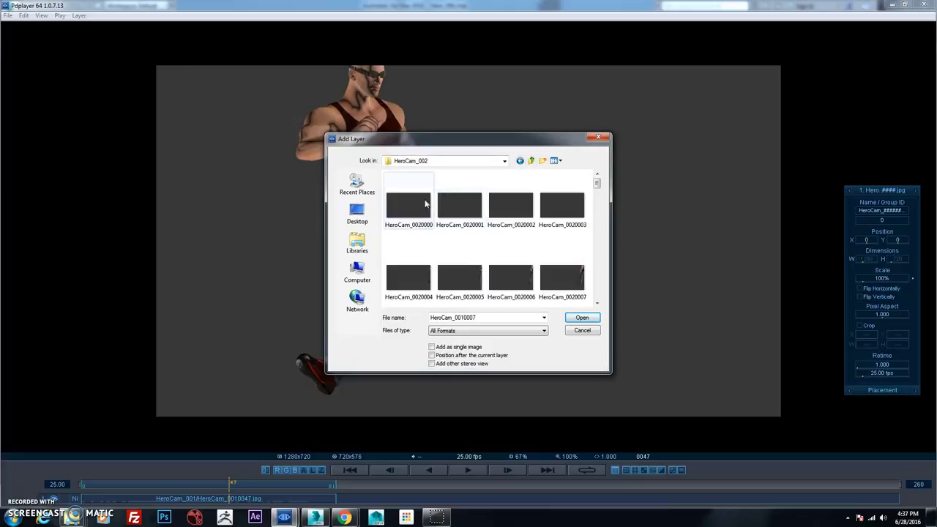
double_click(422, 206)
double_click(534, 221)
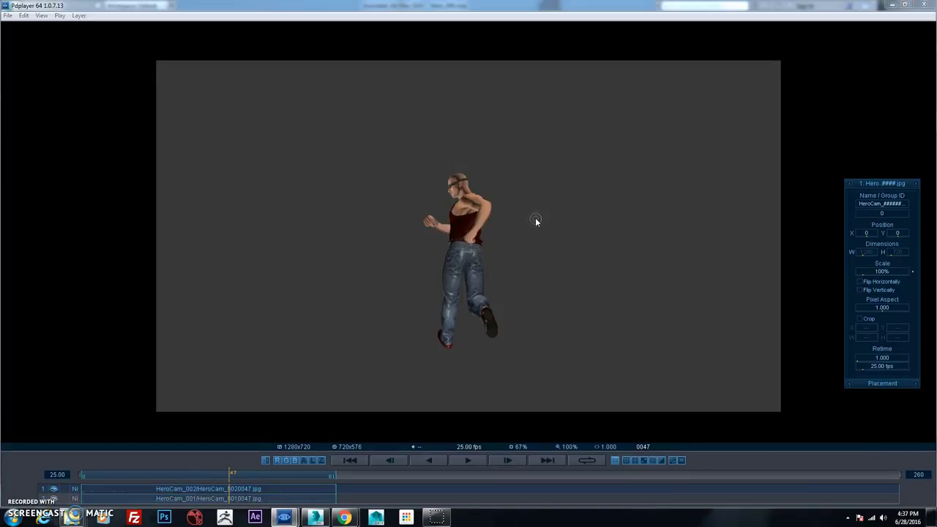
left_click(531, 161)
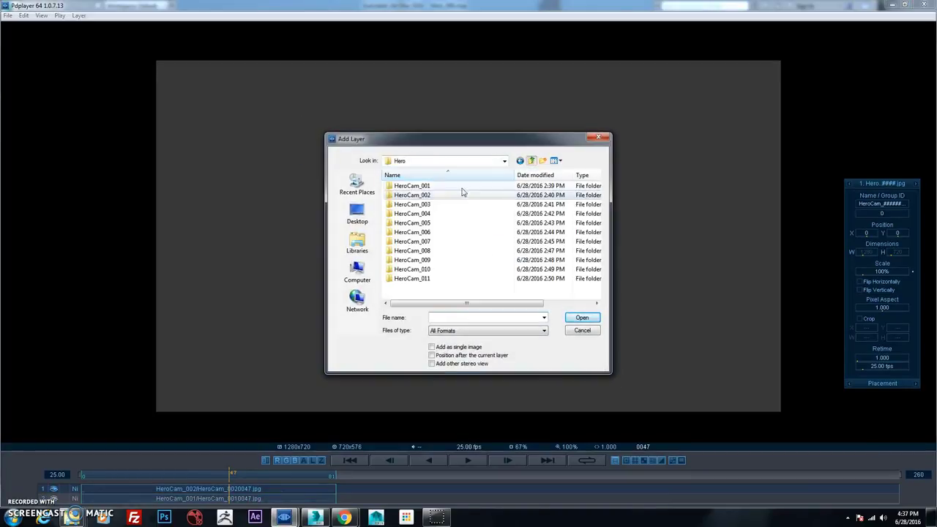
double_click(443, 211)
left_click(411, 212)
double_click(410, 212)
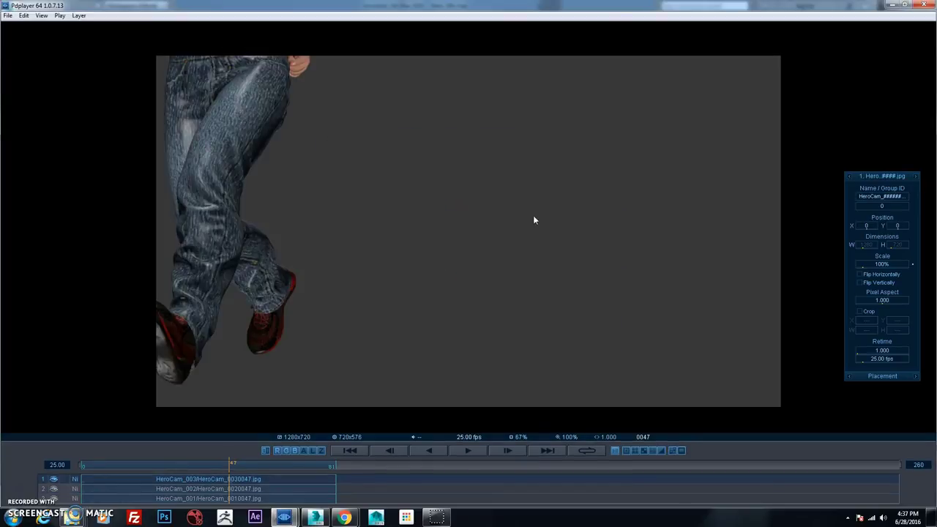
- Add the HeroCam_004 and HeroCam_005 sequences as new layers
double_click(533, 214)
left_click(532, 160)
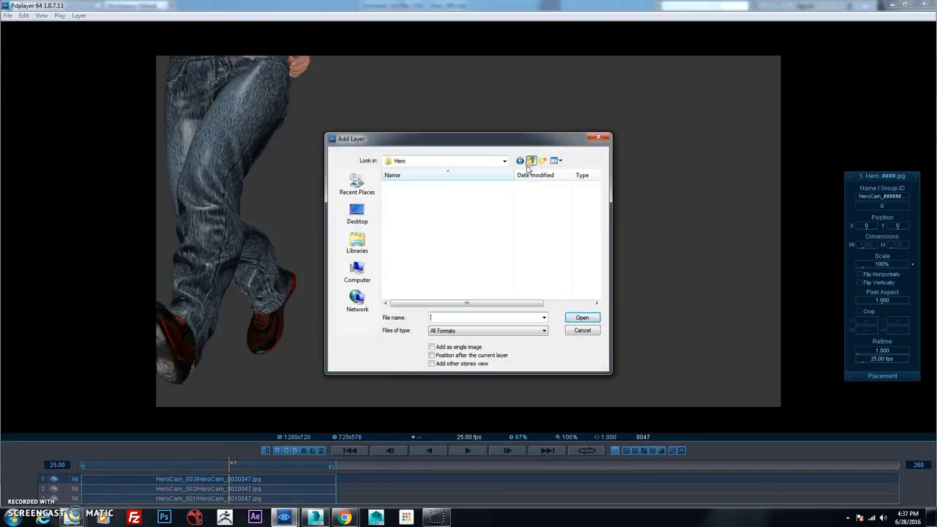
double_click(435, 211)
left_click(428, 208)
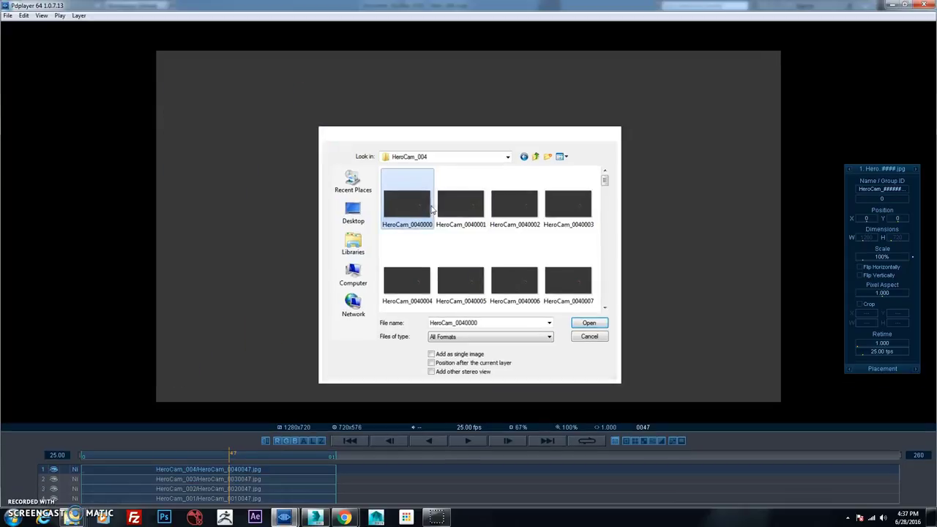
double_click(429, 208)
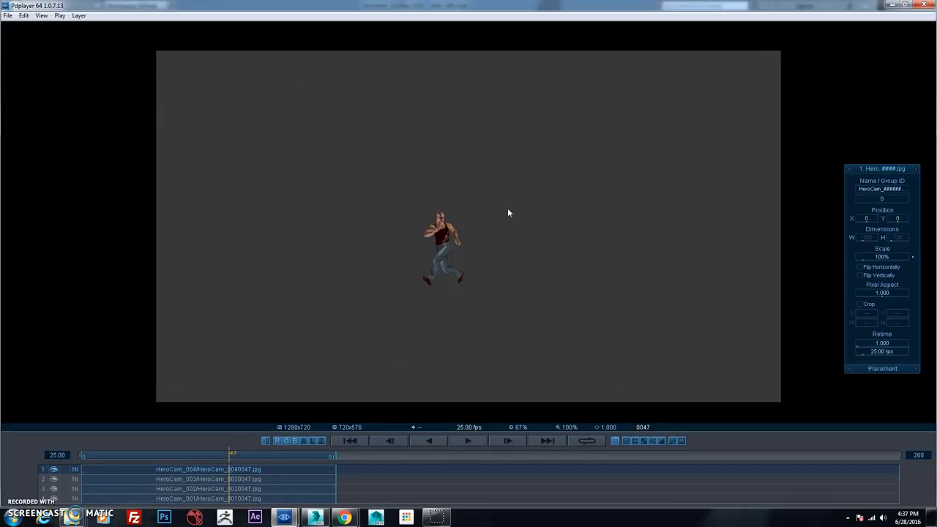
double_click(508, 212)
left_click(531, 160)
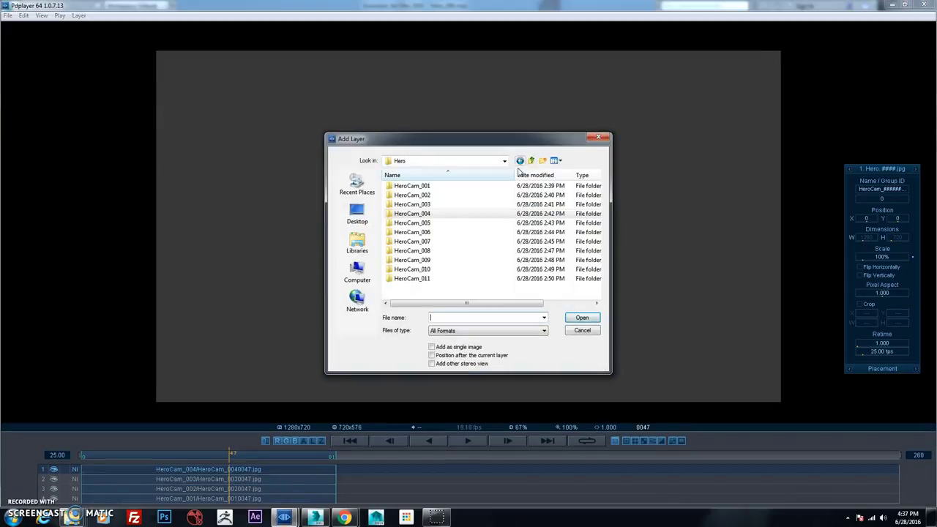
double_click(437, 223)
left_click(418, 210)
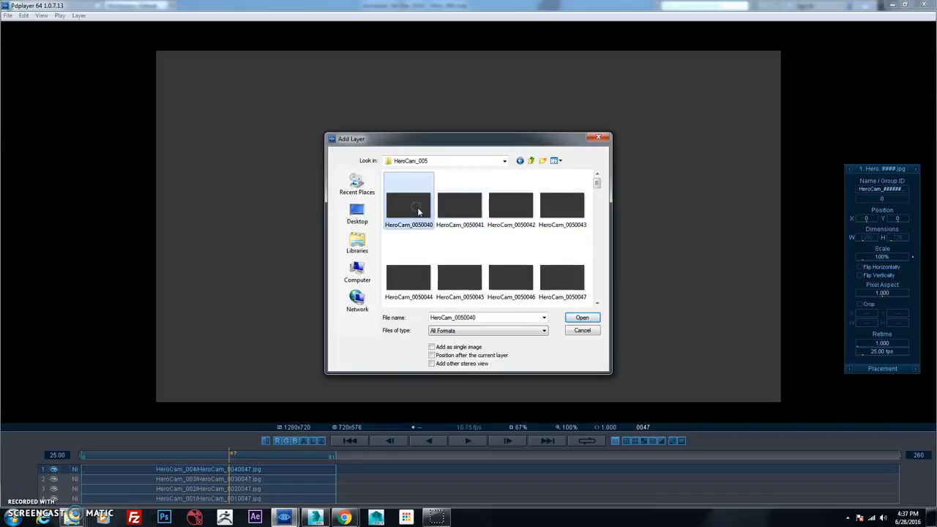
double_click(418, 210)
- Add the HeroCam_006 and HeroCam_007 sequences as new top layers
double_click(497, 220)
left_click(531, 161)
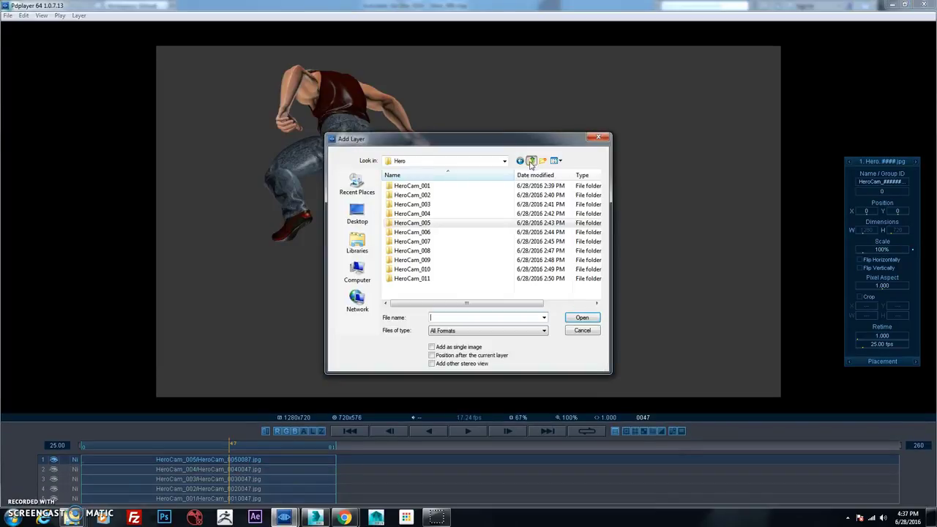
double_click(440, 232)
left_click(459, 201)
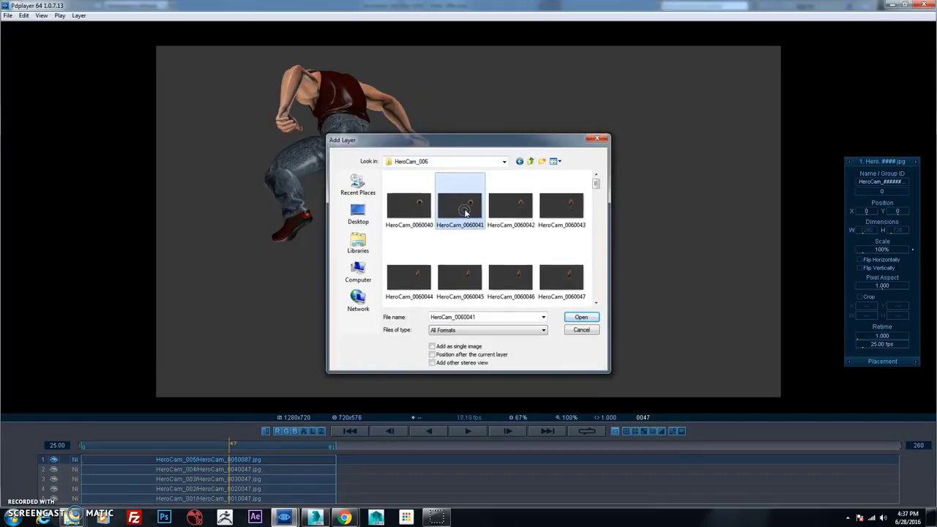
double_click(459, 201)
double_click(517, 213)
left_click(532, 161)
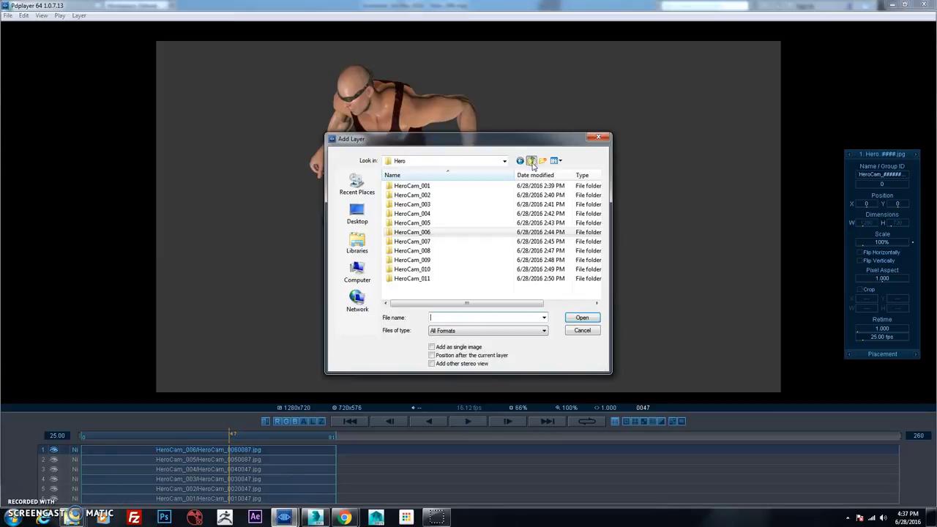
double_click(449, 243)
left_click(459, 197)
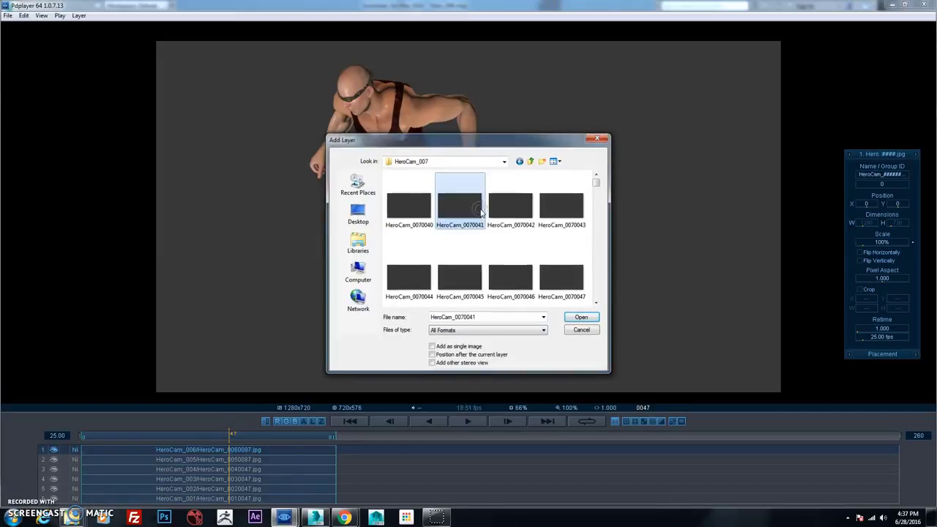
double_click(459, 196)
- Add the HeroCam_008 and HeroCam_009 sequences as new top layers
double_click(535, 213)
left_click(531, 161)
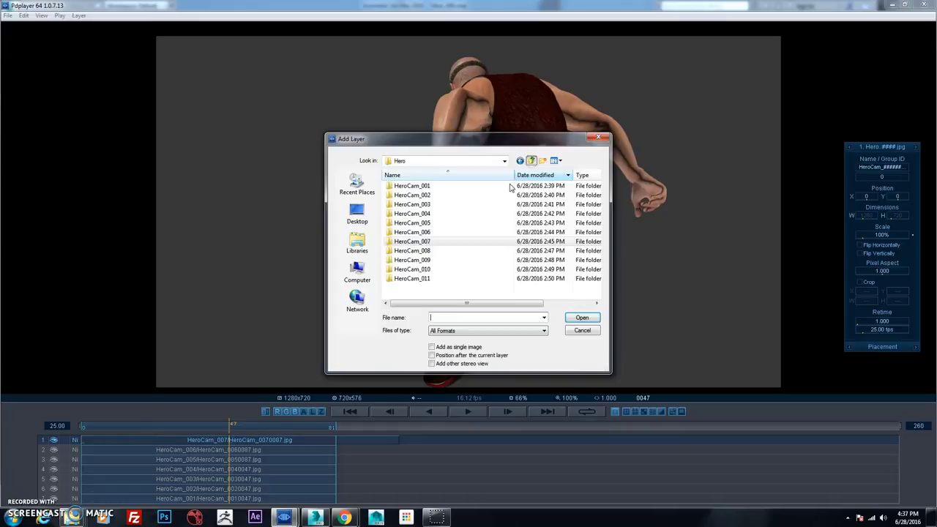
double_click(449, 251)
double_click(502, 208)
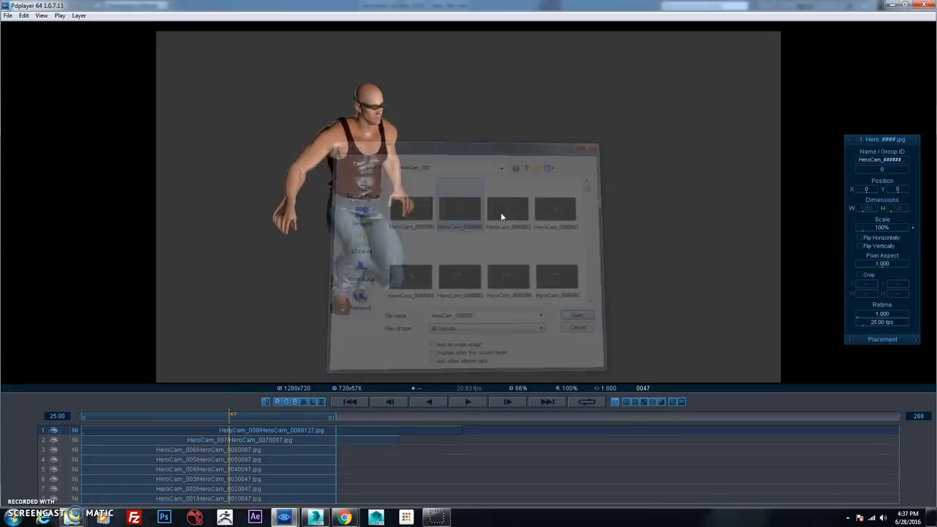
left_click(530, 161)
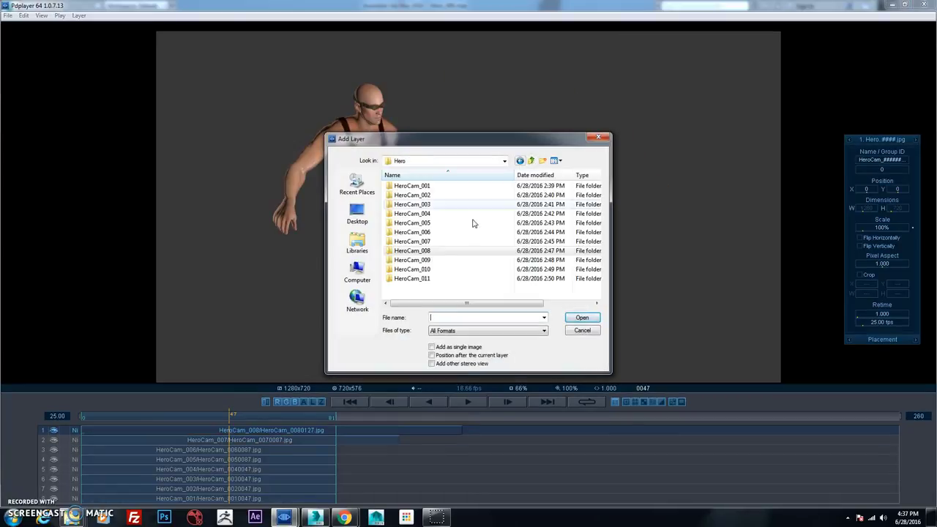
double_click(438, 259)
double_click(469, 208)
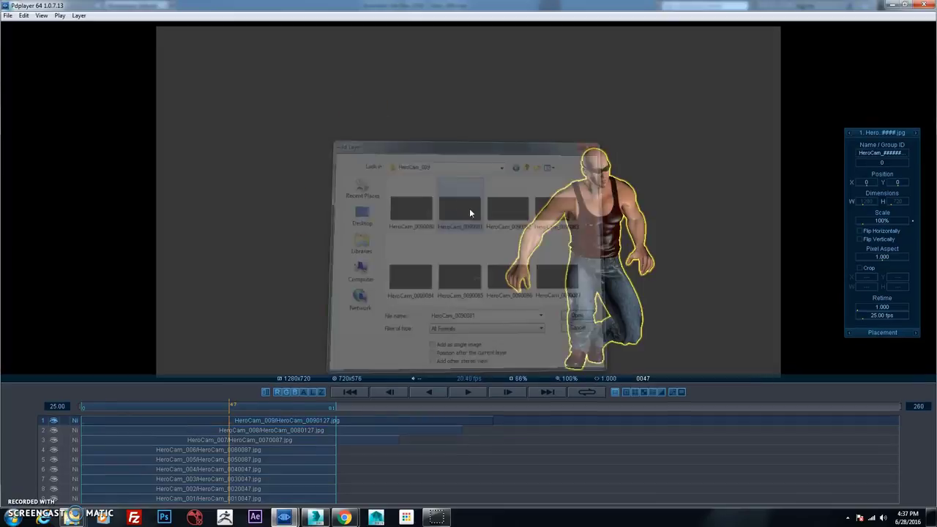
- Add the HeroCam_010 and HeroCam_011 sequences as the final top layers
key("Insert")
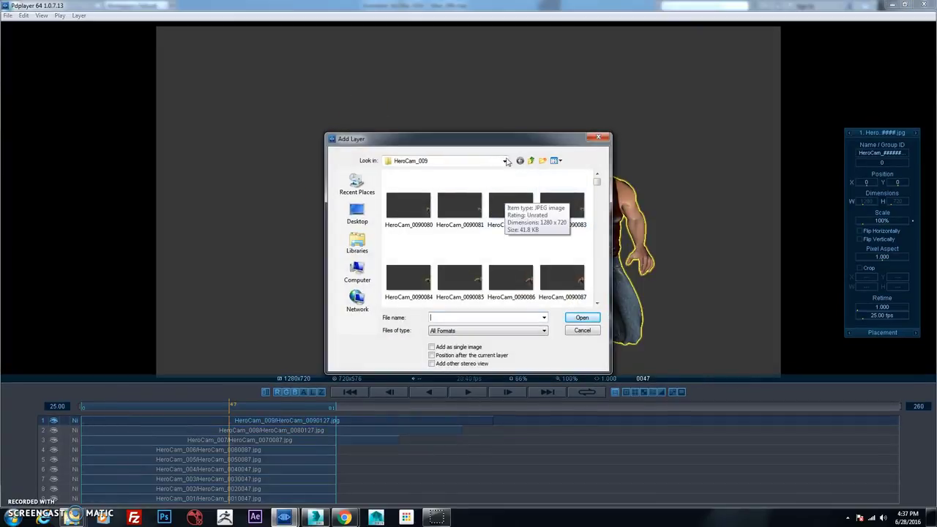
left_click(531, 161)
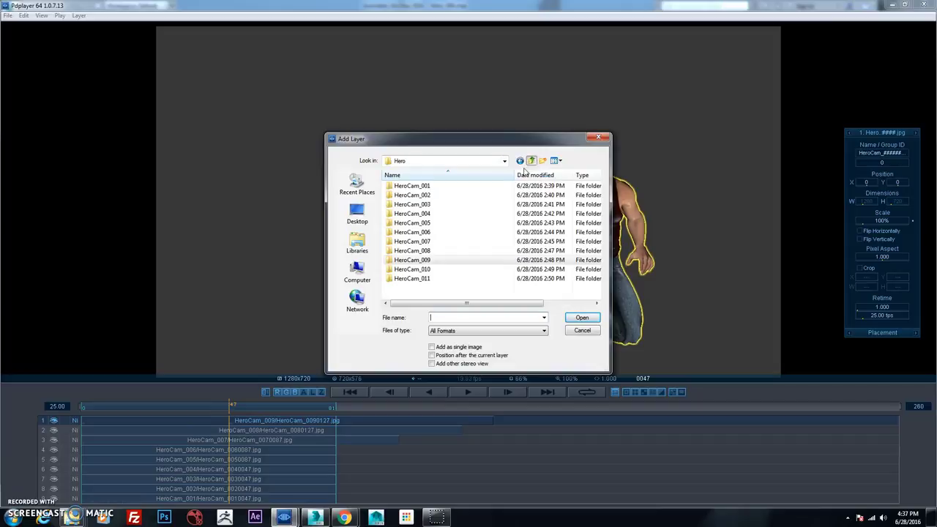
double_click(412, 269)
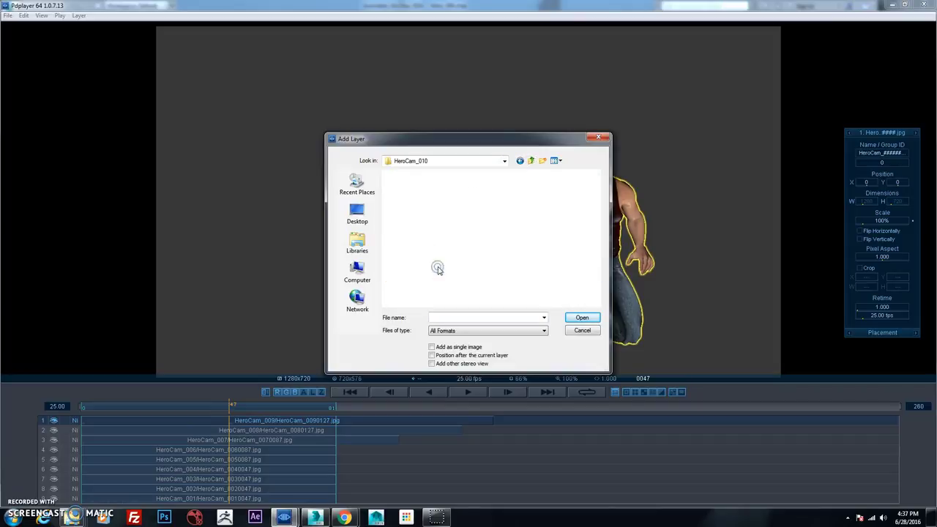
double_click(487, 205)
key("ctrl+l")
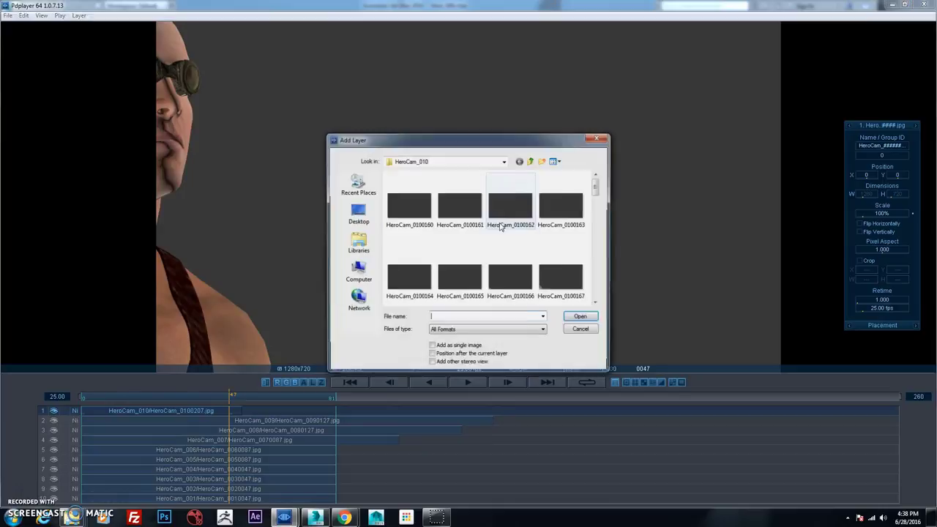
left_click(532, 161)
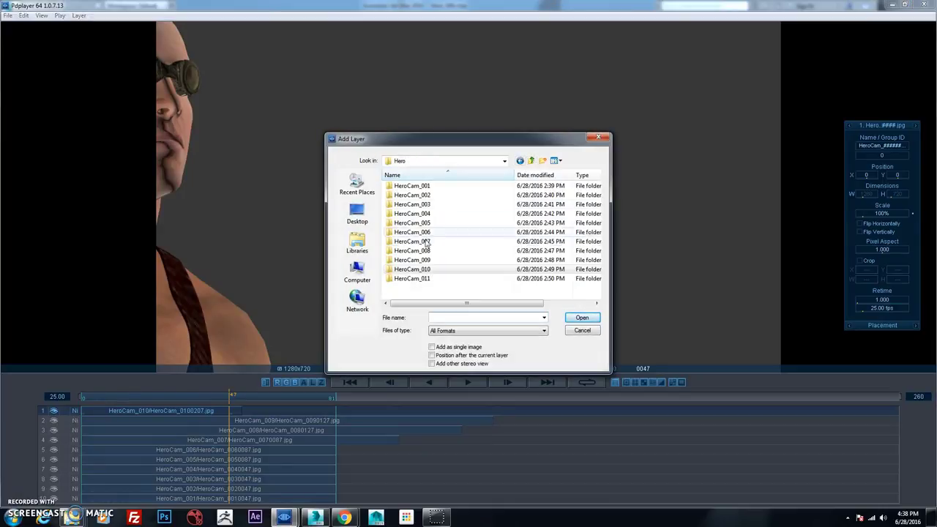
double_click(421, 282)
double_click(550, 275)
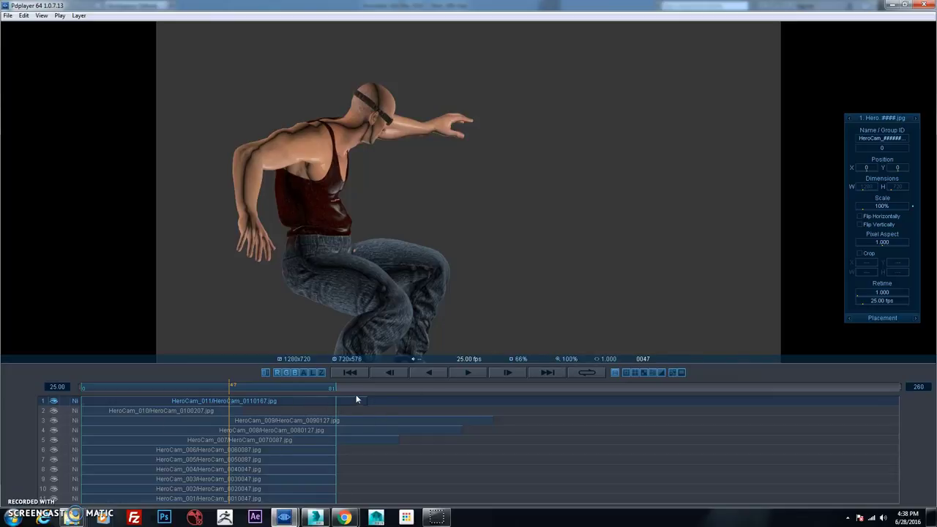
- Stretch the play range to the timeline's end and shift the HeroCam_011 clip late in the sequence
left_click_drag(235, 385, 117, 386)
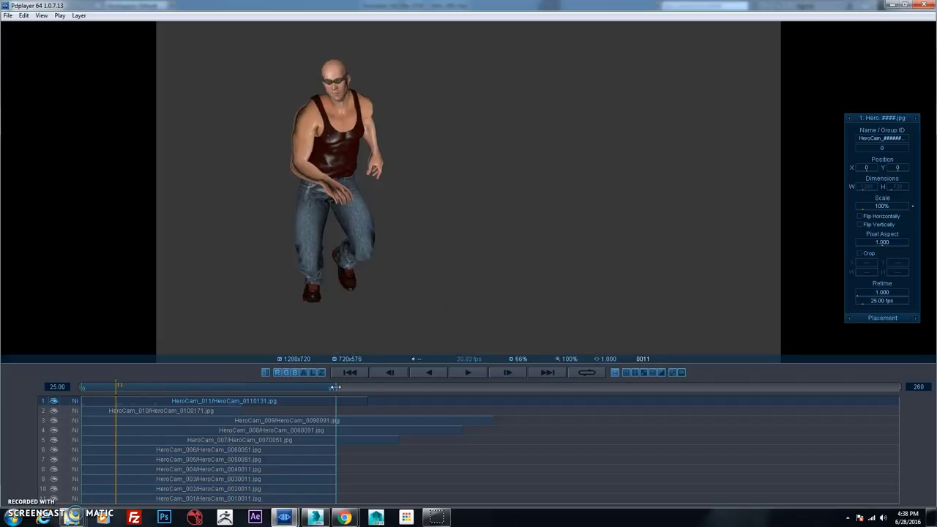
left_click_drag(335, 387, 898, 386)
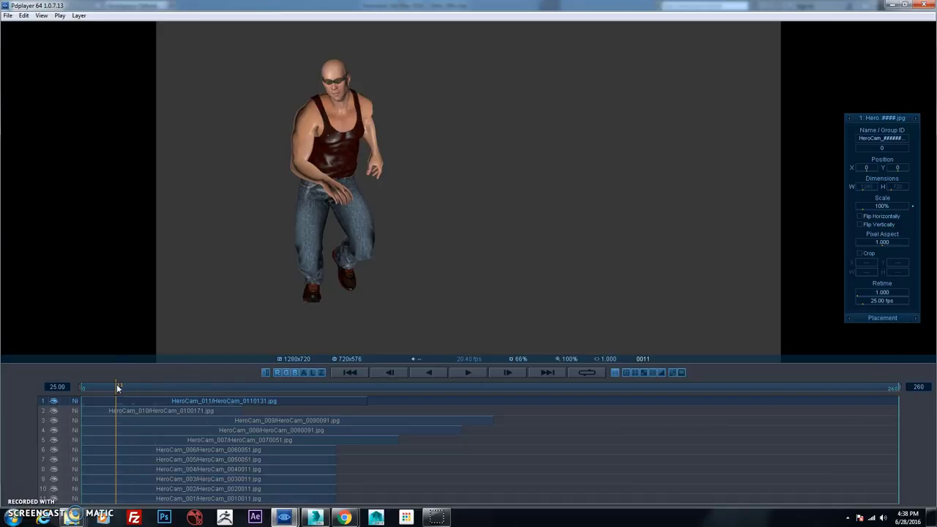
left_click_drag(116, 383, 203, 401)
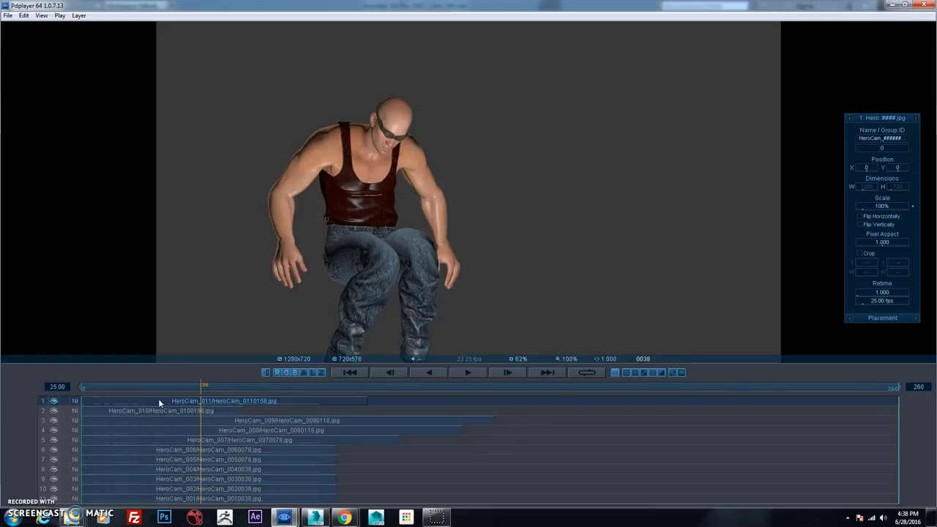
left_click_drag(95, 401, 661, 402)
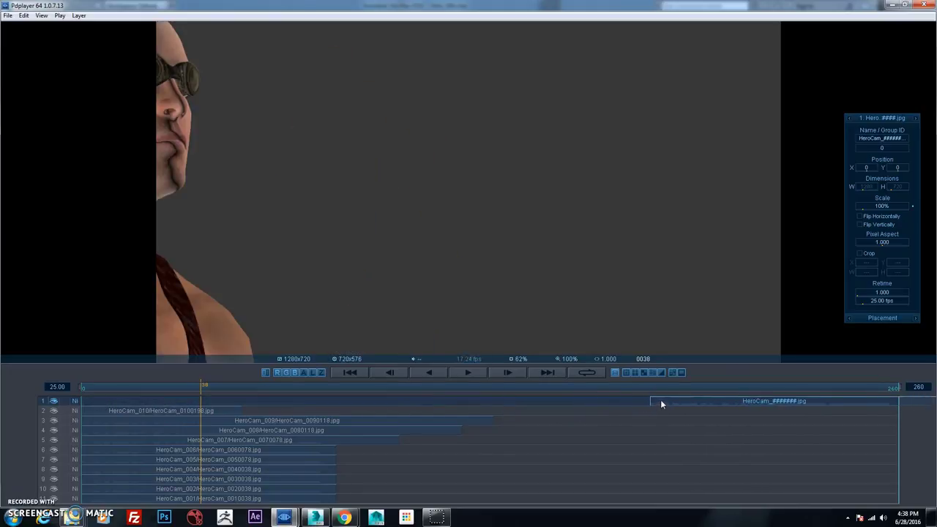
- Place the HeroCam_010 clip just before HeroCam_011, slide layer 3 later, and set end frame 360
left_click(108, 413)
left_click_drag(146, 411, 643, 413)
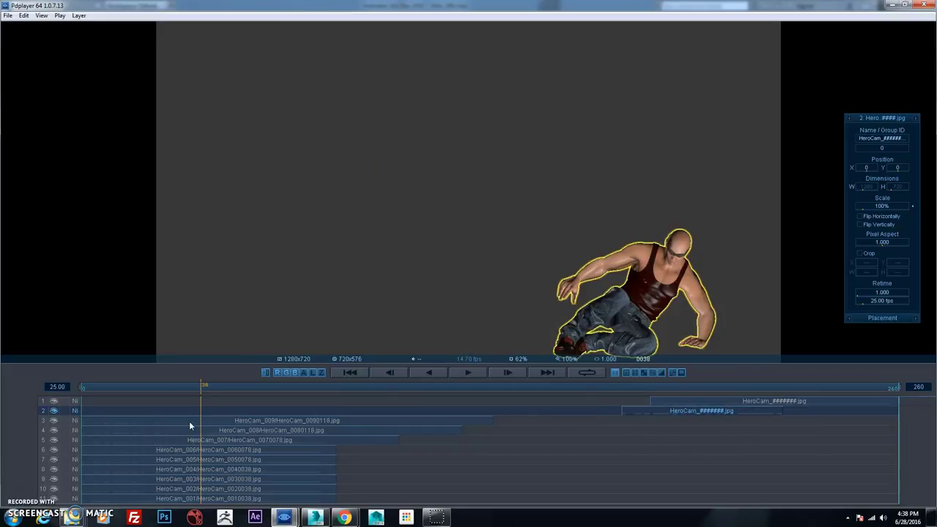
left_click_drag(189, 421, 485, 422)
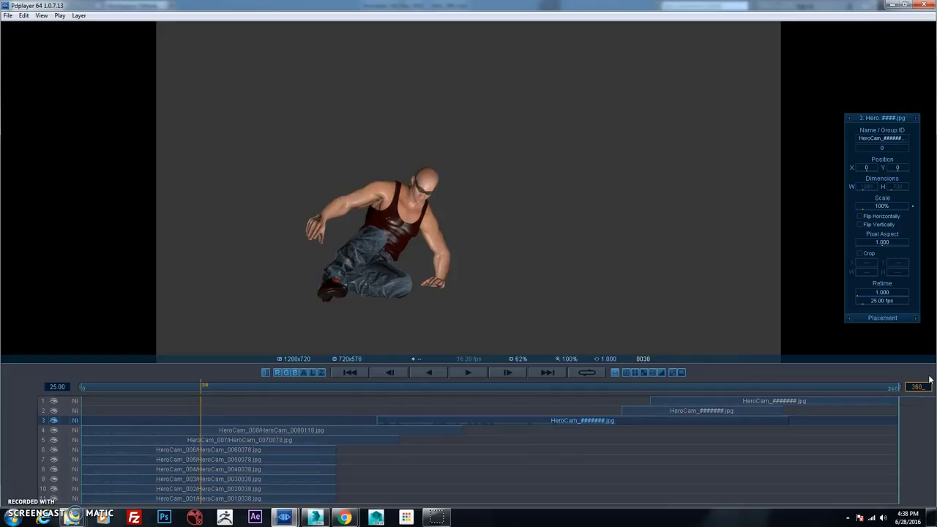
key("Return")
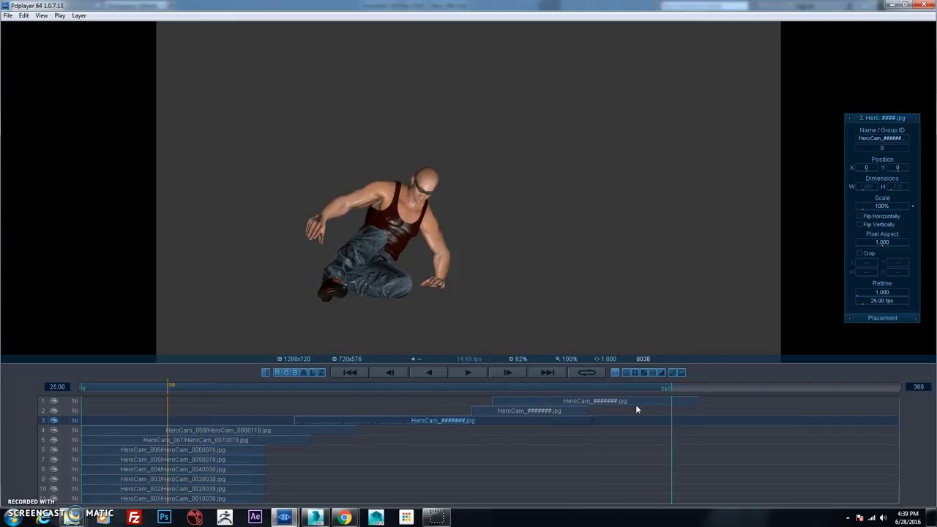
- Shift the clips of layers 1 through 8 later into a staircase cascade
left_click_drag(622, 402, 805, 395)
left_click_drag(573, 415, 731, 415)
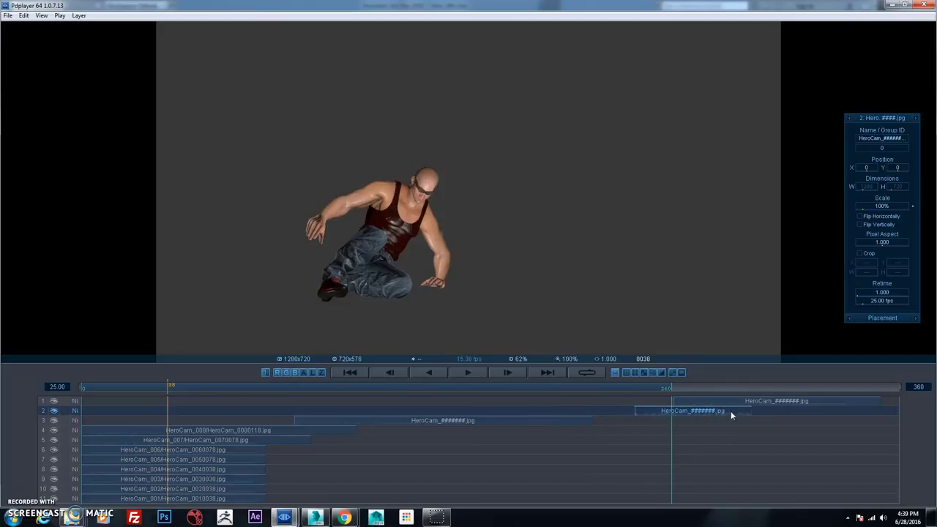
left_click_drag(573, 422, 677, 418)
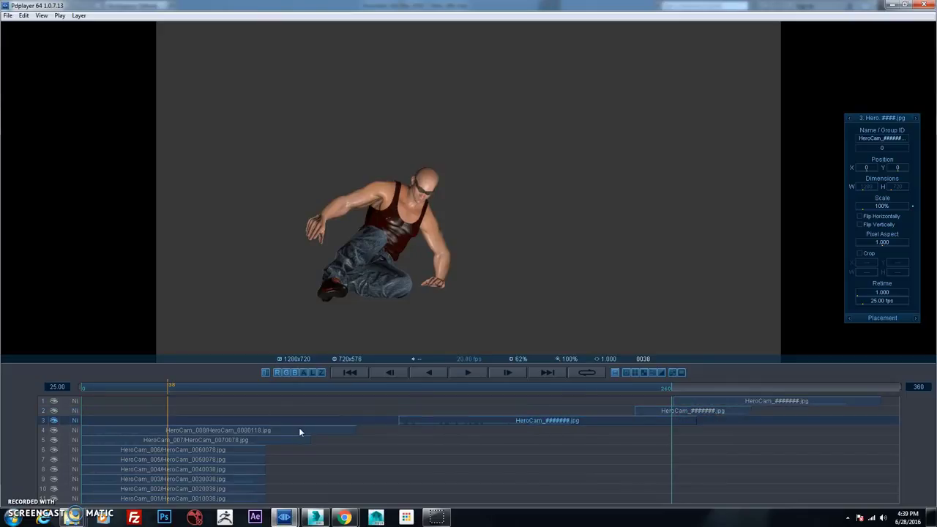
left_click_drag(298, 432, 425, 439)
left_click_drag(237, 449, 350, 448)
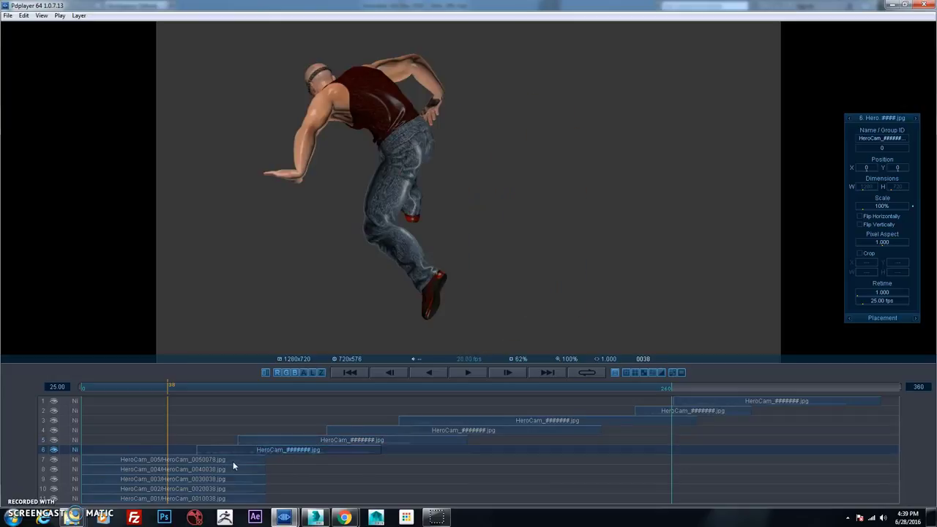
left_click_drag(233, 460, 315, 458)
left_click_drag(229, 469, 257, 497)
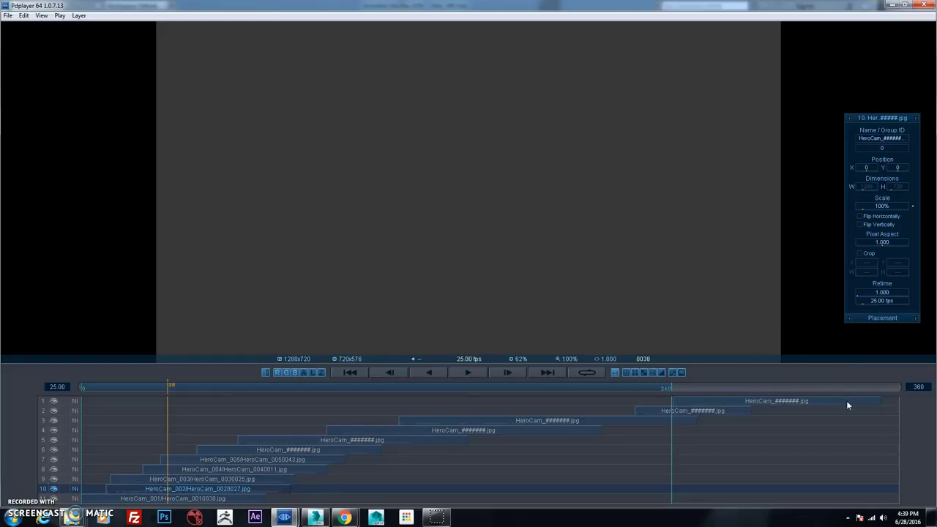
left_click_drag(847, 405, 876, 400)
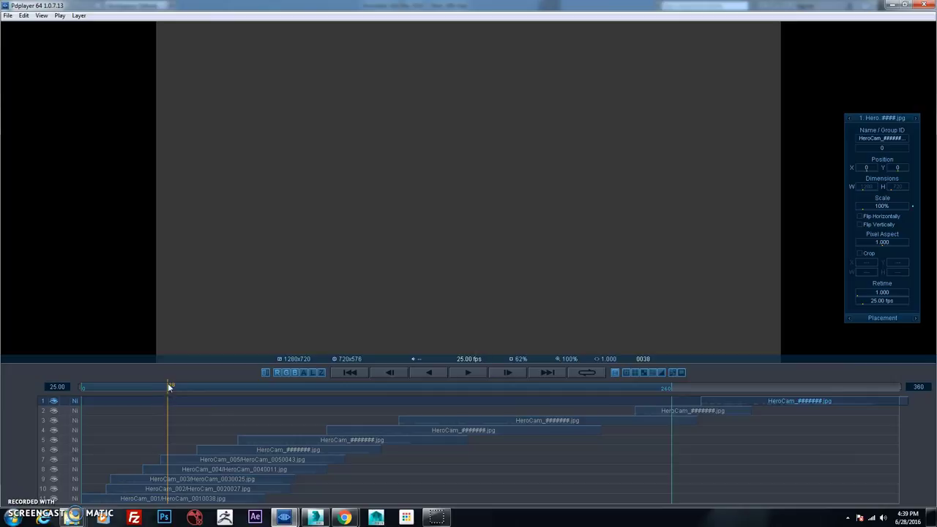
left_click_drag(123, 486, 131, 485)
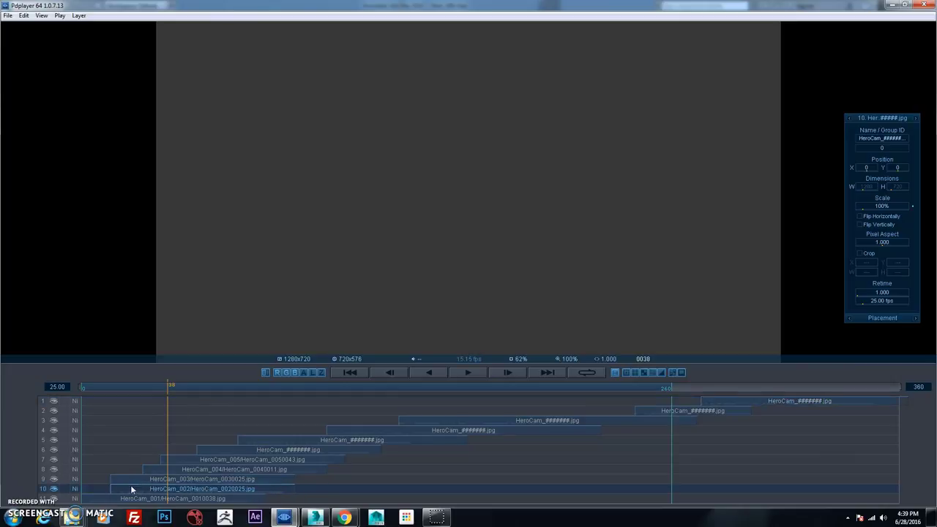
- Select layers 1 through 9 together and shift their clips later on the timeline
left_click(205, 479, "shift")
left_click(223, 469, "shift")
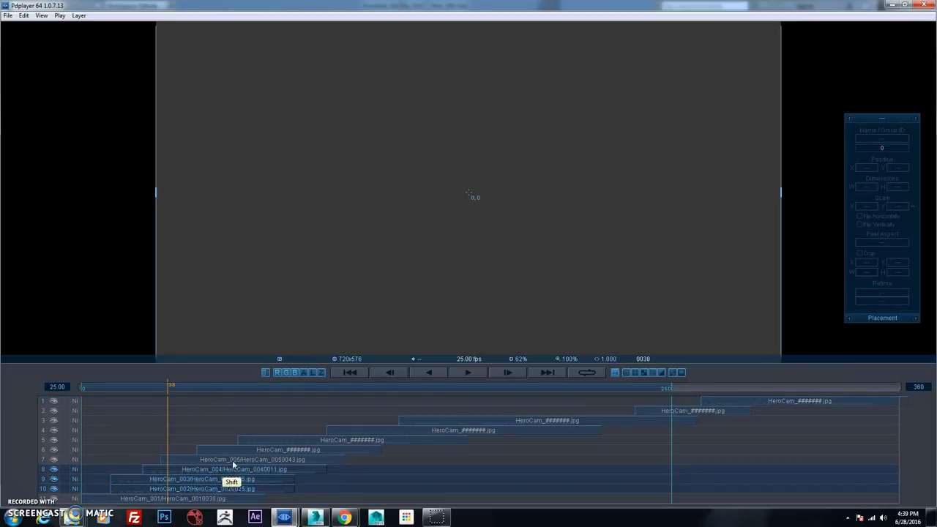
left_click(257, 459, "shift")
left_click(282, 449, "shift")
left_click(326, 440, "shift")
left_click(384, 431, "shift")
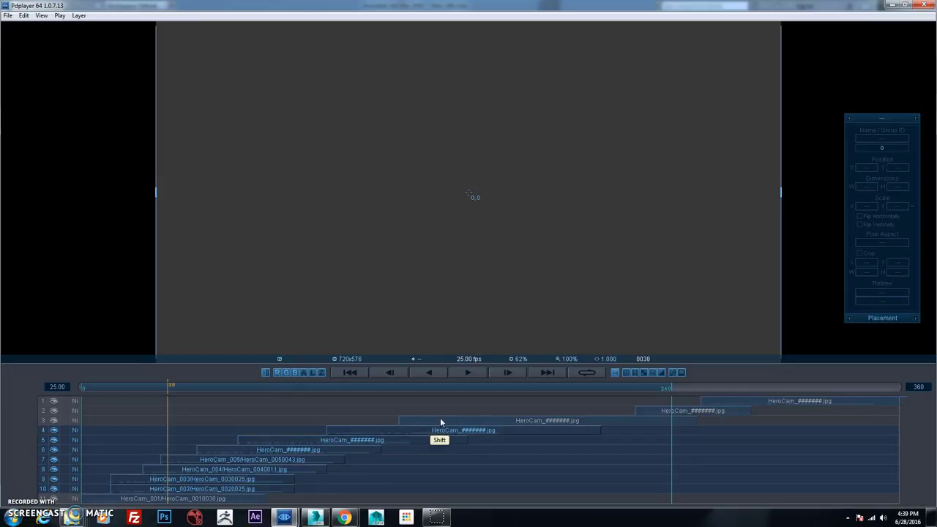
left_click(476, 420, "shift")
left_click(685, 413, "shift")
left_click(707, 403, "shift")
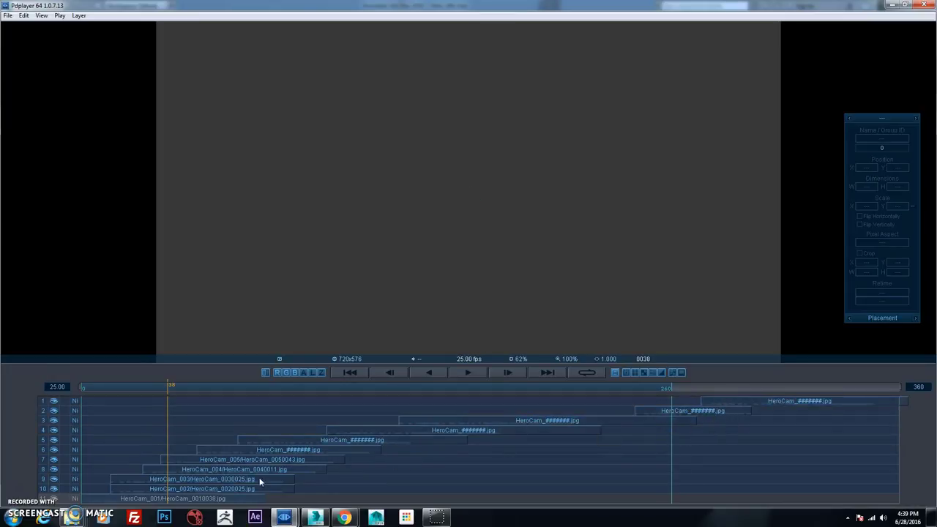
left_click_drag(230, 468, 396, 454)
- Move layer 10's clip earlier, previewing frames 10–78 around it
left_click(259, 412)
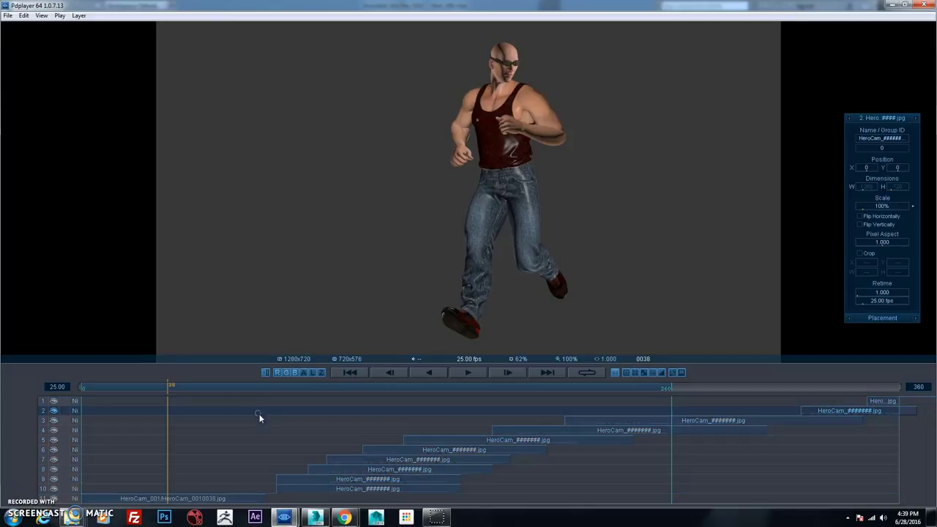
left_click_drag(172, 384, 213, 396)
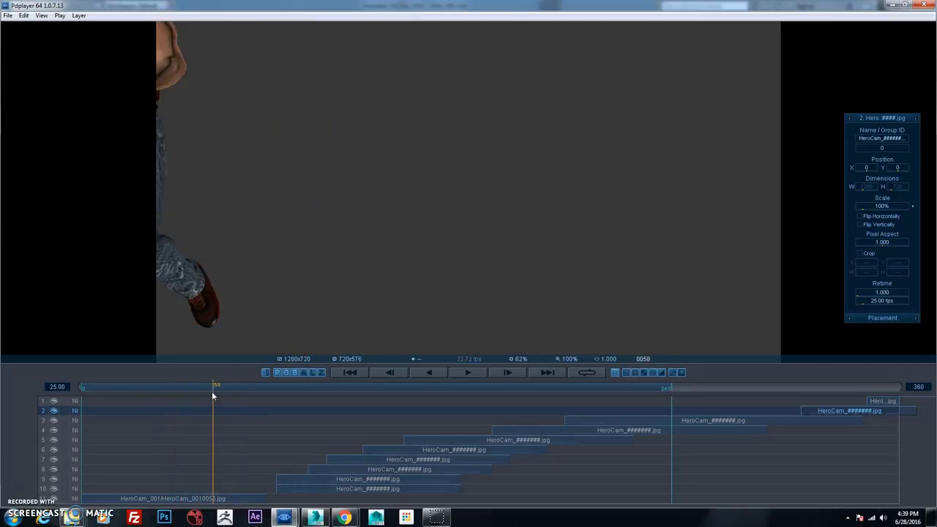
left_click_drag(324, 488, 255, 483)
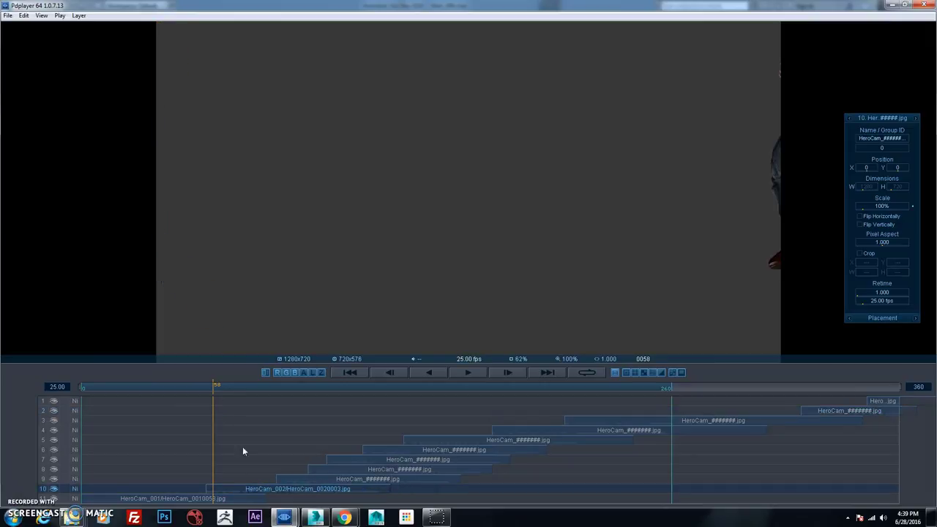
left_click_drag(211, 387, 262, 394)
left_click(348, 480)
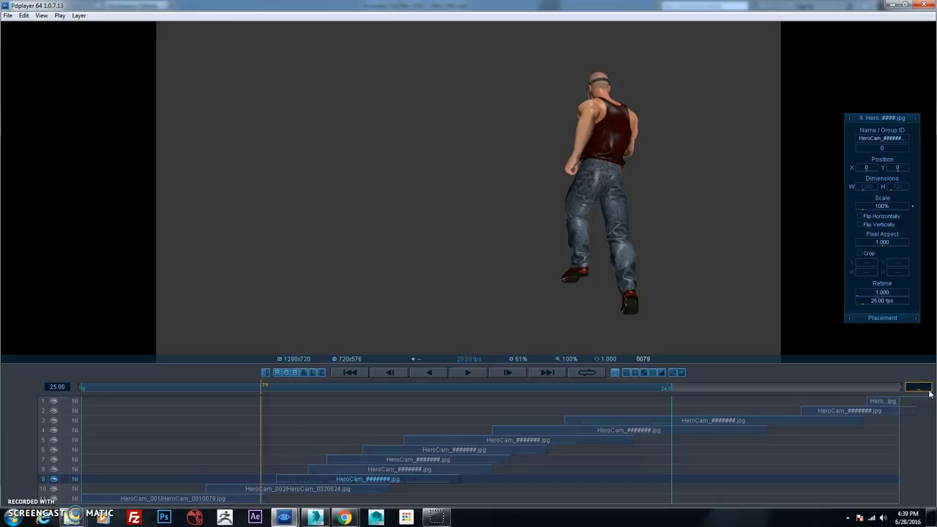
- Set the end frame to 550 and push the clips of layers 1–9 later together
type("550")
key("Return")
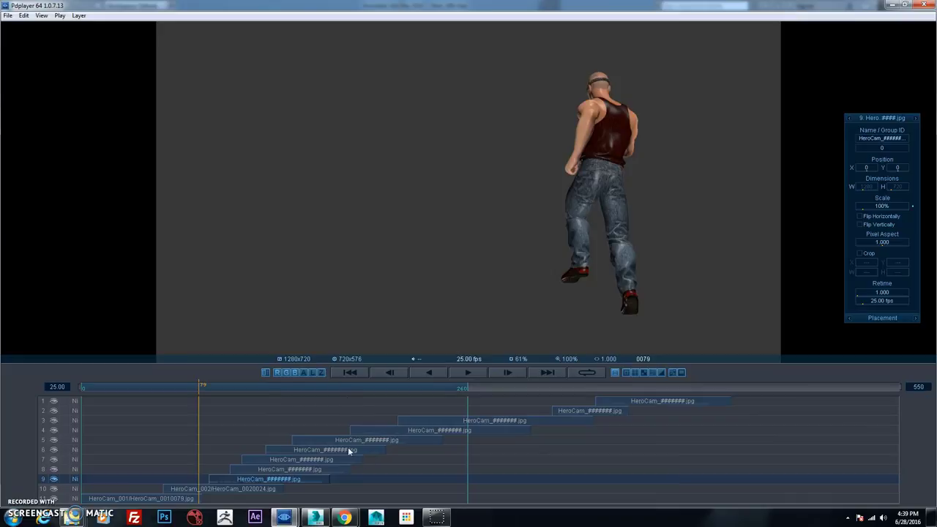
left_click(654, 400, "shift")
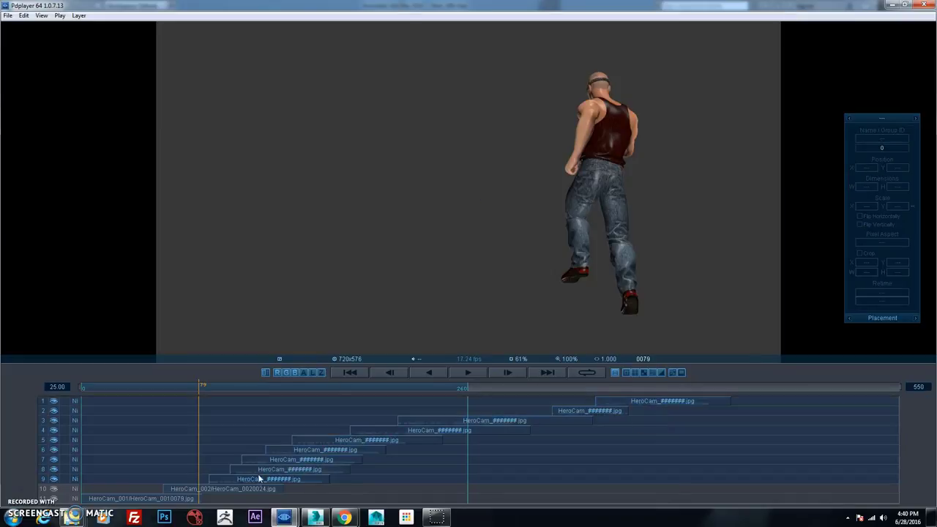
left_click_drag(264, 481, 455, 476)
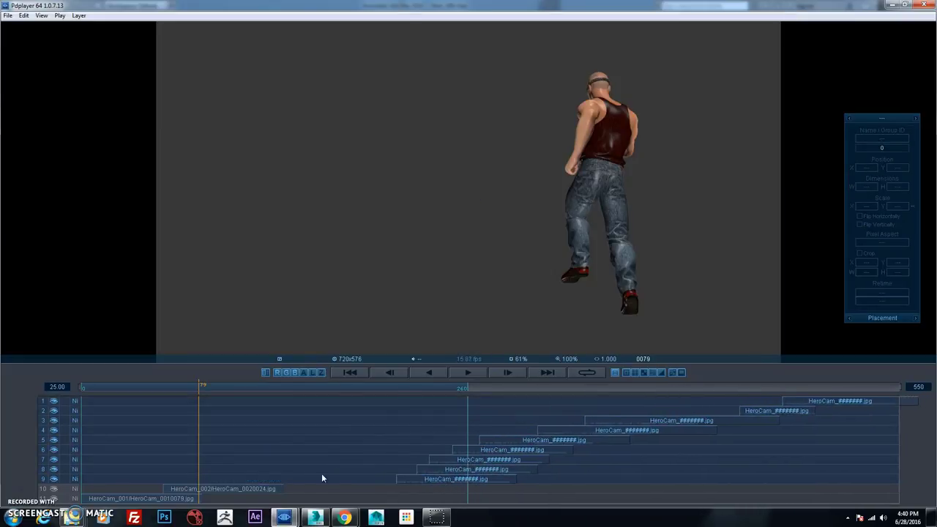
left_click(275, 488)
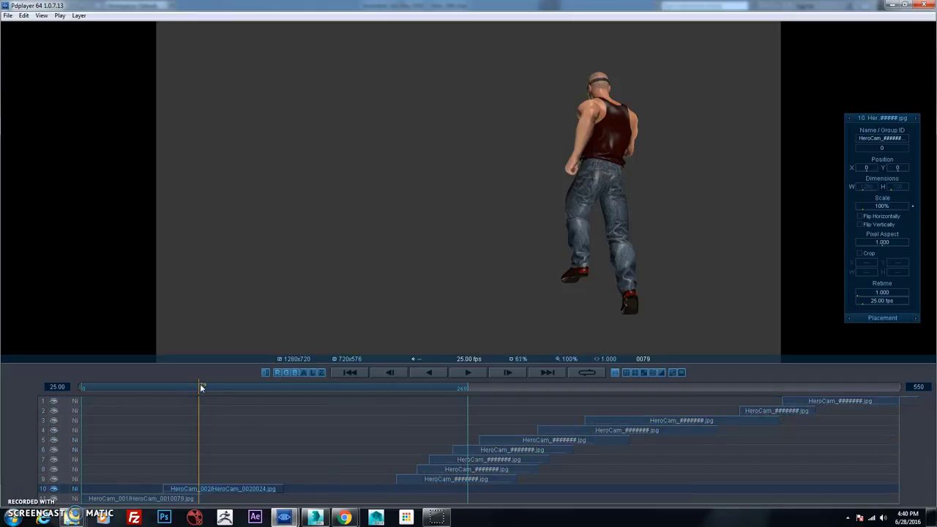
- After previewing frames 39–124, push layer 9's clip far later and pull layer 8's clip earlier
left_click_drag(200, 383, 253, 385)
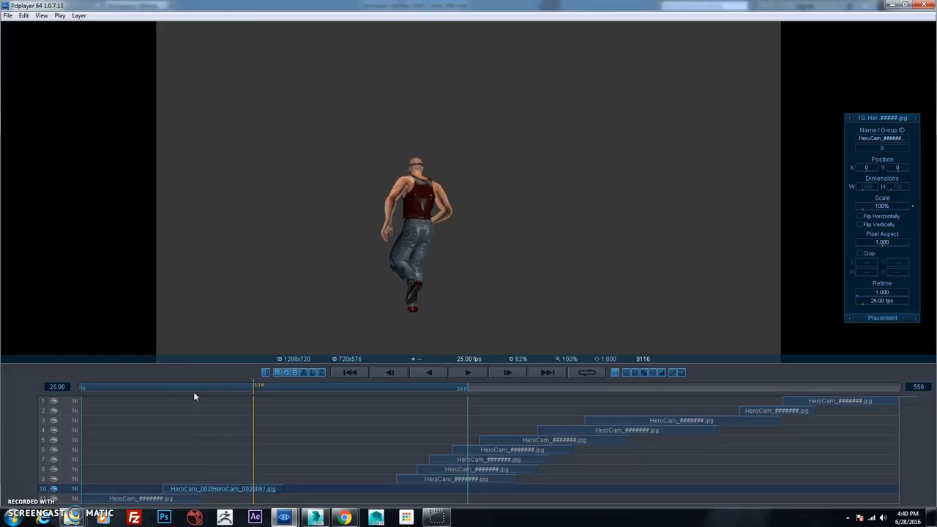
left_click_drag(174, 388, 199, 390)
left_click_drag(227, 393, 252, 389)
left_click_drag(418, 477, 271, 477)
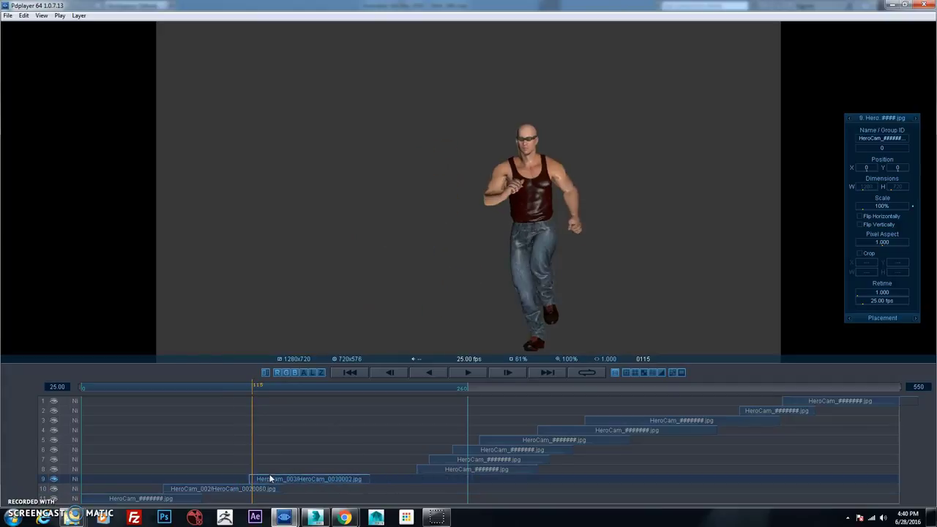
mouse_move(255, 386)
left_mouse_down()
mouse_move(296, 390)
mouse_move(249, 392)
left_mouse_up()
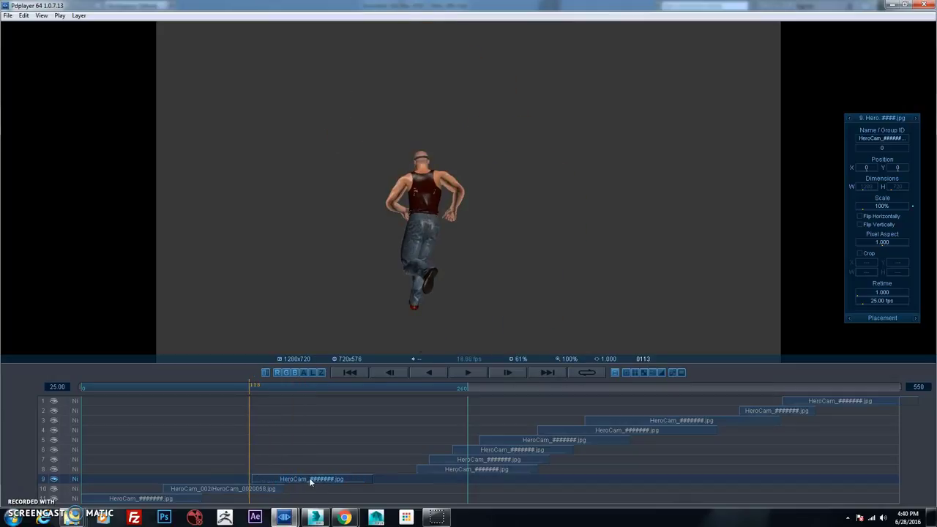
left_click_drag(302, 476, 743, 478)
left_click_drag(438, 469, 286, 469)
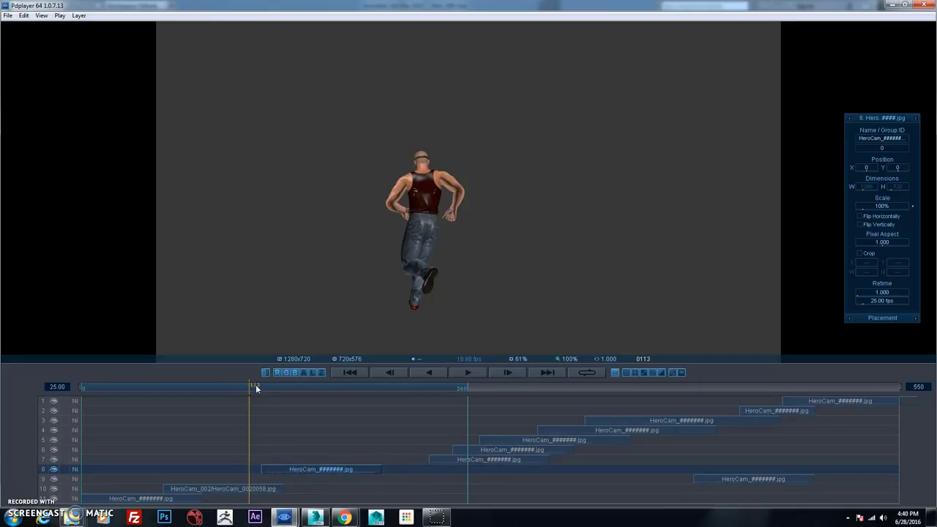
left_click_drag(255, 384, 134, 385)
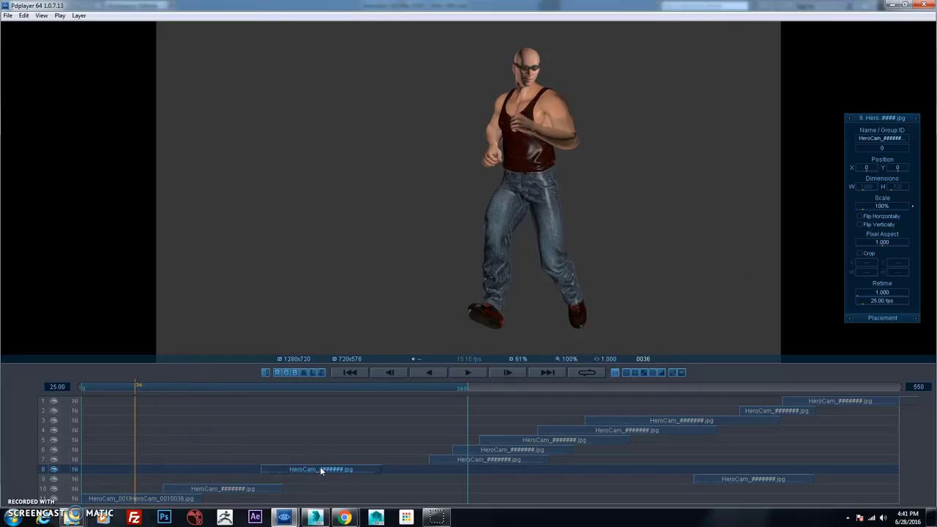
- Start the HeroCam_004 clip at frame 0, move its layer to the bottom row, and shift layers 10–11 later
left_click_drag(320, 466, 158, 467)
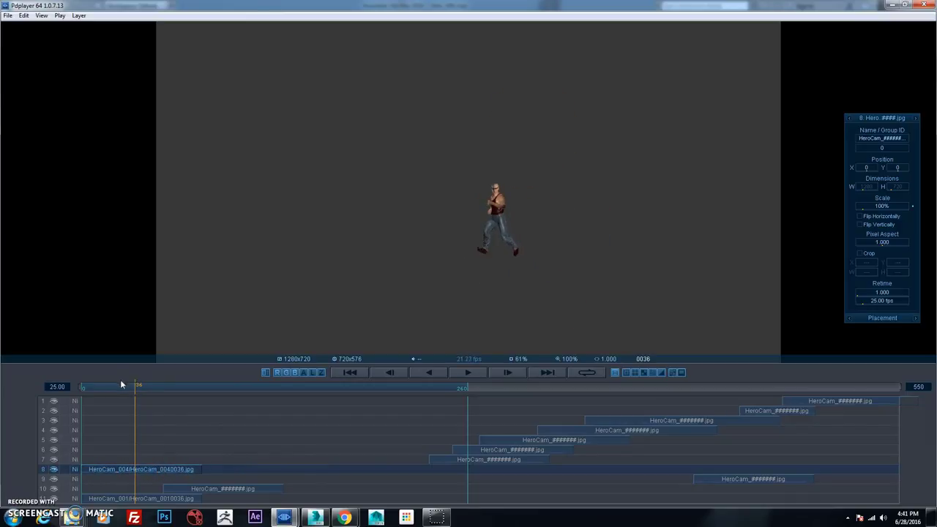
left_click_drag(122, 382, 149, 399)
left_click_drag(221, 490, 289, 486)
left_click_drag(190, 504, 303, 502)
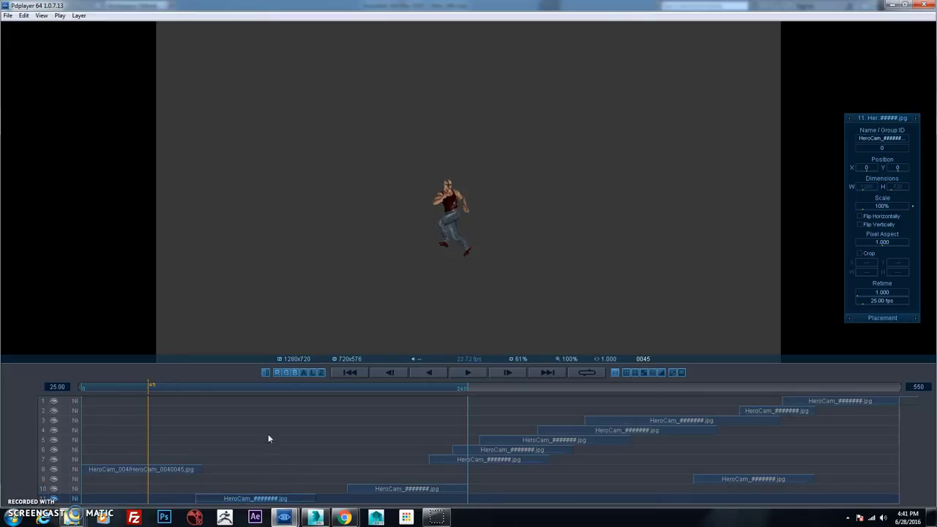
mouse_move(173, 388)
left_mouse_down()
mouse_move(289, 397)
mouse_move(109, 388)
mouse_move(177, 391)
mouse_move(162, 391)
mouse_move(174, 399)
left_mouse_up()
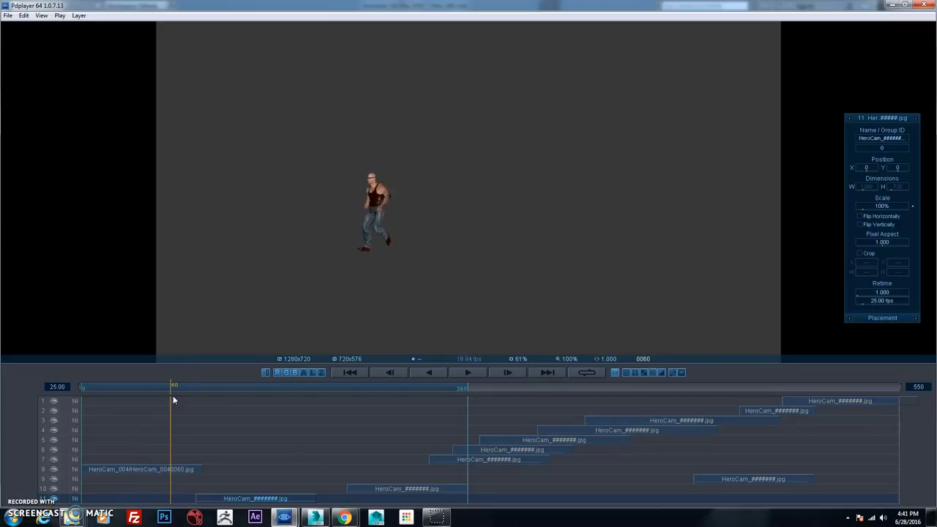
left_click(186, 472)
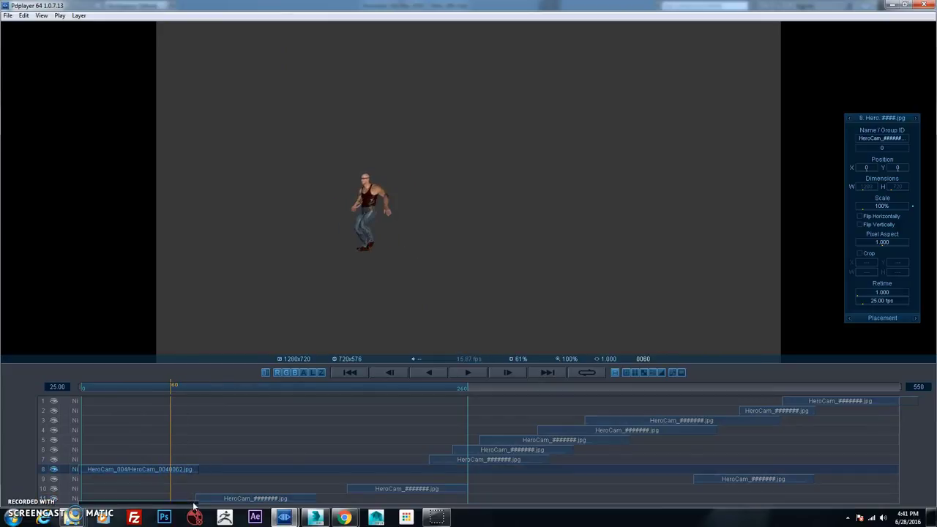
left_click_drag(195, 506, 183, 471)
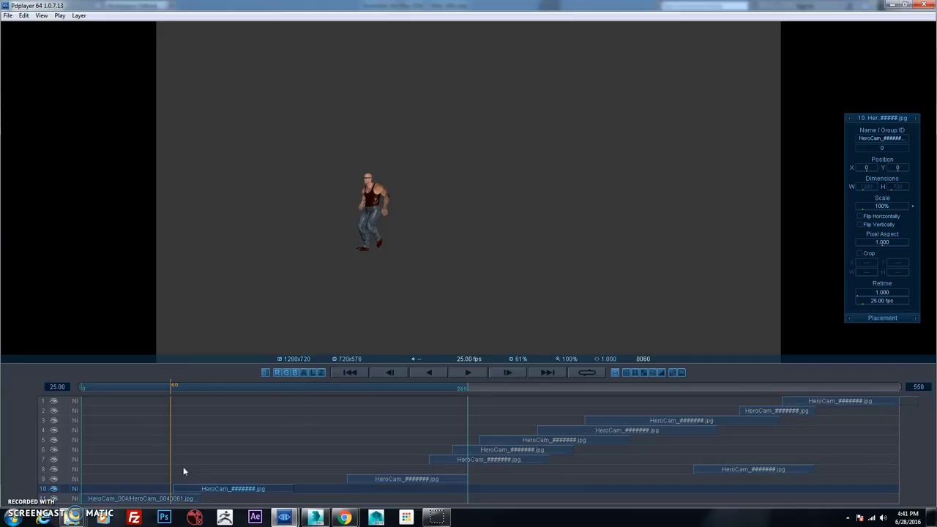
- Nudge HeroCam_001 earlier and pull layer 9's clip left to follow it around frame 108
mouse_move(173, 393)
left_mouse_down()
mouse_move(127, 388)
mouse_move(188, 390)
mouse_move(161, 391)
mouse_move(174, 391)
left_mouse_up()
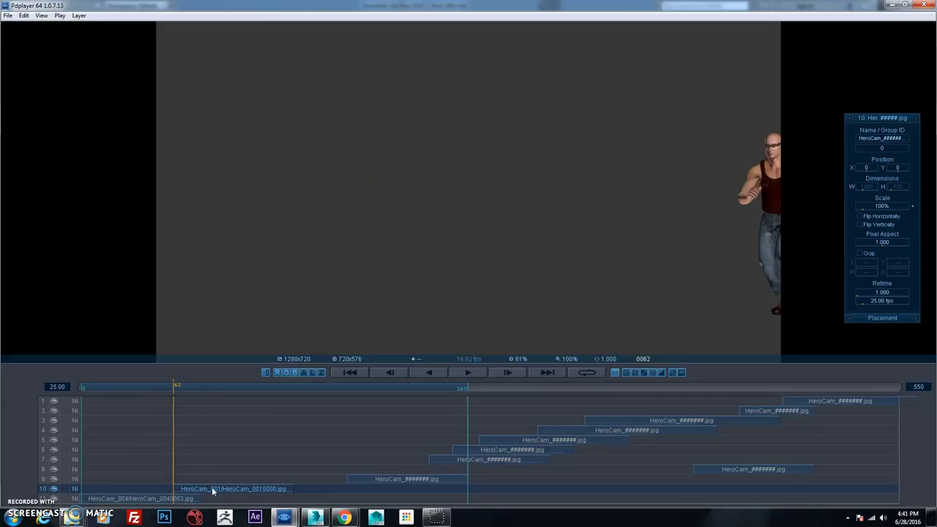
mouse_move(213, 492)
left_mouse_down()
mouse_move(190, 489)
mouse_move(200, 489)
left_mouse_up()
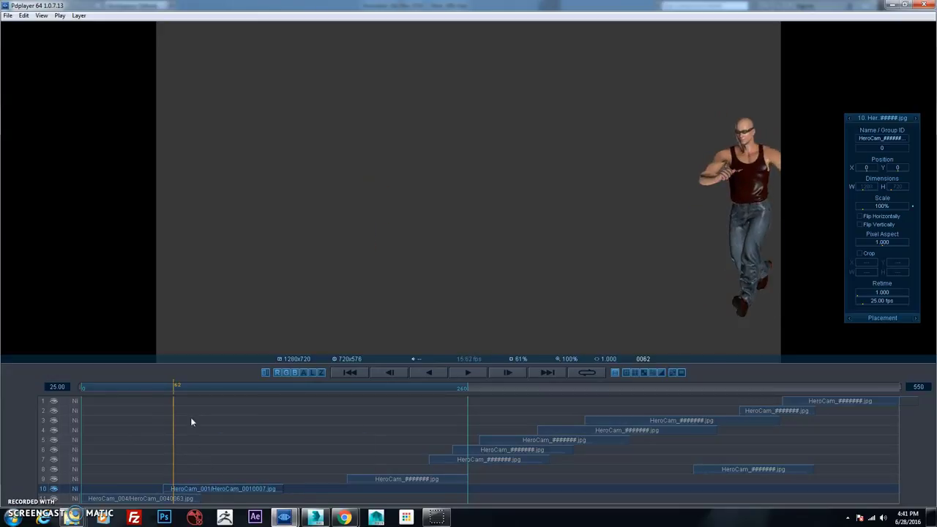
left_click_drag(177, 385, 267, 401)
left_click_drag(380, 480, 303, 478)
left_click_drag(268, 390, 377, 396)
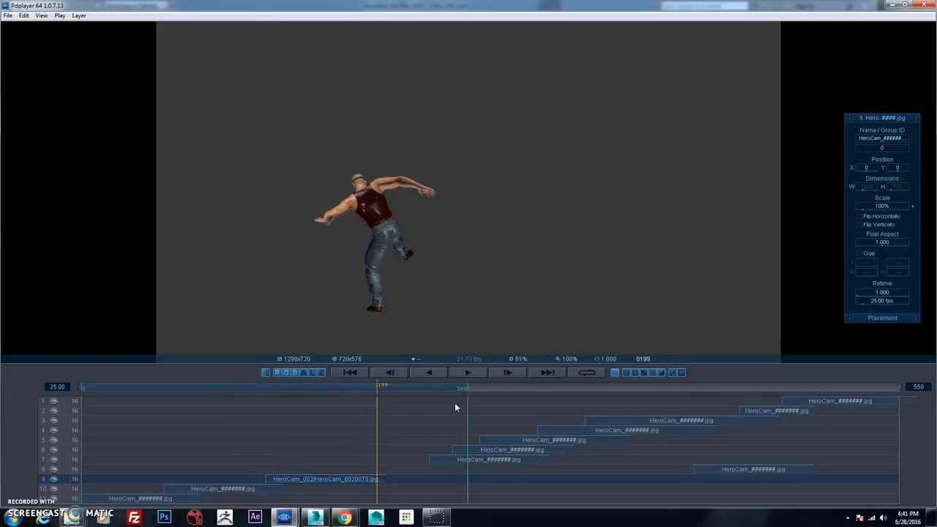
- Start layer 7's HeroCam_005 clip near frame 161 and push HeroCam_006 to around frame 385
left_click_drag(498, 459, 443, 459)
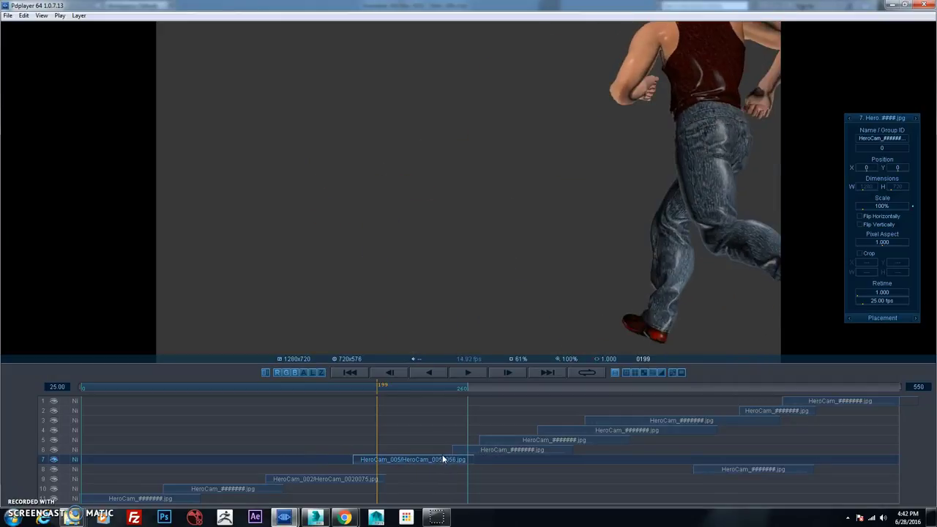
left_click_drag(377, 386, 336, 385)
left_click_drag(381, 458, 397, 458)
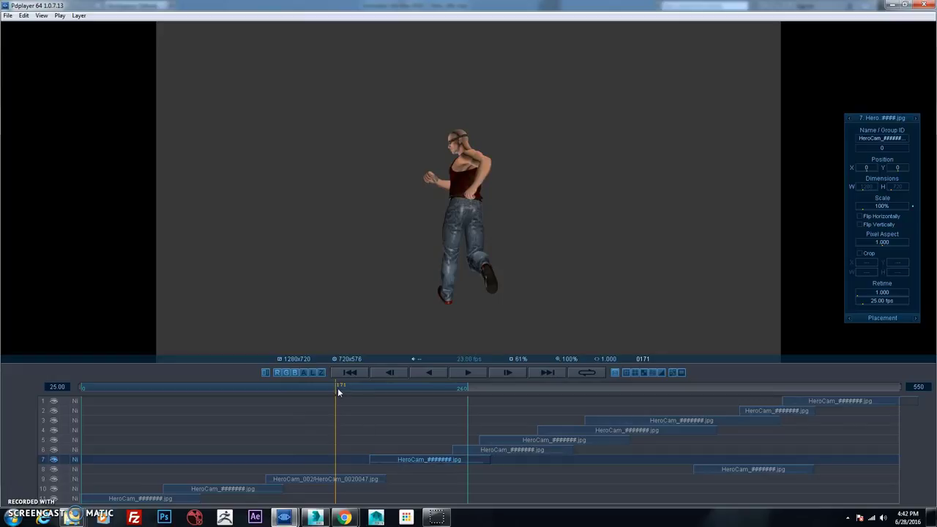
left_click_drag(337, 388, 369, 389)
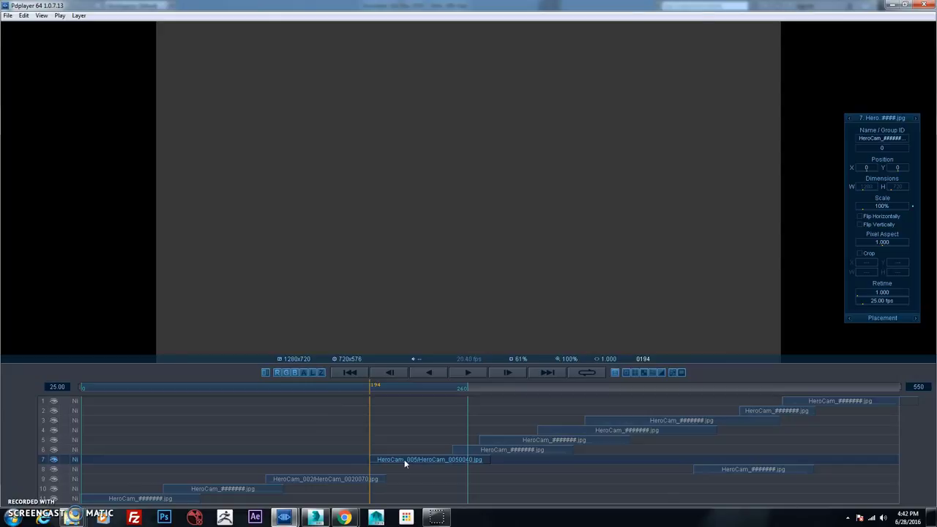
left_click_drag(404, 459, 370, 459)
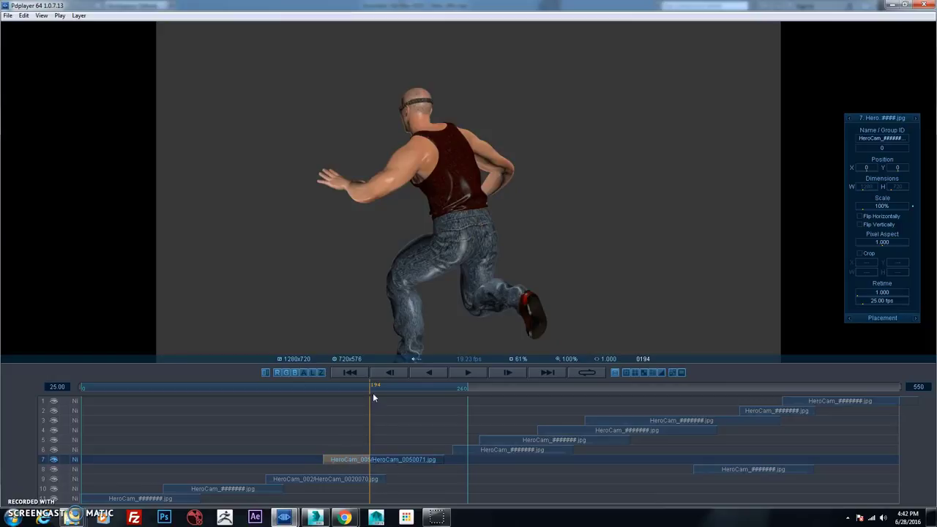
left_click_drag(371, 385, 392, 389)
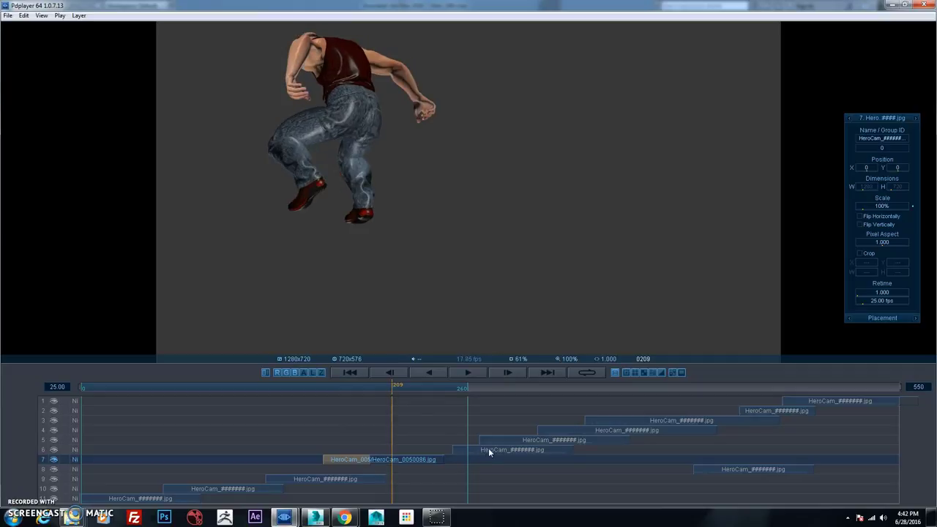
left_click_drag(488, 452, 677, 446)
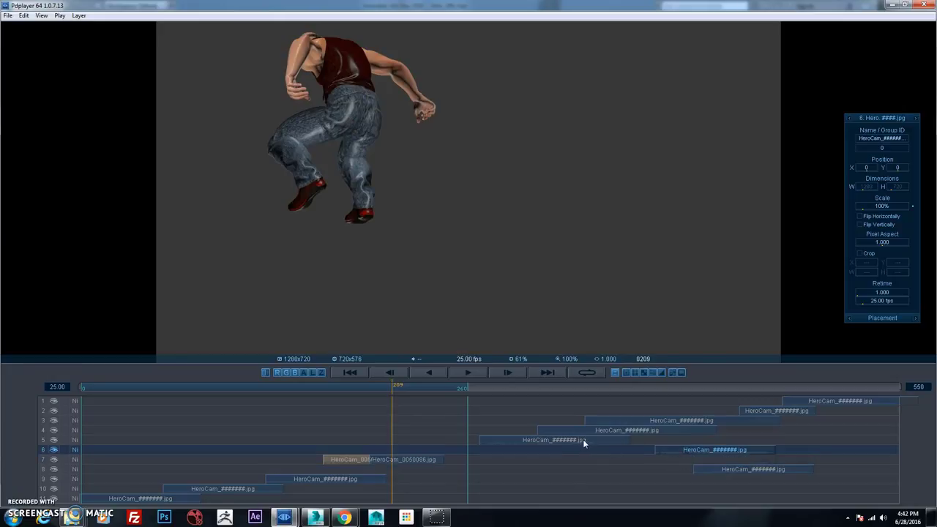
- Slide layer 5's HeroCam_007 clip to start around frame 164, matching poses across frames 205–224
left_click_drag(583, 439, 537, 441)
mouse_move(394, 388)
left_mouse_down()
mouse_move(350, 392)
mouse_move(429, 390)
mouse_move(360, 393)
mouse_move(397, 392)
left_mouse_up()
left_click_drag(525, 444, 397, 442)
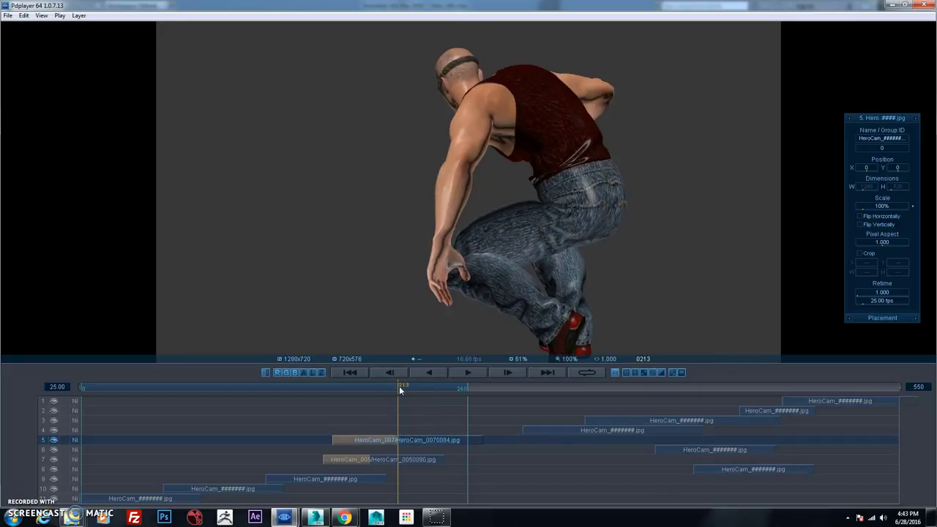
mouse_move(398, 386)
left_mouse_down()
mouse_move(373, 389)
mouse_move(401, 390)
left_mouse_up()
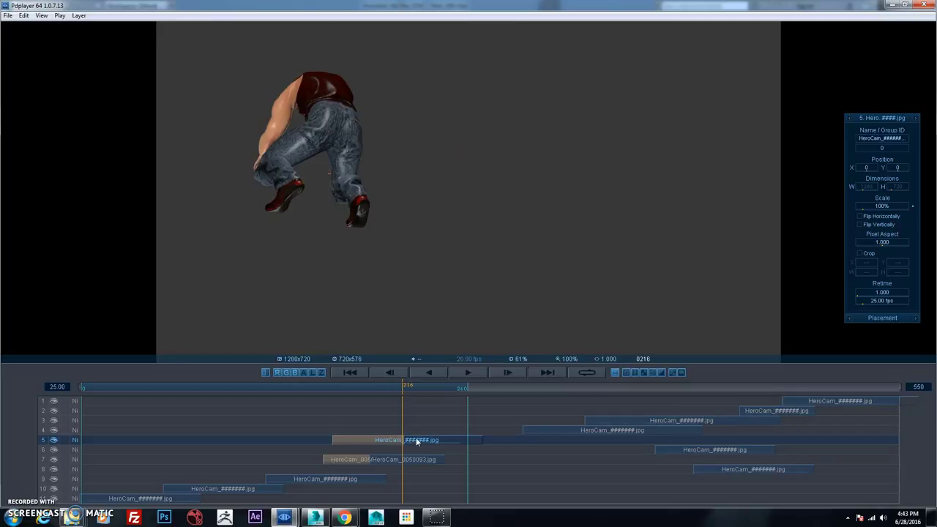
mouse_move(429, 441)
left_mouse_down()
mouse_move(406, 439)
mouse_move(426, 440)
left_mouse_up()
mouse_move(402, 385)
left_mouse_down()
mouse_move(379, 389)
mouse_move(405, 395)
mouse_move(397, 393)
left_mouse_up()
left_click_drag(399, 394, 402, 393)
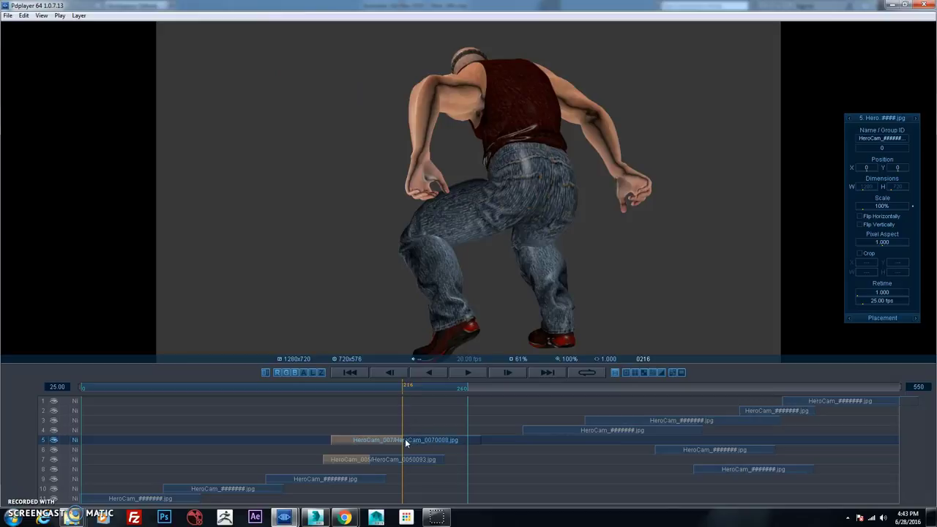
left_click_drag(422, 439, 401, 440)
left_click_drag(402, 384, 460, 389)
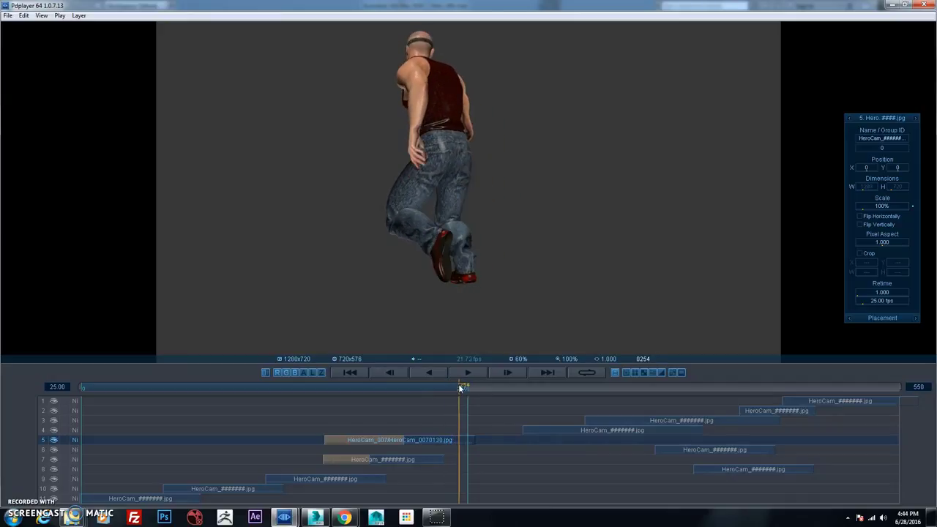
- Start layer 4's HeroCam_008 clip near frame 204, move layer 2 to about 320, and shift layer 1
left_click_drag(571, 430, 600, 421)
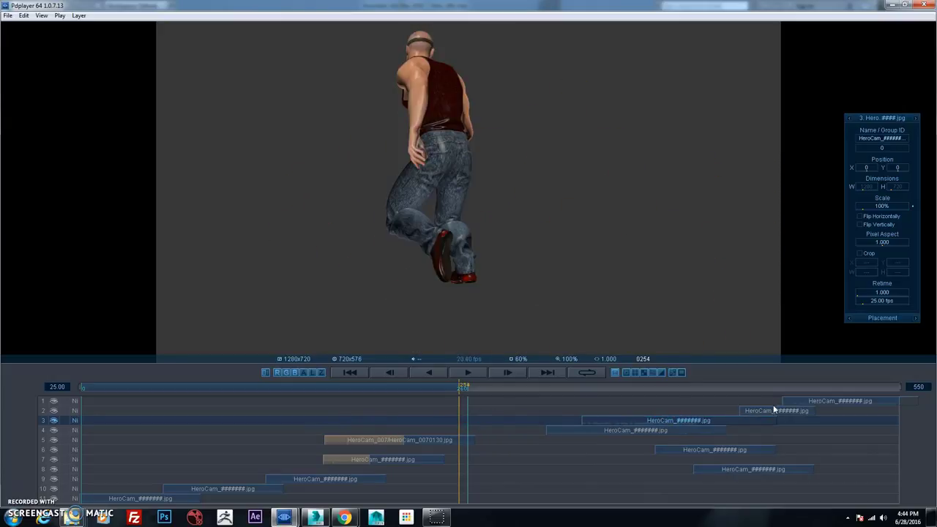
left_click_drag(774, 410, 622, 415)
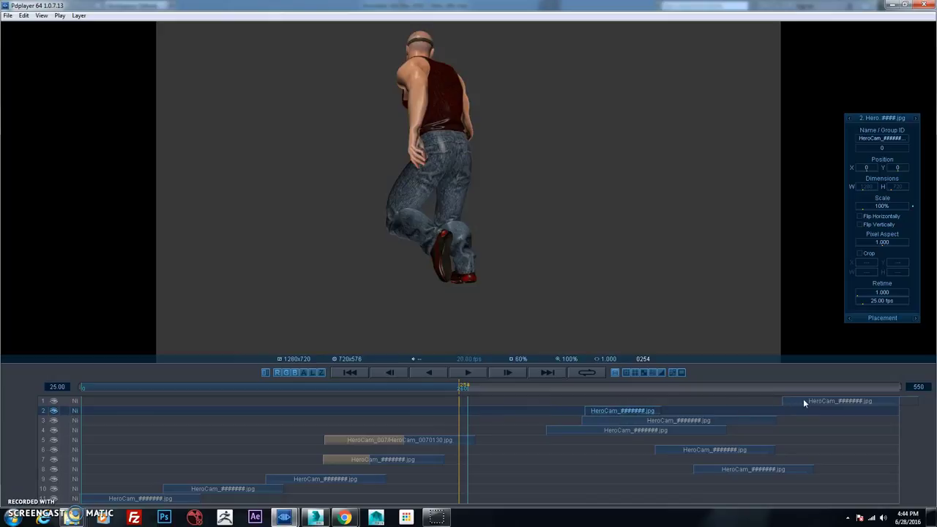
left_click_drag(803, 398, 682, 395)
mouse_move(636, 430)
left_mouse_down()
mouse_move(445, 434)
mouse_move(640, 430)
left_mouse_up()
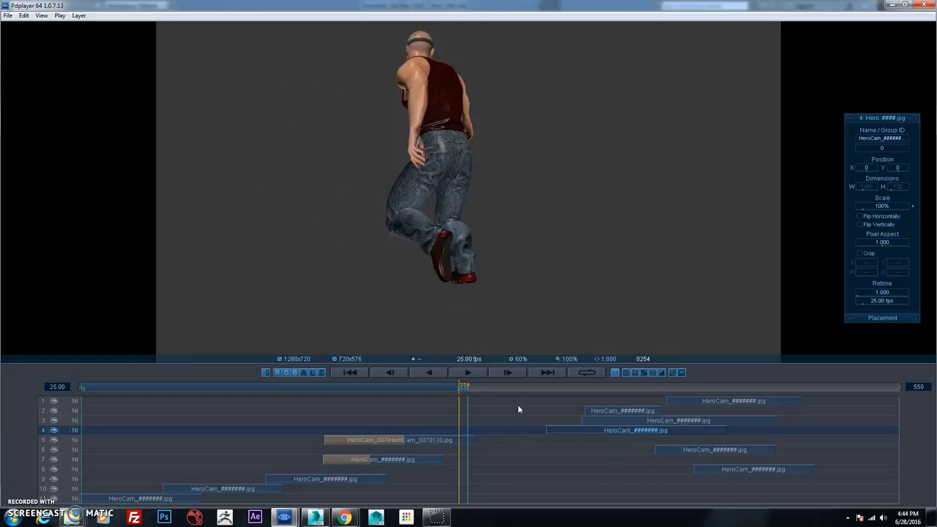
mouse_move(457, 388)
left_mouse_down()
mouse_move(428, 391)
mouse_move(471, 385)
left_mouse_up()
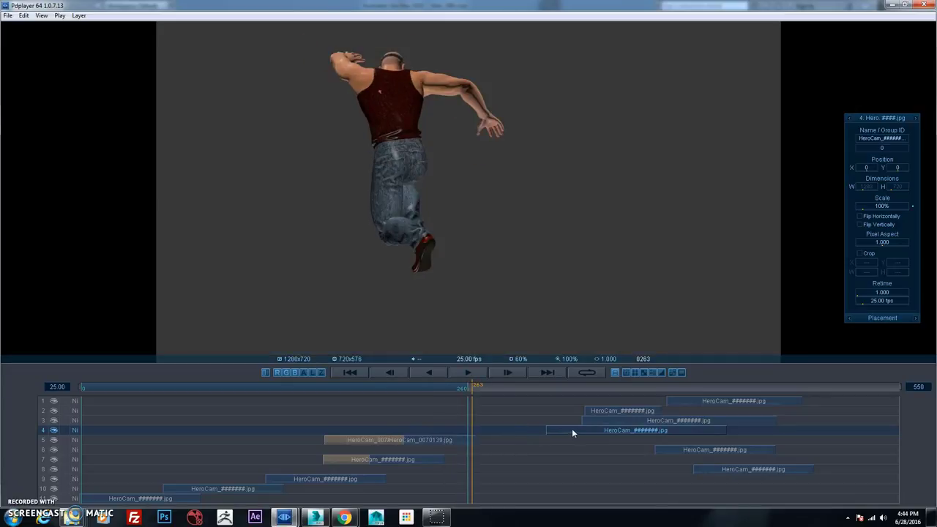
left_click_drag(572, 430, 411, 438)
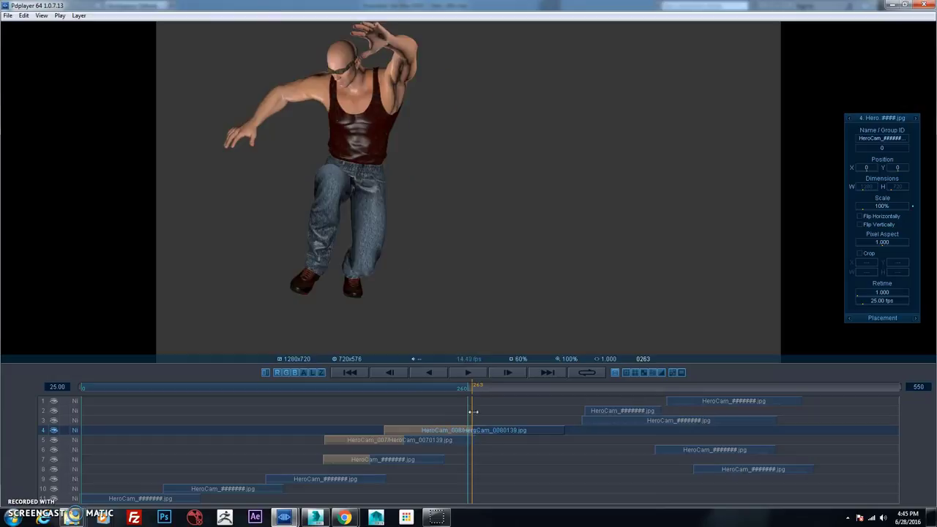
left_click(467, 389)
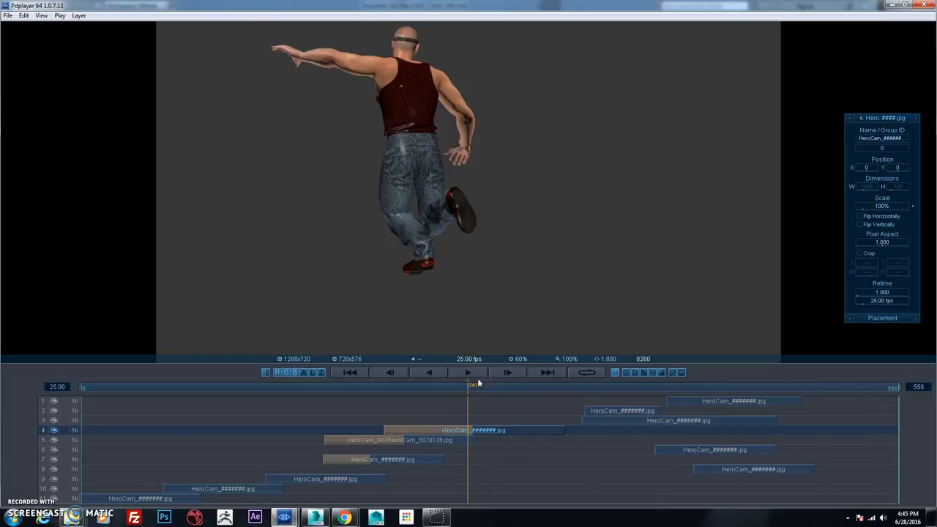
left_click_drag(468, 389, 534, 394)
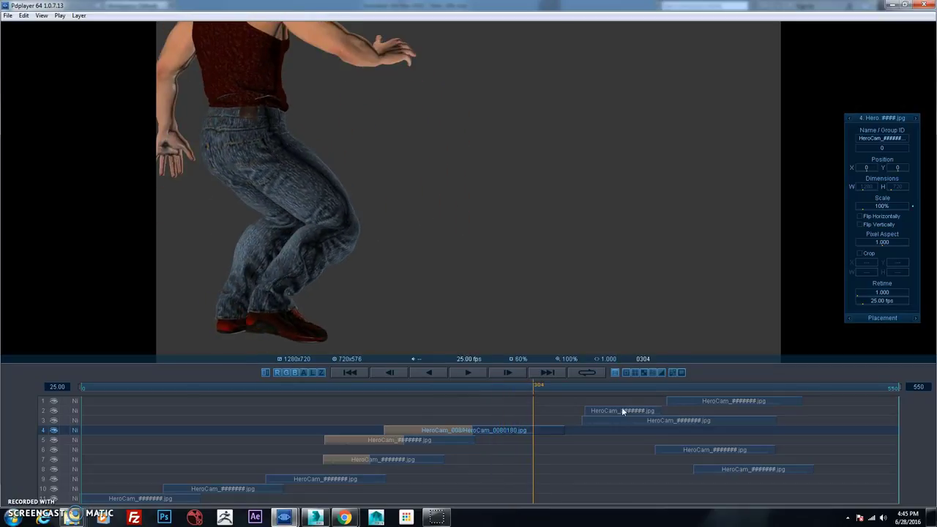
left_click_drag(615, 410, 583, 409)
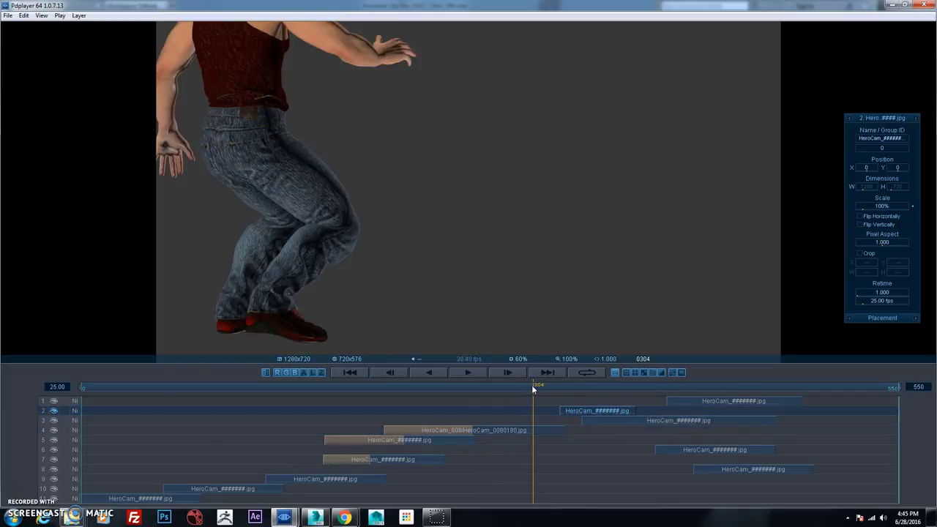
- Rearrange the layer 1 and 2 clips so the action continues, with HeroCam_011 on layer 1
mouse_move(532, 385)
left_mouse_down()
mouse_move(556, 385)
mouse_move(518, 391)
mouse_move(533, 387)
left_mouse_up()
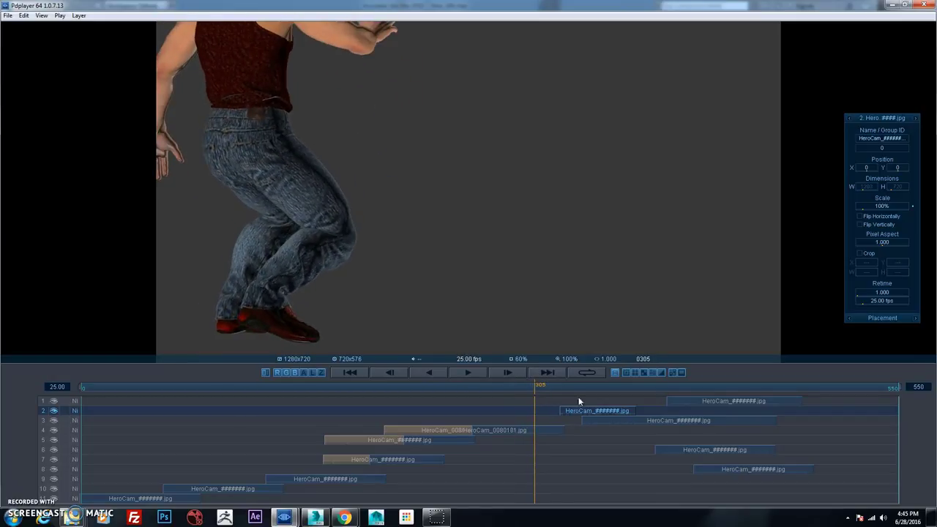
left_click_drag(592, 409, 576, 388)
left_click_drag(696, 401, 491, 411)
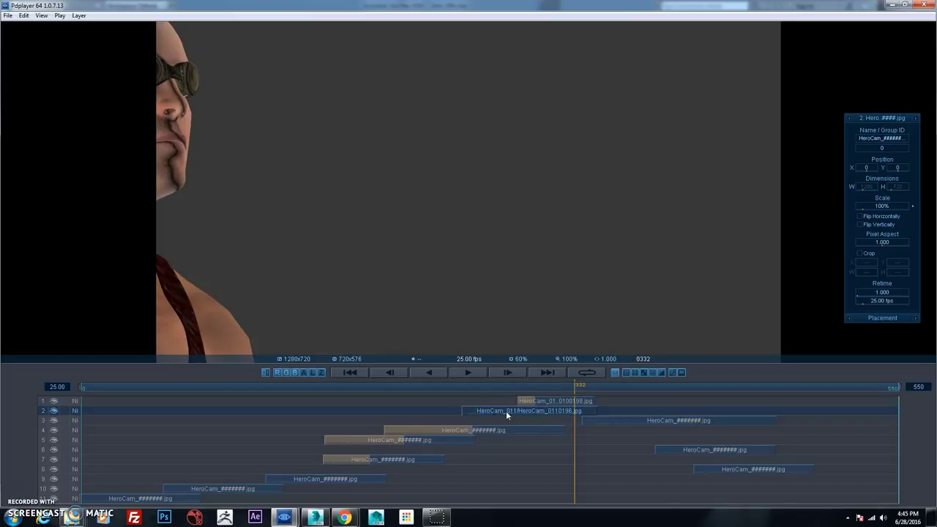
left_click_drag(519, 410, 531, 408, "ctrl")
left_click_drag(691, 402, 491, 409)
left_click_drag(590, 415, 593, 403)
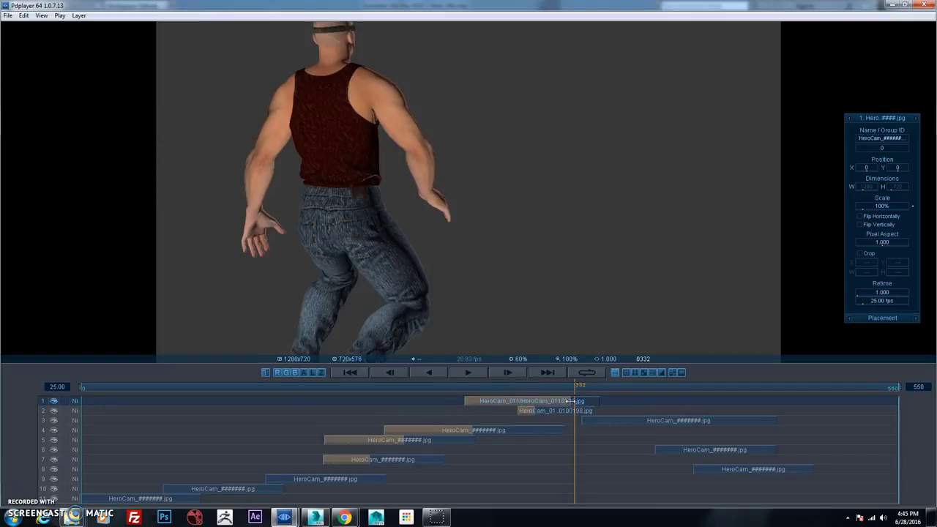
- Trim the sequence end to about frame 345 and play it from the start
mouse_move(579, 386)
left_mouse_down()
mouse_move(611, 387)
mouse_move(354, 402)
mouse_move(593, 397)
left_mouse_up()
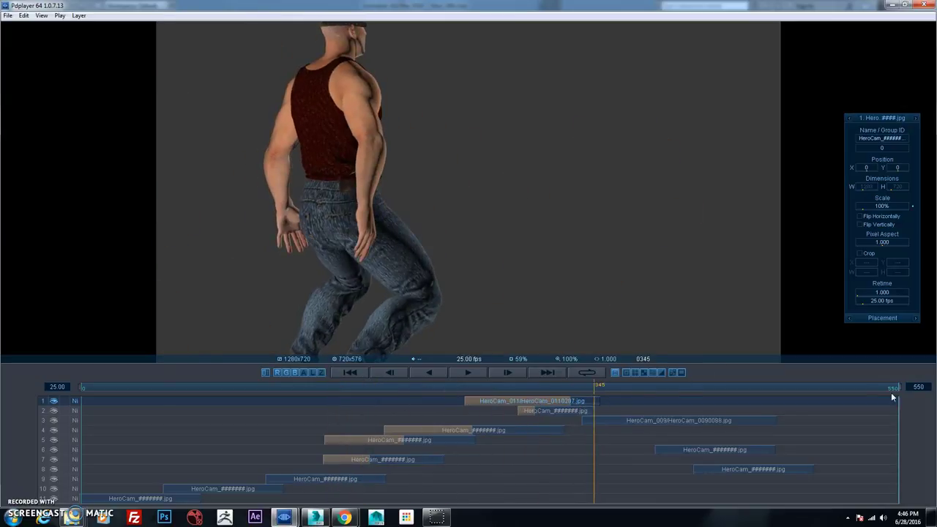
left_click_drag(897, 387, 601, 387)
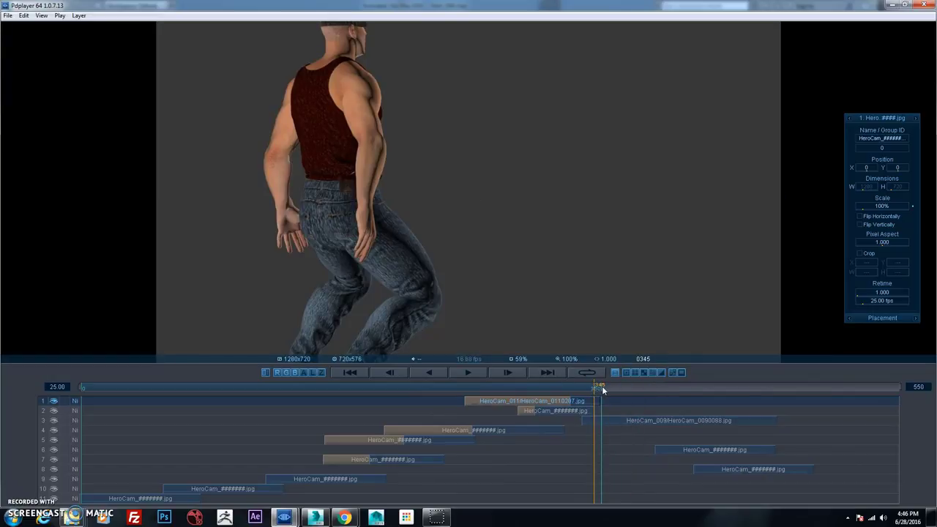
mouse_move(598, 387)
left_mouse_down()
mouse_move(582, 386)
mouse_move(594, 386)
left_mouse_up()
left_click(351, 373)
left_click(467, 373)
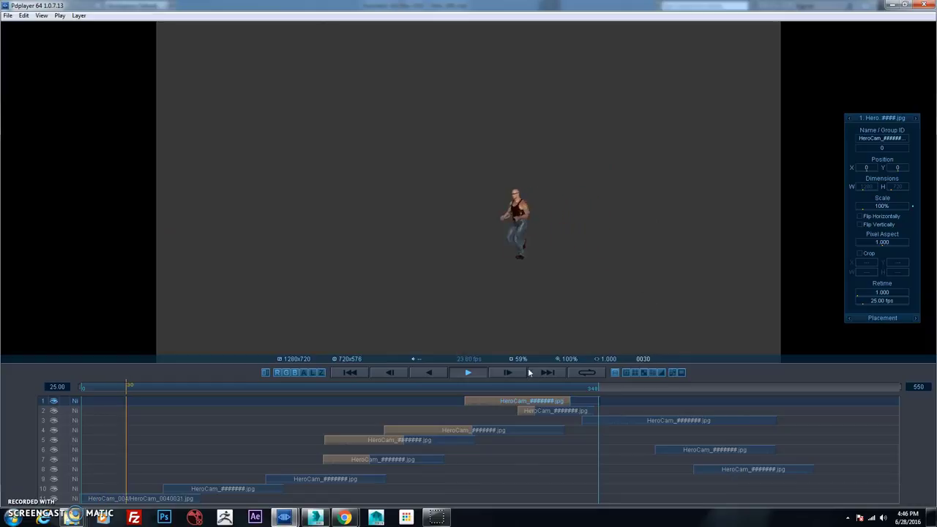
- Stop playback, nudge the layer 1 HeroCam_011 clip slightly later, and check frame 345
left_click(470, 372)
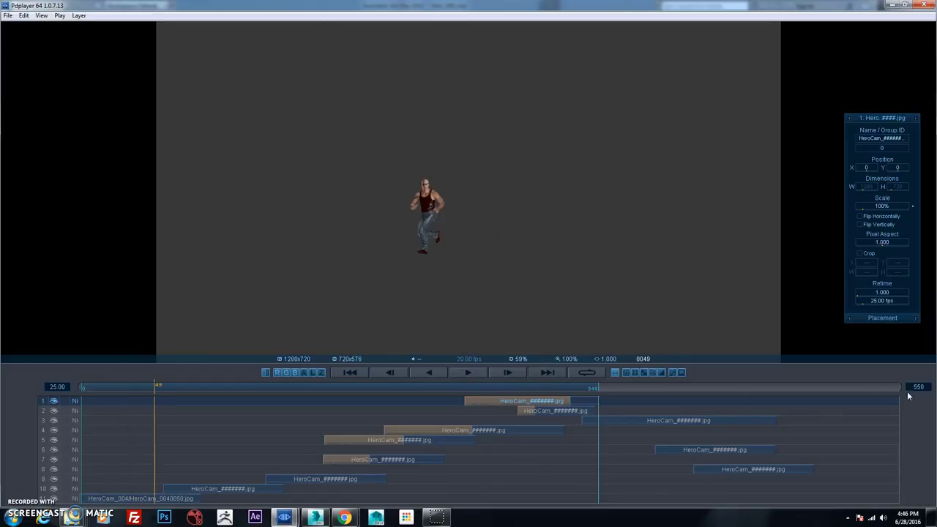
right_click(585, 407)
left_click(574, 405)
left_click_drag(574, 401, 577, 404)
left_click(596, 387)
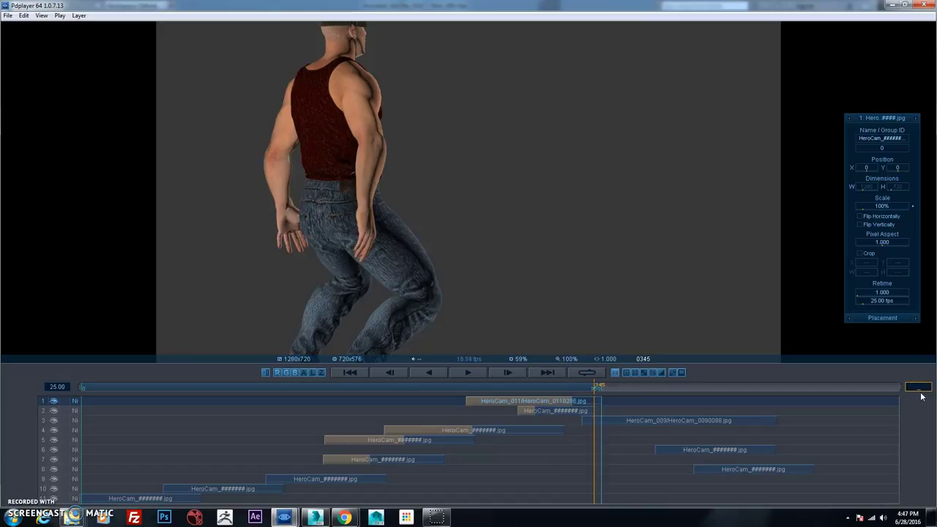
- Set the end frame to 350 and play the trimmed sequence through, then stop
type("0")
key("Return")
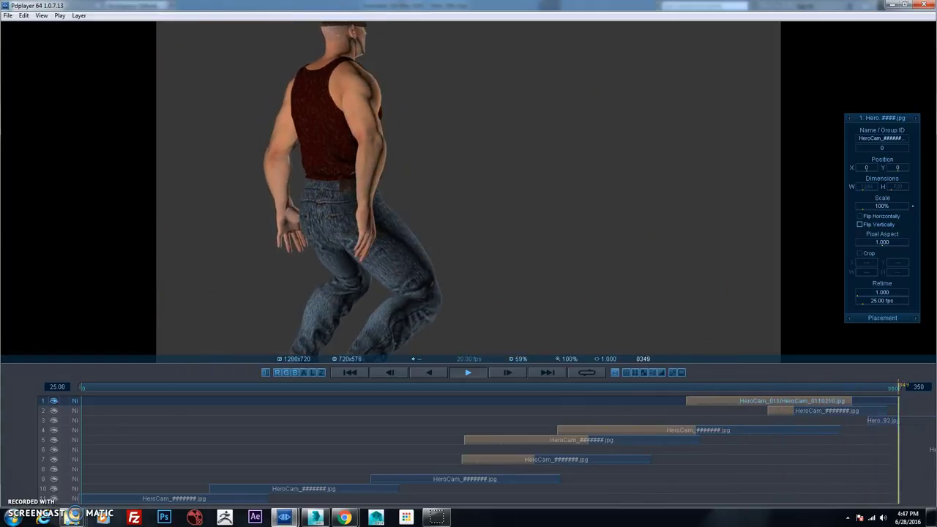
left_click(470, 372)
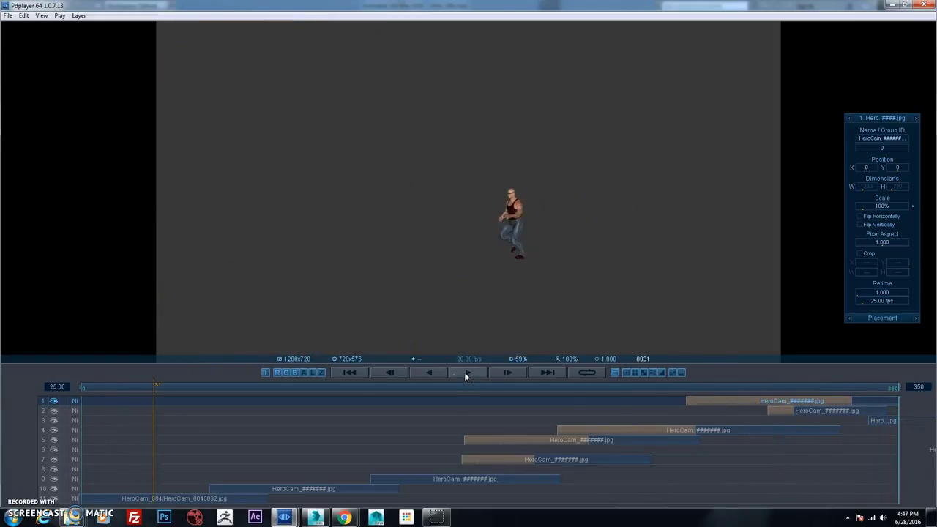